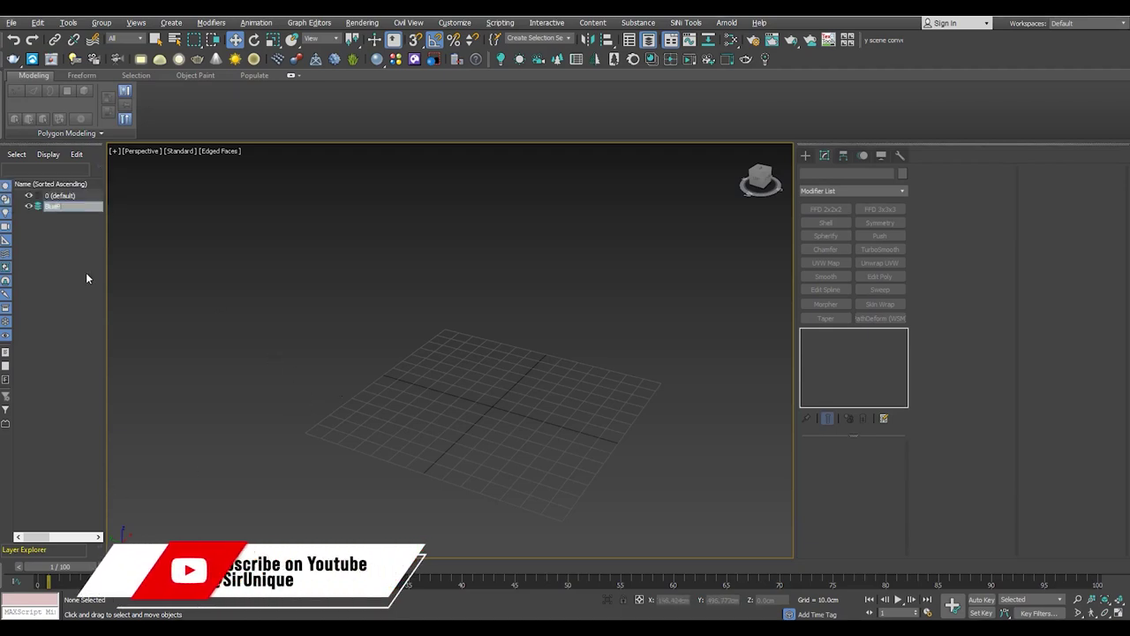
Create a new layer named BluePrint
{"action": "type", "text": "BluePrint\\"}
{"action": "left_click", "coordinate": [67, 208]}
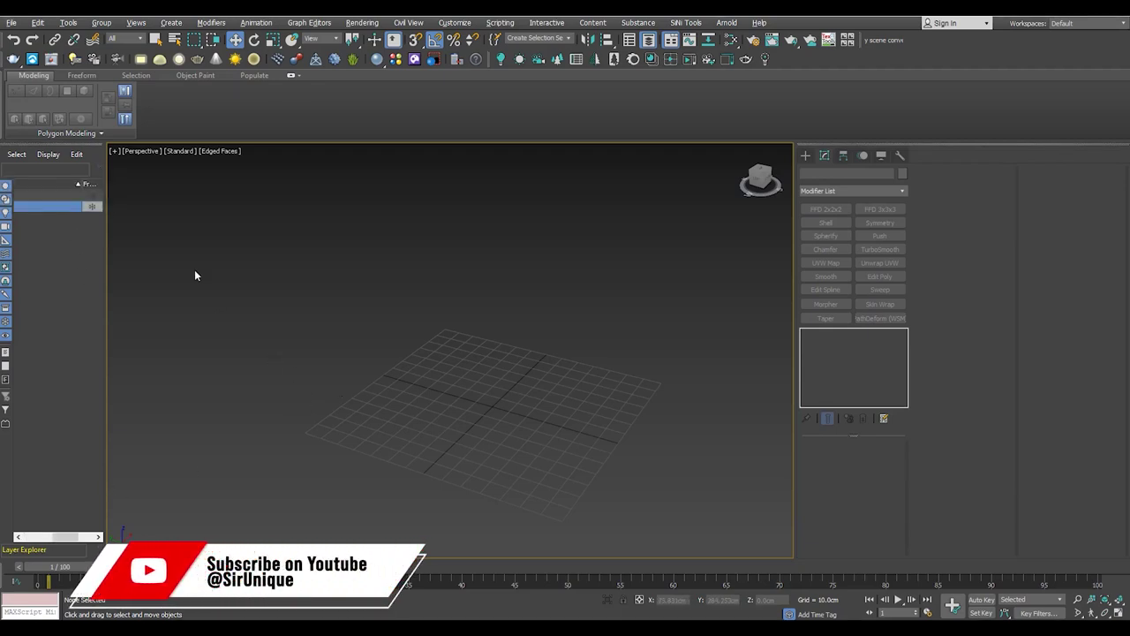
{"action": "key", "text": "End"}
{"action": "key", "text": "BackSpace"}
{"action": "key", "text": "Return"}
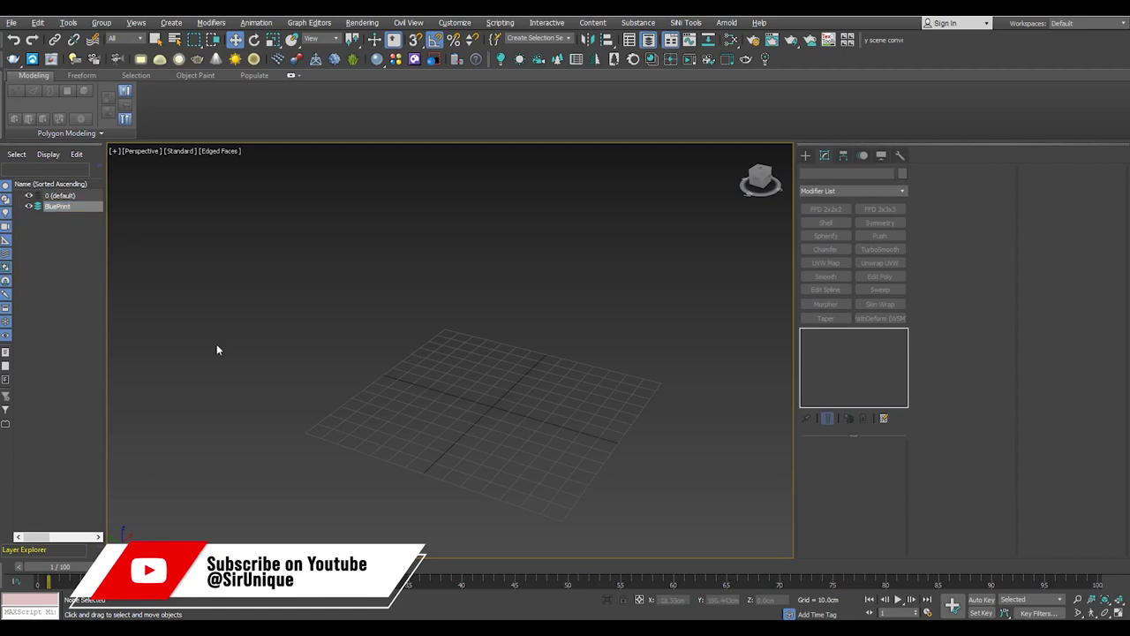
Draw a grid-snapped Plane in the Front view showing the piano reference photo
{"action": "key", "text": "alt+w"}
{"action": "left_click", "coordinate": [615, 300]}
{"action": "key", "text": "alt+w"}
{"action": "left_click", "coordinate": [805, 154]}
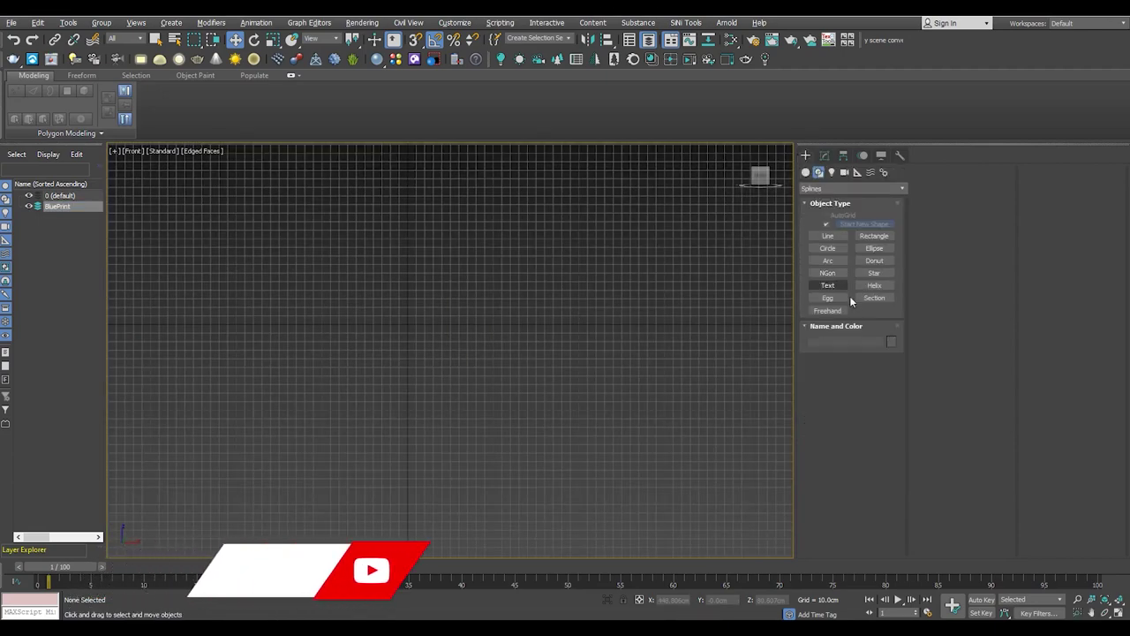
{"action": "left_click", "coordinate": [872, 275]}
{"action": "key", "text": "s"}
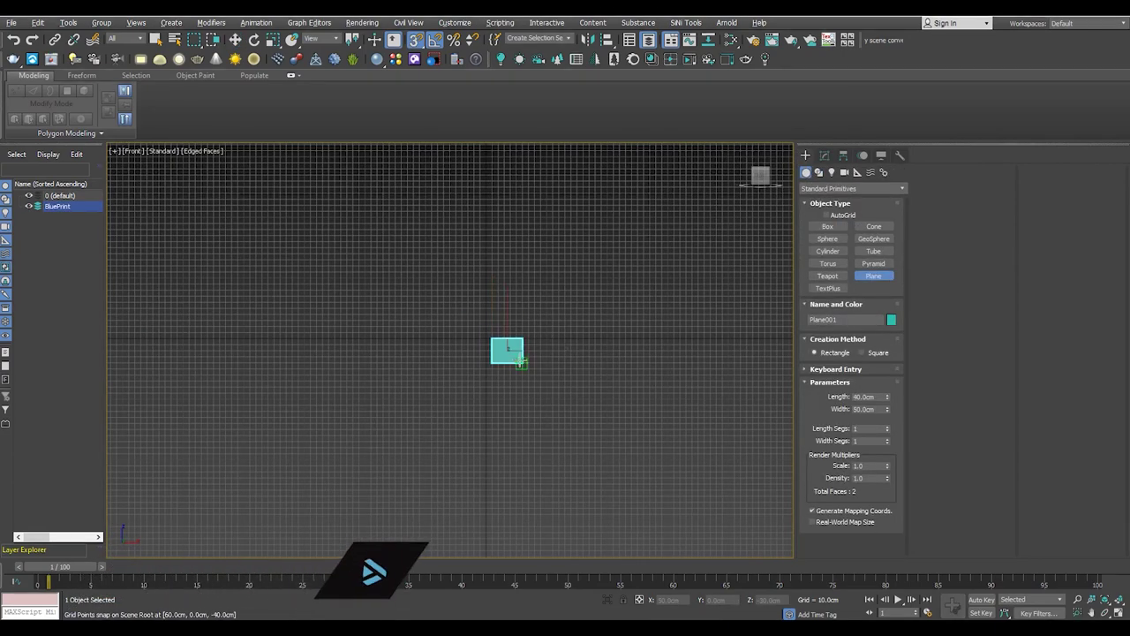
{"action": "left_click_drag", "start_coordinate": [485, 339], "coordinate": [618, 472]}
{"action": "key", "text": "w"}
{"action": "key", "text": "p"}
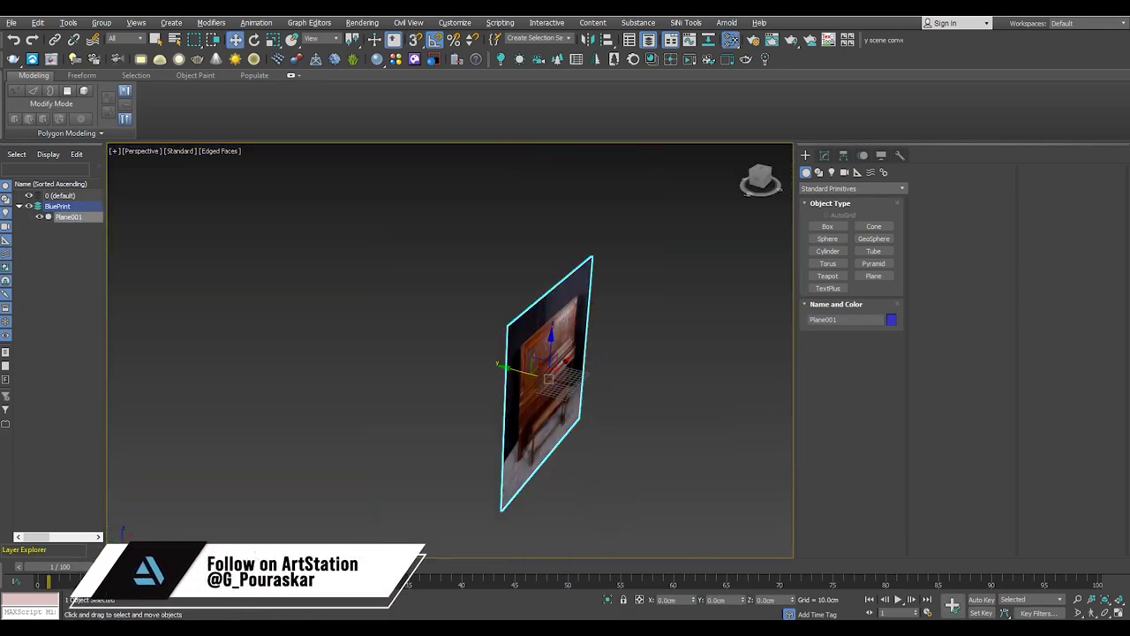
{"action": "key", "text": "z"}
{"action": "type", "text": "Mesh"}
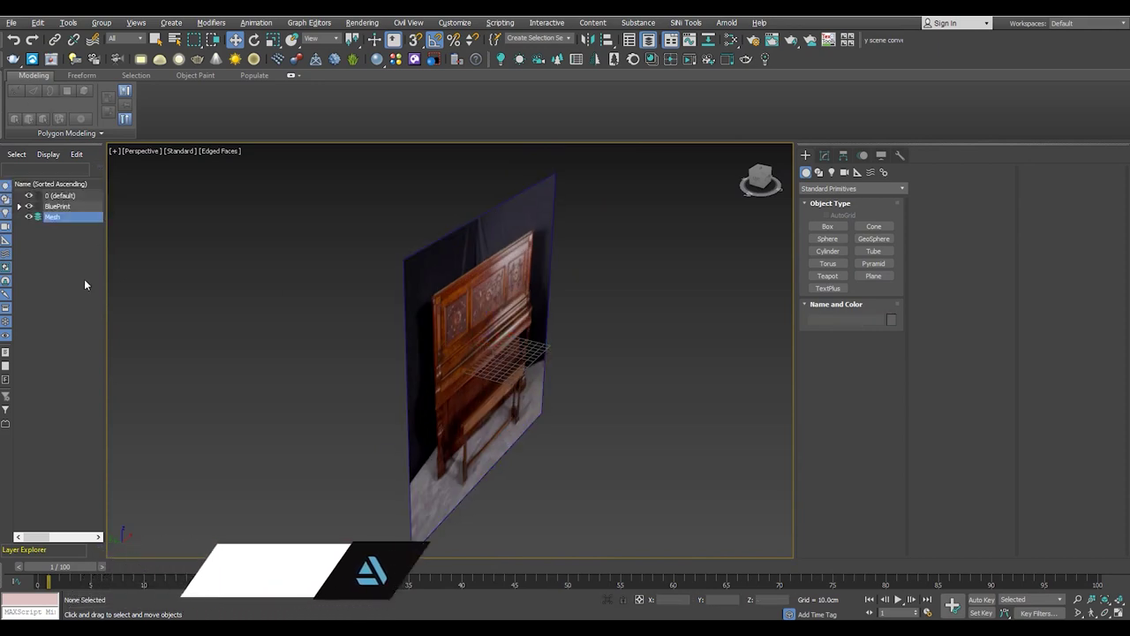
Move Plane001 into the BluePrint layer and apply its object properties
{"action": "right_click", "coordinate": [491, 324]}
{"action": "left_click", "coordinate": [507, 353]}
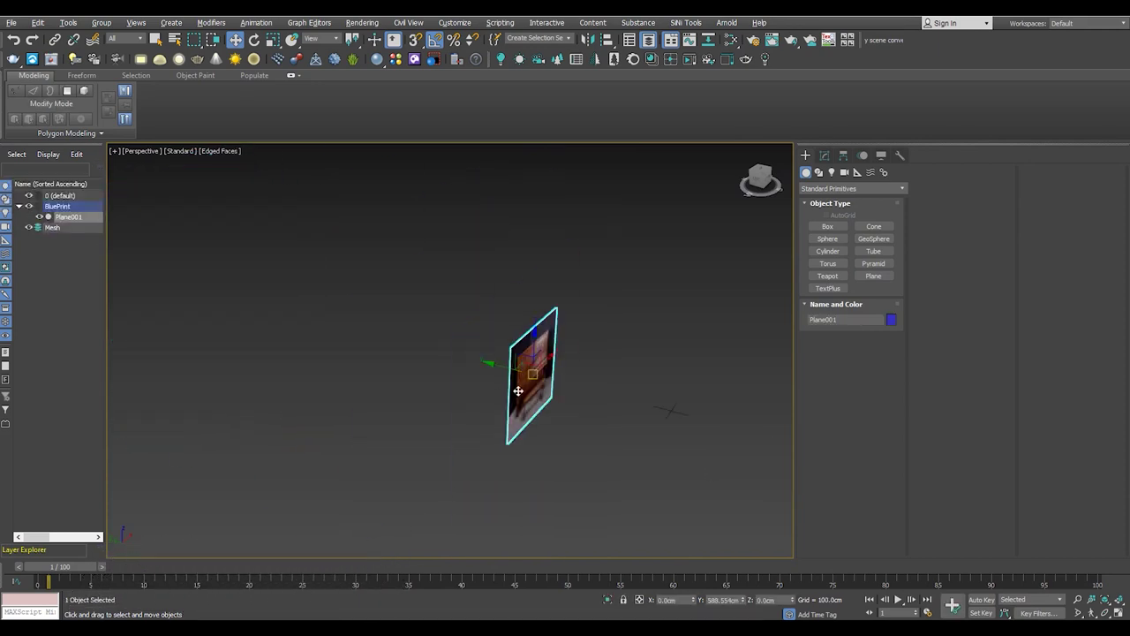
{"action": "key", "text": "z"}
{"action": "right_click", "coordinate": [356, 297]}
{"action": "left_click", "coordinate": [410, 417]}
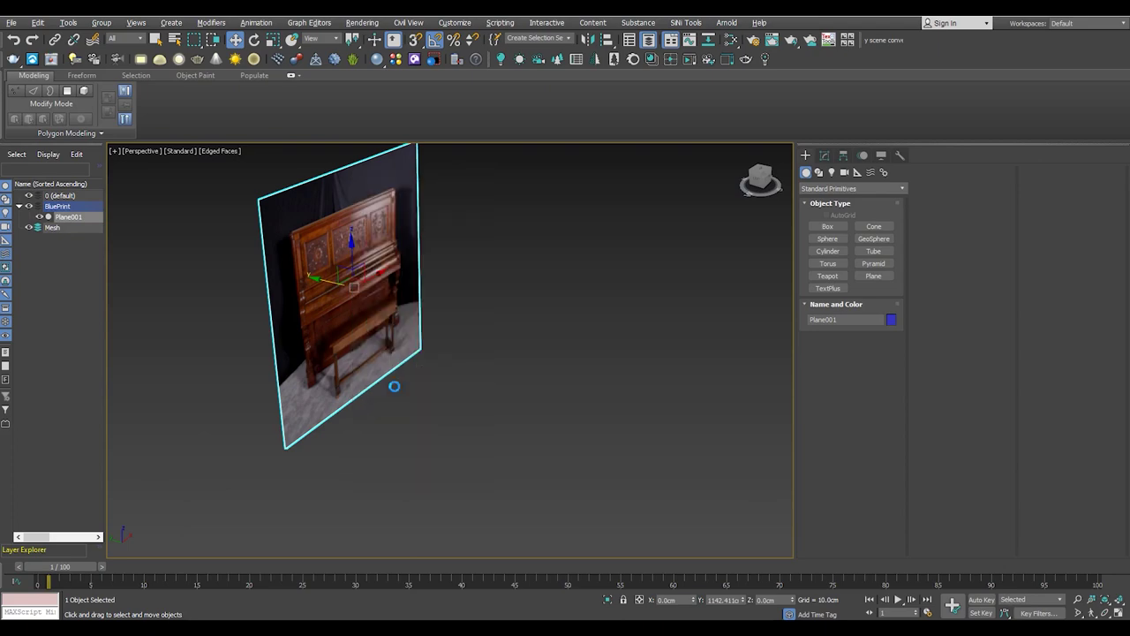
{"action": "left_click", "coordinate": [605, 484]}
{"action": "key", "text": "alt+w"}
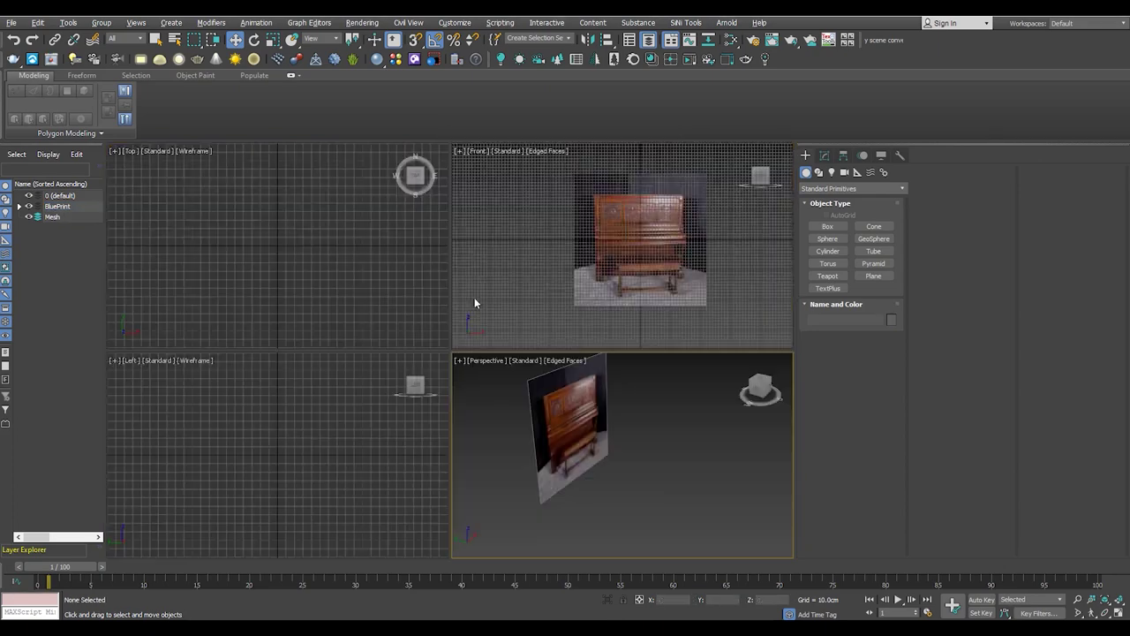
Maximize the Front view and centre it on the piano reference plane
{"action": "key", "text": "alt+w"}
{"action": "scroll", "coordinate": [387, 354], "scroll_direction": "down", "scroll_amount": 2}
{"action": "scroll", "coordinate": [395, 335], "scroll_direction": "up", "scroll_amount": 4}
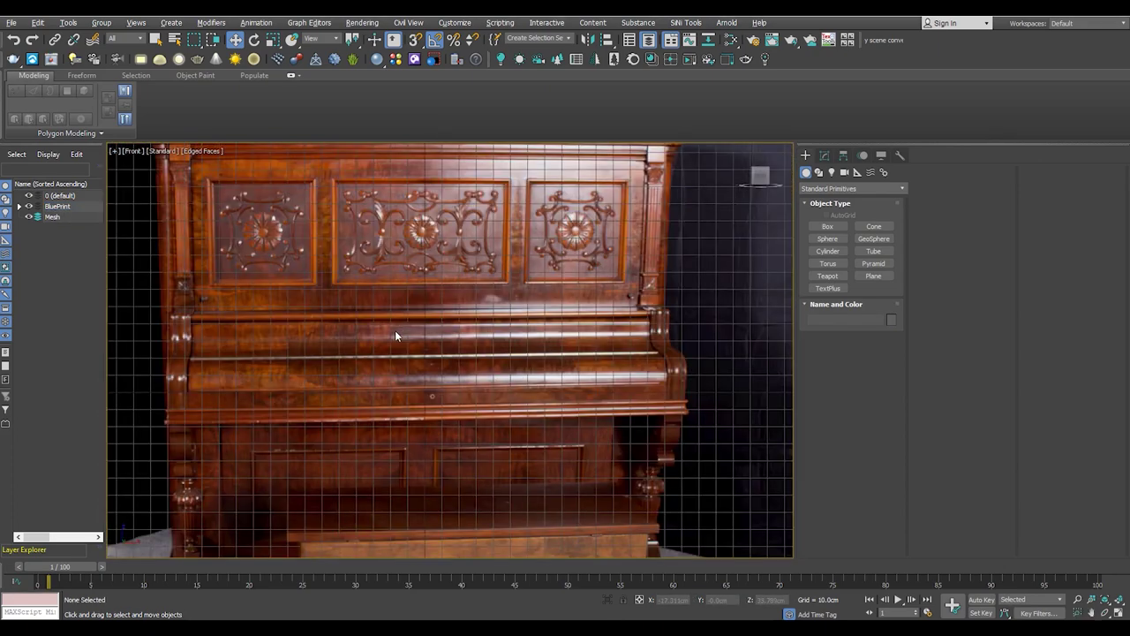
{"action": "left_click", "coordinate": [64, 218]}
{"action": "scroll", "coordinate": [447, 353], "scroll_direction": "up", "scroll_amount": 3}
{"action": "scroll", "coordinate": [515, 471], "scroll_direction": "down", "scroll_amount": 1}
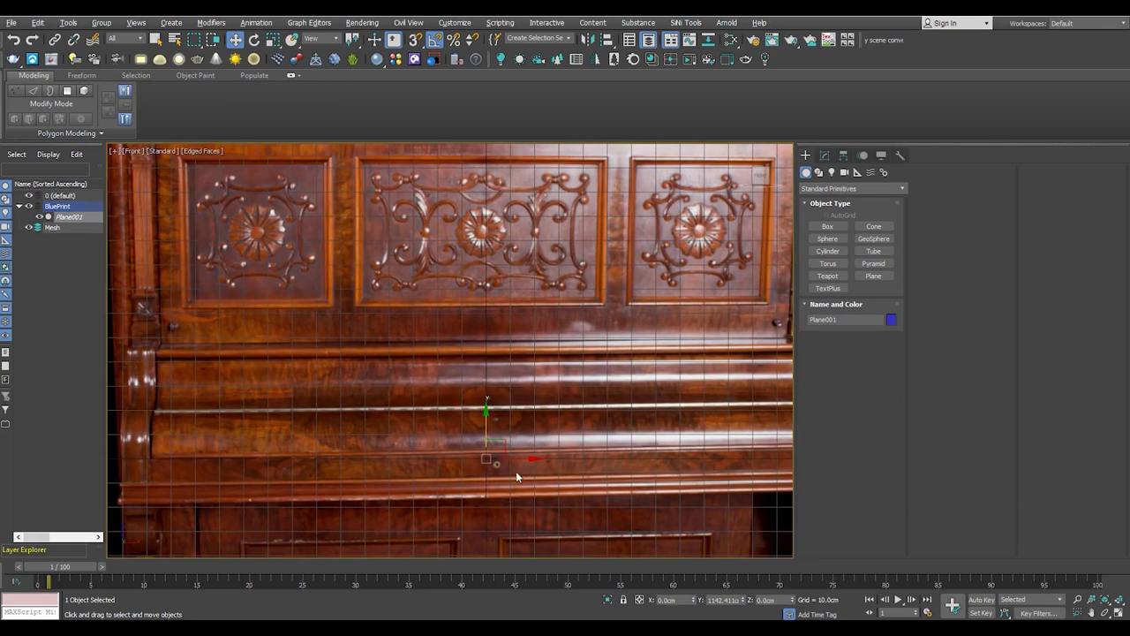
{"action": "left_click", "coordinate": [517, 338]}
{"action": "scroll", "coordinate": [516, 338], "scroll_direction": "down", "scroll_amount": 5}
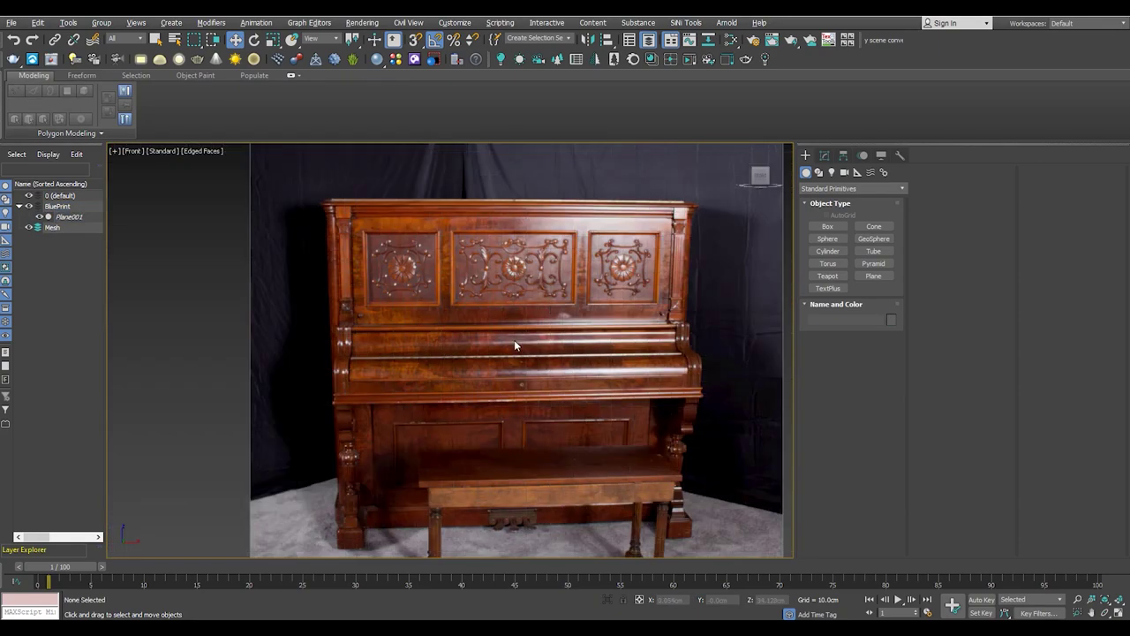
{"action": "scroll", "coordinate": [409, 383], "scroll_direction": "down", "scroll_amount": 1}
{"action": "scroll", "coordinate": [408, 378], "scroll_direction": "up", "scroll_amount": 2}
{"action": "scroll", "coordinate": [411, 375], "scroll_direction": "up", "scroll_amount": 2}
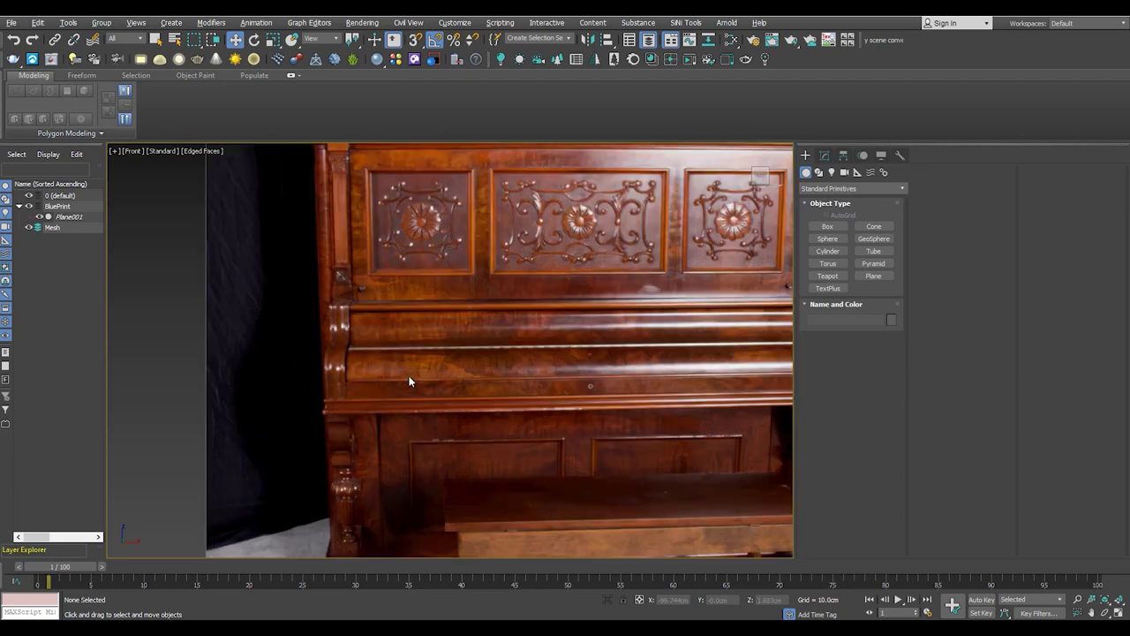
{"action": "scroll", "coordinate": [377, 386], "scroll_direction": "down", "scroll_amount": 1}
{"action": "scroll", "coordinate": [383, 394], "scroll_direction": "down", "scroll_amount": 1}
{"action": "middle_click_drag", "start_coordinate": [383, 400], "coordinate": [390, 370]}
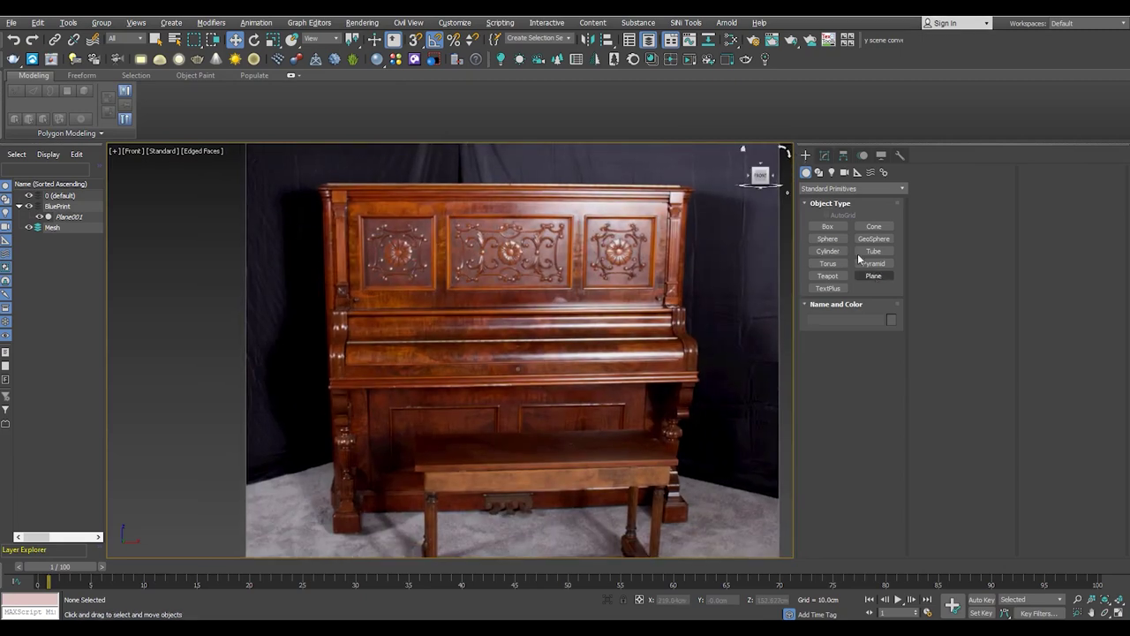
Draw Box001 over the piano outline, about 266.778 × 293.553 × 56.471 cm
{"action": "left_click", "coordinate": [829, 226]}
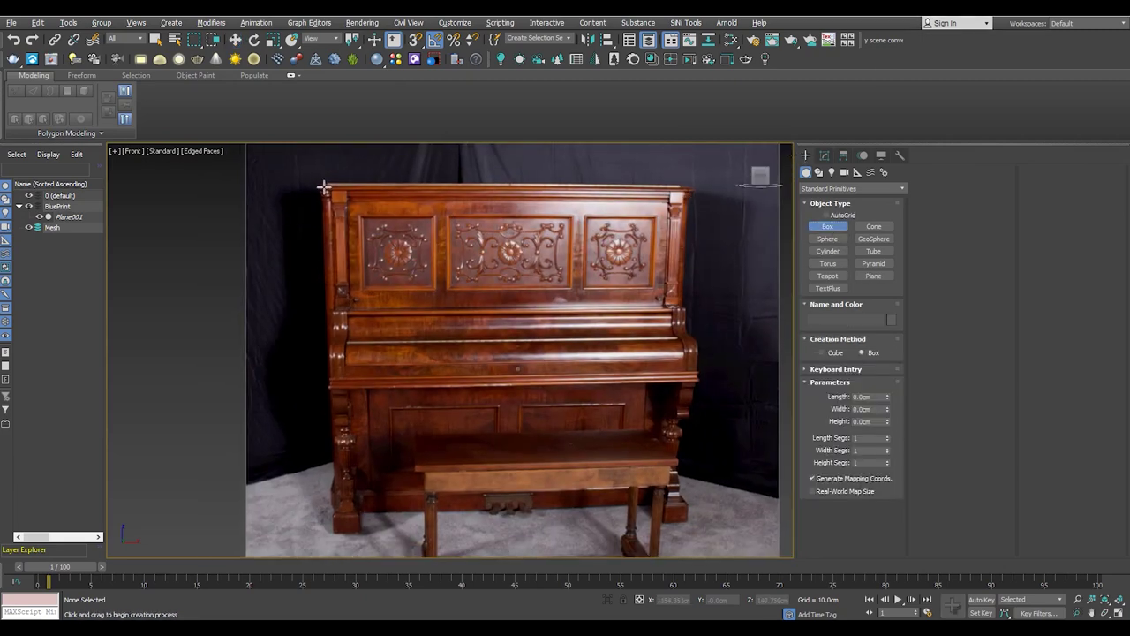
{"action": "left_click_drag", "start_coordinate": [324, 187], "coordinate": [679, 510]}
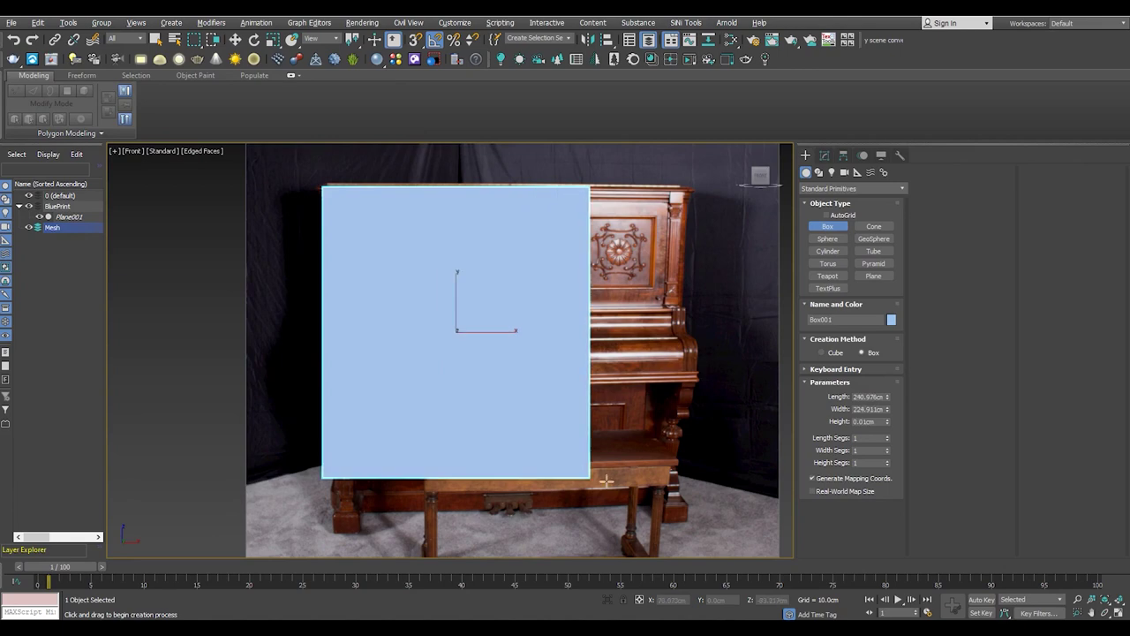
{"action": "left_click", "coordinate": [679, 511]}
{"action": "right_click", "coordinate": [650, 449]}
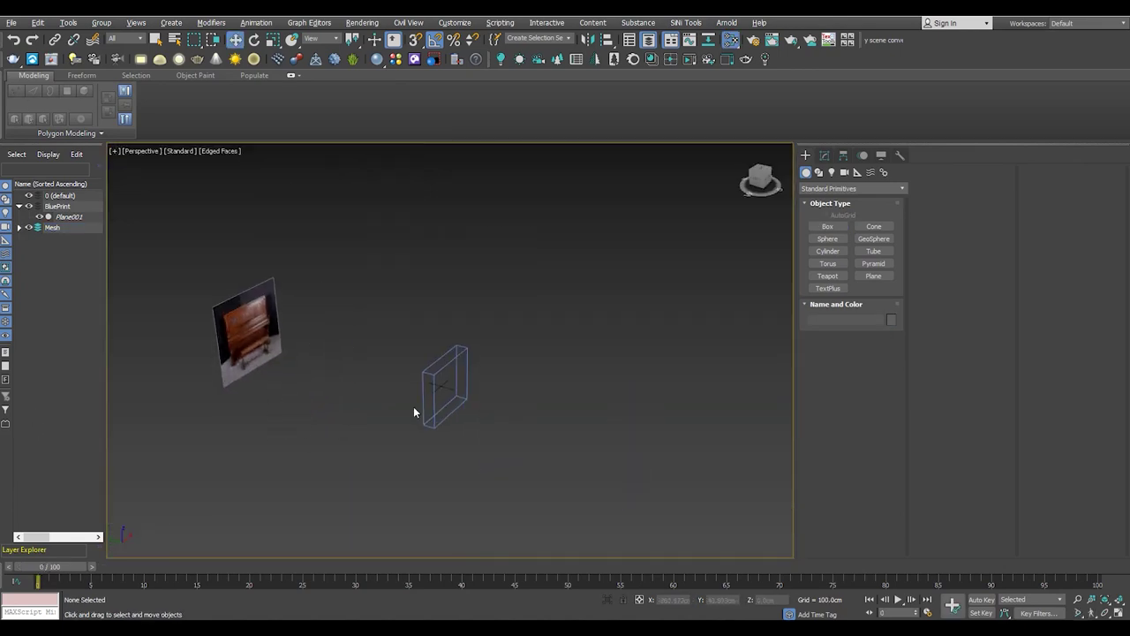
{"action": "scroll", "coordinate": [471, 446], "scroll_direction": "up", "scroll_amount": 5}
{"action": "scroll", "coordinate": [465, 407], "scroll_direction": "down", "scroll_amount": 3}
Show the viewport as shaded with edged faces, with Box001 selected and framed
{"action": "left_click", "coordinate": [824, 155]}
{"action": "middle_click_drag", "start_coordinate": [524, 432], "coordinate": [506, 439]}
{"action": "key", "text": "F3"}
{"action": "key", "text": "F3"}
{"action": "key", "text": "F4"}
{"action": "left_click", "coordinate": [216, 151]}
{"action": "key", "text": "Escape"}
{"action": "key", "text": "."}
{"action": "left_click", "coordinate": [355, 447]}
{"action": "key", "text": "ctrl+z"}
{"action": "key", "text": "comma"}
{"action": "left_click", "coordinate": [376, 461]}
{"action": "scroll", "coordinate": [393, 442], "scroll_direction": "down", "scroll_amount": 5}
{"action": "left_click", "coordinate": [393, 442]}
{"action": "key", "text": "z"}
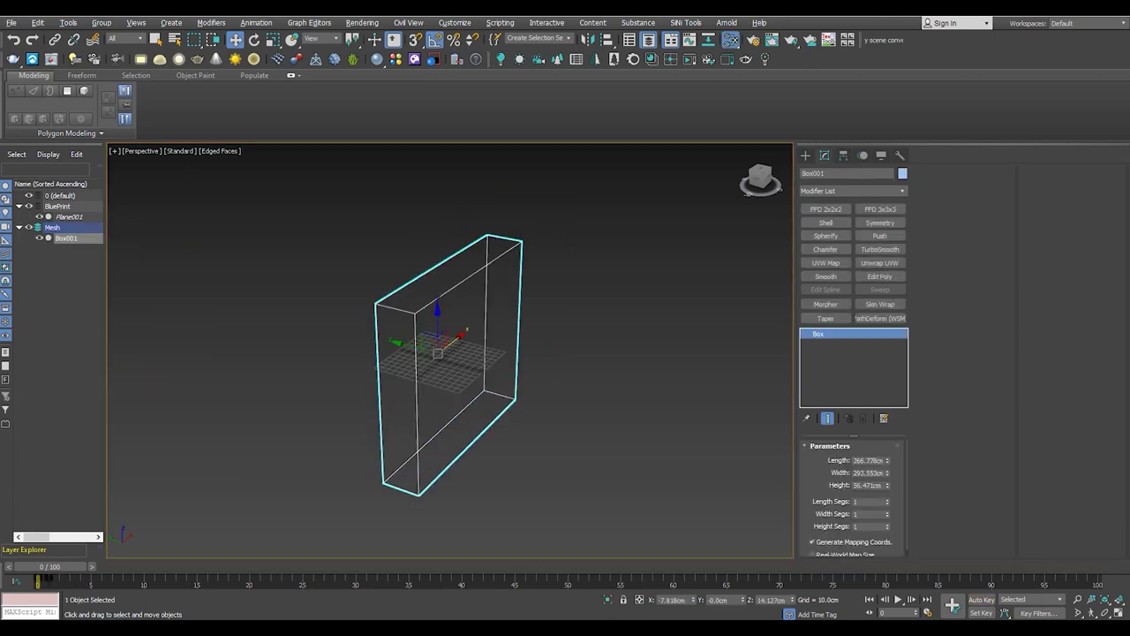
{"action": "key", "text": "alt+x"}
{"action": "left_click", "coordinate": [250, 455]}
{"action": "key", "text": "ctrl+z"}
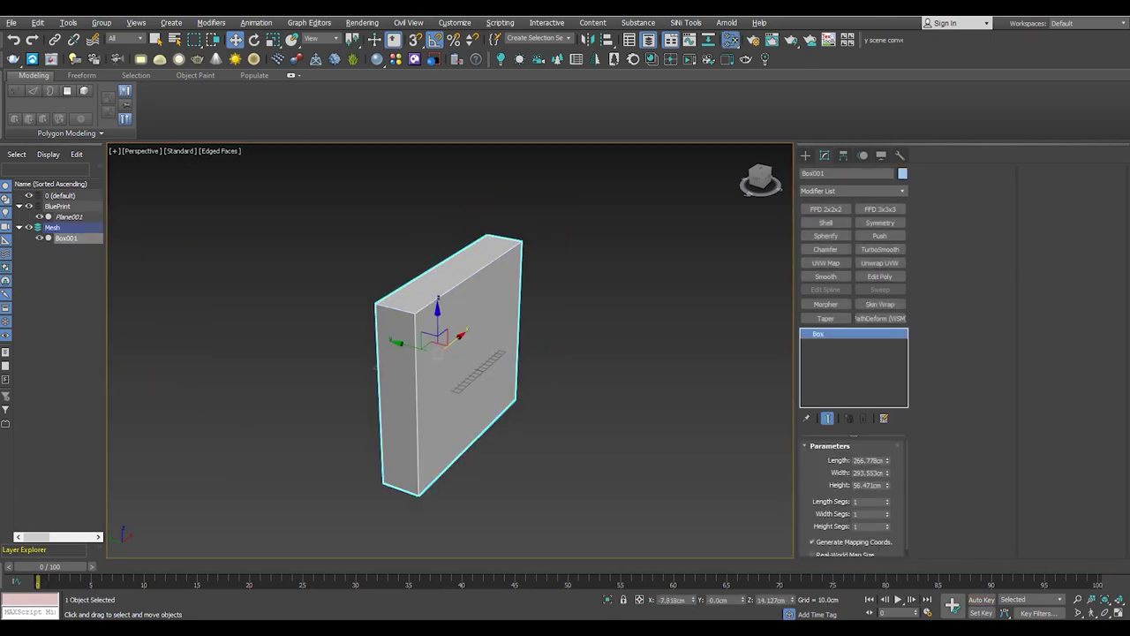
{"action": "key", "text": "alt+x"}
{"action": "key", "text": "alt+x"}
{"action": "key", "text": "q"}
{"action": "key", "text": "w"}
Set Box001's width to 300 cm, keeping the 266.778 cm length
{"action": "scroll", "coordinate": [261, 521], "scroll_direction": "down", "scroll_amount": 3}
{"action": "scroll", "coordinate": [353, 354], "scroll_direction": "up", "scroll_amount": 3}
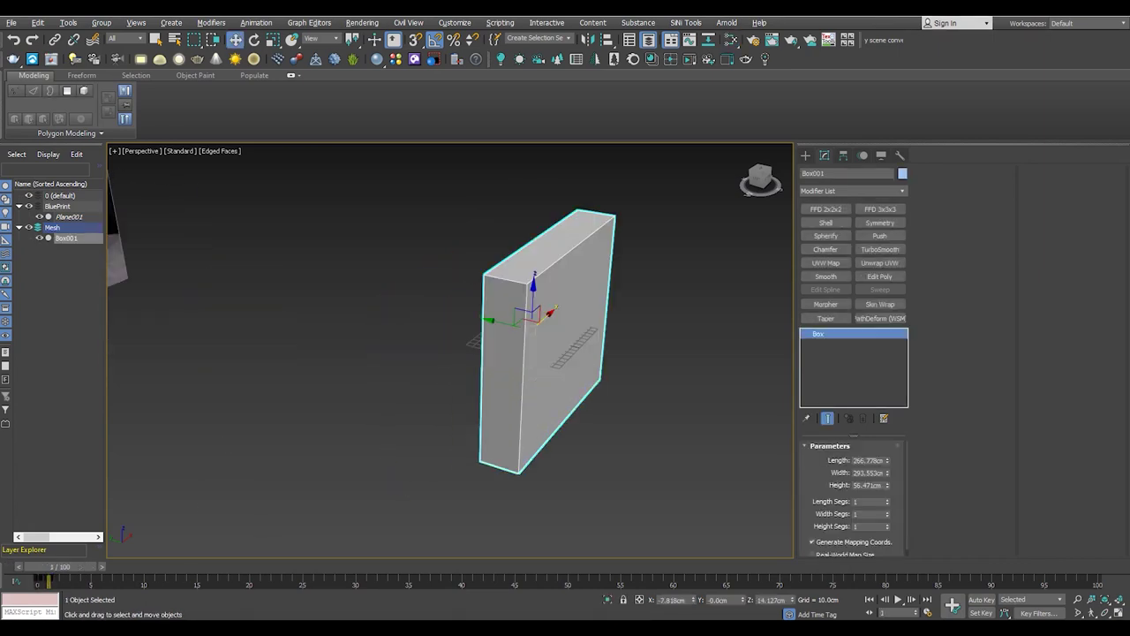
{"action": "scroll", "coordinate": [439, 432], "scroll_direction": "up", "scroll_amount": 5}
{"action": "scroll", "coordinate": [439, 432], "scroll_direction": "down", "scroll_amount": 3}
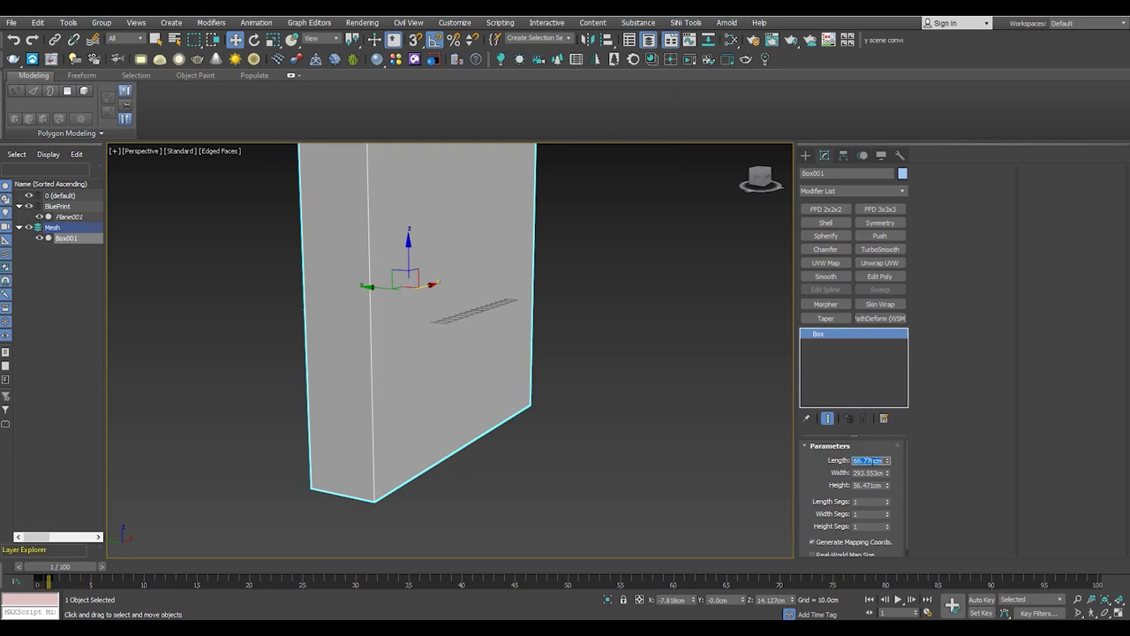
{"action": "key", "text": "Escape"}
{"action": "scroll", "coordinate": [437, 448], "scroll_direction": "down", "scroll_amount": 2}
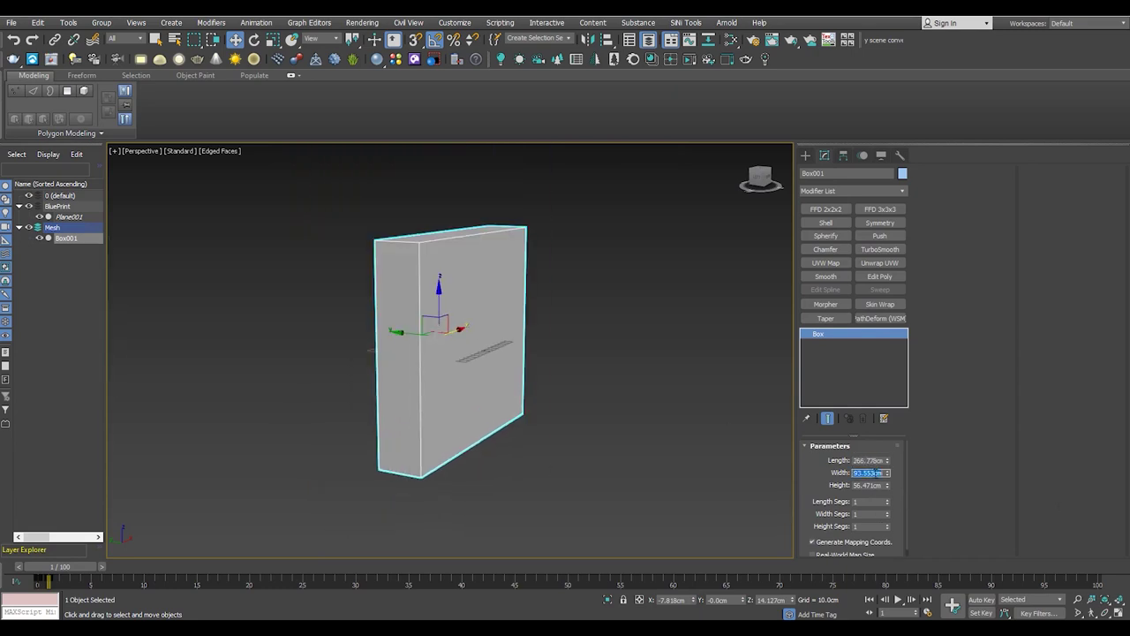
{"action": "left_click", "coordinate": [888, 475]}
{"action": "type", "text": "300"}
{"action": "key", "text": "Escape"}
{"action": "scroll", "coordinate": [512, 353], "scroll_direction": "up", "scroll_amount": 3}
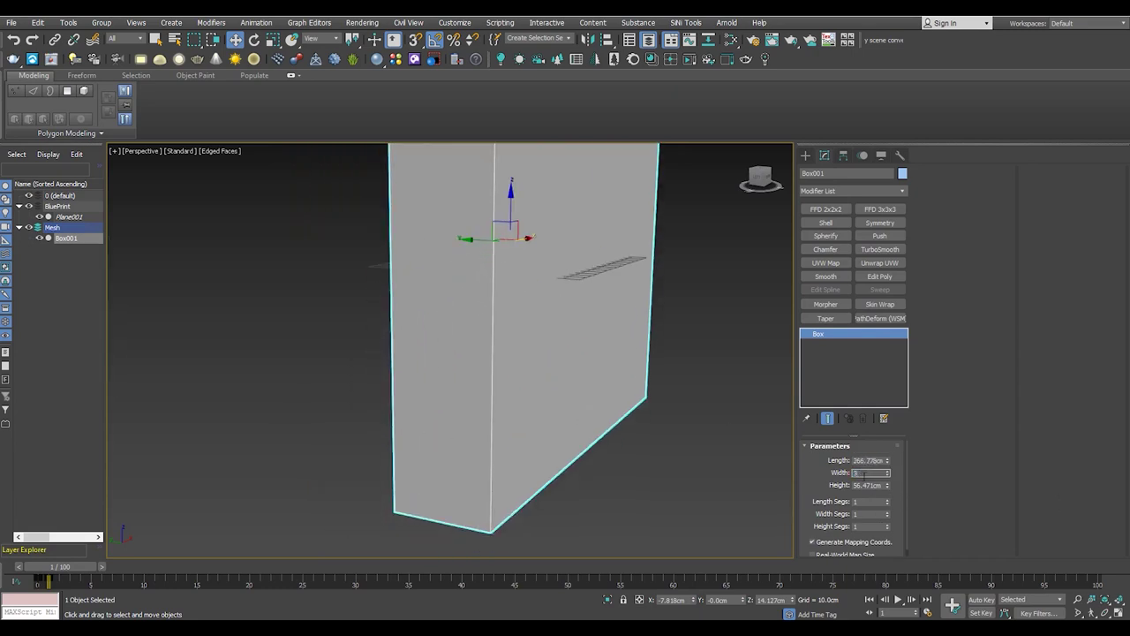
{"action": "type", "text": "300"}
{"action": "key", "text": "Return"}
{"action": "type", "text": "60"}
{"action": "key", "text": "Return"}
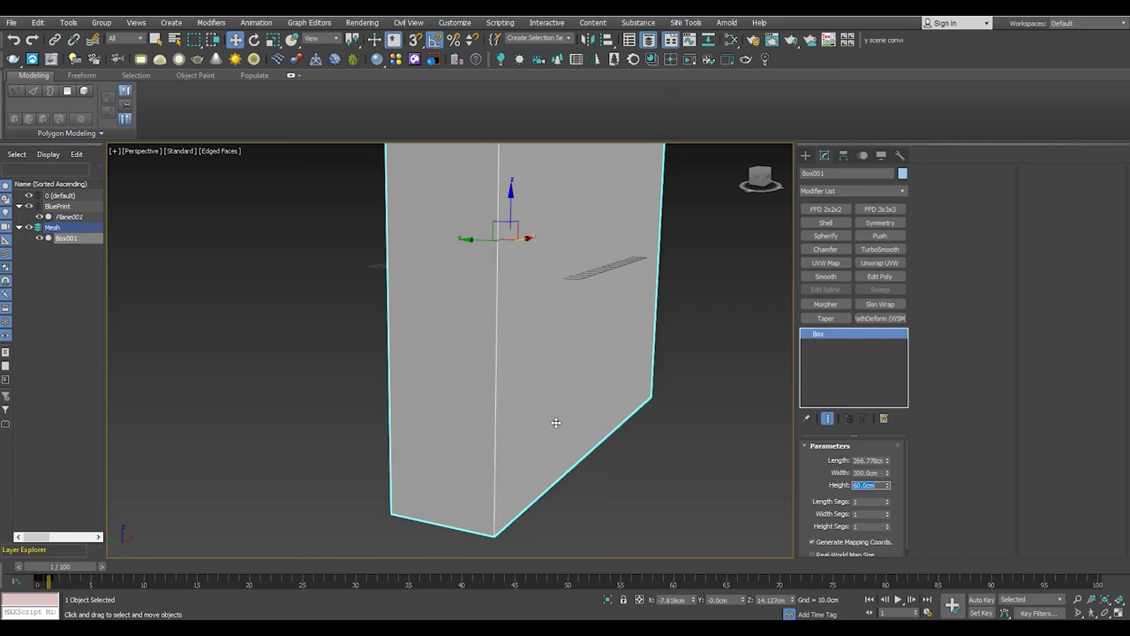
Raise Box001's height to 75 cm and enter 25 in the next field
{"action": "scroll", "coordinate": [422, 399], "scroll_direction": "down", "scroll_amount": 2}
{"action": "scroll", "coordinate": [433, 415], "scroll_direction": "up", "scroll_amount": 3}
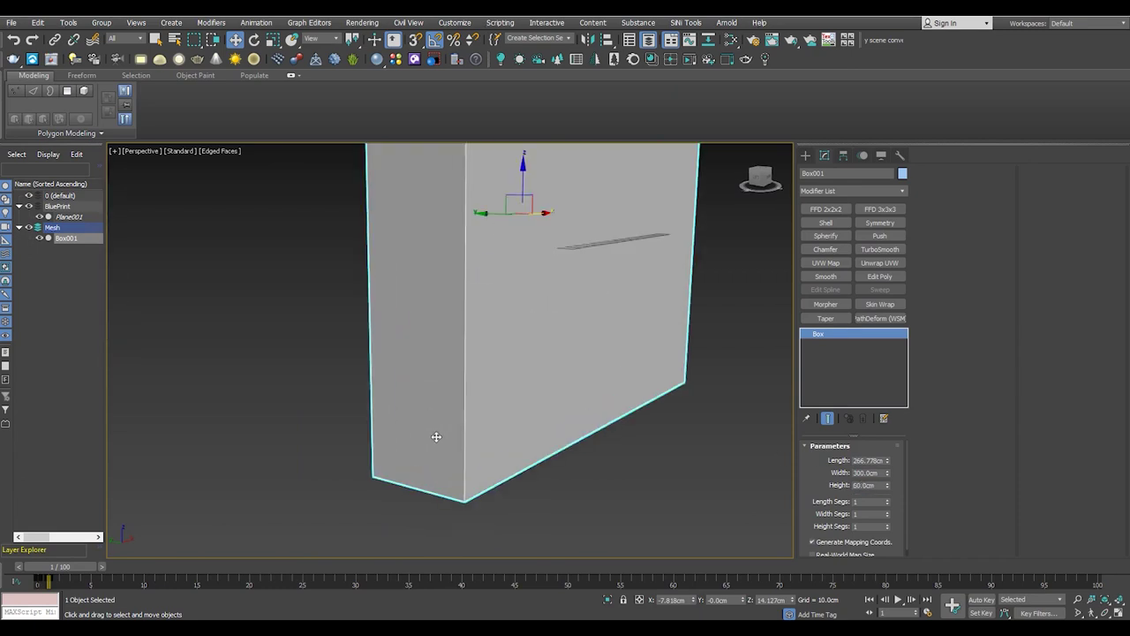
{"action": "scroll", "coordinate": [455, 468], "scroll_direction": "up", "scroll_amount": 2}
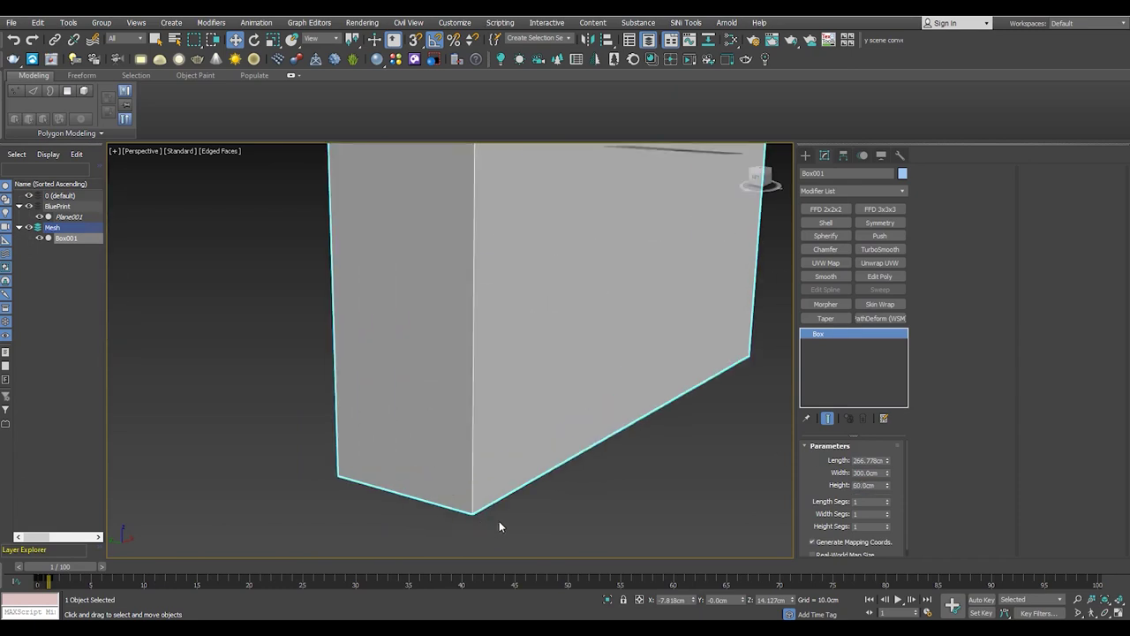
{"action": "type", "text": "65"}
{"action": "key", "text": "Return"}
{"action": "scroll", "coordinate": [393, 378], "scroll_direction": "down", "scroll_amount": 3}
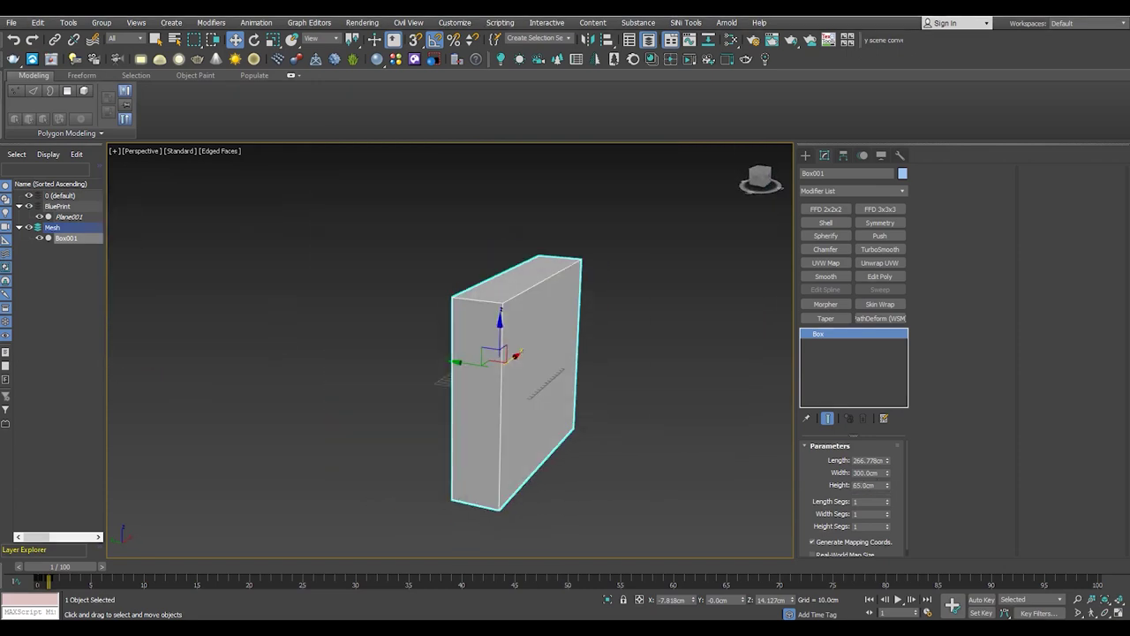
{"action": "scroll", "coordinate": [569, 406], "scroll_direction": "up", "scroll_amount": 2}
{"action": "double_click", "coordinate": [869, 485]}
{"action": "type", "text": "75"}
{"action": "key", "text": "Return"}
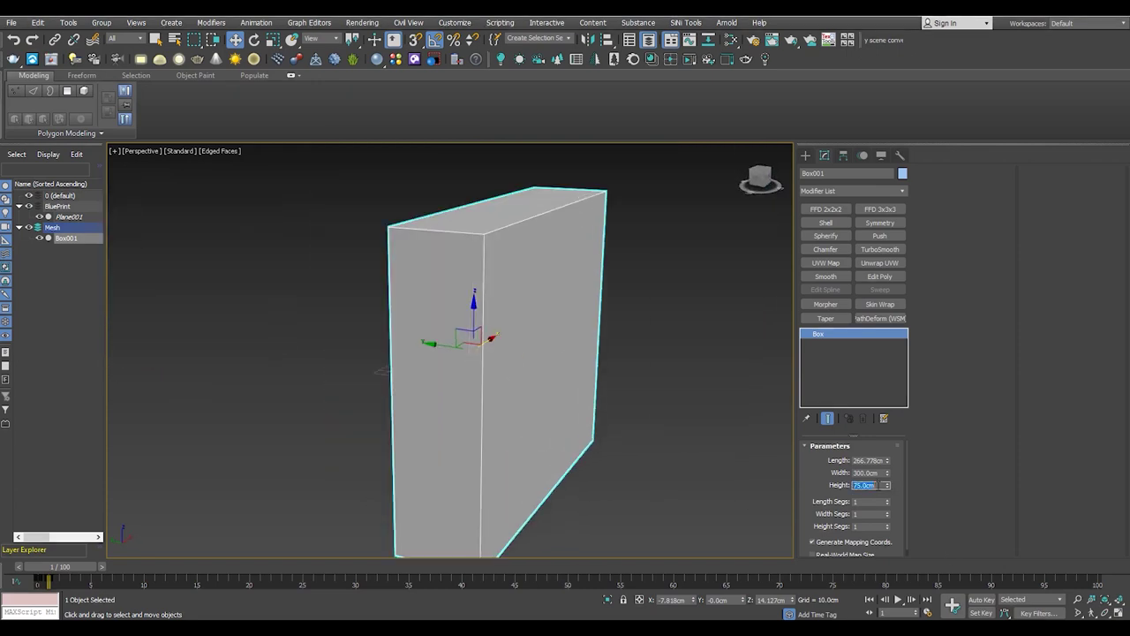
{"action": "type", "text": "25"}
{"action": "key", "text": "Return"}
Add an Edit Poly modifier to Box001
{"action": "scroll", "coordinate": [473, 276], "scroll_direction": "up", "scroll_amount": 2}
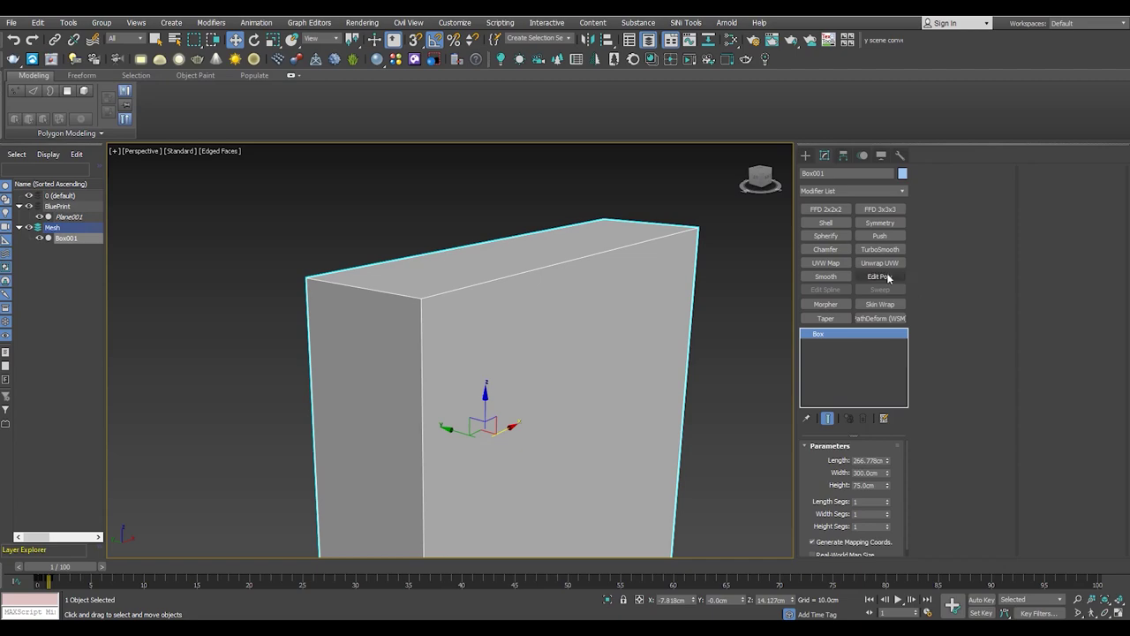
{"action": "left_click", "coordinate": [880, 276]}
{"action": "scroll", "coordinate": [450, 434], "scroll_direction": "down", "scroll_amount": 1}
{"action": "scroll", "coordinate": [591, 382], "scroll_direction": "down", "scroll_amount": 2}
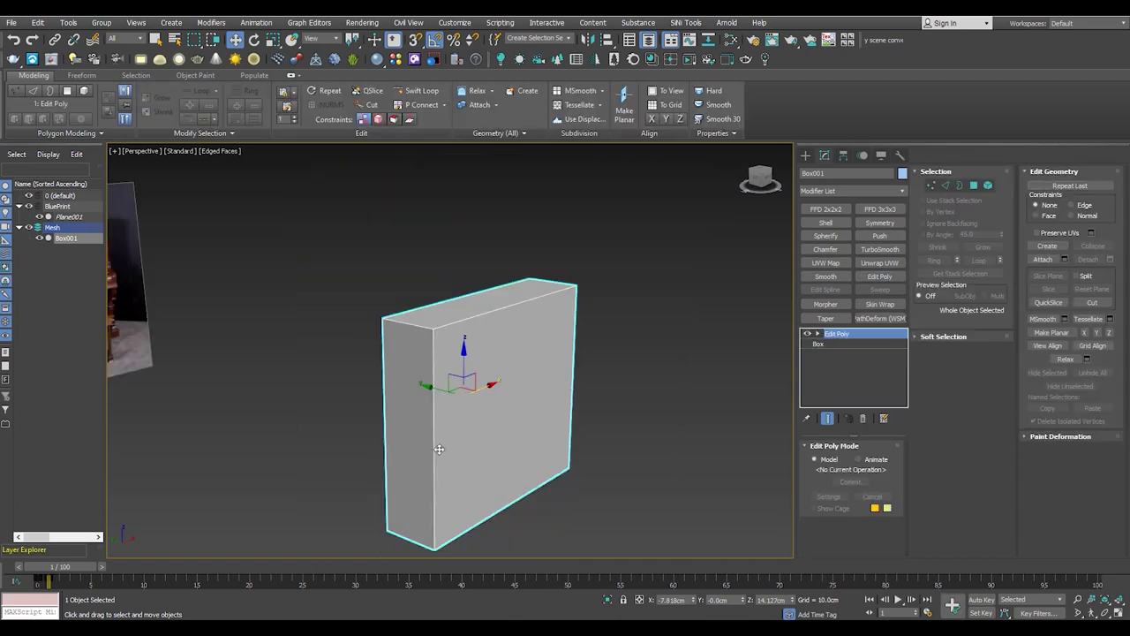
Make Box001 see-through in the Front view and switch to vertex editing
{"action": "key", "text": "2"}
{"action": "left_click", "coordinate": [430, 429]}
{"action": "key", "text": "f"}
{"action": "key", "text": "alt+x"}
{"action": "scroll", "coordinate": [340, 432], "scroll_direction": "down", "scroll_amount": 1}
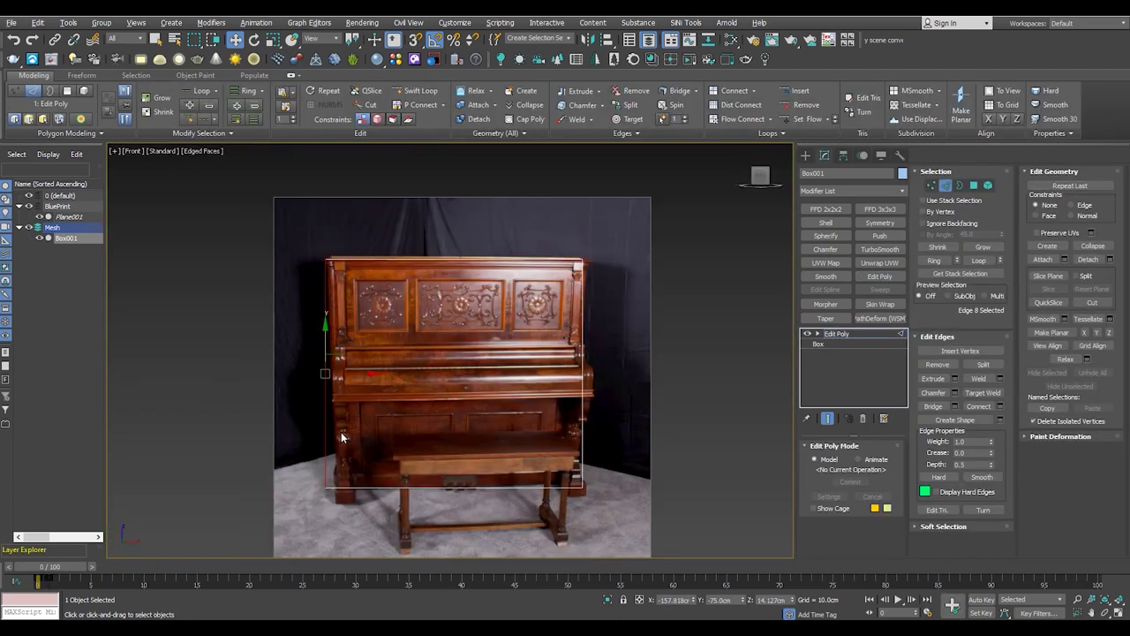
{"action": "key", "text": "1"}
{"action": "scroll", "coordinate": [341, 432], "scroll_direction": "up", "scroll_amount": 3}
Move Box001's side vertices to line up with the piano's edges in the photo
{"action": "middle_click_drag", "start_coordinate": [433, 329], "coordinate": [447, 505]}
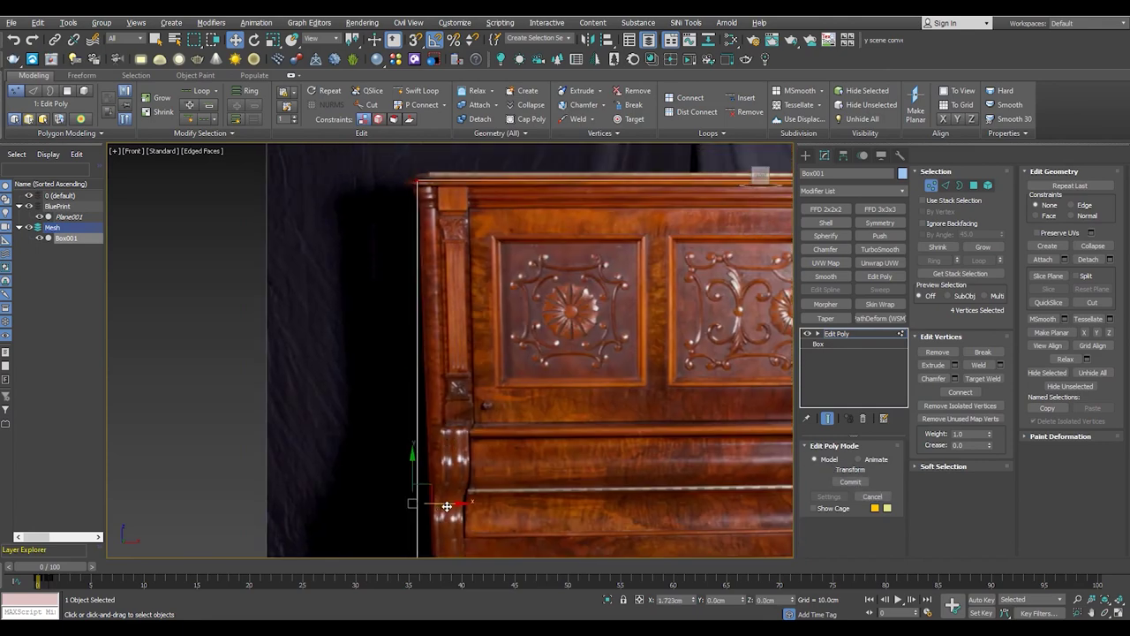
{"action": "scroll", "coordinate": [429, 176], "scroll_direction": "up", "scroll_amount": 4}
{"action": "left_click_drag", "start_coordinate": [399, 212], "coordinate": [388, 196]}
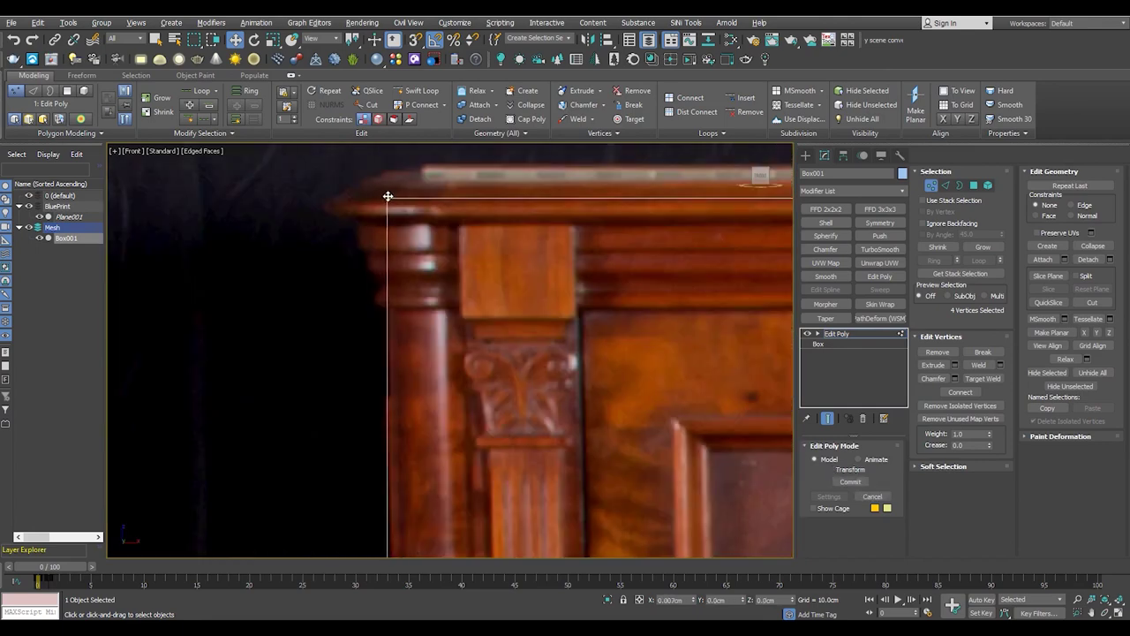
{"action": "scroll", "coordinate": [387, 196], "scroll_direction": "down", "scroll_amount": 6}
{"action": "scroll", "coordinate": [466, 213], "scroll_direction": "up", "scroll_amount": 6}
{"action": "left_click_drag", "start_coordinate": [387, 196], "coordinate": [491, 217]}
{"action": "left_click", "coordinate": [587, 398]}
{"action": "scroll", "coordinate": [586, 398], "scroll_direction": "down", "scroll_amount": 5}
{"action": "scroll", "coordinate": [483, 383], "scroll_direction": "up", "scroll_amount": 4}
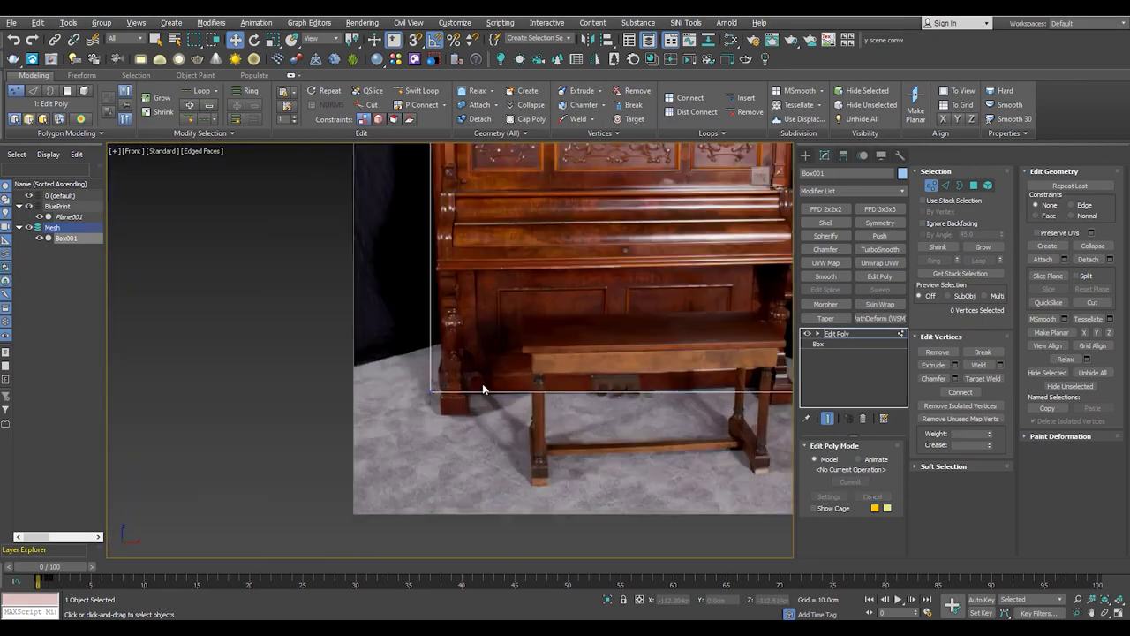
{"action": "scroll", "coordinate": [482, 383], "scroll_direction": "down", "scroll_amount": 5}
{"action": "key", "text": "alt+w"}
{"action": "key", "text": "alt+w"}
{"action": "key", "text": "2"}
{"action": "left_click", "coordinate": [434, 302]}
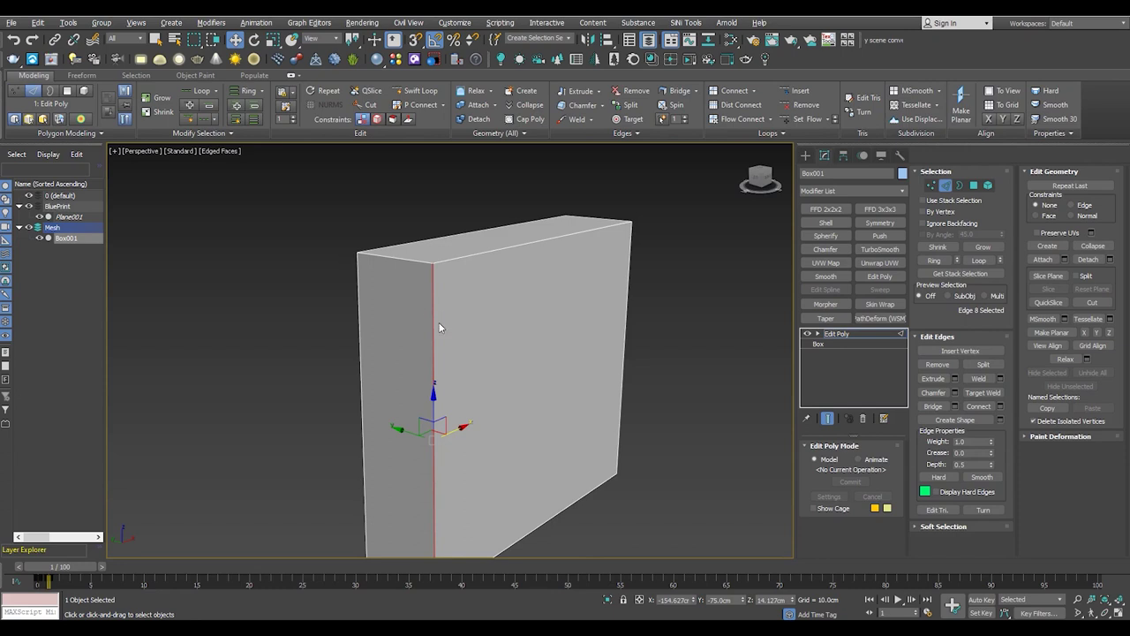
Chamfer Box001's front vertical corner edge by 15 cm with 3 segments
{"action": "middle_click_drag", "start_coordinate": [440, 328], "coordinate": [432, 287]}
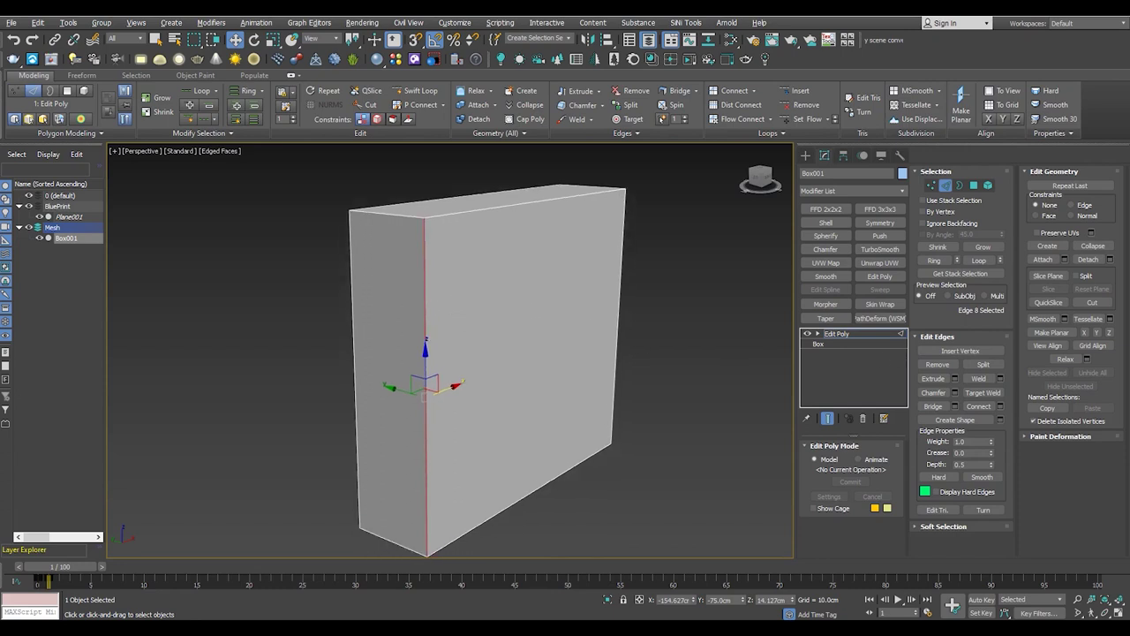
{"action": "middle_click_drag", "start_coordinate": [697, 329], "coordinate": [715, 255]}
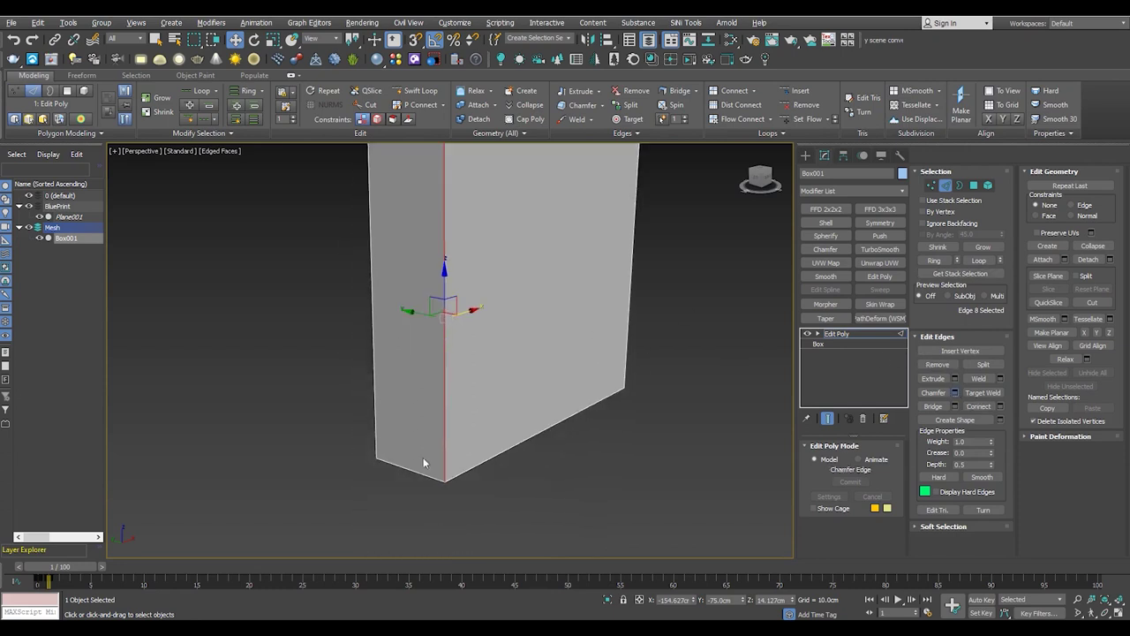
{"action": "key", "text": "ctrl+shift+c"}
{"action": "scroll", "coordinate": [391, 408], "scroll_direction": "up", "scroll_amount": 3}
{"action": "mouse_move", "coordinate": [458, 373]}
{"action": "left_mouse_down"}
{"action": "mouse_move", "coordinate": [458, 353]}
{"action": "mouse_move", "coordinate": [484, 390]}
{"action": "mouse_move", "coordinate": [437, 424]}
{"action": "left_mouse_up"}
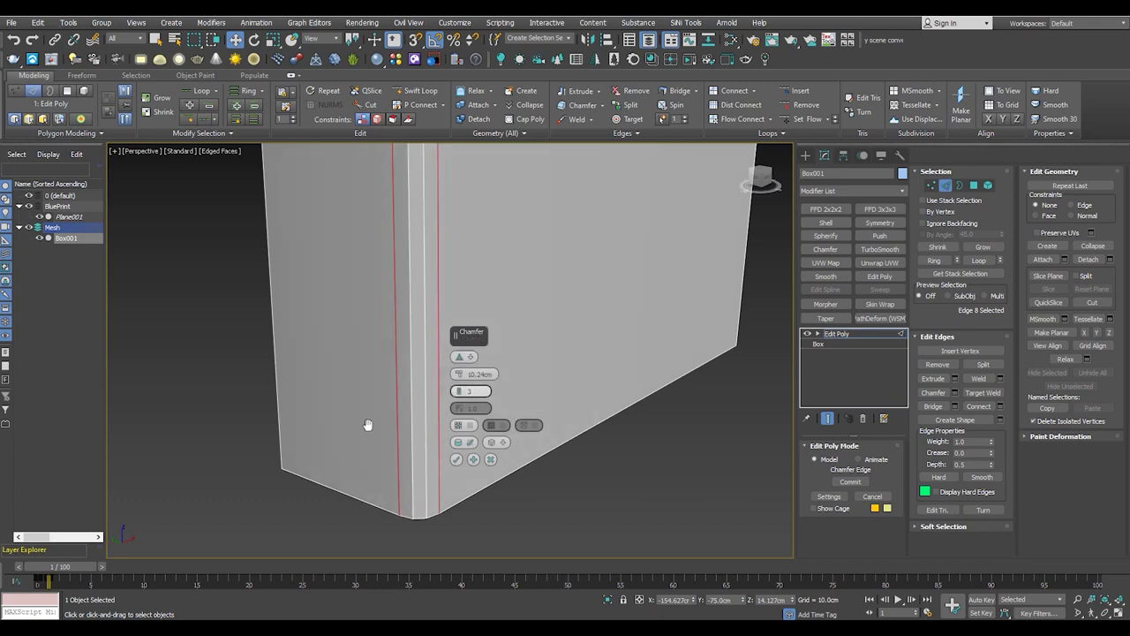
{"action": "scroll", "coordinate": [371, 415], "scroll_direction": "down", "scroll_amount": 5}
{"action": "middle_click_drag", "start_coordinate": [371, 415], "coordinate": [474, 374], "text": "alt"}
{"action": "scroll", "coordinate": [474, 374], "scroll_direction": "up", "scroll_amount": 5}
{"action": "type", "text": "15"}
{"action": "key", "text": "Return"}
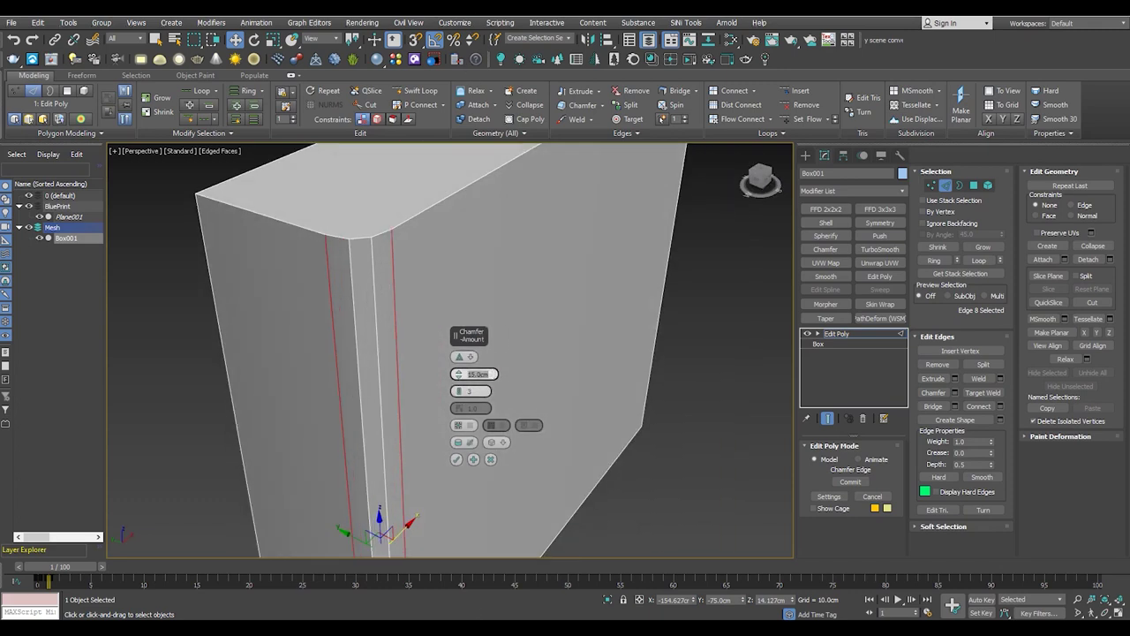
{"action": "left_click", "coordinate": [458, 459]}
{"action": "scroll", "coordinate": [487, 241], "scroll_direction": "down", "scroll_amount": 5}
{"action": "middle_click_drag", "start_coordinate": [487, 241], "coordinate": [523, 460], "text": "alt"}
{"action": "key", "text": "alt+w"}
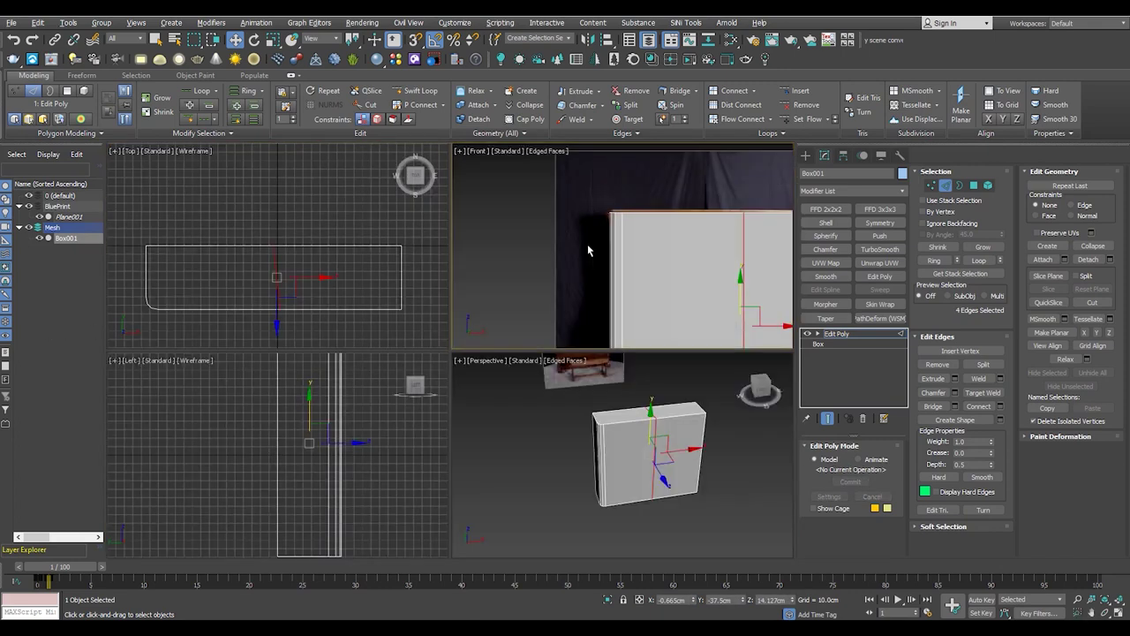
Maximize the Perspective view and orbit around Box001
{"action": "key", "text": "alt+w"}
{"action": "key", "text": "1"}
{"action": "key", "text": "alt+w"}
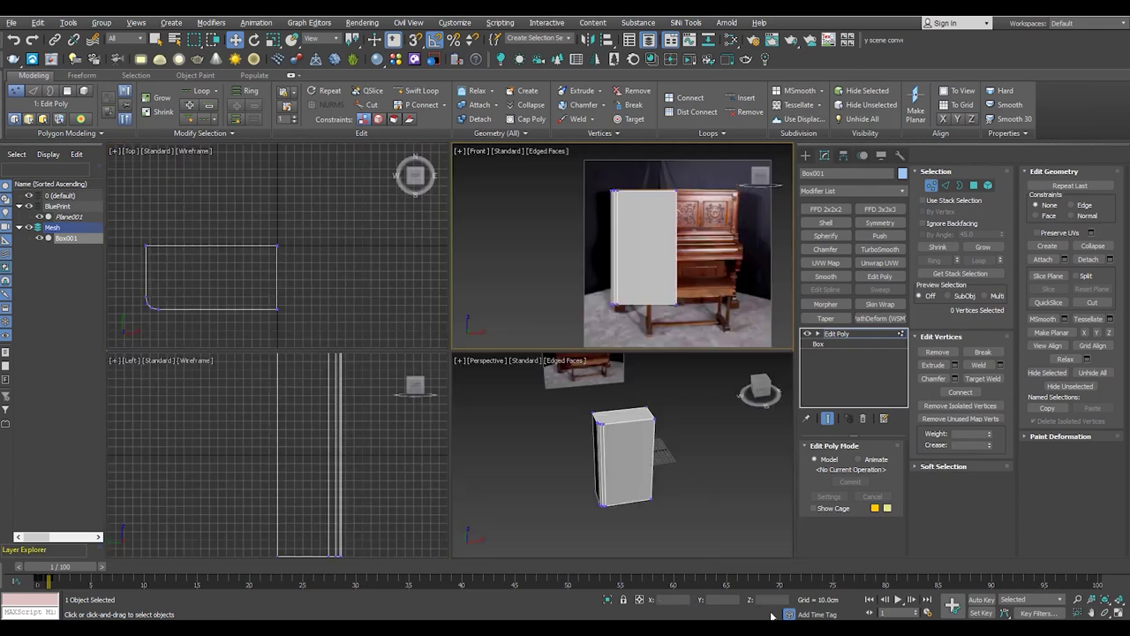
{"action": "key", "text": "alt+w"}
{"action": "scroll", "coordinate": [459, 326], "scroll_direction": "up", "scroll_amount": 4}
{"action": "scroll", "coordinate": [454, 330], "scroll_direction": "up", "scroll_amount": 3}
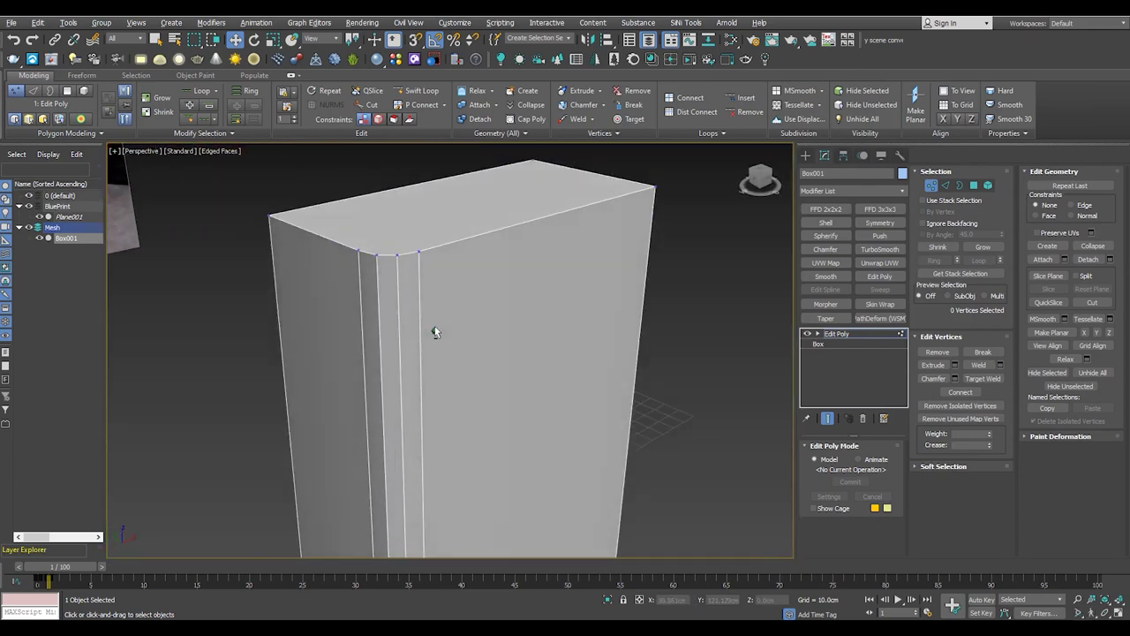
{"action": "middle_click_drag", "start_coordinate": [454, 330], "coordinate": [447, 283], "text": "alt"}
Bevel Box001's large front face to form a panel beside the rounded corner
{"action": "key", "text": "4"}
{"action": "left_click", "coordinate": [463, 282]}
{"action": "key", "text": "ctrl+shift+b"}
{"action": "left_click_drag", "start_coordinate": [466, 431], "coordinate": [378, 375]}
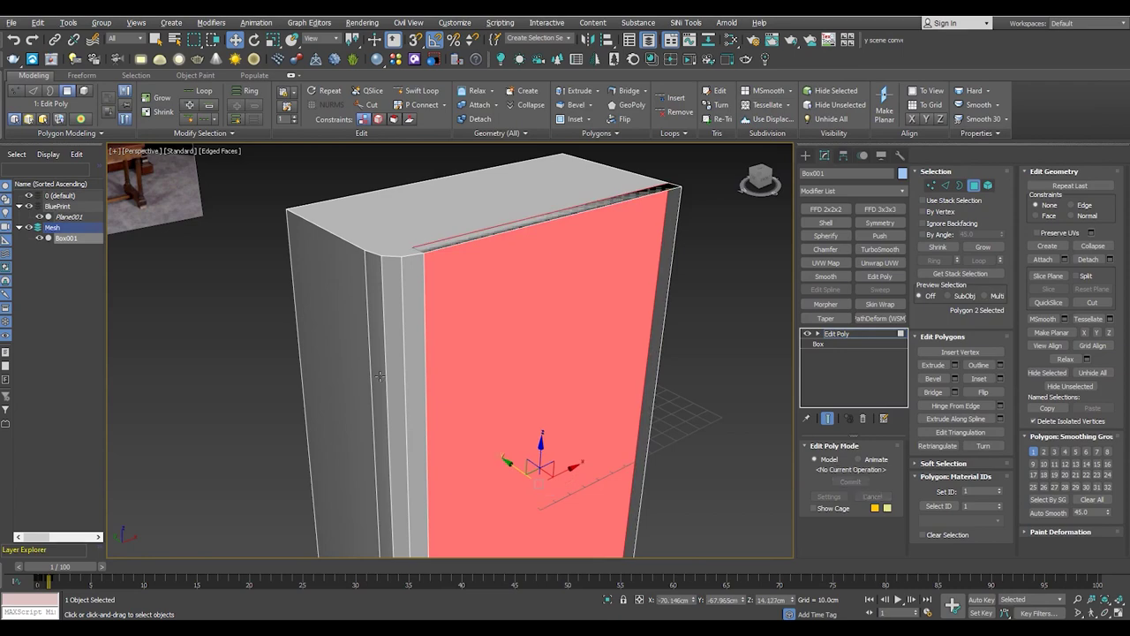
{"action": "middle_click_drag", "start_coordinate": [378, 376], "coordinate": [454, 309], "text": "alt"}
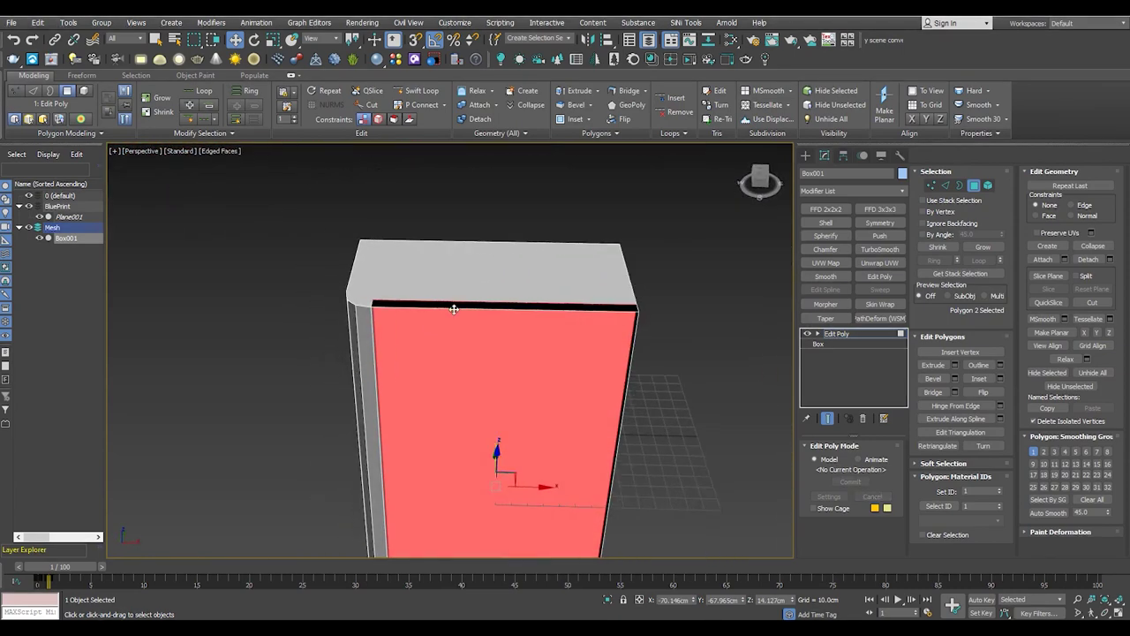
{"action": "left_click", "coordinate": [453, 309]}
{"action": "mouse_move", "coordinate": [449, 308]}
{"action": "middle_mouse_down", "text": "alt"}
{"action": "mouse_move", "coordinate": [606, 227]}
{"action": "mouse_move", "coordinate": [504, 468]}
{"action": "middle_mouse_up", "text": "alt"}
Switch to edge editing and slide the selected box edge sideways
{"action": "left_click", "coordinate": [504, 477]}
{"action": "scroll", "coordinate": [475, 353], "scroll_direction": "down", "scroll_amount": 3}
{"action": "scroll", "coordinate": [475, 340], "scroll_direction": "up", "scroll_amount": 4}
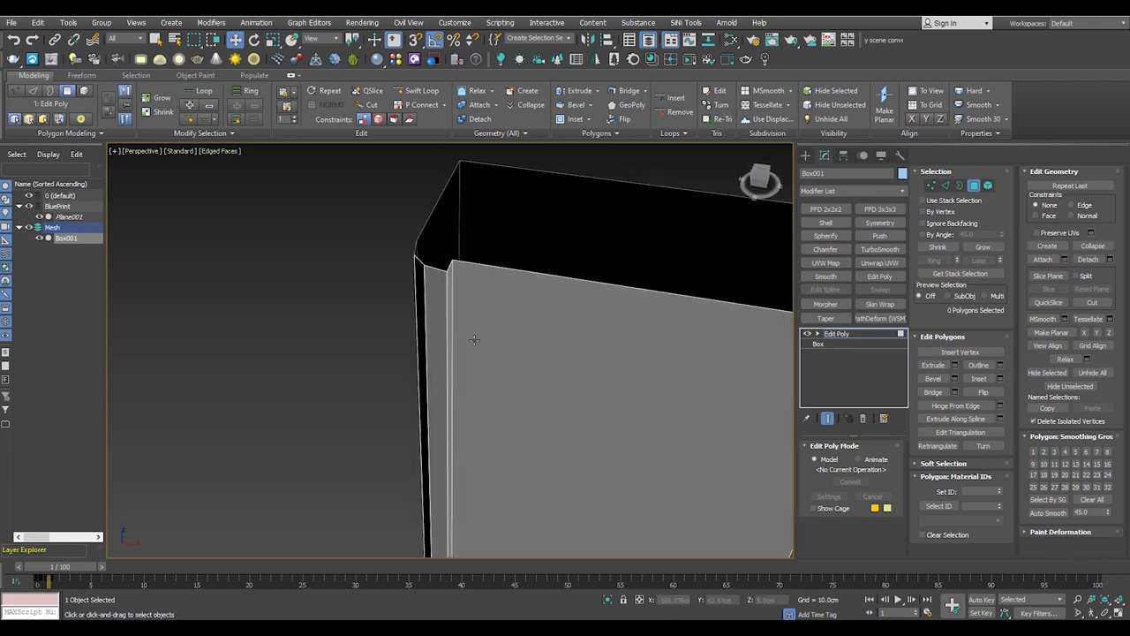
{"action": "key", "text": "2"}
{"action": "scroll", "coordinate": [526, 476], "scroll_direction": "up", "scroll_amount": 3}
{"action": "scroll", "coordinate": [526, 491], "scroll_direction": "down", "scroll_amount": 3}
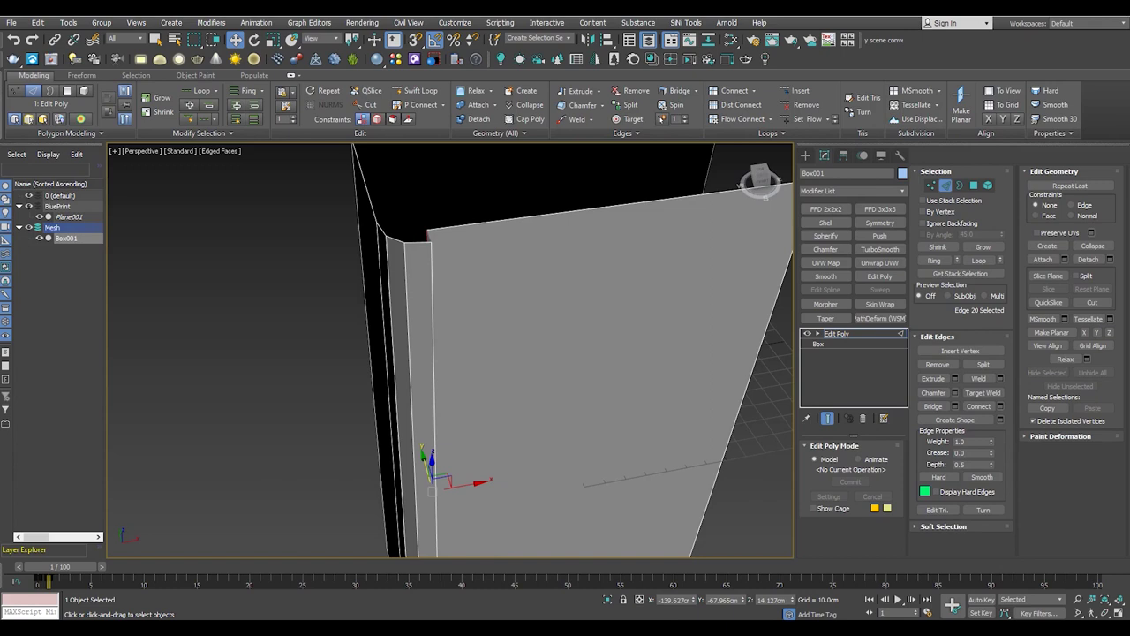
{"action": "scroll", "coordinate": [383, 398], "scroll_direction": "down", "scroll_amount": 3}
{"action": "middle_click_drag", "start_coordinate": [383, 398], "coordinate": [345, 420], "text": "alt"}
{"action": "scroll", "coordinate": [362, 410], "scroll_direction": "up", "scroll_amount": 3}
{"action": "scroll", "coordinate": [361, 412], "scroll_direction": "up", "scroll_amount": 2}
{"action": "scroll", "coordinate": [361, 412], "scroll_direction": "down", "scroll_amount": 3}
{"action": "scroll", "coordinate": [345, 420], "scroll_direction": "up", "scroll_amount": 3}
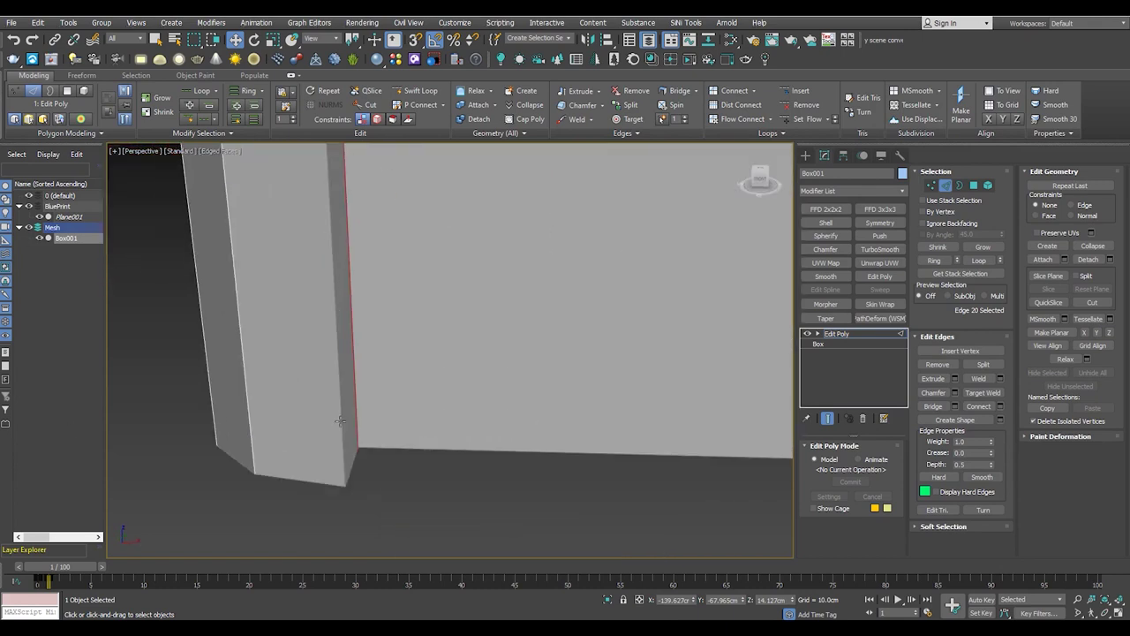
{"action": "left_click_drag", "start_coordinate": [357, 427], "coordinate": [374, 429]}
{"action": "mouse_move", "coordinate": [374, 429]}
{"action": "middle_mouse_down", "text": "alt"}
{"action": "mouse_move", "coordinate": [379, 416]}
{"action": "mouse_move", "coordinate": [343, 414]}
{"action": "mouse_move", "coordinate": [335, 308]}
{"action": "mouse_move", "coordinate": [373, 352]}
{"action": "middle_mouse_up", "text": "alt"}
{"action": "scroll", "coordinate": [344, 414], "scroll_direction": "down", "scroll_amount": 2}
{"action": "scroll", "coordinate": [374, 353], "scroll_direction": "up", "scroll_amount": 1}
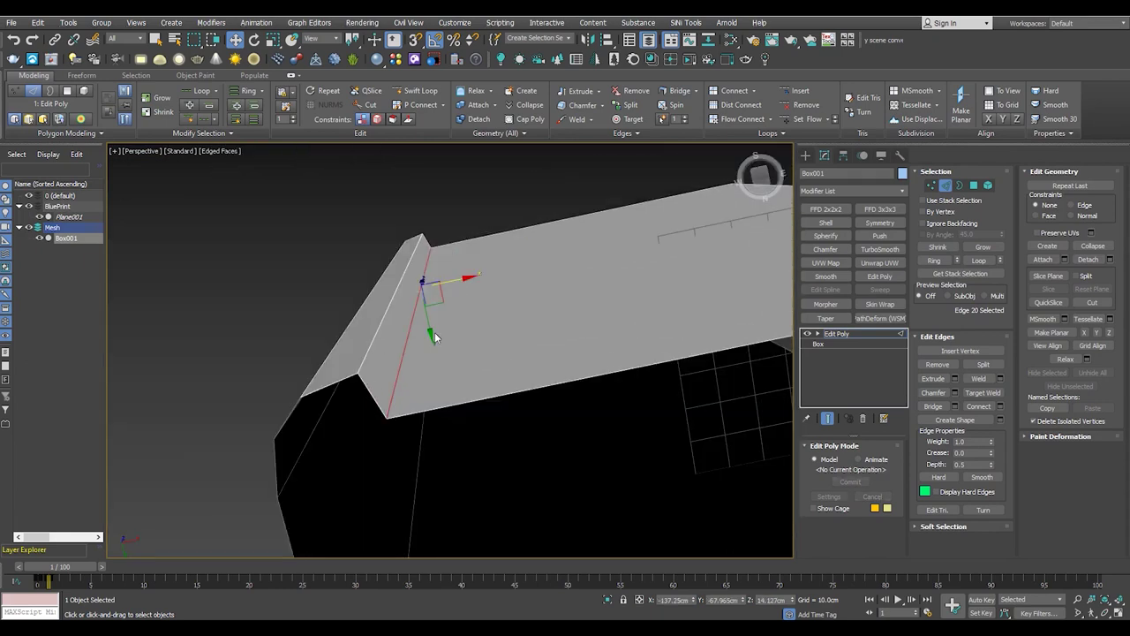
{"action": "scroll", "coordinate": [435, 332], "scroll_direction": "down", "scroll_amount": 3}
Select the box's top face, then move an edge up in Local coordinates
{"action": "key", "text": "4"}
{"action": "scroll", "coordinate": [504, 336], "scroll_direction": "up", "scroll_amount": 3}
{"action": "left_click", "coordinate": [504, 336]}
{"action": "mouse_move", "coordinate": [504, 336]}
{"action": "middle_mouse_down", "text": "alt"}
{"action": "mouse_move", "coordinate": [367, 333]}
{"action": "mouse_move", "coordinate": [380, 335]}
{"action": "mouse_move", "coordinate": [378, 365]}
{"action": "middle_mouse_up", "text": "alt"}
{"action": "key", "text": "2"}
{"action": "left_click", "coordinate": [335, 40]}
{"action": "left_click", "coordinate": [310, 79]}
{"action": "left_click_drag", "start_coordinate": [445, 248], "coordinate": [446, 249]}
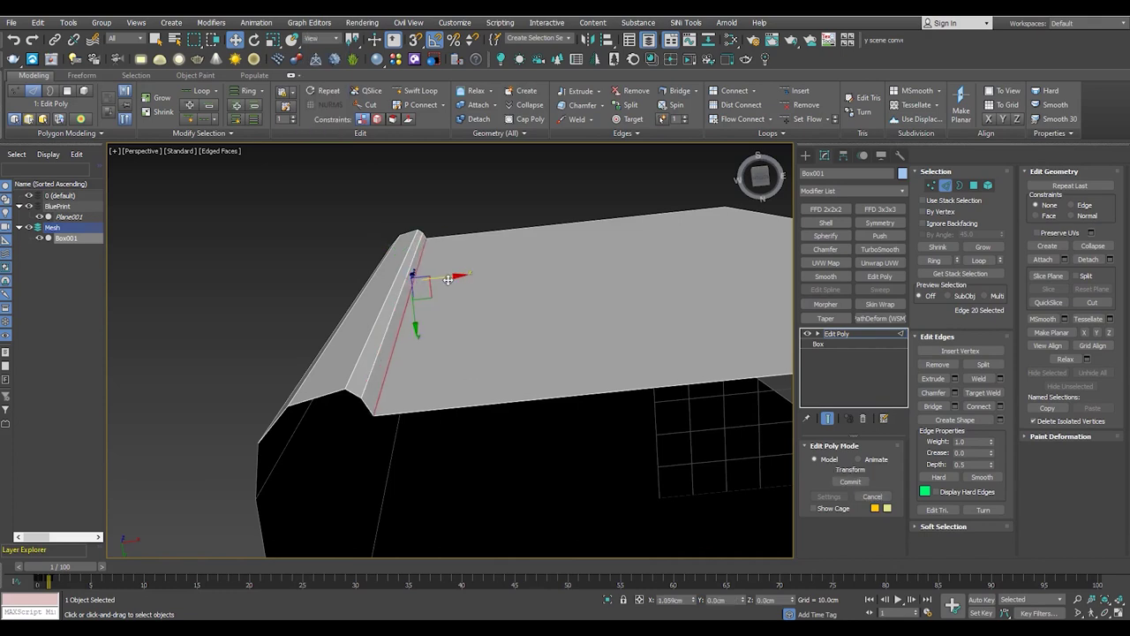
Select the full edge loop along the box's top ridge
{"action": "key", "text": "z"}
{"action": "scroll", "coordinate": [397, 386], "scroll_direction": "down", "scroll_amount": 3}
{"action": "mouse_move", "coordinate": [396, 386]}
{"action": "middle_mouse_down", "text": "alt"}
{"action": "mouse_move", "coordinate": [356, 381]}
{"action": "mouse_move", "coordinate": [352, 423]}
{"action": "middle_mouse_up", "text": "alt"}
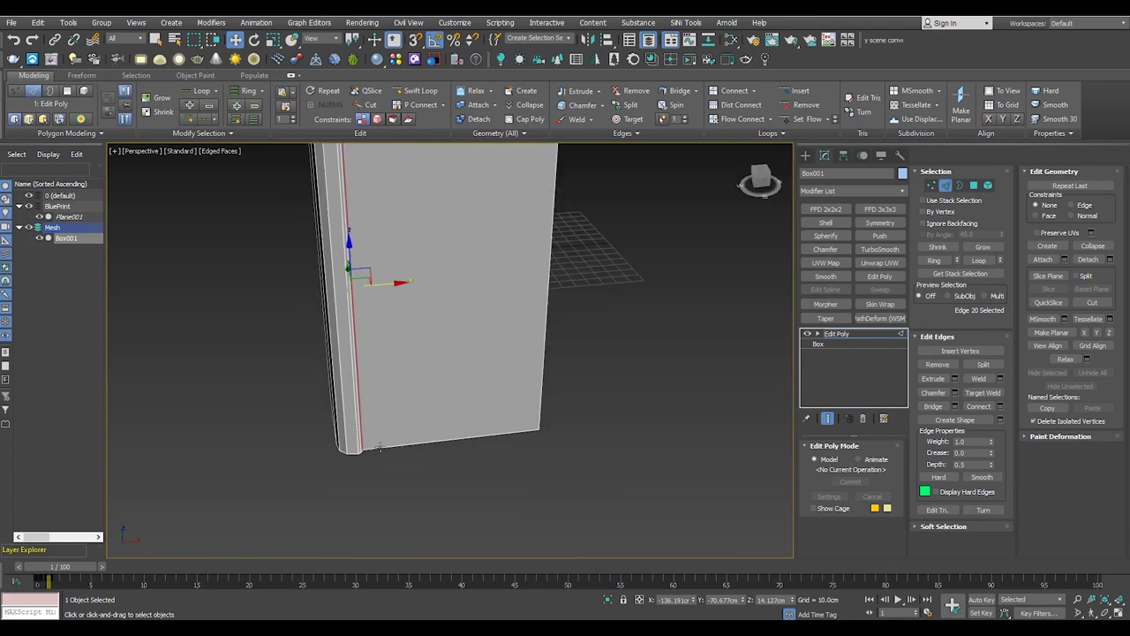
{"action": "scroll", "coordinate": [378, 446], "scroll_direction": "up", "scroll_amount": 3}
{"action": "scroll", "coordinate": [340, 280], "scroll_direction": "up", "scroll_amount": 3}
{"action": "scroll", "coordinate": [405, 347], "scroll_direction": "up", "scroll_amount": 2}
{"action": "double_click", "coordinate": [365, 429]}
{"action": "scroll", "coordinate": [366, 429], "scroll_direction": "down", "scroll_amount": 3}
{"action": "mouse_move", "coordinate": [366, 429]}
{"action": "middle_mouse_down", "text": "alt"}
{"action": "mouse_move", "coordinate": [374, 383]}
{"action": "mouse_move", "coordinate": [432, 380]}
{"action": "mouse_move", "coordinate": [453, 402]}
{"action": "mouse_move", "coordinate": [468, 393]}
{"action": "middle_mouse_up", "text": "alt"}
{"action": "middle_click_drag", "start_coordinate": [530, 371], "coordinate": [539, 353], "text": "alt"}
Raise the ridge edges along local Z and add a Symmetry modifier
{"action": "left_click", "coordinate": [323, 38]}
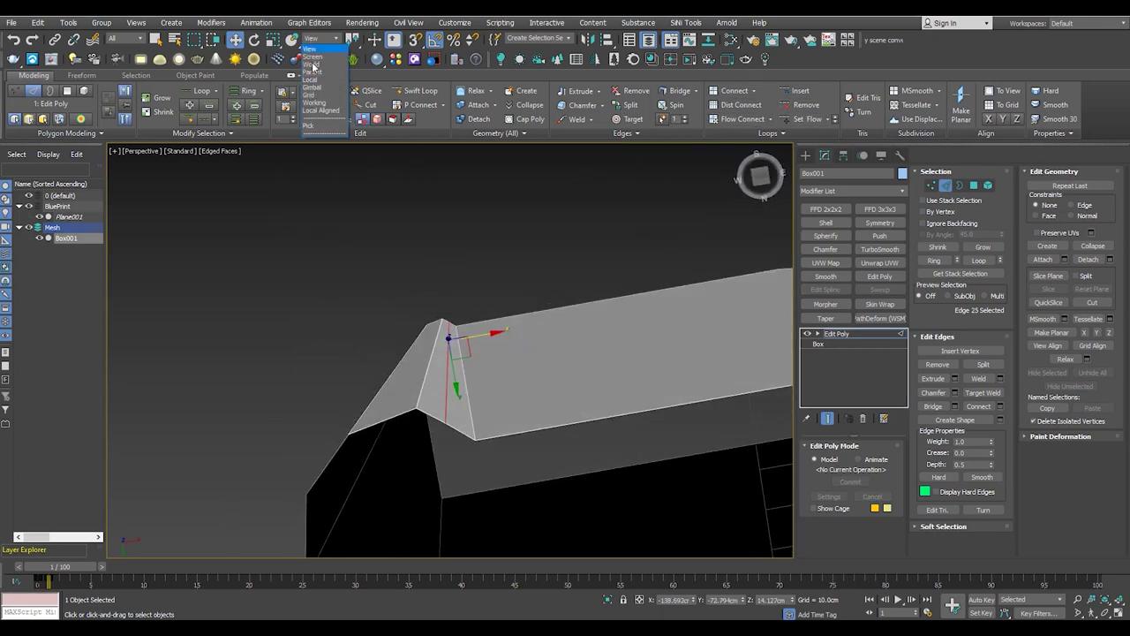
{"action": "left_click", "coordinate": [319, 87]}
{"action": "left_click_drag", "start_coordinate": [466, 322], "coordinate": [470, 311]}
{"action": "mouse_move", "coordinate": [469, 311]}
{"action": "middle_mouse_down", "text": "alt"}
{"action": "mouse_move", "coordinate": [494, 397]}
{"action": "mouse_move", "coordinate": [497, 479]}
{"action": "mouse_move", "coordinate": [437, 350]}
{"action": "middle_mouse_up", "text": "alt"}
{"action": "left_click", "coordinate": [474, 444]}
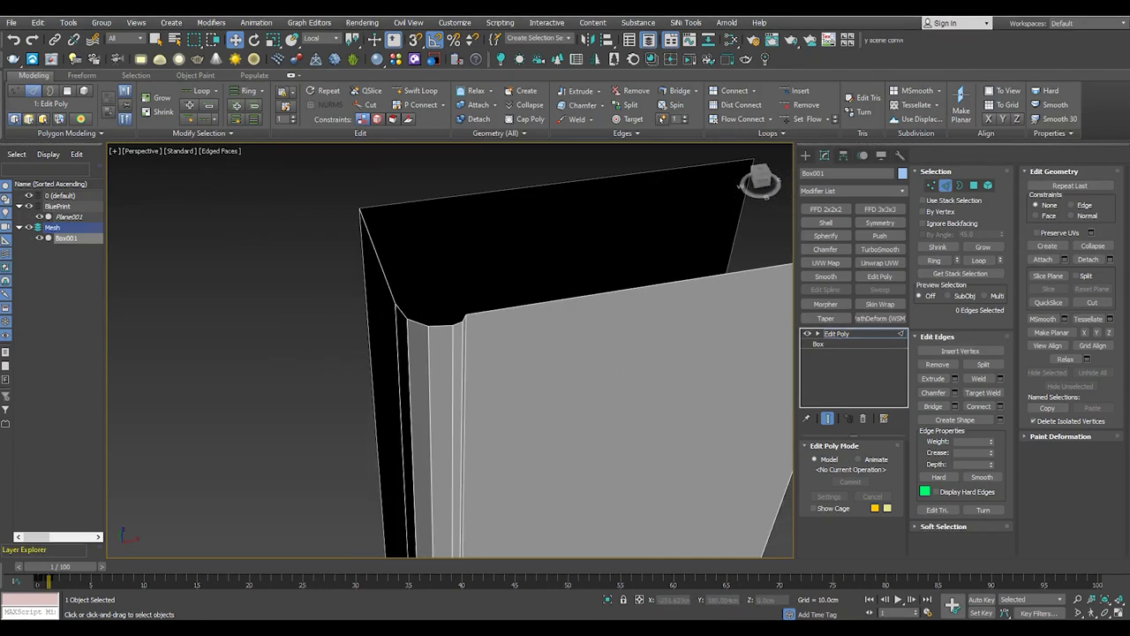
{"action": "middle_click_drag", "start_coordinate": [554, 346], "coordinate": [512, 310]}
{"action": "left_click", "coordinate": [880, 222]}
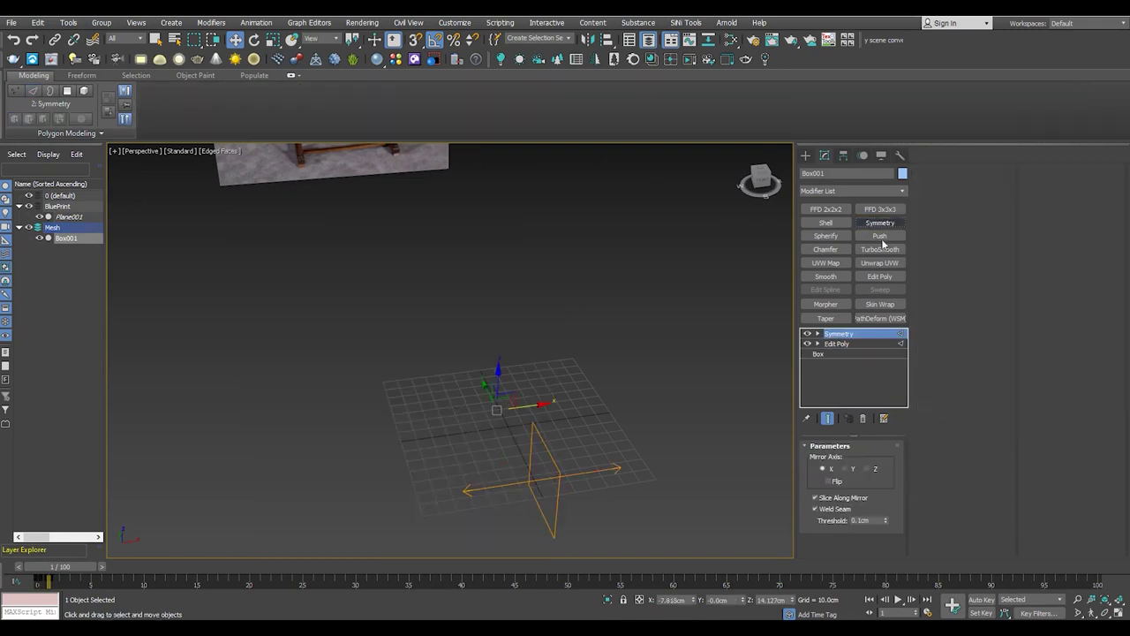
Add an Edit Poly above Symmetry and turn the open border into Shape001
{"action": "key", "text": "F4"}
{"action": "scroll", "coordinate": [585, 389], "scroll_direction": "down", "scroll_amount": 5}
{"action": "middle_click_drag", "start_coordinate": [415, 379], "coordinate": [439, 326], "text": "alt"}
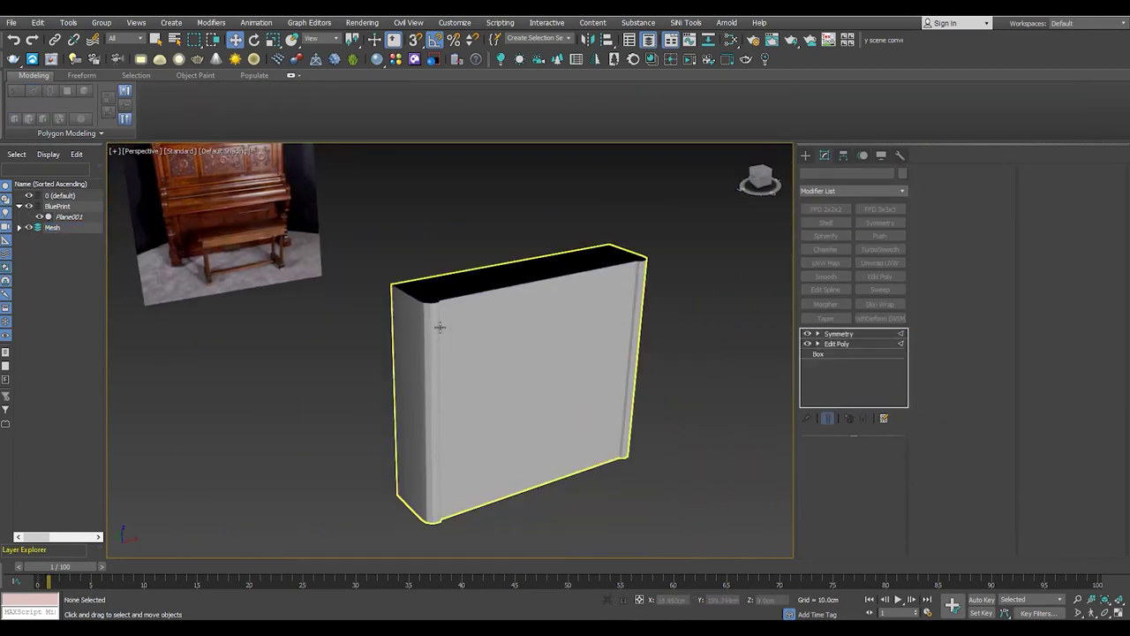
{"action": "scroll", "coordinate": [439, 326], "scroll_direction": "up", "scroll_amount": 4}
{"action": "key", "text": "F4"}
{"action": "left_click", "coordinate": [880, 276]}
{"action": "key", "text": "3"}
{"action": "left_click", "coordinate": [1001, 390]}
{"action": "left_click", "coordinate": [540, 335]}
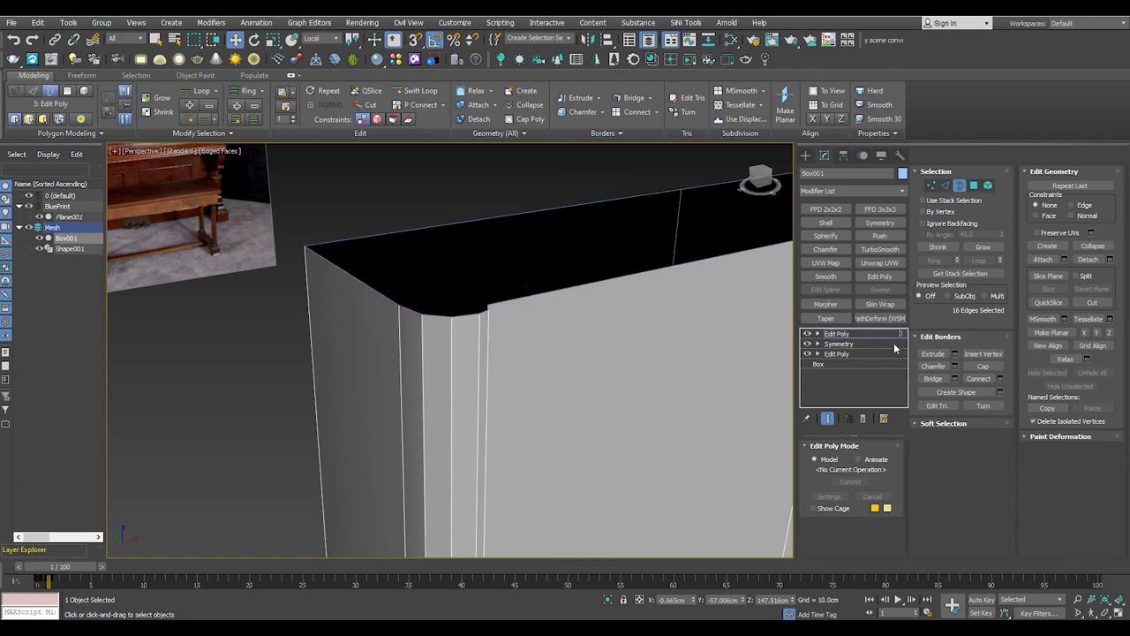
{"action": "key", "text": "3"}
Hide the box and switch to the Front view with nothing selected
{"action": "left_click", "coordinate": [39, 238]}
{"action": "key", "text": "f"}
{"action": "scroll", "coordinate": [529, 212], "scroll_direction": "up", "scroll_amount": 4}
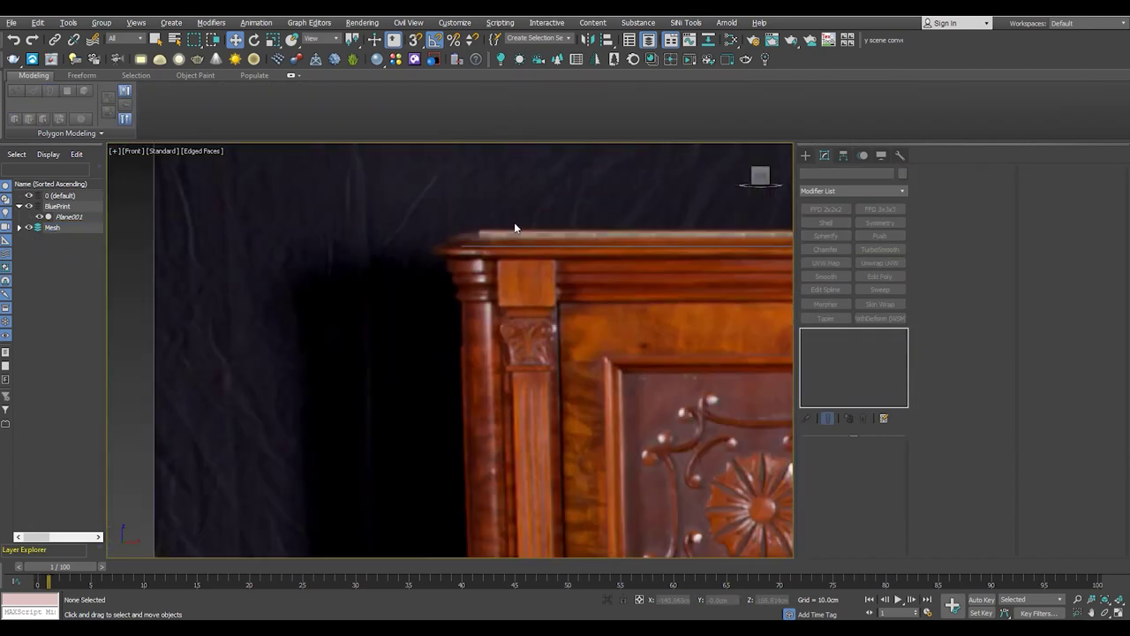
{"action": "scroll", "coordinate": [530, 212], "scroll_direction": "up", "scroll_amount": 3}
{"action": "left_click", "coordinate": [805, 155]}
Draw the Line001 molding profile in the front view and select its top corner vertex
{"action": "left_click", "coordinate": [819, 172]}
{"action": "left_click", "coordinate": [827, 236]}
{"action": "scroll", "coordinate": [404, 272], "scroll_direction": "up", "scroll_amount": 2}
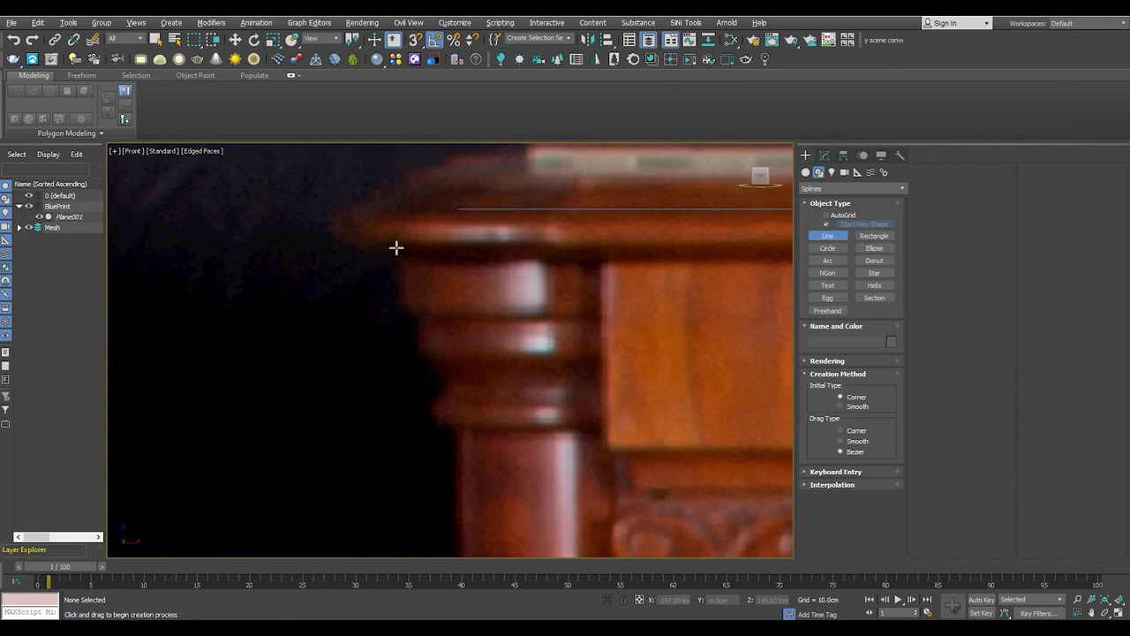
{"action": "left_click", "coordinate": [396, 246]}
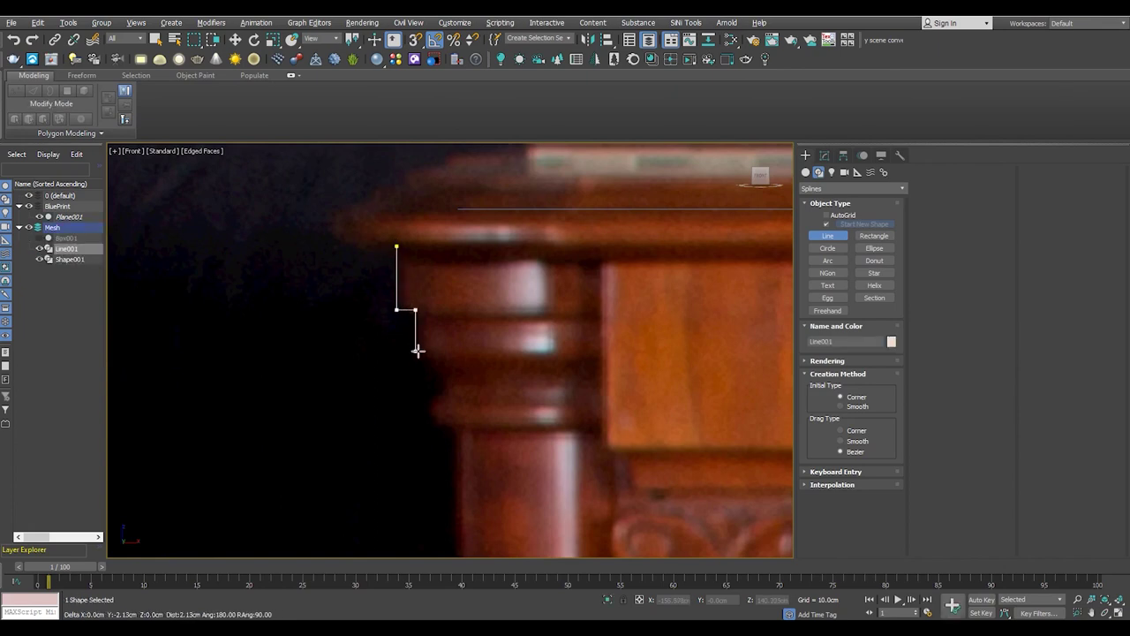
{"action": "scroll", "coordinate": [446, 388], "scroll_direction": "up", "scroll_amount": 4}
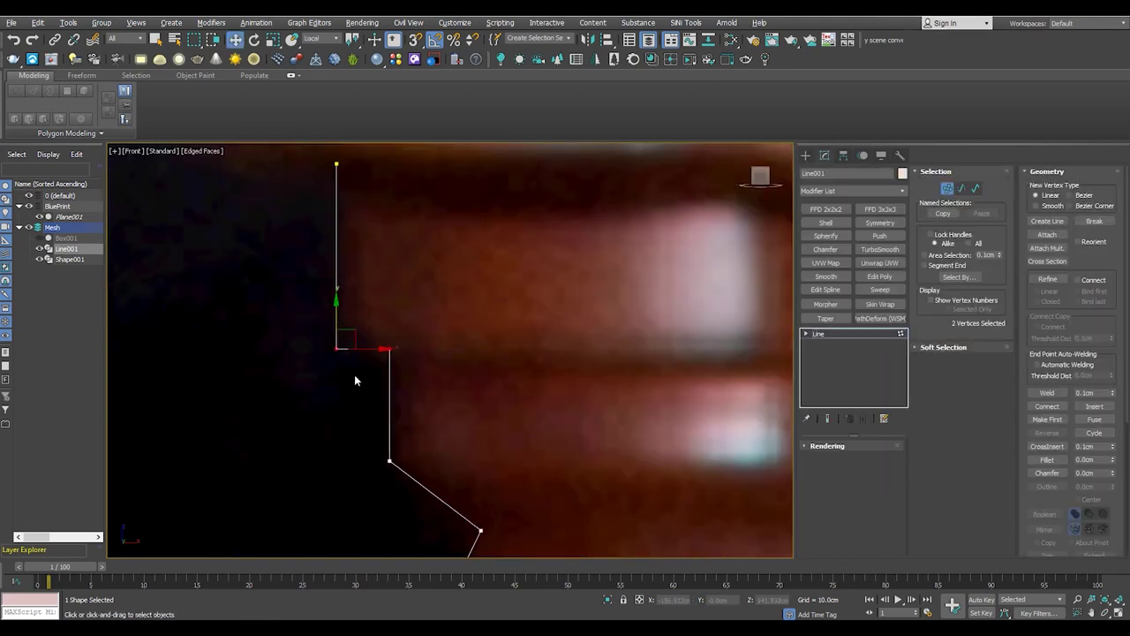
{"action": "middle_click_drag", "start_coordinate": [354, 375], "coordinate": [342, 308]}
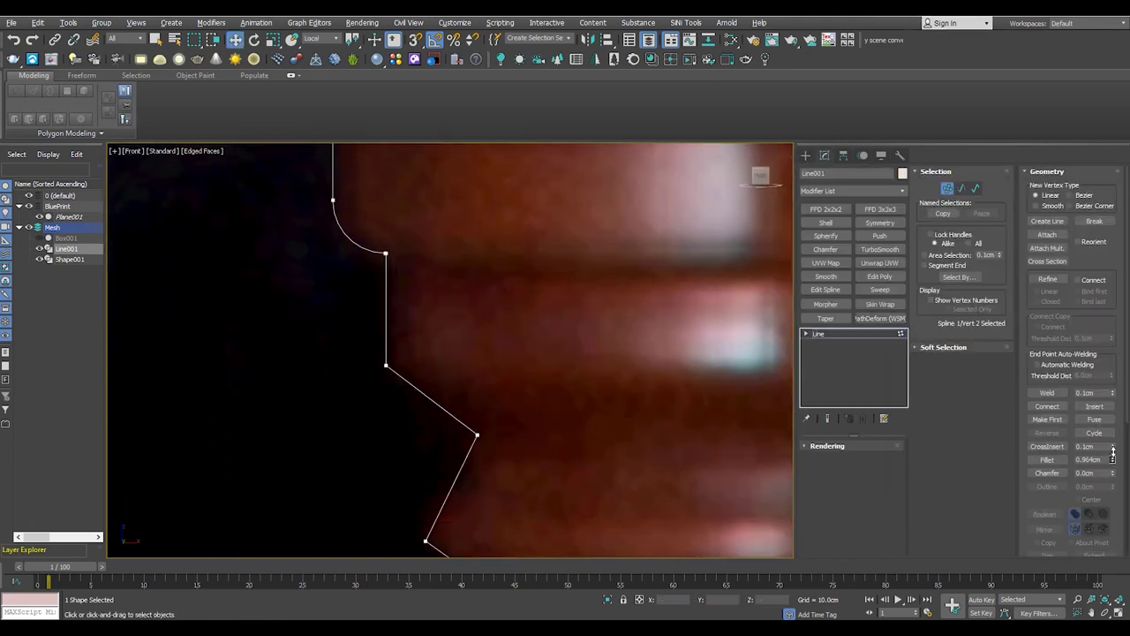
{"action": "scroll", "coordinate": [427, 352], "scroll_direction": "up", "scroll_amount": 2}
{"action": "left_click", "coordinate": [413, 305]}
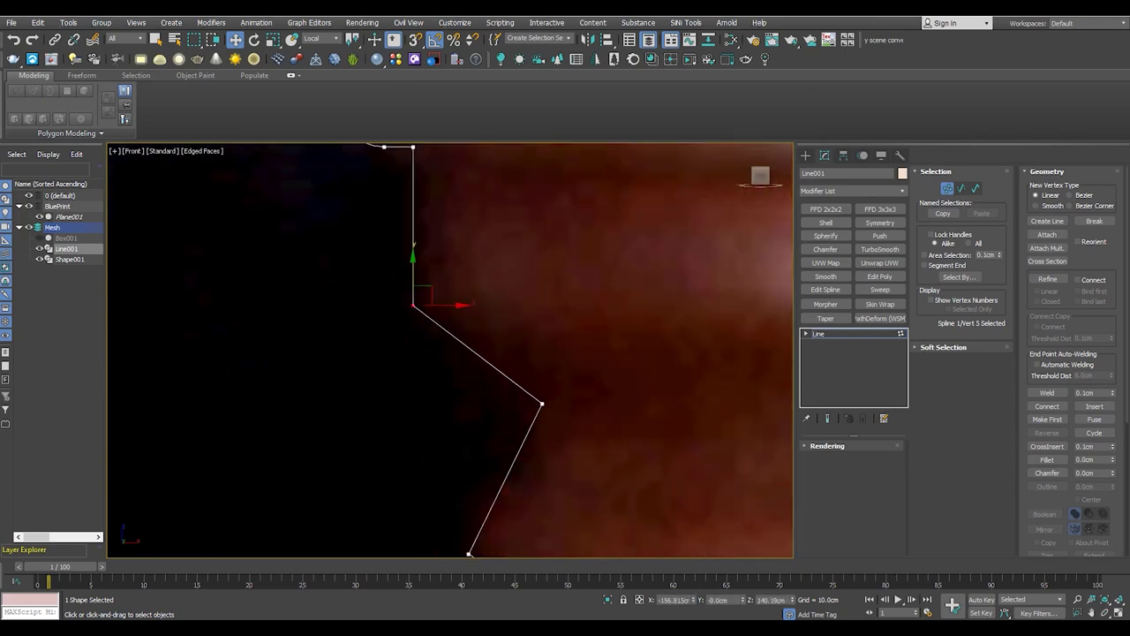
Fillet the selected lower corner vertices of Line001 into a rounded arc
{"action": "scroll", "coordinate": [442, 337], "scroll_direction": "down", "scroll_amount": 3}
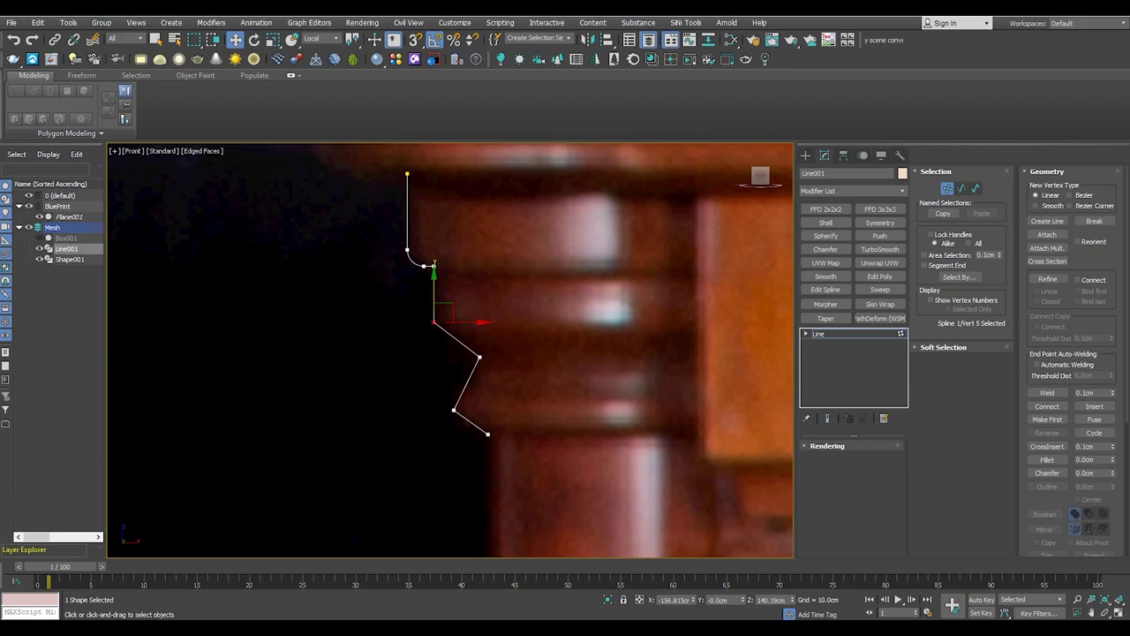
{"action": "scroll", "coordinate": [430, 342], "scroll_direction": "up", "scroll_amount": 3}
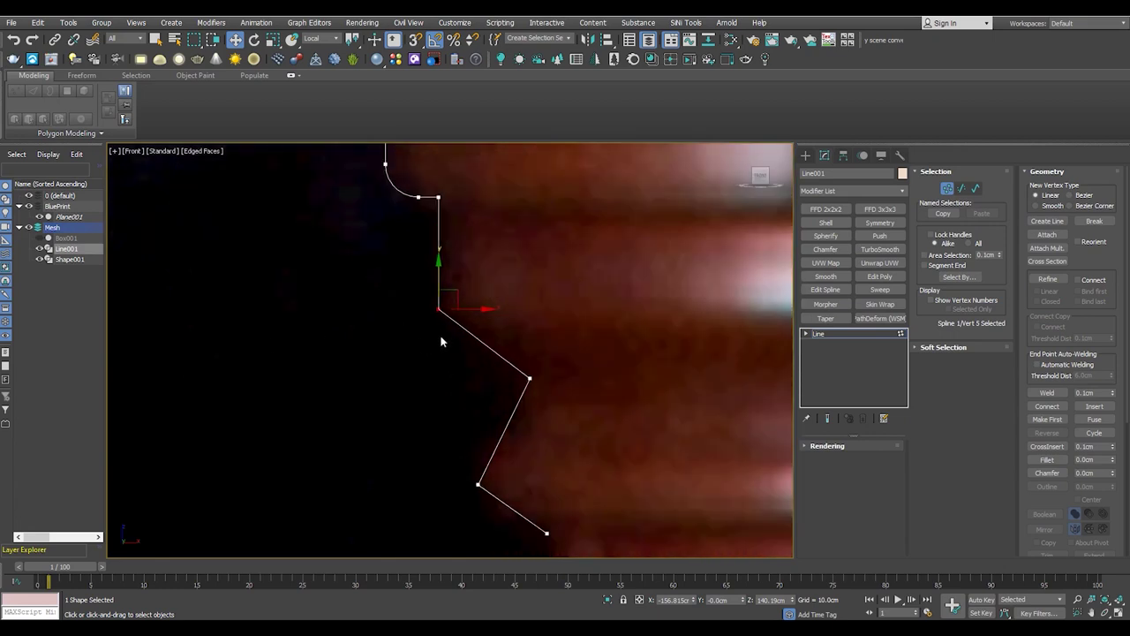
{"action": "middle_click_drag", "start_coordinate": [522, 360], "coordinate": [533, 433]}
{"action": "left_click_drag", "start_coordinate": [461, 335], "coordinate": [406, 201]}
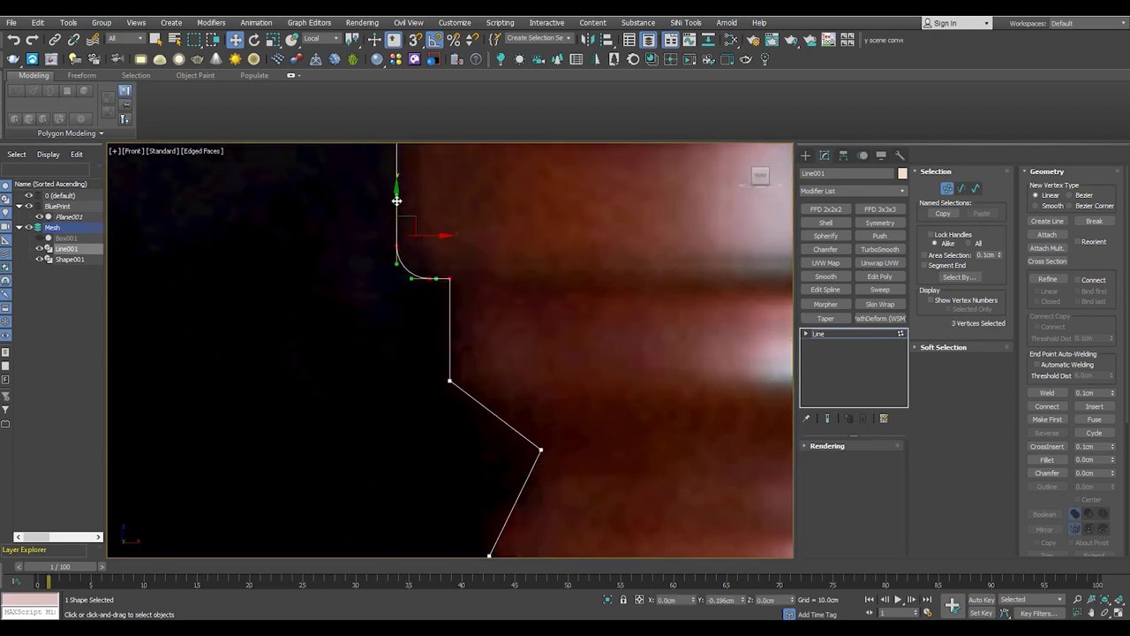
{"action": "left_click_drag", "start_coordinate": [1113, 463], "coordinate": [1113, 455]}
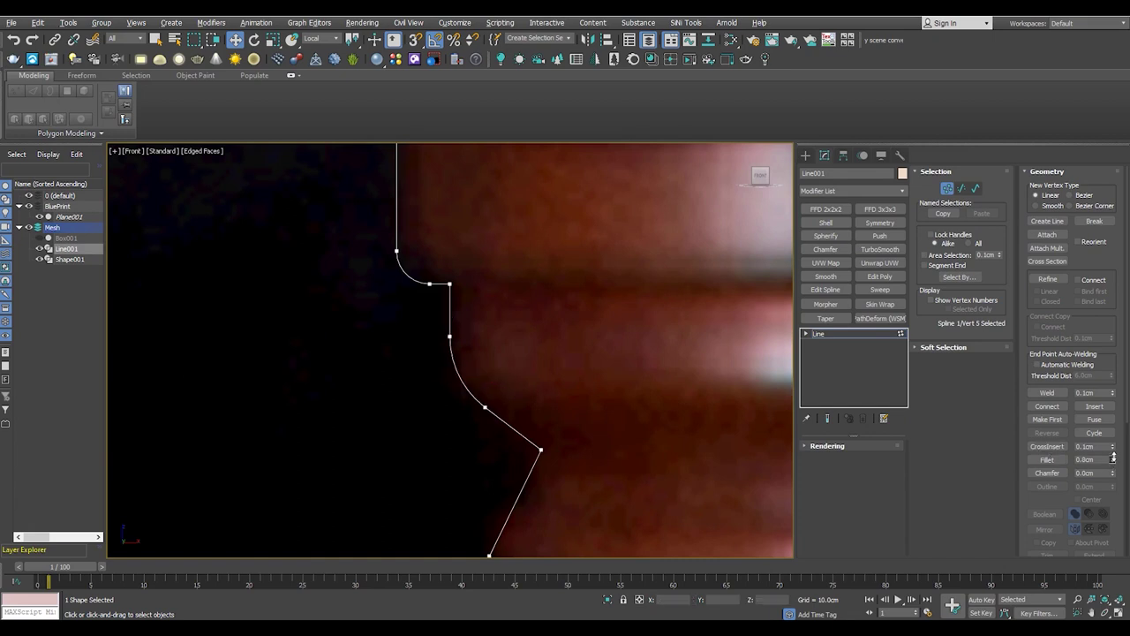
{"action": "middle_click_drag", "start_coordinate": [581, 445], "coordinate": [583, 372]}
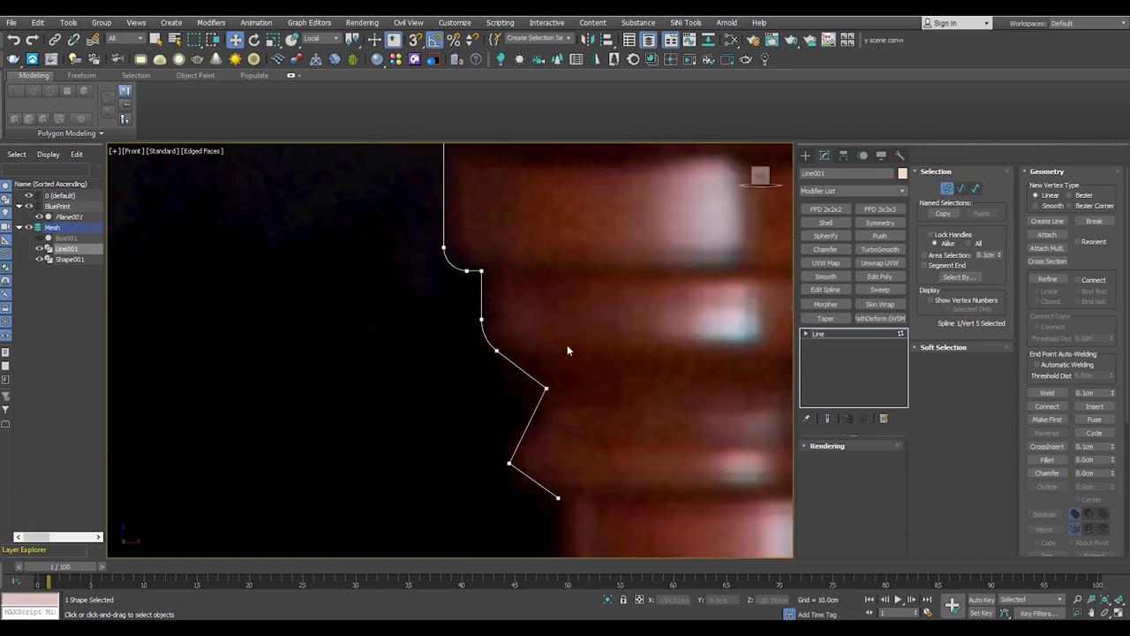
{"action": "left_click", "coordinate": [552, 375]}
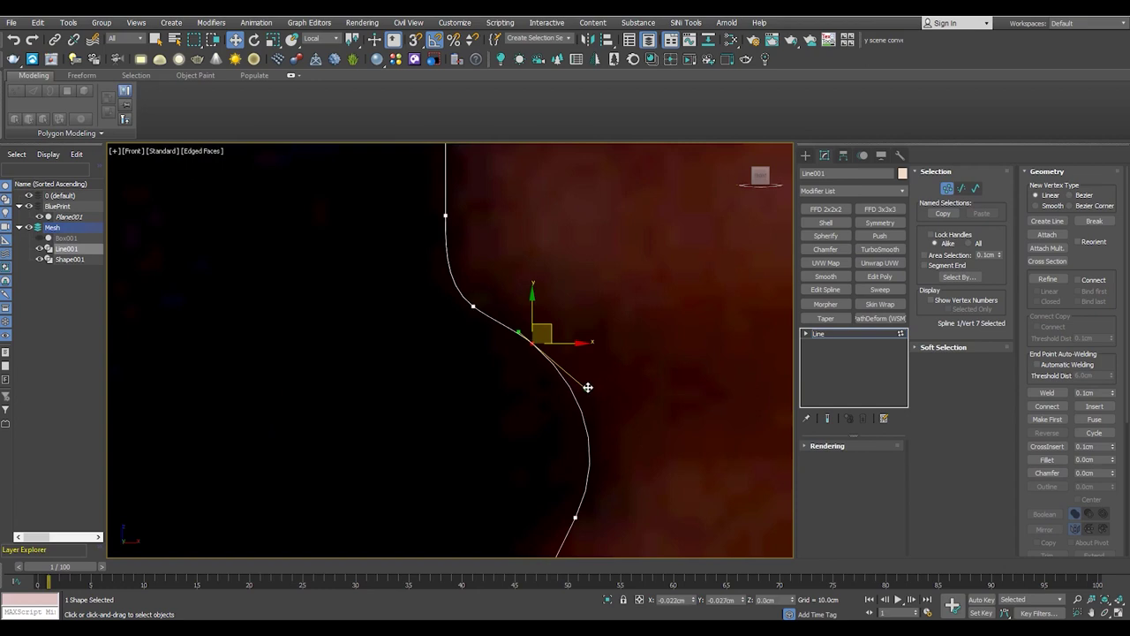
Move a lower profile vertex and convert the curve vertices to smooth Bezier points
{"action": "scroll", "coordinate": [478, 315], "scroll_direction": "up", "scroll_amount": 2}
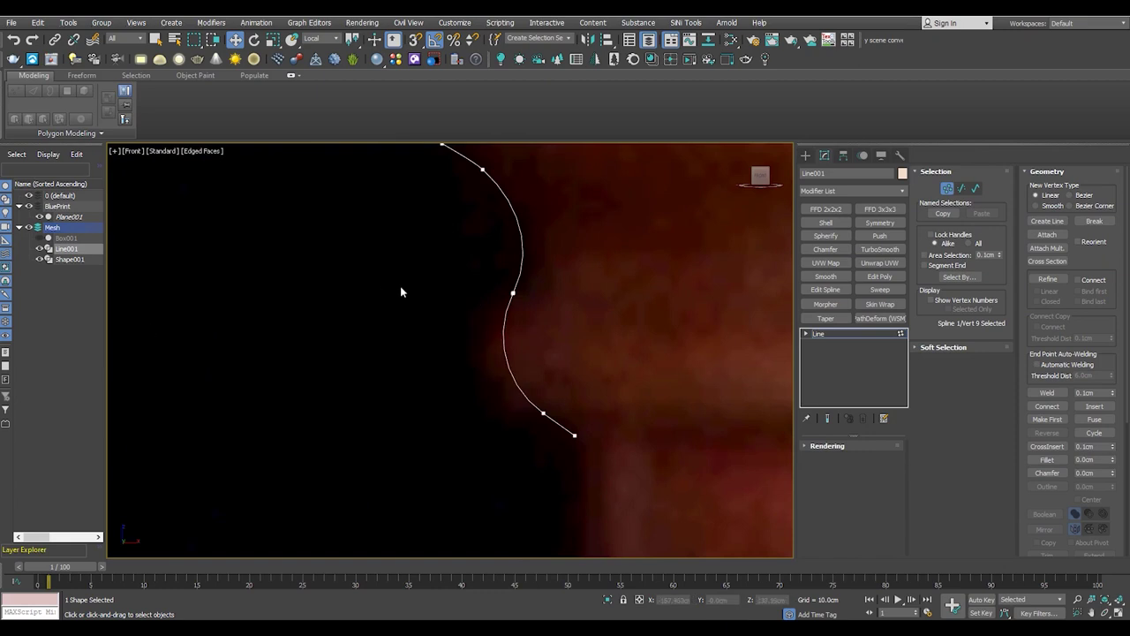
{"action": "key", "text": "2"}
{"action": "key", "text": "1"}
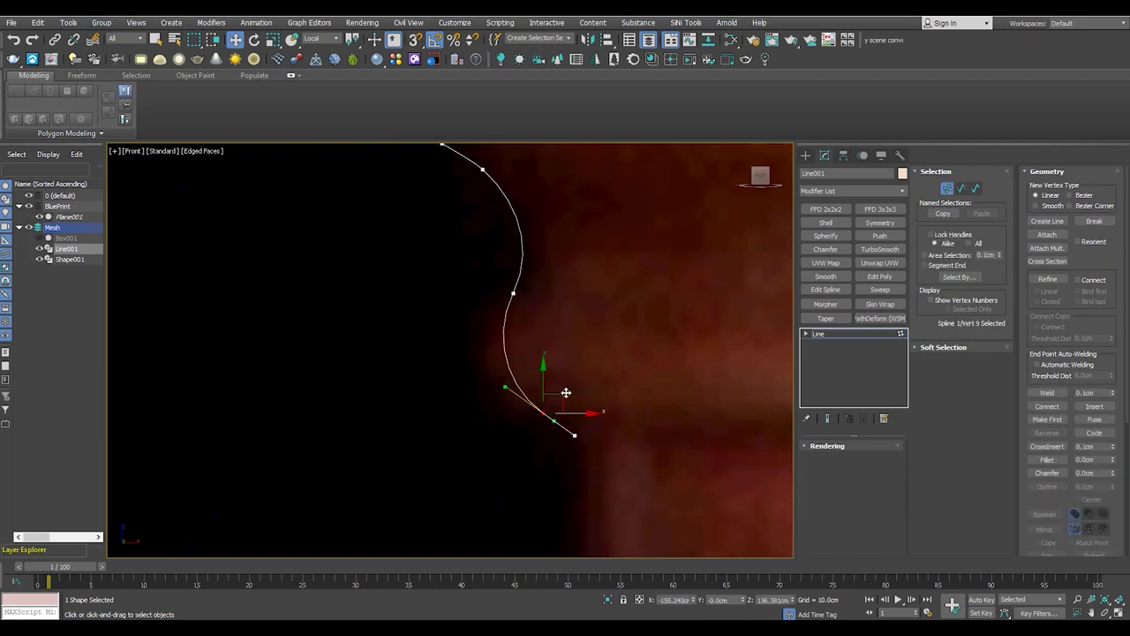
{"action": "left_click_drag", "start_coordinate": [503, 363], "coordinate": [508, 362]}
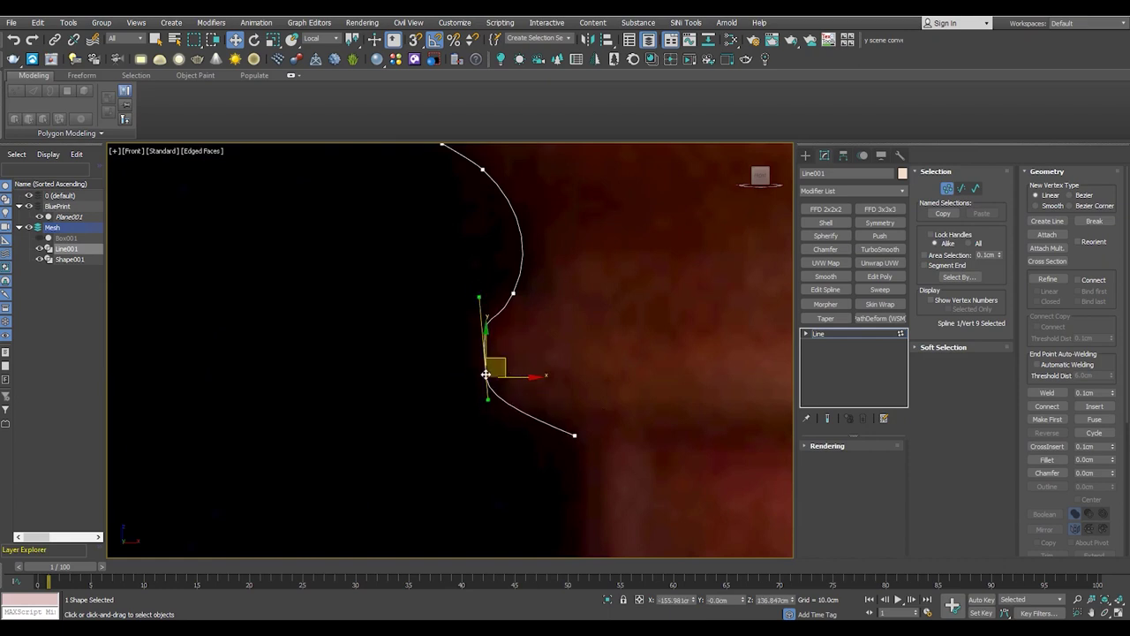
{"action": "right_click", "coordinate": [486, 374]}
{"action": "left_click", "coordinate": [454, 281]}
{"action": "scroll", "coordinate": [487, 336], "scroll_direction": "up", "scroll_amount": 2}
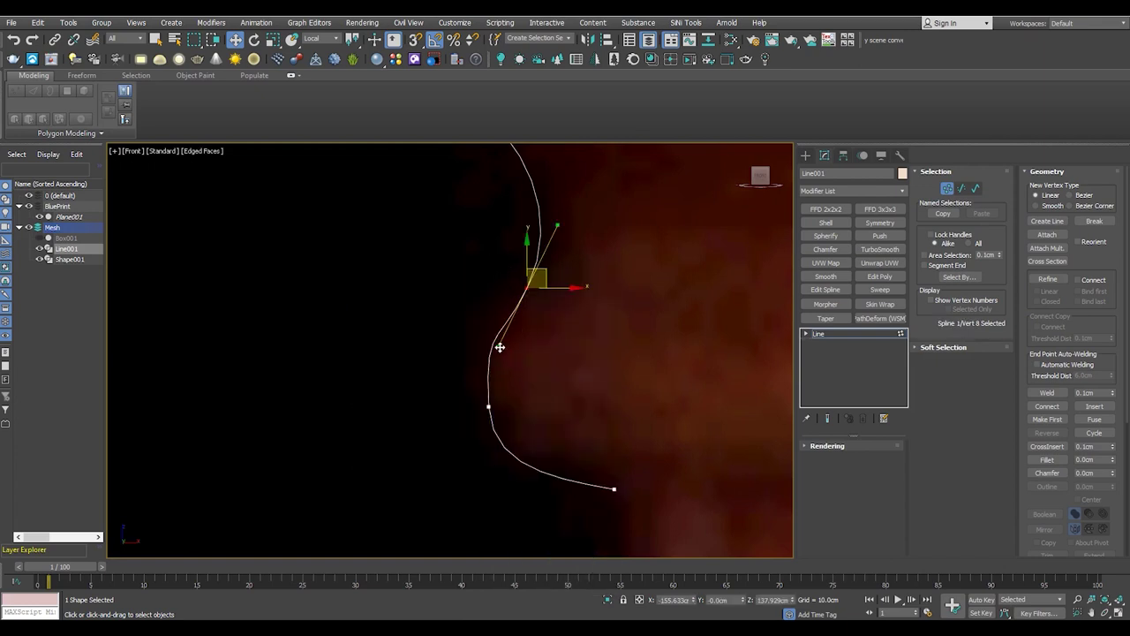
{"action": "right_click", "coordinate": [528, 285]}
{"action": "left_click", "coordinate": [540, 288]}
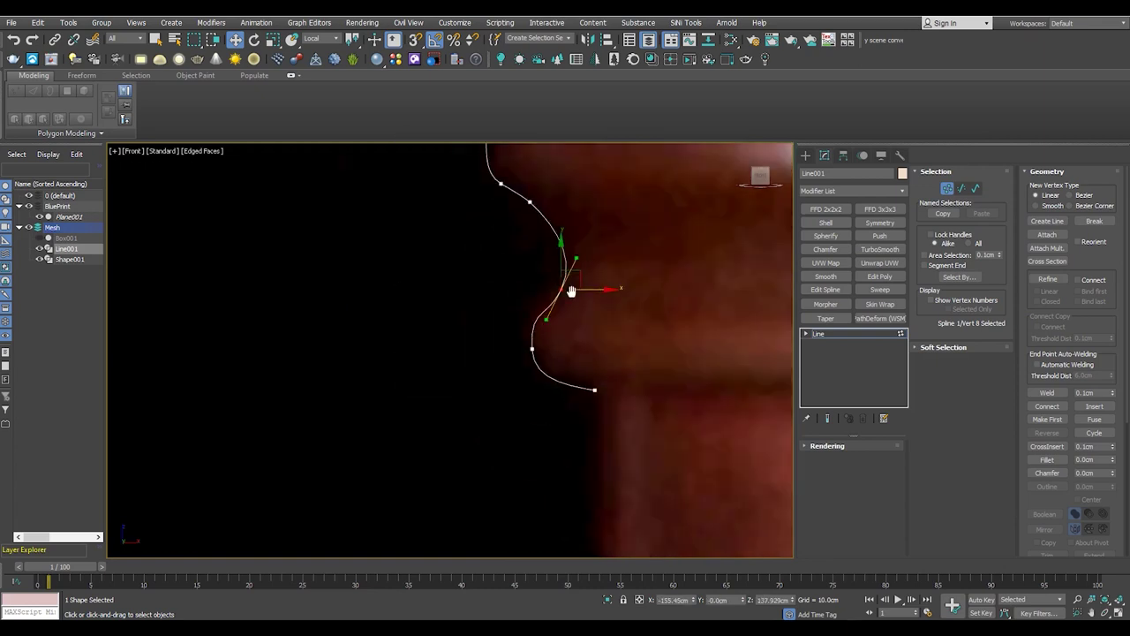
Adjust the remaining S-curve vertices, exit Vertex level and show all viewports
{"action": "middle_click_drag", "start_coordinate": [578, 286], "coordinate": [593, 429]}
{"action": "left_click", "coordinate": [542, 274]}
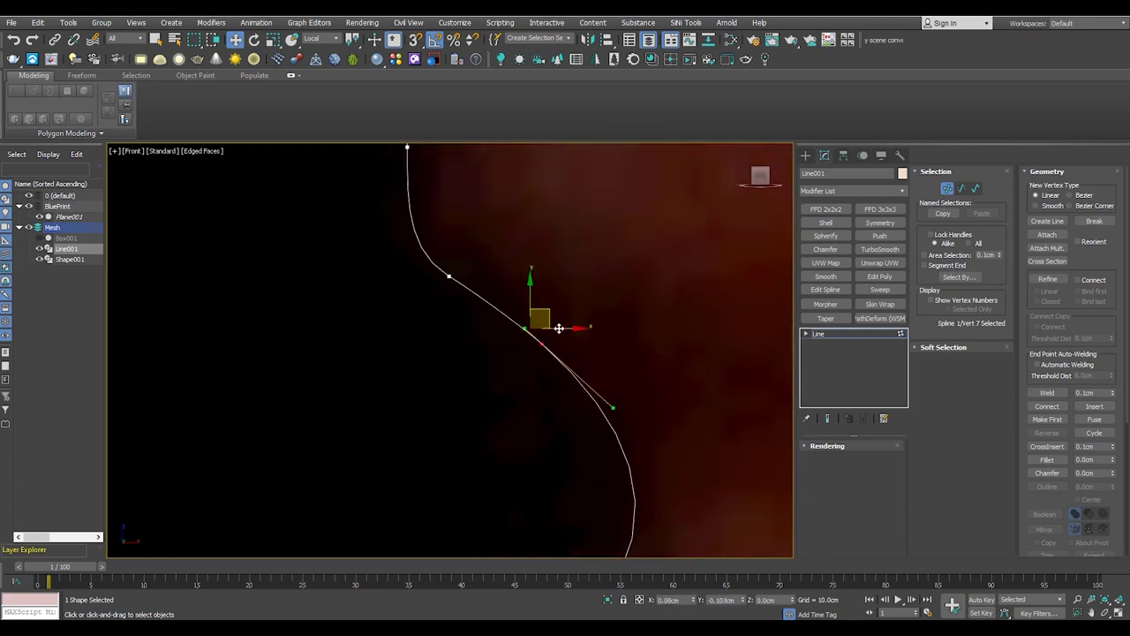
{"action": "scroll", "coordinate": [536, 328], "scroll_direction": "down", "scroll_amount": 2}
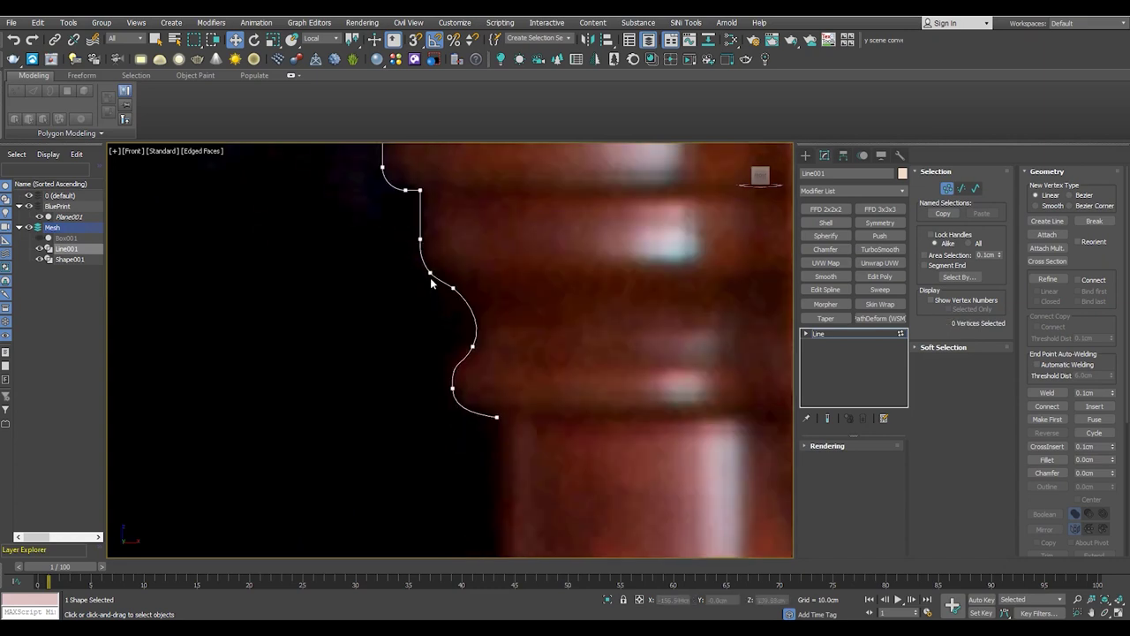
{"action": "left_click", "coordinate": [415, 309]}
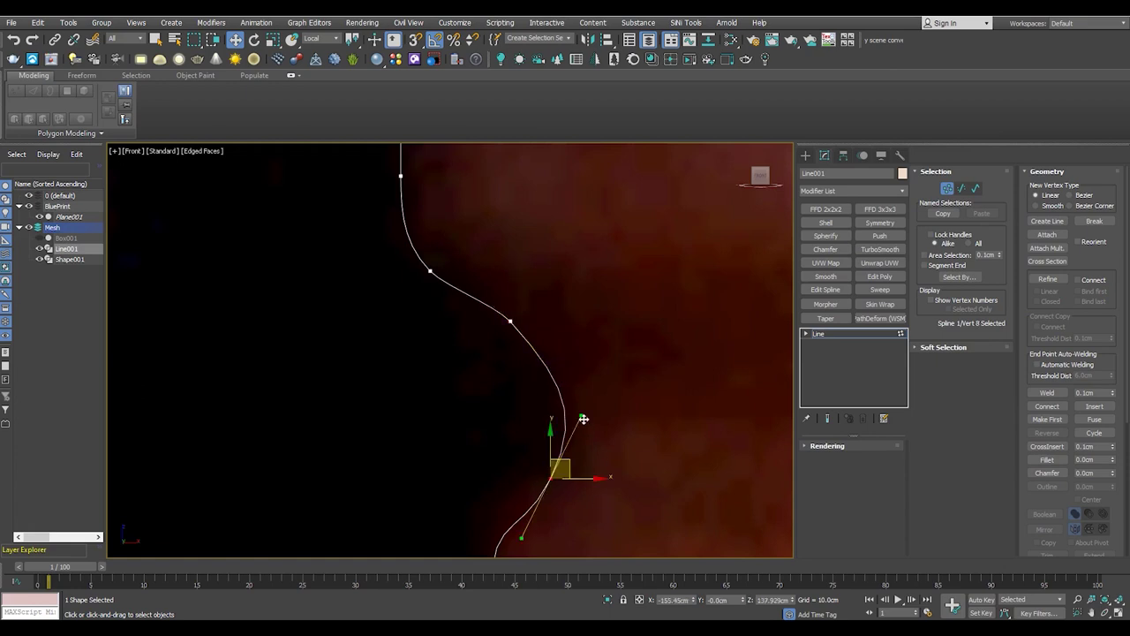
{"action": "left_click", "coordinate": [511, 322]}
{"action": "scroll", "coordinate": [524, 291], "scroll_direction": "up", "scroll_amount": 2}
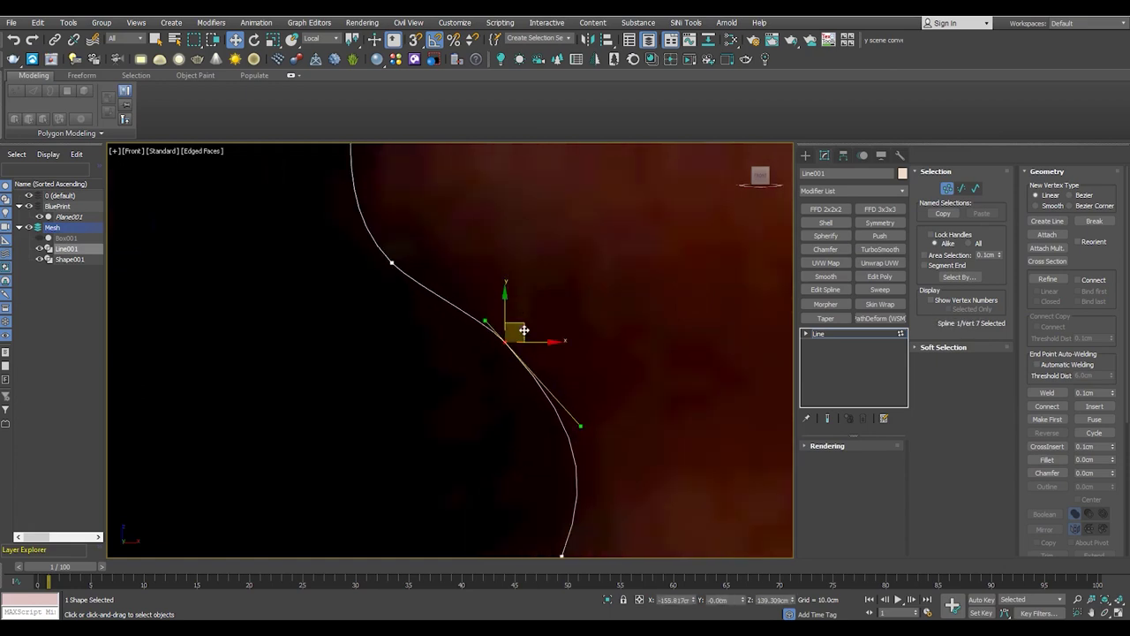
{"action": "scroll", "coordinate": [461, 314], "scroll_direction": "down", "scroll_amount": 3}
{"action": "scroll", "coordinate": [497, 366], "scroll_direction": "down", "scroll_amount": 3}
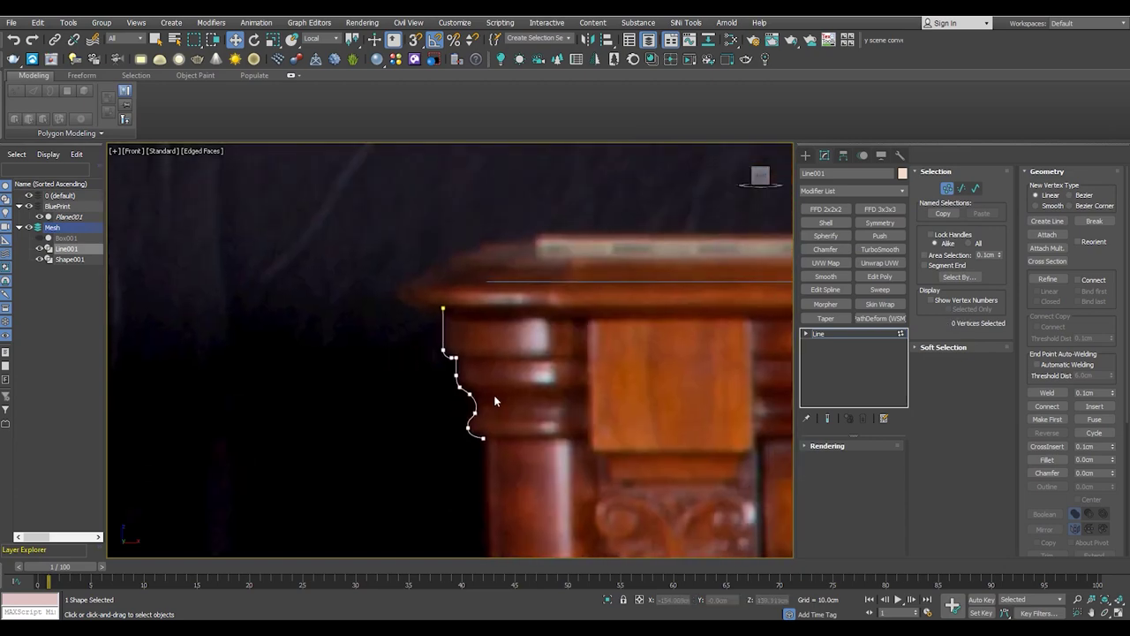
{"action": "left_click", "coordinate": [810, 333]}
{"action": "key", "text": "alt+w"}
{"action": "key", "text": "alt+w"}
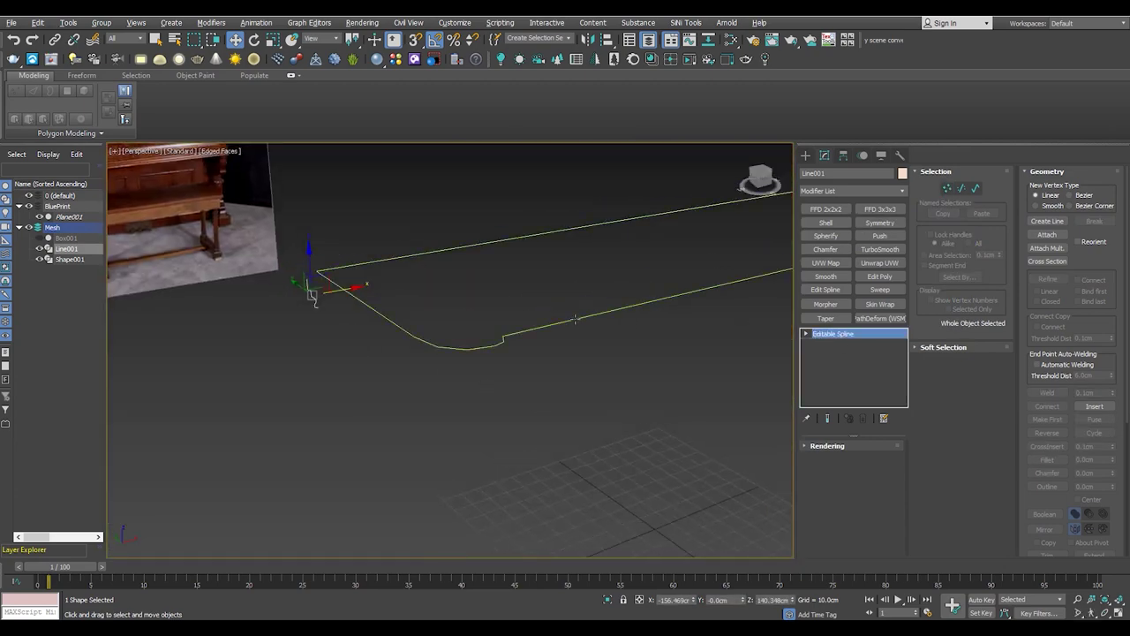
Apply a Classic Bevel Profile to Shape001 using Line001 as the profile
{"action": "left_click", "coordinate": [575, 320]}
{"action": "key", "text": "1"}
{"action": "left_click", "coordinate": [852, 190]}
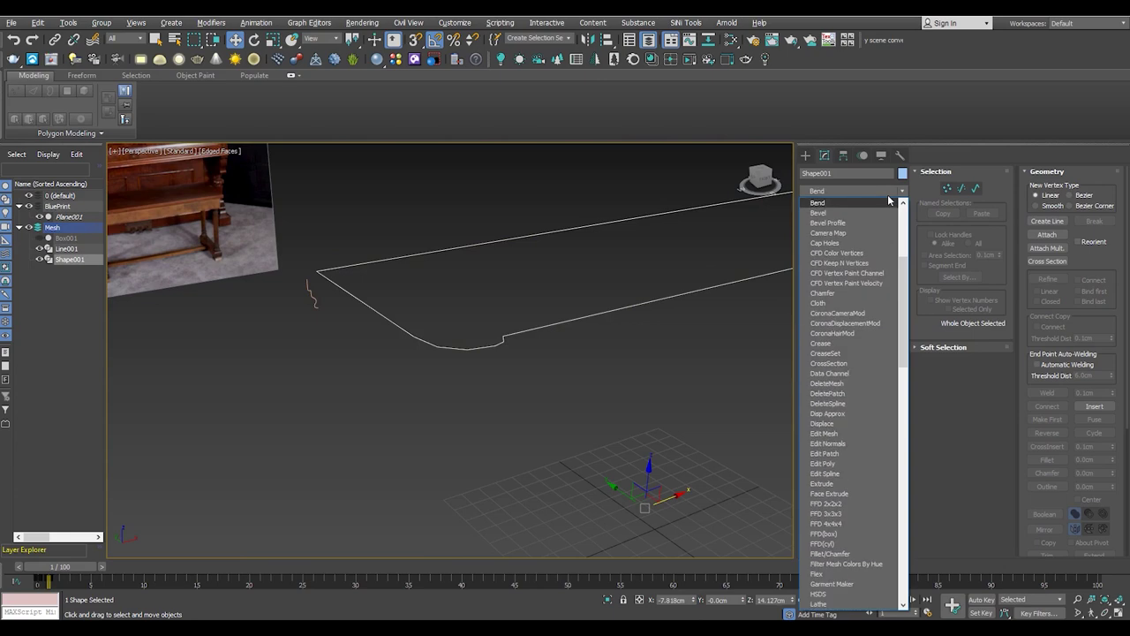
{"action": "left_click", "coordinate": [838, 216]}
{"action": "left_click", "coordinate": [821, 466]}
{"action": "left_click", "coordinate": [960, 204]}
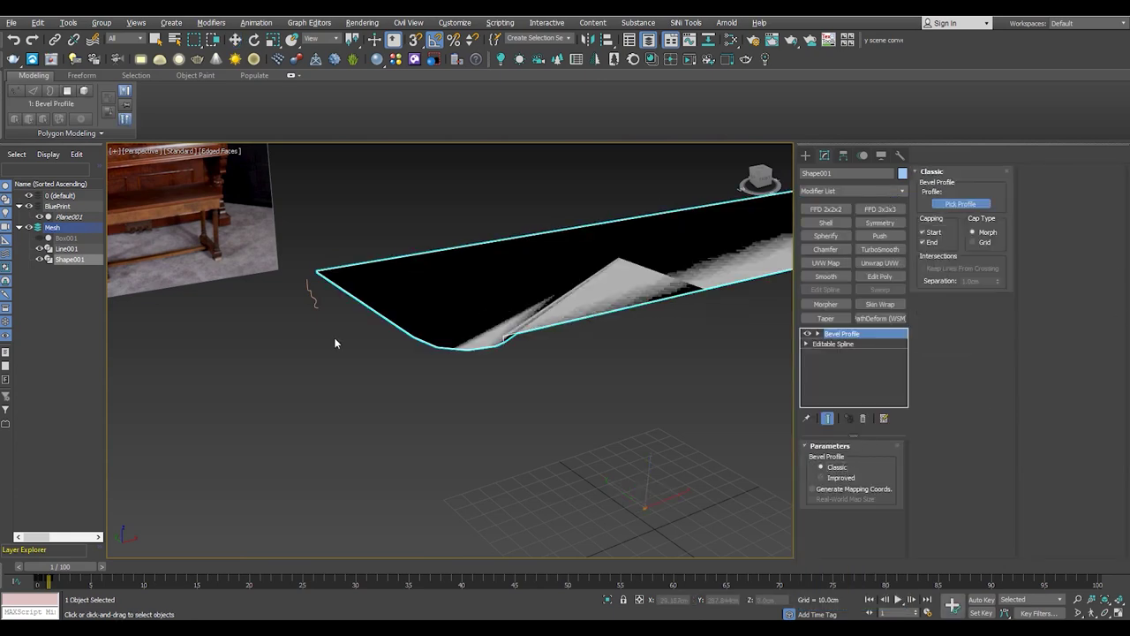
{"action": "left_click", "coordinate": [311, 294]}
{"action": "scroll", "coordinate": [477, 305], "scroll_direction": "up", "scroll_amount": 2}
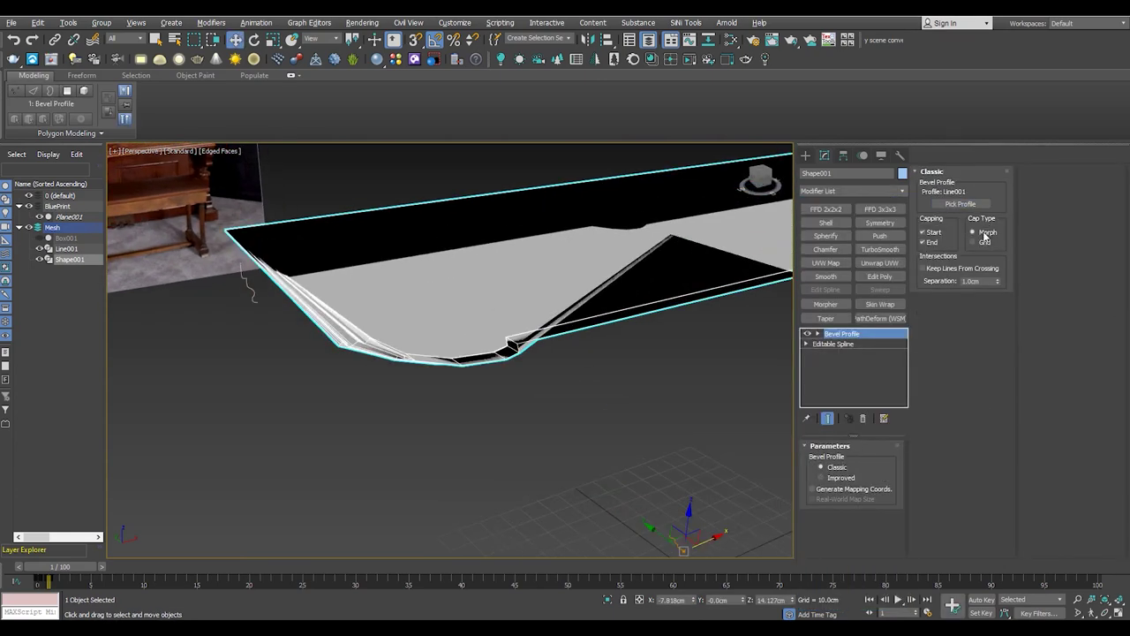
{"action": "middle_click_drag", "start_coordinate": [512, 328], "coordinate": [508, 320], "text": "alt"}
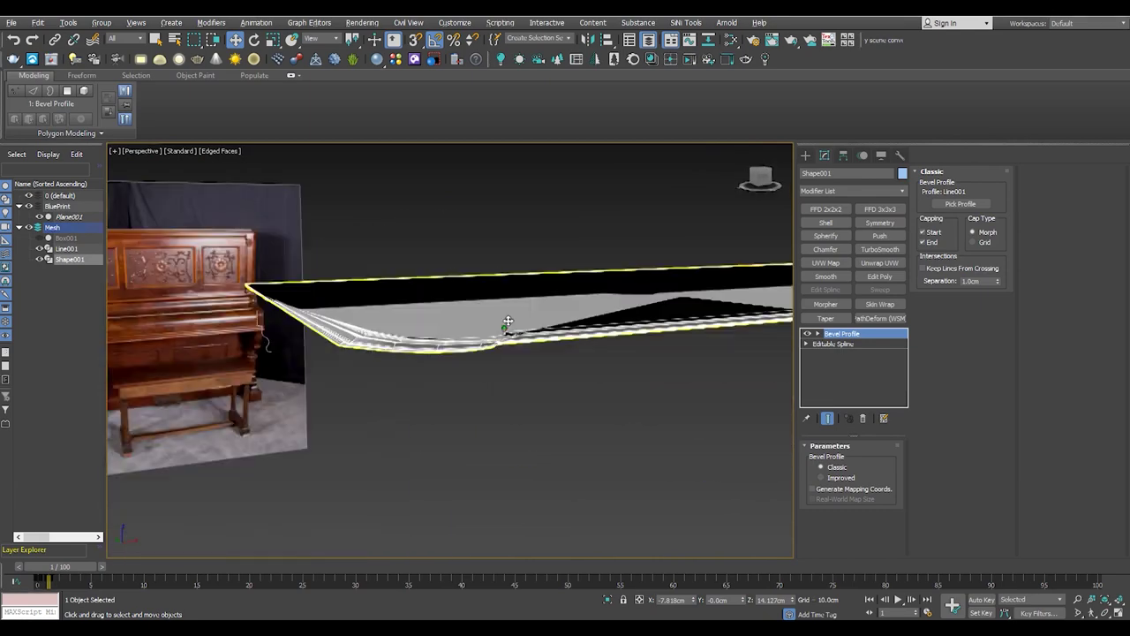
Delete the Bevel Profile and open the Reset XForm utility for Shape001
{"action": "left_click", "coordinate": [863, 418]}
{"action": "left_click", "coordinate": [442, 294]}
{"action": "scroll", "coordinate": [320, 333], "scroll_direction": "up", "scroll_amount": 1}
{"action": "scroll", "coordinate": [319, 333], "scroll_direction": "up", "scroll_amount": 2}
{"action": "scroll", "coordinate": [323, 333], "scroll_direction": "up", "scroll_amount": 2}
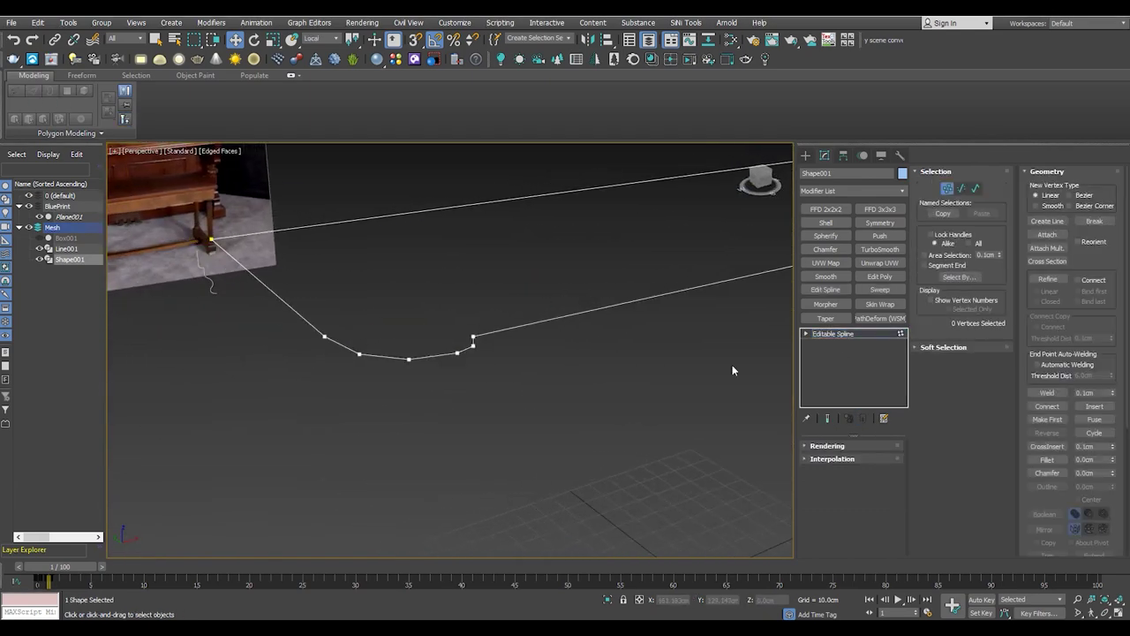
{"action": "left_click", "coordinate": [839, 334]}
{"action": "scroll", "coordinate": [464, 347], "scroll_direction": "down", "scroll_amount": 5}
{"action": "left_click", "coordinate": [900, 156]}
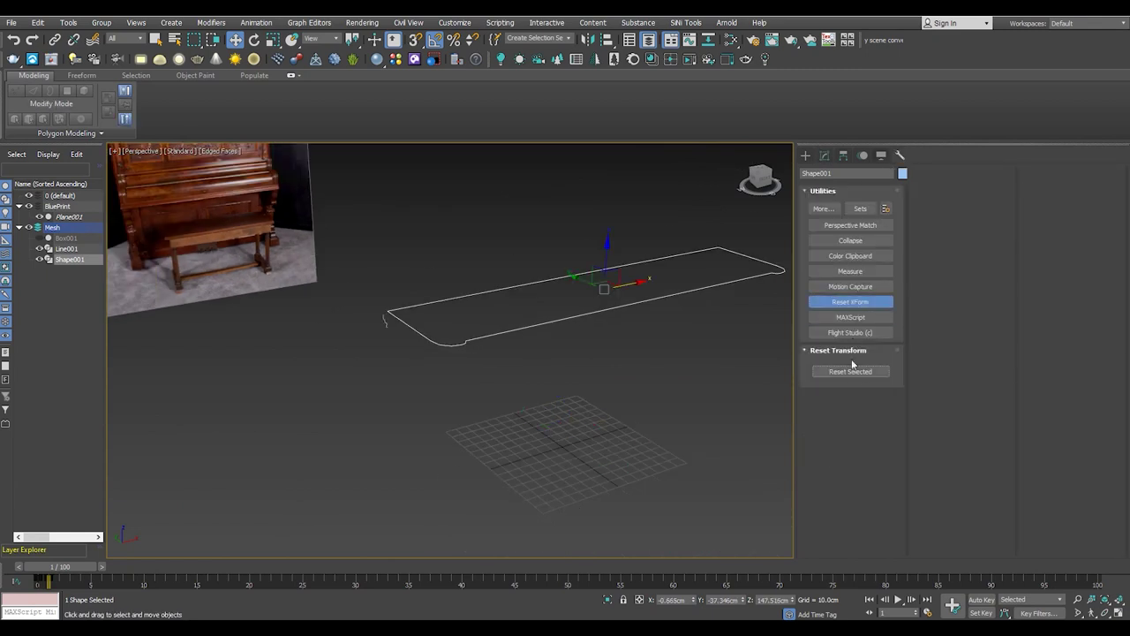
Convert the outline back to an editable spline and add a Bevel Profile using Line001 as its profile
{"action": "right_click", "coordinate": [606, 307]}
{"action": "left_click", "coordinate": [780, 444]}
{"action": "scroll", "coordinate": [450, 354], "scroll_direction": "up", "scroll_amount": 2}
{"action": "scroll", "coordinate": [451, 354], "scroll_direction": "up", "scroll_amount": 3}
{"action": "scroll", "coordinate": [671, 291], "scroll_direction": "down", "scroll_amount": 2}
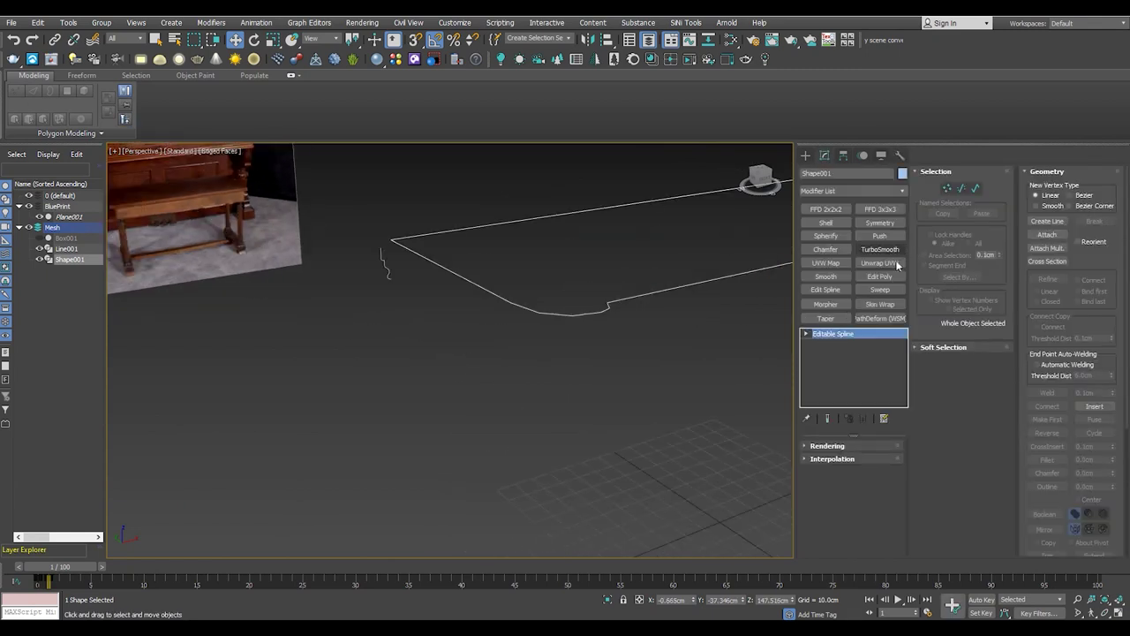
{"action": "left_click", "coordinate": [884, 194]}
{"action": "type", "text": "bev"}
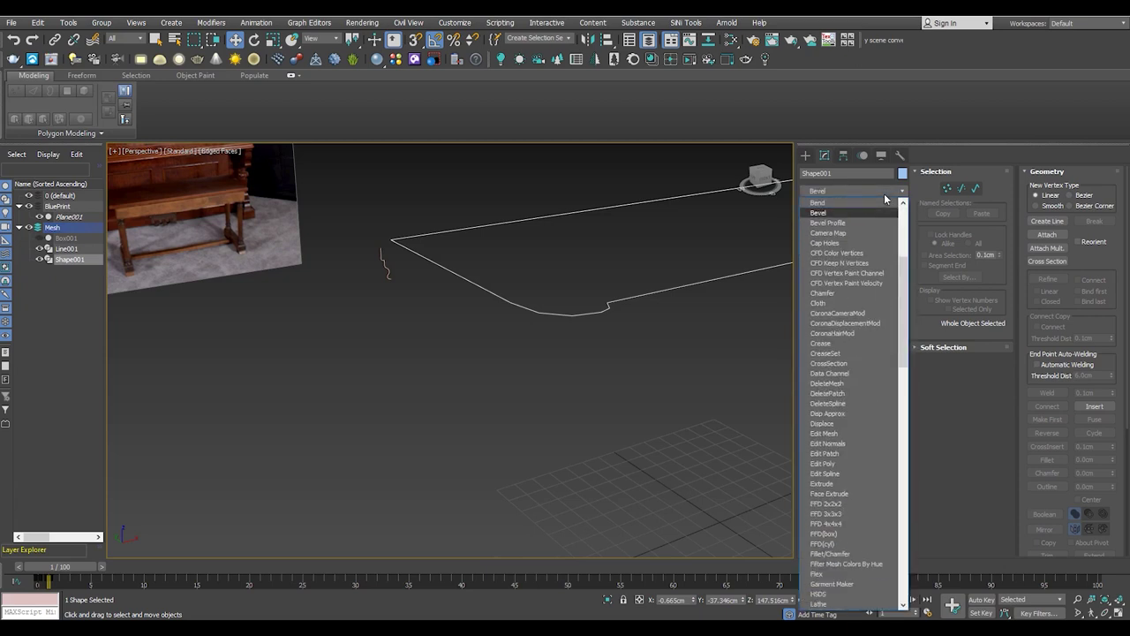
{"action": "key", "text": "Down"}
{"action": "key", "text": "Return"}
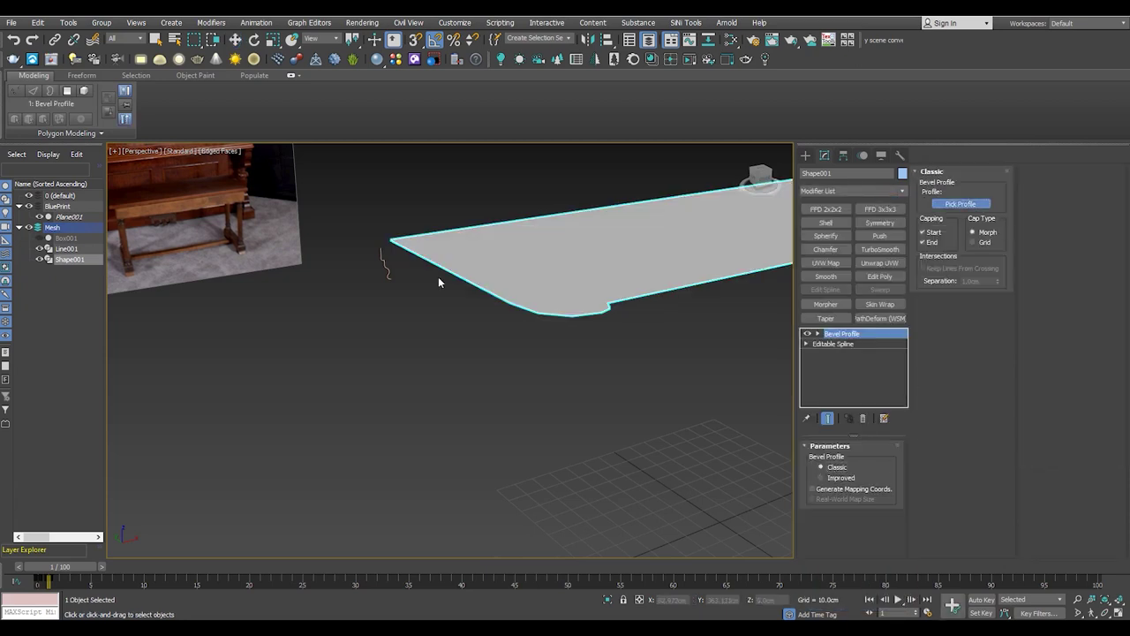
{"action": "left_click", "coordinate": [386, 265]}
Inspect the molding from the front and perspective views and begin rotating the molded top
{"action": "middle_click_drag", "start_coordinate": [386, 265], "coordinate": [560, 331], "text": "alt"}
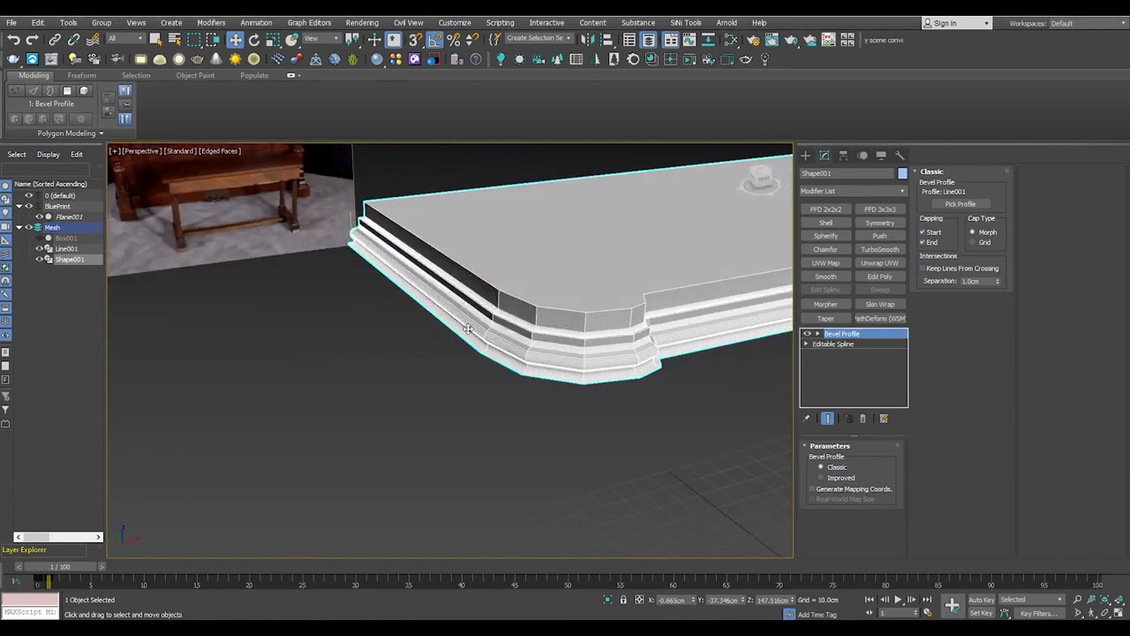
{"action": "key", "text": "f"}
{"action": "scroll", "coordinate": [583, 265], "scroll_direction": "down", "scroll_amount": 3}
{"action": "key", "text": "p"}
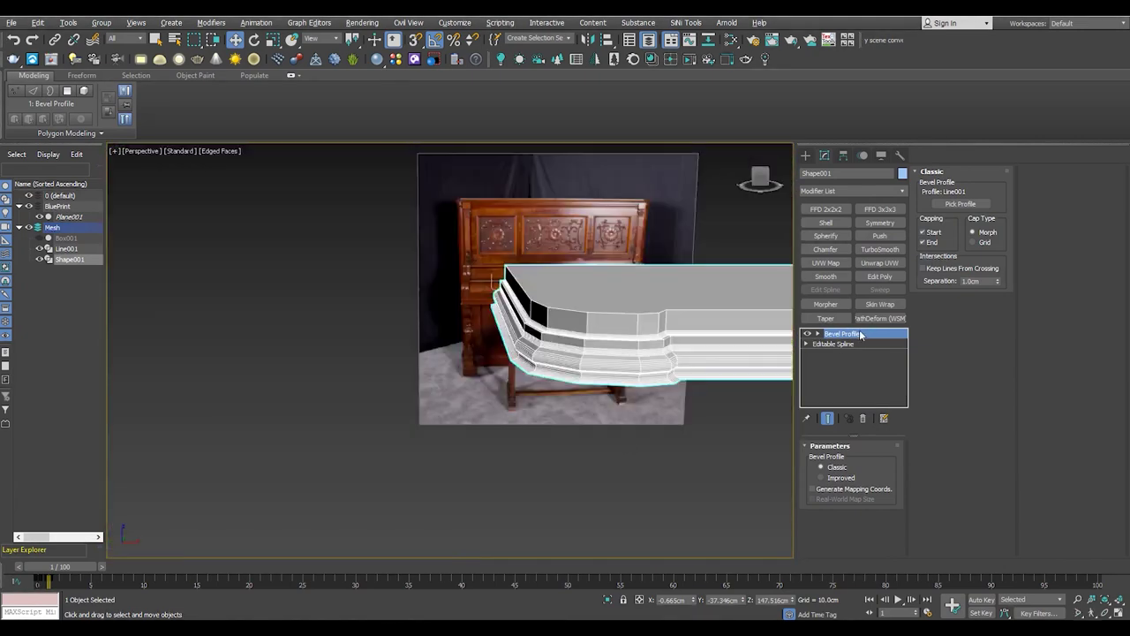
{"action": "middle_click_drag", "start_coordinate": [527, 330], "coordinate": [732, 273], "text": "alt"}
{"action": "key", "text": "e"}
{"action": "mouse_move", "coordinate": [731, 272]}
{"action": "left_mouse_down"}
{"action": "mouse_move", "coordinate": [718, 322]}
{"action": "mouse_move", "coordinate": [654, 308]}
{"action": "left_mouse_up"}
Rotate the slab about its Y and X axes, turning it edge-on at 90 degrees in Front view
{"action": "key", "text": "z"}
{"action": "middle_click_drag", "start_coordinate": [517, 350], "coordinate": [471, 307], "text": "alt"}
{"action": "scroll", "coordinate": [511, 333], "scroll_direction": "up", "scroll_amount": 3}
{"action": "mouse_move", "coordinate": [471, 307]}
{"action": "left_mouse_down"}
{"action": "mouse_move", "coordinate": [393, 324]}
{"action": "mouse_move", "coordinate": [597, 346]}
{"action": "left_mouse_up"}
{"action": "scroll", "coordinate": [393, 324], "scroll_direction": "down", "scroll_amount": 2}
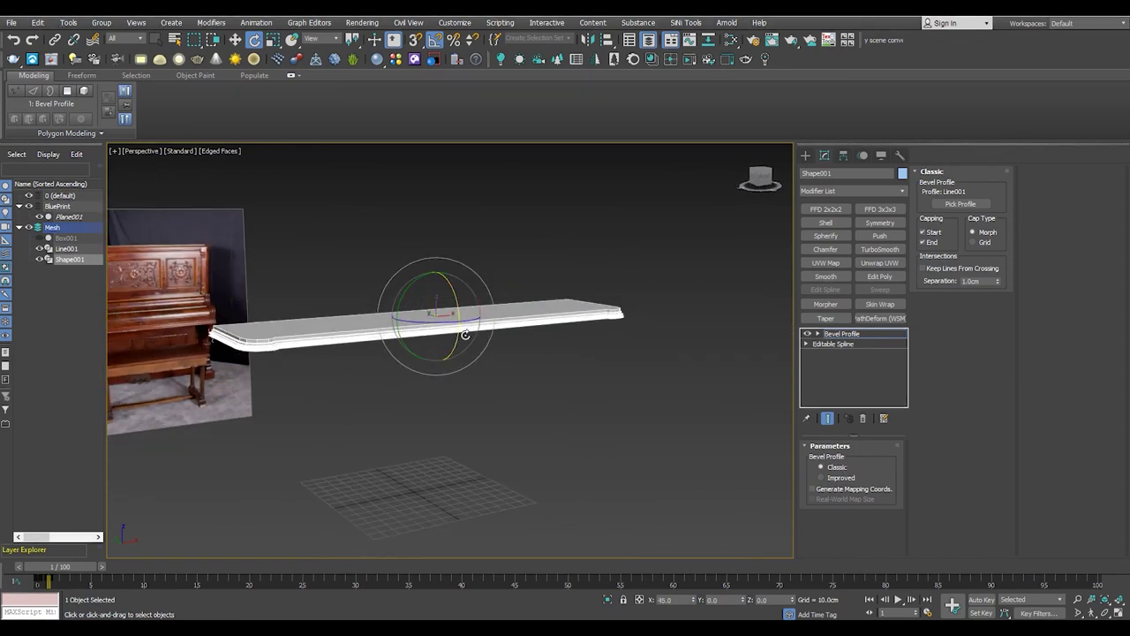
{"action": "mouse_move", "coordinate": [489, 404]}
{"action": "left_mouse_down"}
{"action": "mouse_move", "coordinate": [492, 416]}
{"action": "mouse_move", "coordinate": [500, 401]}
{"action": "left_mouse_up"}
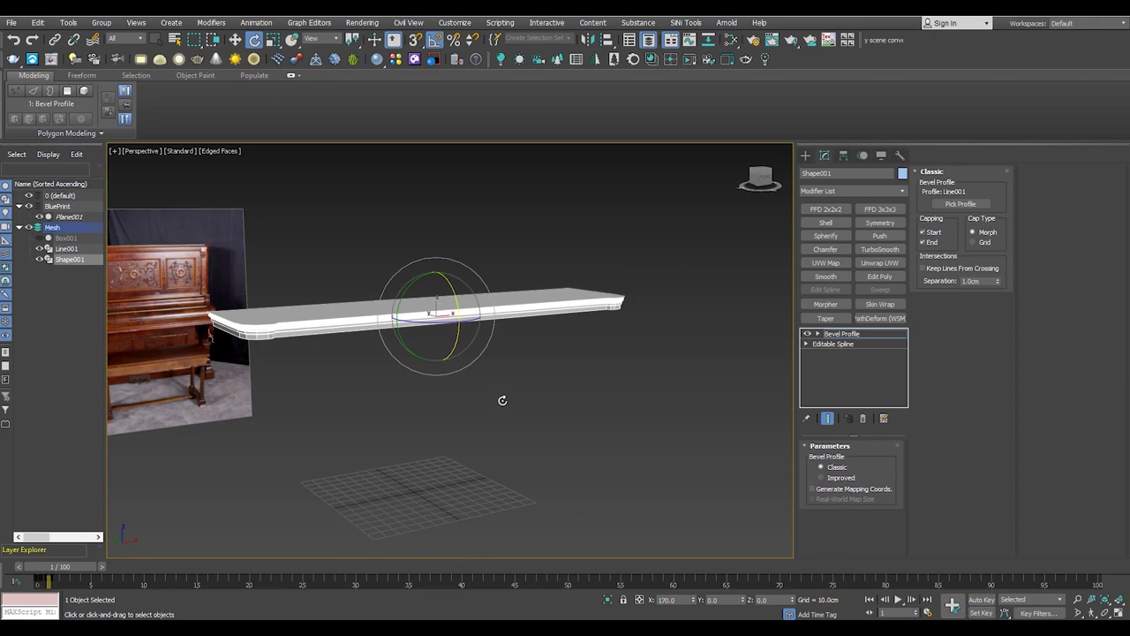
{"action": "middle_click_drag", "start_coordinate": [407, 319], "coordinate": [441, 318], "text": "alt"}
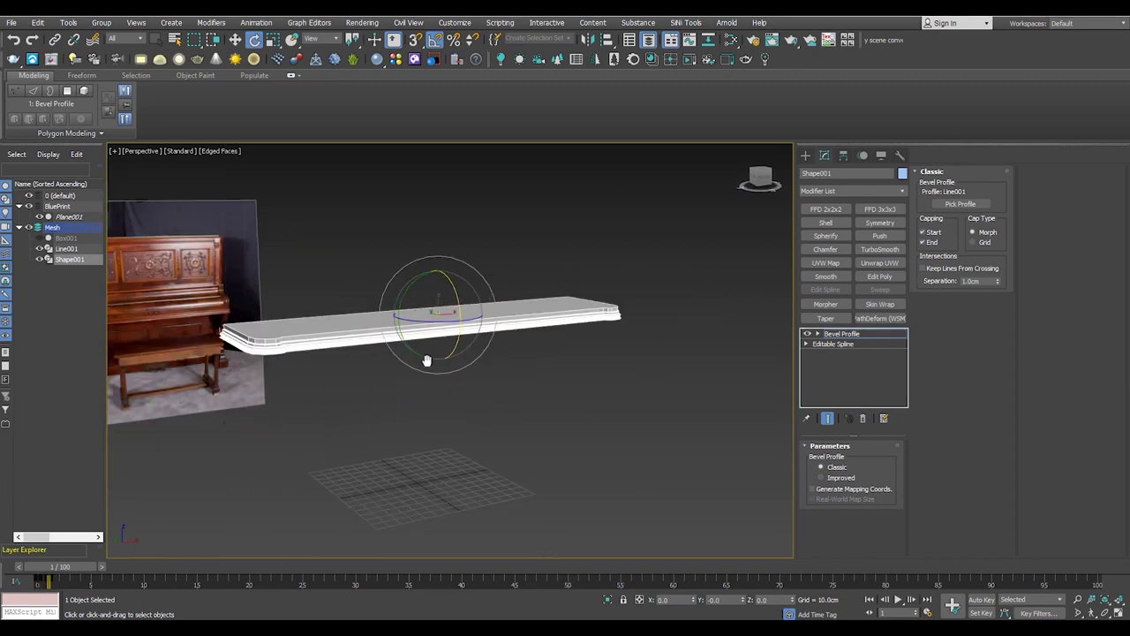
{"action": "middle_click_drag", "start_coordinate": [426, 360], "coordinate": [230, 350], "text": "alt"}
{"action": "key", "text": "f"}
{"action": "scroll", "coordinate": [552, 282], "scroll_direction": "up", "scroll_amount": 5}
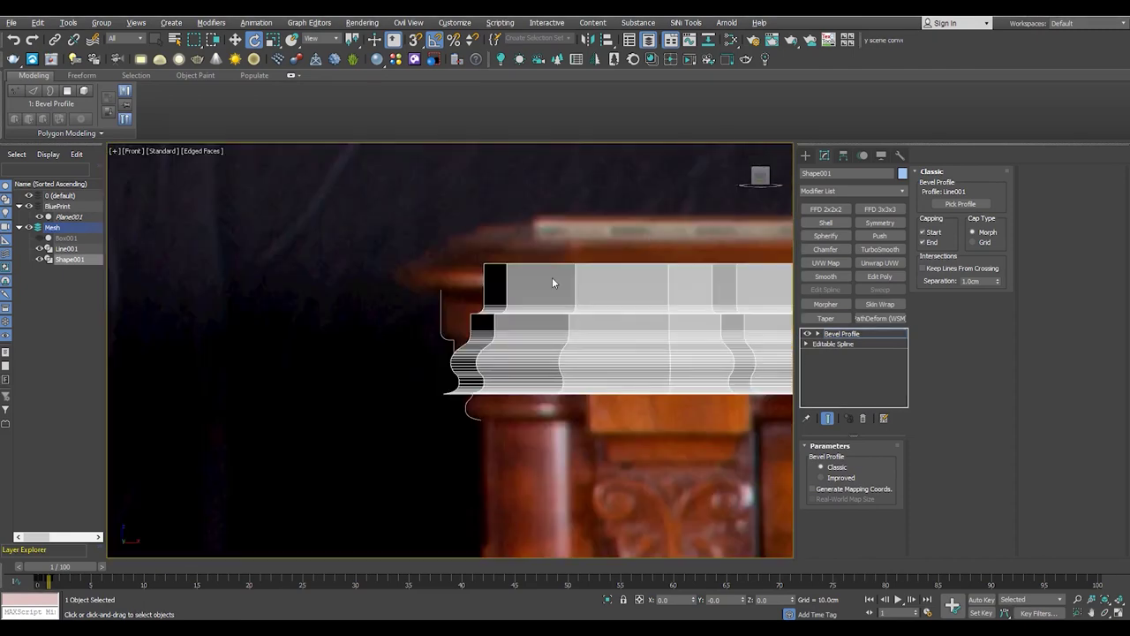
{"action": "left_click_drag", "start_coordinate": [552, 283], "coordinate": [548, 313]}
{"action": "middle_click_drag", "start_coordinate": [548, 313], "coordinate": [451, 293]}
Re-pick the small profile line as the bevel profile shape
{"action": "key", "text": "alt+w"}
{"action": "middle_click", "coordinate": [622, 412]}
{"action": "key", "text": "alt+w"}
{"action": "left_click", "coordinate": [958, 204]}
{"action": "left_click", "coordinate": [388, 405]}
{"action": "scroll", "coordinate": [394, 419], "scroll_direction": "up", "scroll_amount": 3}
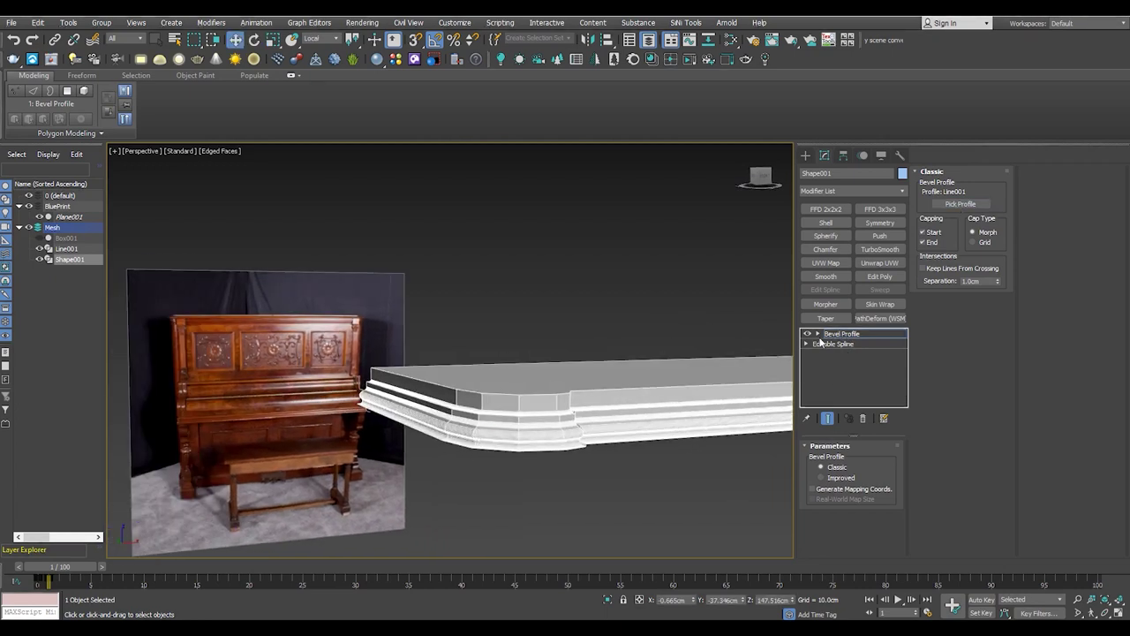
{"action": "key", "text": "shift+z"}
Tilt the beveled slab and rotate it to 220 degrees around Z so it lies flat
{"action": "key", "text": "e"}
{"action": "mouse_move", "coordinate": [633, 358]}
{"action": "left_mouse_down"}
{"action": "mouse_move", "coordinate": [681, 359]}
{"action": "mouse_move", "coordinate": [580, 312]}
{"action": "left_mouse_up"}
{"action": "scroll", "coordinate": [622, 428], "scroll_direction": "up", "scroll_amount": 2}
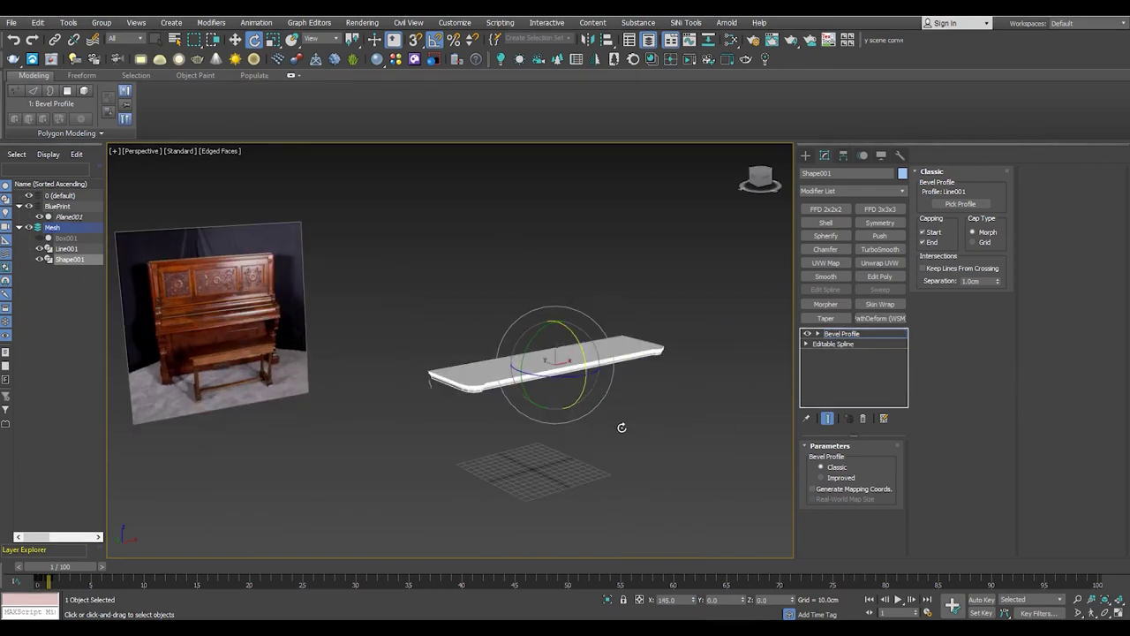
{"action": "scroll", "coordinate": [539, 388], "scroll_direction": "up", "scroll_amount": 2}
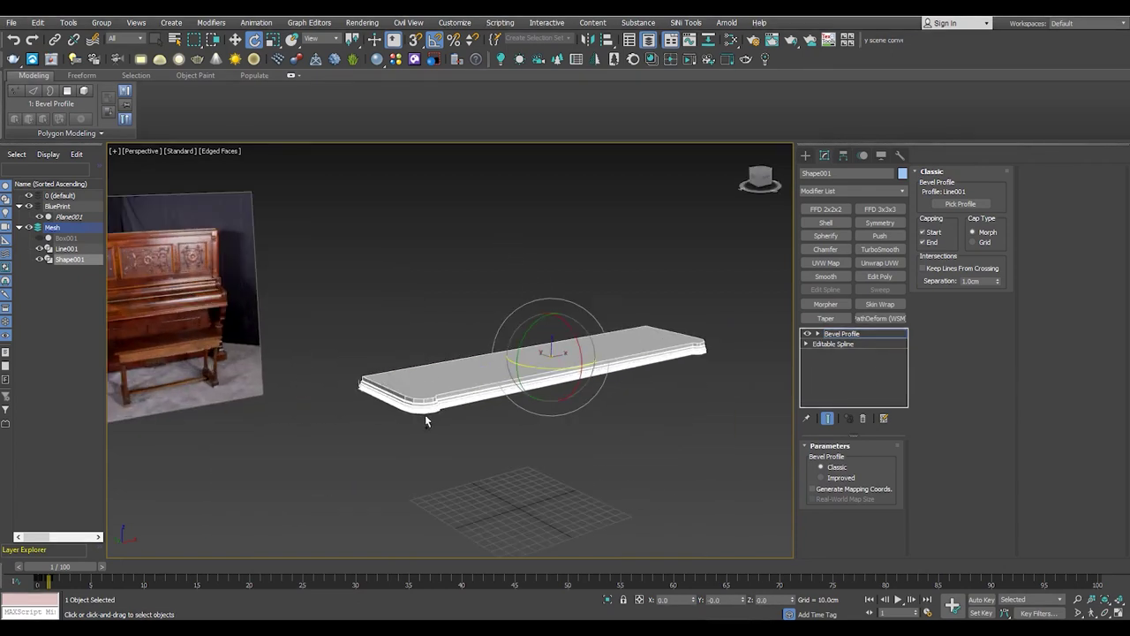
{"action": "scroll", "coordinate": [403, 408], "scroll_direction": "up", "scroll_amount": 4}
{"action": "mouse_move", "coordinate": [402, 408]}
{"action": "middle_mouse_down", "text": "alt"}
{"action": "mouse_move", "coordinate": [391, 416]}
{"action": "mouse_move", "coordinate": [430, 415]}
{"action": "middle_mouse_up", "text": "alt"}
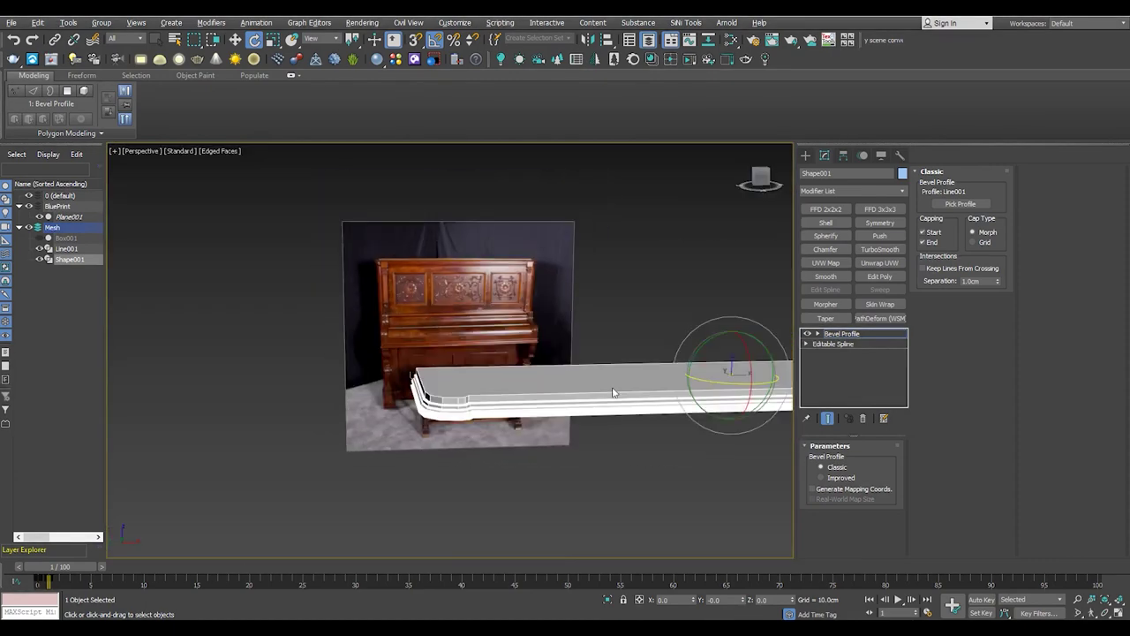
{"action": "left_click_drag", "start_coordinate": [613, 392], "coordinate": [721, 391]}
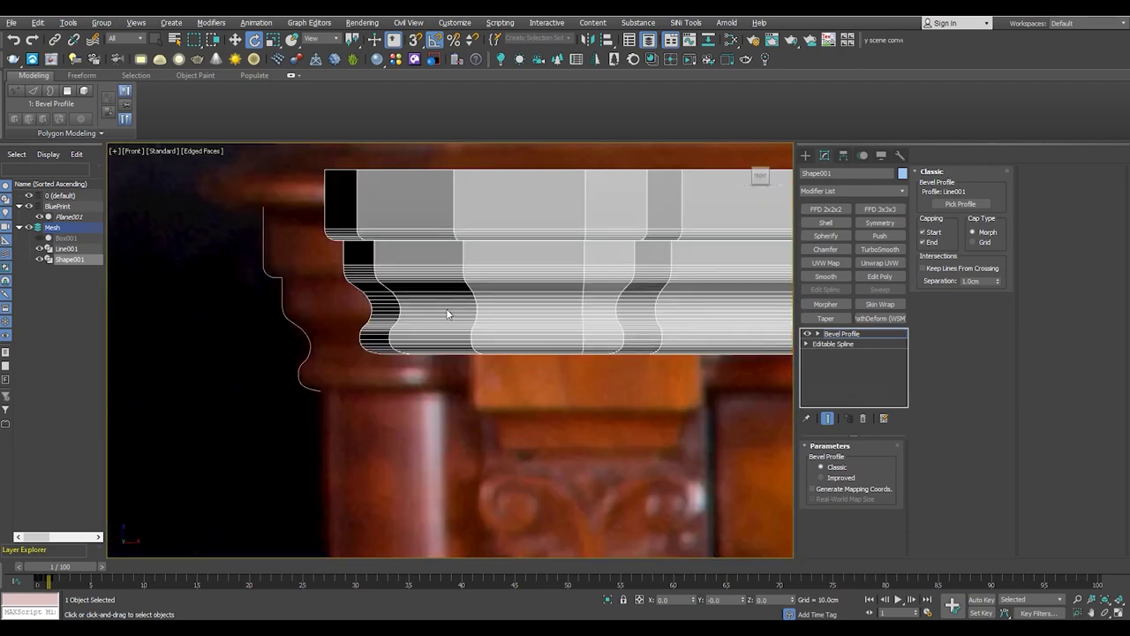
{"action": "scroll", "coordinate": [513, 331], "scroll_direction": "up", "scroll_amount": 3}
{"action": "left_click", "coordinate": [845, 343]}
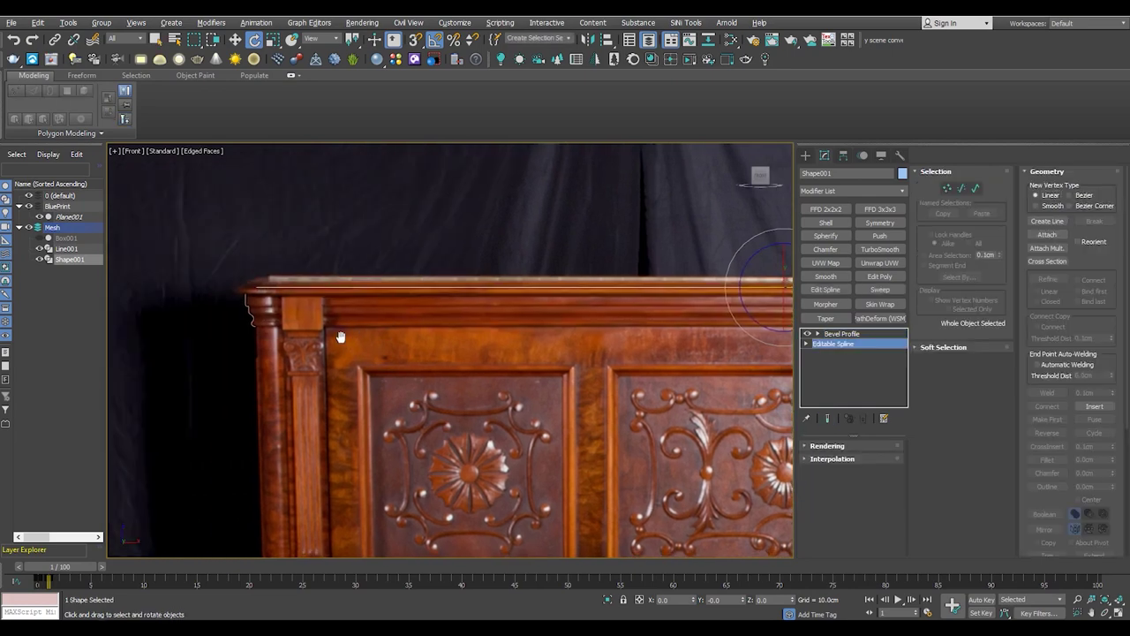
Select the vertices at the moulding's end for moving, then exit vertex editing
{"action": "middle_click_drag", "start_coordinate": [494, 291], "coordinate": [453, 326]}
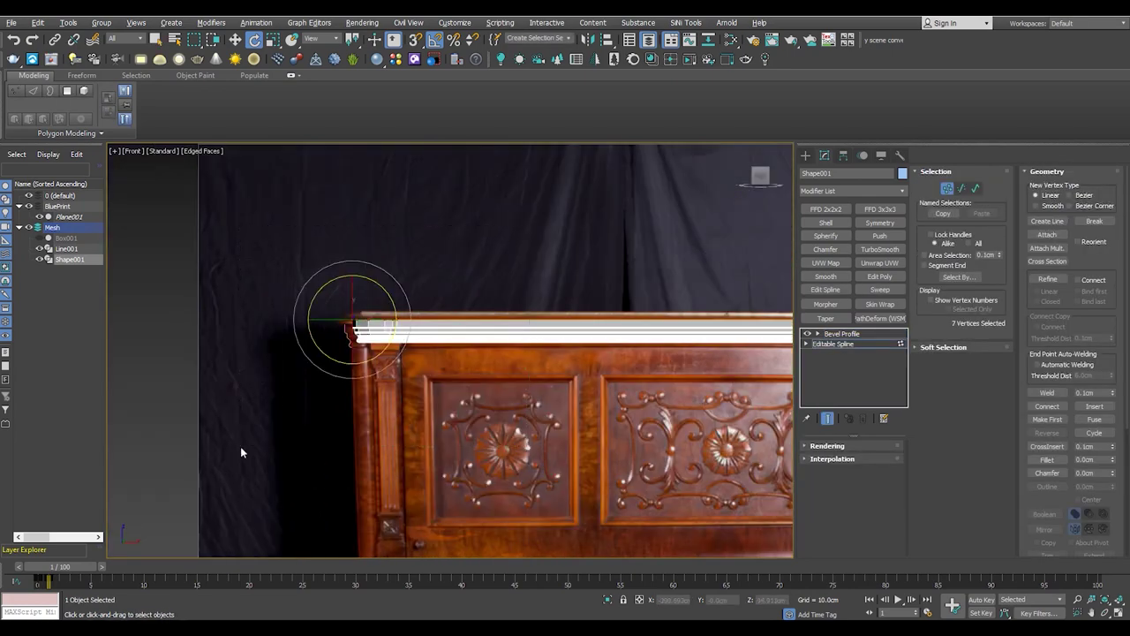
{"action": "key", "text": "w"}
{"action": "scroll", "coordinate": [474, 257], "scroll_direction": "up", "scroll_amount": 3}
{"action": "scroll", "coordinate": [463, 309], "scroll_direction": "up", "scroll_amount": 3}
{"action": "middle_click_drag", "start_coordinate": [453, 242], "coordinate": [403, 257]}
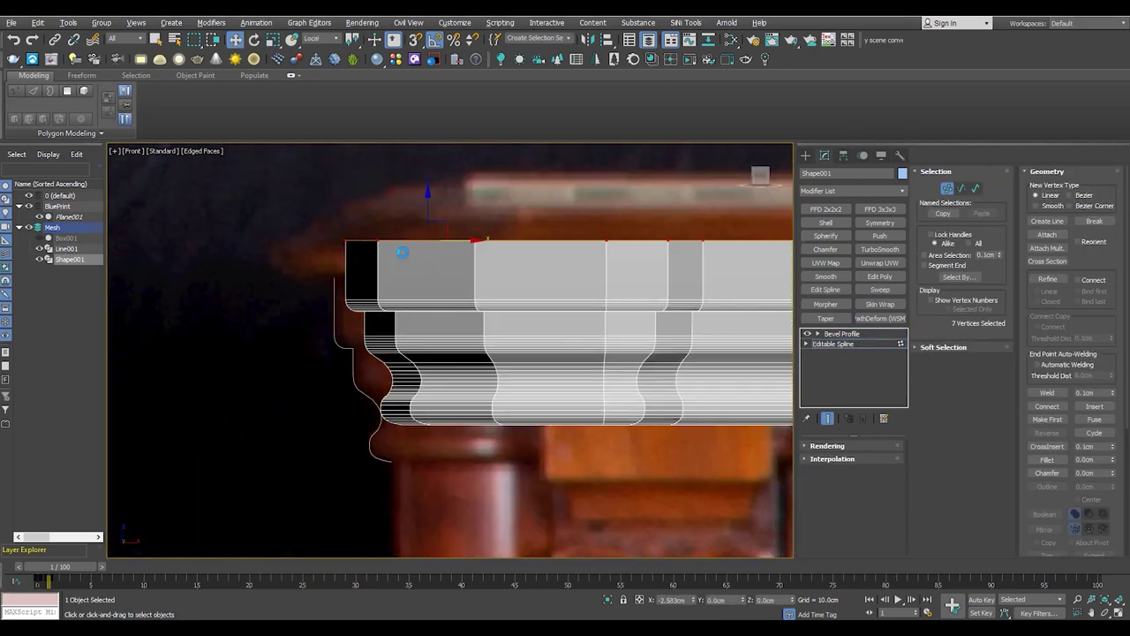
{"action": "left_click", "coordinate": [847, 341]}
{"action": "scroll", "coordinate": [386, 301], "scroll_direction": "down", "scroll_amount": 2}
{"action": "scroll", "coordinate": [386, 301], "scroll_direction": "down", "scroll_amount": 3}
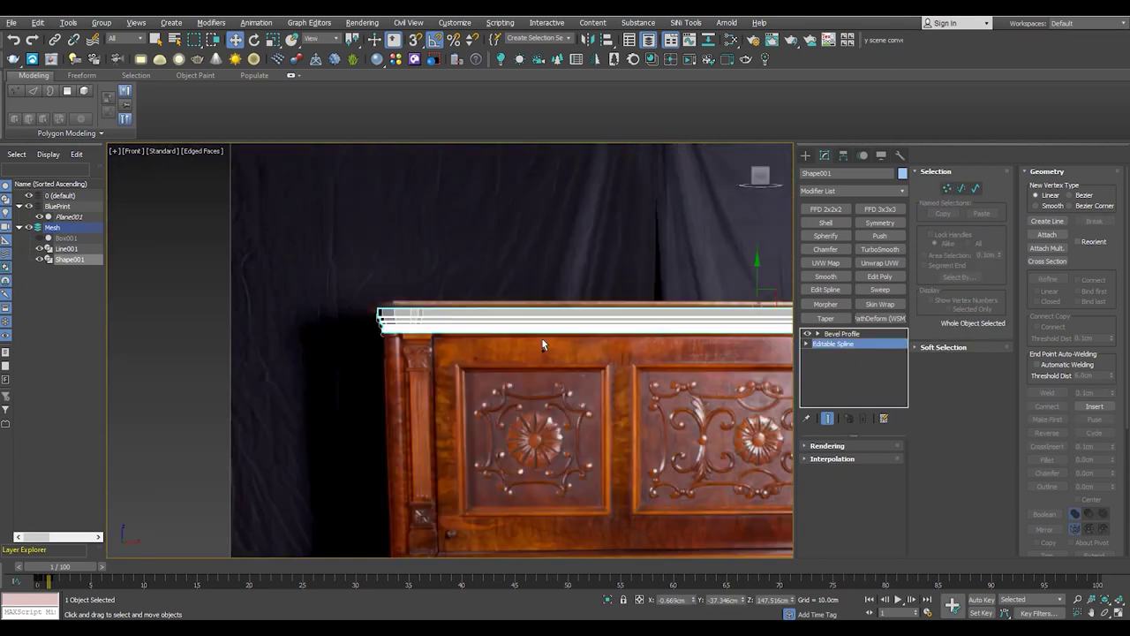
{"action": "scroll", "coordinate": [347, 325], "scroll_direction": "up", "scroll_amount": 4}
{"action": "scroll", "coordinate": [406, 323], "scroll_direction": "up", "scroll_amount": 2}
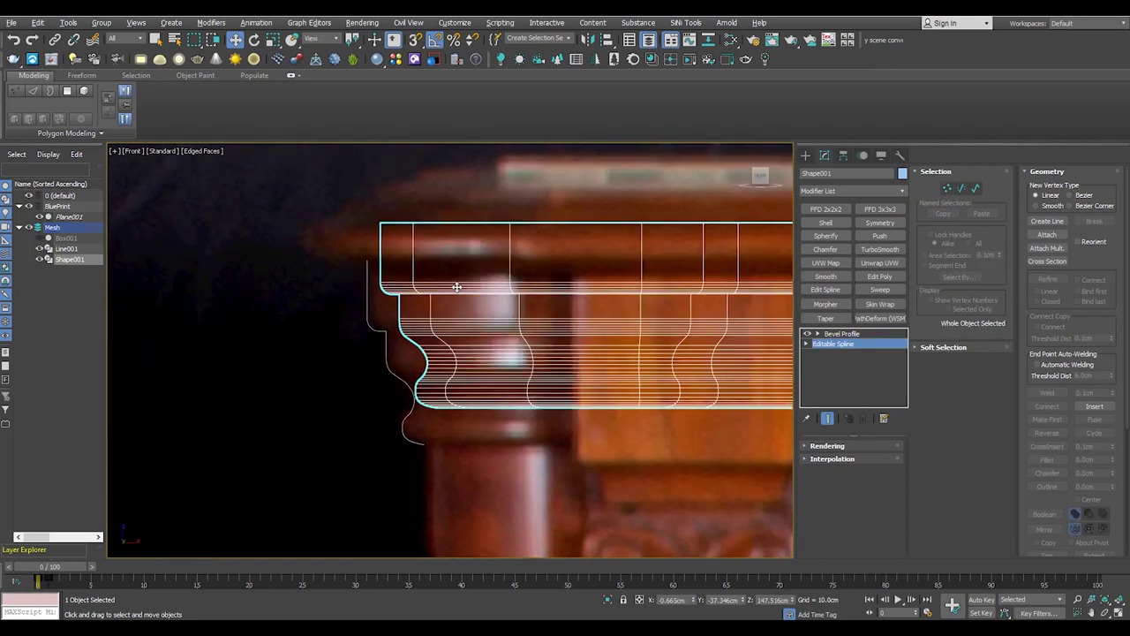
{"action": "scroll", "coordinate": [389, 331], "scroll_direction": "down", "scroll_amount": 4}
{"action": "scroll", "coordinate": [310, 338], "scroll_direction": "up", "scroll_amount": 3}
{"action": "scroll", "coordinate": [318, 362], "scroll_direction": "up", "scroll_amount": 2}
Pan and zoom to line the moulding up with the reference, returning to a single full Front view
{"action": "middle_click_drag", "start_coordinate": [317, 362], "coordinate": [454, 345]}
{"action": "scroll", "coordinate": [393, 291], "scroll_direction": "up", "scroll_amount": 1}
{"action": "scroll", "coordinate": [421, 283], "scroll_direction": "up", "scroll_amount": 3}
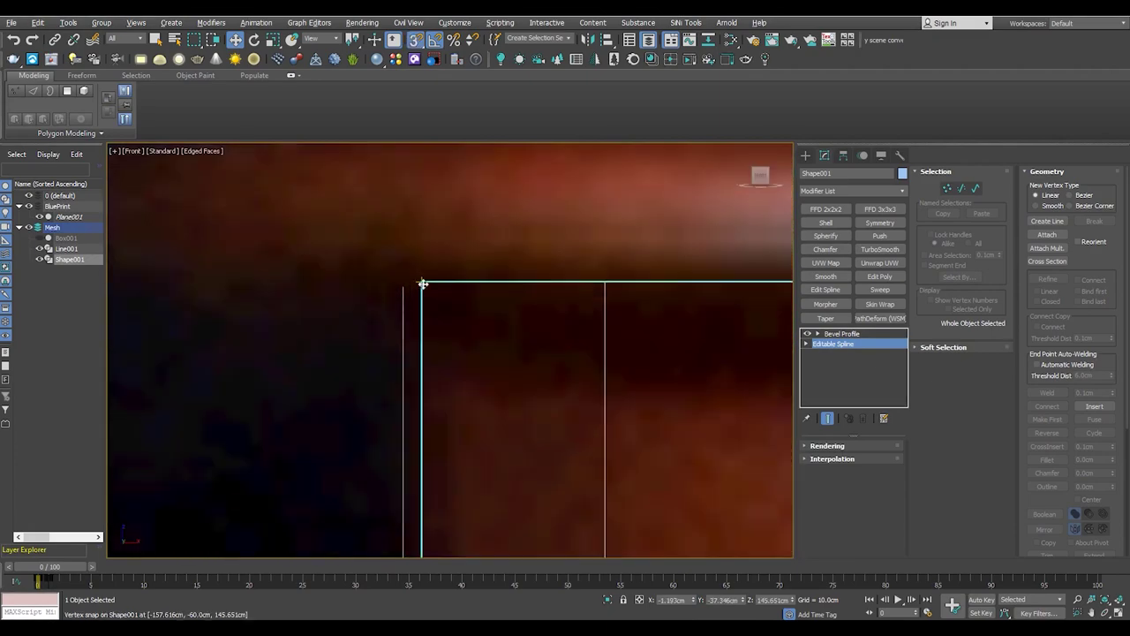
{"action": "scroll", "coordinate": [385, 339], "scroll_direction": "down", "scroll_amount": 5}
{"action": "scroll", "coordinate": [385, 338], "scroll_direction": "down", "scroll_amount": 6}
{"action": "scroll", "coordinate": [325, 357], "scroll_direction": "up", "scroll_amount": 3}
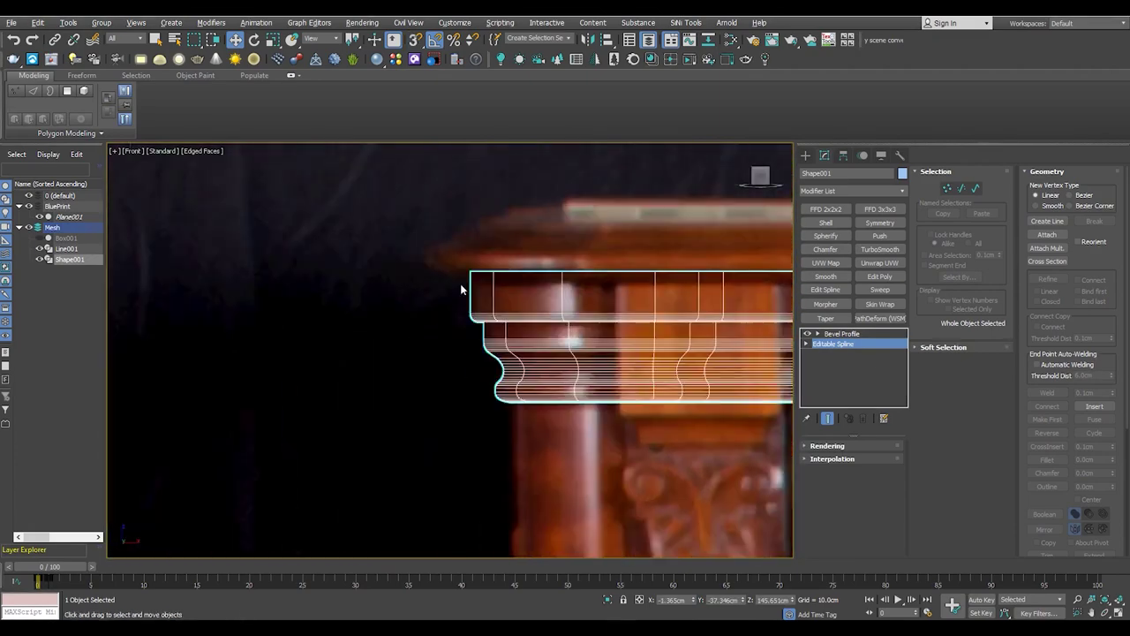
{"action": "scroll", "coordinate": [447, 270], "scroll_direction": "up", "scroll_amount": 3}
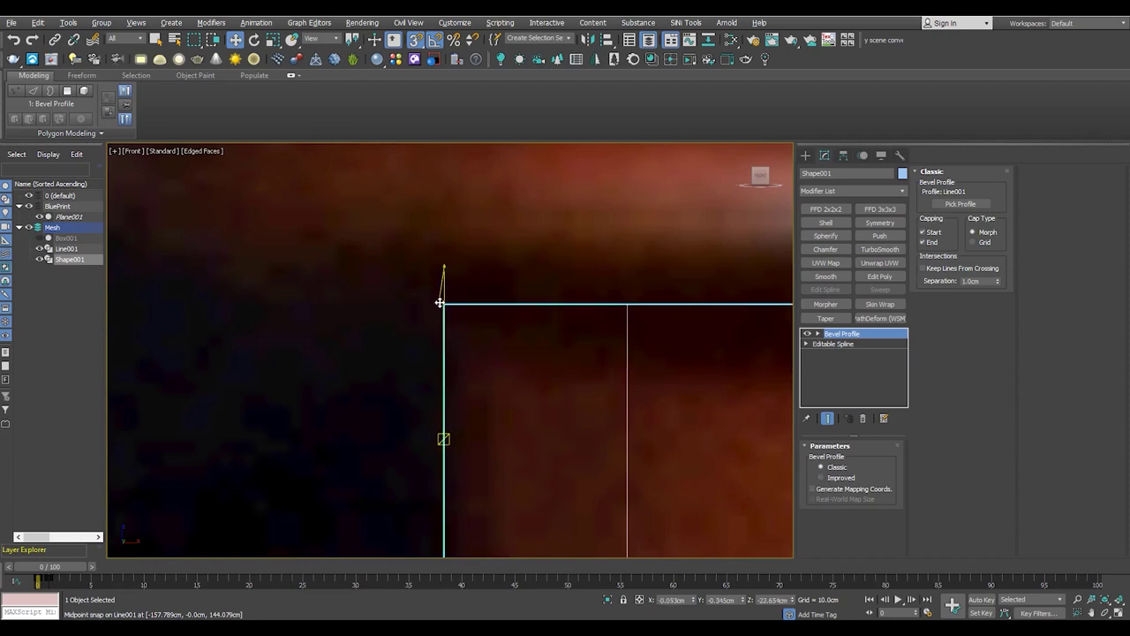
{"action": "scroll", "coordinate": [365, 333], "scroll_direction": "down", "scroll_amount": 3}
{"action": "key", "text": "alt+w"}
{"action": "key", "text": "alt+w"}
{"action": "key", "text": "alt+w"}
{"action": "key", "text": "alt+w"}
{"action": "scroll", "coordinate": [600, 346], "scroll_direction": "up", "scroll_amount": 3}
{"action": "scroll", "coordinate": [600, 346], "scroll_direction": "up", "scroll_amount": 2}
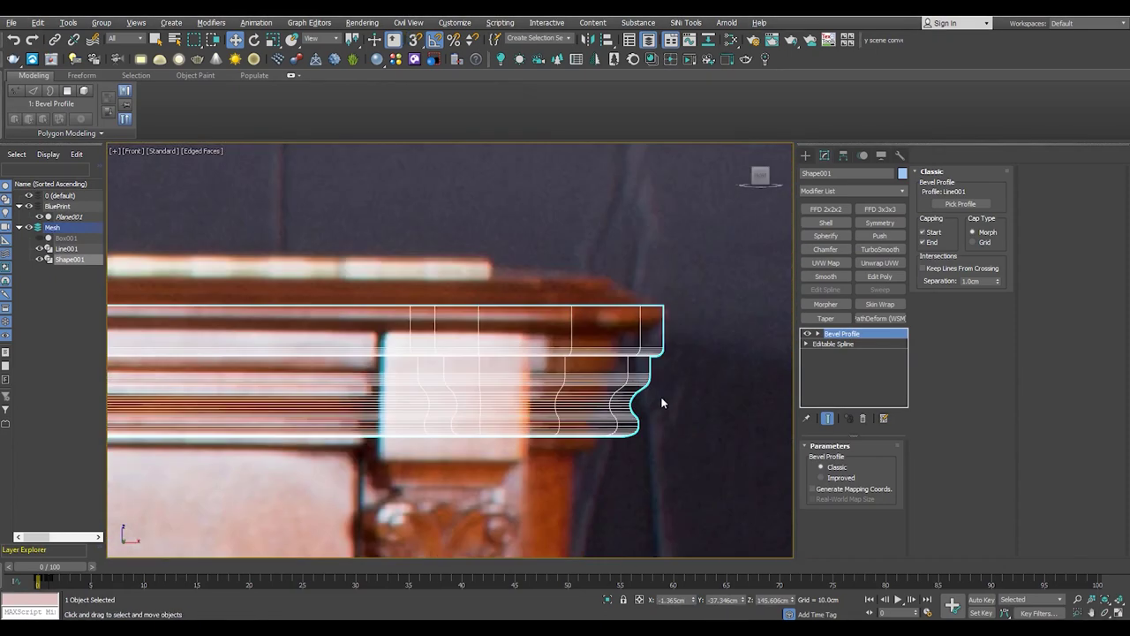
{"action": "scroll", "coordinate": [601, 347], "scroll_direction": "down", "scroll_amount": 1}
In the spline's Vertex mode, shift the end vertices left to match the piano top
{"action": "left_click", "coordinate": [834, 343]}
{"action": "scroll", "coordinate": [617, 366], "scroll_direction": "down", "scroll_amount": 2}
{"action": "key", "text": "1"}
{"action": "scroll", "coordinate": [656, 329], "scroll_direction": "up", "scroll_amount": 2}
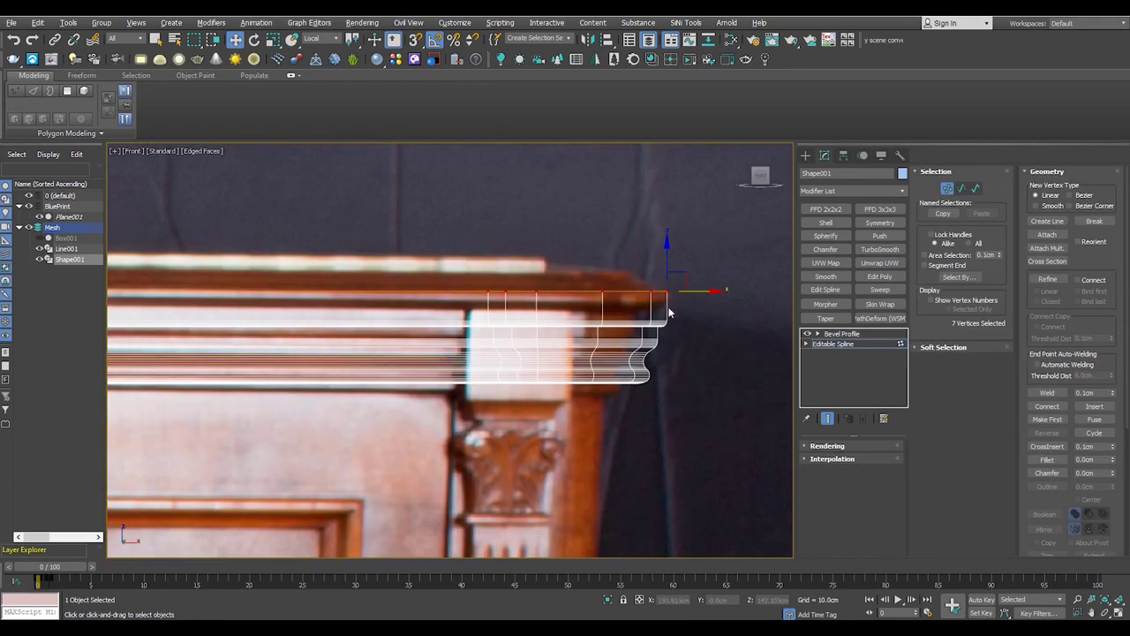
{"action": "left_click_drag", "start_coordinate": [705, 295], "coordinate": [674, 301]}
Check both moulding ends in the four-view layout, toggling the edge overlay, then return to Front view
{"action": "middle_click_drag", "start_coordinate": [673, 300], "coordinate": [542, 312]}
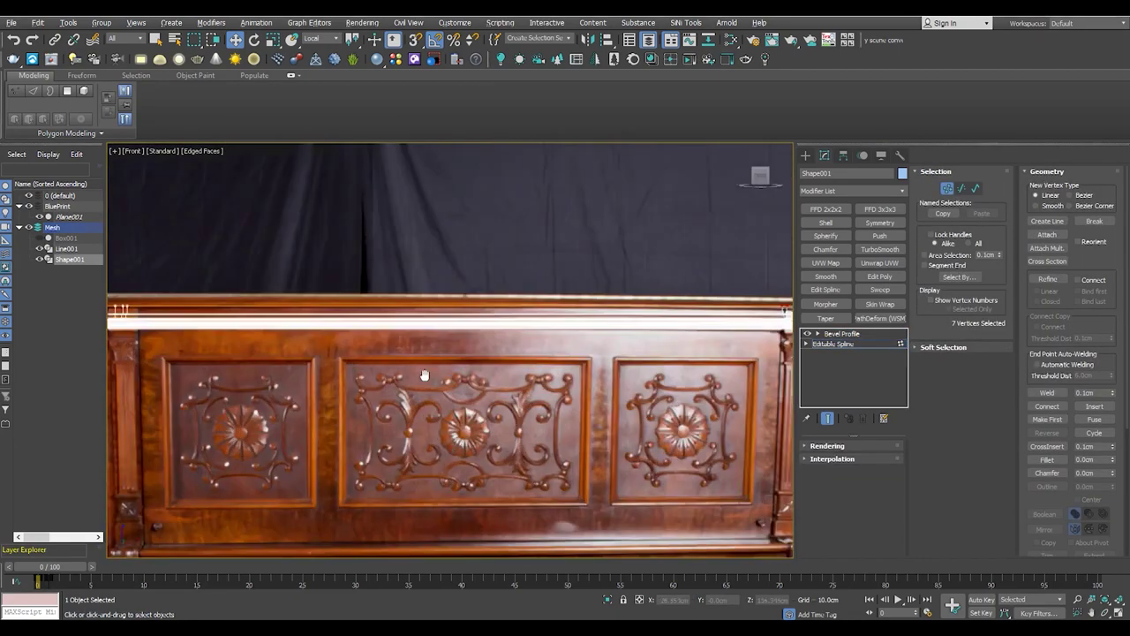
{"action": "key", "text": "alt+w"}
{"action": "key", "text": "alt+w"}
{"action": "mouse_move", "coordinate": [333, 395]}
{"action": "middle_mouse_down", "text": "alt"}
{"action": "mouse_move", "coordinate": [397, 400]}
{"action": "mouse_move", "coordinate": [375, 408]}
{"action": "middle_mouse_up", "text": "alt"}
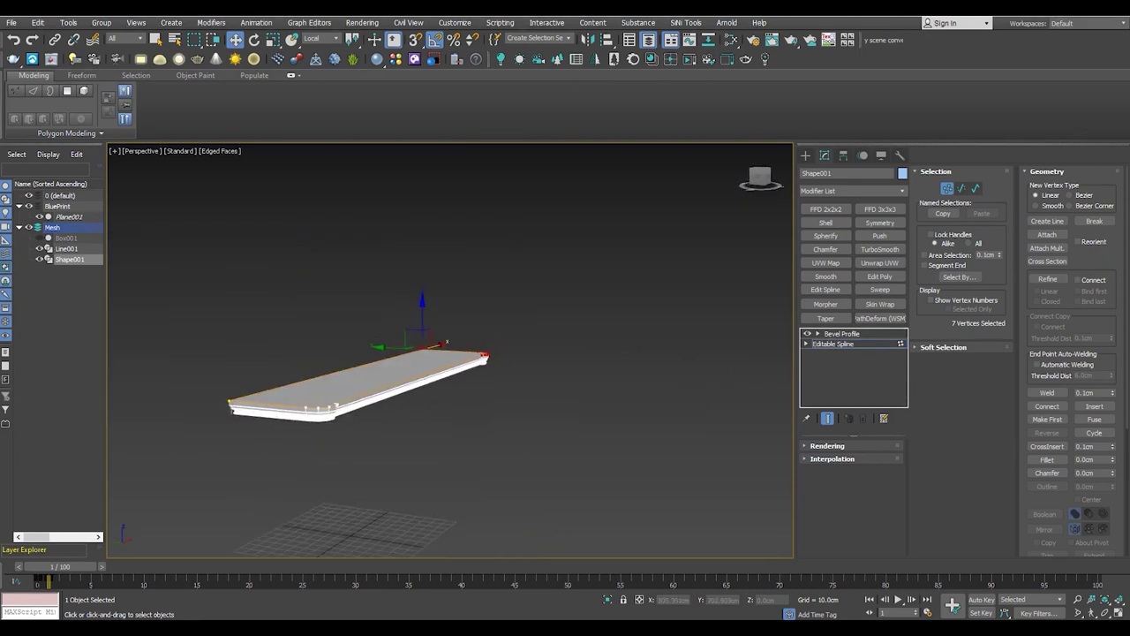
{"action": "middle_click_drag", "start_coordinate": [375, 408], "coordinate": [386, 386], "text": "alt"}
{"action": "scroll", "coordinate": [345, 379], "scroll_direction": "up", "scroll_amount": 10}
{"action": "key", "text": "F4"}
{"action": "middle_click_drag", "start_coordinate": [399, 283], "coordinate": [530, 335]}
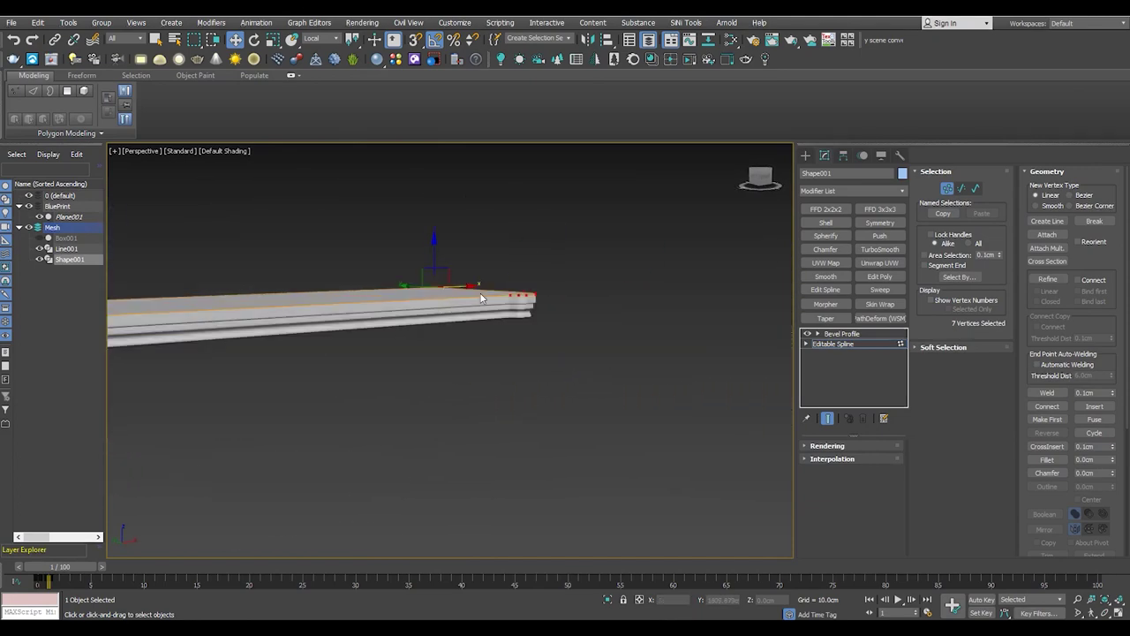
{"action": "scroll", "coordinate": [546, 344], "scroll_direction": "up", "scroll_amount": 5}
{"action": "key", "text": "F4"}
{"action": "key", "text": "f"}
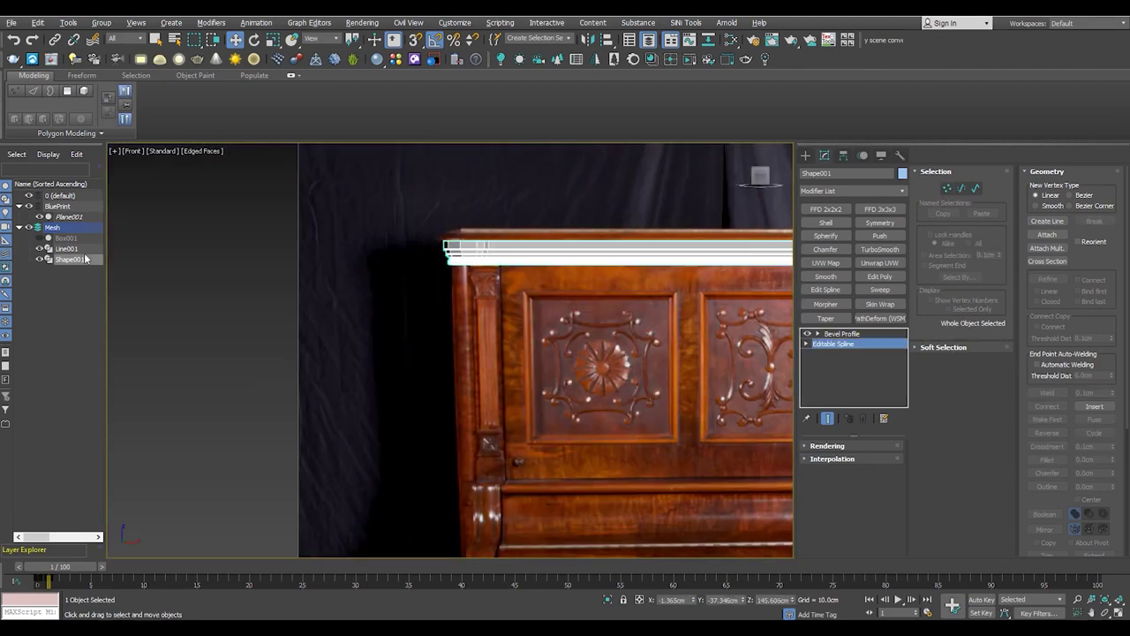
Unhide Box001 and clone it as Box002
{"action": "left_click", "coordinate": [67, 237]}
{"action": "left_click", "coordinate": [39, 238]}
{"action": "key", "text": "ctrl+v"}
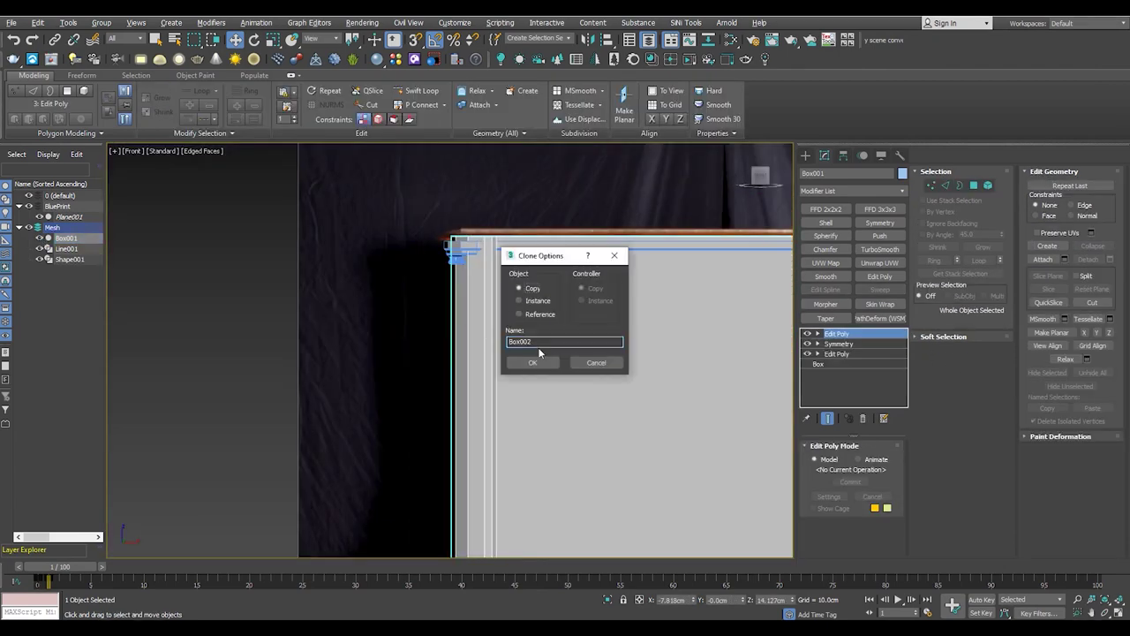
{"action": "left_click", "coordinate": [532, 362]}
Select Box002's top vertices in wireframe and set the View coordinate system
{"action": "scroll", "coordinate": [283, 284], "scroll_direction": "down", "scroll_amount": 5}
{"action": "key", "text": "1"}
{"action": "scroll", "coordinate": [283, 283], "scroll_direction": "down", "scroll_amount": 2}
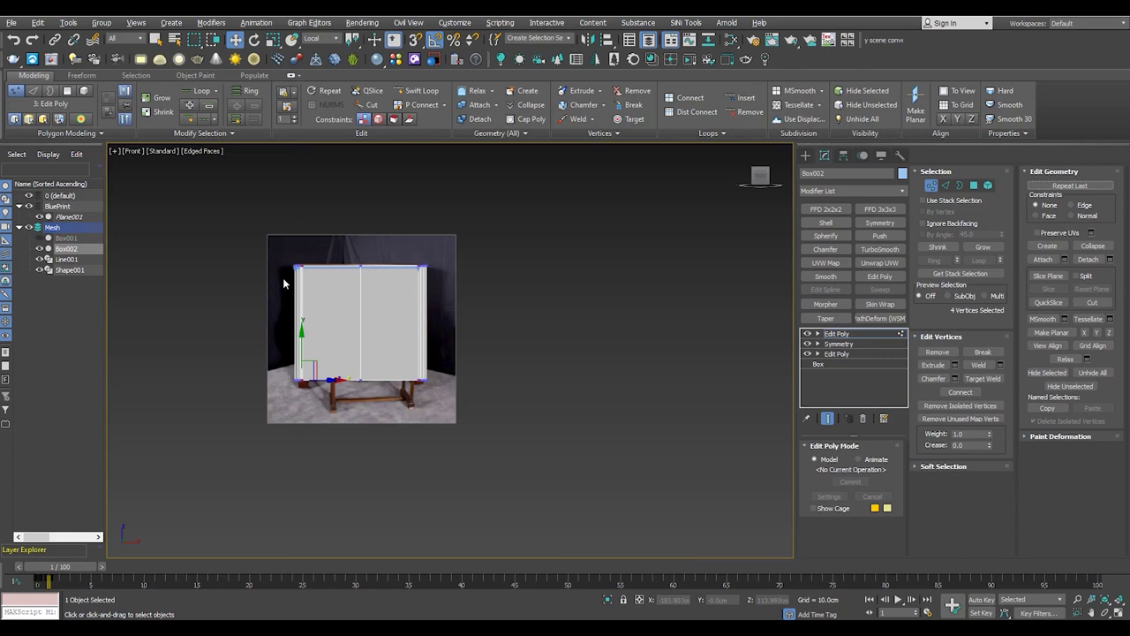
{"action": "scroll", "coordinate": [284, 284], "scroll_direction": "up", "scroll_amount": 3}
{"action": "middle_click_drag", "start_coordinate": [247, 232], "coordinate": [344, 232]}
{"action": "scroll", "coordinate": [551, 247], "scroll_direction": "up", "scroll_amount": 4}
{"action": "scroll", "coordinate": [580, 253], "scroll_direction": "down", "scroll_amount": 2}
{"action": "key", "text": "F3"}
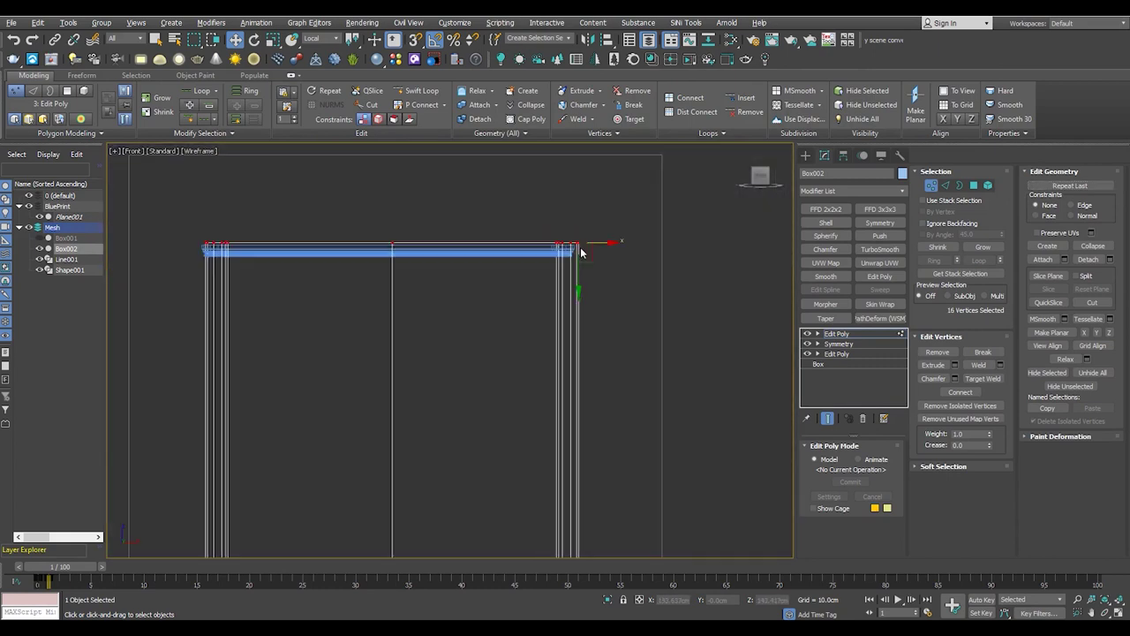
{"action": "scroll", "coordinate": [530, 249], "scroll_direction": "up", "scroll_amount": 2}
{"action": "left_click", "coordinate": [323, 38]}
{"action": "left_click", "coordinate": [318, 55]}
{"action": "scroll", "coordinate": [313, 253], "scroll_direction": "up", "scroll_amount": 3}
{"action": "key", "text": "F3"}
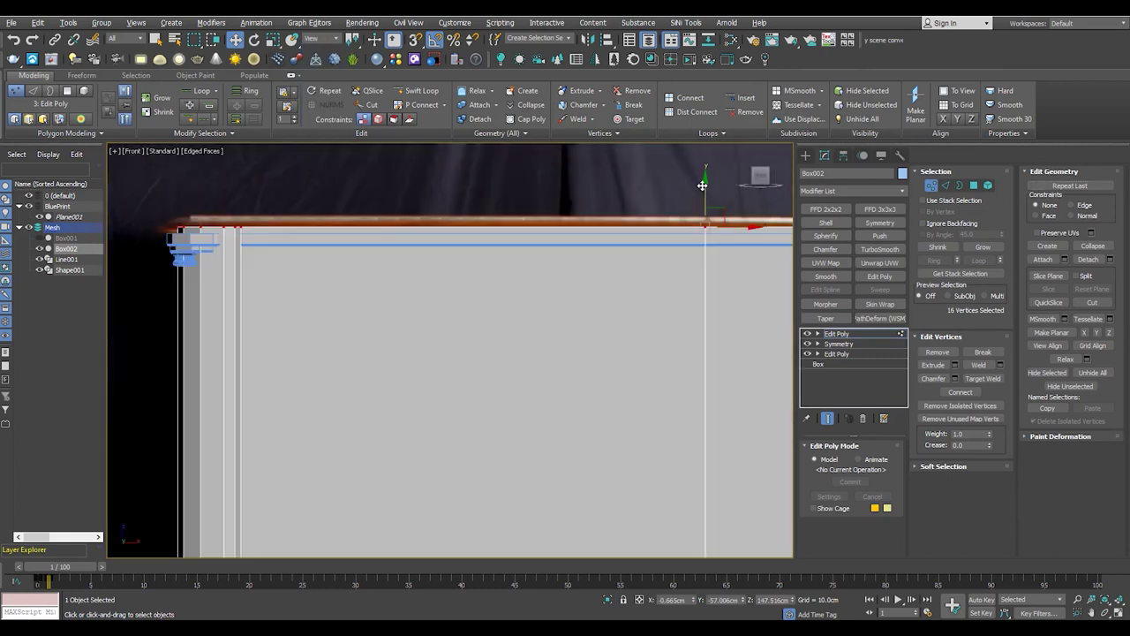
Inspect Box002 in the four-view layout, exit vertex editing, and delete the Box002 copy
{"action": "key", "text": "alt+w"}
{"action": "key", "text": "alt+w"}
{"action": "mouse_move", "coordinate": [568, 349]}
{"action": "middle_mouse_down"}
{"action": "mouse_move", "coordinate": [405, 367]}
{"action": "mouse_move", "coordinate": [505, 391]}
{"action": "middle_mouse_up"}
{"action": "scroll", "coordinate": [504, 391], "scroll_direction": "down", "scroll_amount": 3}
{"action": "scroll", "coordinate": [507, 361], "scroll_direction": "up", "scroll_amount": 3}
{"action": "left_click", "coordinate": [837, 333]}
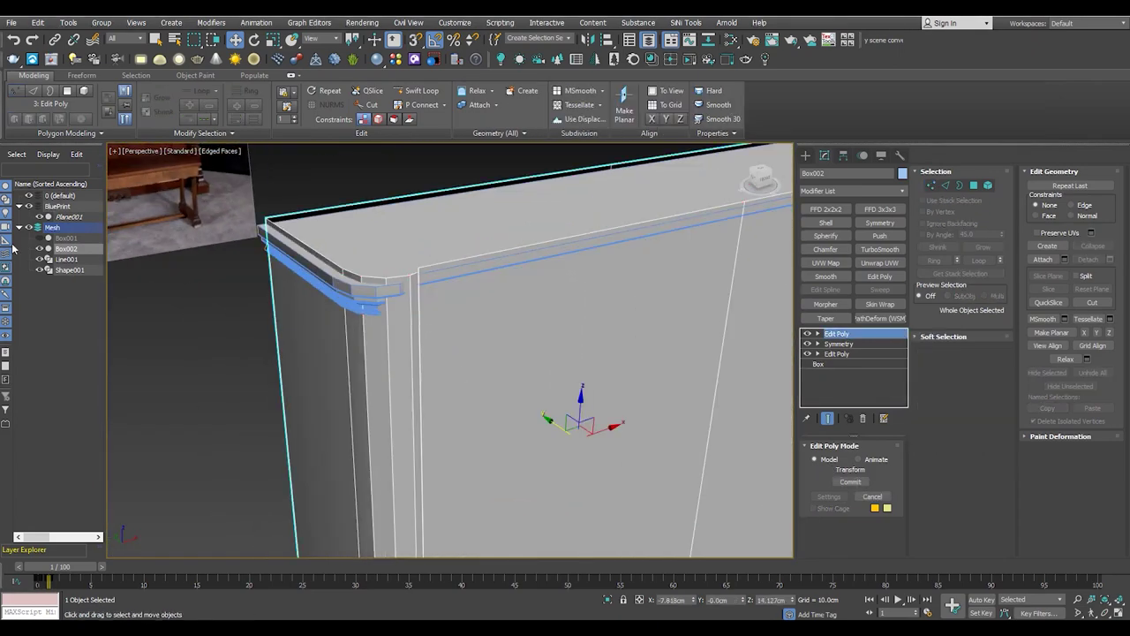
{"action": "key", "text": "Delete"}
{"action": "left_click", "coordinate": [69, 258]}
Select Shape001 and add an Edit Poly modifier in Polygon mode
{"action": "middle_click_drag", "start_coordinate": [353, 265], "coordinate": [411, 213], "text": "alt"}
{"action": "left_click", "coordinate": [880, 277]}
{"action": "mouse_move", "coordinate": [389, 300]}
{"action": "middle_mouse_down", "text": "alt"}
{"action": "mouse_move", "coordinate": [374, 285]}
{"action": "mouse_move", "coordinate": [407, 338]}
{"action": "middle_mouse_up", "text": "alt"}
{"action": "key", "text": "4"}
{"action": "left_click", "coordinate": [376, 289]}
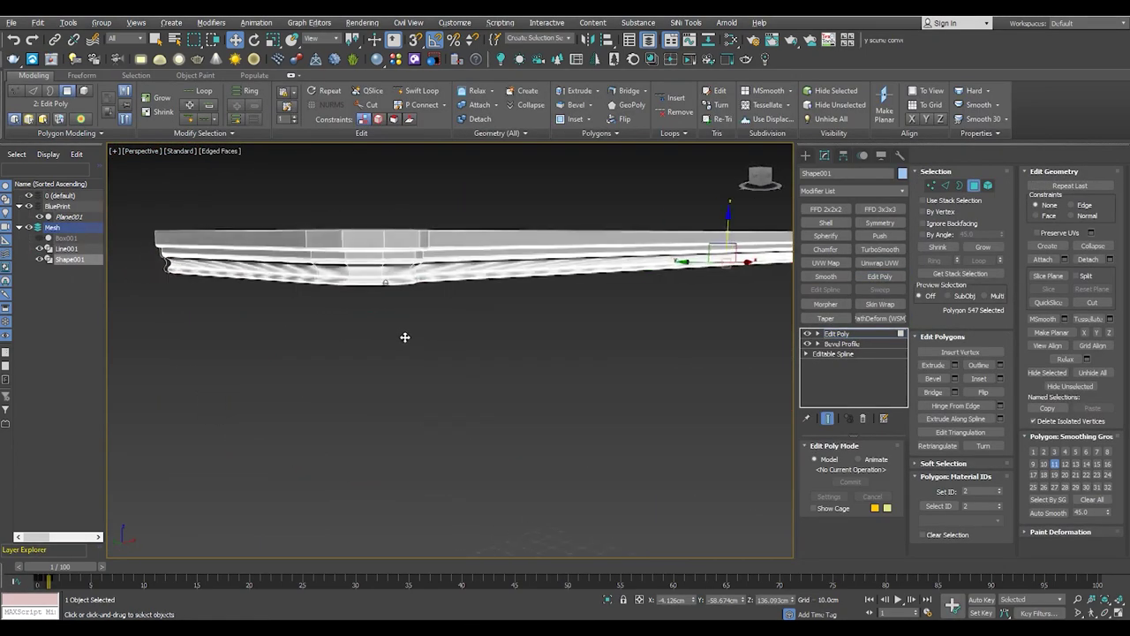
Switch to Edge mode with the Move tool on the Local coordinate system
{"action": "scroll", "coordinate": [406, 338], "scroll_direction": "up", "scroll_amount": 3}
{"action": "key", "text": "2"}
{"action": "mouse_move", "coordinate": [398, 282]}
{"action": "middle_mouse_down", "text": "alt"}
{"action": "mouse_move", "coordinate": [421, 330]}
{"action": "mouse_move", "coordinate": [389, 318]}
{"action": "mouse_move", "coordinate": [398, 313]}
{"action": "mouse_move", "coordinate": [394, 277]}
{"action": "middle_mouse_up", "text": "alt"}
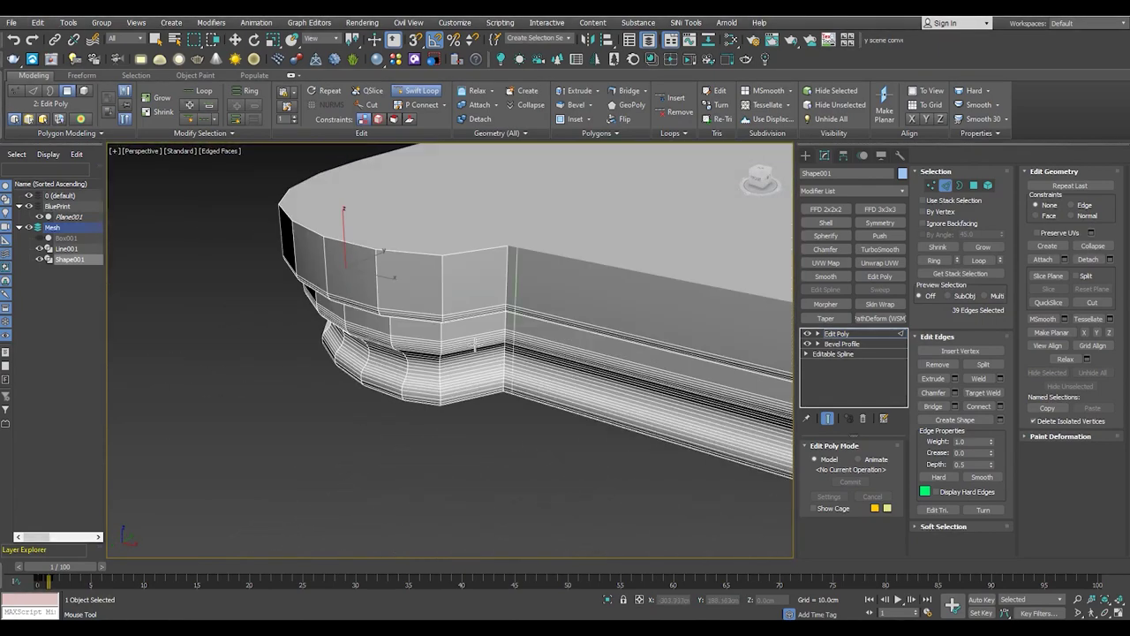
{"action": "mouse_move", "coordinate": [475, 298]}
{"action": "middle_mouse_down", "text": "alt"}
{"action": "mouse_move", "coordinate": [492, 378]}
{"action": "mouse_move", "coordinate": [479, 373]}
{"action": "mouse_move", "coordinate": [447, 400]}
{"action": "middle_mouse_up", "text": "alt"}
{"action": "key", "text": "w"}
{"action": "left_click", "coordinate": [327, 41]}
{"action": "left_click", "coordinate": [326, 97]}
{"action": "mouse_move", "coordinate": [465, 409]}
{"action": "middle_mouse_down", "text": "alt"}
{"action": "mouse_move", "coordinate": [456, 320]}
{"action": "mouse_move", "coordinate": [442, 389]}
{"action": "mouse_move", "coordinate": [415, 397]}
{"action": "mouse_move", "coordinate": [446, 388]}
{"action": "middle_mouse_up", "text": "alt"}
{"action": "scroll", "coordinate": [415, 397], "scroll_direction": "up", "scroll_amount": 5}
Turn on the Edge constraint so moves slide along existing edges
{"action": "key", "text": "shift+x"}
{"action": "key", "text": "e"}
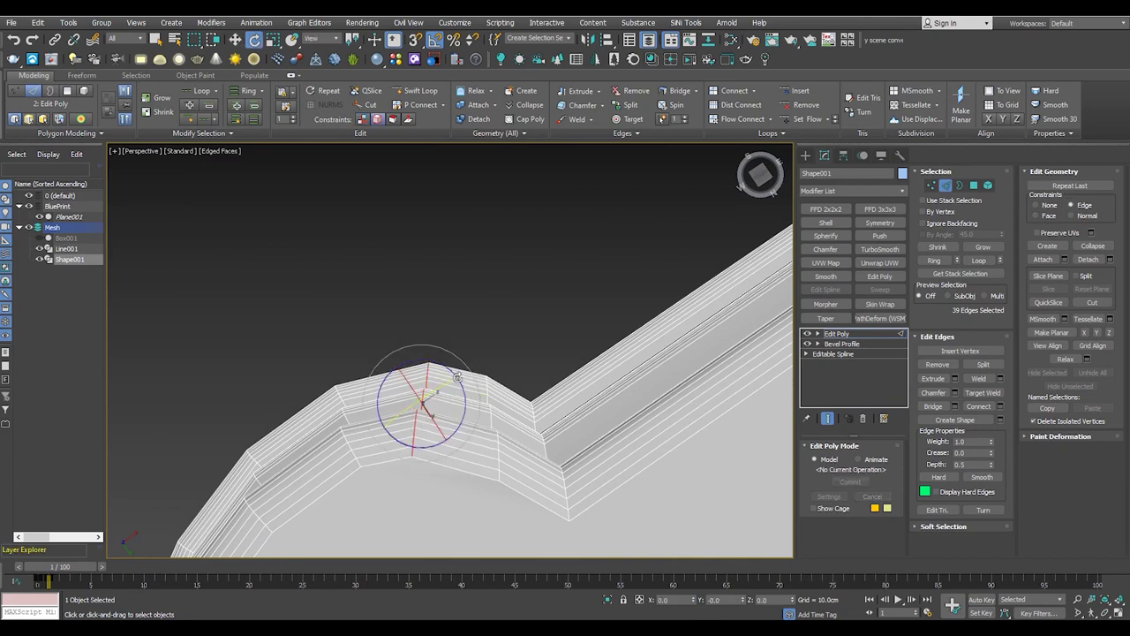
{"action": "key", "text": "w"}
{"action": "mouse_move", "coordinate": [457, 377]}
{"action": "middle_mouse_down", "text": "alt"}
{"action": "mouse_move", "coordinate": [385, 379]}
{"action": "mouse_move", "coordinate": [396, 391]}
{"action": "middle_mouse_up", "text": "alt"}
{"action": "key", "text": "t"}
{"action": "key", "text": "alt+w"}
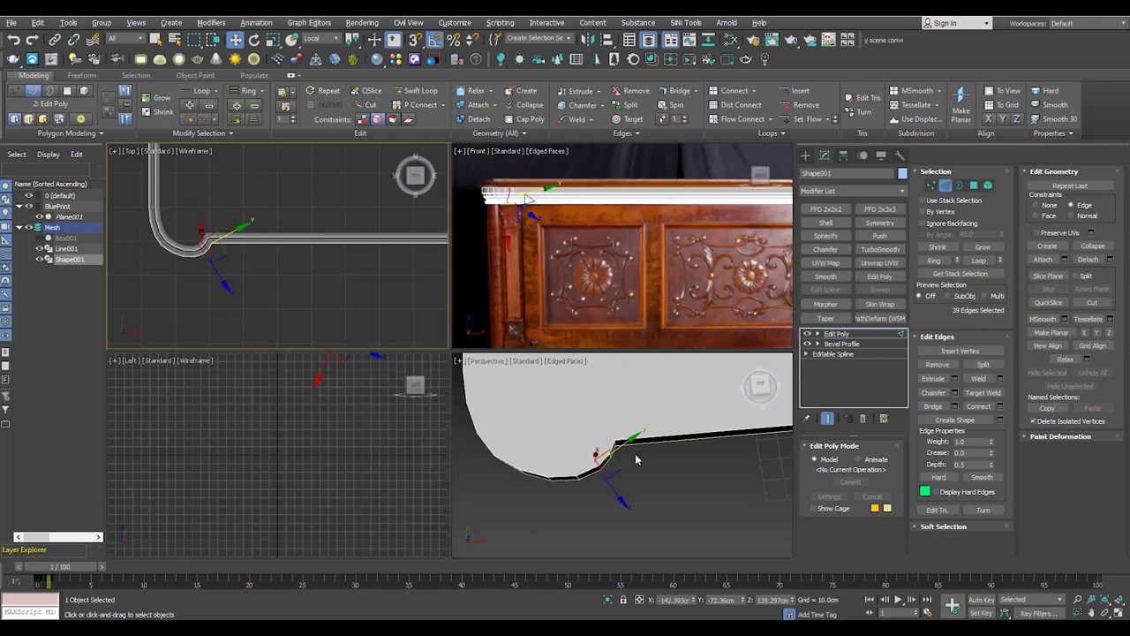
{"action": "key", "text": "alt+w"}
Orbit to a low side angle and select the moulding's horizontal edge loops
{"action": "middle_click_drag", "start_coordinate": [335, 391], "coordinate": [336, 353], "text": "alt"}
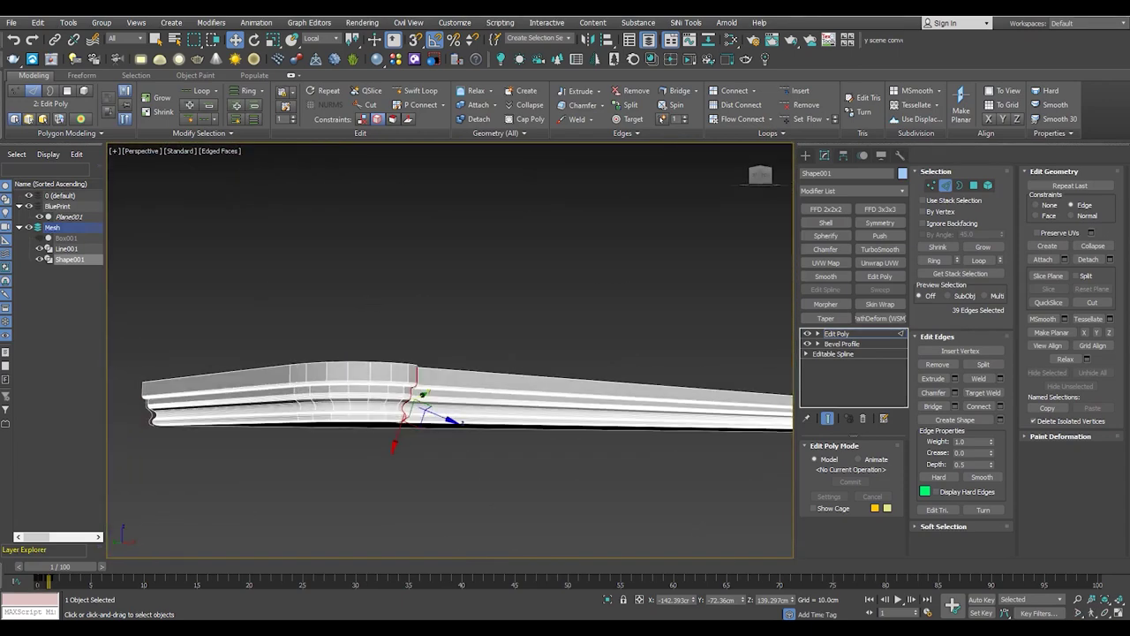
{"action": "middle_click_drag", "start_coordinate": [416, 367], "coordinate": [385, 317], "text": "alt"}
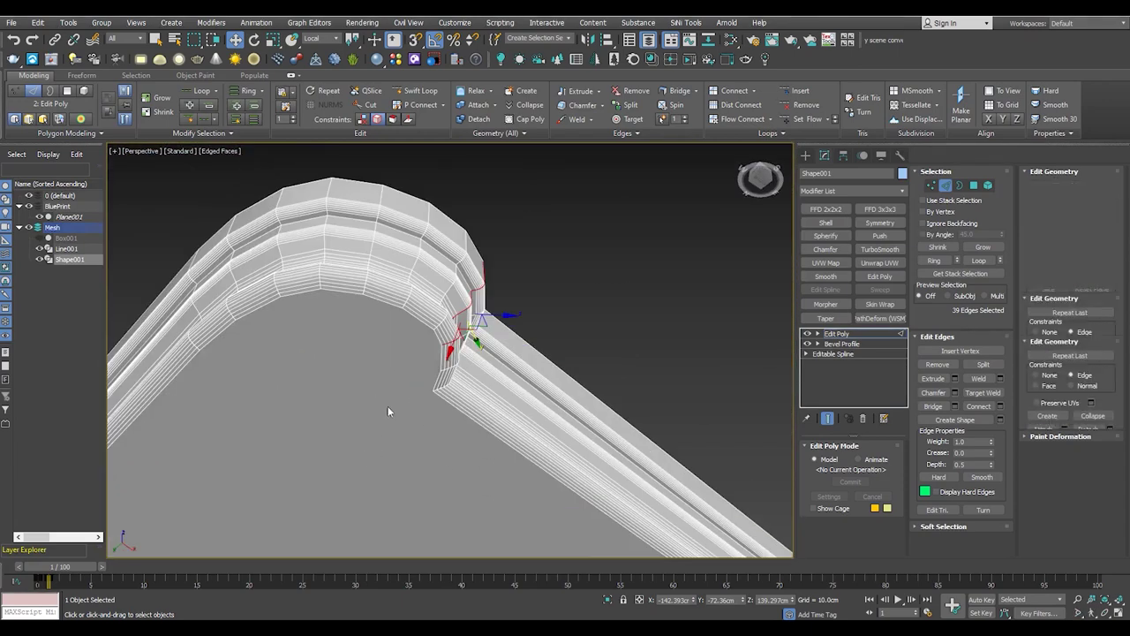
{"action": "scroll", "coordinate": [384, 318], "scroll_direction": "up", "scroll_amount": 5}
{"action": "mouse_move", "coordinate": [383, 257]}
{"action": "middle_mouse_down", "text": "alt"}
{"action": "mouse_move", "coordinate": [354, 272]}
{"action": "mouse_move", "coordinate": [404, 286]}
{"action": "middle_mouse_up", "text": "alt"}
{"action": "scroll", "coordinate": [376, 289], "scroll_direction": "up", "scroll_amount": 3}
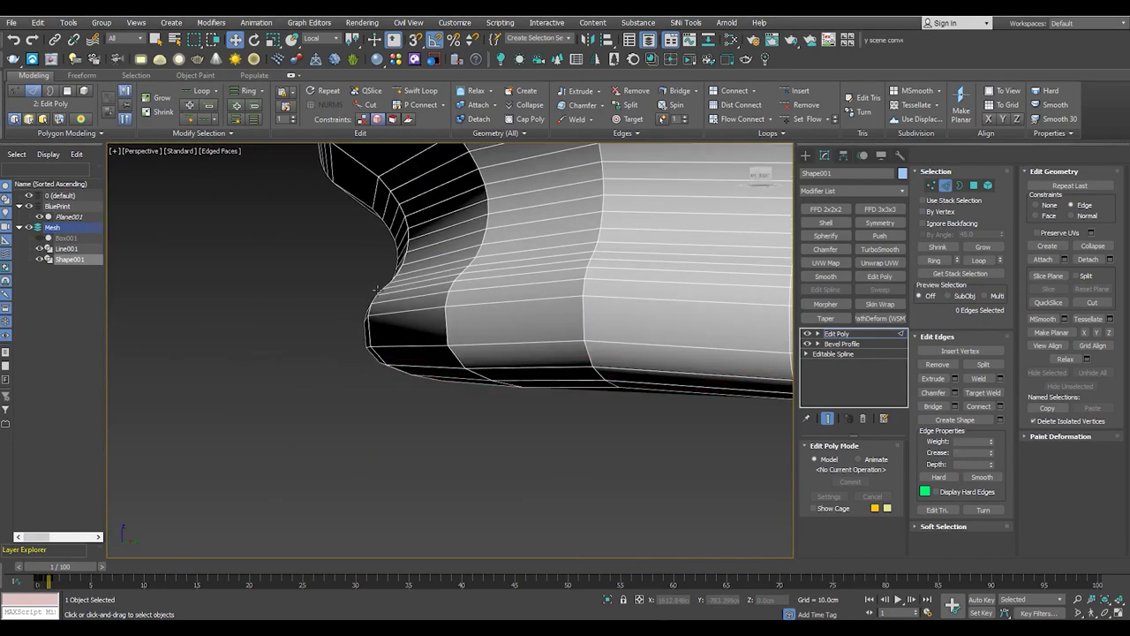
{"action": "middle_click_drag", "start_coordinate": [428, 323], "coordinate": [408, 327], "text": "alt"}
{"action": "key", "text": "ctrl+z"}
In Front view, select the moulding edge loops and slide them to match the photo profile
{"action": "key", "text": "f"}
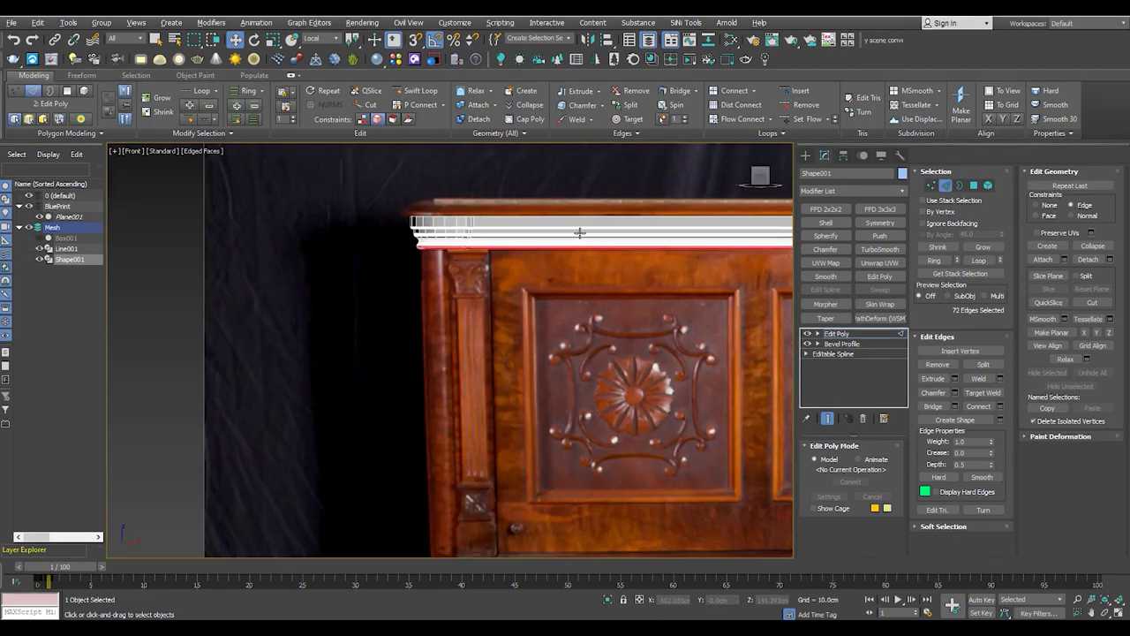
{"action": "scroll", "coordinate": [410, 243], "scroll_direction": "up", "scroll_amount": 3}
{"action": "left_click", "coordinate": [352, 247]}
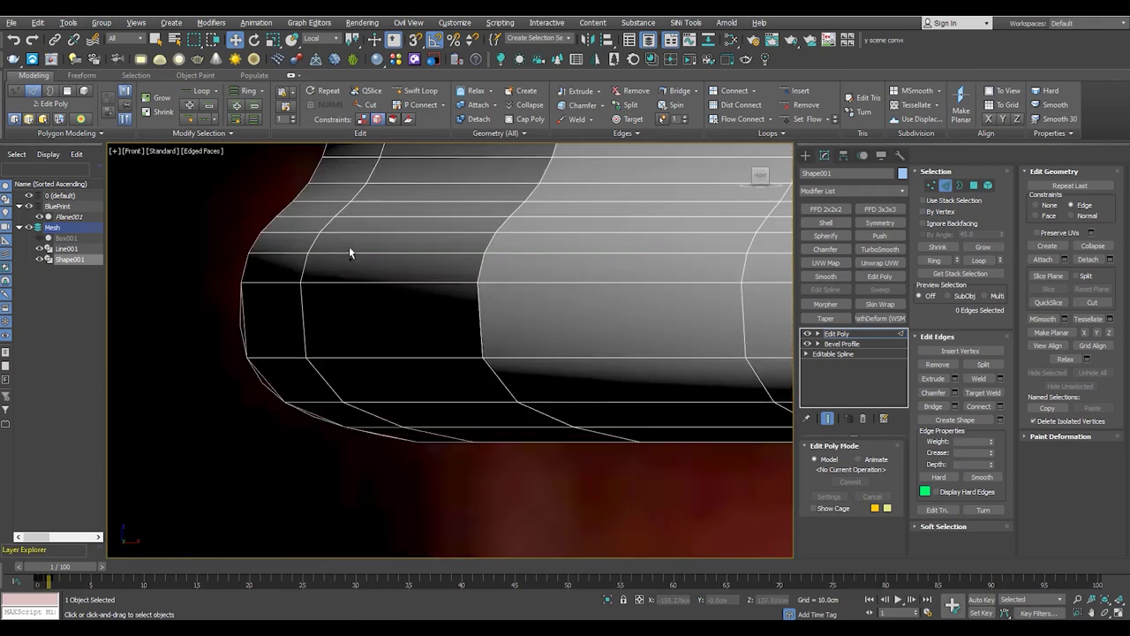
{"action": "scroll", "coordinate": [349, 245], "scroll_direction": "up", "scroll_amount": 2}
{"action": "double_click", "coordinate": [296, 314]}
{"action": "double_click", "coordinate": [330, 283], "text": "ctrl"}
{"action": "middle_click_drag", "start_coordinate": [389, 226], "coordinate": [305, 394]}
{"action": "left_click", "coordinate": [308, 346], "text": "ctrl"}
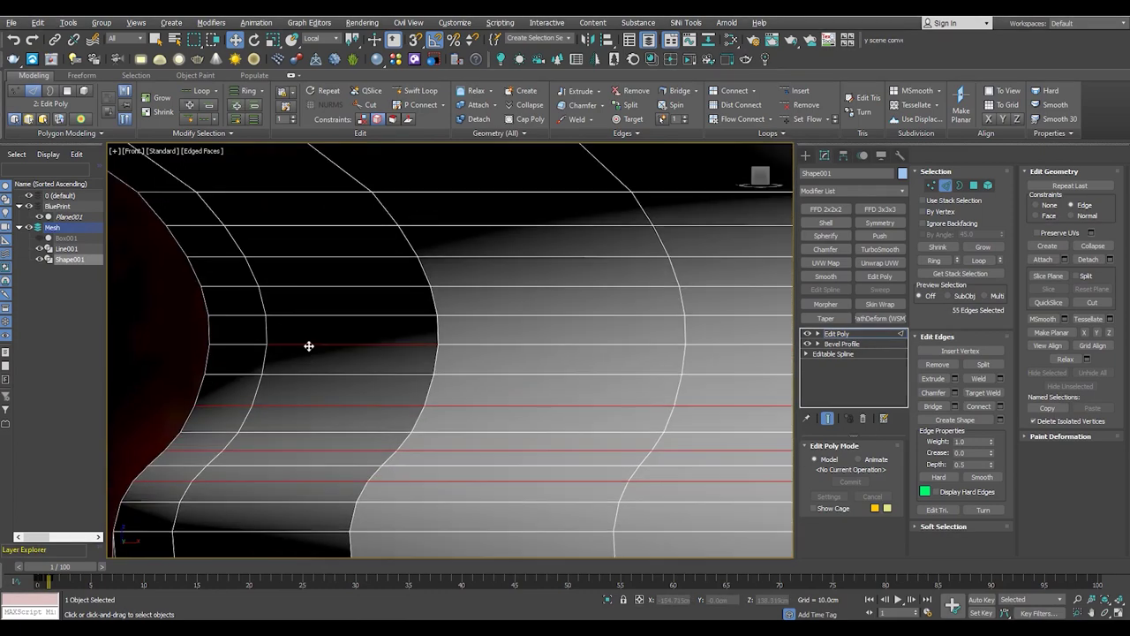
{"action": "scroll", "coordinate": [298, 283], "scroll_direction": "down", "scroll_amount": 5}
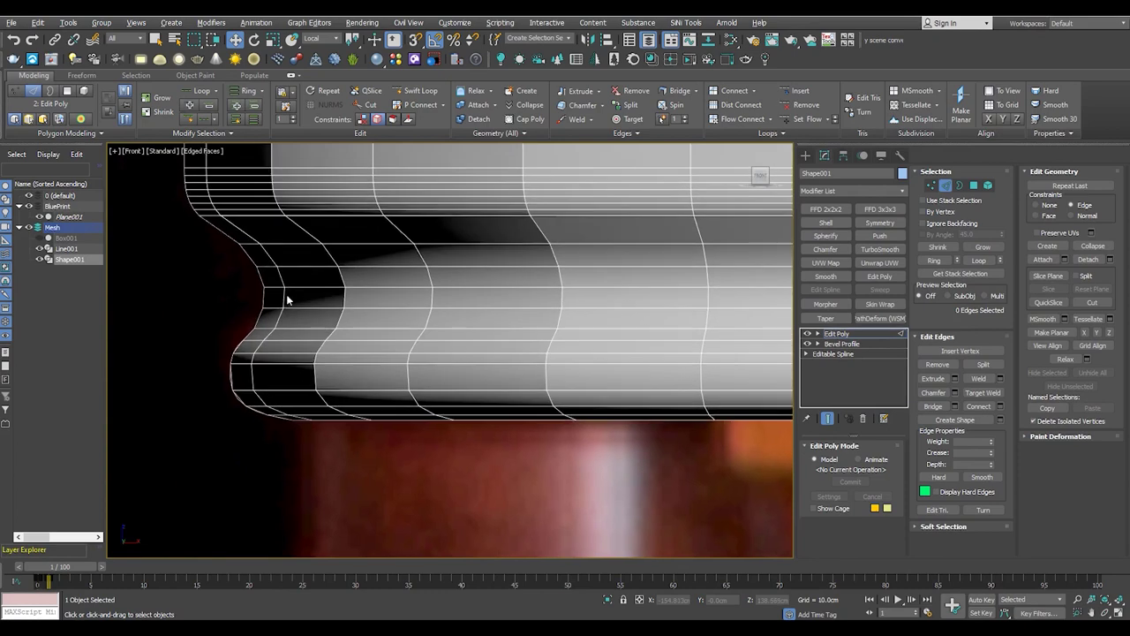
{"action": "scroll", "coordinate": [234, 405], "scroll_direction": "up", "scroll_amount": 5}
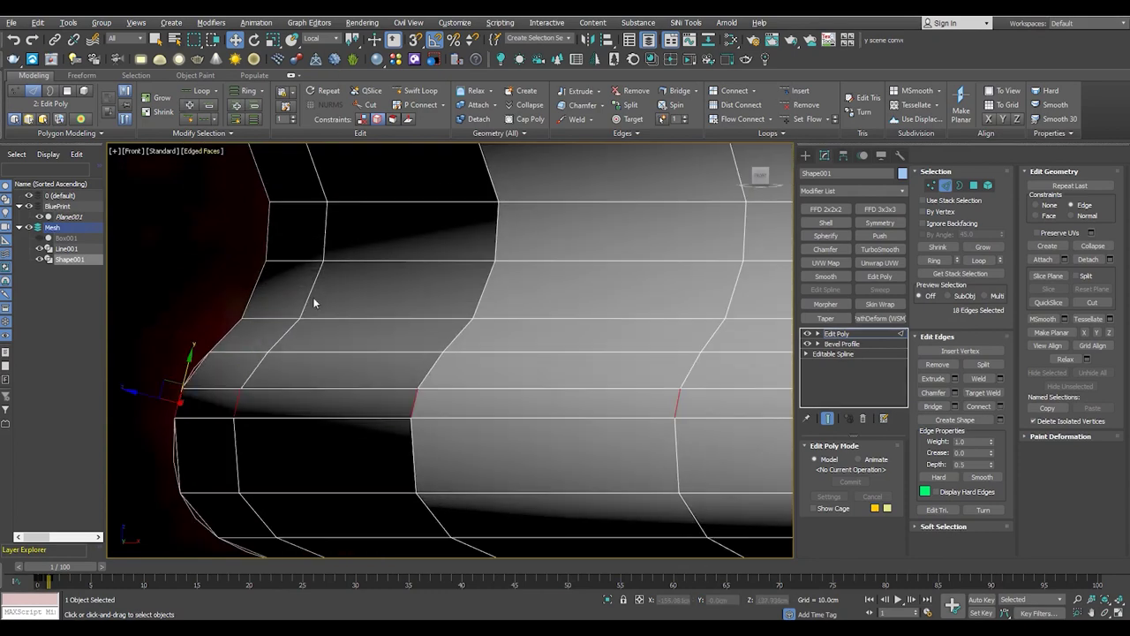
{"action": "middle_click_drag", "start_coordinate": [245, 442], "coordinate": [245, 381], "text": "alt"}
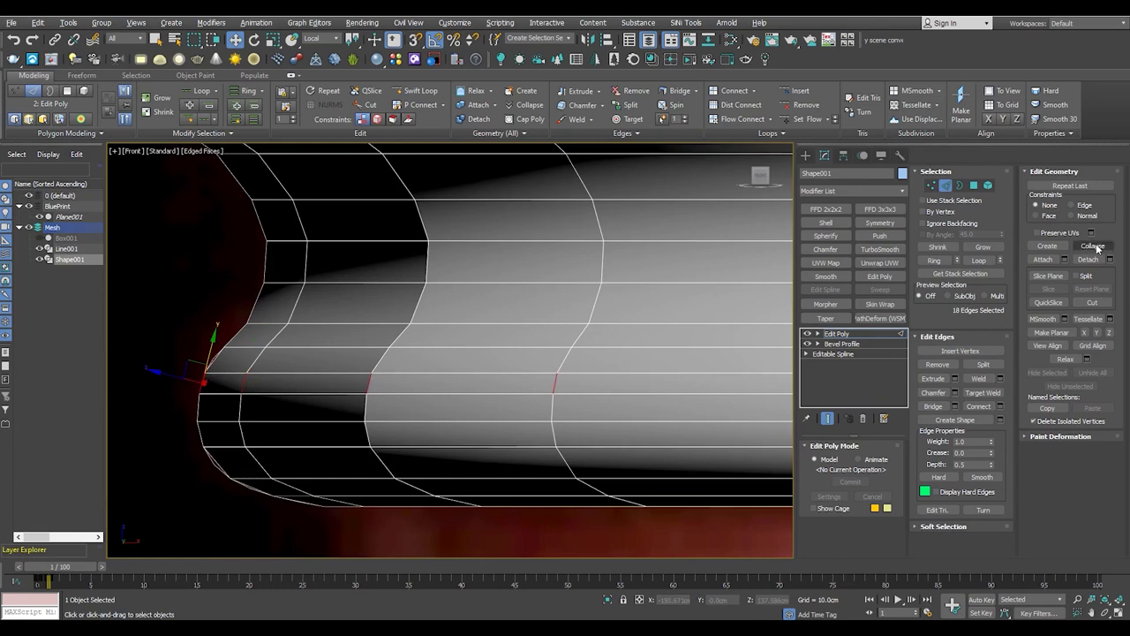
{"action": "scroll", "coordinate": [385, 360], "scroll_direction": "up", "scroll_amount": 2}
{"action": "scroll", "coordinate": [347, 344], "scroll_direction": "up", "scroll_amount": 2}
{"action": "scroll", "coordinate": [228, 325], "scroll_direction": "up", "scroll_amount": 2}
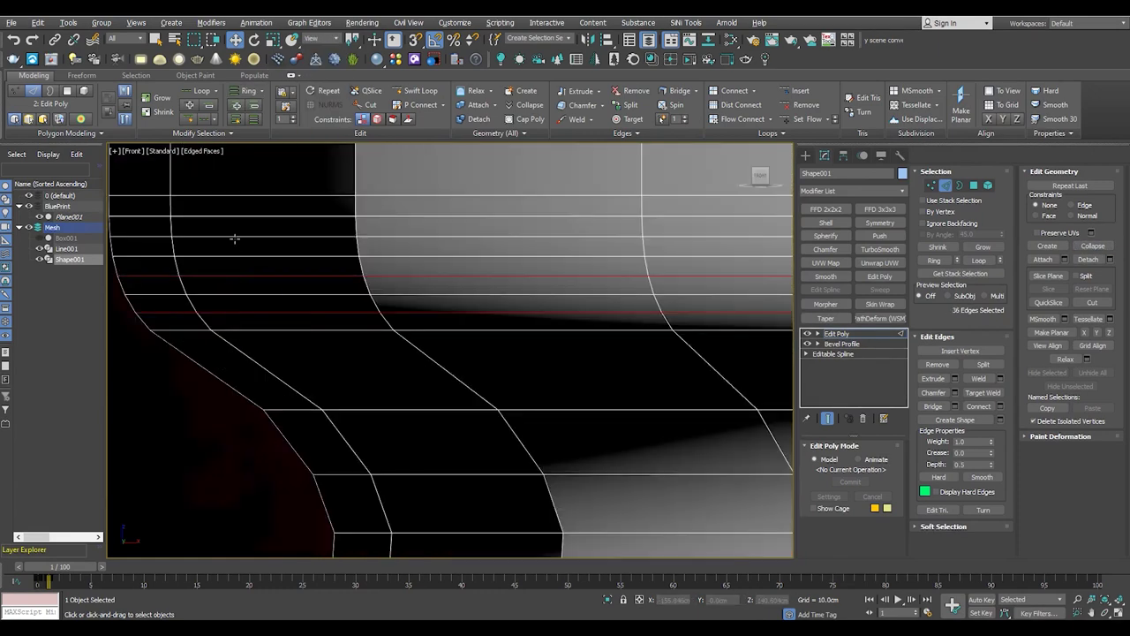
{"action": "scroll", "coordinate": [224, 196], "scroll_direction": "down", "scroll_amount": 3}
{"action": "scroll", "coordinate": [240, 235], "scroll_direction": "down", "scroll_amount": 3}
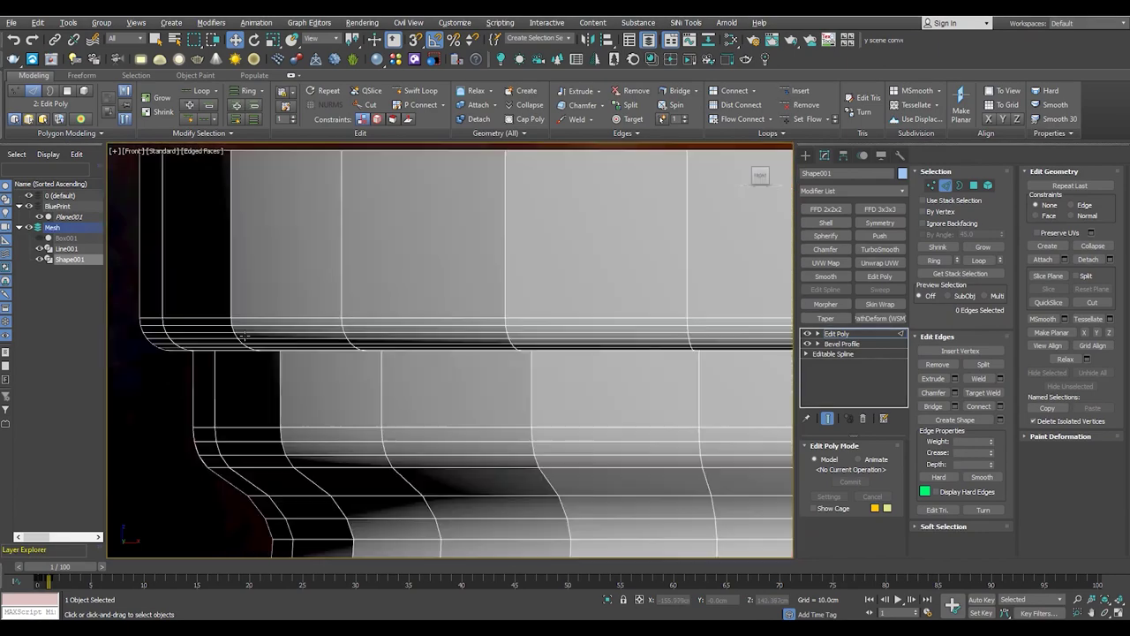
Connect the moulding's corner edge ring to add a new edge loop
{"action": "key", "text": "p"}
{"action": "scroll", "coordinate": [600, 378], "scroll_direction": "up", "scroll_amount": 5}
{"action": "scroll", "coordinate": [666, 216], "scroll_direction": "up", "scroll_amount": 5}
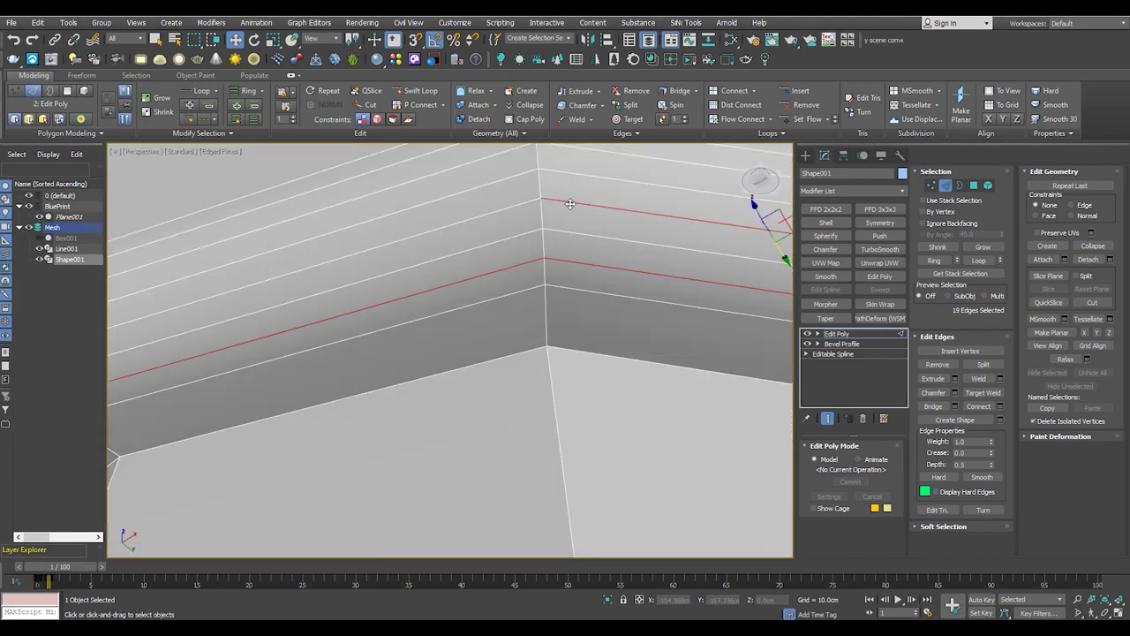
{"action": "scroll", "coordinate": [569, 204], "scroll_direction": "down", "scroll_amount": 5}
{"action": "scroll", "coordinate": [532, 209], "scroll_direction": "up", "scroll_amount": 4}
{"action": "key", "text": "alt+w"}
{"action": "key", "text": "alt+w"}
{"action": "left_click", "coordinate": [548, 253]}
{"action": "scroll", "coordinate": [548, 253], "scroll_direction": "down", "scroll_amount": 5}
{"action": "scroll", "coordinate": [290, 340], "scroll_direction": "up", "scroll_amount": 4}
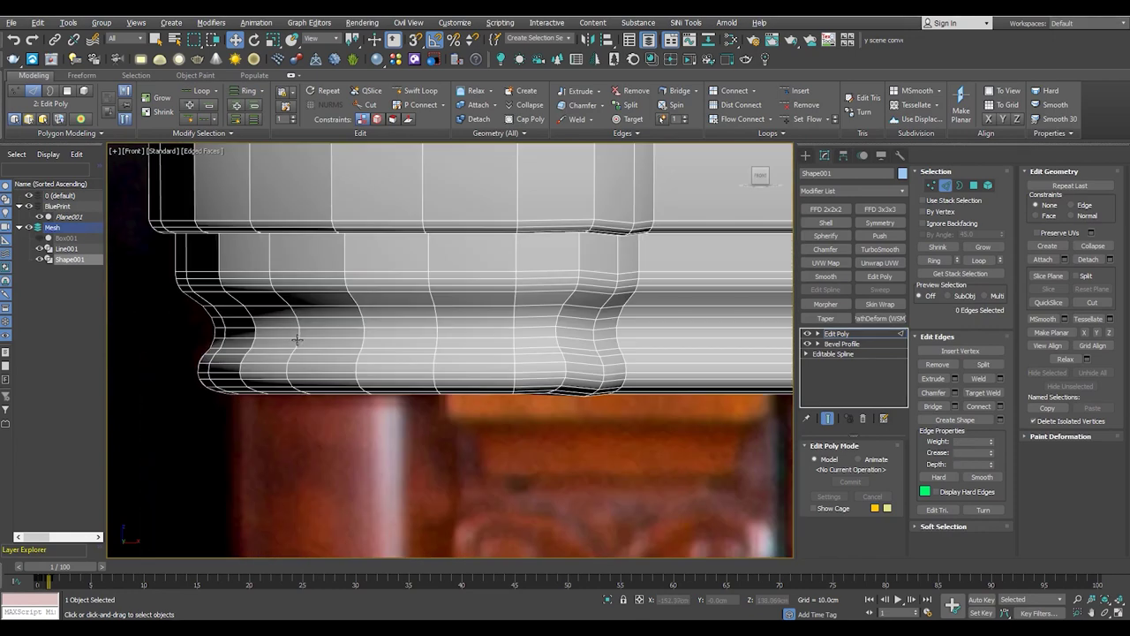
{"action": "scroll", "coordinate": [610, 357], "scroll_direction": "up", "scroll_amount": 3}
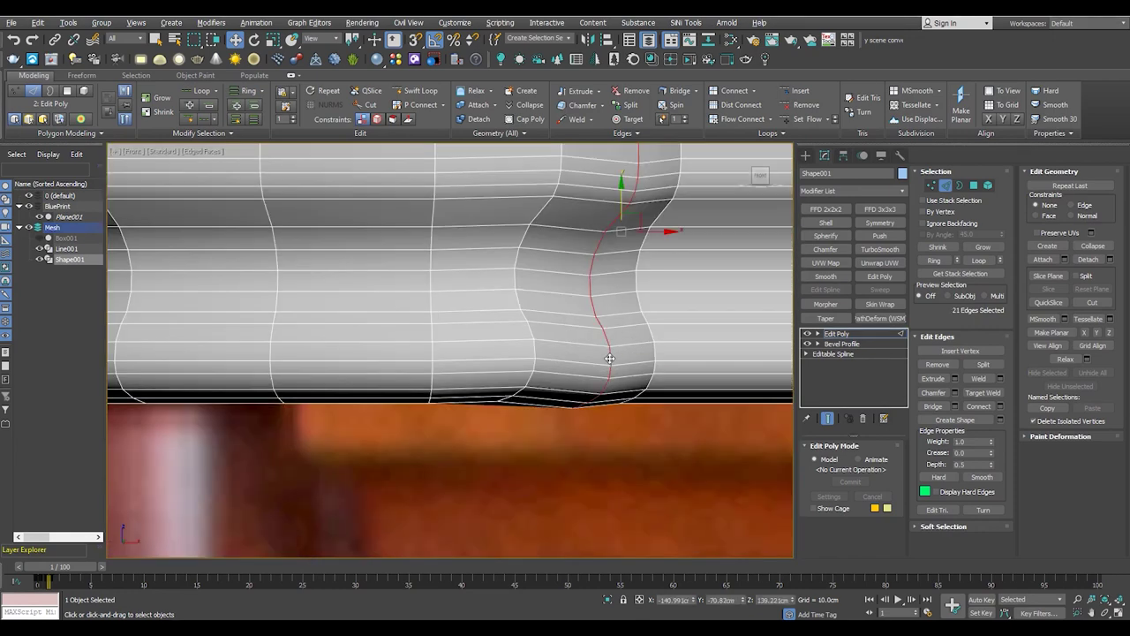
{"action": "key", "text": "p"}
{"action": "middle_click_drag", "start_coordinate": [573, 356], "coordinate": [554, 445], "text": "alt"}
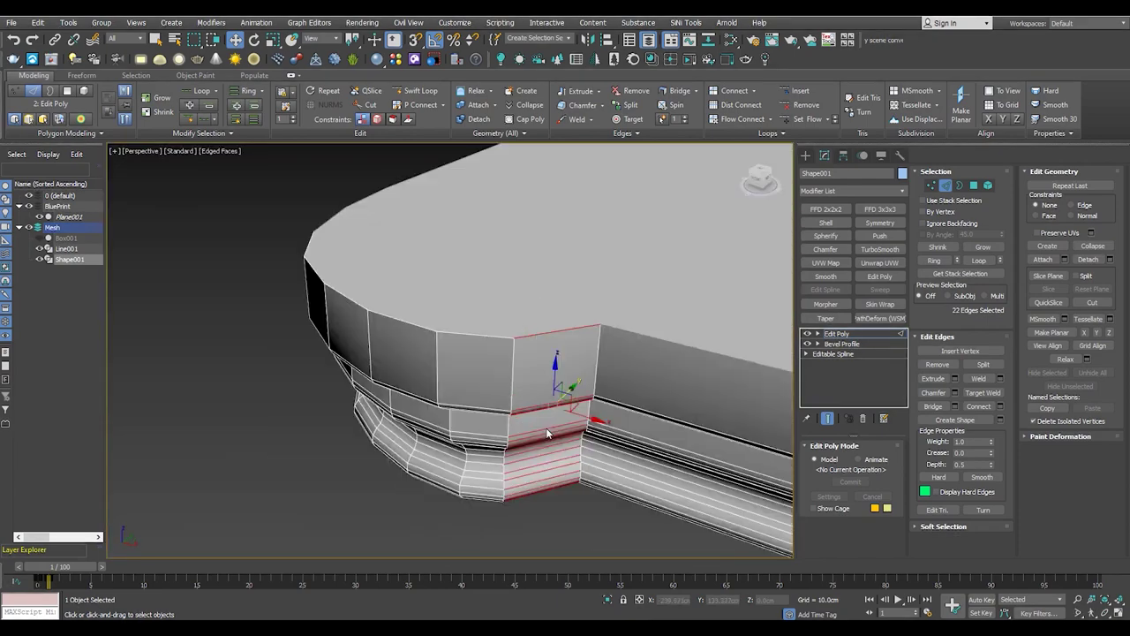
{"action": "key", "text": "ctrl+shift+e"}
{"action": "middle_click_drag", "start_coordinate": [554, 446], "coordinate": [403, 263], "text": "alt"}
Position the new corner loop in Top view using View transform coordinates
{"action": "key", "text": "f"}
{"action": "key", "text": "l"}
{"action": "key", "text": "t"}
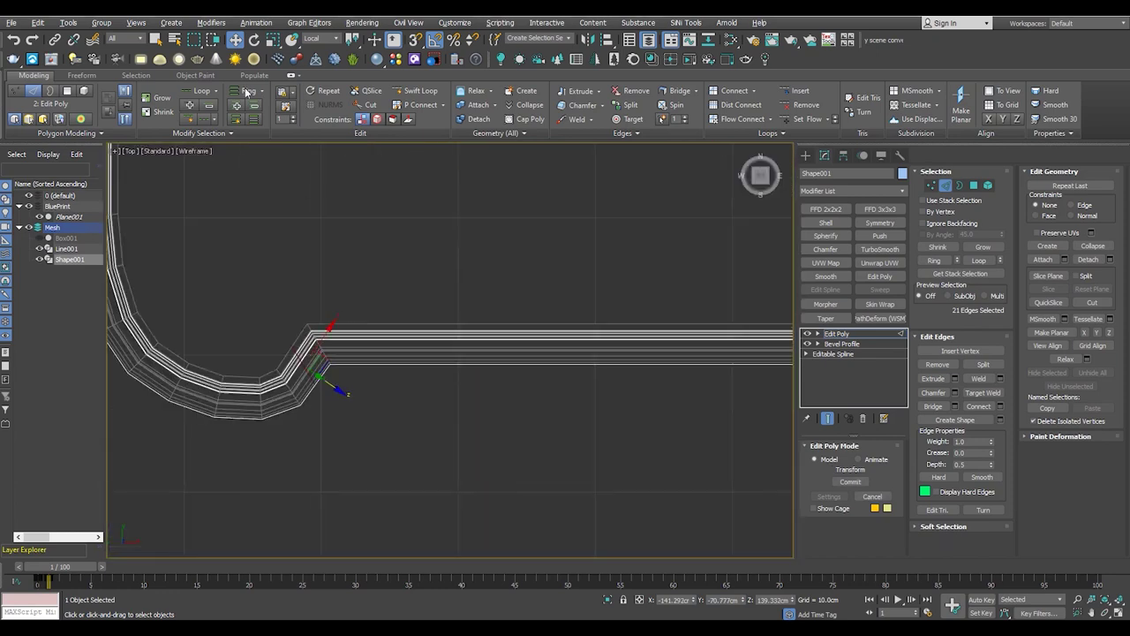
{"action": "left_click", "coordinate": [323, 50]}
{"action": "scroll", "coordinate": [326, 395], "scroll_direction": "up", "scroll_amount": 4}
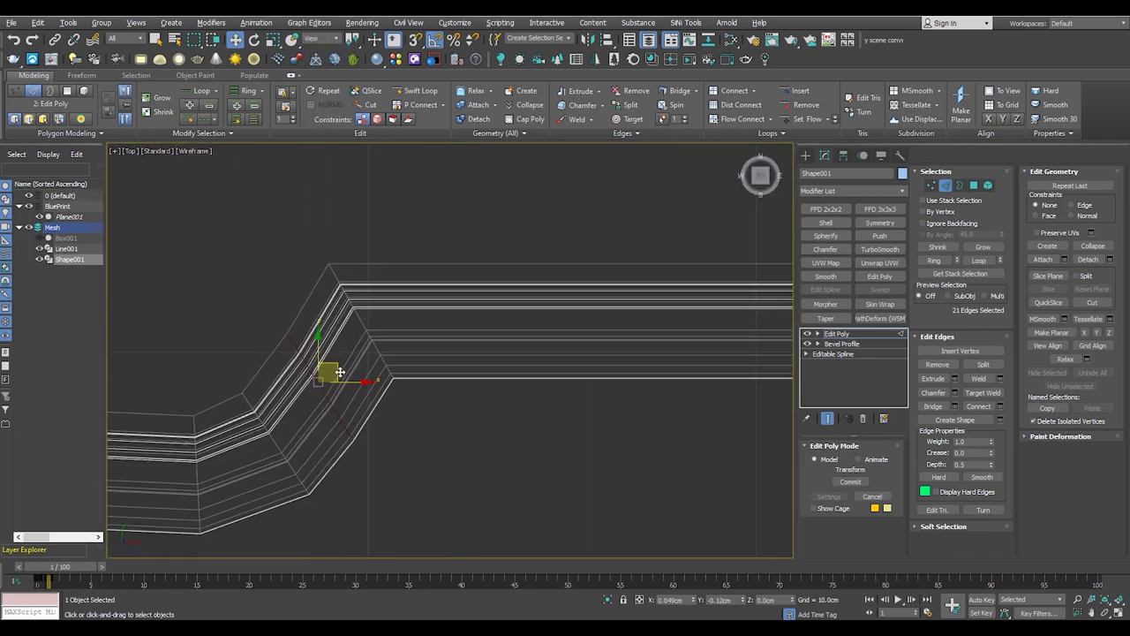
{"action": "scroll", "coordinate": [342, 375], "scroll_direction": "down", "scroll_amount": 5}
{"action": "key", "text": "alt+w"}
{"action": "key", "text": "alt+w"}
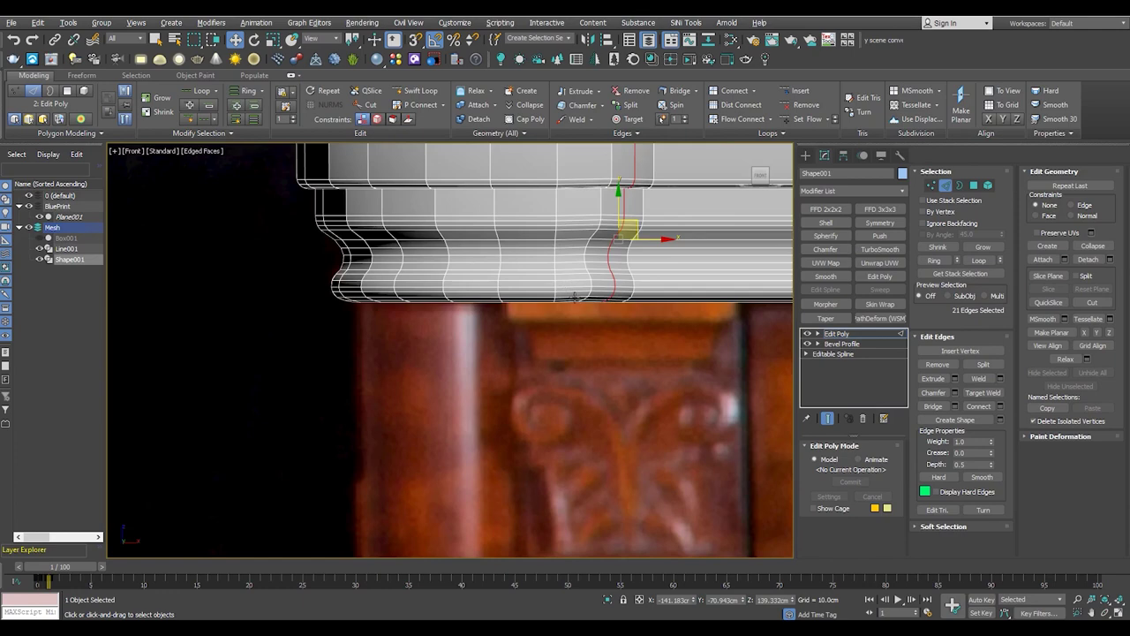
{"action": "scroll", "coordinate": [588, 314], "scroll_direction": "up", "scroll_amount": 4}
Flatten the moulding's large cut end face with Make Planar X
{"action": "key", "text": "p"}
{"action": "mouse_move", "coordinate": [467, 365]}
{"action": "middle_mouse_down", "text": "alt"}
{"action": "mouse_move", "coordinate": [454, 272]}
{"action": "mouse_move", "coordinate": [397, 317]}
{"action": "middle_mouse_up", "text": "alt"}
{"action": "key", "text": "4"}
{"action": "left_click", "coordinate": [469, 223]}
{"action": "scroll", "coordinate": [391, 269], "scroll_direction": "down", "scroll_amount": 3}
{"action": "left_click", "coordinate": [1086, 333]}
{"action": "middle_click_drag", "start_coordinate": [618, 301], "coordinate": [415, 335], "text": "alt"}
{"action": "scroll", "coordinate": [415, 340], "scroll_direction": "down", "scroll_amount": 3}
Return to edge level in Front view and check the moulding's quad menu
{"action": "key", "text": "2"}
{"action": "scroll", "coordinate": [409, 343], "scroll_direction": "up", "scroll_amount": 3}
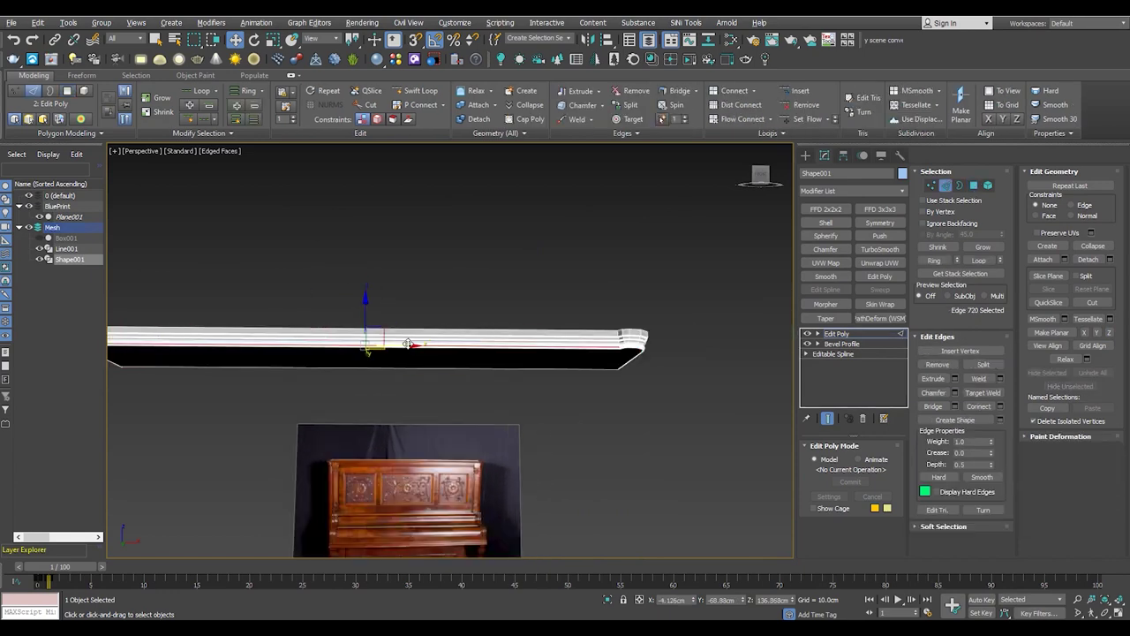
{"action": "key", "text": "f"}
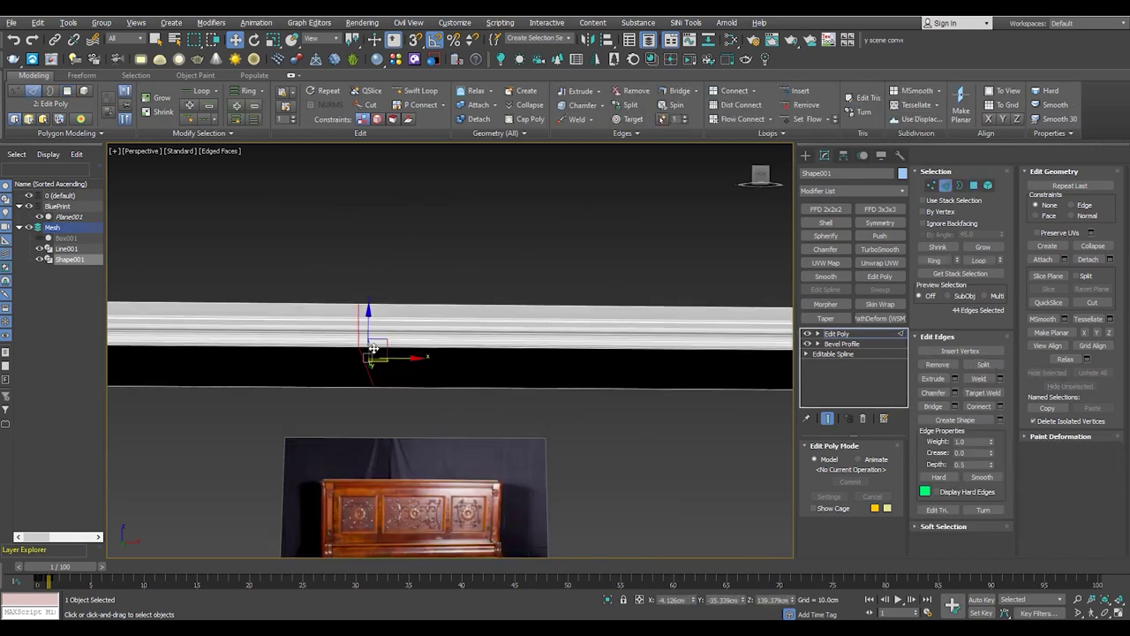
{"action": "scroll", "coordinate": [530, 237], "scroll_direction": "up", "scroll_amount": 5}
{"action": "scroll", "coordinate": [530, 265], "scroll_direction": "down", "scroll_amount": 3}
{"action": "right_click", "coordinate": [531, 343]}
{"action": "key", "text": "Escape"}
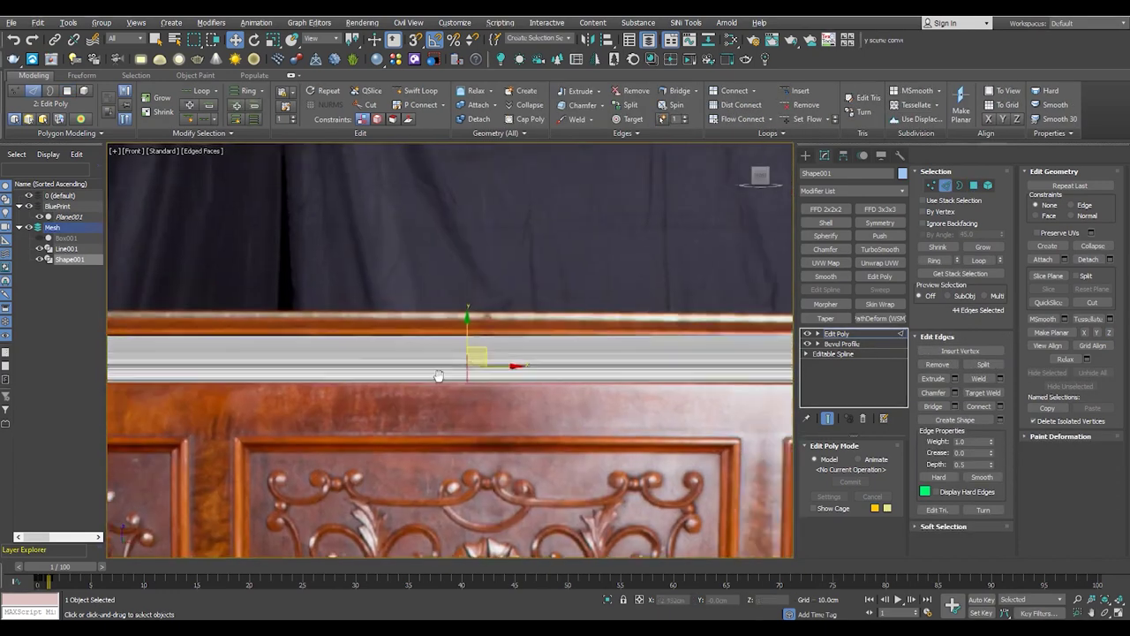
{"action": "scroll", "coordinate": [705, 412], "scroll_direction": "down", "scroll_amount": 4}
Add a Symmetry modifier with Flip checked to mirror the moulding half
{"action": "key", "text": "5"}
{"action": "key", "text": "p"}
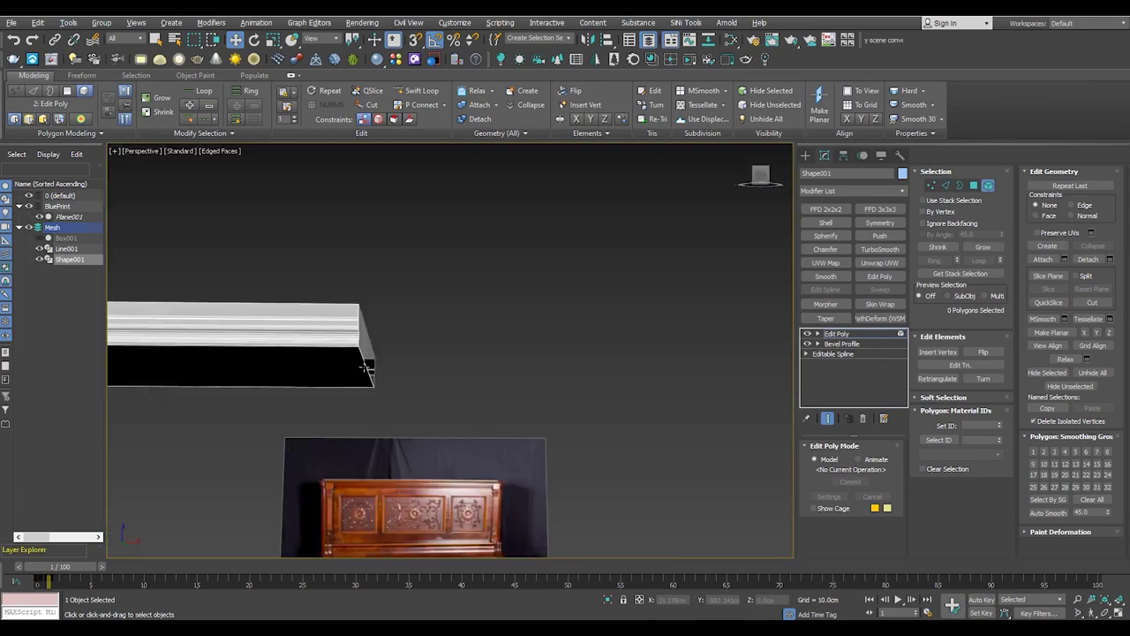
{"action": "middle_click_drag", "start_coordinate": [618, 370], "coordinate": [441, 335], "text": "alt"}
{"action": "left_click", "coordinate": [353, 335]}
{"action": "left_click", "coordinate": [879, 223]}
{"action": "left_click", "coordinate": [828, 481]}
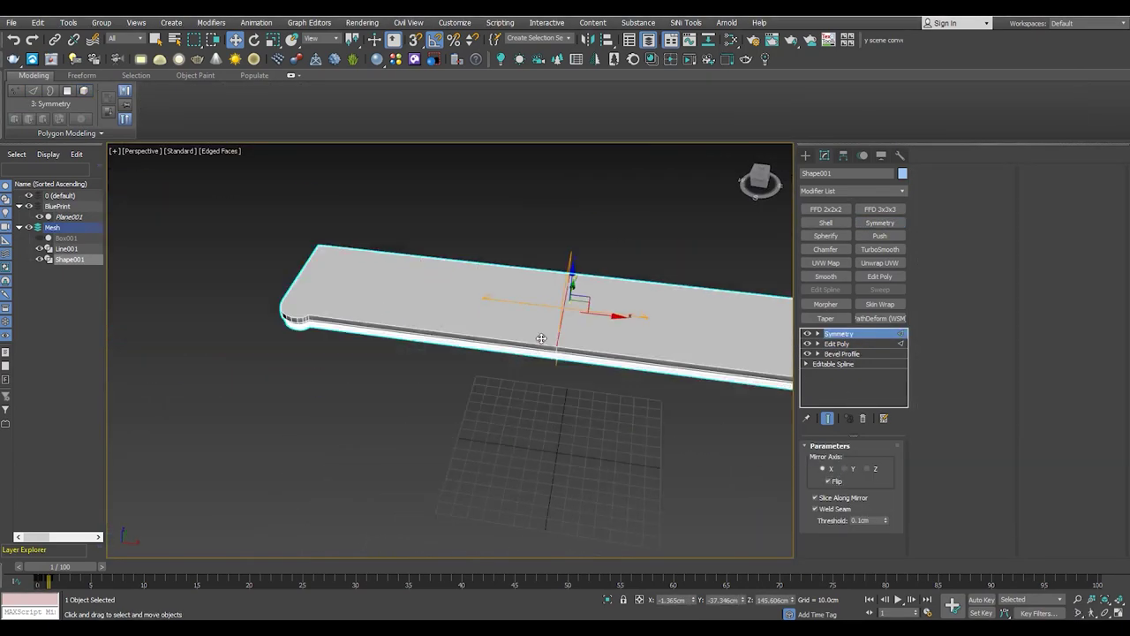
{"action": "scroll", "coordinate": [574, 362], "scroll_direction": "up", "scroll_amount": 3}
{"action": "key", "text": "ctrl+d"}
Inspect the mirrored full-length top shaded in Perspective, reselecting the moulding object
{"action": "mouse_move", "coordinate": [557, 293]}
{"action": "middle_mouse_down", "text": "alt"}
{"action": "mouse_move", "coordinate": [413, 285]}
{"action": "mouse_move", "coordinate": [380, 300]}
{"action": "middle_mouse_up", "text": "alt"}
{"action": "key", "text": "F4"}
{"action": "key", "text": "F4"}
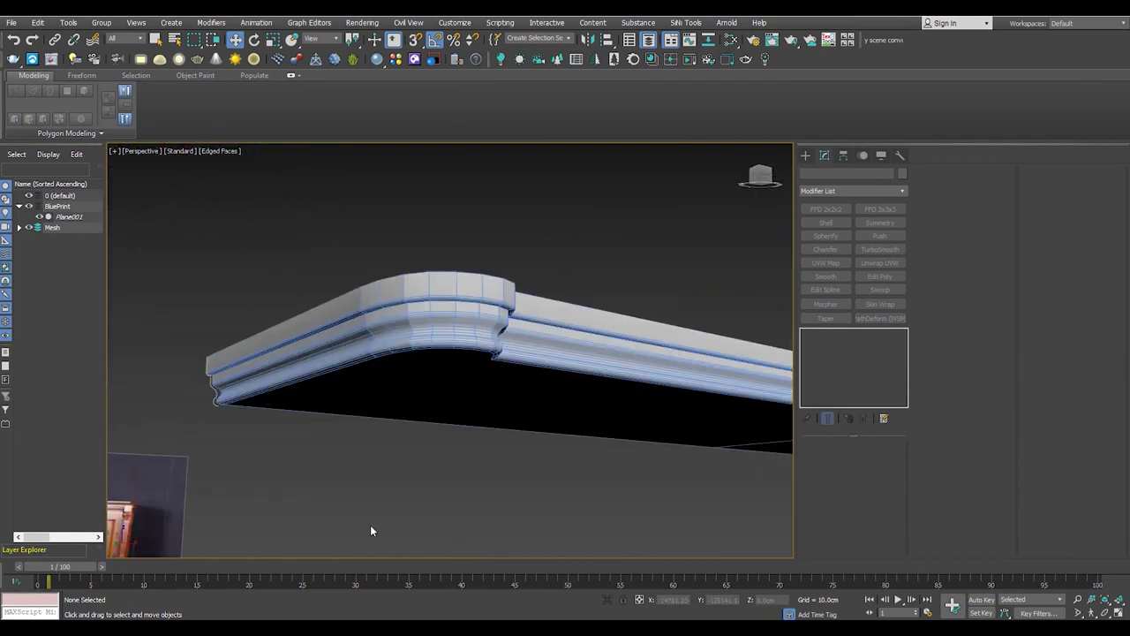
{"action": "left_click", "coordinate": [533, 377]}
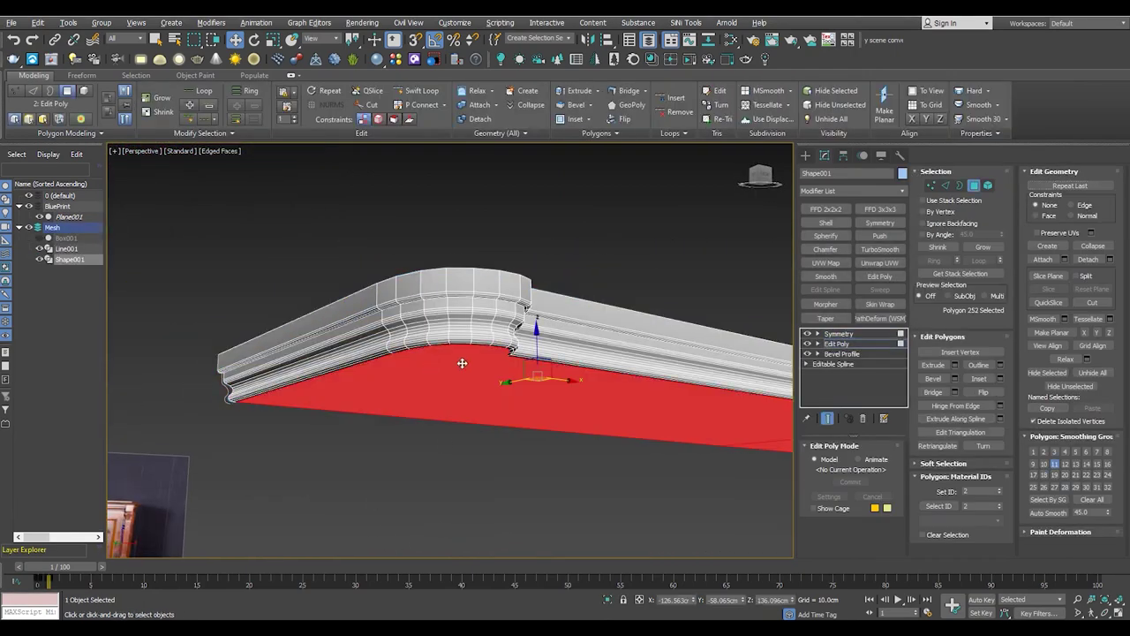
{"action": "key", "text": "alt+w"}
{"action": "key", "text": "alt+w"}
{"action": "key", "text": "alt+w"}
{"action": "key", "text": "alt+w"}
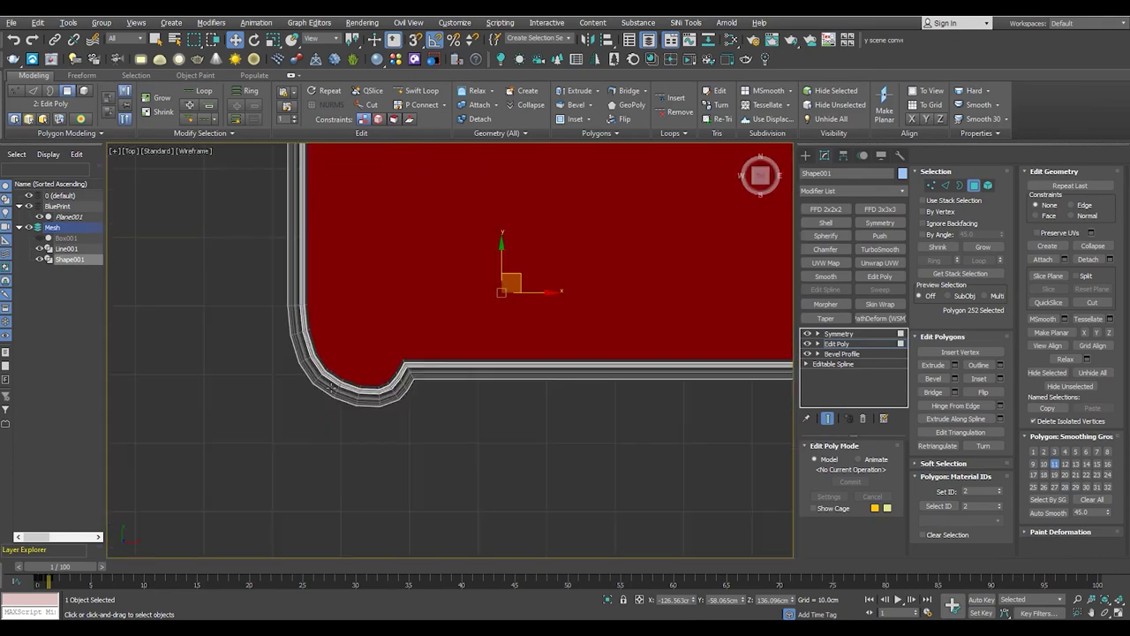
{"action": "key", "text": "p"}
{"action": "key", "text": "F3"}
{"action": "middle_click_drag", "start_coordinate": [495, 433], "coordinate": [507, 422], "text": "alt"}
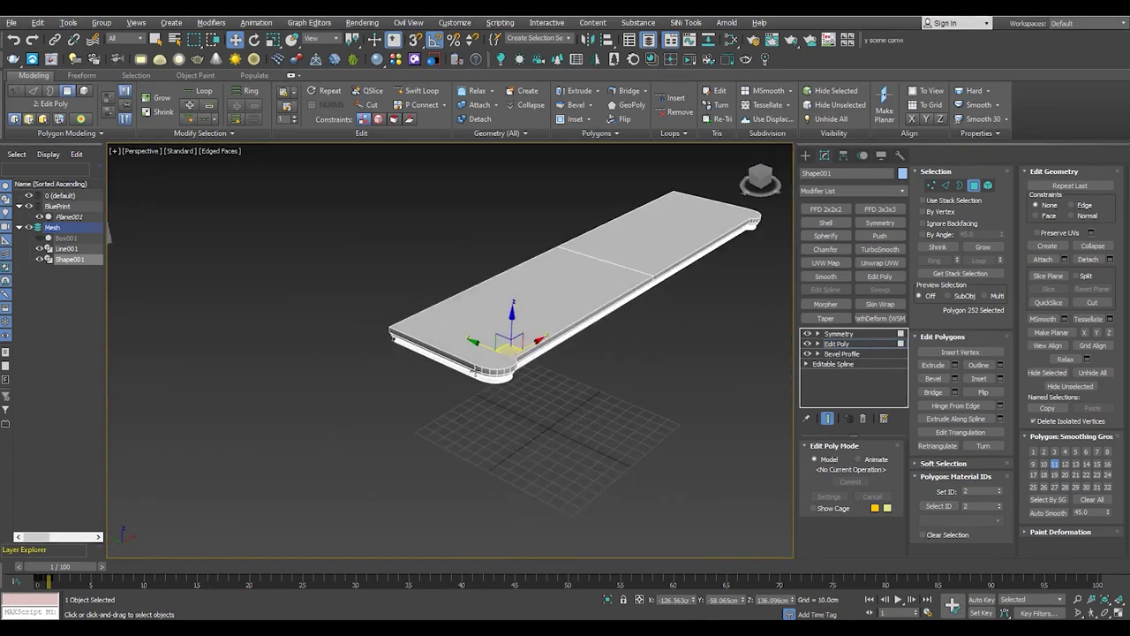
{"action": "scroll", "coordinate": [507, 422], "scroll_direction": "up", "scroll_amount": 5}
{"action": "scroll", "coordinate": [458, 375], "scroll_direction": "up", "scroll_amount": 2}
With Edged Faces on, select a vertical edge loop at the moulding corner
{"action": "mouse_move", "coordinate": [457, 376]}
{"action": "middle_mouse_down", "text": "alt"}
{"action": "mouse_move", "coordinate": [545, 411]}
{"action": "mouse_move", "coordinate": [425, 451]}
{"action": "middle_mouse_up", "text": "alt"}
{"action": "mouse_move", "coordinate": [584, 455]}
{"action": "middle_mouse_down", "text": "alt"}
{"action": "mouse_move", "coordinate": [349, 437]}
{"action": "mouse_move", "coordinate": [334, 358]}
{"action": "mouse_move", "coordinate": [395, 410]}
{"action": "middle_mouse_up", "text": "alt"}
{"action": "key", "text": "F4"}
{"action": "key", "text": "2"}
{"action": "double_click", "coordinate": [334, 358]}
In Top view, select the corner bend vertices and move them down to reshape the curve
{"action": "key", "text": "F3"}
{"action": "key", "text": "1"}
{"action": "left_click_drag", "start_coordinate": [473, 447], "coordinate": [336, 302]}
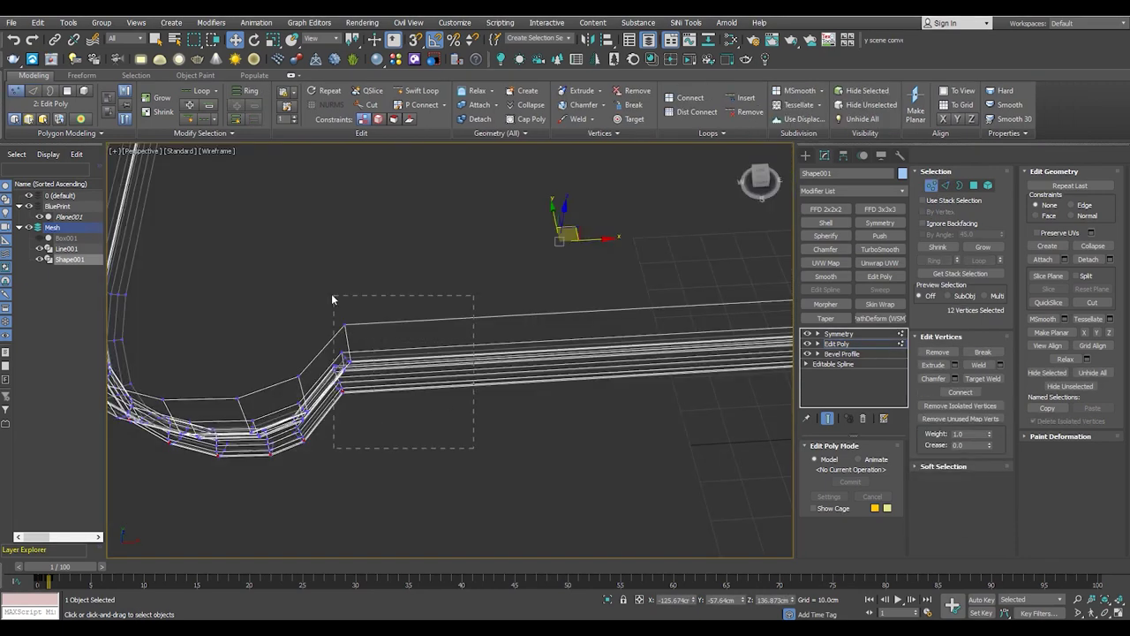
{"action": "key", "text": "t"}
{"action": "scroll", "coordinate": [321, 360], "scroll_direction": "down", "scroll_amount": 5}
{"action": "middle_click_drag", "start_coordinate": [391, 379], "coordinate": [538, 353]}
{"action": "scroll", "coordinate": [537, 353], "scroll_direction": "up", "scroll_amount": 4}
{"action": "scroll", "coordinate": [305, 347], "scroll_direction": "up", "scroll_amount": 2}
{"action": "left_click_drag", "start_coordinate": [371, 323], "coordinate": [388, 356]}
Select the molding's large bottom face from below in shaded Perspective view
{"action": "key", "text": "alt+w"}
{"action": "key", "text": "alt+w"}
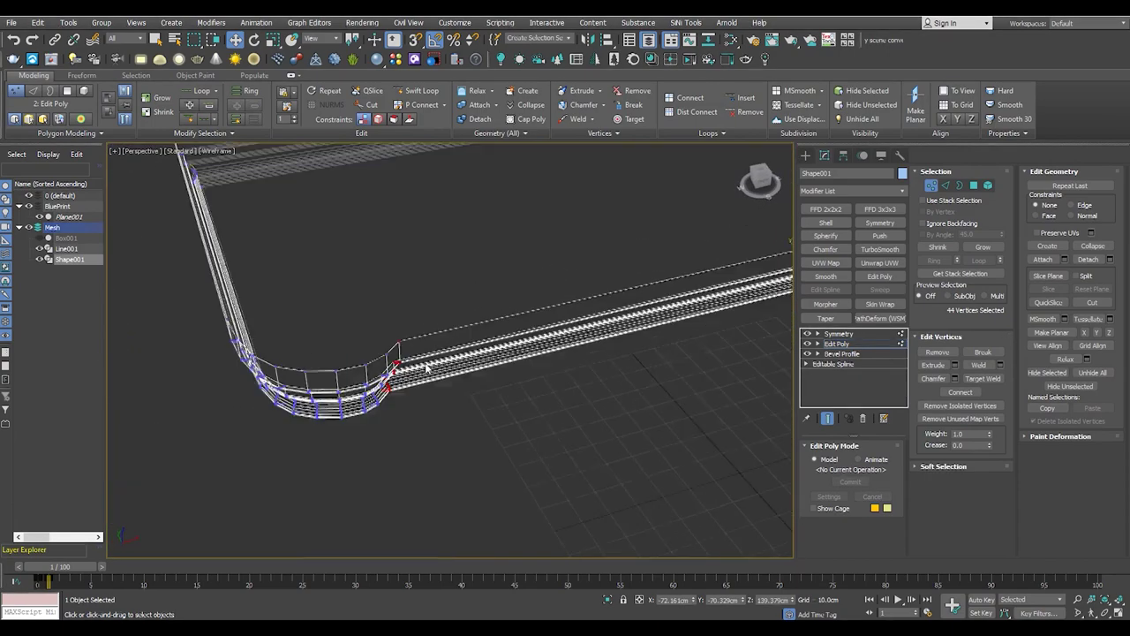
{"action": "key", "text": "F3"}
{"action": "scroll", "coordinate": [427, 367], "scroll_direction": "up", "scroll_amount": 5}
{"action": "mouse_move", "coordinate": [389, 353]}
{"action": "middle_mouse_down", "text": "alt"}
{"action": "mouse_move", "coordinate": [378, 374]}
{"action": "mouse_move", "coordinate": [395, 341]}
{"action": "mouse_move", "coordinate": [363, 315]}
{"action": "mouse_move", "coordinate": [384, 335]}
{"action": "mouse_move", "coordinate": [551, 281]}
{"action": "mouse_move", "coordinate": [527, 244]}
{"action": "mouse_move", "coordinate": [414, 369]}
{"action": "middle_mouse_up", "text": "alt"}
{"action": "key", "text": "4"}
{"action": "left_click", "coordinate": [363, 314]}
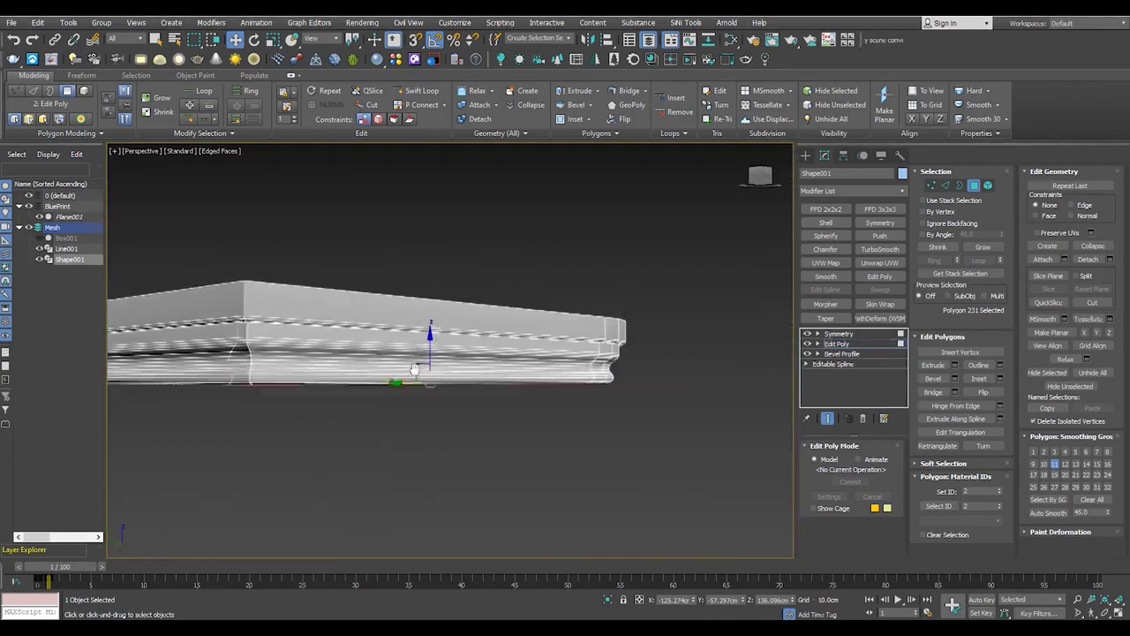
Check the corner vertices against the frame outline in wireframe Top view
{"action": "key", "text": "alt+w"}
{"action": "middle_click", "coordinate": [276, 296]}
{"action": "key", "text": "alt+w"}
{"action": "scroll", "coordinate": [287, 378], "scroll_direction": "up", "scroll_amount": 5}
{"action": "key", "text": "1"}
{"action": "key", "text": "F3"}
{"action": "scroll", "coordinate": [287, 378], "scroll_direction": "down", "scroll_amount": 5}
{"action": "scroll", "coordinate": [295, 385], "scroll_direction": "up", "scroll_amount": 2}
{"action": "scroll", "coordinate": [615, 348], "scroll_direction": "up", "scroll_amount": 2}
{"action": "scroll", "coordinate": [349, 360], "scroll_direction": "down", "scroll_amount": 2}
{"action": "scroll", "coordinate": [347, 360], "scroll_direction": "down", "scroll_amount": 2}
{"action": "scroll", "coordinate": [361, 323], "scroll_direction": "up", "scroll_amount": 3}
{"action": "scroll", "coordinate": [361, 323], "scroll_direction": "down", "scroll_amount": 3}
{"action": "scroll", "coordinate": [515, 381], "scroll_direction": "down", "scroll_amount": 1}
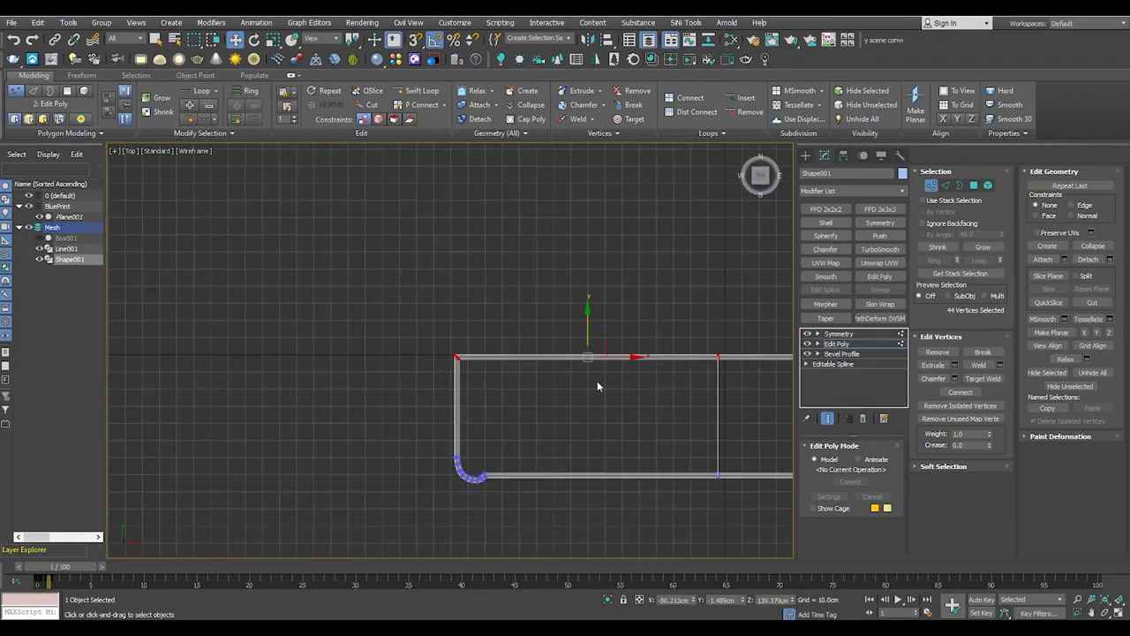
{"action": "scroll", "coordinate": [451, 336], "scroll_direction": "up", "scroll_amount": 3}
{"action": "scroll", "coordinate": [514, 362], "scroll_direction": "up", "scroll_amount": 1}
Orbit the Perspective view to check the chamfered corner's curved profile from several angles
{"action": "key", "text": "p"}
{"action": "mouse_move", "coordinate": [506, 360]}
{"action": "middle_mouse_down", "text": "alt"}
{"action": "mouse_move", "coordinate": [380, 353]}
{"action": "mouse_move", "coordinate": [334, 281]}
{"action": "middle_mouse_up", "text": "alt"}
{"action": "scroll", "coordinate": [370, 348], "scroll_direction": "up", "scroll_amount": 2}
{"action": "mouse_move", "coordinate": [370, 348]}
{"action": "middle_mouse_down", "text": "alt"}
{"action": "mouse_move", "coordinate": [476, 264]}
{"action": "mouse_move", "coordinate": [423, 319]}
{"action": "middle_mouse_up", "text": "alt"}
{"action": "middle_click_drag", "start_coordinate": [408, 202], "coordinate": [431, 295], "text": "alt"}
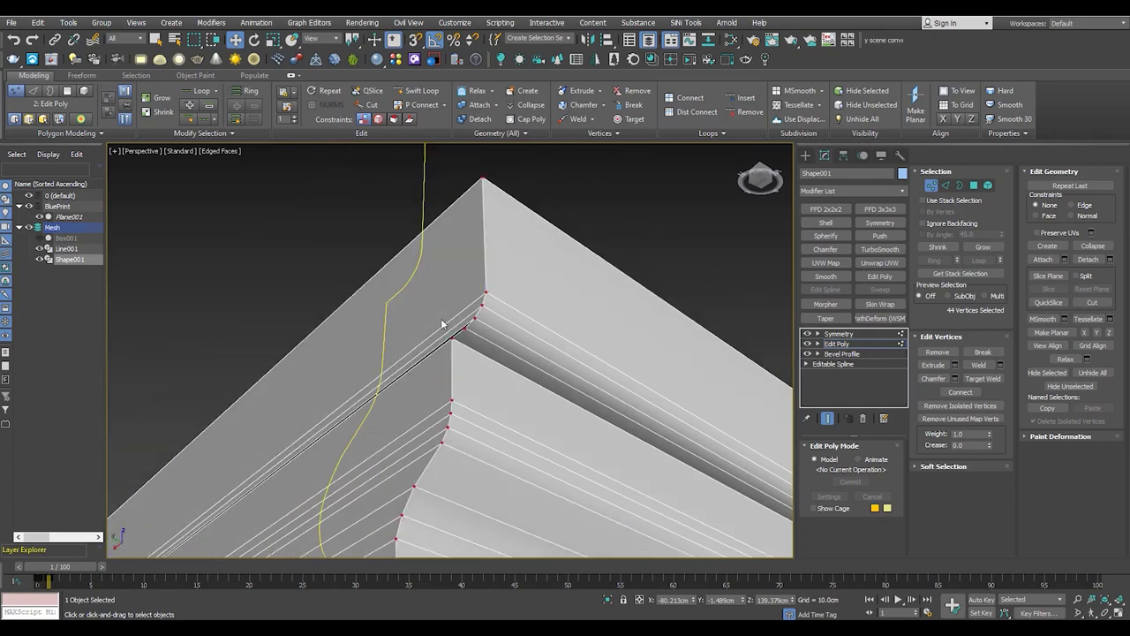
{"action": "mouse_move", "coordinate": [444, 351]}
{"action": "middle_mouse_down", "text": "alt"}
{"action": "mouse_move", "coordinate": [500, 384]}
{"action": "mouse_move", "coordinate": [530, 336]}
{"action": "middle_mouse_up", "text": "alt"}
Select the groove polygon and the gray strip below it on the molding
{"action": "key", "text": "4"}
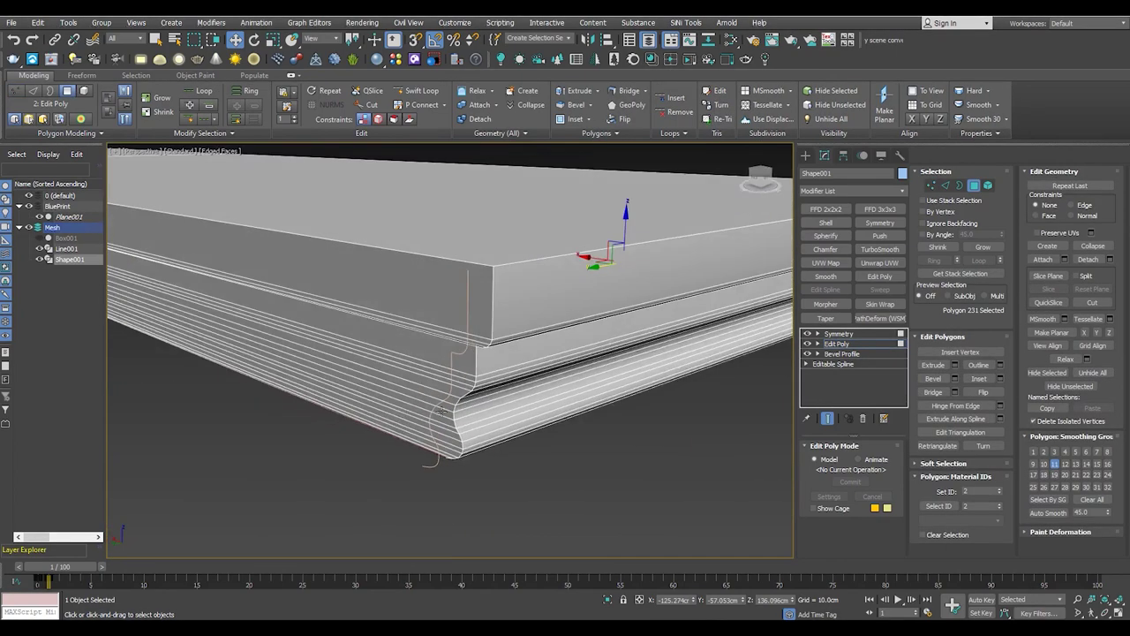
{"action": "key", "text": "ctrl+a"}
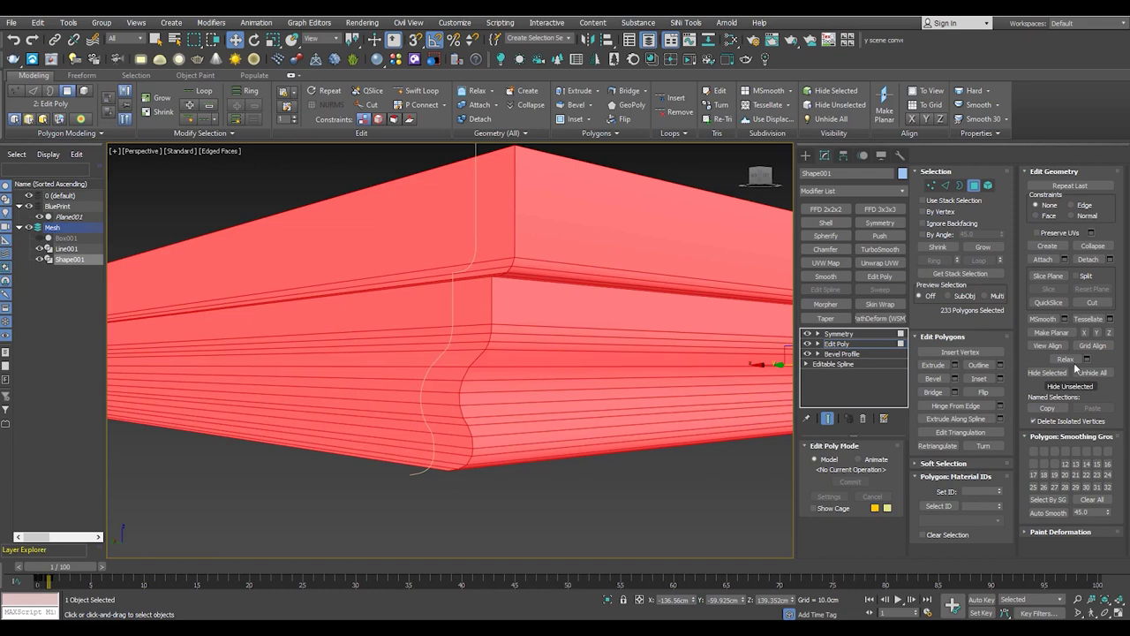
{"action": "key", "text": "ctrl+d"}
{"action": "scroll", "coordinate": [494, 361], "scroll_direction": "up", "scroll_amount": 5}
{"action": "left_click", "coordinate": [493, 361]}
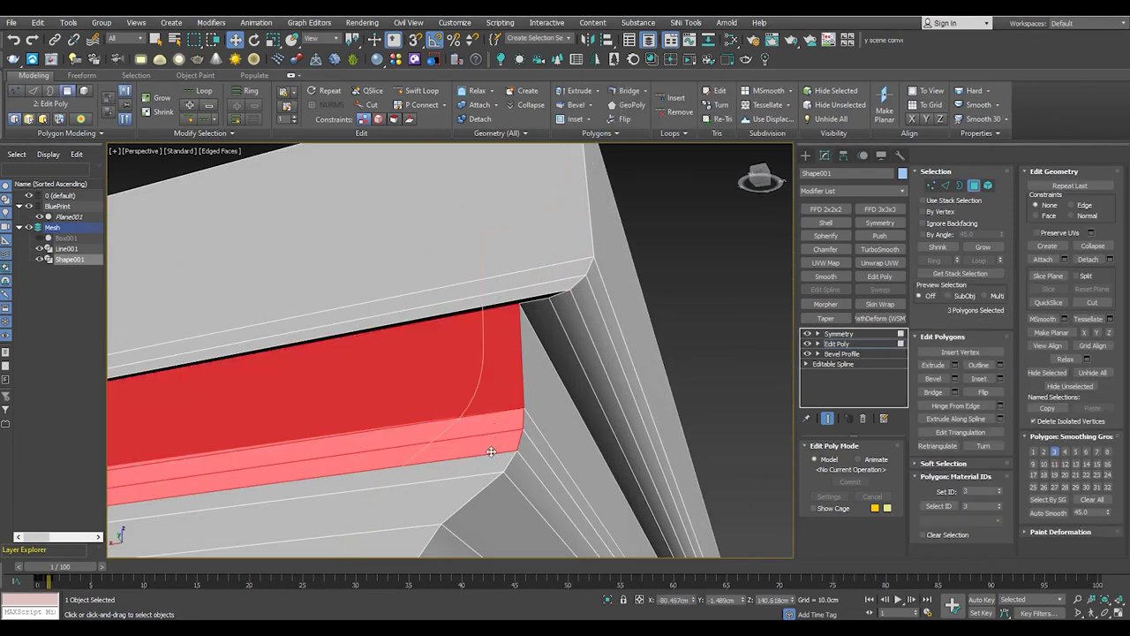
{"action": "middle_click_drag", "start_coordinate": [445, 506], "coordinate": [477, 397], "text": "alt"}
{"action": "key", "text": "z"}
{"action": "scroll", "coordinate": [513, 291], "scroll_direction": "up", "scroll_amount": 5}
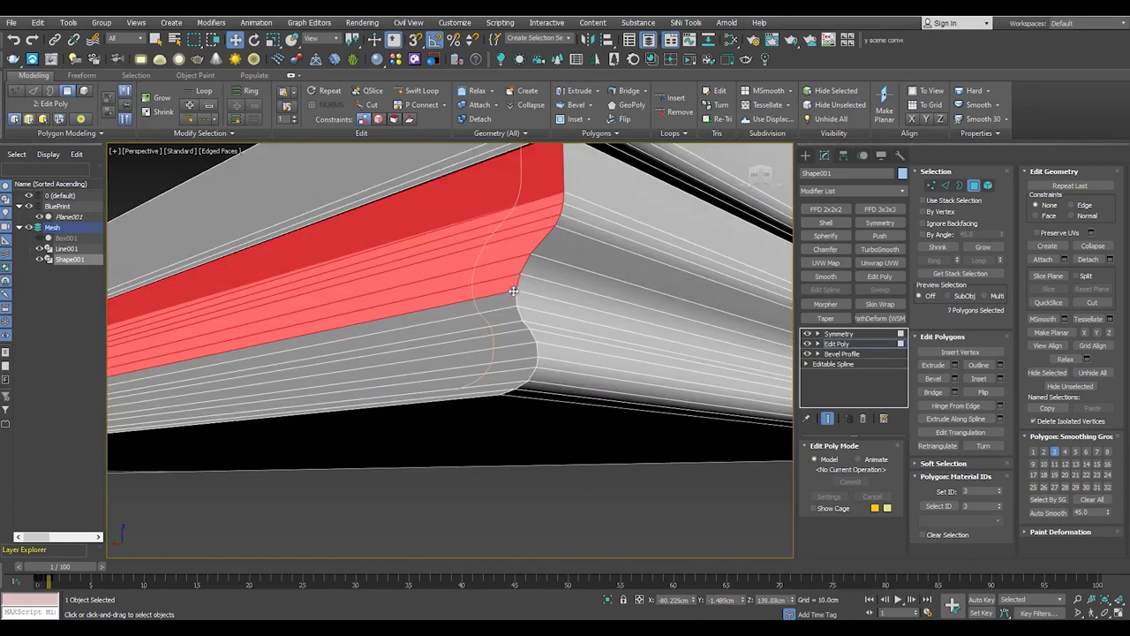
{"action": "left_click", "coordinate": [513, 382], "text": "ctrl"}
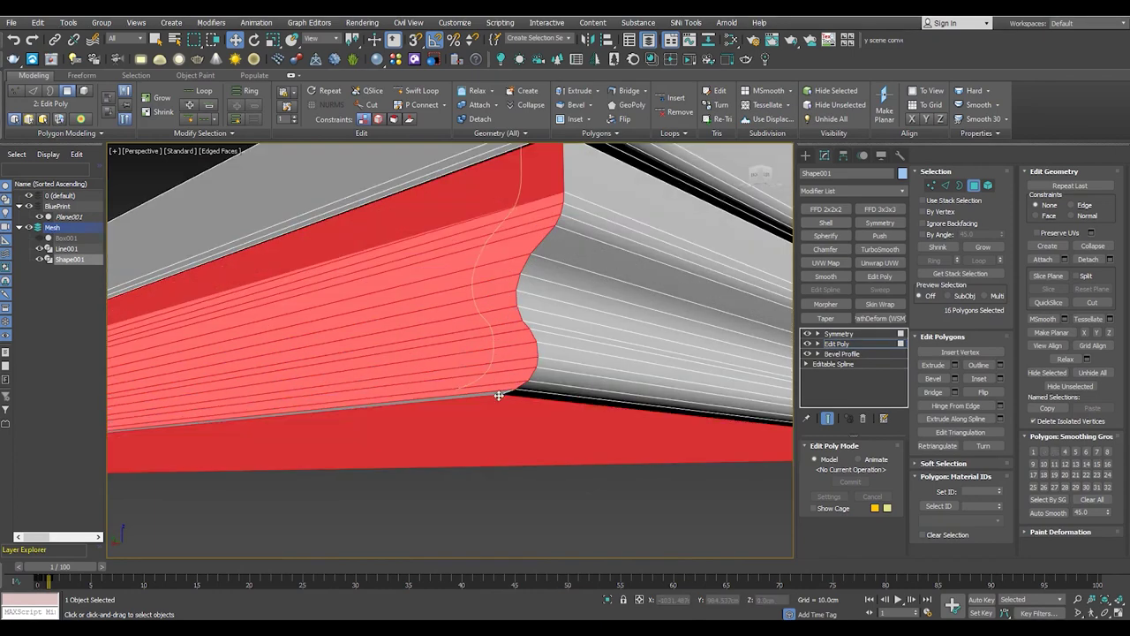
{"action": "middle_click_drag", "start_coordinate": [497, 391], "coordinate": [521, 237], "text": "alt"}
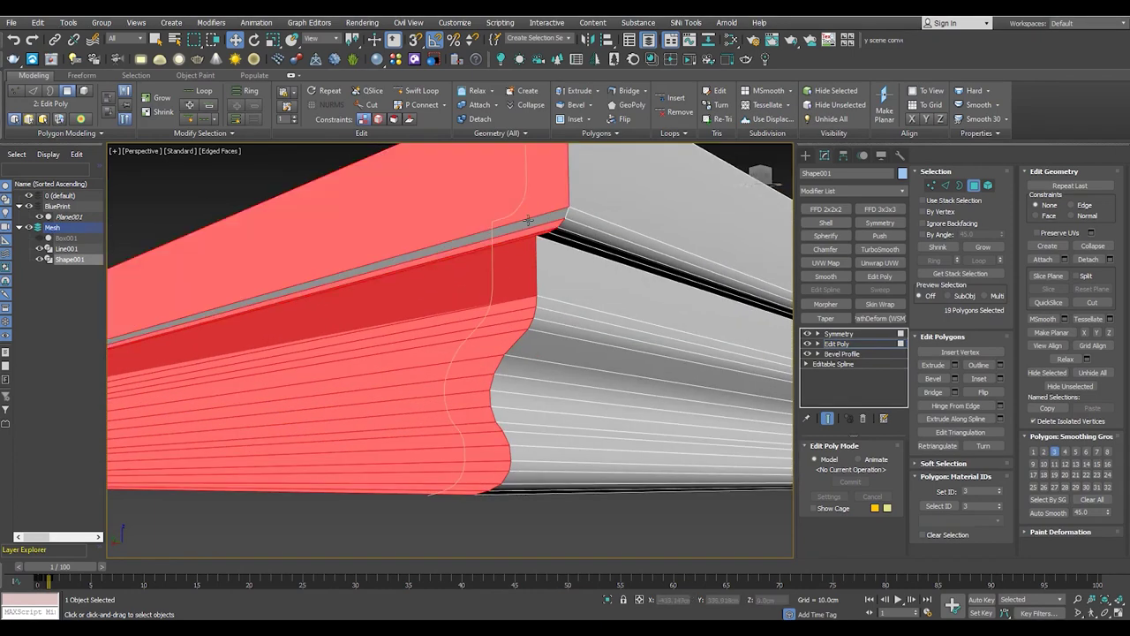
{"action": "scroll", "coordinate": [528, 220], "scroll_direction": "up", "scroll_amount": 3}
Delete the stray gap face at the molding's inner corner
{"action": "key", "text": "1"}
{"action": "middle_click_drag", "start_coordinate": [537, 227], "coordinate": [517, 288], "text": "alt"}
{"action": "scroll", "coordinate": [549, 262], "scroll_direction": "down", "scroll_amount": 4}
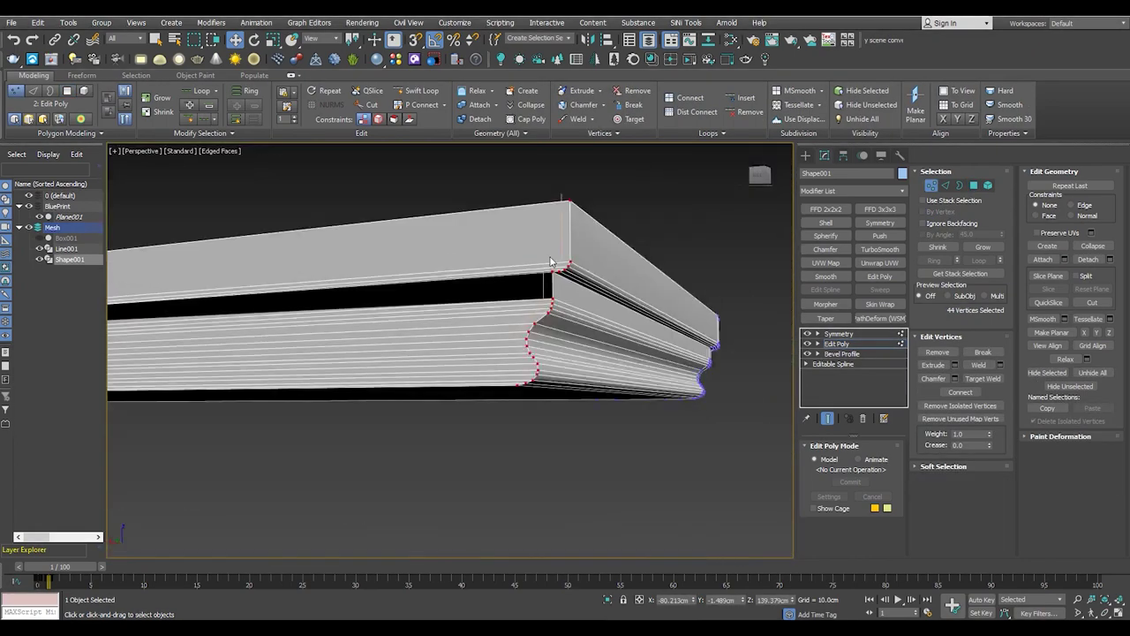
{"action": "scroll", "coordinate": [549, 261], "scroll_direction": "up", "scroll_amount": 2}
{"action": "scroll", "coordinate": [530, 300], "scroll_direction": "up", "scroll_amount": 2}
{"action": "key", "text": "4"}
{"action": "scroll", "coordinate": [513, 333], "scroll_direction": "up", "scroll_amount": 1}
{"action": "left_click", "coordinate": [513, 333]}
{"action": "key", "text": "Delete"}
{"action": "scroll", "coordinate": [554, 324], "scroll_direction": "up", "scroll_amount": 2}
Add an edge loop along the molding with Swift Loop
{"action": "key", "text": "1"}
{"action": "scroll", "coordinate": [577, 332], "scroll_direction": "down", "scroll_amount": 5}
{"action": "scroll", "coordinate": [460, 345], "scroll_direction": "up", "scroll_amount": 4}
{"action": "scroll", "coordinate": [460, 344], "scroll_direction": "down", "scroll_amount": 4}
{"action": "middle_click_drag", "start_coordinate": [460, 345], "coordinate": [629, 340], "text": "alt"}
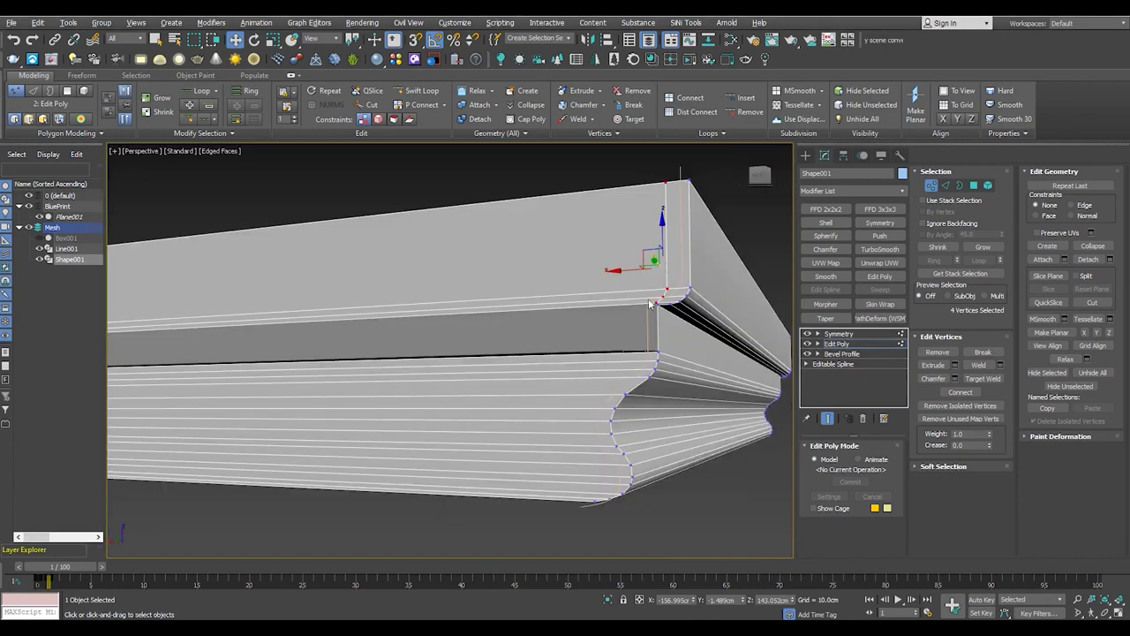
{"action": "scroll", "coordinate": [629, 340], "scroll_direction": "up", "scroll_amount": 1}
{"action": "scroll", "coordinate": [629, 340], "scroll_direction": "up", "scroll_amount": 1}
{"action": "scroll", "coordinate": [629, 340], "scroll_direction": "down", "scroll_amount": 3}
{"action": "scroll", "coordinate": [547, 318], "scroll_direction": "down", "scroll_amount": 3}
{"action": "scroll", "coordinate": [480, 304], "scroll_direction": "up", "scroll_amount": 3}
{"action": "scroll", "coordinate": [460, 305], "scroll_direction": "up", "scroll_amount": 4}
{"action": "scroll", "coordinate": [441, 344], "scroll_direction": "up", "scroll_amount": 3}
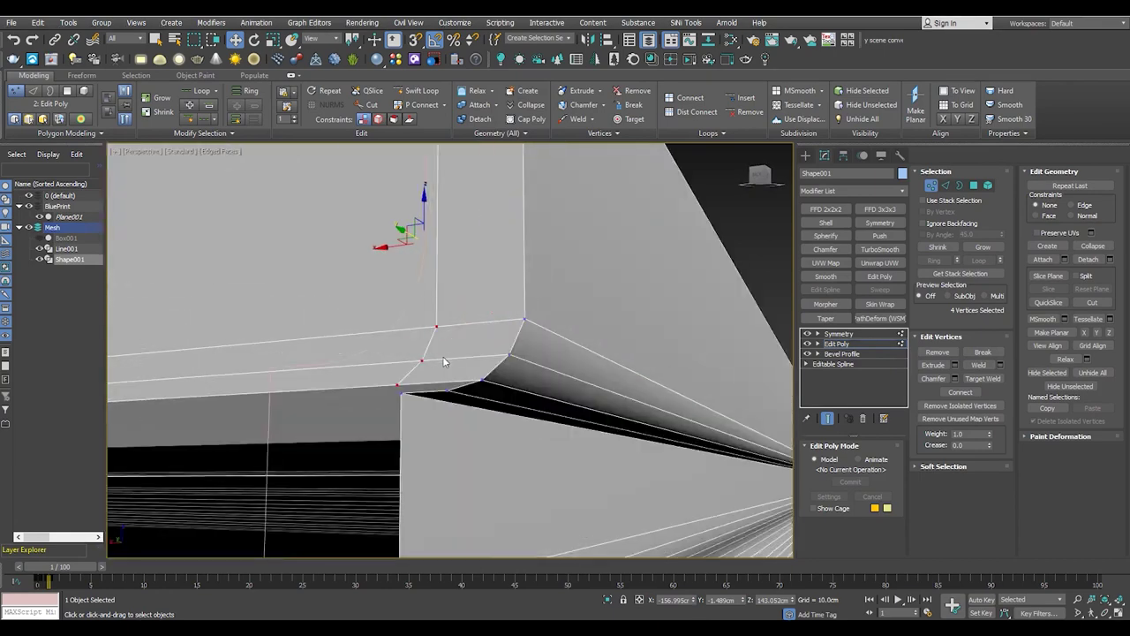
{"action": "scroll", "coordinate": [429, 382], "scroll_direction": "up", "scroll_amount": 2}
{"action": "key", "text": "2"}
{"action": "scroll", "coordinate": [354, 363], "scroll_direction": "down", "scroll_amount": 2}
{"action": "left_click", "coordinate": [370, 397]}
{"action": "middle_click_drag", "start_coordinate": [459, 353], "coordinate": [530, 380], "text": "alt"}
{"action": "left_click", "coordinate": [521, 360]}
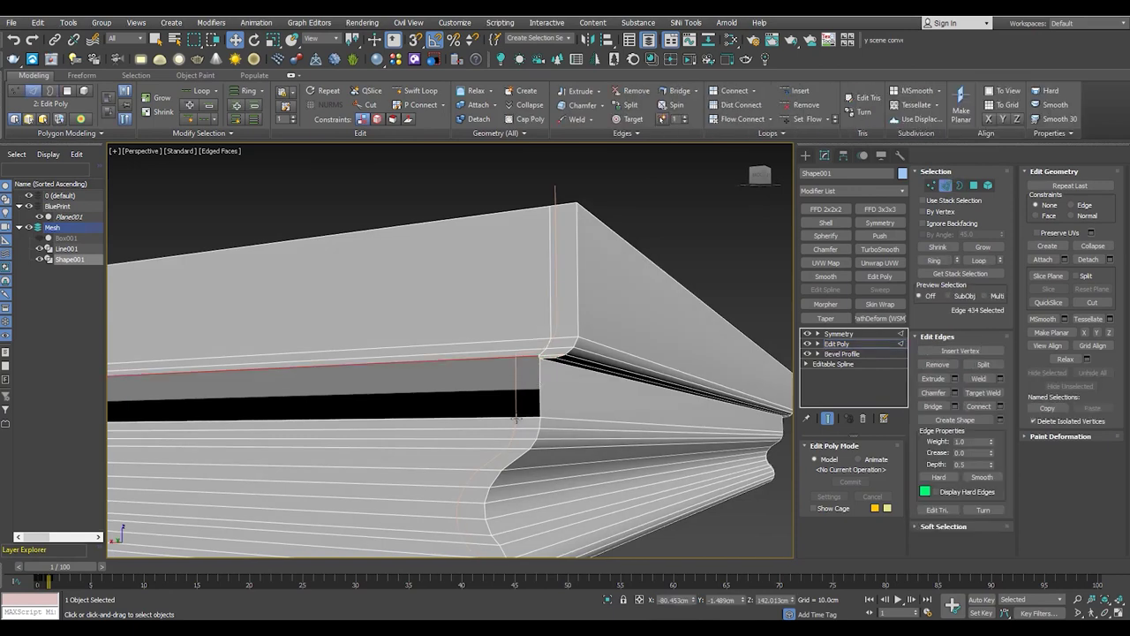
{"action": "scroll", "coordinate": [556, 359], "scroll_direction": "up", "scroll_amount": 3}
{"action": "scroll", "coordinate": [556, 359], "scroll_direction": "up", "scroll_amount": 2}
{"action": "scroll", "coordinate": [639, 358], "scroll_direction": "up", "scroll_amount": 2}
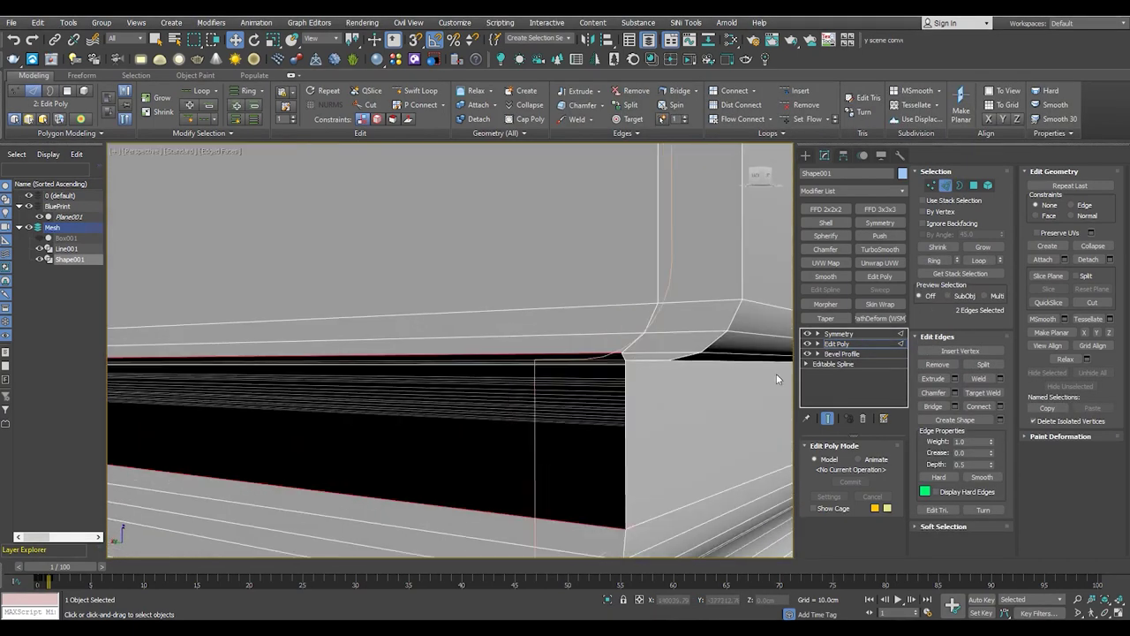
{"action": "key", "text": "alt+shift+w"}
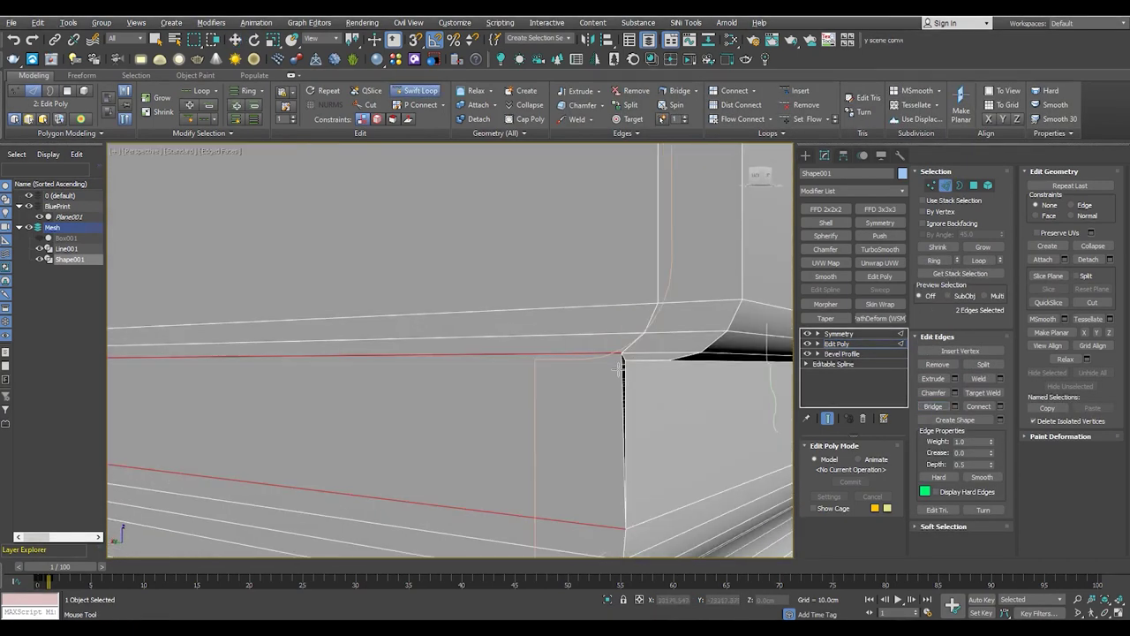
{"action": "middle_click_drag", "start_coordinate": [621, 362], "coordinate": [616, 362], "text": "alt"}
Target Weld the corner vertex onto its neighbouring vertex
{"action": "key", "text": "1"}
{"action": "key", "text": "ctrl+shift+w"}
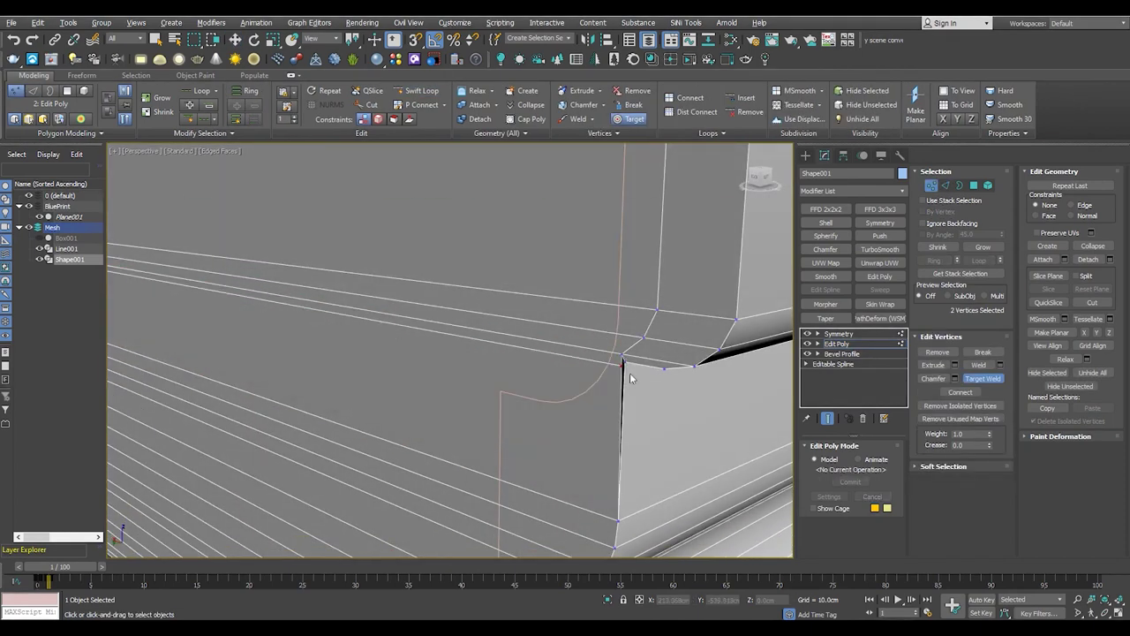
{"action": "left_click", "coordinate": [625, 377]}
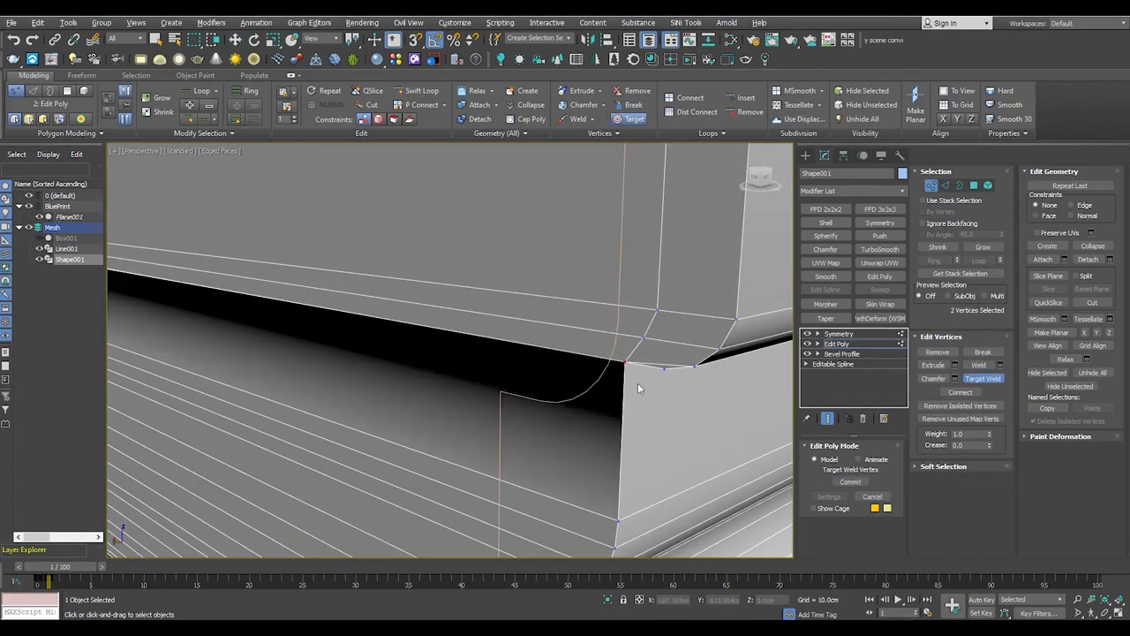
{"action": "right_click", "coordinate": [705, 362]}
{"action": "middle_click_drag", "start_coordinate": [651, 315], "coordinate": [651, 333], "text": "alt"}
Select the thin corner strip and the face below, then reposition the corner vertex
{"action": "key", "text": "4"}
{"action": "left_click", "coordinate": [631, 371]}
{"action": "middle_click_drag", "start_coordinate": [630, 371], "coordinate": [630, 338], "text": "alt"}
{"action": "left_click", "coordinate": [630, 346]}
{"action": "key", "text": "1"}
{"action": "scroll", "coordinate": [500, 312], "scroll_direction": "up", "scroll_amount": 3}
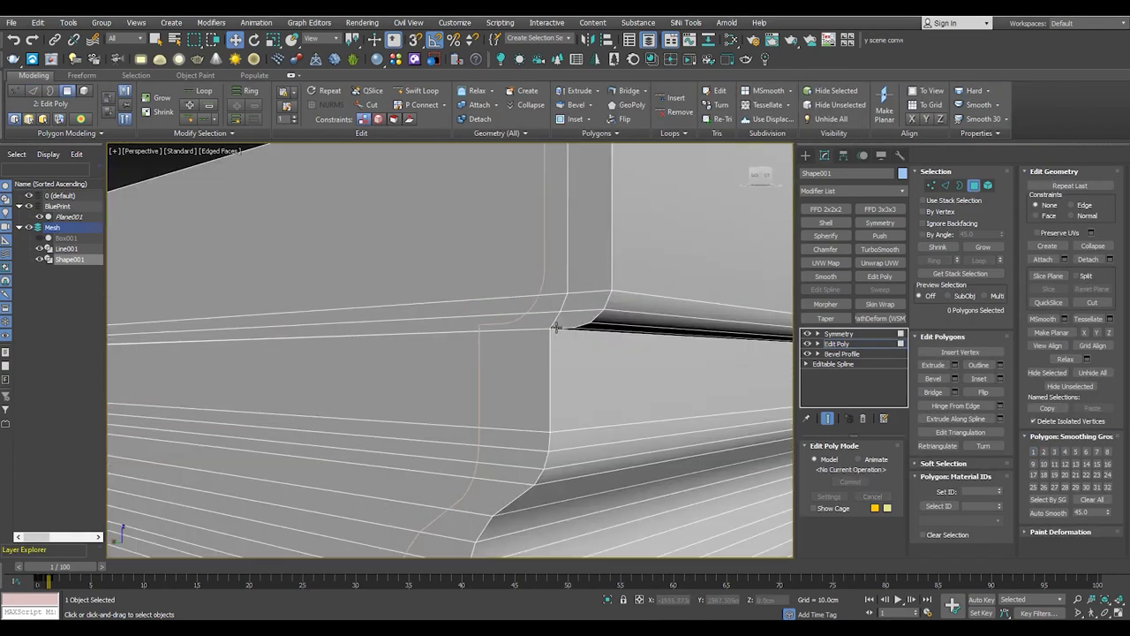
{"action": "left_click", "coordinate": [535, 327]}
{"action": "middle_click_drag", "start_coordinate": [521, 324], "coordinate": [560, 279], "text": "alt"}
Clear the vertex selection and orbit to a low angle on the countertop
{"action": "scroll", "coordinate": [560, 278], "scroll_direction": "down", "scroll_amount": 3}
{"action": "scroll", "coordinate": [560, 273], "scroll_direction": "up", "scroll_amount": 3}
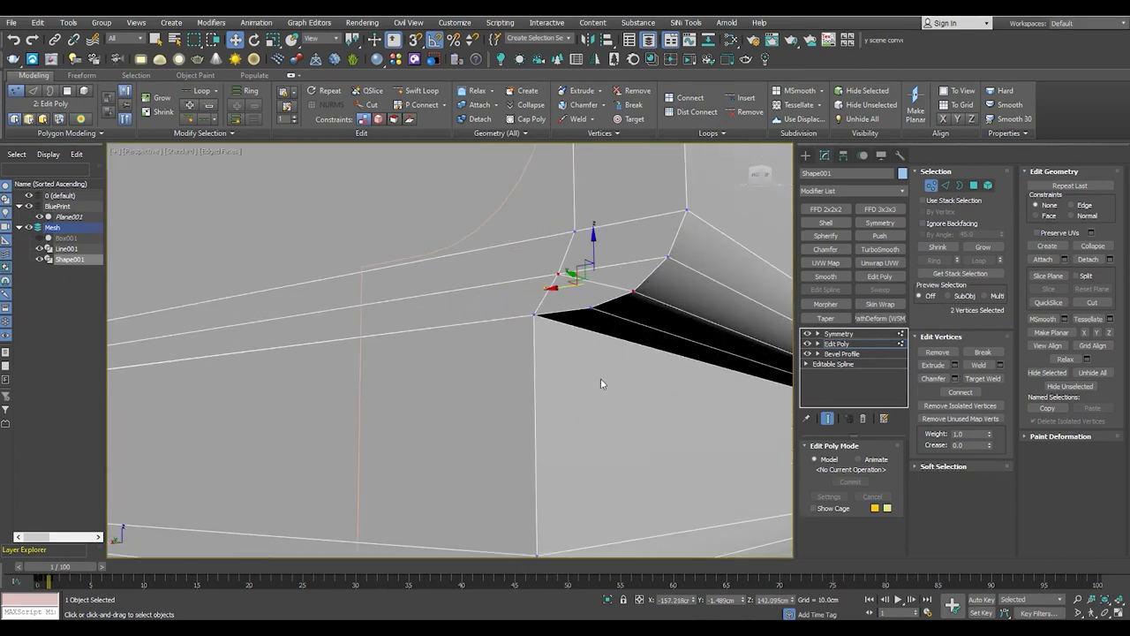
{"action": "scroll", "coordinate": [600, 383], "scroll_direction": "down", "scroll_amount": 3}
{"action": "middle_click_drag", "start_coordinate": [600, 383], "coordinate": [530, 397], "text": "alt"}
{"action": "scroll", "coordinate": [530, 398], "scroll_direction": "down", "scroll_amount": 5}
{"action": "left_click", "coordinate": [477, 424]}
{"action": "scroll", "coordinate": [461, 432], "scroll_direction": "up", "scroll_amount": 4}
{"action": "mouse_move", "coordinate": [461, 433]}
{"action": "middle_mouse_down", "text": "alt"}
{"action": "mouse_move", "coordinate": [480, 449]}
{"action": "mouse_move", "coordinate": [374, 434]}
{"action": "mouse_move", "coordinate": [454, 418]}
{"action": "mouse_move", "coordinate": [530, 371]}
{"action": "middle_mouse_up", "text": "alt"}
Select the molding's face and drag it down toward the piano's legs in the Front view
{"action": "key", "text": "alt+w"}
{"action": "key", "text": "alt+w"}
{"action": "scroll", "coordinate": [563, 307], "scroll_direction": "down", "scroll_amount": 3}
{"action": "scroll", "coordinate": [462, 235], "scroll_direction": "up", "scroll_amount": 3}
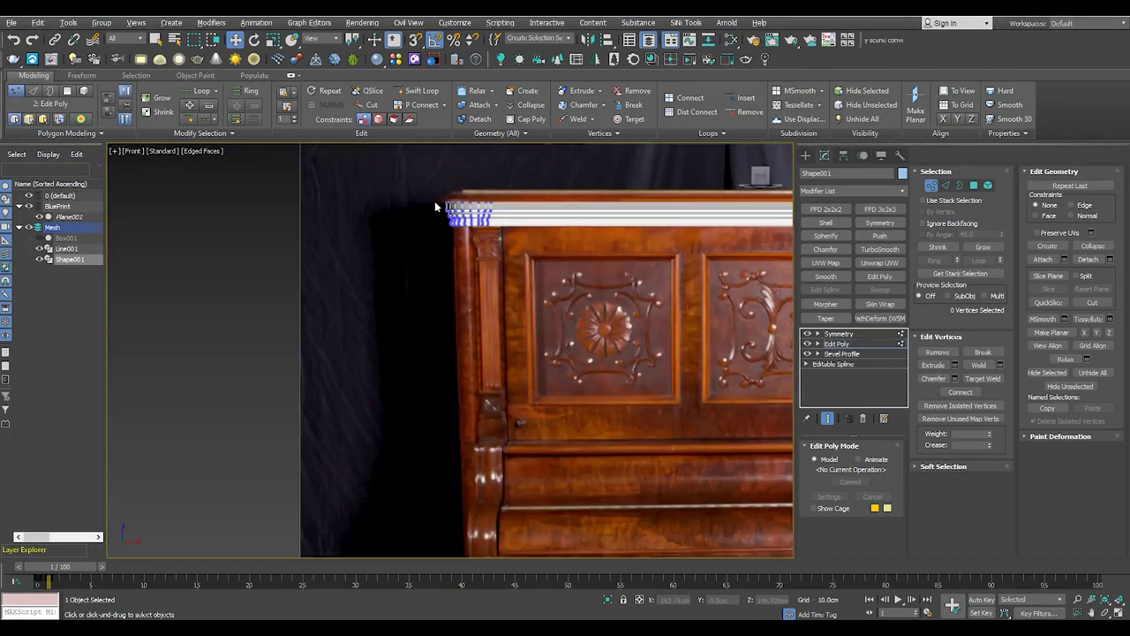
{"action": "scroll", "coordinate": [436, 206], "scroll_direction": "up", "scroll_amount": 3}
{"action": "scroll", "coordinate": [438, 212], "scroll_direction": "up", "scroll_amount": 2}
{"action": "key", "text": "4"}
{"action": "key", "text": "p"}
{"action": "left_click", "coordinate": [441, 462]}
{"action": "key", "text": "f"}
{"action": "scroll", "coordinate": [419, 256], "scroll_direction": "down", "scroll_amount": 2}
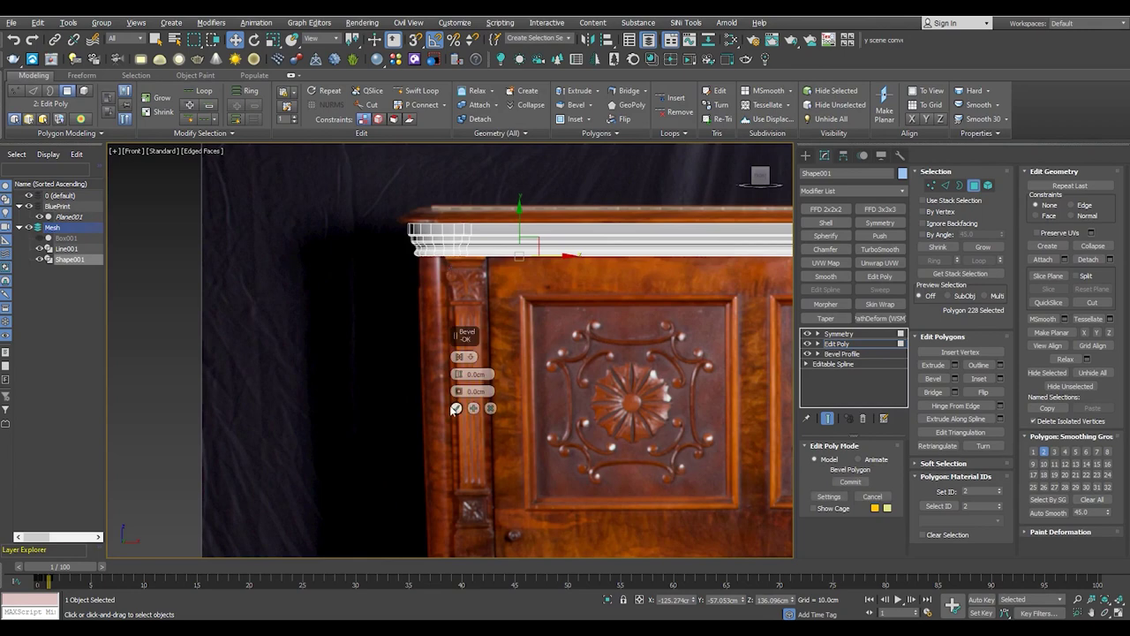
{"action": "scroll", "coordinate": [433, 318], "scroll_direction": "up", "scroll_amount": 3}
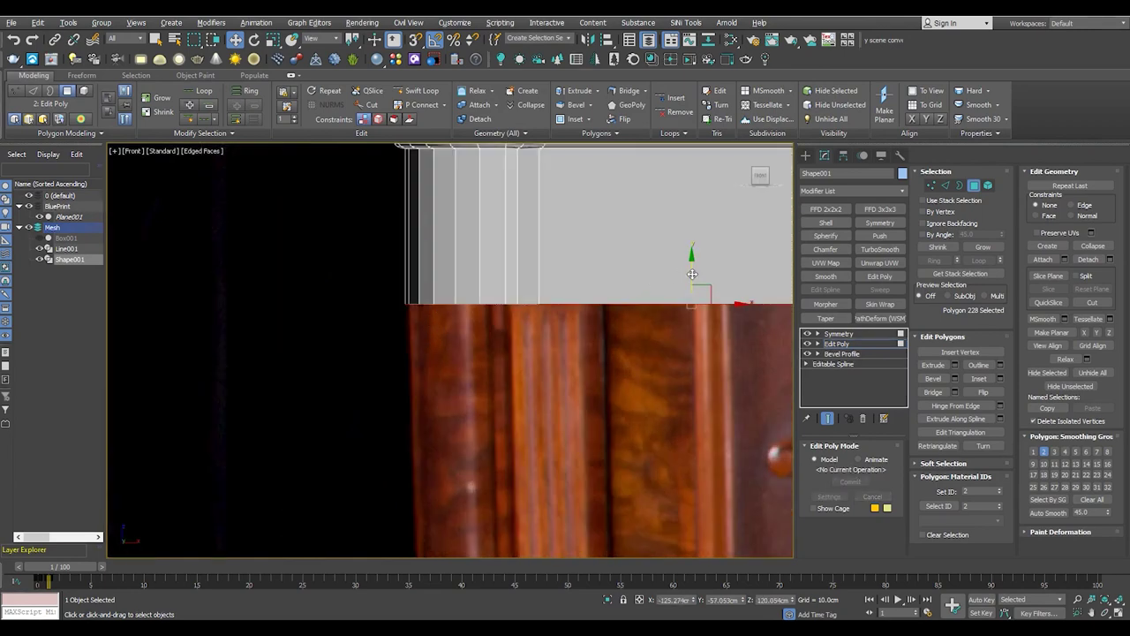
{"action": "scroll", "coordinate": [572, 314], "scroll_direction": "down", "scroll_amount": 4}
{"action": "scroll", "coordinate": [601, 371], "scroll_direction": "down", "scroll_amount": 3}
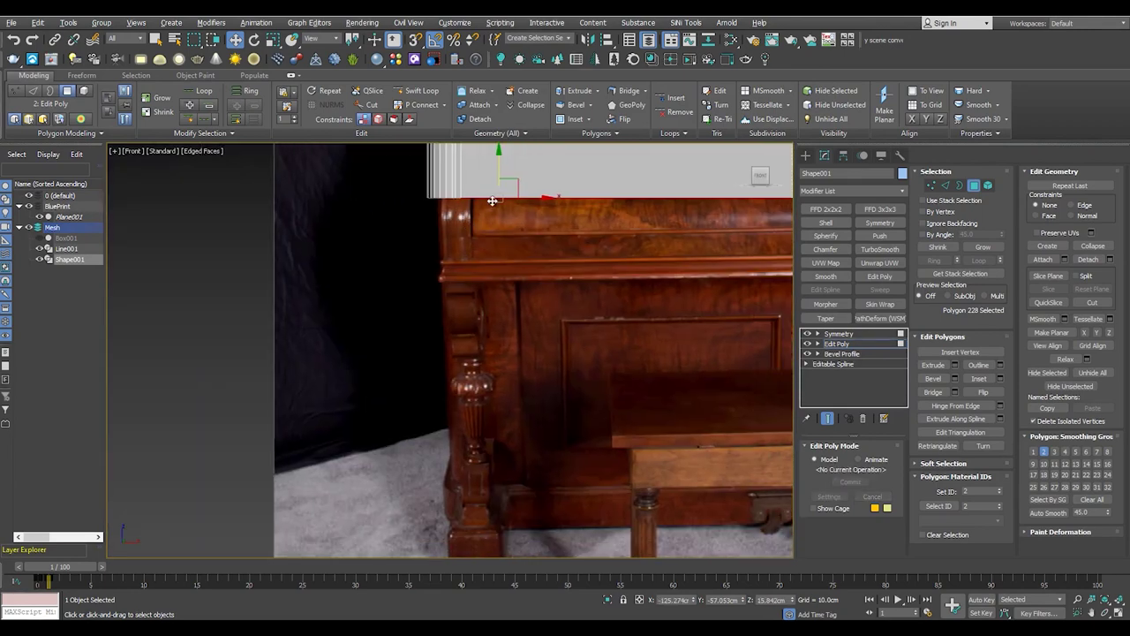
{"action": "left_click_drag", "start_coordinate": [578, 168], "coordinate": [575, 449]}
Inspect the cabinet top in perspective, switching between wireframe and edged-faces display
{"action": "key", "text": "p"}
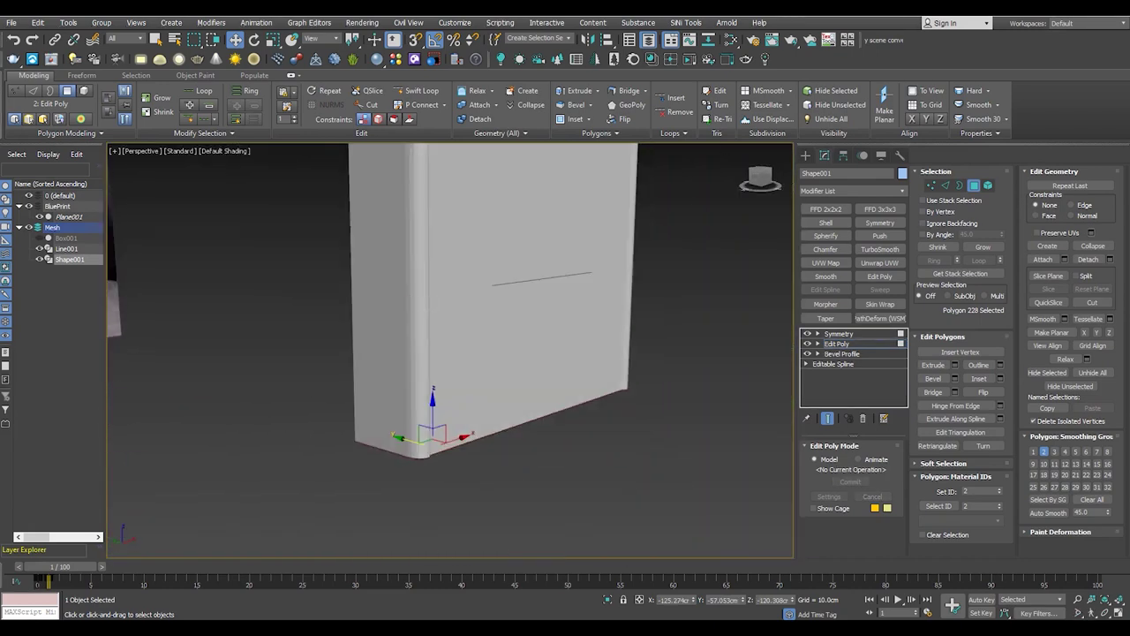
{"action": "middle_click_drag", "start_coordinate": [423, 377], "coordinate": [400, 304], "text": "alt"}
{"action": "scroll", "coordinate": [400, 367], "scroll_direction": "up", "scroll_amount": 3}
{"action": "scroll", "coordinate": [368, 282], "scroll_direction": "up", "scroll_amount": 3}
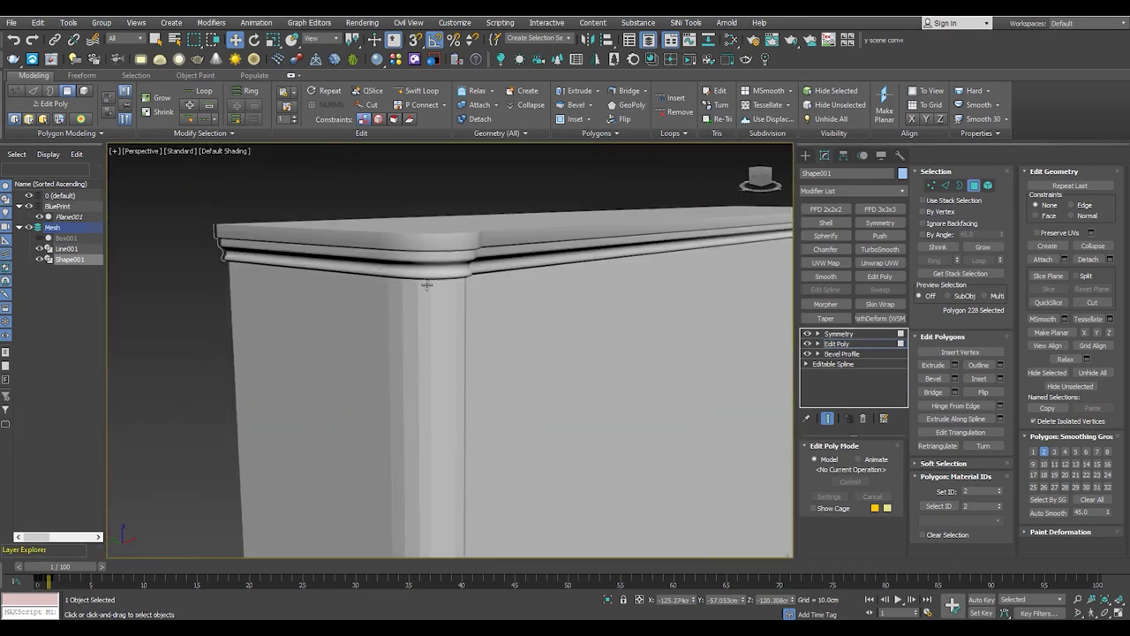
{"action": "scroll", "coordinate": [438, 275], "scroll_direction": "up", "scroll_amount": 5}
{"action": "key", "text": "F3"}
{"action": "key", "text": "F3"}
{"action": "key", "text": "F4"}
{"action": "mouse_move", "coordinate": [450, 262]}
{"action": "middle_mouse_down", "text": "alt"}
{"action": "mouse_move", "coordinate": [349, 304]}
{"action": "mouse_move", "coordinate": [170, 325]}
{"action": "middle_mouse_up", "text": "alt"}
{"action": "scroll", "coordinate": [349, 304], "scroll_direction": "up", "scroll_amount": 2}
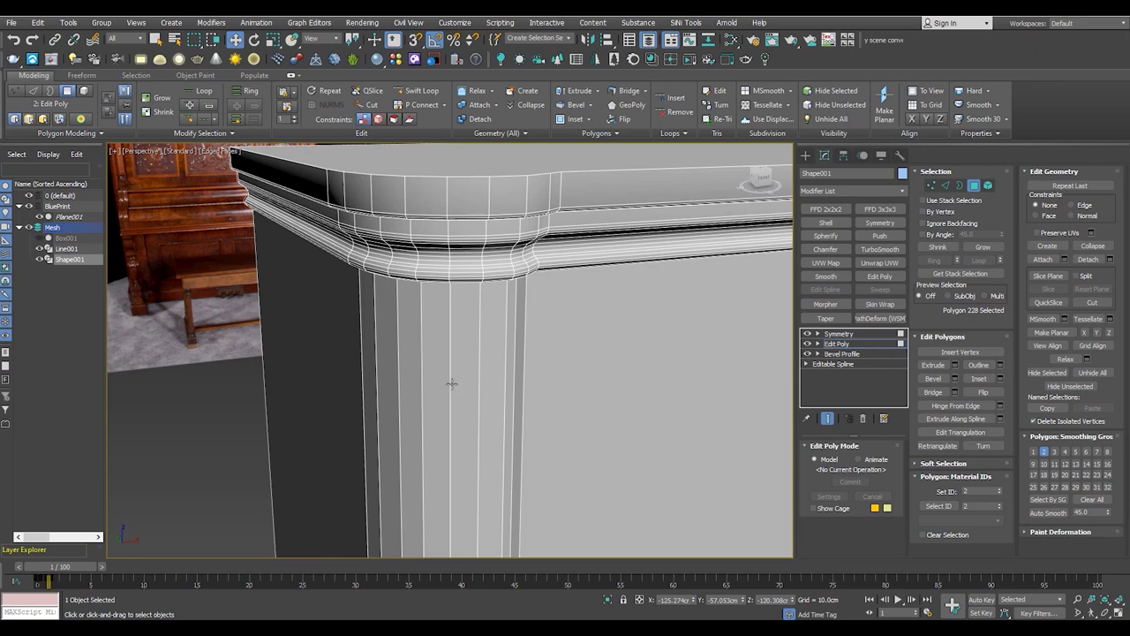
{"action": "scroll", "coordinate": [422, 398], "scroll_direction": "down", "scroll_amount": 3}
{"action": "scroll", "coordinate": [416, 371], "scroll_direction": "down", "scroll_amount": 2}
{"action": "scroll", "coordinate": [414, 357], "scroll_direction": "down", "scroll_amount": 2}
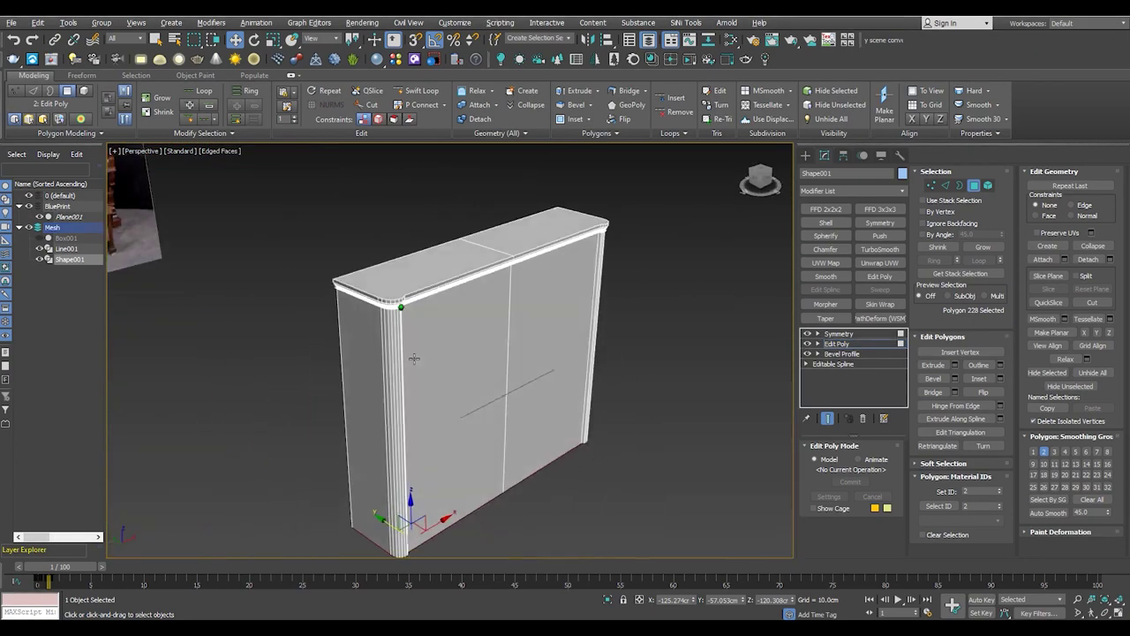
{"action": "middle_click_drag", "start_coordinate": [414, 357], "coordinate": [397, 336], "text": "alt"}
{"action": "scroll", "coordinate": [391, 328], "scroll_direction": "up", "scroll_amount": 4}
{"action": "scroll", "coordinate": [413, 342], "scroll_direction": "down", "scroll_amount": 3}
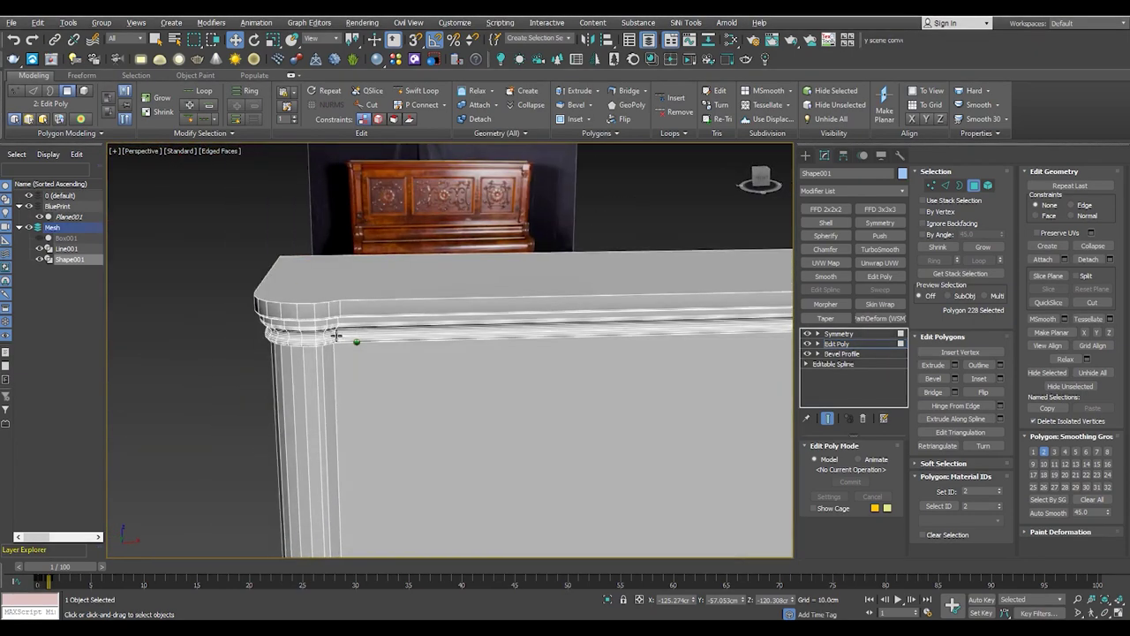
{"action": "scroll", "coordinate": [353, 338], "scroll_direction": "up", "scroll_amount": 2}
{"action": "scroll", "coordinate": [258, 320], "scroll_direction": "down", "scroll_amount": 3}
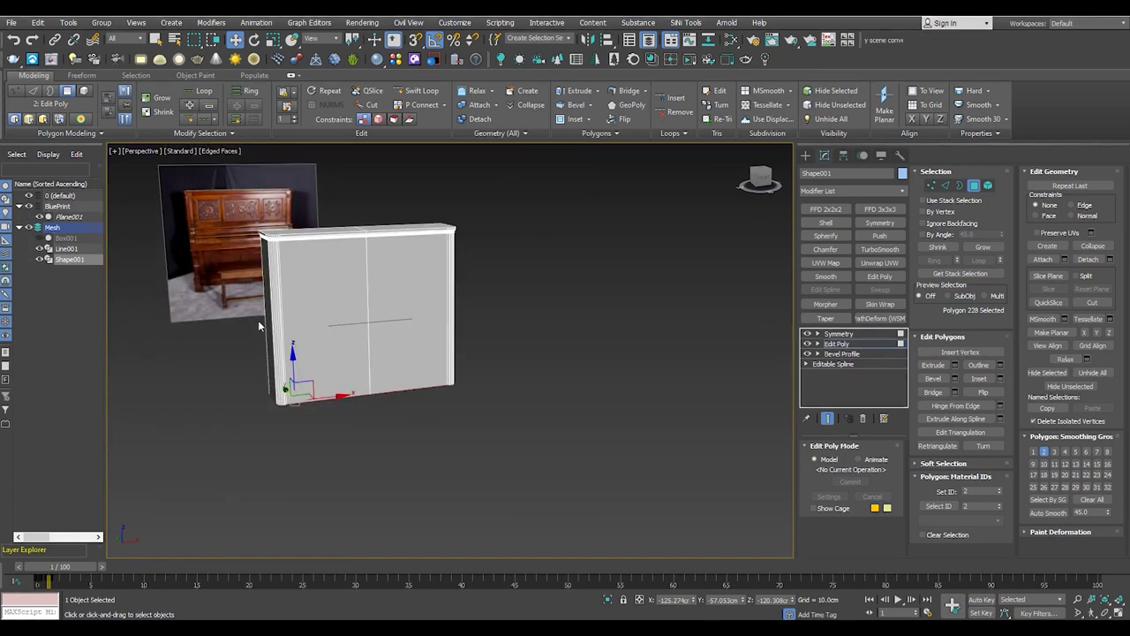
{"action": "middle_click_drag", "start_coordinate": [257, 320], "coordinate": [315, 433], "text": "alt"}
{"action": "scroll", "coordinate": [315, 433], "scroll_direction": "up", "scroll_amount": 3}
{"action": "scroll", "coordinate": [316, 434], "scroll_direction": "down", "scroll_amount": 2}
{"action": "scroll", "coordinate": [328, 470], "scroll_direction": "up", "scroll_amount": 2}
{"action": "scroll", "coordinate": [328, 470], "scroll_direction": "down", "scroll_amount": 3}
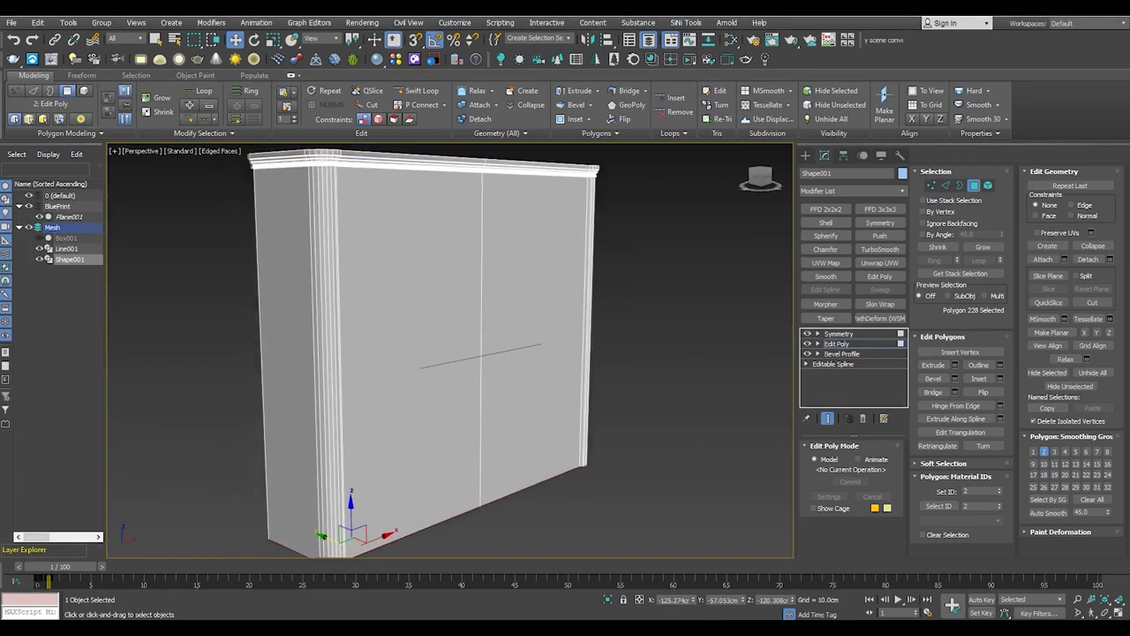
{"action": "scroll", "coordinate": [335, 464], "scroll_direction": "up", "scroll_amount": 4}
Maximize the Front view, deselect everything and make the cabinet see-through with Alt+X
{"action": "key", "text": "alt+w"}
{"action": "right_click", "coordinate": [510, 297]}
{"action": "key", "text": "alt+w"}
{"action": "scroll", "coordinate": [510, 296], "scroll_direction": "up", "scroll_amount": 5}
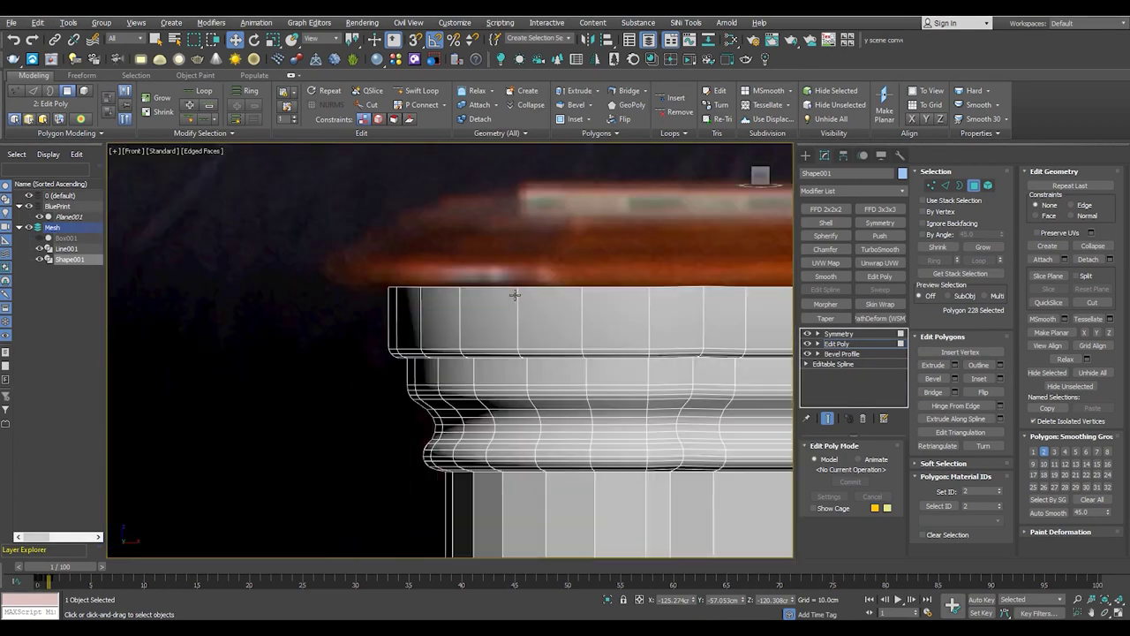
{"action": "left_click", "coordinate": [310, 345]}
{"action": "key", "text": "alt+x"}
{"action": "scroll", "coordinate": [376, 277], "scroll_direction": "up", "scroll_amount": 3}
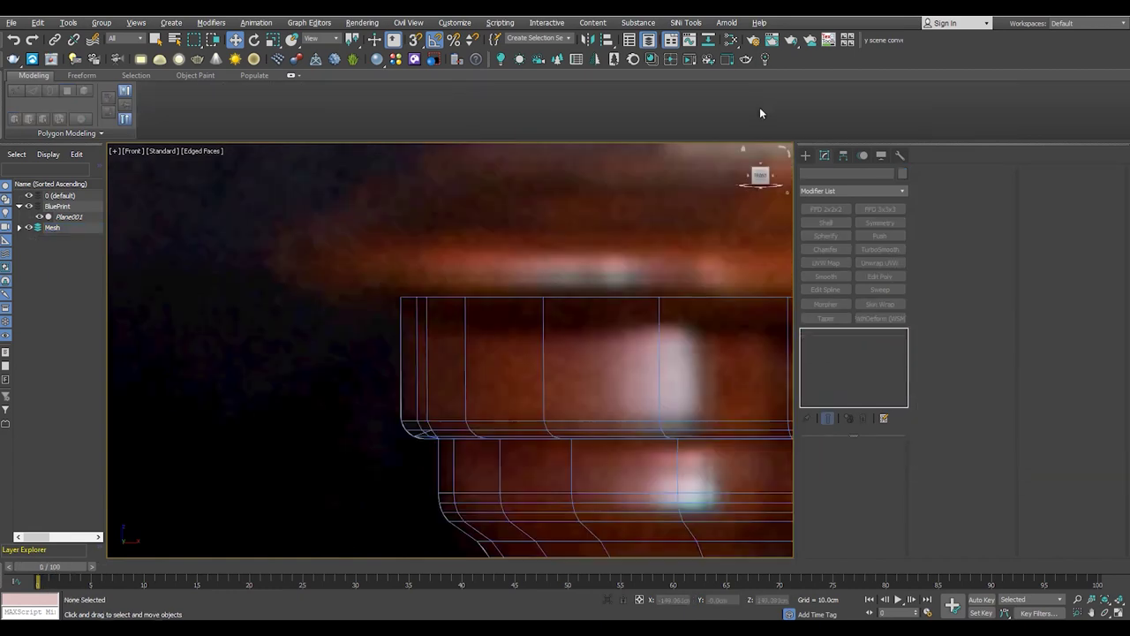
Draw a new profile line, Line002, beside the cabinet top in the Front view
{"action": "left_click", "coordinate": [830, 236]}
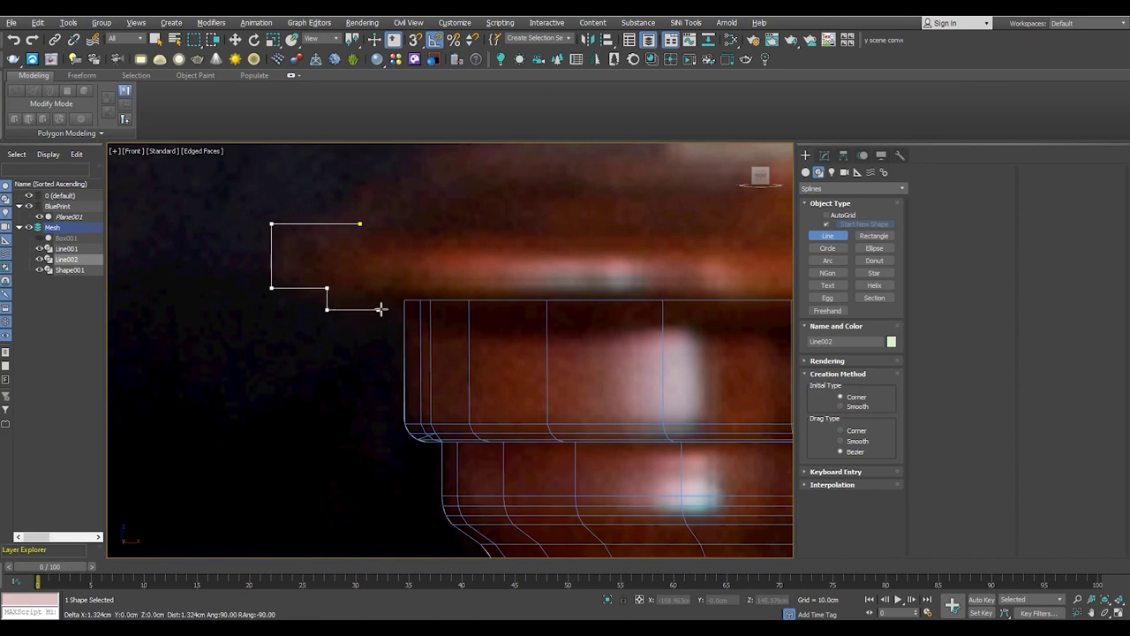
{"action": "scroll", "coordinate": [375, 267], "scroll_direction": "up", "scroll_amount": 3}
{"action": "right_click", "coordinate": [374, 267]}
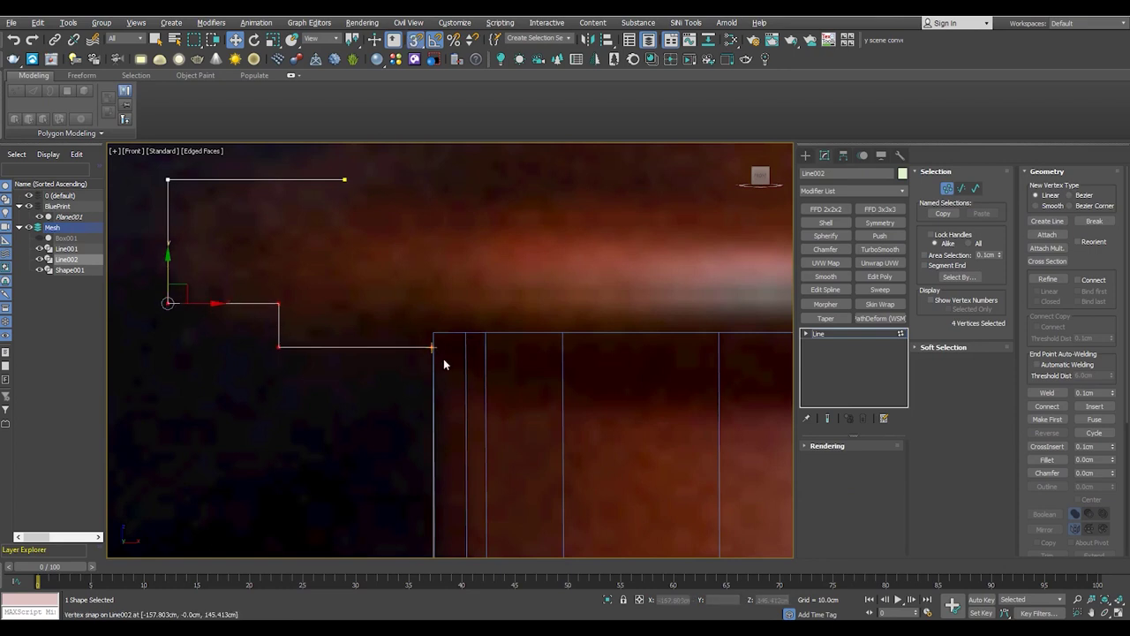
{"action": "scroll", "coordinate": [436, 336], "scroll_direction": "down", "scroll_amount": 3}
{"action": "scroll", "coordinate": [363, 427], "scroll_direction": "up", "scroll_amount": 5}
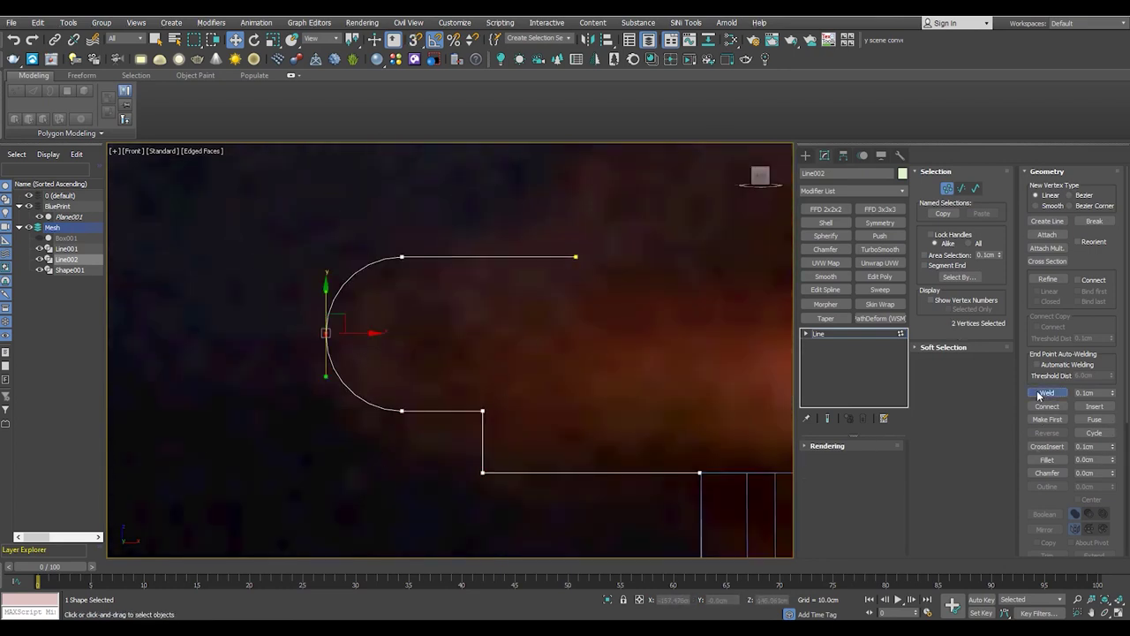
Weld the two stray vertices and fillet a corner into the rounded S-curve profile
{"action": "left_click", "coordinate": [1039, 395]}
{"action": "scroll", "coordinate": [371, 362], "scroll_direction": "down", "scroll_amount": 2}
{"action": "scroll", "coordinate": [442, 407], "scroll_direction": "up", "scroll_amount": 3}
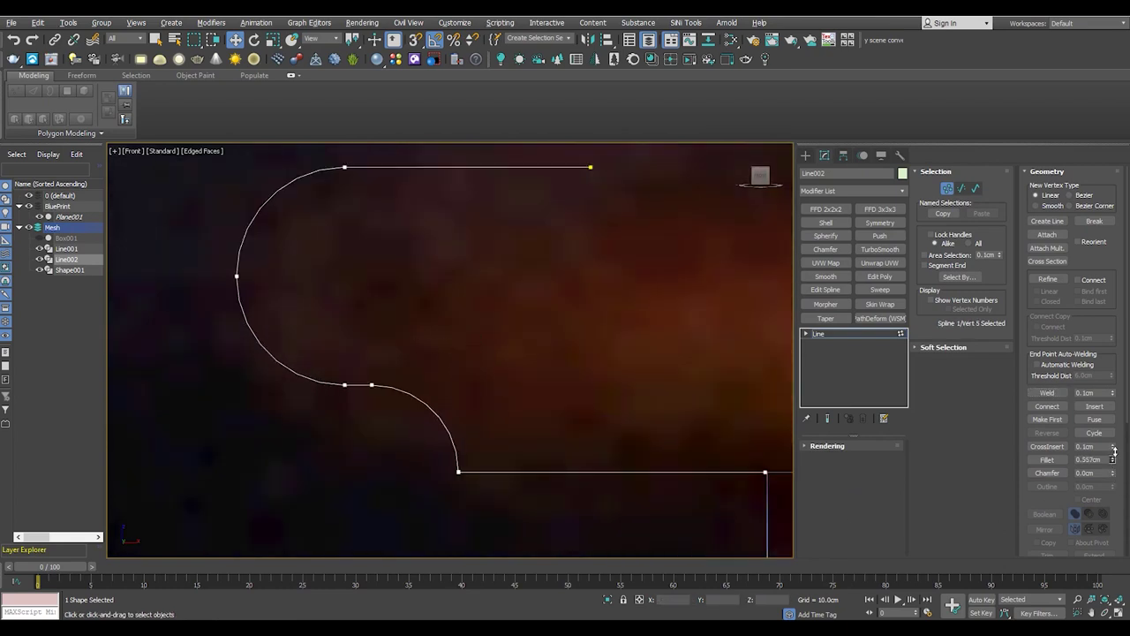
{"action": "middle_click_drag", "start_coordinate": [455, 517], "coordinate": [360, 504]}
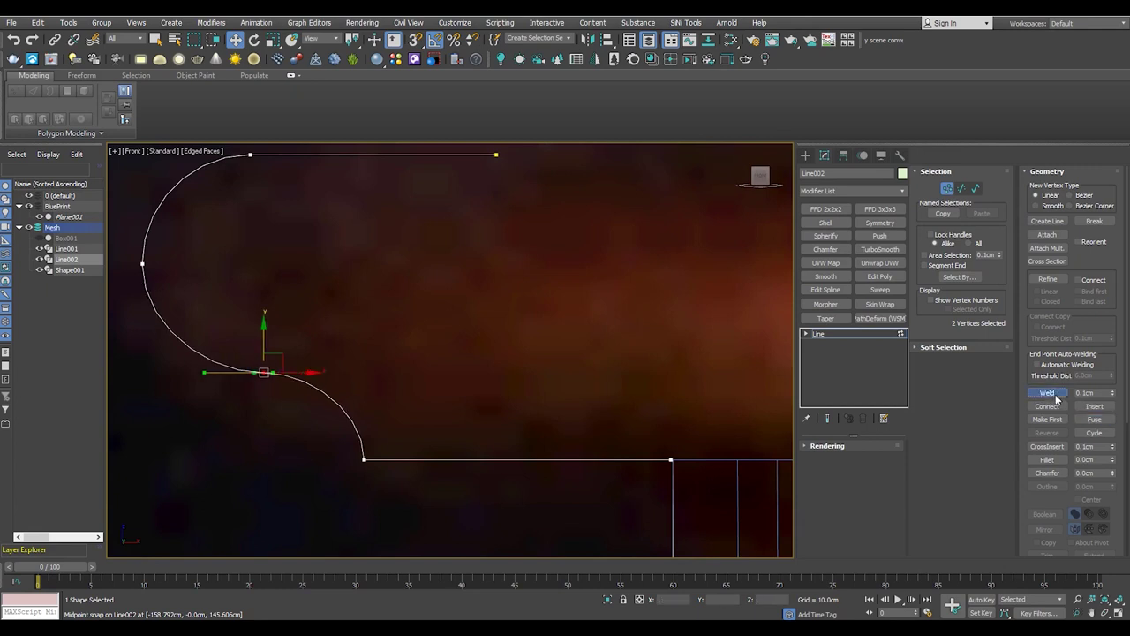
{"action": "scroll", "coordinate": [338, 424], "scroll_direction": "down", "scroll_amount": 3}
{"action": "scroll", "coordinate": [362, 362], "scroll_direction": "up", "scroll_amount": 2}
{"action": "left_click", "coordinate": [362, 423]}
{"action": "scroll", "coordinate": [362, 422], "scroll_direction": "up", "scroll_amount": 1}
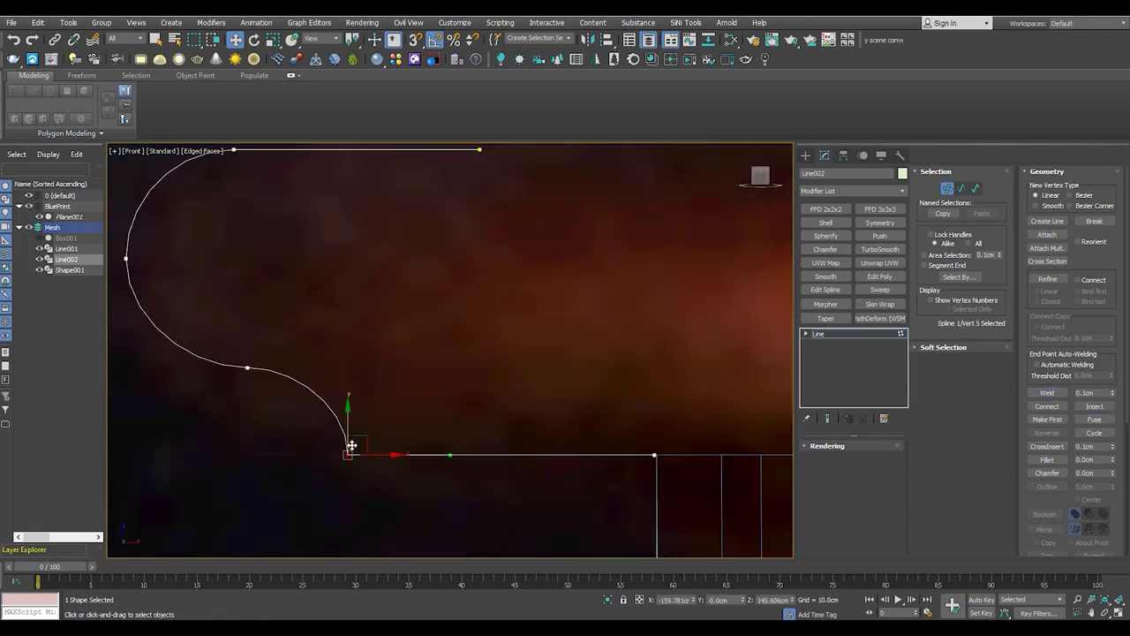
{"action": "scroll", "coordinate": [352, 446], "scroll_direction": "up", "scroll_amount": 5}
{"action": "scroll", "coordinate": [528, 365], "scroll_direction": "down", "scroll_amount": 3}
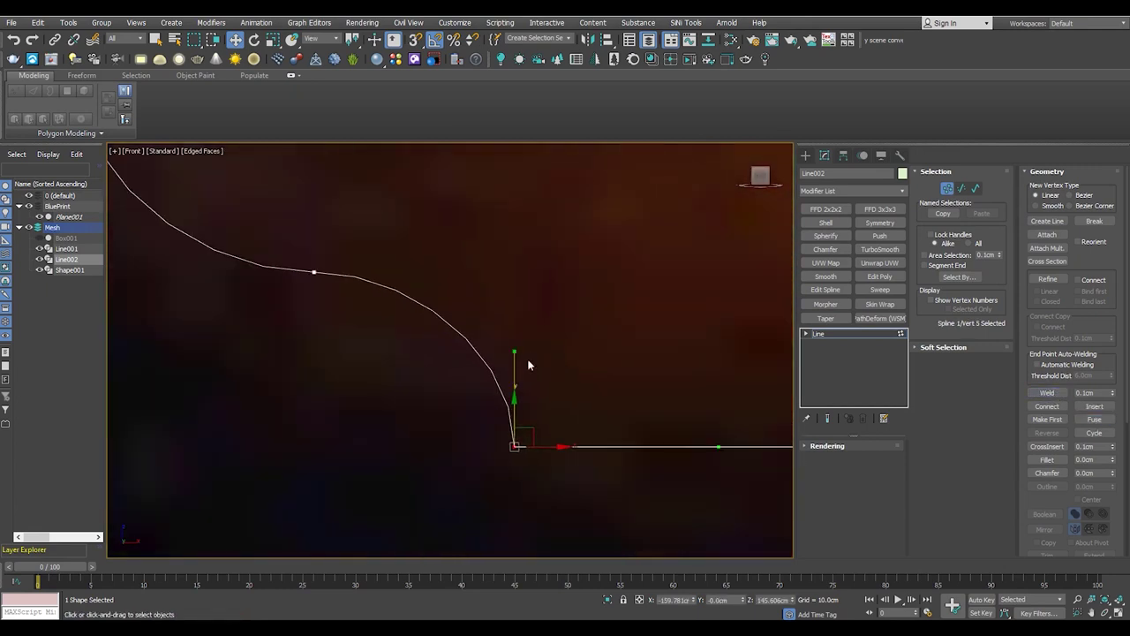
{"action": "scroll", "coordinate": [441, 353], "scroll_direction": "down", "scroll_amount": 3}
{"action": "left_click", "coordinate": [276, 352]}
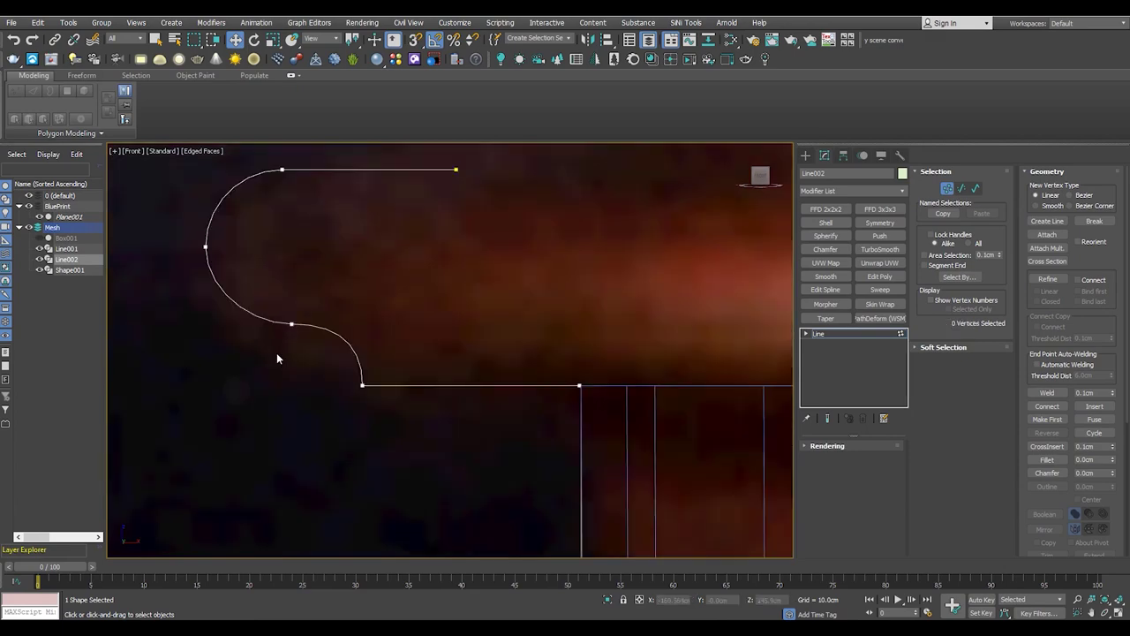
{"action": "scroll", "coordinate": [295, 353], "scroll_direction": "down", "scroll_amount": 2}
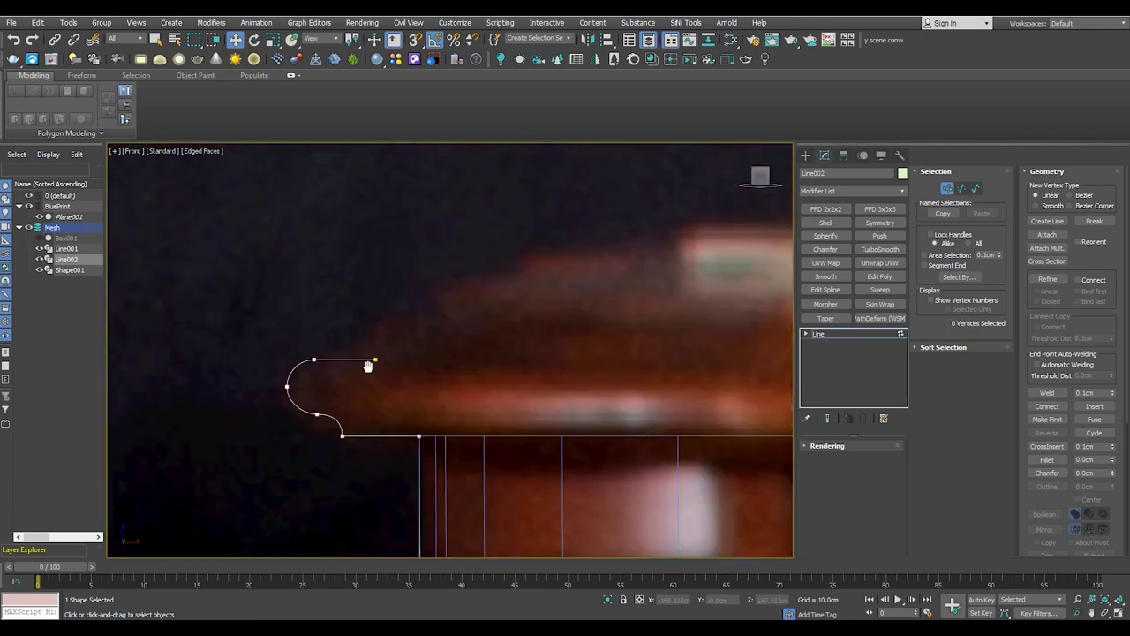
Select the cabinet top mesh's flat top face in polygon mode, cancelling the Detach attempt
{"action": "key", "text": "1"}
{"action": "key", "text": "p"}
{"action": "scroll", "coordinate": [330, 266], "scroll_direction": "up", "scroll_amount": 5}
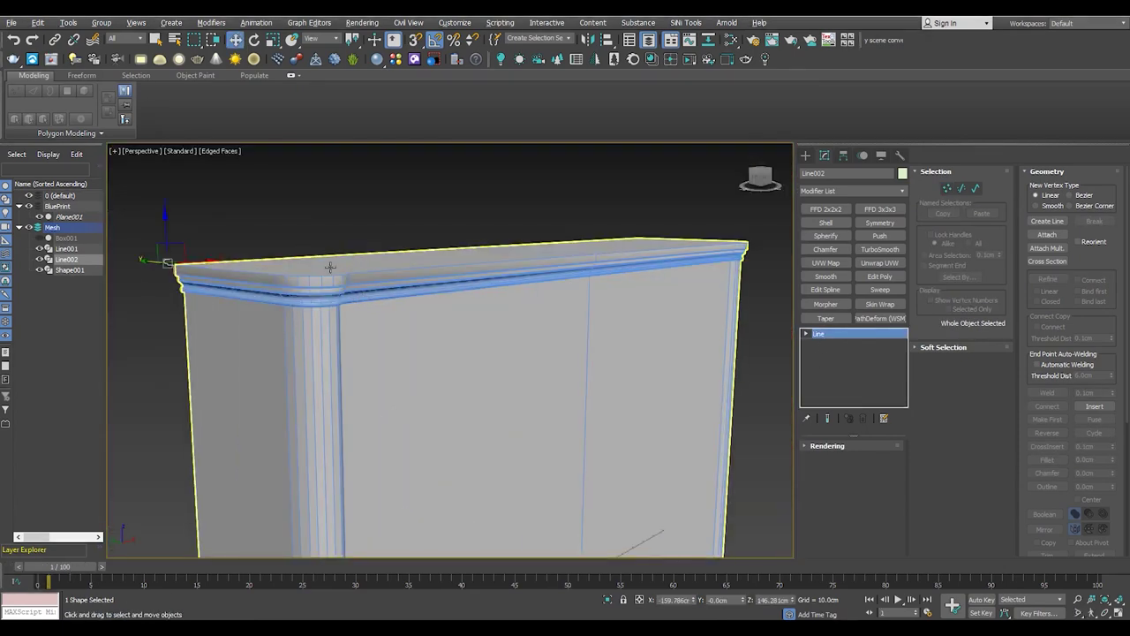
{"action": "left_click", "coordinate": [329, 267]}
{"action": "middle_click_drag", "start_coordinate": [329, 266], "coordinate": [449, 330], "text": "alt"}
{"action": "key", "text": "4"}
{"action": "left_click", "coordinate": [449, 330]}
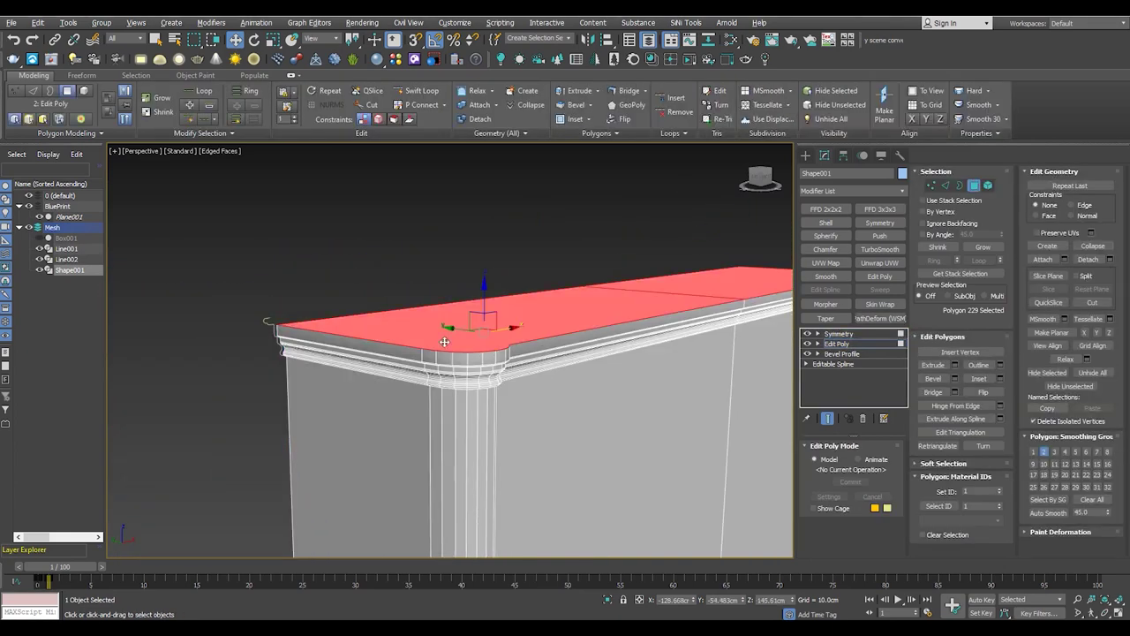
{"action": "scroll", "coordinate": [444, 340], "scroll_direction": "up", "scroll_amount": 2}
{"action": "scroll", "coordinate": [473, 341], "scroll_direction": "up", "scroll_amount": 2}
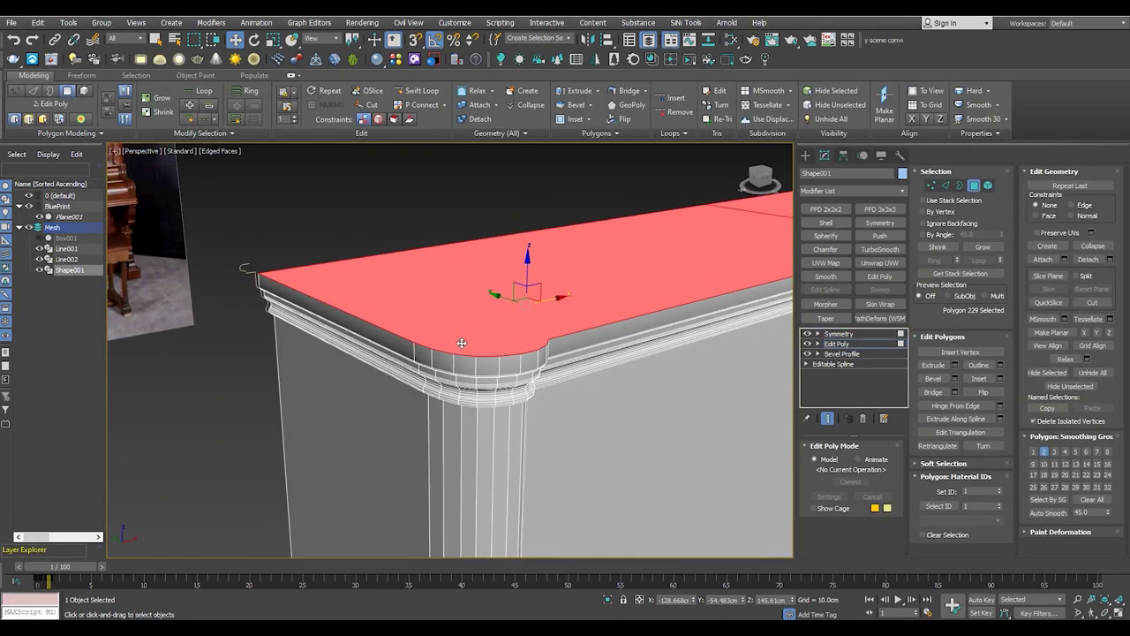
{"action": "right_click", "coordinate": [462, 338]}
{"action": "left_click", "coordinate": [548, 339]}
{"action": "left_click", "coordinate": [606, 339]}
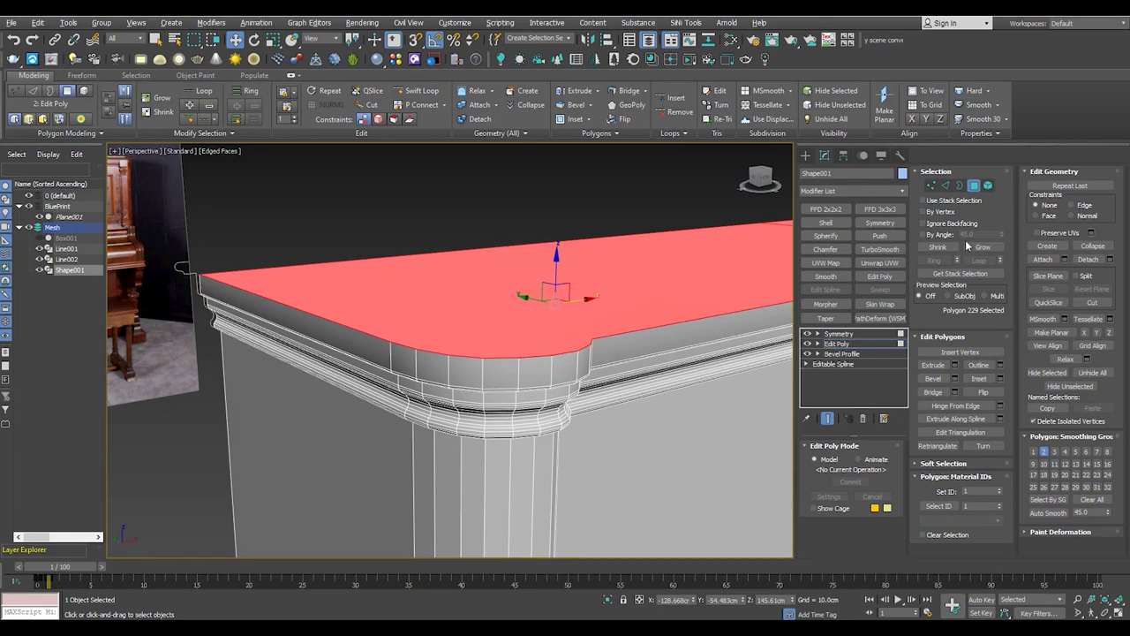
Create the new spline Shape002 from the top face's border edges
{"action": "left_click", "coordinate": [945, 185], "text": "ctrl"}
{"action": "left_click", "coordinate": [954, 419]}
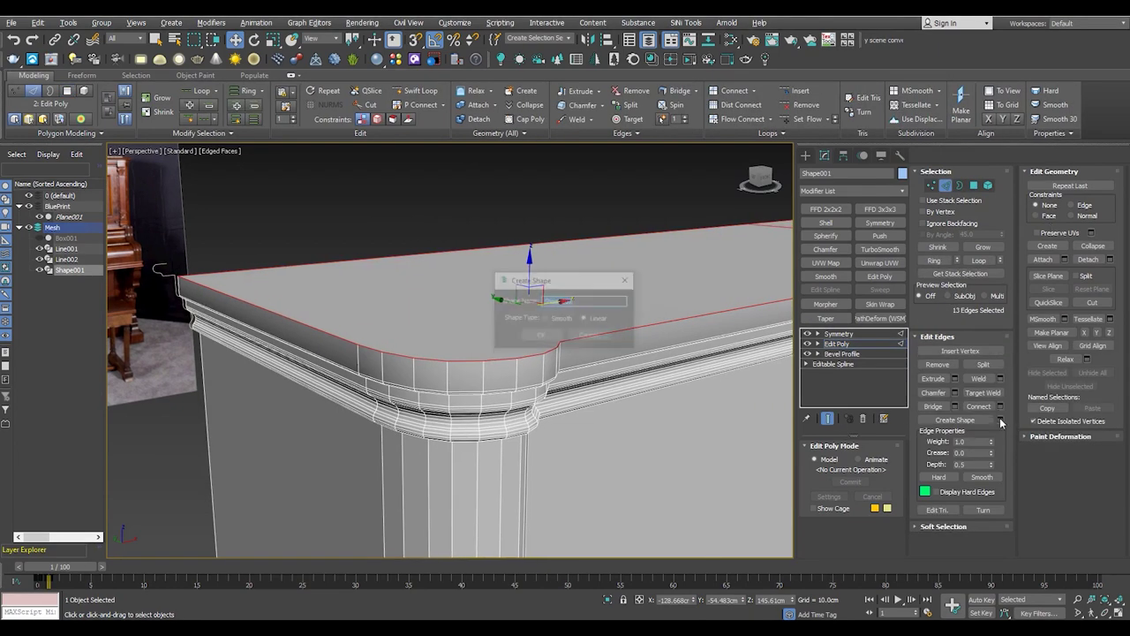
{"action": "key", "text": "Return"}
{"action": "left_click", "coordinate": [837, 343]}
{"action": "left_click", "coordinate": [446, 357]}
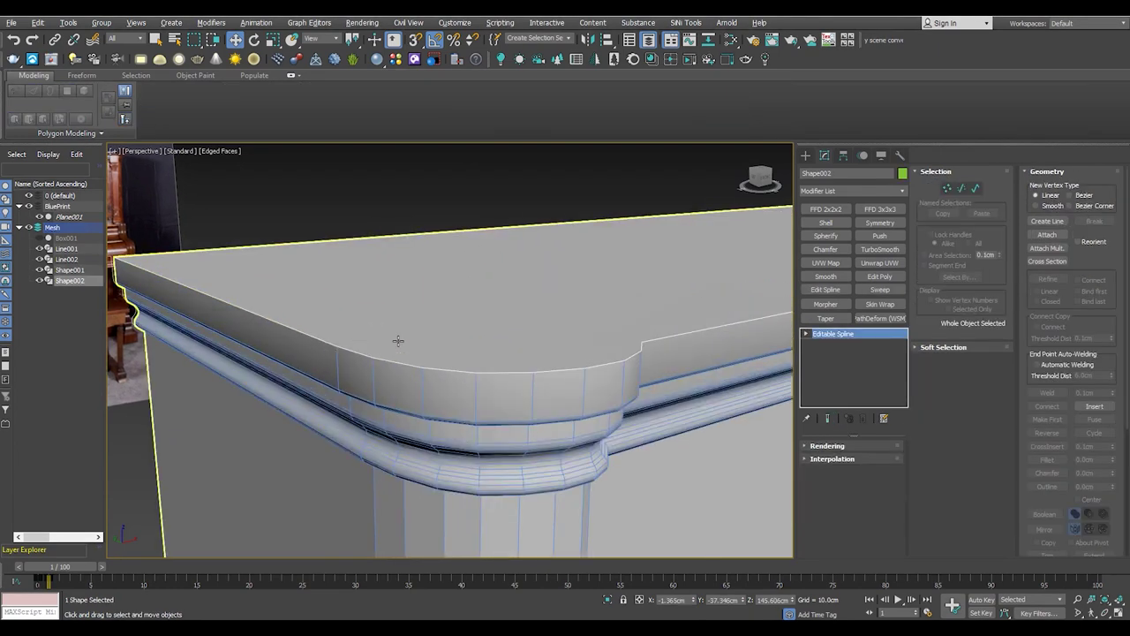
{"action": "middle_click_drag", "start_coordinate": [445, 357], "coordinate": [406, 350], "text": "alt"}
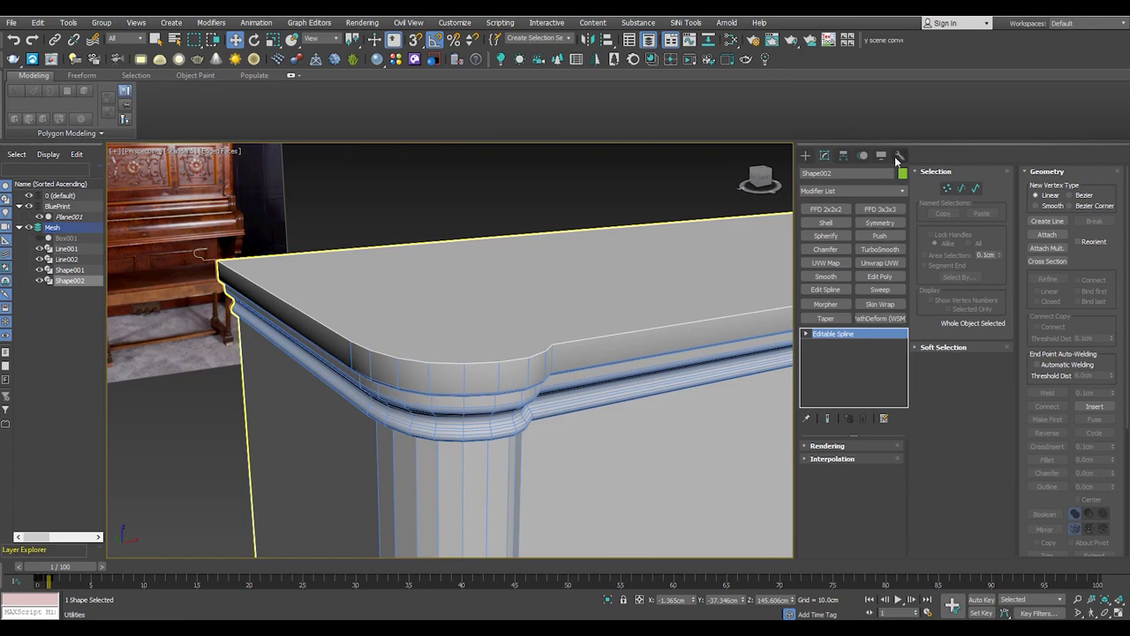
{"action": "middle_click_drag", "start_coordinate": [495, 335], "coordinate": [530, 317], "text": "alt"}
{"action": "scroll", "coordinate": [530, 309], "scroll_direction": "up", "scroll_amount": 2}
Check Shape002's front segment and the two front vertices
{"action": "key", "text": "2"}
{"action": "left_click", "coordinate": [538, 314]}
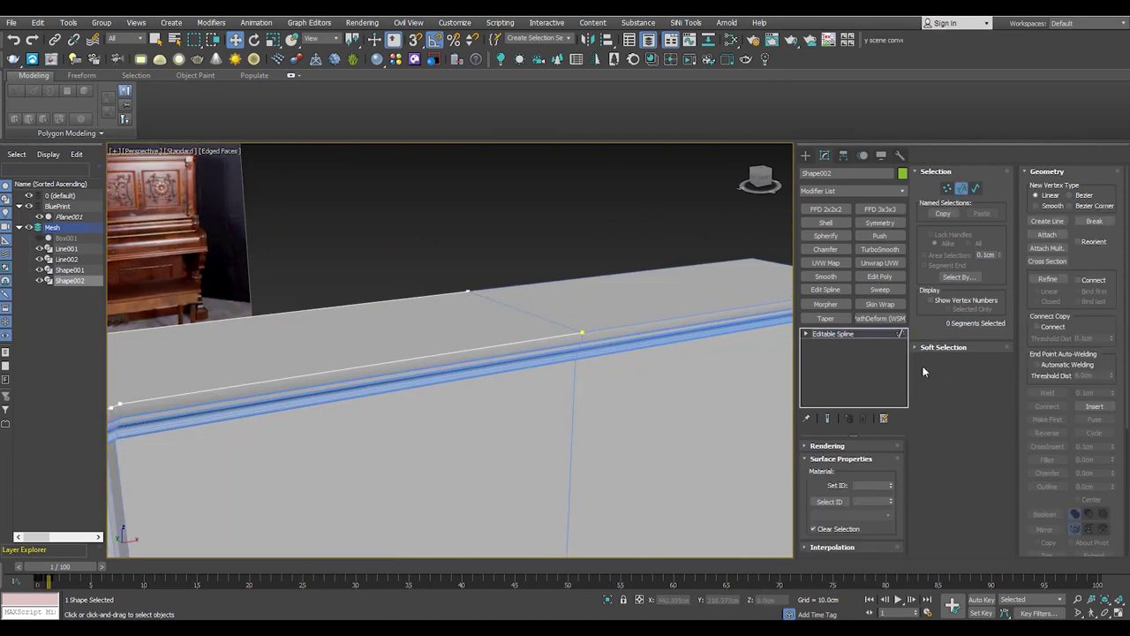
{"action": "middle_click_drag", "start_coordinate": [530, 371], "coordinate": [575, 332], "text": "alt"}
{"action": "key", "text": "1"}
{"action": "left_click", "coordinate": [575, 332]}
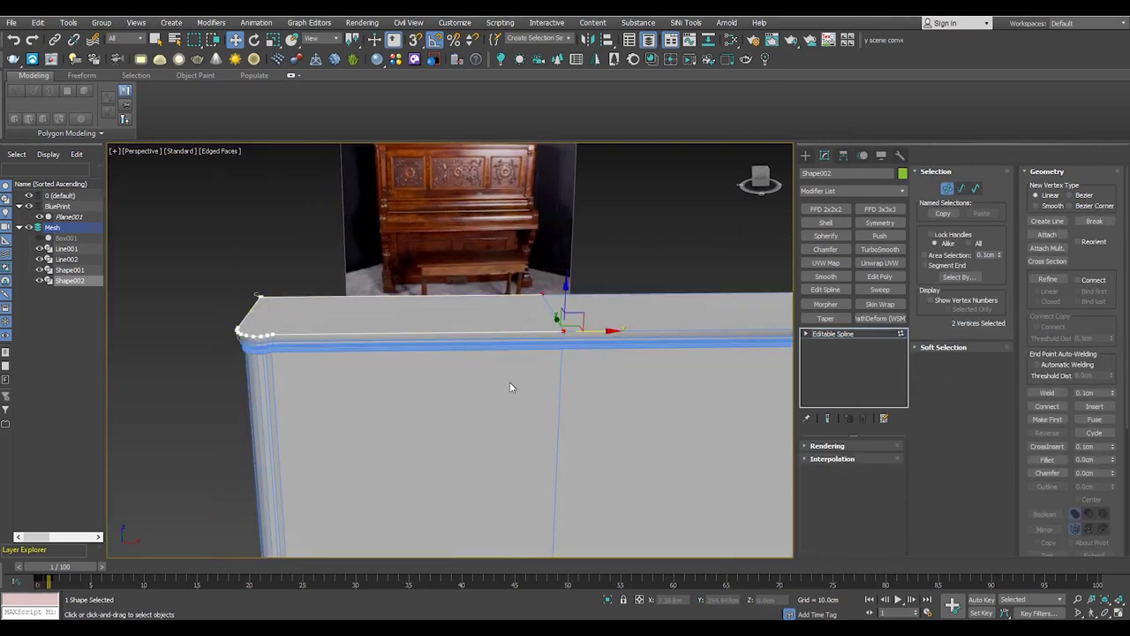
{"action": "left_click", "coordinate": [833, 332]}
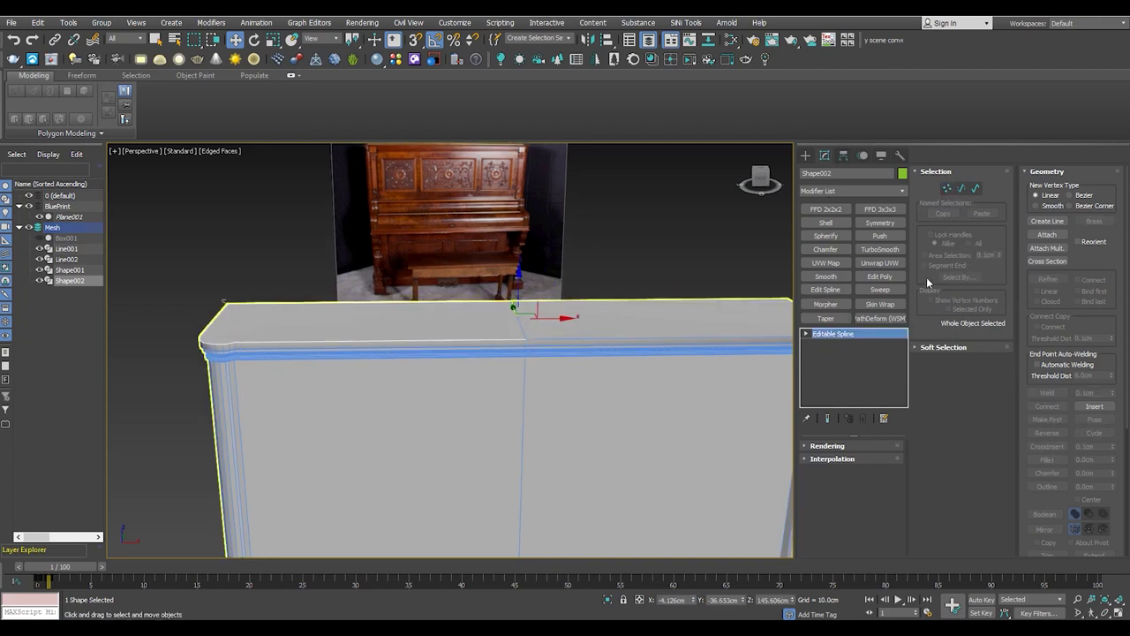
{"action": "key", "text": "2"}
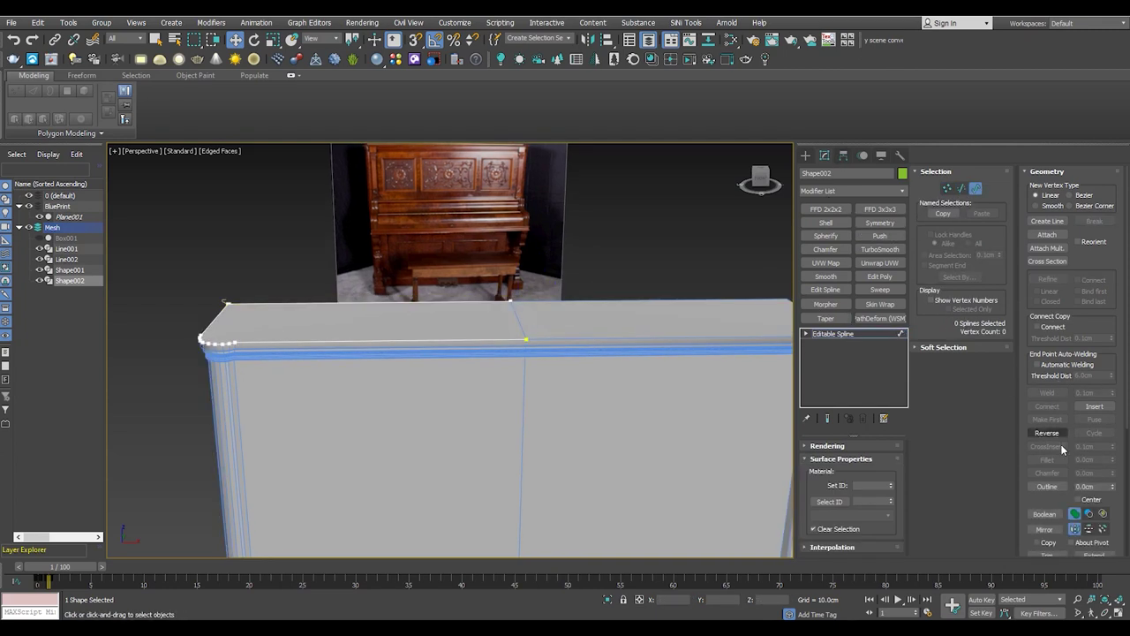
Weld Shape002's vertices at the outline's gap into one
{"action": "middle_click_drag", "start_coordinate": [659, 360], "coordinate": [370, 324], "text": "alt"}
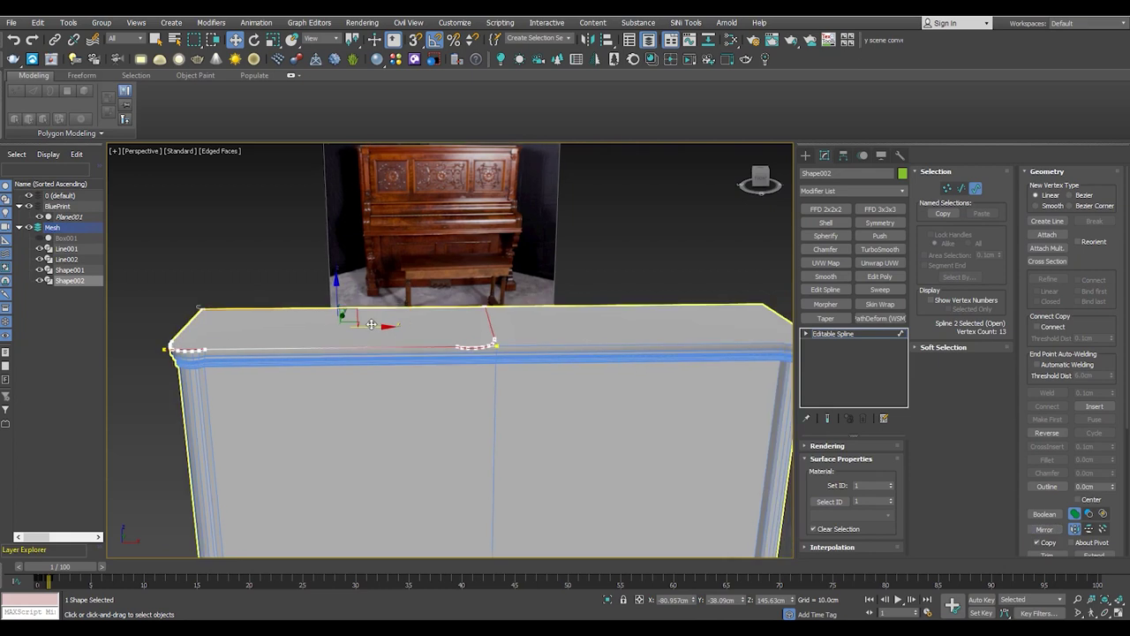
{"action": "scroll", "coordinate": [530, 357], "scroll_direction": "up", "scroll_amount": 5}
{"action": "scroll", "coordinate": [447, 355], "scroll_direction": "down", "scroll_amount": 5}
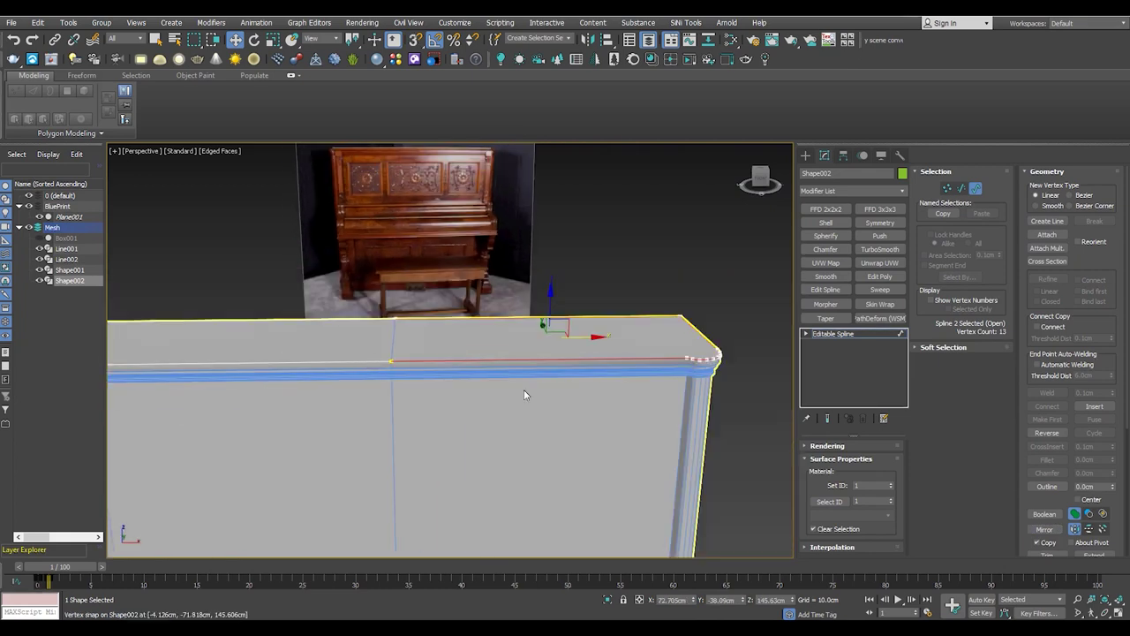
{"action": "middle_click_drag", "start_coordinate": [523, 391], "coordinate": [480, 361], "text": "alt"}
{"action": "key", "text": "1"}
{"action": "scroll", "coordinate": [415, 312], "scroll_direction": "up", "scroll_amount": 4}
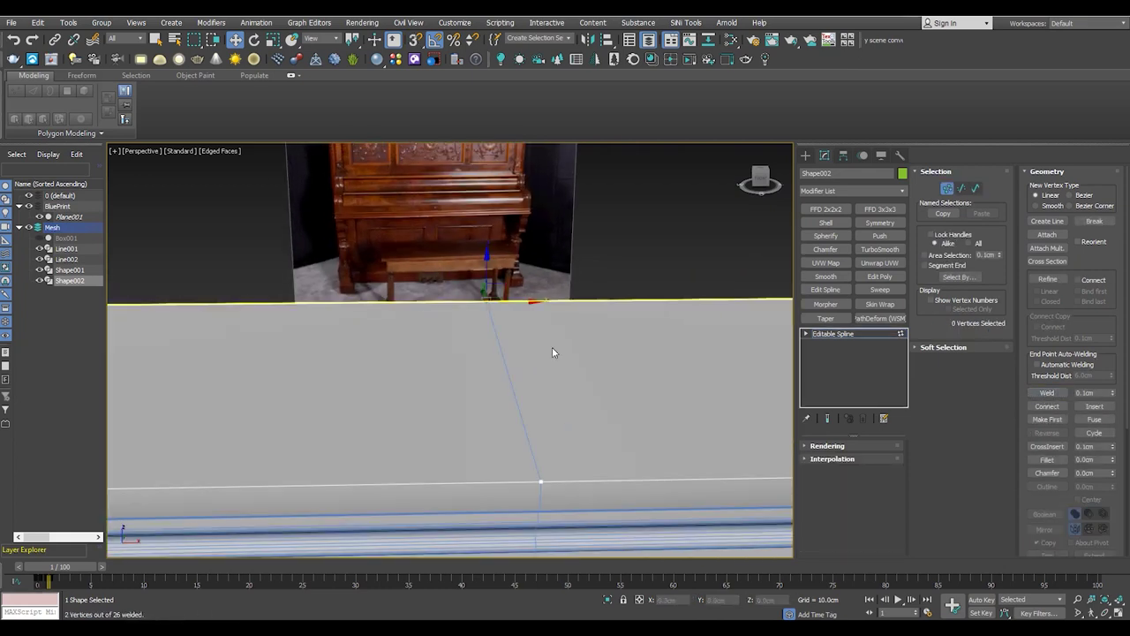
{"action": "scroll", "coordinate": [613, 402], "scroll_direction": "down", "scroll_amount": 3}
{"action": "key", "text": "1"}
{"action": "scroll", "coordinate": [544, 322], "scroll_direction": "down", "scroll_amount": 2}
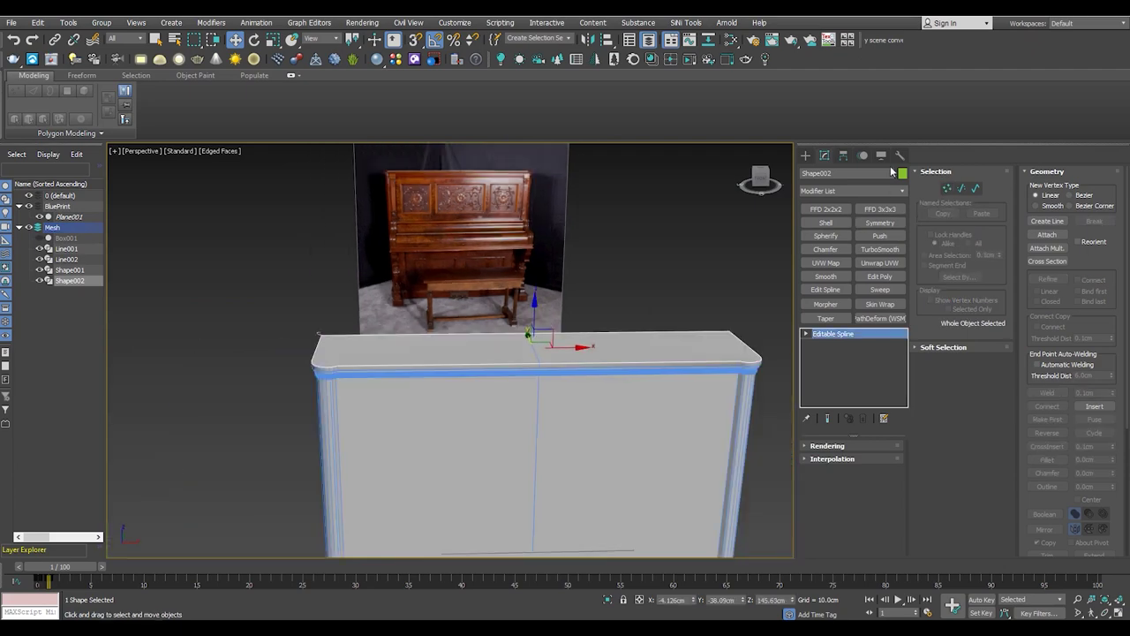
Apply Reset XForm to Shape002 and collapse it to an Editable Spline
{"action": "left_click", "coordinate": [900, 154]}
{"action": "left_click", "coordinate": [850, 301]}
{"action": "left_click", "coordinate": [850, 371]}
{"action": "right_click", "coordinate": [593, 415]}
{"action": "left_click", "coordinate": [651, 463]}
{"action": "middle_click_drag", "start_coordinate": [618, 424], "coordinate": [530, 415], "text": "alt"}
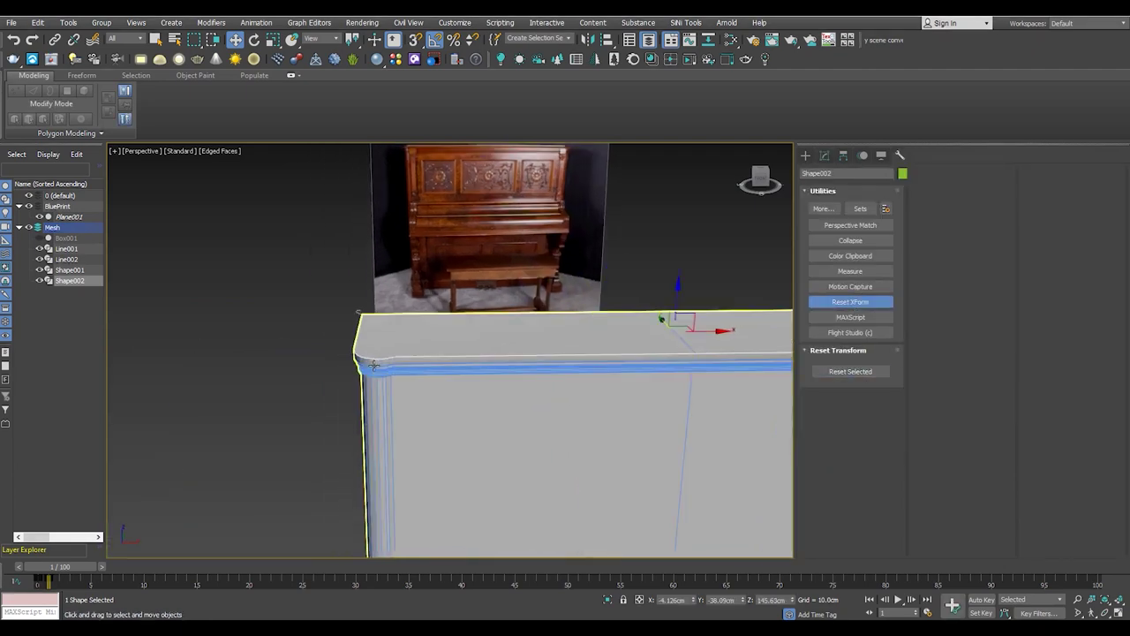
{"action": "left_click", "coordinate": [824, 154]}
{"action": "left_click", "coordinate": [884, 191]}
{"action": "left_click", "coordinate": [884, 191]}
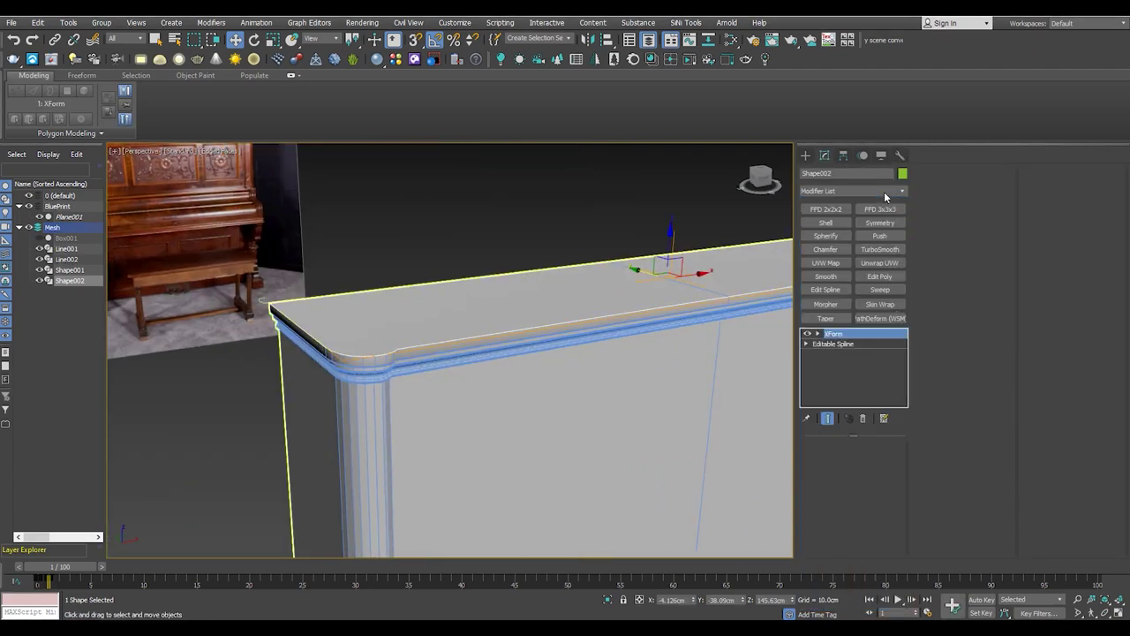
{"action": "right_click", "coordinate": [710, 302]}
{"action": "left_click", "coordinate": [849, 427]}
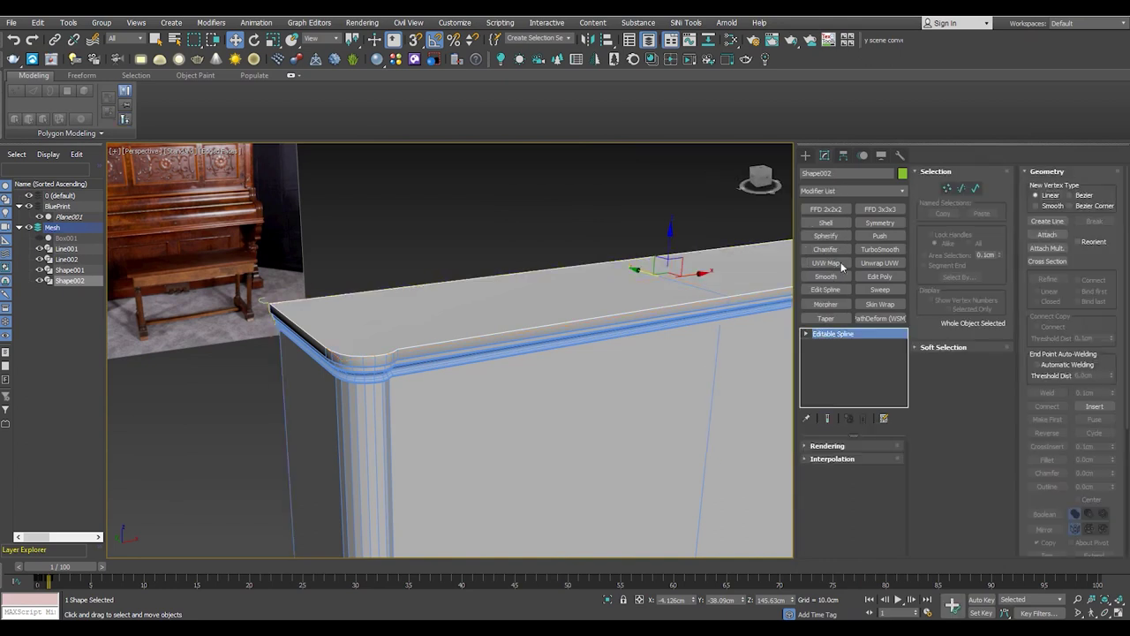
Add a Classic Bevel Profile modifier to Shape002 using Line002 as the profile
{"action": "left_click", "coordinate": [895, 192]}
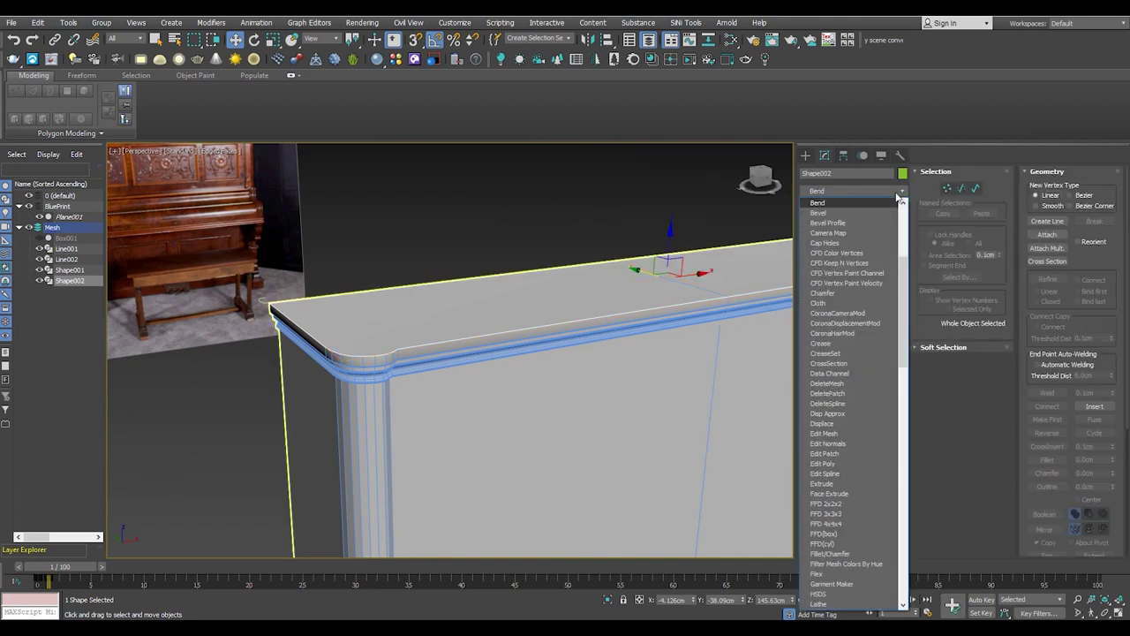
{"action": "key", "text": "Down"}
{"action": "key", "text": "Return"}
{"action": "middle_click_drag", "start_coordinate": [368, 344], "coordinate": [495, 371], "text": "alt"}
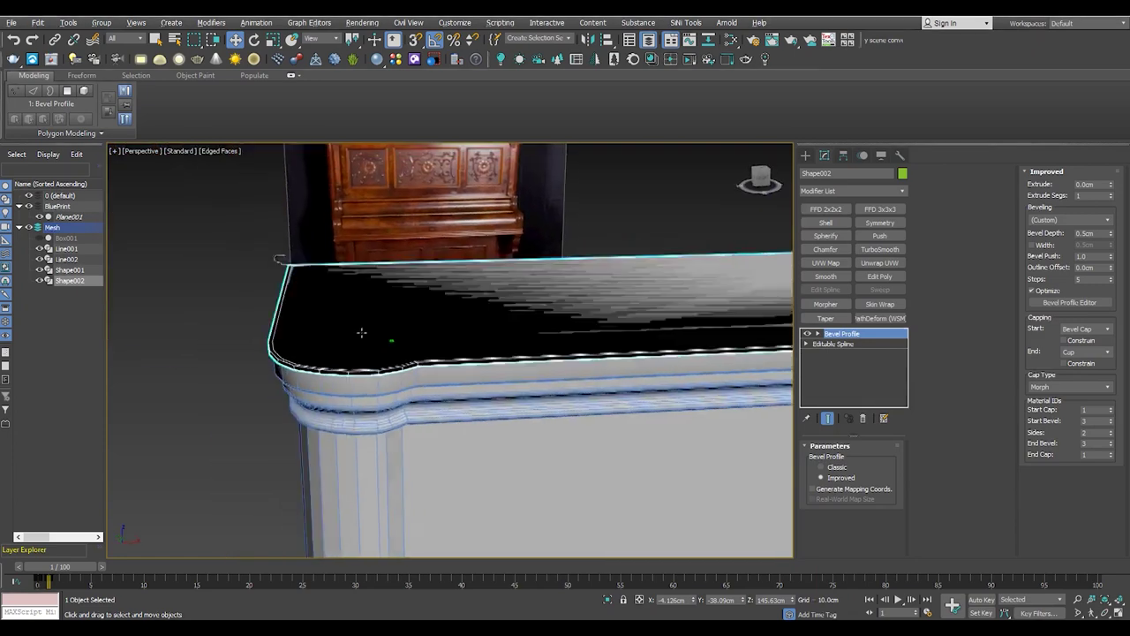
{"action": "left_click", "coordinate": [821, 467]}
{"action": "left_click", "coordinate": [173, 296]}
Isolate the moulded slab to inspect its edge, then restore hidden objects and four views
{"action": "key", "text": "alt+q"}
{"action": "scroll", "coordinate": [350, 355], "scroll_direction": "up", "scroll_amount": 4}
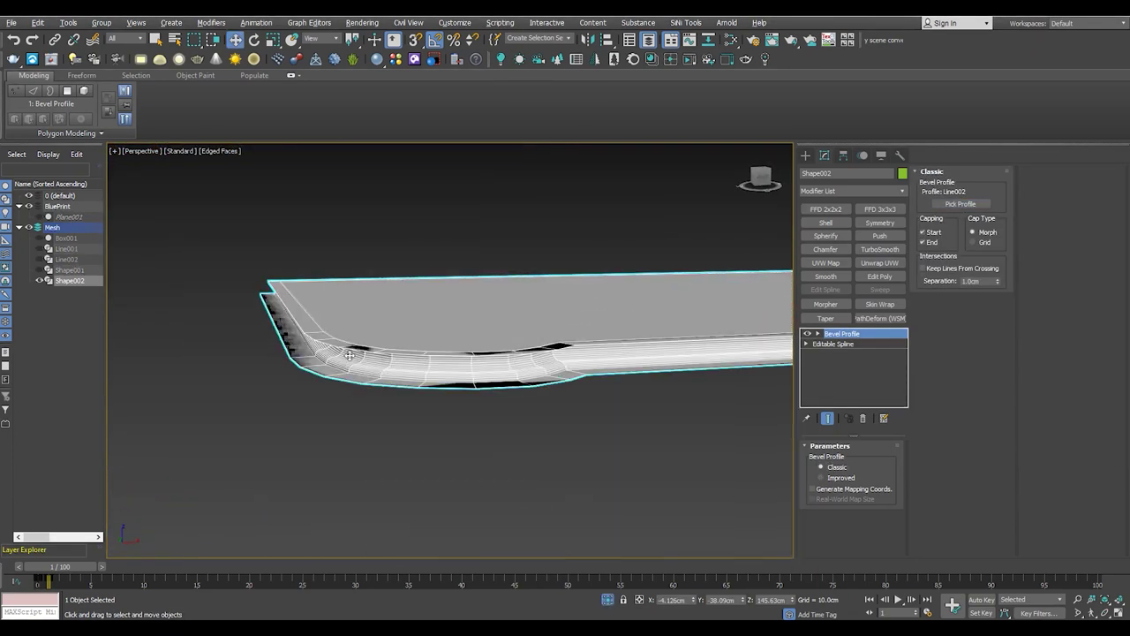
{"action": "key", "text": "e"}
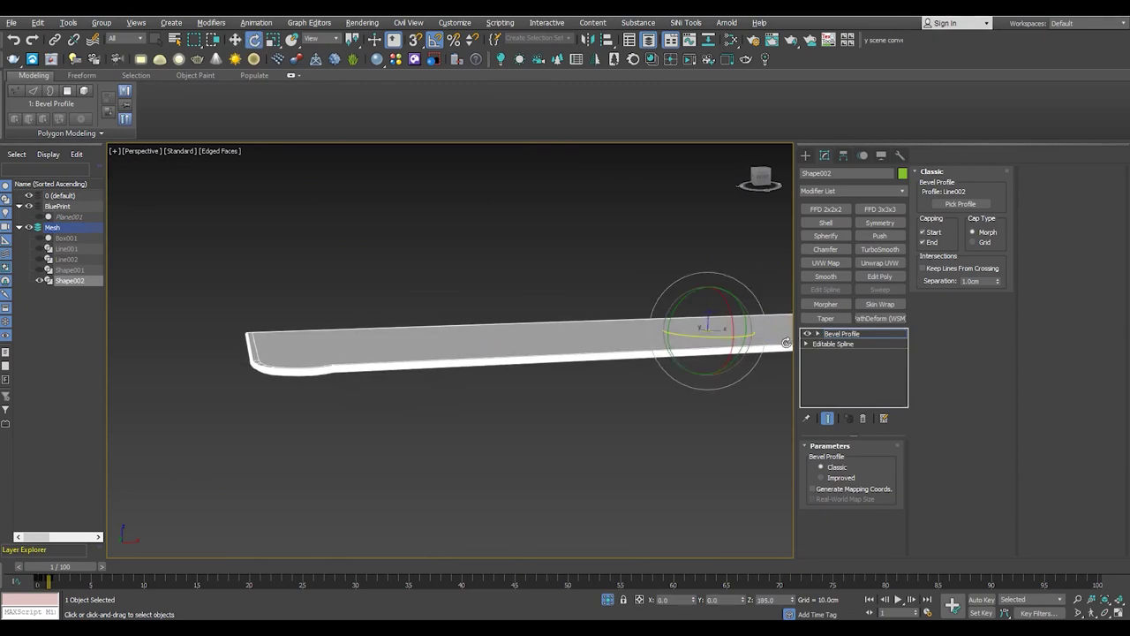
{"action": "mouse_move", "coordinate": [764, 351]}
{"action": "middle_mouse_down", "text": "alt"}
{"action": "mouse_move", "coordinate": [277, 371]}
{"action": "mouse_move", "coordinate": [273, 328]}
{"action": "mouse_move", "coordinate": [283, 361]}
{"action": "middle_mouse_up", "text": "alt"}
{"action": "key", "text": "alt+w"}
{"action": "key", "text": "alt+w"}
{"action": "key", "text": "alt+q"}
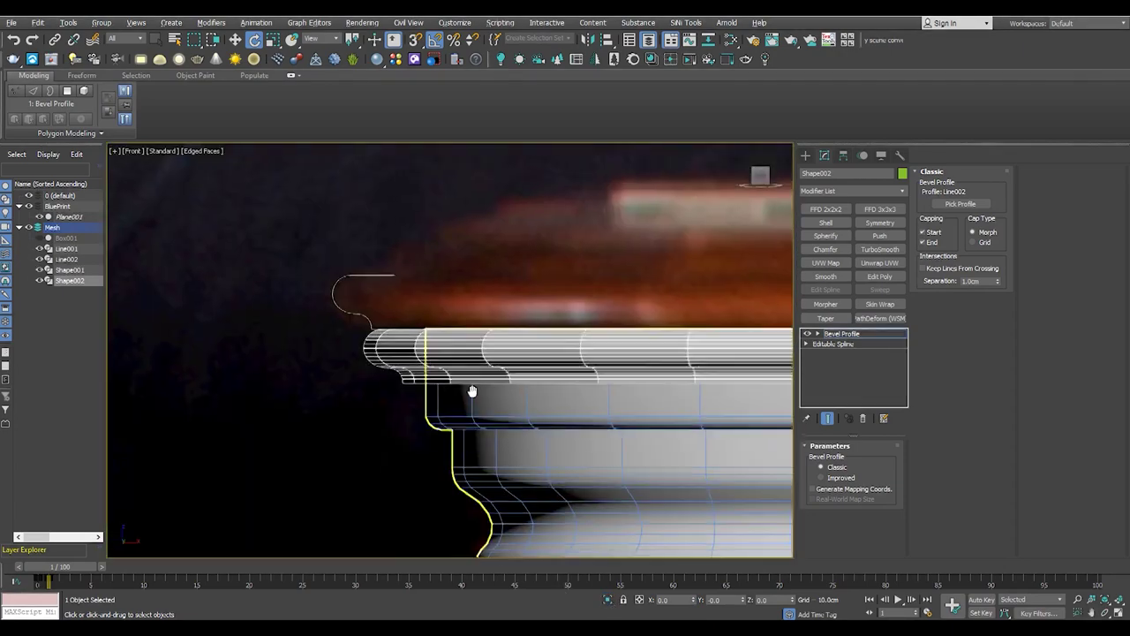
{"action": "scroll", "coordinate": [574, 265], "scroll_direction": "up", "scroll_amount": 2}
{"action": "key", "text": "alt+w"}
{"action": "key", "text": "alt+w"}
{"action": "mouse_move", "coordinate": [527, 379]}
{"action": "middle_mouse_down", "text": "alt"}
{"action": "mouse_move", "coordinate": [421, 404]}
{"action": "mouse_move", "coordinate": [505, 399]}
{"action": "mouse_move", "coordinate": [476, 362]}
{"action": "mouse_move", "coordinate": [500, 424]}
{"action": "mouse_move", "coordinate": [542, 447]}
{"action": "mouse_move", "coordinate": [415, 461]}
{"action": "mouse_move", "coordinate": [452, 349]}
{"action": "mouse_move", "coordinate": [443, 284]}
{"action": "mouse_move", "coordinate": [458, 491]}
{"action": "mouse_move", "coordinate": [480, 416]}
{"action": "mouse_move", "coordinate": [423, 380]}
{"action": "middle_mouse_up", "text": "alt"}
{"action": "scroll", "coordinate": [424, 380], "scroll_direction": "down", "scroll_amount": 5}
{"action": "key", "text": "alt+w"}
{"action": "key", "text": "alt+w"}
{"action": "scroll", "coordinate": [295, 327], "scroll_direction": "up", "scroll_amount": 5}
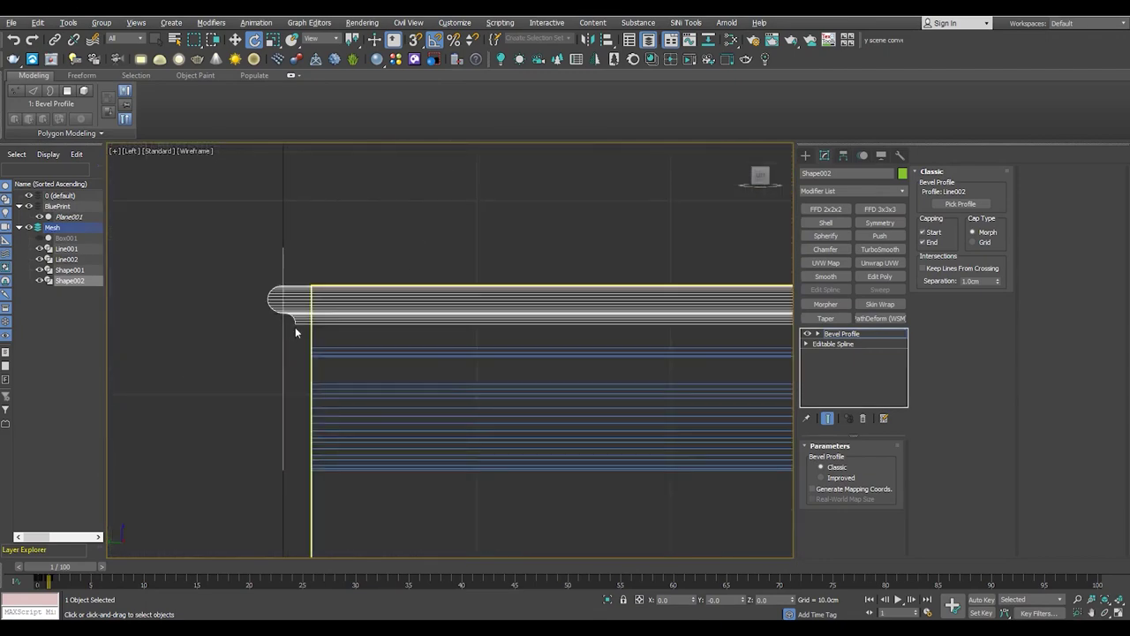
Add an Edit Poly modifier to the slab, select its vertices and enable vertex snapping
{"action": "scroll", "coordinate": [295, 327], "scroll_direction": "up", "scroll_amount": 4}
{"action": "left_click", "coordinate": [880, 276]}
{"action": "key", "text": "1"}
{"action": "key", "text": "w"}
{"action": "left_click_drag", "start_coordinate": [429, 157], "coordinate": [190, 386]}
{"action": "scroll", "coordinate": [518, 367], "scroll_direction": "down", "scroll_amount": 5}
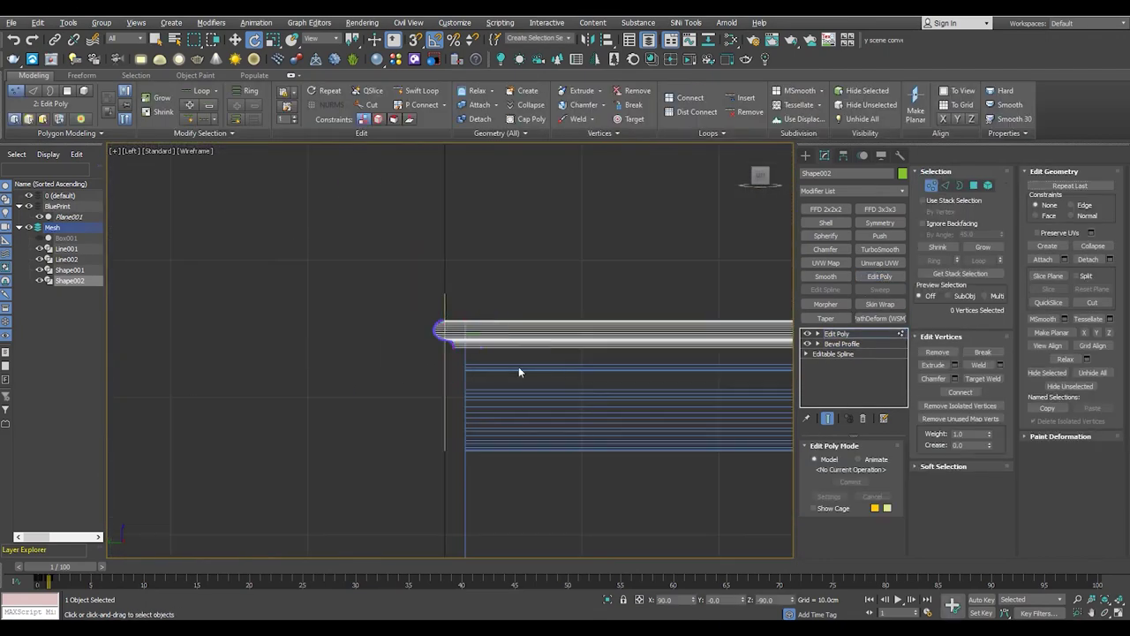
{"action": "scroll", "coordinate": [489, 349], "scroll_direction": "up", "scroll_amount": 3}
{"action": "key", "text": "s"}
{"action": "scroll", "coordinate": [481, 326], "scroll_direction": "up", "scroll_amount": 3}
{"action": "scroll", "coordinate": [469, 340], "scroll_direction": "down", "scroll_amount": 1}
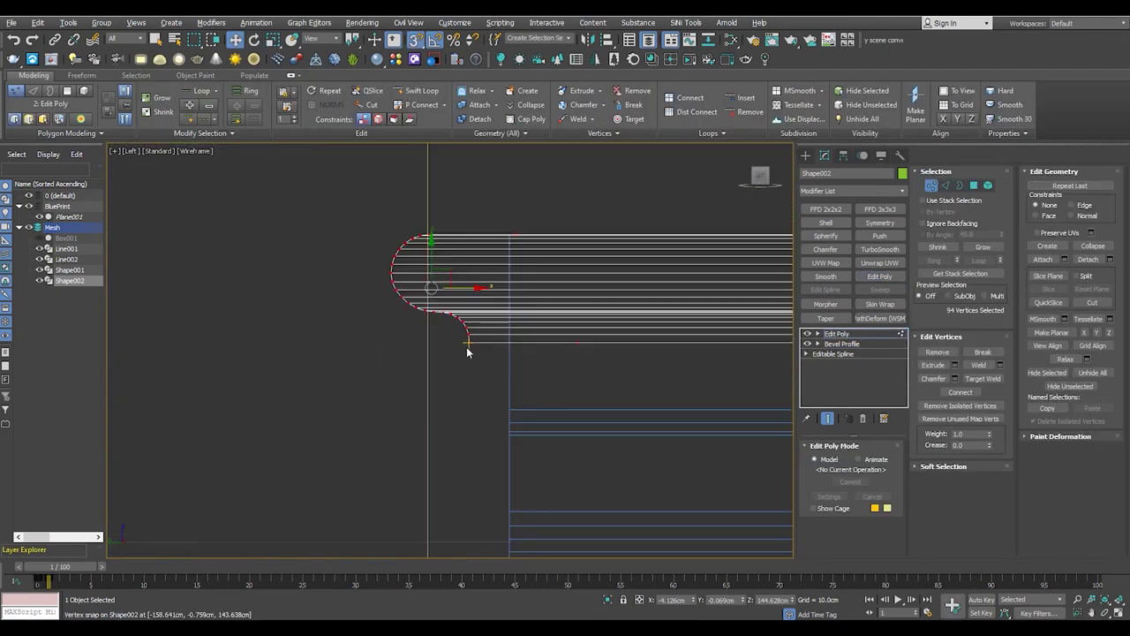
In the front view, snap the moulded top down onto Shape001's lower moulding
{"action": "key", "text": "alt+w"}
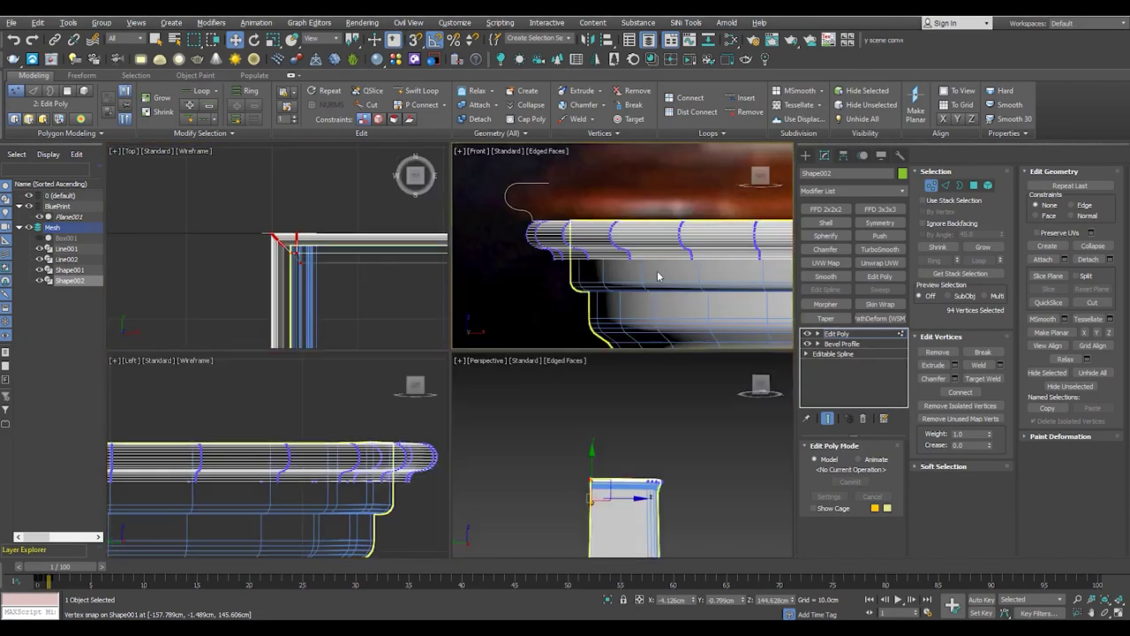
{"action": "right_click", "coordinate": [706, 300]}
{"action": "key", "text": "alt+w"}
{"action": "left_click", "coordinate": [830, 334]}
{"action": "scroll", "coordinate": [469, 321], "scroll_direction": "down", "scroll_amount": 2}
{"action": "scroll", "coordinate": [469, 322], "scroll_direction": "down", "scroll_amount": 4}
{"action": "scroll", "coordinate": [419, 369], "scroll_direction": "up", "scroll_amount": 5}
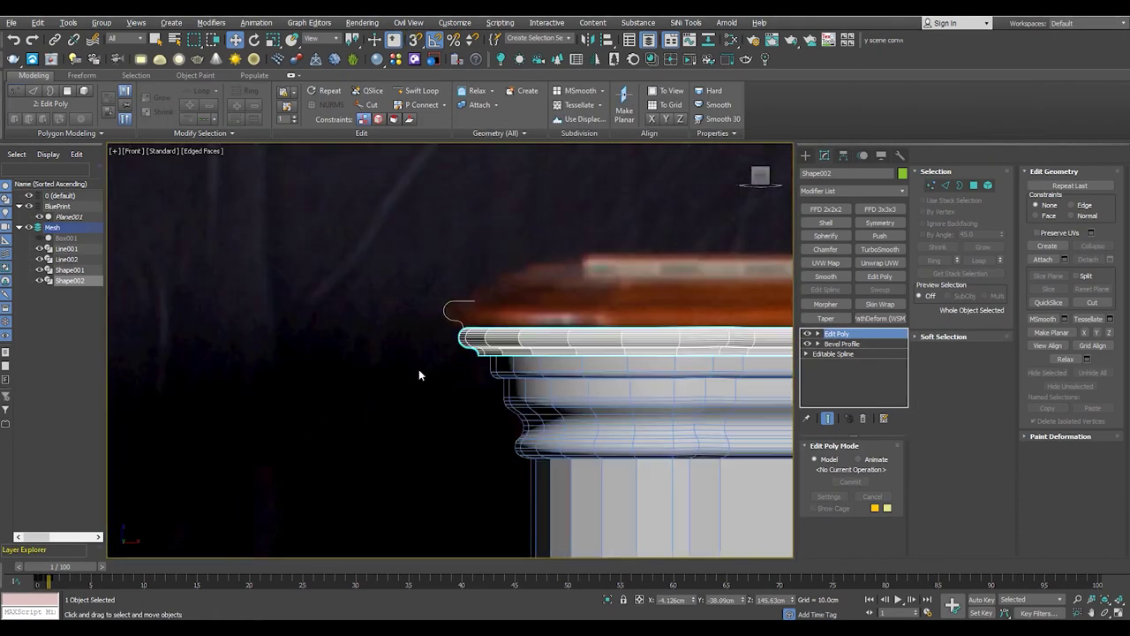
{"action": "scroll", "coordinate": [483, 295], "scroll_direction": "up", "scroll_amount": 3}
{"action": "left_click_drag", "start_coordinate": [439, 282], "coordinate": [504, 323]}
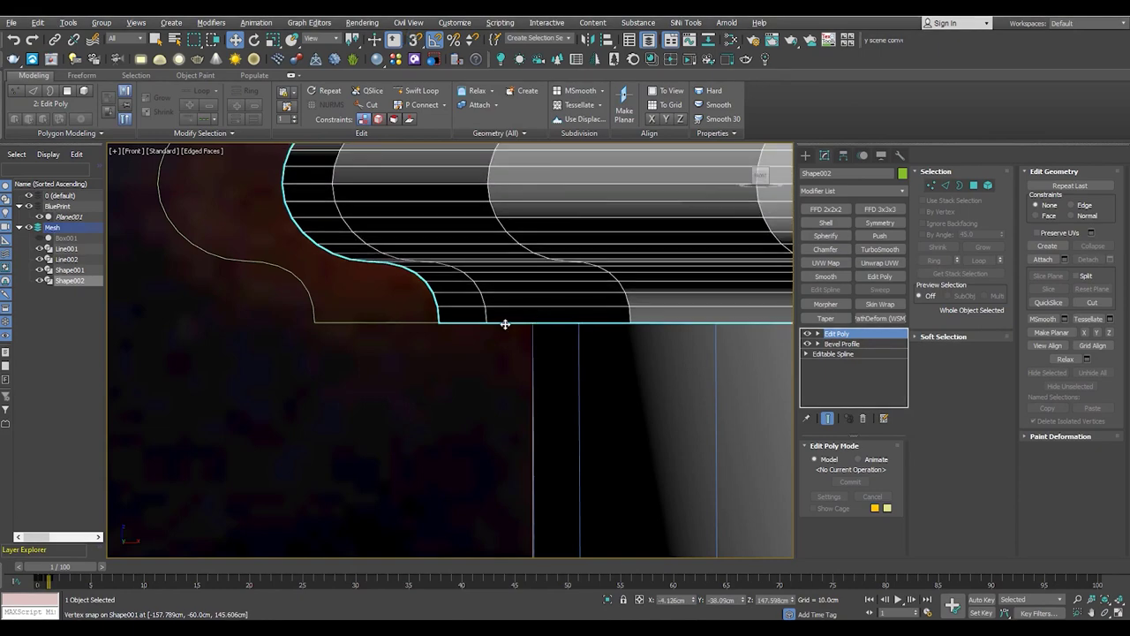
{"action": "scroll", "coordinate": [505, 324], "scroll_direction": "down", "scroll_amount": 3}
{"action": "scroll", "coordinate": [339, 342], "scroll_direction": "down", "scroll_amount": 2}
{"action": "scroll", "coordinate": [247, 338], "scroll_direction": "up", "scroll_amount": 4}
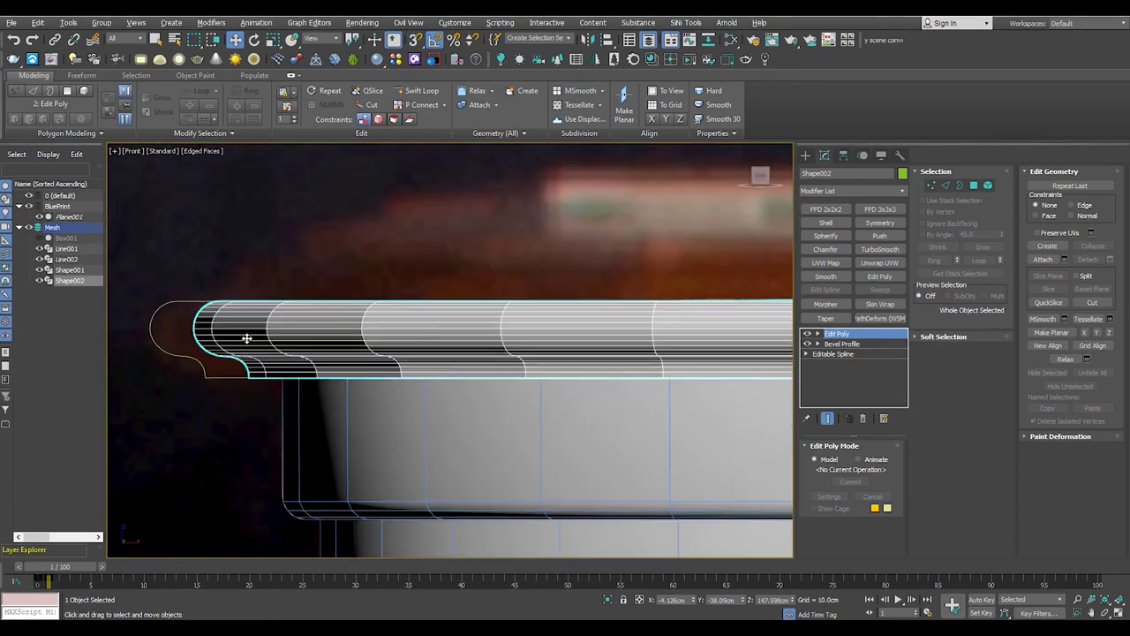
Select the slab's flat top polygon and bevel it upward with 0.57cm height
{"action": "key", "text": "p"}
{"action": "middle_click_drag", "start_coordinate": [250, 340], "coordinate": [449, 429], "text": "alt"}
{"action": "scroll", "coordinate": [402, 441], "scroll_direction": "up", "scroll_amount": 3}
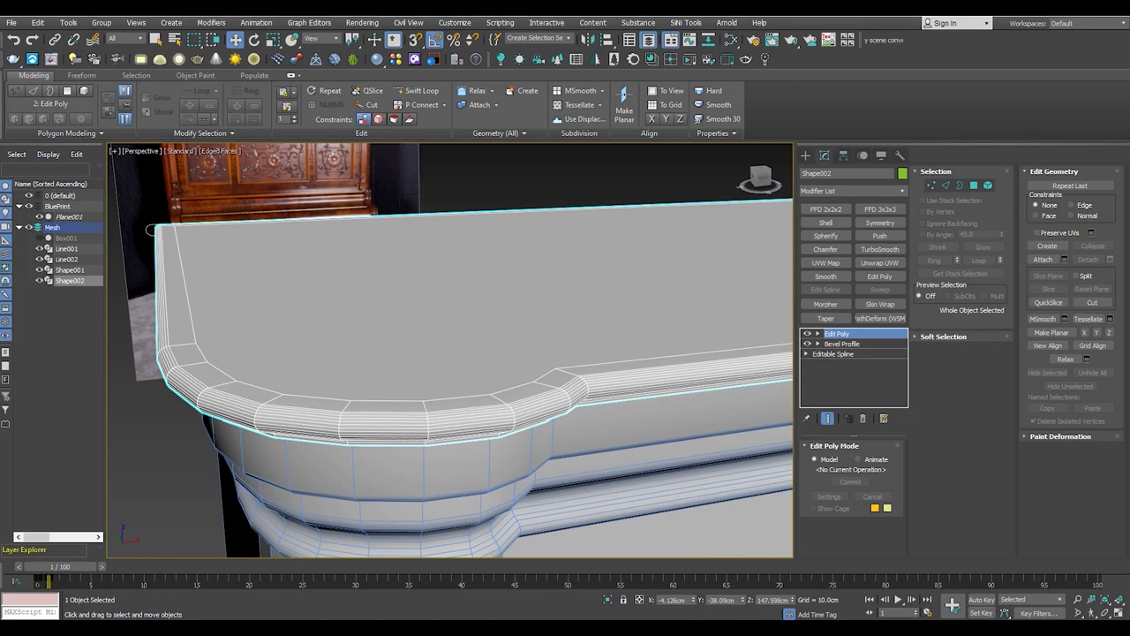
{"action": "key", "text": "4"}
{"action": "left_click", "coordinate": [341, 373]}
{"action": "mouse_move", "coordinate": [340, 373]}
{"action": "middle_mouse_down", "text": "alt"}
{"action": "mouse_move", "coordinate": [391, 373]}
{"action": "mouse_move", "coordinate": [320, 383]}
{"action": "mouse_move", "coordinate": [368, 418]}
{"action": "mouse_move", "coordinate": [392, 376]}
{"action": "middle_mouse_up", "text": "alt"}
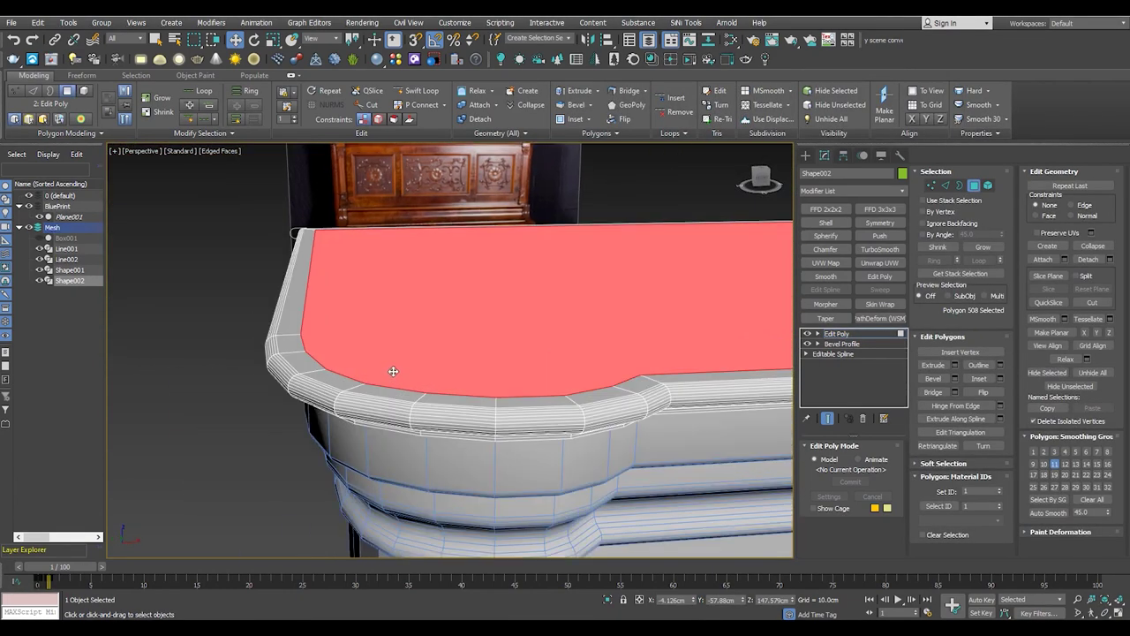
{"action": "left_click_drag", "start_coordinate": [459, 361], "coordinate": [373, 351]}
{"action": "key", "text": "f"}
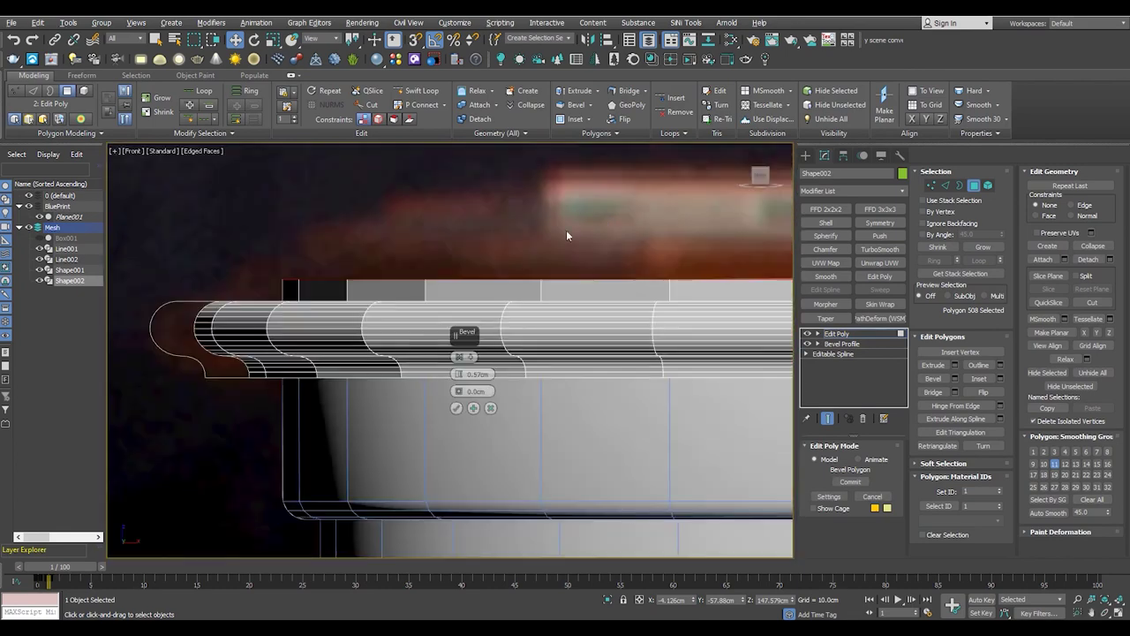
{"action": "scroll", "coordinate": [317, 290], "scroll_direction": "up", "scroll_amount": 2}
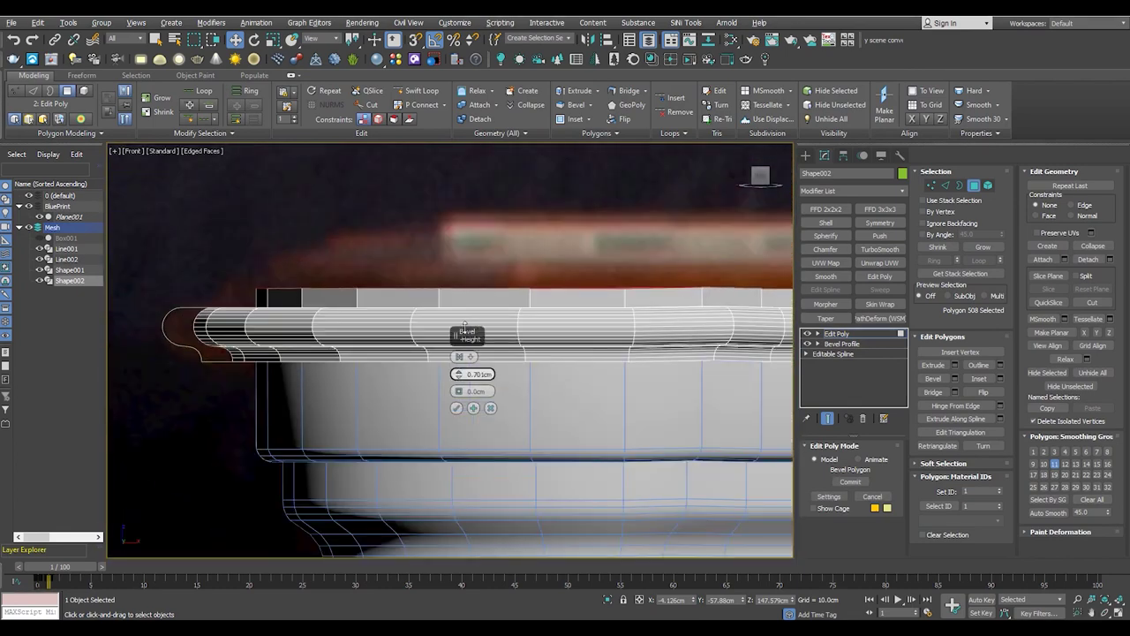
Continue the bevel in steps with negative outlines, shrinking the top inward to a thin rim
{"action": "left_click", "coordinate": [474, 408]}
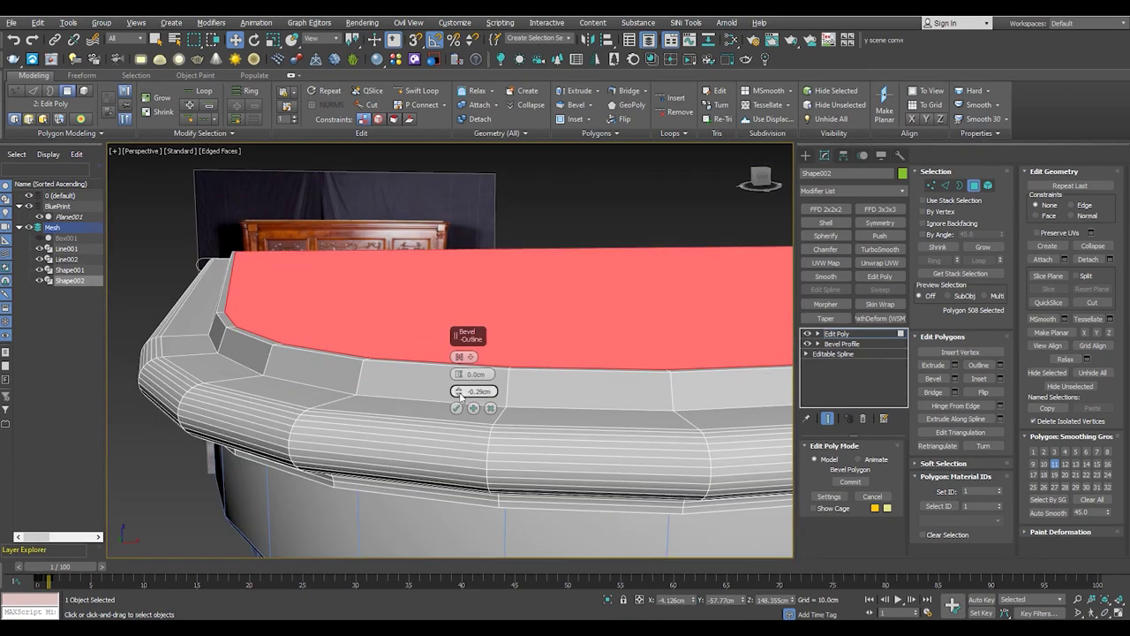
{"action": "left_click_drag", "start_coordinate": [459, 395], "coordinate": [459, 424]}
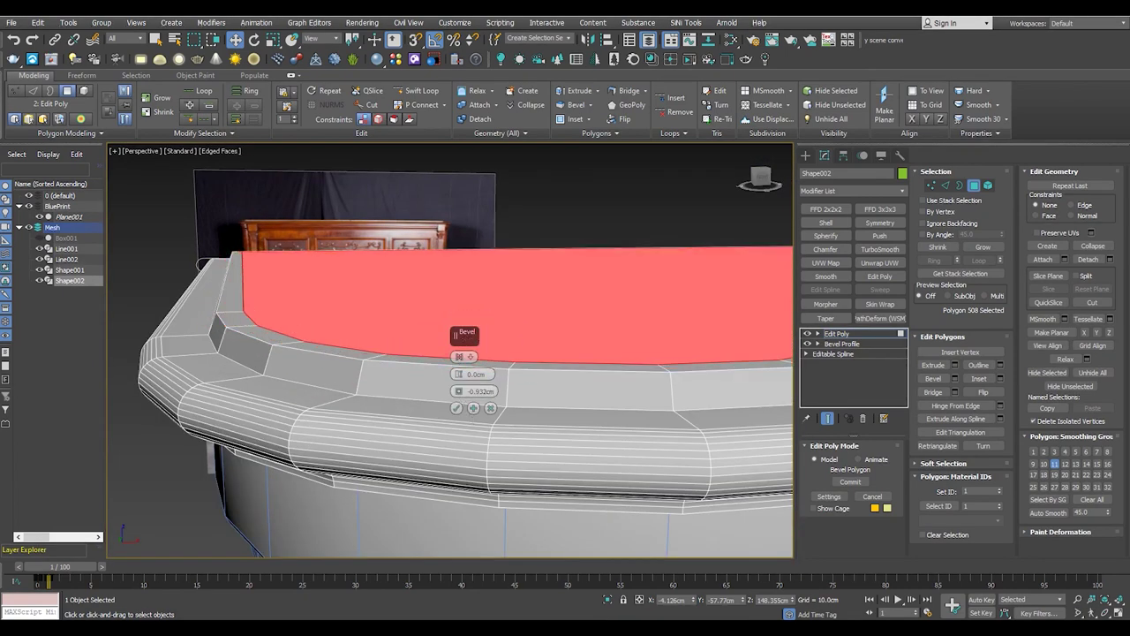
{"action": "mouse_move", "coordinate": [393, 262]}
{"action": "middle_mouse_down", "text": "alt"}
{"action": "mouse_move", "coordinate": [489, 316]}
{"action": "mouse_move", "coordinate": [529, 315]}
{"action": "mouse_move", "coordinate": [508, 316]}
{"action": "middle_mouse_up", "text": "alt"}
{"action": "mouse_move", "coordinate": [458, 391]}
{"action": "left_mouse_down"}
{"action": "mouse_move", "coordinate": [481, 424]}
{"action": "mouse_move", "coordinate": [483, 323]}
{"action": "left_mouse_up"}
{"action": "left_click", "coordinate": [473, 407]}
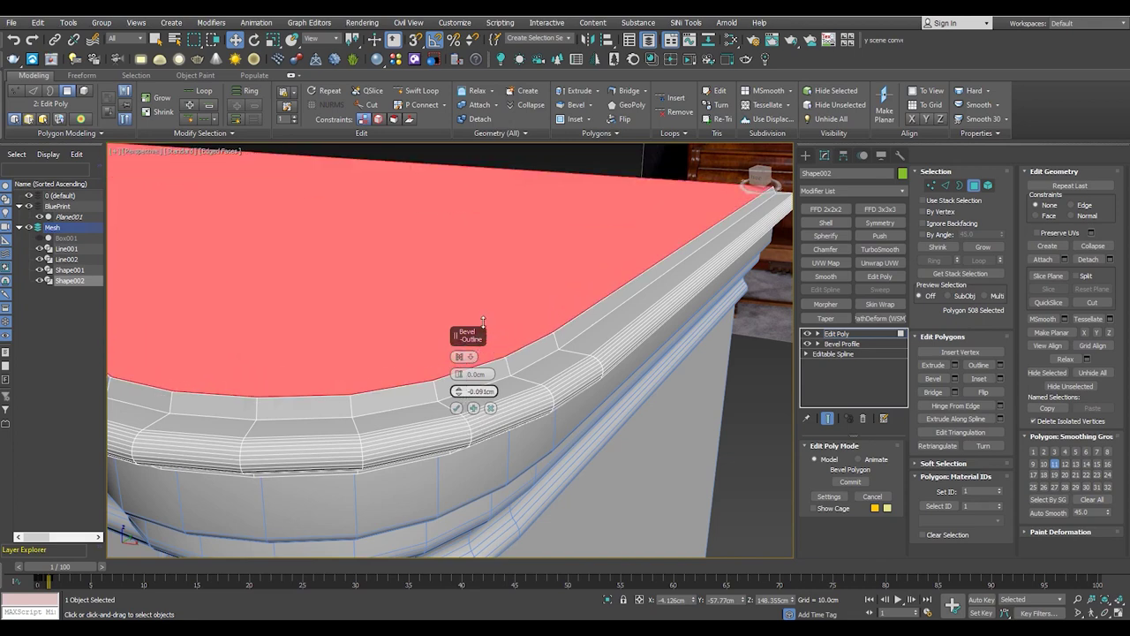
{"action": "left_click", "coordinate": [456, 408]}
{"action": "middle_click_drag", "start_coordinate": [456, 408], "coordinate": [400, 281], "text": "alt"}
{"action": "middle_click_drag", "start_coordinate": [512, 374], "coordinate": [441, 442], "text": "alt"}
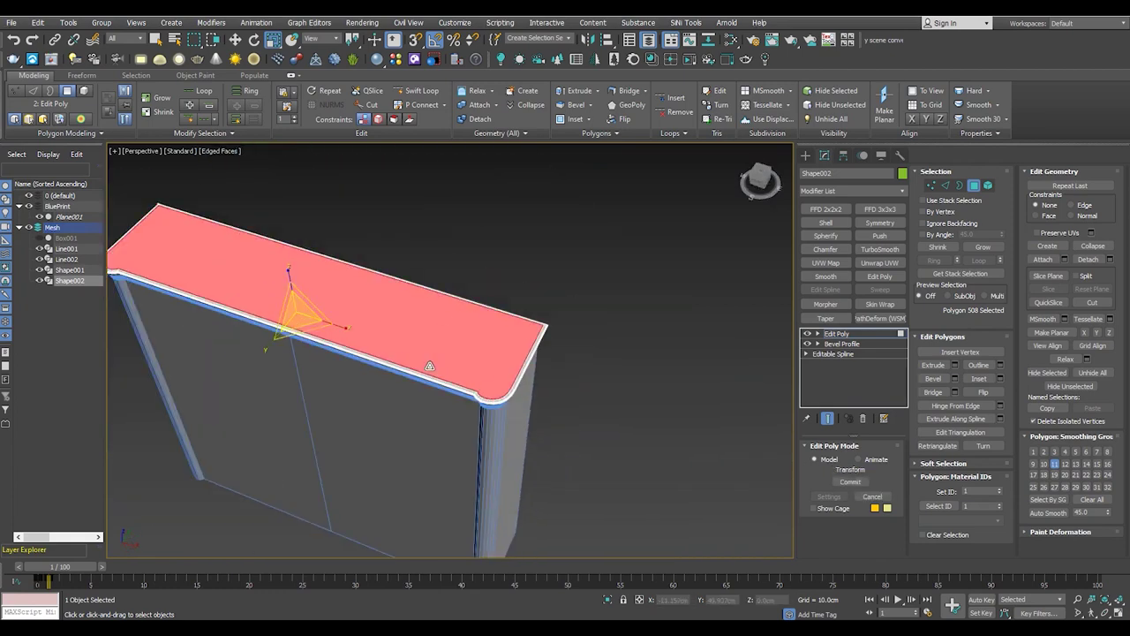
Commit the pending bevel on the molding's top face
{"action": "scroll", "coordinate": [620, 464], "scroll_direction": "up", "scroll_amount": 5}
{"action": "scroll", "coordinate": [620, 463], "scroll_direction": "up", "scroll_amount": 5}
{"action": "left_click", "coordinate": [829, 496]}
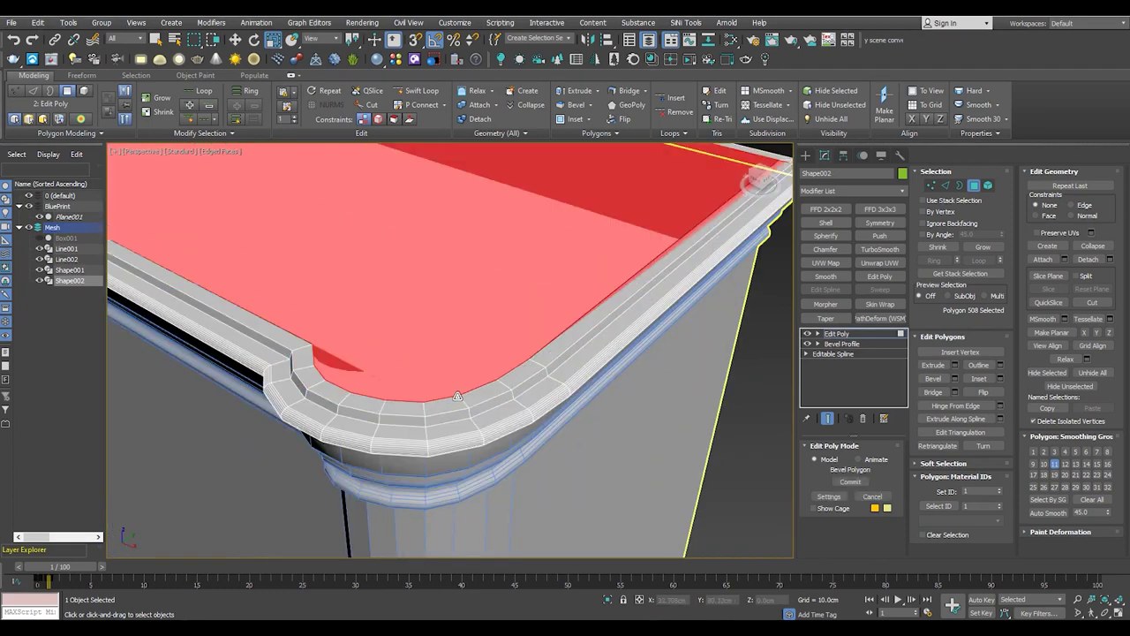
{"action": "scroll", "coordinate": [470, 391], "scroll_direction": "up", "scroll_amount": 3}
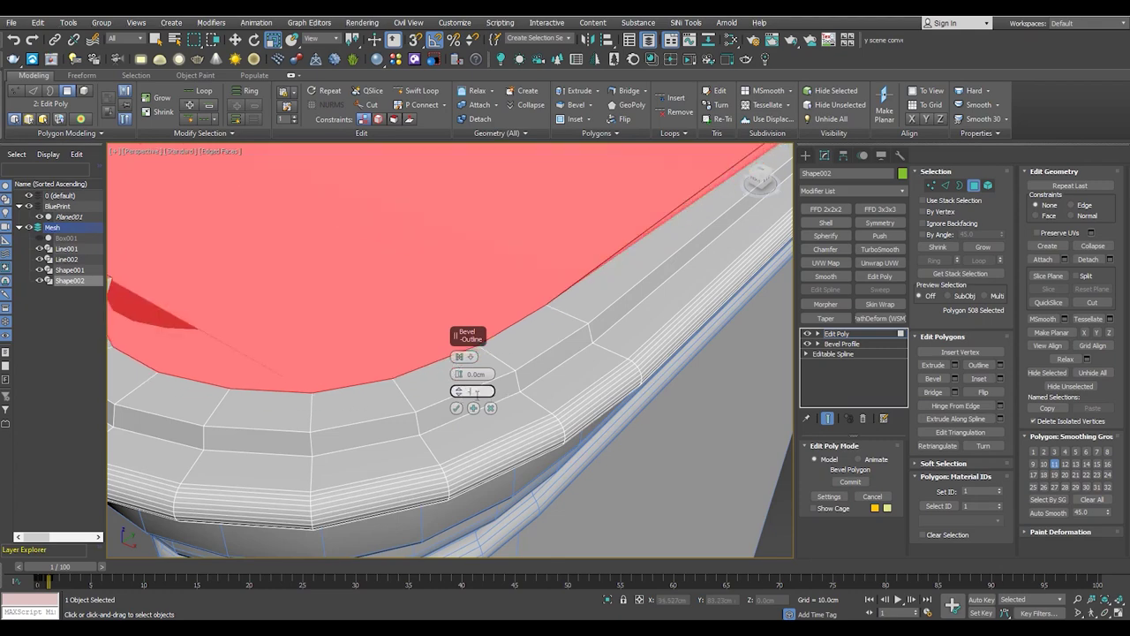
{"action": "left_click", "coordinate": [456, 408]}
{"action": "scroll", "coordinate": [517, 328], "scroll_direction": "down", "scroll_amount": 5}
{"action": "middle_click_drag", "start_coordinate": [518, 328], "coordinate": [575, 328], "text": "alt"}
{"action": "scroll", "coordinate": [537, 345], "scroll_direction": "up", "scroll_amount": 5}
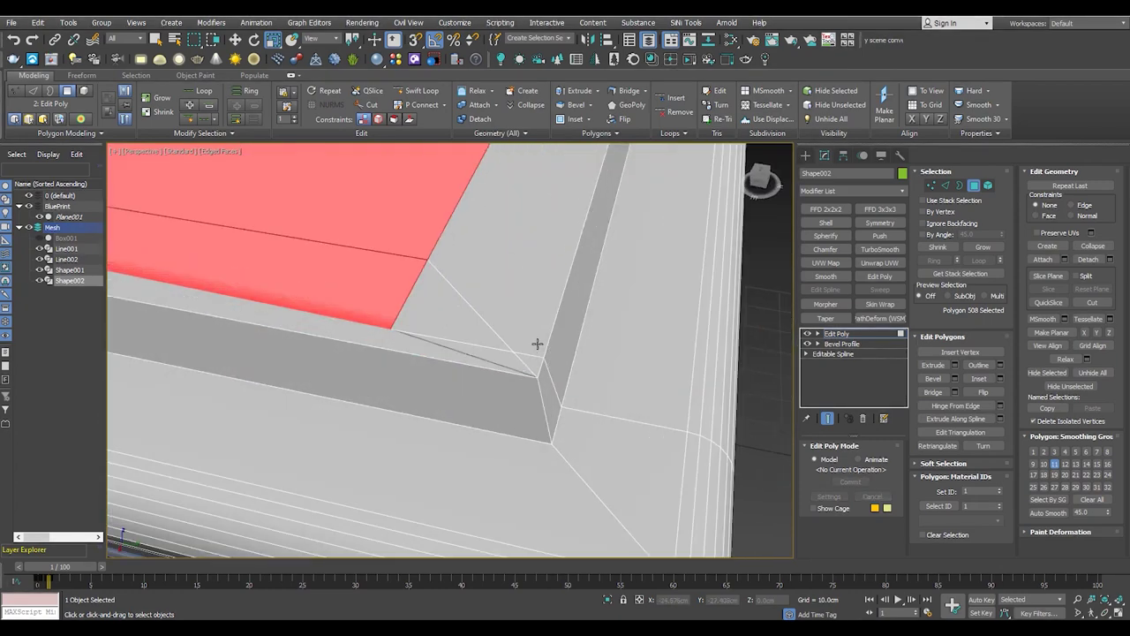
Select a corner vertex, then select and narrow the edges around that corner
{"action": "key", "text": "1"}
{"action": "scroll", "coordinate": [389, 331], "scroll_direction": "up", "scroll_amount": 3}
{"action": "left_click", "coordinate": [390, 331]}
{"action": "key", "text": "w"}
{"action": "middle_click_drag", "start_coordinate": [389, 331], "coordinate": [444, 279], "text": "alt"}
{"action": "scroll", "coordinate": [388, 424], "scroll_direction": "down", "scroll_amount": 3}
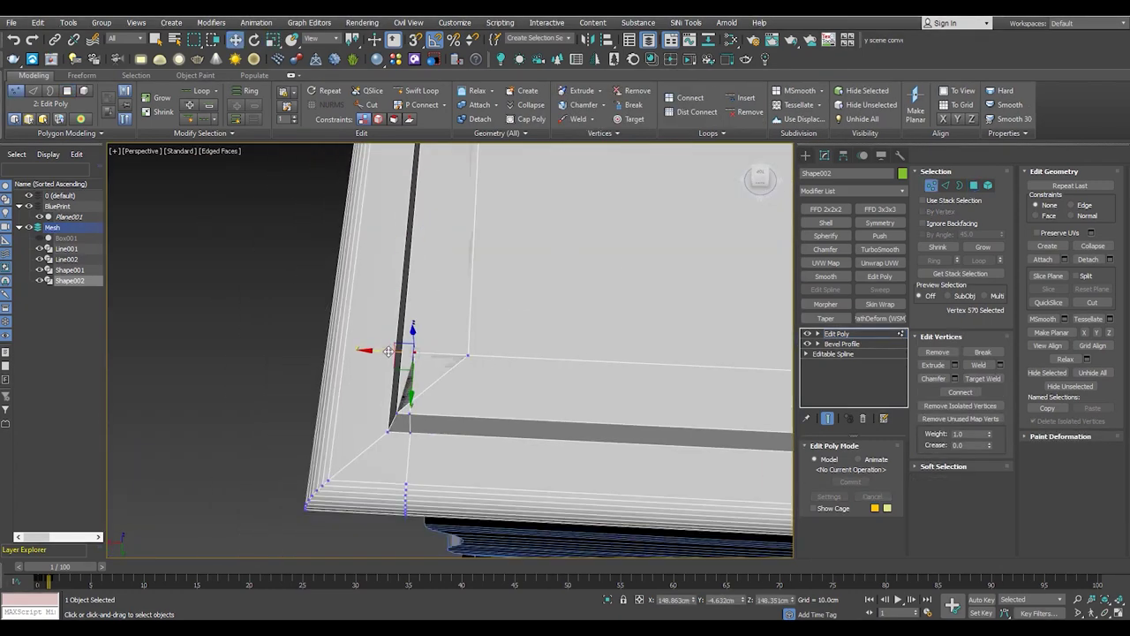
{"action": "key", "text": "2"}
{"action": "mouse_move", "coordinate": [419, 394]}
{"action": "middle_mouse_down", "text": "alt"}
{"action": "mouse_move", "coordinate": [432, 379]}
{"action": "mouse_move", "coordinate": [415, 409]}
{"action": "mouse_move", "coordinate": [471, 288]}
{"action": "middle_mouse_up", "text": "alt"}
{"action": "left_click", "coordinate": [413, 407]}
Select the corner vertices and an edge on the rounded corner
{"action": "key", "text": "1"}
{"action": "scroll", "coordinate": [379, 409], "scroll_direction": "down", "scroll_amount": 5}
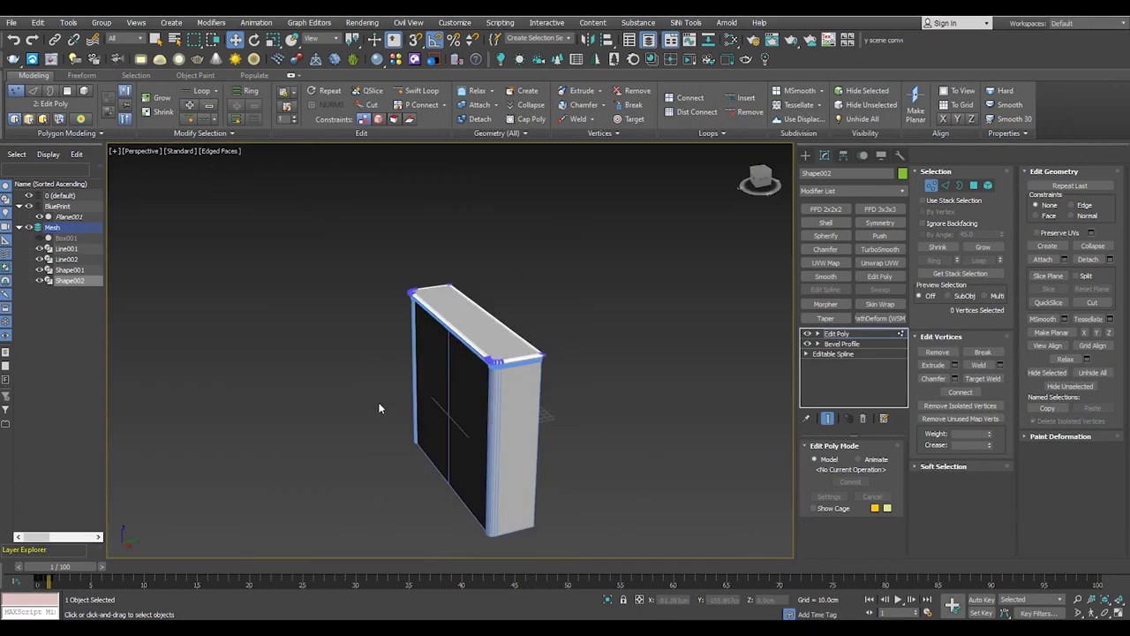
{"action": "scroll", "coordinate": [539, 347], "scroll_direction": "up", "scroll_amount": 5}
{"action": "left_click_drag", "start_coordinate": [539, 349], "coordinate": [504, 403]}
{"action": "middle_click_drag", "start_coordinate": [504, 403], "coordinate": [468, 353], "text": "alt"}
{"action": "scroll", "coordinate": [530, 344], "scroll_direction": "down", "scroll_amount": 3}
{"action": "scroll", "coordinate": [608, 237], "scroll_direction": "up", "scroll_amount": 2}
{"action": "key", "text": "2"}
{"action": "scroll", "coordinate": [494, 291], "scroll_direction": "down", "scroll_amount": 3}
{"action": "mouse_move", "coordinate": [608, 237]}
{"action": "middle_mouse_down", "text": "alt"}
{"action": "mouse_move", "coordinate": [494, 291]}
{"action": "mouse_move", "coordinate": [471, 327]}
{"action": "mouse_move", "coordinate": [323, 279]}
{"action": "middle_mouse_up", "text": "alt"}
{"action": "scroll", "coordinate": [477, 289], "scroll_direction": "up", "scroll_amount": 3}
{"action": "scroll", "coordinate": [389, 305], "scroll_direction": "up", "scroll_amount": 3}
{"action": "left_click", "coordinate": [380, 298]}
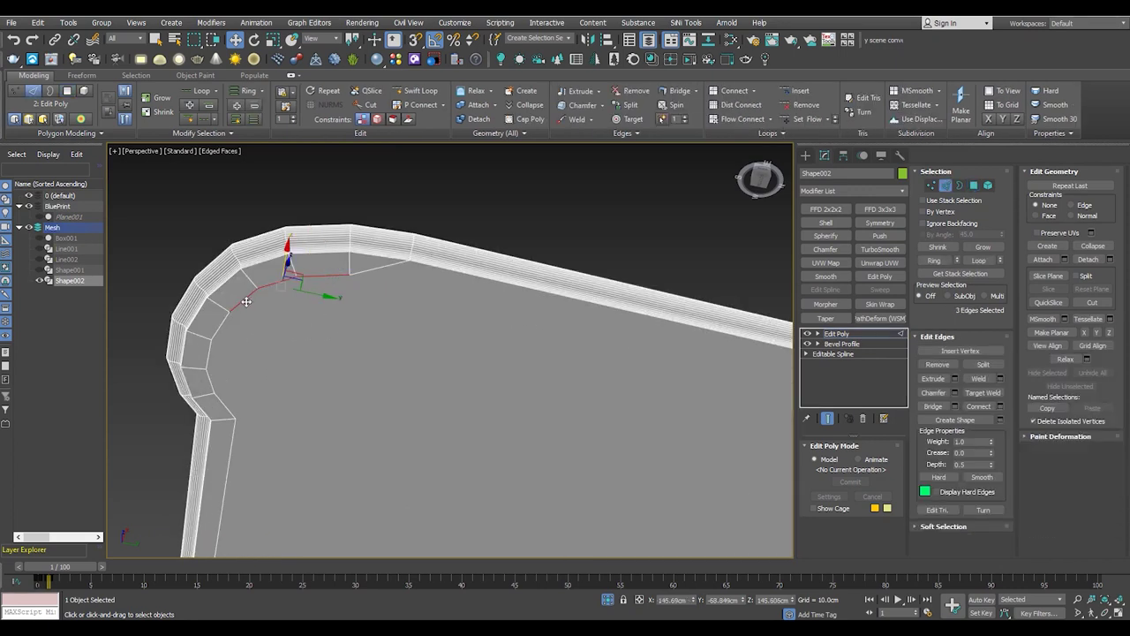
Delete the large top faces and cap the open border with one flat face
{"action": "key", "text": "4"}
{"action": "left_click", "coordinate": [305, 402]}
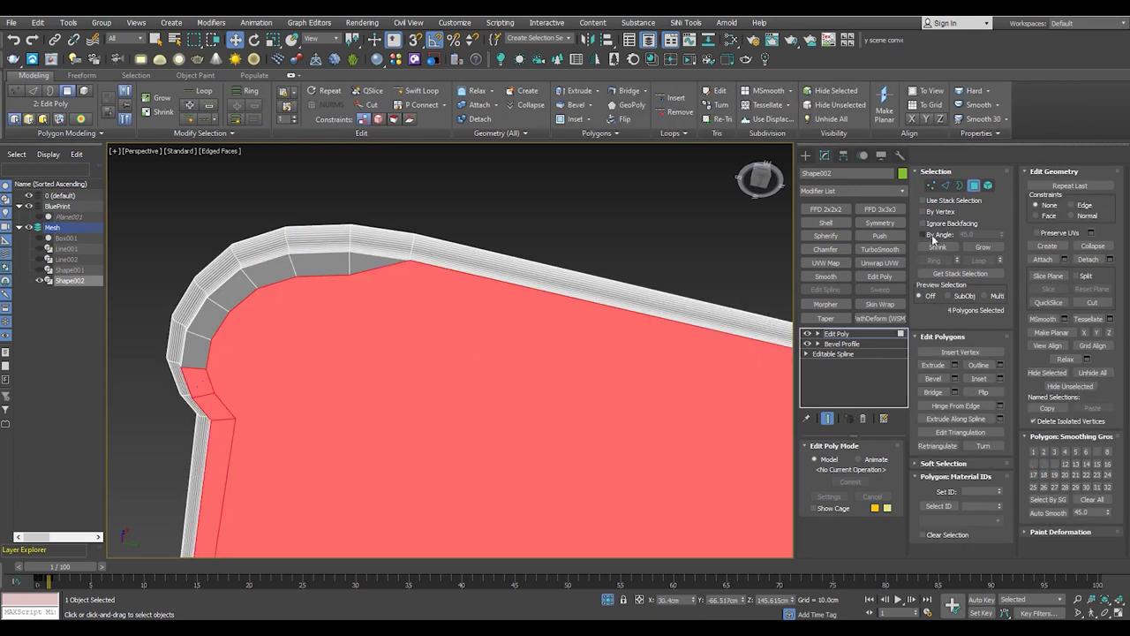
{"action": "mouse_move", "coordinate": [350, 341]}
{"action": "middle_mouse_down", "text": "alt"}
{"action": "mouse_move", "coordinate": [365, 386]}
{"action": "mouse_move", "coordinate": [436, 312]}
{"action": "middle_mouse_up", "text": "alt"}
{"action": "key", "text": "Delete"}
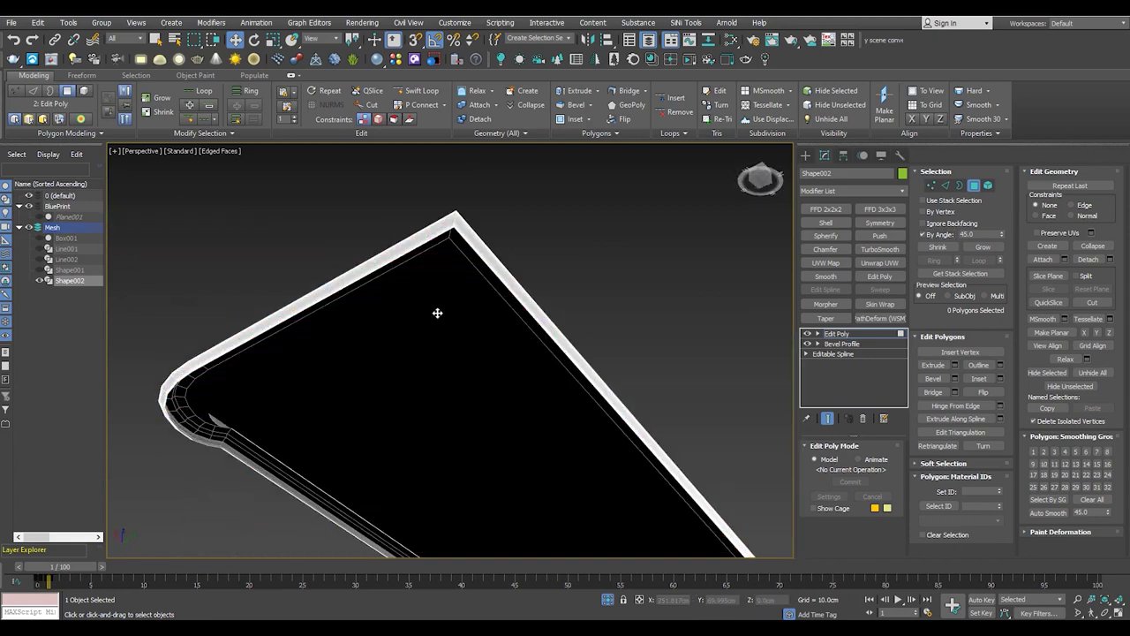
{"action": "key", "text": "3"}
{"action": "key", "text": "alt+p"}
{"action": "mouse_move", "coordinate": [474, 252]}
{"action": "middle_mouse_down", "text": "alt"}
{"action": "mouse_move", "coordinate": [454, 270]}
{"action": "mouse_move", "coordinate": [585, 373]}
{"action": "mouse_move", "coordinate": [613, 285]}
{"action": "mouse_move", "coordinate": [524, 303]}
{"action": "mouse_move", "coordinate": [459, 353]}
{"action": "middle_mouse_up", "text": "alt"}
Inspect the rounded corner up close, toggling wireframe display on and off
{"action": "key", "text": "4"}
{"action": "scroll", "coordinate": [423, 389], "scroll_direction": "up", "scroll_amount": 5}
{"action": "mouse_move", "coordinate": [424, 388]}
{"action": "middle_mouse_down", "text": "alt"}
{"action": "mouse_move", "coordinate": [379, 357]}
{"action": "mouse_move", "coordinate": [413, 432]}
{"action": "middle_mouse_up", "text": "alt"}
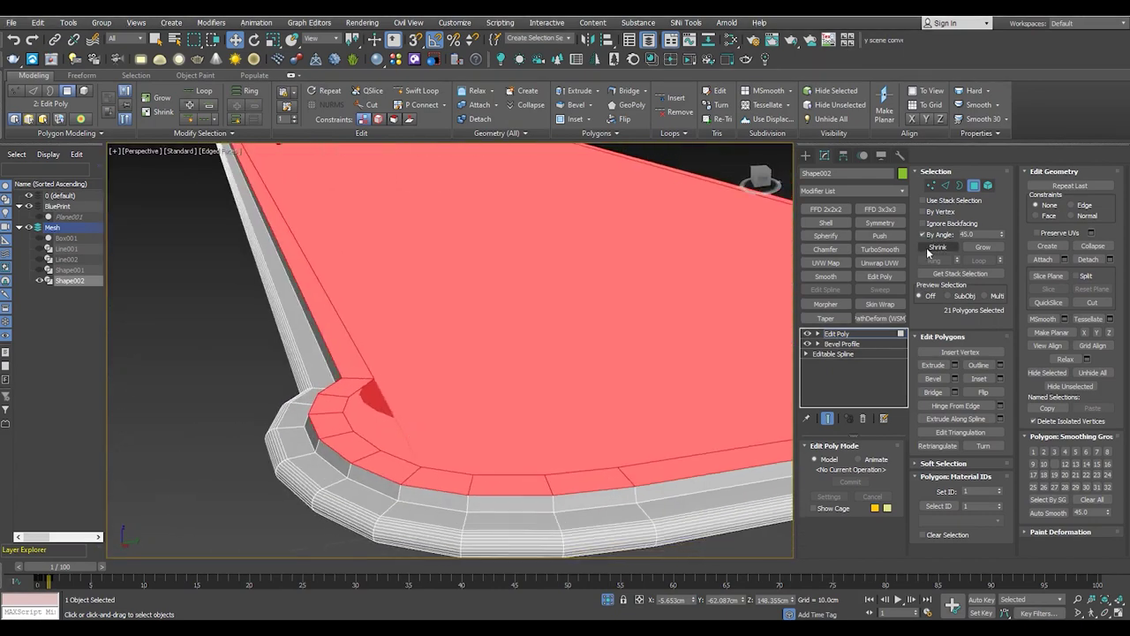
{"action": "key", "text": "1"}
{"action": "mouse_move", "coordinate": [524, 378]}
{"action": "middle_mouse_down", "text": "alt"}
{"action": "mouse_move", "coordinate": [480, 403]}
{"action": "mouse_move", "coordinate": [303, 424]}
{"action": "middle_mouse_up", "text": "alt"}
{"action": "key", "text": "F3"}
{"action": "scroll", "coordinate": [292, 379], "scroll_direction": "up", "scroll_amount": 5}
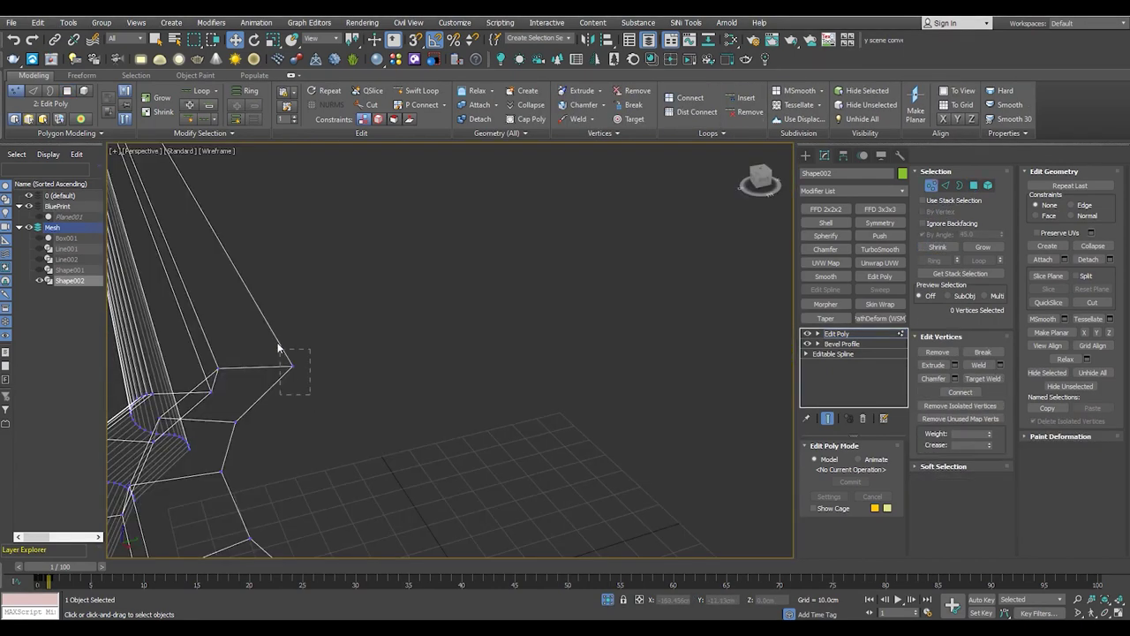
{"action": "key", "text": "F3"}
{"action": "scroll", "coordinate": [333, 428], "scroll_direction": "down", "scroll_amount": 5}
Select the strip's new top cap face in Polygon mode
{"action": "mouse_move", "coordinate": [470, 432]}
{"action": "middle_mouse_down", "text": "alt"}
{"action": "mouse_move", "coordinate": [444, 353]}
{"action": "mouse_move", "coordinate": [179, 382]}
{"action": "mouse_move", "coordinate": [395, 424]}
{"action": "middle_mouse_up", "text": "alt"}
{"action": "scroll", "coordinate": [179, 383], "scroll_direction": "up", "scroll_amount": 5}
{"action": "key", "text": "4"}
{"action": "scroll", "coordinate": [395, 423], "scroll_direction": "down", "scroll_amount": 5}
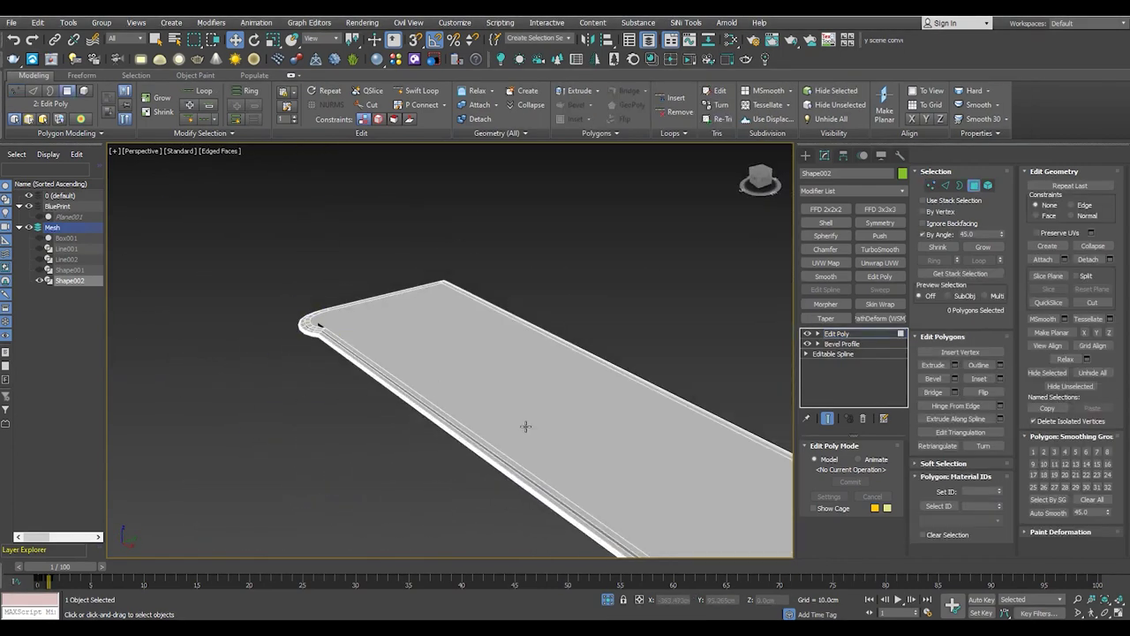
{"action": "scroll", "coordinate": [395, 422], "scroll_direction": "down", "scroll_amount": 3}
{"action": "left_click", "coordinate": [477, 318]}
{"action": "scroll", "coordinate": [568, 282], "scroll_direction": "up", "scroll_amount": 3}
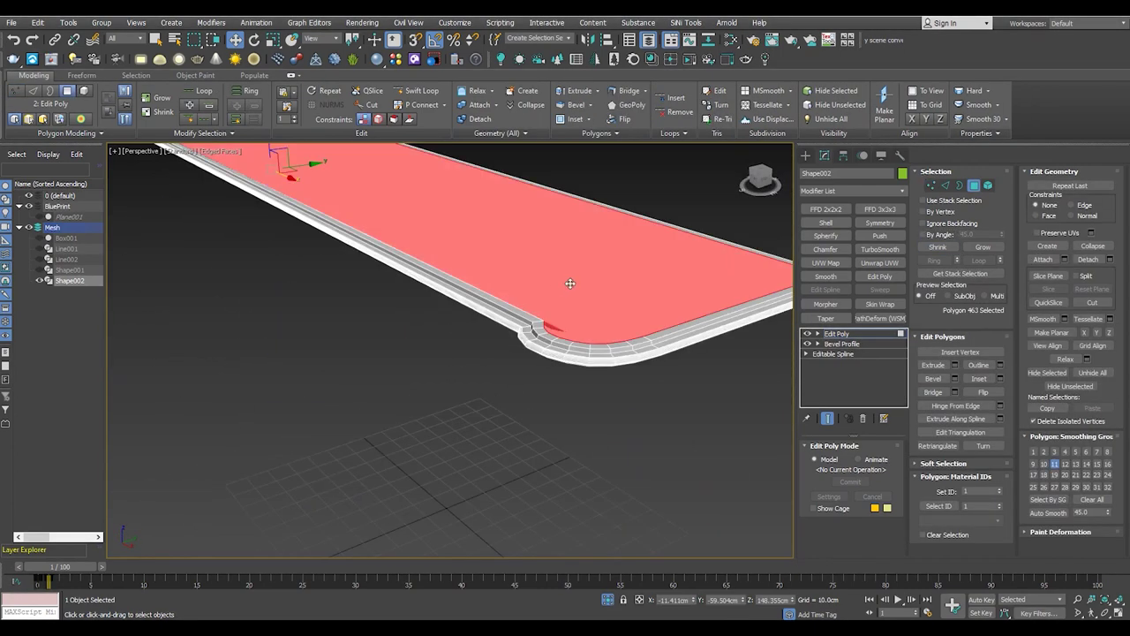
Bevel the top face about 0.57 cm up with a 0.228 cm outward outline
{"action": "scroll", "coordinate": [537, 353], "scroll_direction": "up", "scroll_amount": 2}
{"action": "mouse_move", "coordinate": [400, 297]}
{"action": "middle_mouse_down", "text": "alt"}
{"action": "mouse_move", "coordinate": [315, 285]}
{"action": "mouse_move", "coordinate": [413, 279]}
{"action": "middle_mouse_up", "text": "alt"}
{"action": "scroll", "coordinate": [413, 279], "scroll_direction": "up", "scroll_amount": 1}
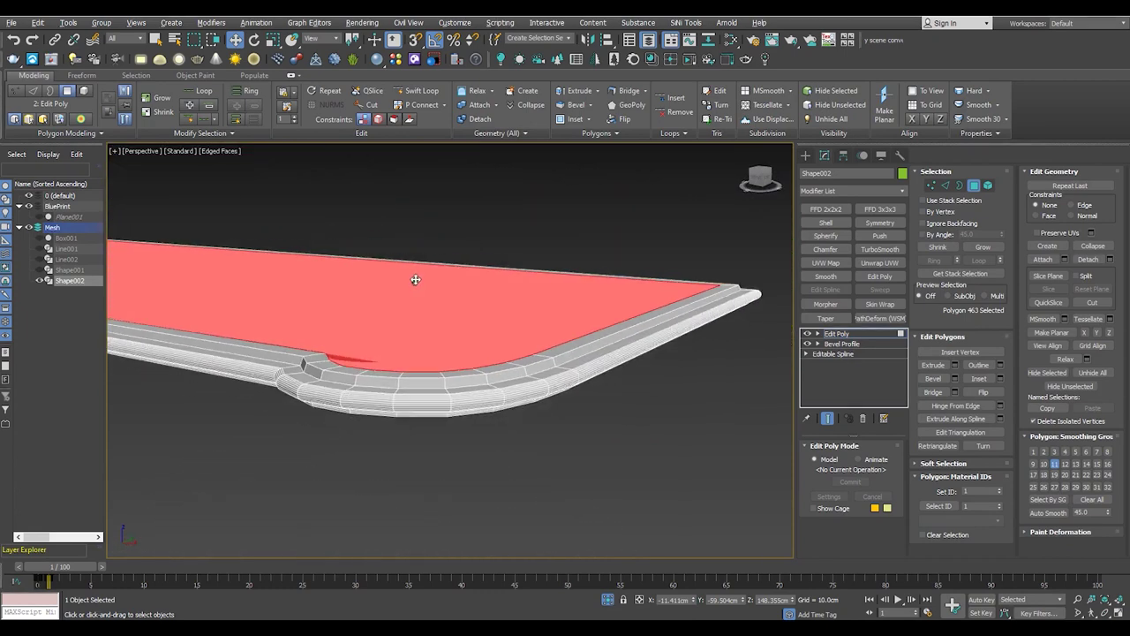
{"action": "scroll", "coordinate": [432, 321], "scroll_direction": "up", "scroll_amount": 2}
{"action": "key", "text": "ctrl+shift+b"}
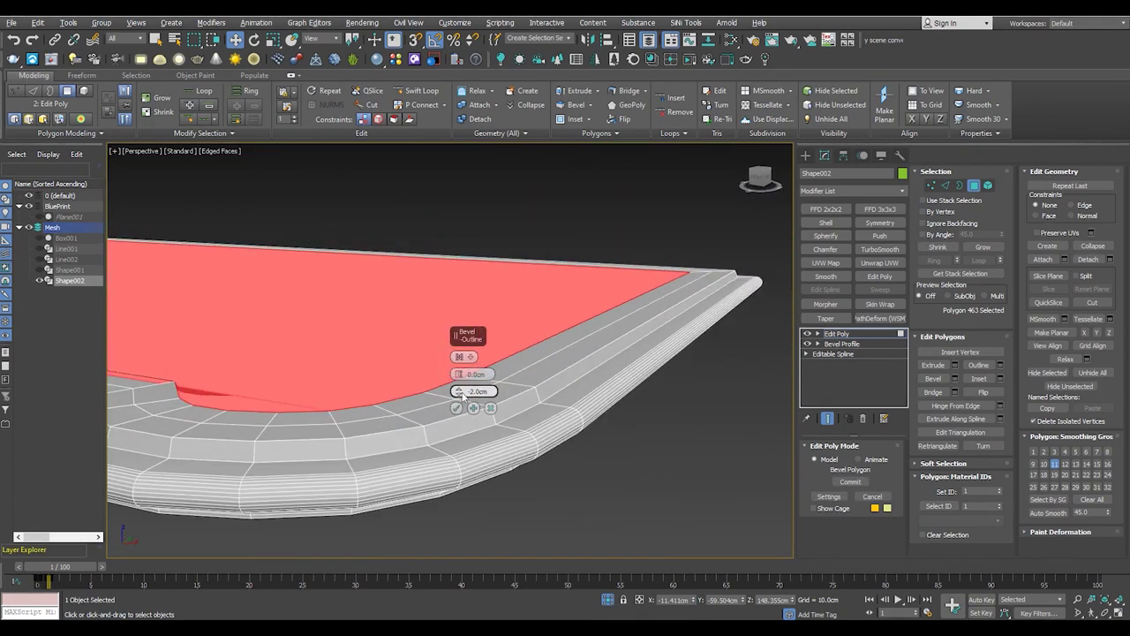
{"action": "right_click", "coordinate": [459, 392]}
{"action": "left_click_drag", "start_coordinate": [459, 373], "coordinate": [466, 345]}
{"action": "left_click_drag", "start_coordinate": [458, 391], "coordinate": [459, 402]}
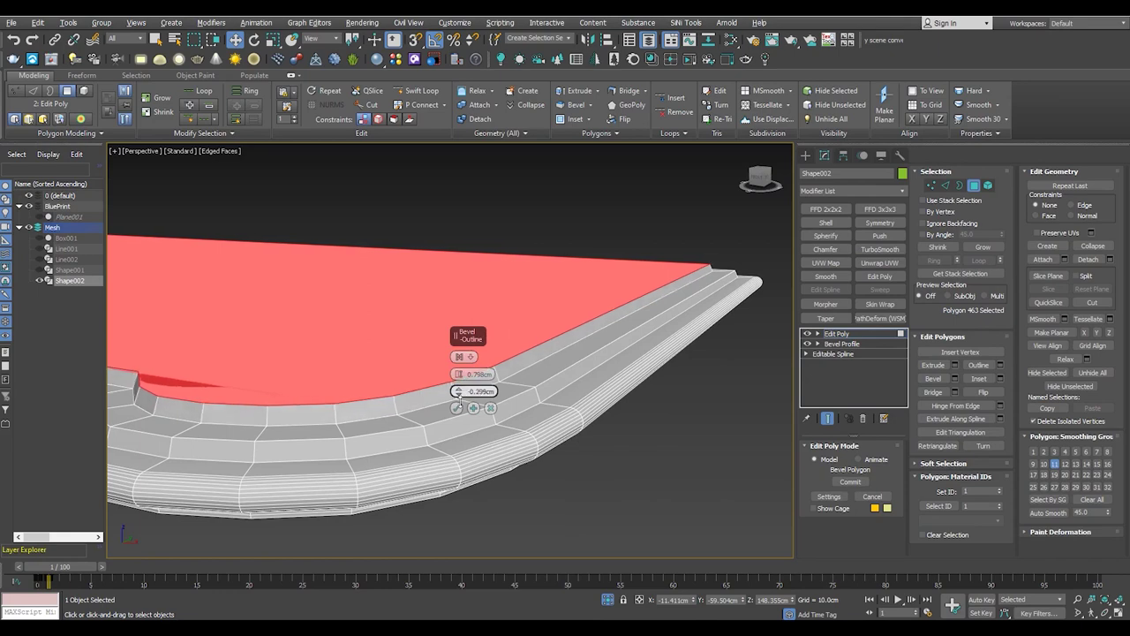
Add an edge loop along the rim and check the corner edges
{"action": "middle_click_drag", "start_coordinate": [473, 381], "coordinate": [503, 411], "text": "alt"}
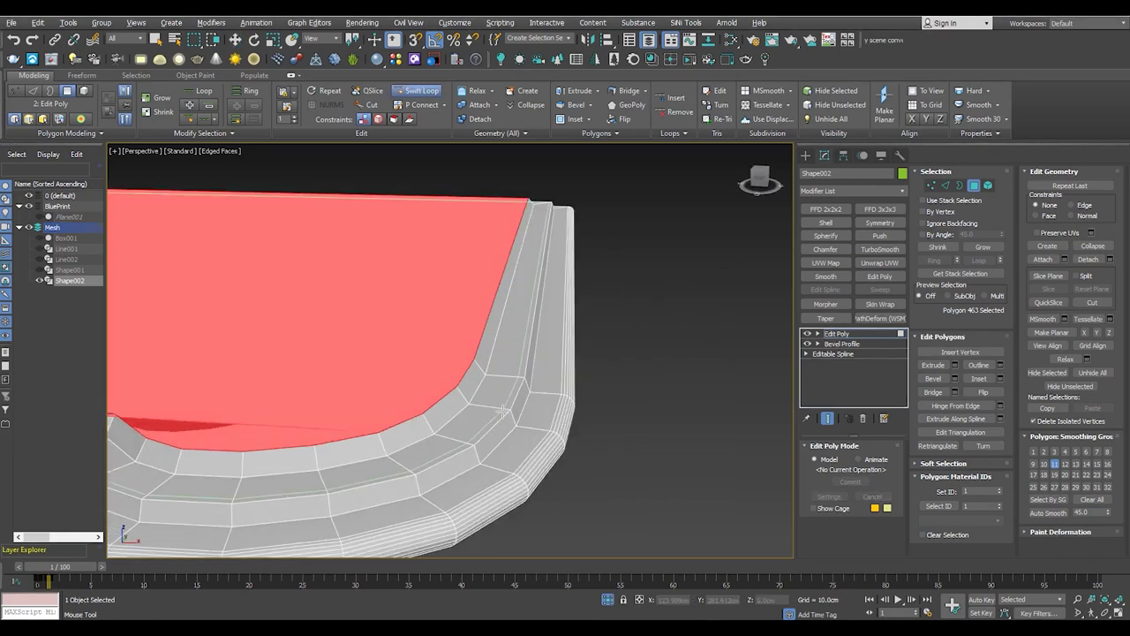
{"action": "left_click", "coordinate": [506, 415]}
{"action": "mouse_move", "coordinate": [501, 413]}
{"action": "middle_mouse_down", "text": "alt"}
{"action": "mouse_move", "coordinate": [421, 408]}
{"action": "mouse_move", "coordinate": [432, 412]}
{"action": "mouse_move", "coordinate": [366, 379]}
{"action": "mouse_move", "coordinate": [401, 388]}
{"action": "middle_mouse_up", "text": "alt"}
{"action": "left_click", "coordinate": [402, 389]}
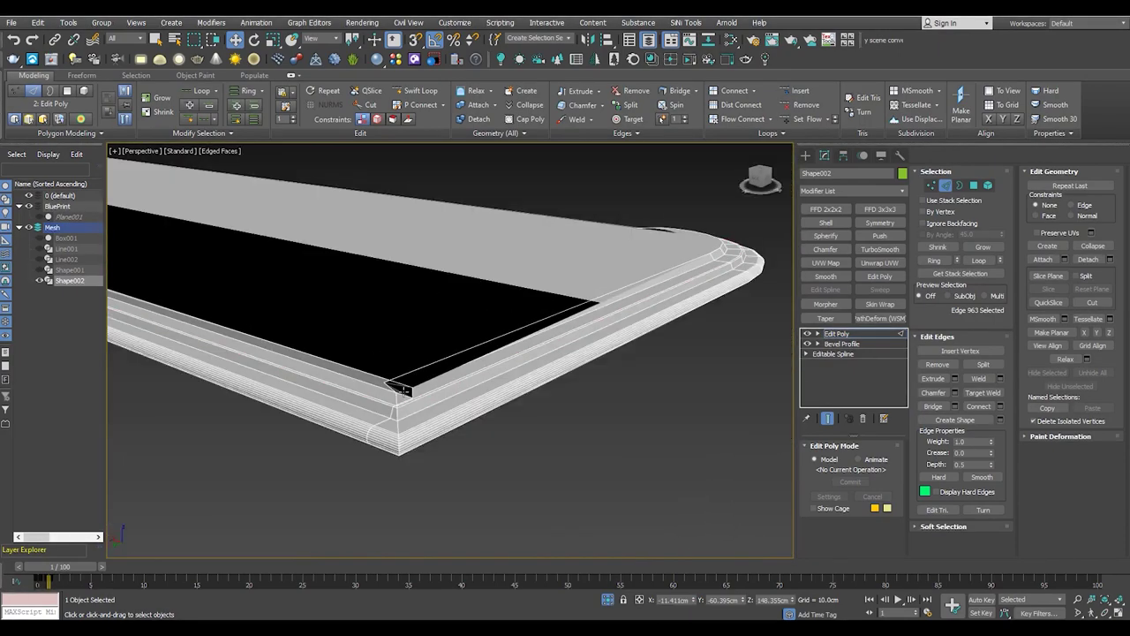
{"action": "mouse_move", "coordinate": [402, 389]}
{"action": "middle_mouse_down", "text": "alt"}
{"action": "mouse_move", "coordinate": [396, 415]}
{"action": "mouse_move", "coordinate": [419, 319]}
{"action": "mouse_move", "coordinate": [499, 280]}
{"action": "mouse_move", "coordinate": [403, 373]}
{"action": "mouse_move", "coordinate": [422, 421]}
{"action": "mouse_move", "coordinate": [480, 454]}
{"action": "mouse_move", "coordinate": [651, 323]}
{"action": "mouse_move", "coordinate": [475, 378]}
{"action": "mouse_move", "coordinate": [373, 356]}
{"action": "mouse_move", "coordinate": [455, 374]}
{"action": "middle_mouse_up", "text": "alt"}
{"action": "left_click", "coordinate": [396, 416], "text": "ctrl"}
{"action": "left_click", "coordinate": [419, 319]}
Bevel the top face again with a -0.542 cm inward outline
{"action": "key", "text": "4"}
{"action": "left_click", "coordinate": [480, 442]}
{"action": "scroll", "coordinate": [479, 441], "scroll_direction": "up", "scroll_amount": 3}
{"action": "key", "text": "ctrl+shift+b"}
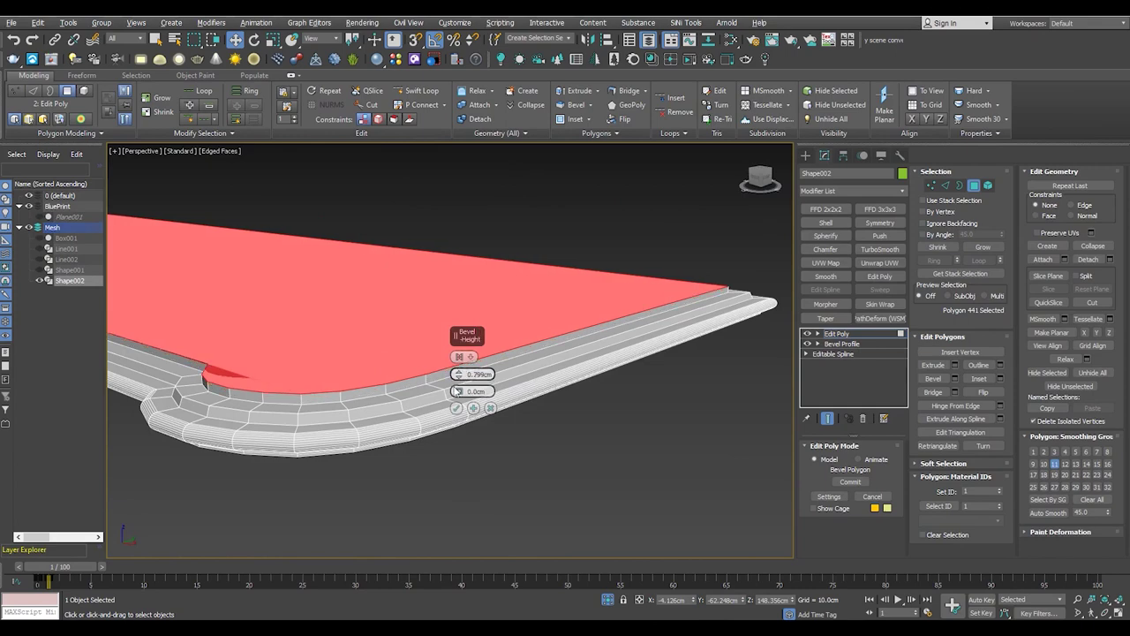
{"action": "left_click_drag", "start_coordinate": [456, 391], "coordinate": [462, 411]}
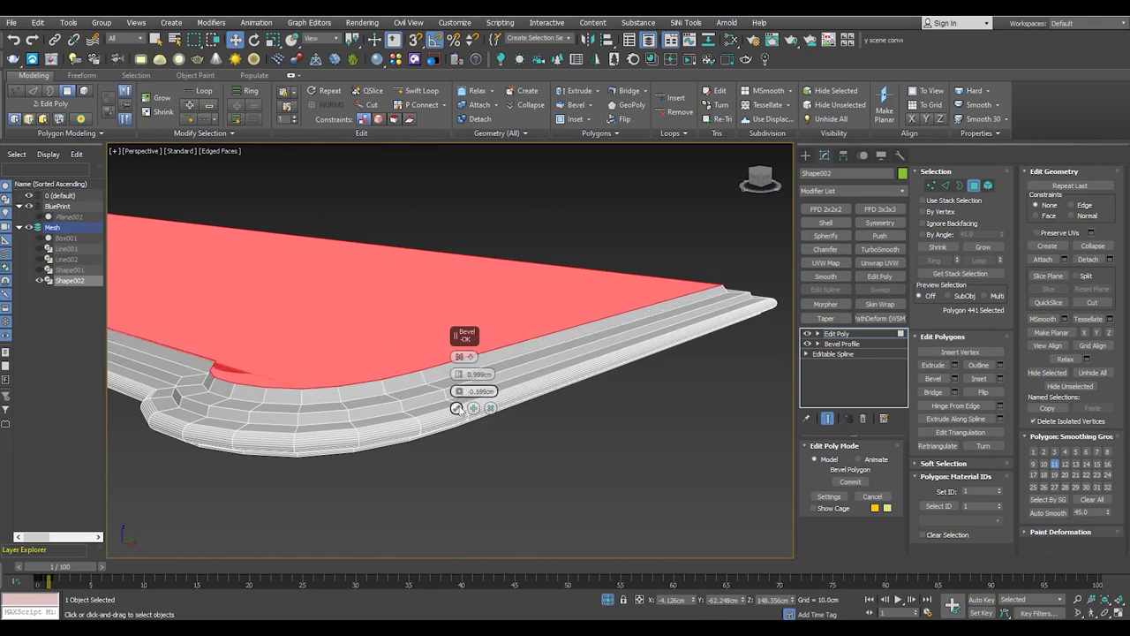
{"action": "left_click", "coordinate": [457, 409]}
{"action": "middle_click_drag", "start_coordinate": [458, 409], "coordinate": [443, 400], "text": "alt"}
{"action": "key", "text": "alt+shift+w"}
{"action": "scroll", "coordinate": [448, 423], "scroll_direction": "up", "scroll_amount": 2}
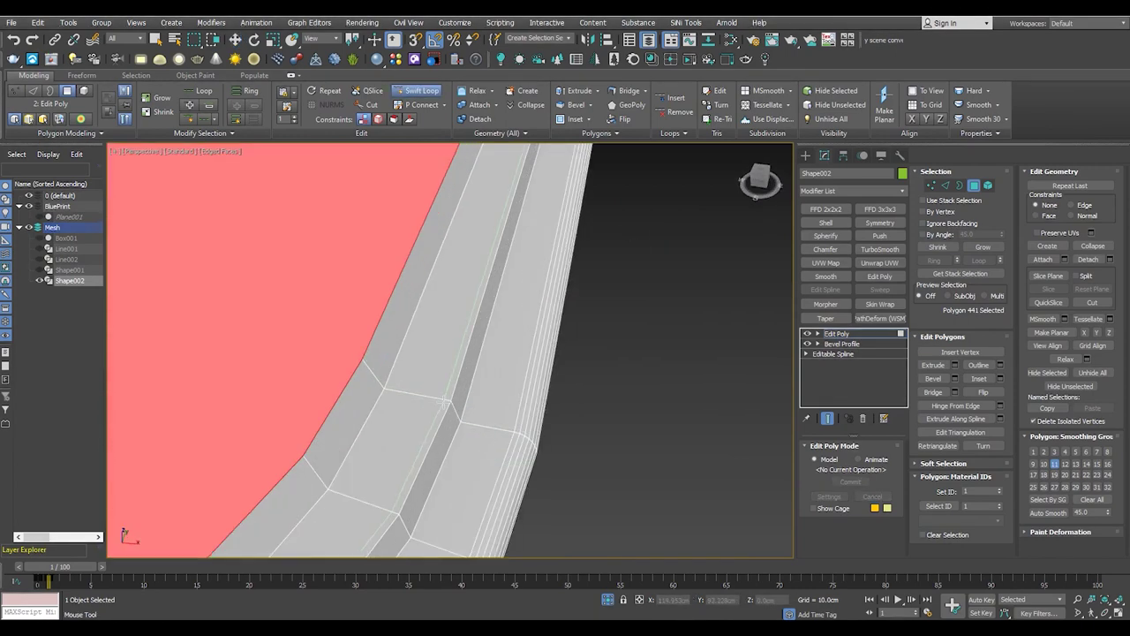
Clear the edge selection and view the whole slab
{"action": "key", "text": "2"}
{"action": "left_click", "coordinate": [449, 408]}
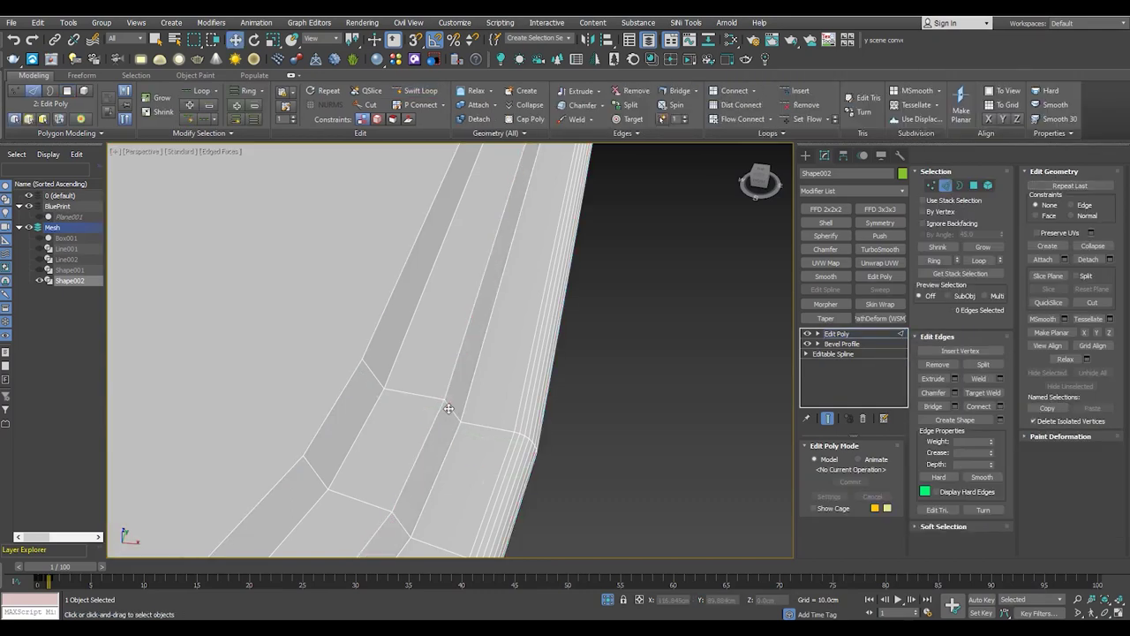
{"action": "scroll", "coordinate": [449, 408], "scroll_direction": "down", "scroll_amount": 5}
{"action": "mouse_move", "coordinate": [471, 365]}
{"action": "middle_mouse_down", "text": "alt"}
{"action": "mouse_move", "coordinate": [435, 338]}
{"action": "mouse_move", "coordinate": [495, 353]}
{"action": "middle_mouse_up", "text": "alt"}
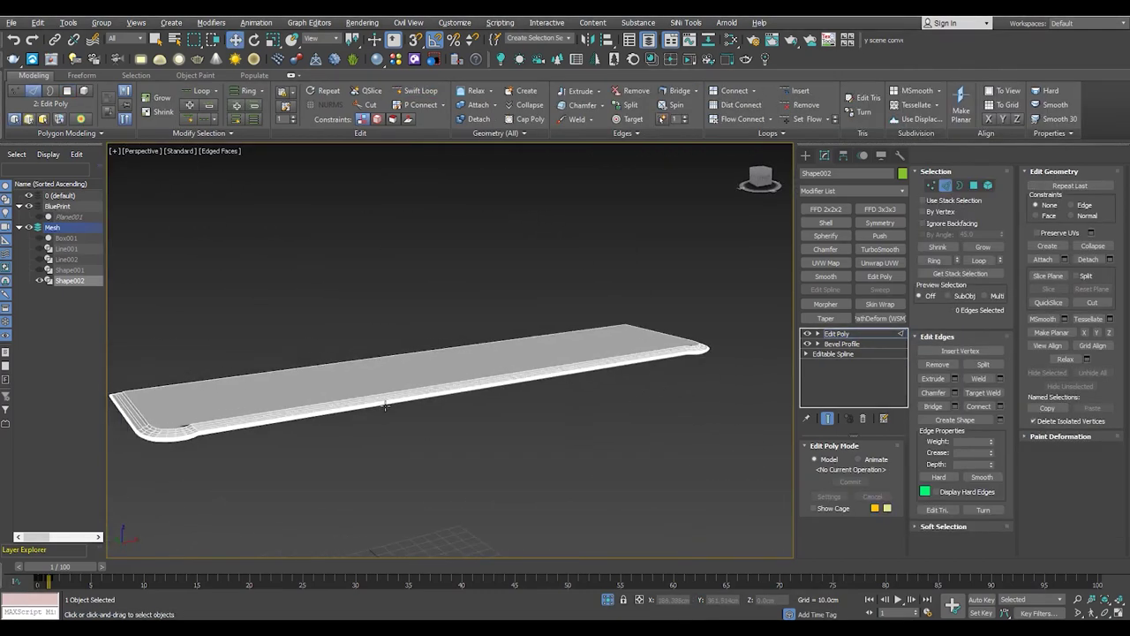
{"action": "scroll", "coordinate": [494, 353], "scroll_direction": "up", "scroll_amount": 4}
Select, then clear, the thin face strips along the slab edge
{"action": "key", "text": "4"}
{"action": "left_click", "coordinate": [505, 386]}
{"action": "scroll", "coordinate": [505, 387], "scroll_direction": "up", "scroll_amount": 3}
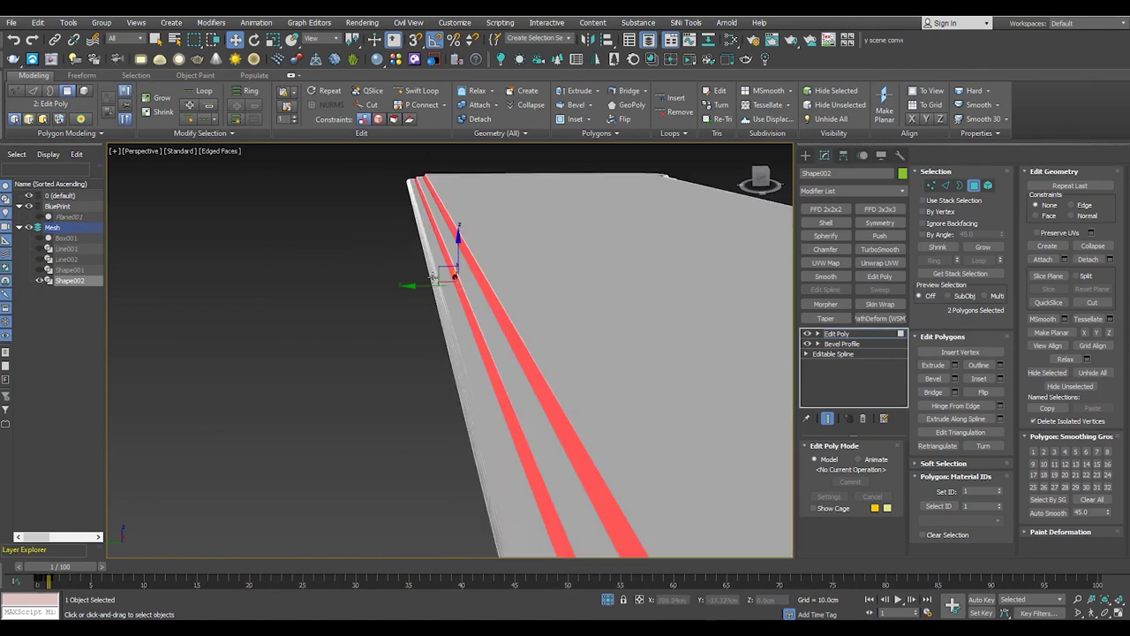
{"action": "left_click", "coordinate": [425, 305], "text": "alt"}
{"action": "mouse_move", "coordinate": [424, 304]}
{"action": "middle_mouse_down", "text": "alt"}
{"action": "mouse_move", "coordinate": [424, 279]}
{"action": "mouse_move", "coordinate": [417, 291]}
{"action": "mouse_move", "coordinate": [441, 300]}
{"action": "mouse_move", "coordinate": [379, 306]}
{"action": "middle_mouse_up", "text": "alt"}
{"action": "left_click", "coordinate": [421, 281]}
{"action": "scroll", "coordinate": [421, 281], "scroll_direction": "down", "scroll_amount": 5}
{"action": "scroll", "coordinate": [417, 291], "scroll_direction": "down", "scroll_amount": 3}
Unhide all objects and review the molding in the Front and Perspective views
{"action": "key", "text": "alt+q"}
{"action": "key", "text": "alt+w"}
{"action": "key", "text": "alt+w"}
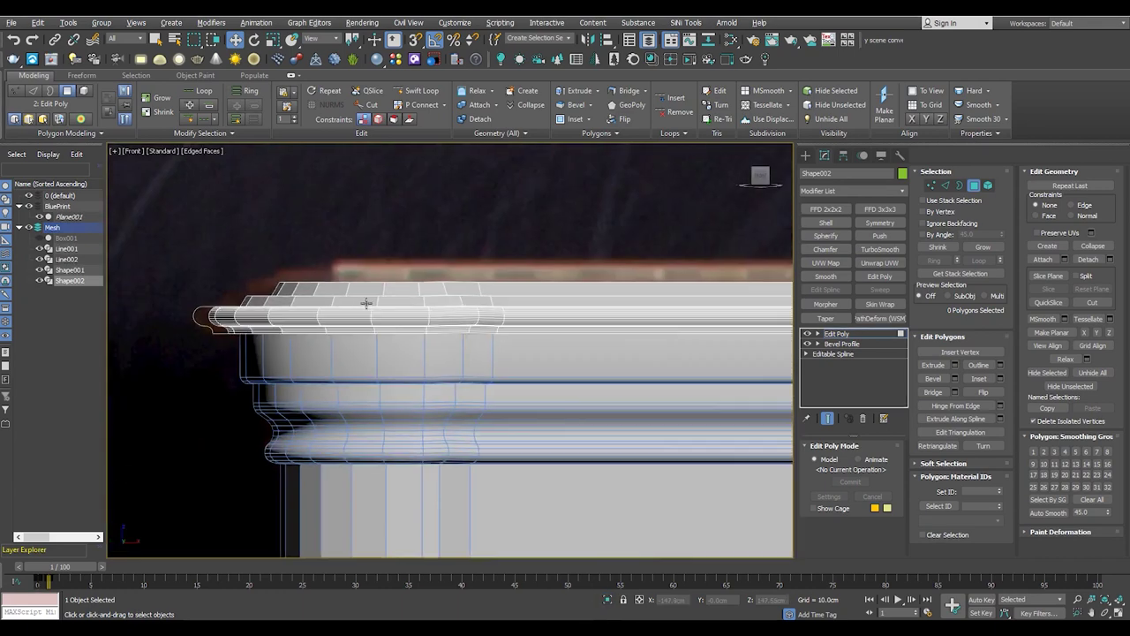
{"action": "scroll", "coordinate": [222, 328], "scroll_direction": "up", "scroll_amount": 3}
{"action": "scroll", "coordinate": [559, 371], "scroll_direction": "down", "scroll_amount": 4}
{"action": "scroll", "coordinate": [535, 328], "scroll_direction": "down", "scroll_amount": 3}
{"action": "scroll", "coordinate": [482, 266], "scroll_direction": "up", "scroll_amount": 5}
{"action": "scroll", "coordinate": [482, 266], "scroll_direction": "up", "scroll_amount": 2}
{"action": "scroll", "coordinate": [399, 285], "scroll_direction": "down", "scroll_amount": 5}
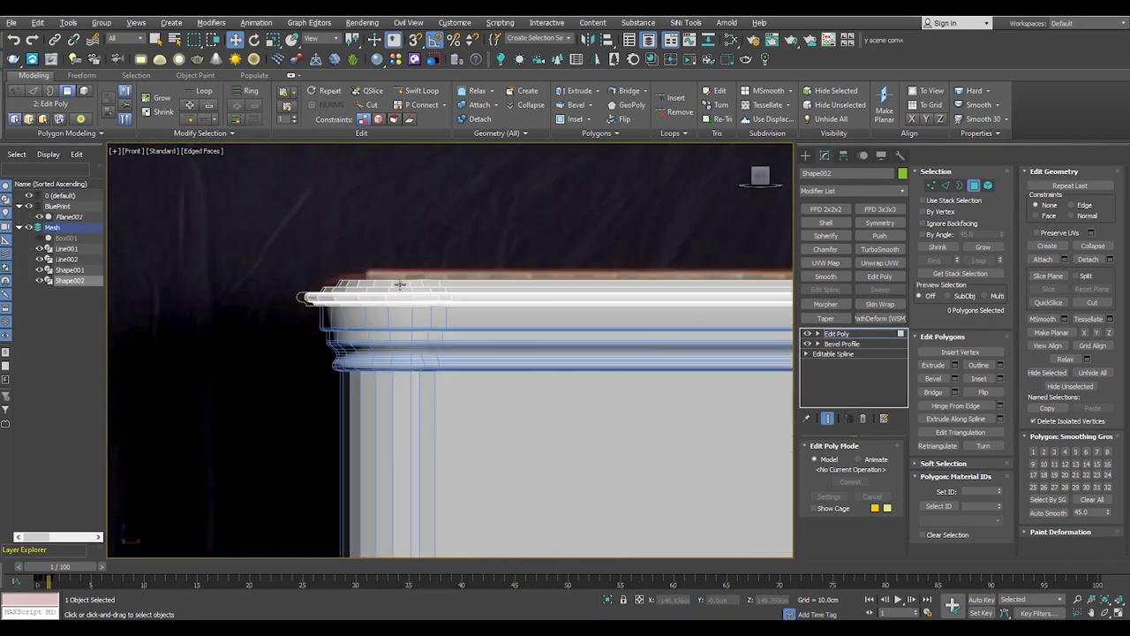
{"action": "key", "text": "alt+w"}
{"action": "key", "text": "alt+w"}
{"action": "key", "text": "z"}
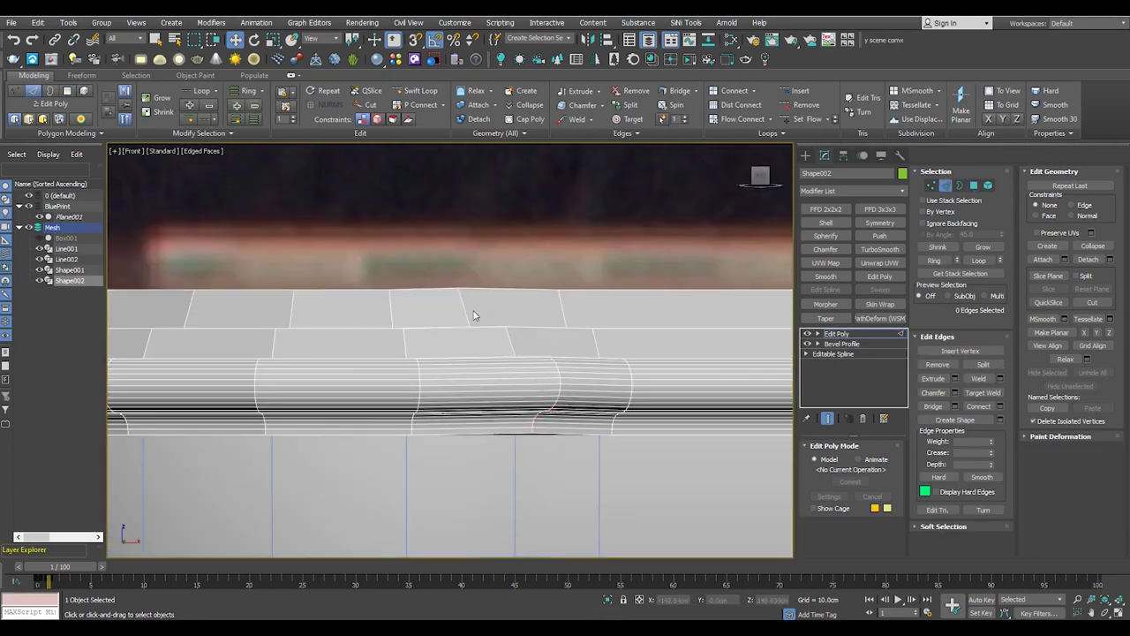
{"action": "left_click", "coordinate": [466, 310]}
{"action": "mouse_move", "coordinate": [454, 315]}
{"action": "middle_mouse_down", "text": "alt"}
{"action": "mouse_move", "coordinate": [595, 335]}
{"action": "mouse_move", "coordinate": [451, 368]}
{"action": "middle_mouse_up", "text": "alt"}
Insert vertical Swift Loops across the molding in Front view, then view Top in wireframe
{"action": "key", "text": "f"}
{"action": "key", "text": "shift+alt+w"}
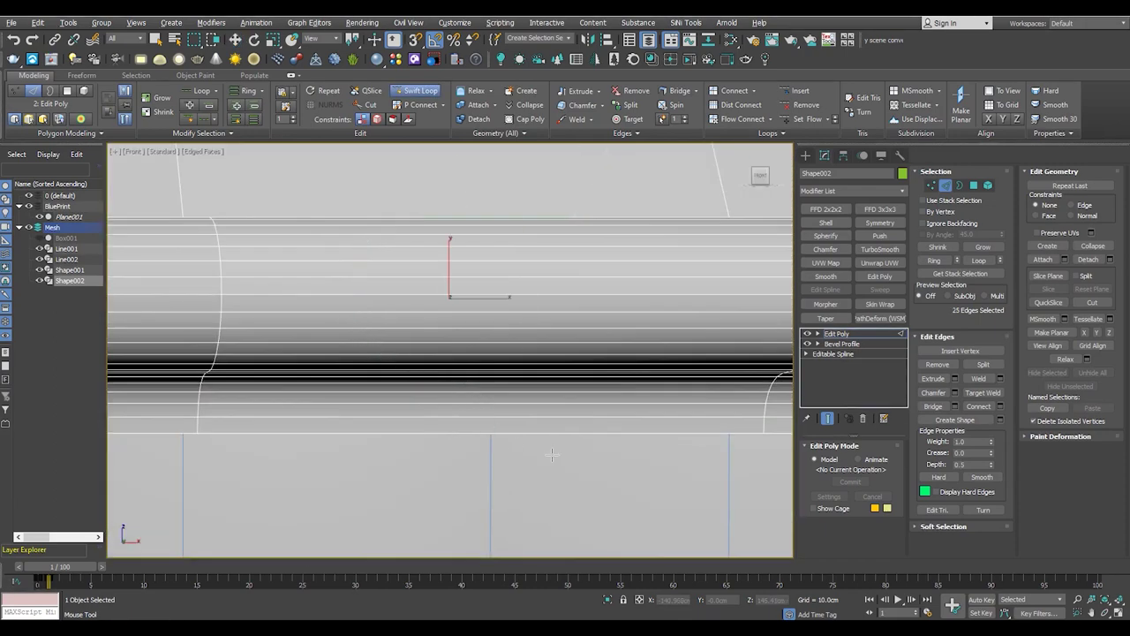
{"action": "scroll", "coordinate": [552, 454], "scroll_direction": "down", "scroll_amount": 1}
{"action": "scroll", "coordinate": [539, 433], "scroll_direction": "down", "scroll_amount": 1}
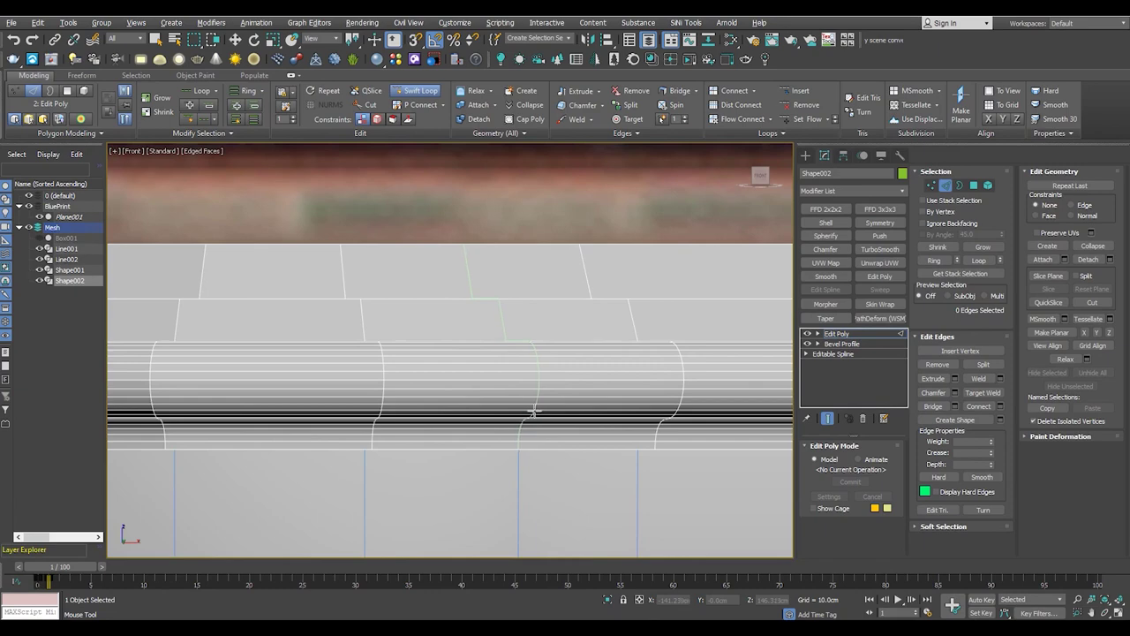
{"action": "key", "text": "t"}
{"action": "key", "text": "F3"}
{"action": "scroll", "coordinate": [286, 255], "scroll_direction": "down", "scroll_amount": 2}
{"action": "key", "text": "1"}
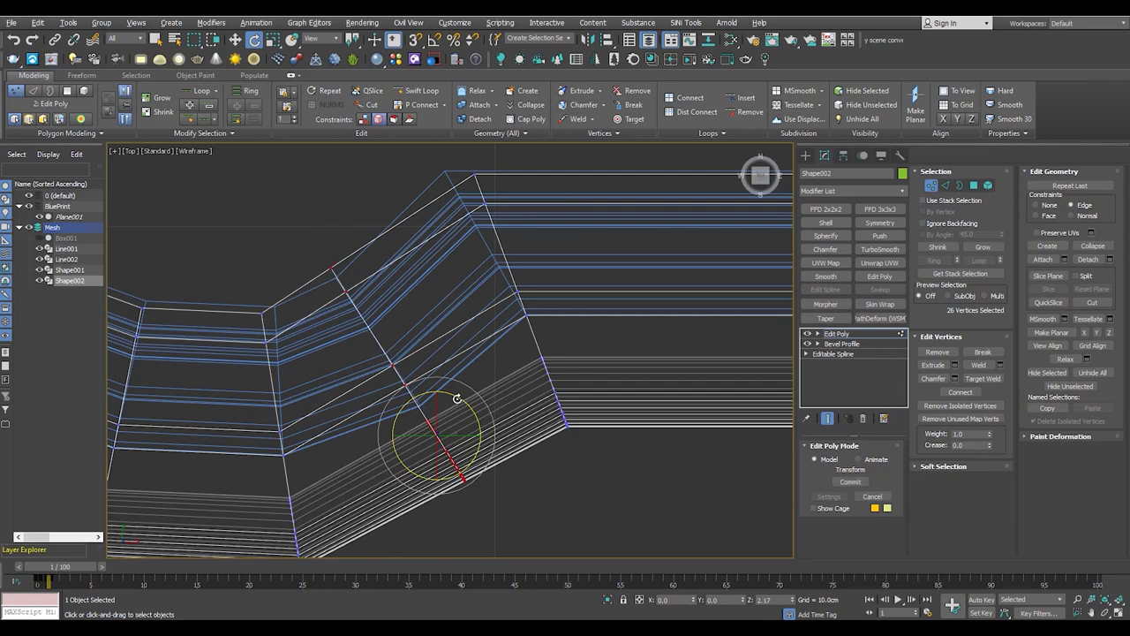
With angle snap on, adjust the selected corner vertices in the Top view
{"action": "key", "text": "w"}
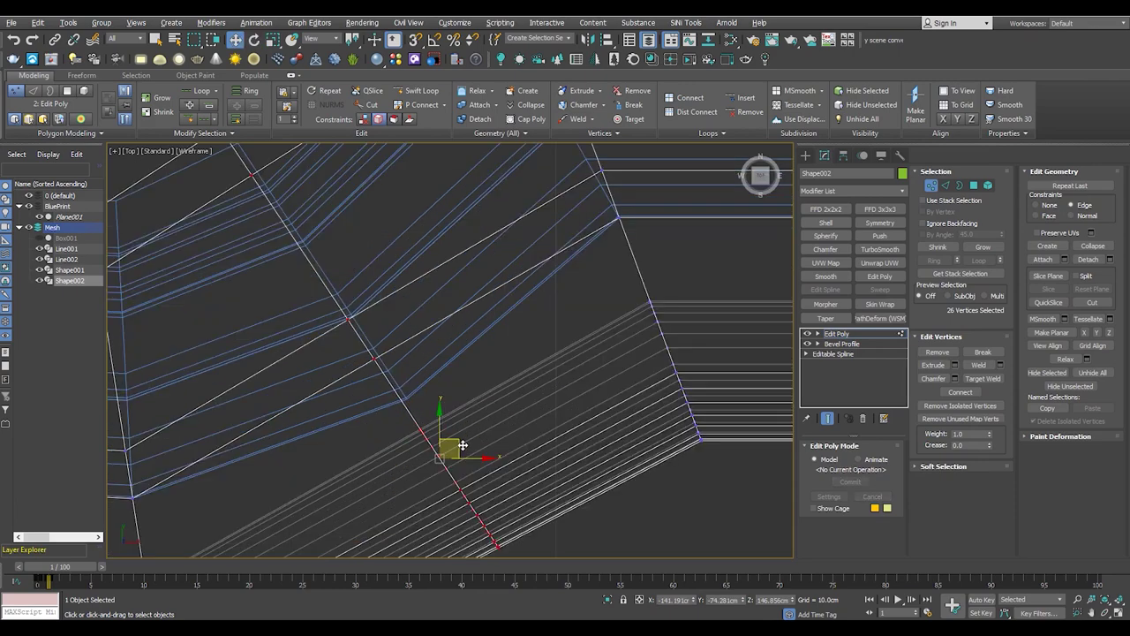
{"action": "key", "text": "a"}
{"action": "mouse_move", "coordinate": [327, 281]}
{"action": "middle_mouse_down"}
{"action": "mouse_move", "coordinate": [374, 332]}
{"action": "mouse_move", "coordinate": [378, 288]}
{"action": "middle_mouse_up"}
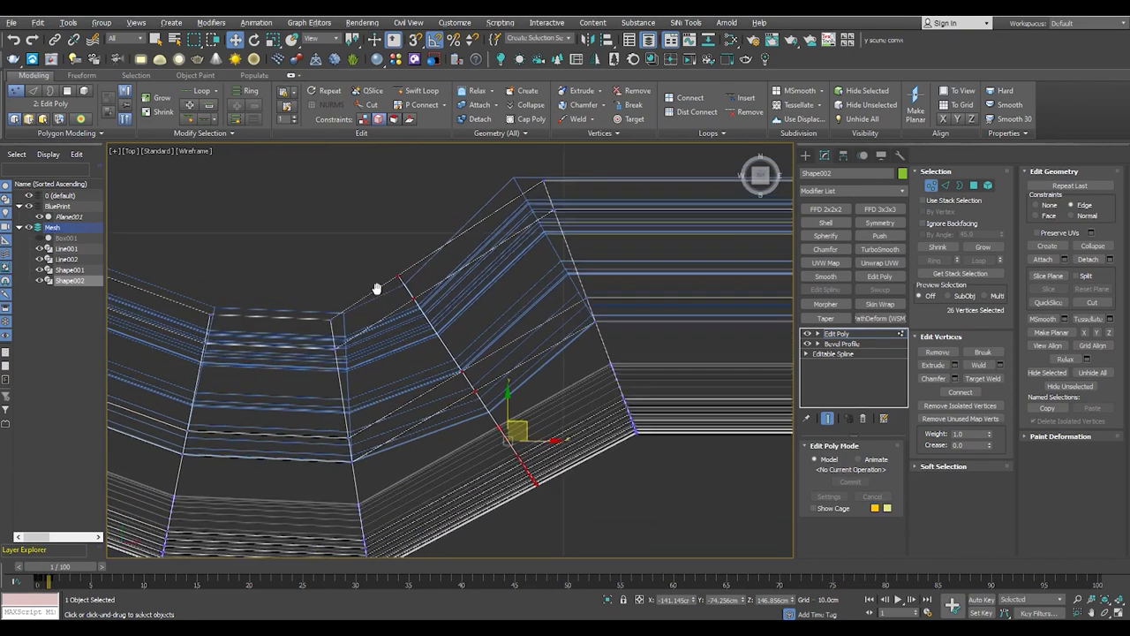
{"action": "scroll", "coordinate": [396, 260], "scroll_direction": "up", "scroll_amount": 2}
{"action": "left_click_drag", "start_coordinate": [398, 263], "coordinate": [407, 277]}
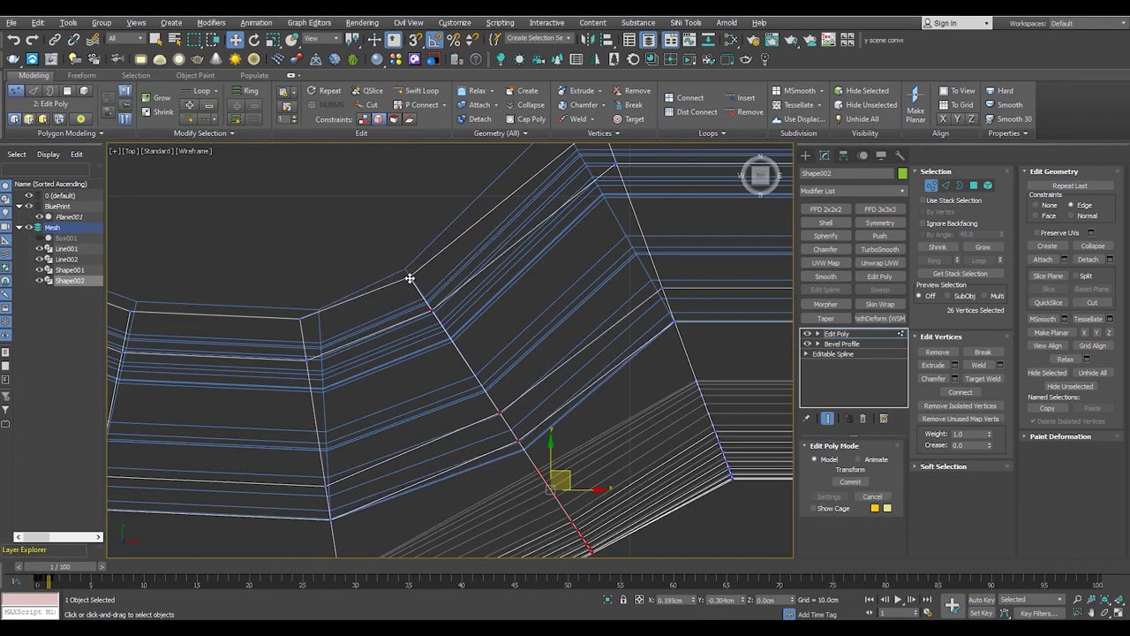
{"action": "scroll", "coordinate": [410, 278], "scroll_direction": "down", "scroll_amount": 2}
Check the realigned corner loop in the Perspective and Front views
{"action": "key", "text": "alt+w"}
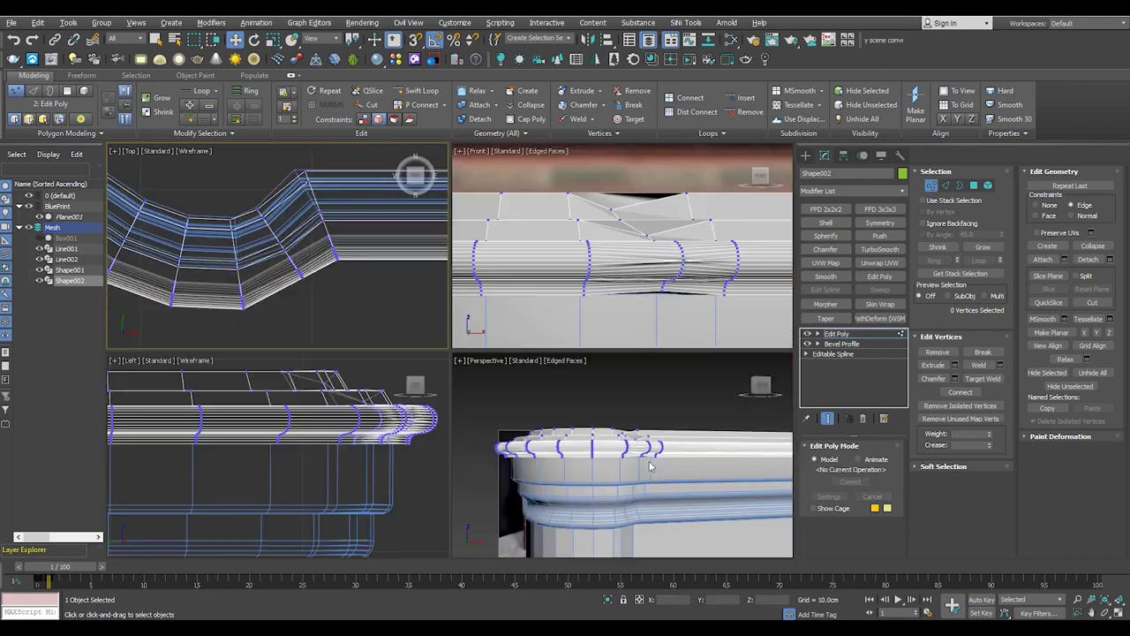
{"action": "key", "text": "alt+w"}
{"action": "middle_click_drag", "start_coordinate": [484, 327], "coordinate": [484, 333], "text": "alt"}
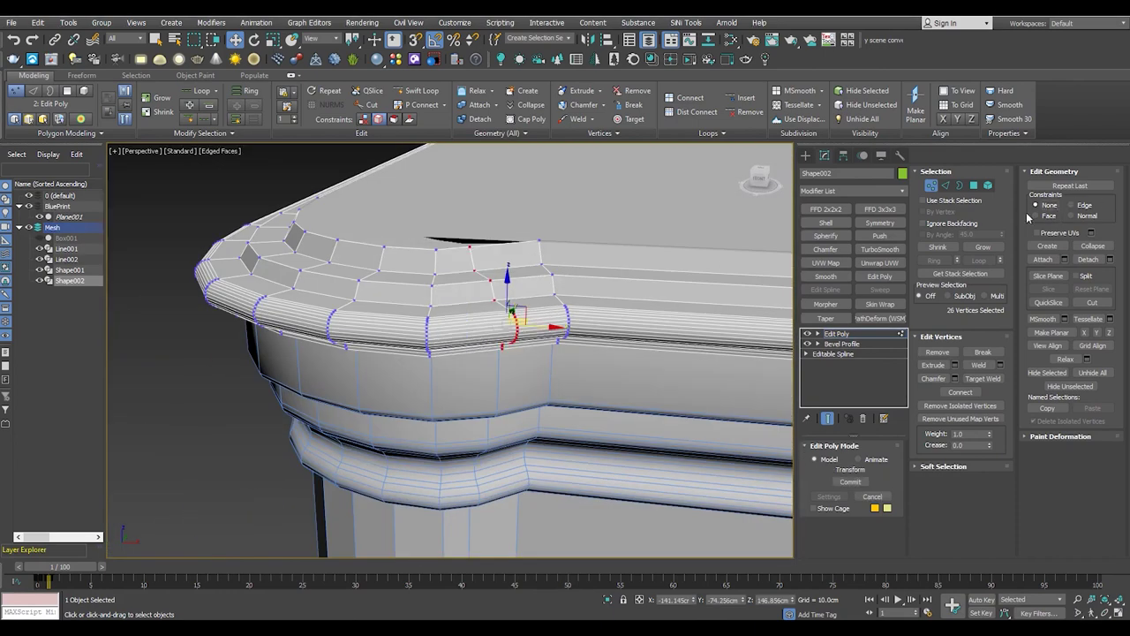
{"action": "key", "text": "alt+w"}
{"action": "key", "text": "alt+w"}
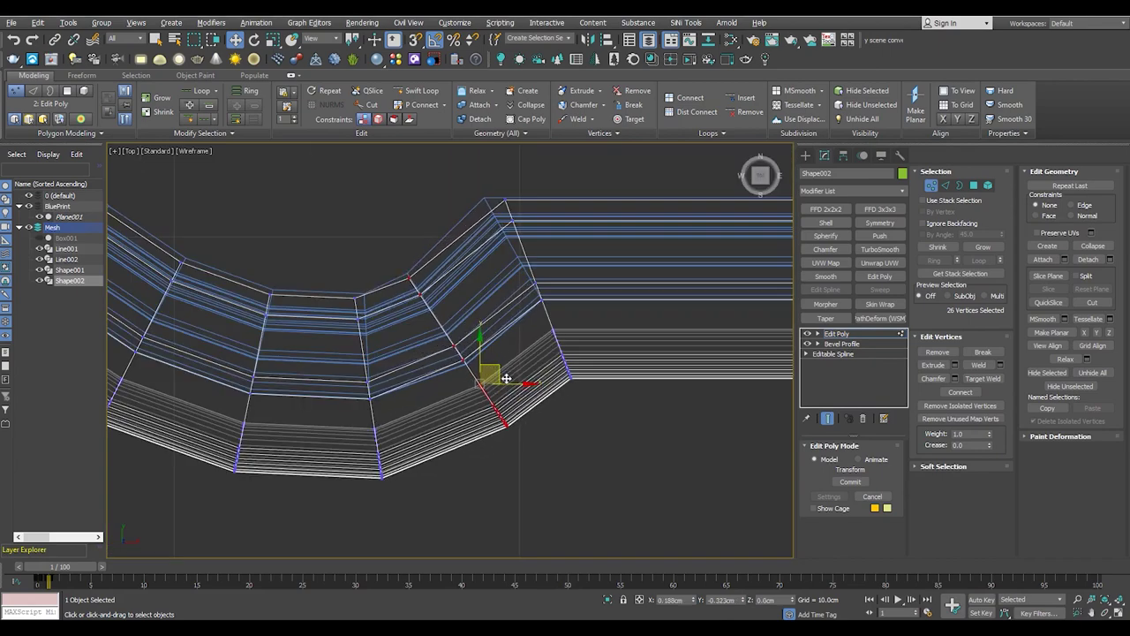
{"action": "key", "text": "alt+w"}
{"action": "key", "text": "alt+w"}
{"action": "middle_click_drag", "start_coordinate": [518, 266], "coordinate": [467, 495], "text": "alt"}
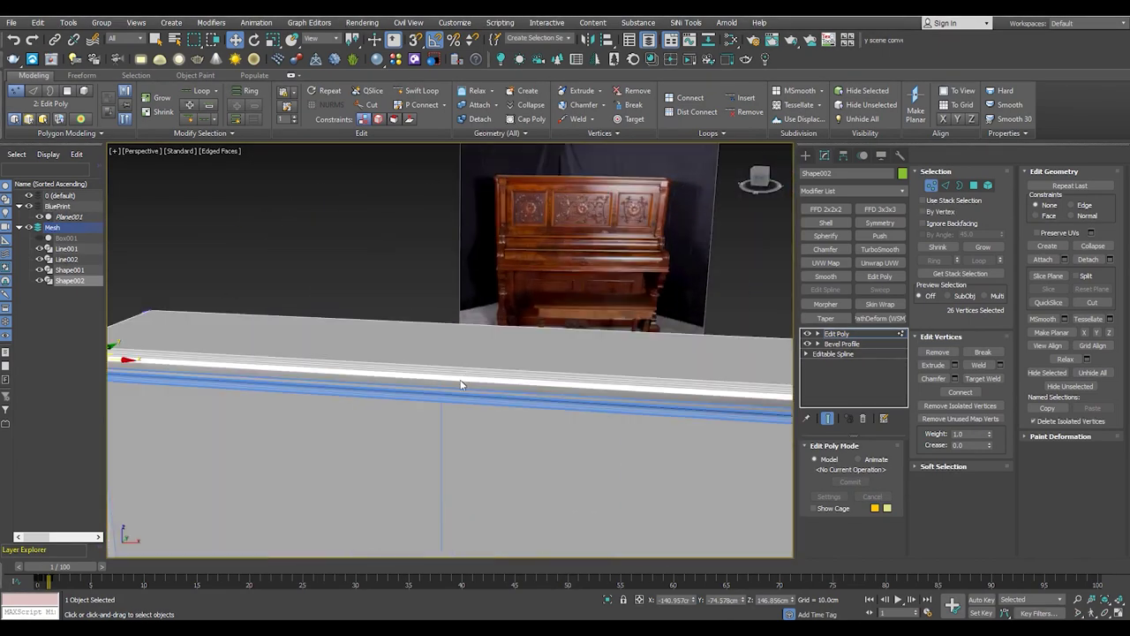
{"action": "key", "text": "2"}
{"action": "key", "text": "f"}
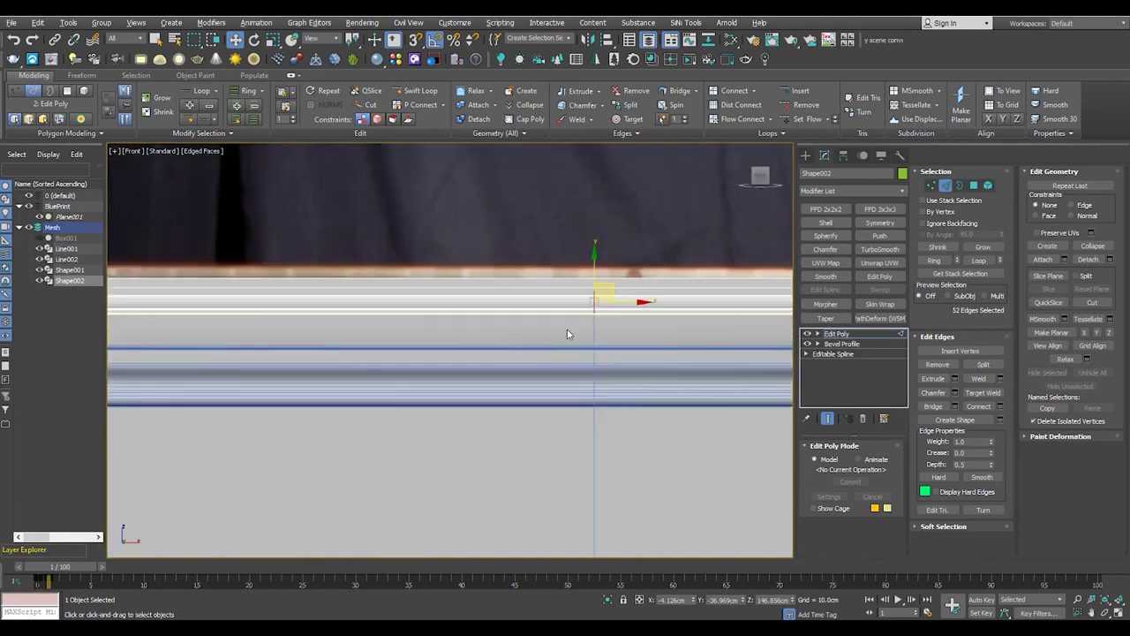
{"action": "scroll", "coordinate": [589, 345], "scroll_direction": "down", "scroll_amount": 5}
{"action": "key", "text": "1"}
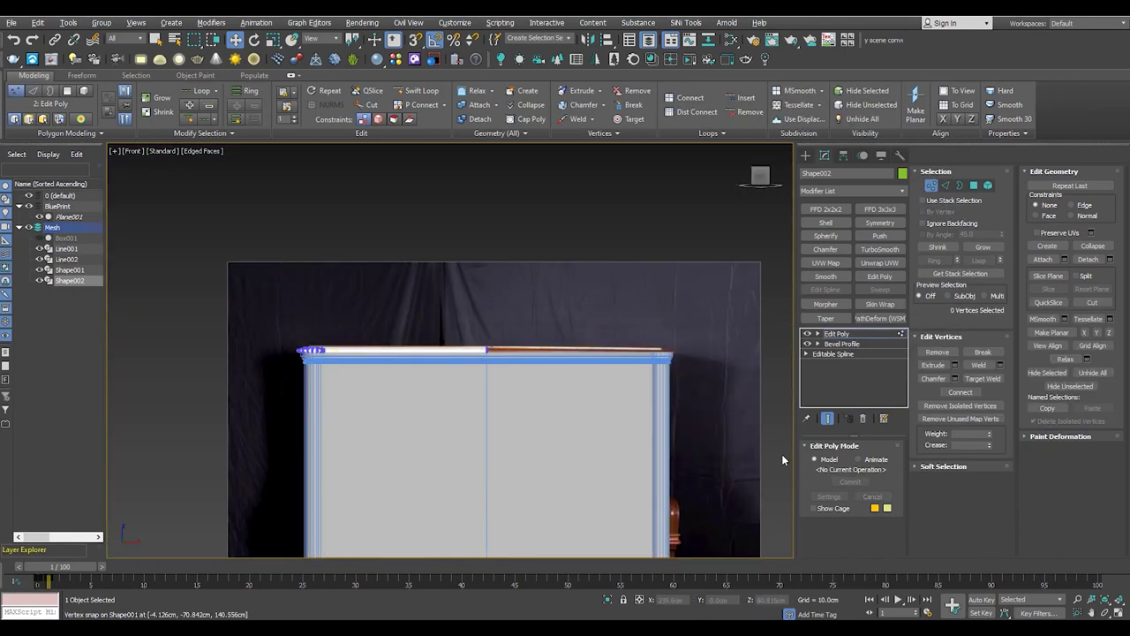
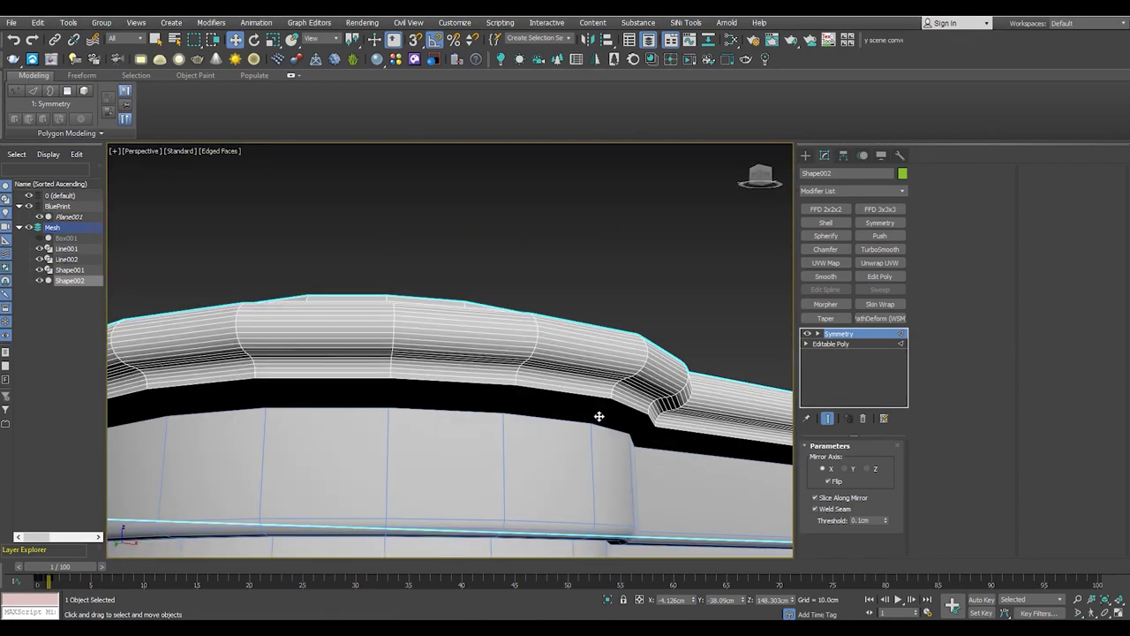
Inspect the cornice's editable mesh in polygon and edge modes from several angles
{"action": "left_click", "coordinate": [831, 343]}
{"action": "key", "text": "4"}
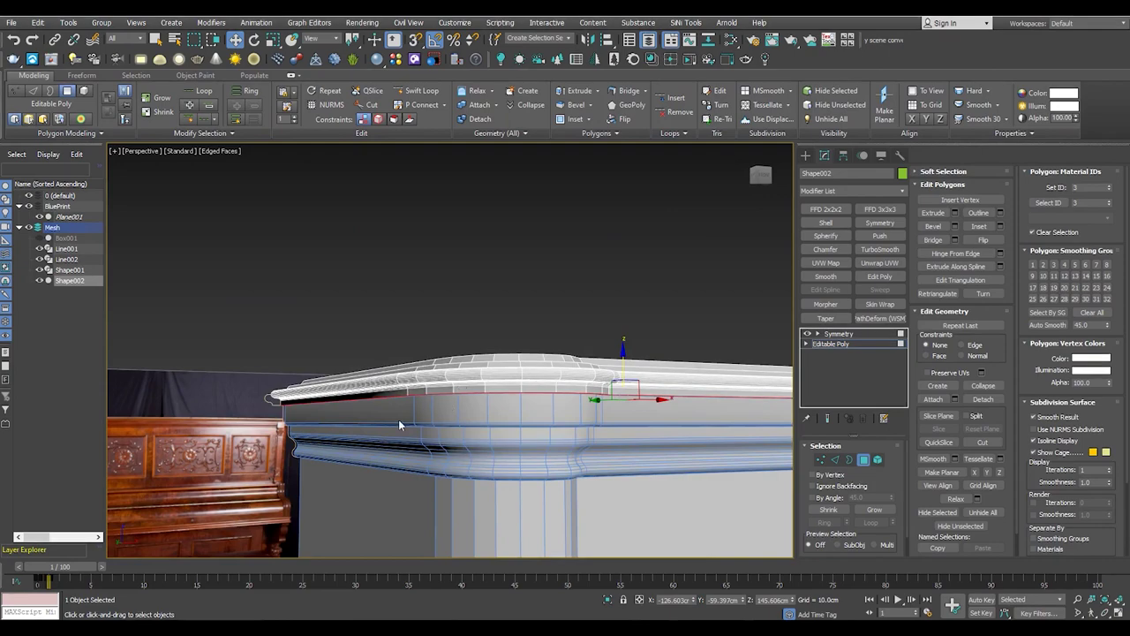
{"action": "middle_click_drag", "start_coordinate": [398, 419], "coordinate": [379, 415], "text": "alt"}
{"action": "scroll", "coordinate": [379, 415], "scroll_direction": "up", "scroll_amount": 5}
{"action": "key", "text": "2"}
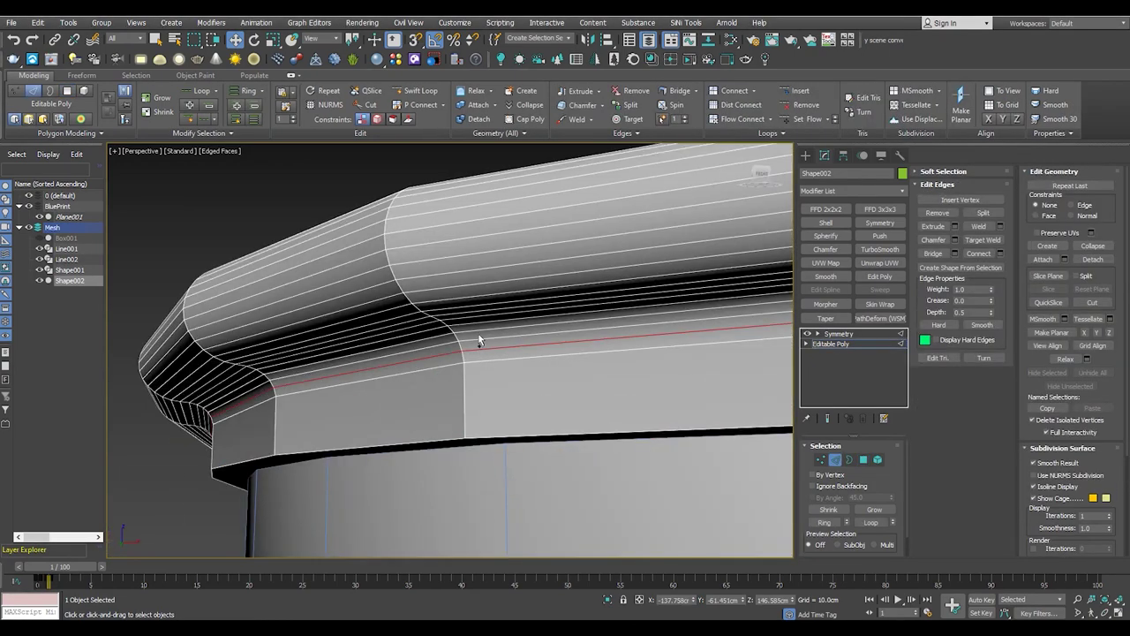
{"action": "middle_click_drag", "start_coordinate": [478, 336], "coordinate": [477, 313], "text": "alt"}
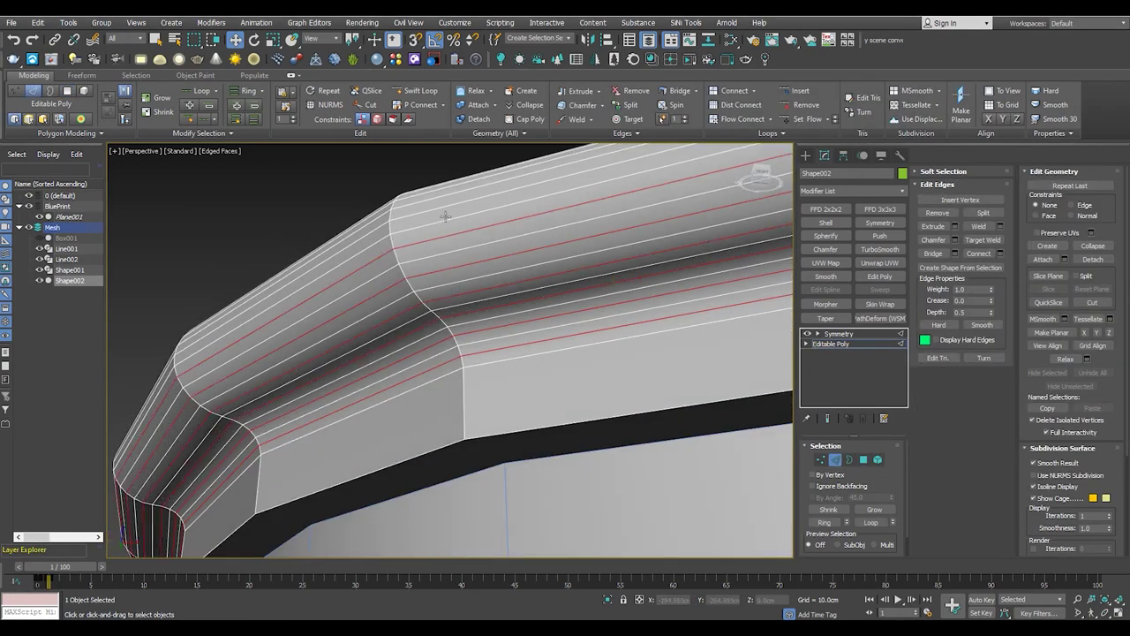
{"action": "mouse_move", "coordinate": [442, 206]}
{"action": "middle_mouse_down", "text": "alt"}
{"action": "mouse_move", "coordinate": [382, 315]}
{"action": "mouse_move", "coordinate": [377, 302]}
{"action": "mouse_move", "coordinate": [349, 341]}
{"action": "mouse_move", "coordinate": [537, 411]}
{"action": "mouse_move", "coordinate": [638, 396]}
{"action": "mouse_move", "coordinate": [419, 310]}
{"action": "mouse_move", "coordinate": [484, 306]}
{"action": "mouse_move", "coordinate": [432, 411]}
{"action": "middle_mouse_up", "text": "alt"}
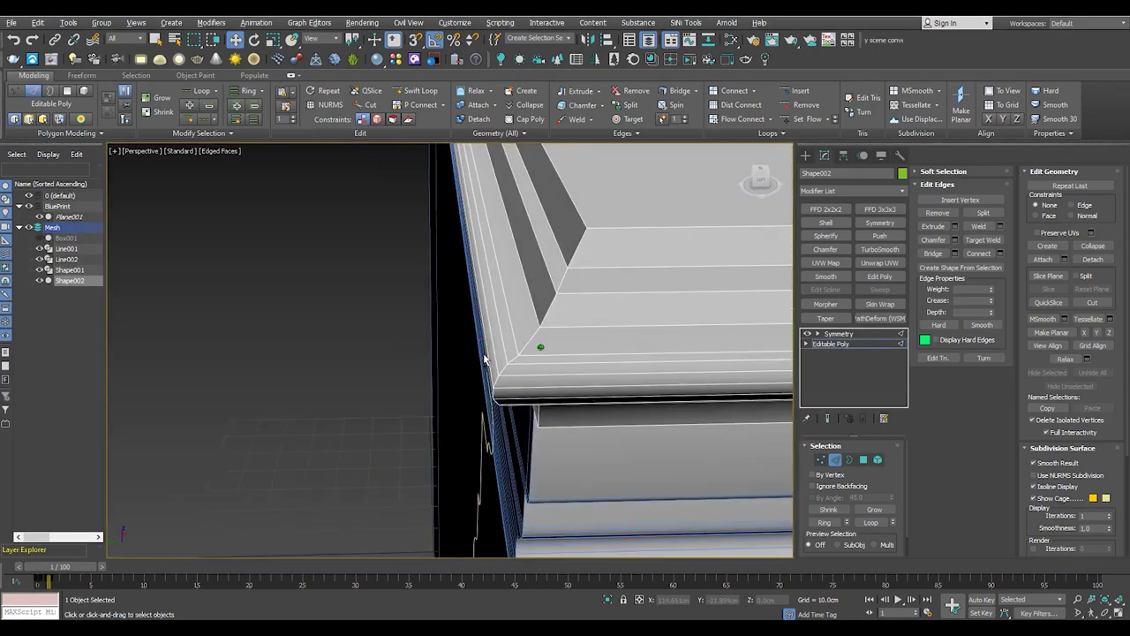
{"action": "mouse_move", "coordinate": [439, 390]}
{"action": "middle_mouse_down", "text": "alt"}
{"action": "mouse_move", "coordinate": [459, 380]}
{"action": "mouse_move", "coordinate": [424, 389]}
{"action": "mouse_move", "coordinate": [500, 417]}
{"action": "middle_mouse_up", "text": "alt"}
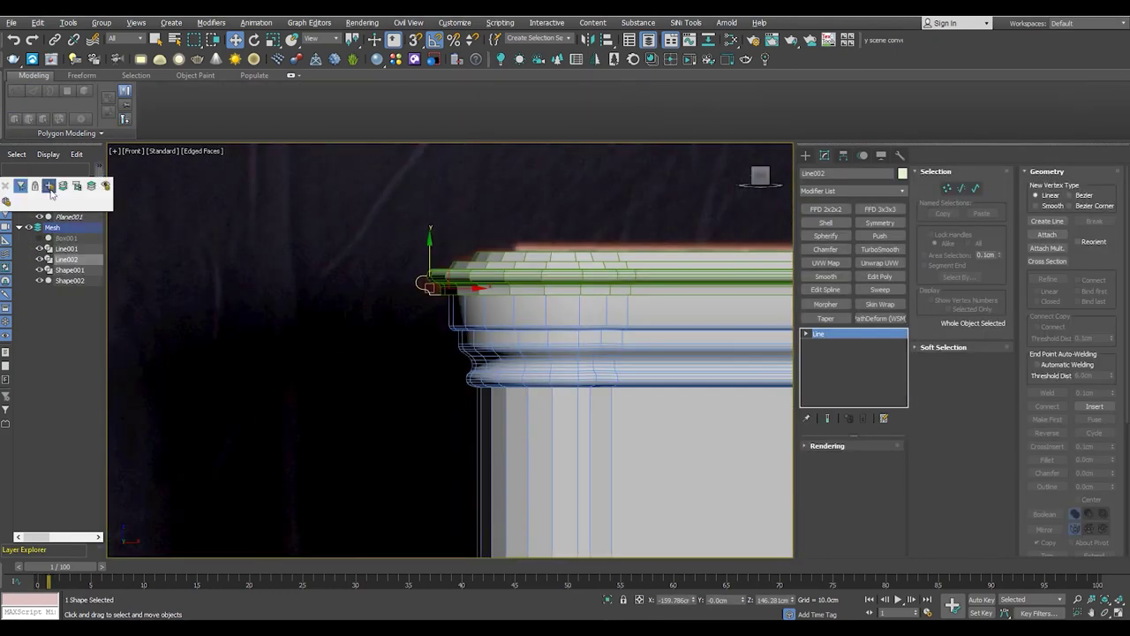
In layer view, hide 00_Save, then select Shape001 and its Edit Poly modifier
{"action": "left_click", "coordinate": [51, 193]}
{"action": "left_click", "coordinate": [128, 246]}
{"action": "left_click", "coordinate": [29, 227]}
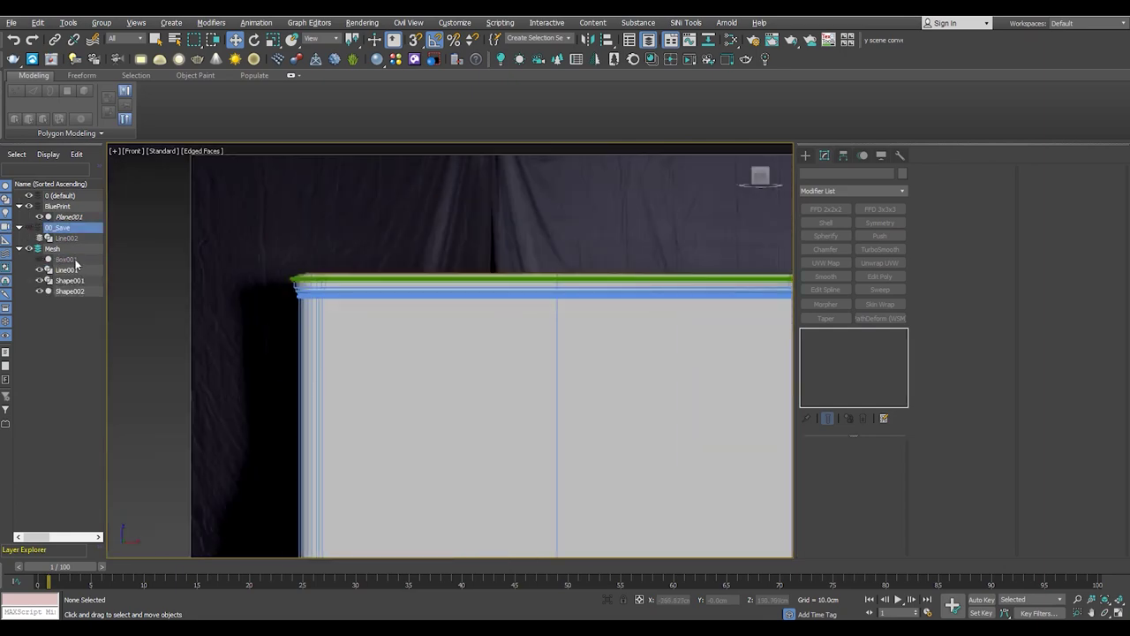
{"action": "left_click", "coordinate": [66, 259]}
{"action": "left_click", "coordinate": [267, 269]}
{"action": "mouse_move", "coordinate": [267, 269]}
{"action": "middle_mouse_down"}
{"action": "mouse_move", "coordinate": [151, 525]}
{"action": "mouse_move", "coordinate": [295, 420]}
{"action": "middle_mouse_up"}
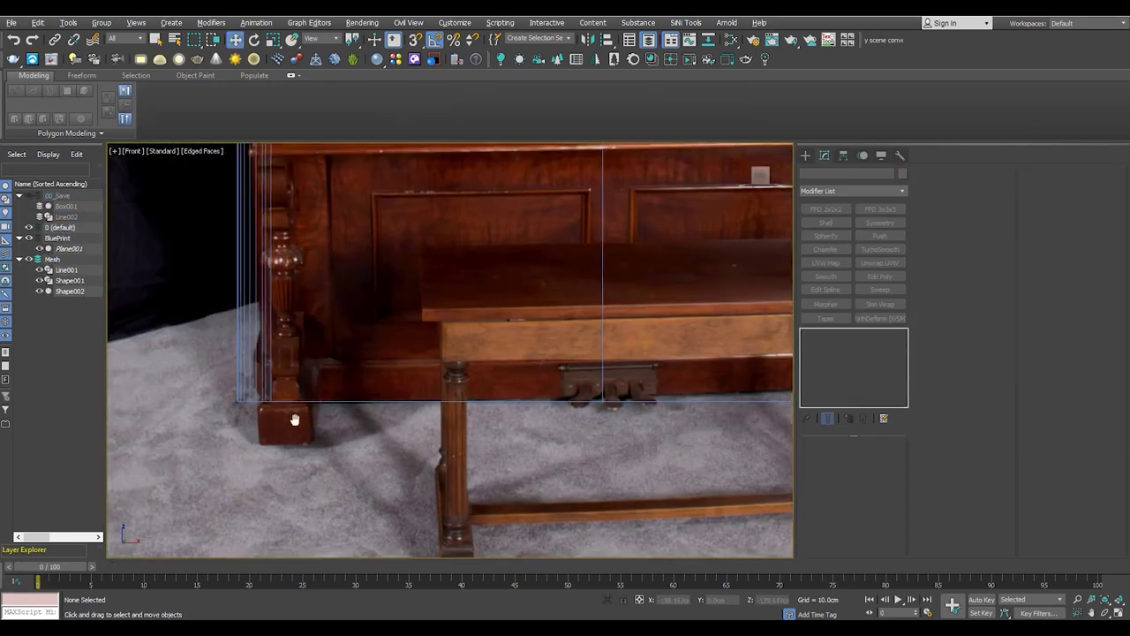
{"action": "scroll", "coordinate": [295, 420], "scroll_direction": "up", "scroll_amount": 3}
{"action": "left_click", "coordinate": [315, 404]}
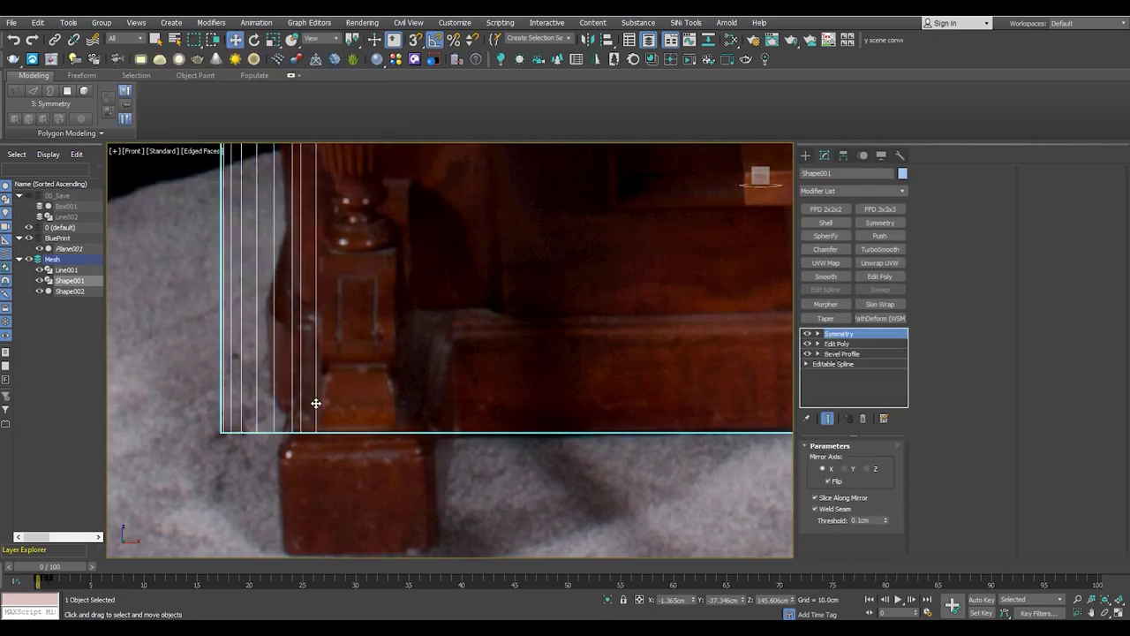
{"action": "left_click", "coordinate": [836, 344]}
At frame 1, select the bottom loop of Shape001's polygons with edged faces shown
{"action": "key", "text": "2"}
{"action": "key", "text": "p"}
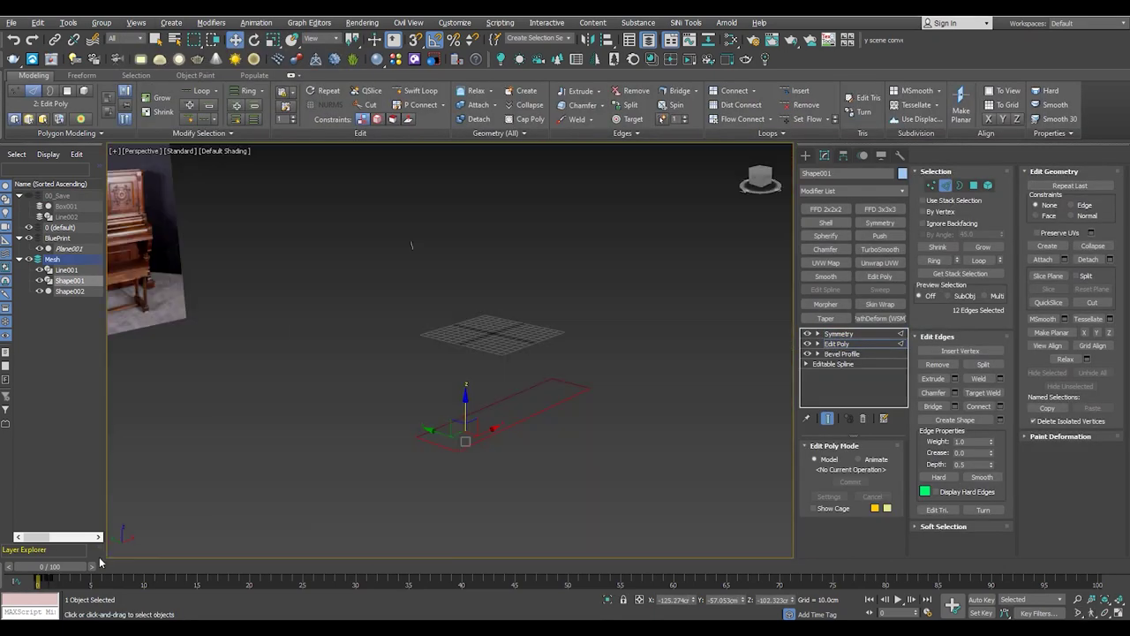
{"action": "left_click", "coordinate": [97, 564]}
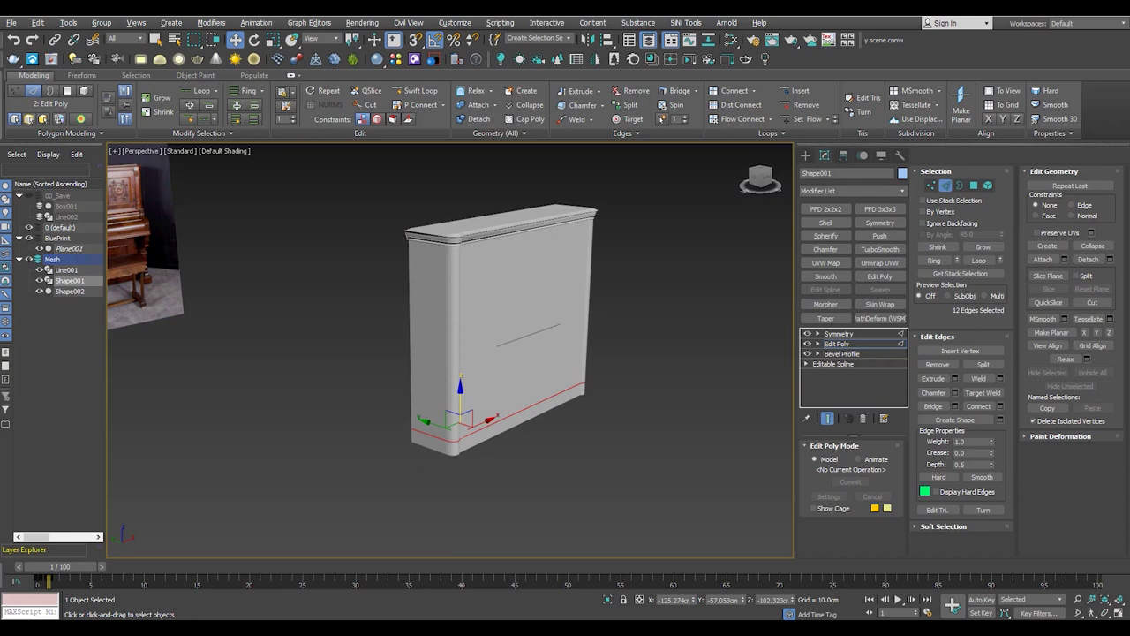
{"action": "scroll", "coordinate": [444, 438], "scroll_direction": "up", "scroll_amount": 5}
{"action": "key", "text": "F4"}
{"action": "key", "text": "4"}
{"action": "left_click", "coordinate": [491, 442]}
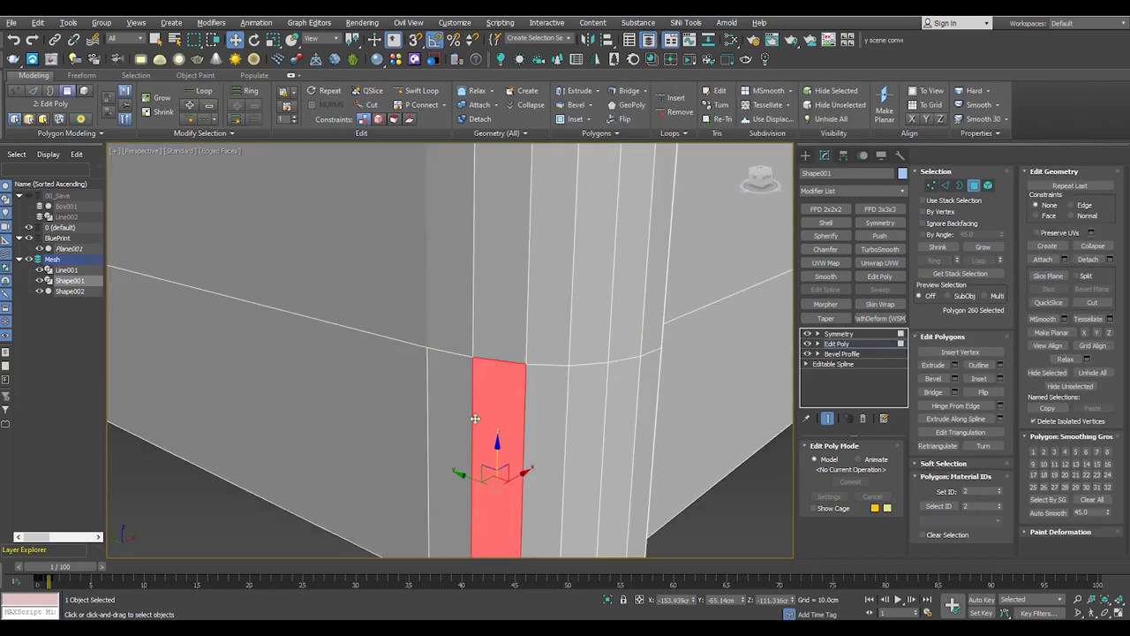
{"action": "scroll", "coordinate": [466, 412], "scroll_direction": "down", "scroll_amount": 2}
{"action": "left_click", "coordinate": [467, 412], "text": "shift"}
{"action": "middle_click_drag", "start_coordinate": [466, 412], "coordinate": [433, 429], "text": "alt"}
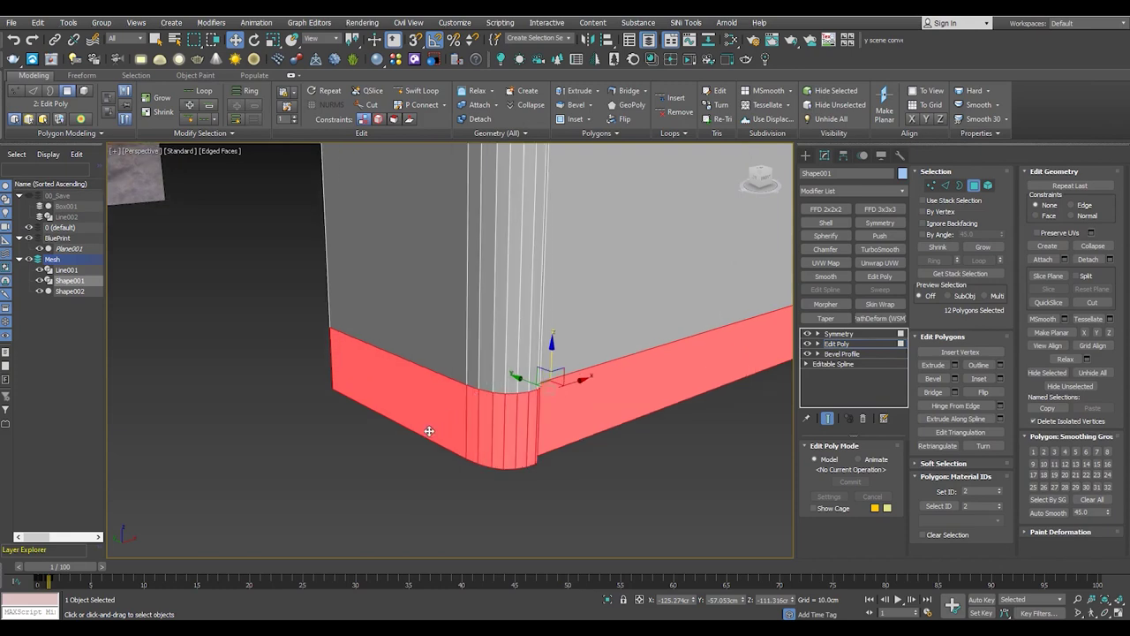
Bevel the bottom polygon band outward with a height of 1.5 cm
{"action": "key", "text": "shift+ctrl+b"}
{"action": "scroll", "coordinate": [458, 357], "scroll_direction": "up", "scroll_amount": 2}
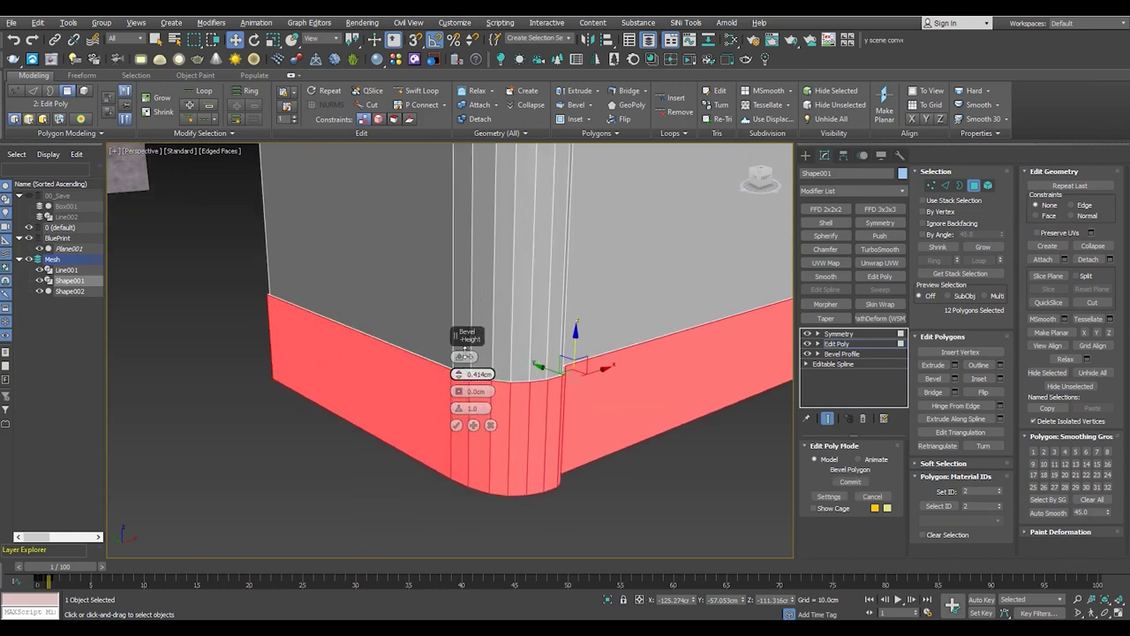
{"action": "left_click_drag", "start_coordinate": [463, 355], "coordinate": [488, 288]}
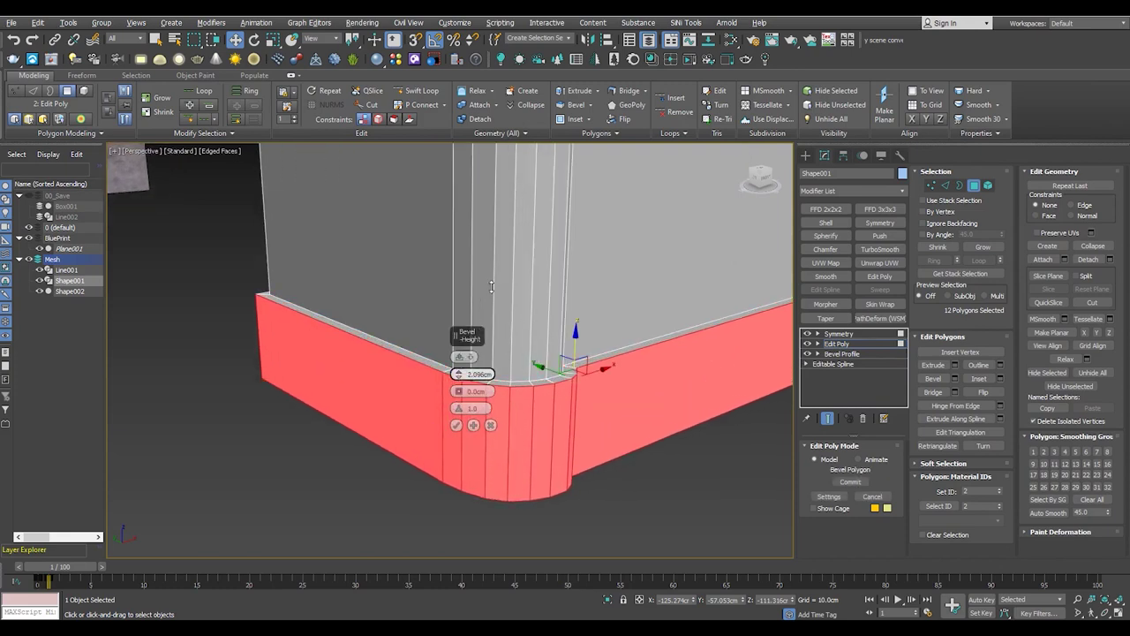
{"action": "mouse_move", "coordinate": [158, 450]}
{"action": "middle_mouse_down", "text": "alt"}
{"action": "mouse_move", "coordinate": [371, 399]}
{"action": "mouse_move", "coordinate": [313, 398]}
{"action": "mouse_move", "coordinate": [353, 393]}
{"action": "middle_mouse_up", "text": "alt"}
{"action": "type", "text": "5m"}
{"action": "key", "text": "Return"}
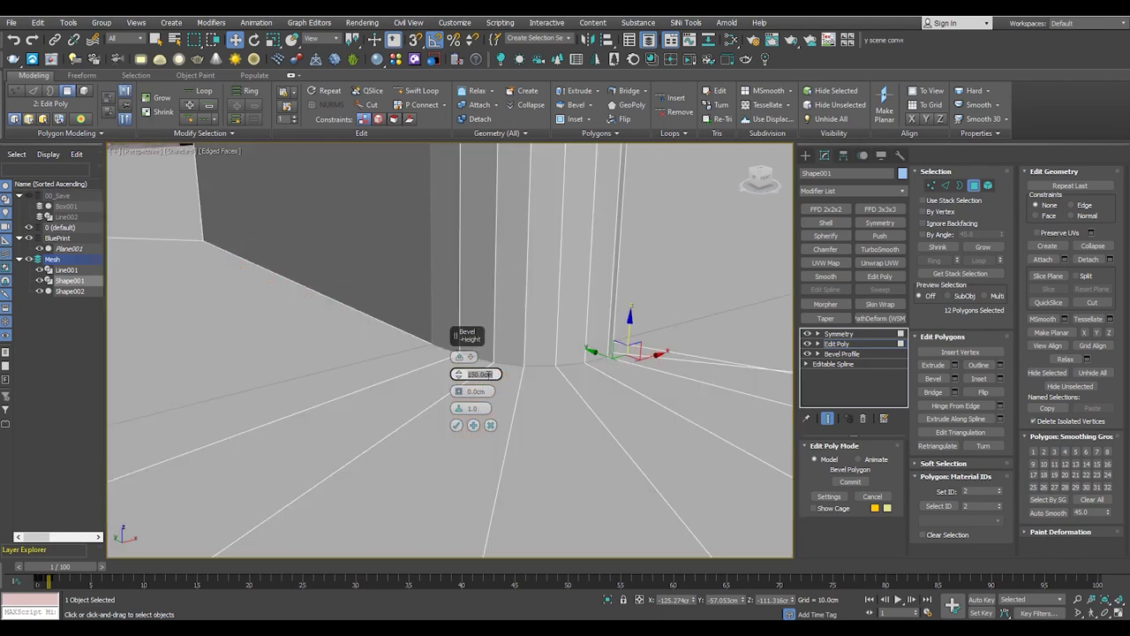
{"action": "type", "text": "5"}
{"action": "key", "text": "Return"}
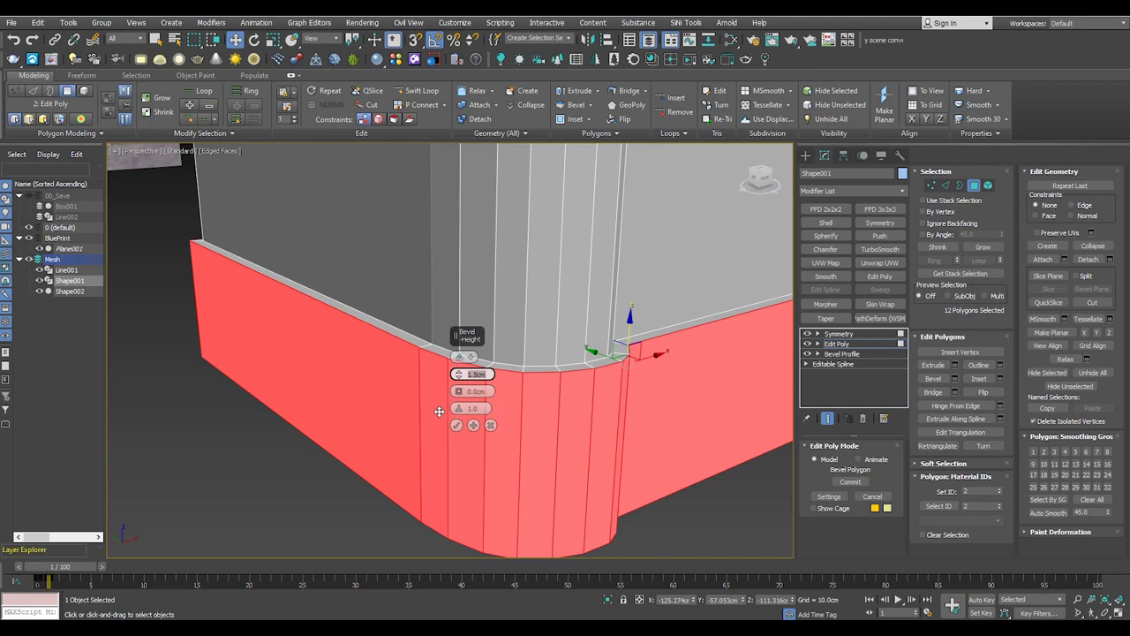
{"action": "middle_click_drag", "start_coordinate": [372, 412], "coordinate": [367, 410]}
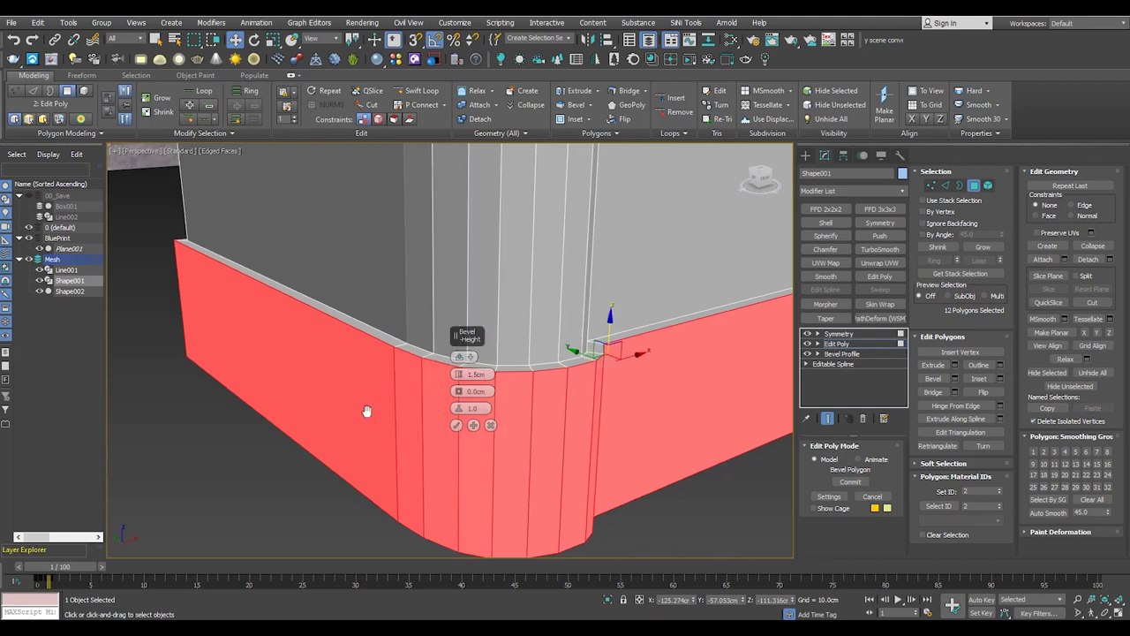
{"action": "left_click", "coordinate": [457, 427]}
{"action": "key", "text": "shift+alt+w"}
{"action": "key", "text": "alt+w"}
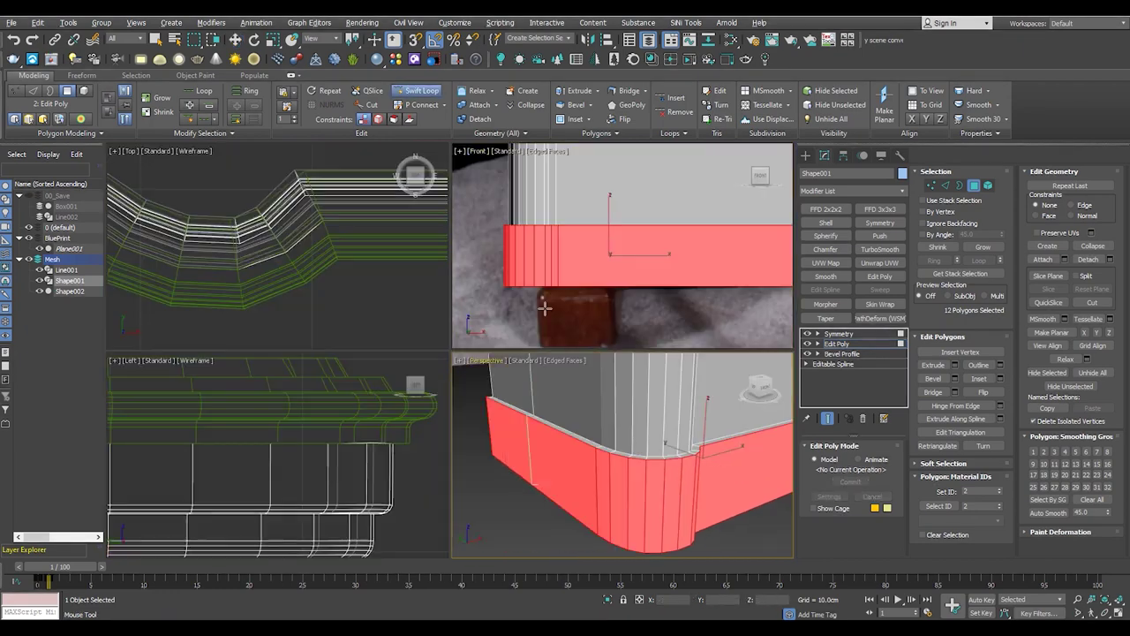
Add a Swift Loop around the plinth at the reference height in the front view
{"action": "key", "text": "alt+w"}
{"action": "scroll", "coordinate": [327, 315], "scroll_direction": "up", "scroll_amount": 3}
{"action": "scroll", "coordinate": [326, 315], "scroll_direction": "up", "scroll_amount": 3}
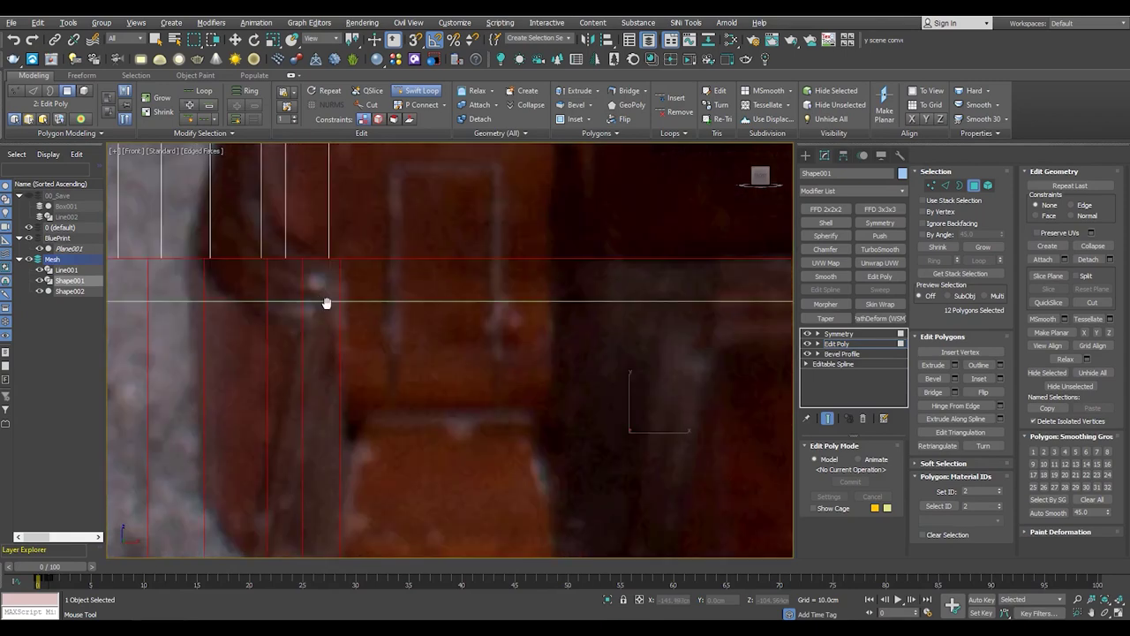
{"action": "scroll", "coordinate": [407, 315], "scroll_direction": "down", "scroll_amount": 3}
{"action": "left_click", "coordinate": [414, 310]}
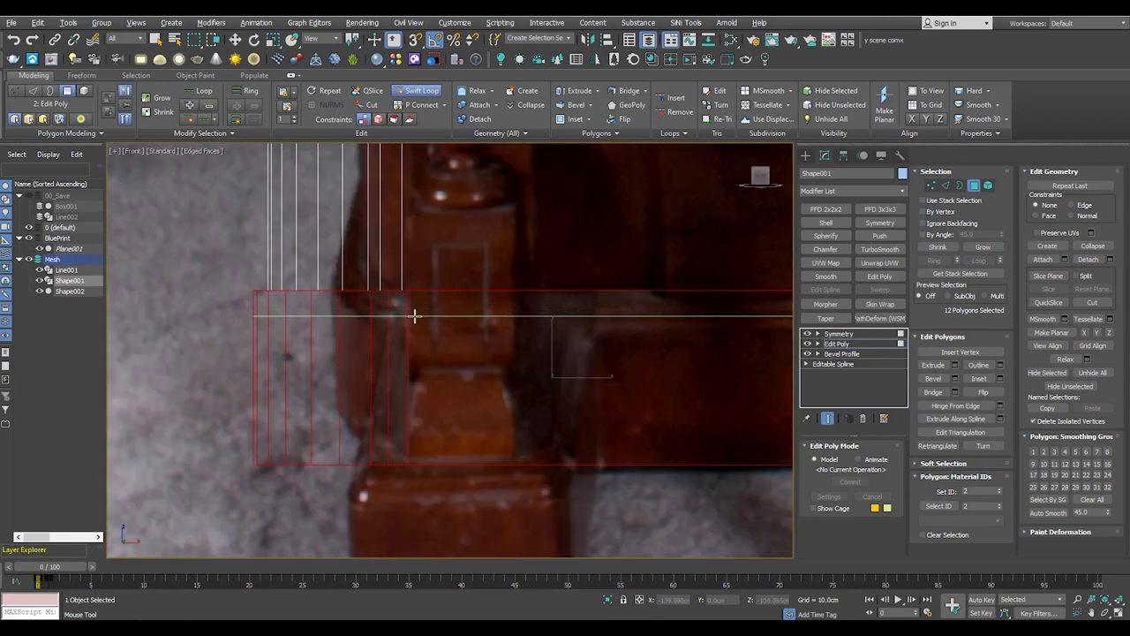
{"action": "key", "text": "alt+w"}
{"action": "key", "text": "alt+w"}
{"action": "scroll", "coordinate": [585, 427], "scroll_direction": "up", "scroll_amount": 2}
{"action": "middle_click_drag", "start_coordinate": [584, 426], "coordinate": [468, 383], "text": "alt"}
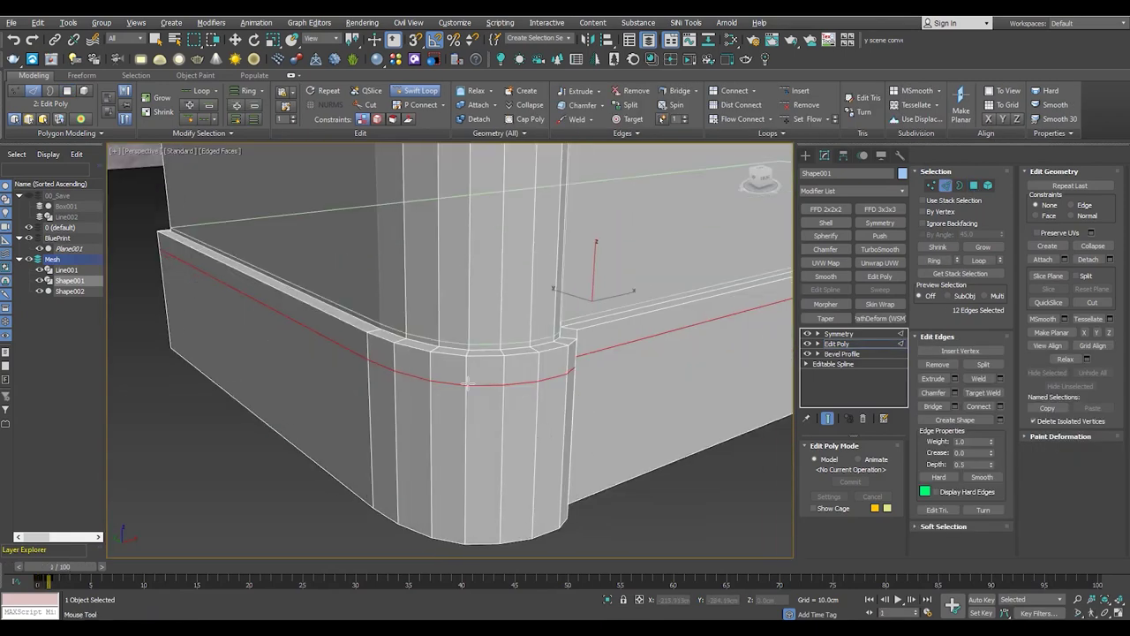
Convert the loop to a polygon selection and bevel the lower band out 1.5 cm
{"action": "key", "text": "ctrl+4"}
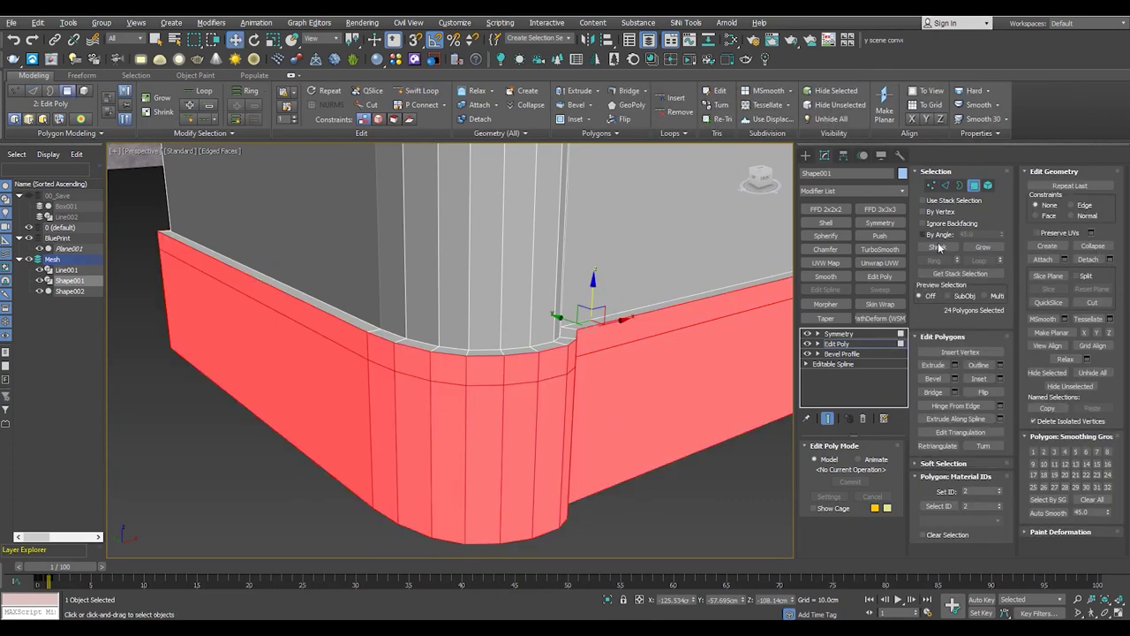
{"action": "left_click", "coordinate": [940, 247]}
{"action": "left_click", "coordinate": [386, 423], "text": "shift"}
{"action": "scroll", "coordinate": [391, 423], "scroll_direction": "up", "scroll_amount": 3}
{"action": "key", "text": "shift+ctrl+b"}
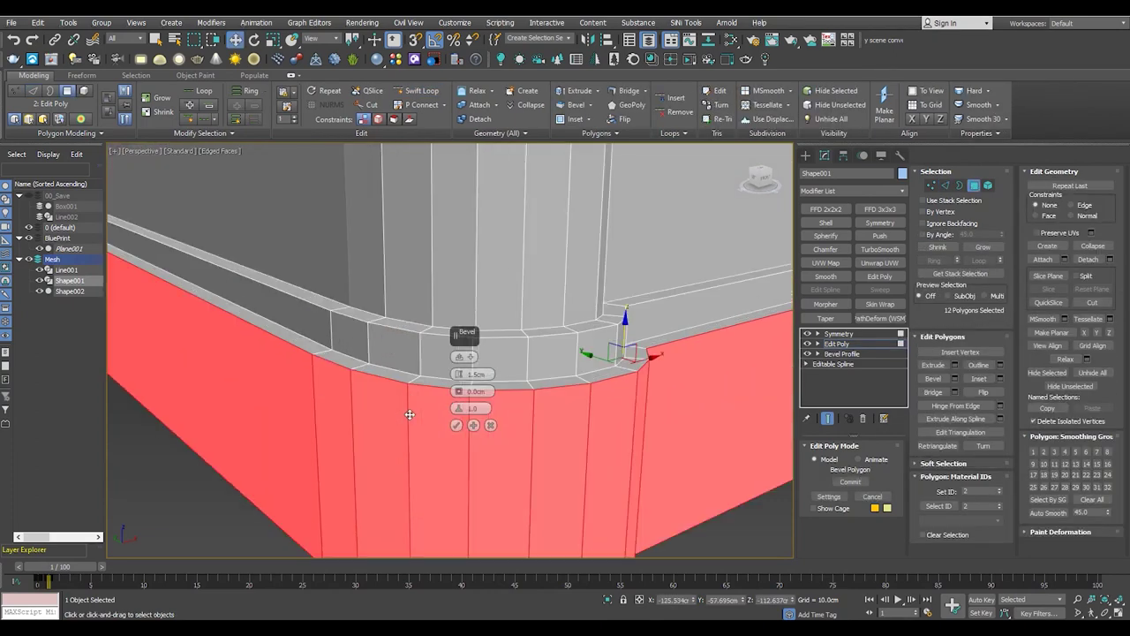
{"action": "scroll", "coordinate": [384, 429], "scroll_direction": "down", "scroll_amount": 3}
{"action": "scroll", "coordinate": [389, 427], "scroll_direction": "down", "scroll_amount": 2}
{"action": "scroll", "coordinate": [396, 424], "scroll_direction": "up", "scroll_amount": 3}
{"action": "scroll", "coordinate": [401, 423], "scroll_direction": "up", "scroll_amount": 2}
Nudge the ledge edge loop and chamfer the ledge edges narrowly
{"action": "key", "text": "2"}
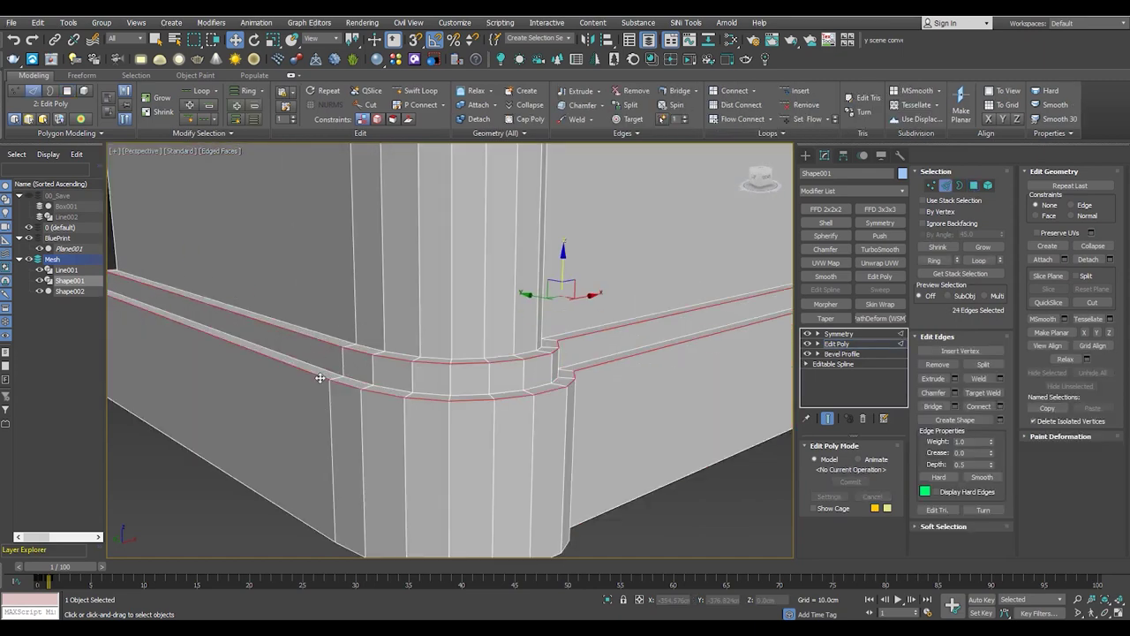
{"action": "scroll", "coordinate": [320, 378], "scroll_direction": "up", "scroll_amount": 2}
{"action": "left_click_drag", "start_coordinate": [362, 351], "coordinate": [362, 347]}
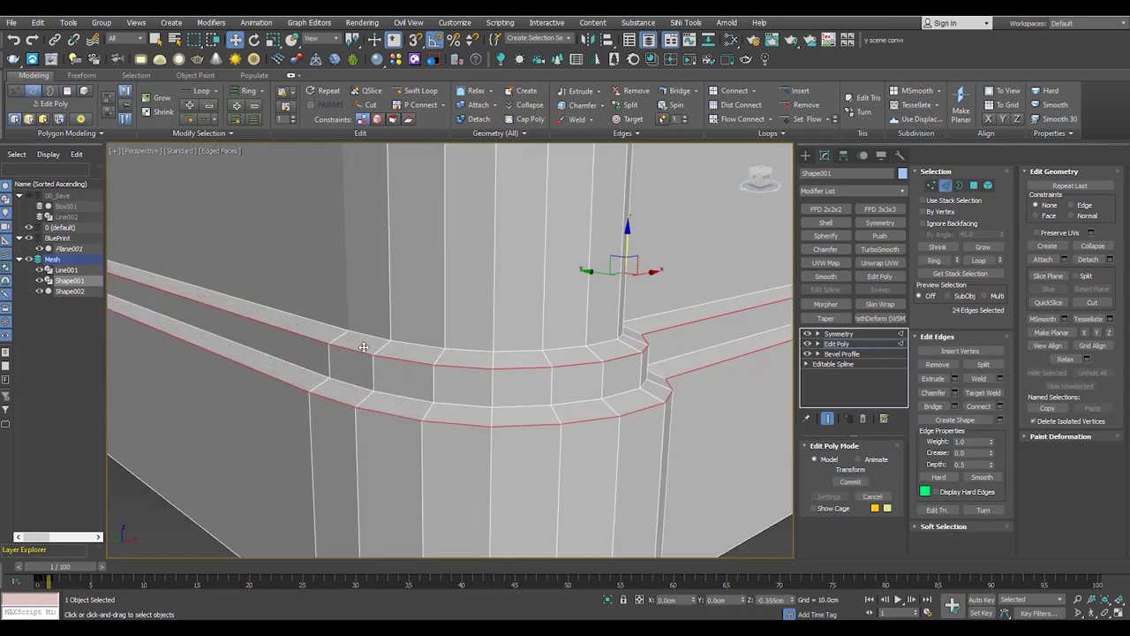
{"action": "scroll", "coordinate": [365, 371], "scroll_direction": "up", "scroll_amount": 1}
{"action": "key", "text": "ctrl+shift+c"}
{"action": "mouse_move", "coordinate": [460, 377]}
{"action": "left_mouse_down"}
{"action": "mouse_move", "coordinate": [460, 399]}
{"action": "mouse_move", "coordinate": [438, 358]}
{"action": "left_mouse_up"}
{"action": "scroll", "coordinate": [321, 320], "scroll_direction": "down", "scroll_amount": 3}
{"action": "scroll", "coordinate": [540, 422], "scroll_direction": "up", "scroll_amount": 2}
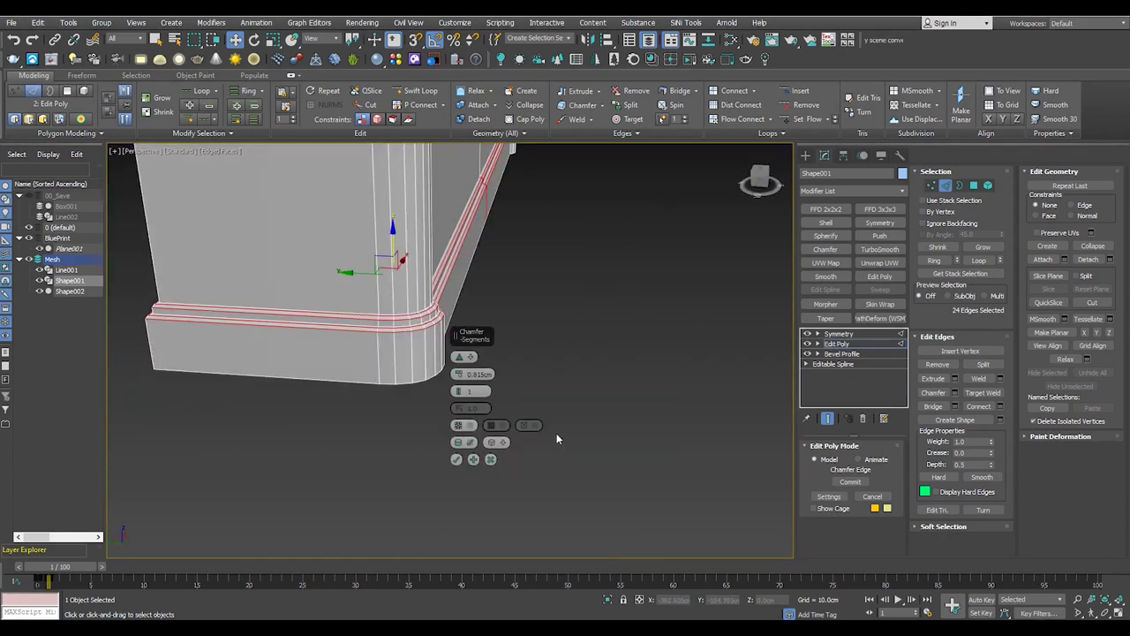
{"action": "left_click", "coordinate": [490, 460]}
Select a polygon on the plinth ledge
{"action": "scroll", "coordinate": [491, 460], "scroll_direction": "down", "scroll_amount": 2}
{"action": "middle_click_drag", "start_coordinate": [491, 460], "coordinate": [405, 351], "text": "alt"}
{"action": "key", "text": "4"}
{"action": "left_click", "coordinate": [405, 350]}
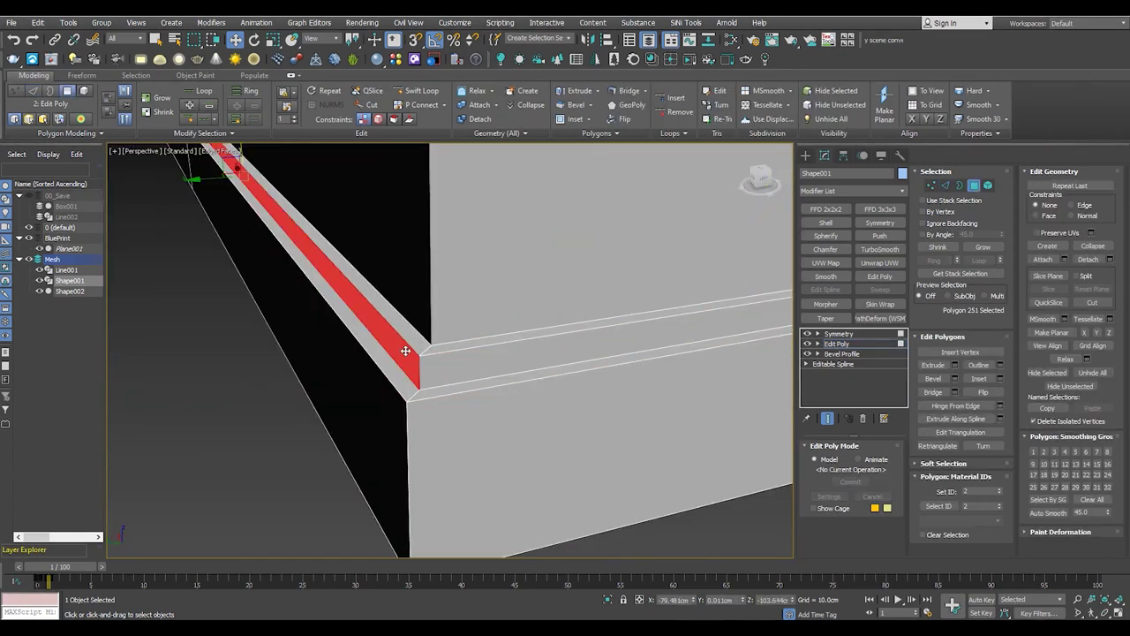
Select the ledge's top and side polygons at the front corner
{"action": "middle_click_drag", "start_coordinate": [384, 428], "coordinate": [323, 336], "text": "alt"}
{"action": "left_click", "coordinate": [323, 336], "text": "ctrl"}
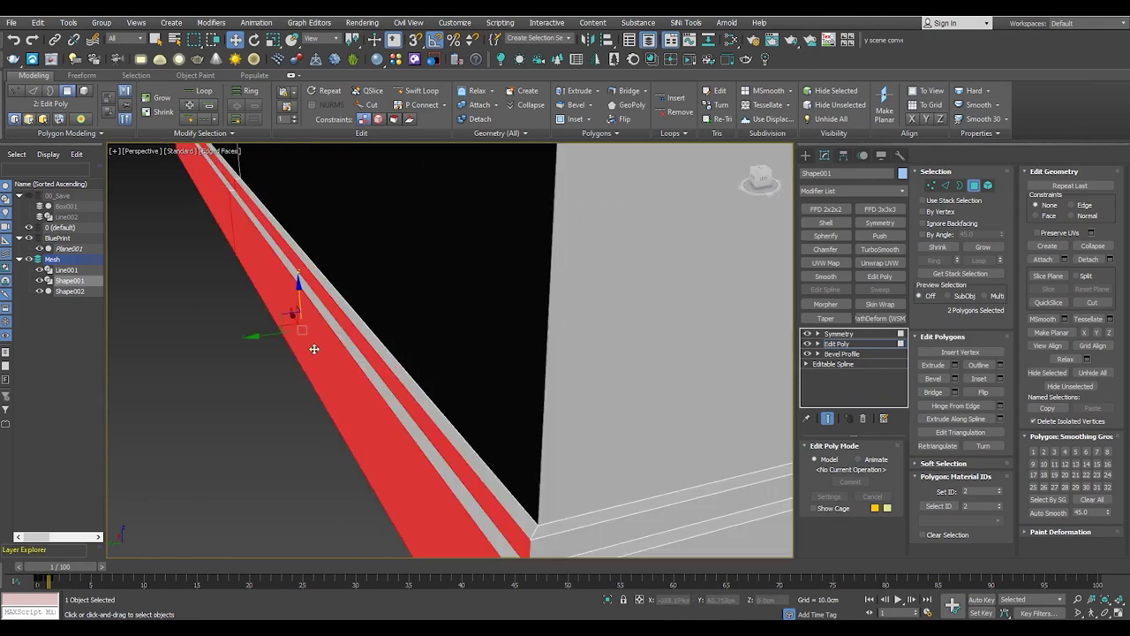
{"action": "left_click_drag", "start_coordinate": [277, 330], "coordinate": [512, 502]}
{"action": "mouse_move", "coordinate": [512, 502]}
{"action": "middle_mouse_down", "text": "alt"}
{"action": "mouse_move", "coordinate": [456, 335]}
{"action": "mouse_move", "coordinate": [451, 386]}
{"action": "mouse_move", "coordinate": [468, 388]}
{"action": "middle_mouse_up", "text": "alt"}
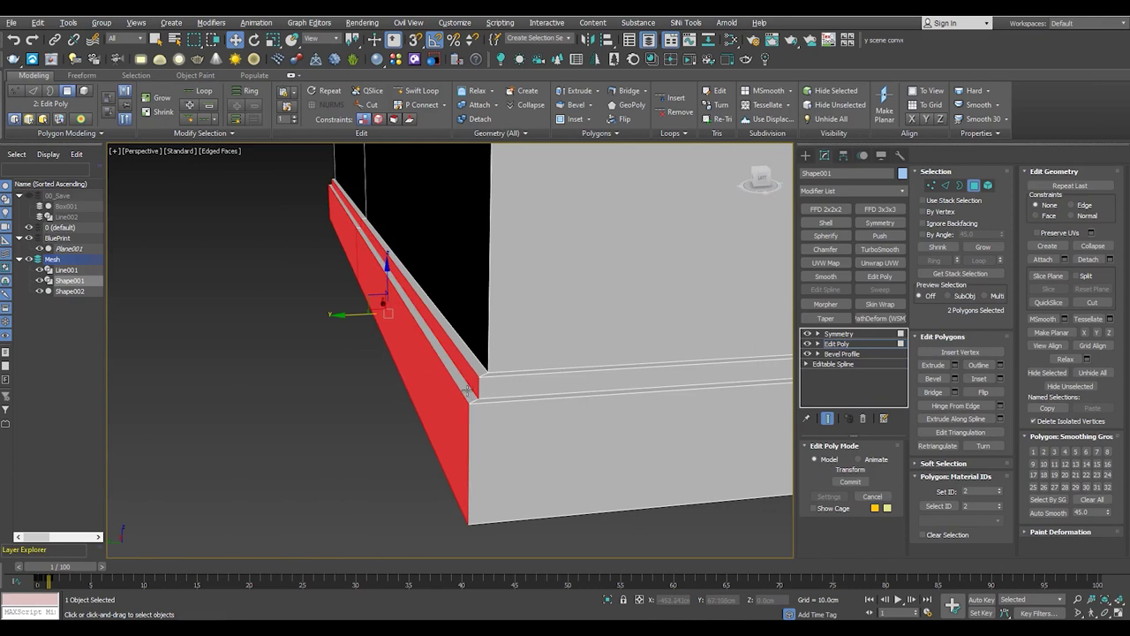
{"action": "left_click", "coordinate": [461, 377], "text": "ctrl"}
Snap the ledge corner vertices down to line up with the base
{"action": "key", "text": "1"}
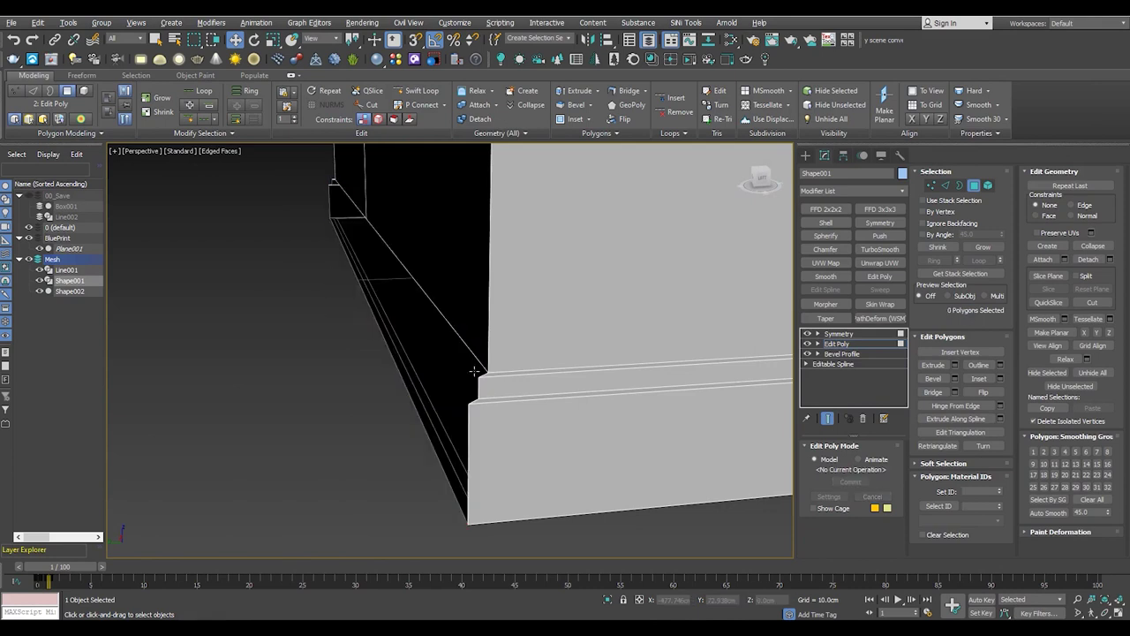
{"action": "middle_click_drag", "start_coordinate": [473, 364], "coordinate": [473, 373], "text": "alt"}
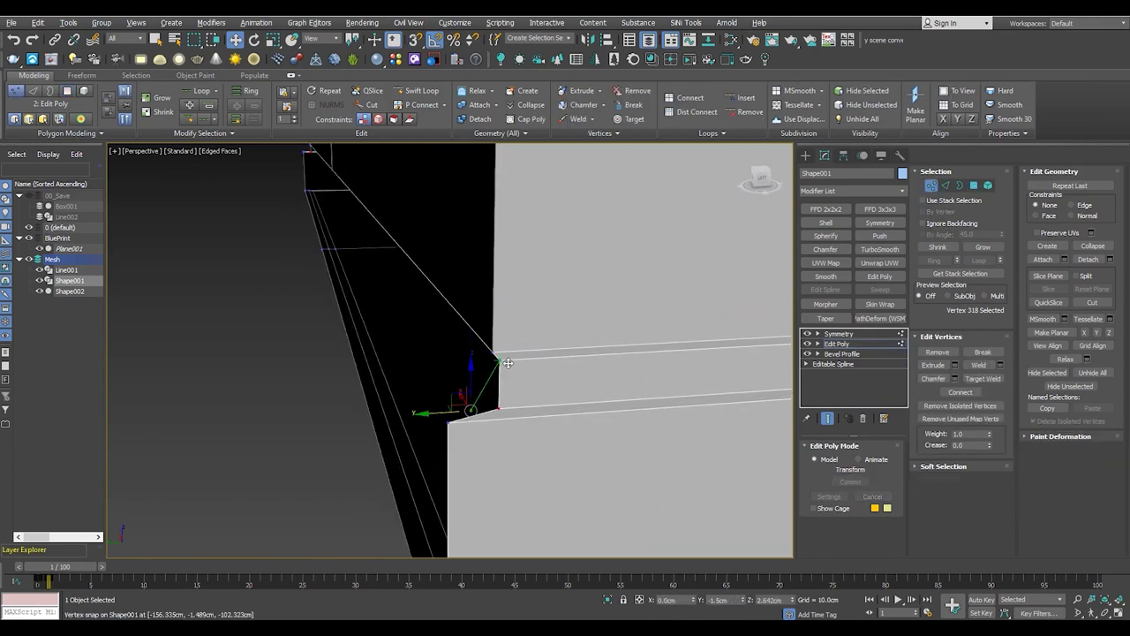
{"action": "left_click_drag", "start_coordinate": [452, 422], "coordinate": [475, 478]}
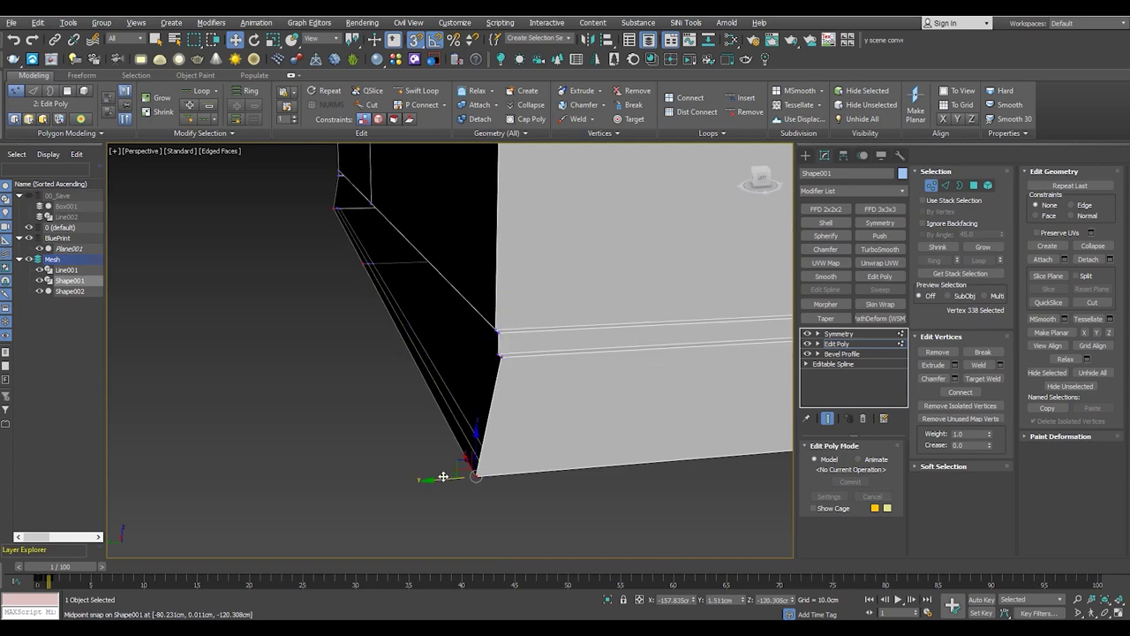
{"action": "mouse_move", "coordinate": [443, 476]}
{"action": "middle_mouse_down", "text": "alt"}
{"action": "mouse_move", "coordinate": [540, 421]}
{"action": "mouse_move", "coordinate": [442, 421]}
{"action": "mouse_move", "coordinate": [284, 362]}
{"action": "middle_mouse_up", "text": "alt"}
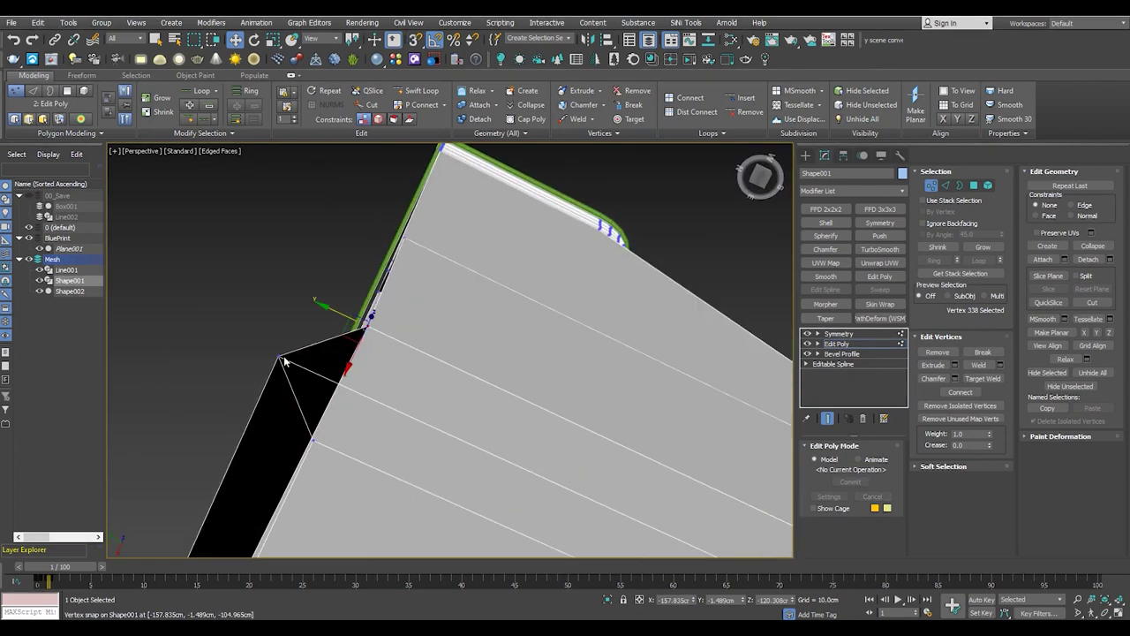
{"action": "left_click_drag", "start_coordinate": [285, 360], "coordinate": [366, 429]}
{"action": "middle_click_drag", "start_coordinate": [366, 429], "coordinate": [406, 437], "text": "alt"}
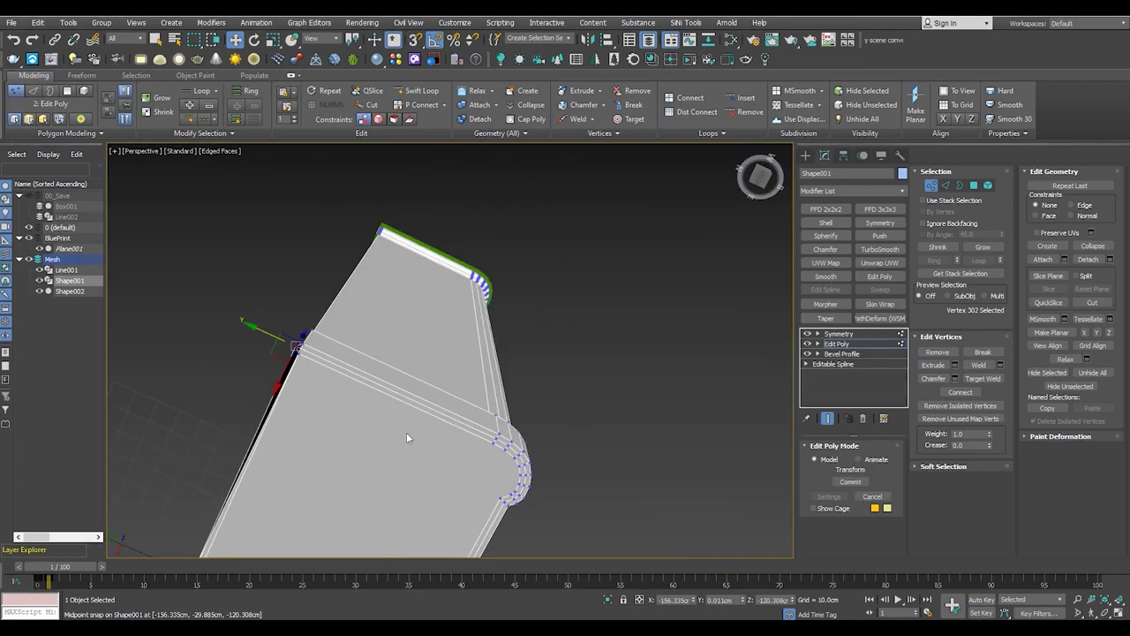
Pick the ledge corner vertices, checking the corner from close up and below
{"action": "key", "text": "4"}
{"action": "scroll", "coordinate": [406, 438], "scroll_direction": "up", "scroll_amount": 3}
{"action": "middle_click_drag", "start_coordinate": [209, 361], "coordinate": [324, 346], "text": "alt"}
{"action": "scroll", "coordinate": [324, 346], "scroll_direction": "up", "scroll_amount": 2}
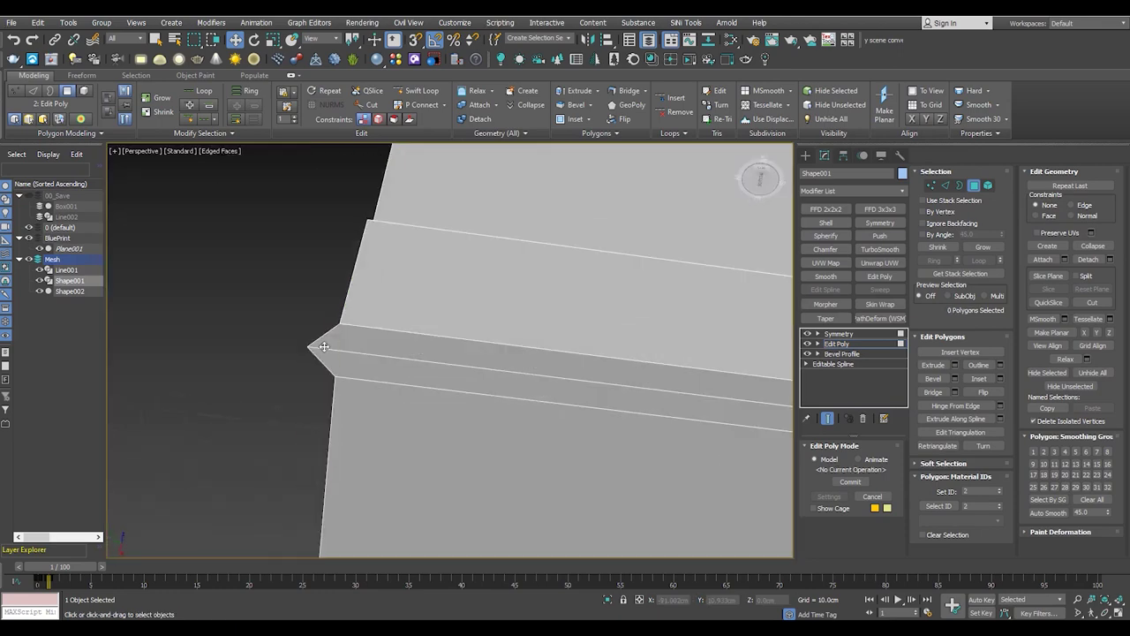
{"action": "key", "text": "1"}
{"action": "left_click", "coordinate": [304, 344]}
{"action": "middle_click_drag", "start_coordinate": [269, 341], "coordinate": [369, 377], "text": "alt"}
{"action": "scroll", "coordinate": [368, 378], "scroll_direction": "down", "scroll_amount": 3}
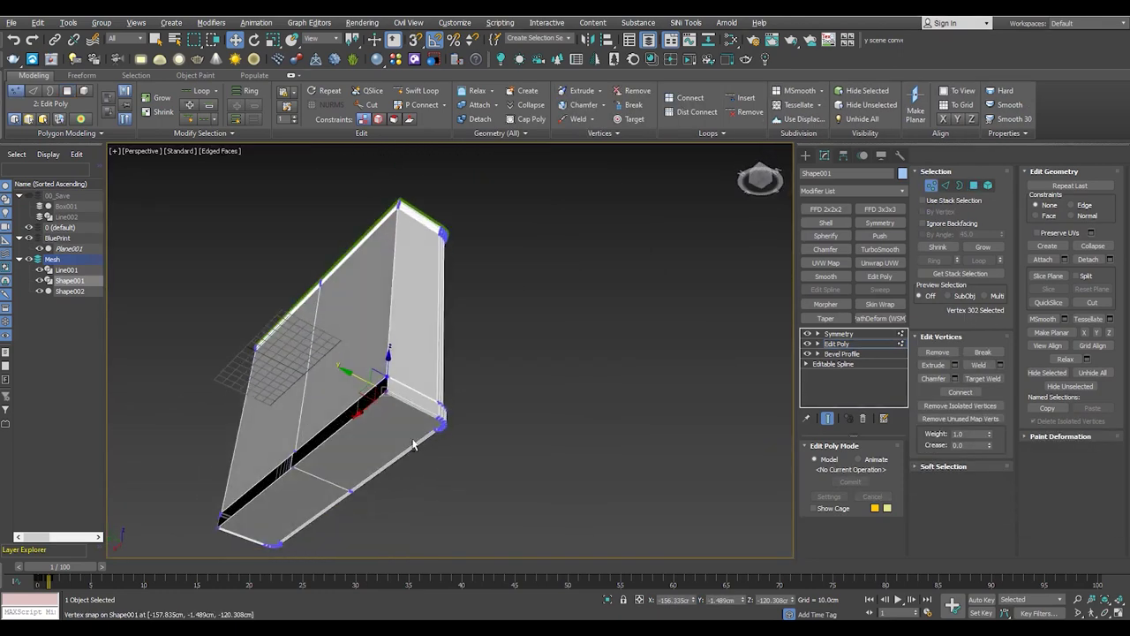
{"action": "scroll", "coordinate": [412, 396], "scroll_direction": "up", "scroll_amount": 5}
{"action": "scroll", "coordinate": [412, 396], "scroll_direction": "down", "scroll_amount": 1}
{"action": "scroll", "coordinate": [417, 396], "scroll_direction": "up", "scroll_amount": 2}
{"action": "left_click", "coordinate": [429, 350]}
Select the ledge edges beside the black gap at the corner
{"action": "mouse_move", "coordinate": [474, 378]}
{"action": "middle_mouse_down", "text": "alt"}
{"action": "mouse_move", "coordinate": [535, 319]}
{"action": "mouse_move", "coordinate": [572, 359]}
{"action": "mouse_move", "coordinate": [530, 345]}
{"action": "middle_mouse_up", "text": "alt"}
{"action": "scroll", "coordinate": [535, 319], "scroll_direction": "down", "scroll_amount": 3}
{"action": "scroll", "coordinate": [530, 345], "scroll_direction": "up", "scroll_amount": 3}
{"action": "key", "text": "2"}
{"action": "middle_click_drag", "start_coordinate": [567, 346], "coordinate": [565, 365], "text": "alt"}
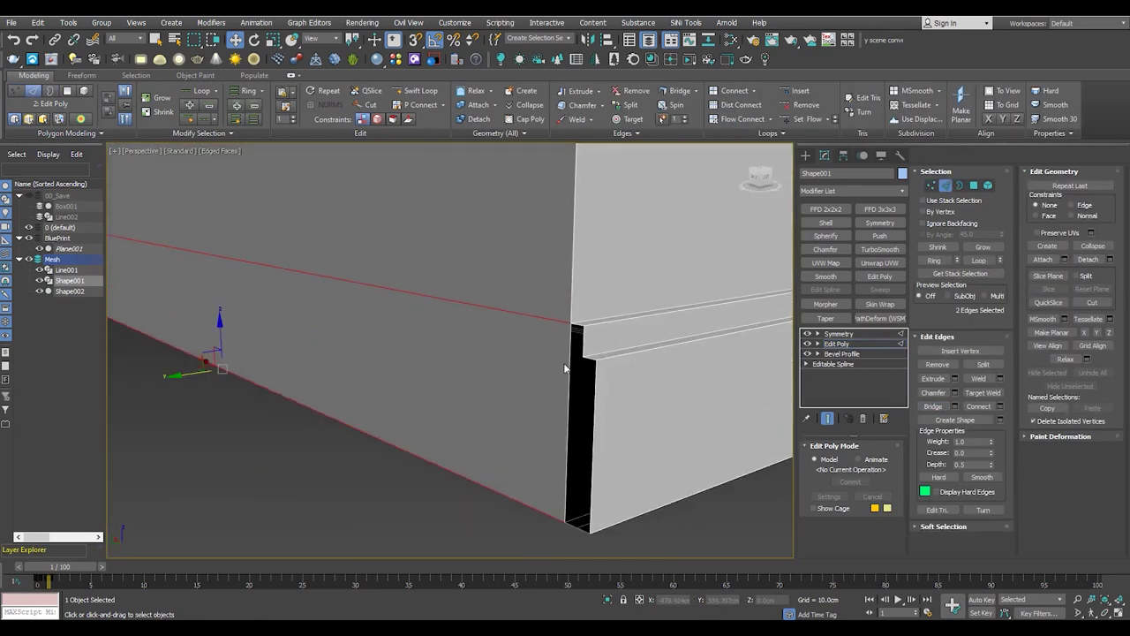
{"action": "left_click", "coordinate": [565, 355]}
{"action": "scroll", "coordinate": [568, 375], "scroll_direction": "up", "scroll_amount": 2}
{"action": "left_click", "coordinate": [588, 353]}
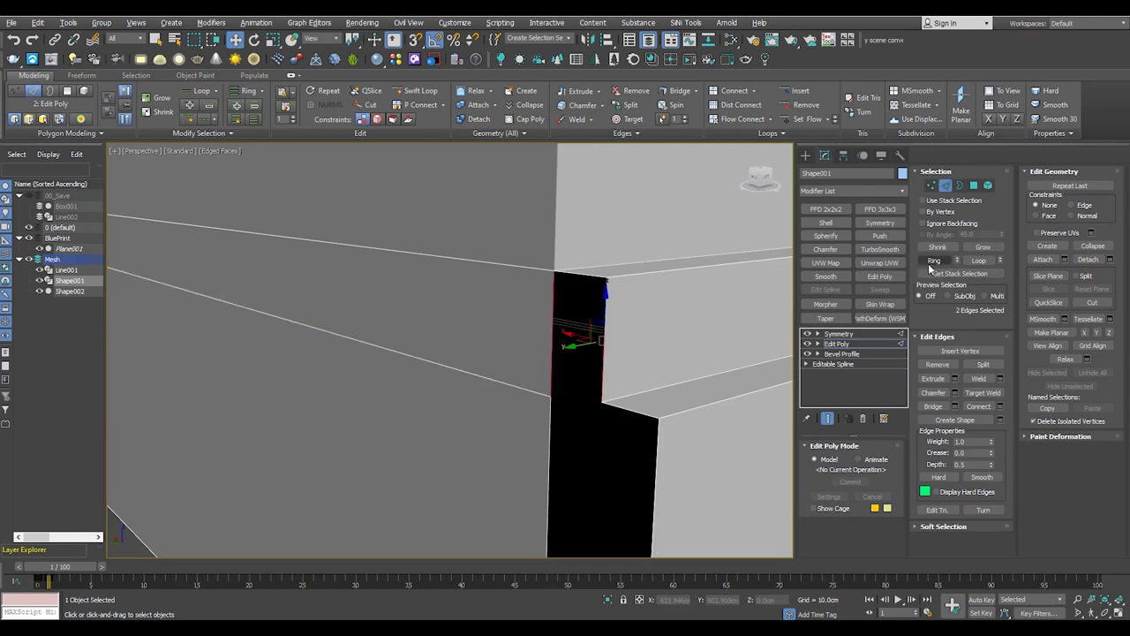
{"action": "middle_click_drag", "start_coordinate": [661, 391], "coordinate": [562, 284], "text": "alt"}
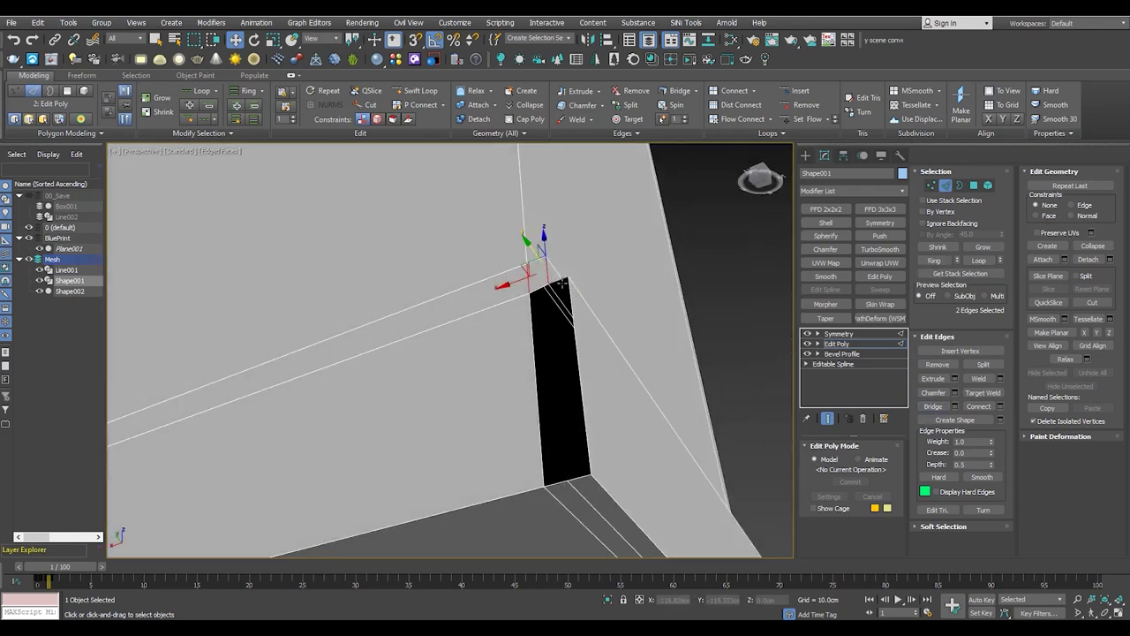
Select the ledge corner vertex and inspect it toward the pilaster base
{"action": "key", "text": "1"}
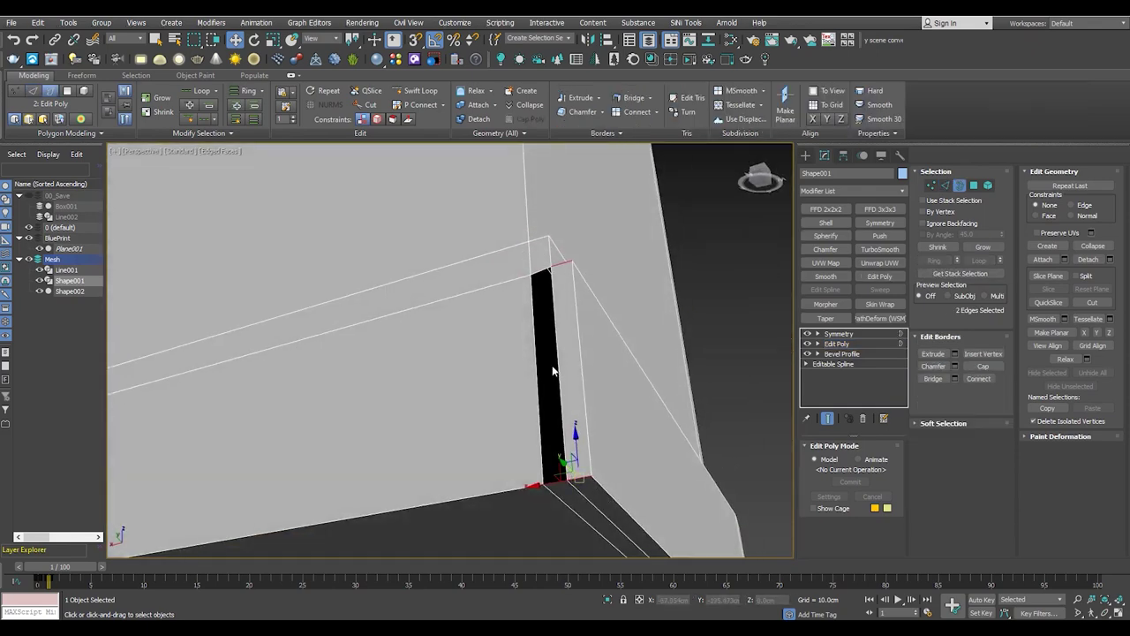
{"action": "middle_click_drag", "start_coordinate": [538, 348], "coordinate": [547, 299], "text": "alt"}
{"action": "left_click", "coordinate": [547, 299]}
{"action": "scroll", "coordinate": [548, 299], "scroll_direction": "down", "scroll_amount": 5}
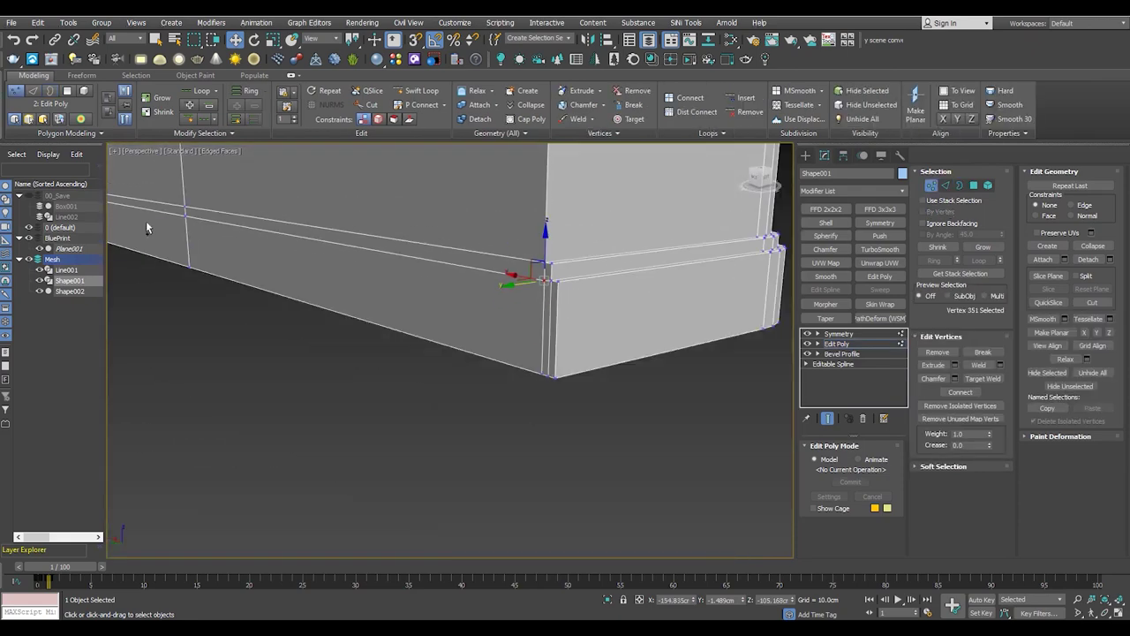
{"action": "scroll", "coordinate": [529, 250], "scroll_direction": "up", "scroll_amount": 3}
{"action": "mouse_move", "coordinate": [585, 332]}
{"action": "middle_mouse_down", "text": "alt"}
{"action": "mouse_move", "coordinate": [493, 372]}
{"action": "mouse_move", "coordinate": [601, 391]}
{"action": "middle_mouse_up", "text": "alt"}
{"action": "scroll", "coordinate": [600, 391], "scroll_direction": "up", "scroll_amount": 5}
{"action": "scroll", "coordinate": [600, 394], "scroll_direction": "down", "scroll_amount": 3}
{"action": "scroll", "coordinate": [601, 393], "scroll_direction": "up", "scroll_amount": 2}
{"action": "scroll", "coordinate": [601, 394], "scroll_direction": "up", "scroll_amount": 2}
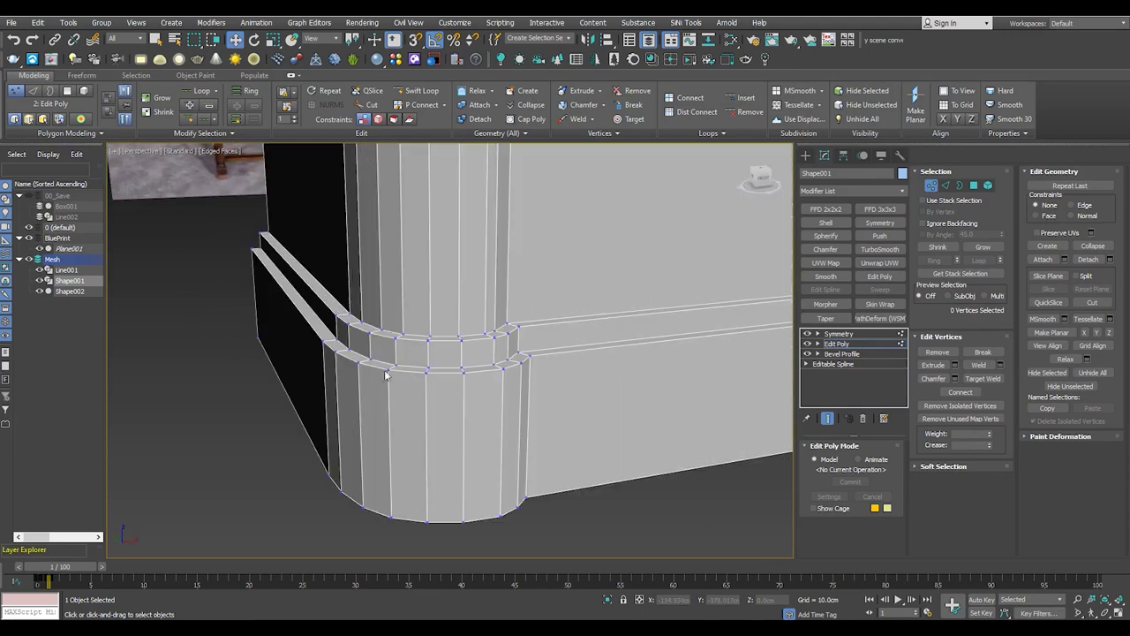
{"action": "scroll", "coordinate": [385, 375], "scroll_direction": "up", "scroll_amount": 2}
Inspect the edges along the base rail, clear the selection, and view the cornice
{"action": "key", "text": "2"}
{"action": "mouse_move", "coordinate": [365, 374]}
{"action": "middle_mouse_down", "text": "alt"}
{"action": "mouse_move", "coordinate": [479, 333]}
{"action": "mouse_move", "coordinate": [297, 348]}
{"action": "mouse_move", "coordinate": [426, 306]}
{"action": "middle_mouse_up", "text": "alt"}
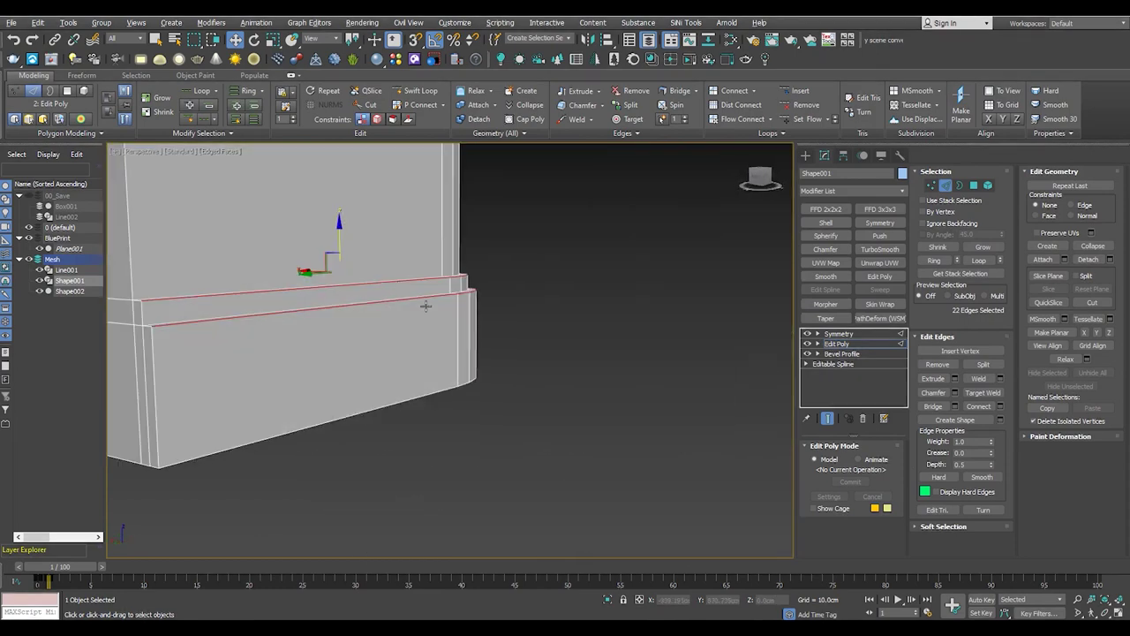
{"action": "mouse_move", "coordinate": [503, 274]}
{"action": "middle_mouse_down", "text": "alt"}
{"action": "mouse_move", "coordinate": [456, 255]}
{"action": "mouse_move", "coordinate": [275, 319]}
{"action": "mouse_move", "coordinate": [291, 412]}
{"action": "mouse_move", "coordinate": [320, 362]}
{"action": "middle_mouse_up", "text": "alt"}
{"action": "left_click", "coordinate": [291, 412]}
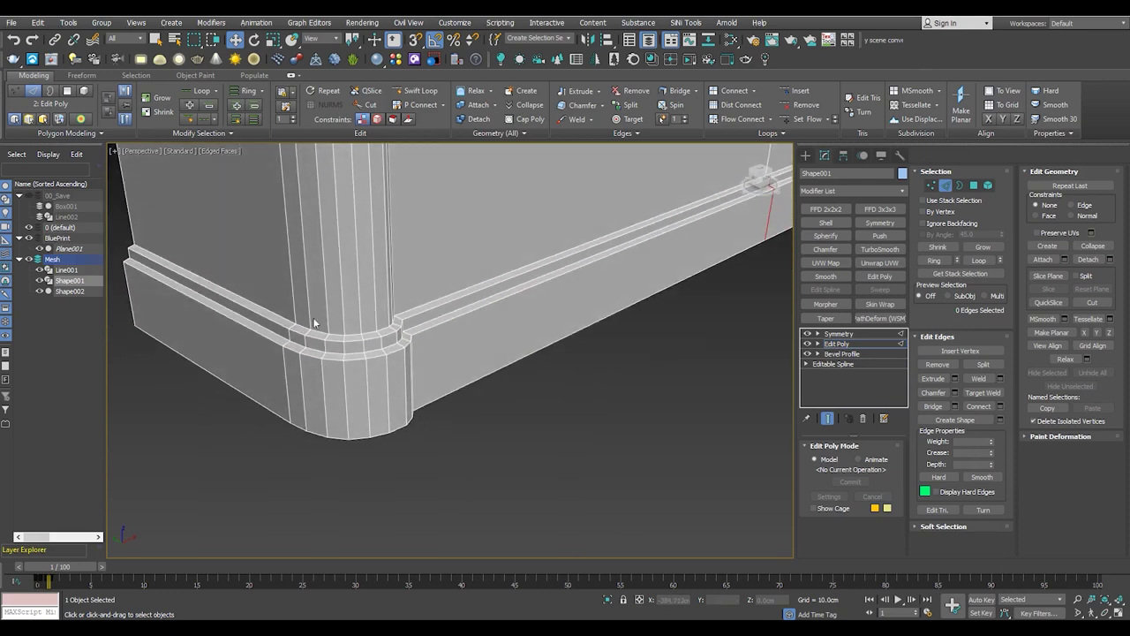
{"action": "scroll", "coordinate": [315, 323], "scroll_direction": "down", "scroll_amount": 4}
{"action": "middle_click_drag", "start_coordinate": [348, 291], "coordinate": [347, 308], "text": "alt"}
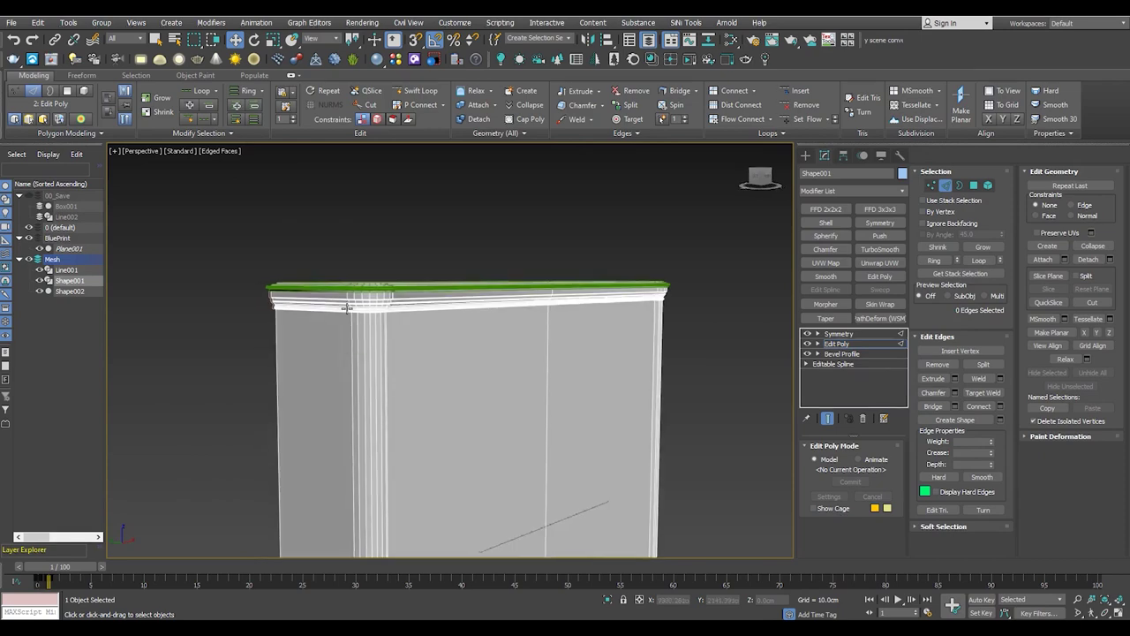
{"action": "scroll", "coordinate": [353, 318], "scroll_direction": "up", "scroll_amount": 3}
{"action": "scroll", "coordinate": [329, 351], "scroll_direction": "up", "scroll_amount": 3}
In Polygon mode, select the cabinet's lower side panel faces
{"action": "key", "text": "4"}
{"action": "middle_click_drag", "start_coordinate": [388, 258], "coordinate": [432, 35]}
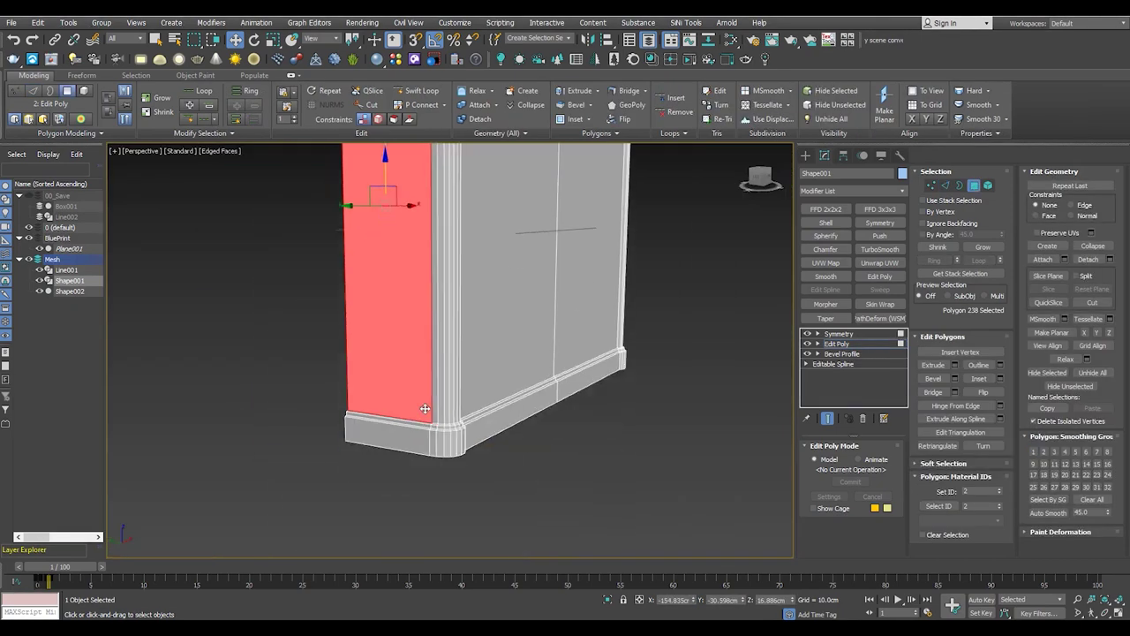
{"action": "scroll", "coordinate": [429, 404], "scroll_direction": "up", "scroll_amount": 5}
{"action": "left_click", "coordinate": [423, 389], "text": "ctrl"}
{"action": "scroll", "coordinate": [454, 415], "scroll_direction": "down", "scroll_amount": 2}
{"action": "middle_click_drag", "start_coordinate": [454, 413], "coordinate": [446, 413], "text": "alt"}
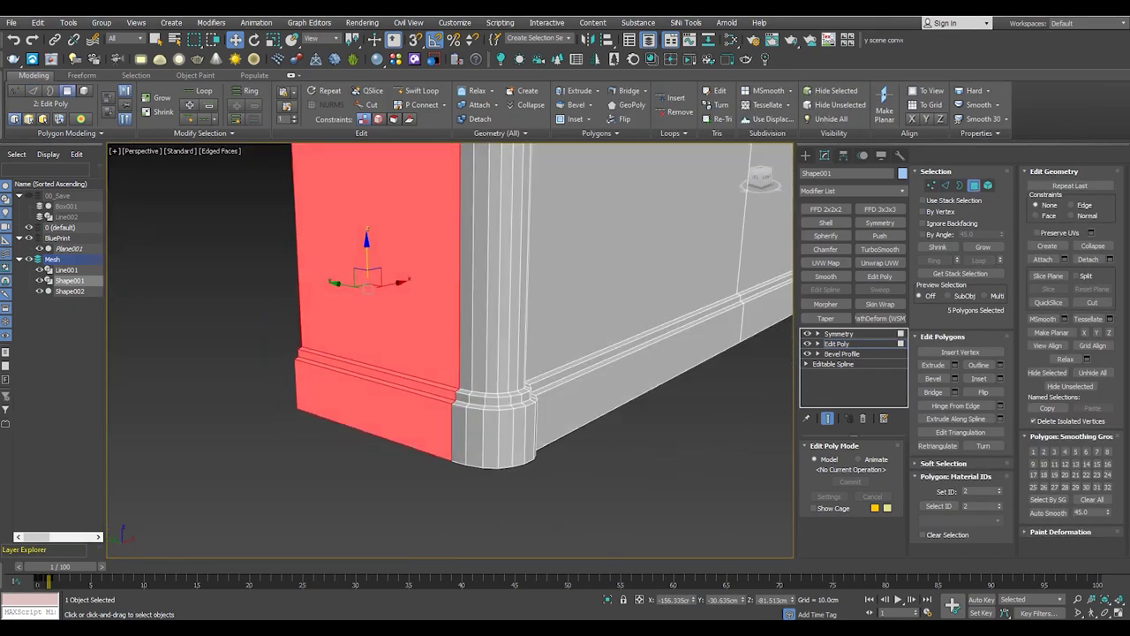
{"action": "scroll", "coordinate": [462, 414], "scroll_direction": "up", "scroll_amount": 2}
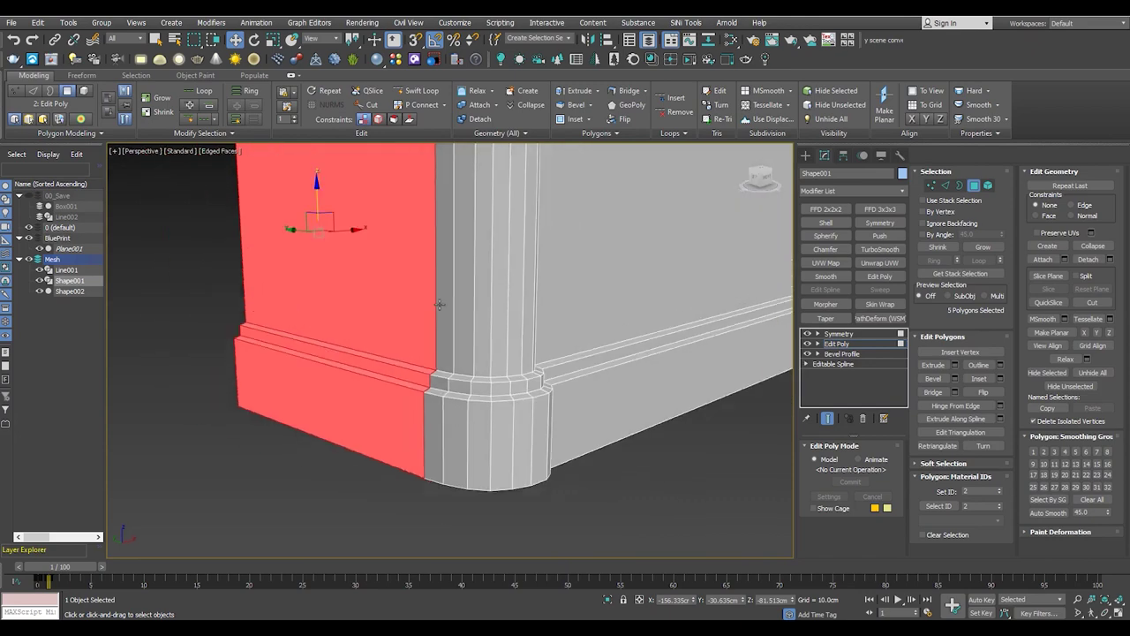
{"action": "scroll", "coordinate": [424, 353], "scroll_direction": "up", "scroll_amount": 5}
{"action": "middle_click_drag", "start_coordinate": [423, 353], "coordinate": [408, 306]}
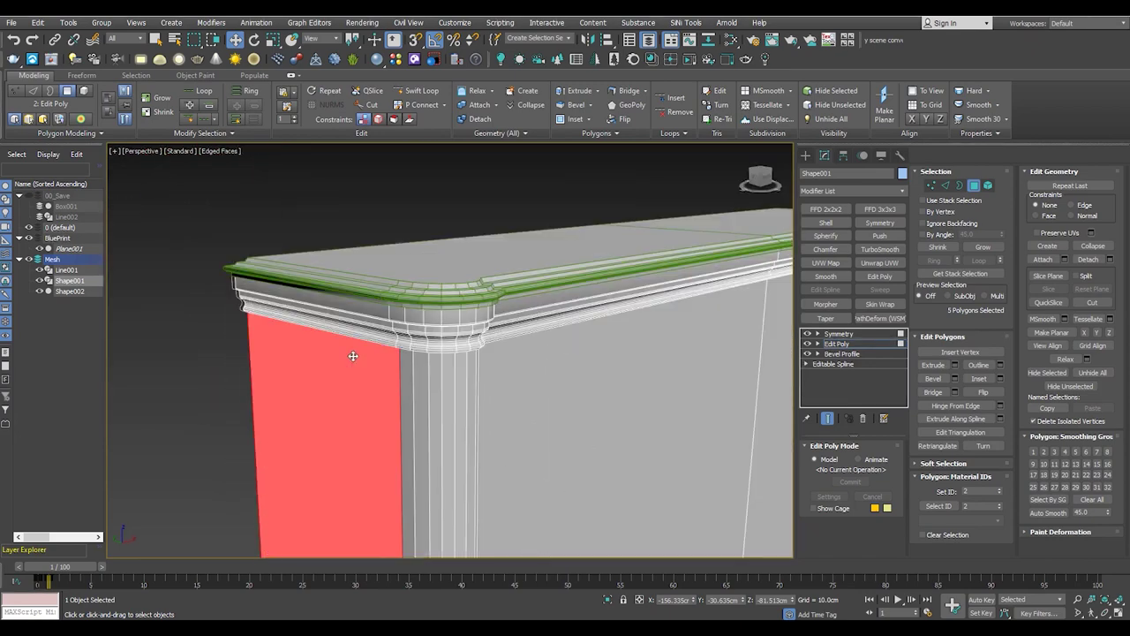
{"action": "middle_click_drag", "start_coordinate": [345, 360], "coordinate": [357, 349], "text": "alt"}
{"action": "scroll", "coordinate": [375, 335], "scroll_direction": "up", "scroll_amount": 3}
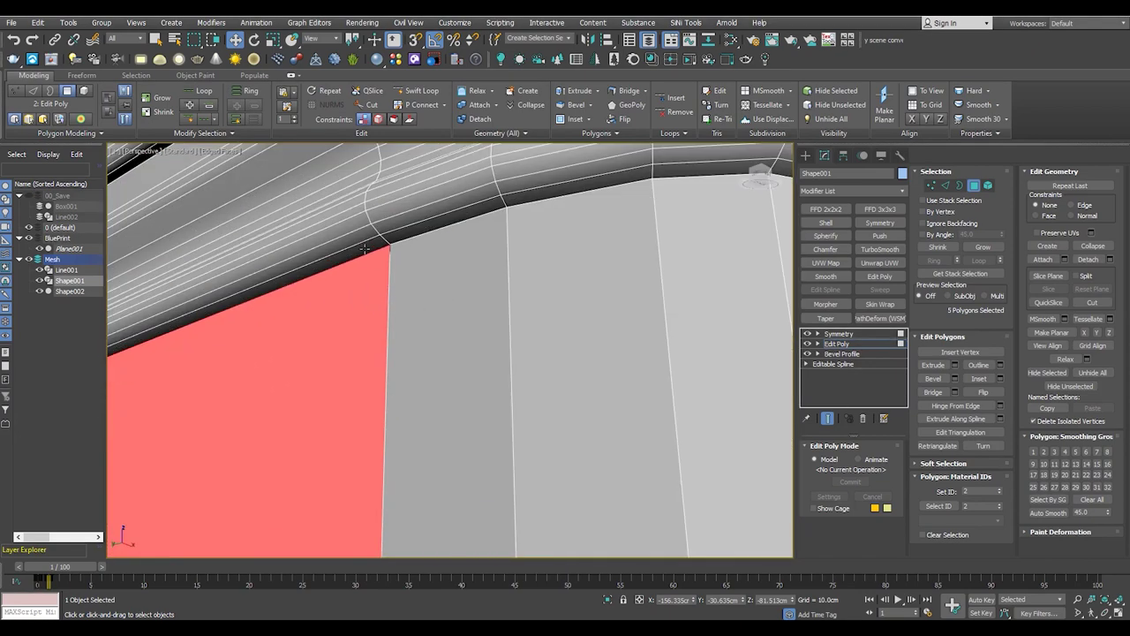
Bevel the selected side panel faces out by 0.701 cm
{"action": "key", "text": "shift+ctrl+b"}
{"action": "scroll", "coordinate": [305, 280], "scroll_direction": "down", "scroll_amount": 5}
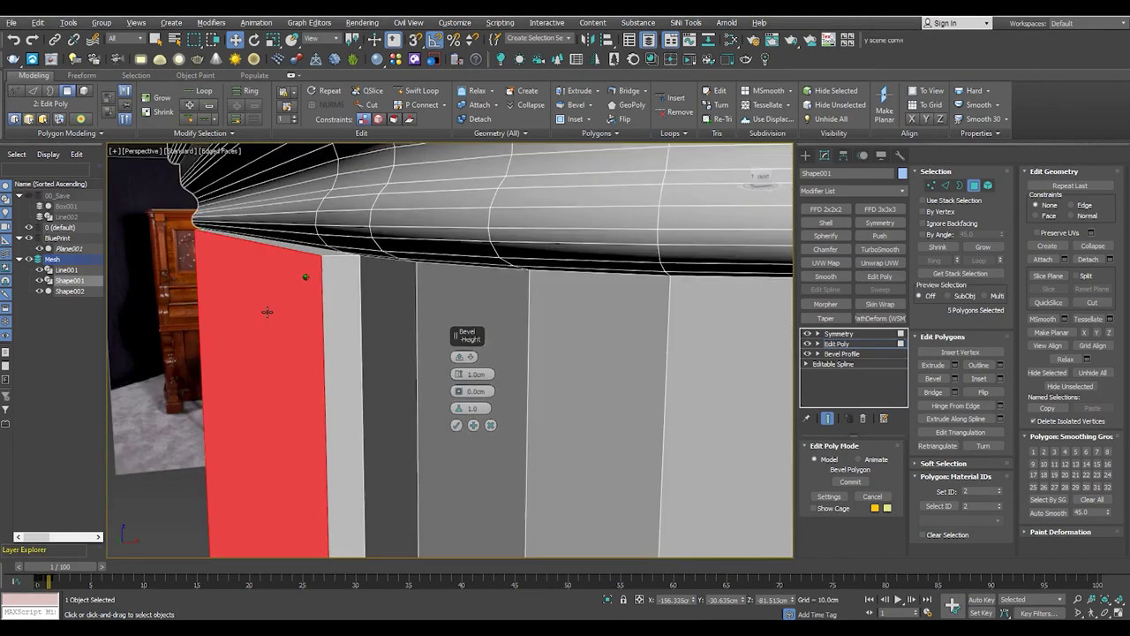
{"action": "left_click_drag", "start_coordinate": [473, 373], "coordinate": [468, 388]}
{"action": "mouse_move", "coordinate": [315, 270]}
{"action": "middle_mouse_down", "text": "alt"}
{"action": "mouse_move", "coordinate": [348, 241]}
{"action": "mouse_move", "coordinate": [429, 362]}
{"action": "middle_mouse_up", "text": "alt"}
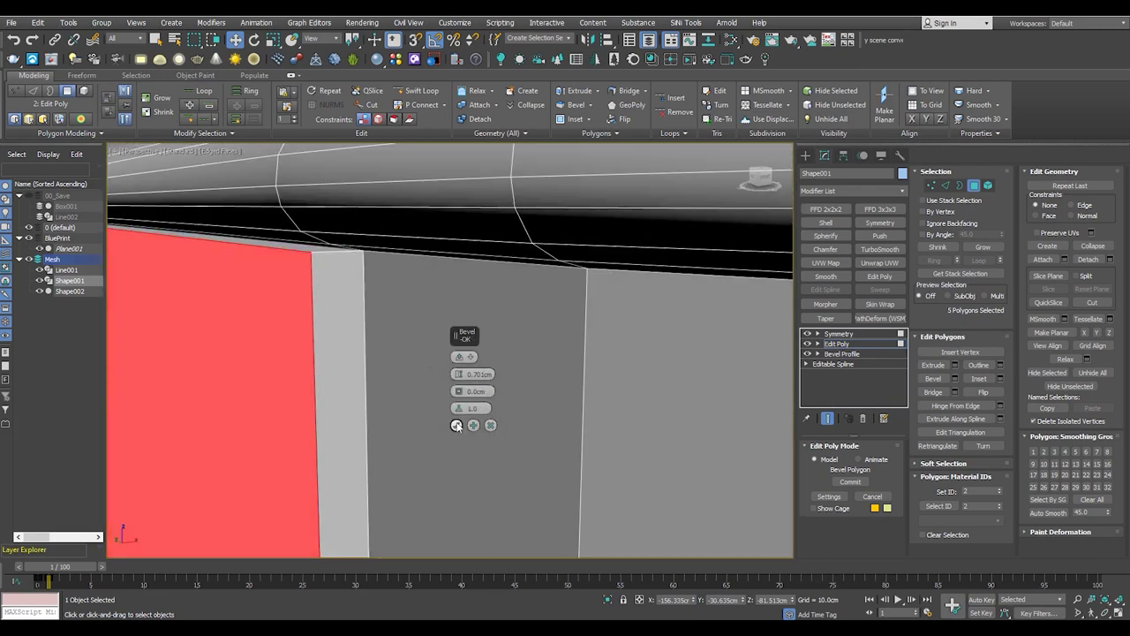
{"action": "left_click", "coordinate": [457, 426]}
Select the top moulding strip faces, then cycle sub-object modes ending in Border
{"action": "middle_click_drag", "start_coordinate": [295, 310], "coordinate": [277, 309], "text": "alt"}
{"action": "left_click", "coordinate": [307, 245]}
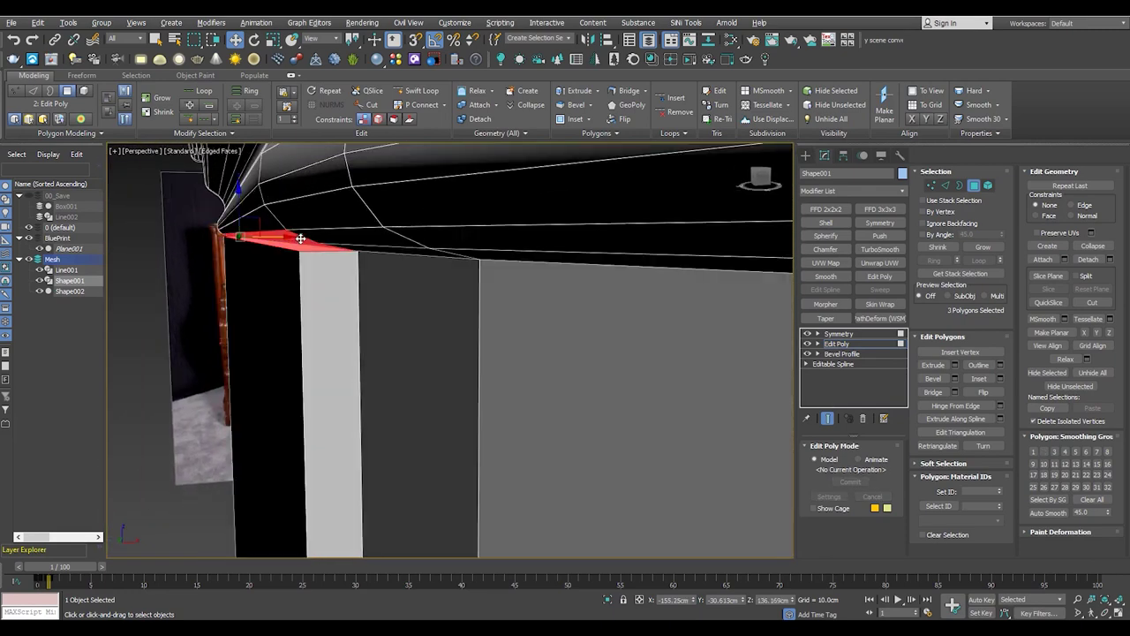
{"action": "key", "text": "1"}
{"action": "mouse_move", "coordinate": [300, 238]}
{"action": "middle_mouse_down", "text": "alt"}
{"action": "mouse_move", "coordinate": [412, 212]}
{"action": "mouse_move", "coordinate": [419, 261]}
{"action": "middle_mouse_up", "text": "alt"}
{"action": "key", "text": "2"}
{"action": "scroll", "coordinate": [420, 261], "scroll_direction": "up", "scroll_amount": 3}
{"action": "mouse_move", "coordinate": [343, 258]}
{"action": "middle_mouse_down", "text": "alt"}
{"action": "mouse_move", "coordinate": [250, 260]}
{"action": "mouse_move", "coordinate": [259, 237]}
{"action": "mouse_move", "coordinate": [262, 258]}
{"action": "mouse_move", "coordinate": [339, 310]}
{"action": "mouse_move", "coordinate": [332, 422]}
{"action": "middle_mouse_up", "text": "alt"}
{"action": "key", "text": "3"}
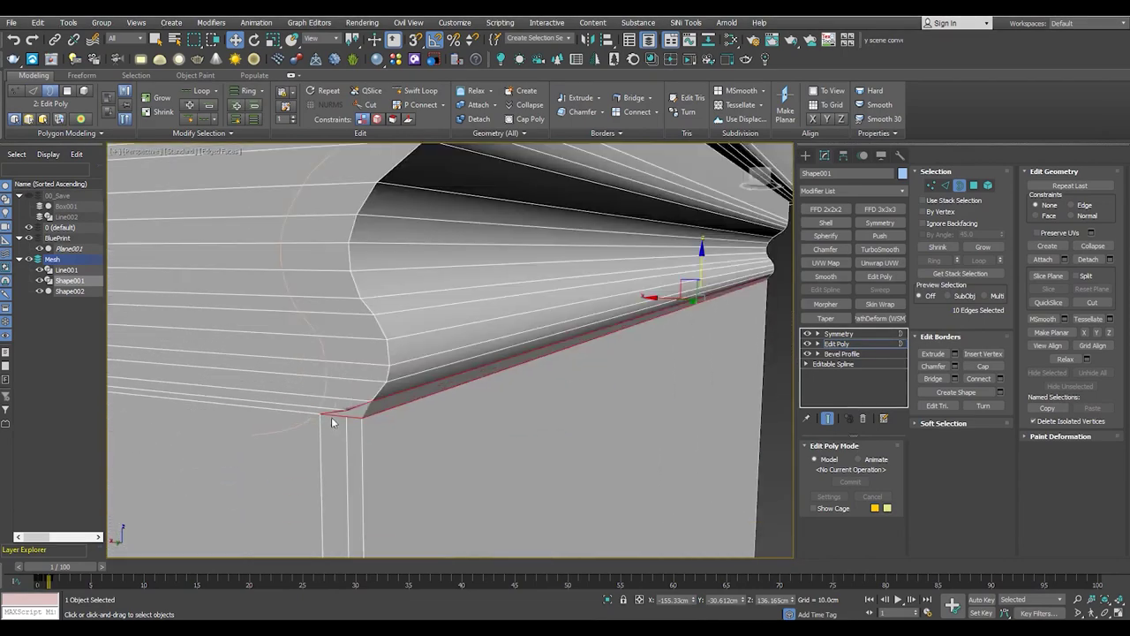
Weld three cornice corner vertices onto their neighbouring vertices
{"action": "scroll", "coordinate": [332, 422], "scroll_direction": "down", "scroll_amount": 3}
{"action": "scroll", "coordinate": [613, 339], "scroll_direction": "up", "scroll_amount": 5}
{"action": "key", "text": "1"}
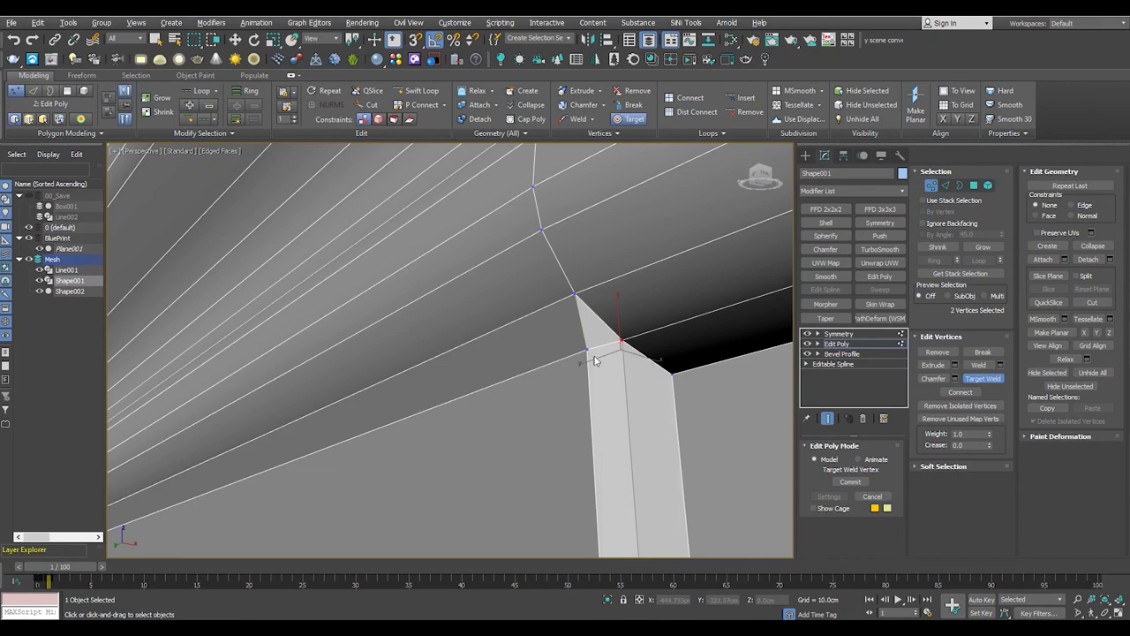
{"action": "left_click", "coordinate": [574, 296]}
{"action": "key", "text": "w"}
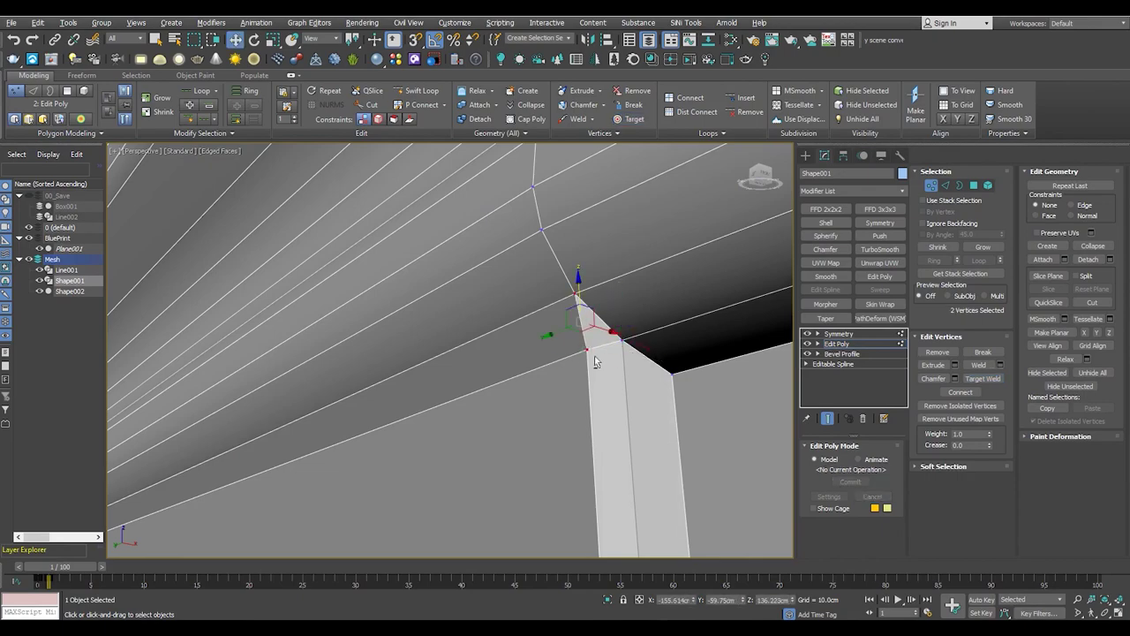
{"action": "mouse_move", "coordinate": [574, 295]}
{"action": "middle_mouse_down", "text": "alt"}
{"action": "mouse_move", "coordinate": [556, 346]}
{"action": "mouse_move", "coordinate": [375, 356]}
{"action": "mouse_move", "coordinate": [504, 323]}
{"action": "mouse_move", "coordinate": [409, 287]}
{"action": "middle_mouse_up", "text": "alt"}
{"action": "left_click", "coordinate": [370, 240]}
{"action": "key", "text": "w"}
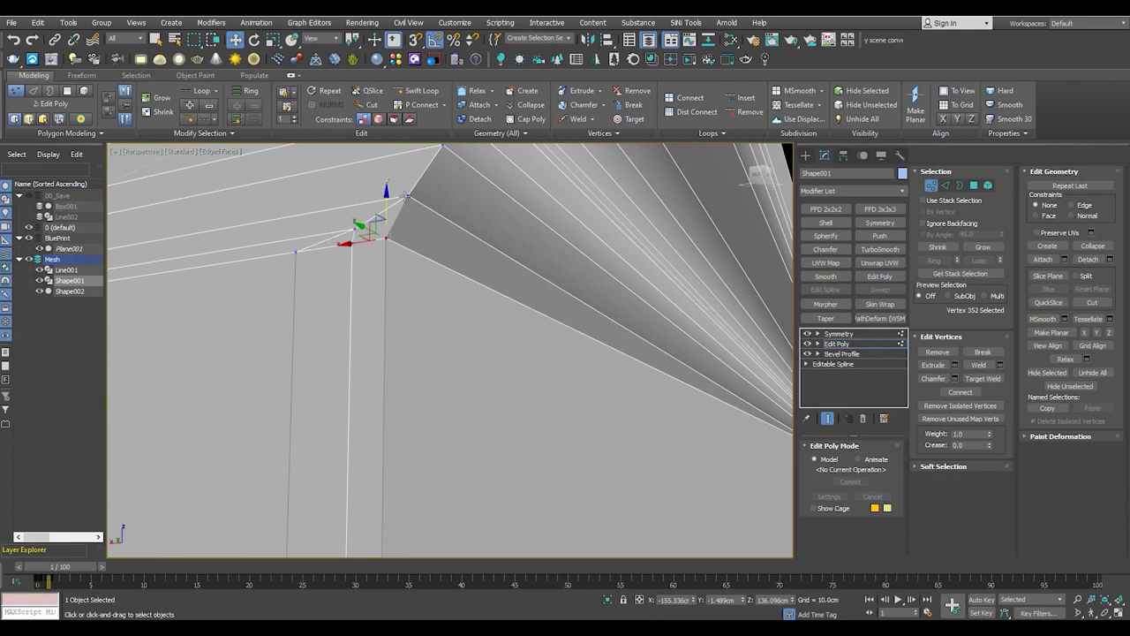
{"action": "left_click", "coordinate": [406, 202]}
{"action": "key", "text": "w"}
Constrain vertex moves to edges and line up the stepped corner vertices
{"action": "mouse_move", "coordinate": [406, 203]}
{"action": "middle_mouse_down", "text": "alt"}
{"action": "mouse_move", "coordinate": [299, 287]}
{"action": "mouse_move", "coordinate": [471, 318]}
{"action": "mouse_move", "coordinate": [478, 425]}
{"action": "mouse_move", "coordinate": [415, 415]}
{"action": "middle_mouse_up", "text": "alt"}
{"action": "scroll", "coordinate": [472, 318], "scroll_direction": "up", "scroll_amount": 5}
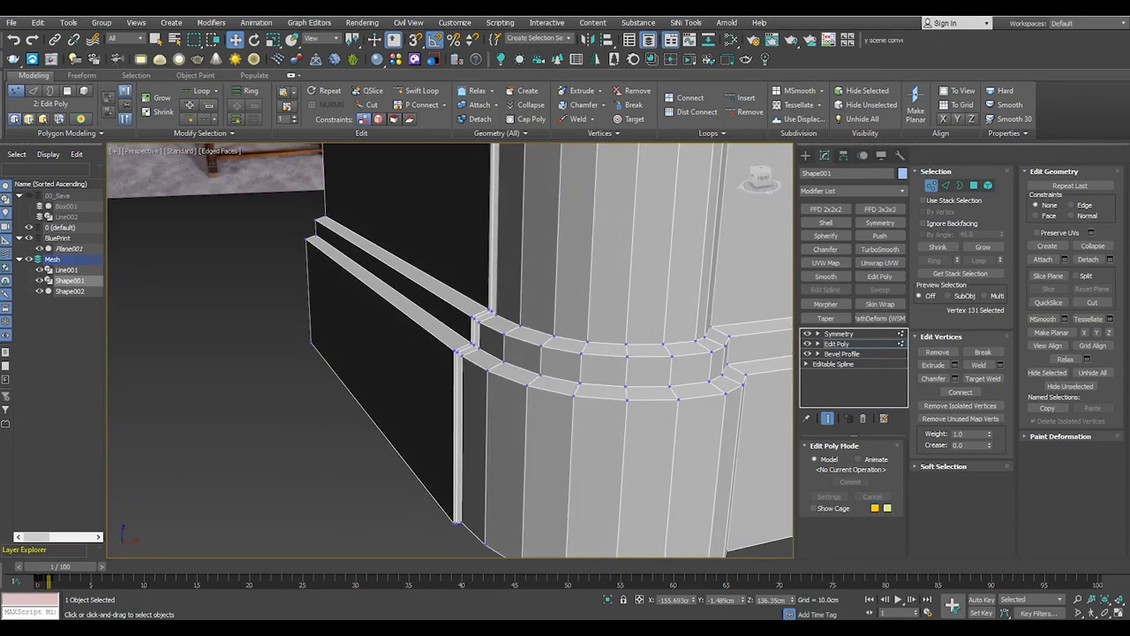
{"action": "middle_click_drag", "start_coordinate": [505, 374], "coordinate": [500, 362], "text": "alt"}
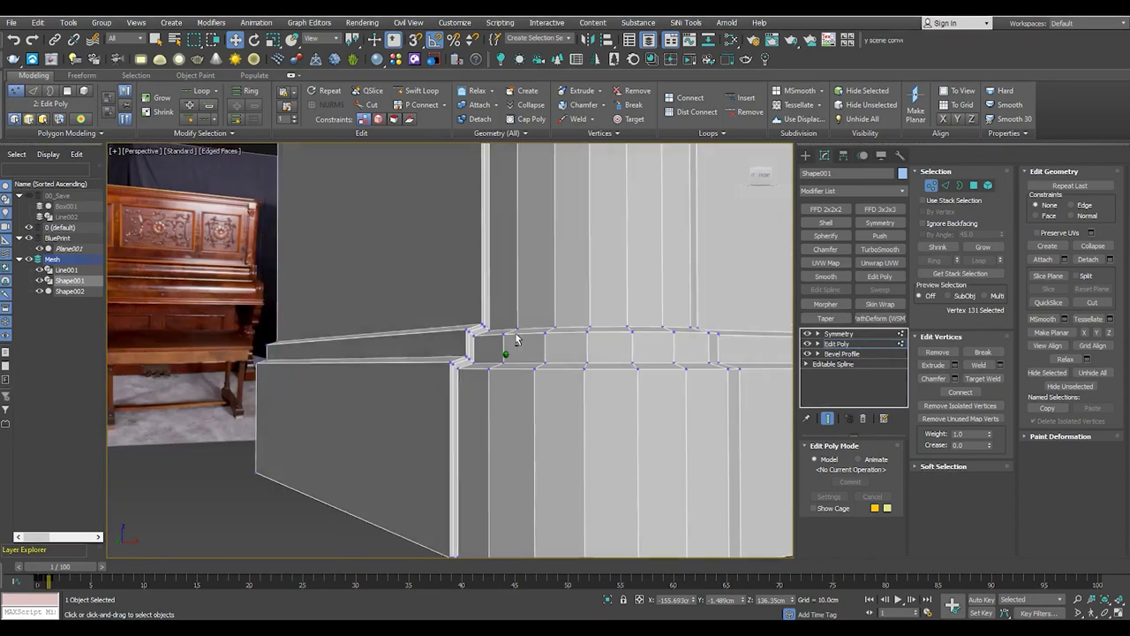
{"action": "scroll", "coordinate": [496, 353], "scroll_direction": "up", "scroll_amount": 4}
{"action": "left_click", "coordinate": [1070, 205]}
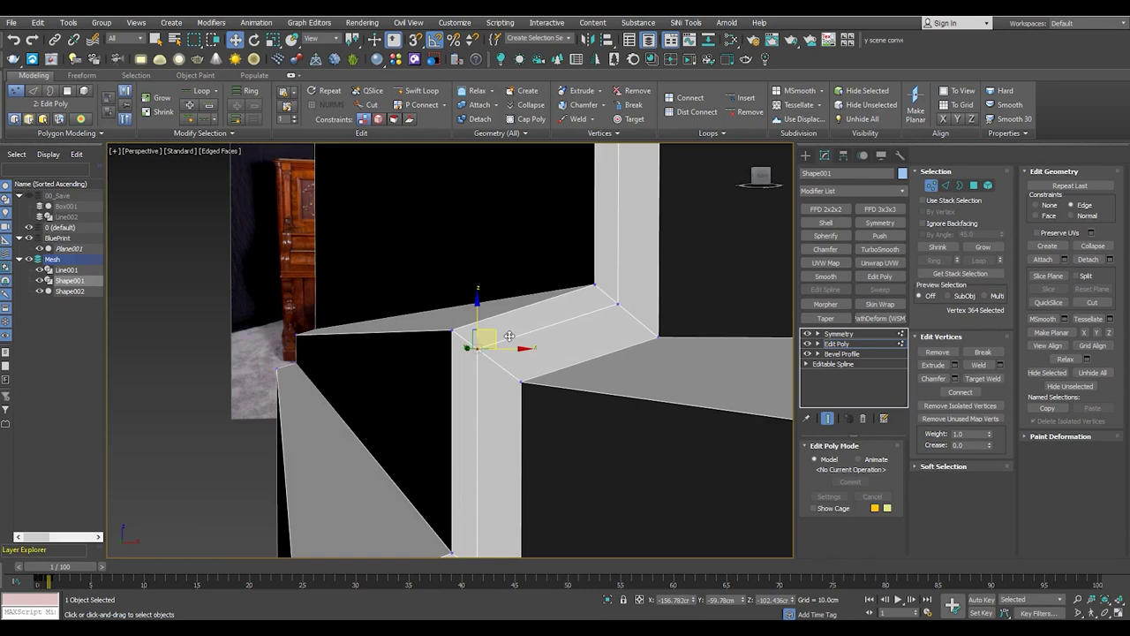
{"action": "left_click", "coordinate": [618, 305]}
{"action": "mouse_move", "coordinate": [619, 304]}
{"action": "middle_mouse_down", "text": "alt"}
{"action": "mouse_move", "coordinate": [434, 455]}
{"action": "mouse_move", "coordinate": [322, 442]}
{"action": "mouse_move", "coordinate": [406, 240]}
{"action": "middle_mouse_up", "text": "alt"}
{"action": "left_click", "coordinate": [317, 416]}
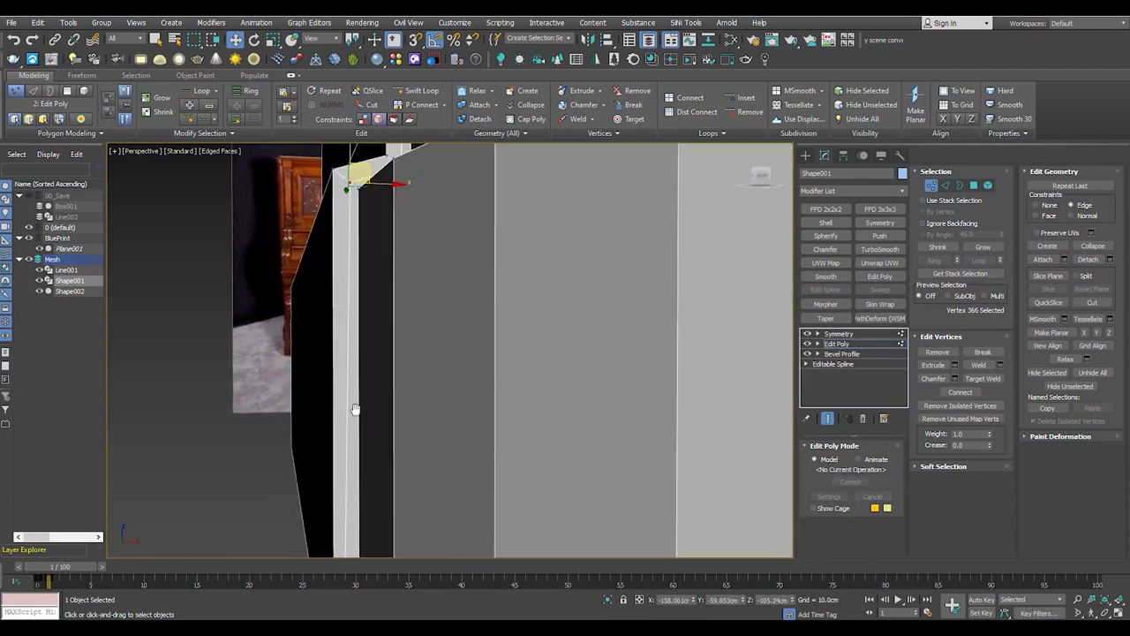
{"action": "scroll", "coordinate": [406, 240], "scroll_direction": "up", "scroll_amount": 5}
{"action": "left_click", "coordinate": [391, 304], "text": "ctrl"}
{"action": "mouse_move", "coordinate": [380, 371]}
{"action": "middle_mouse_down"}
{"action": "mouse_move", "coordinate": [341, 477]}
{"action": "mouse_move", "coordinate": [450, 416]}
{"action": "mouse_move", "coordinate": [262, 374]}
{"action": "mouse_move", "coordinate": [432, 411]}
{"action": "mouse_move", "coordinate": [433, 281]}
{"action": "mouse_move", "coordinate": [424, 328]}
{"action": "middle_mouse_up"}
Select and align the remaining moulding-step corner vertices
{"action": "left_click", "coordinate": [434, 336]}
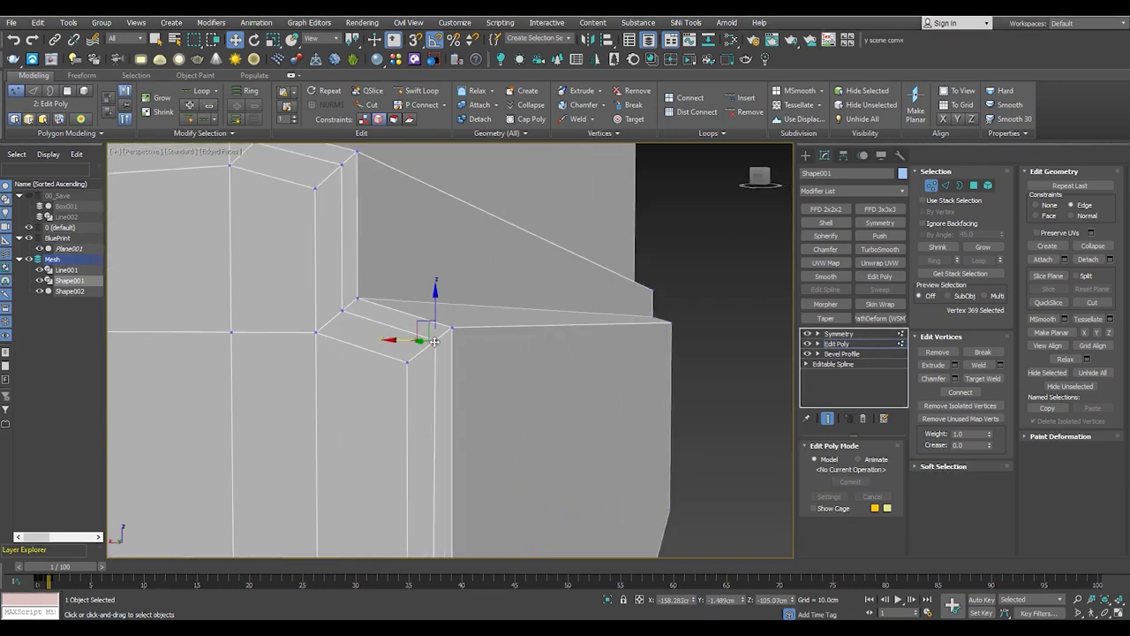
{"action": "left_click", "coordinate": [338, 311]}
{"action": "middle_click_drag", "start_coordinate": [340, 311], "coordinate": [339, 333], "text": "alt"}
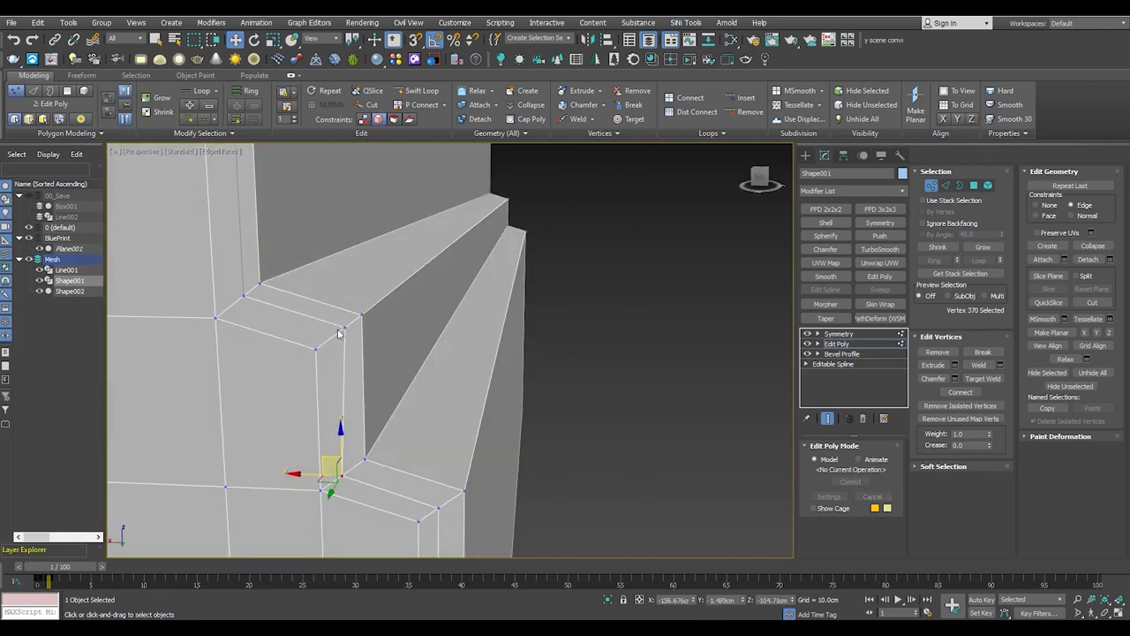
{"action": "left_click", "coordinate": [250, 293]}
{"action": "mouse_move", "coordinate": [250, 293]}
{"action": "middle_mouse_down", "text": "alt"}
{"action": "mouse_move", "coordinate": [274, 409]}
{"action": "mouse_move", "coordinate": [279, 295]}
{"action": "mouse_move", "coordinate": [325, 270]}
{"action": "mouse_move", "coordinate": [301, 262]}
{"action": "mouse_move", "coordinate": [326, 441]}
{"action": "mouse_move", "coordinate": [530, 442]}
{"action": "mouse_move", "coordinate": [471, 477]}
{"action": "middle_mouse_up", "text": "alt"}
{"action": "scroll", "coordinate": [325, 441], "scroll_direction": "down", "scroll_amount": 10}
Deselect everything, reselect Shape001, and show edges over the shaded model
{"action": "left_click", "coordinate": [578, 460]}
{"action": "scroll", "coordinate": [471, 477], "scroll_direction": "up", "scroll_amount": 5}
{"action": "left_click", "coordinate": [366, 398]}
{"action": "mouse_move", "coordinate": [365, 398]}
{"action": "middle_mouse_down", "text": "alt"}
{"action": "mouse_move", "coordinate": [361, 439]}
{"action": "mouse_move", "coordinate": [373, 403]}
{"action": "middle_mouse_up", "text": "alt"}
{"action": "key", "text": "F4"}
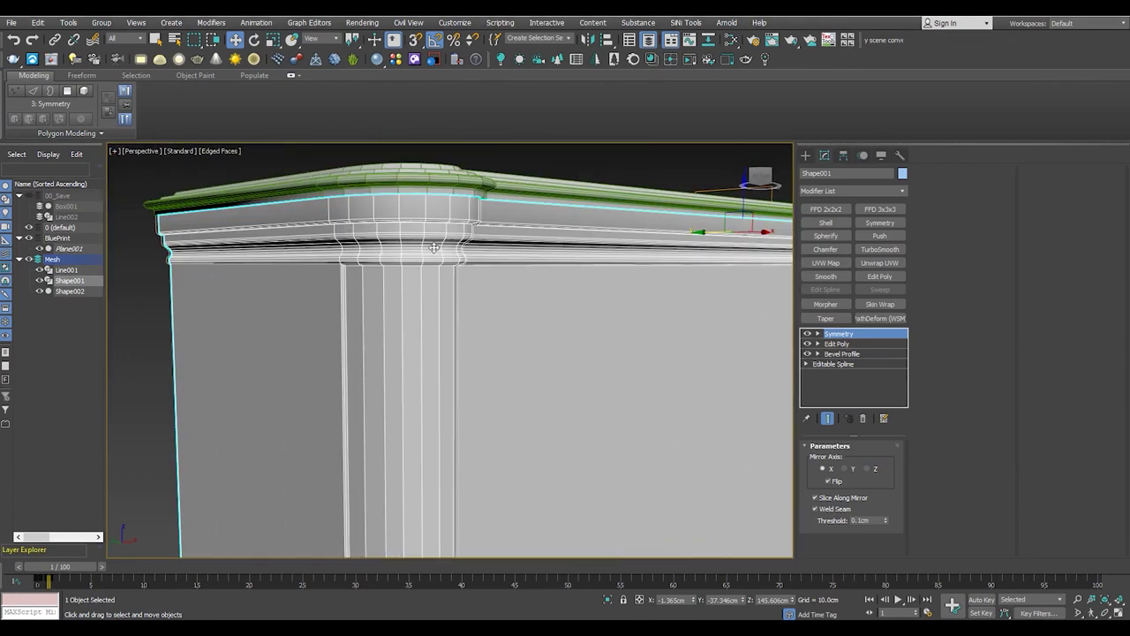
Frame the cabinet and select the ring of vertical edges on its side
{"action": "scroll", "coordinate": [446, 241], "scroll_direction": "down", "scroll_amount": 3}
{"action": "middle_click_drag", "start_coordinate": [445, 241], "coordinate": [431, 240], "text": "alt"}
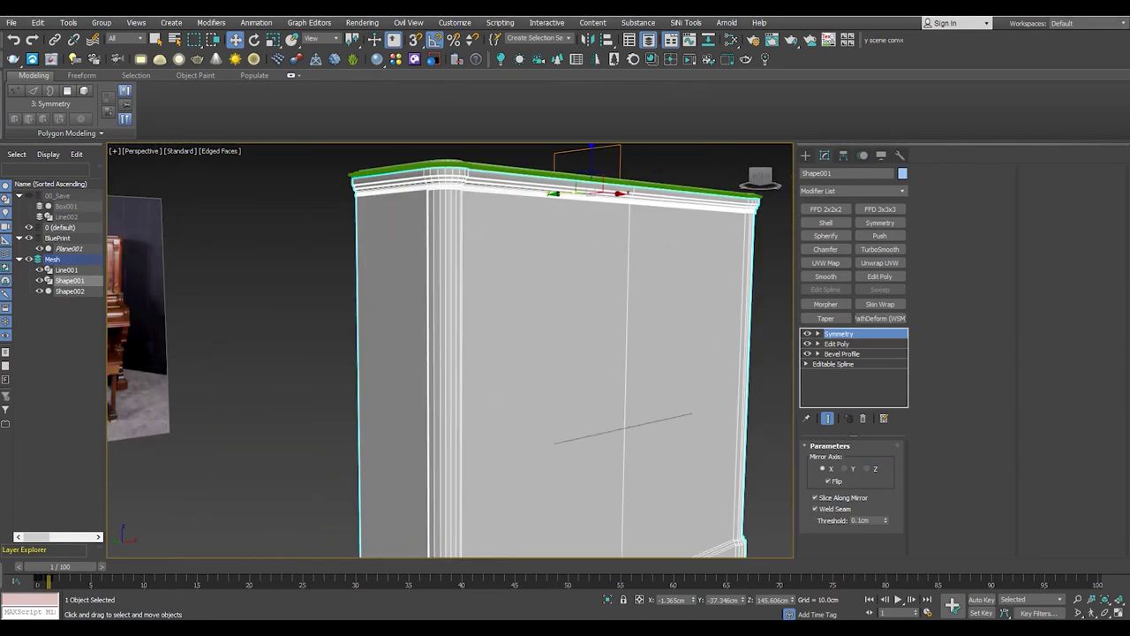
{"action": "key", "text": "z"}
{"action": "scroll", "coordinate": [525, 345], "scroll_direction": "up", "scroll_amount": 5}
{"action": "key", "text": "2"}
{"action": "middle_click_drag", "start_coordinate": [218, 303], "coordinate": [292, 315], "text": "alt"}
{"action": "left_click", "coordinate": [293, 315]}
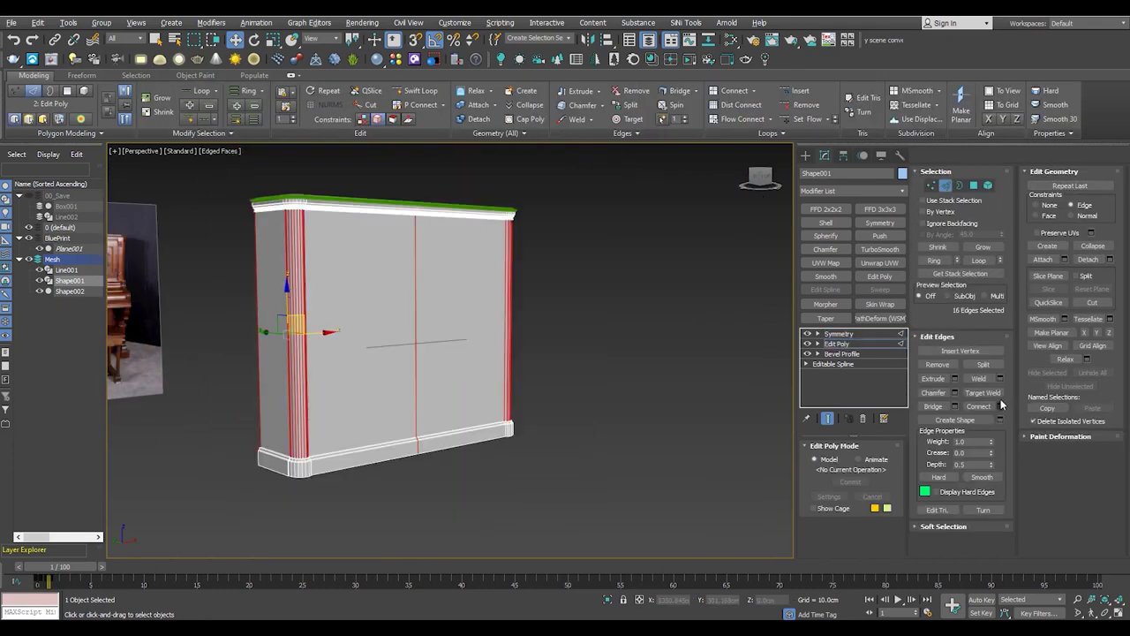
Connect the edge ring with two loops pinched close to the top and bottom
{"action": "left_click", "coordinate": [1000, 405]}
{"action": "scroll", "coordinate": [309, 282], "scroll_direction": "up", "scroll_amount": 2}
{"action": "left_click", "coordinate": [456, 356]}
{"action": "left_click_drag", "start_coordinate": [457, 373], "coordinate": [470, 172]}
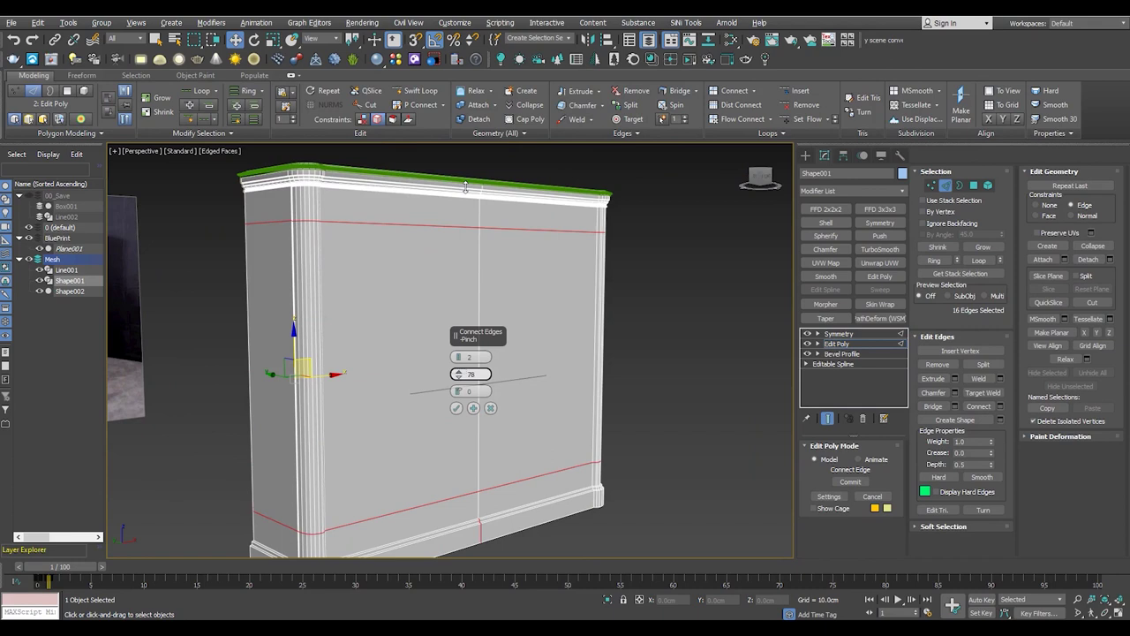
{"action": "left_click_drag", "start_coordinate": [471, 168], "coordinate": [473, 163]}
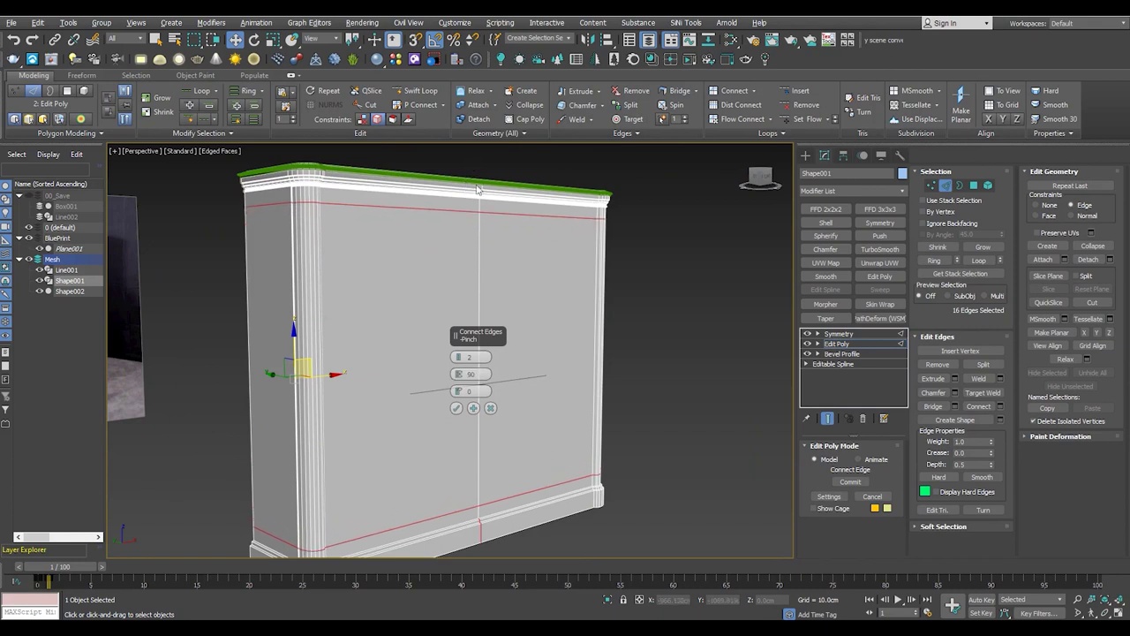
{"action": "key", "text": "Return"}
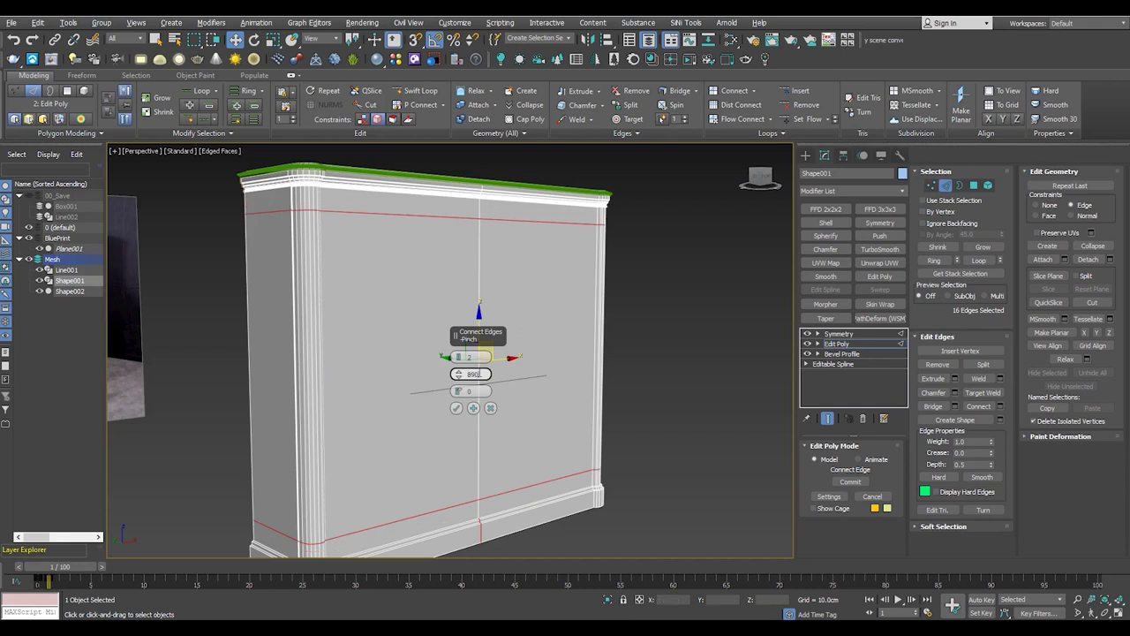
{"action": "left_click", "coordinate": [456, 407]}
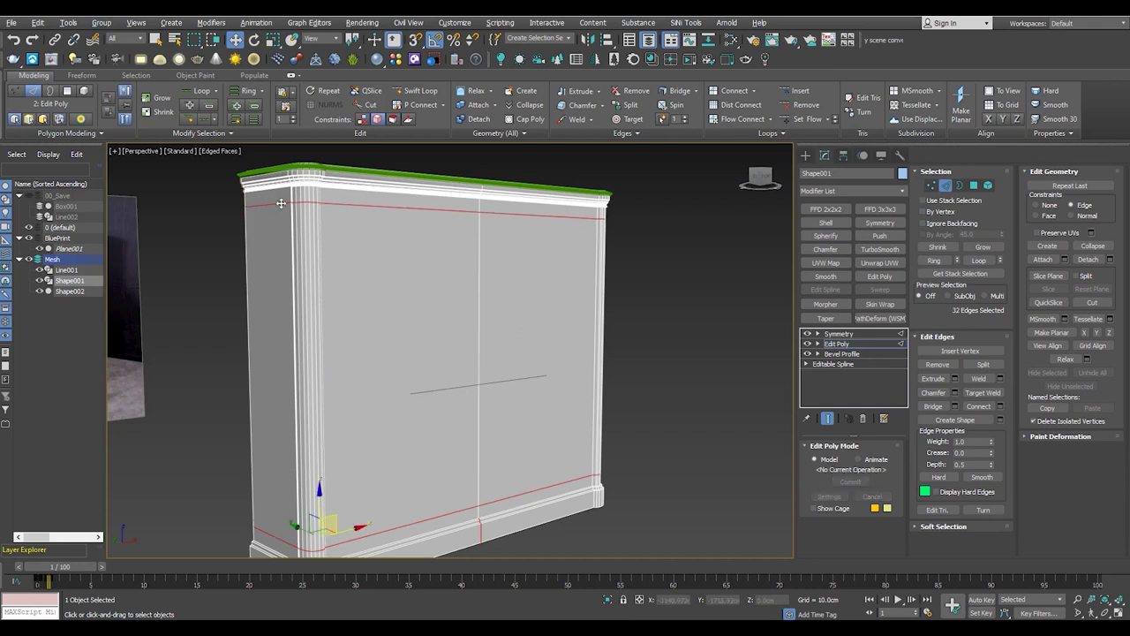
Connect the horizontal edges with two vertical loops spread near each side edge
{"action": "middle_click_drag", "start_coordinate": [456, 407], "coordinate": [380, 402], "text": "alt"}
{"action": "mouse_move", "coordinate": [272, 222]}
{"action": "middle_mouse_down", "text": "alt"}
{"action": "mouse_move", "coordinate": [312, 289]}
{"action": "mouse_move", "coordinate": [313, 276]}
{"action": "middle_mouse_up", "text": "alt"}
{"action": "key", "text": "ctrl+shift+e"}
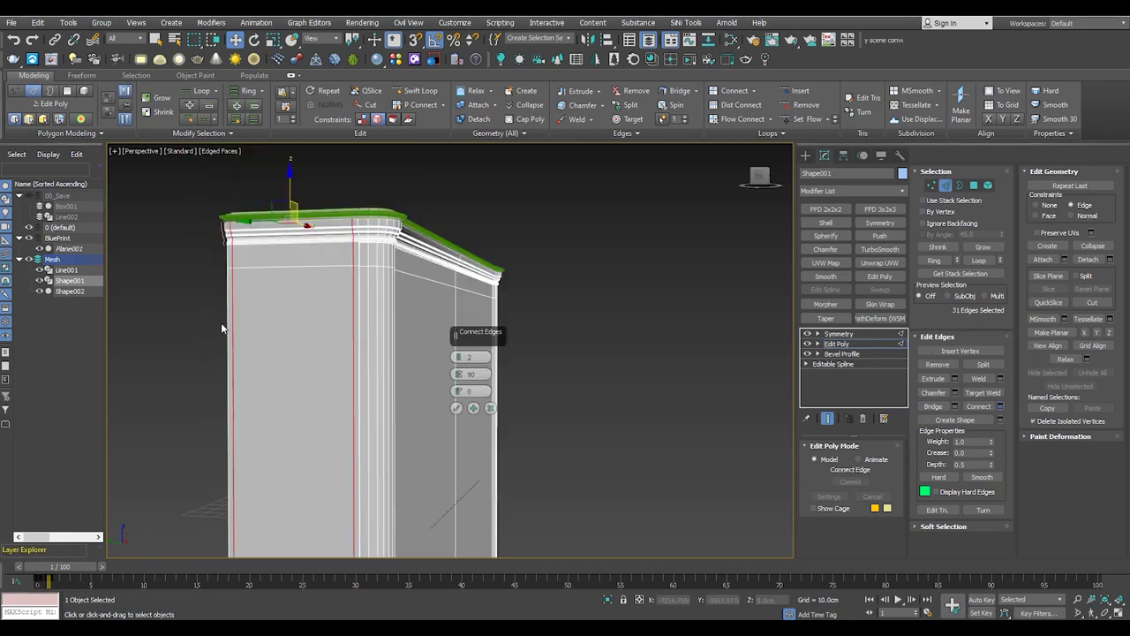
{"action": "mouse_move", "coordinate": [460, 377]}
{"action": "left_mouse_down"}
{"action": "mouse_move", "coordinate": [504, 517]}
{"action": "mouse_move", "coordinate": [533, 401]}
{"action": "left_mouse_up"}
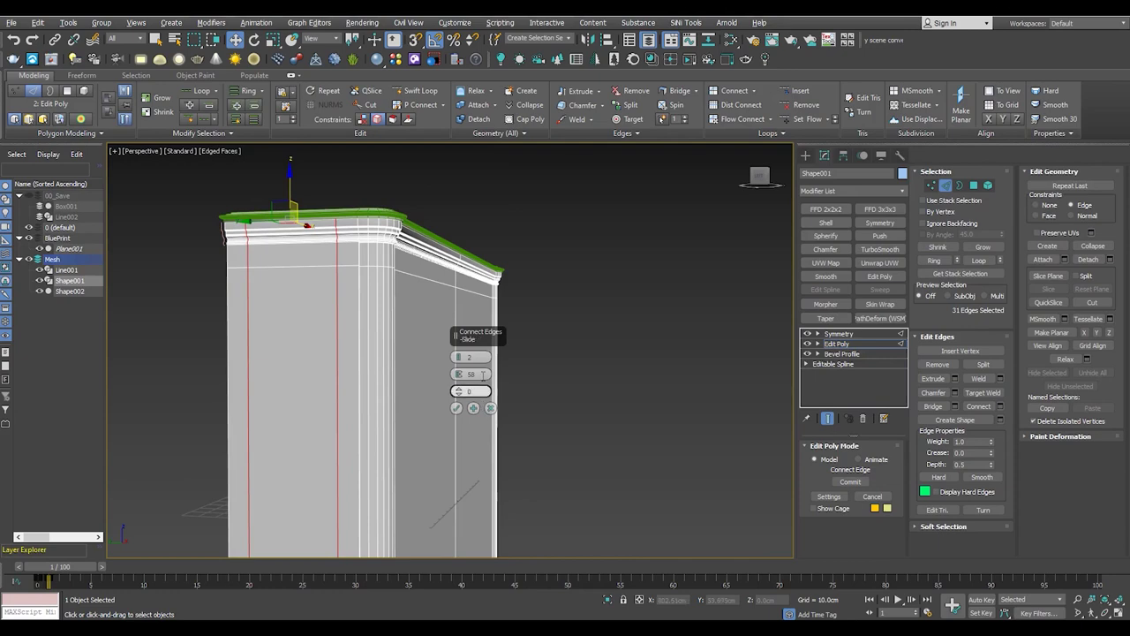
{"action": "mouse_move", "coordinate": [379, 349]}
{"action": "middle_mouse_down", "text": "alt"}
{"action": "mouse_move", "coordinate": [342, 366]}
{"action": "mouse_move", "coordinate": [402, 234]}
{"action": "middle_mouse_up", "text": "alt"}
{"action": "scroll", "coordinate": [331, 309], "scroll_direction": "up", "scroll_amount": 2}
{"action": "scroll", "coordinate": [380, 375], "scroll_direction": "up", "scroll_amount": 2}
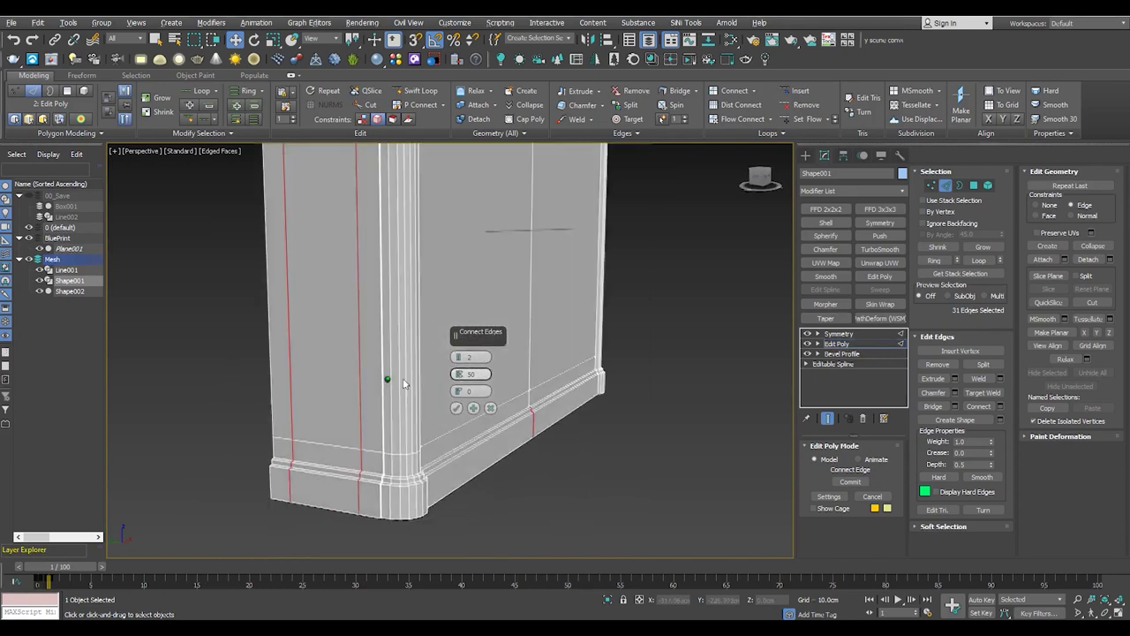
{"action": "scroll", "coordinate": [371, 415], "scroll_direction": "up", "scroll_amount": 3}
{"action": "scroll", "coordinate": [363, 413], "scroll_direction": "up", "scroll_amount": 2}
{"action": "mouse_move", "coordinate": [364, 411]}
{"action": "middle_mouse_down", "text": "alt"}
{"action": "mouse_move", "coordinate": [341, 371]}
{"action": "mouse_move", "coordinate": [408, 344]}
{"action": "mouse_move", "coordinate": [391, 331]}
{"action": "middle_mouse_up", "text": "alt"}
{"action": "left_click", "coordinate": [455, 409]}
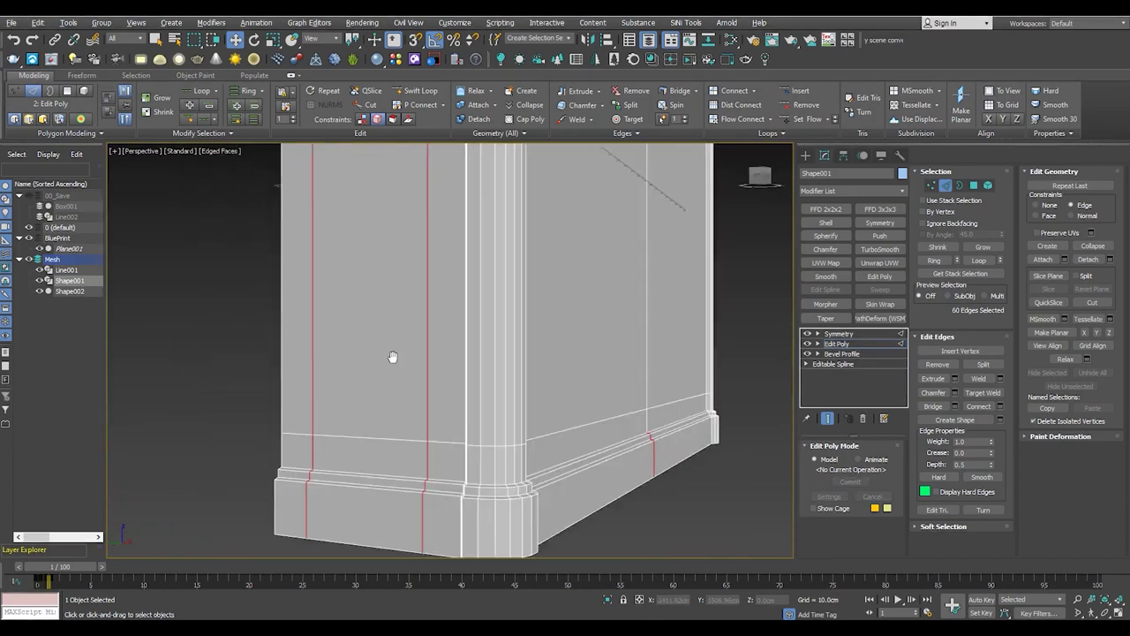
Bevel the panel face inward with a negative height and narrowed outline
{"action": "scroll", "coordinate": [380, 349], "scroll_direction": "up", "scroll_amount": 3}
{"action": "key", "text": "4"}
{"action": "left_click", "coordinate": [372, 361]}
{"action": "scroll", "coordinate": [373, 360], "scroll_direction": "down", "scroll_amount": 8}
{"action": "scroll", "coordinate": [408, 336], "scroll_direction": "up", "scroll_amount": 5}
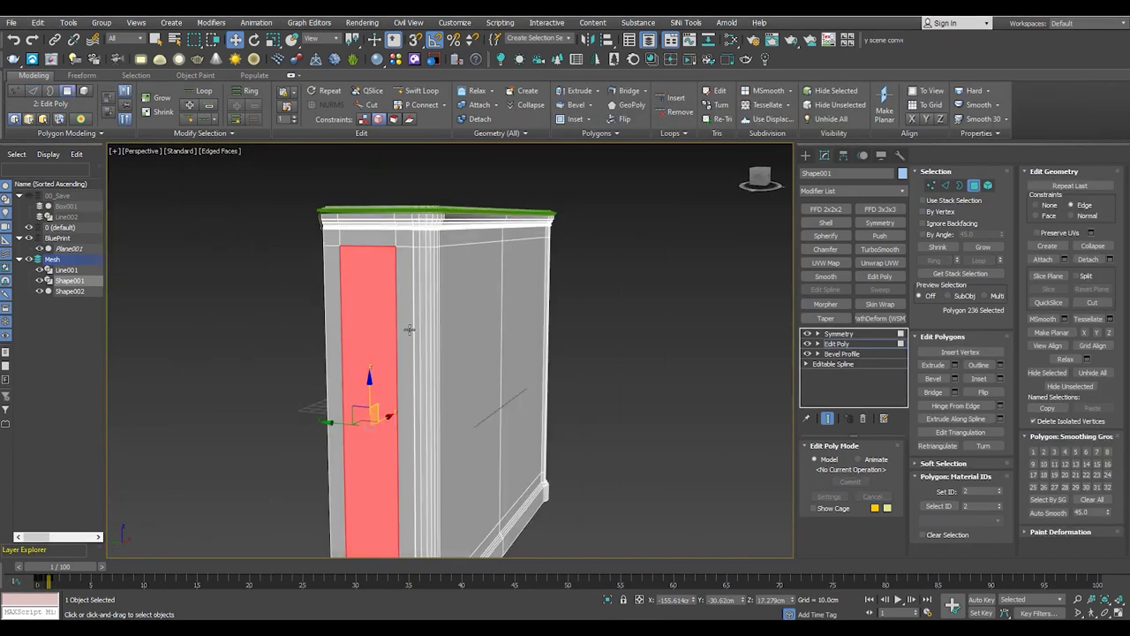
{"action": "key", "text": "ctrl+shift+b"}
{"action": "scroll", "coordinate": [433, 362], "scroll_direction": "up", "scroll_amount": 2}
{"action": "left_click_drag", "start_coordinate": [487, 509], "coordinate": [511, 410]}
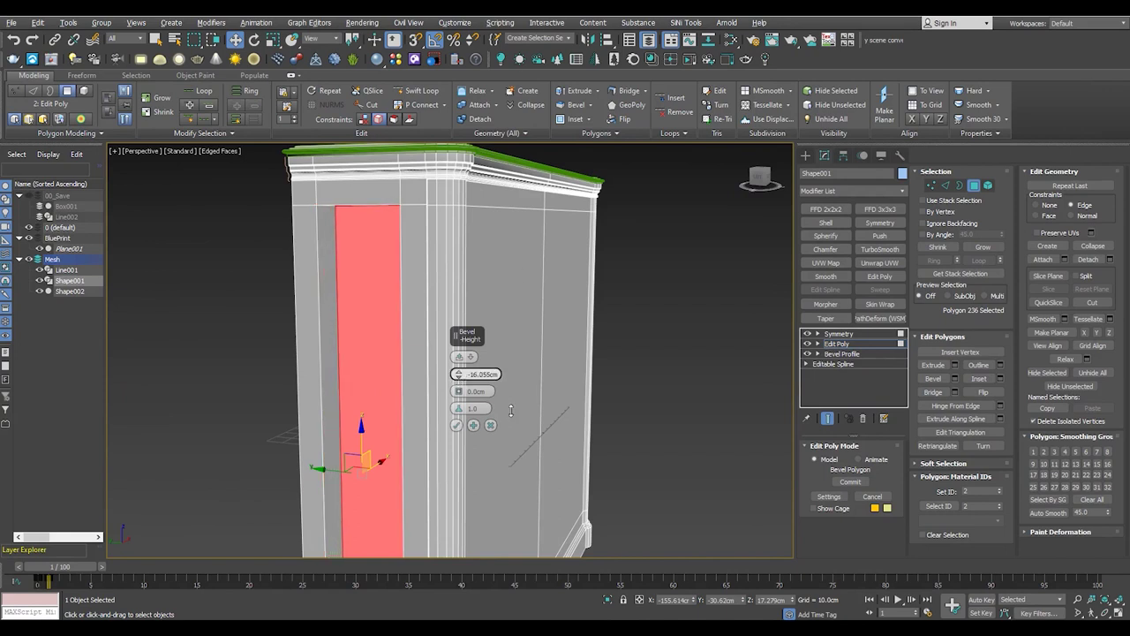
{"action": "left_click_drag", "start_coordinate": [475, 364], "coordinate": [470, 373]}
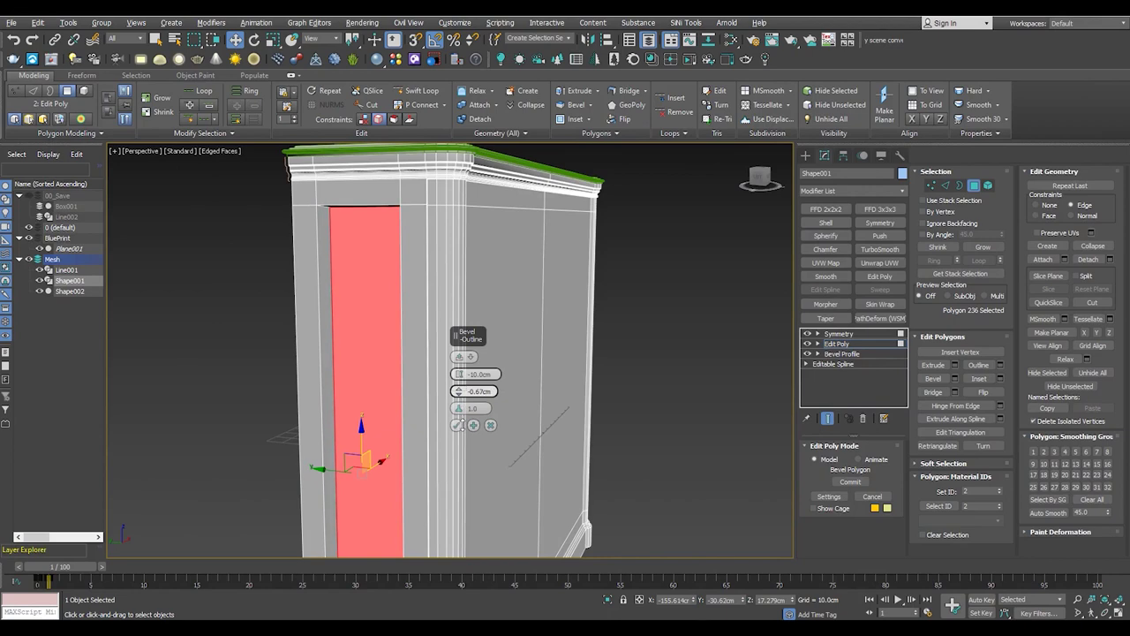
{"action": "mouse_move", "coordinate": [457, 481]}
{"action": "middle_mouse_down", "text": "alt"}
{"action": "mouse_move", "coordinate": [330, 374]}
{"action": "mouse_move", "coordinate": [420, 378]}
{"action": "middle_mouse_up", "text": "alt"}
{"action": "type", "text": "-2"}
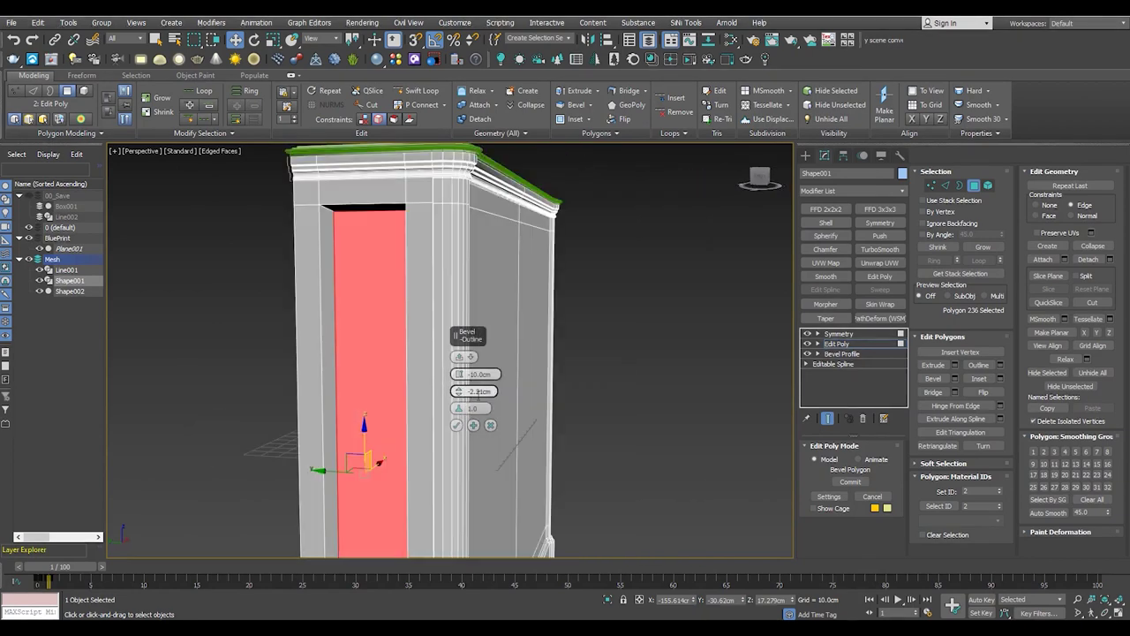
{"action": "left_click", "coordinate": [457, 426]}
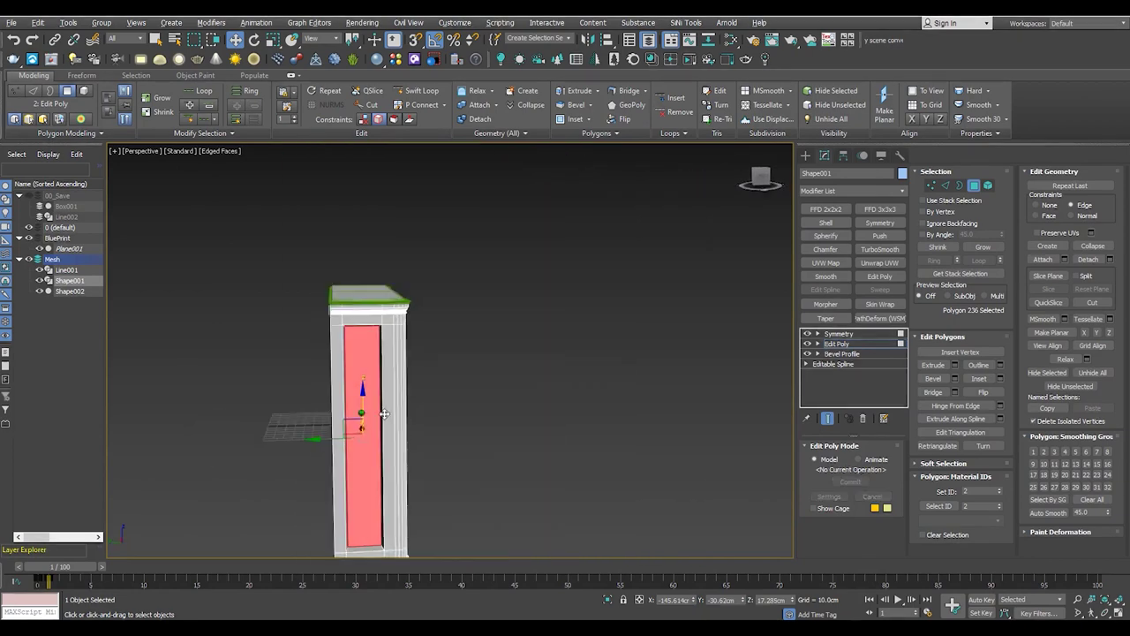
Check the panel from the side, then move its edge to narrow it
{"action": "key", "text": "f"}
{"action": "key", "text": "l"}
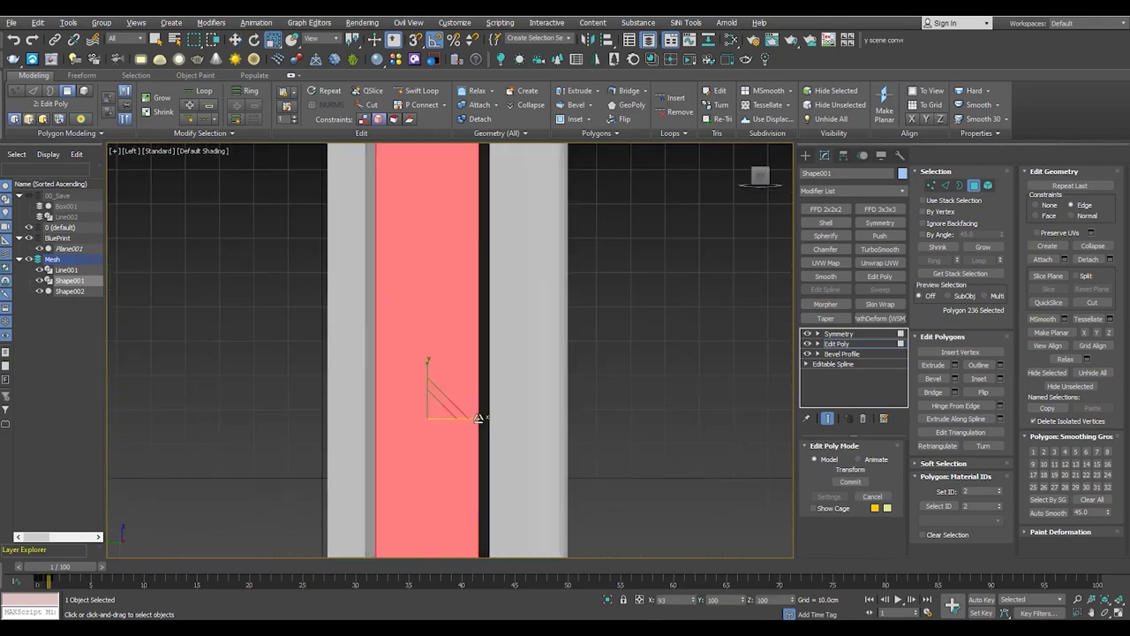
{"action": "key", "text": "p"}
{"action": "key", "text": "z"}
{"action": "scroll", "coordinate": [446, 399], "scroll_direction": "up", "scroll_amount": 5}
{"action": "key", "text": "w"}
{"action": "left_click_drag", "start_coordinate": [485, 311], "coordinate": [476, 315]}
{"action": "scroll", "coordinate": [468, 300], "scroll_direction": "down", "scroll_amount": 5}
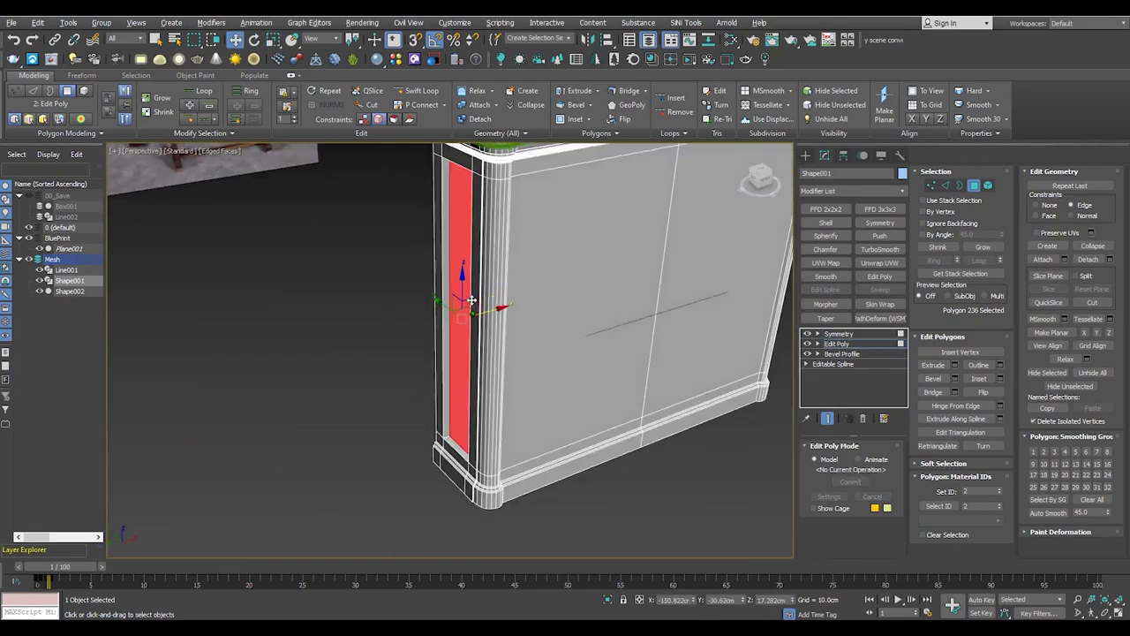
{"action": "left_click_drag", "start_coordinate": [484, 288], "coordinate": [491, 288]}
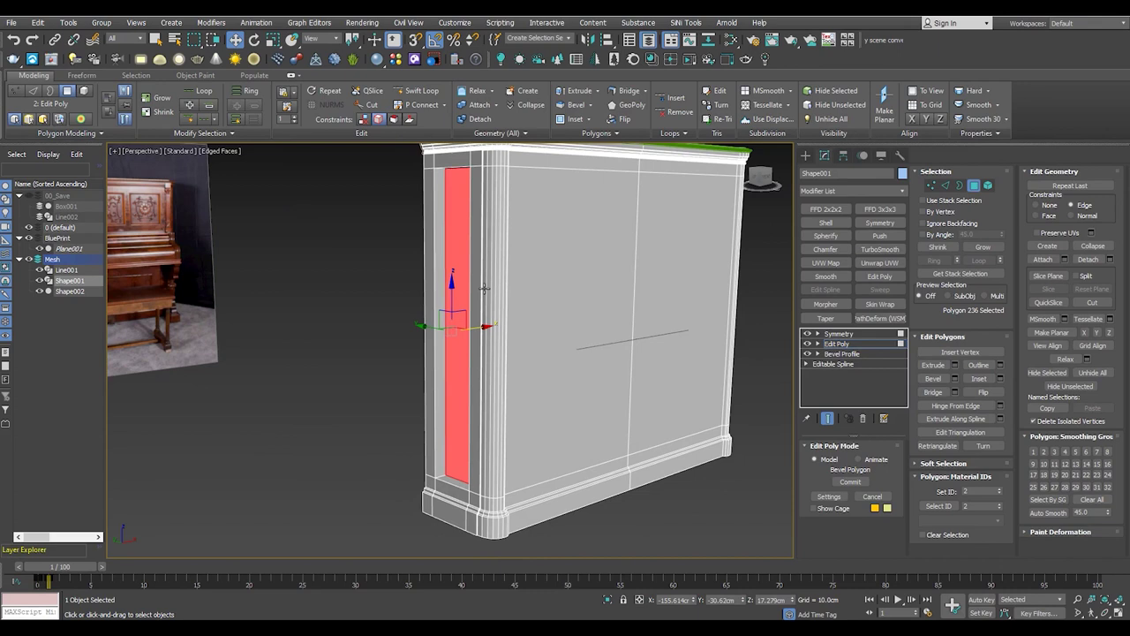
Bevel the panel again to recess it 5 cm into the cabinet
{"action": "scroll", "coordinate": [457, 331], "scroll_direction": "up", "scroll_amount": 2}
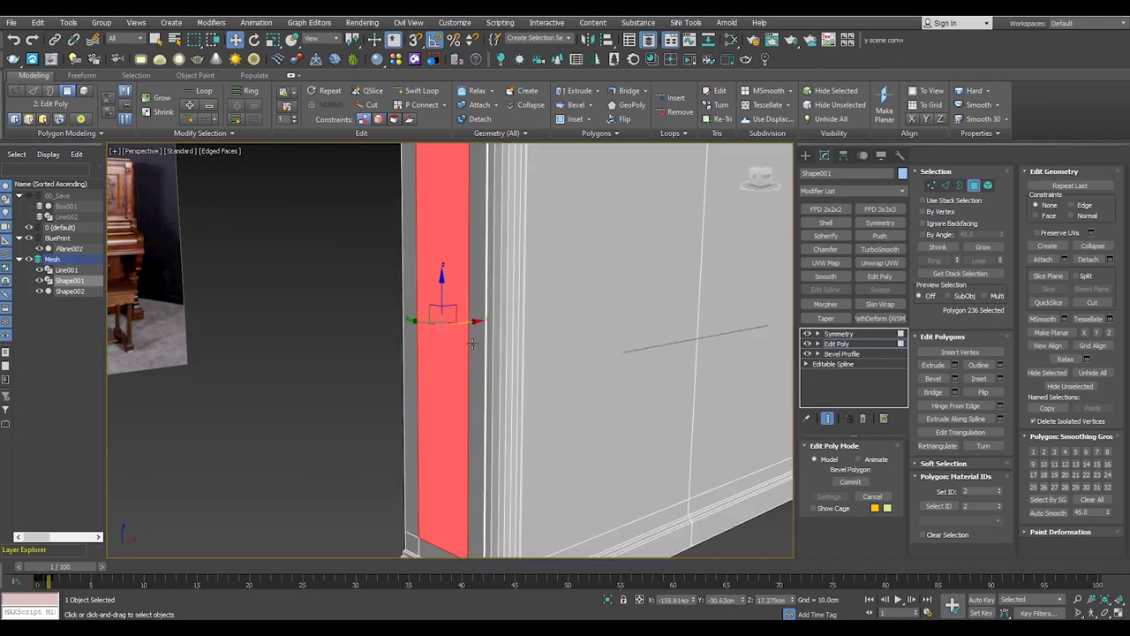
{"action": "scroll", "coordinate": [455, 371], "scroll_direction": "up", "scroll_amount": 2}
{"action": "key", "text": "Return"}
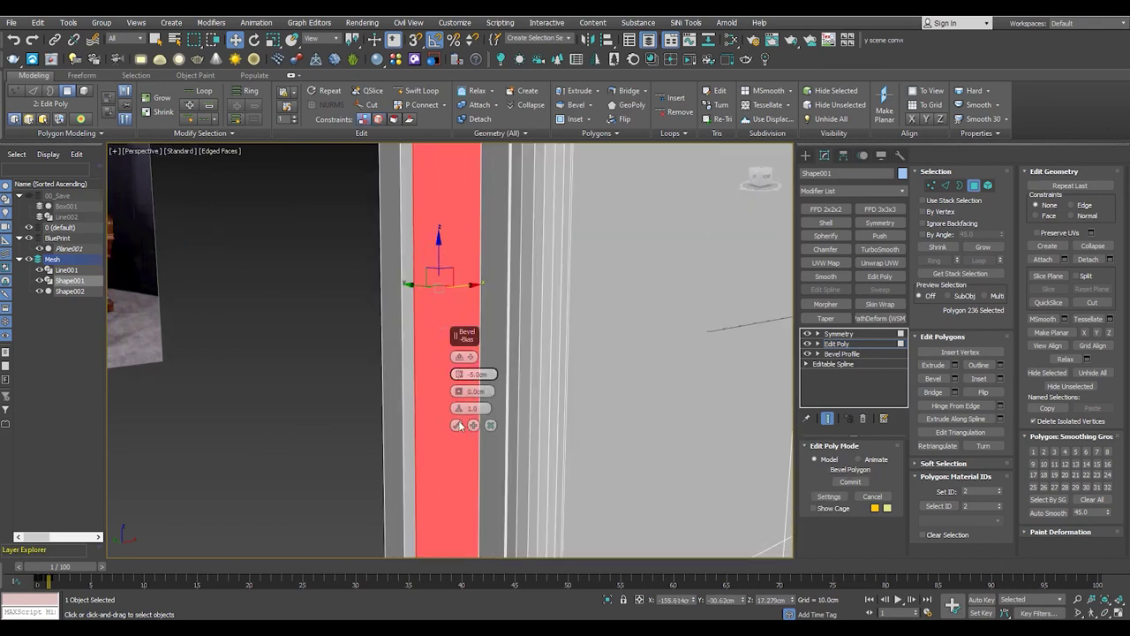
{"action": "left_click", "coordinate": [457, 425]}
Review the recessed panel in side and perspective views with edges shown
{"action": "key", "text": "alt+w"}
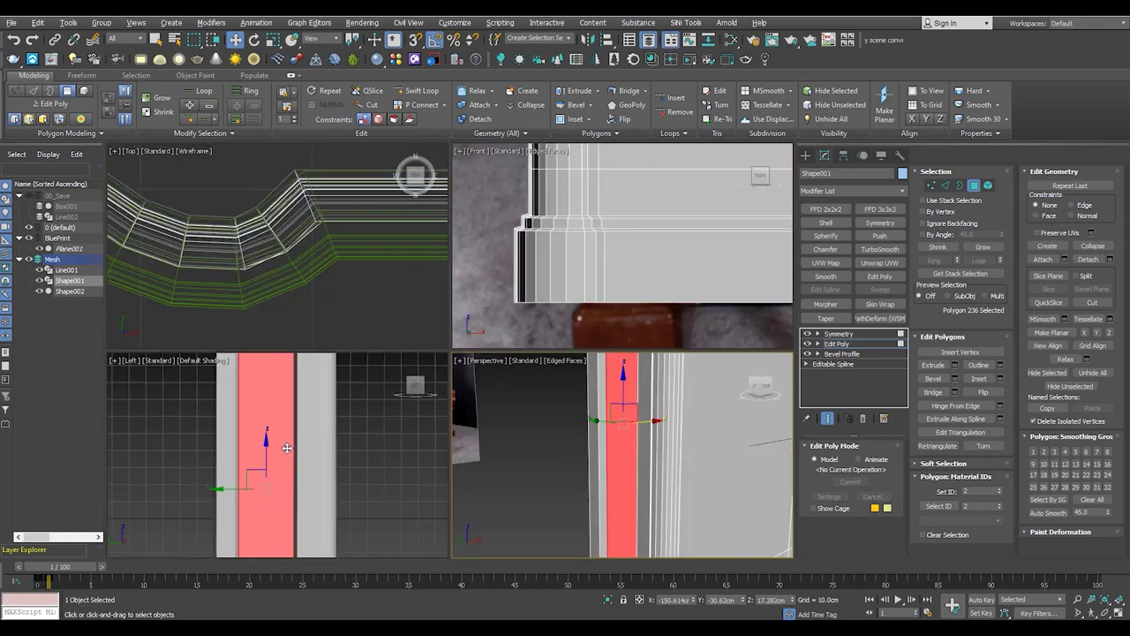
{"action": "key", "text": "alt+w"}
{"action": "key", "text": "F4"}
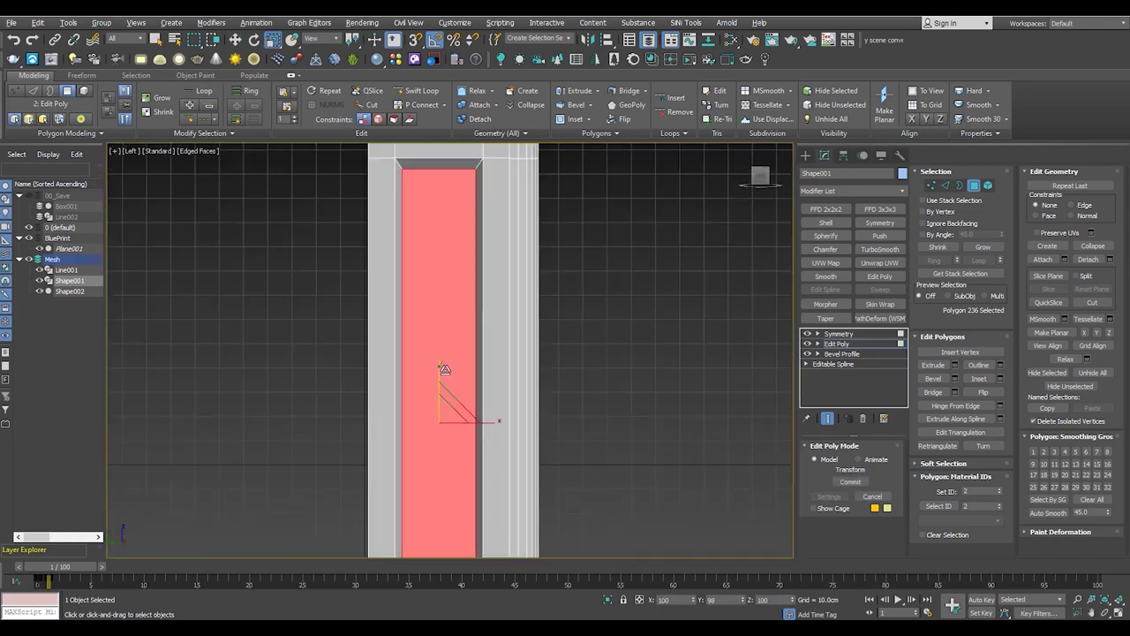
{"action": "left_click", "coordinate": [452, 369]}
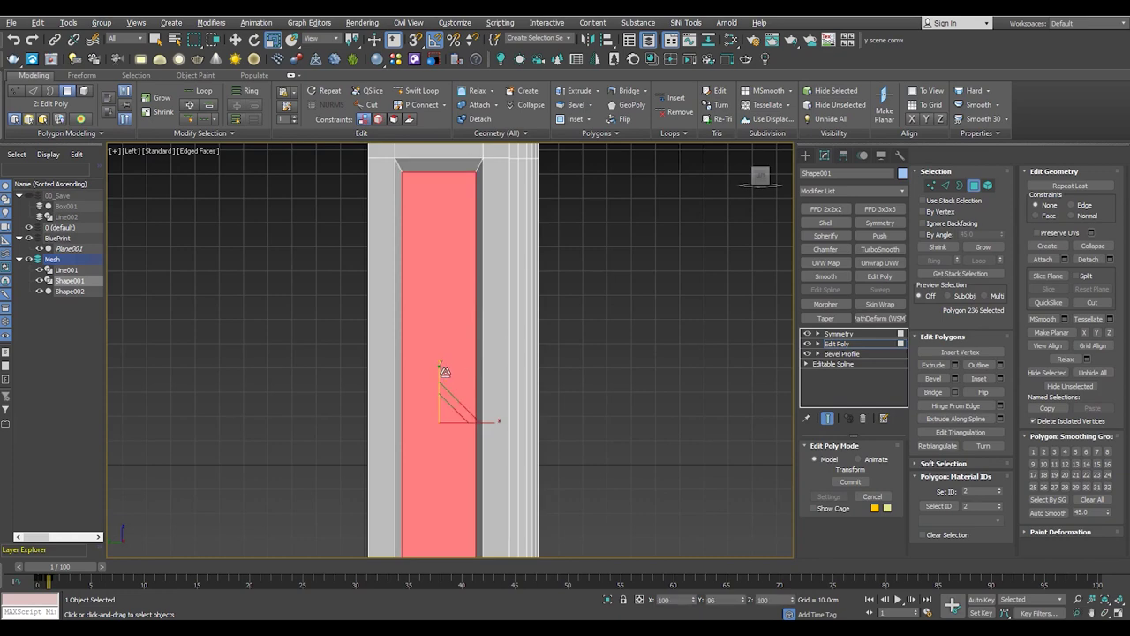
{"action": "scroll", "coordinate": [441, 365], "scroll_direction": "up", "scroll_amount": 3}
{"action": "key", "text": "p"}
{"action": "mouse_move", "coordinate": [442, 365]}
{"action": "middle_mouse_down", "text": "alt"}
{"action": "mouse_move", "coordinate": [450, 458]}
{"action": "mouse_move", "coordinate": [378, 414]}
{"action": "middle_mouse_up", "text": "alt"}
{"action": "scroll", "coordinate": [399, 422], "scroll_direction": "up", "scroll_amount": 3}
{"action": "scroll", "coordinate": [399, 422], "scroll_direction": "down", "scroll_amount": 5}
{"action": "scroll", "coordinate": [388, 417], "scroll_direction": "down", "scroll_amount": 3}
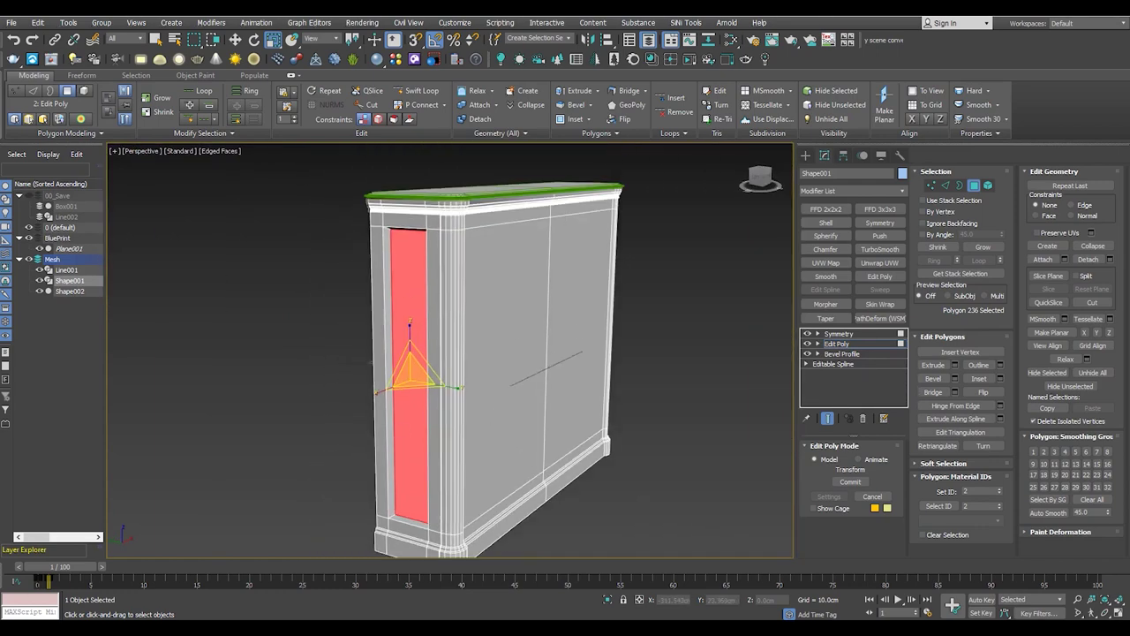
Bevel the panel's border faces on the cabinet side
{"action": "key", "text": "4"}
{"action": "middle_click_drag", "start_coordinate": [501, 366], "coordinate": [477, 354], "text": "alt"}
{"action": "key", "text": "4"}
{"action": "scroll", "coordinate": [415, 250], "scroll_direction": "up", "scroll_amount": 3}
{"action": "middle_click_drag", "start_coordinate": [415, 256], "coordinate": [415, 250], "text": "alt"}
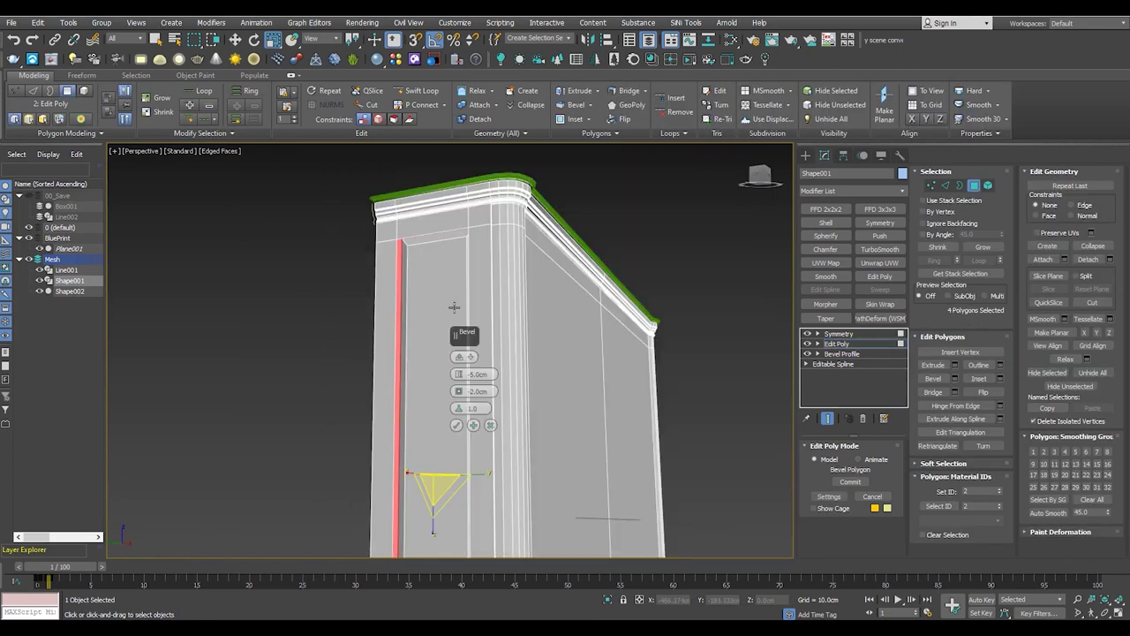
{"action": "key", "text": "Return"}
{"action": "scroll", "coordinate": [425, 353], "scroll_direction": "down", "scroll_amount": 2}
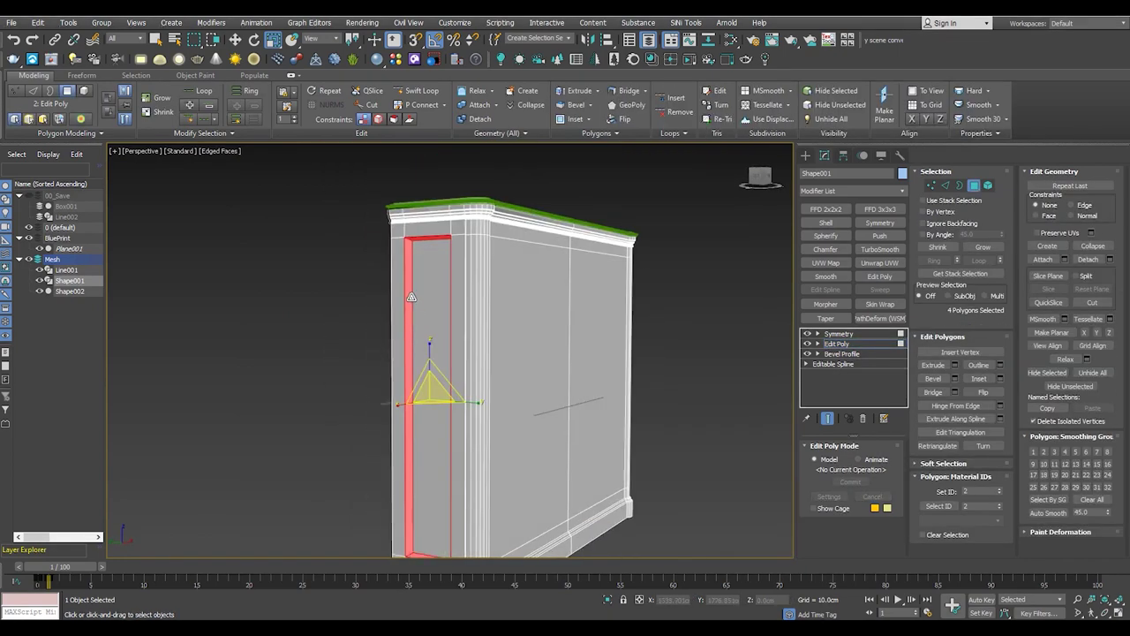
{"action": "scroll", "coordinate": [459, 310], "scroll_direction": "up", "scroll_amount": 4}
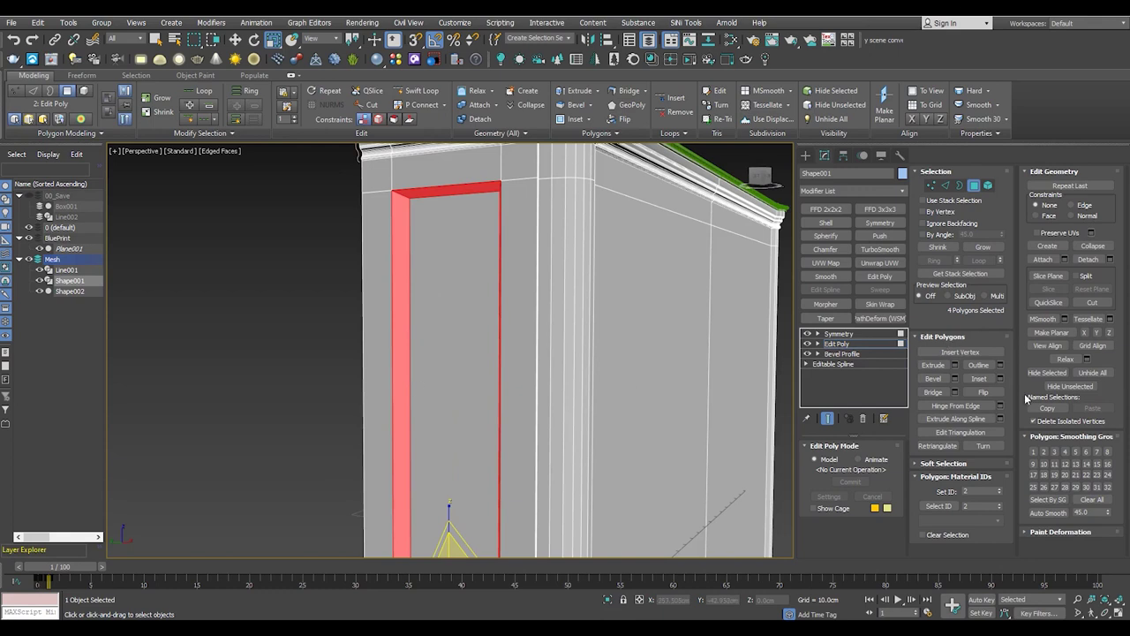
Detach the border faces as a separate object, Object001, and select it
{"action": "key", "text": "alt+d"}
{"action": "key", "text": "Return"}
{"action": "key", "text": "4"}
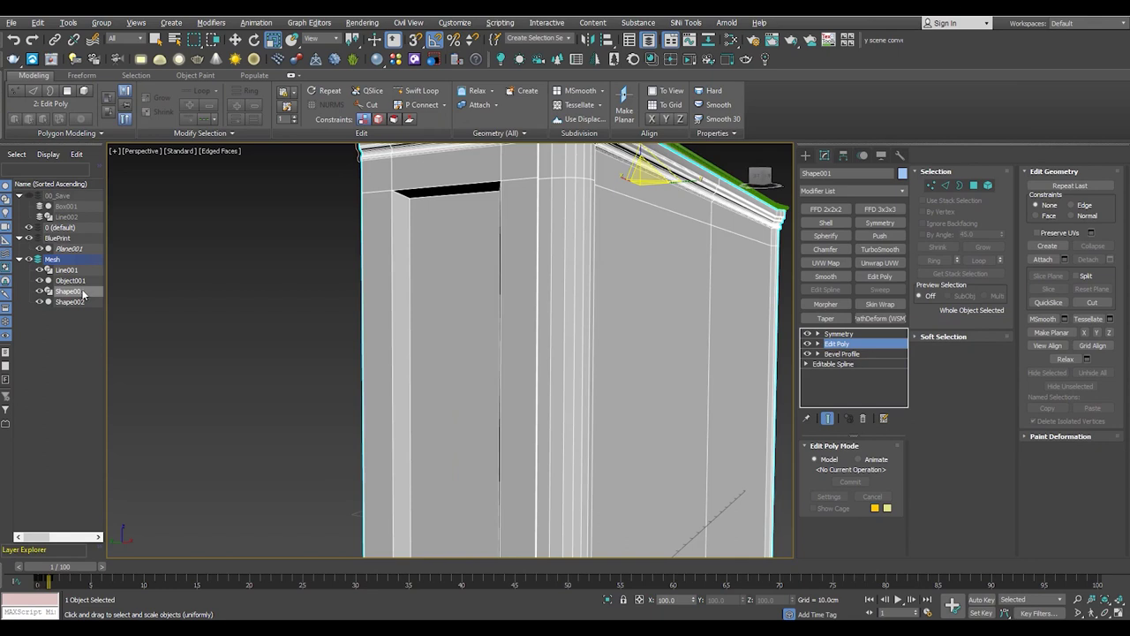
{"action": "left_click", "coordinate": [71, 280]}
Enable Select Inner Faces on Object001's Shell modifier
{"action": "scroll", "coordinate": [446, 268], "scroll_direction": "down", "scroll_amount": 3}
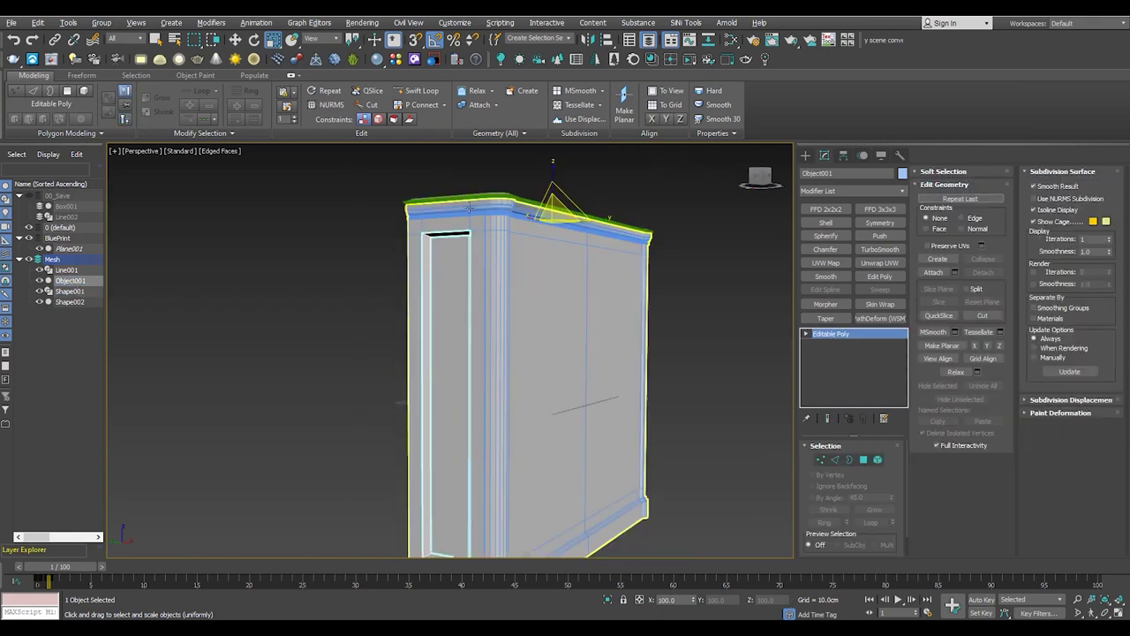
{"action": "middle_click_drag", "start_coordinate": [469, 207], "coordinate": [512, 230], "text": "alt"}
{"action": "scroll", "coordinate": [530, 265], "scroll_direction": "up", "scroll_amount": 3}
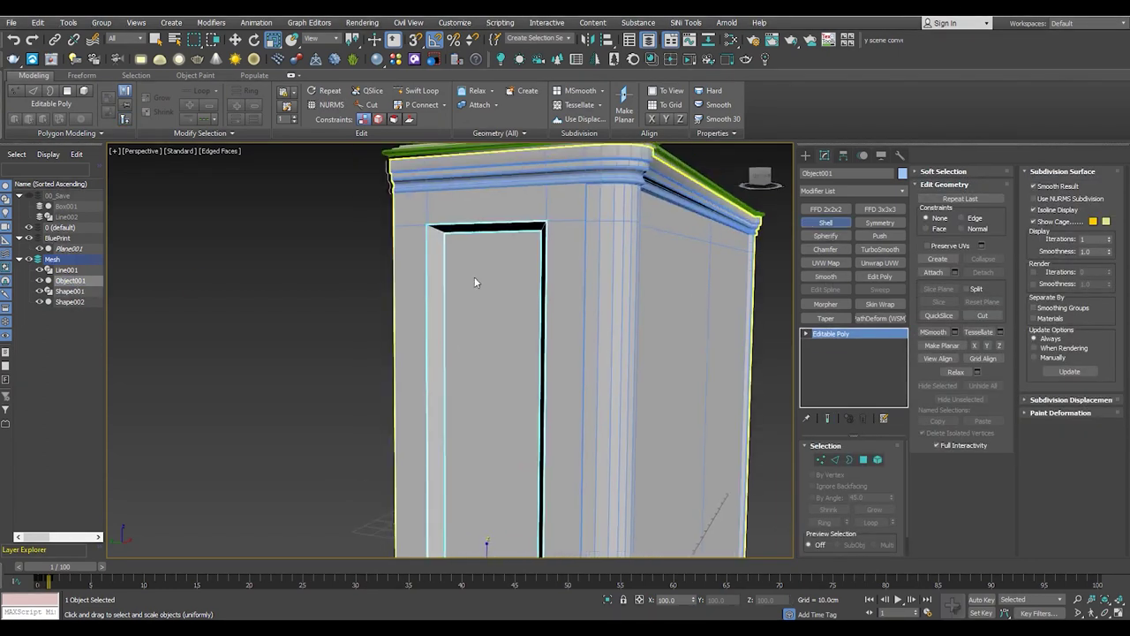
{"action": "scroll", "coordinate": [474, 281], "scroll_direction": "up", "scroll_amount": 5}
{"action": "scroll", "coordinate": [883, 495], "scroll_direction": "down", "scroll_amount": 5}
{"action": "left_click", "coordinate": [849, 521]}
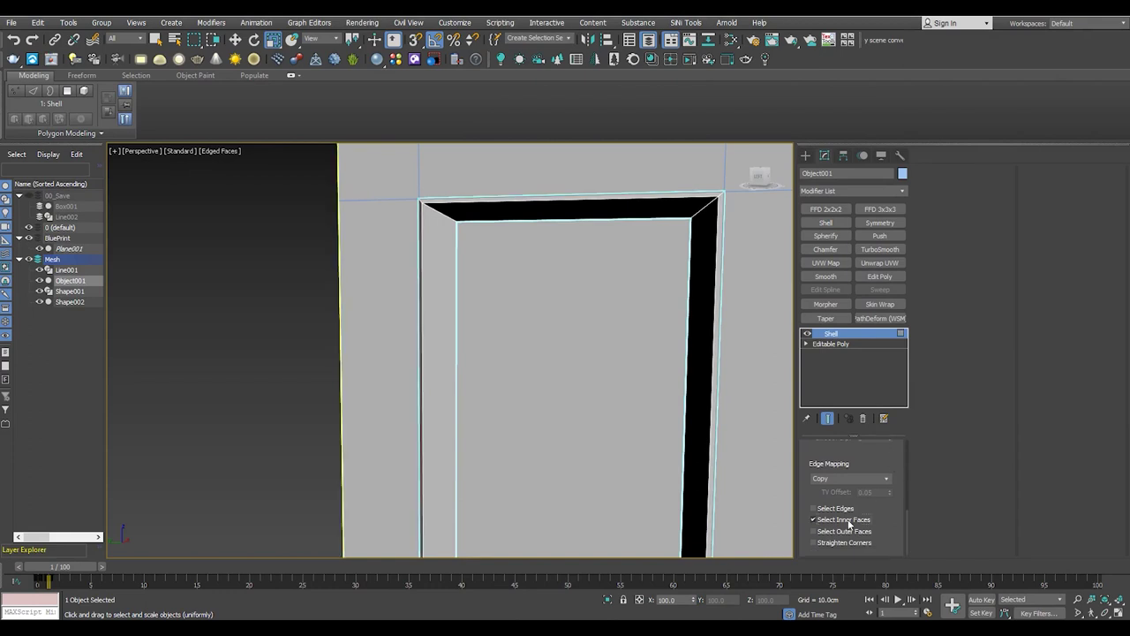
Turn on Straighten Corners and set the Shell outer amount to 2 cm
{"action": "left_click", "coordinate": [855, 542]}
{"action": "scroll", "coordinate": [900, 512], "scroll_direction": "up", "scroll_amount": 5}
{"action": "double_click", "coordinate": [870, 475]}
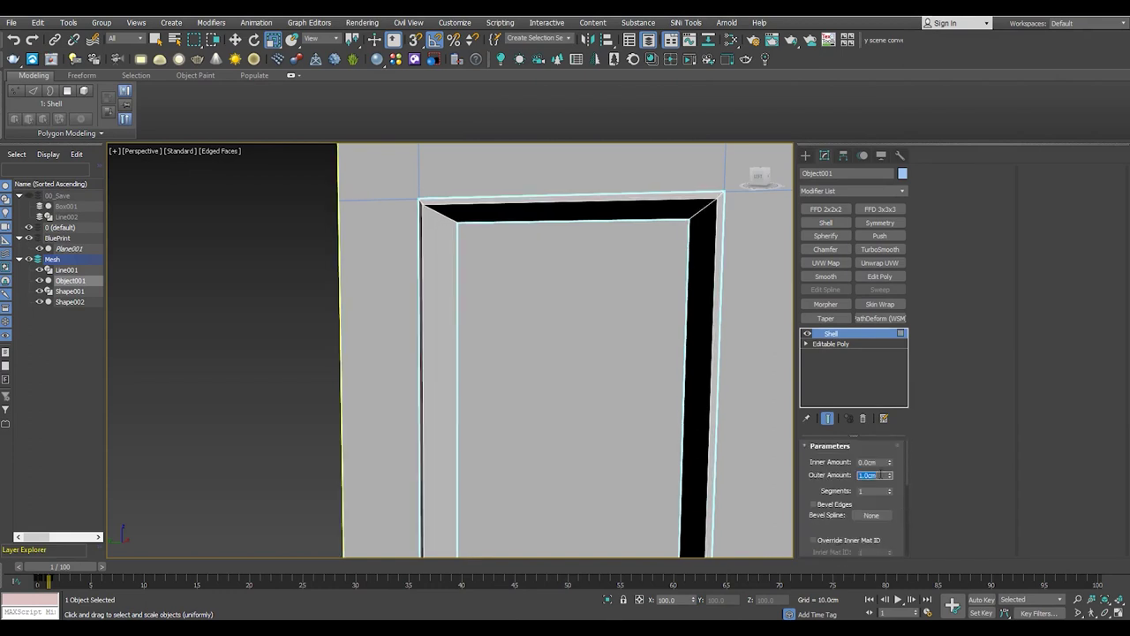
{"action": "type", "text": "13"}
{"action": "key", "text": "Return"}
{"action": "scroll", "coordinate": [441, 414], "scroll_direction": "down", "scroll_amount": 5}
{"action": "mouse_move", "coordinate": [442, 413]}
{"action": "middle_mouse_down", "text": "alt"}
{"action": "mouse_move", "coordinate": [554, 419]}
{"action": "mouse_move", "coordinate": [517, 474]}
{"action": "middle_mouse_up", "text": "alt"}
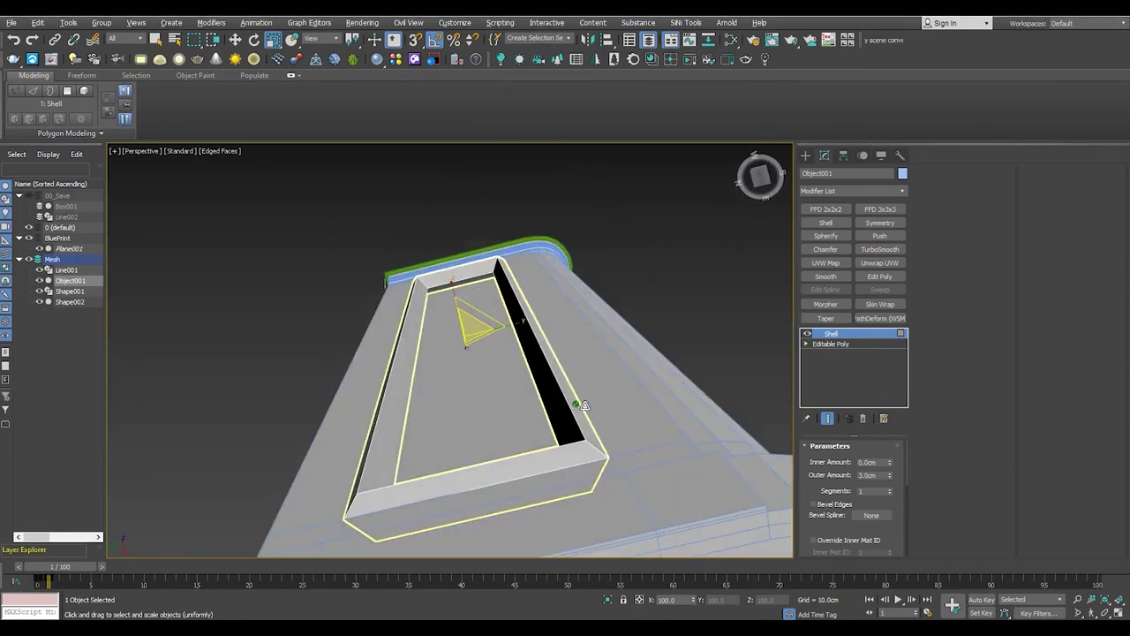
{"action": "middle_click_drag", "start_coordinate": [516, 474], "coordinate": [540, 430], "text": "alt"}
{"action": "middle_click_drag", "start_coordinate": [616, 479], "coordinate": [668, 453], "text": "alt"}
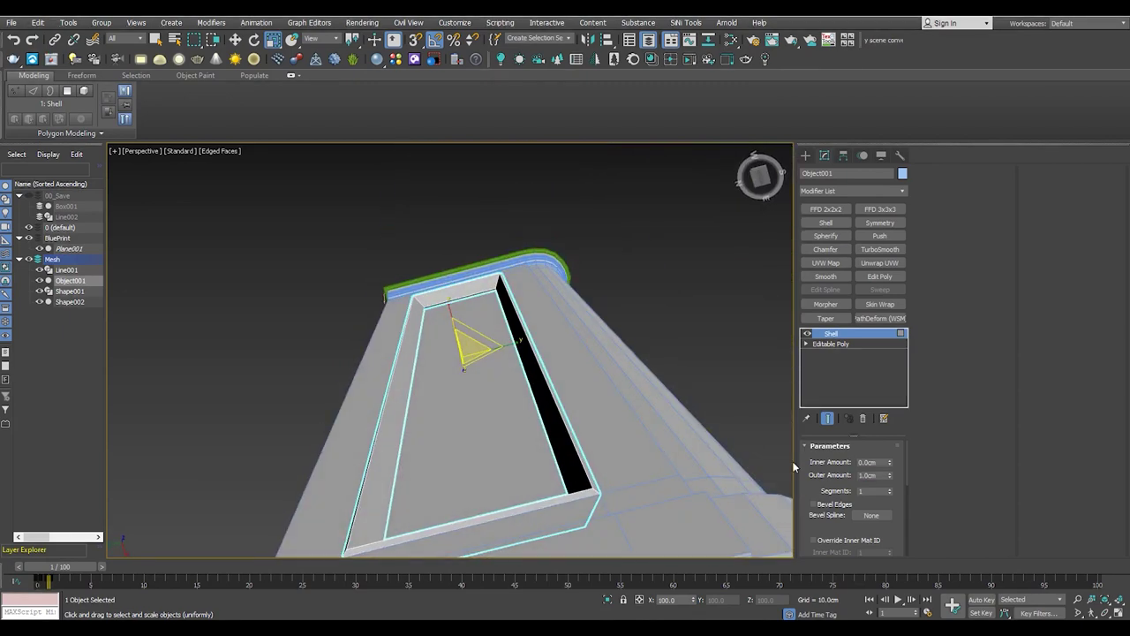
{"action": "type", "text": "2"}
{"action": "key", "text": "Return"}
Stack an Edit Poly modifier above the Shell and work at Edge level
{"action": "middle_click_drag", "start_coordinate": [618, 397], "coordinate": [835, 374], "text": "alt"}
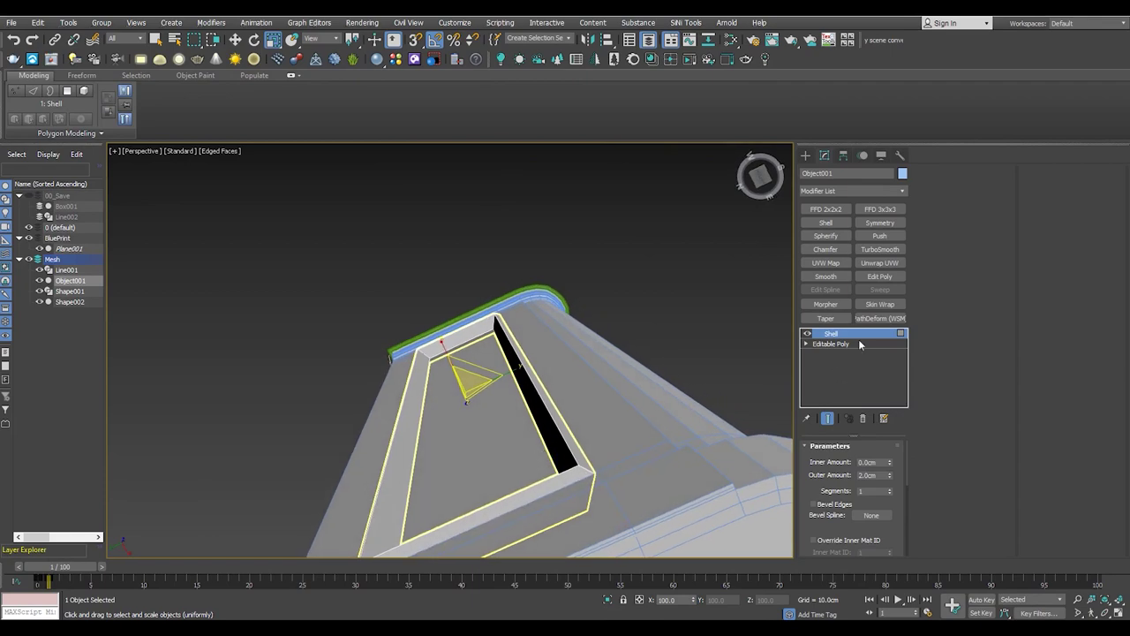
{"action": "left_click", "coordinate": [879, 276]}
{"action": "key", "text": "2"}
{"action": "mouse_move", "coordinate": [530, 398]}
{"action": "middle_mouse_down", "text": "alt"}
{"action": "mouse_move", "coordinate": [612, 427]}
{"action": "mouse_move", "coordinate": [560, 348]}
{"action": "middle_mouse_up", "text": "alt"}
Bevel the four front rim polygons of the door frame outward by 1.5 cm
{"action": "scroll", "coordinate": [548, 340], "scroll_direction": "up", "scroll_amount": 5}
{"action": "scroll", "coordinate": [549, 340], "scroll_direction": "down", "scroll_amount": 5}
{"action": "scroll", "coordinate": [571, 220], "scroll_direction": "up", "scroll_amount": 3}
{"action": "key", "text": "4"}
{"action": "scroll", "coordinate": [570, 189], "scroll_direction": "up", "scroll_amount": 2}
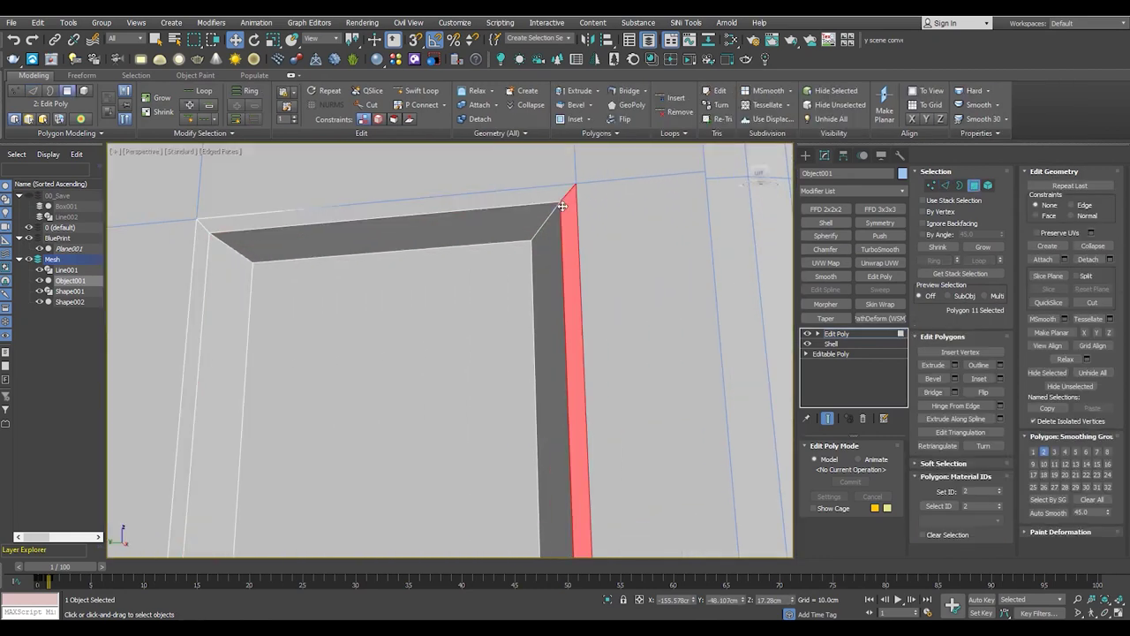
{"action": "key", "text": "ctrl+shift+b"}
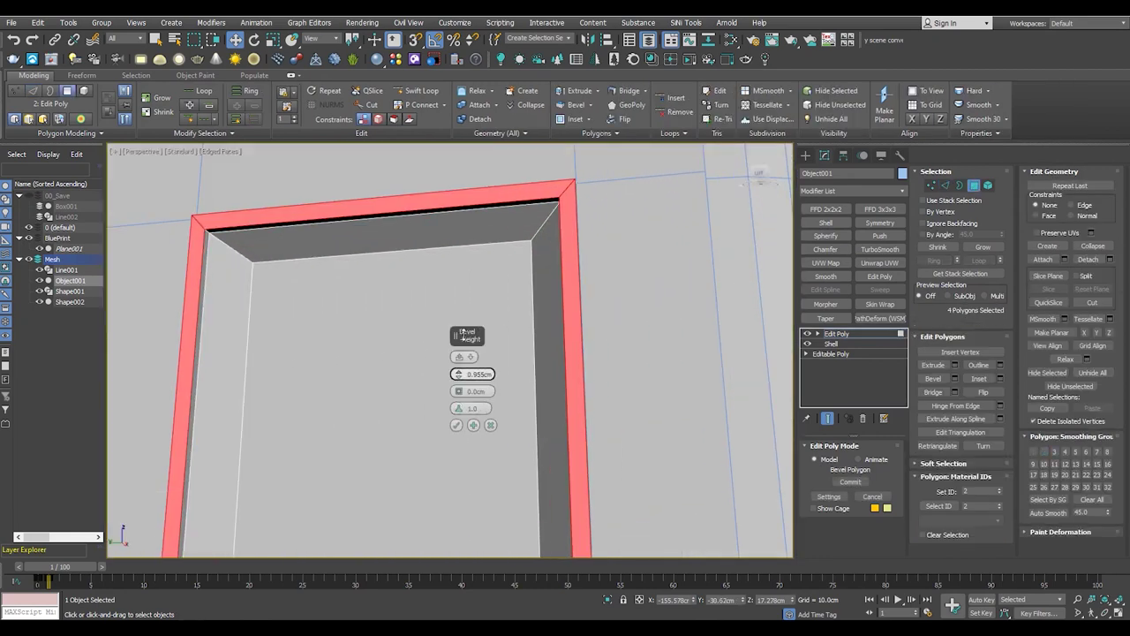
{"action": "scroll", "coordinate": [464, 375], "scroll_direction": "down", "scroll_amount": 4}
{"action": "middle_click_drag", "start_coordinate": [463, 375], "coordinate": [473, 375], "text": "alt"}
{"action": "scroll", "coordinate": [473, 375], "scroll_direction": "up", "scroll_amount": 2}
{"action": "left_click_drag", "start_coordinate": [459, 377], "coordinate": [477, 374]}
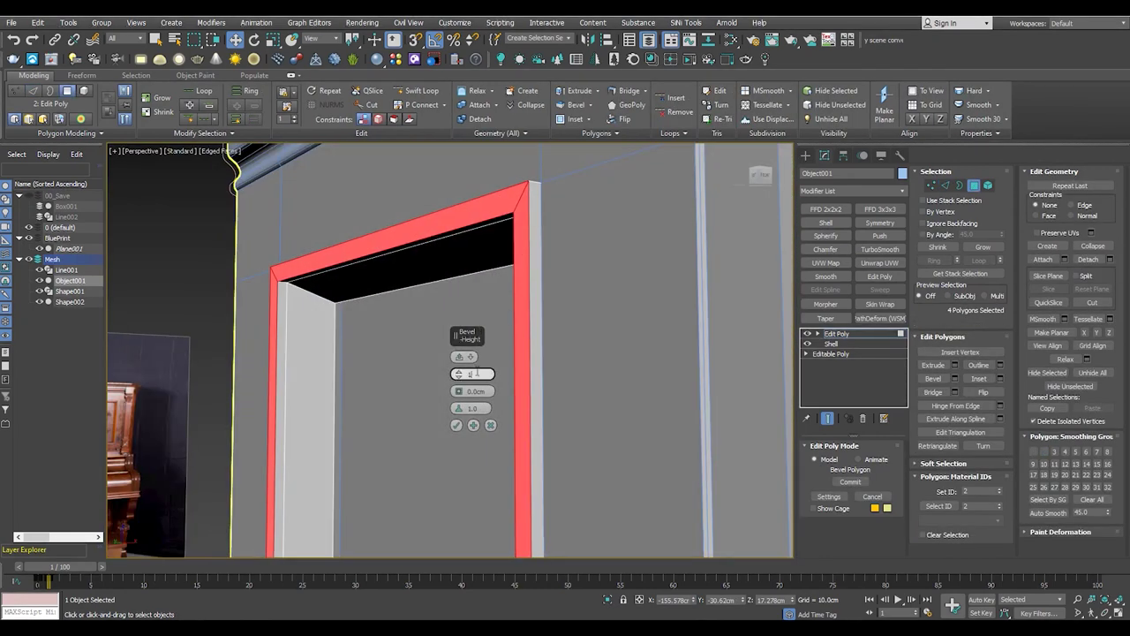
{"action": "type", "text": "1.5"}
{"action": "key", "text": "Return"}
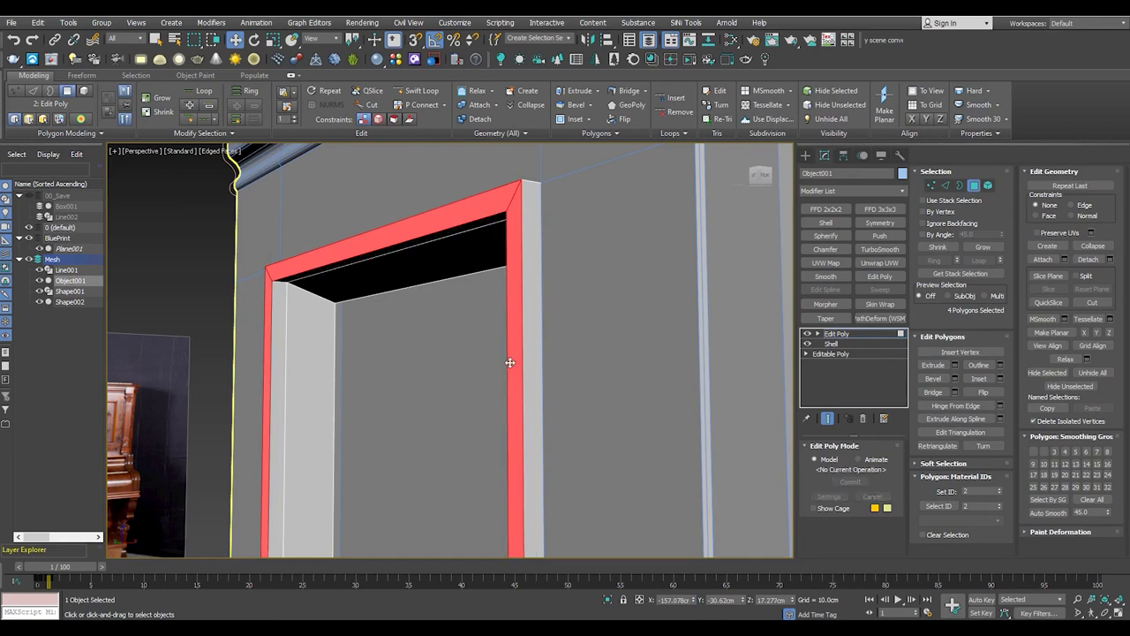
Orbit around to inspect the bevelled rim, then return to Edge level
{"action": "scroll", "coordinate": [510, 362], "scroll_direction": "down", "scroll_amount": 3}
{"action": "middle_click_drag", "start_coordinate": [510, 362], "coordinate": [459, 481], "text": "alt"}
{"action": "scroll", "coordinate": [459, 481], "scroll_direction": "up", "scroll_amount": 3}
{"action": "left_click_drag", "start_coordinate": [446, 485], "coordinate": [474, 487]}
{"action": "scroll", "coordinate": [473, 488], "scroll_direction": "down", "scroll_amount": 4}
{"action": "middle_click_drag", "start_coordinate": [473, 487], "coordinate": [507, 462], "text": "alt"}
{"action": "scroll", "coordinate": [507, 461], "scroll_direction": "up", "scroll_amount": 4}
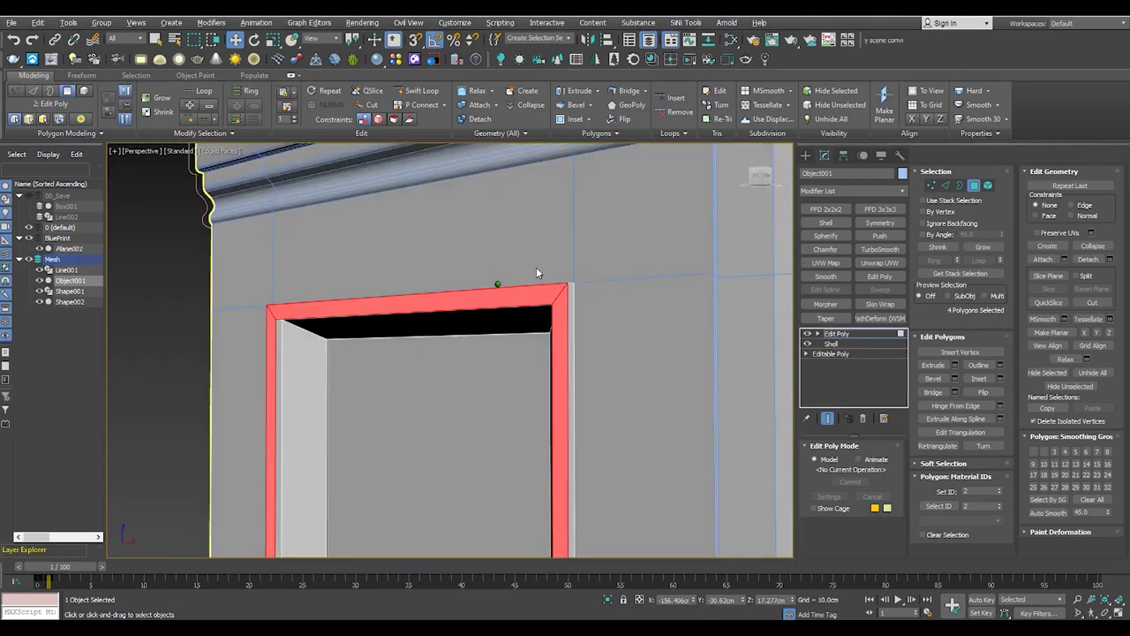
{"action": "middle_click_drag", "start_coordinate": [500, 280], "coordinate": [532, 283], "text": "alt"}
{"action": "scroll", "coordinate": [532, 283], "scroll_direction": "up", "scroll_amount": 2}
{"action": "key", "text": "2"}
{"action": "scroll", "coordinate": [577, 284], "scroll_direction": "up", "scroll_amount": 2}
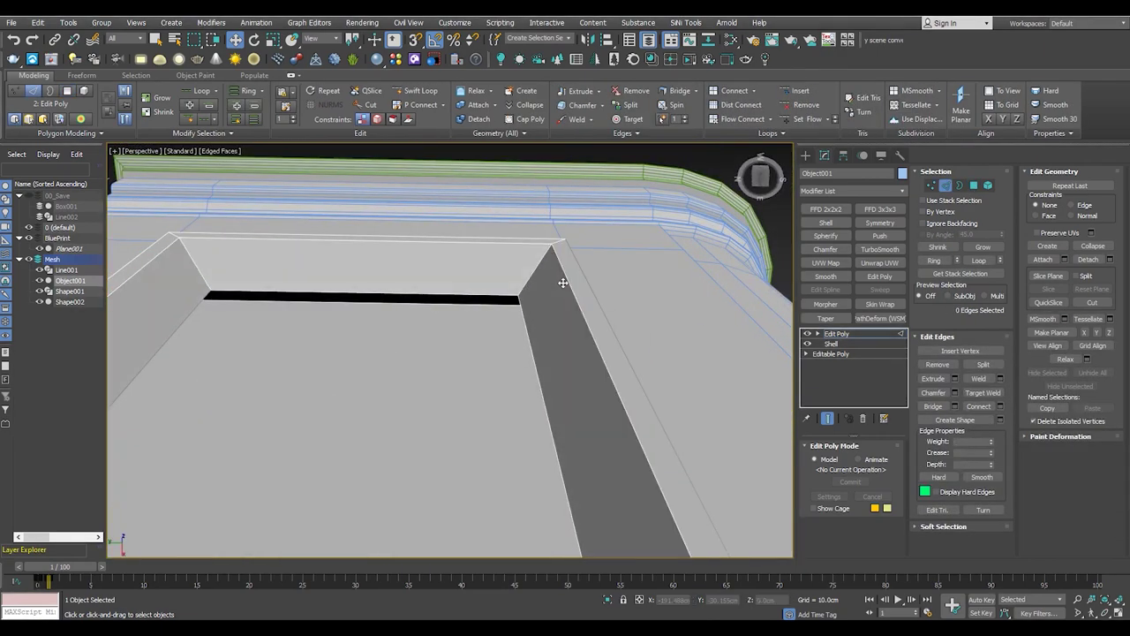
Select the four-edge inner rim loop of the door frame
{"action": "double_click", "coordinate": [522, 311]}
{"action": "scroll", "coordinate": [521, 313], "scroll_direction": "down", "scroll_amount": 5}
{"action": "scroll", "coordinate": [550, 380], "scroll_direction": "down", "scroll_amount": 5}
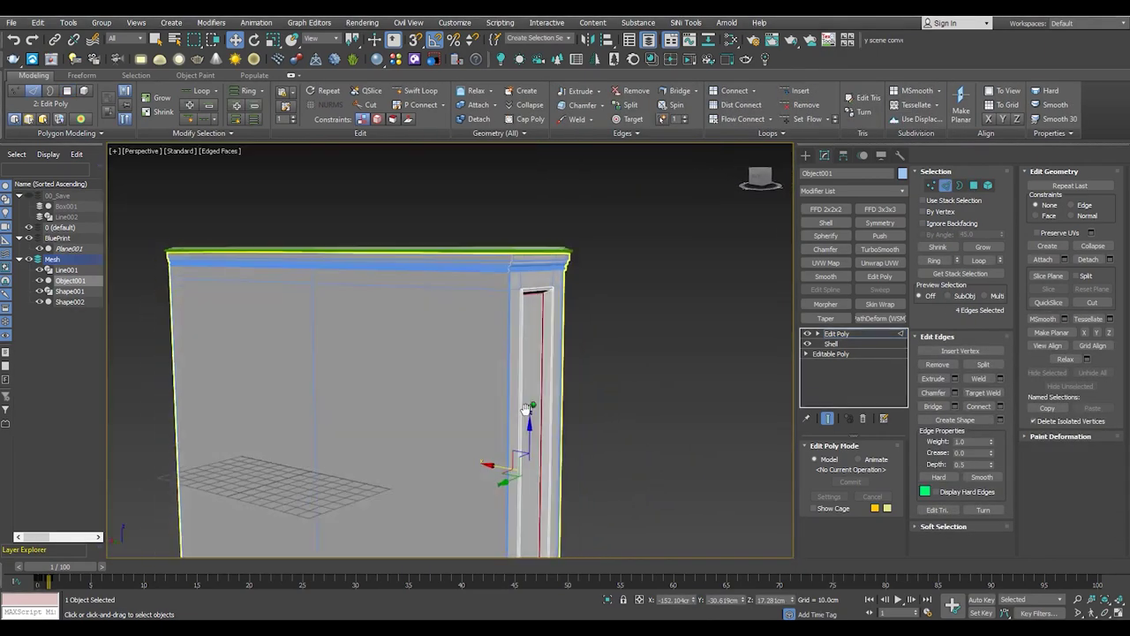
{"action": "scroll", "coordinate": [530, 468], "scroll_direction": "up", "scroll_amount": 5}
{"action": "scroll", "coordinate": [526, 462], "scroll_direction": "up", "scroll_amount": 3}
{"action": "scroll", "coordinate": [535, 445], "scroll_direction": "down", "scroll_amount": 2}
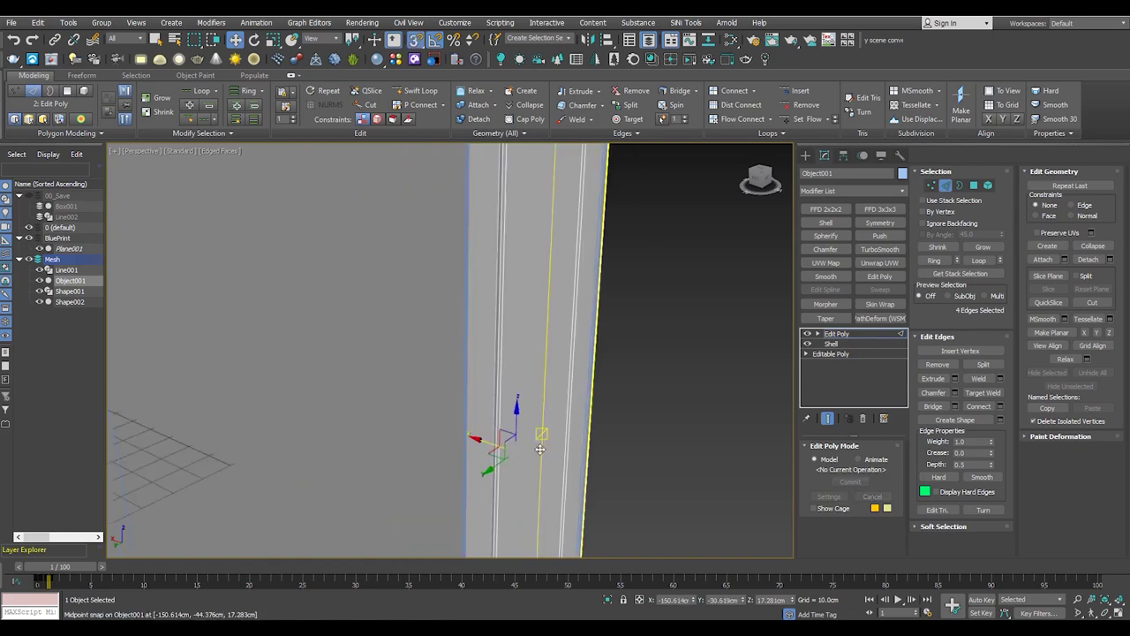
{"action": "scroll", "coordinate": [530, 424], "scroll_direction": "down", "scroll_amount": 6}
Orbit from a low front view to a close-up to inspect the selected rim loop
{"action": "middle_click_drag", "start_coordinate": [479, 323], "coordinate": [483, 402], "text": "alt"}
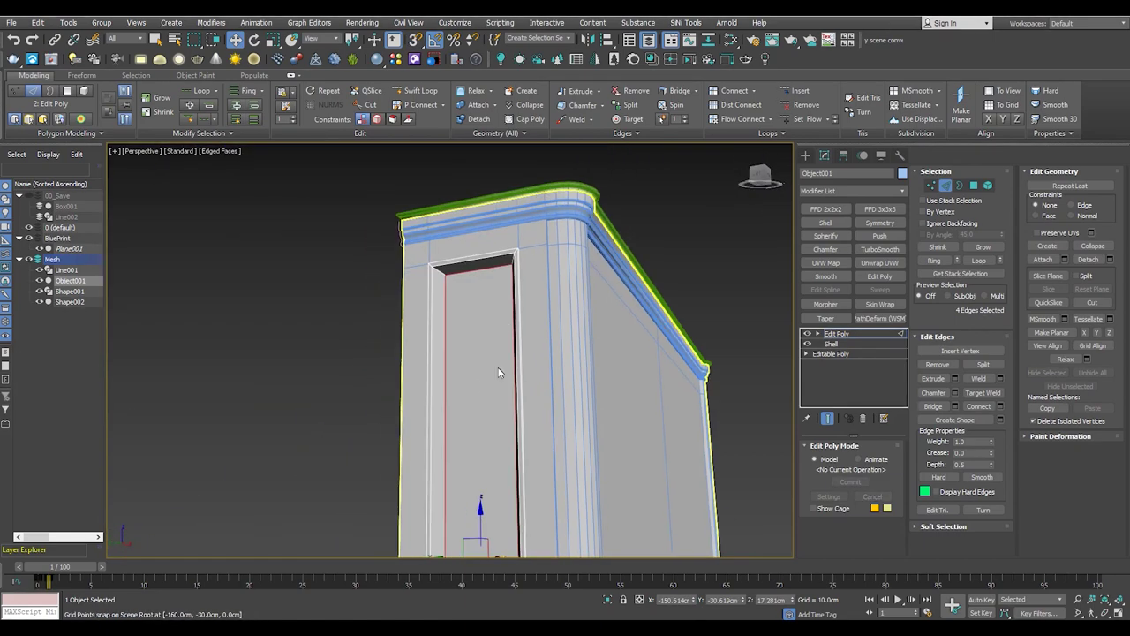
{"action": "scroll", "coordinate": [431, 278], "scroll_direction": "up", "scroll_amount": 2}
{"action": "scroll", "coordinate": [431, 274], "scroll_direction": "up", "scroll_amount": 4}
{"action": "scroll", "coordinate": [430, 269], "scroll_direction": "up", "scroll_amount": 2}
{"action": "scroll", "coordinate": [530, 291], "scroll_direction": "down", "scroll_amount": 4}
{"action": "mouse_move", "coordinate": [580, 303]}
{"action": "middle_mouse_down", "text": "alt"}
{"action": "mouse_move", "coordinate": [558, 310]}
{"action": "mouse_move", "coordinate": [585, 280]}
{"action": "middle_mouse_up", "text": "alt"}
{"action": "scroll", "coordinate": [558, 311], "scroll_direction": "up", "scroll_amount": 2}
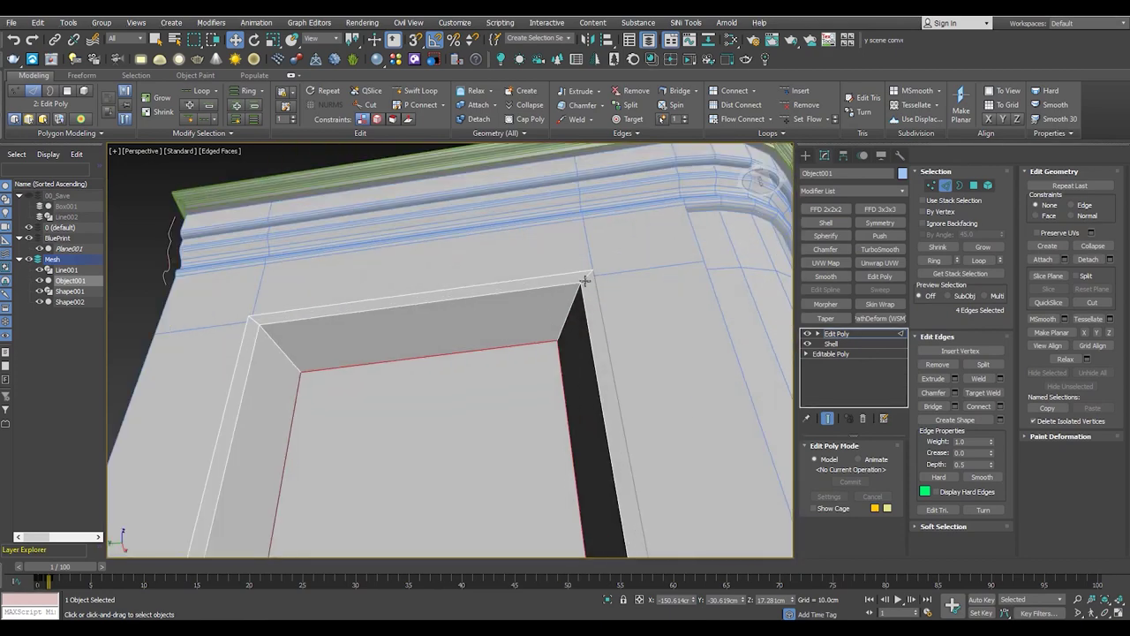
{"action": "scroll", "coordinate": [600, 370], "scroll_direction": "down", "scroll_amount": 5}
{"action": "scroll", "coordinate": [518, 308], "scroll_direction": "up", "scroll_amount": 6}
{"action": "mouse_move", "coordinate": [518, 309]}
{"action": "middle_mouse_down", "text": "alt"}
{"action": "mouse_move", "coordinate": [510, 265]}
{"action": "mouse_move", "coordinate": [422, 369]}
{"action": "mouse_move", "coordinate": [477, 335]}
{"action": "mouse_move", "coordinate": [489, 365]}
{"action": "middle_mouse_up", "text": "alt"}
{"action": "scroll", "coordinate": [448, 404], "scroll_direction": "down", "scroll_amount": 4}
{"action": "scroll", "coordinate": [439, 345], "scroll_direction": "up", "scroll_amount": 4}
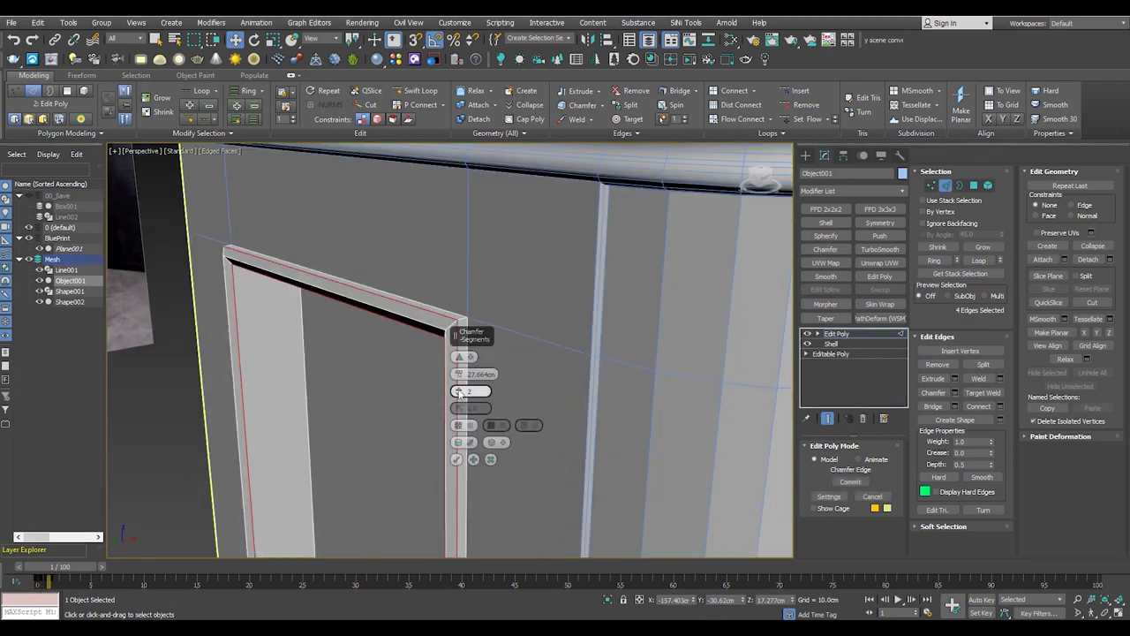
Chamfer the inner rim edges with 4 segments and commit it
{"action": "left_click_drag", "start_coordinate": [459, 393], "coordinate": [459, 389]}
{"action": "mouse_move", "coordinate": [459, 389]}
{"action": "middle_mouse_down", "text": "alt"}
{"action": "mouse_move", "coordinate": [455, 284]}
{"action": "mouse_move", "coordinate": [436, 305]}
{"action": "middle_mouse_up", "text": "alt"}
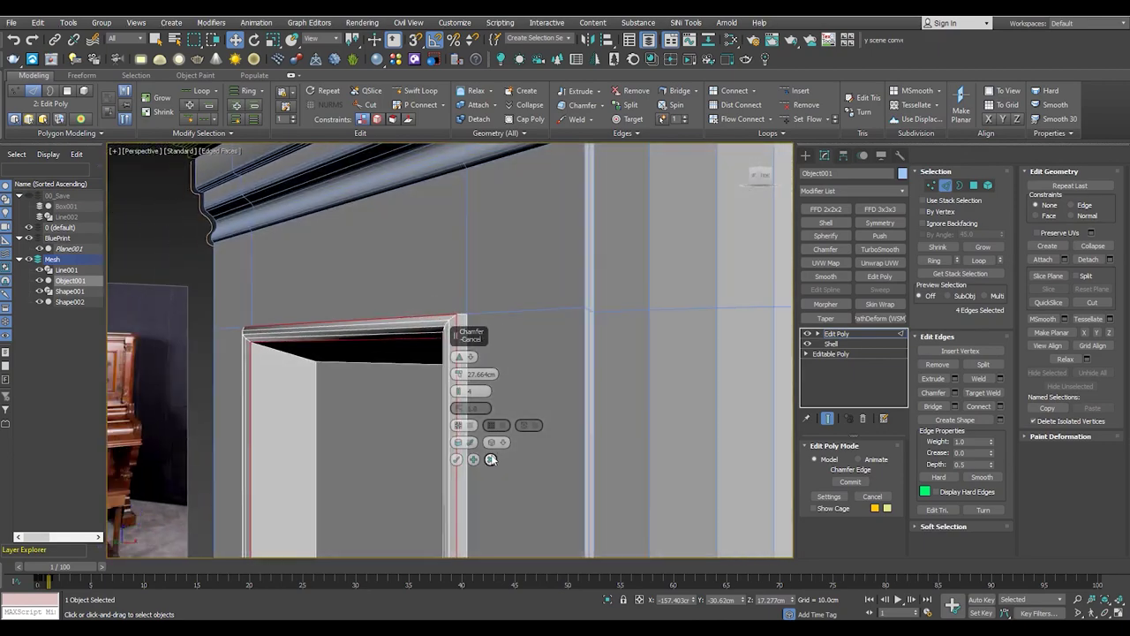
{"action": "mouse_move", "coordinate": [457, 344]}
{"action": "middle_mouse_down", "text": "alt"}
{"action": "mouse_move", "coordinate": [497, 295]}
{"action": "mouse_move", "coordinate": [449, 328]}
{"action": "mouse_move", "coordinate": [433, 361]}
{"action": "mouse_move", "coordinate": [436, 421]}
{"action": "middle_mouse_up", "text": "alt"}
{"action": "scroll", "coordinate": [436, 421], "scroll_direction": "up", "scroll_amount": 3}
{"action": "scroll", "coordinate": [539, 291], "scroll_direction": "up", "scroll_amount": 2}
{"action": "scroll", "coordinate": [530, 274], "scroll_direction": "up", "scroll_amount": 2}
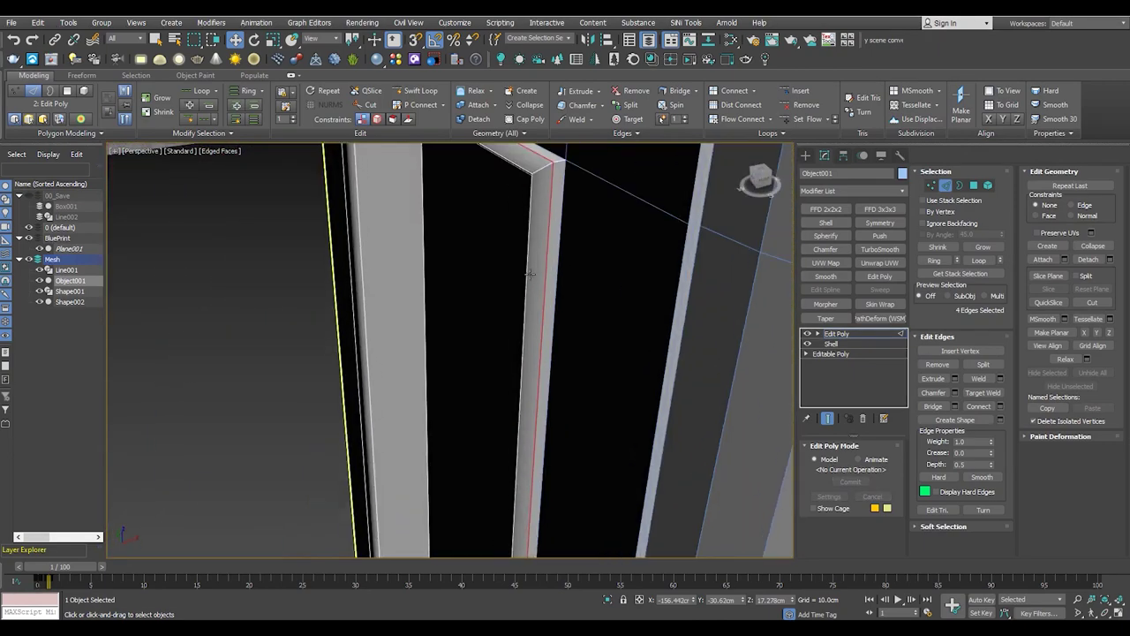
{"action": "left_click", "coordinate": [456, 459]}
{"action": "scroll", "coordinate": [512, 285], "scroll_direction": "down", "scroll_amount": 3}
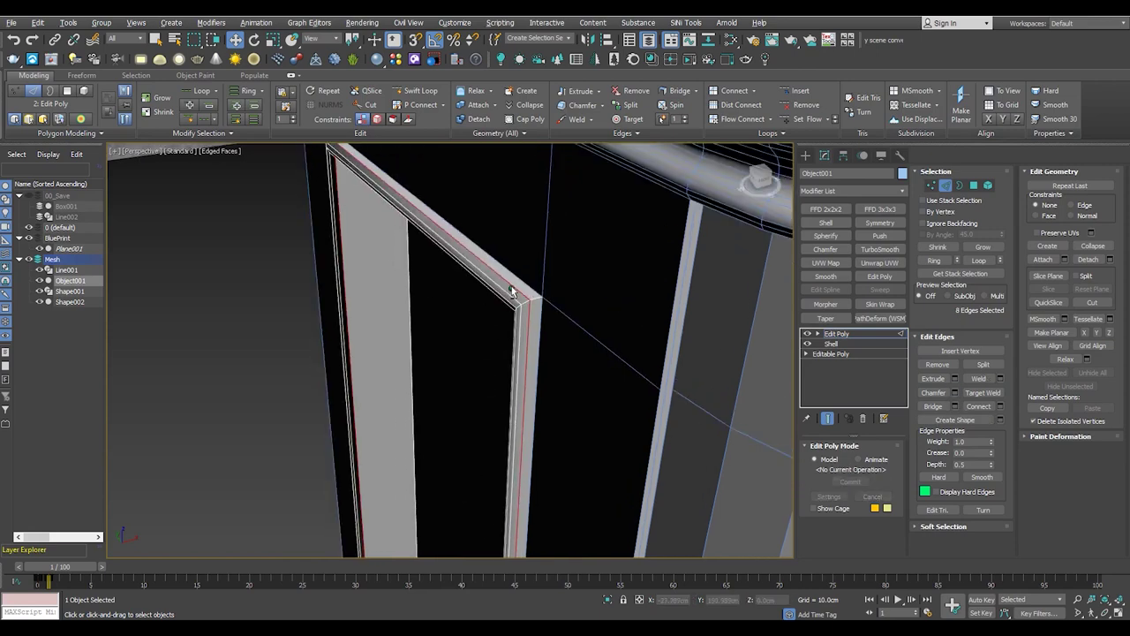
{"action": "scroll", "coordinate": [524, 294], "scroll_direction": "down", "scroll_amount": 3}
Weld the frame's corner vertices together at Vertex level
{"action": "key", "text": "1"}
{"action": "left_click", "coordinate": [457, 397]}
{"action": "scroll", "coordinate": [517, 283], "scroll_direction": "up", "scroll_amount": 3}
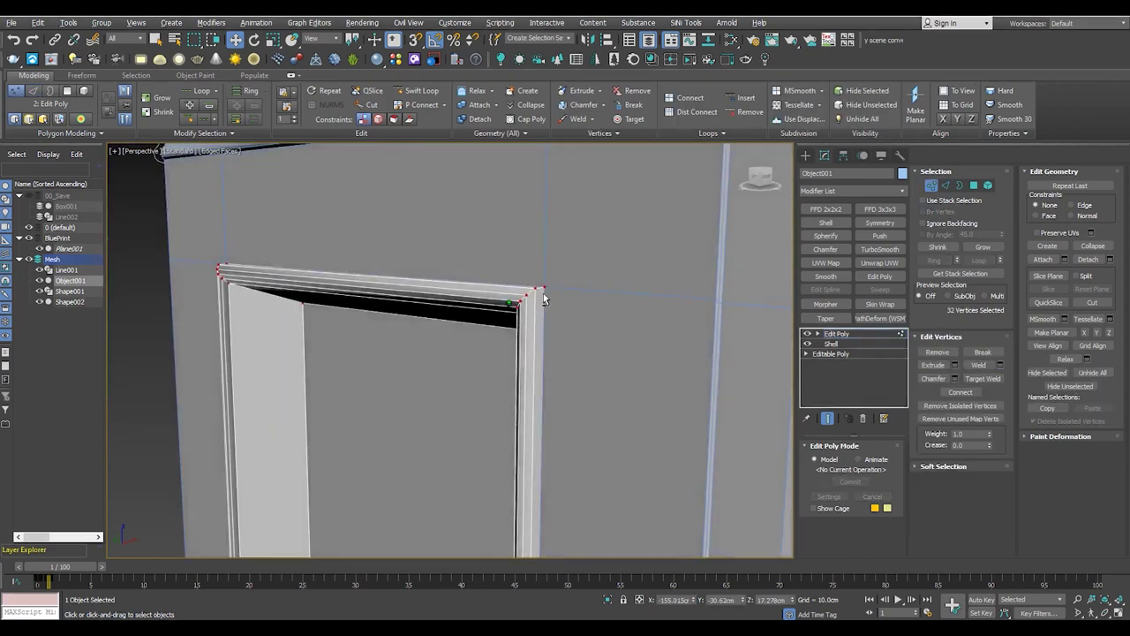
{"action": "key", "text": "4"}
{"action": "left_click", "coordinate": [518, 282]}
Select the frame polygons and check them from above in the maximized Top viewport
{"action": "mouse_move", "coordinate": [530, 300]}
{"action": "middle_mouse_down", "text": "alt"}
{"action": "mouse_move", "coordinate": [499, 333]}
{"action": "mouse_move", "coordinate": [551, 288]}
{"action": "middle_mouse_up", "text": "alt"}
{"action": "scroll", "coordinate": [551, 288], "scroll_direction": "up", "scroll_amount": 1}
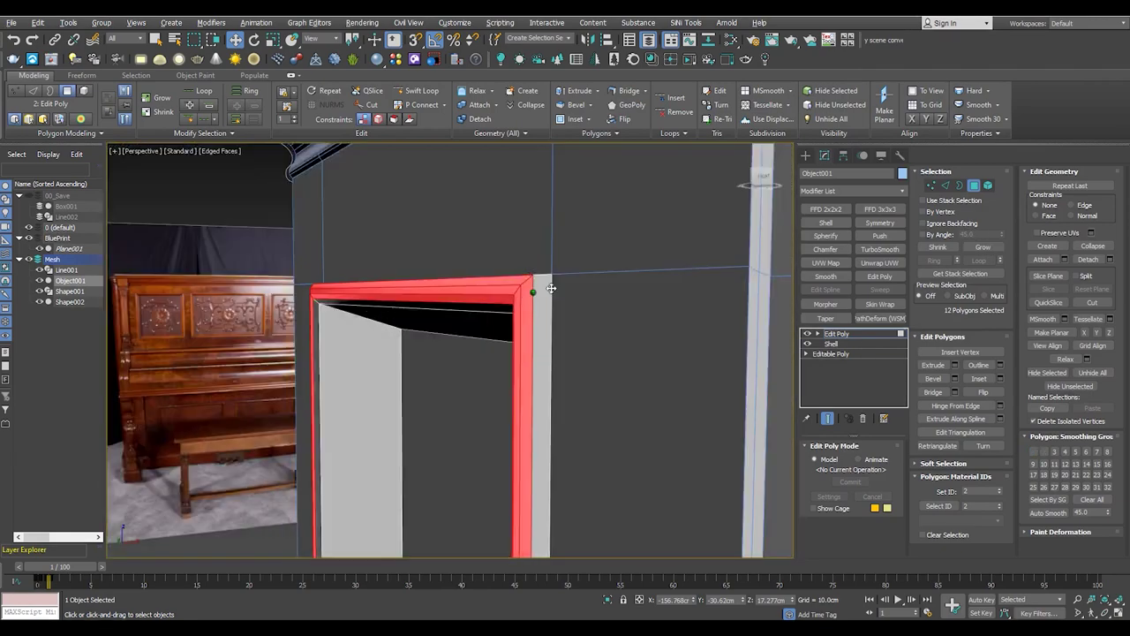
{"action": "key", "text": "2"}
{"action": "scroll", "coordinate": [550, 288], "scroll_direction": "up", "scroll_amount": 2}
{"action": "middle_click_drag", "start_coordinate": [539, 300], "coordinate": [511, 321], "text": "alt"}
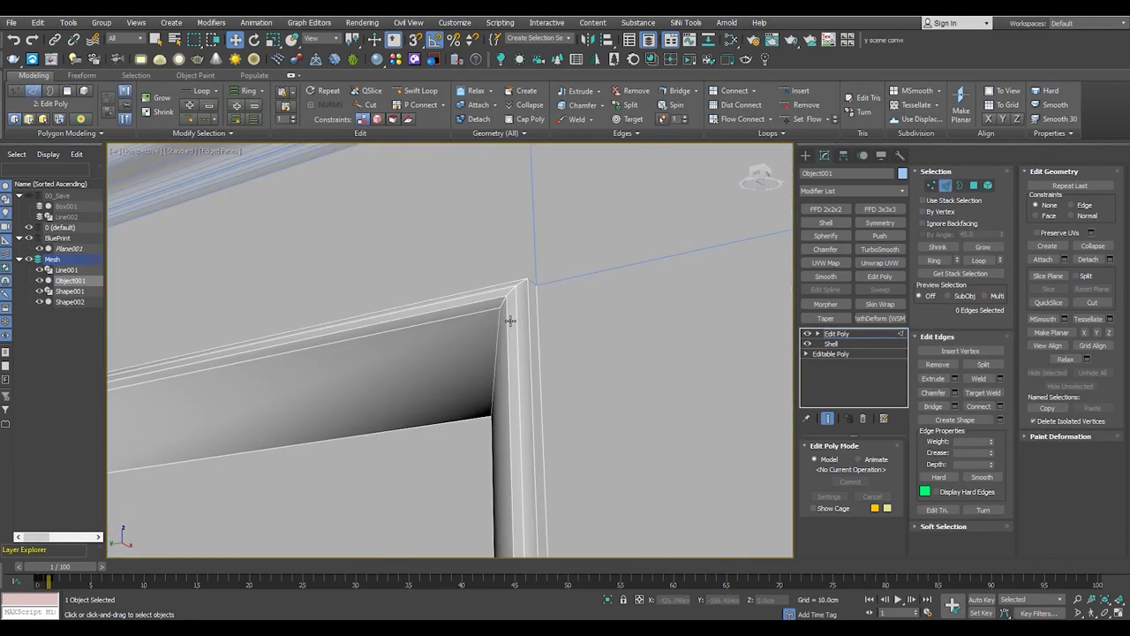
{"action": "key", "text": "4"}
{"action": "key", "text": "alt+w"}
{"action": "key", "text": "alt+w"}
{"action": "scroll", "coordinate": [508, 342], "scroll_direction": "up", "scroll_amount": 3}
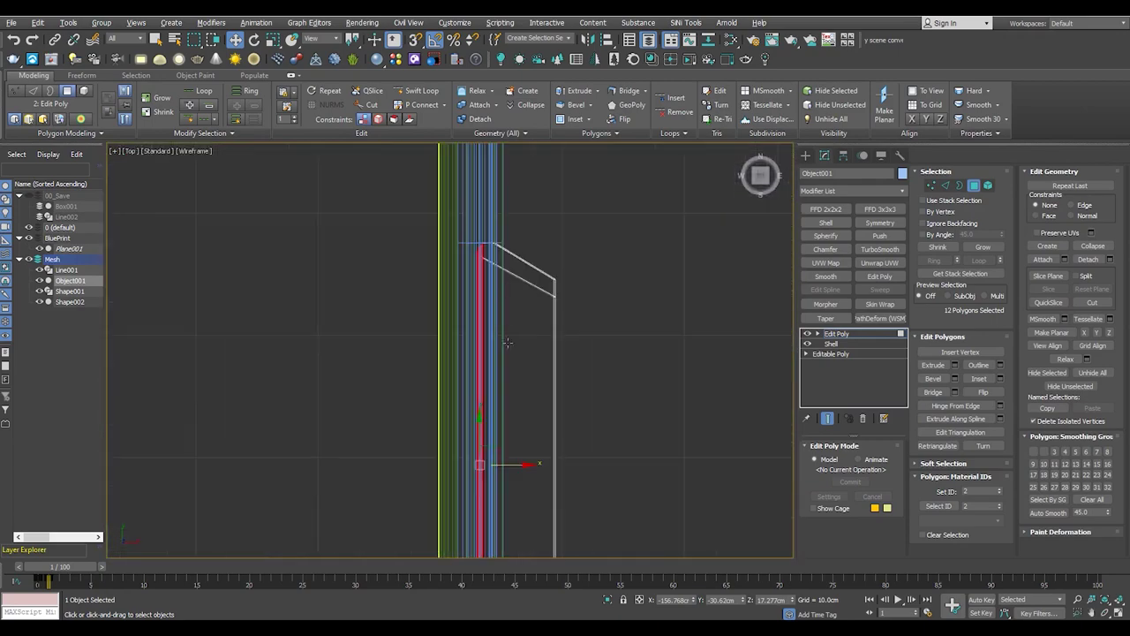
{"action": "key", "text": "alt+w"}
{"action": "key", "text": "alt+w"}
Deselect the polygons in Perspective, face the frame's top corner, and activate Swift Loop
{"action": "mouse_move", "coordinate": [459, 330]}
{"action": "middle_mouse_down", "text": "alt"}
{"action": "mouse_move", "coordinate": [519, 312]}
{"action": "mouse_move", "coordinate": [475, 333]}
{"action": "mouse_move", "coordinate": [480, 314]}
{"action": "mouse_move", "coordinate": [285, 315]}
{"action": "middle_mouse_up", "text": "alt"}
{"action": "left_click", "coordinate": [285, 316]}
{"action": "scroll", "coordinate": [559, 242], "scroll_direction": "up", "scroll_amount": 4}
{"action": "middle_click_drag", "start_coordinate": [559, 242], "coordinate": [511, 286], "text": "alt"}
{"action": "scroll", "coordinate": [521, 265], "scroll_direction": "down", "scroll_amount": 3}
{"action": "scroll", "coordinate": [534, 227], "scroll_direction": "up", "scroll_amount": 3}
{"action": "scroll", "coordinate": [533, 227], "scroll_direction": "up", "scroll_amount": 2}
{"action": "mouse_move", "coordinate": [530, 227]}
{"action": "middle_mouse_down", "text": "alt"}
{"action": "mouse_move", "coordinate": [502, 268]}
{"action": "mouse_move", "coordinate": [306, 278]}
{"action": "mouse_move", "coordinate": [446, 238]}
{"action": "middle_mouse_up", "text": "alt"}
{"action": "key", "text": "alt+shift+w"}
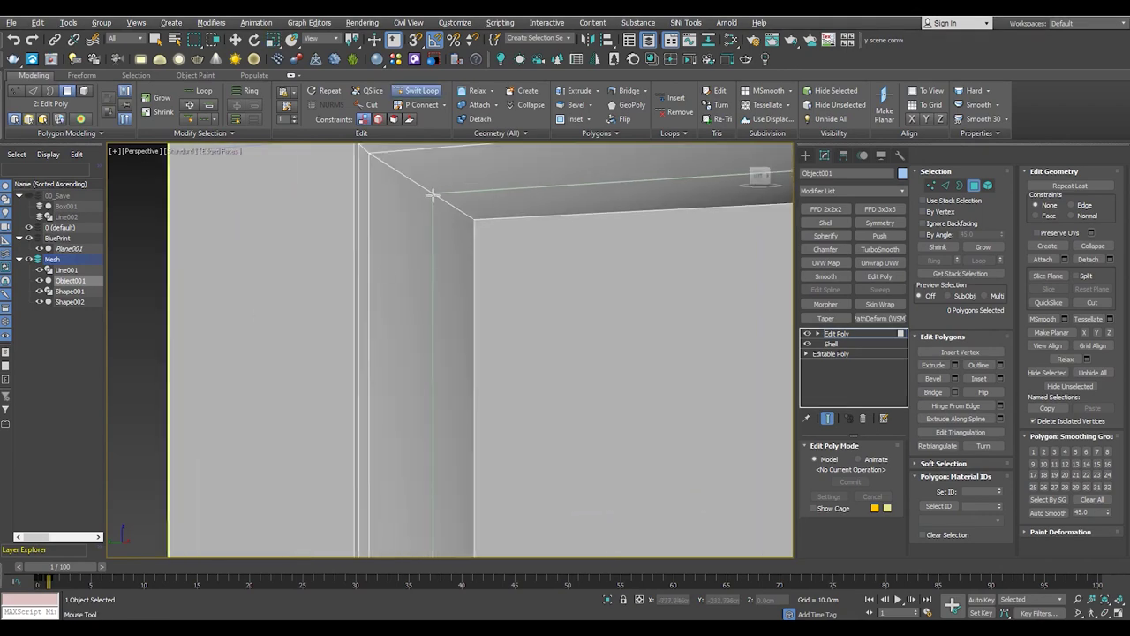
Insert a Swift Loop edge loop near the door frame's top corner
{"action": "scroll", "coordinate": [433, 212], "scroll_direction": "down", "scroll_amount": 3}
{"action": "scroll", "coordinate": [450, 264], "scroll_direction": "down", "scroll_amount": 2}
{"action": "left_click", "coordinate": [451, 285]}
{"action": "key", "text": "w"}
{"action": "left_click", "coordinate": [452, 265], "text": "shift"}
Bevel the rim polygons 1.5 cm along Local Normals, then return to Edge level
{"action": "scroll", "coordinate": [452, 265], "scroll_direction": "down", "scroll_amount": 3}
{"action": "middle_click_drag", "start_coordinate": [450, 327], "coordinate": [458, 358], "text": "alt"}
{"action": "scroll", "coordinate": [459, 358], "scroll_direction": "up", "scroll_amount": 3}
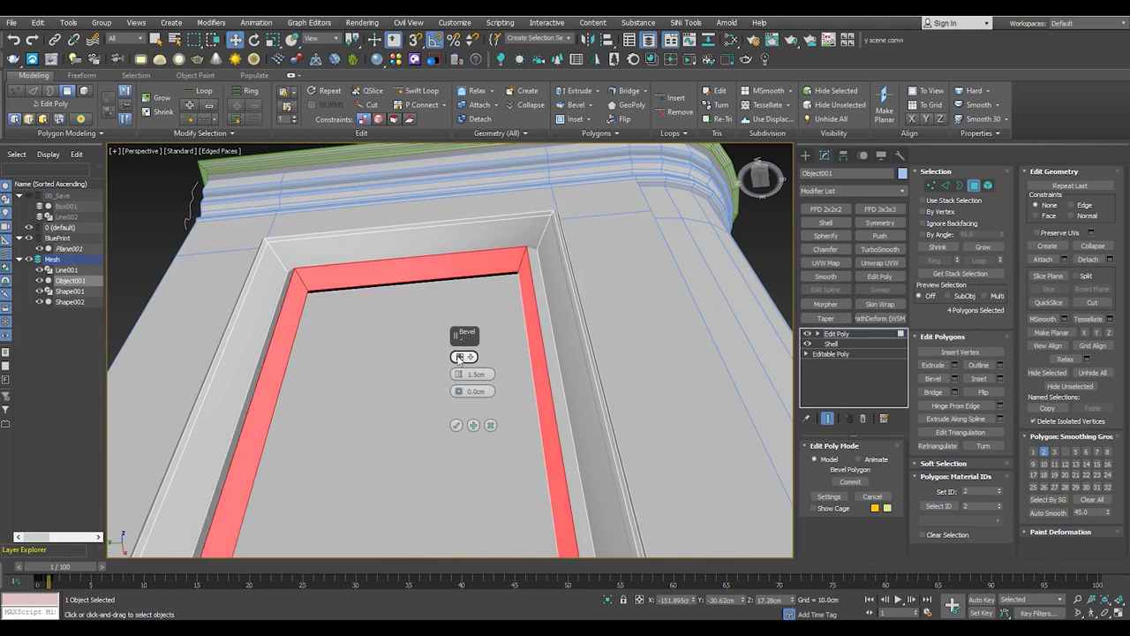
{"action": "left_click", "coordinate": [458, 356]}
{"action": "left_click", "coordinate": [458, 356]}
{"action": "mouse_move", "coordinate": [458, 357]}
{"action": "middle_mouse_down", "text": "alt"}
{"action": "mouse_move", "coordinate": [486, 313]}
{"action": "mouse_move", "coordinate": [460, 358]}
{"action": "middle_mouse_up", "text": "alt"}
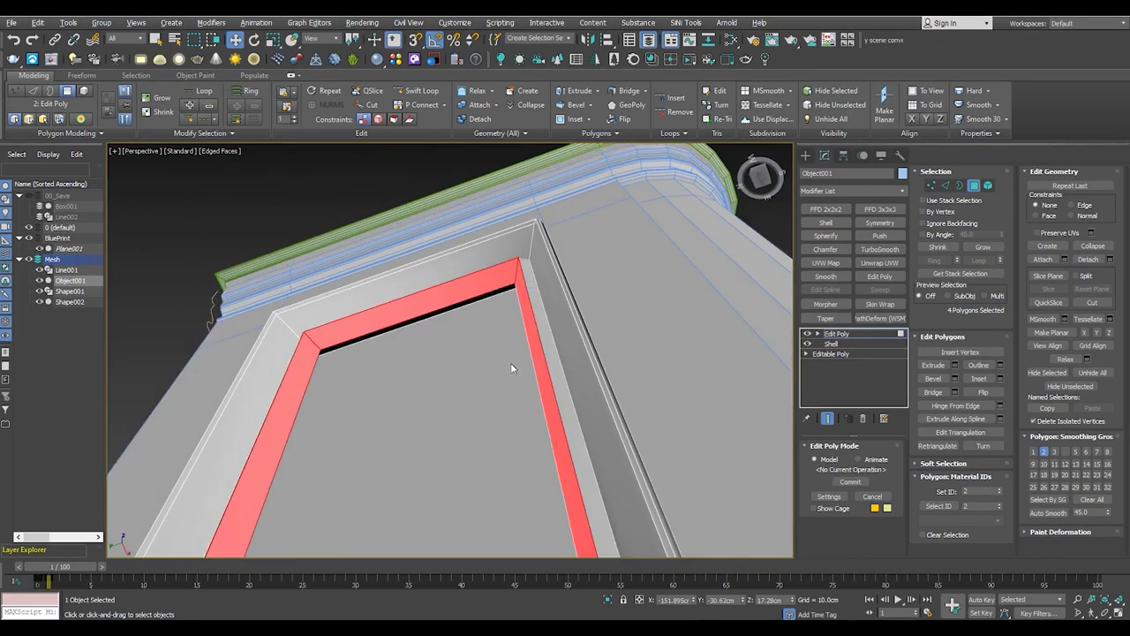
{"action": "key", "text": "2"}
{"action": "mouse_move", "coordinate": [531, 305]}
{"action": "middle_mouse_down", "text": "alt"}
{"action": "mouse_move", "coordinate": [601, 307]}
{"action": "mouse_move", "coordinate": [541, 316]}
{"action": "mouse_move", "coordinate": [527, 295]}
{"action": "mouse_move", "coordinate": [504, 348]}
{"action": "mouse_move", "coordinate": [487, 312]}
{"action": "middle_mouse_up", "text": "alt"}
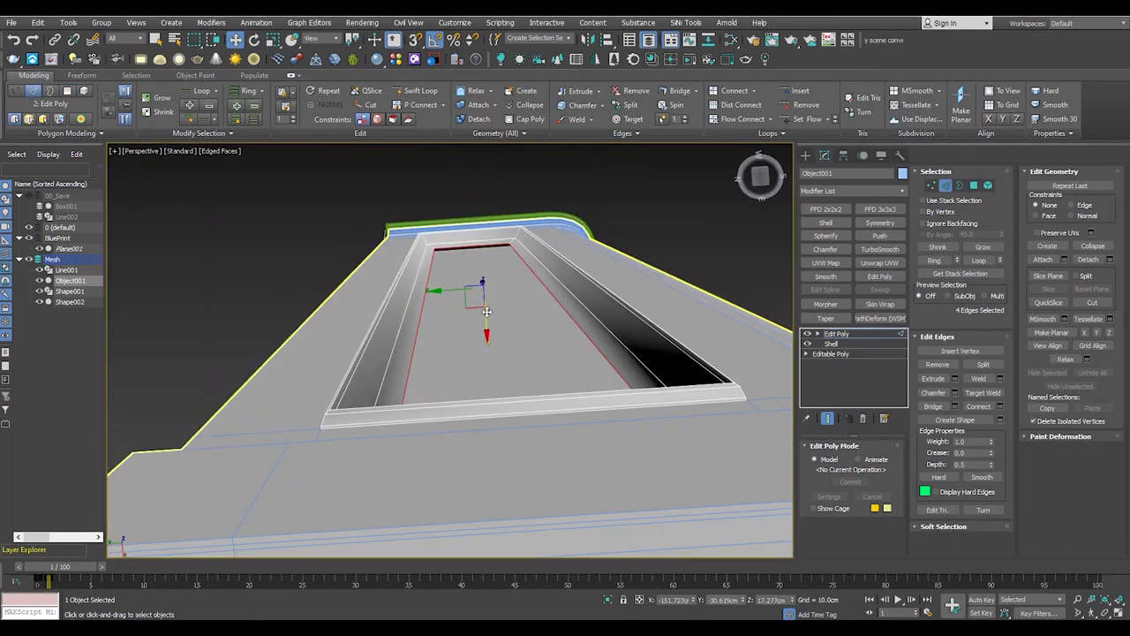
Chamfer the selected door-frame edges into another rounded moulding step
{"action": "middle_click_drag", "start_coordinate": [515, 239], "coordinate": [499, 309], "text": "alt"}
{"action": "scroll", "coordinate": [499, 309], "scroll_direction": "up", "scroll_amount": 5}
{"action": "key", "text": "4"}
{"action": "key", "text": "2"}
{"action": "middle_click_drag", "start_coordinate": [518, 279], "coordinate": [545, 353], "text": "alt"}
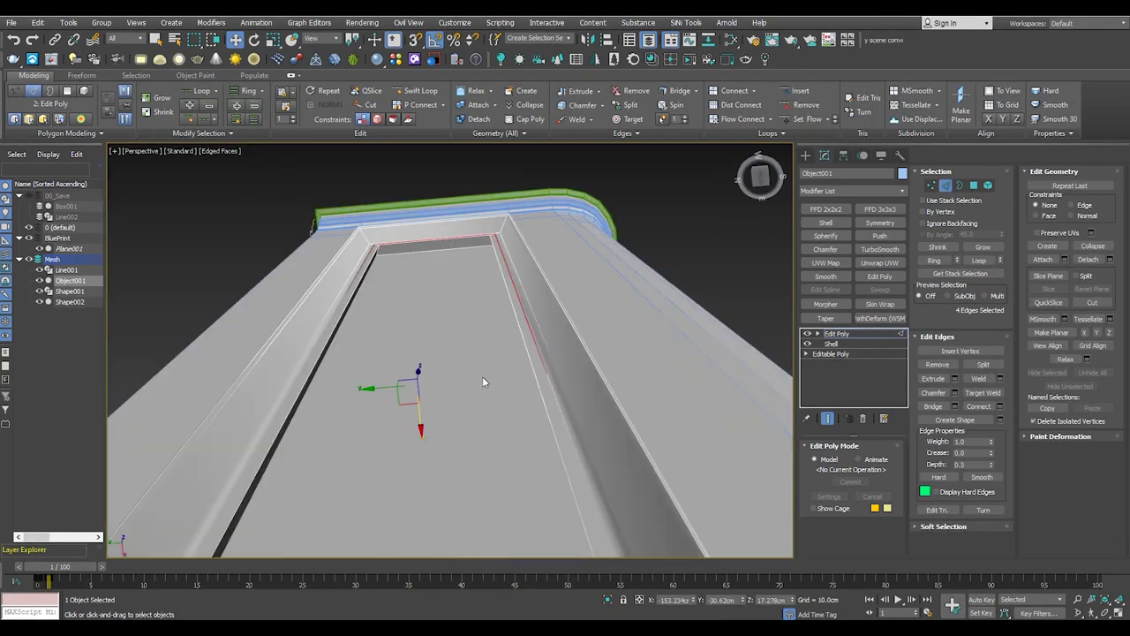
{"action": "mouse_move", "coordinate": [425, 406]}
{"action": "middle_mouse_down", "text": "alt"}
{"action": "mouse_move", "coordinate": [386, 339]}
{"action": "mouse_move", "coordinate": [353, 406]}
{"action": "middle_mouse_up", "text": "alt"}
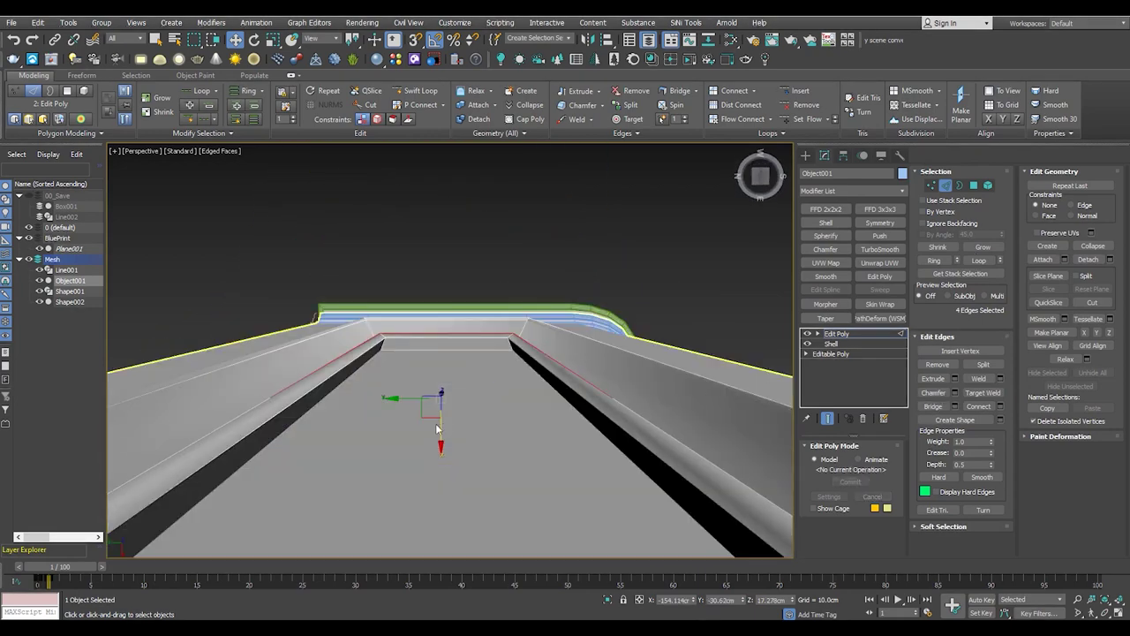
{"action": "left_click", "coordinate": [955, 393]}
{"action": "left_click_drag", "start_coordinate": [458, 373], "coordinate": [458, 362]}
{"action": "mouse_move", "coordinate": [458, 362]}
{"action": "middle_mouse_down", "text": "alt"}
{"action": "mouse_move", "coordinate": [592, 365]}
{"action": "mouse_move", "coordinate": [543, 379]}
{"action": "mouse_move", "coordinate": [524, 310]}
{"action": "mouse_move", "coordinate": [574, 430]}
{"action": "mouse_move", "coordinate": [557, 361]}
{"action": "middle_mouse_up", "text": "alt"}
Select the door frame element and check its corner vertices and edges
{"action": "key", "text": "1"}
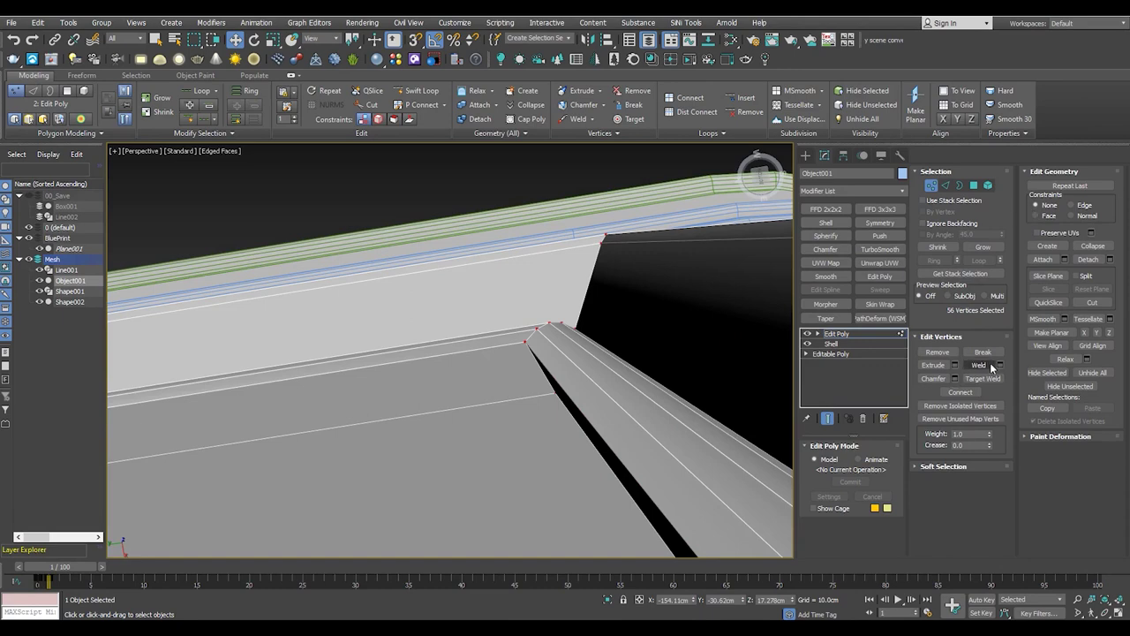
{"action": "middle_click_drag", "start_coordinate": [574, 371], "coordinate": [592, 375], "text": "alt"}
{"action": "key", "text": "5"}
{"action": "left_click", "coordinate": [578, 341]}
{"action": "scroll", "coordinate": [578, 341], "scroll_direction": "down", "scroll_amount": 2}
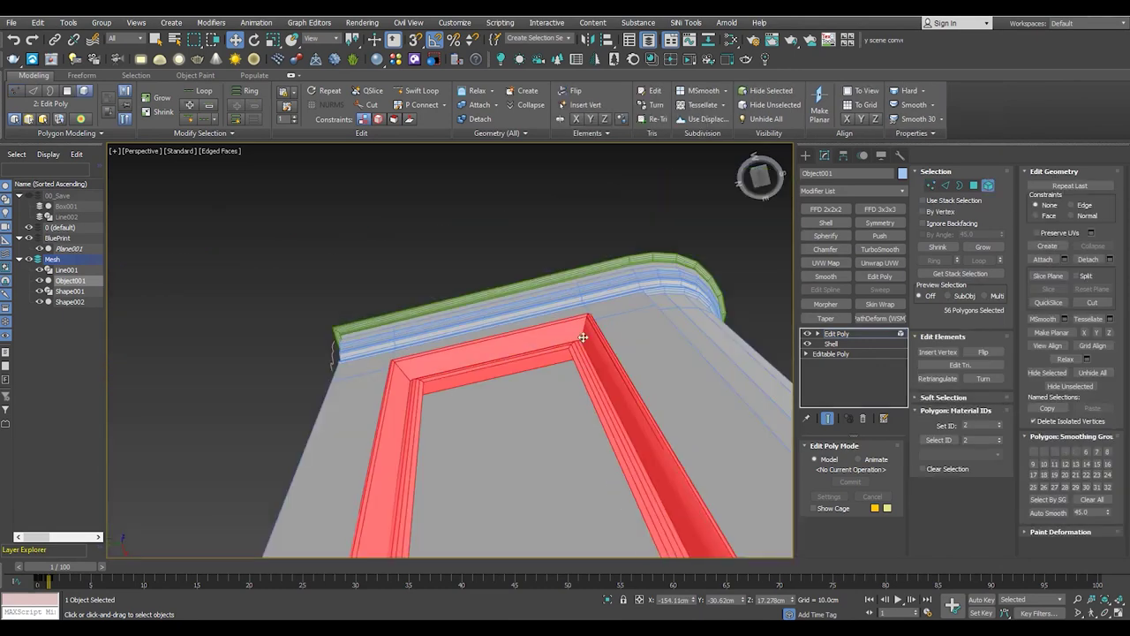
{"action": "scroll", "coordinate": [578, 340], "scroll_direction": "up", "scroll_amount": 4}
{"action": "key", "text": "1"}
{"action": "scroll", "coordinate": [592, 340], "scroll_direction": "down", "scroll_amount": 3}
{"action": "mouse_move", "coordinate": [582, 344]}
{"action": "middle_mouse_down", "text": "alt"}
{"action": "mouse_move", "coordinate": [593, 340]}
{"action": "mouse_move", "coordinate": [544, 339]}
{"action": "middle_mouse_up", "text": "alt"}
{"action": "key", "text": "2"}
{"action": "scroll", "coordinate": [601, 340], "scroll_direction": "up", "scroll_amount": 3}
{"action": "scroll", "coordinate": [600, 353], "scroll_direction": "down", "scroll_amount": 4}
Select edges at the frame corner and on the top rail
{"action": "left_click", "coordinate": [544, 338]}
{"action": "mouse_move", "coordinate": [524, 296]}
{"action": "middle_mouse_down", "text": "alt"}
{"action": "mouse_move", "coordinate": [454, 308]}
{"action": "mouse_move", "coordinate": [453, 403]}
{"action": "middle_mouse_up", "text": "alt"}
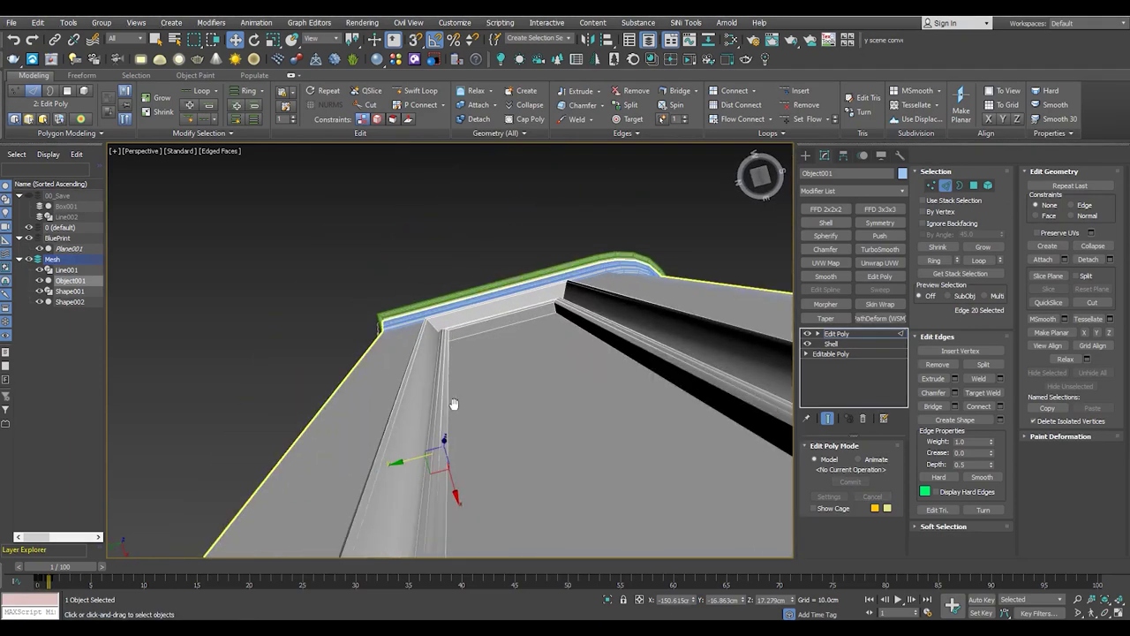
{"action": "middle_click_drag", "start_coordinate": [450, 331], "coordinate": [460, 340], "text": "alt"}
{"action": "scroll", "coordinate": [459, 340], "scroll_direction": "up", "scroll_amount": 3}
{"action": "left_click", "coordinate": [463, 342], "text": "alt"}
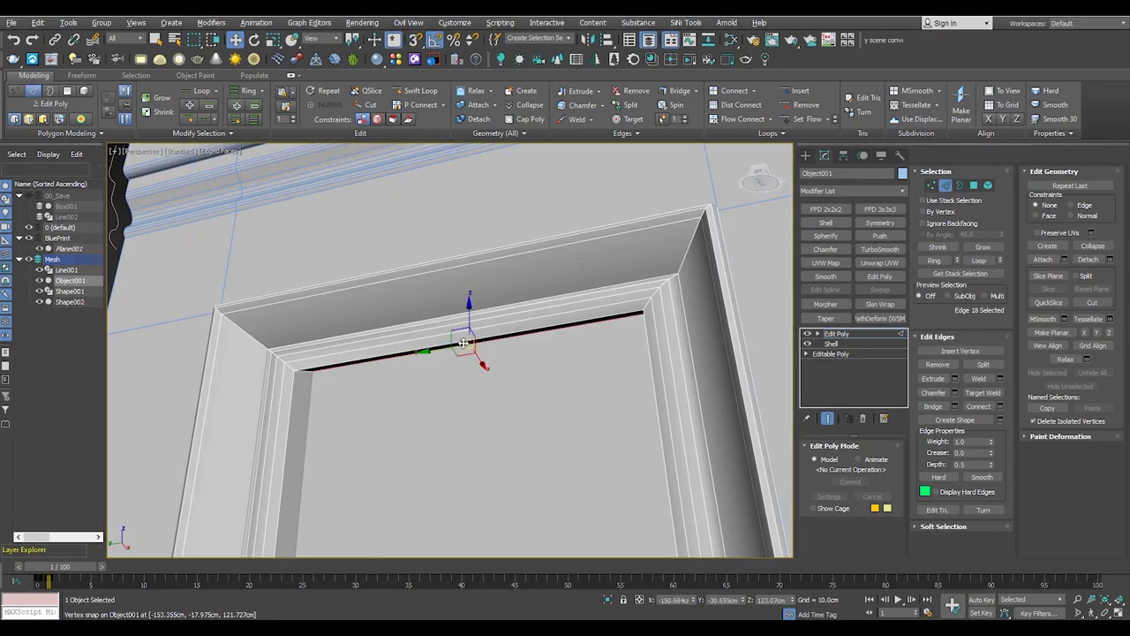
Orbit down toward the bottom sill and activate Swift Loop for the inner lip
{"action": "scroll", "coordinate": [292, 373], "scroll_direction": "down", "scroll_amount": 5}
{"action": "mouse_move", "coordinate": [429, 294]}
{"action": "middle_mouse_down", "text": "alt"}
{"action": "mouse_move", "coordinate": [399, 395]}
{"action": "mouse_move", "coordinate": [465, 362]}
{"action": "middle_mouse_up", "text": "alt"}
{"action": "scroll", "coordinate": [399, 394], "scroll_direction": "up", "scroll_amount": 5}
{"action": "scroll", "coordinate": [465, 362], "scroll_direction": "down", "scroll_amount": 3}
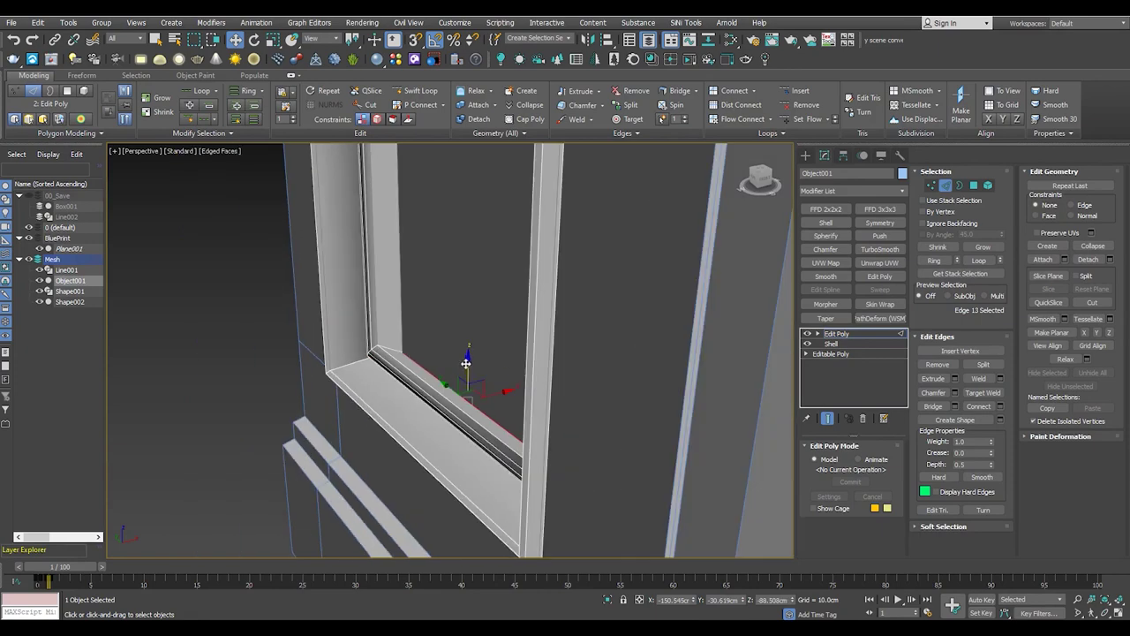
{"action": "mouse_move", "coordinate": [404, 336]}
{"action": "middle_mouse_down", "text": "alt"}
{"action": "mouse_move", "coordinate": [496, 231]}
{"action": "mouse_move", "coordinate": [499, 349]}
{"action": "mouse_move", "coordinate": [342, 366]}
{"action": "middle_mouse_up", "text": "alt"}
{"action": "scroll", "coordinate": [499, 349], "scroll_direction": "up", "scroll_amount": 4}
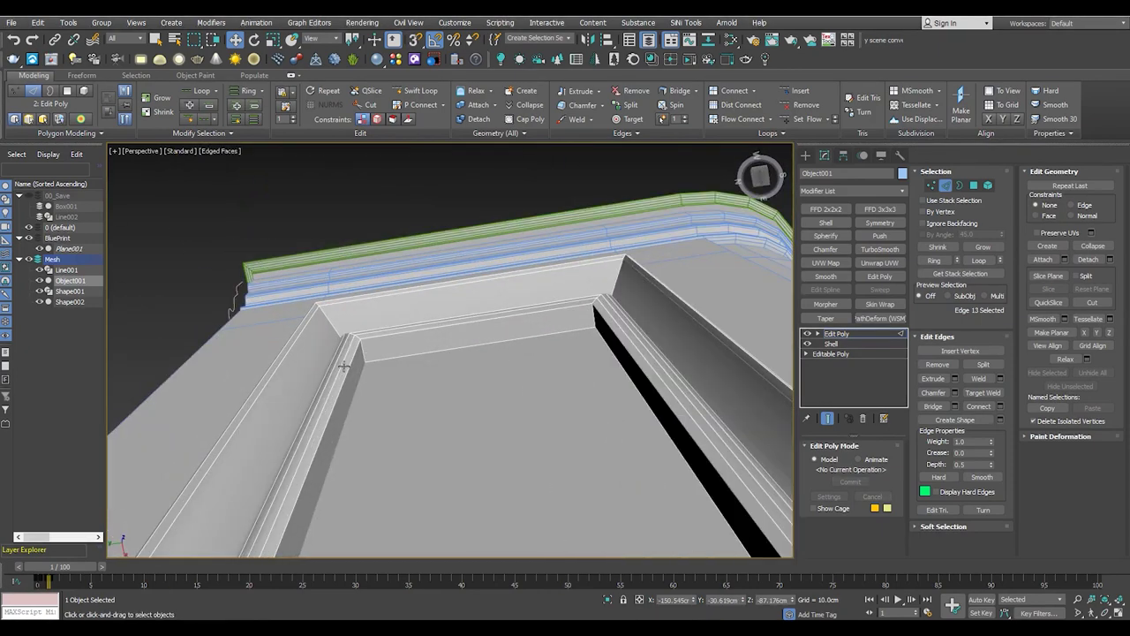
{"action": "key", "text": "alt+shift+w"}
{"action": "scroll", "coordinate": [344, 365], "scroll_direction": "up", "scroll_amount": 3}
{"action": "scroll", "coordinate": [353, 345], "scroll_direction": "up", "scroll_amount": 3}
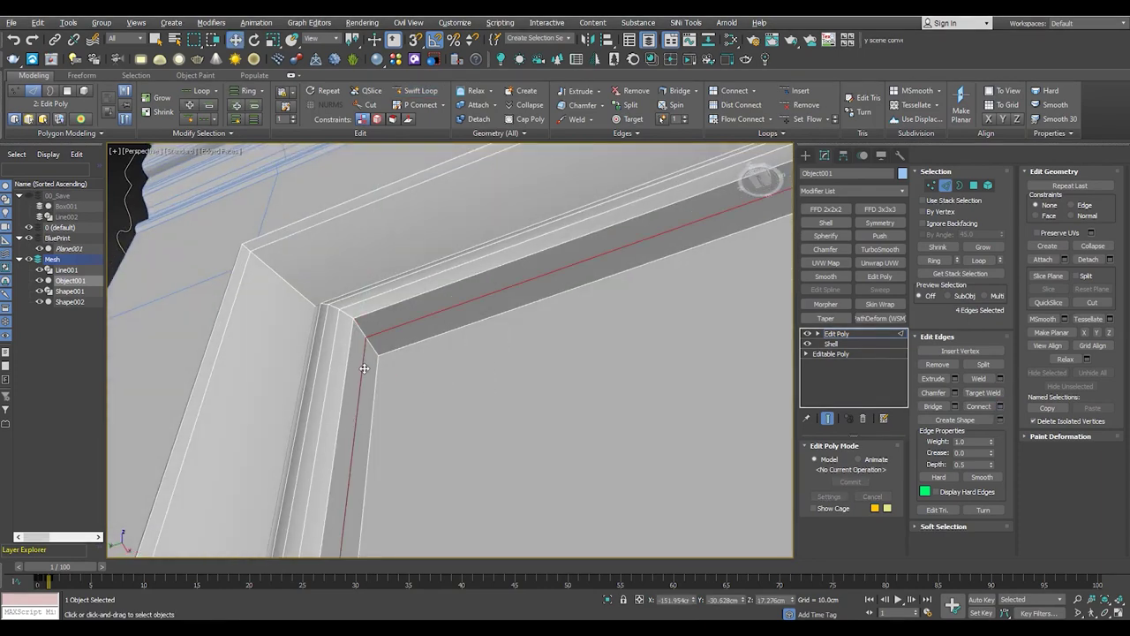
Bevel the inner frame strip polygons upward with a 1.5 cm height
{"action": "key", "text": "4"}
{"action": "key", "text": "shift+ctrl+b"}
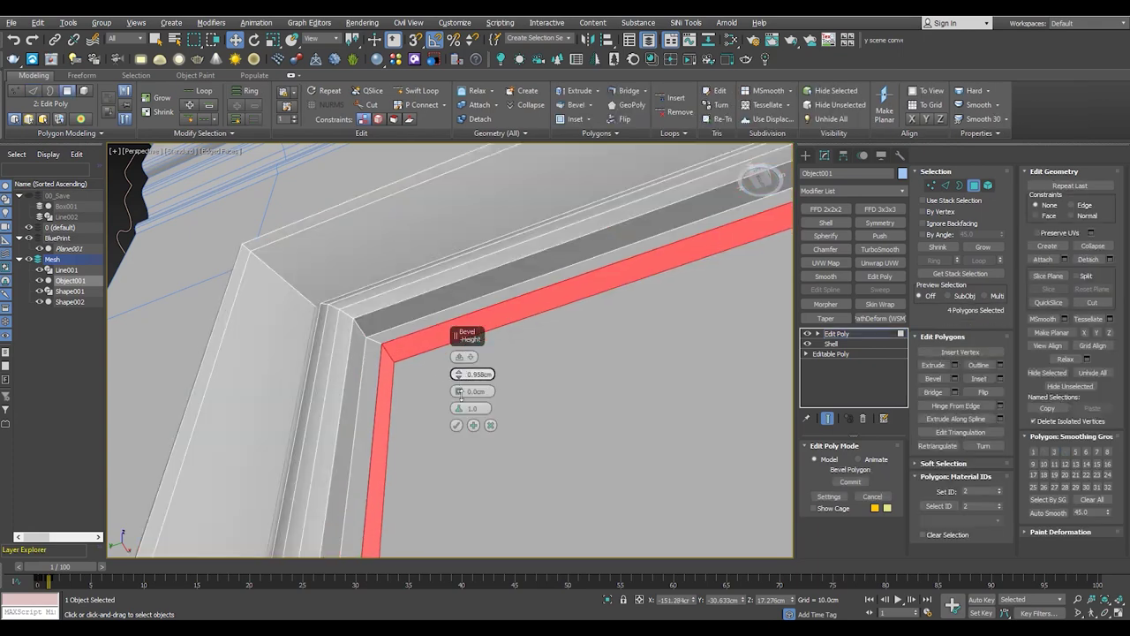
{"action": "scroll", "coordinate": [475, 374], "scroll_direction": "down", "scroll_amount": 5}
{"action": "scroll", "coordinate": [354, 309], "scroll_direction": "up", "scroll_amount": 4}
{"action": "mouse_move", "coordinate": [353, 309]}
{"action": "middle_mouse_down"}
{"action": "mouse_move", "coordinate": [318, 277]}
{"action": "mouse_move", "coordinate": [314, 291]}
{"action": "middle_mouse_up"}
{"action": "scroll", "coordinate": [318, 277], "scroll_direction": "up", "scroll_amount": 1}
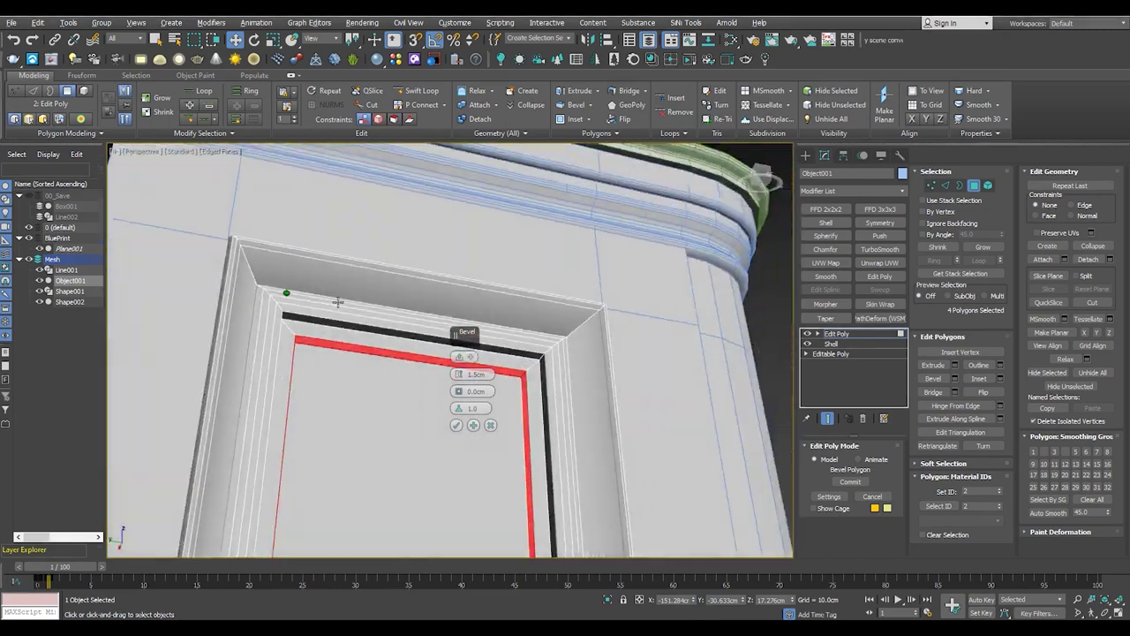
{"action": "scroll", "coordinate": [313, 291], "scroll_direction": "up", "scroll_amount": 3}
{"action": "left_click", "coordinate": [457, 425]}
{"action": "middle_click_drag", "start_coordinate": [612, 290], "coordinate": [598, 271], "text": "alt"}
{"action": "key", "text": "shift+alt+w"}
{"action": "scroll", "coordinate": [598, 271], "scroll_direction": "down", "scroll_amount": 3}
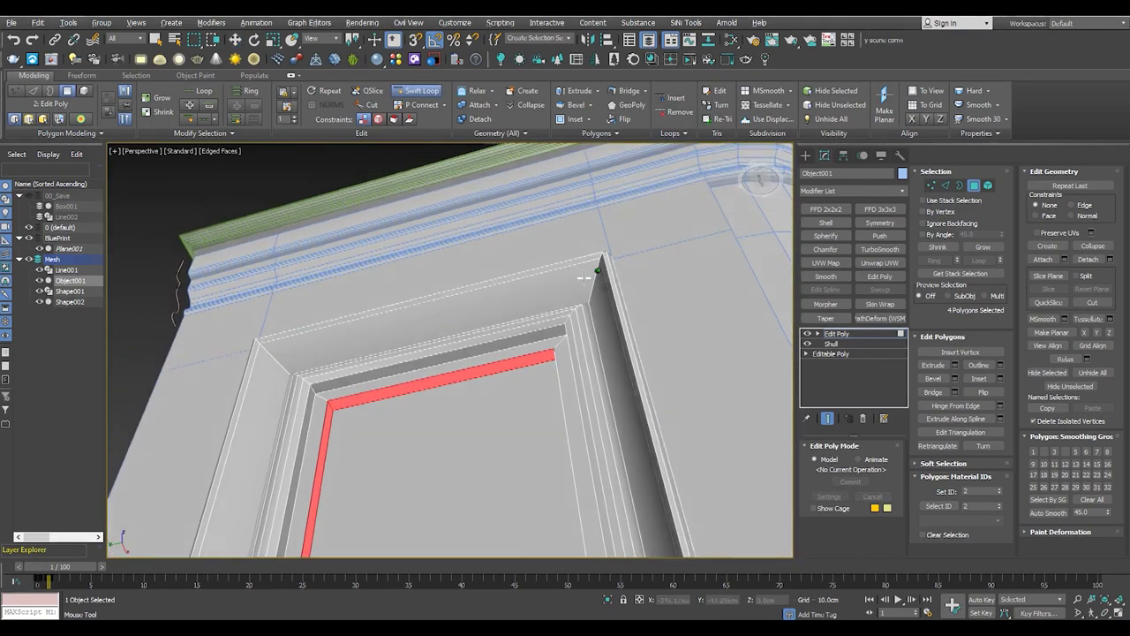
{"action": "scroll", "coordinate": [595, 279], "scroll_direction": "up", "scroll_amount": 3}
Connect the selected frame edges with a new edge loop along the frame
{"action": "key", "text": "2"}
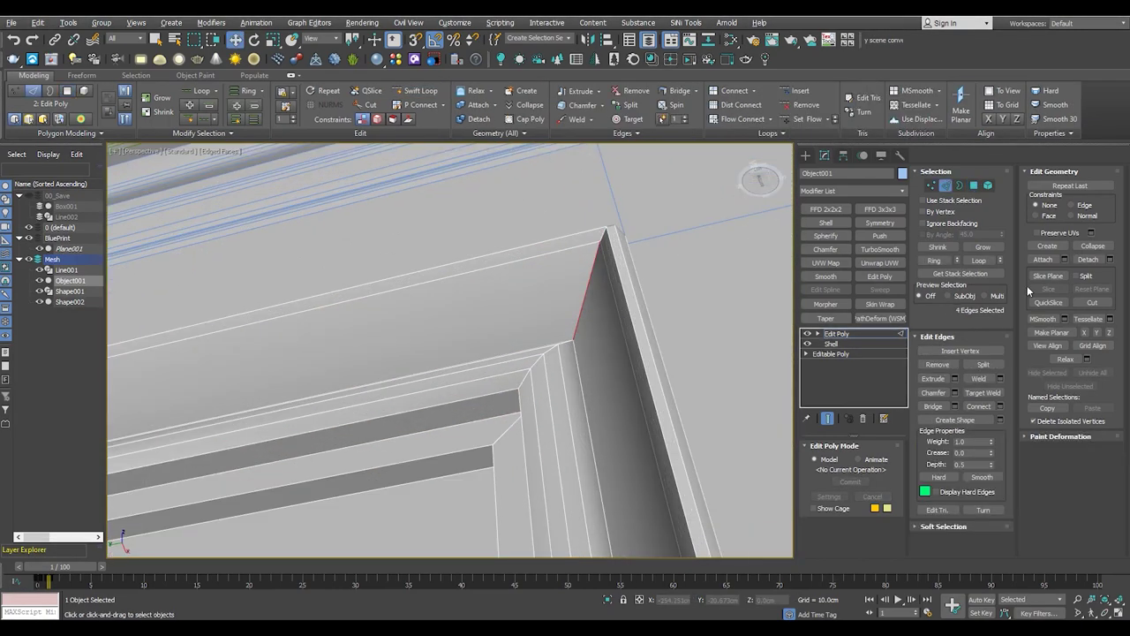
{"action": "left_click", "coordinate": [999, 407]}
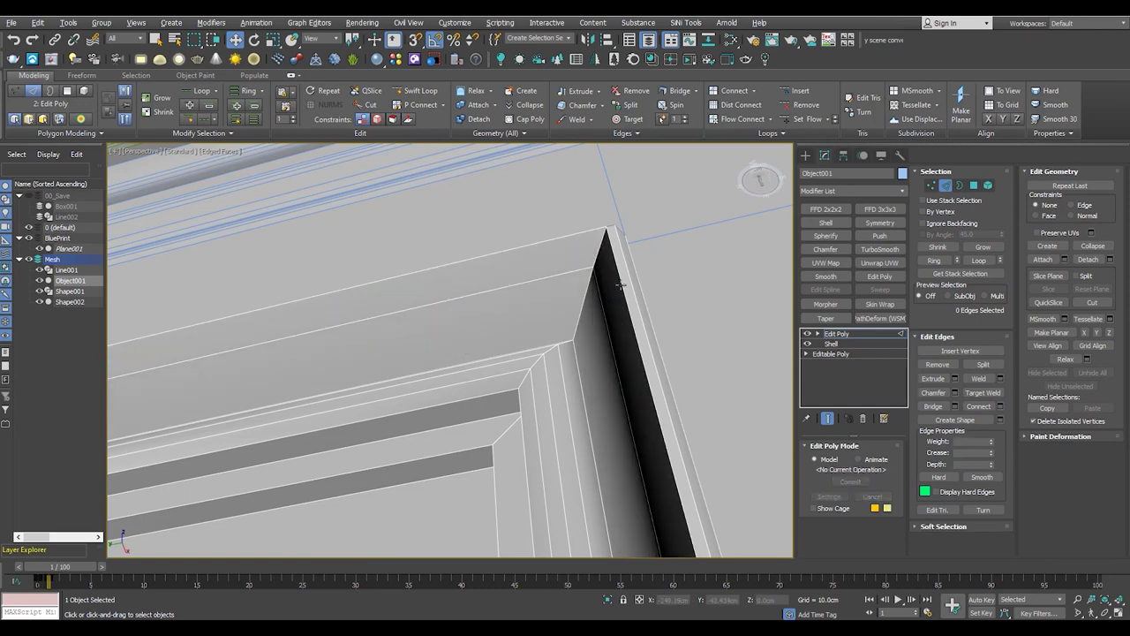
{"action": "middle_click_drag", "start_coordinate": [601, 299], "coordinate": [507, 435], "text": "alt"}
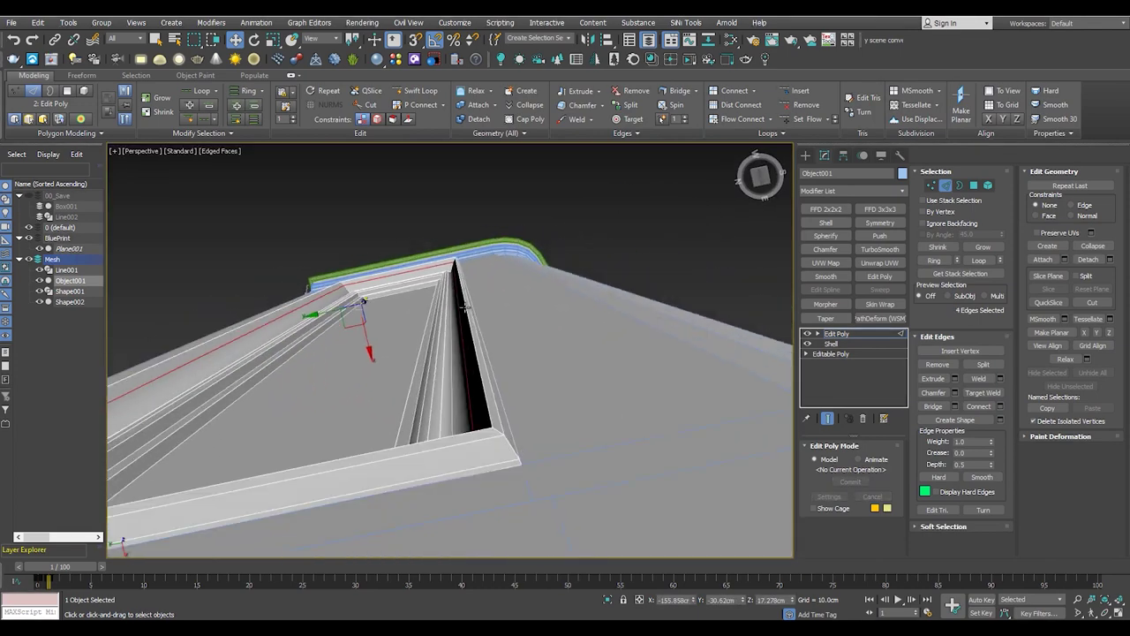
{"action": "middle_click_drag", "start_coordinate": [357, 333], "coordinate": [478, 458], "text": "alt"}
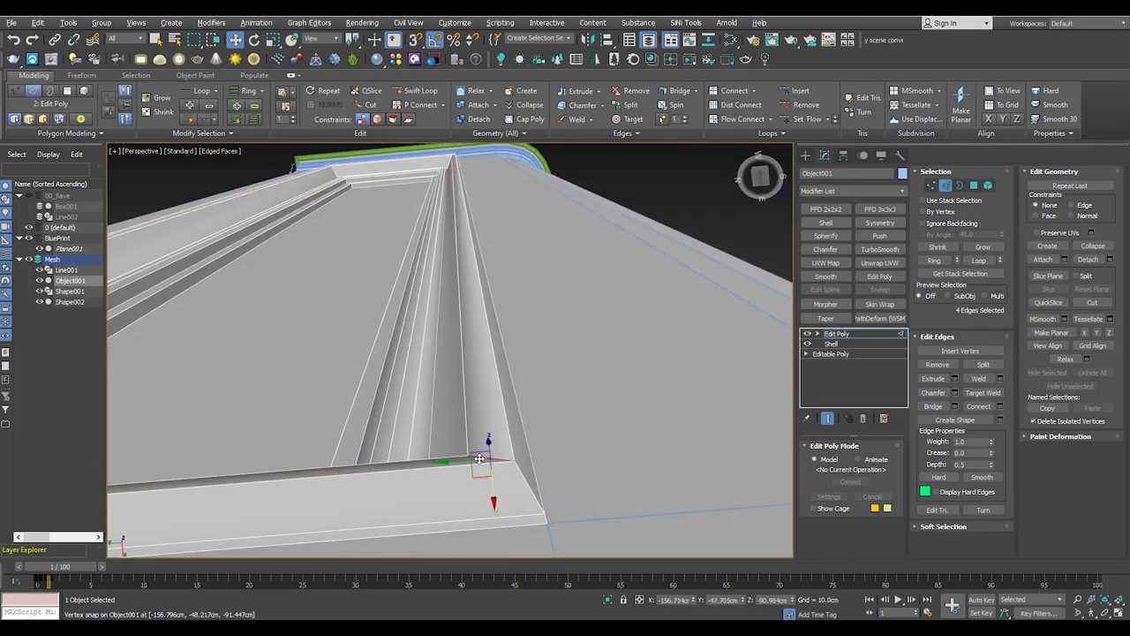
{"action": "mouse_move", "coordinate": [478, 458]}
{"action": "middle_mouse_down", "text": "alt"}
{"action": "mouse_move", "coordinate": [474, 286]}
{"action": "mouse_move", "coordinate": [492, 338]}
{"action": "mouse_move", "coordinate": [468, 303]}
{"action": "middle_mouse_up", "text": "alt"}
{"action": "scroll", "coordinate": [468, 302], "scroll_direction": "down", "scroll_amount": 5}
{"action": "scroll", "coordinate": [504, 373], "scroll_direction": "down", "scroll_amount": 5}
{"action": "scroll", "coordinate": [453, 386], "scroll_direction": "up", "scroll_amount": 5}
{"action": "mouse_move", "coordinate": [454, 386]}
{"action": "middle_mouse_down", "text": "alt"}
{"action": "mouse_move", "coordinate": [476, 353]}
{"action": "mouse_move", "coordinate": [390, 294]}
{"action": "middle_mouse_up", "text": "alt"}
Snap the two corner vertices onto the frame's mitre corner point
{"action": "key", "text": "t"}
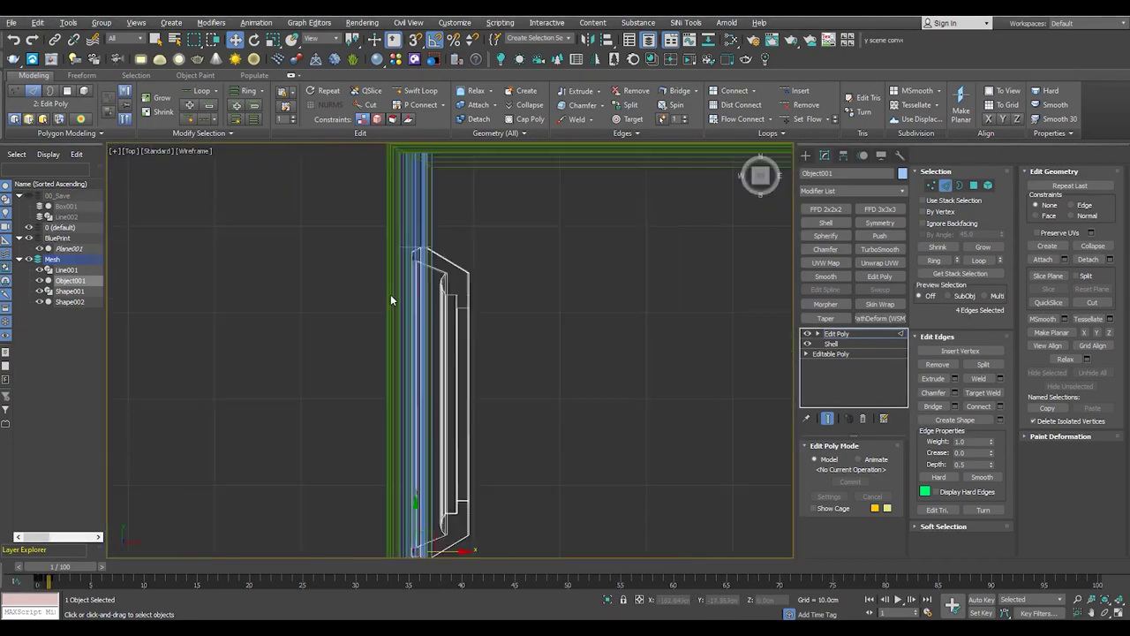
{"action": "scroll", "coordinate": [398, 295], "scroll_direction": "up", "scroll_amount": 3}
{"action": "scroll", "coordinate": [467, 162], "scroll_direction": "up", "scroll_amount": 3}
{"action": "key", "text": "1"}
{"action": "key", "text": "p"}
{"action": "mouse_move", "coordinate": [643, 441]}
{"action": "middle_mouse_down", "text": "alt"}
{"action": "mouse_move", "coordinate": [473, 332]}
{"action": "mouse_move", "coordinate": [434, 328]}
{"action": "mouse_move", "coordinate": [446, 346]}
{"action": "mouse_move", "coordinate": [424, 388]}
{"action": "mouse_move", "coordinate": [446, 389]}
{"action": "mouse_move", "coordinate": [450, 413]}
{"action": "mouse_move", "coordinate": [496, 428]}
{"action": "mouse_move", "coordinate": [547, 415]}
{"action": "middle_mouse_up", "text": "alt"}
{"action": "scroll", "coordinate": [432, 371], "scroll_direction": "up", "scroll_amount": 4}
{"action": "scroll", "coordinate": [496, 429], "scroll_direction": "down", "scroll_amount": 3}
{"action": "scroll", "coordinate": [548, 415], "scroll_direction": "up", "scroll_amount": 3}
{"action": "left_click", "coordinate": [560, 413]}
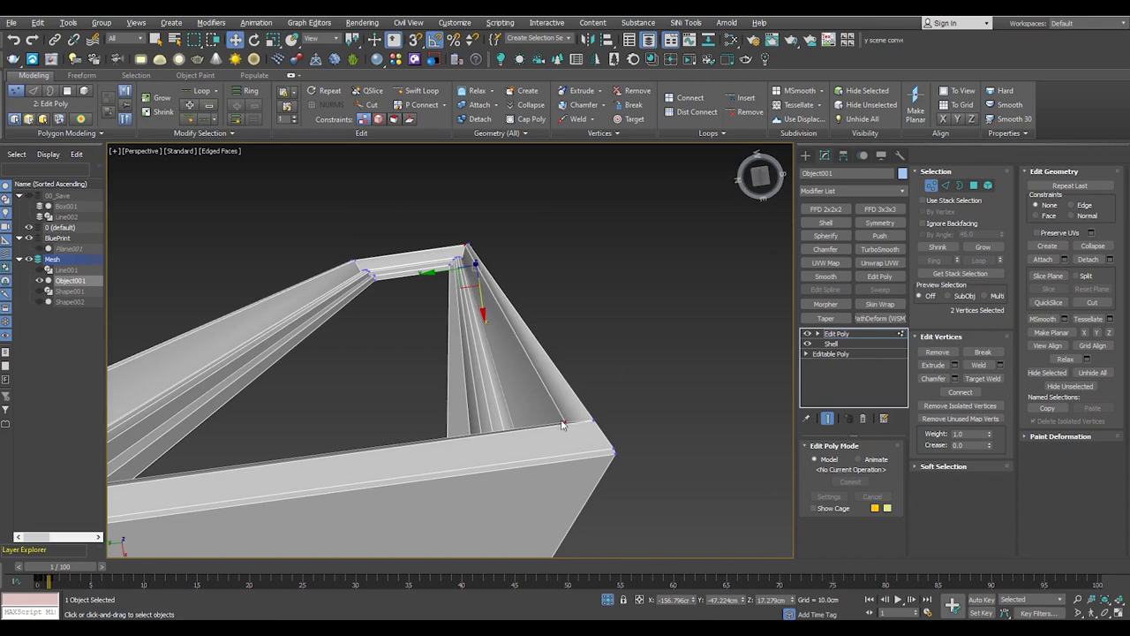
Select all of the frame's polygons and apply Auto Smooth to them
{"action": "mouse_move", "coordinate": [459, 265]}
{"action": "middle_mouse_down", "text": "alt"}
{"action": "mouse_move", "coordinate": [464, 307]}
{"action": "mouse_move", "coordinate": [517, 353]}
{"action": "middle_mouse_up", "text": "alt"}
{"action": "key", "text": "4"}
{"action": "left_click", "coordinate": [389, 313]}
{"action": "key", "text": "ctrl+a"}
{"action": "left_click", "coordinate": [1051, 516]}
{"action": "key", "text": "ctrl+d"}
{"action": "scroll", "coordinate": [501, 338], "scroll_direction": "up", "scroll_amount": 5}
{"action": "scroll", "coordinate": [486, 253], "scroll_direction": "up", "scroll_amount": 5}
{"action": "mouse_move", "coordinate": [486, 252]}
{"action": "middle_mouse_down", "text": "alt"}
{"action": "mouse_move", "coordinate": [502, 254]}
{"action": "mouse_move", "coordinate": [578, 440]}
{"action": "middle_mouse_up", "text": "alt"}
Add supporting connecting edges along the frame's outer rim, offset 0.276 cm
{"action": "key", "text": "2"}
{"action": "scroll", "coordinate": [529, 265], "scroll_direction": "down", "scroll_amount": 5}
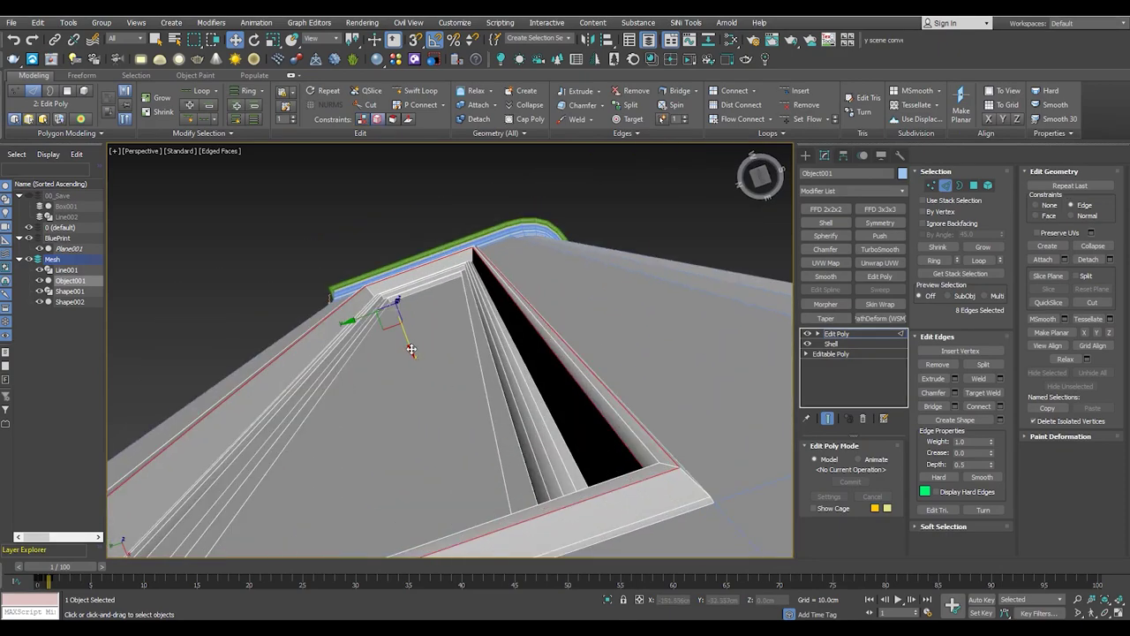
{"action": "mouse_move", "coordinate": [419, 352]}
{"action": "middle_mouse_down", "text": "alt"}
{"action": "mouse_move", "coordinate": [464, 382]}
{"action": "mouse_move", "coordinate": [468, 353]}
{"action": "mouse_move", "coordinate": [442, 371]}
{"action": "mouse_move", "coordinate": [458, 386]}
{"action": "middle_mouse_up", "text": "alt"}
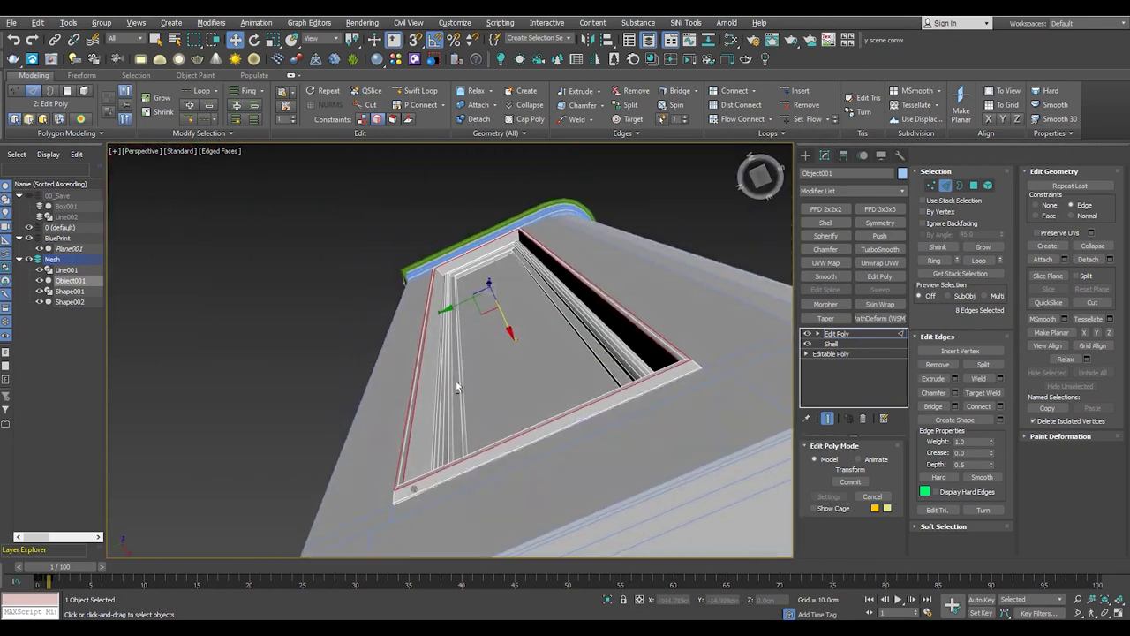
{"action": "scroll", "coordinate": [509, 305], "scroll_direction": "up", "scroll_amount": 3}
{"action": "mouse_move", "coordinate": [511, 306]}
{"action": "middle_mouse_down", "text": "alt"}
{"action": "mouse_move", "coordinate": [456, 318]}
{"action": "mouse_move", "coordinate": [616, 402]}
{"action": "middle_mouse_up", "text": "alt"}
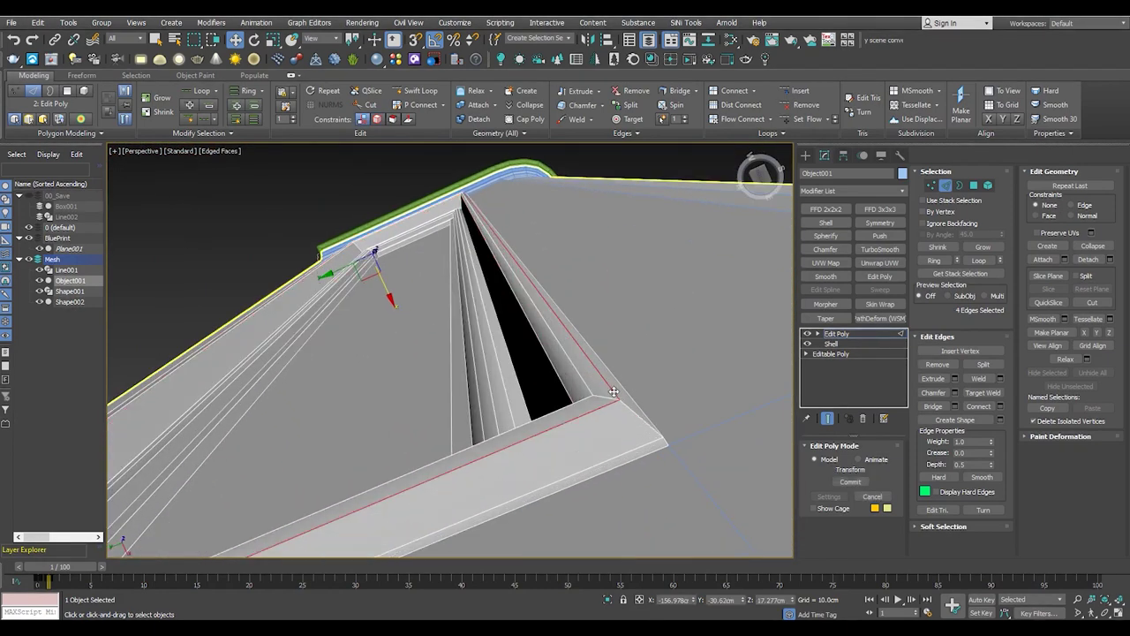
{"action": "mouse_move", "coordinate": [552, 360]}
{"action": "middle_mouse_down", "text": "alt"}
{"action": "mouse_move", "coordinate": [573, 453]}
{"action": "mouse_move", "coordinate": [483, 418]}
{"action": "mouse_move", "coordinate": [397, 530]}
{"action": "mouse_move", "coordinate": [429, 393]}
{"action": "mouse_move", "coordinate": [306, 369]}
{"action": "mouse_move", "coordinate": [592, 304]}
{"action": "middle_mouse_up", "text": "alt"}
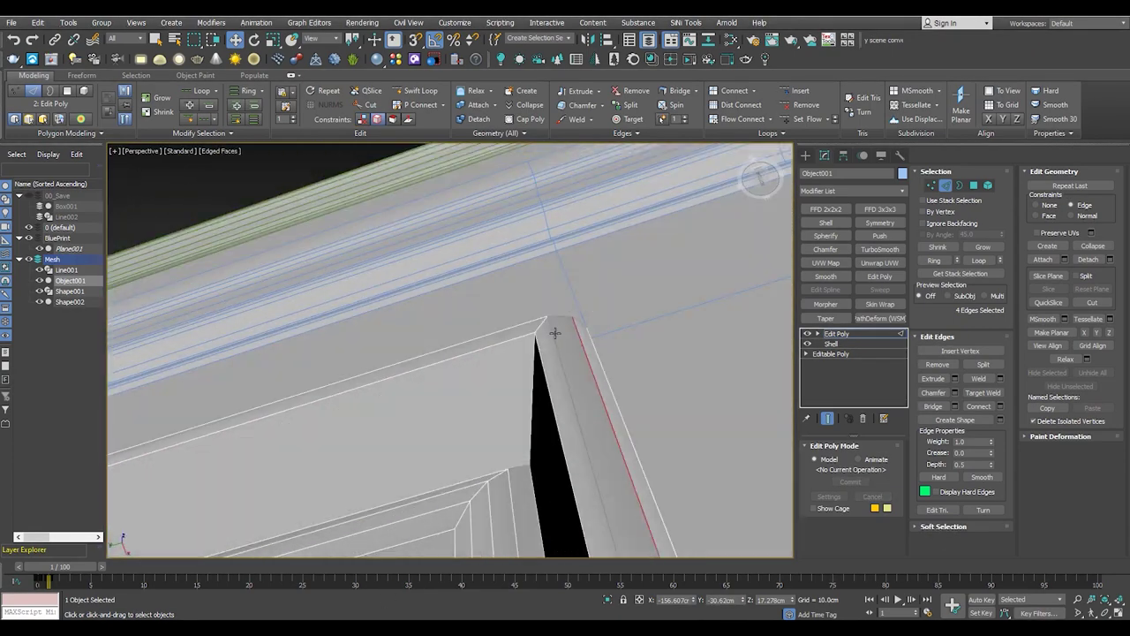
{"action": "mouse_move", "coordinate": [553, 341]}
{"action": "middle_mouse_down", "text": "alt"}
{"action": "mouse_move", "coordinate": [558, 358]}
{"action": "mouse_move", "coordinate": [574, 322]}
{"action": "middle_mouse_up", "text": "alt"}
{"action": "scroll", "coordinate": [615, 255], "scroll_direction": "up", "scroll_amount": 5}
{"action": "scroll", "coordinate": [615, 255], "scroll_direction": "down", "scroll_amount": 3}
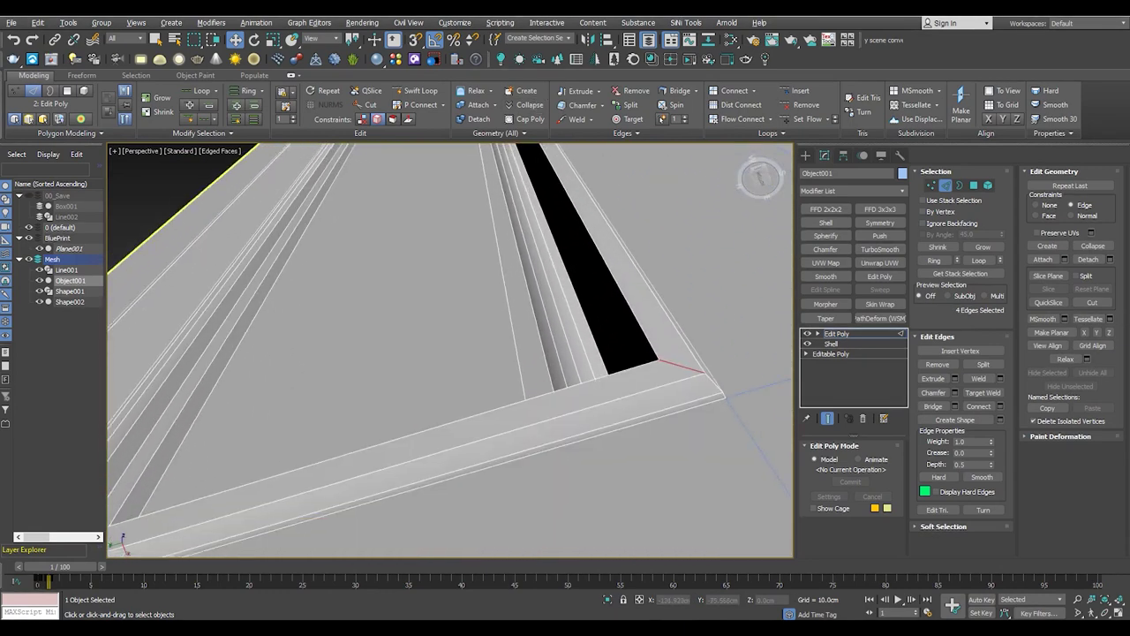
{"action": "left_click", "coordinate": [457, 408]}
{"action": "middle_click_drag", "start_coordinate": [458, 413], "coordinate": [655, 354], "text": "alt"}
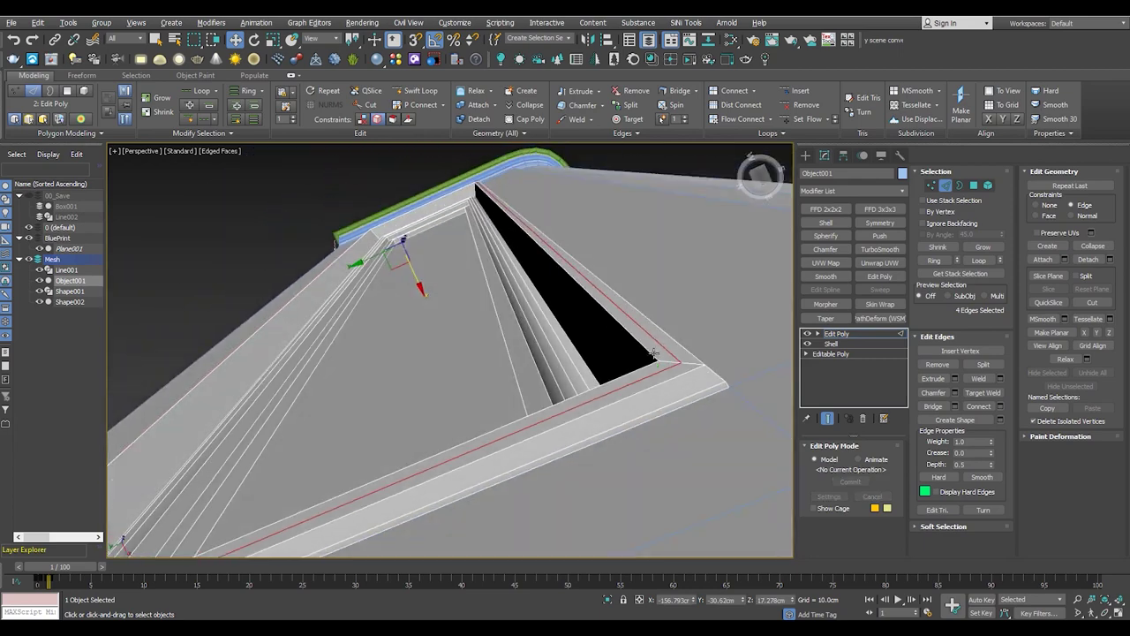
{"action": "left_click", "coordinate": [420, 287]}
{"action": "middle_click_drag", "start_coordinate": [420, 287], "coordinate": [569, 348], "text": "alt"}
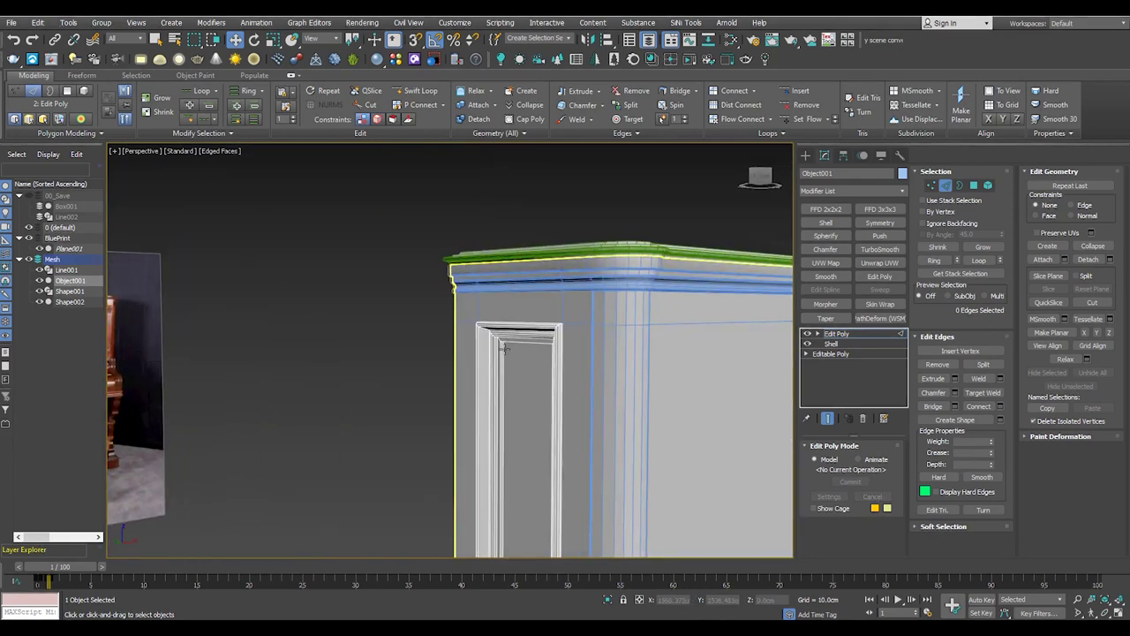
Orbit from the frame top round to a front view of the cabinet
{"action": "scroll", "coordinate": [569, 349], "scroll_direction": "up", "scroll_amount": 5}
{"action": "middle_click_drag", "start_coordinate": [504, 327], "coordinate": [464, 336], "text": "alt"}
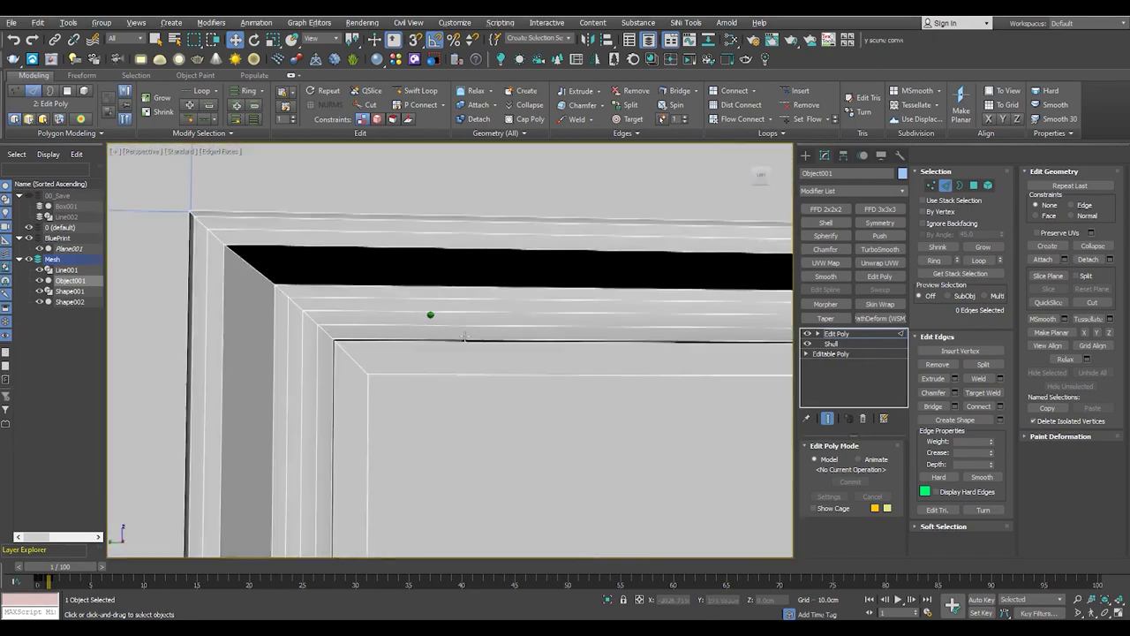
{"action": "scroll", "coordinate": [463, 337], "scroll_direction": "down", "scroll_amount": 5}
{"action": "middle_click_drag", "start_coordinate": [464, 337], "coordinate": [650, 361], "text": "alt"}
{"action": "key", "text": "2"}
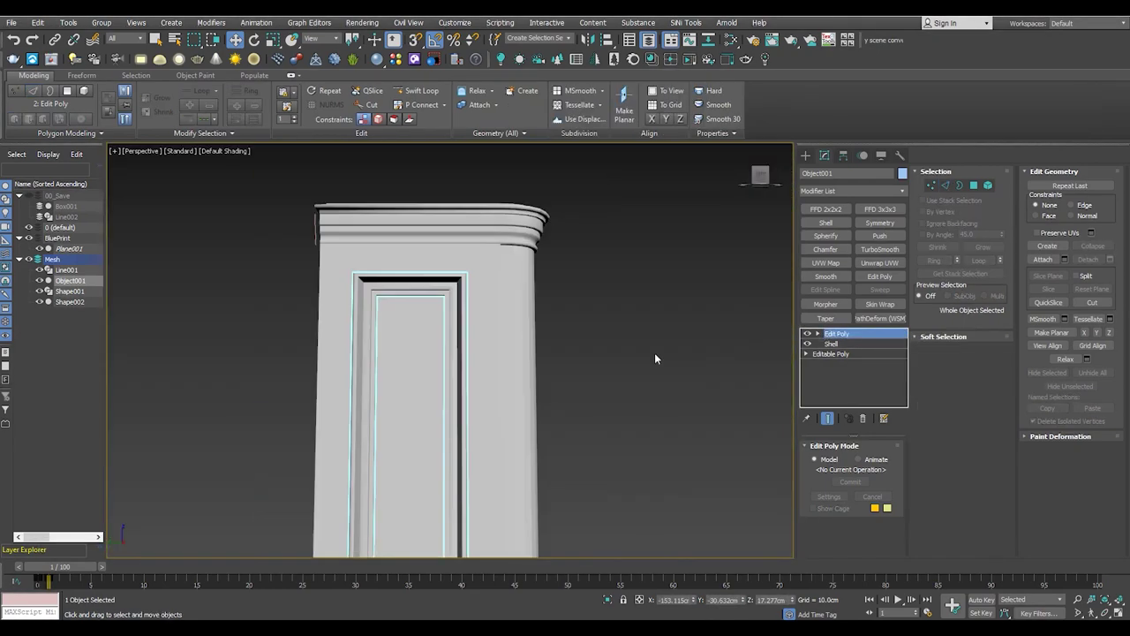
{"action": "scroll", "coordinate": [340, 274], "scroll_direction": "up", "scroll_amount": 5}
{"action": "scroll", "coordinate": [340, 274], "scroll_direction": "up", "scroll_amount": 3}
Chamfer the selected frame edges at the mitred corner
{"action": "key", "text": "2"}
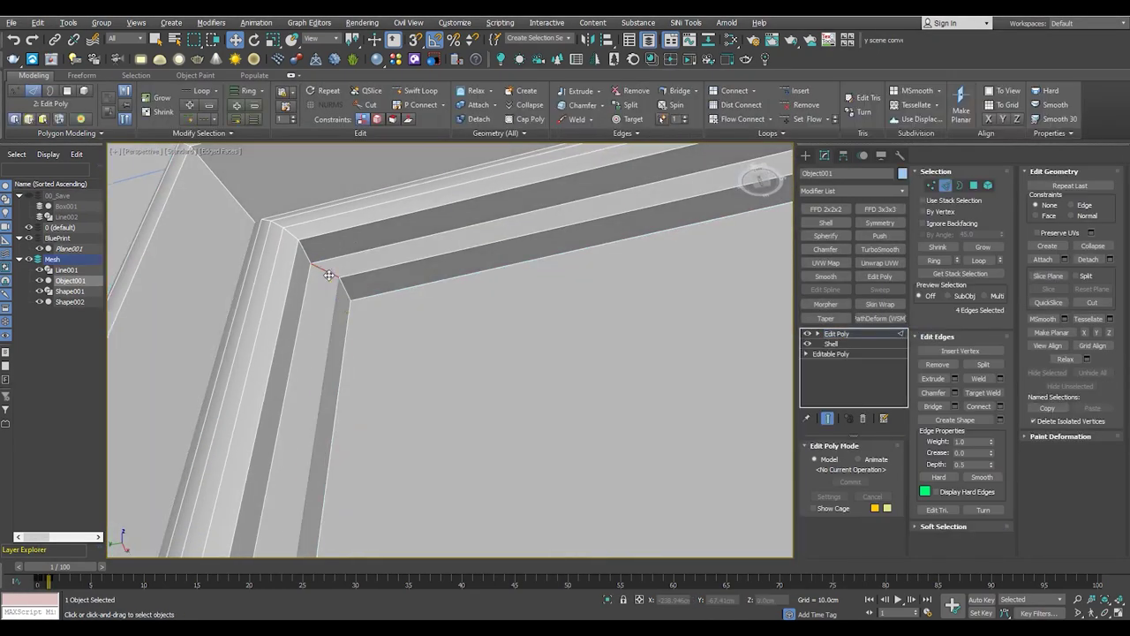
{"action": "scroll", "coordinate": [328, 275], "scroll_direction": "down", "scroll_amount": 5}
{"action": "scroll", "coordinate": [328, 358], "scroll_direction": "up", "scroll_amount": 5}
{"action": "mouse_move", "coordinate": [328, 359]}
{"action": "middle_mouse_down", "text": "alt"}
{"action": "mouse_move", "coordinate": [532, 332]}
{"action": "mouse_move", "coordinate": [500, 487]}
{"action": "middle_mouse_up", "text": "alt"}
{"action": "scroll", "coordinate": [500, 486], "scroll_direction": "down", "scroll_amount": 5}
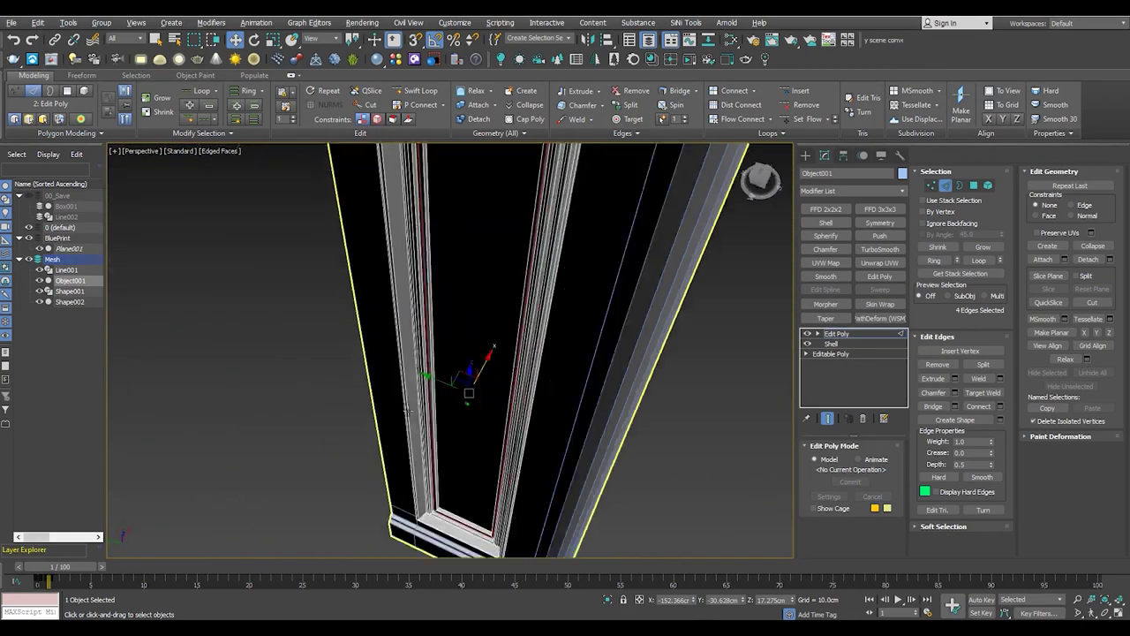
{"action": "scroll", "coordinate": [373, 241], "scroll_direction": "up", "scroll_amount": 5}
{"action": "mouse_move", "coordinate": [372, 242]}
{"action": "middle_mouse_down", "text": "alt"}
{"action": "mouse_move", "coordinate": [427, 233]}
{"action": "mouse_move", "coordinate": [477, 326]}
{"action": "middle_mouse_up", "text": "alt"}
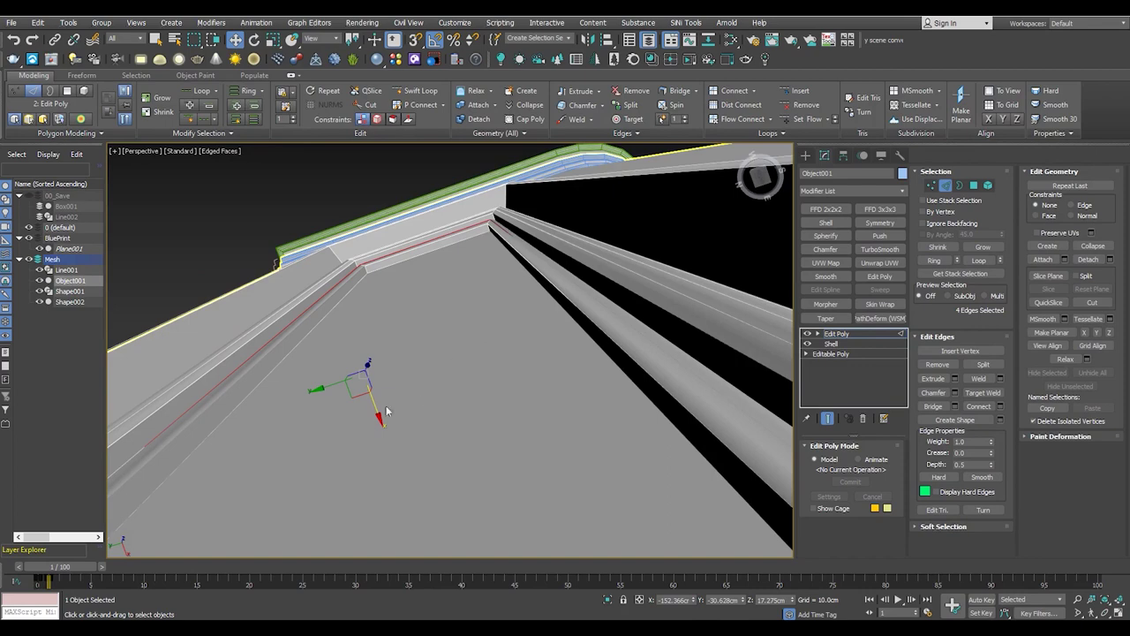
{"action": "mouse_move", "coordinate": [467, 244]}
{"action": "middle_mouse_down", "text": "alt"}
{"action": "mouse_move", "coordinate": [497, 306]}
{"action": "mouse_move", "coordinate": [920, 242]}
{"action": "middle_mouse_up", "text": "alt"}
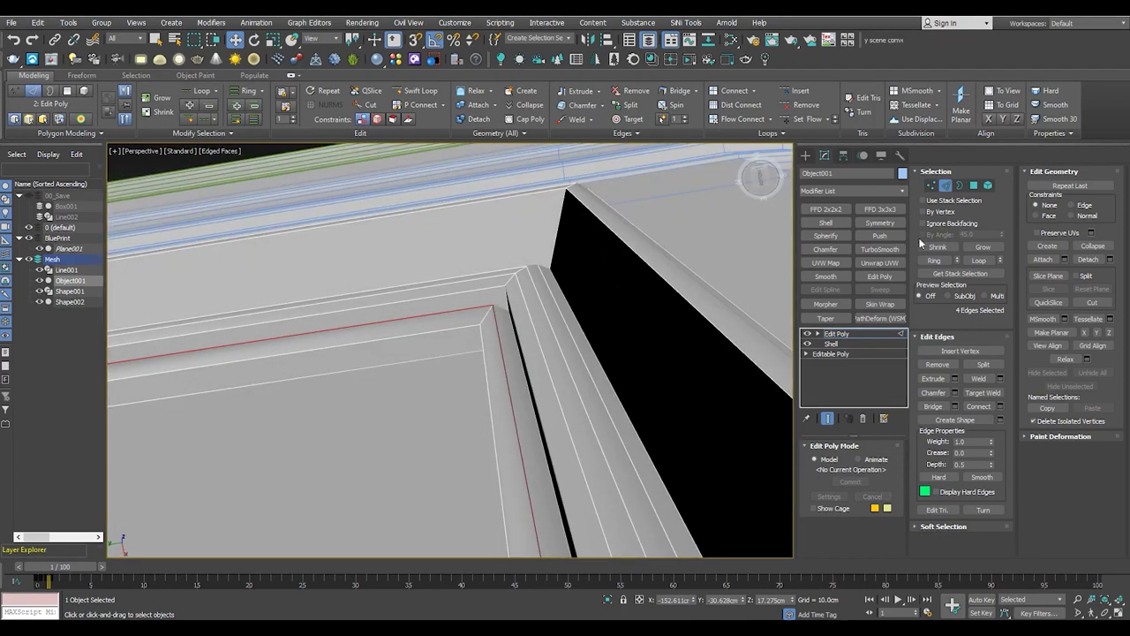
{"action": "left_click", "coordinate": [955, 393]}
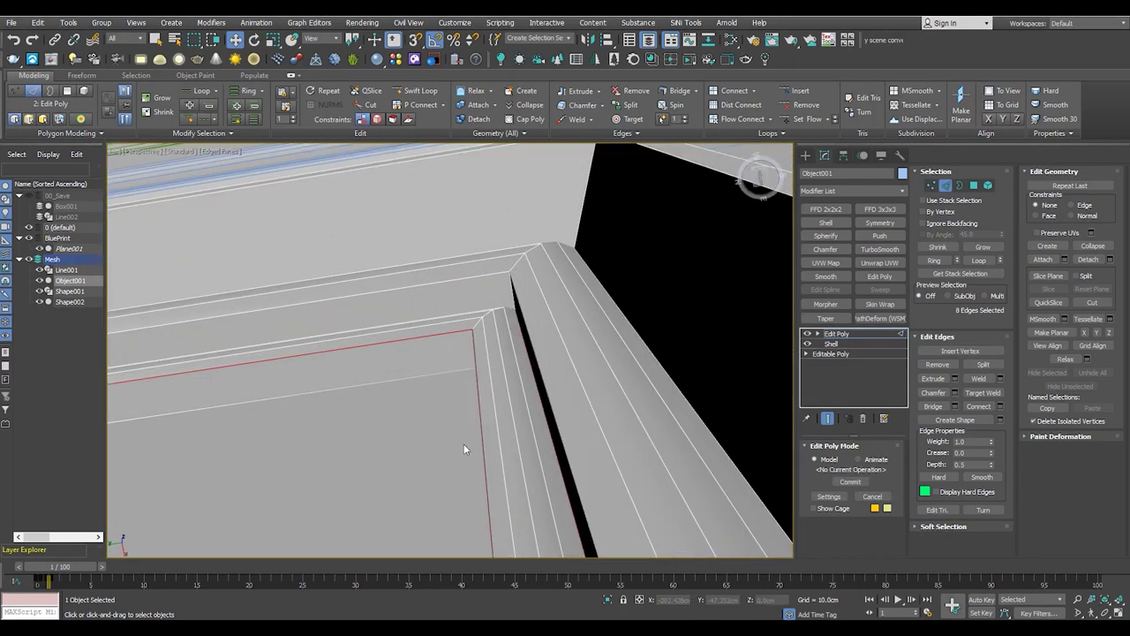
Check the frame's polygons and review the Shell modifier settings
{"action": "key", "text": "4"}
{"action": "mouse_move", "coordinate": [411, 403]}
{"action": "middle_mouse_down", "text": "alt"}
{"action": "mouse_move", "coordinate": [615, 316]}
{"action": "mouse_move", "coordinate": [537, 248]}
{"action": "middle_mouse_up", "text": "alt"}
{"action": "double_click", "coordinate": [544, 337]}
{"action": "left_click", "coordinate": [615, 316]}
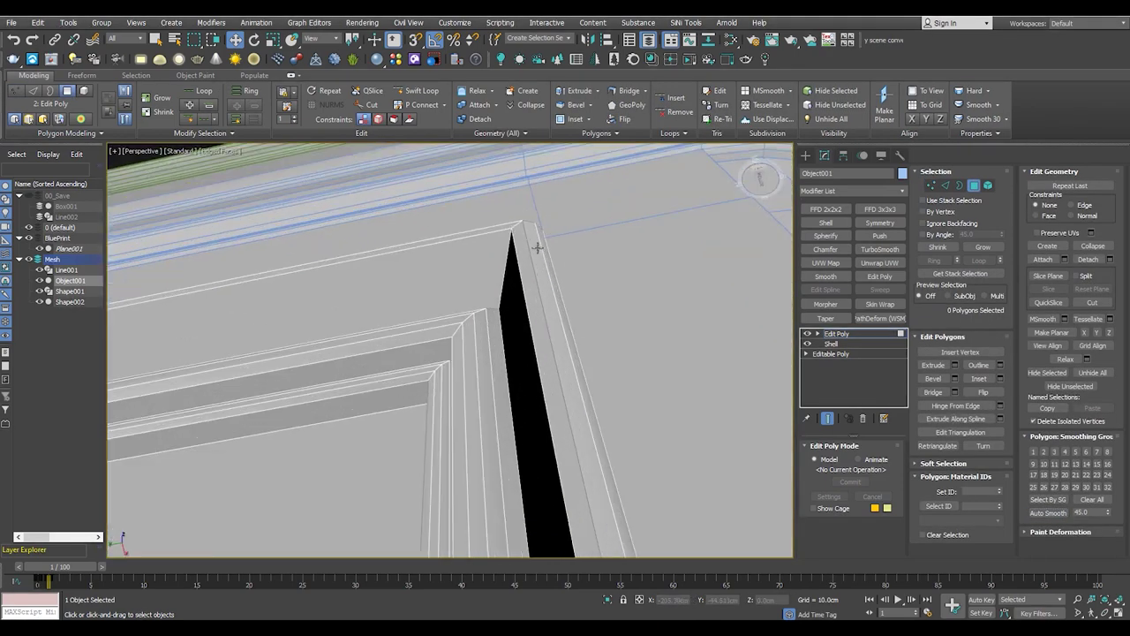
{"action": "left_click", "coordinate": [854, 343]}
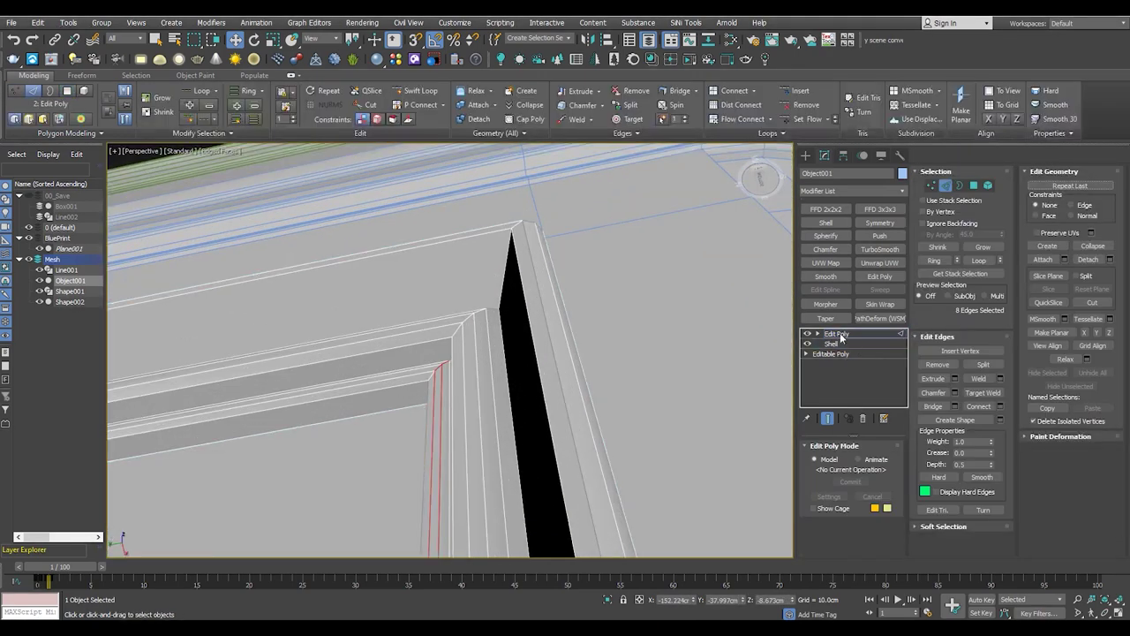
{"action": "left_click", "coordinate": [575, 300]}
{"action": "middle_click_drag", "start_coordinate": [575, 300], "coordinate": [468, 330], "text": "alt"}
{"action": "mouse_move", "coordinate": [297, 315]}
{"action": "middle_mouse_down", "text": "alt"}
{"action": "mouse_move", "coordinate": [291, 362]}
{"action": "mouse_move", "coordinate": [252, 285]}
{"action": "mouse_move", "coordinate": [306, 185]}
{"action": "mouse_move", "coordinate": [411, 294]}
{"action": "middle_mouse_up", "text": "alt"}
Select the loop of edges along the frame corner, toggling edged faces to inspect it
{"action": "key", "text": "F4"}
{"action": "left_click", "coordinate": [411, 294]}
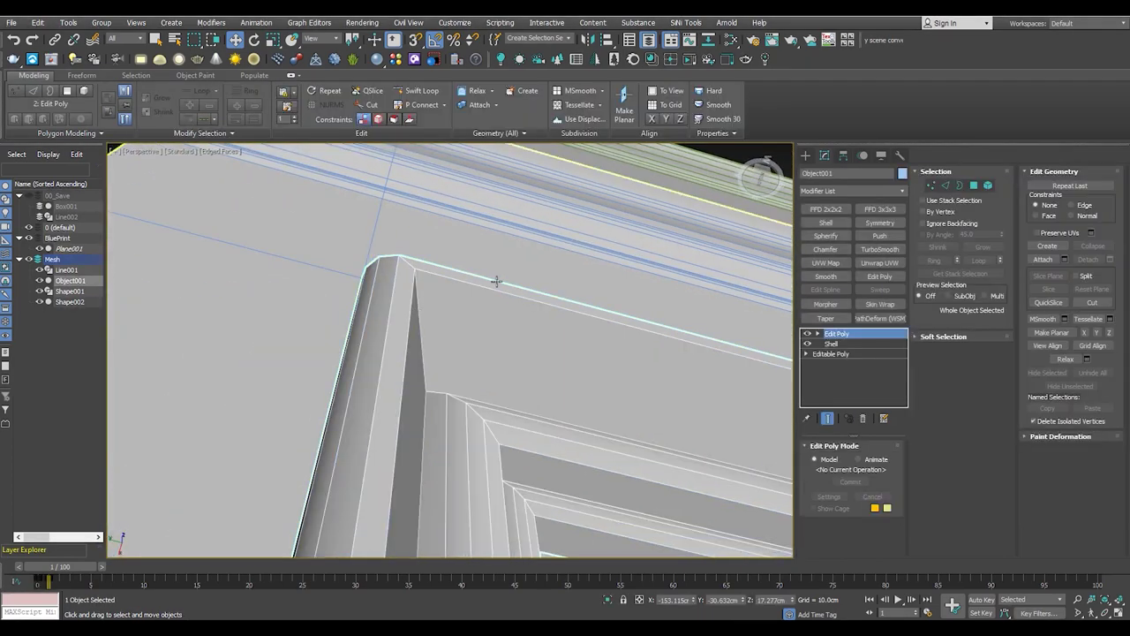
{"action": "double_click", "coordinate": [413, 284]}
{"action": "scroll", "coordinate": [440, 280], "scroll_direction": "down", "scroll_amount": 5}
{"action": "middle_click_drag", "start_coordinate": [440, 280], "coordinate": [393, 332], "text": "alt"}
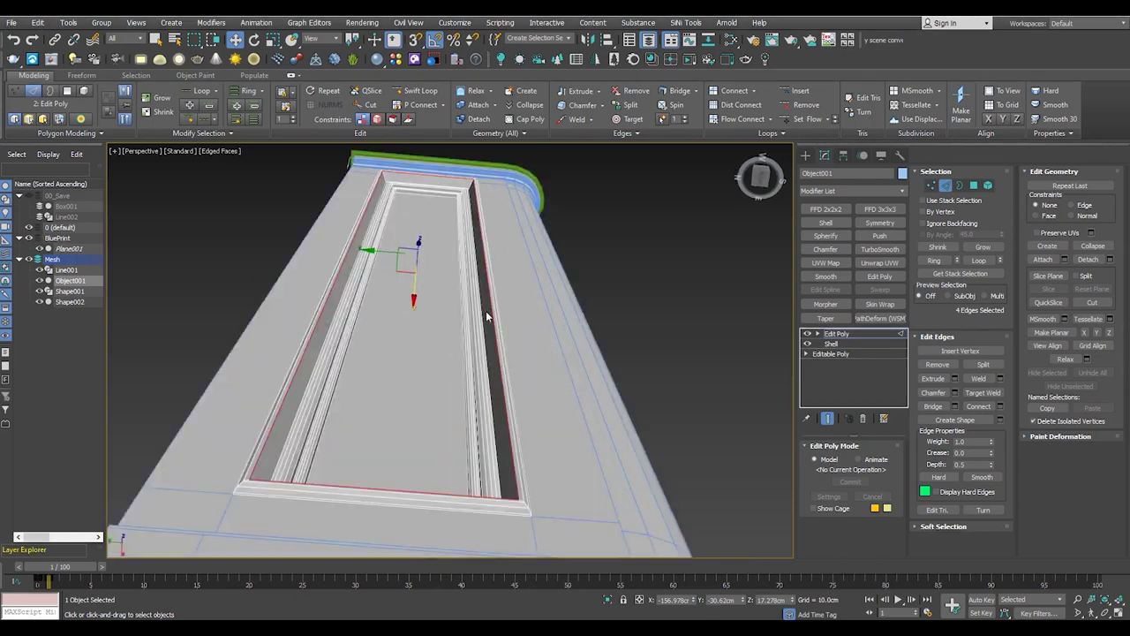
{"action": "mouse_move", "coordinate": [497, 338]}
{"action": "middle_mouse_down", "text": "alt"}
{"action": "mouse_move", "coordinate": [724, 273]}
{"action": "mouse_move", "coordinate": [515, 307]}
{"action": "middle_mouse_up", "text": "alt"}
{"action": "key", "text": "F4"}
{"action": "scroll", "coordinate": [516, 306], "scroll_direction": "down", "scroll_amount": 3}
{"action": "scroll", "coordinate": [516, 307], "scroll_direction": "up", "scroll_amount": 4}
Reset Object001's transform with Reset XForm, then select Shape001's modifier stack
{"action": "left_click", "coordinate": [852, 341]}
{"action": "scroll", "coordinate": [381, 255], "scroll_direction": "down", "scroll_amount": 5}
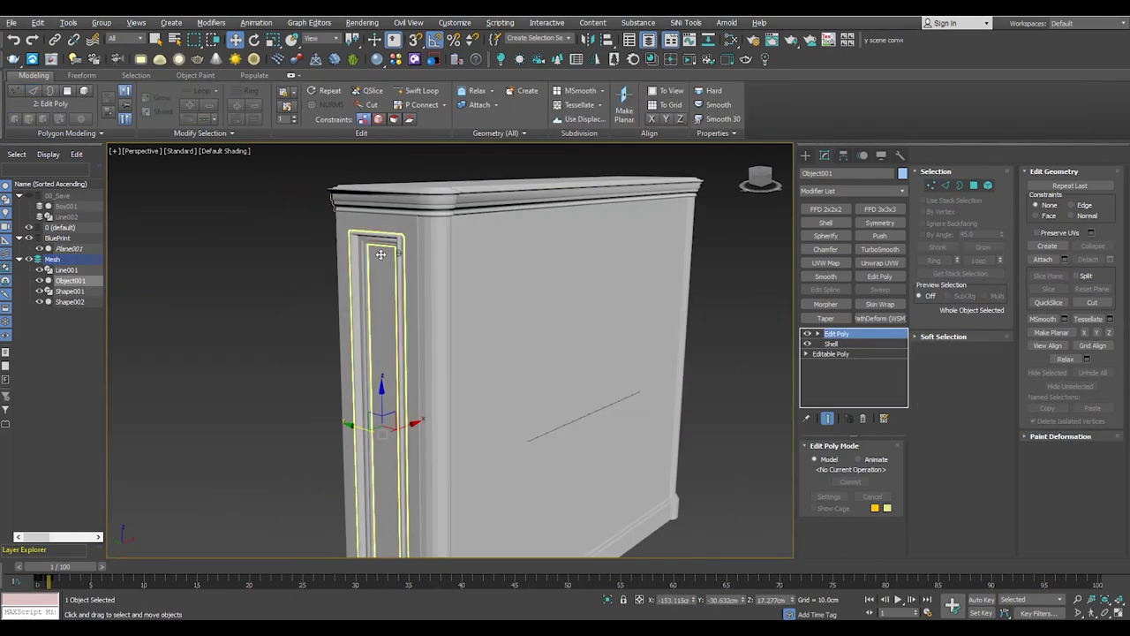
{"action": "left_click", "coordinate": [900, 155]}
{"action": "left_click", "coordinate": [879, 301]}
{"action": "left_click", "coordinate": [824, 155]}
{"action": "left_click", "coordinate": [529, 186]}
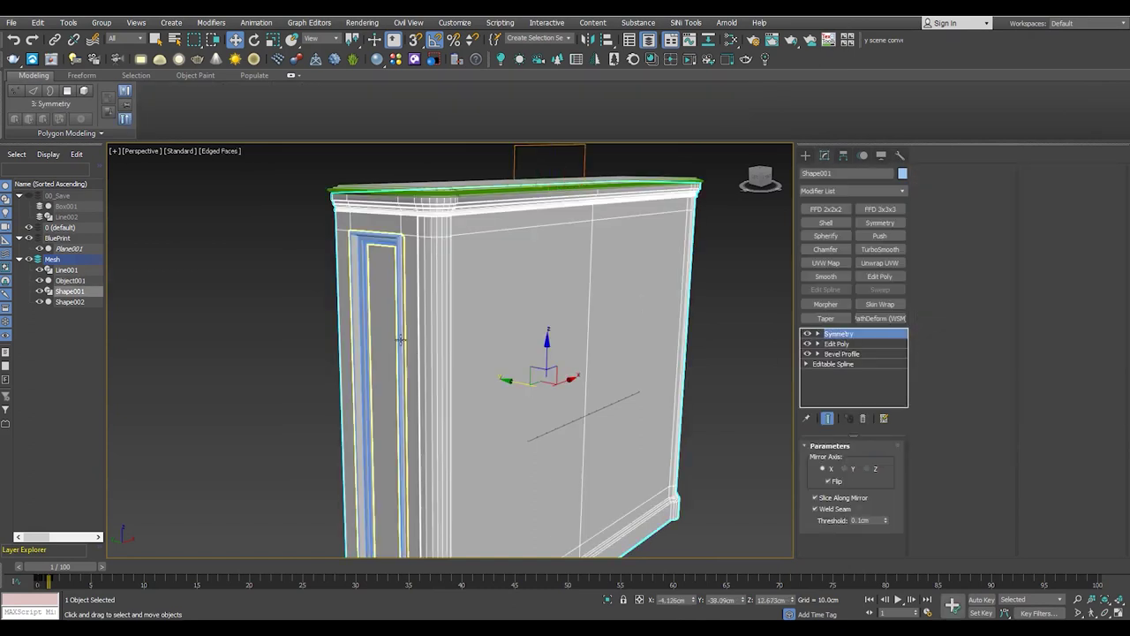
{"action": "left_click", "coordinate": [400, 340]}
{"action": "scroll", "coordinate": [578, 343], "scroll_direction": "down", "scroll_amount": 2}
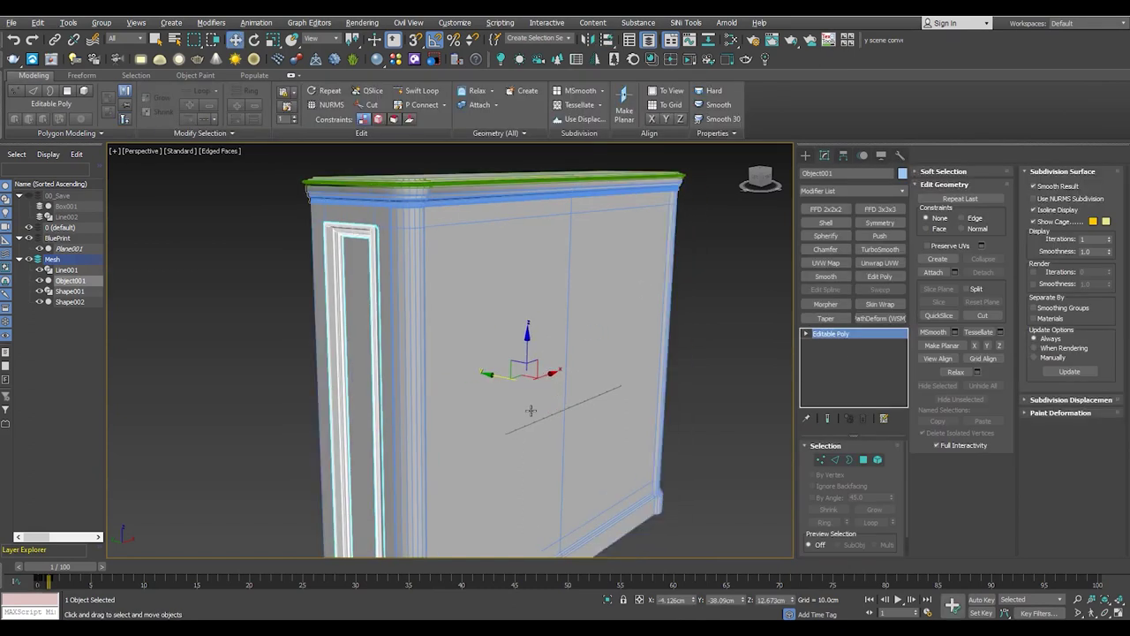
{"action": "scroll", "coordinate": [537, 409], "scroll_direction": "down", "scroll_amount": 3}
{"action": "left_click", "coordinate": [879, 223]}
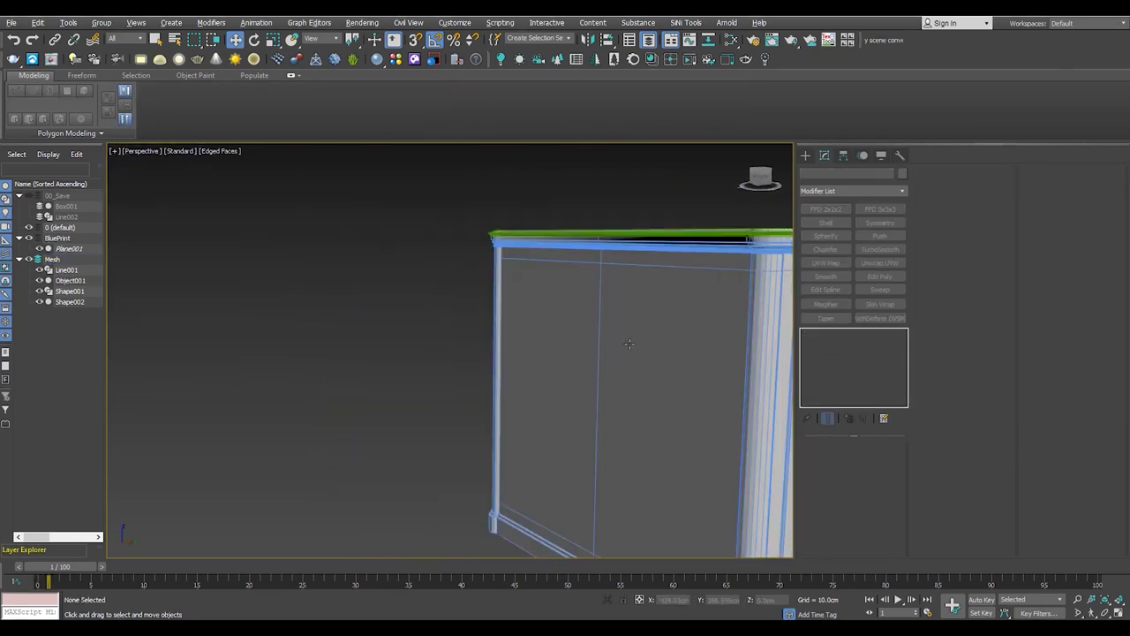
{"action": "mouse_move", "coordinate": [673, 474]}
{"action": "middle_mouse_down", "text": "alt"}
{"action": "mouse_move", "coordinate": [430, 344]}
{"action": "mouse_move", "coordinate": [494, 291]}
{"action": "mouse_move", "coordinate": [644, 328]}
{"action": "mouse_move", "coordinate": [386, 463]}
{"action": "mouse_move", "coordinate": [436, 282]}
{"action": "mouse_move", "coordinate": [462, 277]}
{"action": "mouse_move", "coordinate": [252, 265]}
{"action": "middle_mouse_up", "text": "alt"}
{"action": "left_click", "coordinate": [454, 228]}
{"action": "key", "text": "F4"}
{"action": "left_click", "coordinate": [644, 328]}
{"action": "key", "text": "F4"}
{"action": "scroll", "coordinate": [436, 282], "scroll_direction": "up", "scroll_amount": 5}
{"action": "left_click", "coordinate": [461, 277]}
{"action": "key", "text": "F4"}
{"action": "scroll", "coordinate": [252, 265], "scroll_direction": "up", "scroll_amount": 3}
{"action": "scroll", "coordinate": [252, 265], "scroll_direction": "down", "scroll_amount": 5}
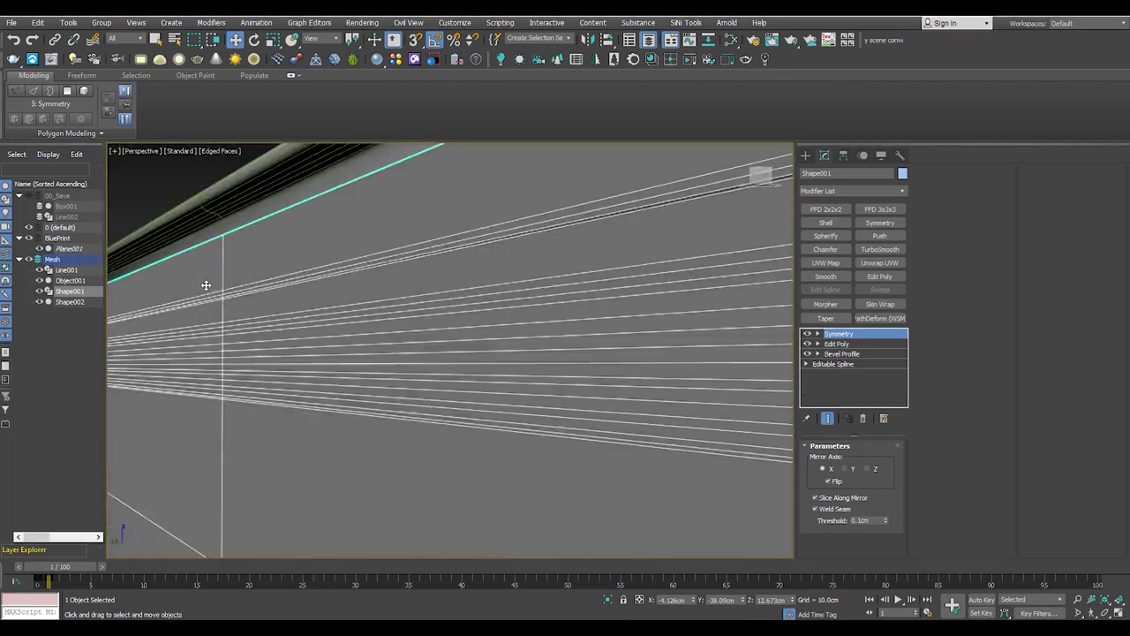
{"action": "scroll", "coordinate": [252, 265], "scroll_direction": "down", "scroll_amount": 3}
{"action": "key", "text": "ctrl+d"}
{"action": "key", "text": "F4"}
{"action": "scroll", "coordinate": [373, 276], "scroll_direction": "up", "scroll_amount": 3}
{"action": "mouse_move", "coordinate": [373, 277]}
{"action": "middle_mouse_down", "text": "alt"}
{"action": "mouse_move", "coordinate": [338, 288]}
{"action": "mouse_move", "coordinate": [575, 235]}
{"action": "middle_mouse_up", "text": "alt"}
{"action": "left_click", "coordinate": [355, 302]}
{"action": "key", "text": "F4"}
{"action": "scroll", "coordinate": [356, 303], "scroll_direction": "up", "scroll_amount": 4}
{"action": "scroll", "coordinate": [575, 235], "scroll_direction": "up", "scroll_amount": 3}
{"action": "middle_click_drag", "start_coordinate": [522, 265], "coordinate": [579, 278], "text": "alt"}
{"action": "scroll", "coordinate": [580, 278], "scroll_direction": "down", "scroll_amount": 3}
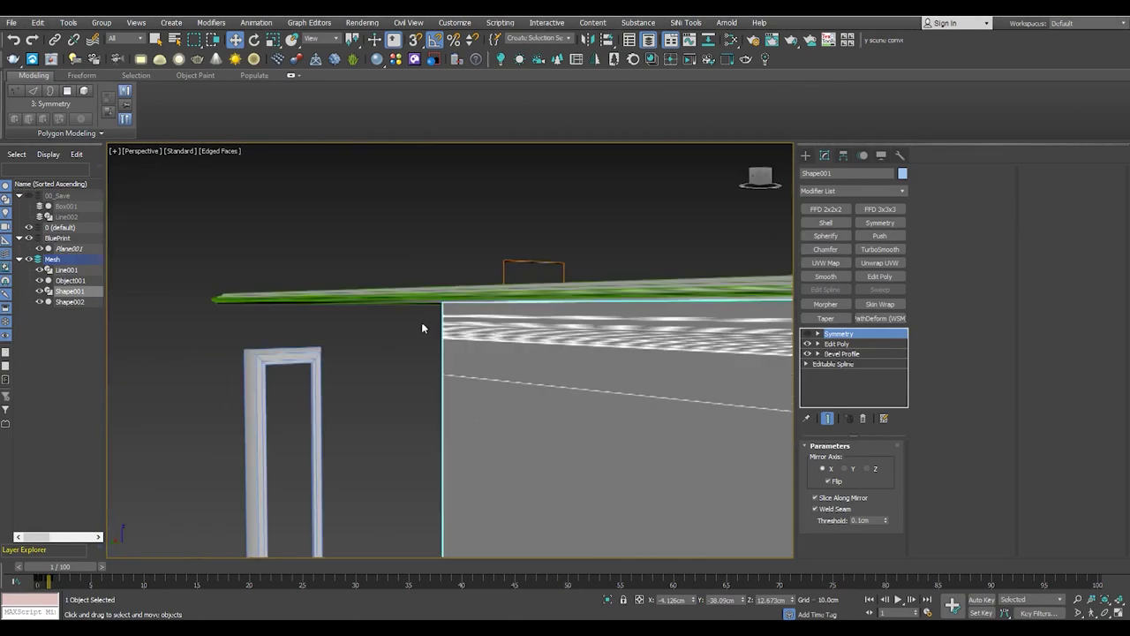
{"action": "scroll", "coordinate": [424, 323], "scroll_direction": "down", "scroll_amount": 2}
{"action": "middle_click_drag", "start_coordinate": [424, 323], "coordinate": [471, 335], "text": "alt"}
{"action": "scroll", "coordinate": [472, 335], "scroll_direction": "up", "scroll_amount": 5}
{"action": "left_click", "coordinate": [839, 343]}
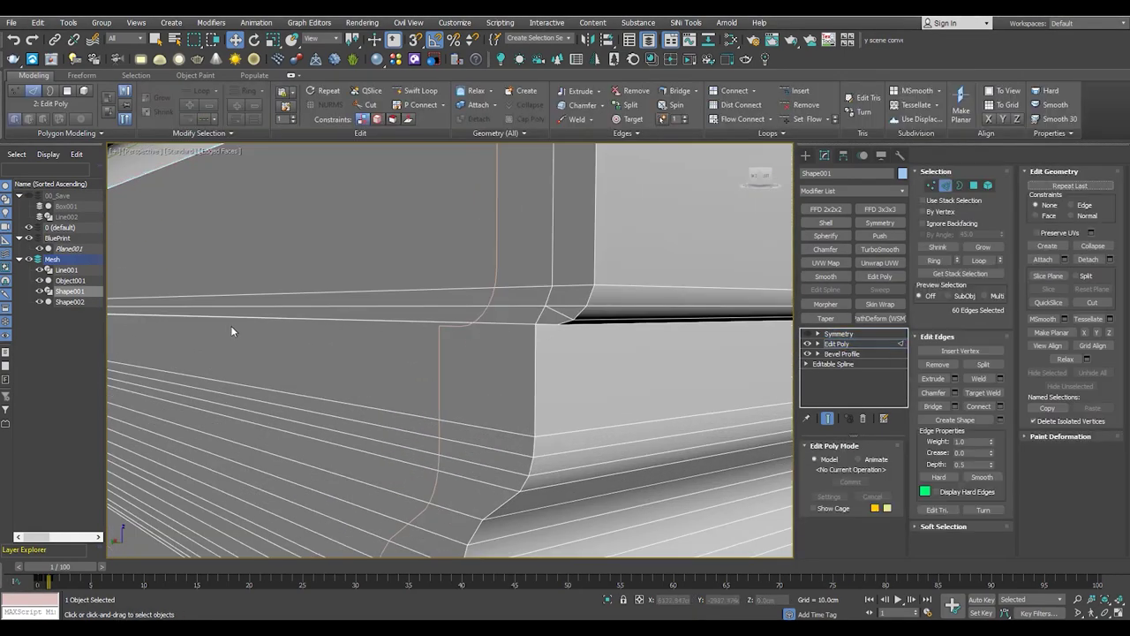
{"action": "scroll", "coordinate": [233, 327], "scroll_direction": "up", "scroll_amount": 3}
{"action": "scroll", "coordinate": [214, 303], "scroll_direction": "down", "scroll_amount": 4}
{"action": "scroll", "coordinate": [146, 315], "scroll_direction": "up", "scroll_amount": 4}
{"action": "middle_click_drag", "start_coordinate": [147, 315], "coordinate": [460, 292], "text": "alt"}
{"action": "scroll", "coordinate": [365, 300], "scroll_direction": "down", "scroll_amount": 3}
{"action": "scroll", "coordinate": [460, 292], "scroll_direction": "up", "scroll_amount": 4}
{"action": "left_click", "coordinate": [460, 292]}
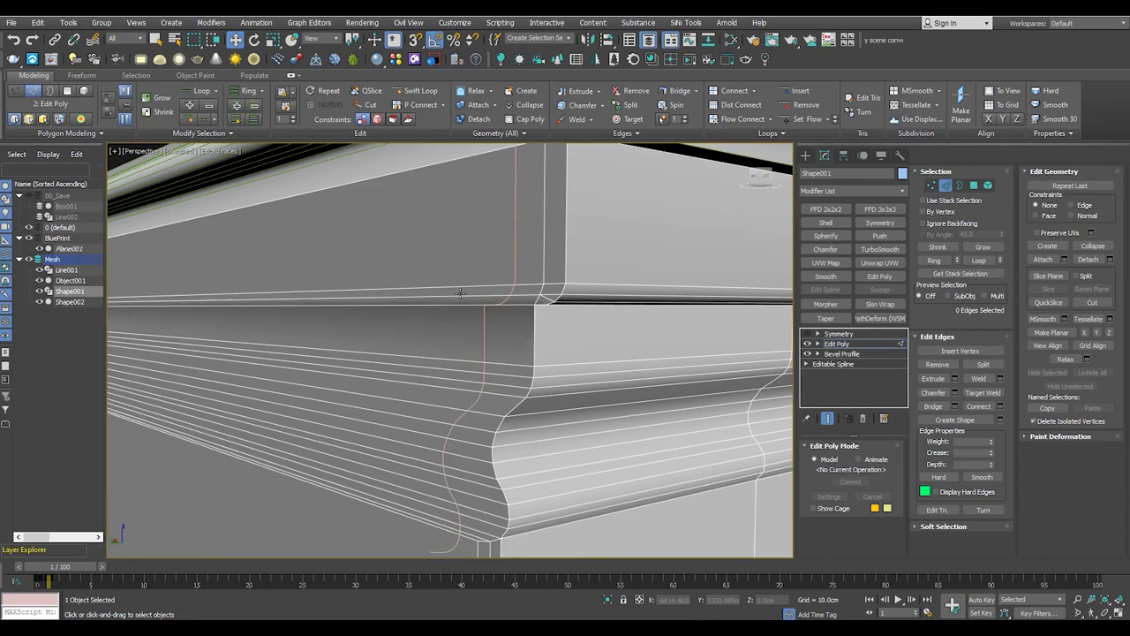
{"action": "key", "text": "1"}
{"action": "scroll", "coordinate": [504, 311], "scroll_direction": "down", "scroll_amount": 4}
{"action": "scroll", "coordinate": [472, 271], "scroll_direction": "up", "scroll_amount": 4}
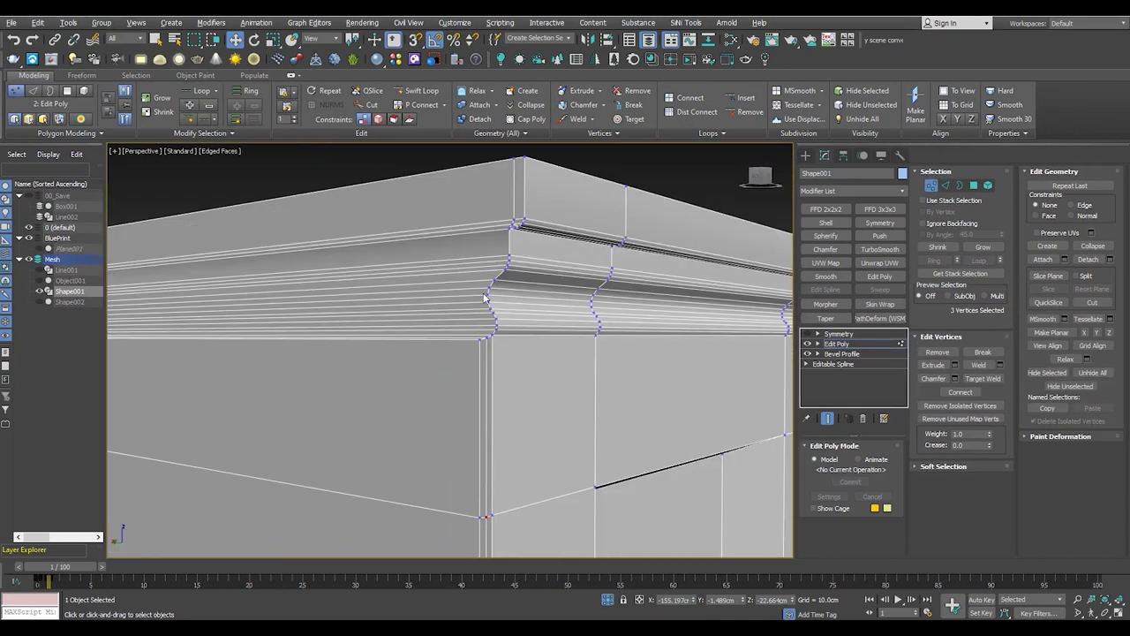
{"action": "scroll", "coordinate": [444, 364], "scroll_direction": "up", "scroll_amount": 2}
{"action": "middle_click_drag", "start_coordinate": [444, 365], "coordinate": [471, 348], "text": "alt"}
{"action": "scroll", "coordinate": [472, 349], "scroll_direction": "down", "scroll_amount": 2}
{"action": "key", "text": "4"}
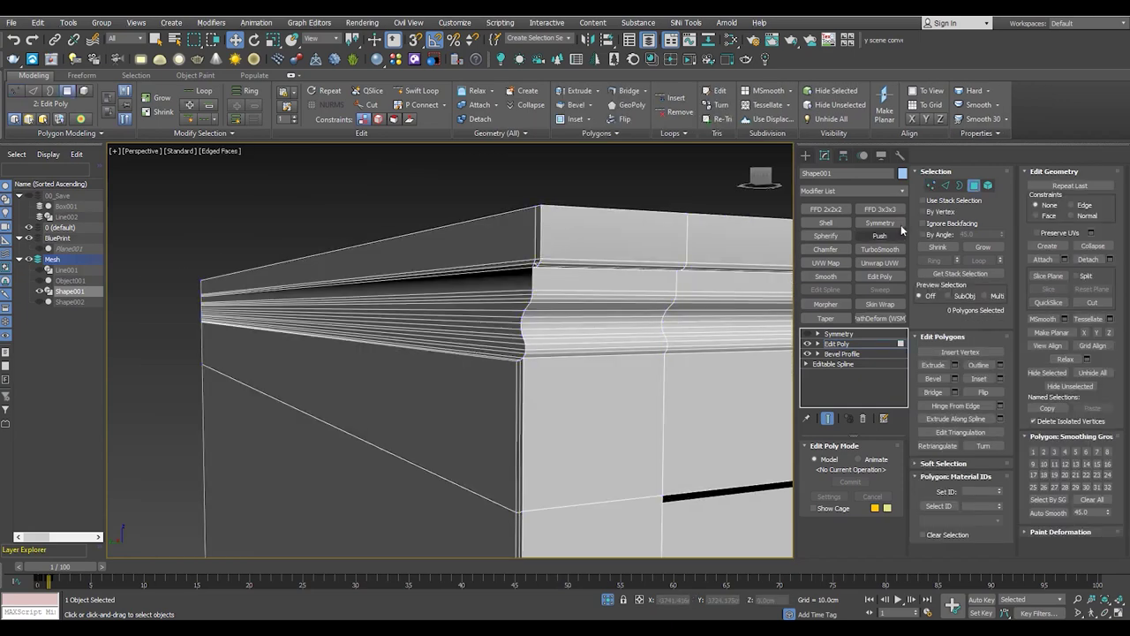
{"action": "left_click", "coordinate": [133, 76]}
{"action": "left_click", "coordinate": [738, 100]}
{"action": "scroll", "coordinate": [441, 353], "scroll_direction": "down", "scroll_amount": 3}
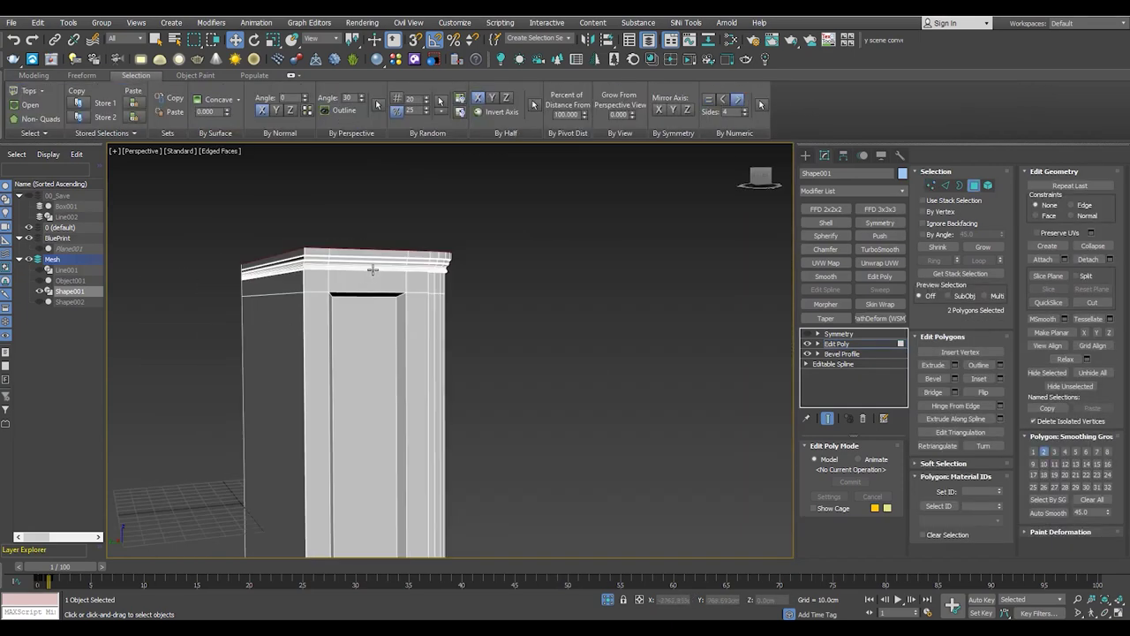
{"action": "middle_click_drag", "start_coordinate": [397, 309], "coordinate": [297, 245], "text": "alt"}
{"action": "left_click", "coordinate": [353, 248]}
{"action": "scroll", "coordinate": [484, 307], "scroll_direction": "up", "scroll_amount": 3}
{"action": "left_click", "coordinate": [839, 334]}
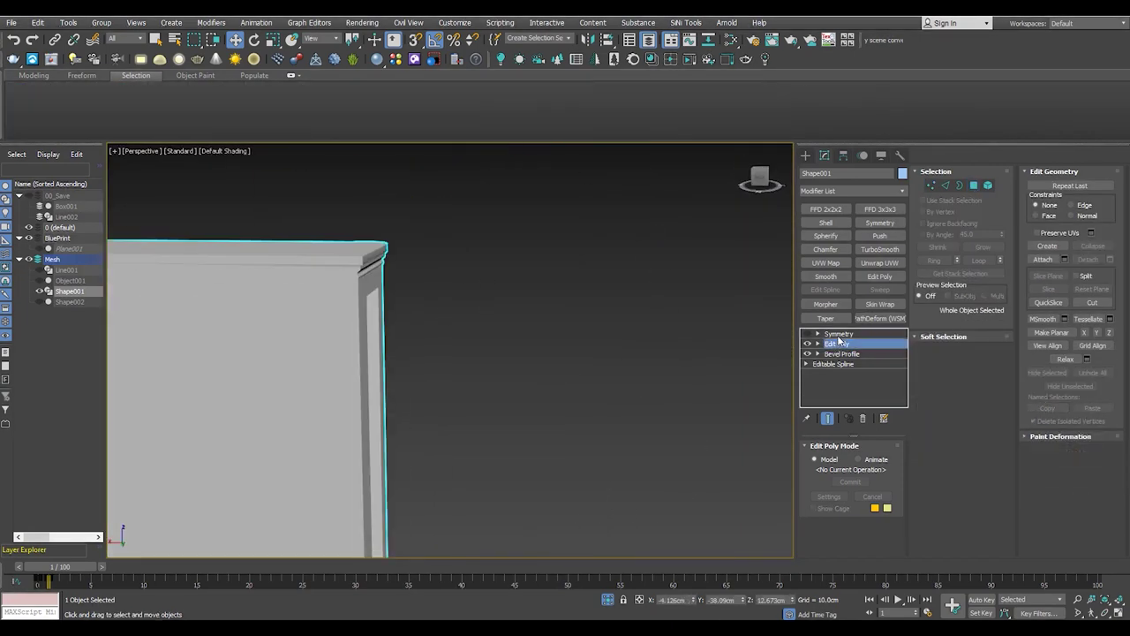
Move Line001 out of the Mesh layer and collapse the Mesh layer
{"action": "scroll", "coordinate": [378, 325], "scroll_direction": "up", "scroll_amount": 3}
{"action": "scroll", "coordinate": [377, 331], "scroll_direction": "down", "scroll_amount": 3}
{"action": "left_click", "coordinate": [377, 331]}
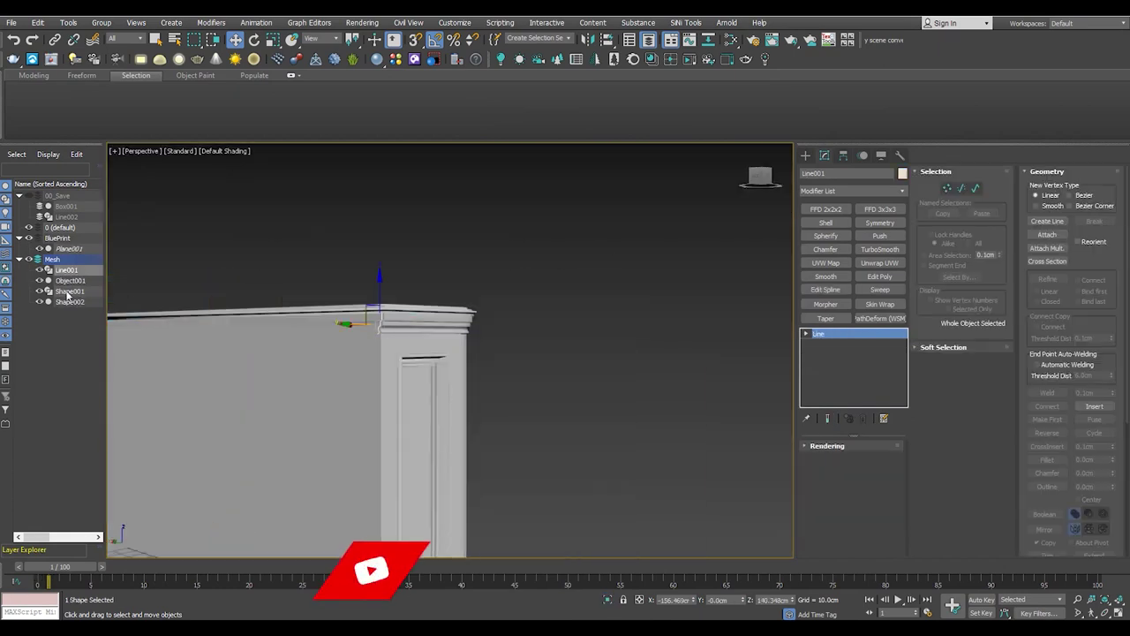
{"action": "left_click_drag", "start_coordinate": [64, 199], "coordinate": [51, 198]}
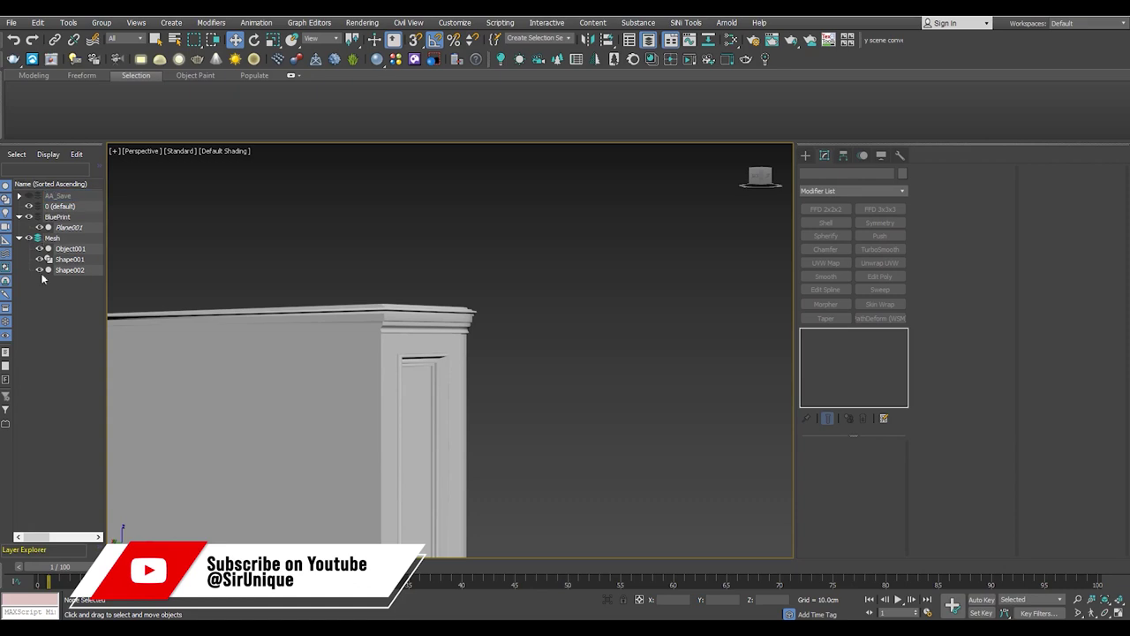
{"action": "left_click", "coordinate": [295, 354]}
{"action": "left_click_drag", "start_coordinate": [300, 410], "coordinate": [301, 265], "text": "shift"}
{"action": "left_click", "coordinate": [612, 369]}
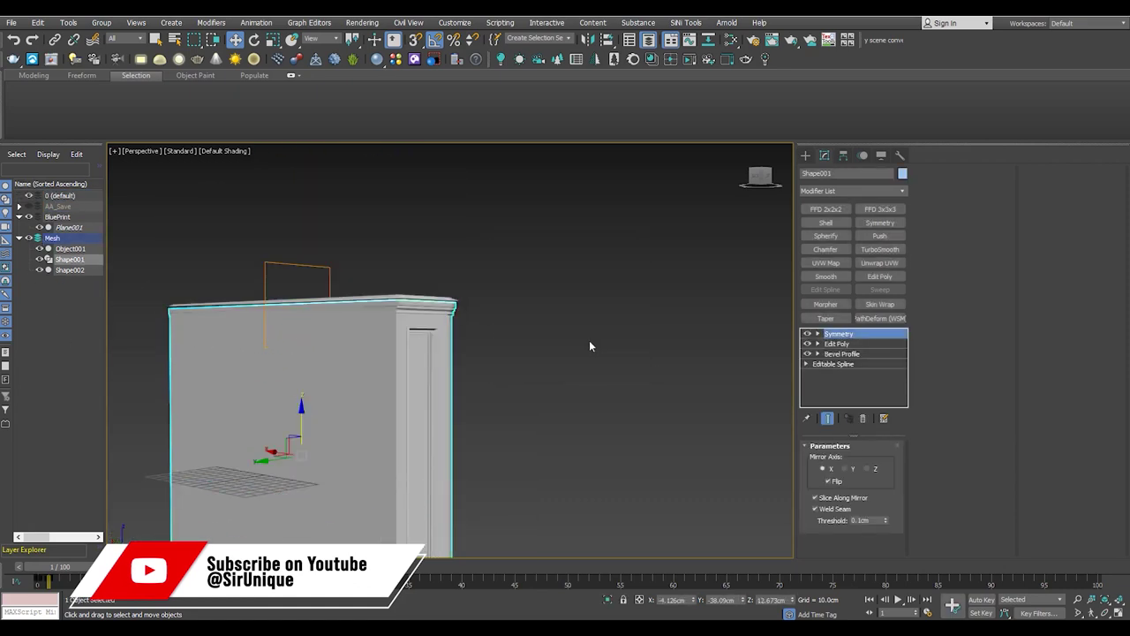
{"action": "left_click", "coordinate": [590, 346]}
{"action": "middle_click_drag", "start_coordinate": [589, 346], "coordinate": [397, 336], "text": "alt"}
{"action": "left_click", "coordinate": [20, 237]}
Show the Front view with see-through geometry, centred on the carved bracket photo
{"action": "scroll", "coordinate": [468, 349], "scroll_direction": "down", "scroll_amount": 3}
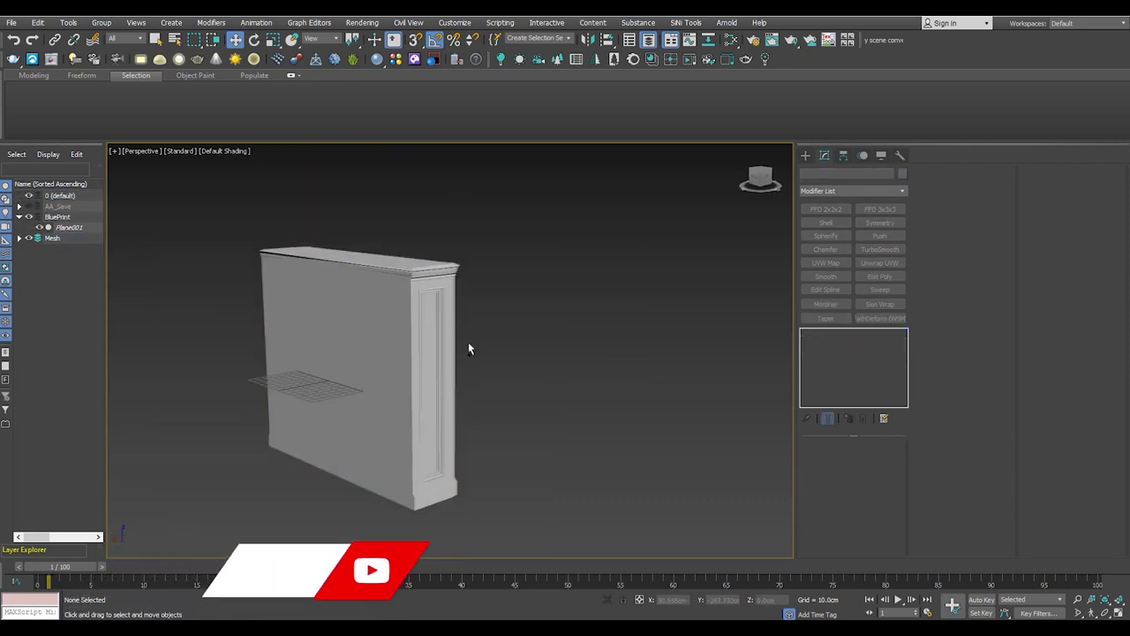
{"action": "middle_click_drag", "start_coordinate": [468, 349], "coordinate": [171, 500], "text": "alt"}
{"action": "scroll", "coordinate": [515, 277], "scroll_direction": "up", "scroll_amount": 2}
{"action": "key", "text": "f"}
{"action": "scroll", "coordinate": [453, 396], "scroll_direction": "down", "scroll_amount": 5}
{"action": "key", "text": "alt+x"}
{"action": "scroll", "coordinate": [436, 355], "scroll_direction": "up", "scroll_amount": 6}
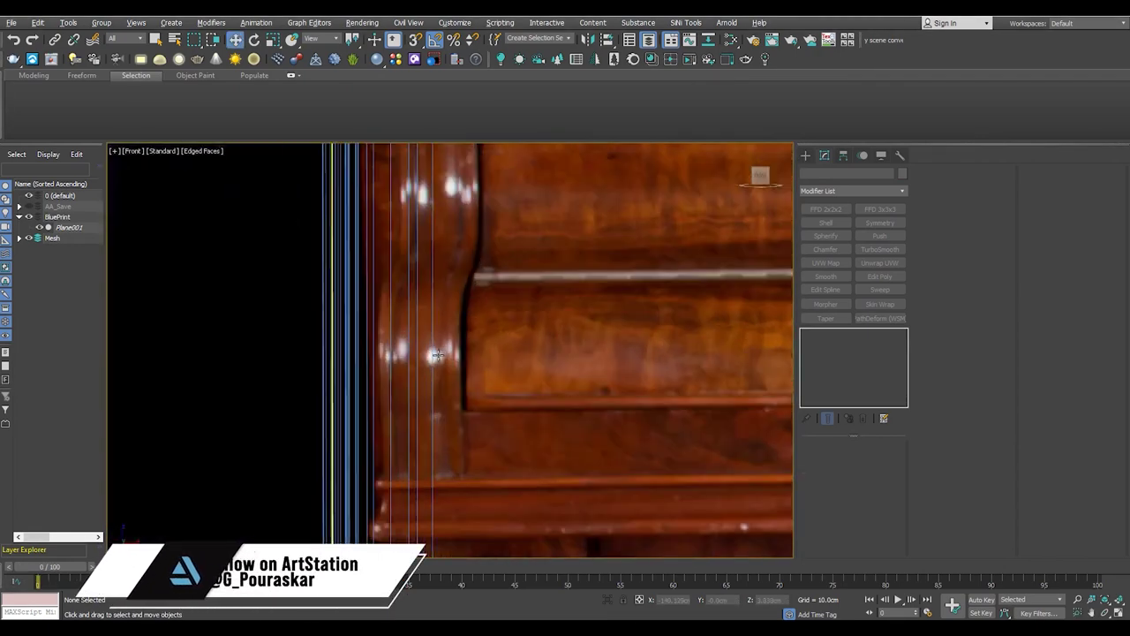
{"action": "key", "text": "F4"}
{"action": "scroll", "coordinate": [436, 355], "scroll_direction": "down", "scroll_amount": 2}
{"action": "middle_click_drag", "start_coordinate": [301, 341], "coordinate": [323, 352]}
Draw a box over the carved bracket in the front reference photo
{"action": "left_click", "coordinate": [806, 154]}
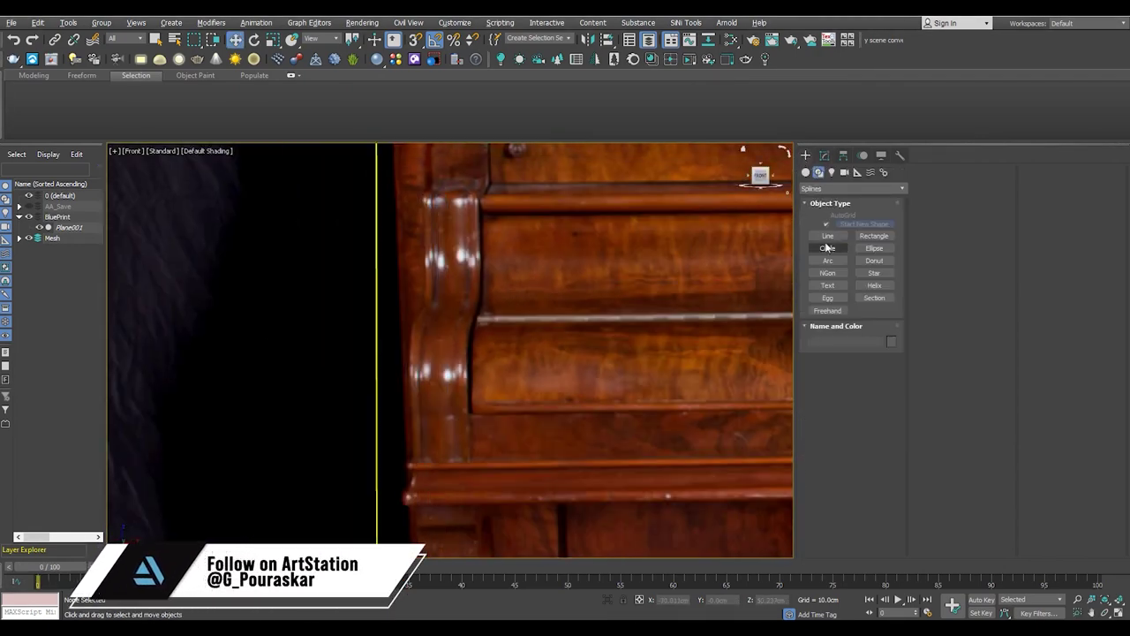
{"action": "left_click", "coordinate": [829, 227]}
{"action": "left_click_drag", "start_coordinate": [427, 192], "coordinate": [416, 456]}
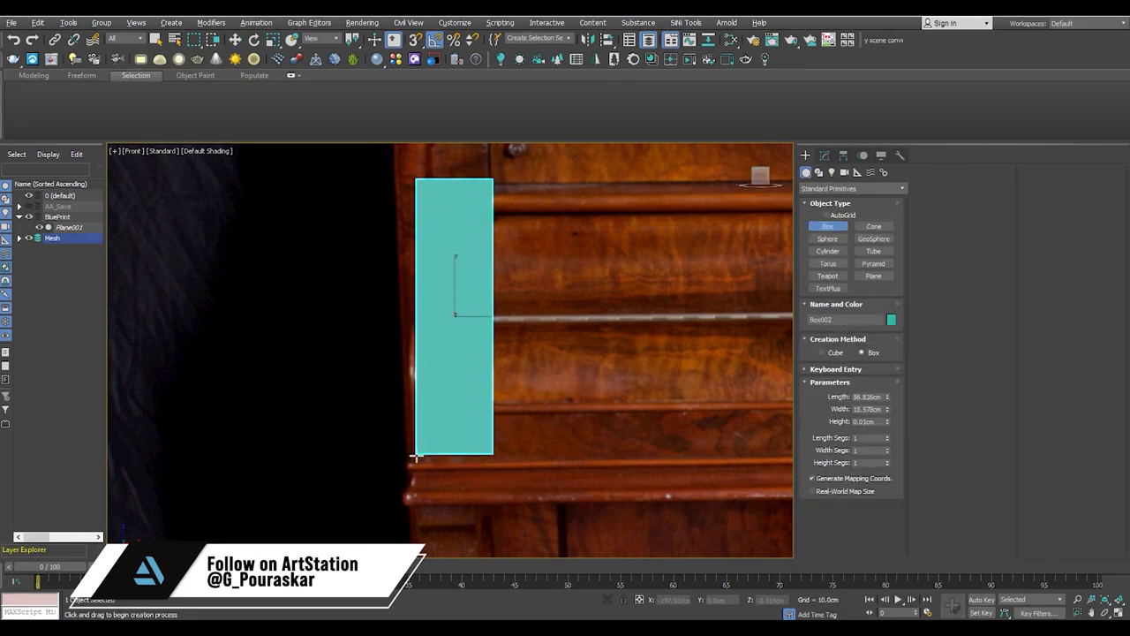
{"action": "key", "text": "w"}
{"action": "key", "text": "alt+w"}
{"action": "key", "text": "alt+w"}
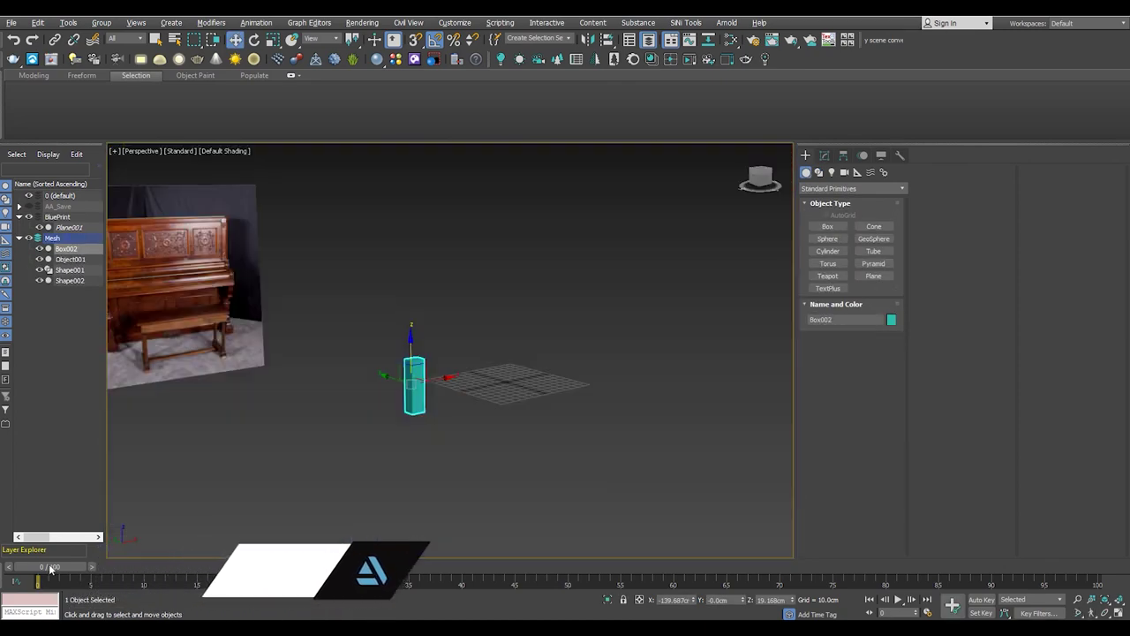
{"action": "key", "text": "z"}
{"action": "middle_click_drag", "start_coordinate": [418, 398], "coordinate": [474, 361], "text": "alt"}
Size the box to 58.175 × 15.578 × 69.406 cm in its Modify parameters
{"action": "key", "text": "l"}
{"action": "scroll", "coordinate": [348, 431], "scroll_direction": "up", "scroll_amount": 3}
{"action": "scroll", "coordinate": [365, 396], "scroll_direction": "down", "scroll_amount": 3}
{"action": "scroll", "coordinate": [352, 457], "scroll_direction": "down", "scroll_amount": 2}
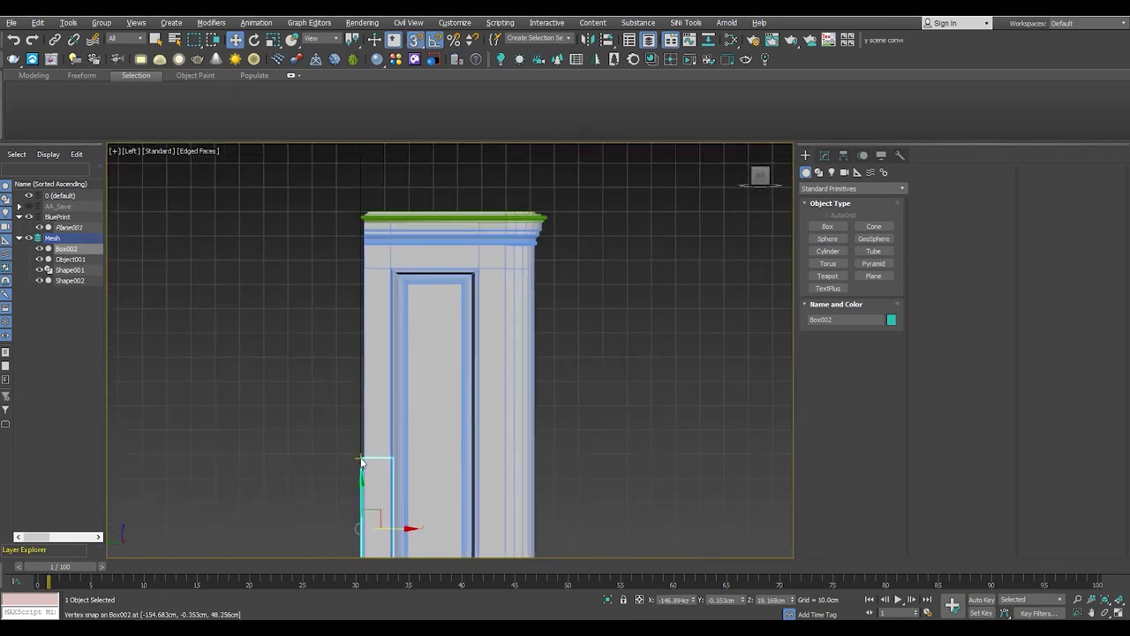
{"action": "scroll", "coordinate": [361, 462], "scroll_direction": "up", "scroll_amount": 2}
{"action": "scroll", "coordinate": [350, 398], "scroll_direction": "up", "scroll_amount": 2}
{"action": "scroll", "coordinate": [371, 468], "scroll_direction": "up", "scroll_amount": 2}
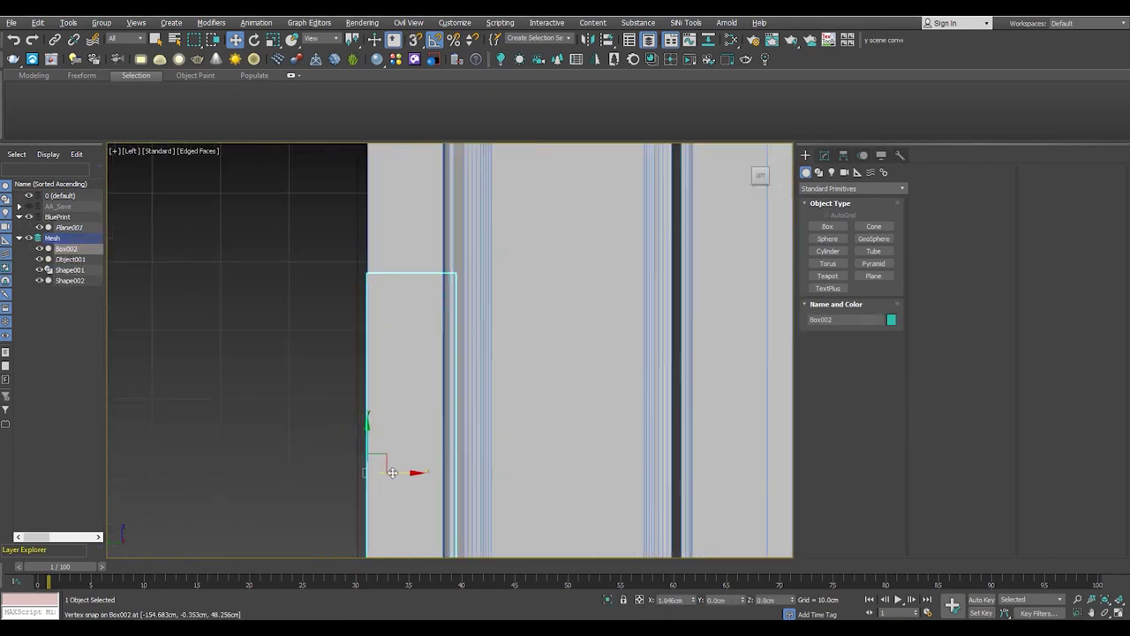
{"action": "scroll", "coordinate": [392, 472], "scroll_direction": "down", "scroll_amount": 4}
{"action": "left_click", "coordinate": [824, 155]}
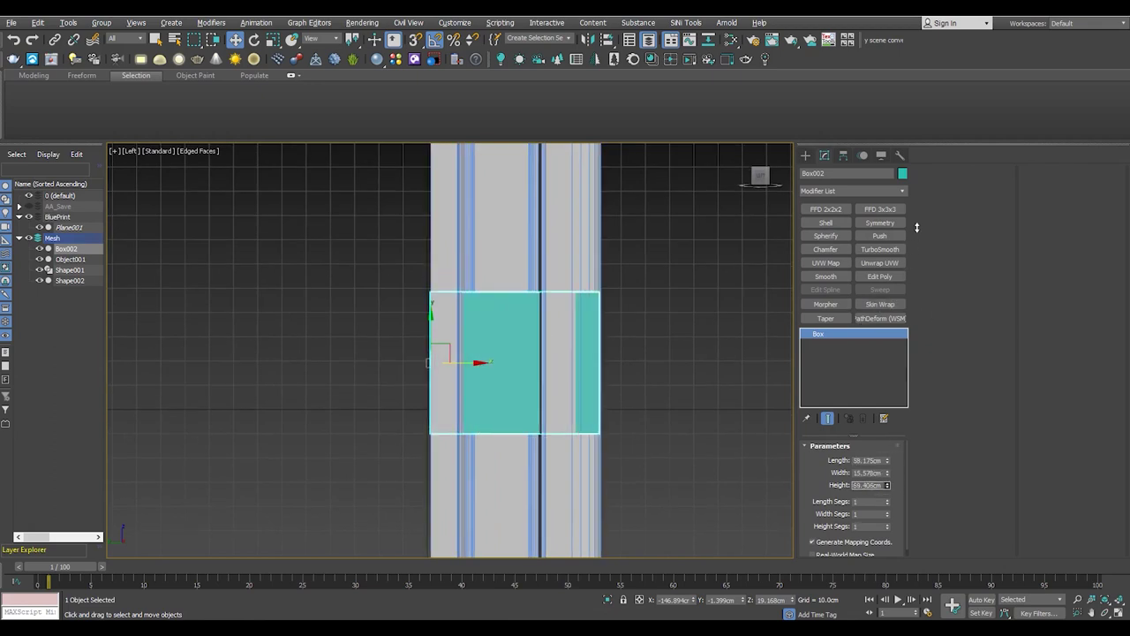
{"action": "key", "text": "p"}
Move the box against the cabinet's front pilaster
{"action": "middle_click_drag", "start_coordinate": [530, 407], "coordinate": [569, 459], "text": "alt"}
{"action": "left_click_drag", "start_coordinate": [496, 344], "coordinate": [549, 394]}
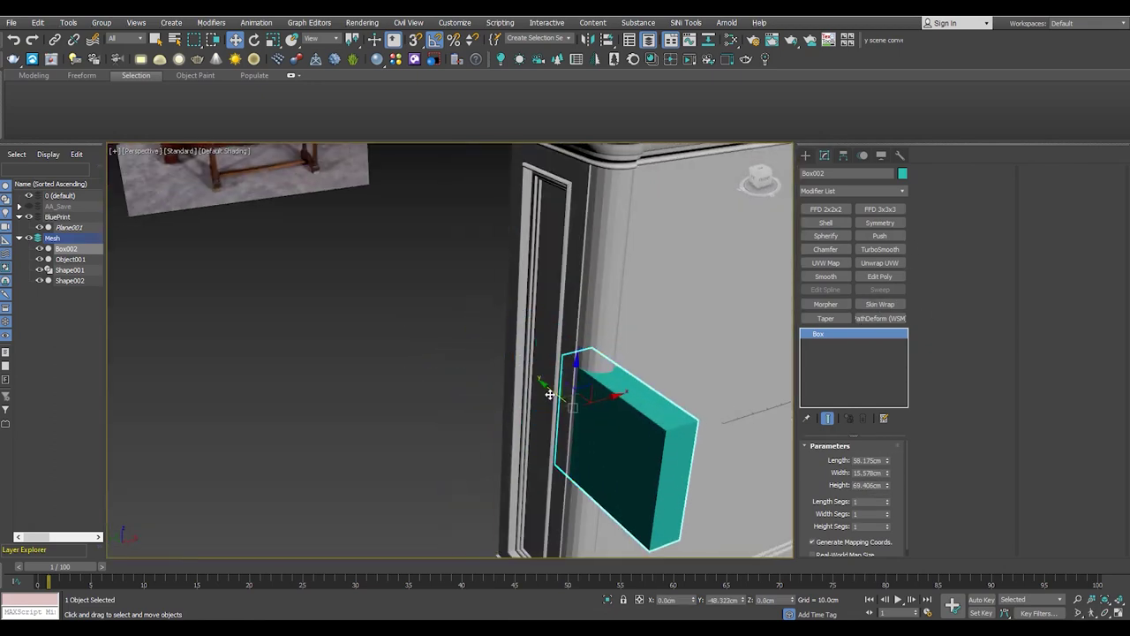
{"action": "scroll", "coordinate": [806, 447], "scroll_direction": "down", "scroll_amount": 1}
{"action": "middle_click_drag", "start_coordinate": [636, 388], "coordinate": [530, 361], "text": "alt"}
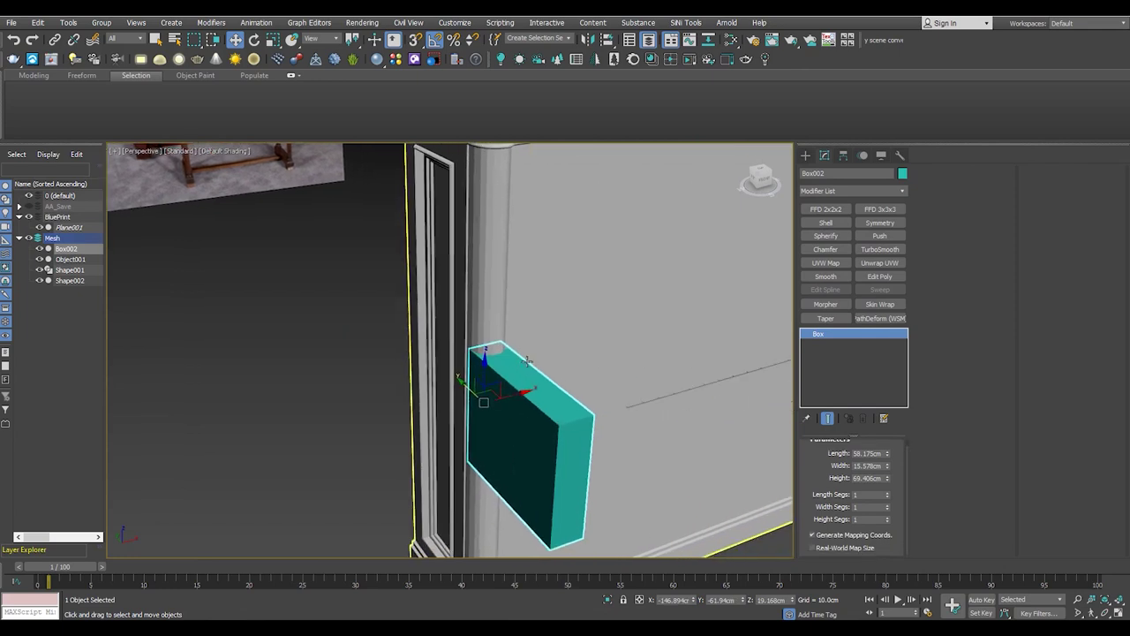
{"action": "scroll", "coordinate": [510, 398], "scroll_direction": "up", "scroll_amount": 2}
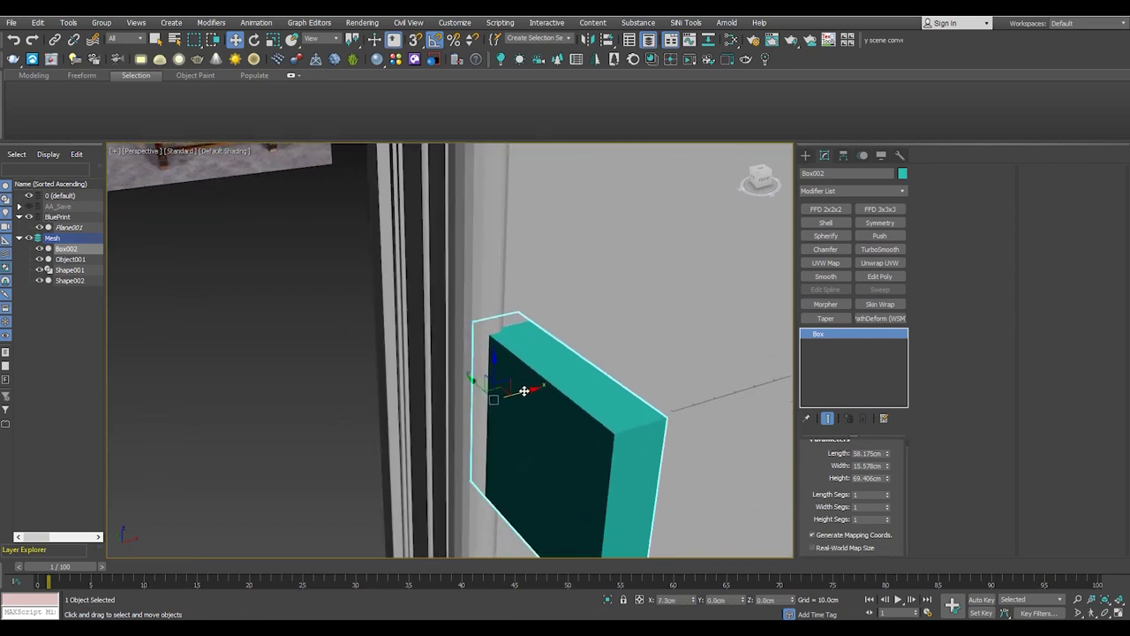
{"action": "left_click_drag", "start_coordinate": [517, 391], "coordinate": [531, 389]}
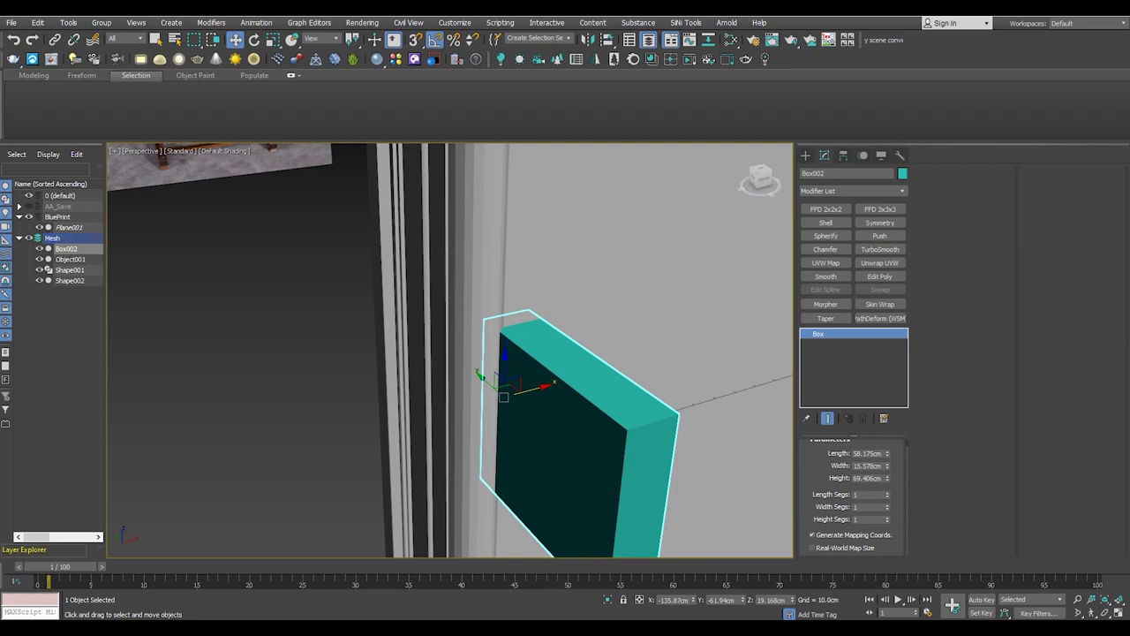
Clone the box upward to place a second copy higher on the pilaster
{"action": "middle_click_drag", "start_coordinate": [658, 473], "coordinate": [512, 379], "text": "alt"}
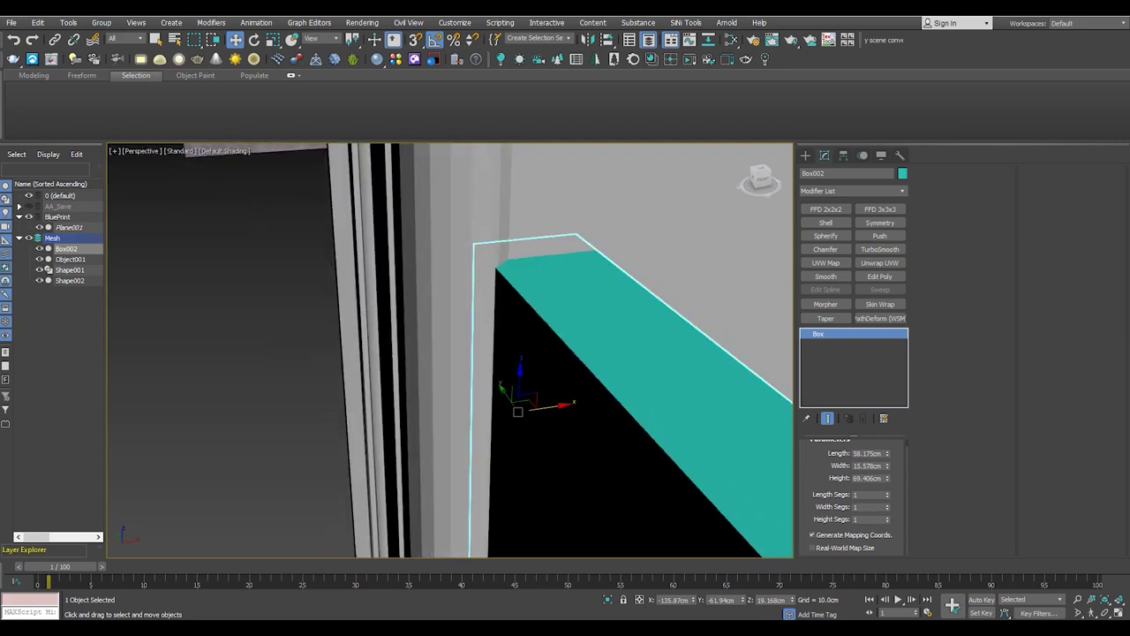
{"action": "scroll", "coordinate": [517, 397], "scroll_direction": "down", "scroll_amount": 5}
{"action": "middle_click_drag", "start_coordinate": [530, 397], "coordinate": [565, 389], "text": "alt"}
{"action": "left_click_drag", "start_coordinate": [424, 378], "coordinate": [424, 277], "text": "shift"}
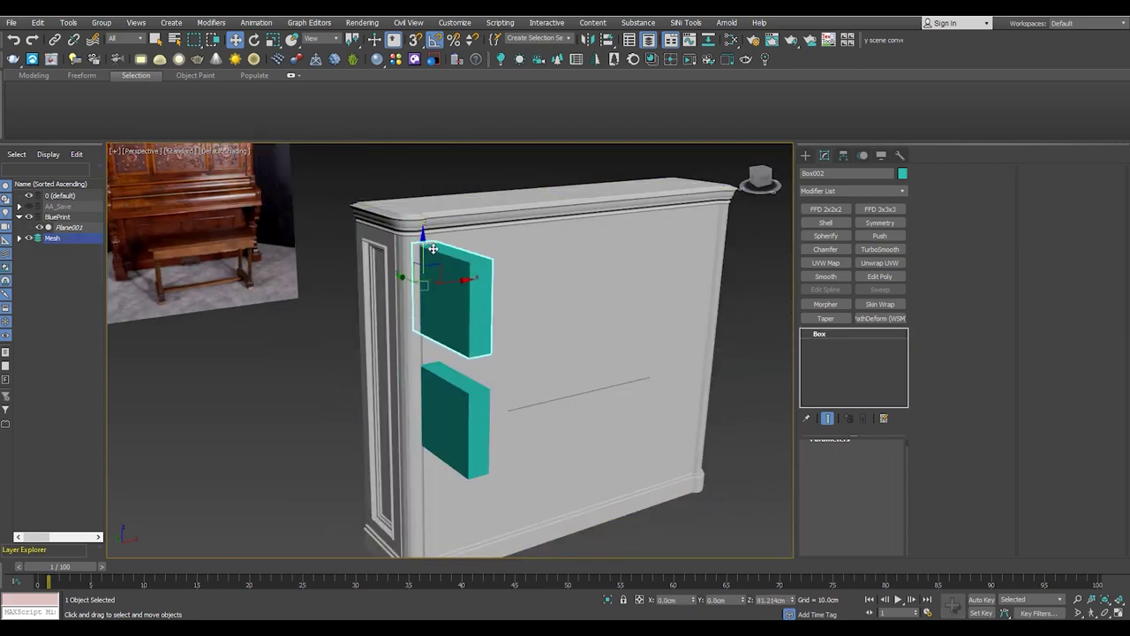
Confirm the box copy, show edges, and nudge both teal blocks slightly along X
{"action": "left_click", "coordinate": [569, 368]}
{"action": "scroll", "coordinate": [350, 219], "scroll_direction": "up", "scroll_amount": 5}
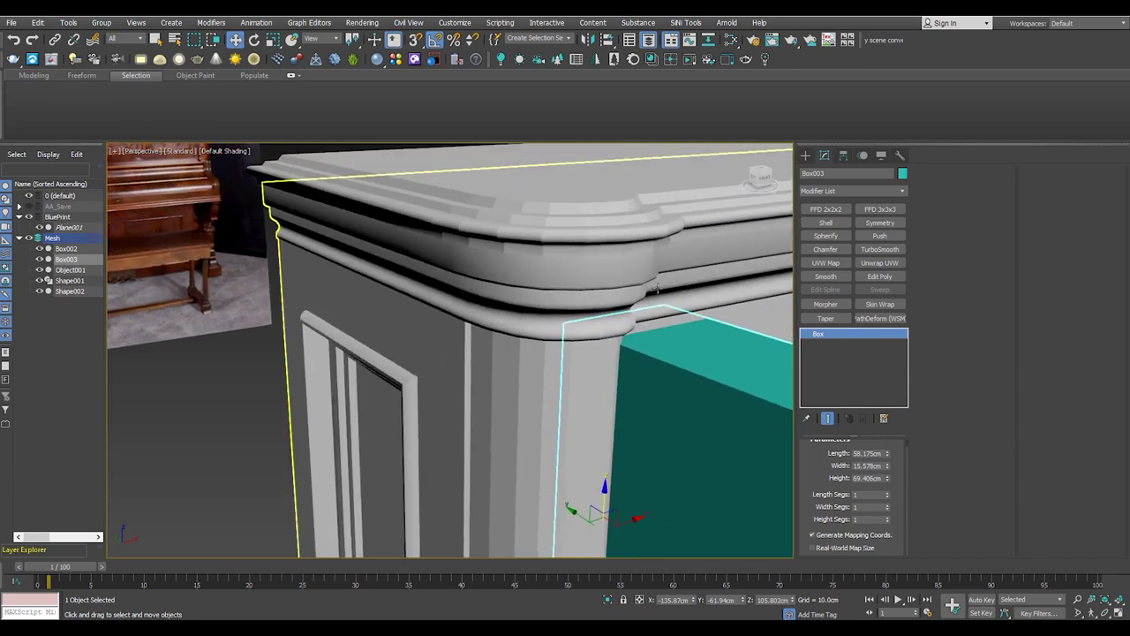
{"action": "key", "text": "F4"}
{"action": "scroll", "coordinate": [438, 270], "scroll_direction": "up", "scroll_amount": 3}
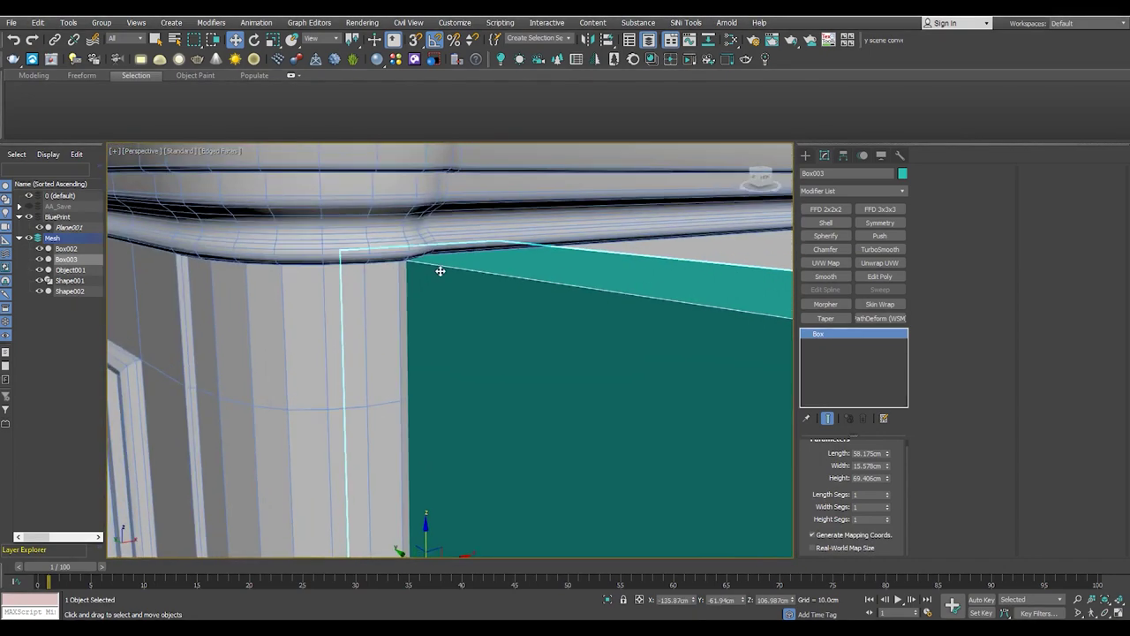
{"action": "scroll", "coordinate": [435, 272], "scroll_direction": "down", "scroll_amount": 5}
{"action": "left_click", "coordinate": [430, 340], "text": "ctrl"}
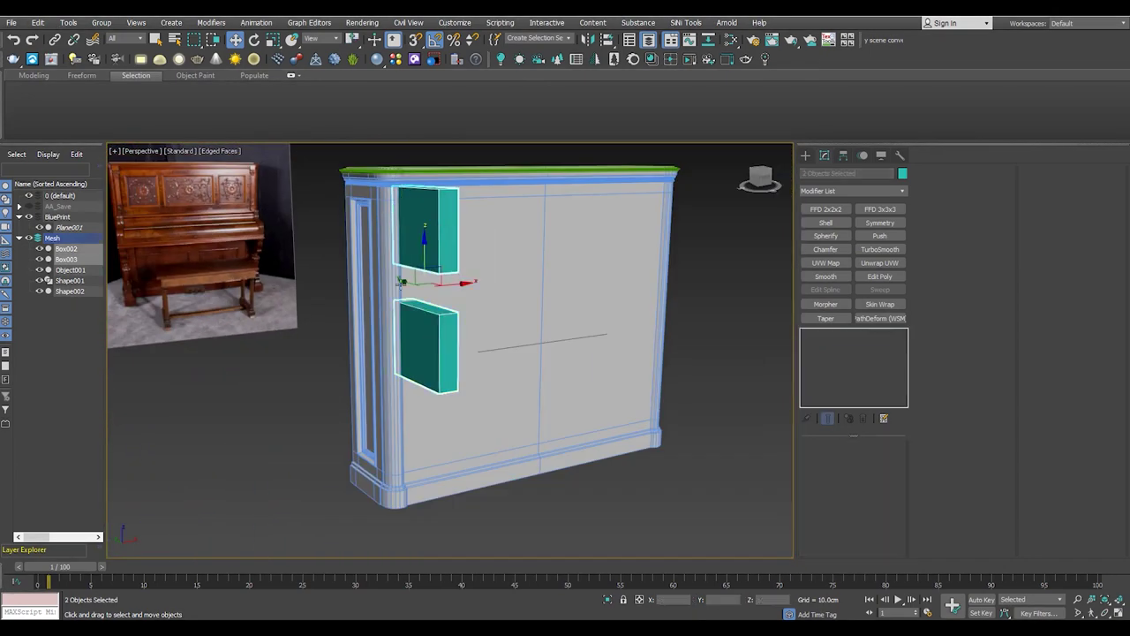
{"action": "scroll", "coordinate": [549, 382], "scroll_direction": "up", "scroll_amount": 5}
{"action": "left_click_drag", "start_coordinate": [557, 376], "coordinate": [568, 376]}
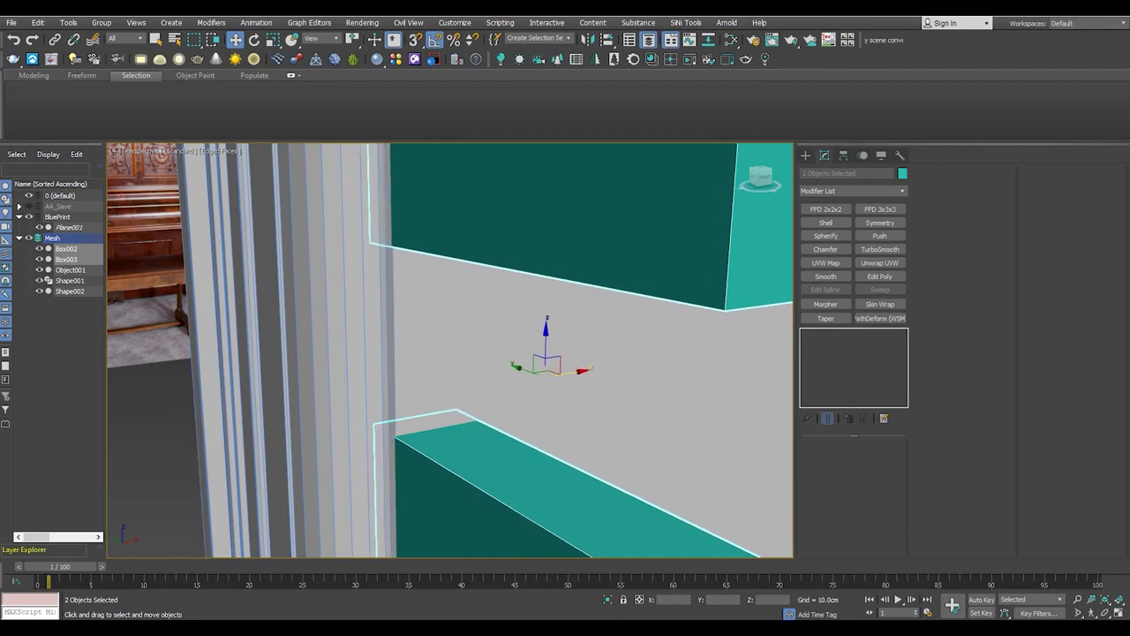
Orbit to check the blocks' depth from top, side and front views
{"action": "middle_click_drag", "start_coordinate": [548, 362], "coordinate": [548, 398], "text": "alt"}
{"action": "middle_click_drag", "start_coordinate": [425, 446], "coordinate": [272, 320], "text": "alt"}
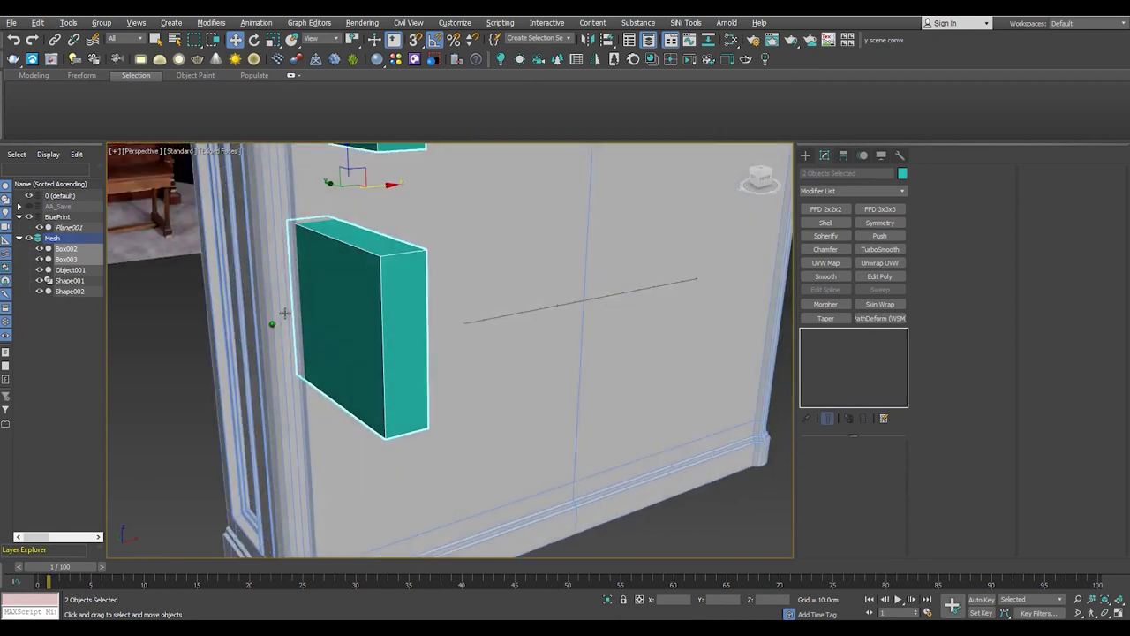
{"action": "scroll", "coordinate": [327, 346], "scroll_direction": "up", "scroll_amount": 3}
{"action": "middle_click_drag", "start_coordinate": [327, 346], "coordinate": [327, 280], "text": "alt"}
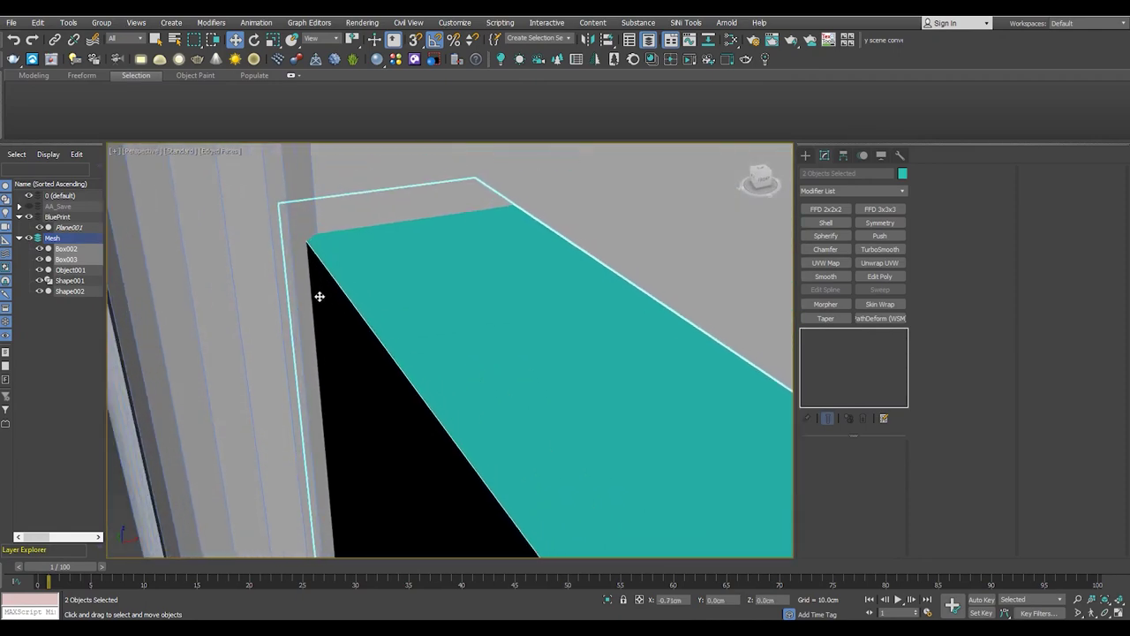
{"action": "mouse_move", "coordinate": [389, 353]}
{"action": "middle_mouse_down", "text": "alt"}
{"action": "mouse_move", "coordinate": [371, 323]}
{"action": "mouse_move", "coordinate": [353, 423]}
{"action": "mouse_move", "coordinate": [402, 355]}
{"action": "middle_mouse_up", "text": "alt"}
{"action": "mouse_move", "coordinate": [394, 308]}
{"action": "middle_mouse_down", "text": "alt"}
{"action": "mouse_move", "coordinate": [403, 315]}
{"action": "mouse_move", "coordinate": [411, 270]}
{"action": "mouse_move", "coordinate": [389, 276]}
{"action": "mouse_move", "coordinate": [411, 277]}
{"action": "mouse_move", "coordinate": [415, 353]}
{"action": "mouse_move", "coordinate": [389, 309]}
{"action": "mouse_move", "coordinate": [430, 321]}
{"action": "middle_mouse_up", "text": "alt"}
{"action": "key", "text": "f"}
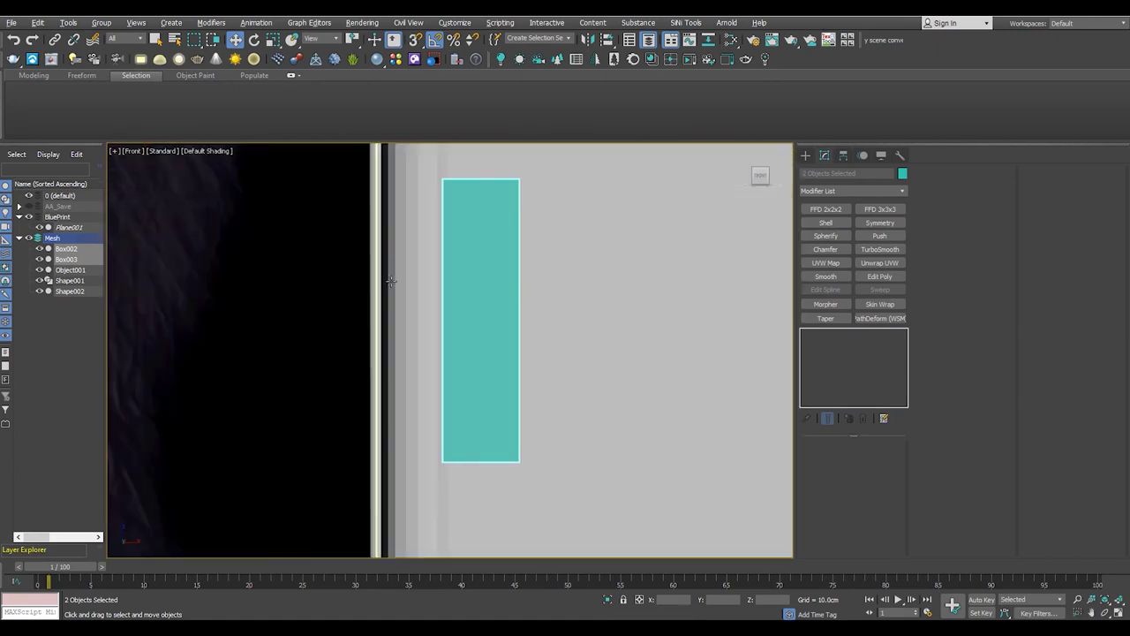
{"action": "scroll", "coordinate": [433, 279], "scroll_direction": "down", "scroll_amount": 2}
{"action": "scroll", "coordinate": [406, 309], "scroll_direction": "up", "scroll_amount": 4}
{"action": "scroll", "coordinate": [383, 327], "scroll_direction": "up", "scroll_amount": 3}
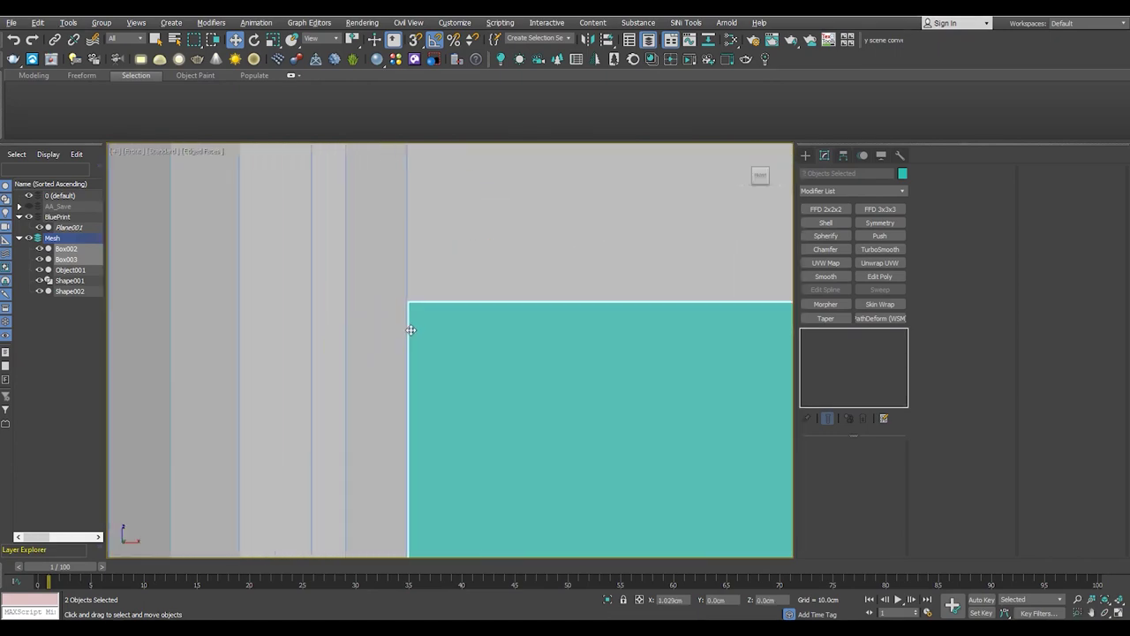
{"action": "key", "text": "alt+w"}
{"action": "key", "text": "alt+w"}
Delete the upper block Box003 and select the remaining Box002
{"action": "left_click", "coordinate": [424, 220]}
{"action": "scroll", "coordinate": [370, 197], "scroll_direction": "down", "scroll_amount": 3}
{"action": "scroll", "coordinate": [401, 300], "scroll_direction": "up", "scroll_amount": 1}
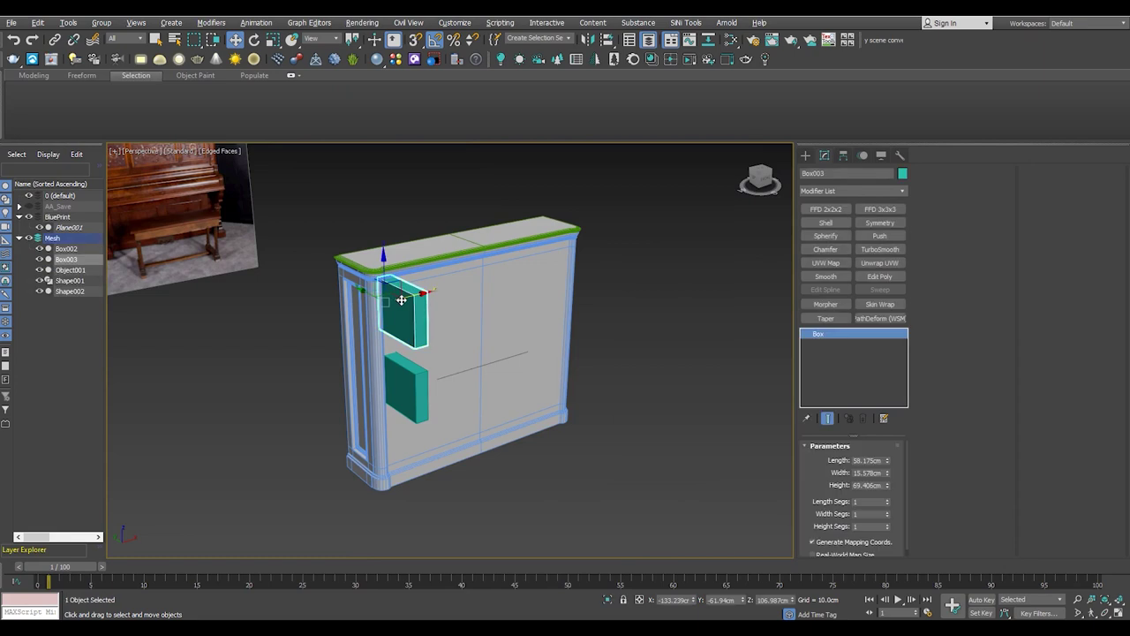
{"action": "key", "text": "Delete"}
{"action": "left_click", "coordinate": [400, 382]}
{"action": "scroll", "coordinate": [403, 390], "scroll_direction": "up", "scroll_amount": 2}
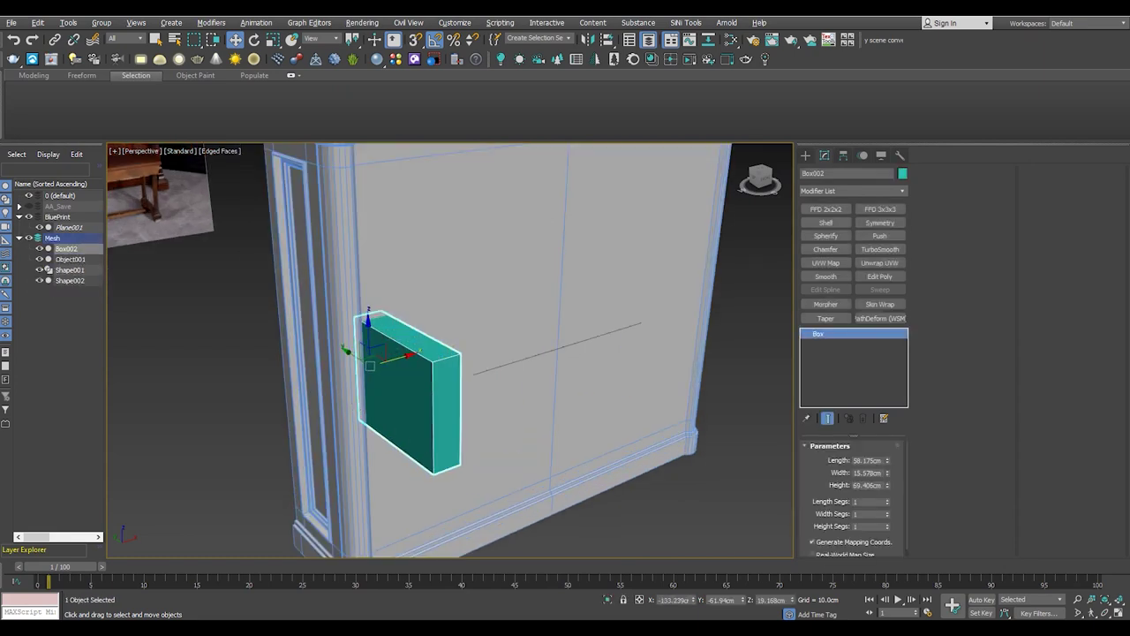
{"action": "middle_click_drag", "start_coordinate": [549, 409], "coordinate": [429, 374], "text": "alt"}
{"action": "scroll", "coordinate": [429, 373], "scroll_direction": "up", "scroll_amount": 2}
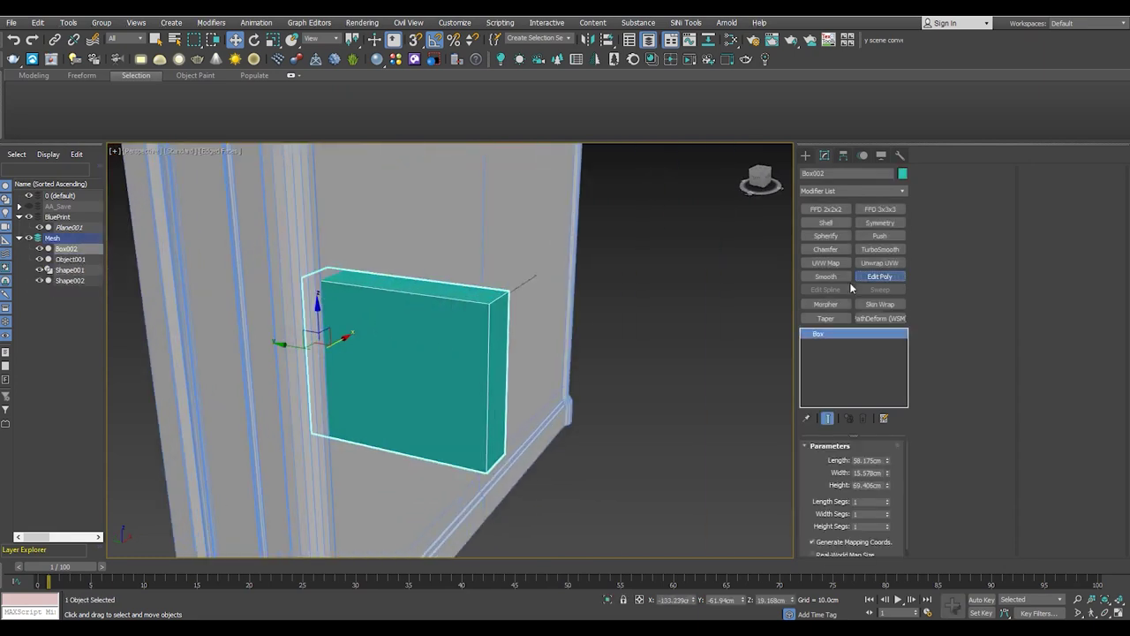
Add Edit Poly to the teal block and make a copy shifted left
{"action": "left_click", "coordinate": [879, 277]}
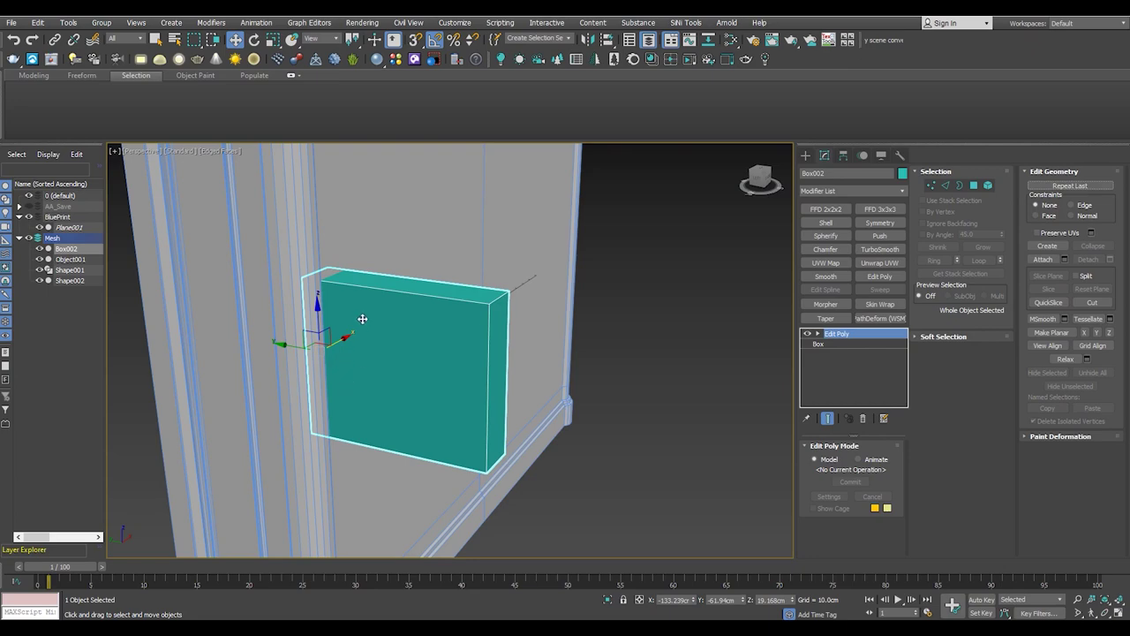
{"action": "scroll", "coordinate": [403, 254], "scroll_direction": "up", "scroll_amount": 2}
{"action": "key", "text": "2"}
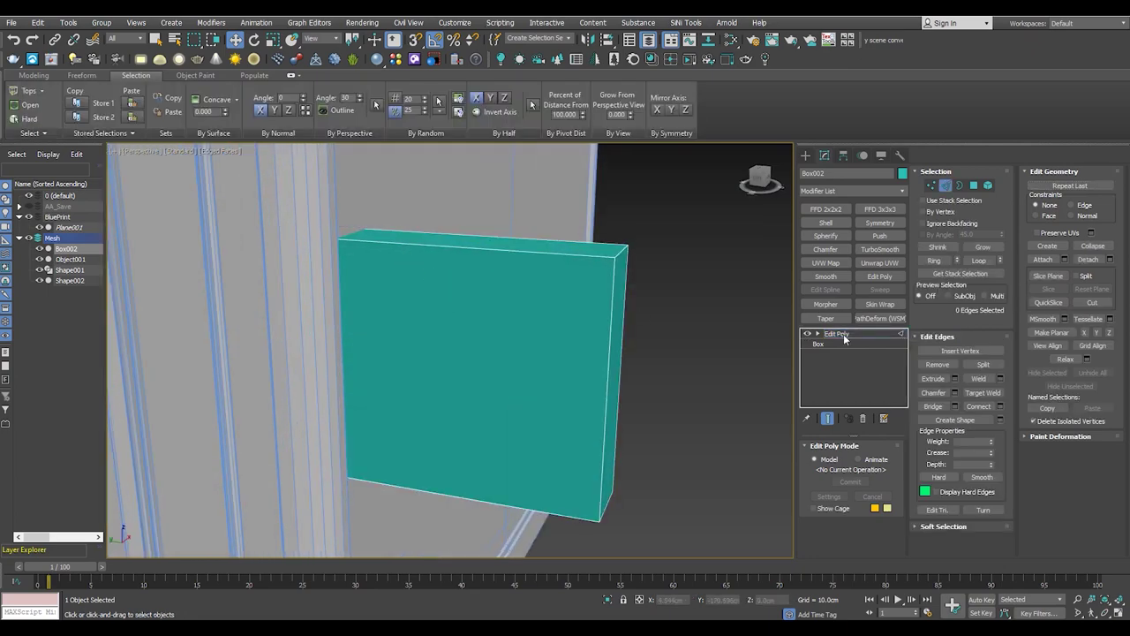
{"action": "left_click", "coordinate": [844, 335]}
{"action": "scroll", "coordinate": [353, 315], "scroll_direction": "down", "scroll_amount": 2}
{"action": "mouse_move", "coordinate": [353, 316]}
{"action": "middle_mouse_down", "text": "alt"}
{"action": "mouse_move", "coordinate": [387, 292]}
{"action": "mouse_move", "coordinate": [376, 320]}
{"action": "middle_mouse_up", "text": "alt"}
{"action": "scroll", "coordinate": [387, 292], "scroll_direction": "down", "scroll_amount": 2}
{"action": "left_click_drag", "start_coordinate": [282, 312], "coordinate": [274, 311], "text": "shift"}
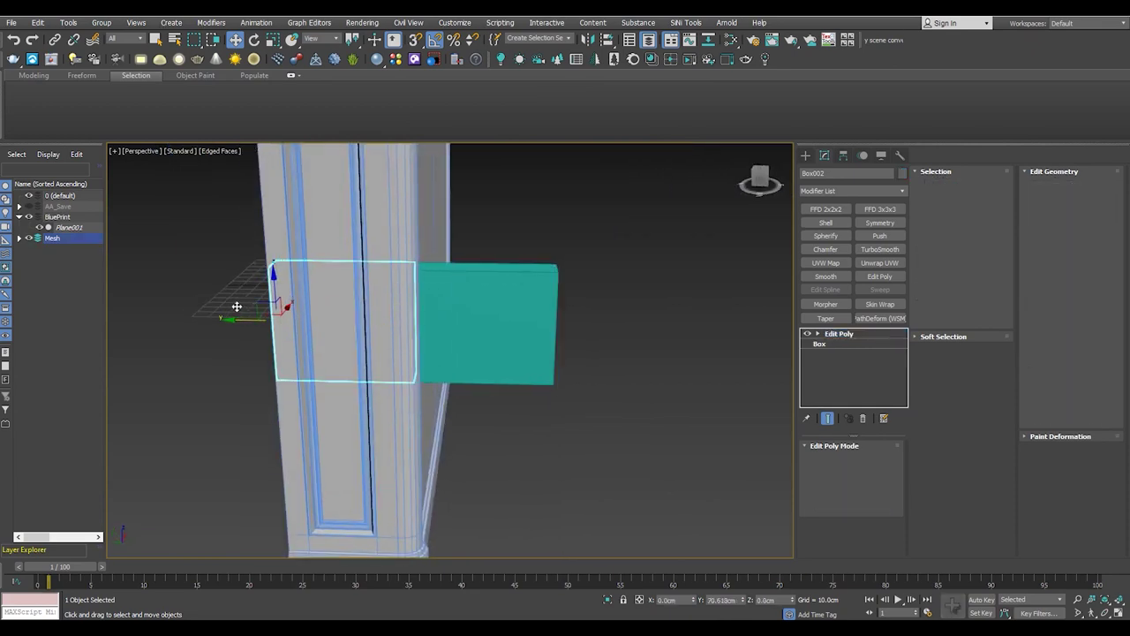
{"action": "left_click", "coordinate": [543, 369]}
{"action": "key", "text": "alt+w"}
{"action": "key", "text": "alt+w"}
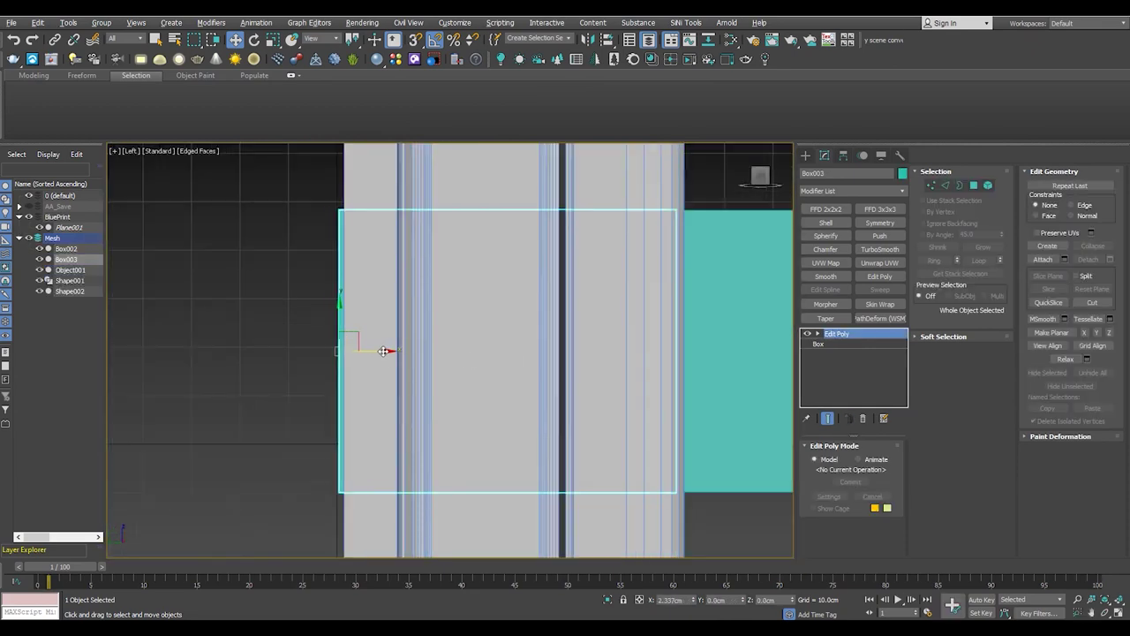
{"action": "key", "text": "alt+w"}
{"action": "key", "text": "alt+w"}
Select the block's middle edge loop at Edge level
{"action": "scroll", "coordinate": [437, 236], "scroll_direction": "up", "scroll_amount": 3}
{"action": "mouse_move", "coordinate": [437, 237]}
{"action": "middle_mouse_down", "text": "alt"}
{"action": "mouse_move", "coordinate": [668, 346]}
{"action": "mouse_move", "coordinate": [596, 358]}
{"action": "middle_mouse_up", "text": "alt"}
{"action": "scroll", "coordinate": [437, 237], "scroll_direction": "up", "scroll_amount": 2}
{"action": "scroll", "coordinate": [437, 236], "scroll_direction": "down", "scroll_amount": 3}
{"action": "scroll", "coordinate": [436, 236], "scroll_direction": "up", "scroll_amount": 1}
{"action": "key", "text": "1"}
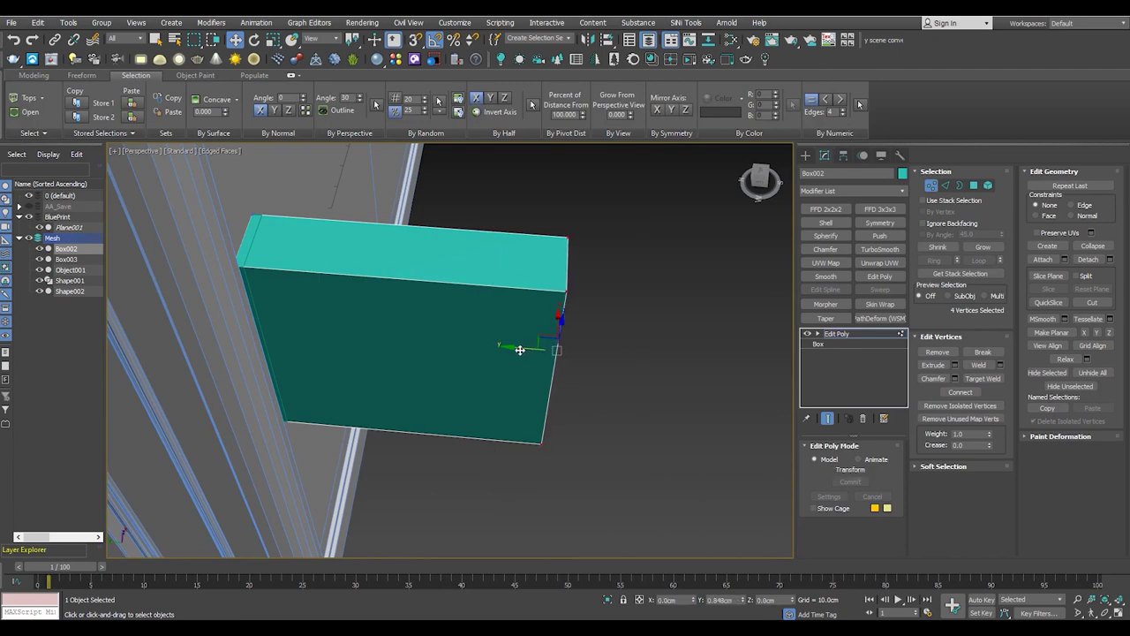
{"action": "key", "text": "1"}
{"action": "mouse_move", "coordinate": [256, 243]}
{"action": "middle_mouse_down", "text": "alt"}
{"action": "mouse_move", "coordinate": [328, 265]}
{"action": "mouse_move", "coordinate": [381, 333]}
{"action": "middle_mouse_up", "text": "alt"}
{"action": "key", "text": "2"}
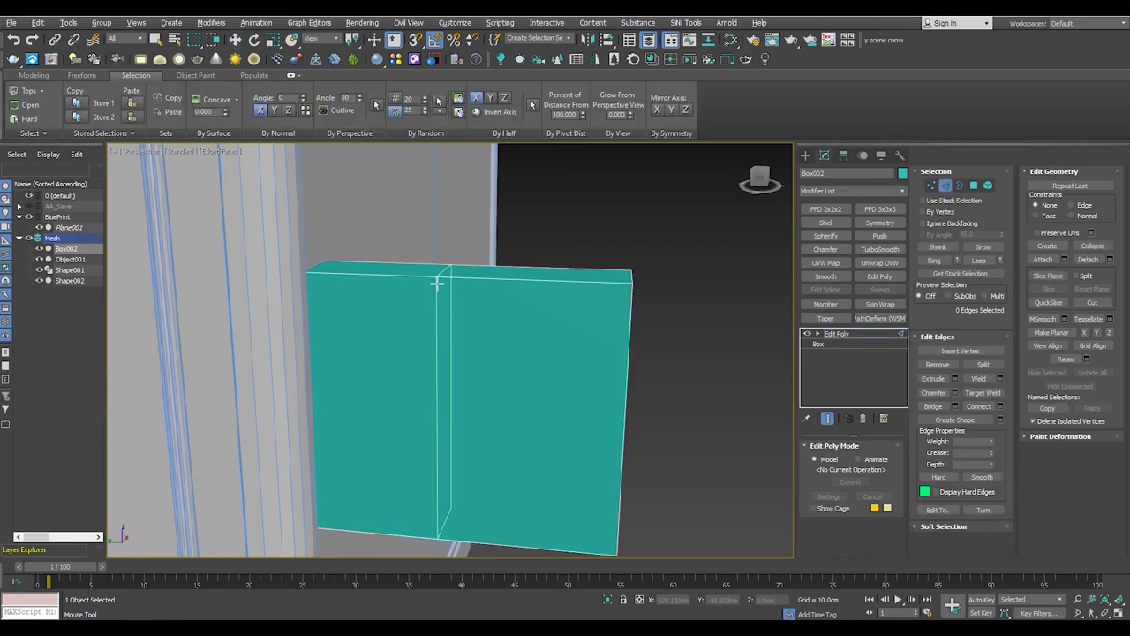
{"action": "double_click", "coordinate": [436, 282]}
{"action": "middle_click_drag", "start_coordinate": [436, 283], "coordinate": [479, 343], "text": "alt"}
Line up the block against the reference photo in the front view
{"action": "key", "text": "alt+w"}
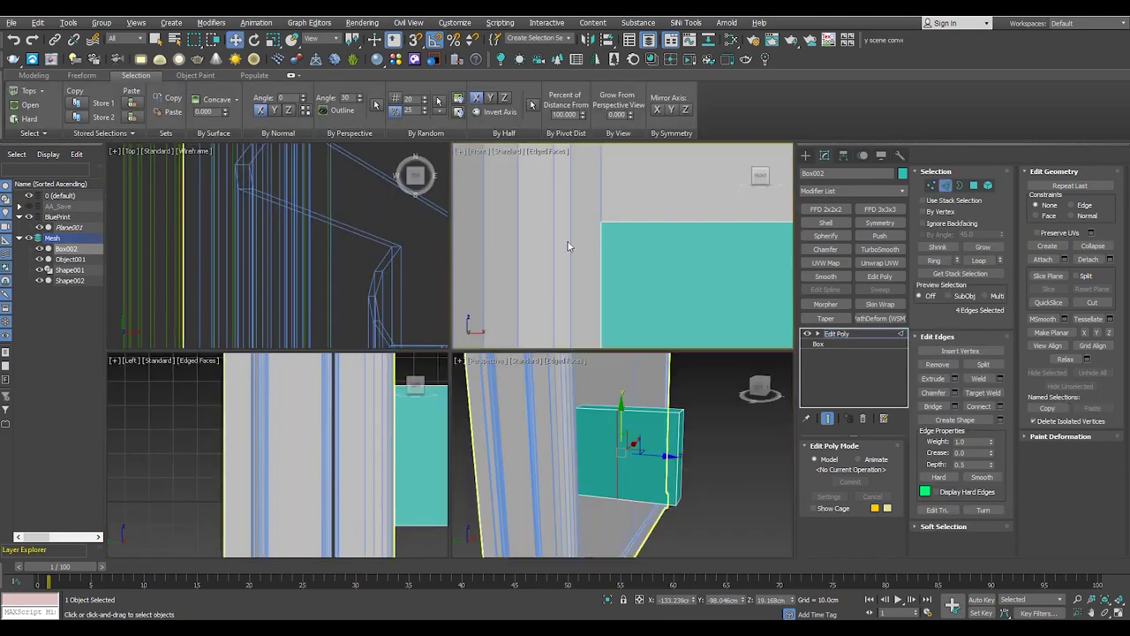
{"action": "key", "text": "f"}
{"action": "key", "text": "alt+w"}
{"action": "key", "text": "w"}
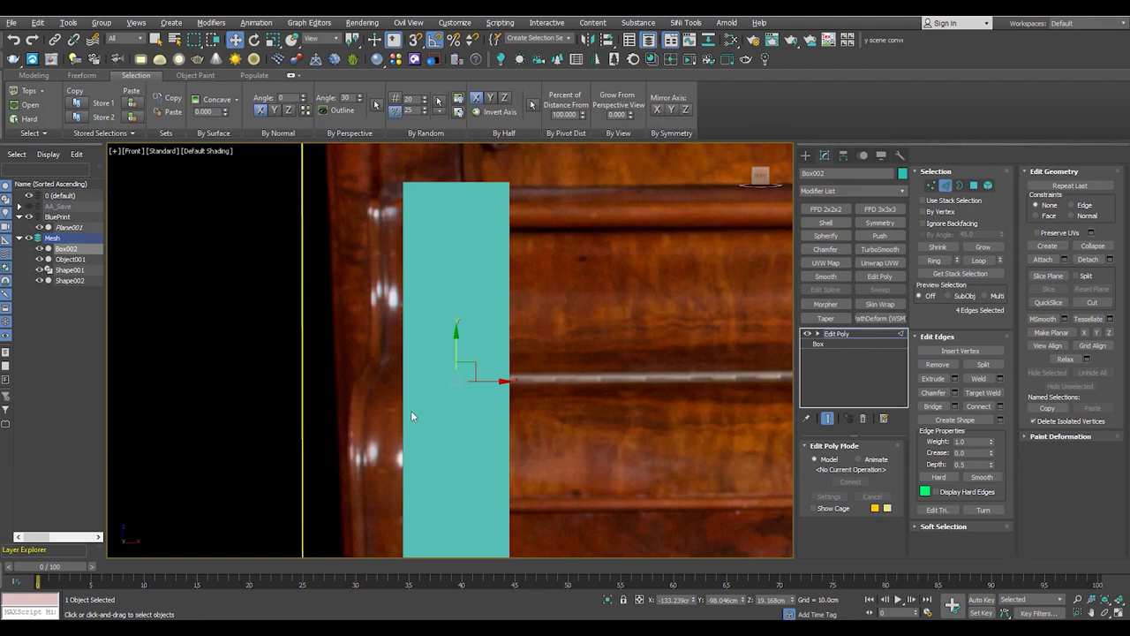
{"action": "scroll", "coordinate": [414, 412], "scroll_direction": "up", "scroll_amount": 2}
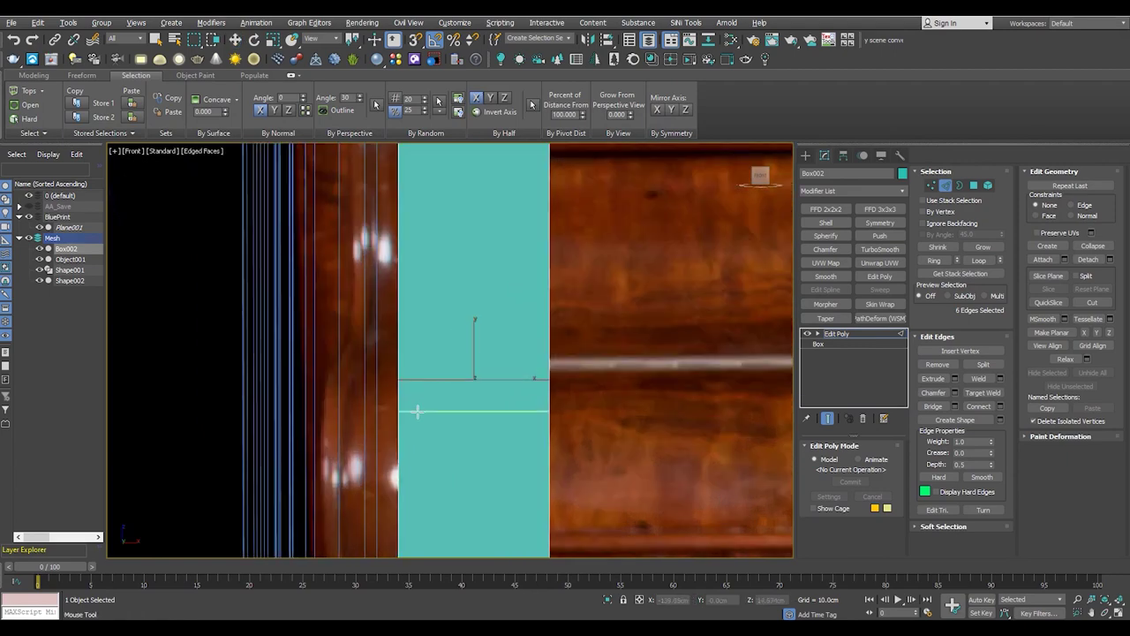
{"action": "key", "text": "p"}
{"action": "scroll", "coordinate": [145, 519], "scroll_direction": "down", "scroll_amount": 5}
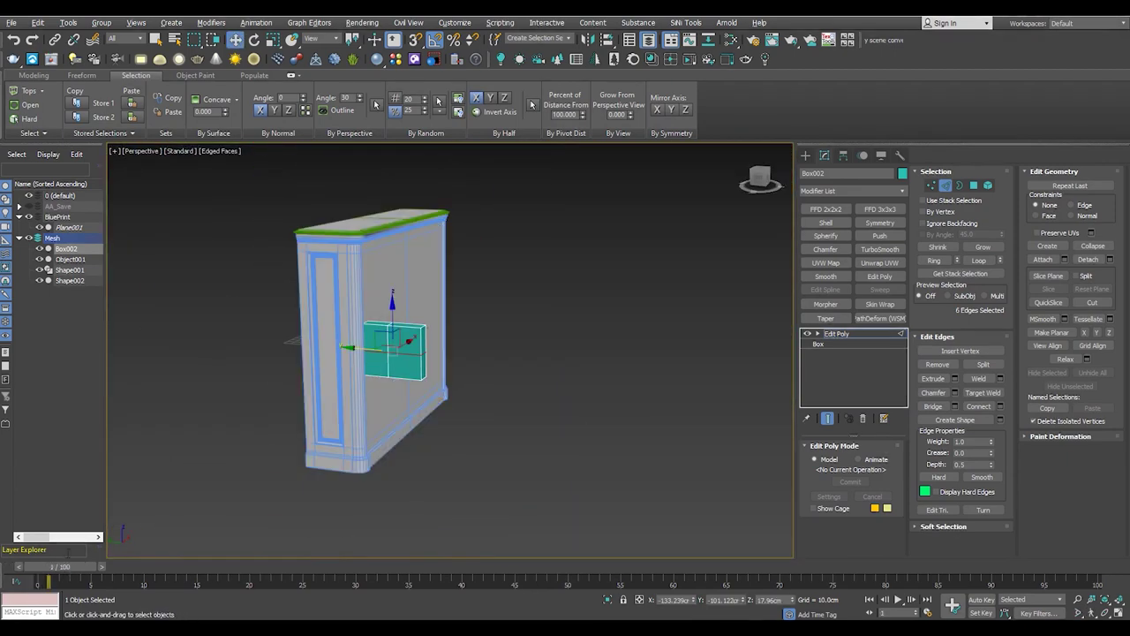
{"action": "scroll", "coordinate": [432, 350], "scroll_direction": "up", "scroll_amount": 5}
{"action": "mouse_move", "coordinate": [412, 354]}
{"action": "middle_mouse_down", "text": "alt"}
{"action": "mouse_move", "coordinate": [441, 311]}
{"action": "mouse_move", "coordinate": [385, 292]}
{"action": "mouse_move", "coordinate": [403, 277]}
{"action": "mouse_move", "coordinate": [376, 282]}
{"action": "mouse_move", "coordinate": [584, 271]}
{"action": "mouse_move", "coordinate": [524, 282]}
{"action": "middle_mouse_up", "text": "alt"}
Delete the block's upper-right polygon and cap the resulting hole
{"action": "key", "text": "4"}
{"action": "left_click", "coordinate": [482, 332]}
{"action": "key", "text": "Delete"}
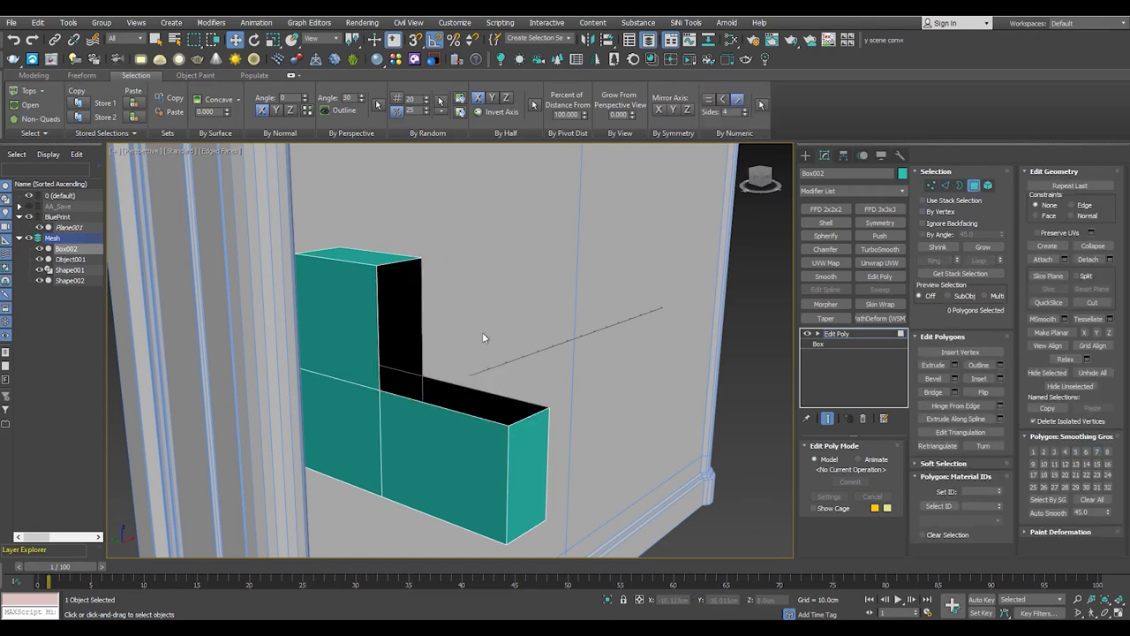
{"action": "key", "text": "3"}
{"action": "left_click", "coordinate": [450, 384]}
{"action": "key", "text": "F3"}
{"action": "key", "text": "alt+p"}
{"action": "key", "text": "F3"}
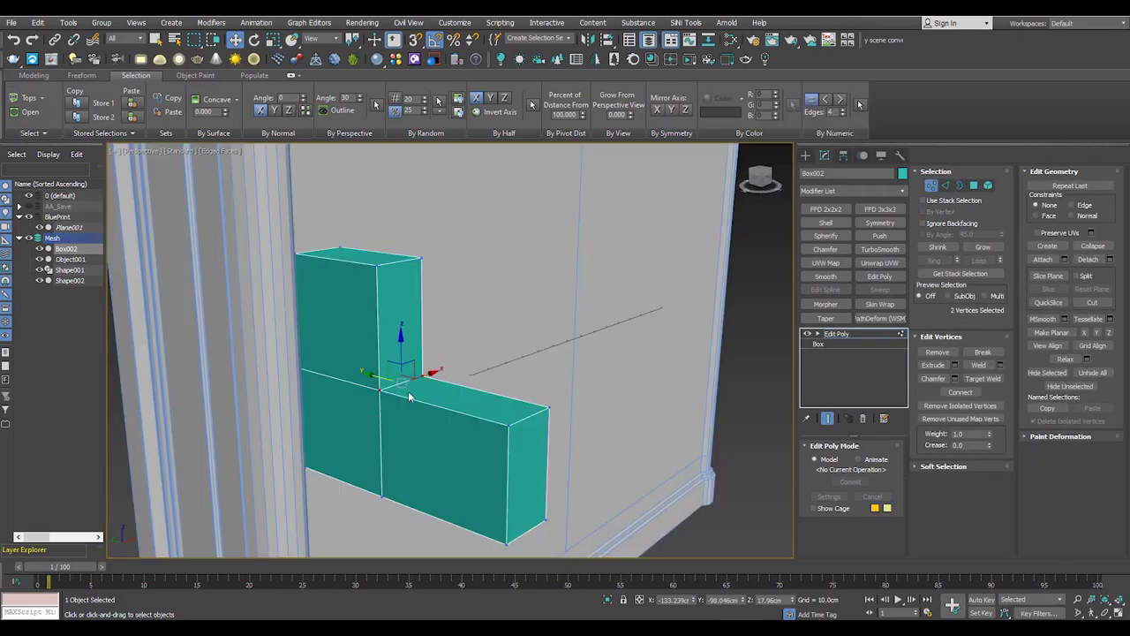
Align the step vertices to the reference photo in the front view
{"action": "key", "text": "2"}
{"action": "left_click", "coordinate": [401, 387]}
{"action": "key", "text": "alt+w"}
{"action": "key", "text": "alt+w"}
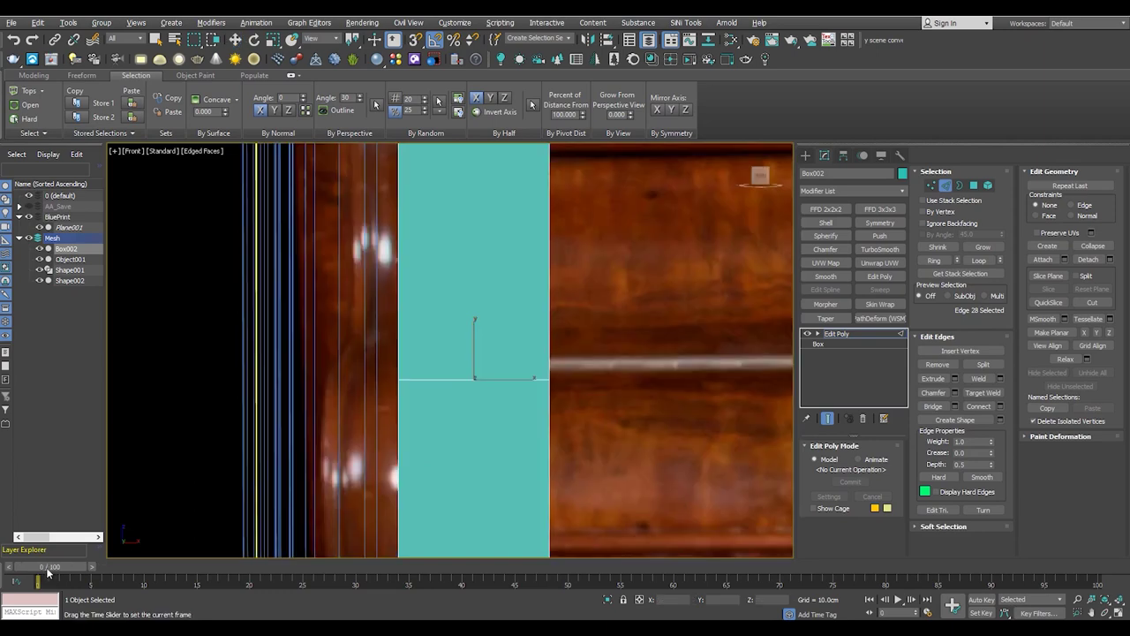
{"action": "left_click", "coordinate": [822, 333]}
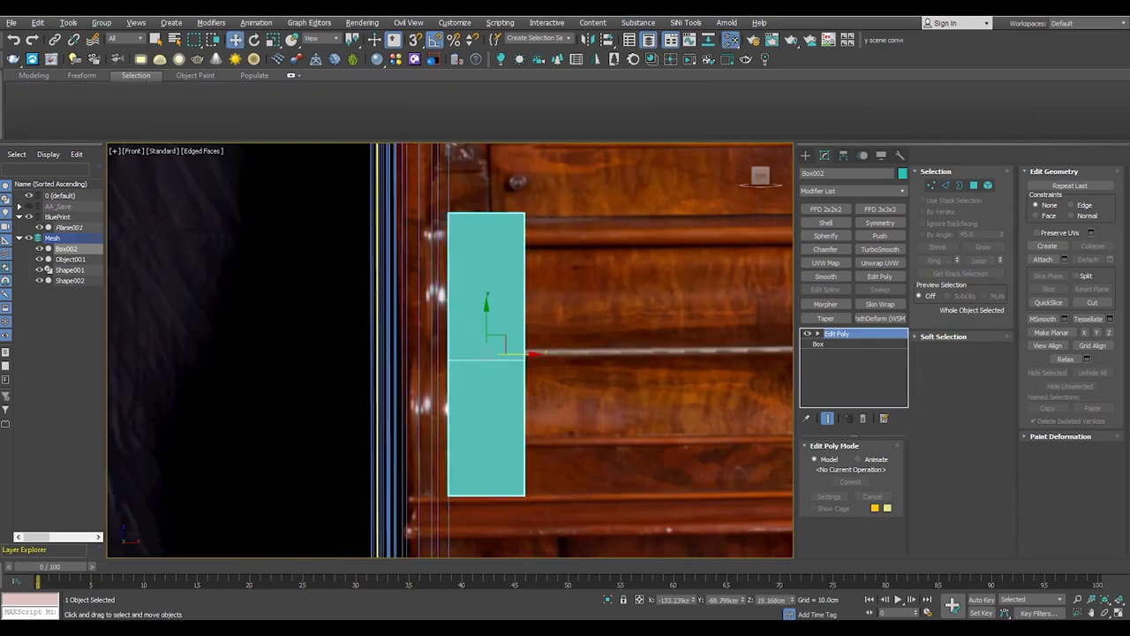
{"action": "key", "text": "F3"}
{"action": "scroll", "coordinate": [513, 356], "scroll_direction": "up", "scroll_amount": 3}
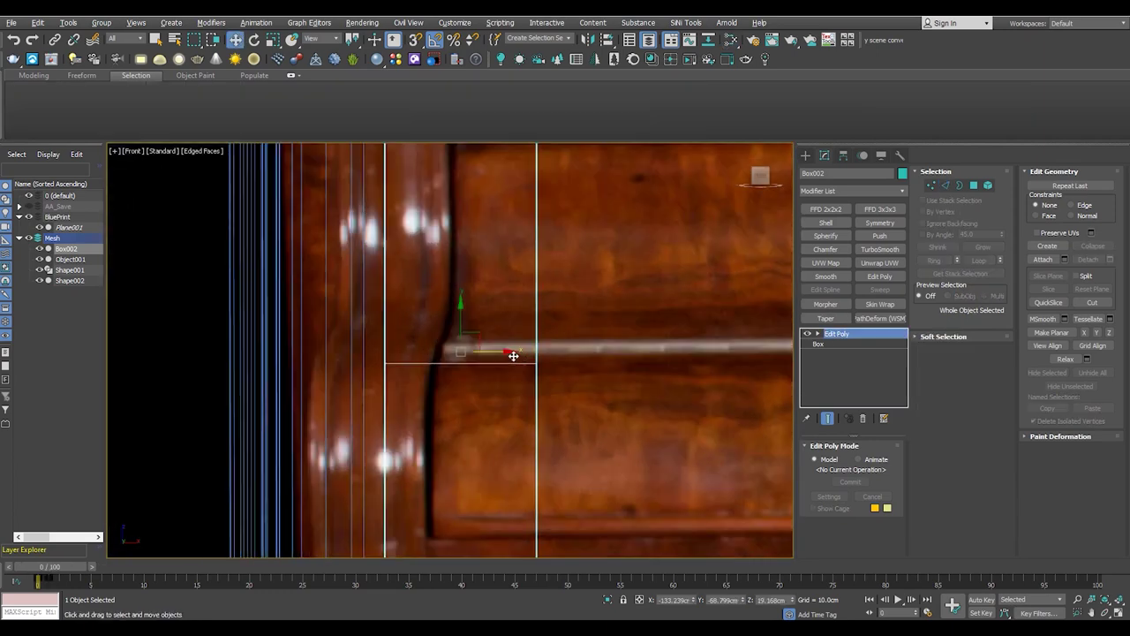
{"action": "key", "text": "1"}
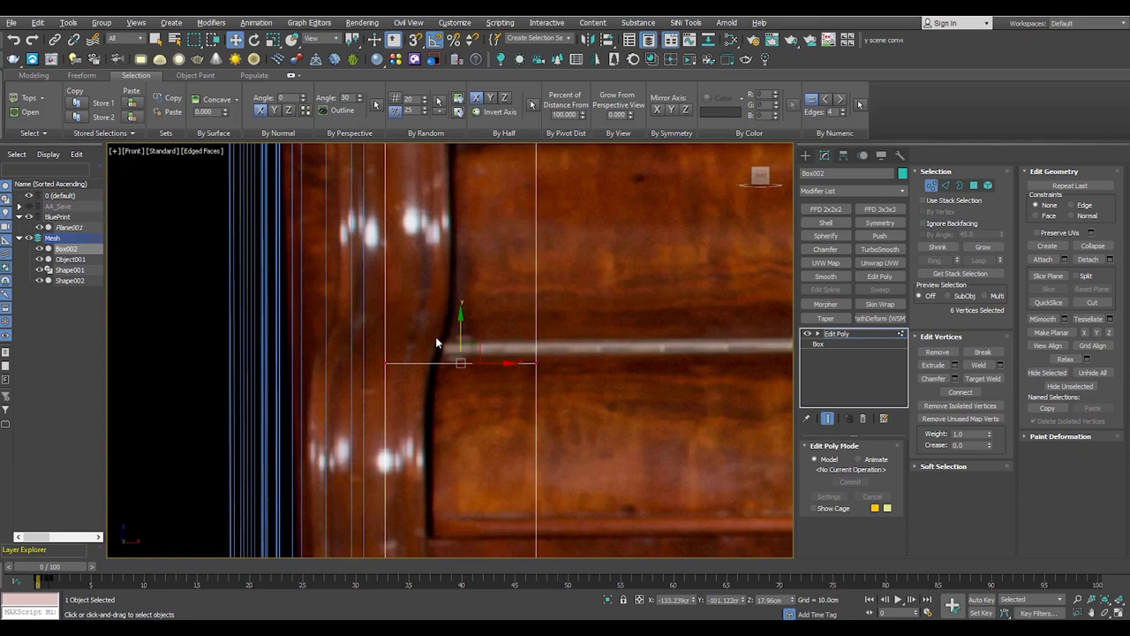
{"action": "key", "text": "alt+w"}
{"action": "left_click_drag", "start_coordinate": [609, 264], "coordinate": [628, 230]}
{"action": "key", "text": "alt+w"}
{"action": "key", "text": "alt+w"}
{"action": "key", "text": "alt+w"}
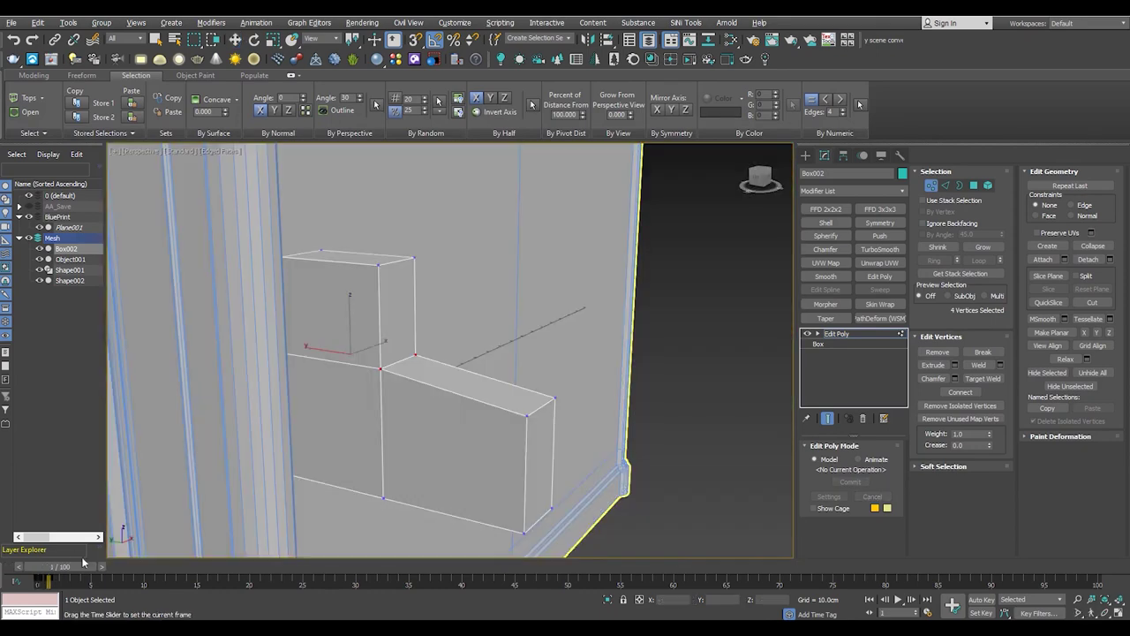
Start a chamfer on the two inner step edges
{"action": "key", "text": "2"}
{"action": "scroll", "coordinate": [429, 359], "scroll_direction": "down", "scroll_amount": 2}
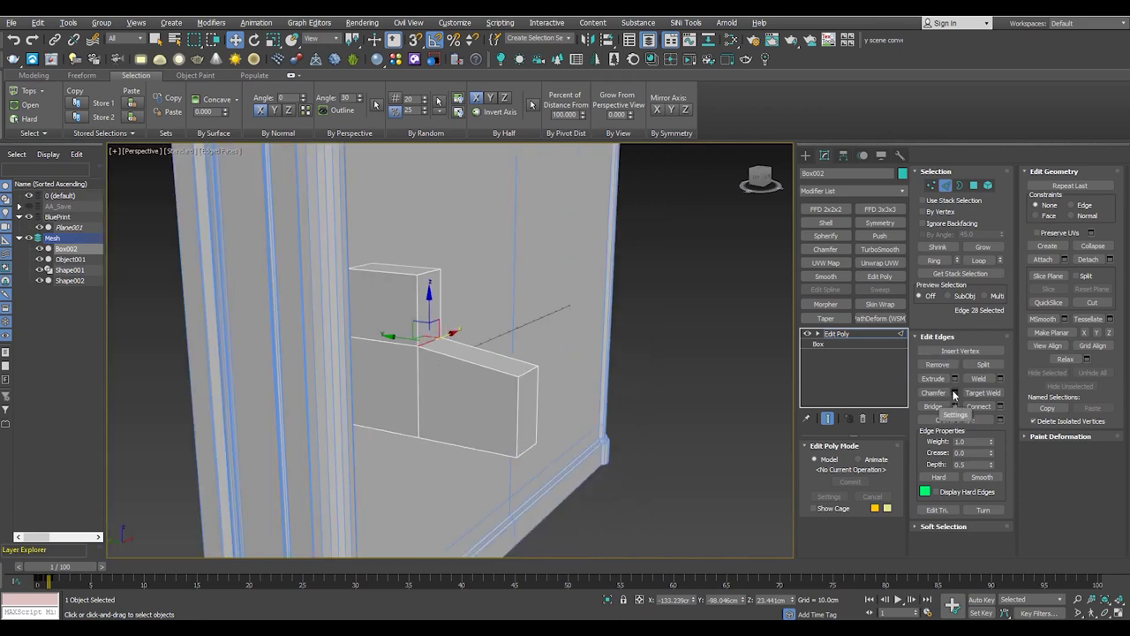
{"action": "left_click", "coordinate": [953, 395]}
{"action": "scroll", "coordinate": [452, 374], "scroll_direction": "up", "scroll_amount": 2}
{"action": "key", "text": "F3"}
{"action": "left_click", "coordinate": [392, 355]}
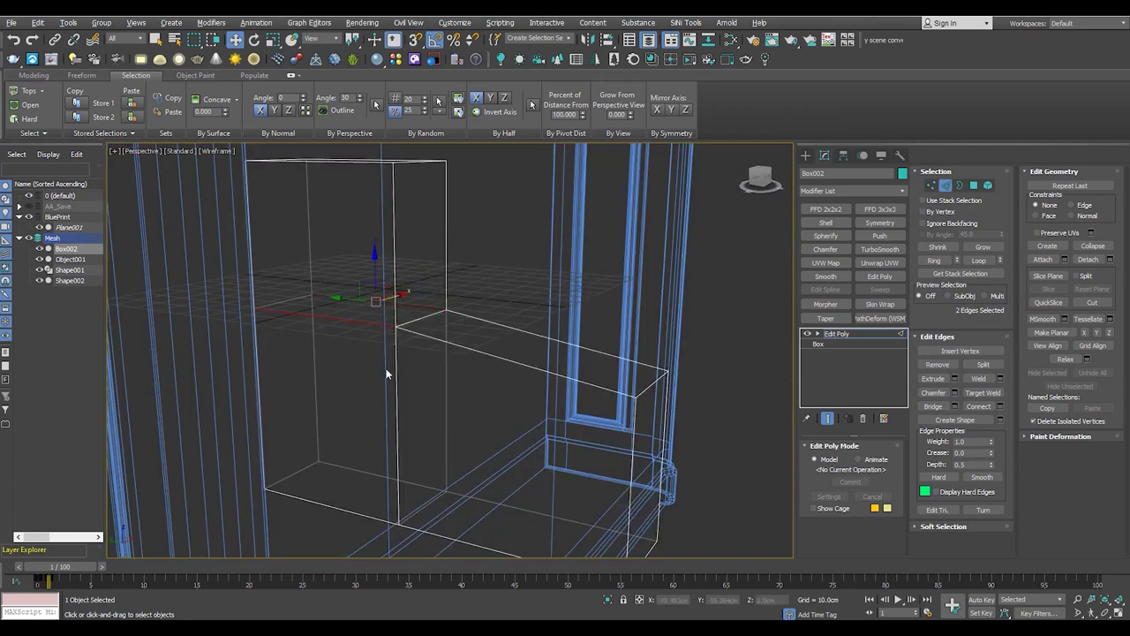
Chamfer the curved inner corner edge with 3 segments and commit it
{"action": "left_click", "coordinate": [421, 316]}
{"action": "key", "text": "F3"}
{"action": "scroll", "coordinate": [355, 355], "scroll_direction": "down", "scroll_amount": 2}
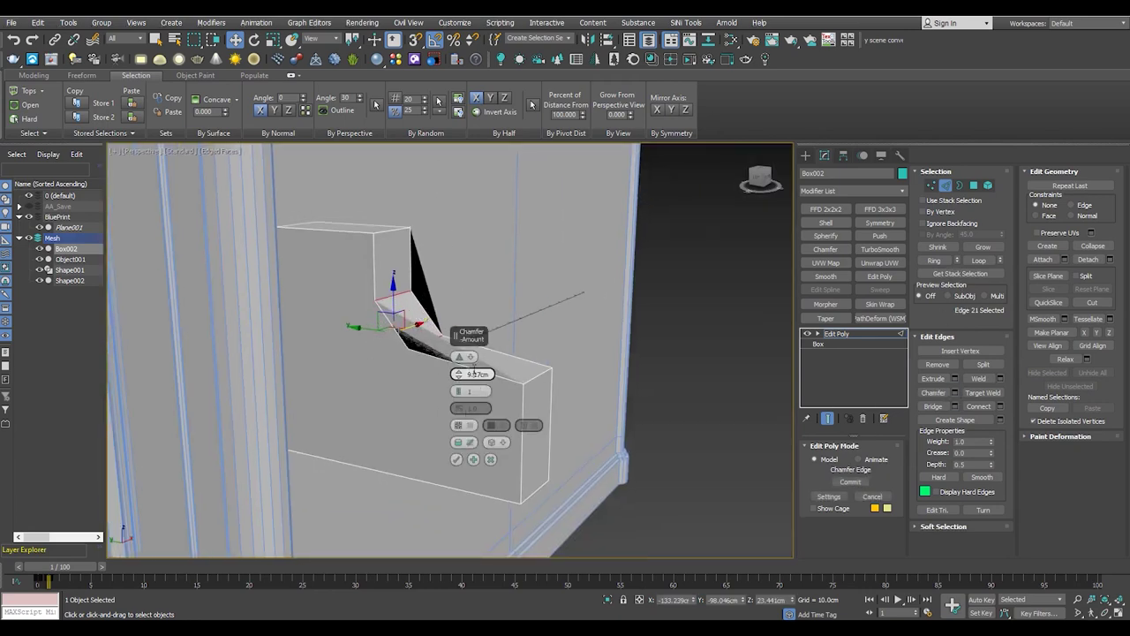
{"action": "left_click", "coordinate": [457, 392]}
{"action": "middle_click_drag", "start_coordinate": [418, 360], "coordinate": [333, 369]}
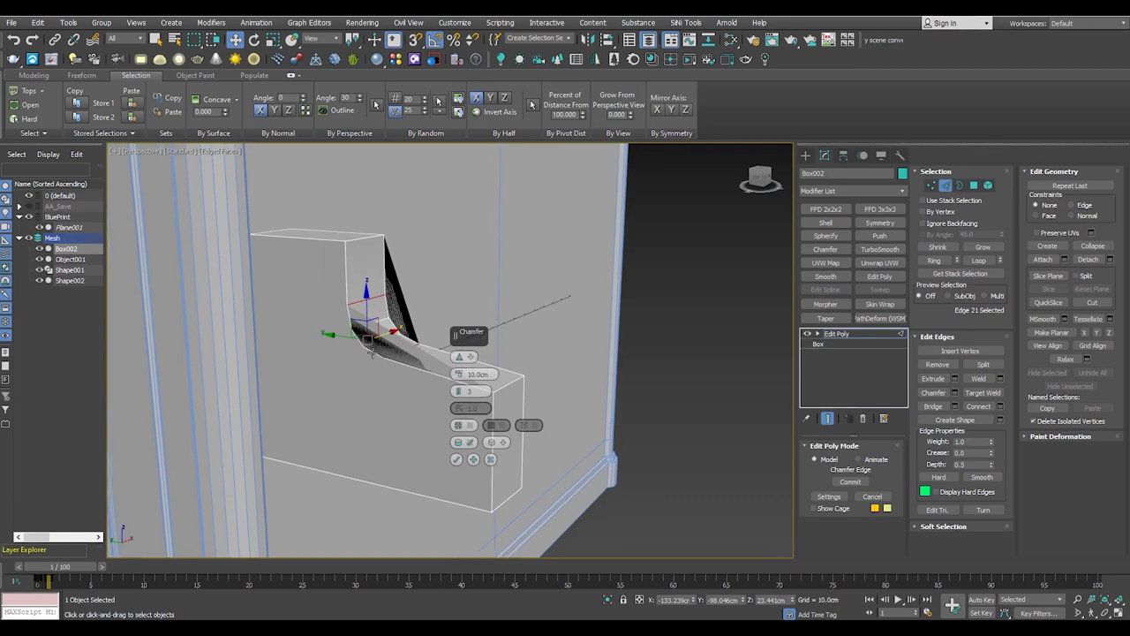
{"action": "left_click", "coordinate": [456, 459]}
{"action": "scroll", "coordinate": [318, 409], "scroll_direction": "up", "scroll_amount": 3}
Chamfer the lower block's front top edge 10 cm with 3 segments
{"action": "key", "text": "1"}
{"action": "key", "text": "F3"}
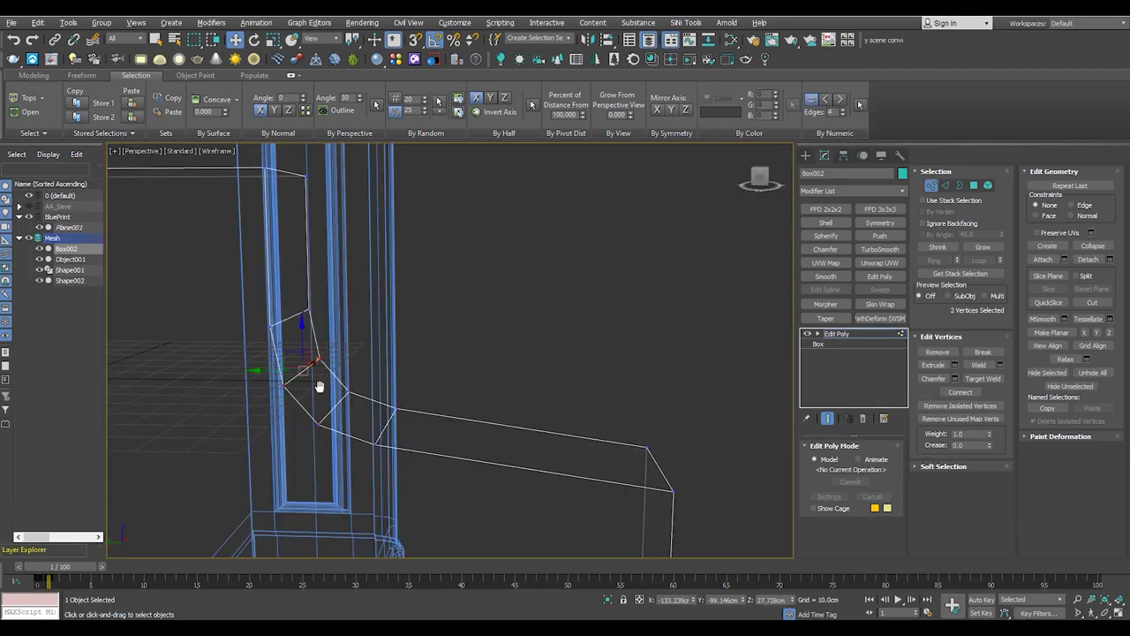
{"action": "scroll", "coordinate": [319, 386], "scroll_direction": "down", "scroll_amount": 3}
{"action": "middle_click_drag", "start_coordinate": [319, 386], "coordinate": [350, 454]}
{"action": "key", "text": "F3"}
{"action": "mouse_move", "coordinate": [425, 395]}
{"action": "middle_mouse_down", "text": "alt"}
{"action": "mouse_move", "coordinate": [509, 417]}
{"action": "mouse_move", "coordinate": [619, 389]}
{"action": "middle_mouse_up", "text": "alt"}
{"action": "key", "text": "2"}
{"action": "left_click", "coordinate": [509, 413]}
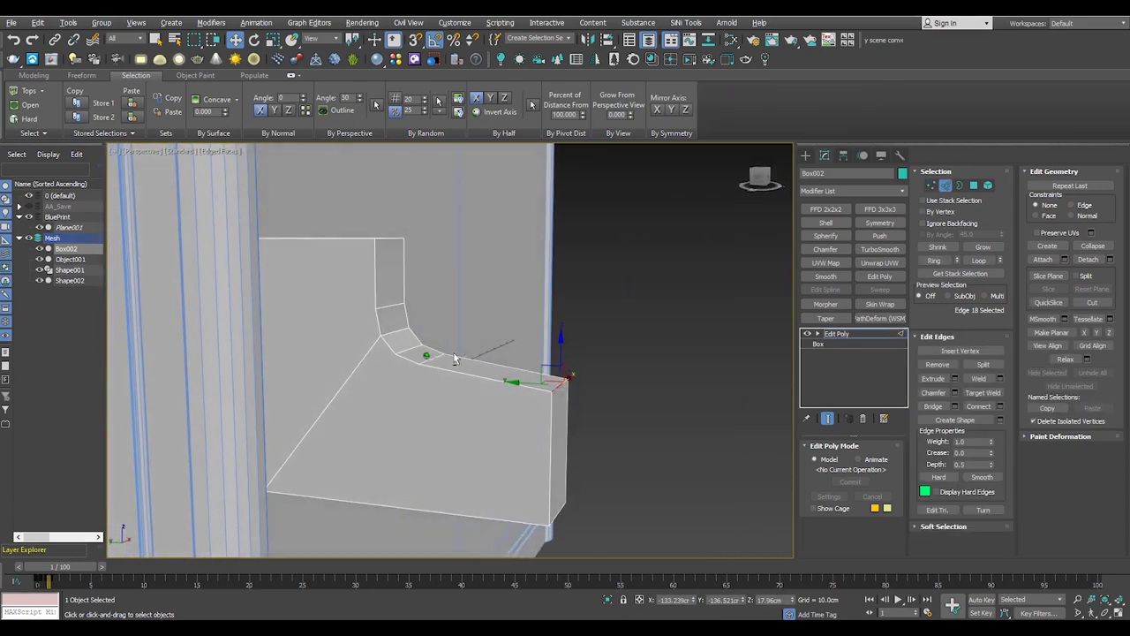
{"action": "middle_click_drag", "start_coordinate": [558, 400], "coordinate": [308, 377]}
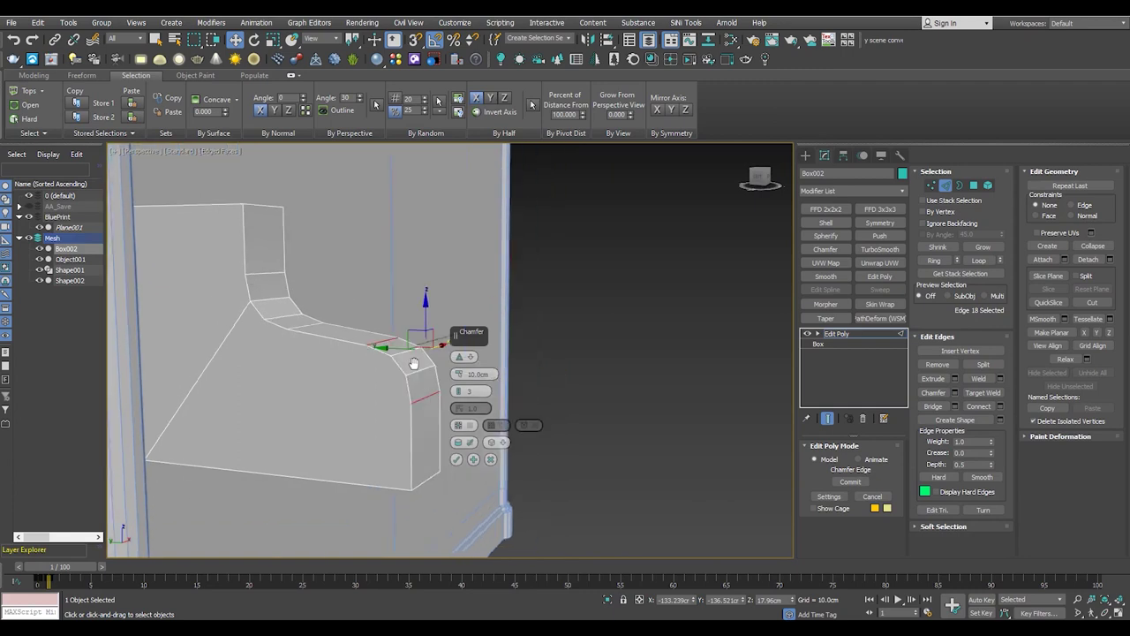
{"action": "middle_click_drag", "start_coordinate": [406, 428], "coordinate": [460, 405], "text": "alt"}
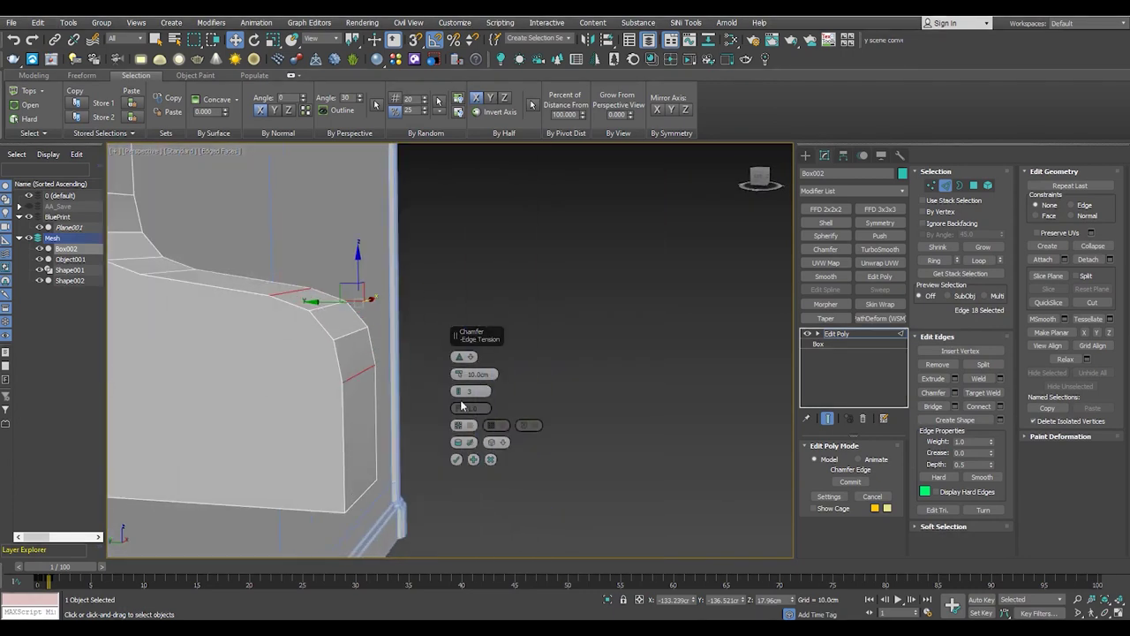
{"action": "scroll", "coordinate": [265, 380], "scroll_direction": "up", "scroll_amount": 3}
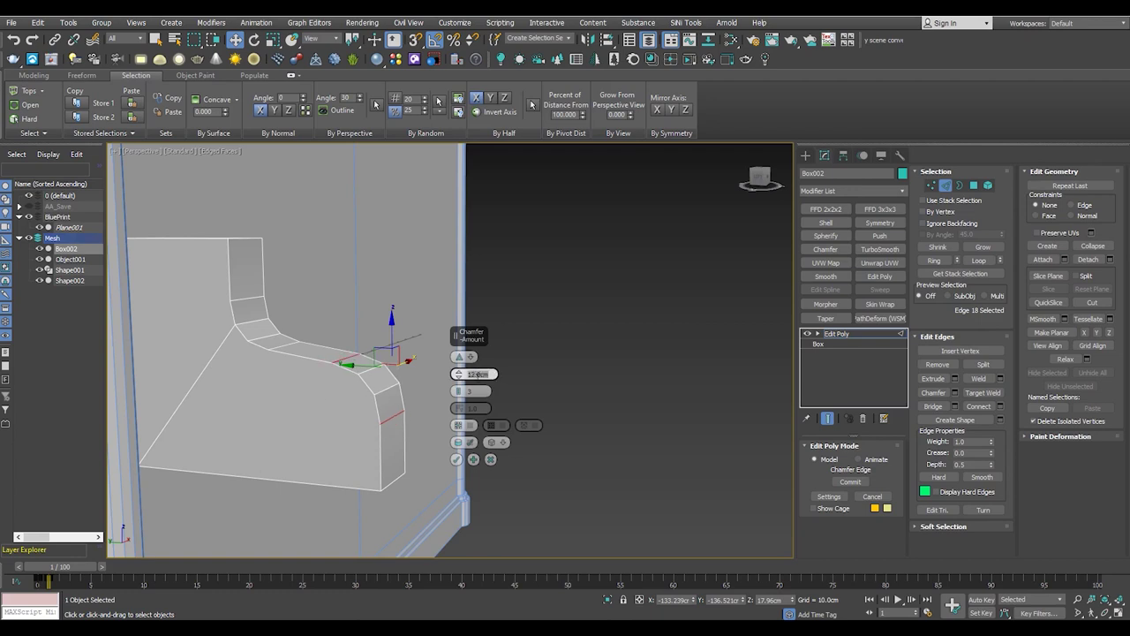
Commit the lower block's corner chamfer
{"action": "left_click", "coordinate": [458, 461]}
{"action": "scroll", "coordinate": [344, 449], "scroll_direction": "up", "scroll_amount": 2}
{"action": "key", "text": "4"}
{"action": "left_click", "coordinate": [414, 439]}
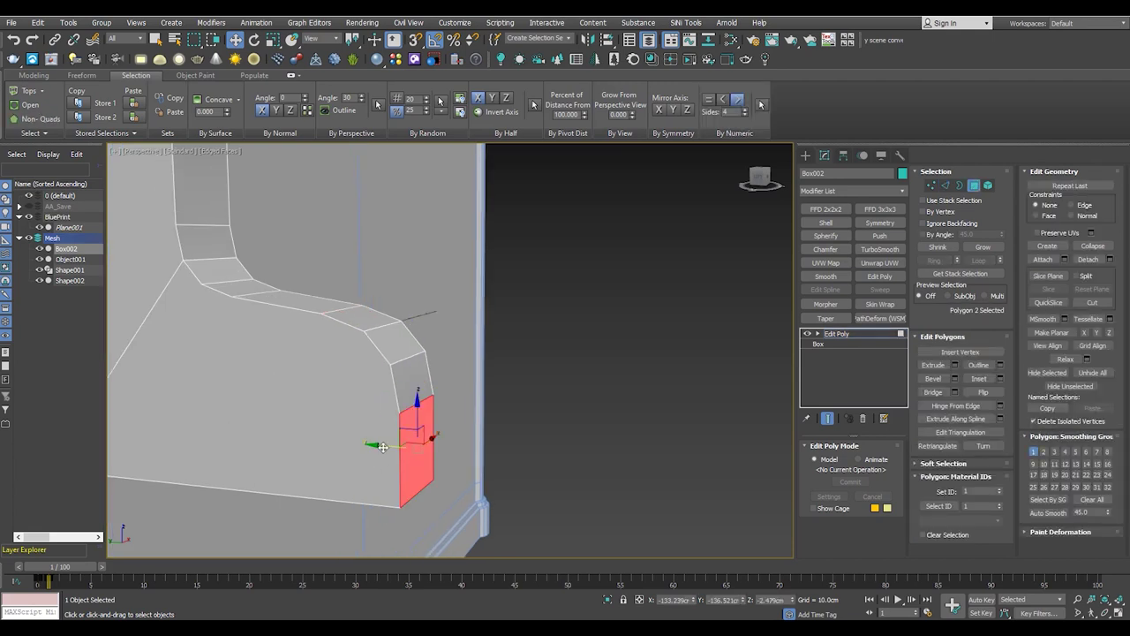
{"action": "left_click_drag", "start_coordinate": [388, 442], "coordinate": [393, 442]}
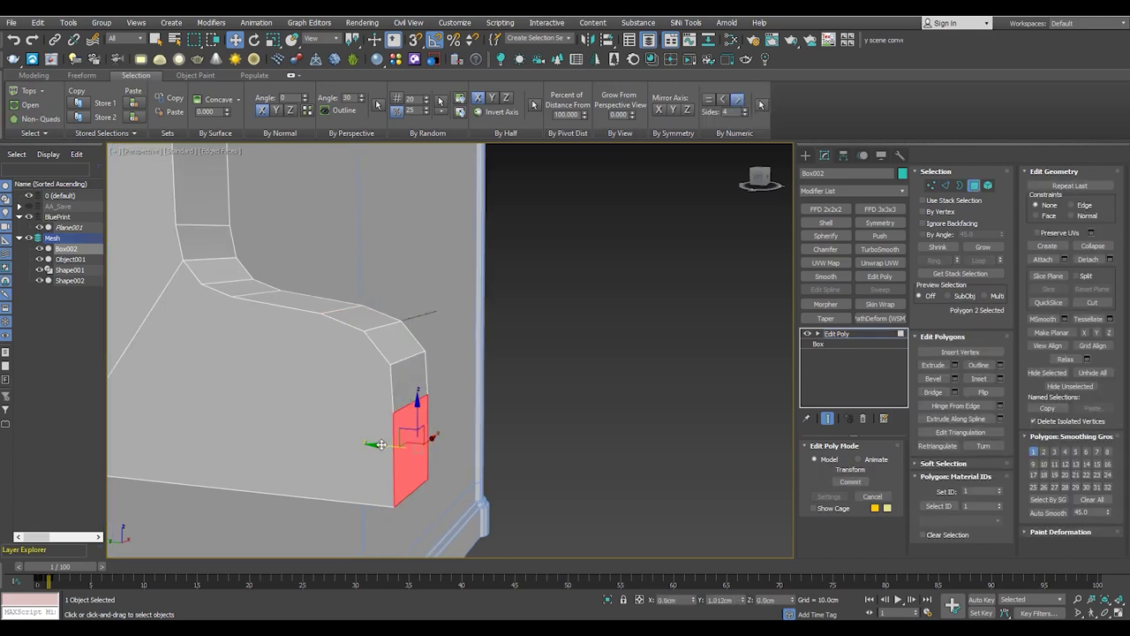
{"action": "middle_click_drag", "start_coordinate": [393, 442], "coordinate": [415, 415], "text": "alt"}
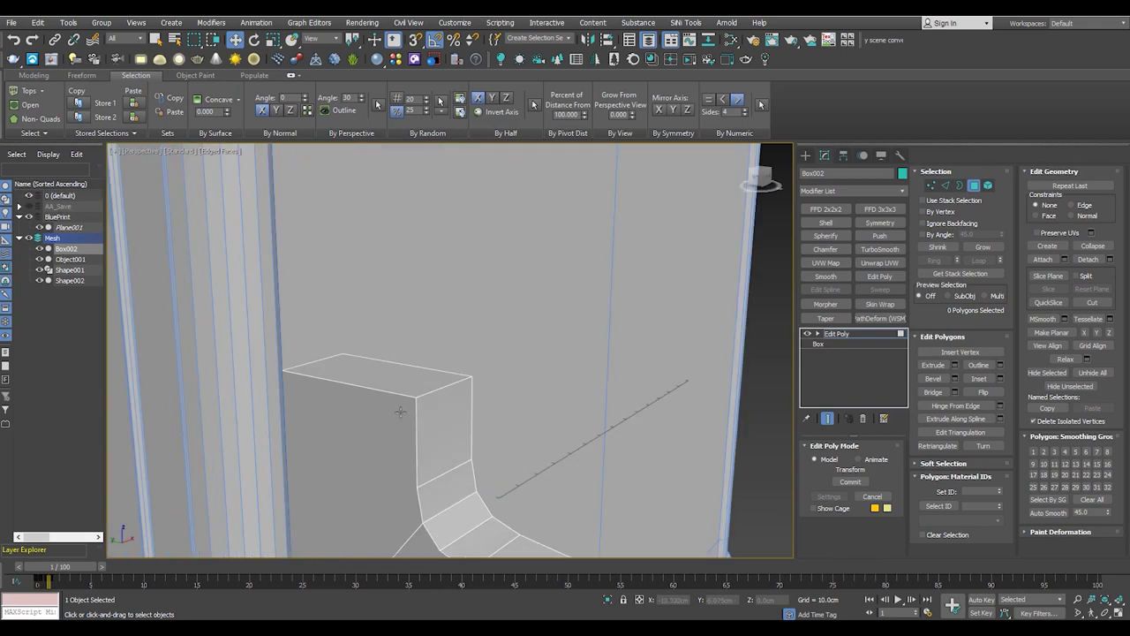
Chamfer the upper block's top front edge 5 cm with 3 segments
{"action": "key", "text": "2"}
{"action": "left_click", "coordinate": [426, 378]}
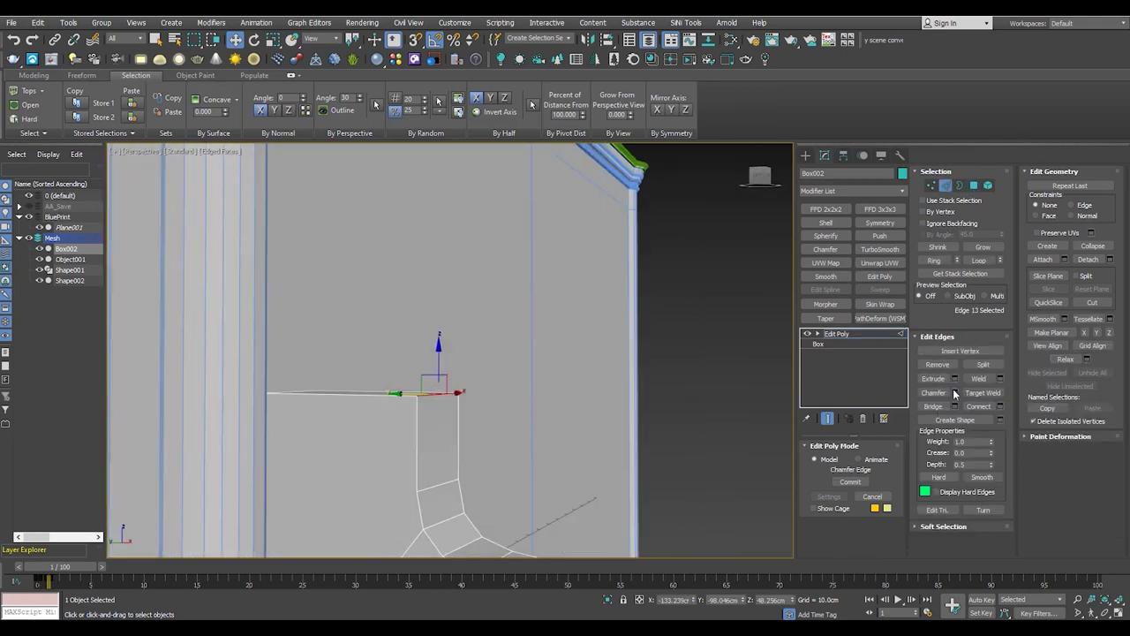
{"action": "left_click", "coordinate": [954, 392]}
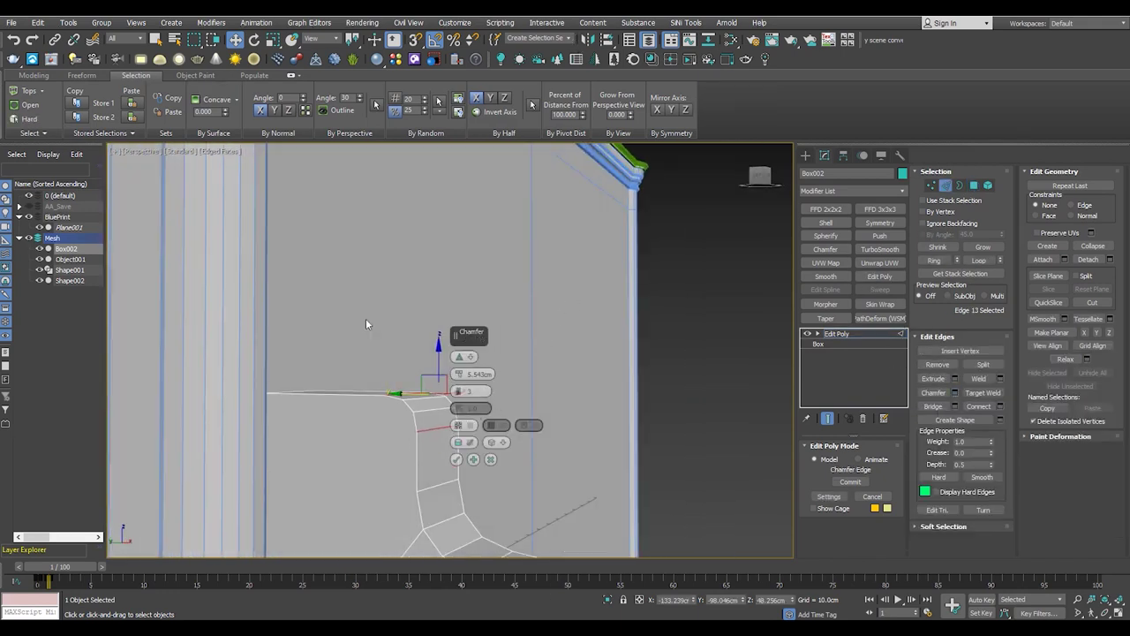
{"action": "middle_click_drag", "start_coordinate": [276, 387], "coordinate": [306, 390], "text": "alt"}
{"action": "type", "text": "5"}
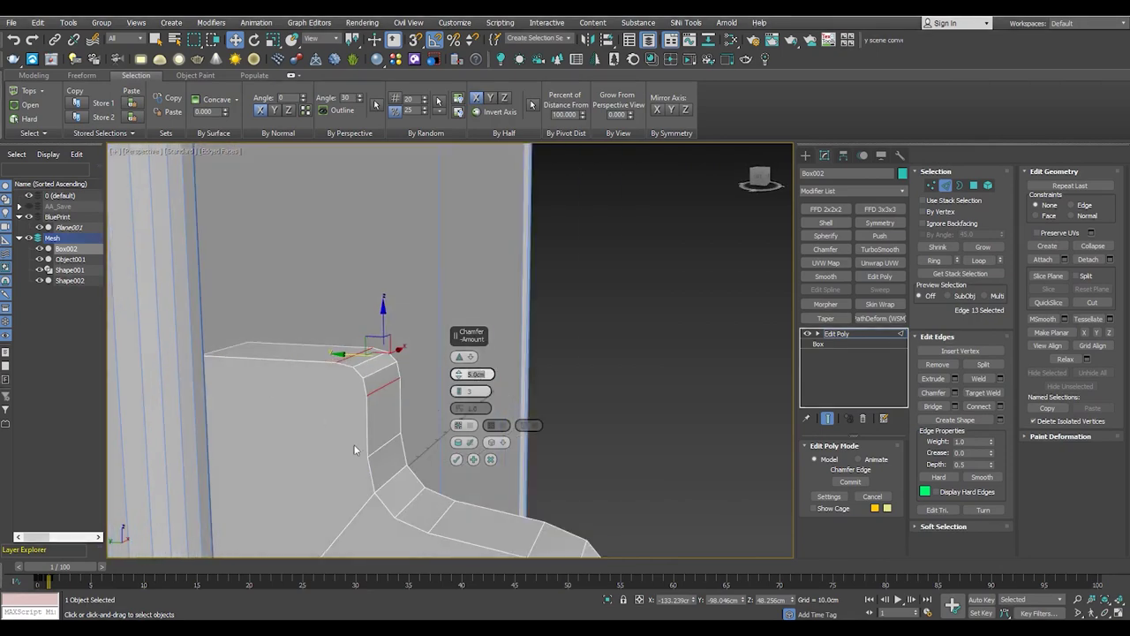
{"action": "left_click", "coordinate": [456, 459]}
{"action": "middle_click_drag", "start_coordinate": [461, 461], "coordinate": [366, 393], "text": "alt"}
Inspect the profile's corner vertices in wireframe, then clear the selection
{"action": "key", "text": "1"}
{"action": "key", "text": "F3"}
{"action": "key", "text": "F3"}
{"action": "left_click_drag", "start_coordinate": [300, 326], "coordinate": [371, 423]}
{"action": "scroll", "coordinate": [330, 424], "scroll_direction": "up", "scroll_amount": 3}
{"action": "scroll", "coordinate": [330, 397], "scroll_direction": "up", "scroll_amount": 1}
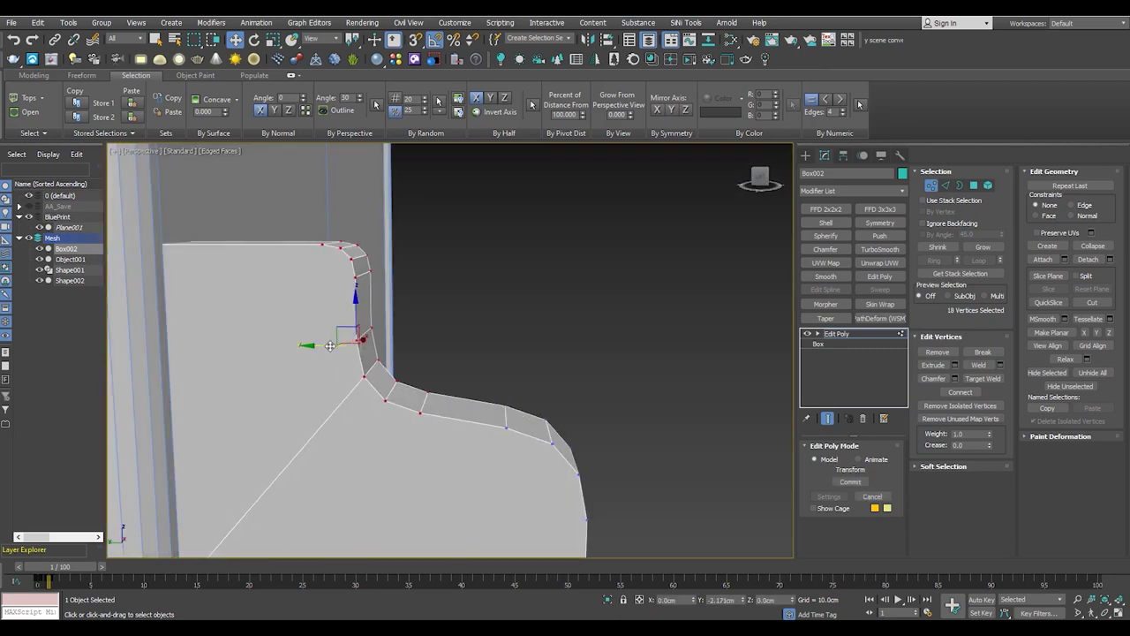
{"action": "mouse_move", "coordinate": [329, 365]}
{"action": "middle_mouse_down", "text": "alt"}
{"action": "mouse_move", "coordinate": [308, 371]}
{"action": "mouse_move", "coordinate": [345, 316]}
{"action": "mouse_move", "coordinate": [435, 316]}
{"action": "middle_mouse_up", "text": "alt"}
{"action": "scroll", "coordinate": [450, 353], "scroll_direction": "down", "scroll_amount": 3}
{"action": "left_click", "coordinate": [464, 396]}
{"action": "mouse_move", "coordinate": [464, 396]}
{"action": "middle_mouse_down", "text": "alt"}
{"action": "mouse_move", "coordinate": [467, 371]}
{"action": "mouse_move", "coordinate": [423, 345]}
{"action": "mouse_move", "coordinate": [446, 327]}
{"action": "middle_mouse_up", "text": "alt"}
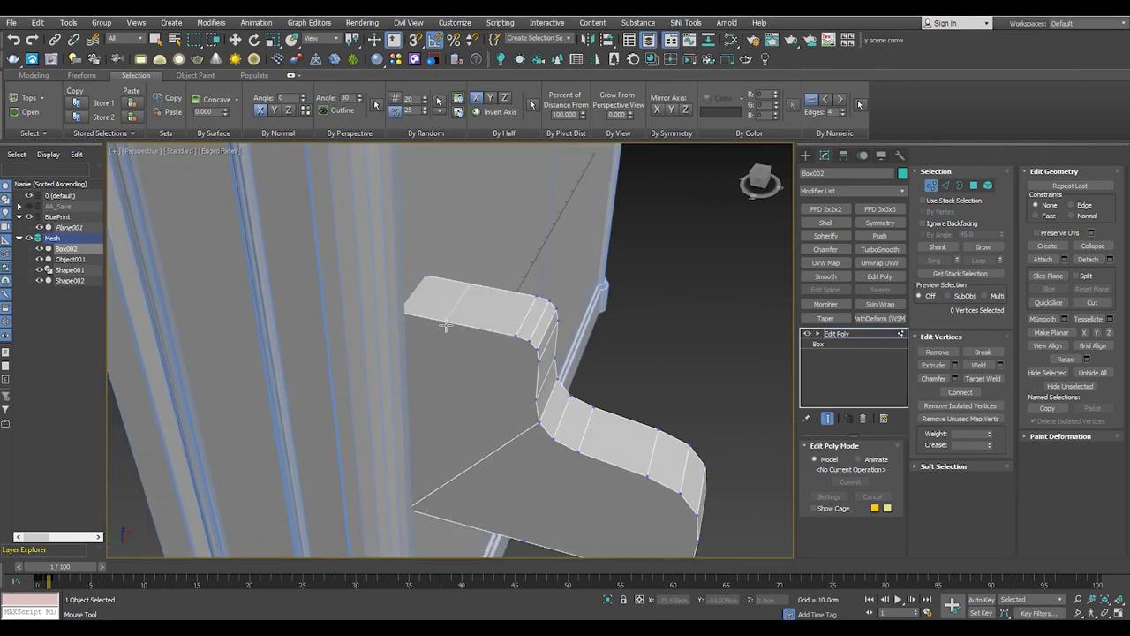
Lower the middle top edge into a dip and chamfer it about 19 cm, 3 segments
{"action": "key", "text": "2"}
{"action": "left_click", "coordinate": [444, 325]}
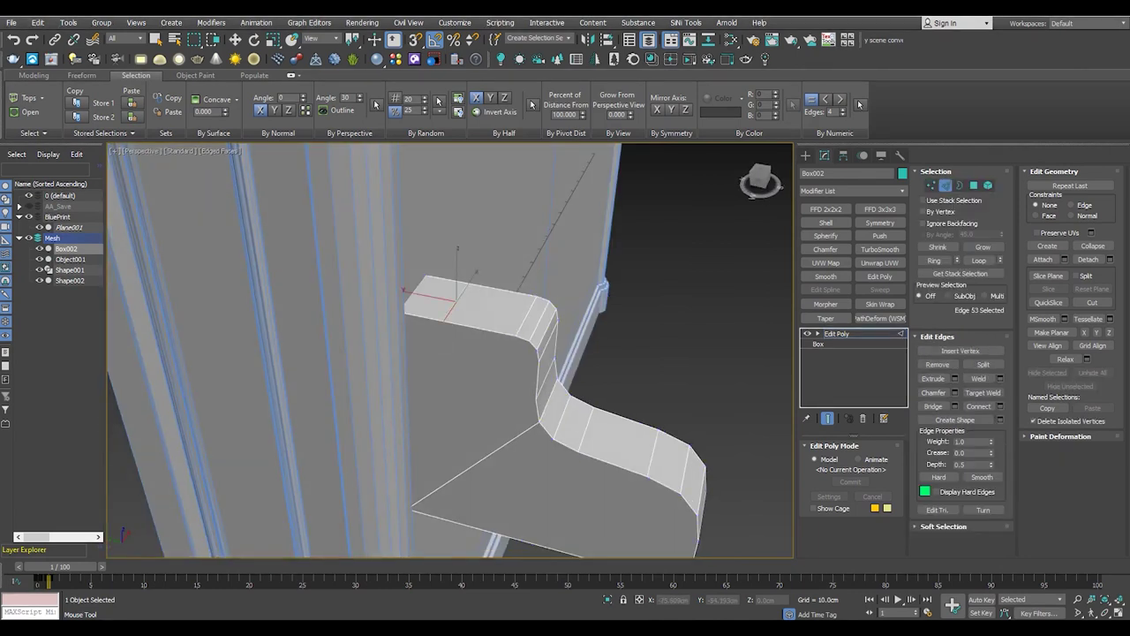
{"action": "scroll", "coordinate": [475, 279], "scroll_direction": "up", "scroll_amount": 4}
{"action": "key", "text": "w"}
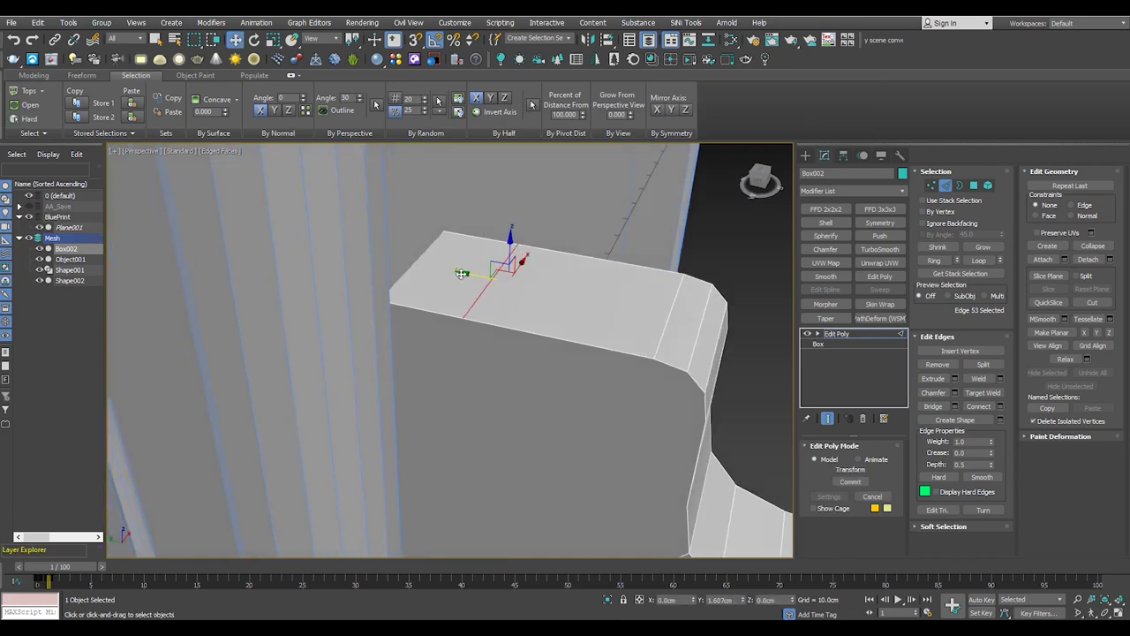
{"action": "mouse_move", "coordinate": [462, 273]}
{"action": "middle_mouse_down", "text": "alt"}
{"action": "mouse_move", "coordinate": [492, 325]}
{"action": "mouse_move", "coordinate": [513, 338]}
{"action": "mouse_move", "coordinate": [516, 319]}
{"action": "middle_mouse_up", "text": "alt"}
{"action": "left_click", "coordinate": [499, 328]}
{"action": "left_click_drag", "start_coordinate": [516, 320], "coordinate": [517, 345]}
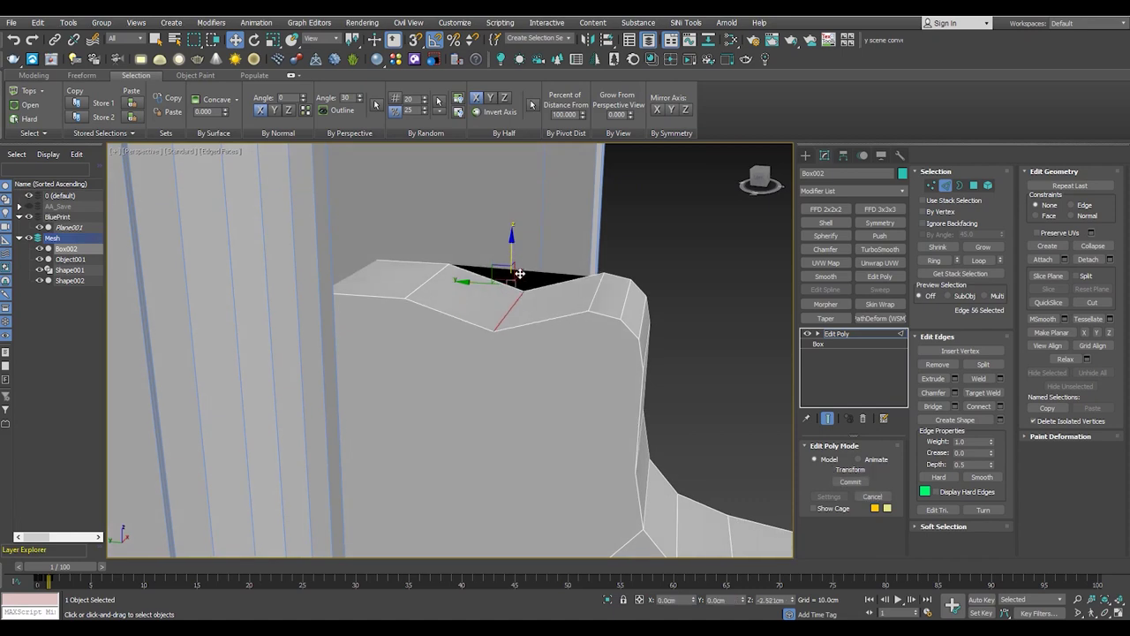
{"action": "left_click", "coordinate": [941, 394]}
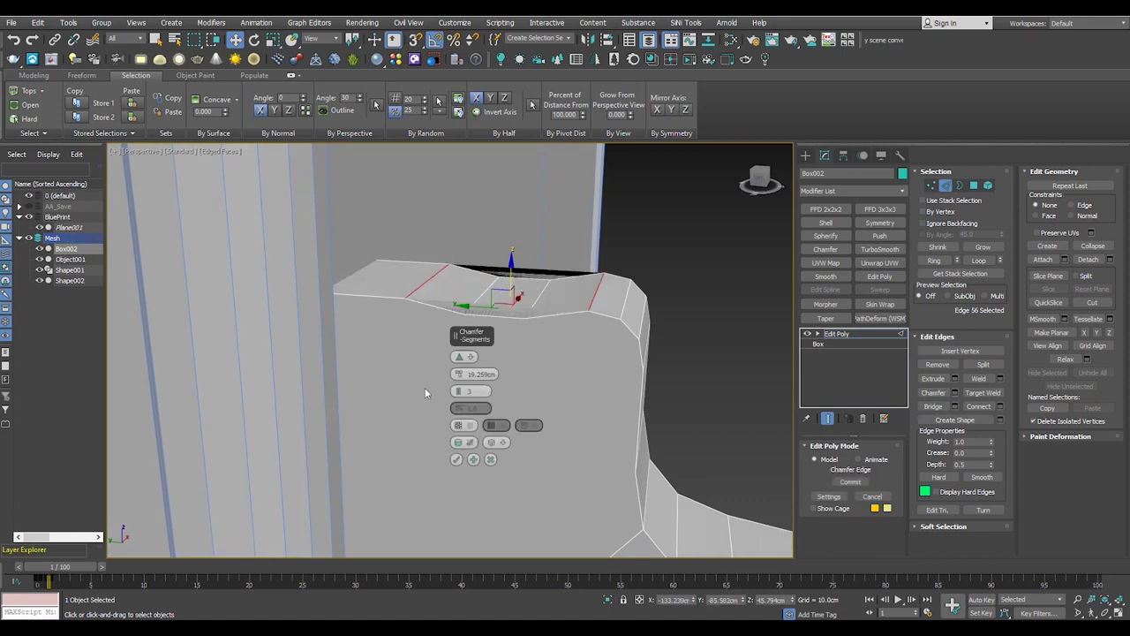
{"action": "left_click", "coordinate": [457, 460]}
Check the bracket's top corner edges from several angles
{"action": "key", "text": "1"}
{"action": "middle_click_drag", "start_coordinate": [448, 365], "coordinate": [578, 415], "text": "alt"}
{"action": "key", "text": "2"}
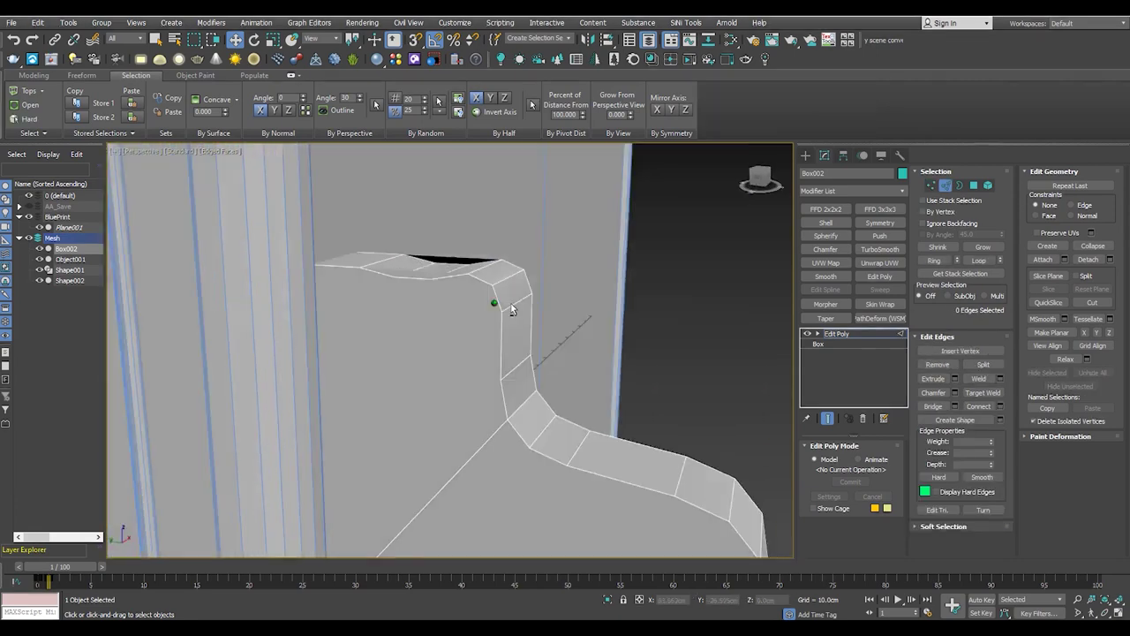
{"action": "middle_click_drag", "start_coordinate": [525, 332], "coordinate": [469, 292], "text": "alt"}
{"action": "left_click", "coordinate": [505, 281]}
{"action": "mouse_move", "coordinate": [495, 333]}
{"action": "middle_mouse_down", "text": "alt"}
{"action": "mouse_move", "coordinate": [521, 329]}
{"action": "mouse_move", "coordinate": [524, 315]}
{"action": "mouse_move", "coordinate": [465, 313]}
{"action": "mouse_move", "coordinate": [538, 366]}
{"action": "mouse_move", "coordinate": [457, 327]}
{"action": "mouse_move", "coordinate": [466, 249]}
{"action": "mouse_move", "coordinate": [436, 291]}
{"action": "mouse_move", "coordinate": [326, 326]}
{"action": "mouse_move", "coordinate": [335, 348]}
{"action": "mouse_move", "coordinate": [366, 341]}
{"action": "mouse_move", "coordinate": [385, 371]}
{"action": "middle_mouse_up", "text": "alt"}
{"action": "left_click", "coordinate": [497, 278]}
{"action": "left_click", "coordinate": [466, 249]}
Inspect the bracket's inner curved corner from the Left and Perspective views
{"action": "key", "text": "l"}
{"action": "key", "text": "1"}
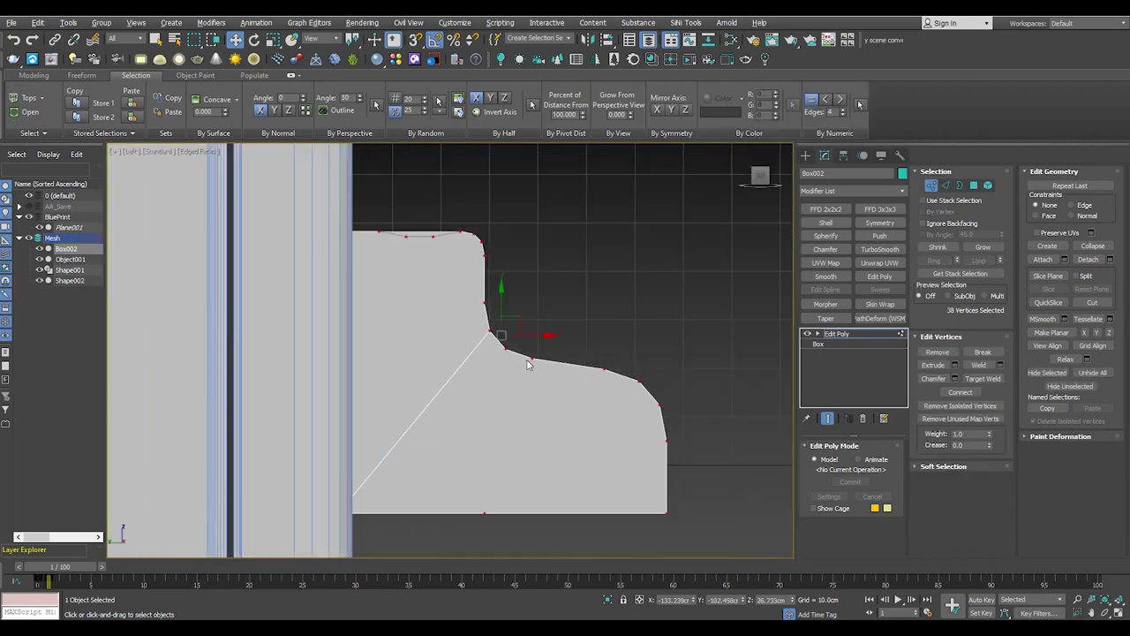
{"action": "scroll", "coordinate": [509, 360], "scroll_direction": "up", "scroll_amount": 2}
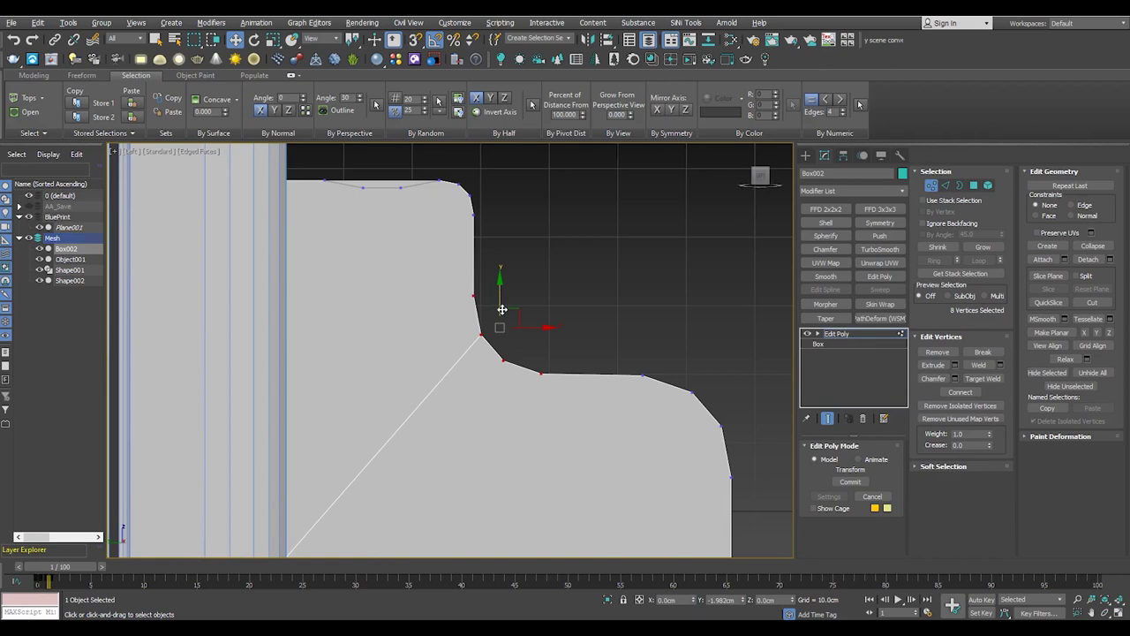
{"action": "scroll", "coordinate": [548, 375], "scroll_direction": "up", "scroll_amount": 2}
{"action": "key", "text": "alt+w"}
{"action": "key", "text": "p"}
{"action": "key", "text": "alt+w"}
{"action": "mouse_move", "coordinate": [462, 398]}
{"action": "middle_mouse_down", "text": "alt"}
{"action": "mouse_move", "coordinate": [430, 403]}
{"action": "mouse_move", "coordinate": [461, 409]}
{"action": "middle_mouse_up", "text": "alt"}
Isolate Box002 in the Left view and display it as wireframe
{"action": "key", "text": "l"}
{"action": "key", "text": "F3"}
{"action": "key", "text": "2"}
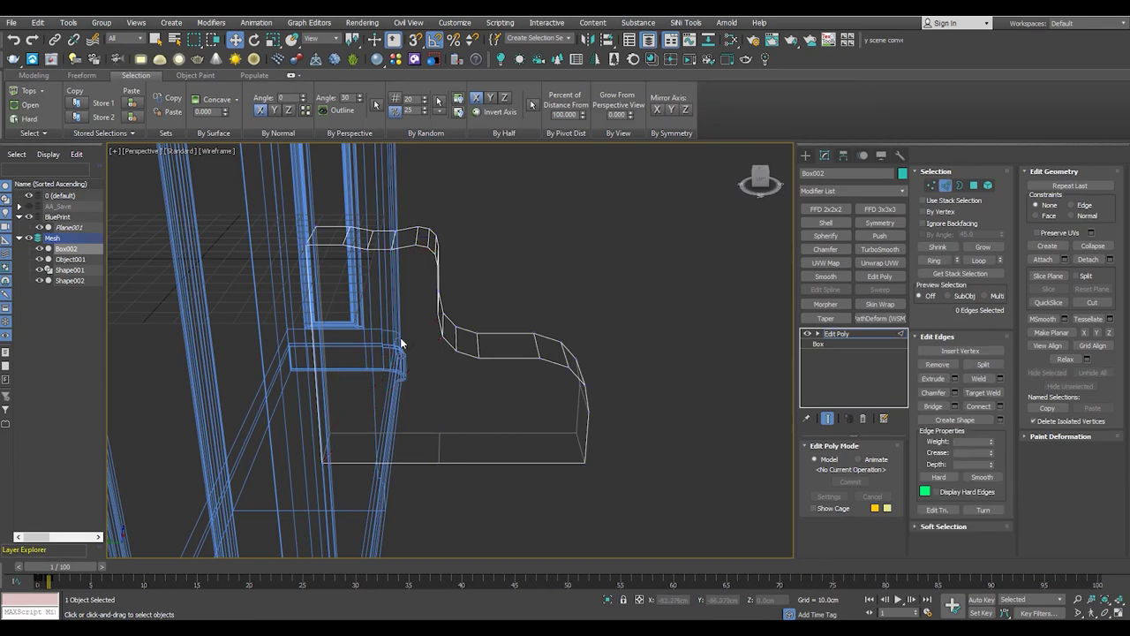
{"action": "key", "text": "F3"}
{"action": "key", "text": "alt+q"}
{"action": "key", "text": "1"}
{"action": "key", "text": "F3"}
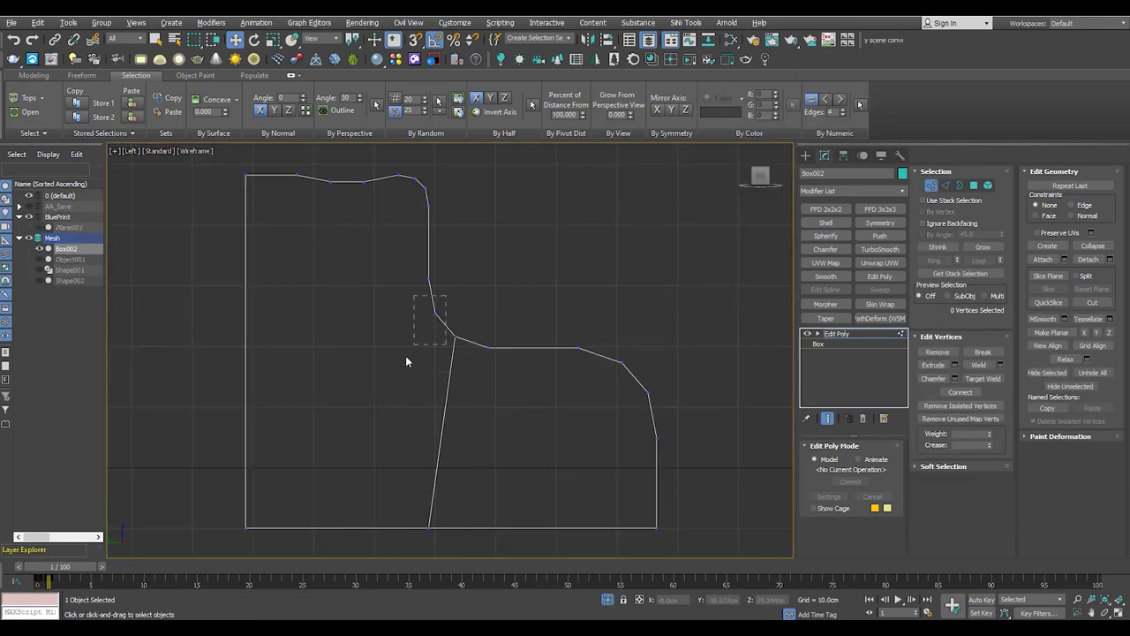
Connect the four side edges of the sloped lower panel with 3 new edges
{"action": "scroll", "coordinate": [312, 286], "scroll_direction": "down", "scroll_amount": 3}
{"action": "left_click_drag", "start_coordinate": [518, 366], "coordinate": [347, 277]}
{"action": "scroll", "coordinate": [455, 394], "scroll_direction": "down", "scroll_amount": 2}
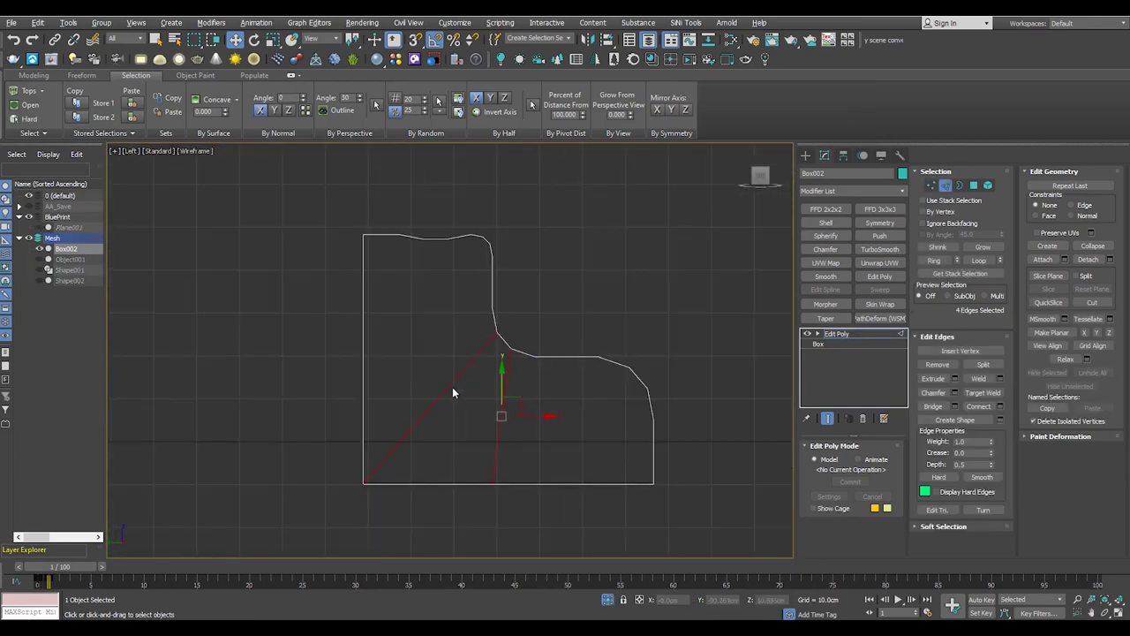
{"action": "key", "text": "2"}
{"action": "key", "text": "ctrl+shift+e"}
{"action": "left_click", "coordinate": [457, 408]}
{"action": "key", "text": "1"}
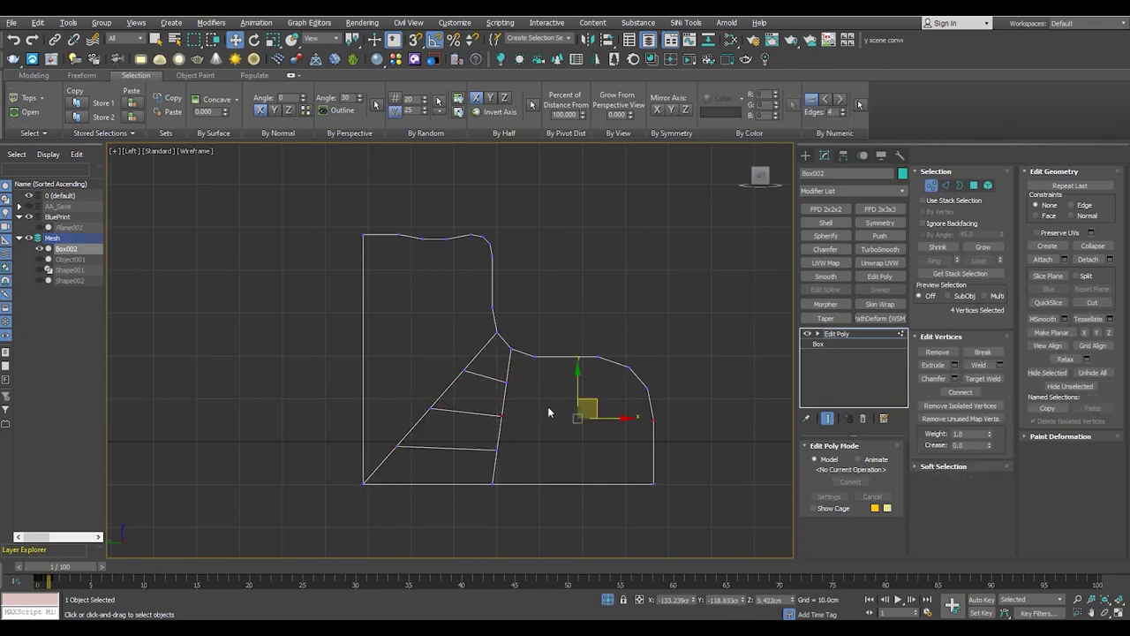
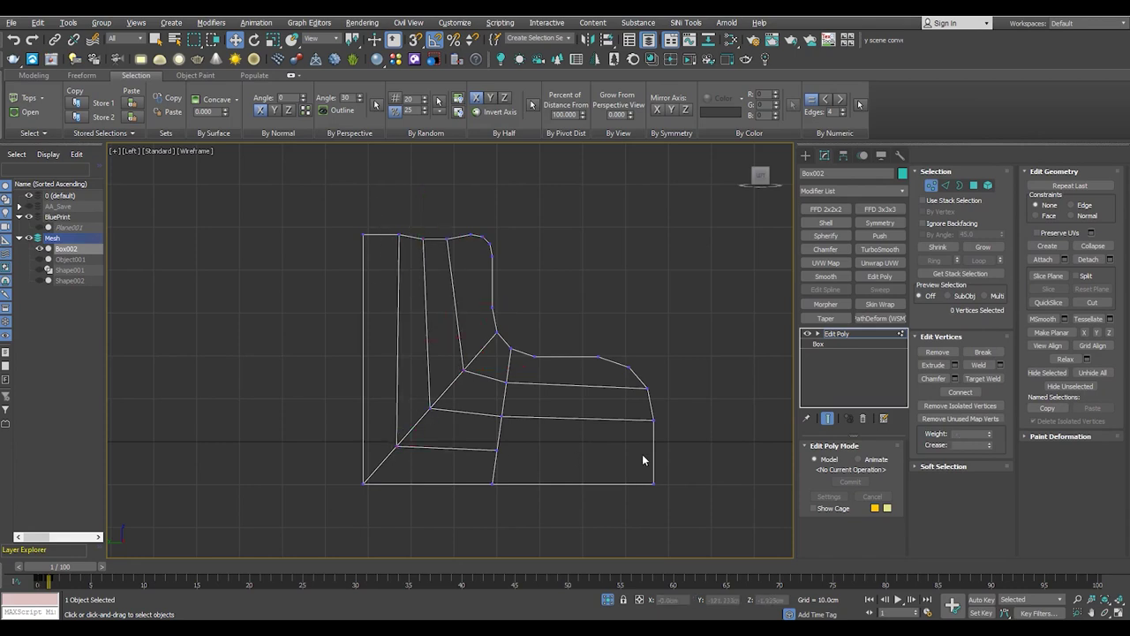
Connect the two selected bracket edges to add a new edge loop
{"action": "scroll", "coordinate": [600, 456], "scroll_direction": "up", "scroll_amount": 2}
{"action": "key", "text": "2"}
{"action": "key", "text": "1"}
{"action": "key", "text": "2"}
{"action": "key", "text": "1"}
{"action": "key", "text": "2"}
{"action": "key", "text": "ctrl+shift+e"}
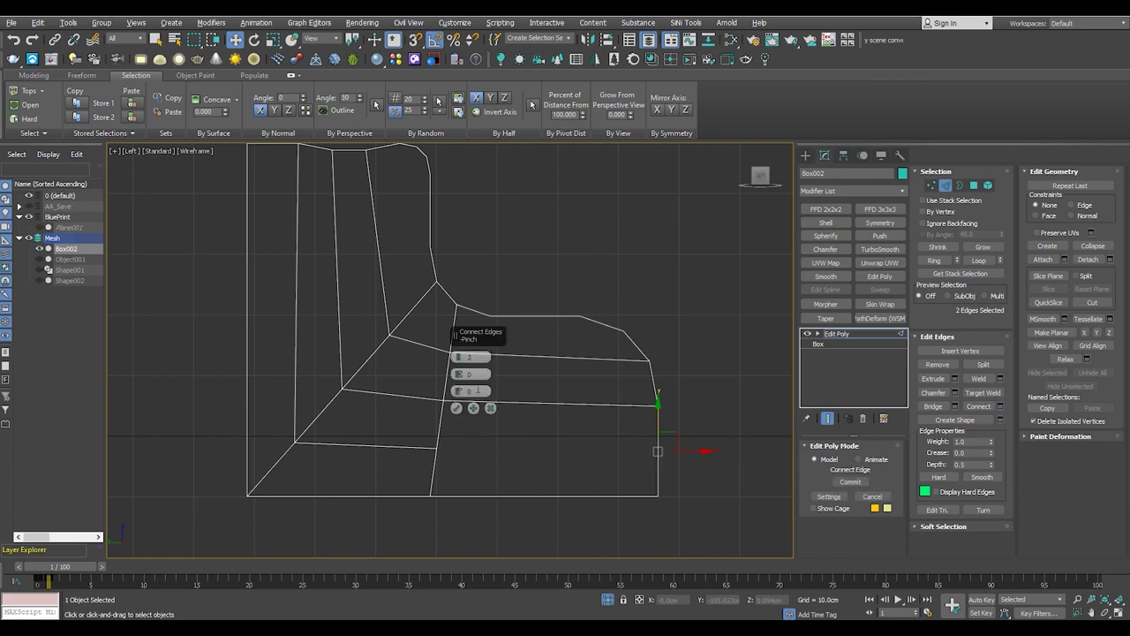
{"action": "left_click", "coordinate": [456, 407]}
Orbit the bracket in wireframe and shaded views to inspect the new loop in vertex mode
{"action": "key", "text": "1"}
{"action": "key", "text": "alt+w"}
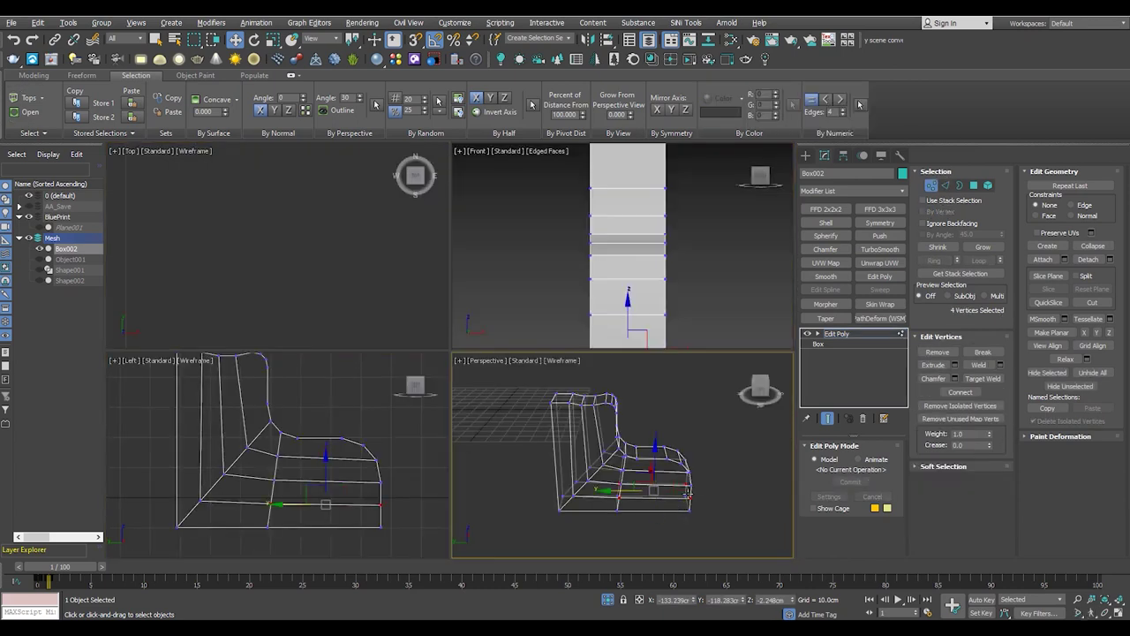
{"action": "key", "text": "alt+w"}
{"action": "middle_click_drag", "start_coordinate": [407, 389], "coordinate": [449, 388], "text": "alt"}
{"action": "key", "text": "2"}
{"action": "key", "text": "w"}
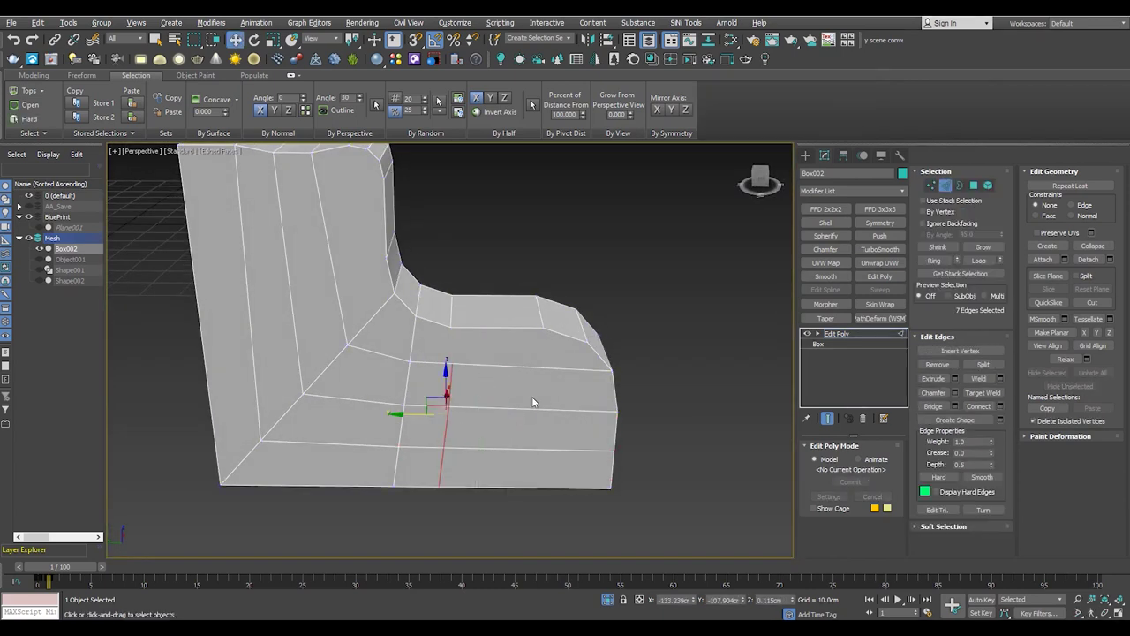
{"action": "mouse_move", "coordinate": [533, 395]}
{"action": "middle_mouse_down", "text": "alt"}
{"action": "mouse_move", "coordinate": [550, 392]}
{"action": "mouse_move", "coordinate": [560, 302]}
{"action": "middle_mouse_up", "text": "alt"}
{"action": "key", "text": "F3"}
{"action": "key", "text": "1"}
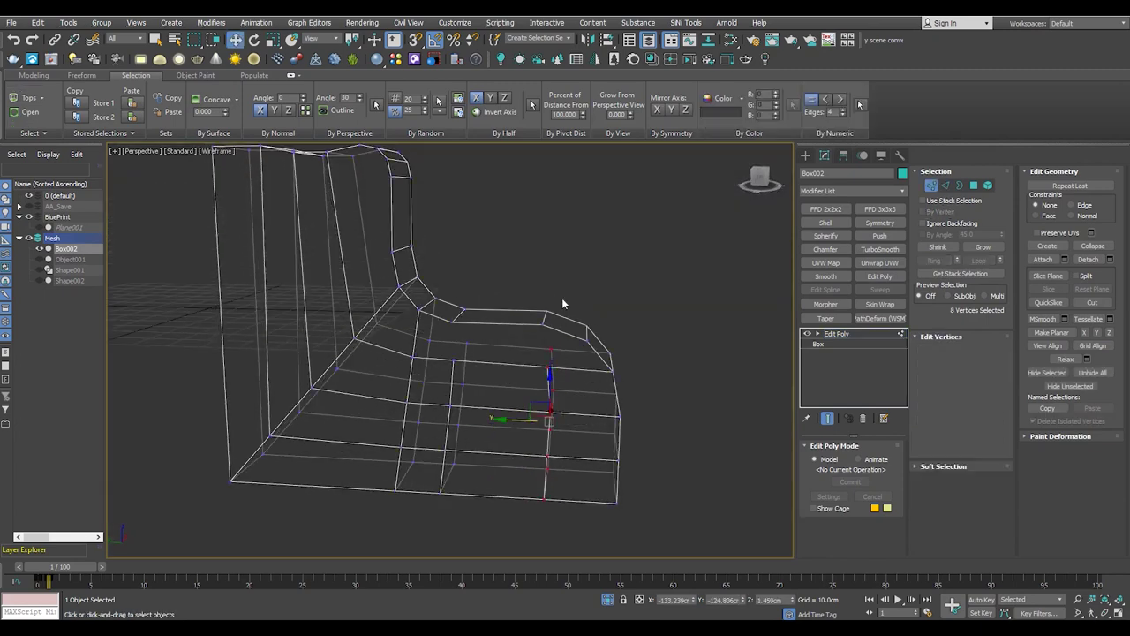
{"action": "mouse_move", "coordinate": [416, 362]}
{"action": "middle_mouse_down", "text": "alt"}
{"action": "mouse_move", "coordinate": [442, 373]}
{"action": "mouse_move", "coordinate": [318, 326]}
{"action": "mouse_move", "coordinate": [325, 379]}
{"action": "mouse_move", "coordinate": [363, 328]}
{"action": "middle_mouse_up", "text": "alt"}
{"action": "key", "text": "F3"}
{"action": "key", "text": "F3"}
{"action": "key", "text": "F3"}
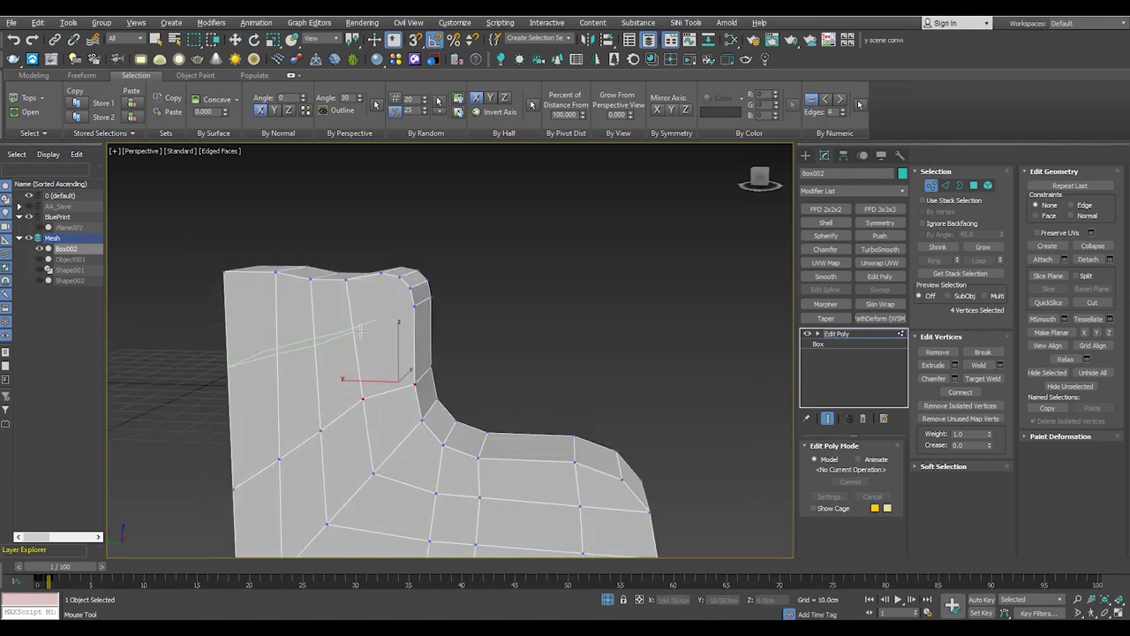
Select the bracket's top vertex loop and adjust it for a smoother rounded outline
{"action": "key", "text": "w"}
{"action": "scroll", "coordinate": [415, 291], "scroll_direction": "down", "scroll_amount": 3}
{"action": "scroll", "coordinate": [380, 318], "scroll_direction": "up", "scroll_amount": 5}
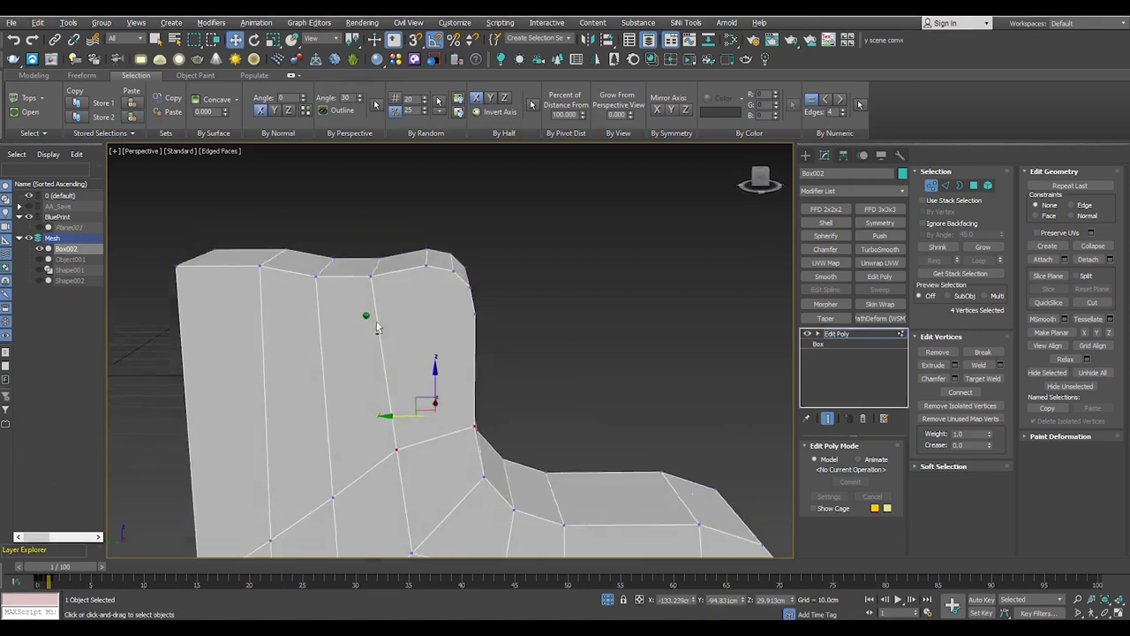
{"action": "left_click", "coordinate": [418, 340]}
{"action": "key", "text": "F3"}
{"action": "key", "text": "F3"}
{"action": "left_click", "coordinate": [440, 353]}
{"action": "scroll", "coordinate": [424, 328], "scroll_direction": "down", "scroll_amount": 2}
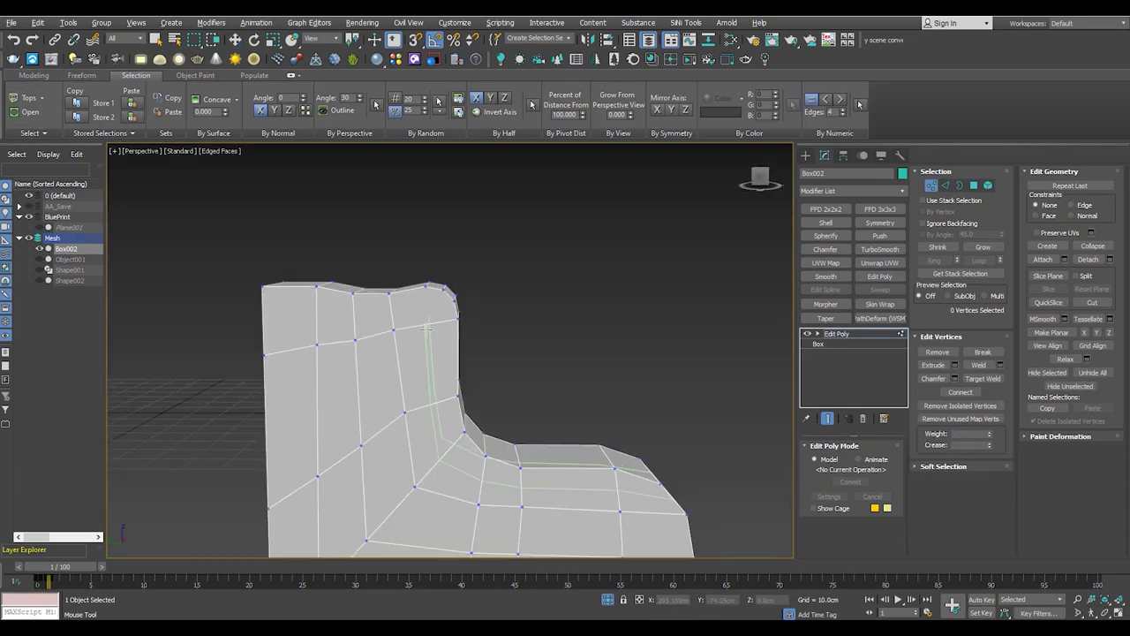
{"action": "key", "text": "w"}
{"action": "scroll", "coordinate": [415, 331], "scroll_direction": "up", "scroll_amount": 3}
{"action": "key", "text": "ctrl+z"}
{"action": "key", "text": "F3"}
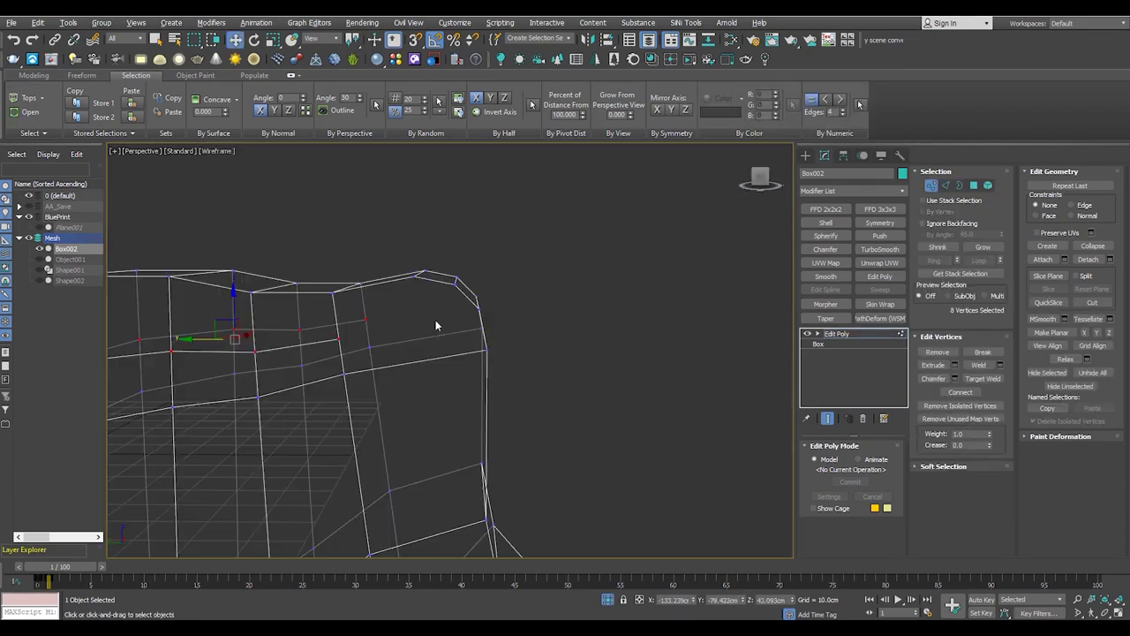
{"action": "key", "text": "ctrl+z"}
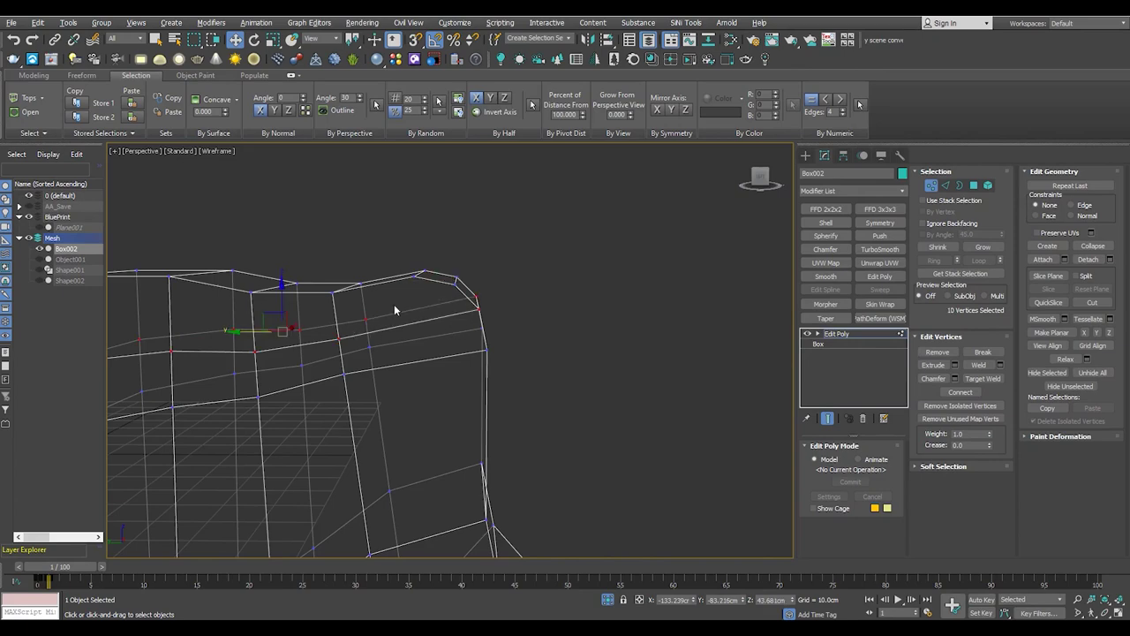
{"action": "key", "text": "ctrl+z"}
{"action": "key", "text": "ctrl+z"}
{"action": "key", "text": "ctrl+z"}
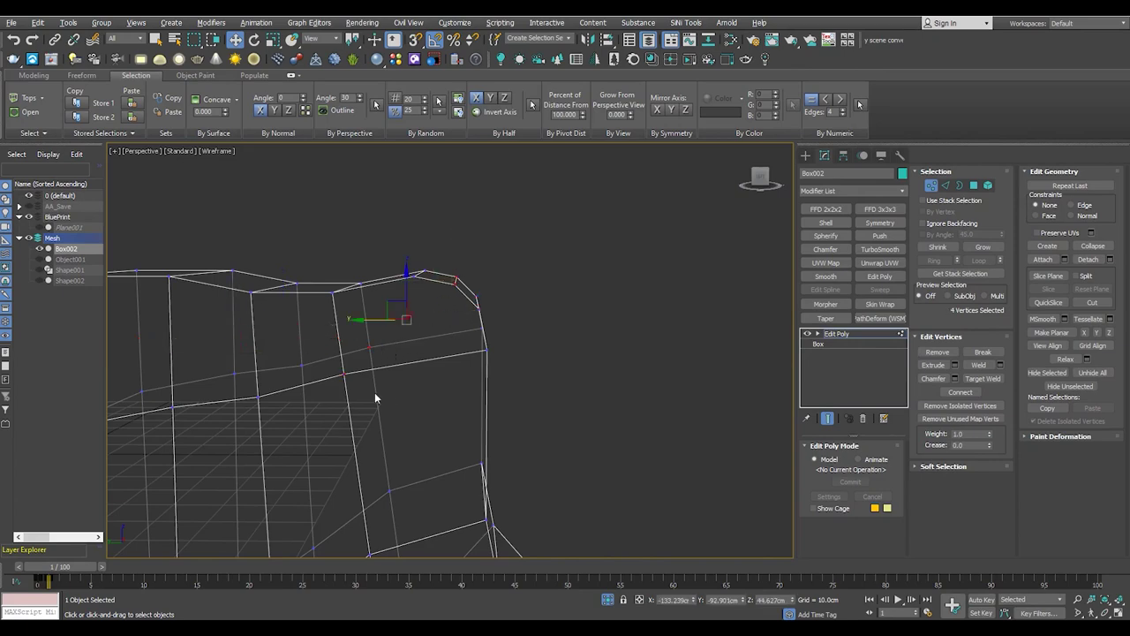
{"action": "key", "text": "F3"}
{"action": "scroll", "coordinate": [405, 367], "scroll_direction": "down", "scroll_amount": 5}
{"action": "scroll", "coordinate": [379, 371], "scroll_direction": "down", "scroll_amount": 3}
{"action": "middle_click_drag", "start_coordinate": [363, 374], "coordinate": [357, 415], "text": "alt"}
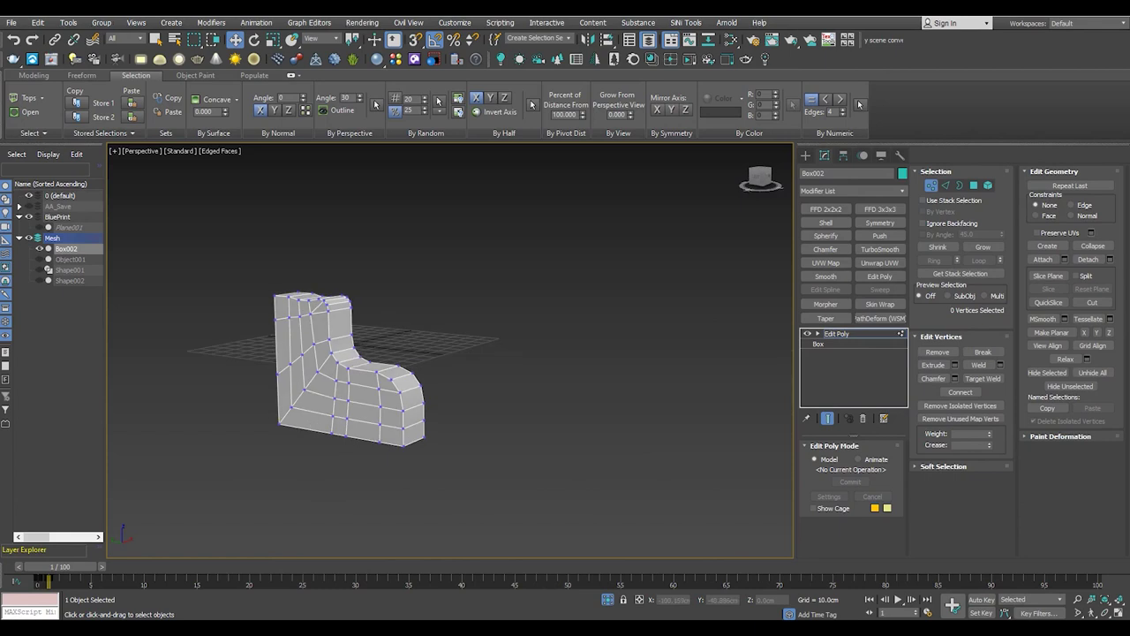
Exit isolation and select the bracket's bottom faces
{"action": "left_click", "coordinate": [608, 599]}
{"action": "key", "text": "ctrl+d"}
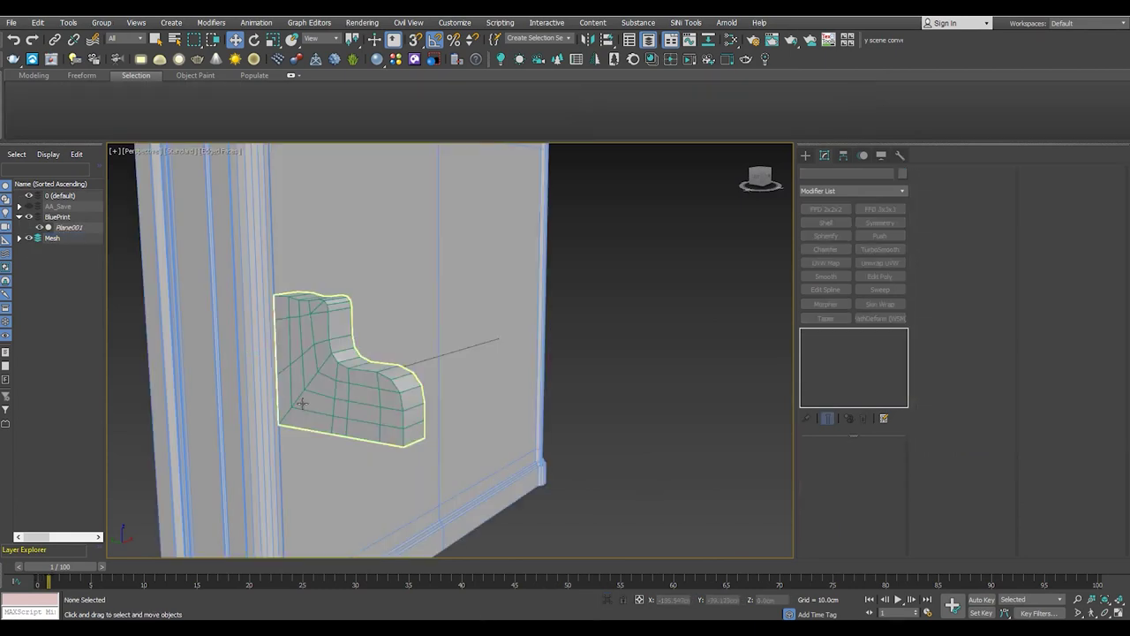
{"action": "scroll", "coordinate": [354, 371], "scroll_direction": "down", "scroll_amount": 4}
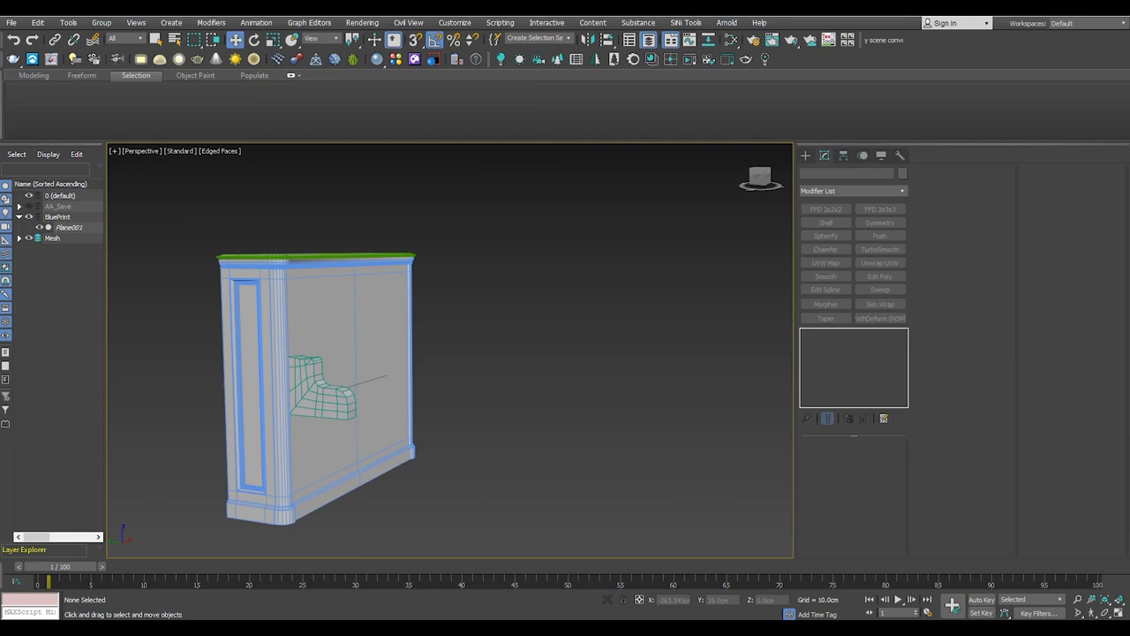
{"action": "scroll", "coordinate": [292, 406], "scroll_direction": "up", "scroll_amount": 5}
{"action": "left_click", "coordinate": [300, 406]}
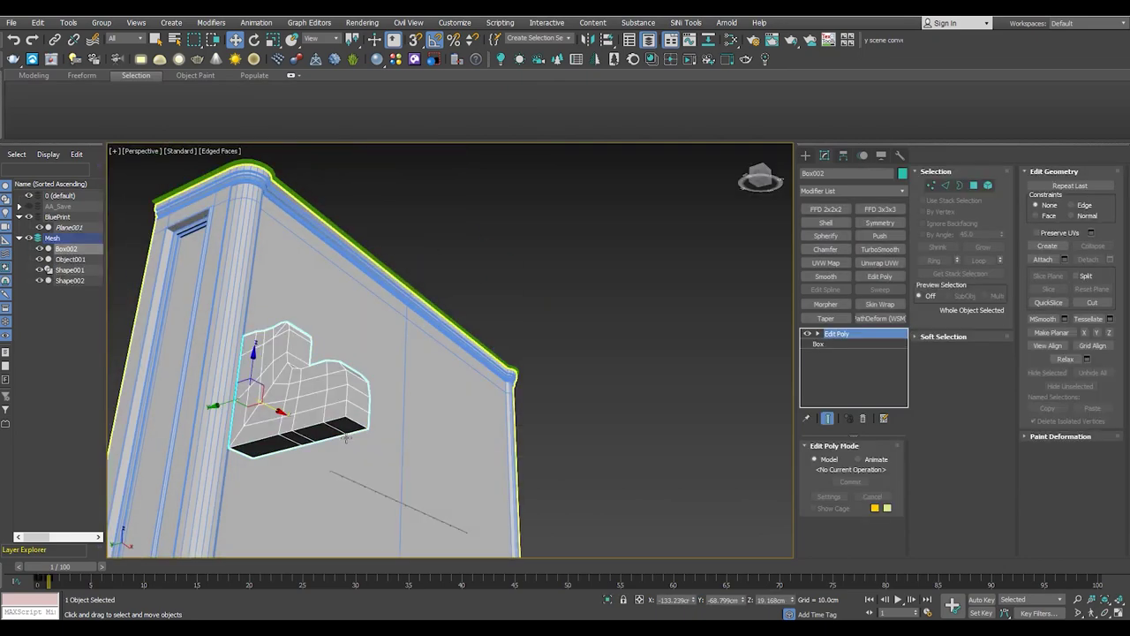
{"action": "scroll", "coordinate": [272, 420], "scroll_direction": "up", "scroll_amount": 3}
{"action": "left_click", "coordinate": [272, 420]}
{"action": "left_click", "coordinate": [212, 415], "text": "ctrl"}
{"action": "mouse_move", "coordinate": [207, 394]}
{"action": "middle_mouse_down", "text": "alt"}
{"action": "mouse_move", "coordinate": [182, 396]}
{"action": "mouse_move", "coordinate": [255, 381]}
{"action": "middle_mouse_up", "text": "alt"}
Detach the bottom faces as Object002 and frame it in view
{"action": "key", "text": "alt+d"}
{"action": "key", "text": "Return"}
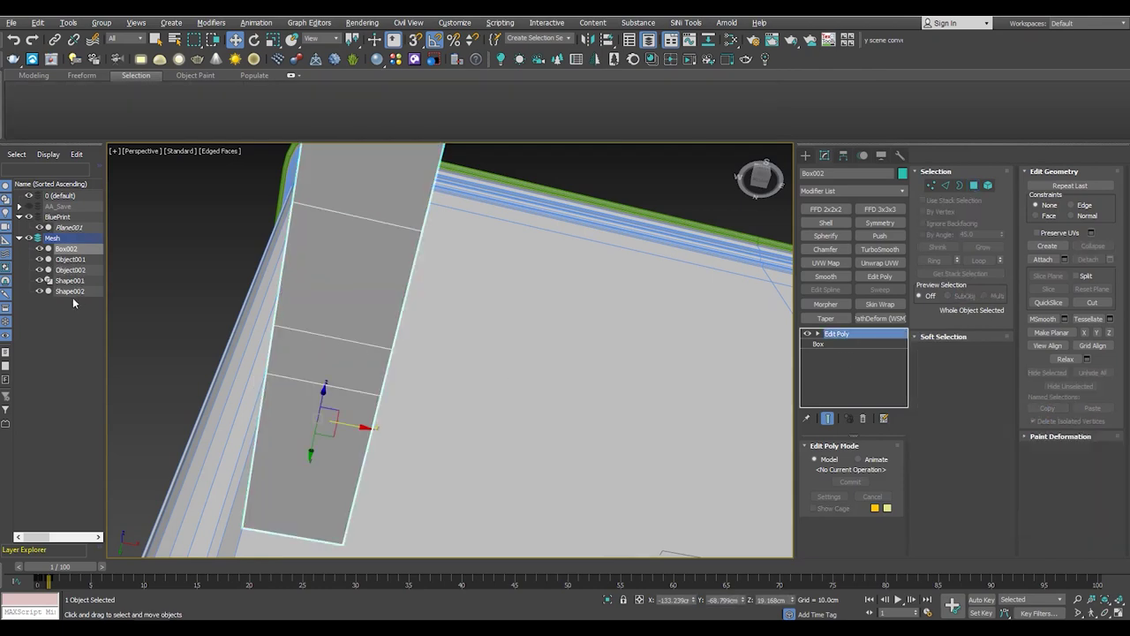
{"action": "left_click", "coordinate": [71, 270]}
{"action": "key", "text": "z"}
{"action": "key", "text": "4"}
{"action": "scroll", "coordinate": [344, 326], "scroll_direction": "up", "scroll_amount": 3}
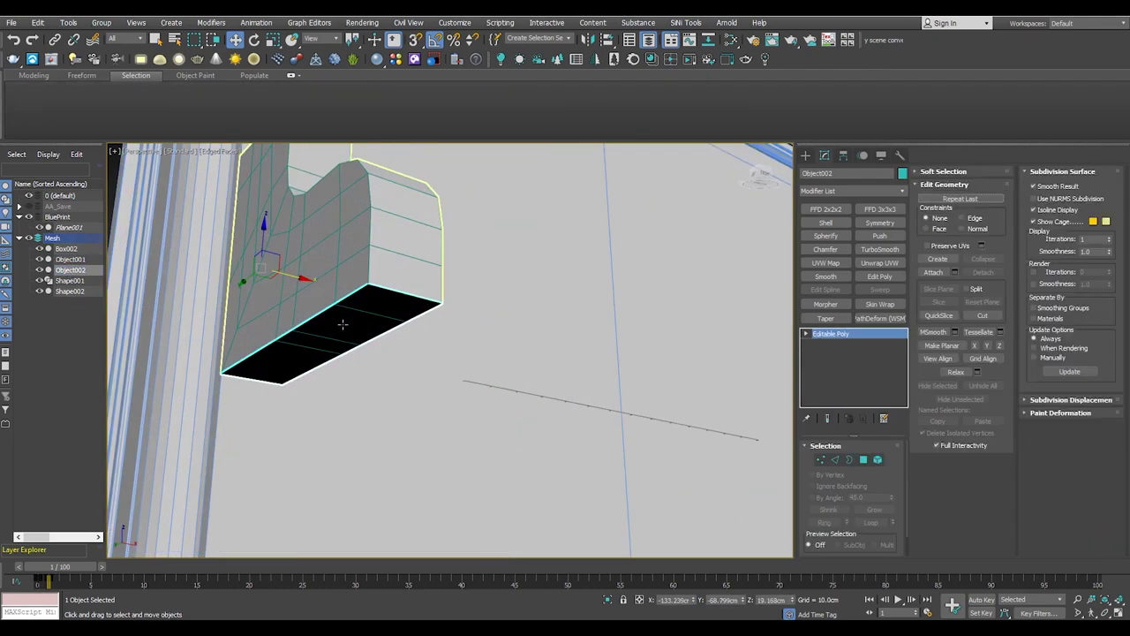
Add a Shell modifier to Object002, thickening it downward about 8.75cm
{"action": "key", "text": "f"}
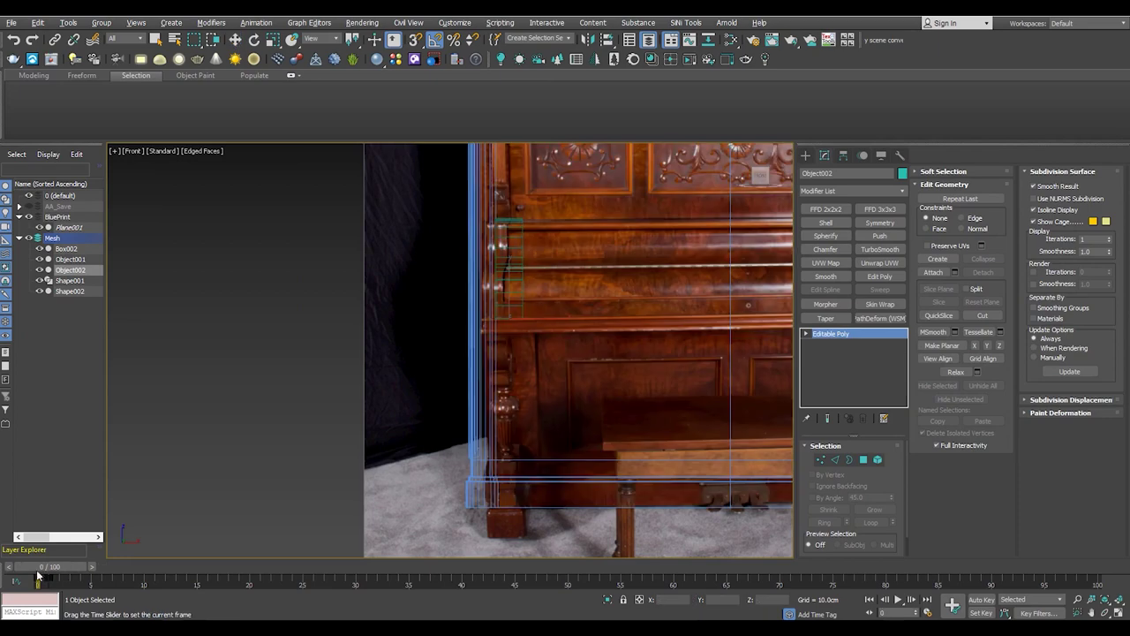
{"action": "scroll", "coordinate": [502, 374], "scroll_direction": "up", "scroll_amount": 3}
{"action": "left_click", "coordinate": [825, 222]}
{"action": "left_click_drag", "start_coordinate": [889, 475], "coordinate": [869, 74]}
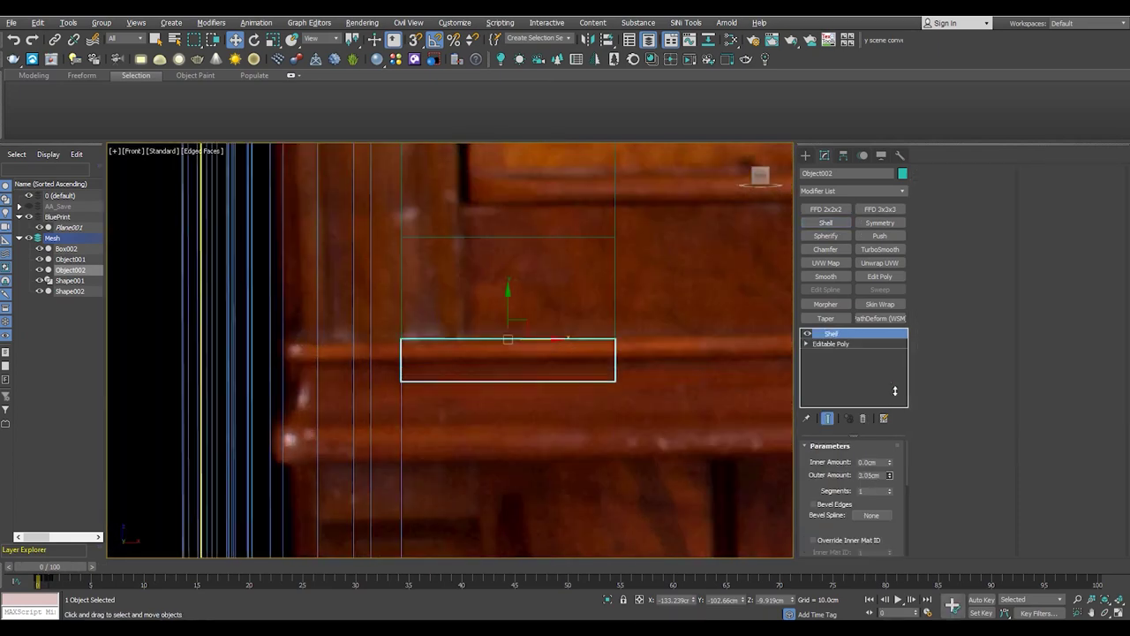
{"action": "scroll", "coordinate": [347, 238], "scroll_direction": "down", "scroll_amount": 4}
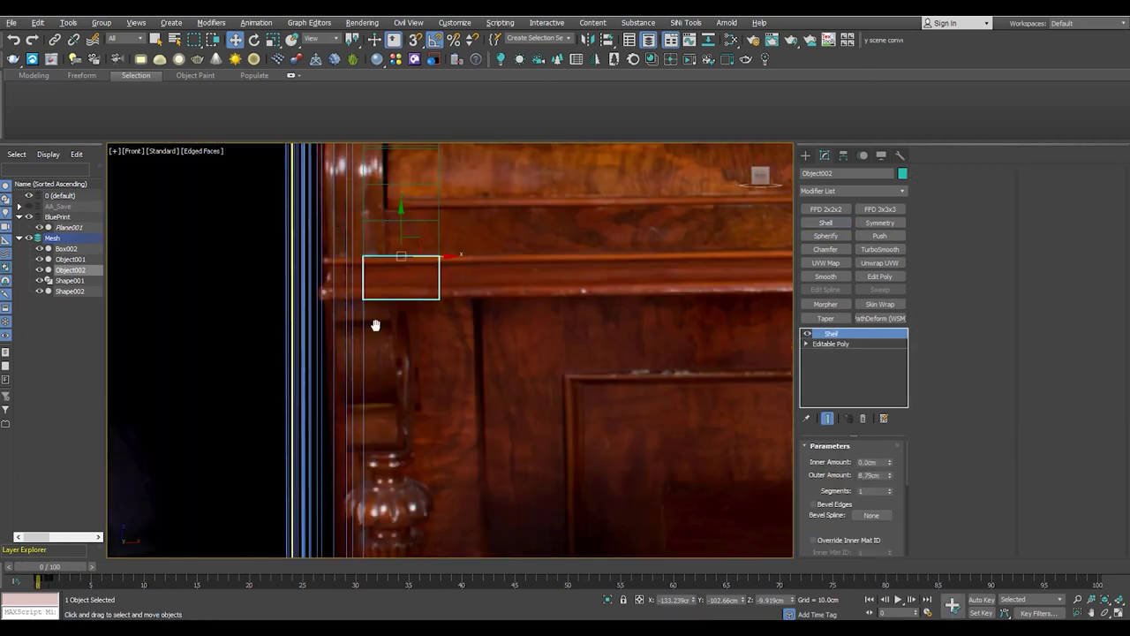
{"action": "middle_click_drag", "start_coordinate": [375, 325], "coordinate": [336, 389]}
{"action": "key", "text": "alt+w"}
{"action": "key", "text": "alt+w"}
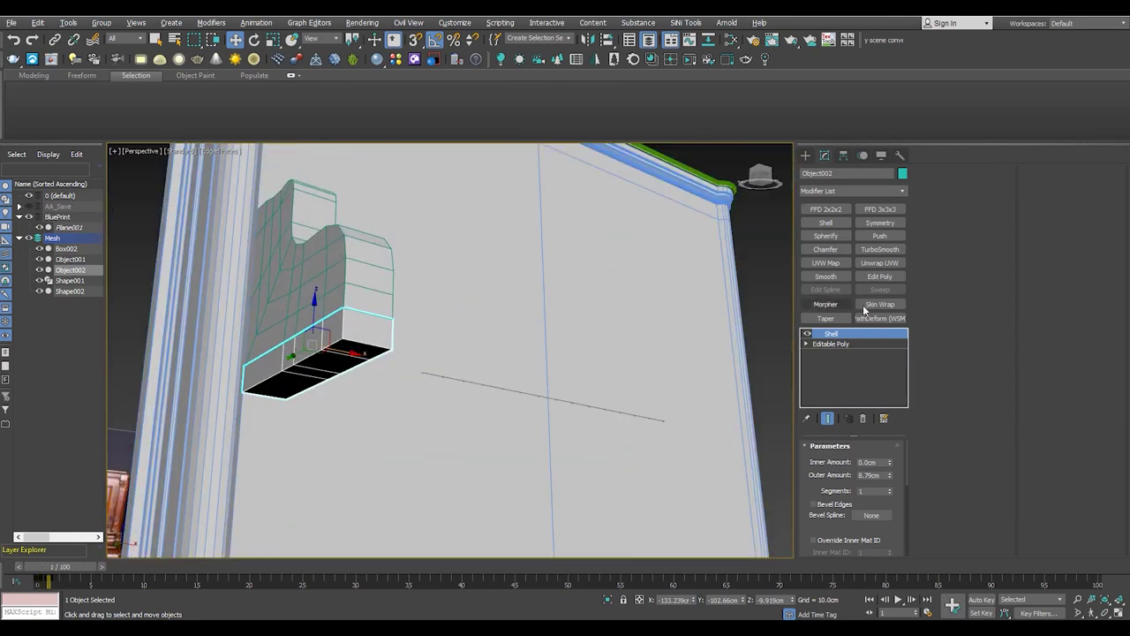
Add an Edit Poly modifier above the Shell and select two vertical edge loops
{"action": "left_click", "coordinate": [879, 277]}
{"action": "scroll", "coordinate": [388, 326], "scroll_direction": "up", "scroll_amount": 5}
{"action": "key", "text": "4"}
{"action": "key", "text": "2"}
{"action": "double_click", "coordinate": [407, 331]}
{"action": "double_click", "coordinate": [481, 350], "text": "ctrl"}
{"action": "key", "text": "4"}
{"action": "middle_click_drag", "start_coordinate": [509, 356], "coordinate": [335, 408], "text": "alt"}
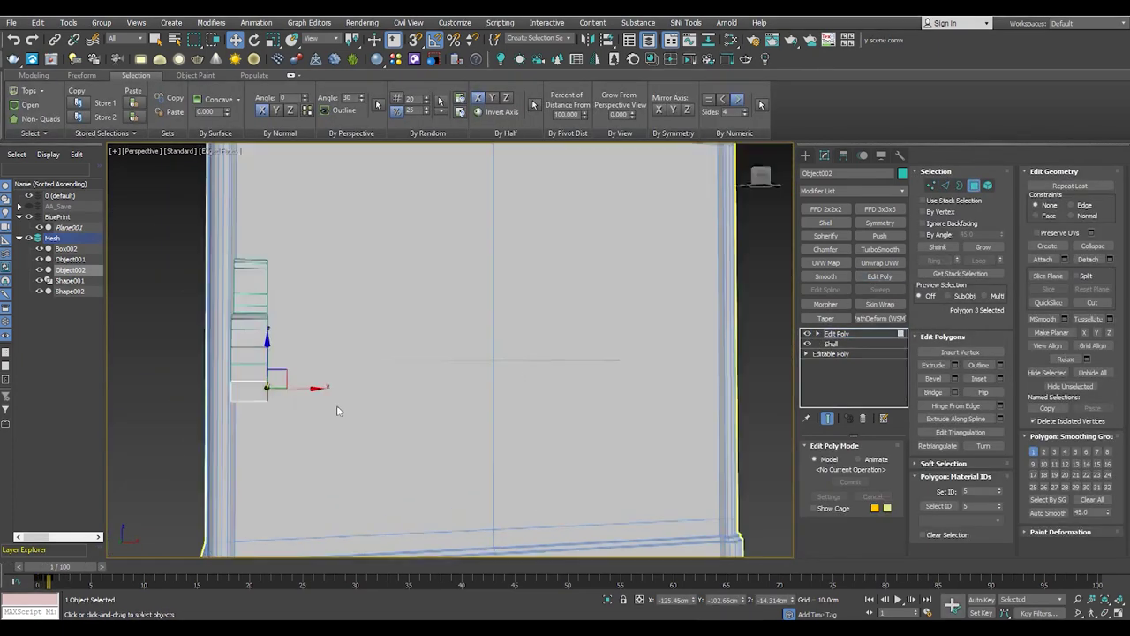
Move the slab's end face to extend it into a shelf across the cabinet front
{"action": "scroll", "coordinate": [376, 391], "scroll_direction": "down", "scroll_amount": 4}
{"action": "left_click", "coordinate": [444, 498]}
{"action": "key", "text": "ctrl+d"}
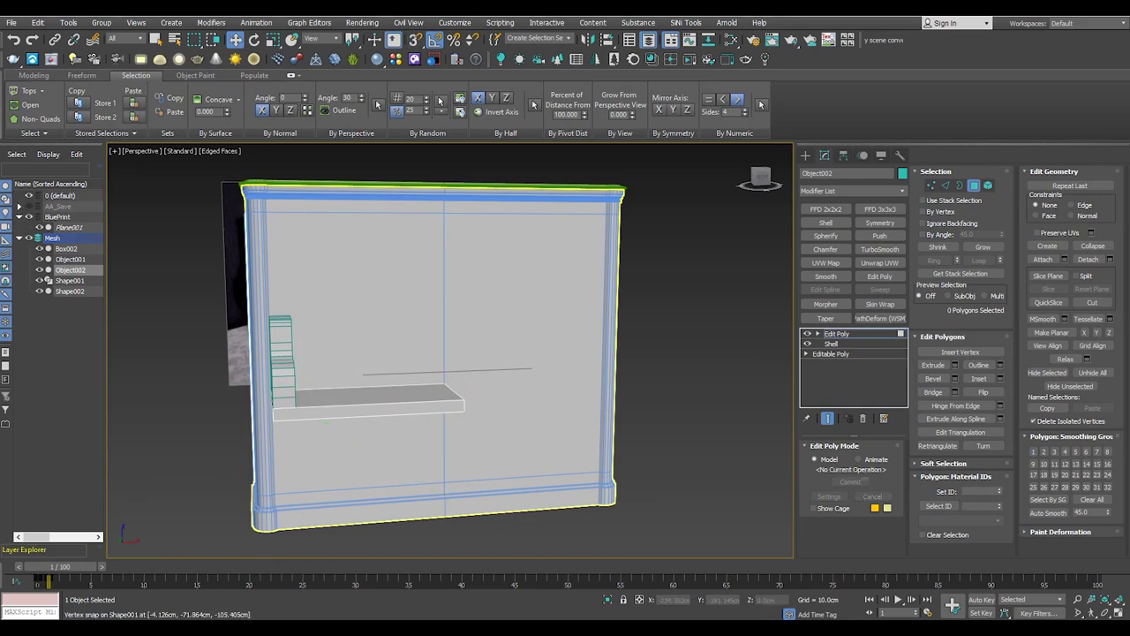
{"action": "middle_click_drag", "start_coordinate": [326, 422], "coordinate": [315, 398], "text": "alt"}
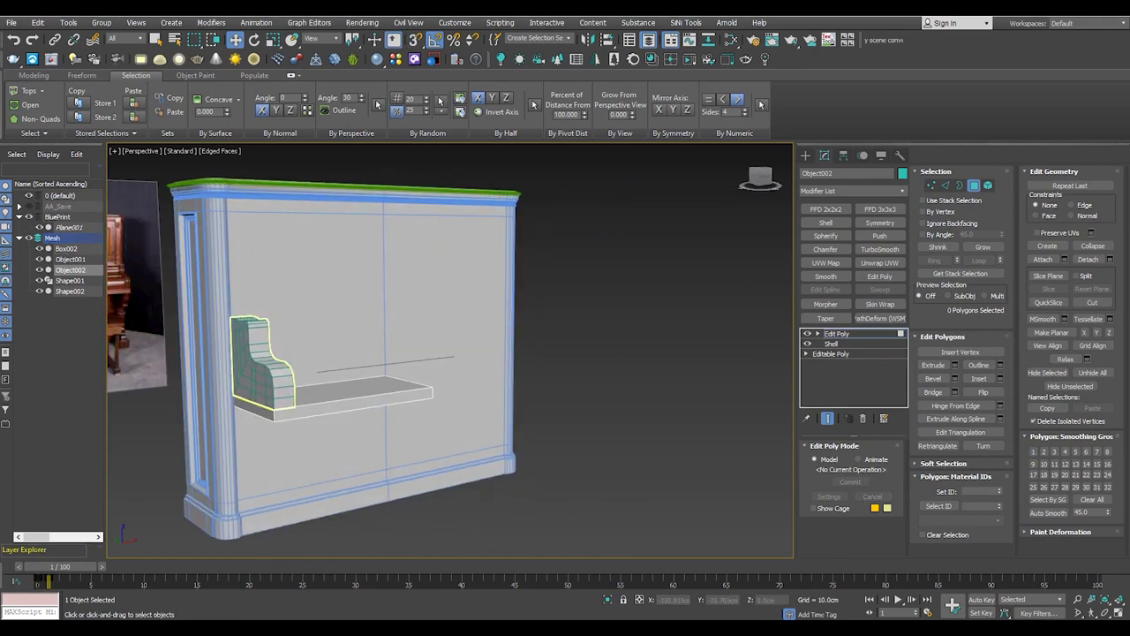
{"action": "scroll", "coordinate": [244, 406], "scroll_direction": "up", "scroll_amount": 8}
{"action": "left_click", "coordinate": [248, 348]}
{"action": "scroll", "coordinate": [260, 347], "scroll_direction": "down", "scroll_amount": 3}
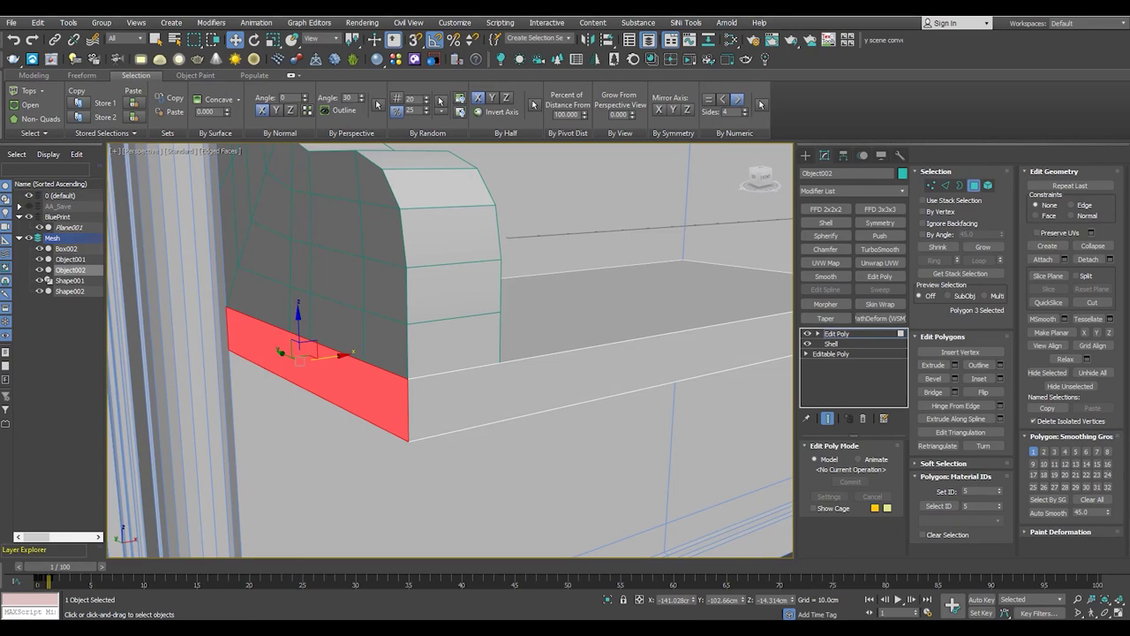
{"action": "scroll", "coordinate": [399, 404], "scroll_direction": "down", "scroll_amount": 3}
{"action": "key", "text": "F3"}
{"action": "mouse_move", "coordinate": [468, 361]}
{"action": "middle_mouse_down", "text": "alt"}
{"action": "mouse_move", "coordinate": [193, 365]}
{"action": "mouse_move", "coordinate": [519, 338]}
{"action": "middle_mouse_up", "text": "alt"}
{"action": "left_click", "coordinate": [193, 364]}
{"action": "key", "text": "F3"}
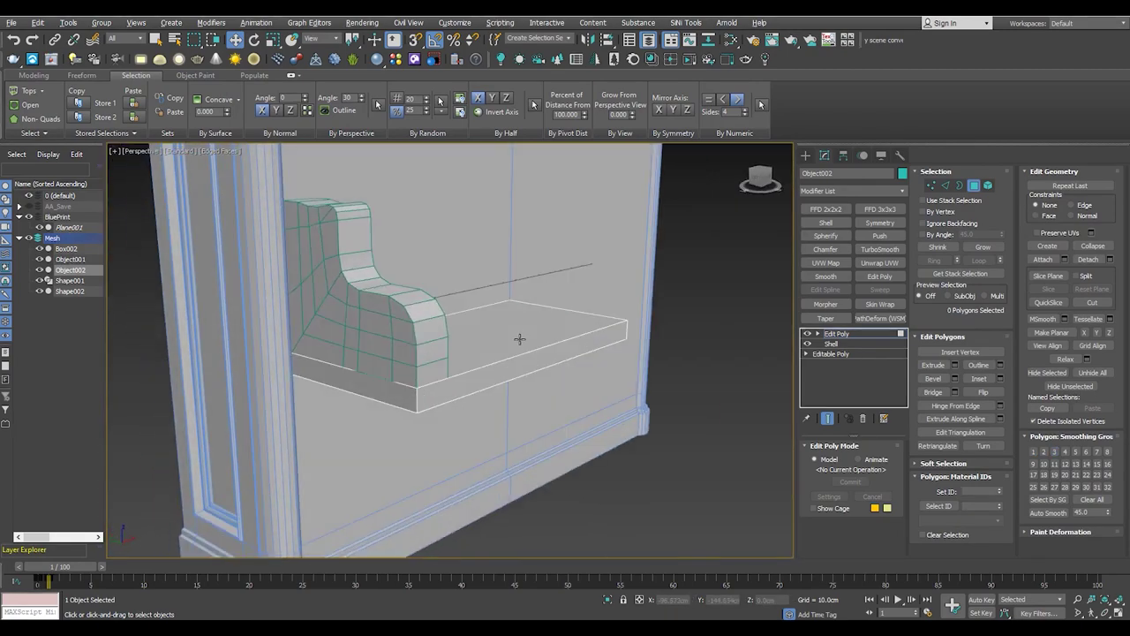
Select the ring of edges around the shelf from a corner edge
{"action": "scroll", "coordinate": [373, 430], "scroll_direction": "up", "scroll_amount": 5}
{"action": "key", "text": "2"}
{"action": "left_click", "coordinate": [522, 350]}
{"action": "key", "text": "alt+r"}
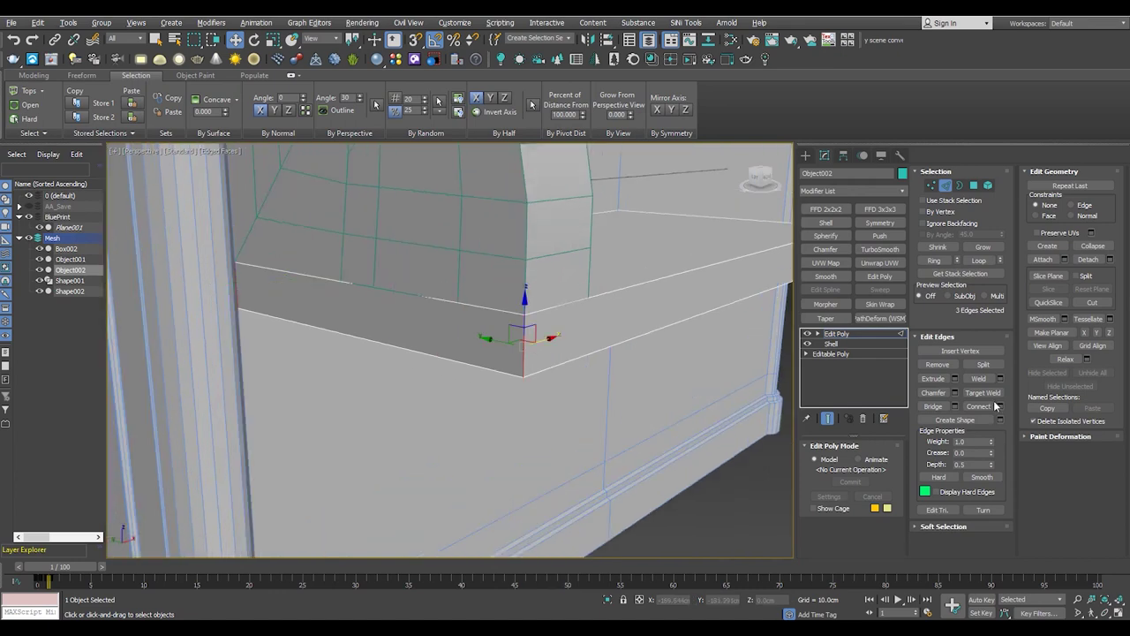
Connect the edge ring with two pinched loops running along the shelf
{"action": "key", "text": "ctrl+shift+e"}
{"action": "left_click_drag", "start_coordinate": [458, 356], "coordinate": [474, 270]}
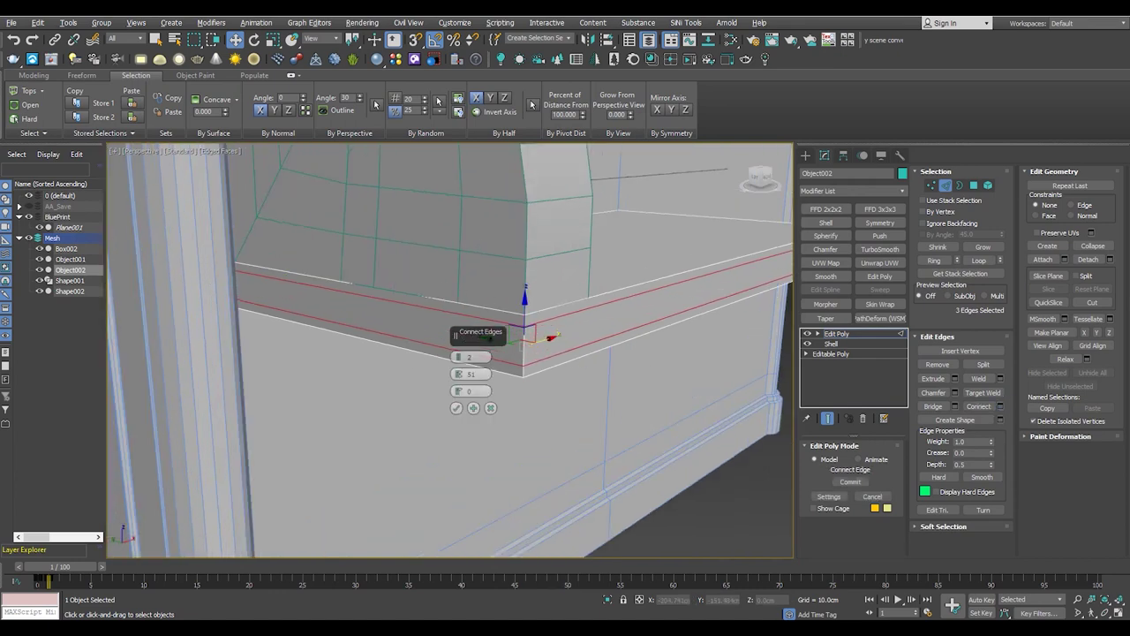
{"action": "left_click", "coordinate": [456, 409]}
{"action": "middle_click_drag", "start_coordinate": [529, 374], "coordinate": [517, 391], "text": "alt"}
Bevel the two new front strips outward by 1.712cm into raised bands
{"action": "key", "text": "4"}
{"action": "left_click", "coordinate": [522, 375]}
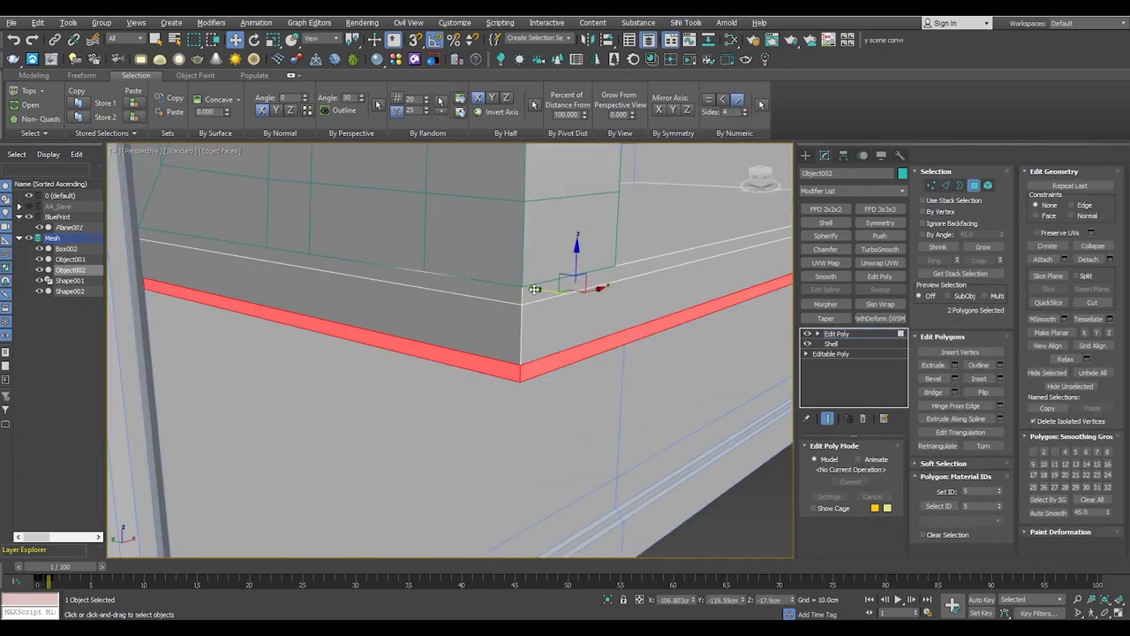
{"action": "left_click", "coordinate": [534, 289], "text": "ctrl"}
{"action": "key", "text": "ctrl+shift+b"}
{"action": "left_click_drag", "start_coordinate": [458, 373], "coordinate": [473, 318]}
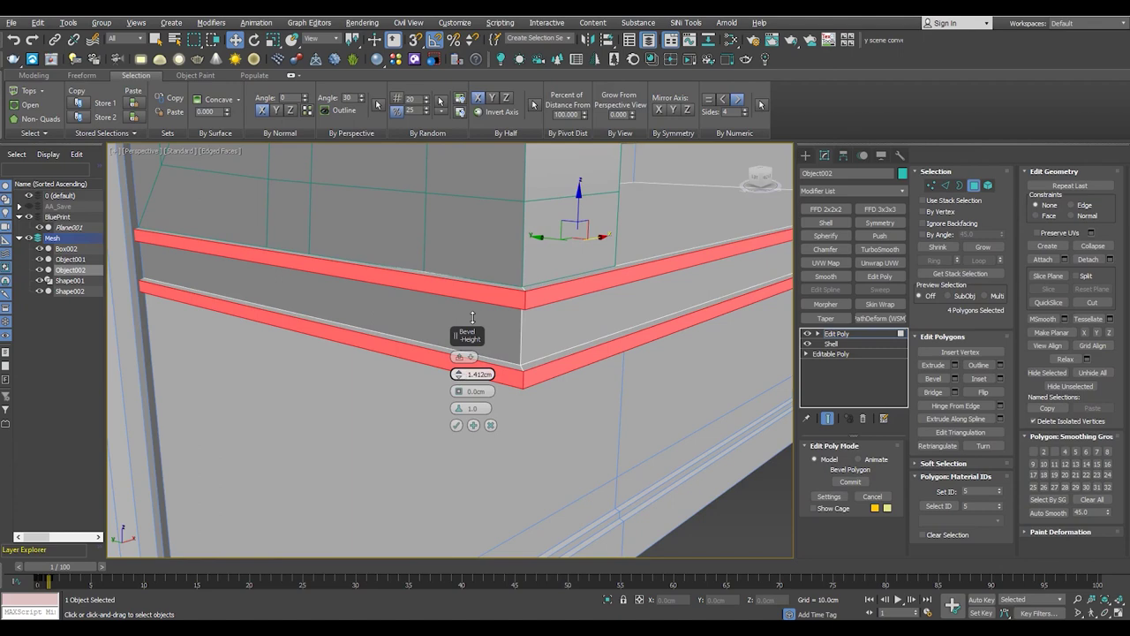
{"action": "middle_click_drag", "start_coordinate": [472, 323], "coordinate": [513, 366], "text": "alt"}
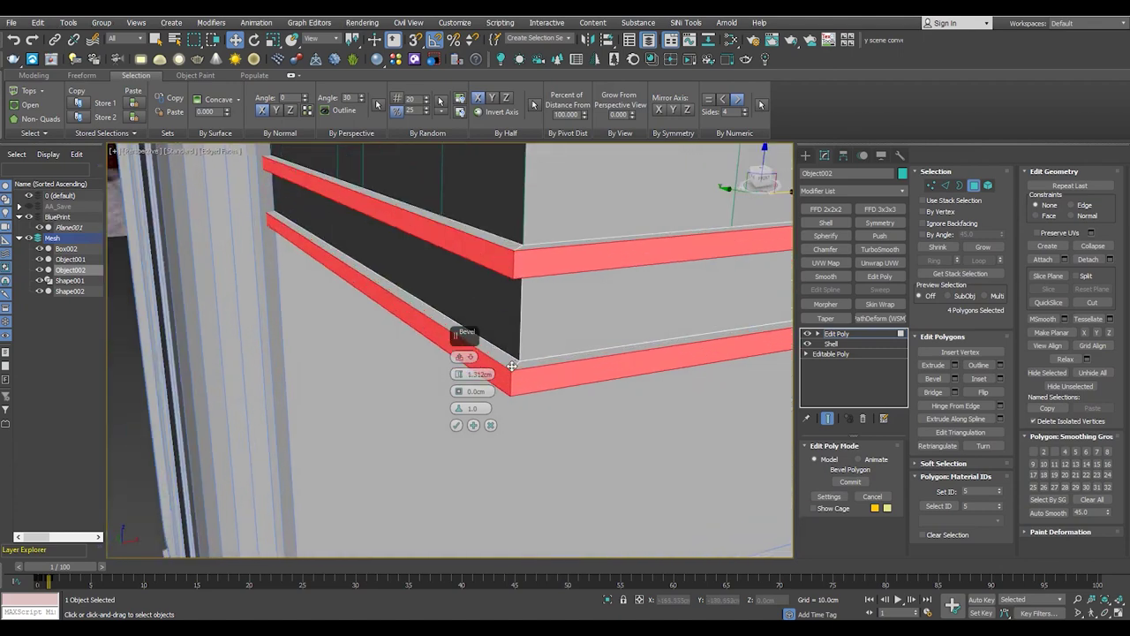
{"action": "left_click", "coordinate": [490, 425]}
Select edges at the shelf corner and along the ledge
{"action": "key", "text": "2"}
{"action": "left_click", "coordinate": [512, 265]}
{"action": "mouse_move", "coordinate": [512, 265]}
{"action": "middle_mouse_down", "text": "alt"}
{"action": "mouse_move", "coordinate": [545, 378]}
{"action": "mouse_move", "coordinate": [673, 340]}
{"action": "mouse_move", "coordinate": [593, 354]}
{"action": "mouse_move", "coordinate": [547, 512]}
{"action": "mouse_move", "coordinate": [603, 351]}
{"action": "mouse_move", "coordinate": [534, 345]}
{"action": "mouse_move", "coordinate": [661, 326]}
{"action": "mouse_move", "coordinate": [570, 341]}
{"action": "mouse_move", "coordinate": [555, 331]}
{"action": "middle_mouse_up", "text": "alt"}
{"action": "key", "text": "ctrl+z"}
{"action": "left_click", "coordinate": [599, 346]}
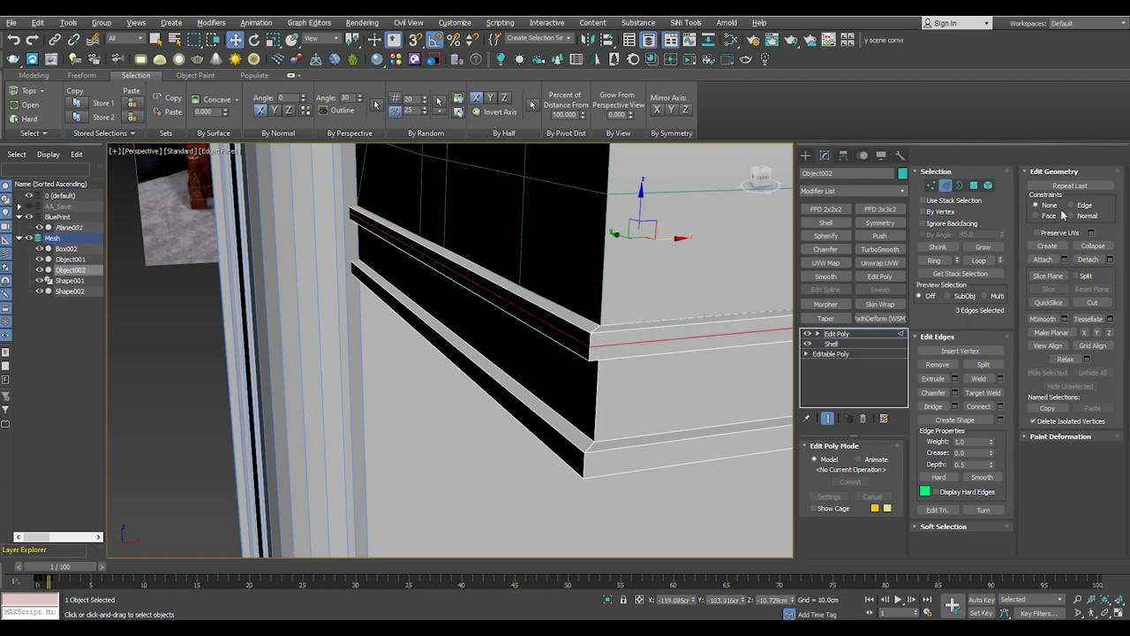
Select the lower and upper ledge edge loops and raise them slightly on Z
{"action": "mouse_move", "coordinate": [655, 339]}
{"action": "middle_mouse_down", "text": "alt"}
{"action": "mouse_move", "coordinate": [588, 435]}
{"action": "mouse_move", "coordinate": [547, 462]}
{"action": "middle_mouse_up", "text": "alt"}
{"action": "left_click", "coordinate": [546, 463]}
{"action": "double_click", "coordinate": [547, 462]}
{"action": "double_click", "coordinate": [568, 336], "text": "ctrl"}
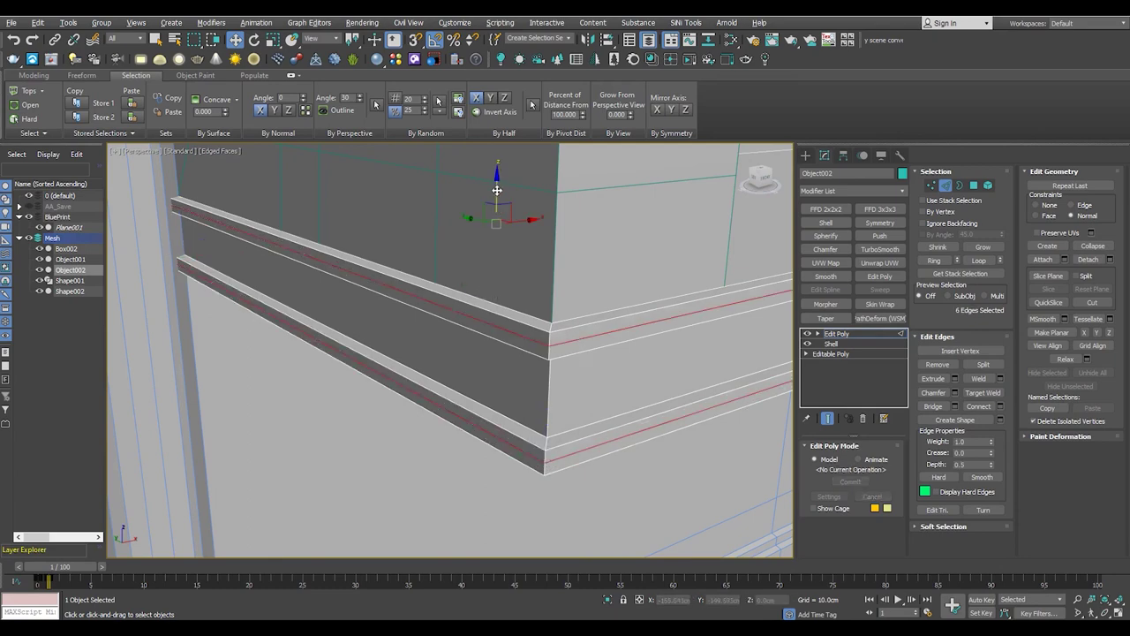
{"action": "left_click_drag", "start_coordinate": [496, 191], "coordinate": [500, 183]}
{"action": "key", "text": "f"}
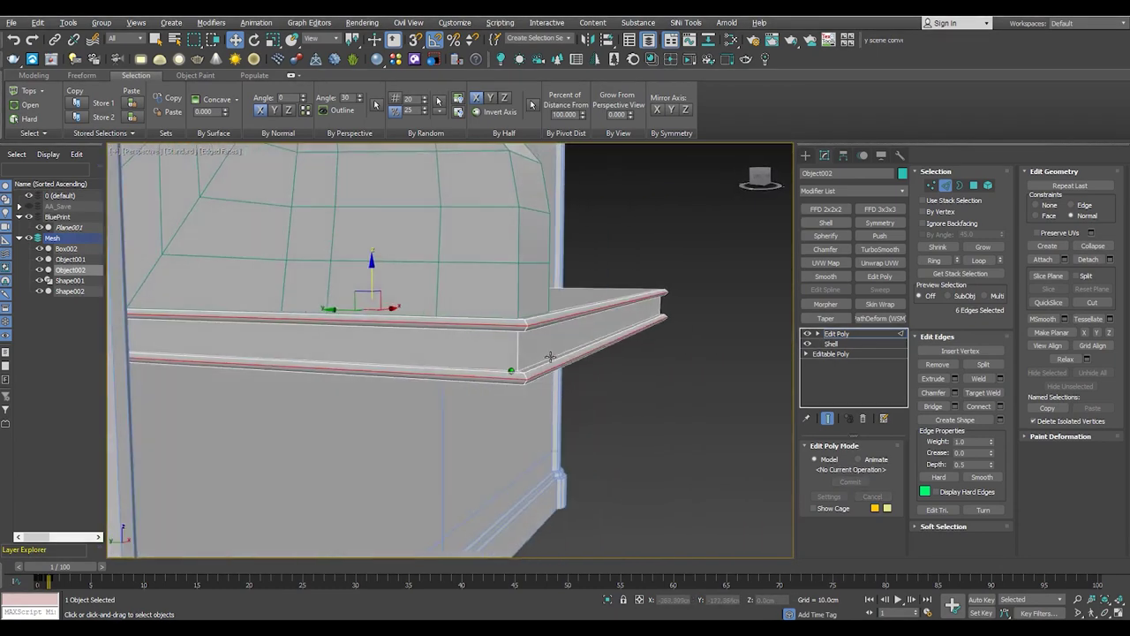
{"action": "key", "text": "t"}
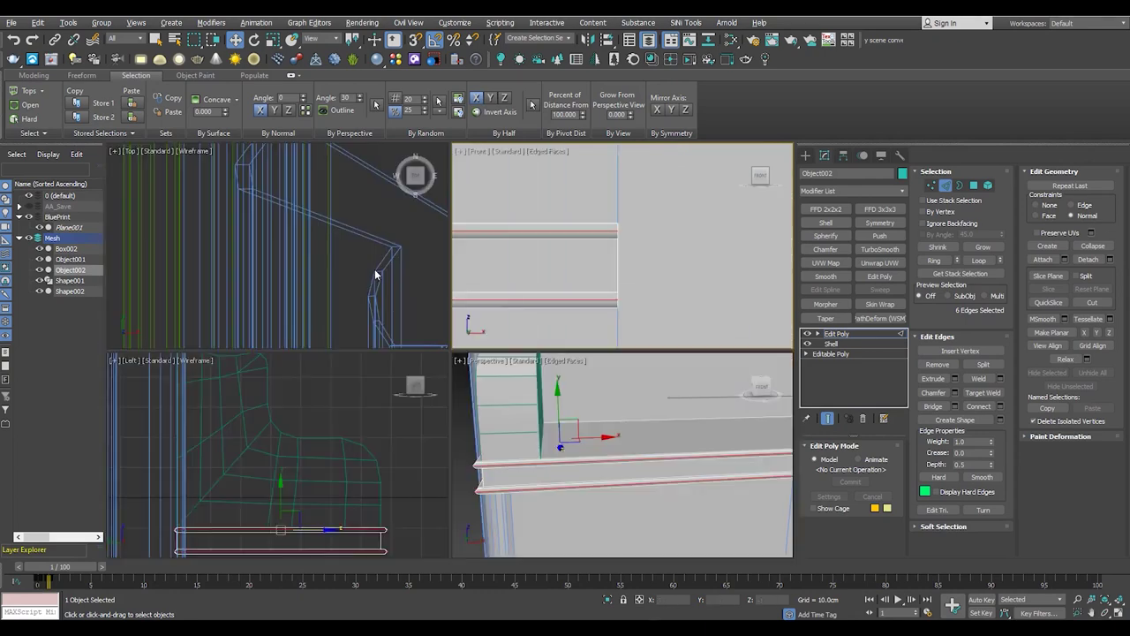
{"action": "scroll", "coordinate": [510, 397], "scroll_direction": "down", "scroll_amount": 3}
{"action": "scroll", "coordinate": [413, 272], "scroll_direction": "up", "scroll_amount": 3}
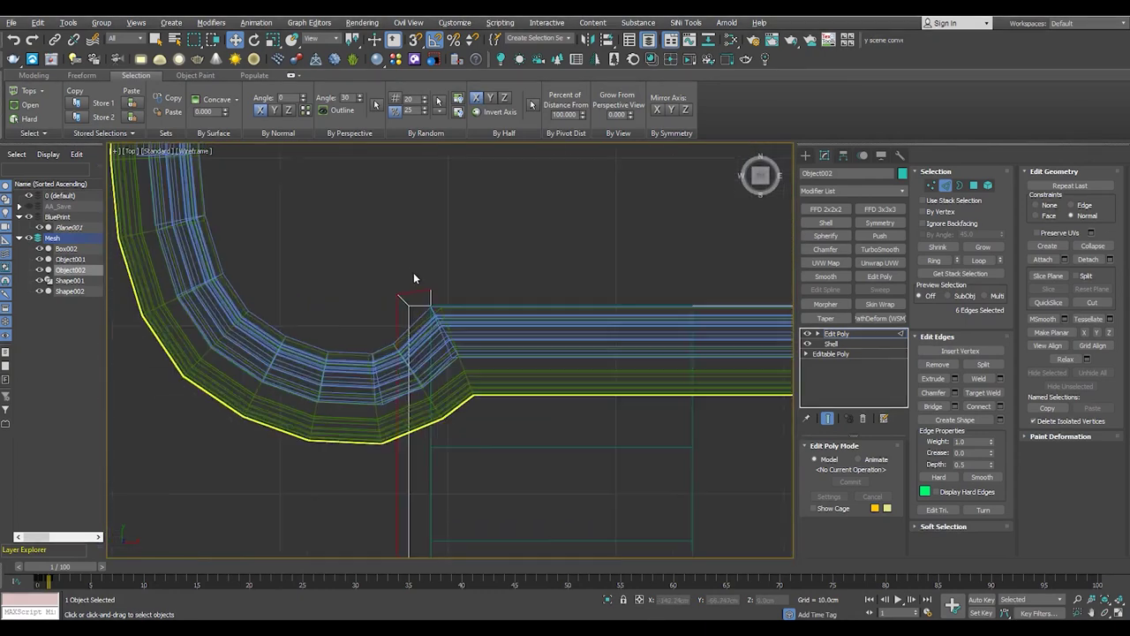
{"action": "scroll", "coordinate": [407, 323], "scroll_direction": "up", "scroll_amount": 2}
Clear the vertex selection and select the edge loop beneath the ledge
{"action": "key", "text": "1"}
{"action": "left_click", "coordinate": [427, 318]}
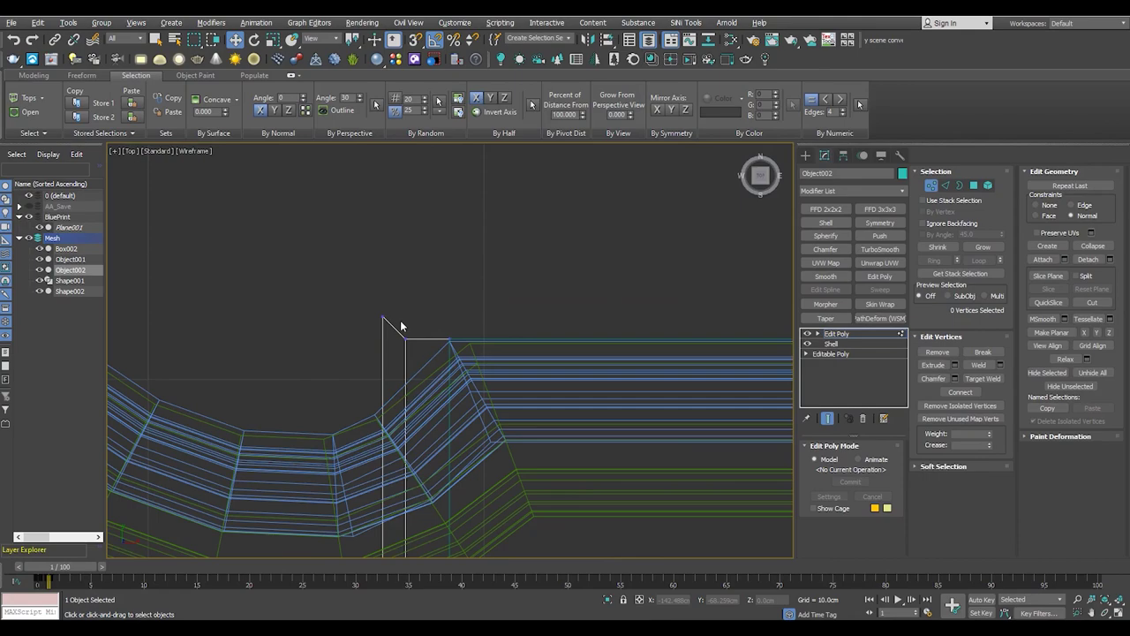
{"action": "key", "text": "p"}
{"action": "scroll", "coordinate": [441, 373], "scroll_direction": "up", "scroll_amount": 3}
{"action": "scroll", "coordinate": [441, 383], "scroll_direction": "up", "scroll_amount": 2}
{"action": "scroll", "coordinate": [437, 378], "scroll_direction": "down", "scroll_amount": 3}
{"action": "scroll", "coordinate": [349, 303], "scroll_direction": "up", "scroll_amount": 3}
{"action": "key", "text": "2"}
{"action": "double_click", "coordinate": [433, 320]}
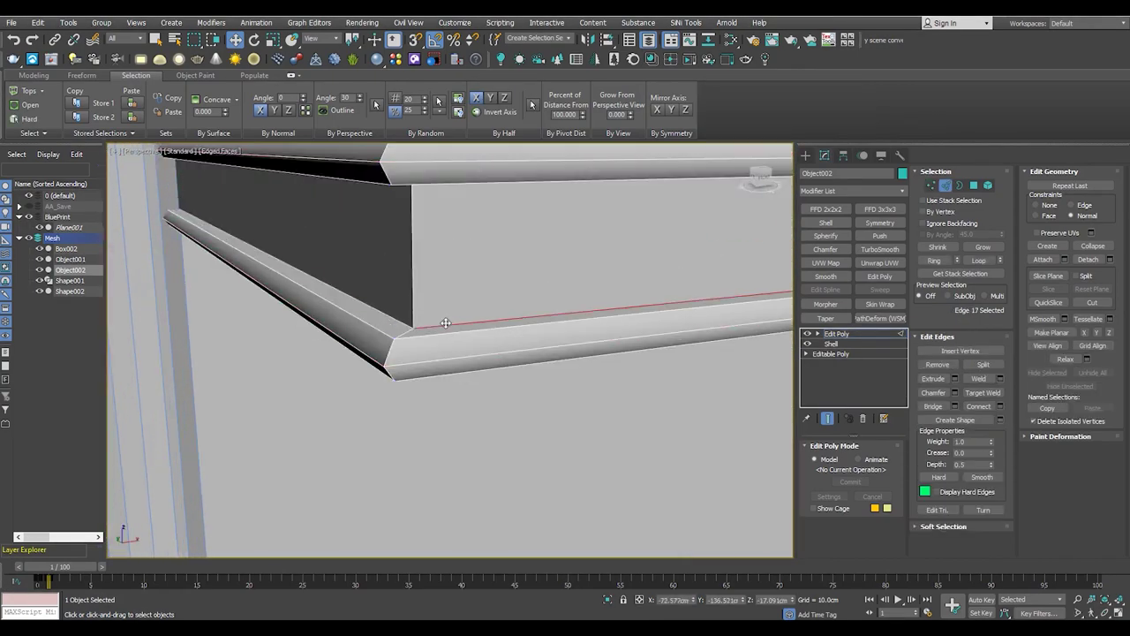
{"action": "middle_click_drag", "start_coordinate": [437, 319], "coordinate": [423, 195], "text": "alt"}
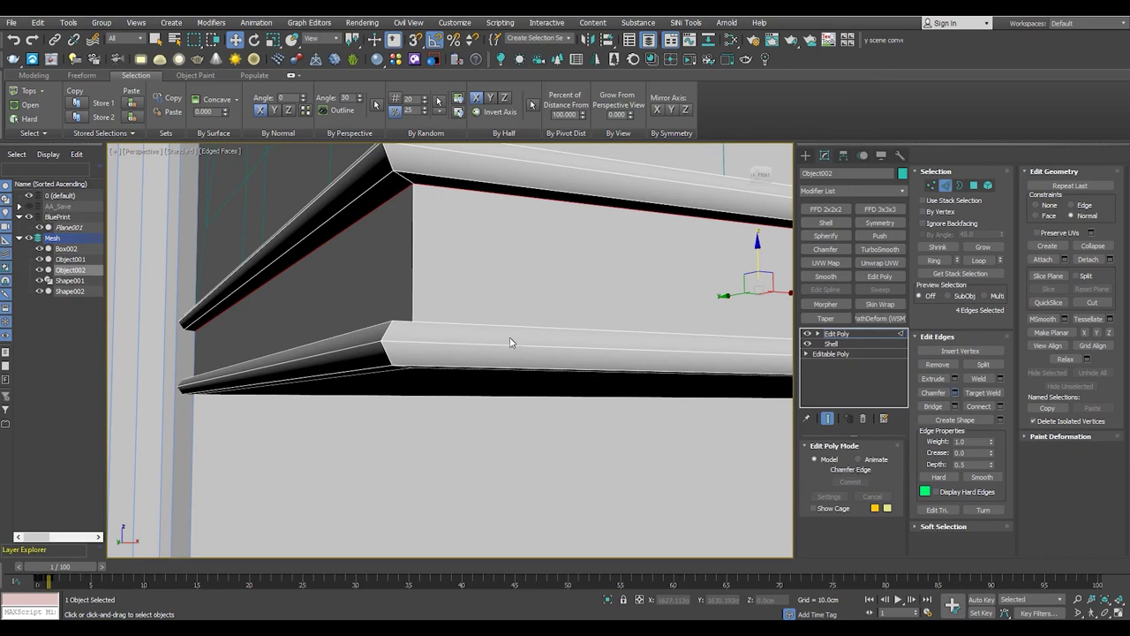
{"action": "middle_click_drag", "start_coordinate": [509, 343], "coordinate": [457, 337], "text": "alt"}
Chamfer the ledge edges with a smaller amount and 2 segments
{"action": "key", "text": "ctrl+shift+c"}
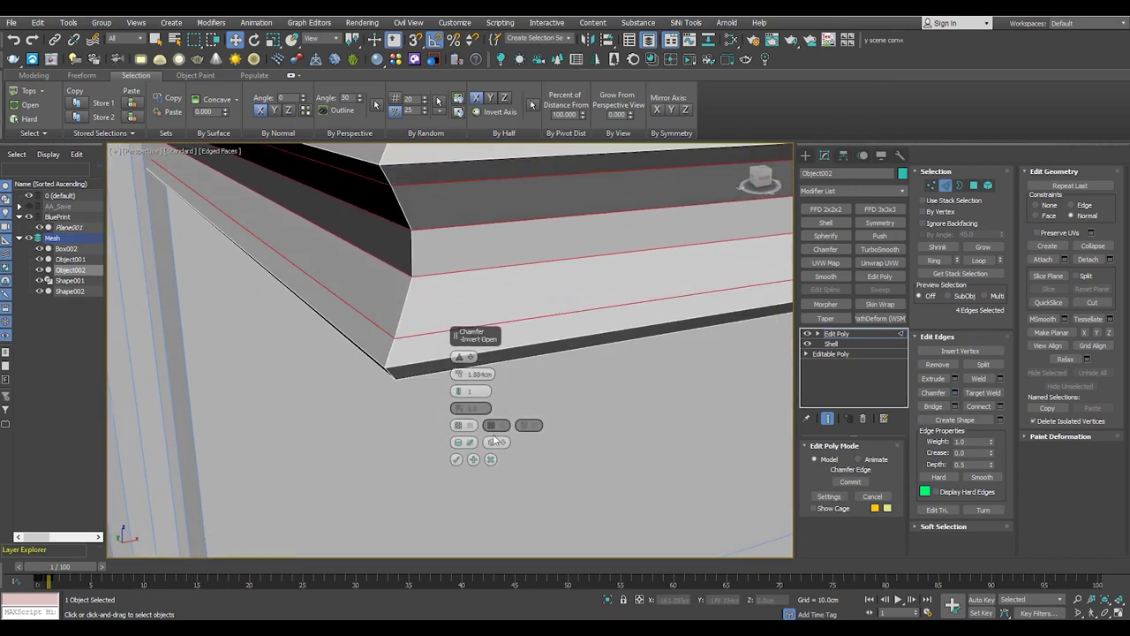
{"action": "type", "text": "3"}
{"action": "key", "text": "Return"}
{"action": "left_click_drag", "start_coordinate": [458, 391], "coordinate": [463, 389]}
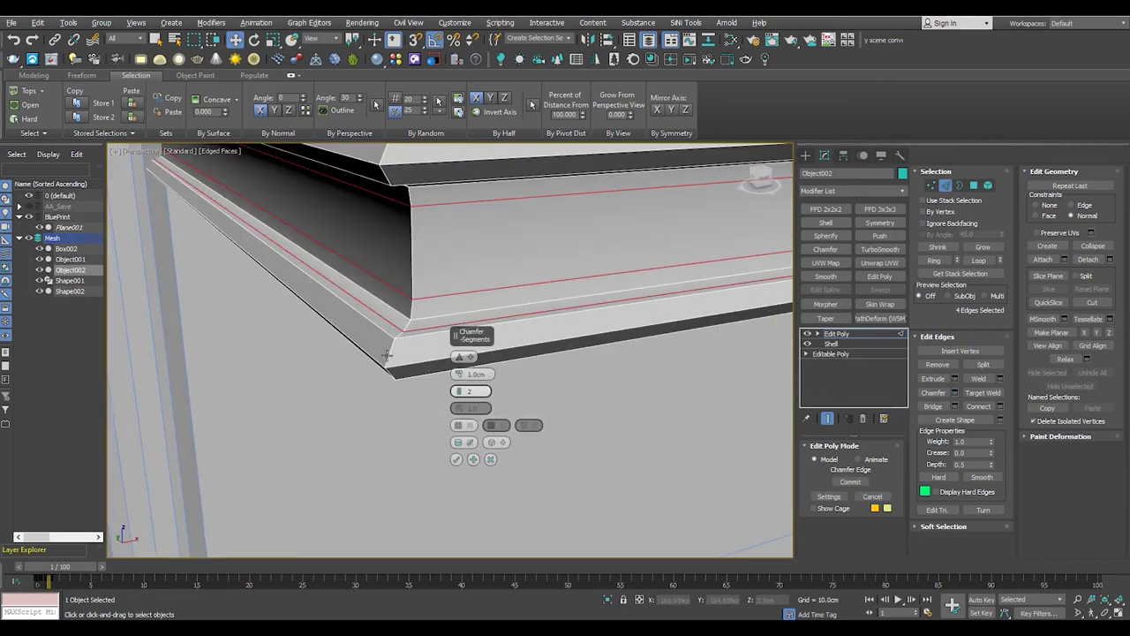
{"action": "middle_click_drag", "start_coordinate": [457, 389], "coordinate": [397, 335], "text": "alt"}
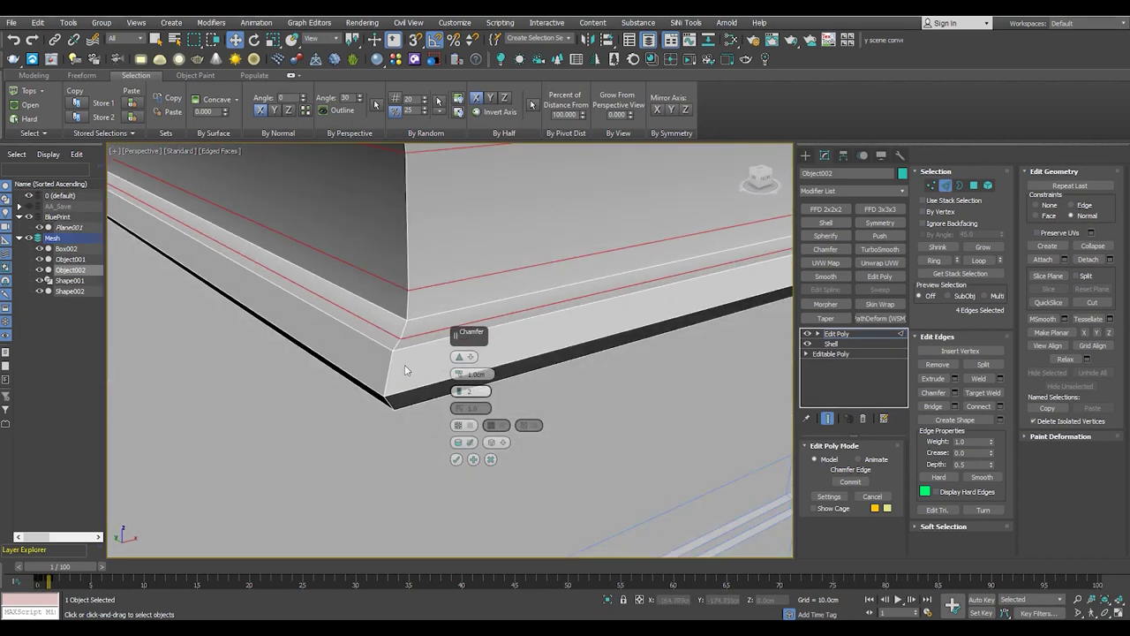
{"action": "left_click", "coordinate": [456, 460]}
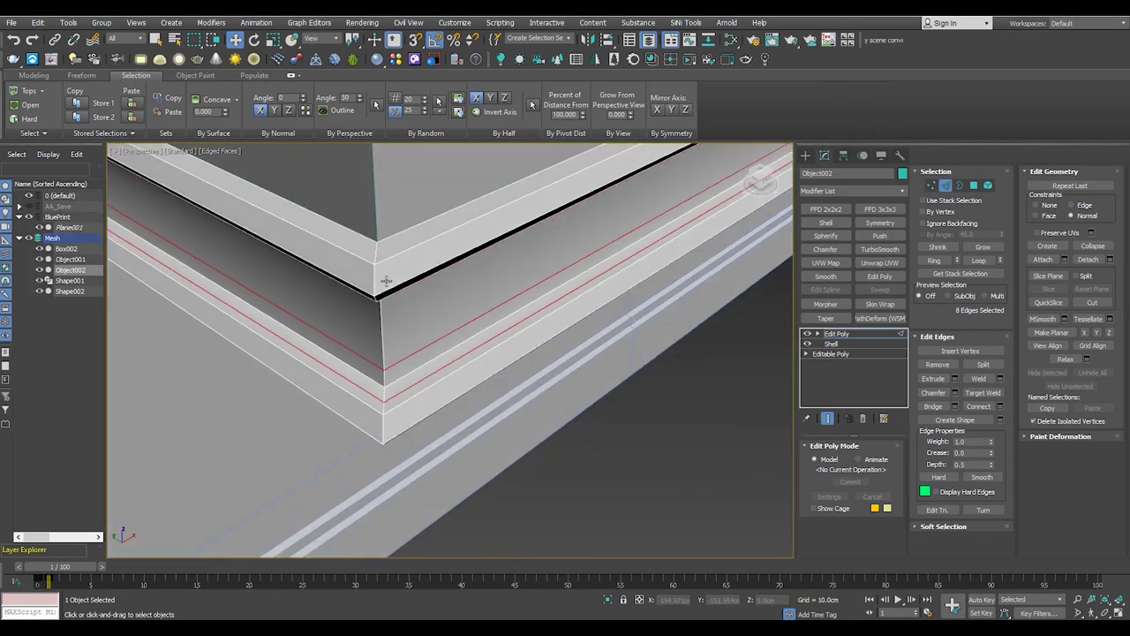
Chamfer the corner edges and the top ledge edge loop
{"action": "left_click", "coordinate": [955, 392]}
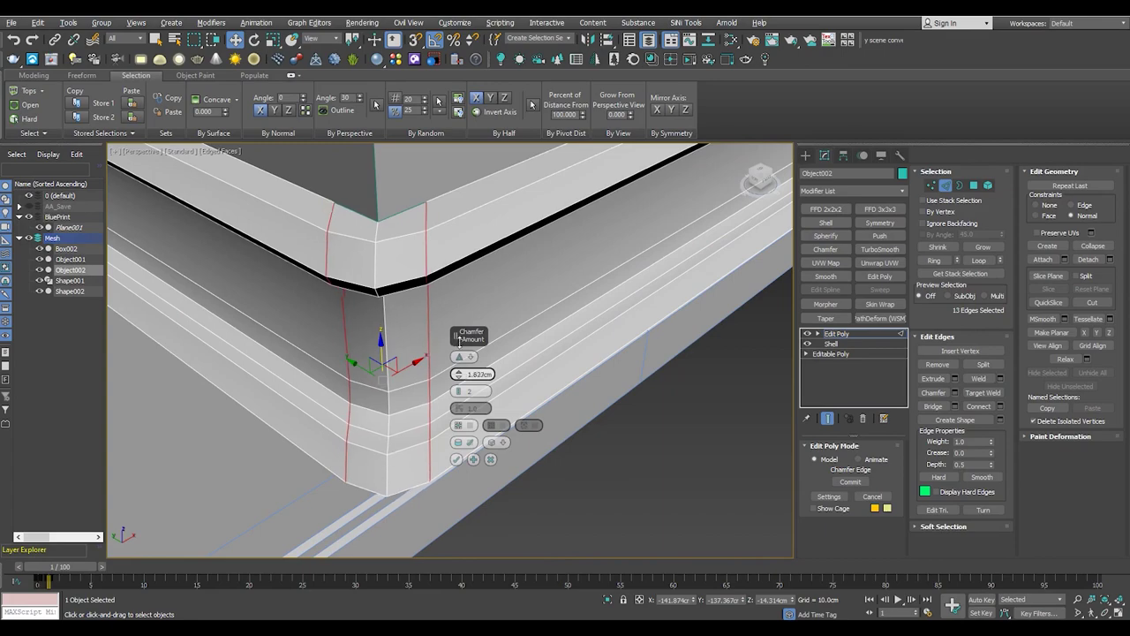
{"action": "mouse_move", "coordinate": [461, 393]}
{"action": "middle_mouse_down", "text": "alt"}
{"action": "mouse_move", "coordinate": [352, 351]}
{"action": "mouse_move", "coordinate": [381, 364]}
{"action": "middle_mouse_up", "text": "alt"}
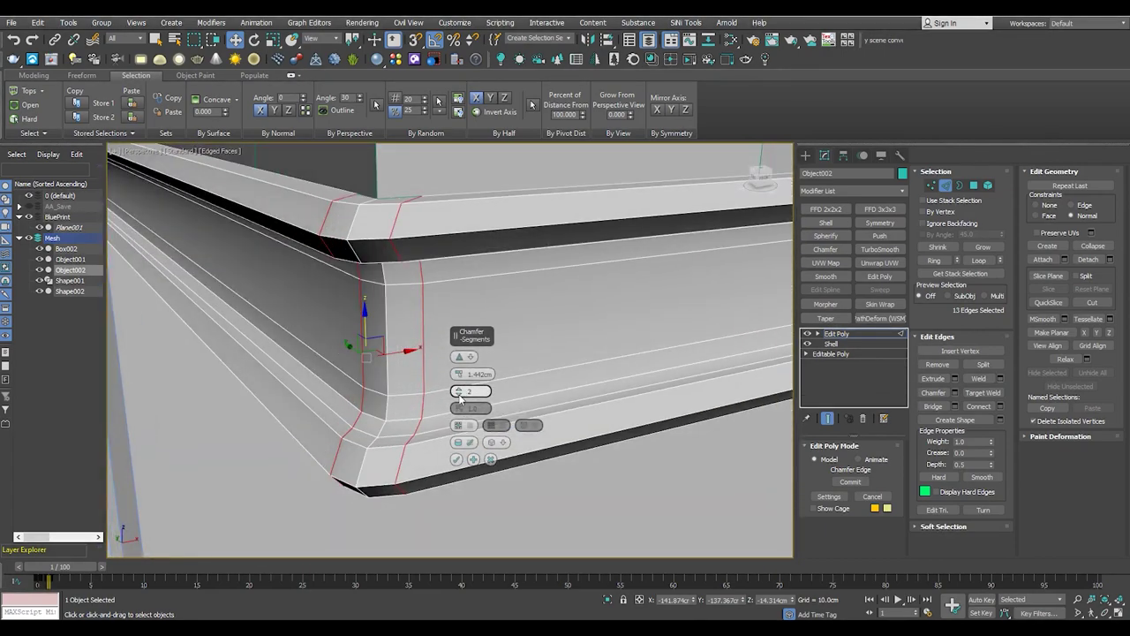
{"action": "key", "text": "Return"}
{"action": "double_click", "coordinate": [381, 484]}
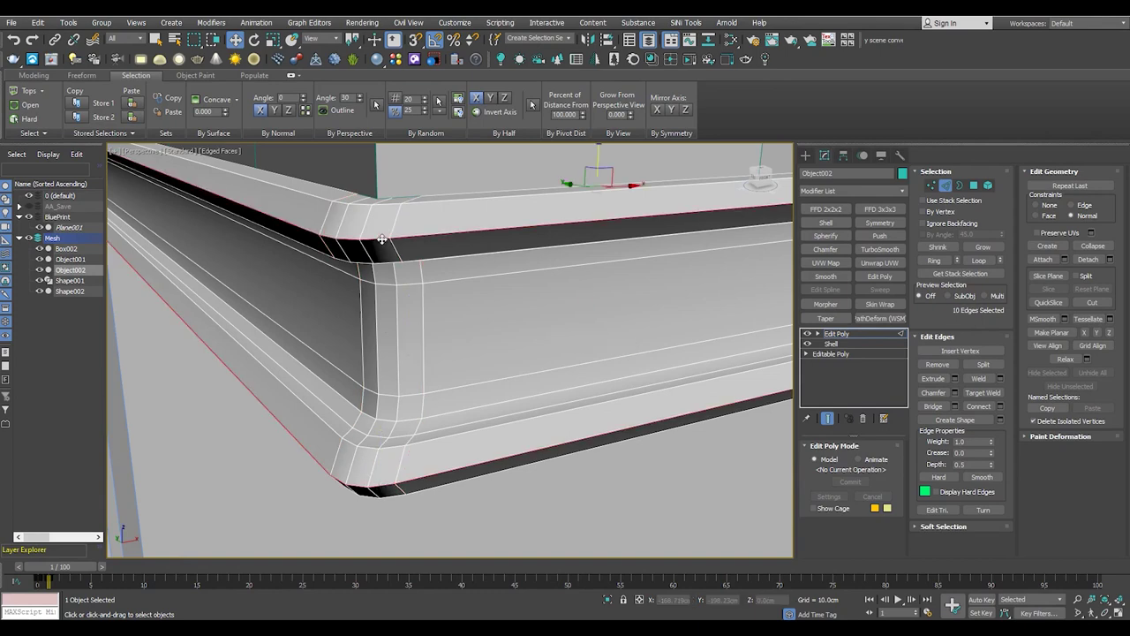
{"action": "middle_click_drag", "start_coordinate": [381, 484], "coordinate": [424, 380], "text": "alt"}
{"action": "left_click", "coordinate": [955, 392]}
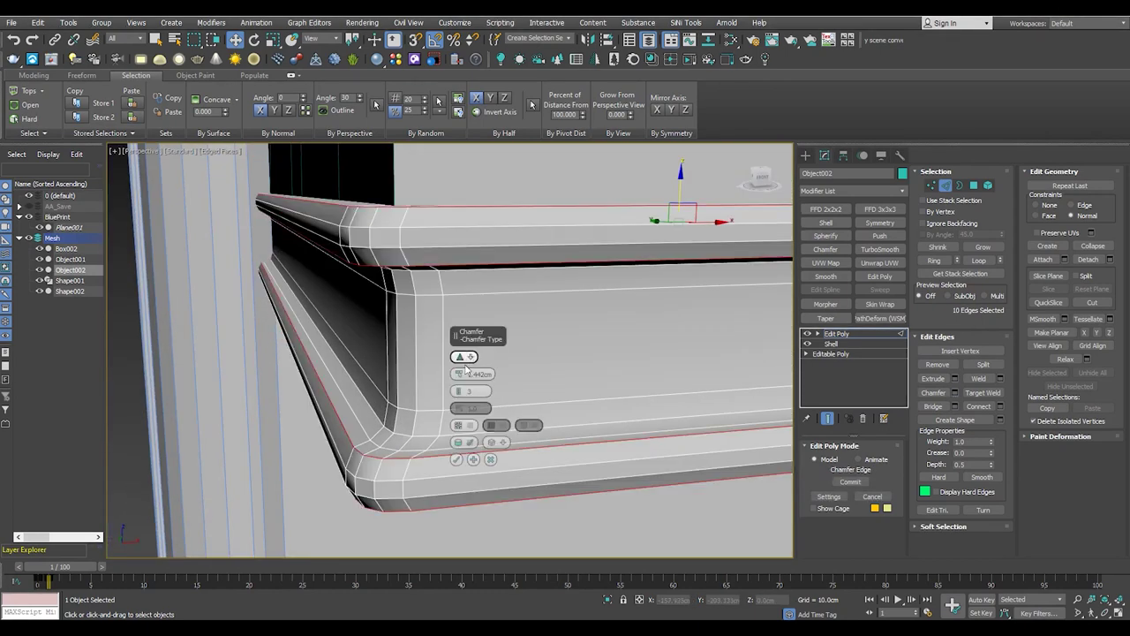
{"action": "scroll", "coordinate": [343, 221], "scroll_direction": "up", "scroll_amount": 5}
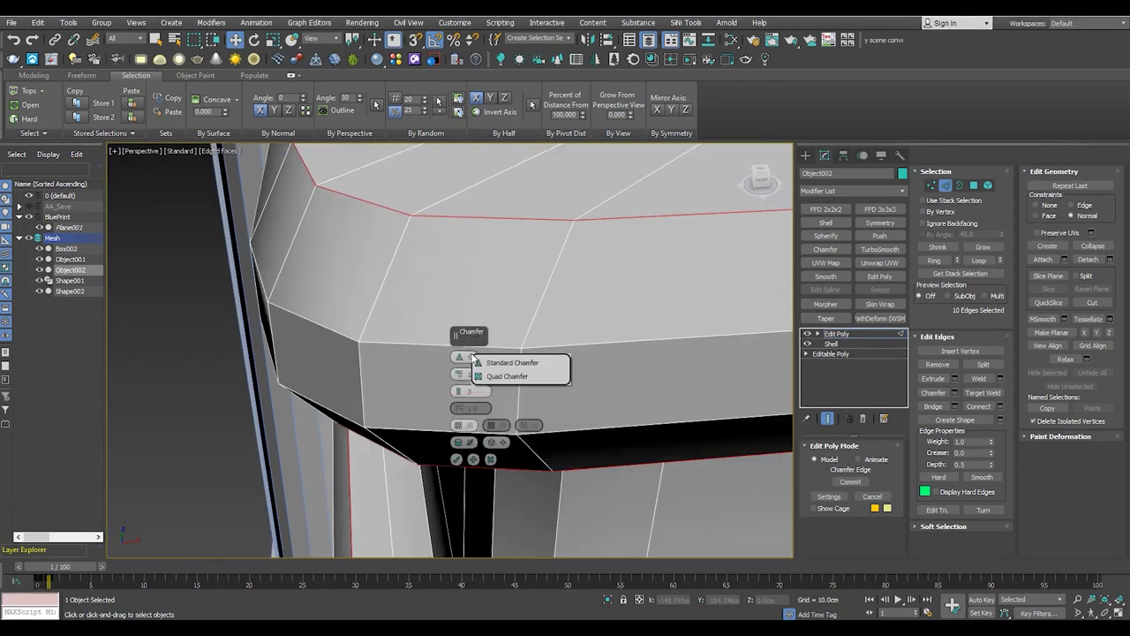
{"action": "mouse_move", "coordinate": [470, 359]}
{"action": "middle_mouse_down", "text": "alt"}
{"action": "mouse_move", "coordinate": [458, 332]}
{"action": "mouse_move", "coordinate": [477, 275]}
{"action": "mouse_move", "coordinate": [429, 336]}
{"action": "mouse_move", "coordinate": [412, 336]}
{"action": "middle_mouse_up", "text": "alt"}
{"action": "key", "text": "Return"}
Return to object level, inspect the rounded shelf corners, and deselect everything
{"action": "key", "text": "1"}
{"action": "scroll", "coordinate": [468, 300], "scroll_direction": "down", "scroll_amount": 5}
{"action": "key", "text": "6"}
{"action": "key", "text": "F4"}
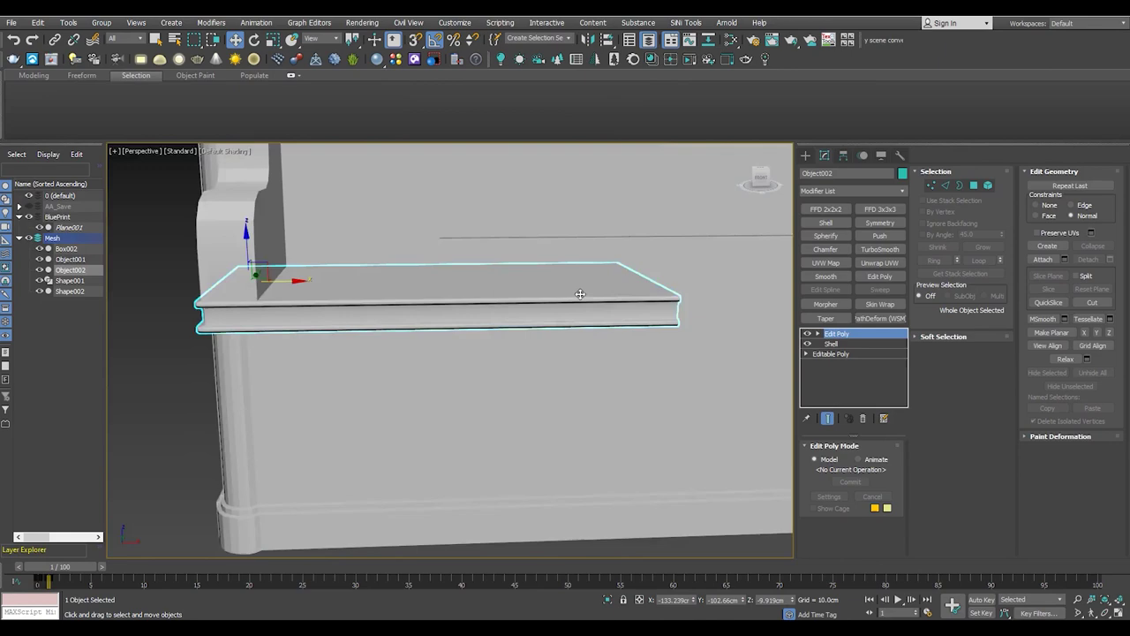
{"action": "scroll", "coordinate": [580, 294], "scroll_direction": "up", "scroll_amount": 5}
{"action": "middle_click_drag", "start_coordinate": [580, 294], "coordinate": [523, 261], "text": "alt"}
{"action": "key", "text": "F4"}
{"action": "key", "text": "2"}
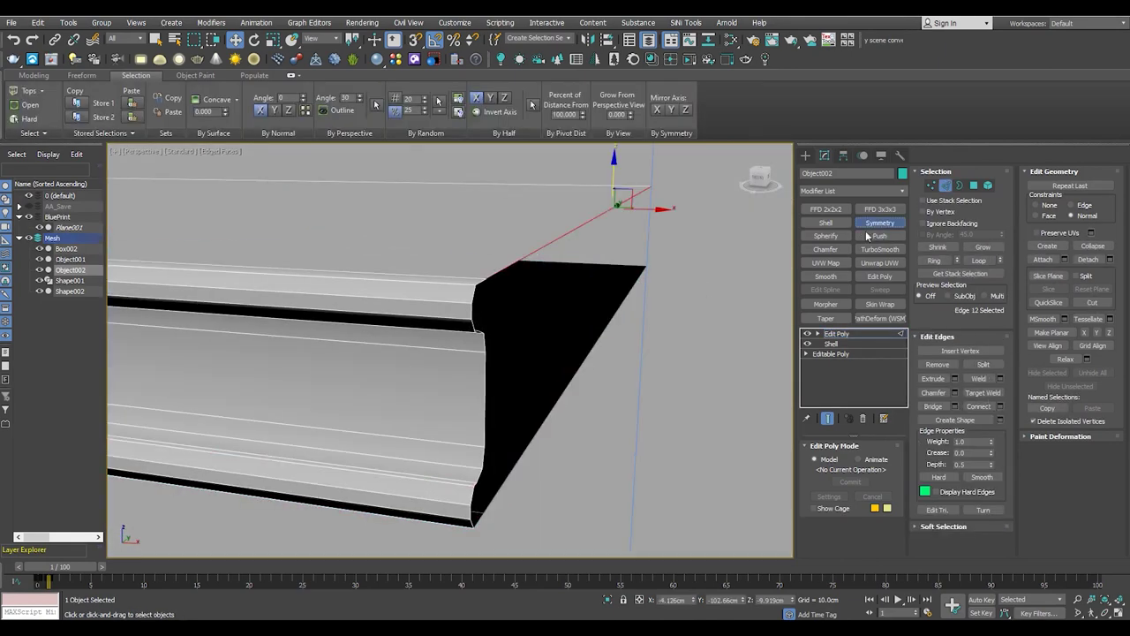
{"action": "key", "text": "6"}
{"action": "scroll", "coordinate": [442, 353], "scroll_direction": "down", "scroll_amount": 5}
{"action": "middle_click_drag", "start_coordinate": [441, 353], "coordinate": [400, 279], "text": "alt"}
{"action": "key", "text": "F4"}
{"action": "left_click", "coordinate": [400, 279]}
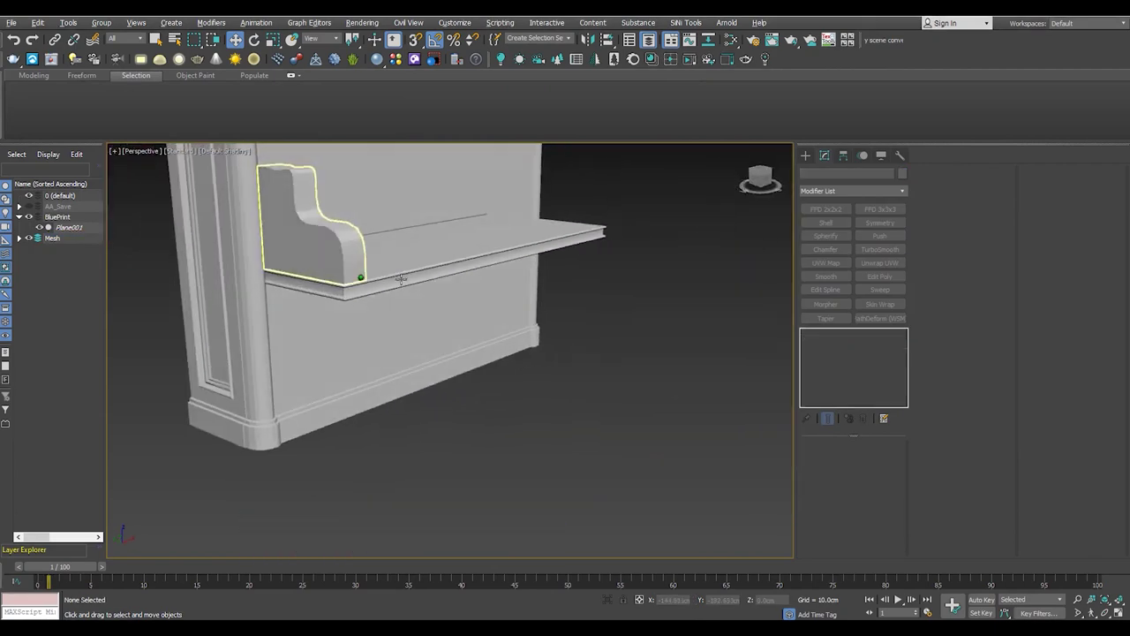
Select Box002 on the shelf and show its wire edges
{"action": "scroll", "coordinate": [400, 279], "scroll_direction": "down", "scroll_amount": 3}
{"action": "scroll", "coordinate": [400, 279], "scroll_direction": "down", "scroll_amount": 3}
{"action": "scroll", "coordinate": [401, 309], "scroll_direction": "up", "scroll_amount": 3}
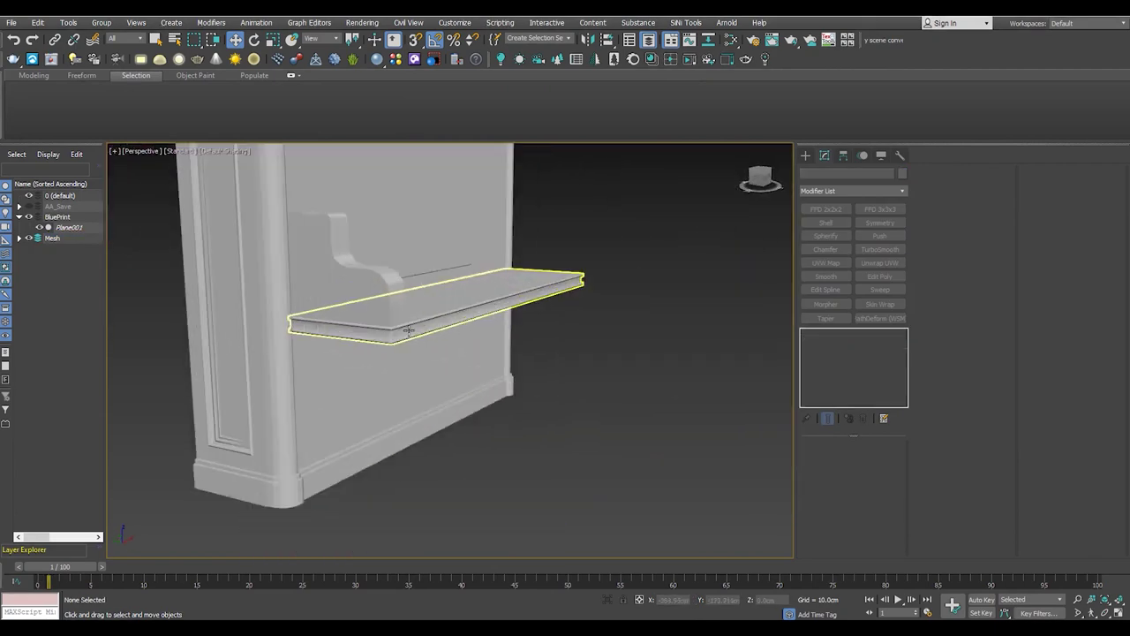
{"action": "scroll", "coordinate": [402, 309], "scroll_direction": "up", "scroll_amount": 3}
{"action": "left_click", "coordinate": [401, 304]}
{"action": "key", "text": "F4"}
{"action": "middle_click_drag", "start_coordinate": [406, 349], "coordinate": [404, 348], "text": "alt"}
Select the box's end faces and compare them to the reference image in Front view
{"action": "key", "text": "4"}
{"action": "left_click", "coordinate": [409, 344]}
{"action": "scroll", "coordinate": [409, 344], "scroll_direction": "down", "scroll_amount": 3}
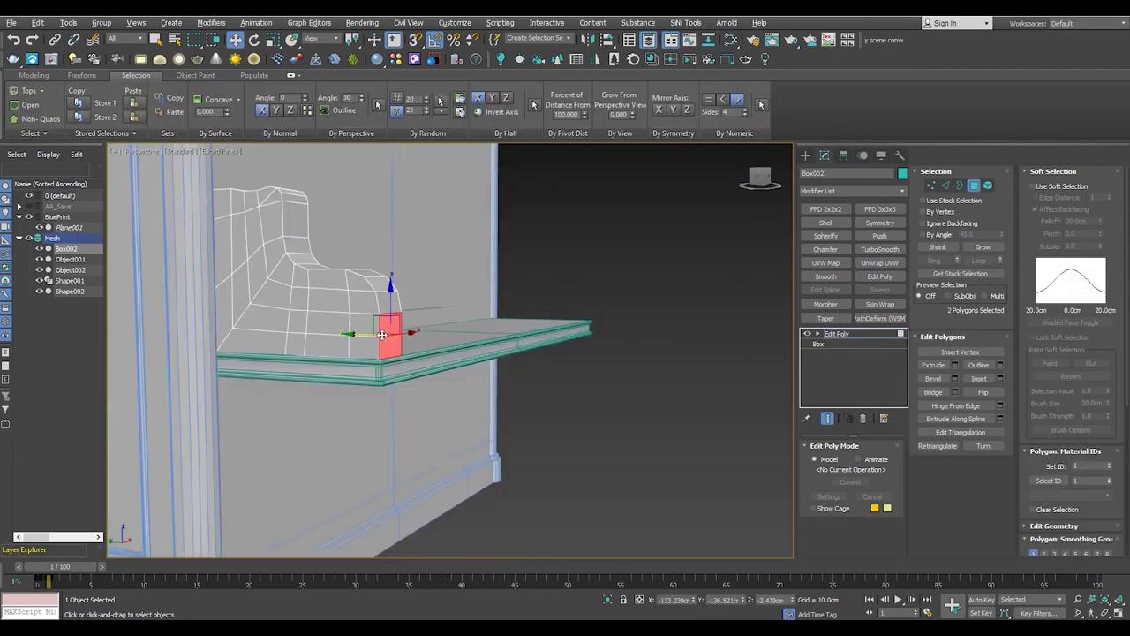
{"action": "key", "text": "alt+w"}
{"action": "key", "text": "alt+w"}
{"action": "scroll", "coordinate": [371, 345], "scroll_direction": "up", "scroll_amount": 3}
{"action": "left_click_drag", "start_coordinate": [66, 569], "coordinate": [55, 570]}
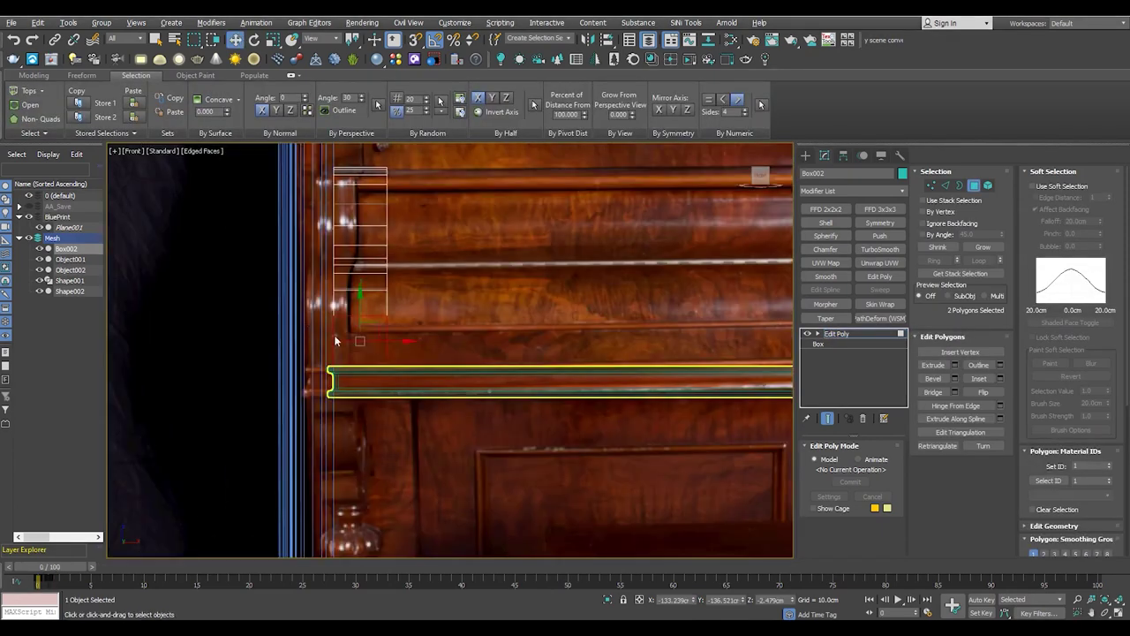
{"action": "scroll", "coordinate": [376, 373], "scroll_direction": "up", "scroll_amount": 2}
Select the box's side polygon in the perspective view
{"action": "key", "text": "1"}
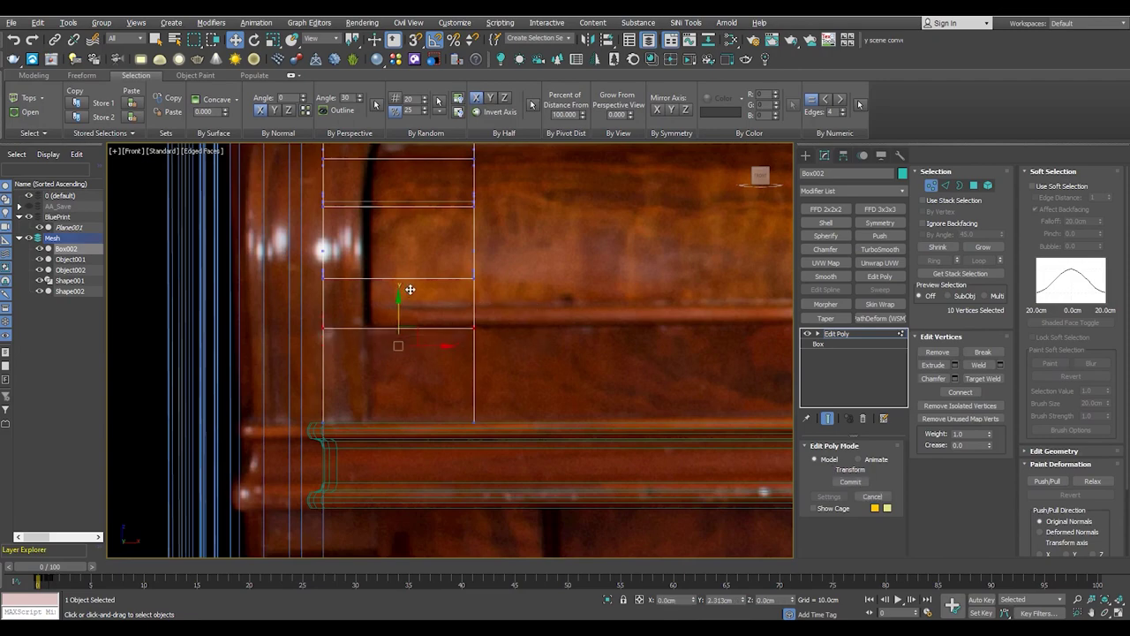
{"action": "key", "text": "alt+w"}
{"action": "key", "text": "alt+w"}
{"action": "scroll", "coordinate": [432, 317], "scroll_direction": "up", "scroll_amount": 3}
{"action": "scroll", "coordinate": [432, 323], "scroll_direction": "up", "scroll_amount": 2}
{"action": "key", "text": "F3"}
{"action": "scroll", "coordinate": [376, 346], "scroll_direction": "up", "scroll_amount": 2}
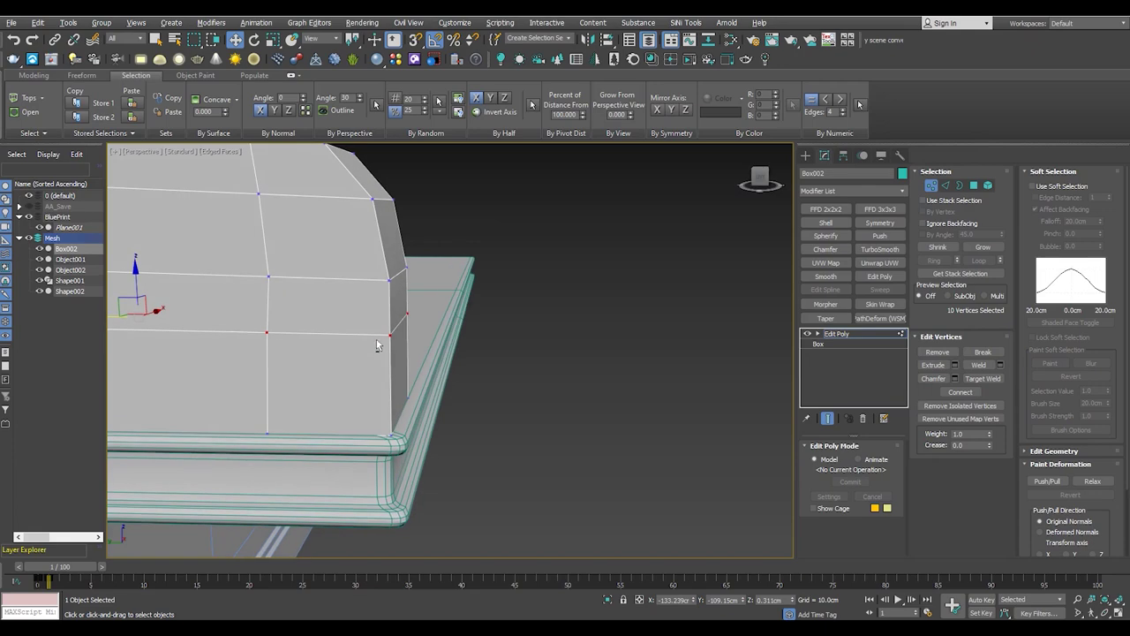
{"action": "middle_click_drag", "start_coordinate": [376, 345], "coordinate": [374, 363]}
{"action": "key", "text": "4"}
{"action": "left_click", "coordinate": [394, 371]}
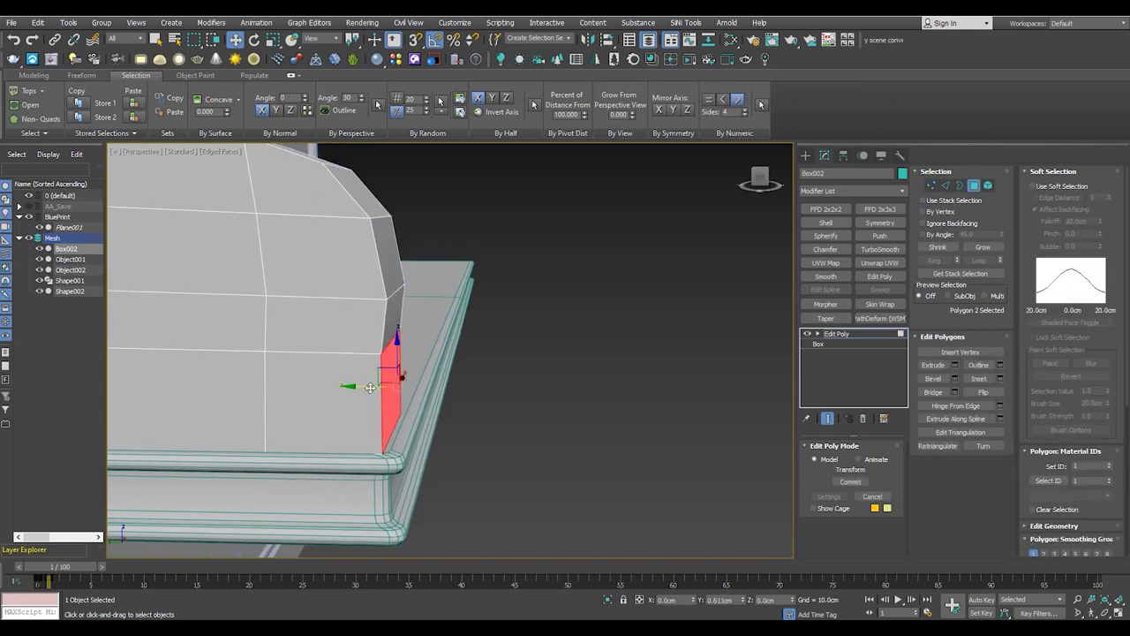
{"action": "mouse_move", "coordinate": [370, 388]}
{"action": "middle_mouse_down", "text": "alt"}
{"action": "mouse_move", "coordinate": [407, 400]}
{"action": "mouse_move", "coordinate": [316, 388]}
{"action": "middle_mouse_up", "text": "alt"}
Maximize the Front view and leave polygon editing
{"action": "key", "text": "alt+w"}
{"action": "key", "text": "f"}
{"action": "key", "text": "alt+w"}
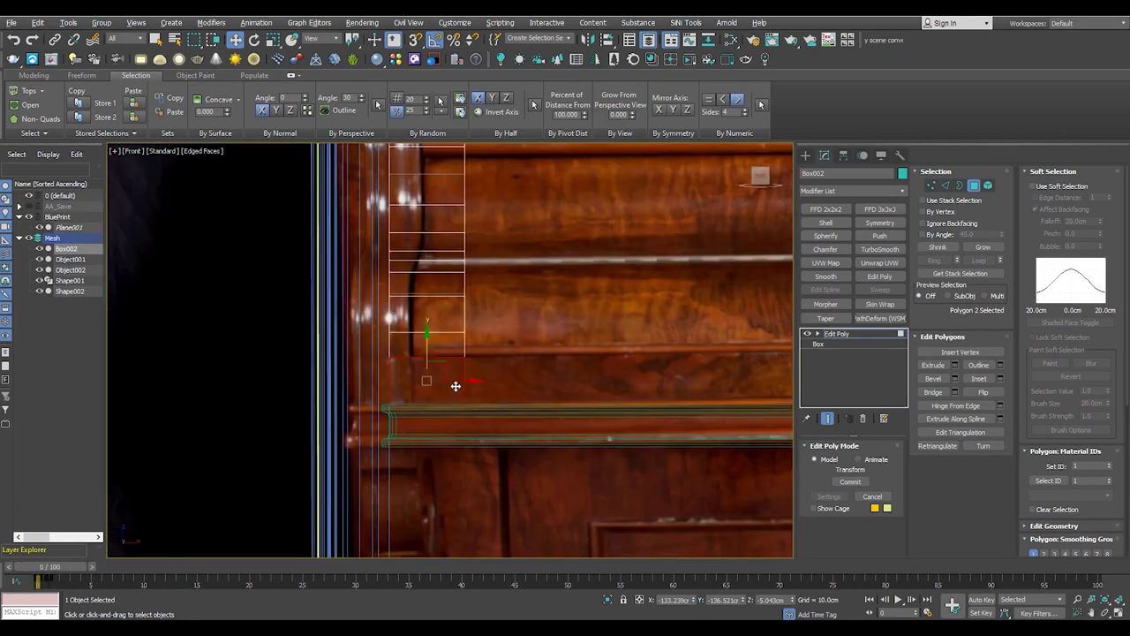
{"action": "left_click", "coordinate": [836, 334]}
{"action": "scroll", "coordinate": [530, 370], "scroll_direction": "down", "scroll_amount": 2}
{"action": "scroll", "coordinate": [530, 371], "scroll_direction": "up", "scroll_amount": 2}
{"action": "scroll", "coordinate": [535, 371], "scroll_direction": "up", "scroll_amount": 2}
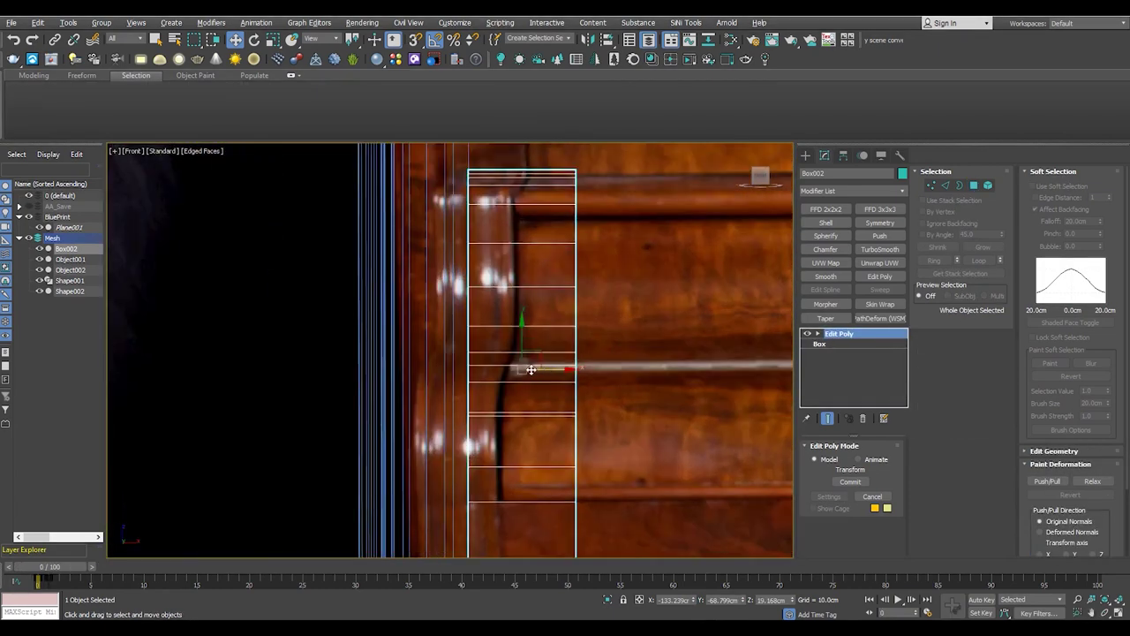
Clone the box as Box003, test a vertex move, then remove the copy
{"action": "key", "text": "ctrl+v"}
{"action": "left_click", "coordinate": [566, 369]}
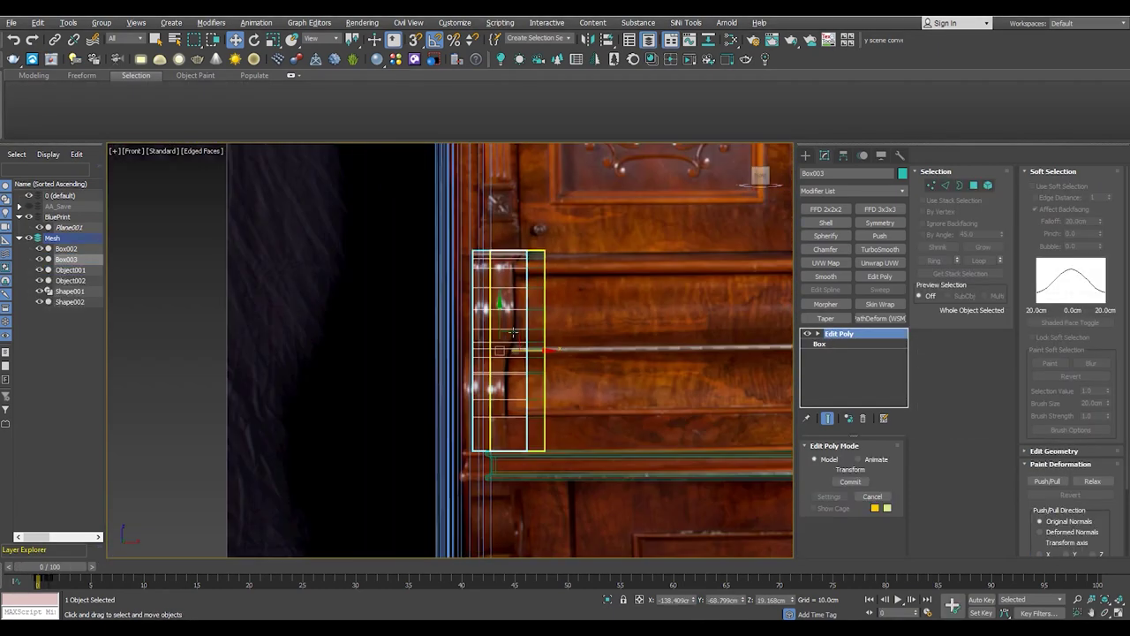
{"action": "key", "text": "1"}
{"action": "scroll", "coordinate": [516, 512], "scroll_direction": "up", "scroll_amount": 2}
{"action": "scroll", "coordinate": [618, 468], "scroll_direction": "up", "scroll_amount": 2}
{"action": "left_click_drag", "start_coordinate": [641, 452], "coordinate": [605, 456]}
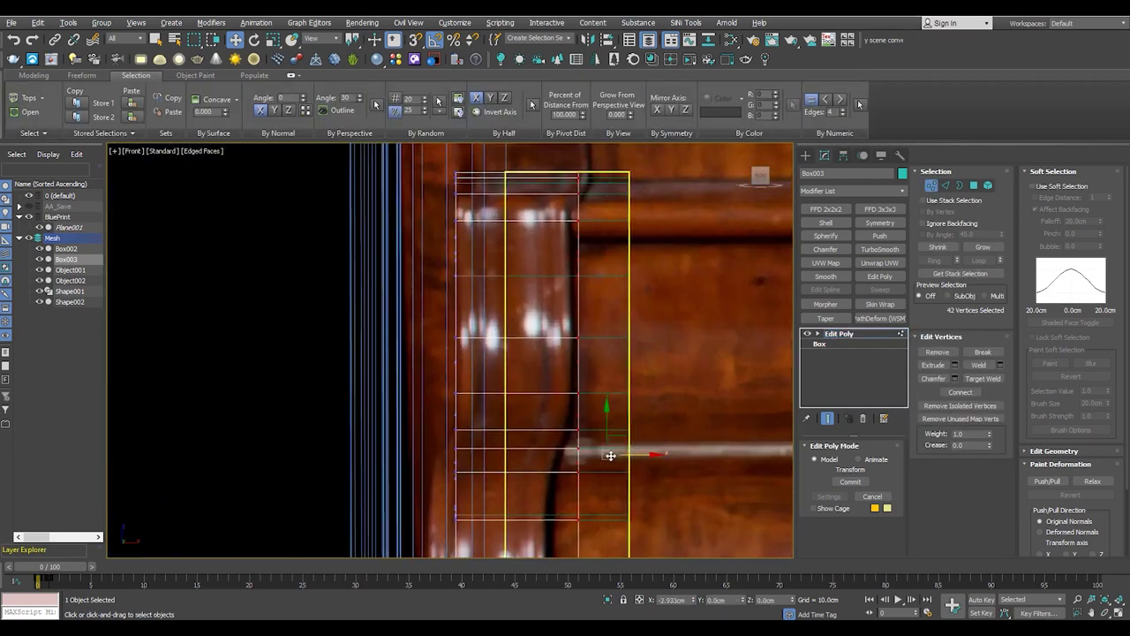
{"action": "key", "text": "1"}
{"action": "key", "text": "Delete"}
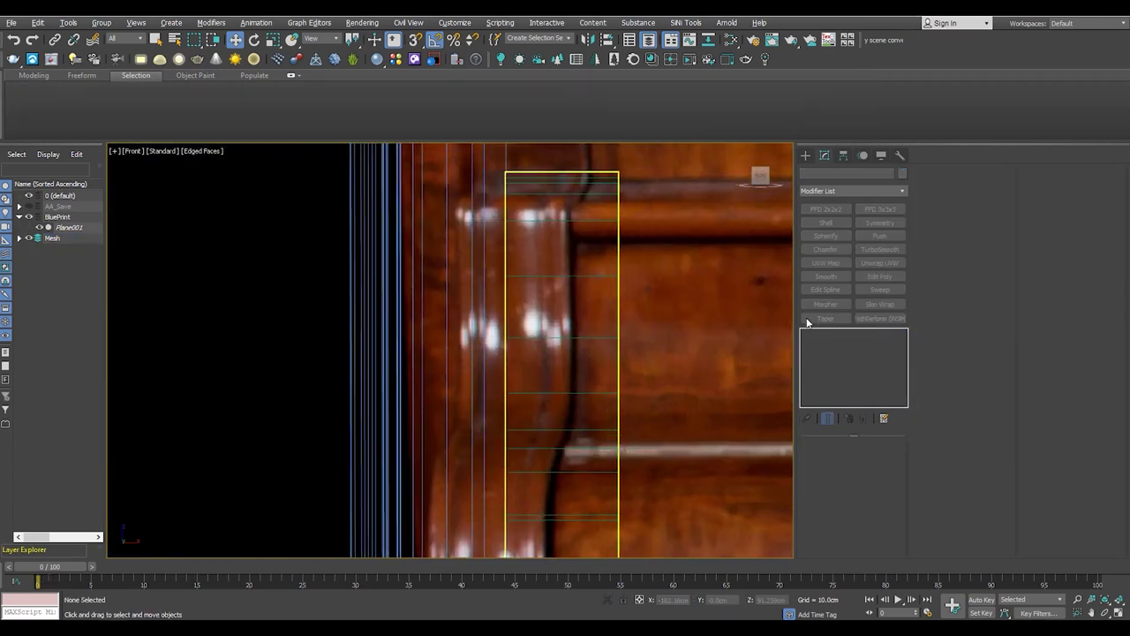
Select the bracket's front face
{"action": "scroll", "coordinate": [548, 432], "scroll_direction": "down", "scroll_amount": 3}
{"action": "left_click", "coordinate": [548, 433]}
{"action": "scroll", "coordinate": [549, 433], "scroll_direction": "up", "scroll_amount": 3}
{"action": "key", "text": "4"}
{"action": "left_click", "coordinate": [505, 409]}
Detach the bracket's front face as a clone and select the new piece
{"action": "key", "text": "p"}
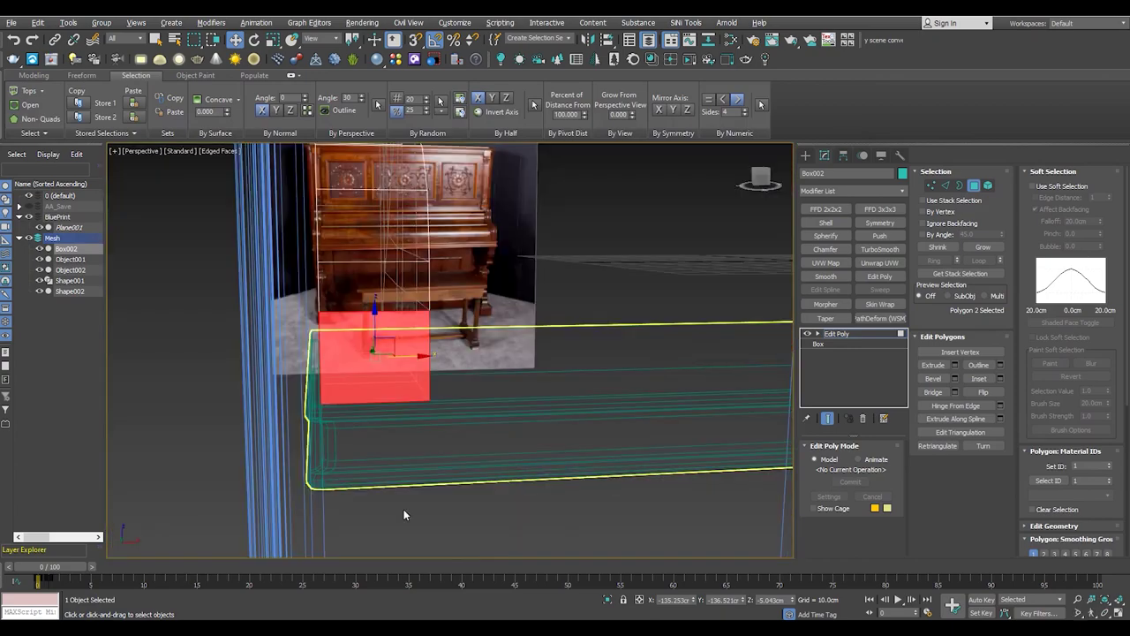
{"action": "key", "text": "z"}
{"action": "key", "text": "alt+d"}
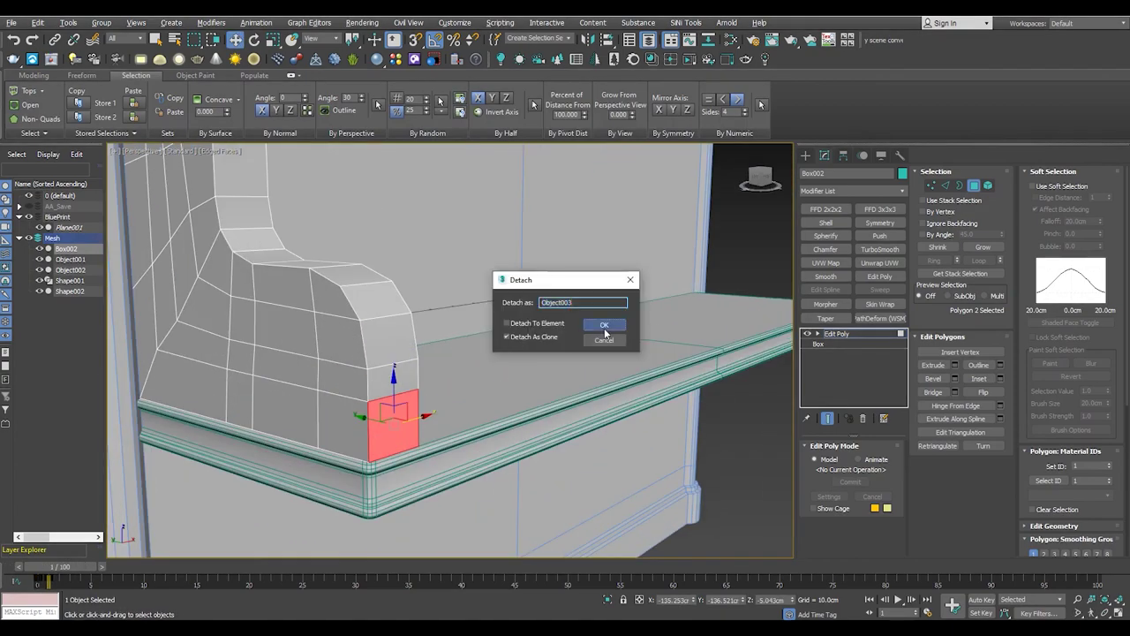
{"action": "left_click", "coordinate": [605, 331]}
{"action": "key", "text": "4"}
{"action": "left_click", "coordinate": [415, 406]}
Stretch the piece's end vertices along the shelf to the divider
{"action": "scroll", "coordinate": [415, 405], "scroll_direction": "down", "scroll_amount": 2}
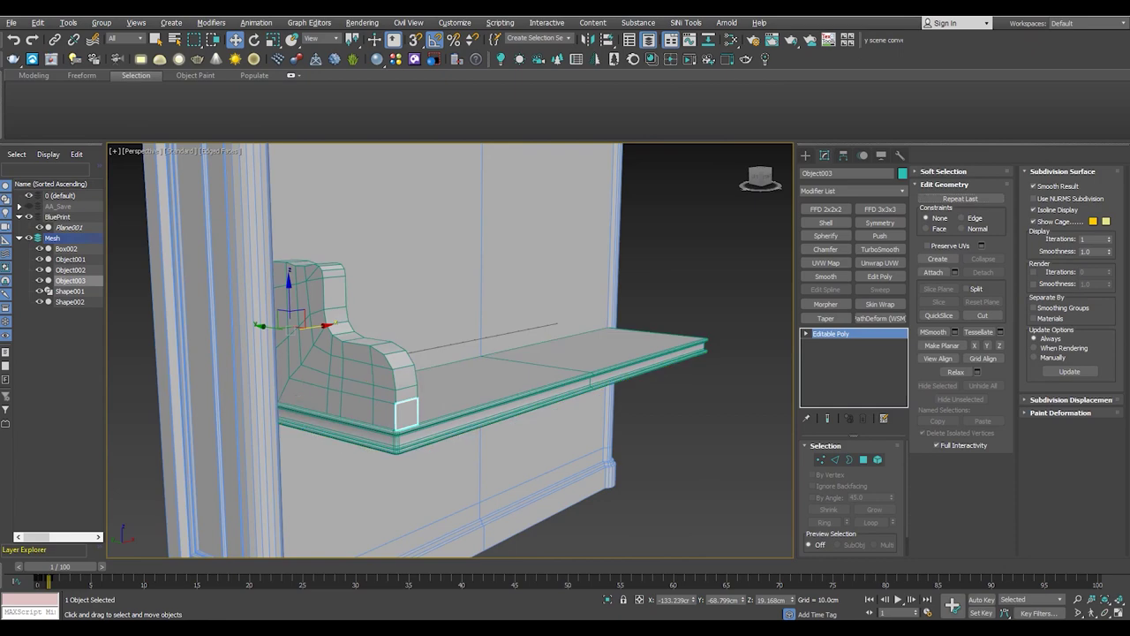
{"action": "middle_click_drag", "start_coordinate": [500, 369], "coordinate": [389, 415], "text": "alt"}
{"action": "scroll", "coordinate": [361, 417], "scroll_direction": "up", "scroll_amount": 3}
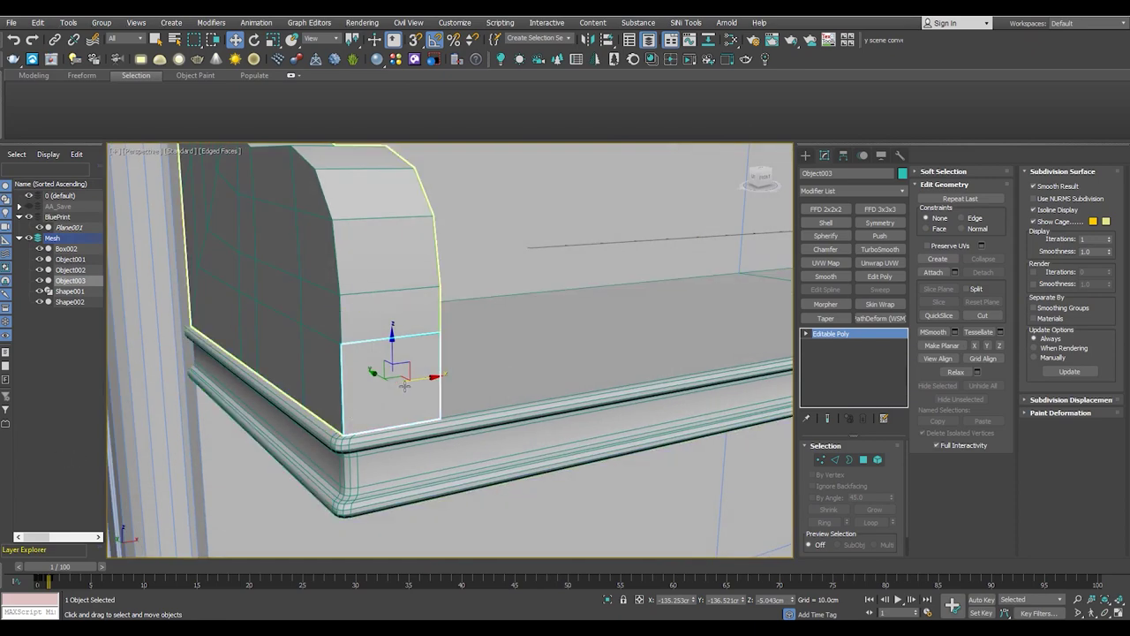
{"action": "middle_click_drag", "start_coordinate": [530, 372], "coordinate": [456, 376], "text": "alt"}
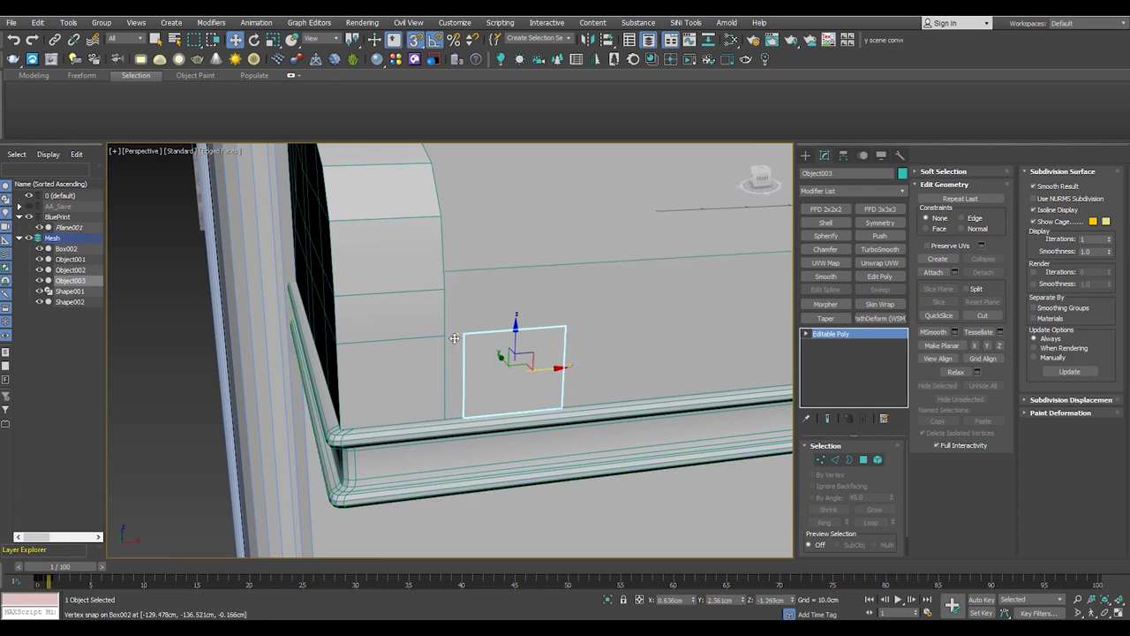
{"action": "scroll", "coordinate": [453, 366], "scroll_direction": "down", "scroll_amount": 5}
{"action": "key", "text": "1"}
{"action": "scroll", "coordinate": [447, 338], "scroll_direction": "down", "scroll_amount": 2}
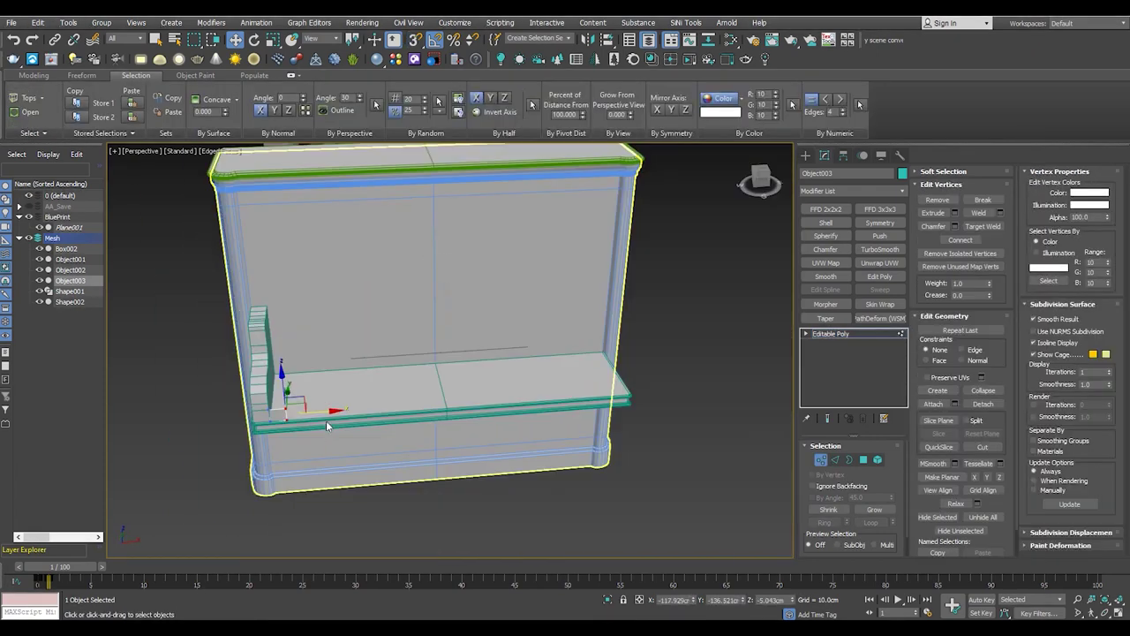
{"action": "left_click_drag", "start_coordinate": [424, 365], "coordinate": [437, 362]}
{"action": "scroll", "coordinate": [313, 399], "scroll_direction": "up", "scroll_amount": 3}
Select the vertices along the board's vertical edge in the Front view
{"action": "key", "text": "2"}
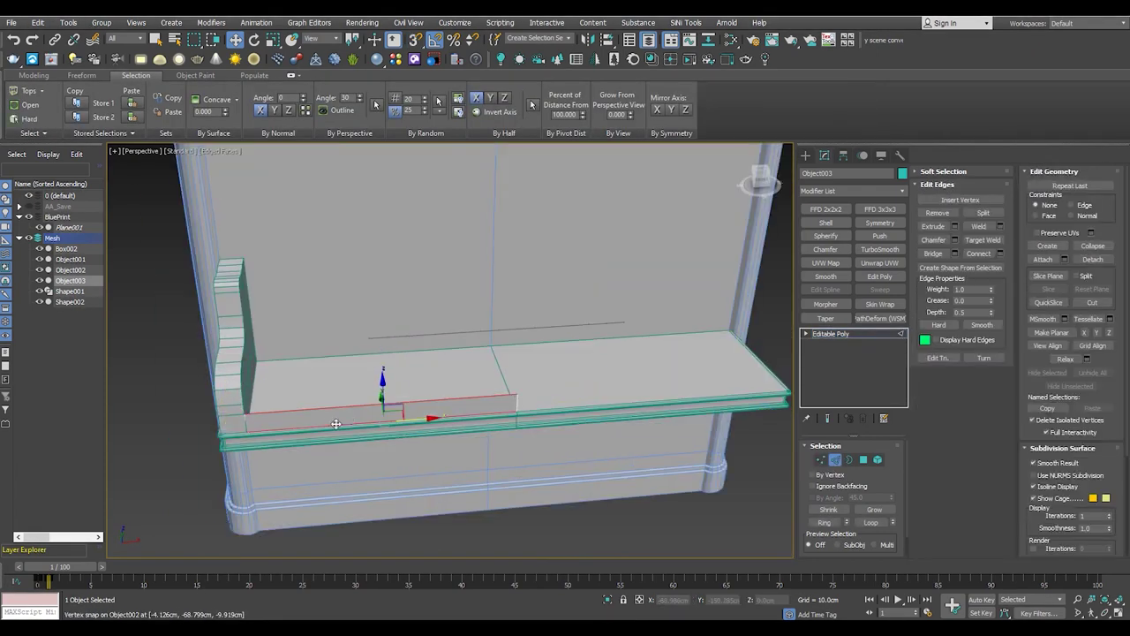
{"action": "middle_click_drag", "start_coordinate": [335, 424], "coordinate": [382, 407], "text": "alt"}
{"action": "scroll", "coordinate": [289, 435], "scroll_direction": "up", "scroll_amount": 3}
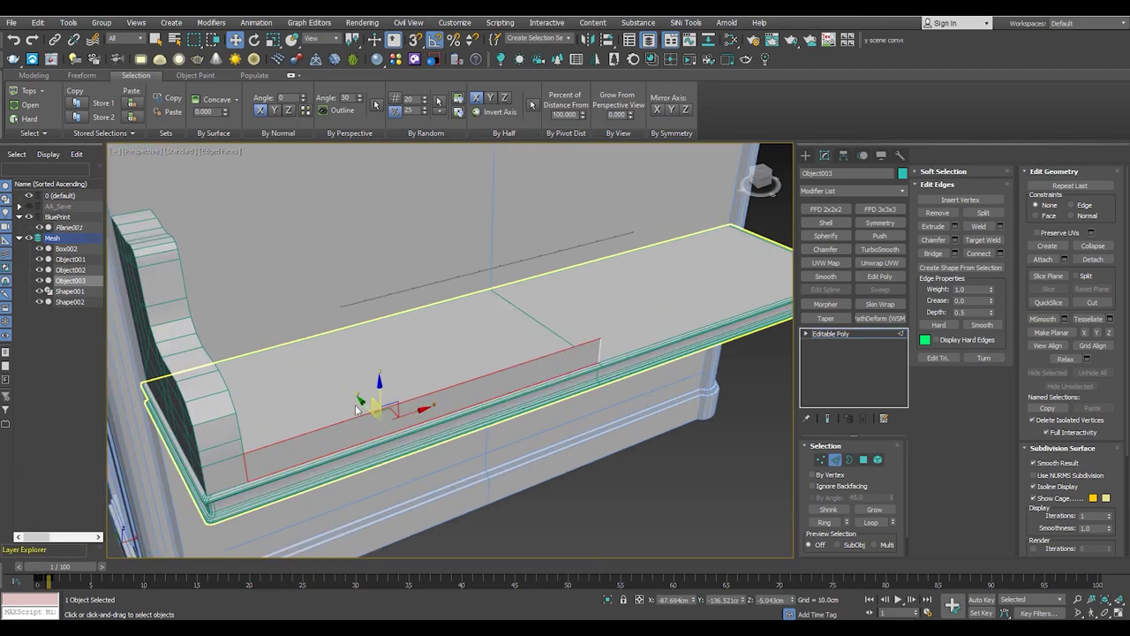
{"action": "mouse_move", "coordinate": [413, 328]}
{"action": "middle_mouse_down", "text": "alt"}
{"action": "mouse_move", "coordinate": [375, 276]}
{"action": "mouse_move", "coordinate": [334, 313]}
{"action": "middle_mouse_up", "text": "alt"}
{"action": "key", "text": "alt+w"}
{"action": "key", "text": "alt+w"}
{"action": "key", "text": "1"}
{"action": "left_click_drag", "start_coordinate": [633, 219], "coordinate": [469, 419]}
{"action": "scroll", "coordinate": [583, 447], "scroll_direction": "up", "scroll_amount": 3}
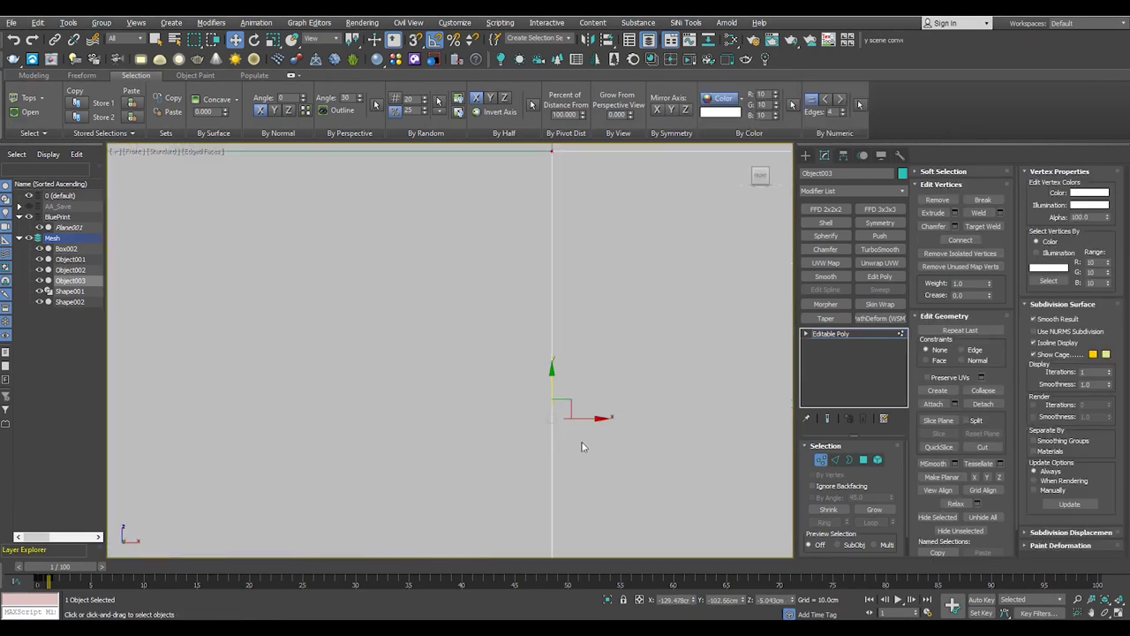
Add a Symmetry modifier with Flip on X to mirror the board
{"action": "key", "text": "p"}
{"action": "scroll", "coordinate": [264, 342], "scroll_direction": "up", "scroll_amount": 3}
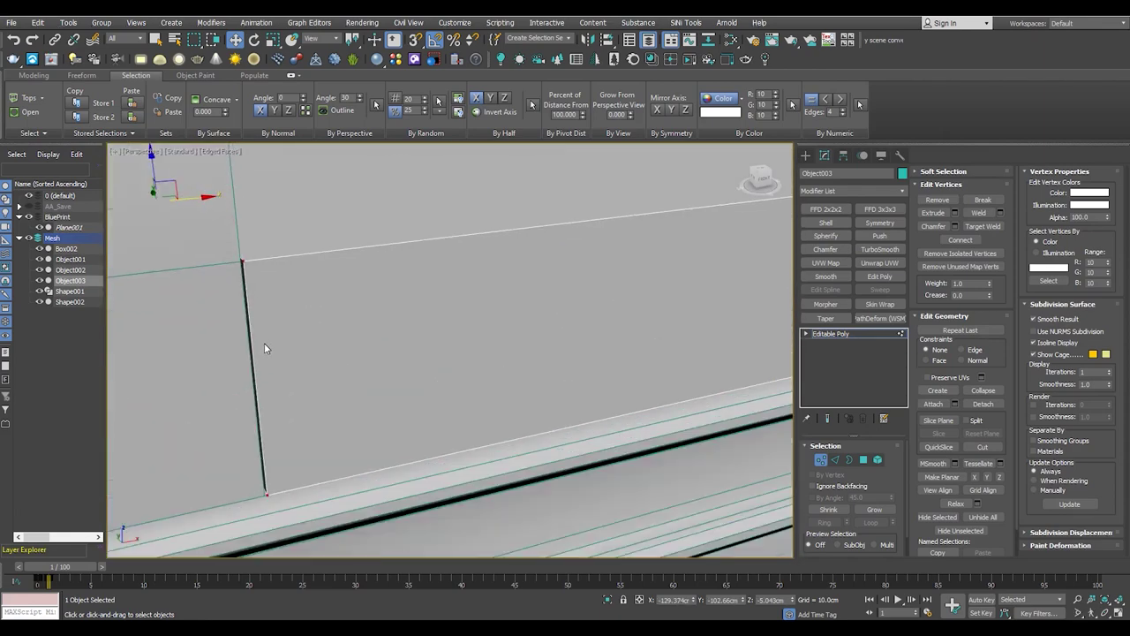
{"action": "scroll", "coordinate": [302, 377], "scroll_direction": "down", "scroll_amount": 1}
{"action": "key", "text": "F3"}
{"action": "key", "text": "4"}
{"action": "key", "text": "F3"}
{"action": "middle_click_drag", "start_coordinate": [307, 381], "coordinate": [409, 340], "text": "alt"}
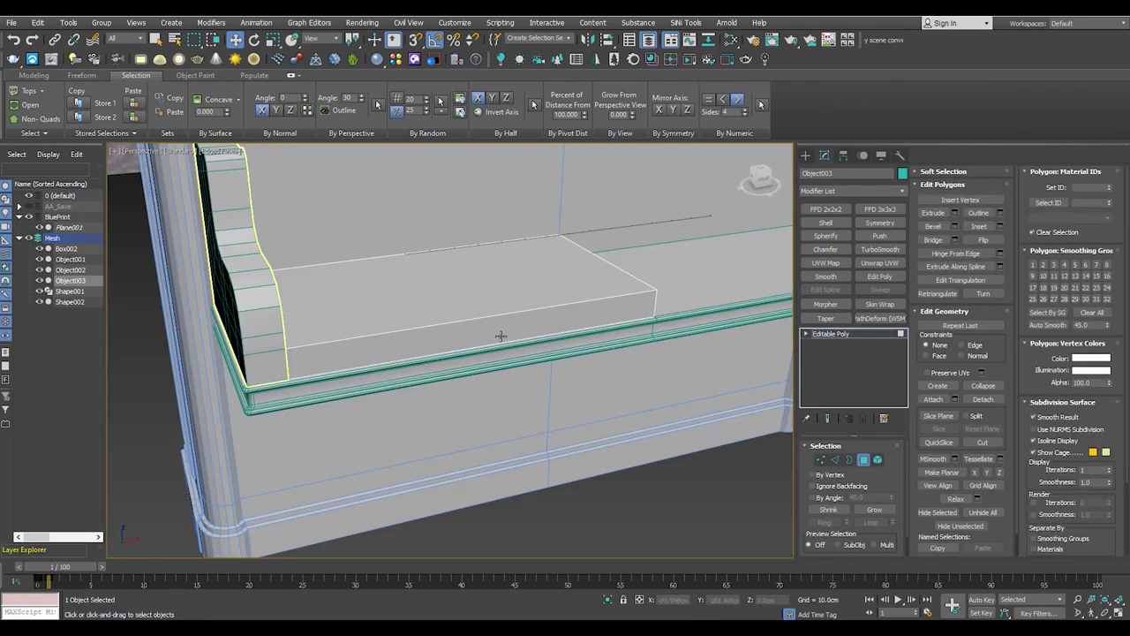
{"action": "key", "text": "2"}
{"action": "left_click", "coordinate": [829, 332]}
Check both mirrored brackets, then select Object003's Editable Poly level below Symmetry
{"action": "key", "text": "z"}
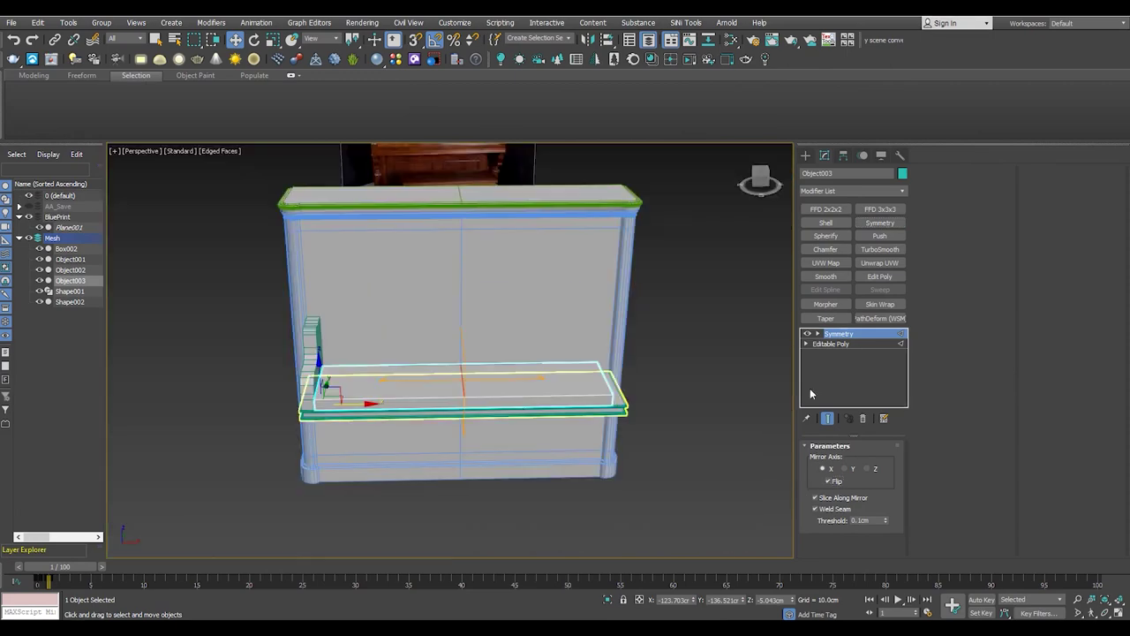
{"action": "left_click", "coordinate": [419, 409]}
{"action": "mouse_move", "coordinate": [419, 410]}
{"action": "middle_mouse_down", "text": "alt"}
{"action": "mouse_move", "coordinate": [484, 354]}
{"action": "mouse_move", "coordinate": [459, 380]}
{"action": "mouse_move", "coordinate": [458, 405]}
{"action": "mouse_move", "coordinate": [459, 388]}
{"action": "middle_mouse_up", "text": "alt"}
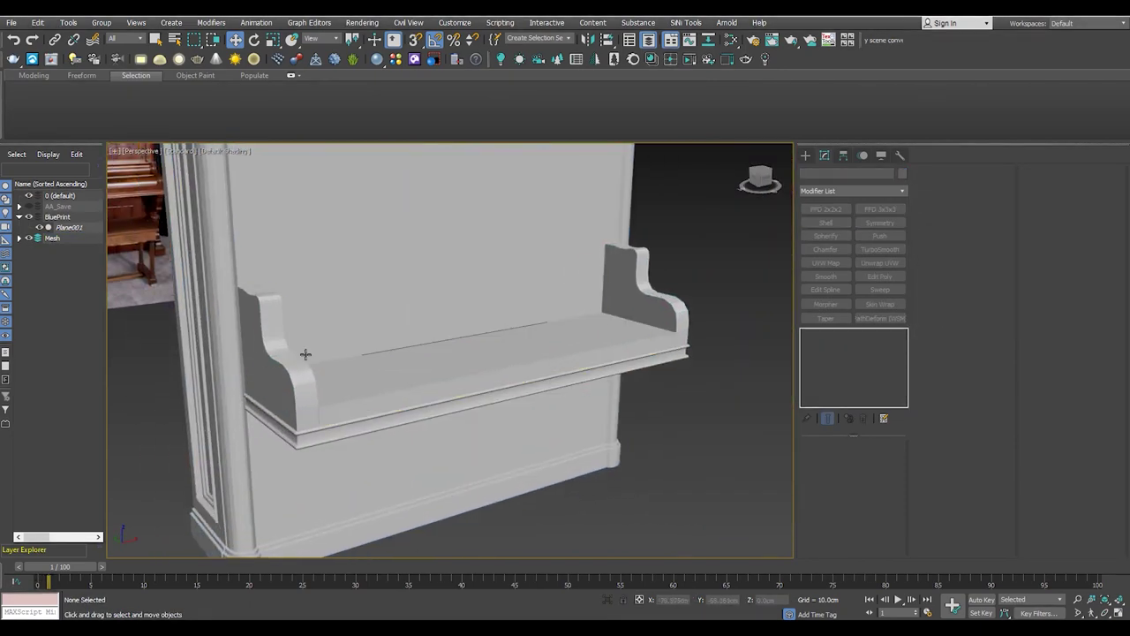
{"action": "middle_click_drag", "start_coordinate": [302, 354], "coordinate": [331, 351], "text": "alt"}
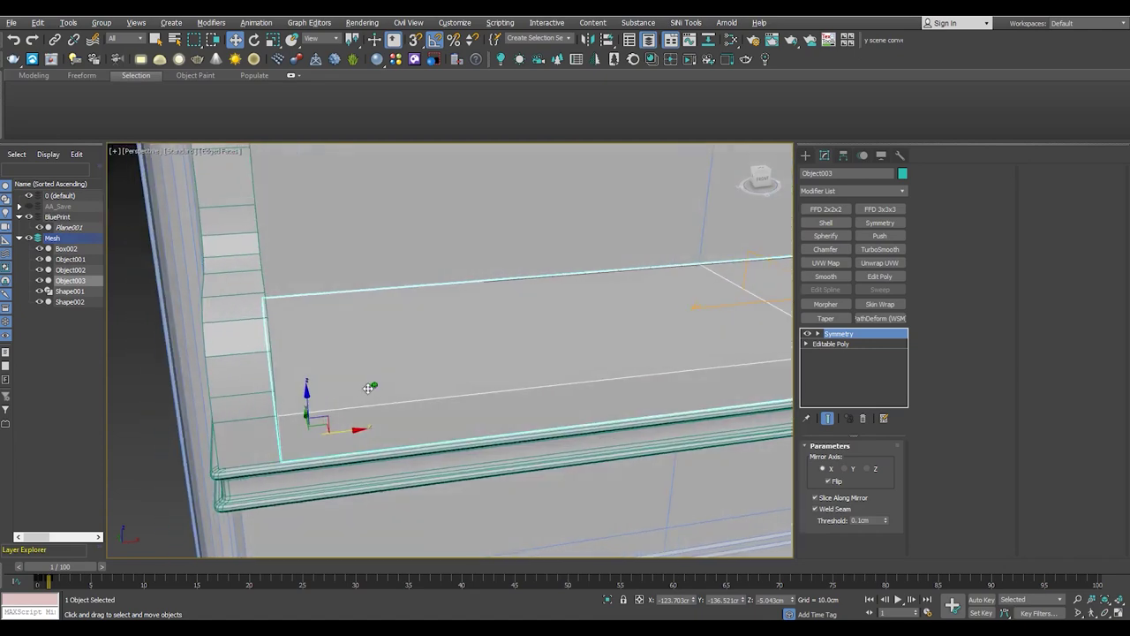
{"action": "left_click", "coordinate": [410, 388]}
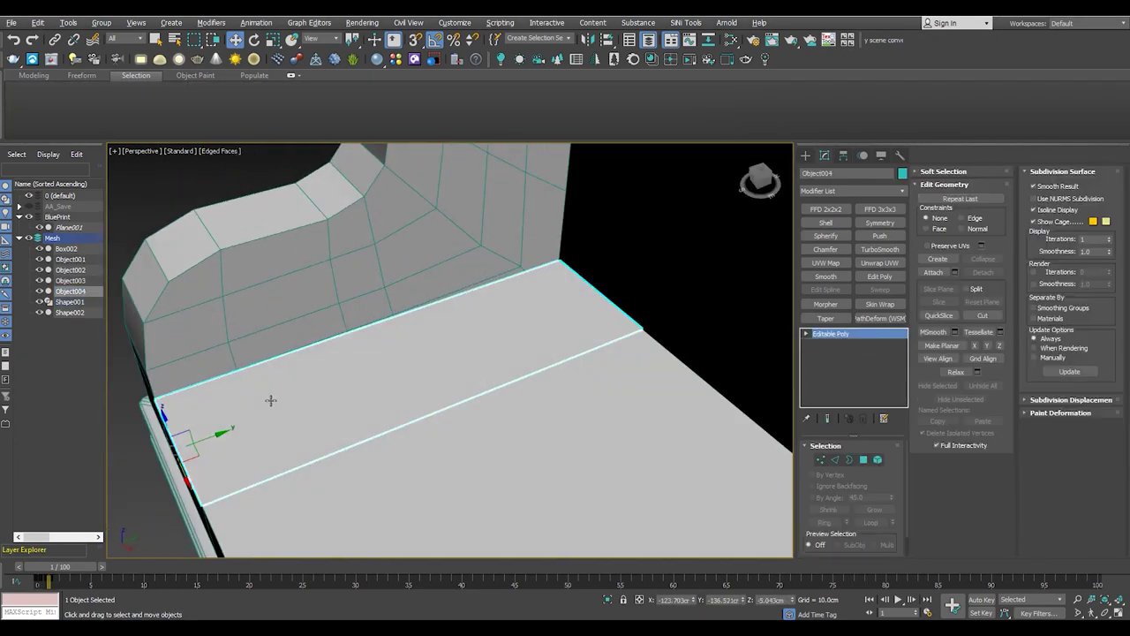
Thicken the flat piece Object004 into a block with a Shell modifier
{"action": "middle_click_drag", "start_coordinate": [235, 372], "coordinate": [293, 401], "text": "alt"}
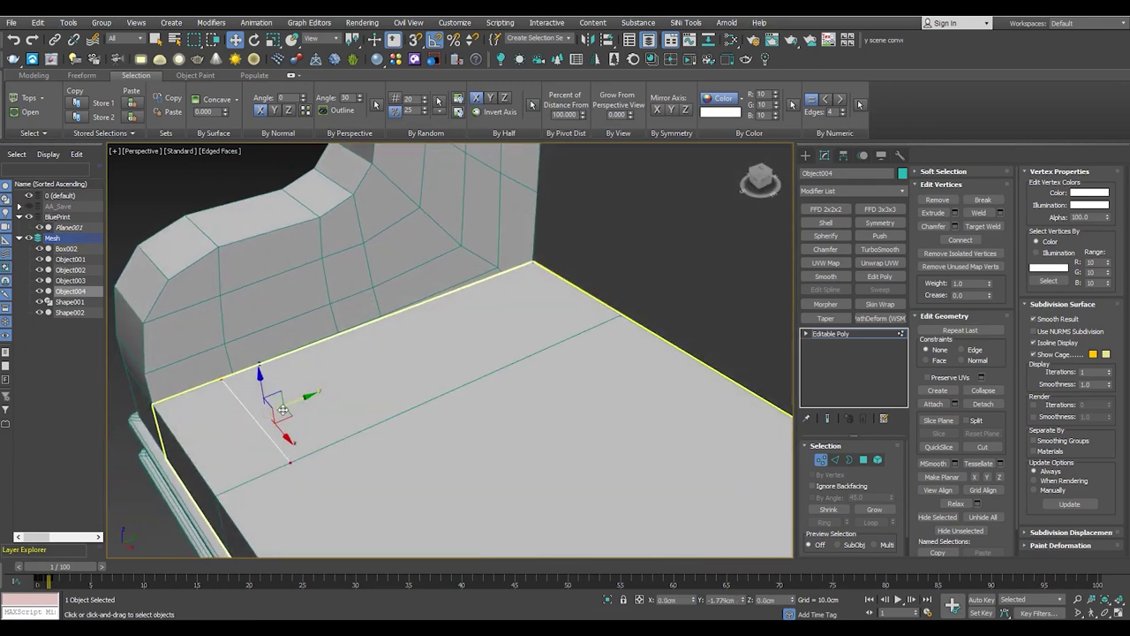
{"action": "left_click", "coordinate": [826, 222]}
{"action": "middle_click_drag", "start_coordinate": [389, 332], "coordinate": [452, 329], "text": "alt"}
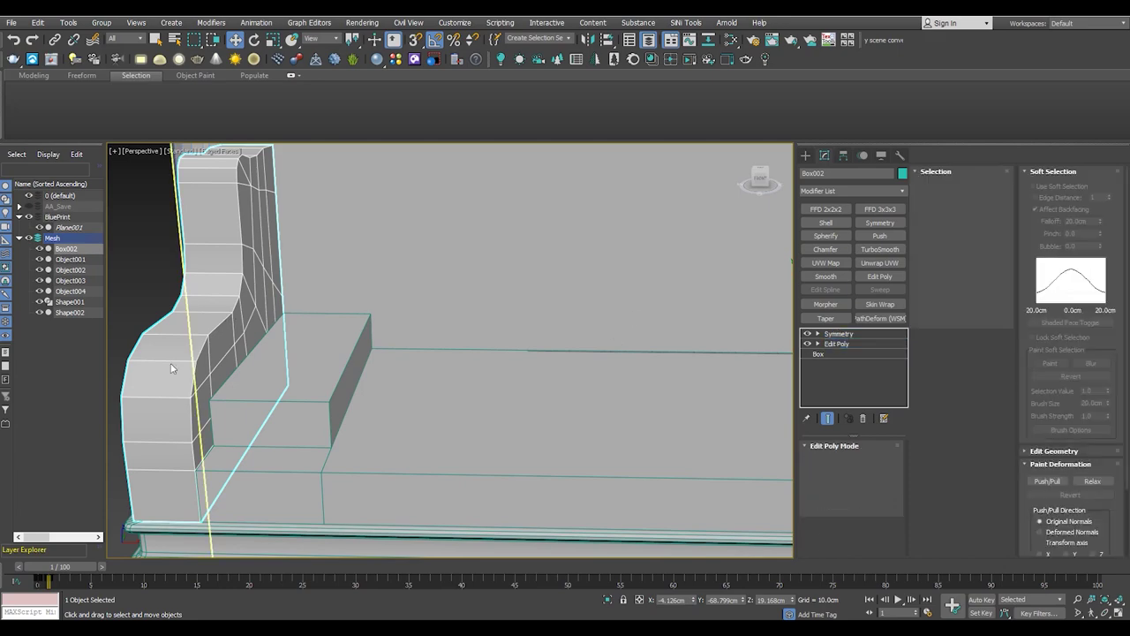
{"action": "left_click", "coordinate": [246, 322]}
{"action": "key", "text": "F3"}
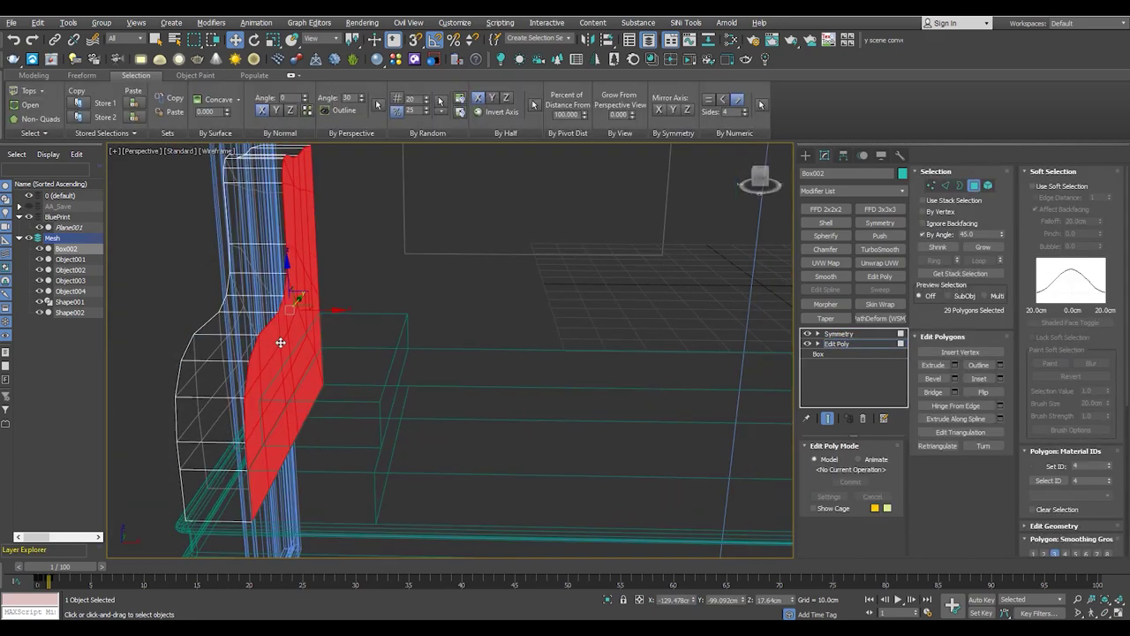
{"action": "key", "text": "F3"}
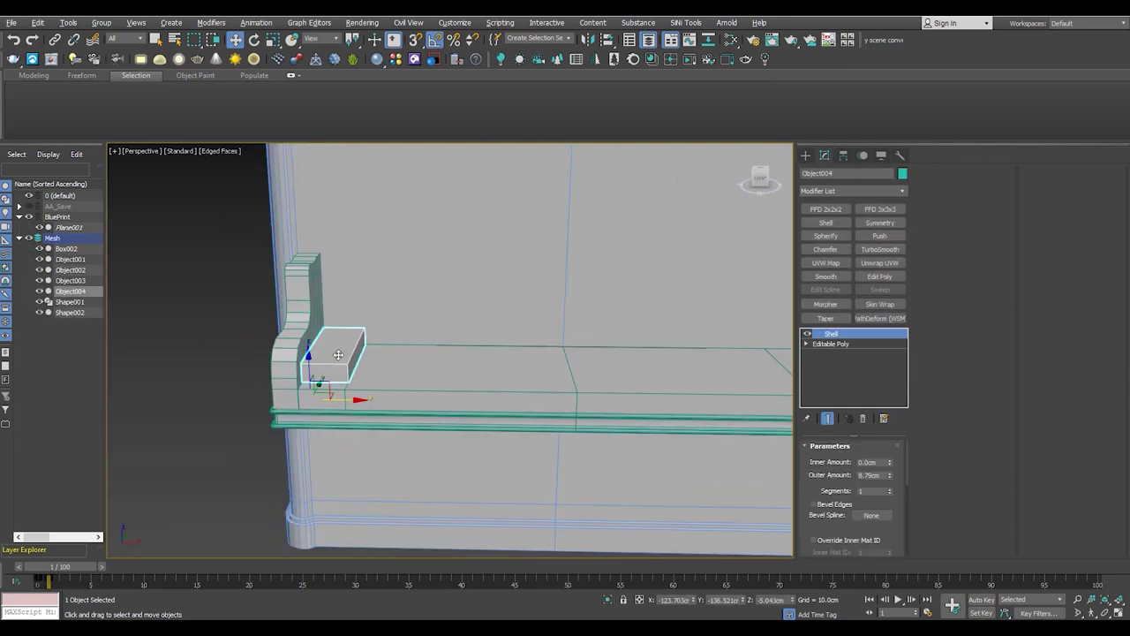
Frame the block in the four-view layout and go to its base mesh in the Top view
{"action": "key", "text": "z"}
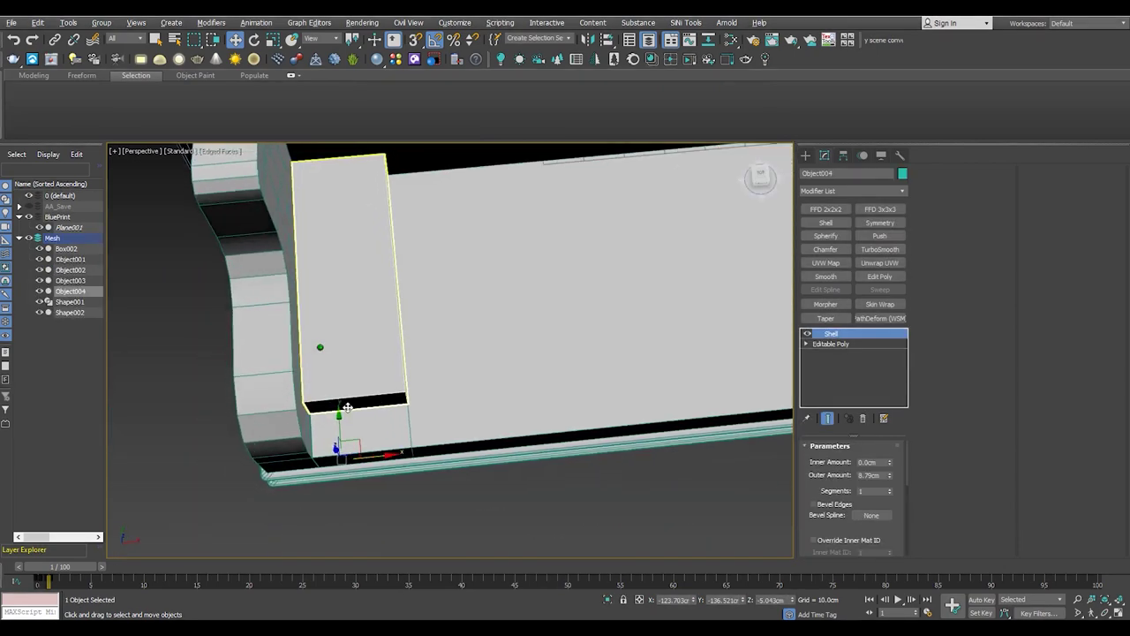
{"action": "key", "text": "alt+w"}
{"action": "key", "text": "alt+w"}
{"action": "scroll", "coordinate": [349, 332], "scroll_direction": "up", "scroll_amount": 3}
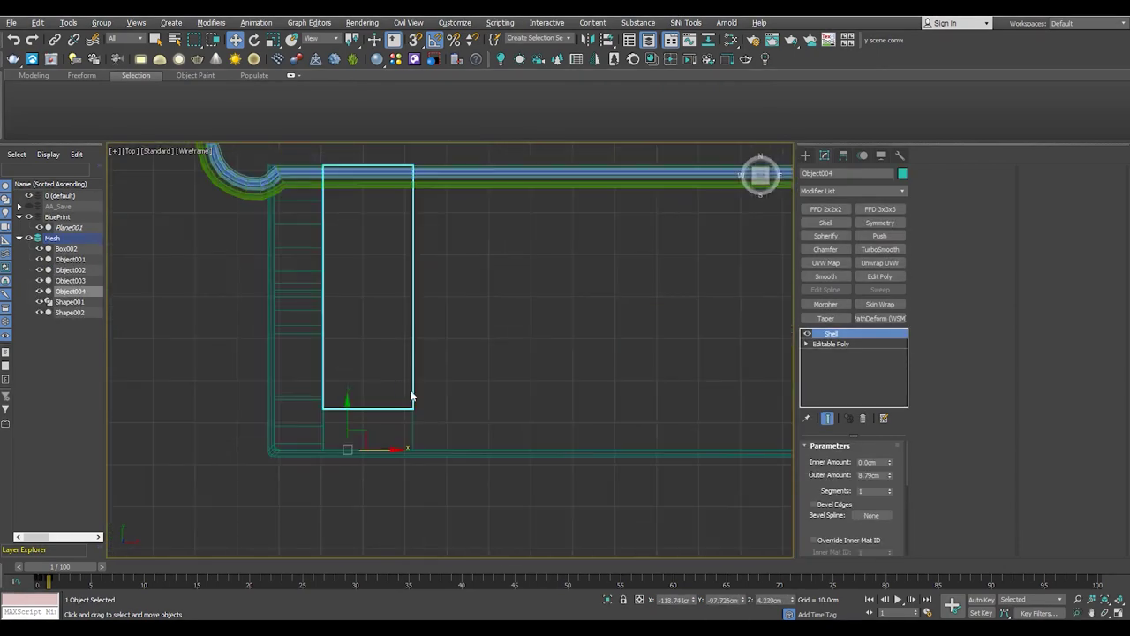
{"action": "middle_click_drag", "start_coordinate": [431, 378], "coordinate": [430, 403]}
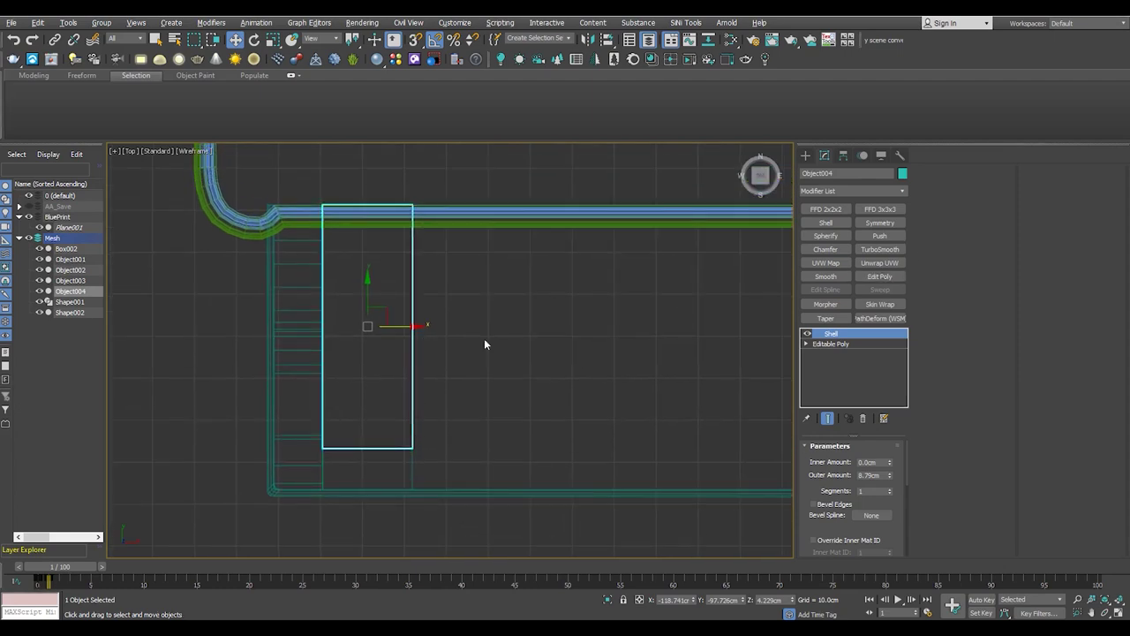
{"action": "left_click", "coordinate": [830, 342]}
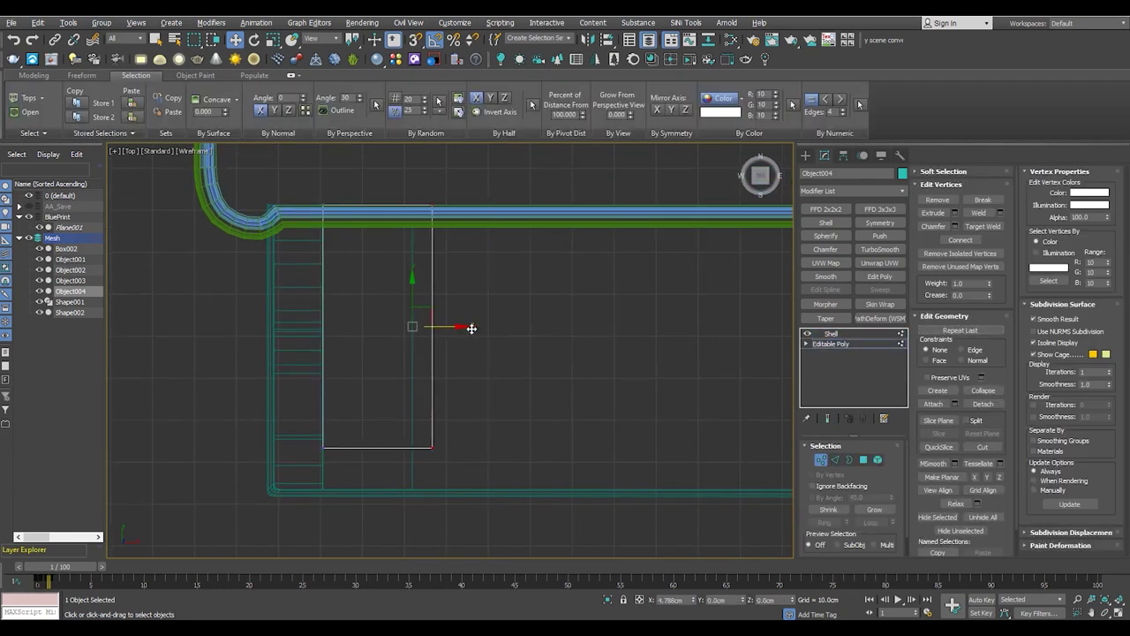
{"action": "key", "text": "p"}
{"action": "middle_click_drag", "start_coordinate": [482, 331], "coordinate": [484, 347], "text": "alt"}
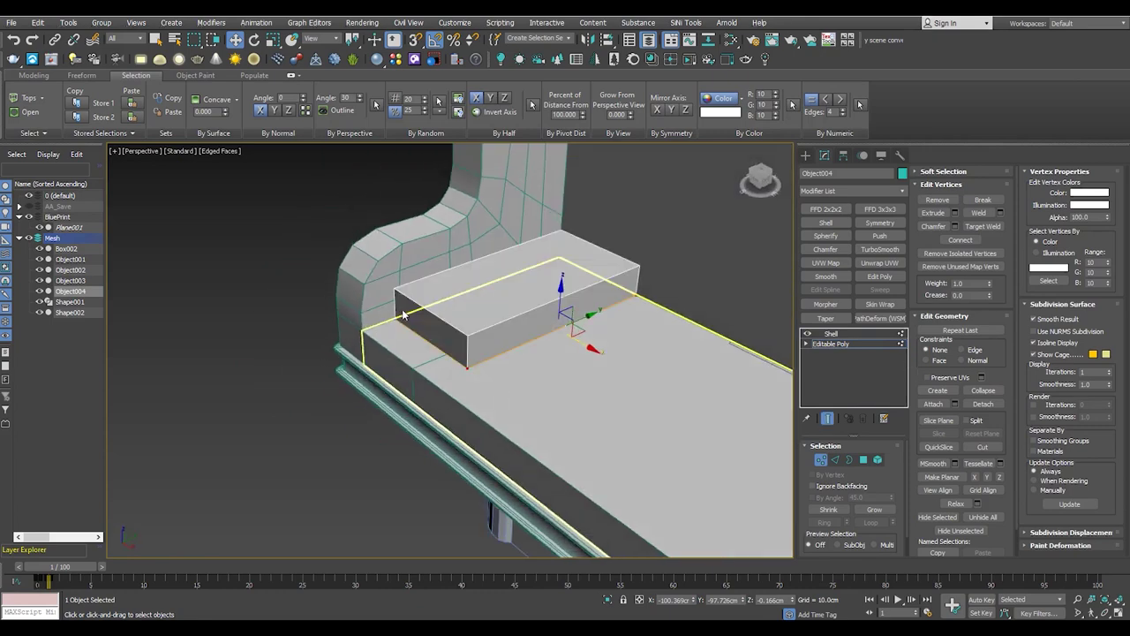
Inspect the block and ledge from the front and perspective views, ending in a maximized Top view
{"action": "key", "text": "f"}
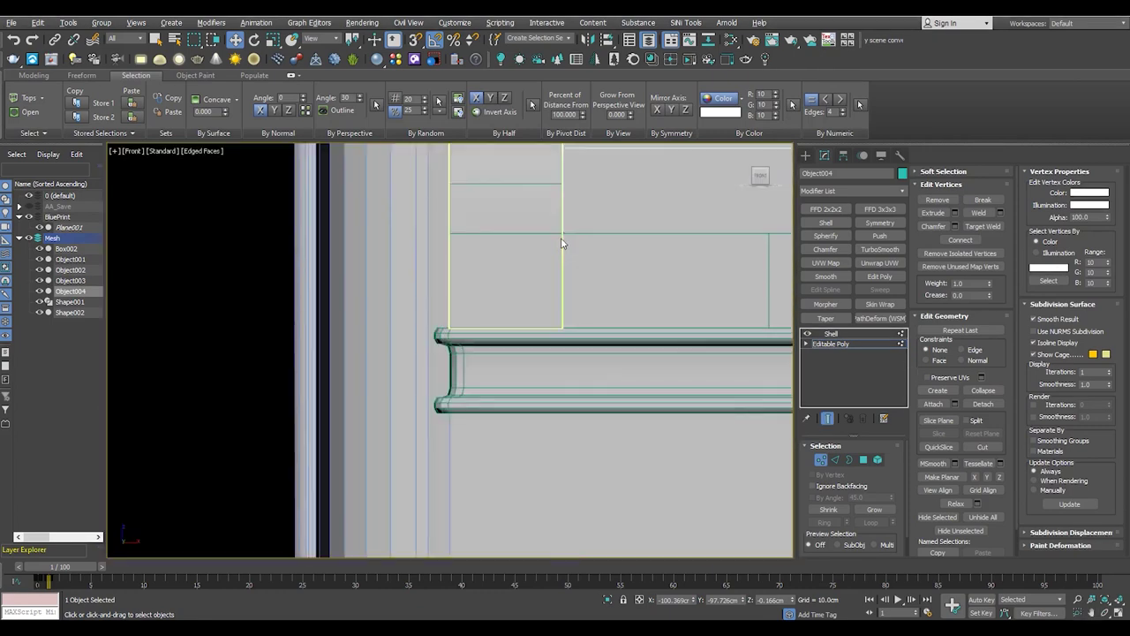
{"action": "scroll", "coordinate": [635, 176], "scroll_direction": "up", "scroll_amount": 3}
{"action": "key", "text": "p"}
{"action": "scroll", "coordinate": [497, 318], "scroll_direction": "down", "scroll_amount": 3}
{"action": "scroll", "coordinate": [499, 315], "scroll_direction": "up", "scroll_amount": 2}
{"action": "middle_click_drag", "start_coordinate": [506, 308], "coordinate": [519, 298], "text": "alt"}
{"action": "scroll", "coordinate": [519, 298], "scroll_direction": "up", "scroll_amount": 4}
{"action": "scroll", "coordinate": [519, 299], "scroll_direction": "down", "scroll_amount": 3}
{"action": "key", "text": "alt+w"}
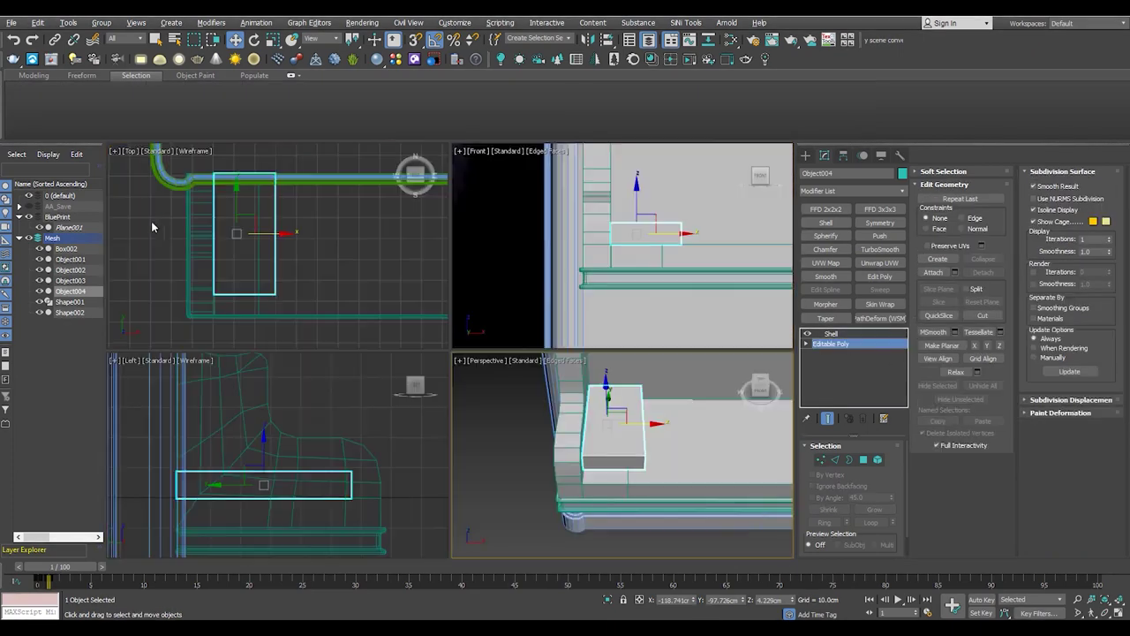
{"action": "key", "text": "alt+w"}
Isolate the block and create a 12-sided cylinder above it (radius 5.962cm, height 2.129cm)
{"action": "key", "text": "alt+q"}
{"action": "left_click", "coordinate": [805, 155]}
{"action": "left_click", "coordinate": [827, 251]}
{"action": "left_click_drag", "start_coordinate": [458, 317], "coordinate": [484, 343]}
{"action": "left_click", "coordinate": [484, 336]}
{"action": "left_click", "coordinate": [825, 155]}
{"action": "scroll", "coordinate": [464, 339], "scroll_direction": "up", "scroll_amount": 3}
{"action": "scroll", "coordinate": [460, 529], "scroll_direction": "down", "scroll_amount": 1}
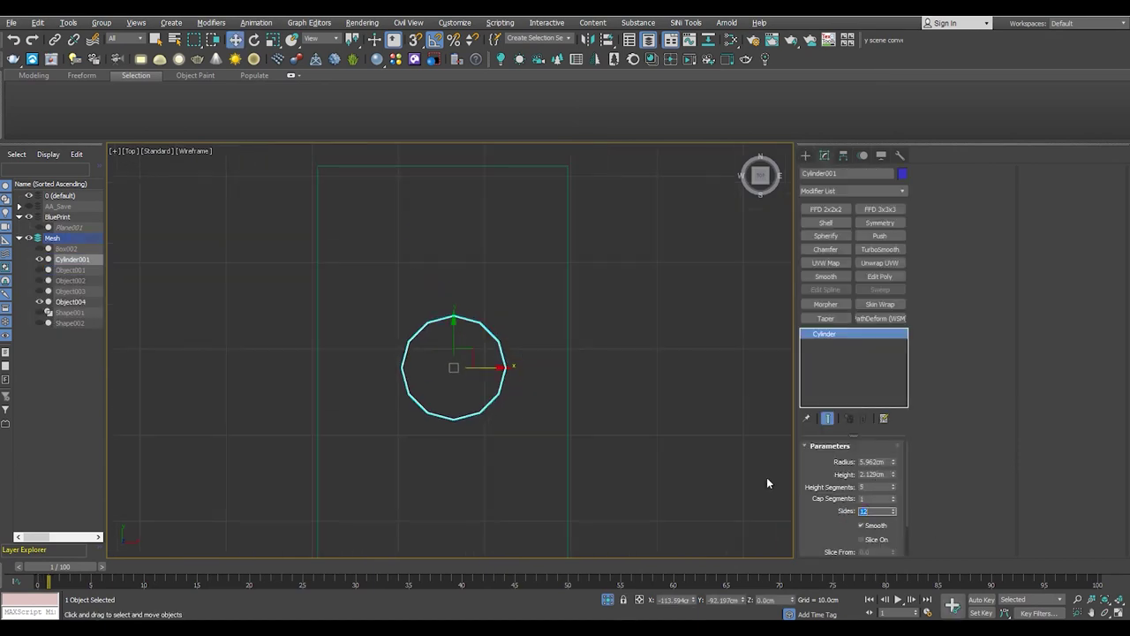
Add Edit Poly to the cylinder, pull its lower polygons down, and scale it to 127%
{"action": "left_click", "coordinate": [879, 276]}
{"action": "key", "text": "4"}
{"action": "left_click_drag", "start_coordinate": [515, 378], "coordinate": [325, 466]}
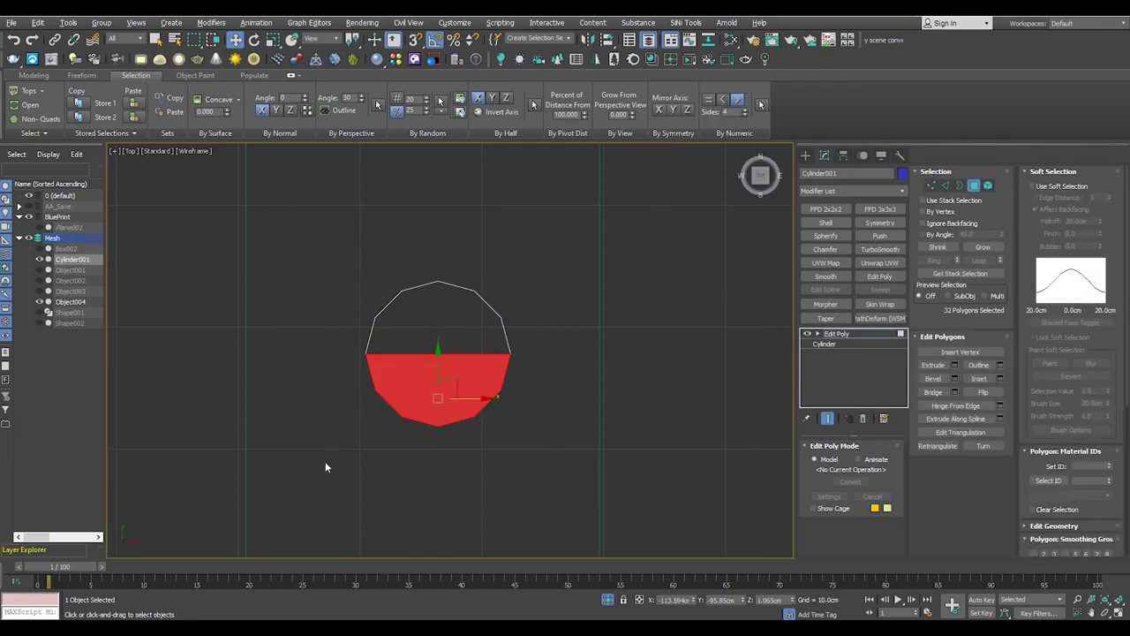
{"action": "scroll", "coordinate": [477, 247], "scroll_direction": "down", "scroll_amount": 2}
{"action": "left_click_drag", "start_coordinate": [460, 290], "coordinate": [456, 383]}
{"action": "left_click", "coordinate": [836, 334]}
{"action": "scroll", "coordinate": [461, 310], "scroll_direction": "down", "scroll_amount": 2}
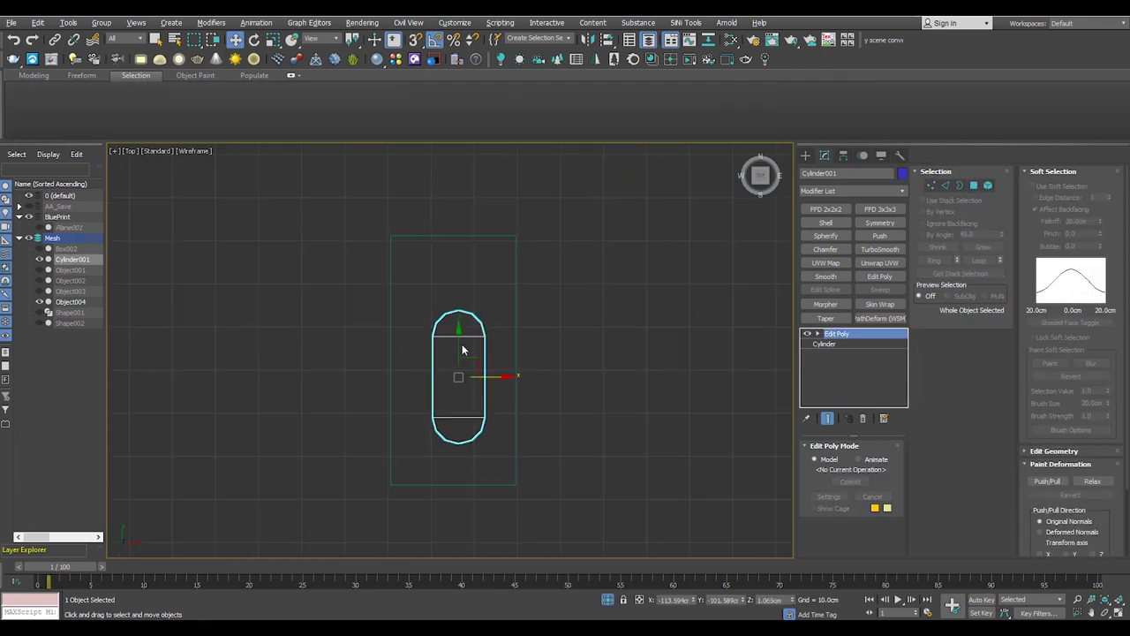
{"action": "scroll", "coordinate": [486, 353], "scroll_direction": "up", "scroll_amount": 2}
{"action": "left_click_drag", "start_coordinate": [465, 353], "coordinate": [483, 335]}
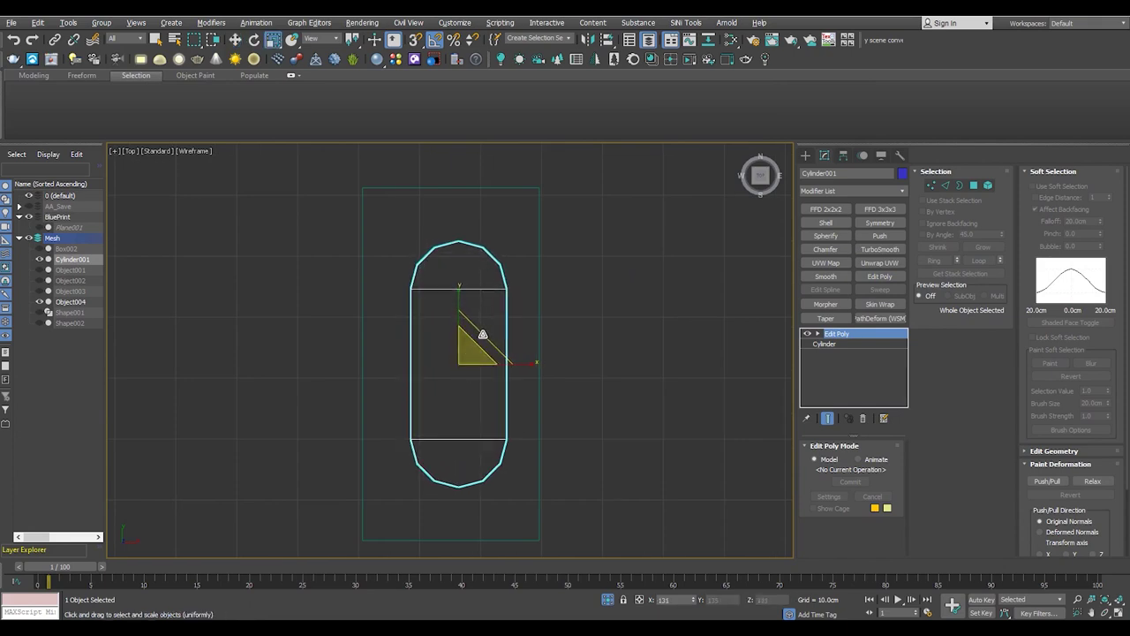
Select Object004 under the capsule and add an Edit Poly modifier to it
{"action": "key", "text": "p"}
{"action": "left_click", "coordinate": [71, 302]}
{"action": "key", "text": "t"}
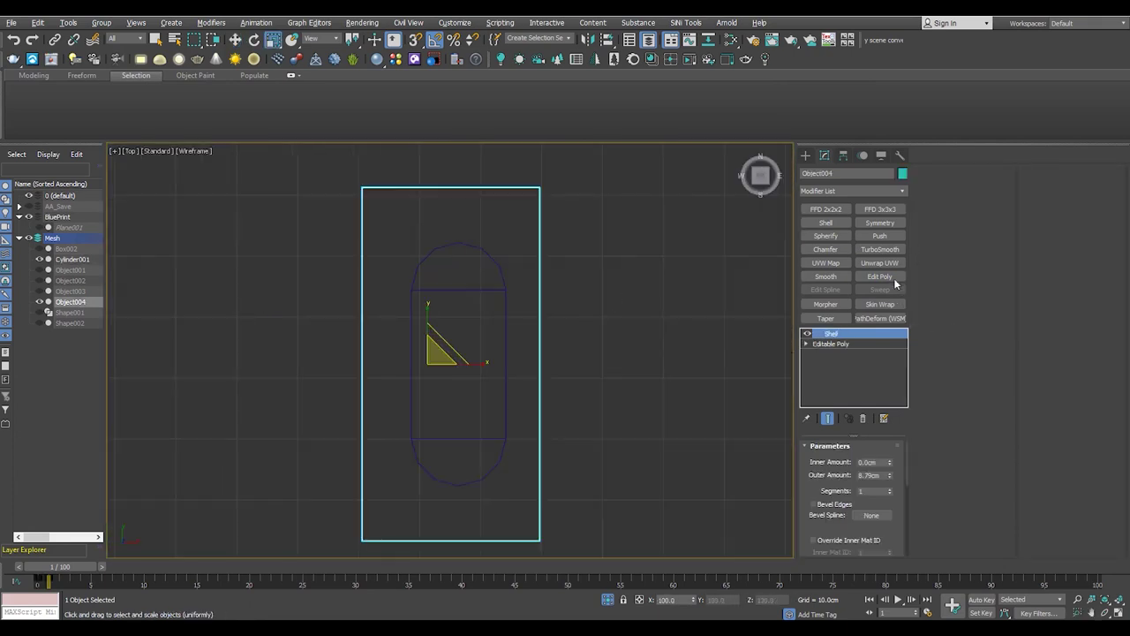
{"action": "left_click", "coordinate": [879, 277]}
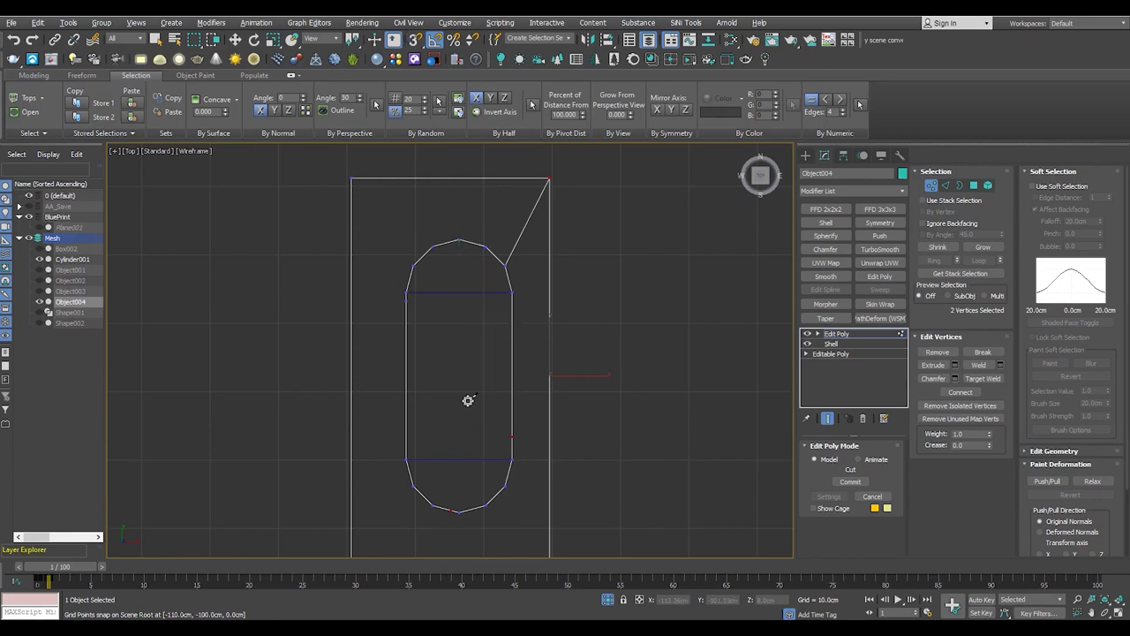
Bevel Object004's inner rounded face 5.0cm down with a -2.583cm outline into a capsule pocket
{"action": "key", "text": "alt+w"}
{"action": "key", "text": "alt+w"}
{"action": "scroll", "coordinate": [408, 304], "scroll_direction": "up", "scroll_amount": 3}
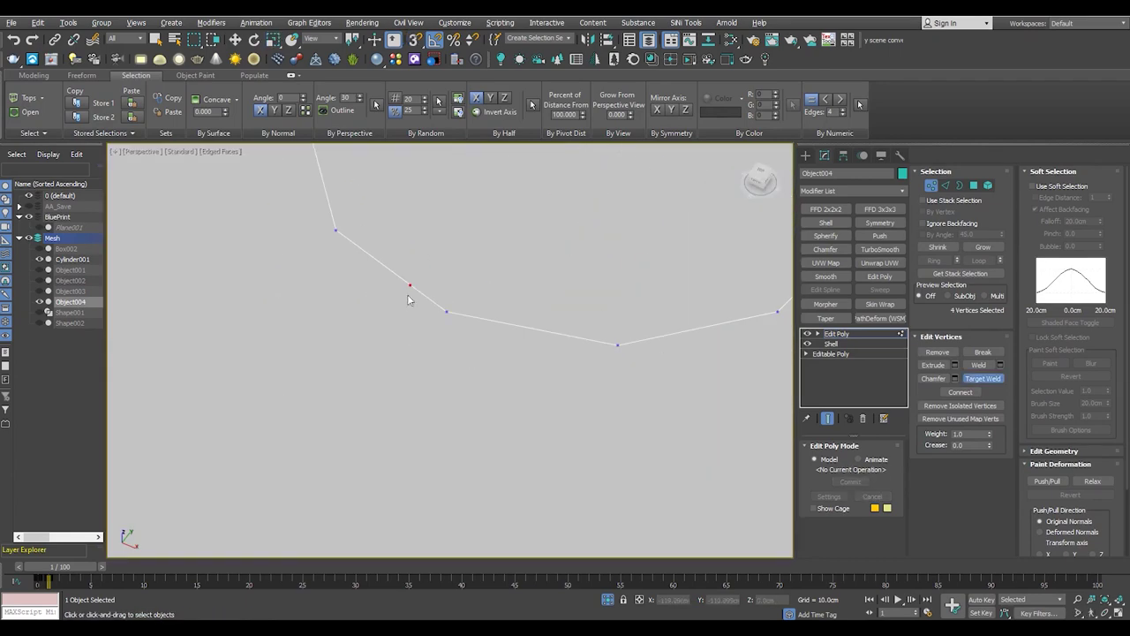
{"action": "scroll", "coordinate": [444, 327], "scroll_direction": "down", "scroll_amount": 5}
{"action": "mouse_move", "coordinate": [444, 328]}
{"action": "middle_mouse_down", "text": "alt"}
{"action": "mouse_move", "coordinate": [550, 411]}
{"action": "mouse_move", "coordinate": [404, 283]}
{"action": "mouse_move", "coordinate": [402, 344]}
{"action": "middle_mouse_up", "text": "alt"}
{"action": "mouse_move", "coordinate": [391, 291]}
{"action": "middle_mouse_down", "text": "alt"}
{"action": "mouse_move", "coordinate": [392, 348]}
{"action": "mouse_move", "coordinate": [462, 359]}
{"action": "middle_mouse_up", "text": "alt"}
{"action": "key", "text": "4"}
{"action": "left_click", "coordinate": [462, 358]}
{"action": "scroll", "coordinate": [531, 362], "scroll_direction": "up", "scroll_amount": 3}
{"action": "scroll", "coordinate": [531, 362], "scroll_direction": "down", "scroll_amount": 3}
{"action": "left_click_drag", "start_coordinate": [472, 374], "coordinate": [482, 463]}
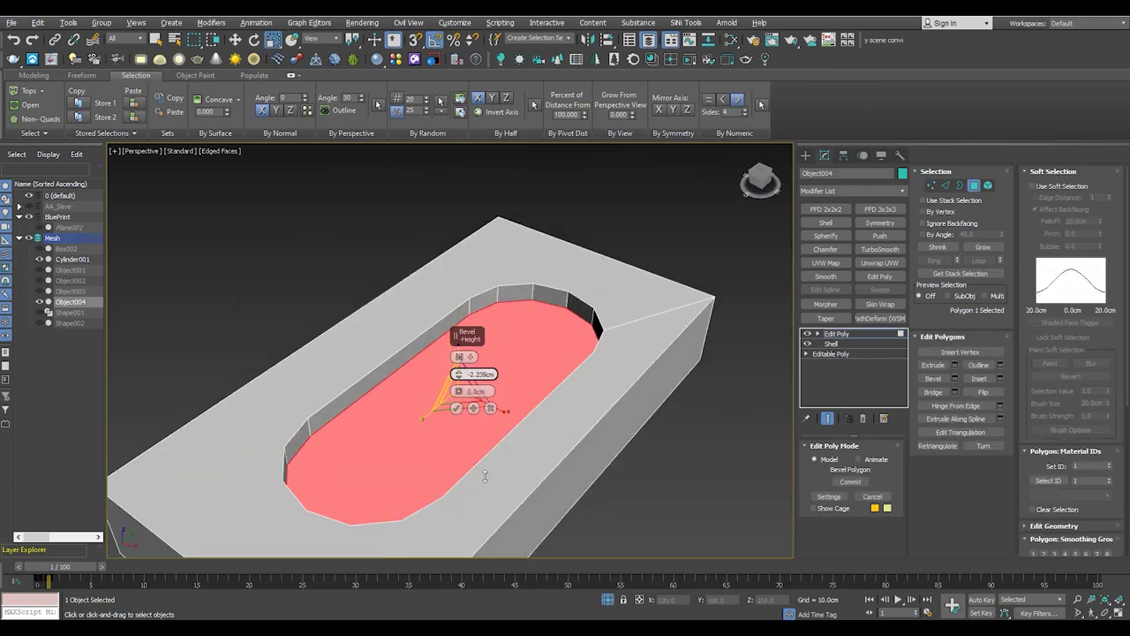
{"action": "left_click_drag", "start_coordinate": [474, 391], "coordinate": [483, 491]}
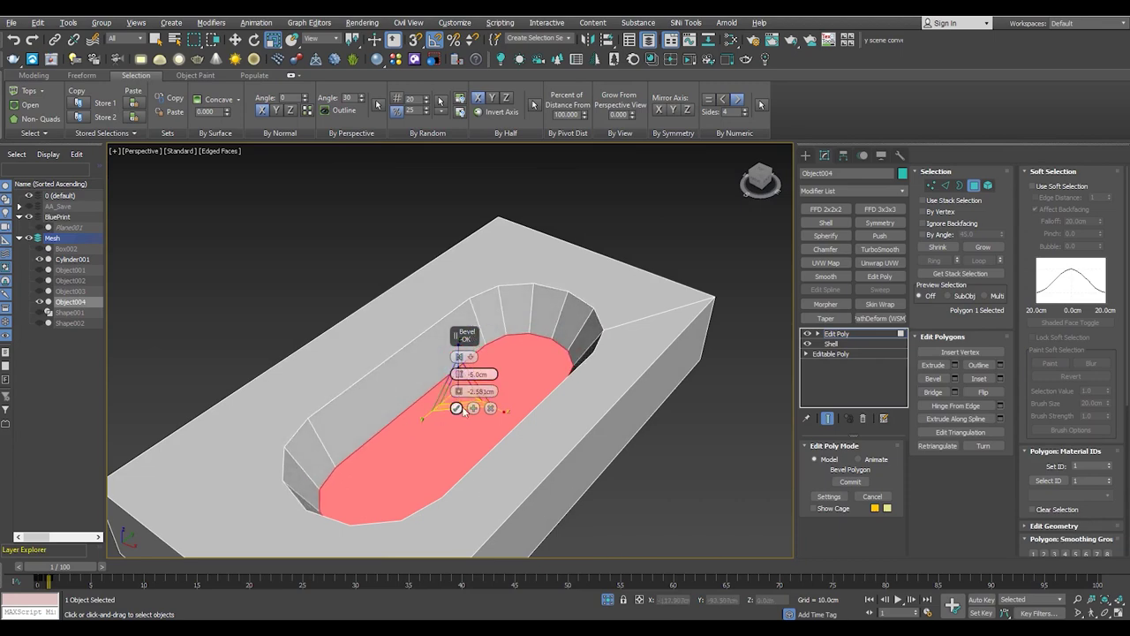
{"action": "left_click", "coordinate": [458, 410]}
{"action": "key", "text": "t"}
{"action": "key", "text": "F3"}
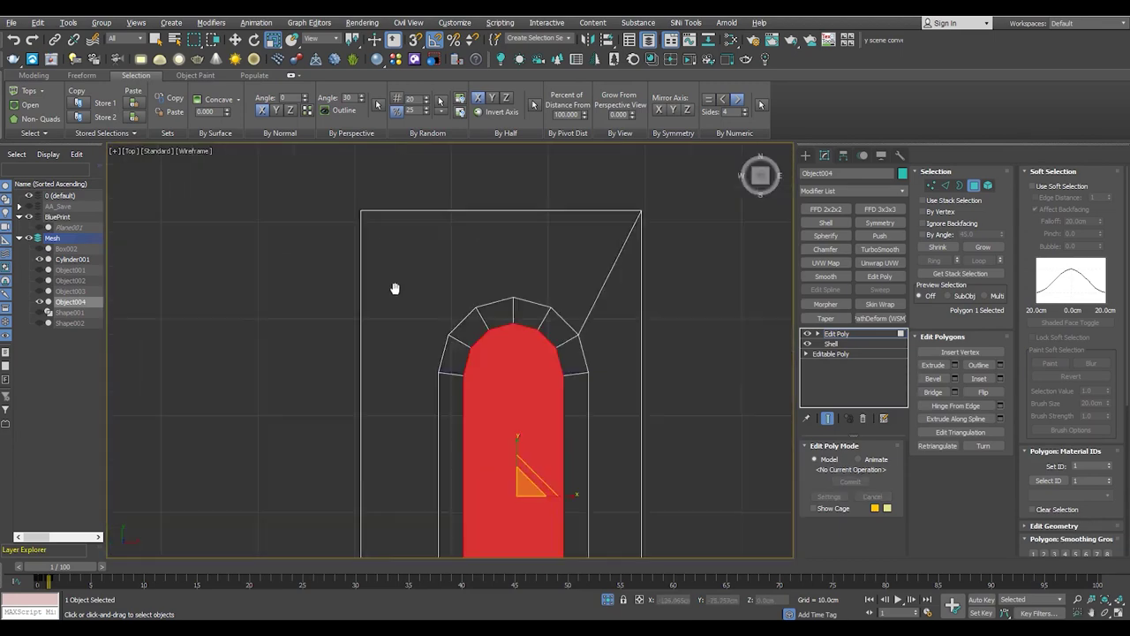
Select vertices along the slab's top and bottom edges in Vertex mode
{"action": "middle_click_drag", "start_coordinate": [384, 244], "coordinate": [529, 258]}
{"action": "scroll", "coordinate": [529, 259], "scroll_direction": "up", "scroll_amount": 2}
{"action": "key", "text": "1"}
{"action": "key", "text": "w"}
{"action": "scroll", "coordinate": [510, 331], "scroll_direction": "down", "scroll_amount": 3}
{"action": "left_click_drag", "start_coordinate": [442, 446], "coordinate": [622, 476]}
{"action": "scroll", "coordinate": [521, 463], "scroll_direction": "up", "scroll_amount": 3}
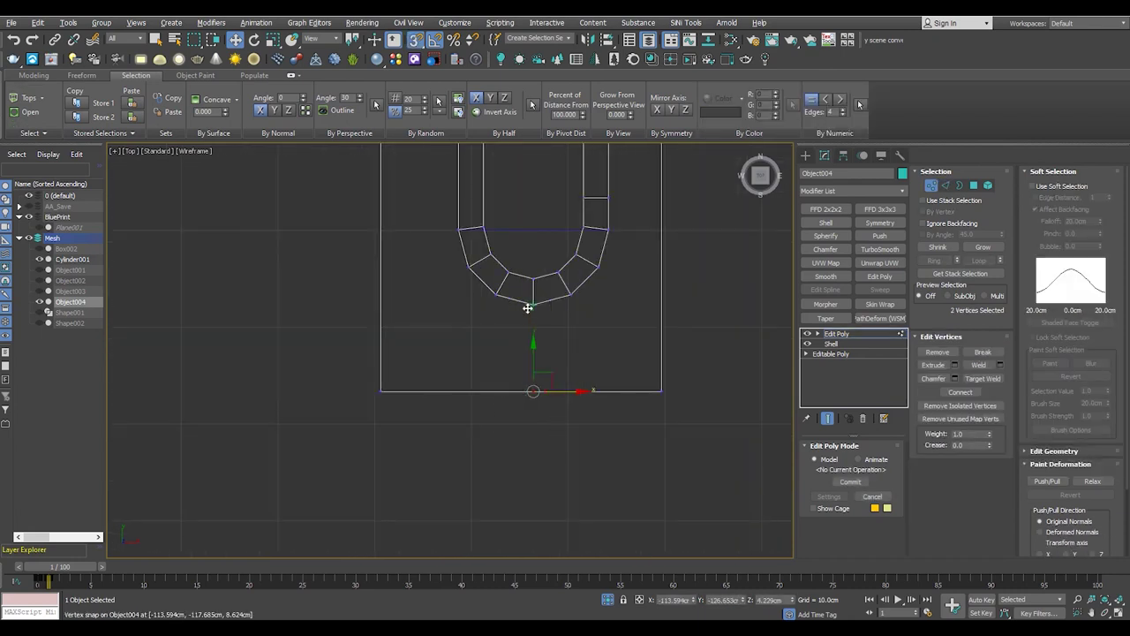
{"action": "scroll", "coordinate": [445, 273], "scroll_direction": "down", "scroll_amount": 3}
{"action": "scroll", "coordinate": [507, 324], "scroll_direction": "up", "scroll_amount": 4}
{"action": "scroll", "coordinate": [508, 325], "scroll_direction": "down", "scroll_amount": 4}
{"action": "scroll", "coordinate": [508, 353], "scroll_direction": "up", "scroll_amount": 3}
Connect a tray arch vertex to the slab's top-right corner with a new edge
{"action": "key", "text": "2"}
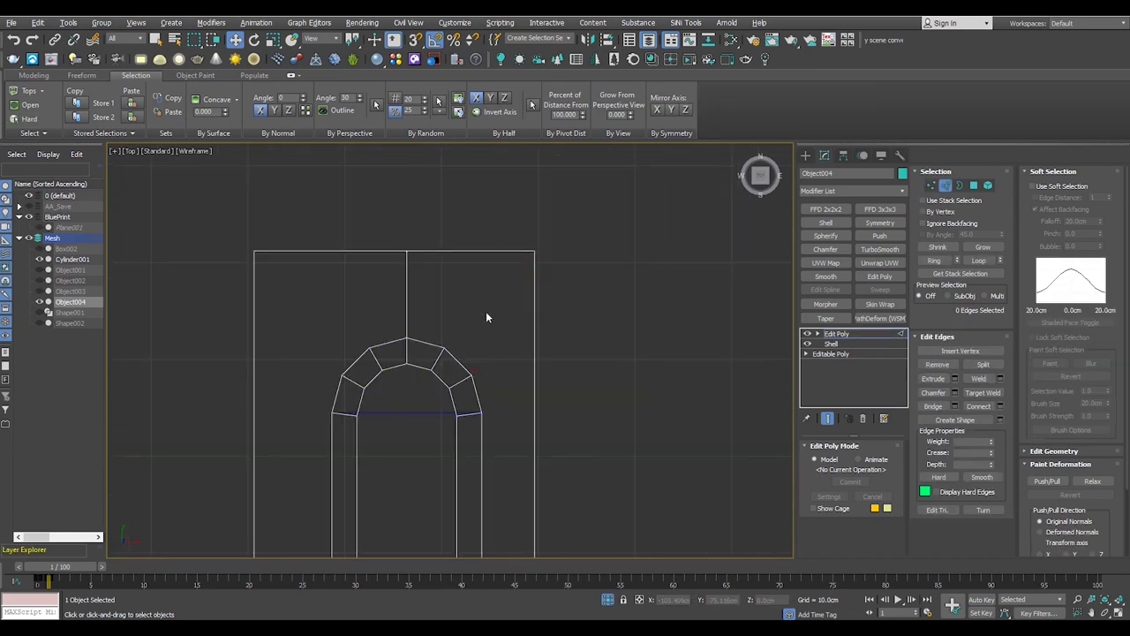
{"action": "key", "text": "1"}
{"action": "left_click", "coordinate": [444, 348]}
{"action": "left_click", "coordinate": [534, 253], "text": "ctrl"}
{"action": "key", "text": "ctrl+shift+e"}
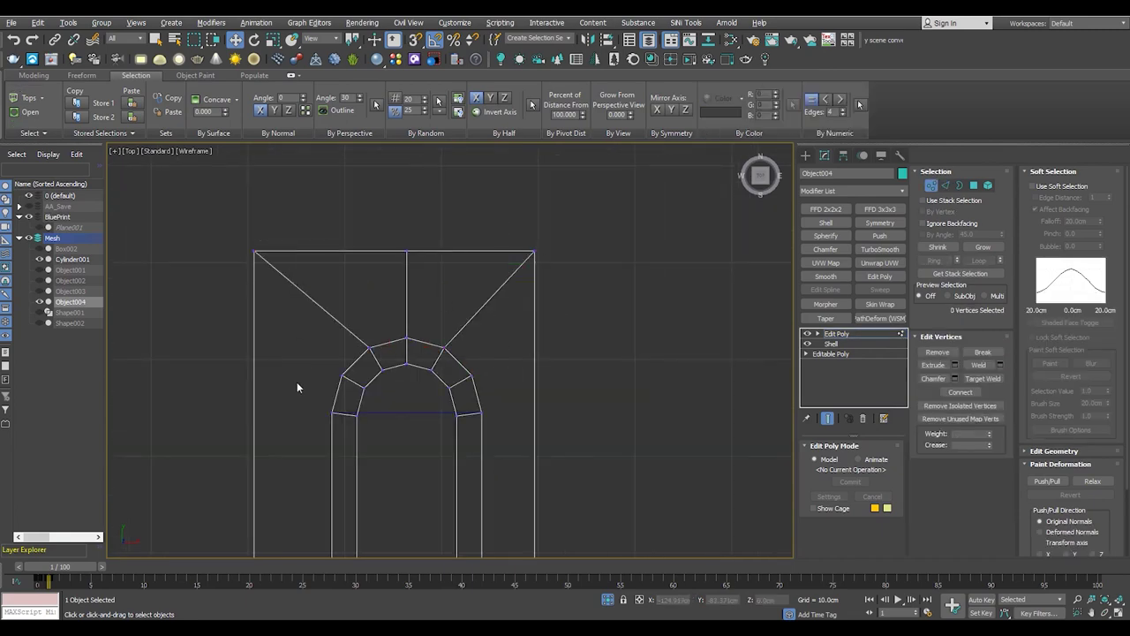
Select edges on the slab's front face and outer border around the tray
{"action": "scroll", "coordinate": [297, 387], "scroll_direction": "down", "scroll_amount": 3}
{"action": "key", "text": "alt+w"}
{"action": "key", "text": "alt+w"}
{"action": "middle_click_drag", "start_coordinate": [469, 436], "coordinate": [311, 453], "text": "alt"}
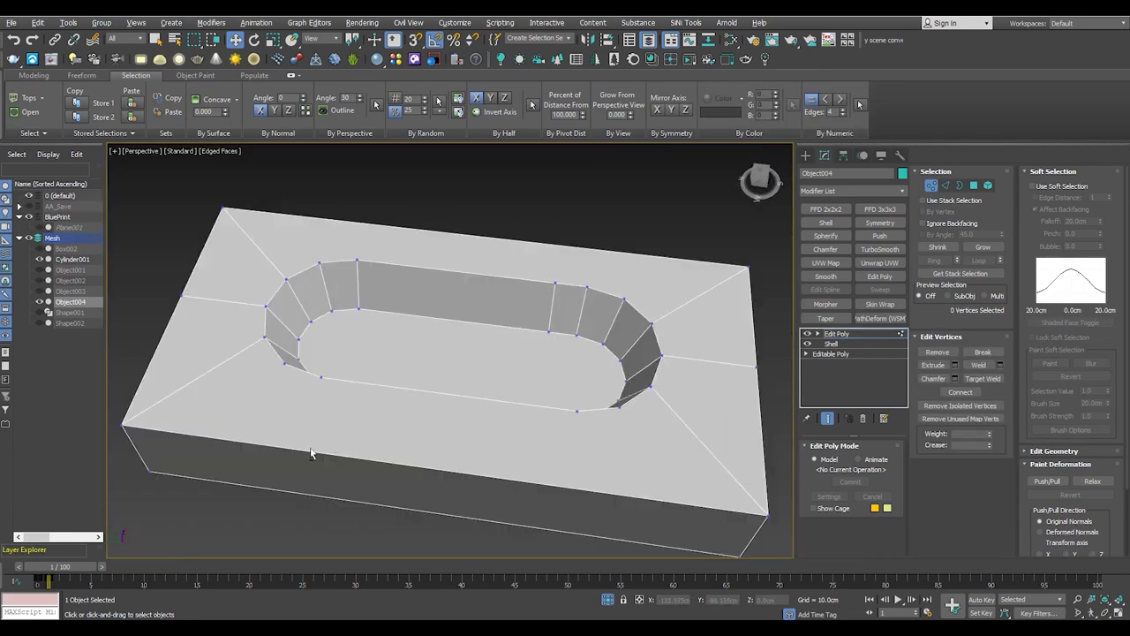
{"action": "key", "text": "2"}
{"action": "left_click", "coordinate": [401, 436]}
{"action": "mouse_move", "coordinate": [633, 510]}
{"action": "middle_mouse_down"}
{"action": "mouse_move", "coordinate": [594, 474]}
{"action": "mouse_move", "coordinate": [579, 426]}
{"action": "middle_mouse_up"}
{"action": "key", "text": "1"}
{"action": "middle_click_drag", "start_coordinate": [704, 417], "coordinate": [563, 374], "text": "alt"}
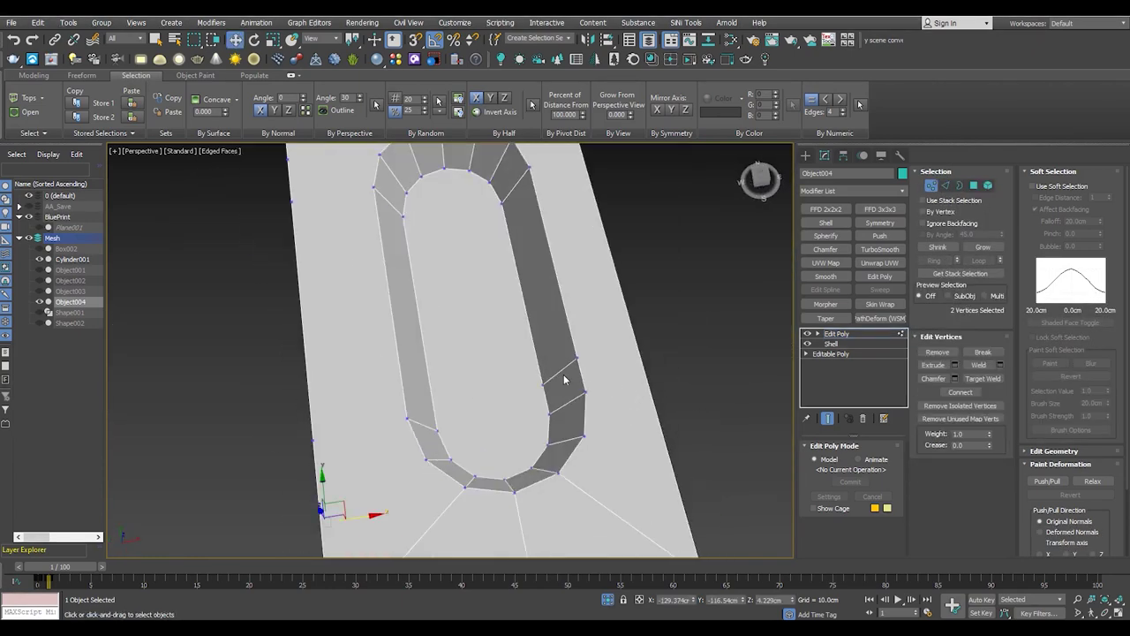
{"action": "key", "text": "2"}
{"action": "left_click", "coordinate": [563, 367]}
{"action": "key", "text": "alt+w"}
{"action": "key", "text": "alt+w"}
{"action": "key", "text": "alt+w"}
{"action": "key", "text": "alt+w"}
{"action": "scroll", "coordinate": [553, 399], "scroll_direction": "down", "scroll_amount": 3}
{"action": "mouse_move", "coordinate": [512, 397]}
{"action": "middle_mouse_down", "text": "alt"}
{"action": "mouse_move", "coordinate": [570, 386]}
{"action": "mouse_move", "coordinate": [450, 373]}
{"action": "mouse_move", "coordinate": [508, 406]}
{"action": "middle_mouse_up", "text": "alt"}
{"action": "left_click", "coordinate": [550, 363]}
{"action": "mouse_move", "coordinate": [550, 364]}
{"action": "middle_mouse_down", "text": "alt"}
{"action": "mouse_move", "coordinate": [441, 441]}
{"action": "mouse_move", "coordinate": [474, 409]}
{"action": "middle_mouse_up", "text": "alt"}
Orbit around the slab to inspect the tray's rounded end in Vertex mode
{"action": "key", "text": "1"}
{"action": "scroll", "coordinate": [503, 344], "scroll_direction": "up", "scroll_amount": 4}
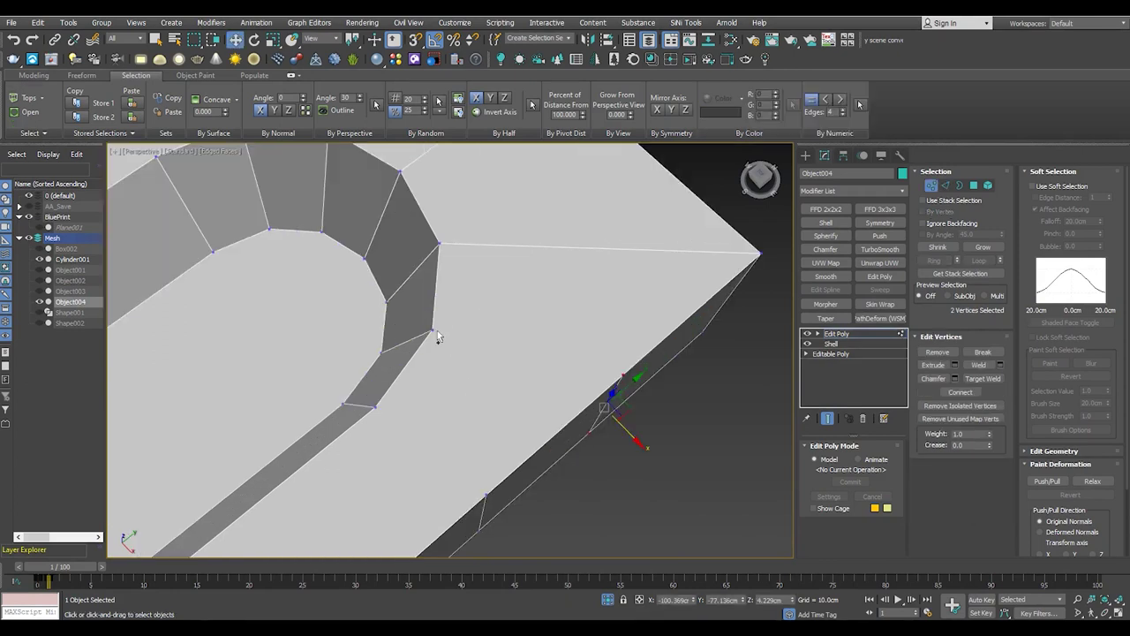
{"action": "scroll", "coordinate": [461, 346], "scroll_direction": "down", "scroll_amount": 5}
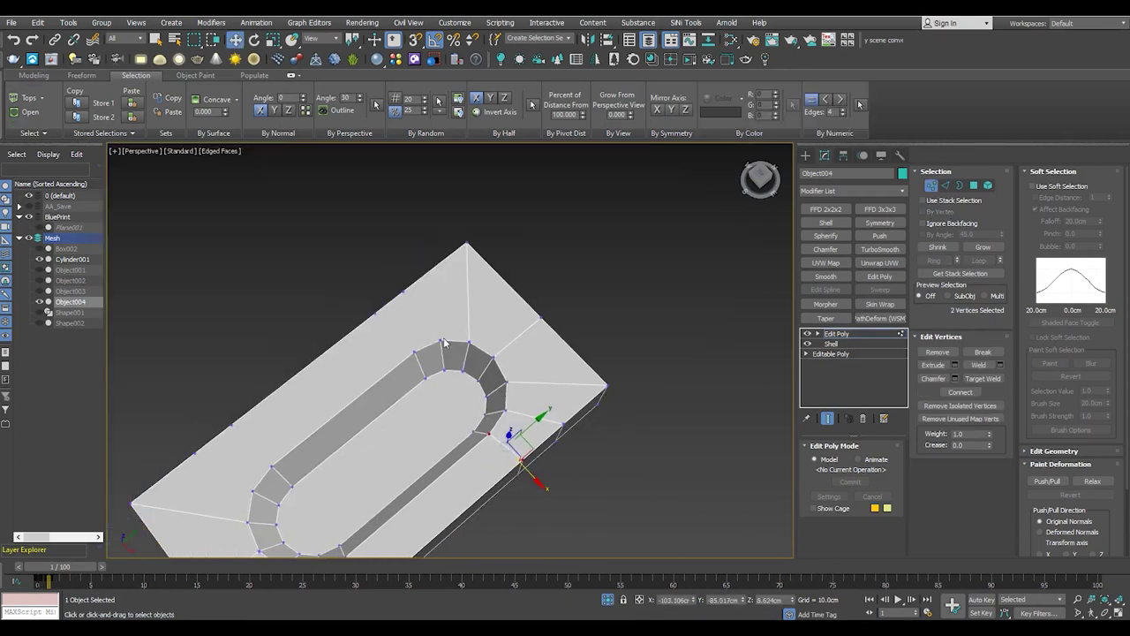
{"action": "middle_click_drag", "start_coordinate": [369, 321], "coordinate": [367, 404], "text": "alt"}
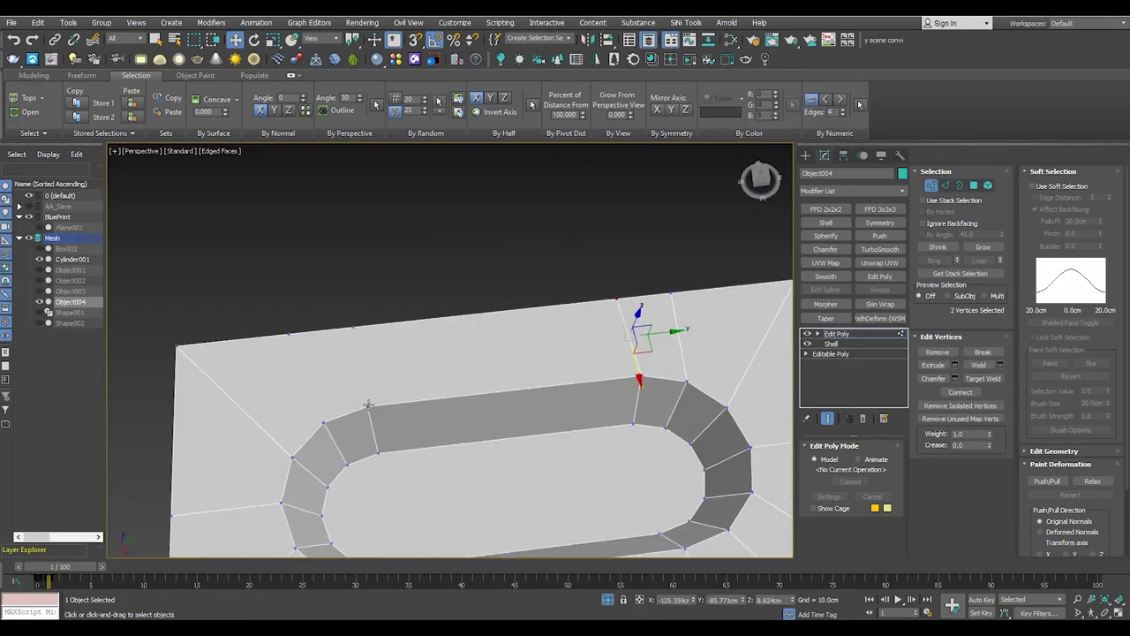
{"action": "middle_click_drag", "start_coordinate": [294, 347], "coordinate": [353, 362], "text": "alt"}
{"action": "scroll", "coordinate": [380, 375], "scroll_direction": "up", "scroll_amount": 4}
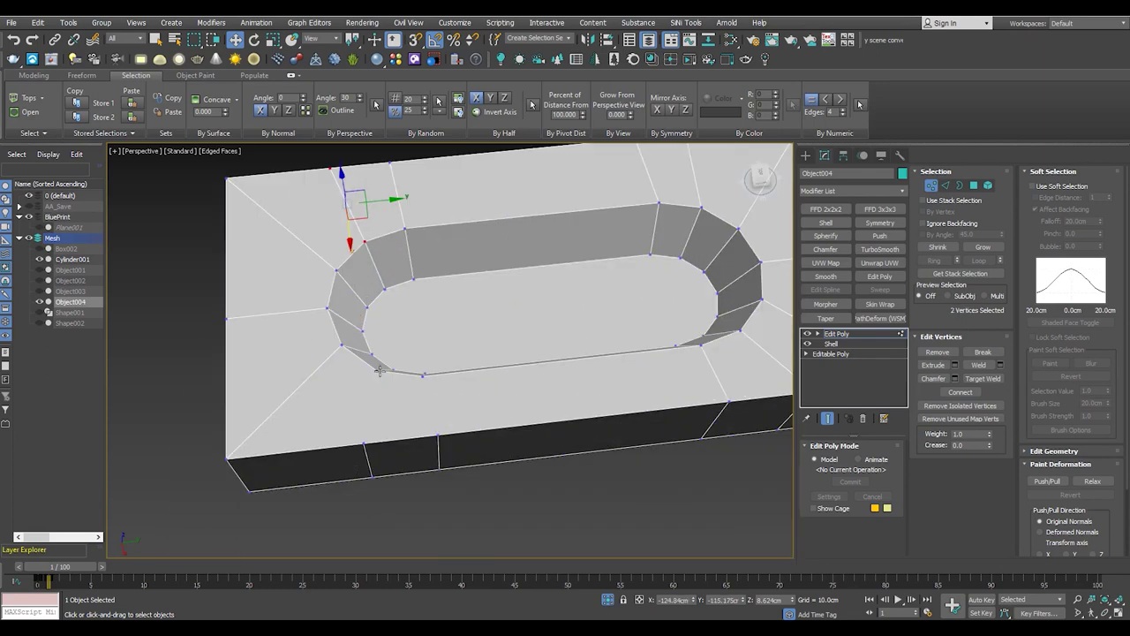
{"action": "scroll", "coordinate": [434, 444], "scroll_direction": "down", "scroll_amount": 2}
{"action": "middle_click_drag", "start_coordinate": [462, 424], "coordinate": [517, 391], "text": "alt"}
{"action": "scroll", "coordinate": [469, 373], "scroll_direction": "up", "scroll_amount": 6}
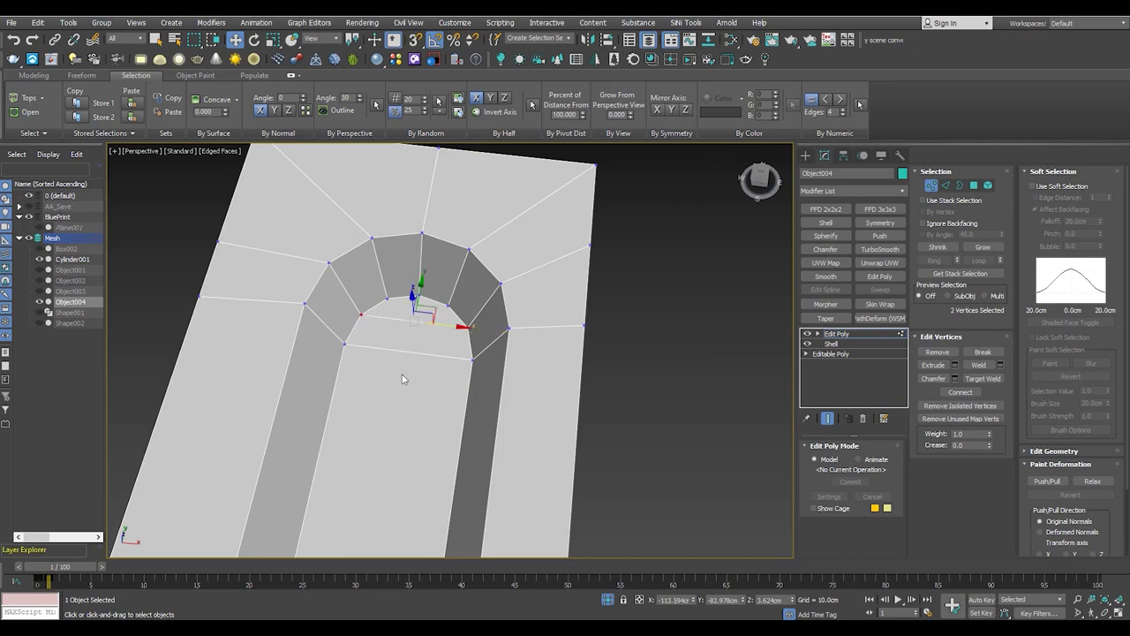
{"action": "scroll", "coordinate": [402, 378], "scroll_direction": "down", "scroll_amount": 3}
{"action": "middle_click_drag", "start_coordinate": [402, 378], "coordinate": [336, 318], "text": "alt"}
{"action": "scroll", "coordinate": [315, 308], "scroll_direction": "up", "scroll_amount": 5}
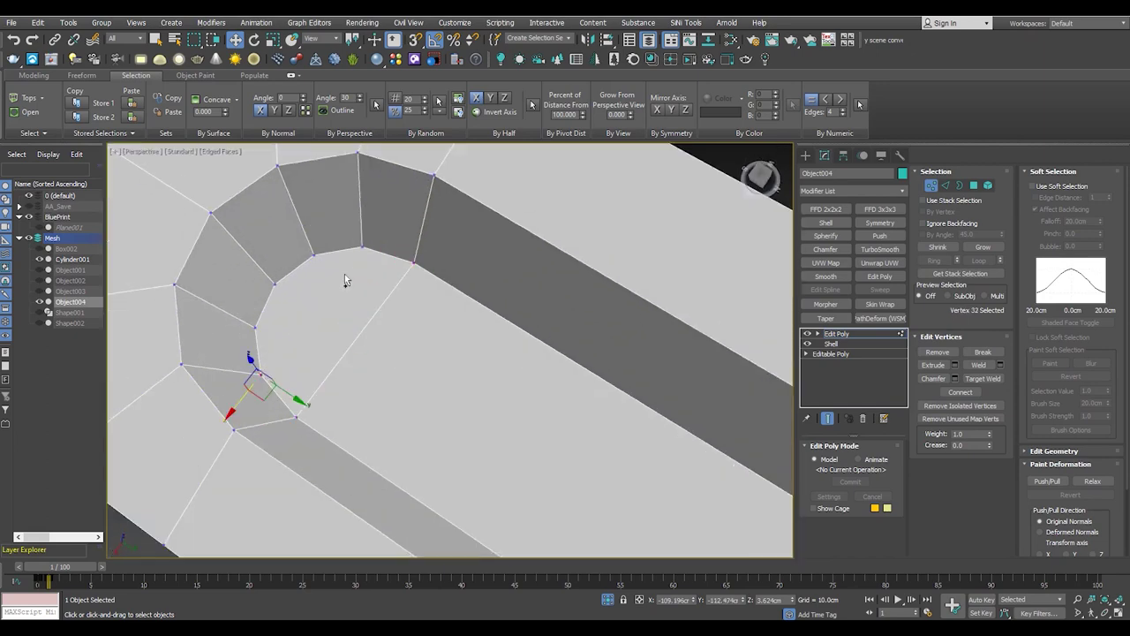
{"action": "scroll", "coordinate": [323, 344], "scroll_direction": "down", "scroll_amount": 3}
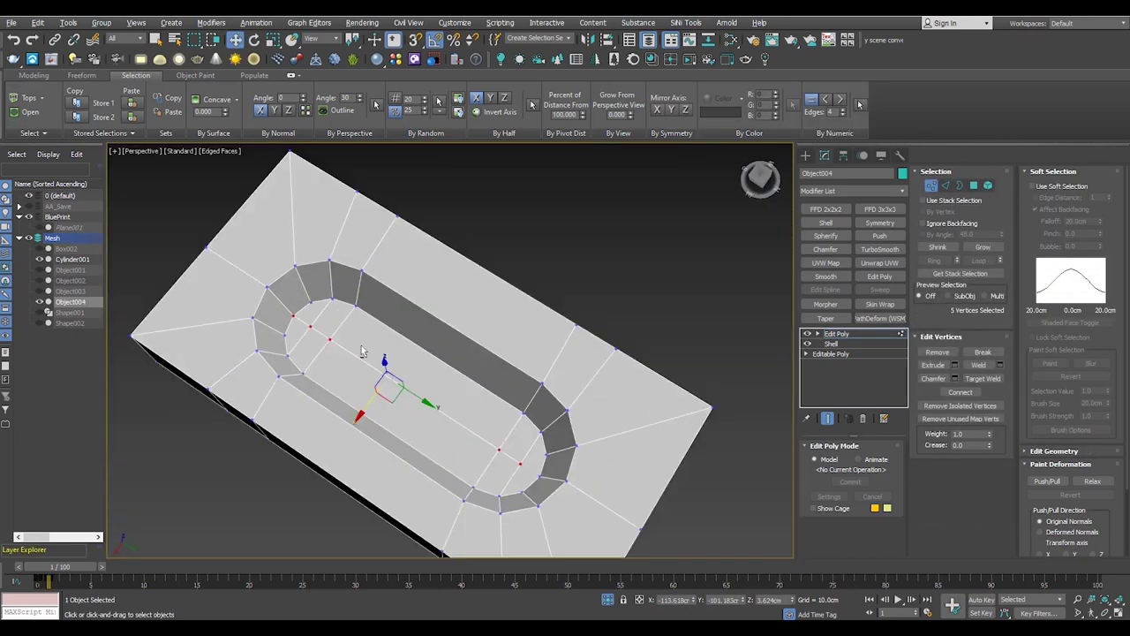
Select vertices along the tray's sides, then pick and clear a slab face
{"action": "middle_click_drag", "start_coordinate": [323, 344], "coordinate": [371, 265], "text": "alt"}
{"action": "scroll", "coordinate": [381, 169], "scroll_direction": "up", "scroll_amount": 5}
{"action": "scroll", "coordinate": [381, 167], "scroll_direction": "down", "scroll_amount": 3}
{"action": "middle_click_drag", "start_coordinate": [578, 410], "coordinate": [362, 312], "text": "alt"}
{"action": "key", "text": "4"}
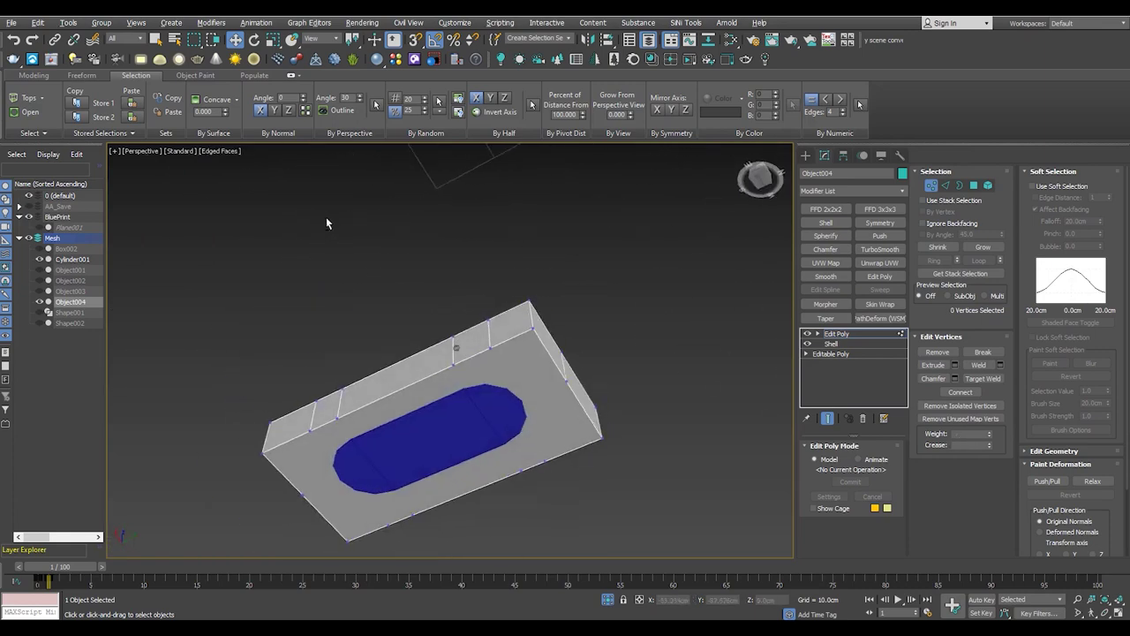
{"action": "scroll", "coordinate": [559, 379], "scroll_direction": "up", "scroll_amount": 4}
{"action": "left_click", "coordinate": [559, 379], "text": "ctrl"}
{"action": "left_click", "coordinate": [559, 379], "text": "alt"}
{"action": "middle_click_drag", "start_coordinate": [558, 379], "coordinate": [549, 277], "text": "alt"}
{"action": "scroll", "coordinate": [550, 277], "scroll_direction": "up", "scroll_amount": 3}
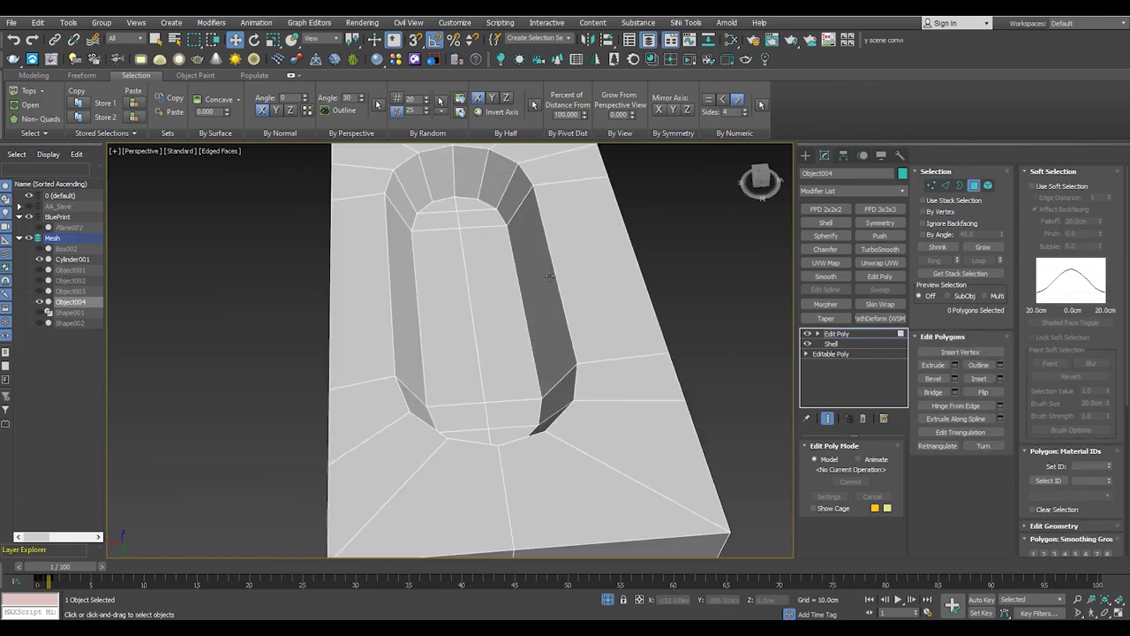
Select the tray's floor By Angle, grow onto its walls, and detach them as Object005
{"action": "left_click", "coordinate": [942, 234]}
{"action": "left_click", "coordinate": [510, 294]}
{"action": "left_click", "coordinate": [982, 247]}
{"action": "scroll", "coordinate": [530, 353], "scroll_direction": "down", "scroll_amount": 3}
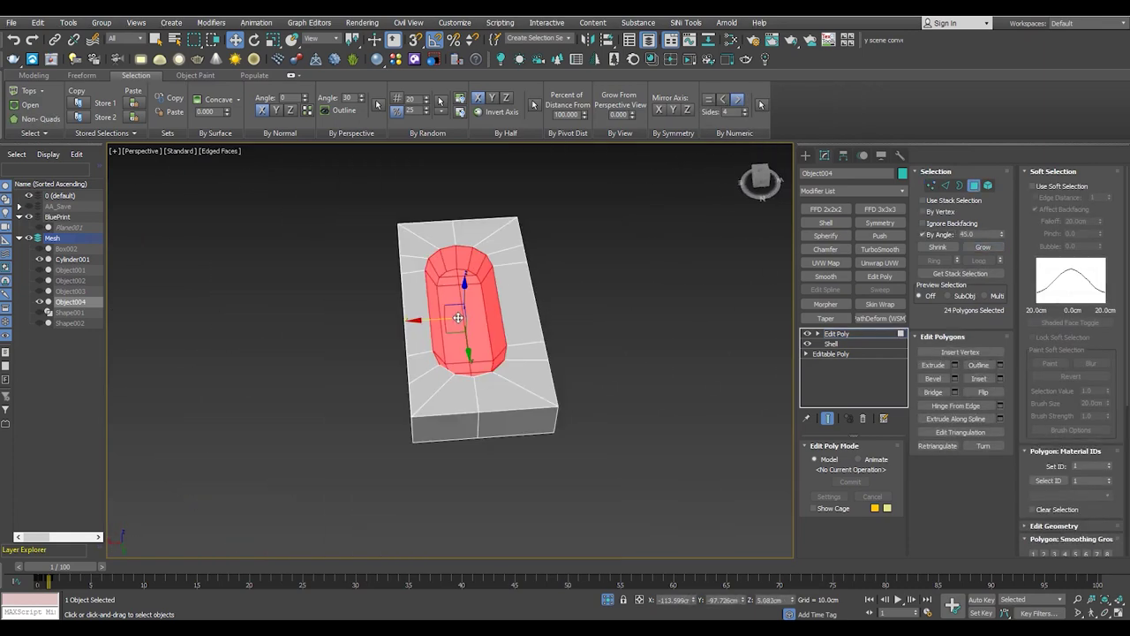
{"action": "scroll", "coordinate": [431, 318], "scroll_direction": "up", "scroll_amount": 3}
{"action": "right_click", "coordinate": [431, 318]}
{"action": "left_click", "coordinate": [604, 325]}
{"action": "left_click", "coordinate": [500, 293]}
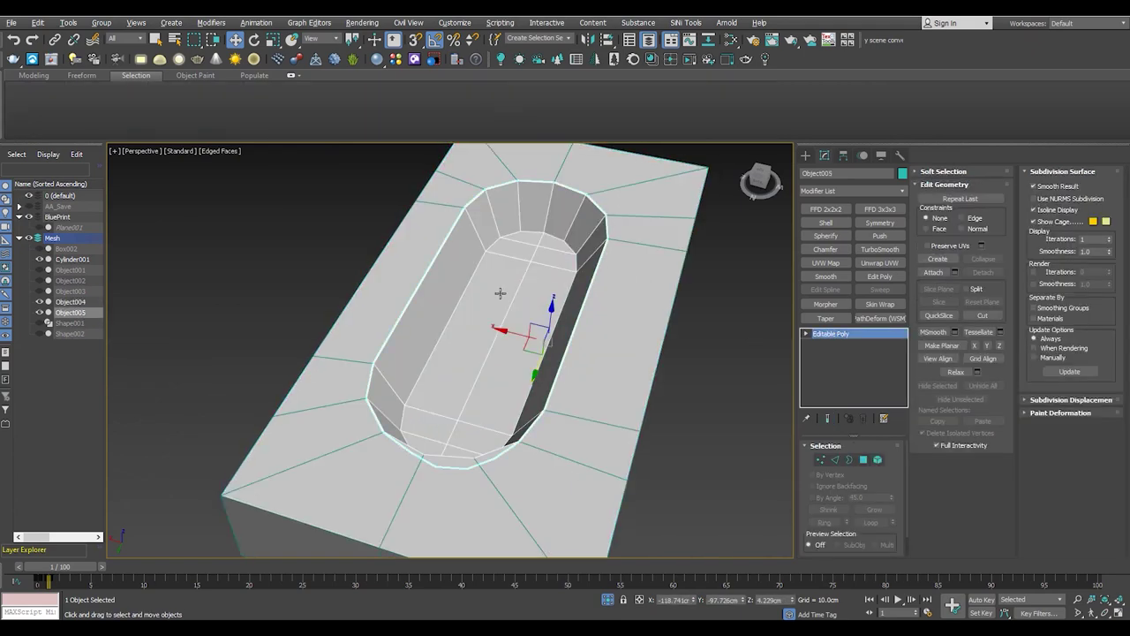
{"action": "middle_click_drag", "start_coordinate": [494, 310], "coordinate": [582, 277], "text": "alt"}
{"action": "middle_click_drag", "start_coordinate": [401, 341], "coordinate": [415, 354]}
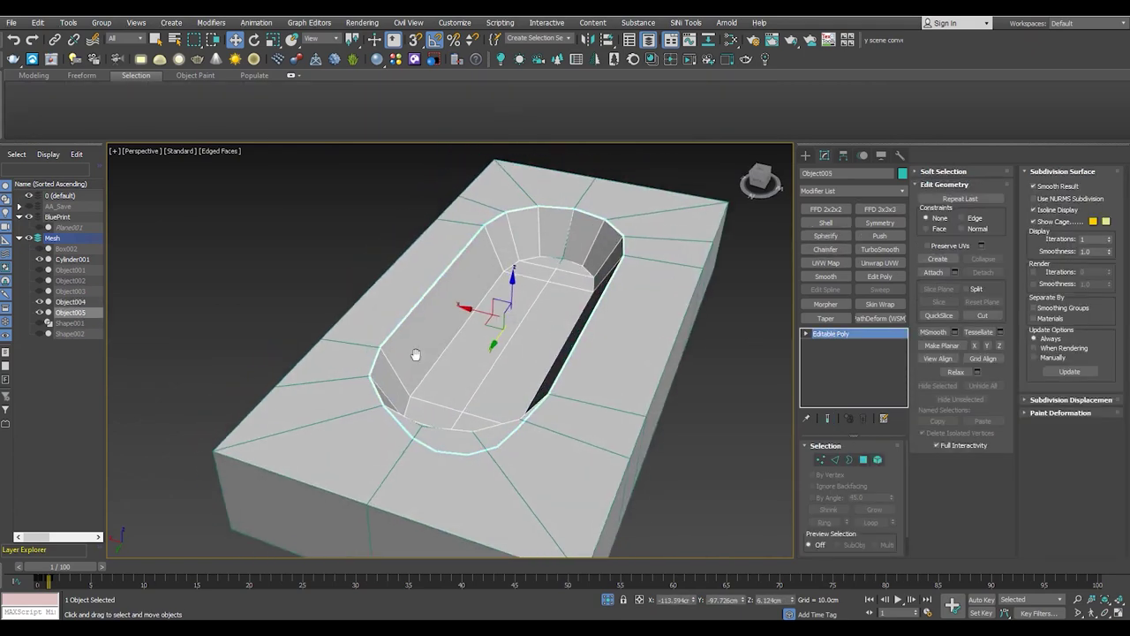
Give Object005 a Shell with 1.5cm outer amount, topped by an Edit Poly modifier
{"action": "left_click", "coordinate": [825, 222]}
{"action": "left_click_drag", "start_coordinate": [889, 475], "coordinate": [889, 459]}
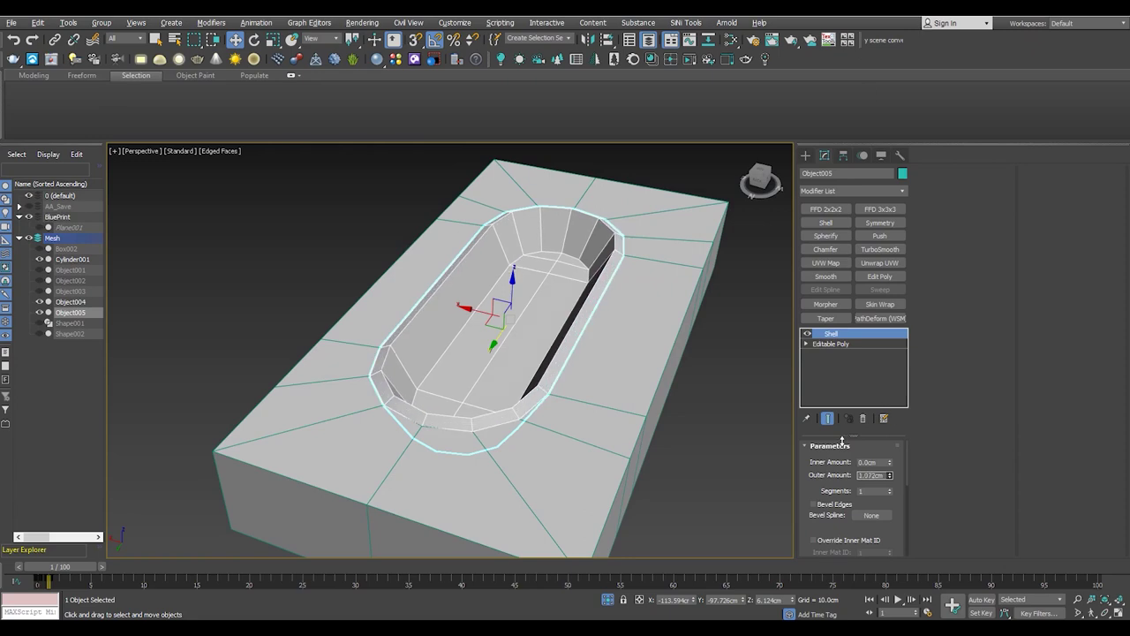
{"action": "scroll", "coordinate": [895, 457], "scroll_direction": "down", "scroll_amount": 5}
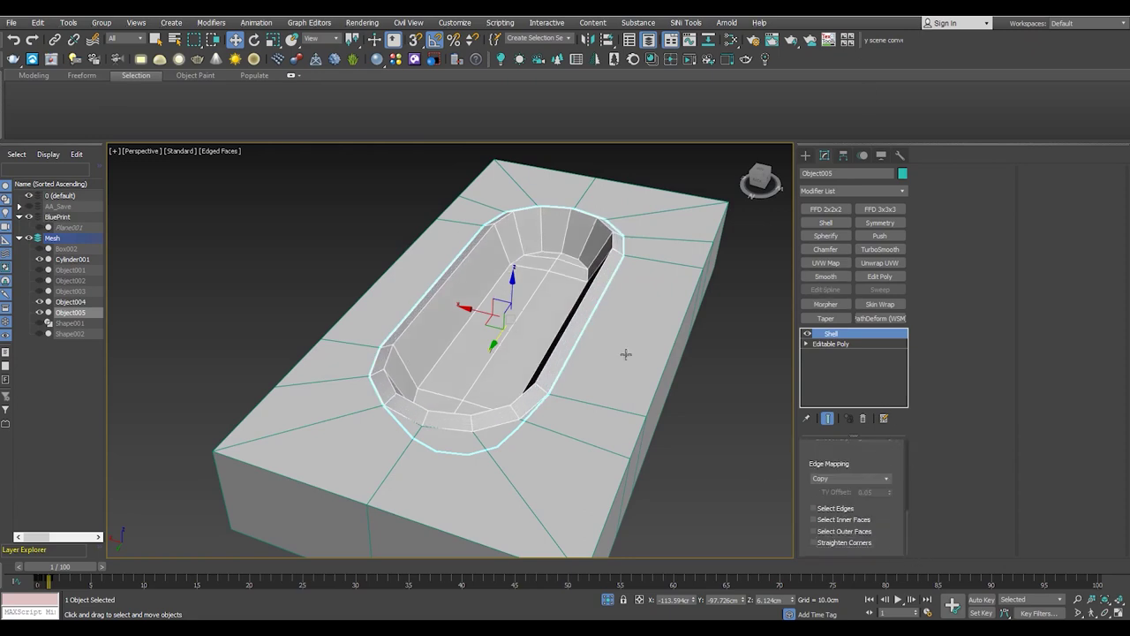
{"action": "middle_click_drag", "start_coordinate": [763, 468], "coordinate": [722, 435], "text": "alt"}
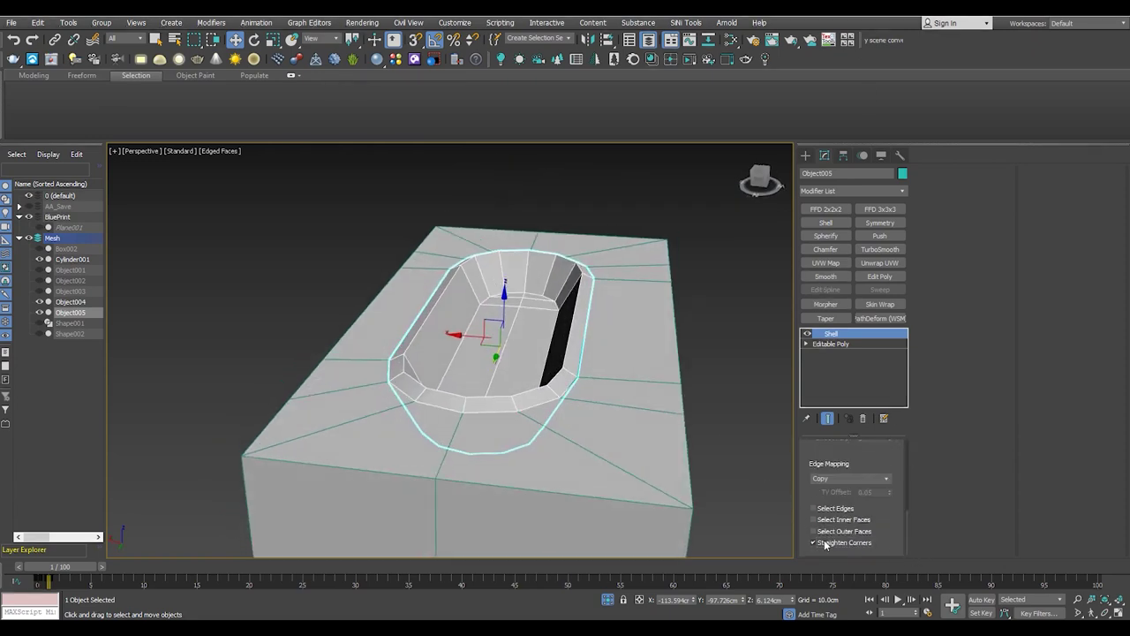
{"action": "scroll", "coordinate": [565, 335], "scroll_direction": "up", "scroll_amount": 4}
{"action": "mouse_move", "coordinate": [565, 336]}
{"action": "middle_mouse_down", "text": "alt"}
{"action": "mouse_move", "coordinate": [614, 321]}
{"action": "mouse_move", "coordinate": [849, 440]}
{"action": "middle_mouse_up", "text": "alt"}
{"action": "left_click_drag", "start_coordinate": [907, 524], "coordinate": [907, 452]}
{"action": "type", "text": ".5"}
{"action": "key", "text": "Return"}
{"action": "middle_click_drag", "start_coordinate": [565, 353], "coordinate": [638, 364], "text": "alt"}
{"action": "scroll", "coordinate": [638, 363], "scroll_direction": "up", "scroll_amount": 3}
{"action": "scroll", "coordinate": [638, 364], "scroll_direction": "down", "scroll_amount": 3}
{"action": "left_click", "coordinate": [879, 277]}
{"action": "scroll", "coordinate": [631, 323], "scroll_direction": "down", "scroll_amount": 2}
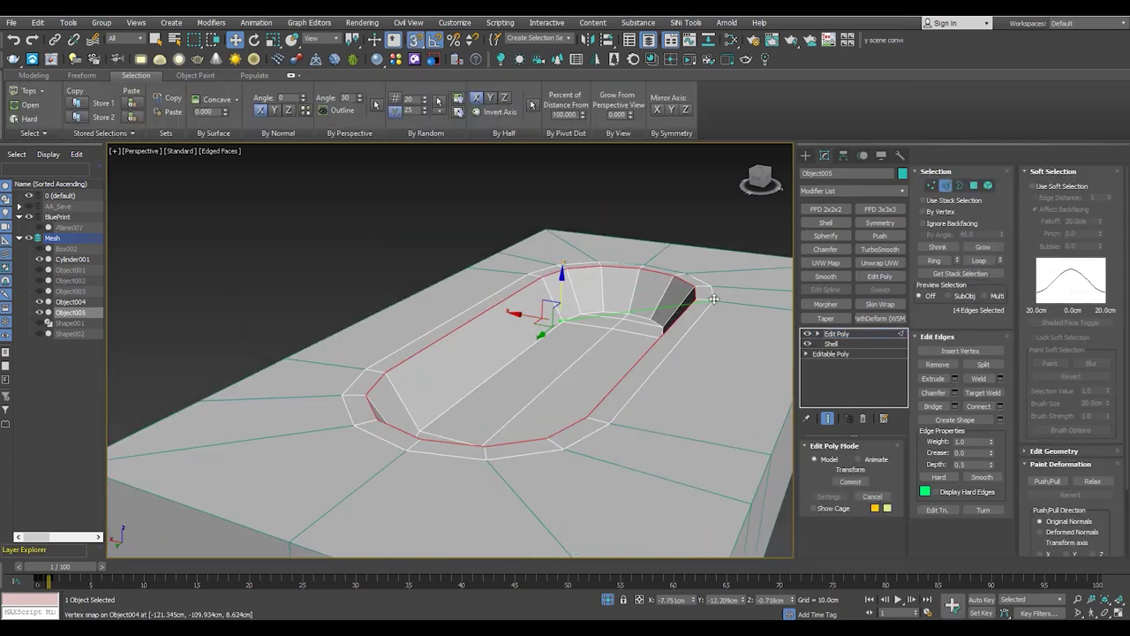
Bevel the tray rim faces upward and slightly inward into a raised lip
{"action": "mouse_move", "coordinate": [497, 435]}
{"action": "middle_mouse_down", "text": "alt"}
{"action": "mouse_move", "coordinate": [436, 388]}
{"action": "mouse_move", "coordinate": [424, 406]}
{"action": "middle_mouse_up", "text": "alt"}
{"action": "scroll", "coordinate": [381, 416], "scroll_direction": "up", "scroll_amount": 2}
{"action": "key", "text": "ctrl+4"}
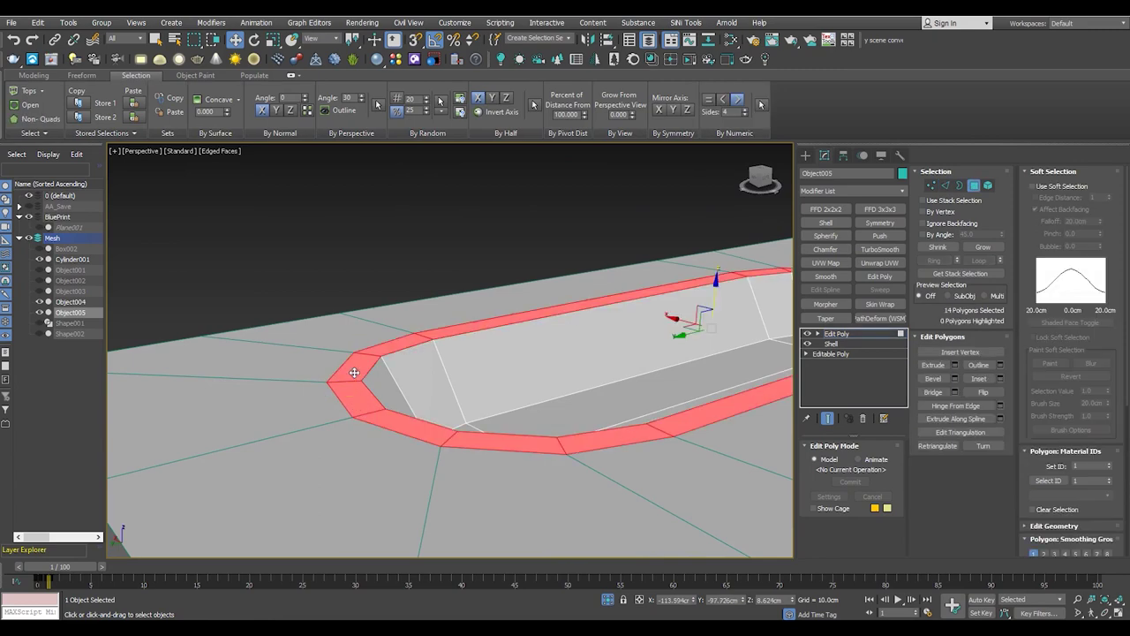
{"action": "key", "text": "shift+ctrl+b"}
{"action": "left_click_drag", "start_coordinate": [473, 373], "coordinate": [463, 348]}
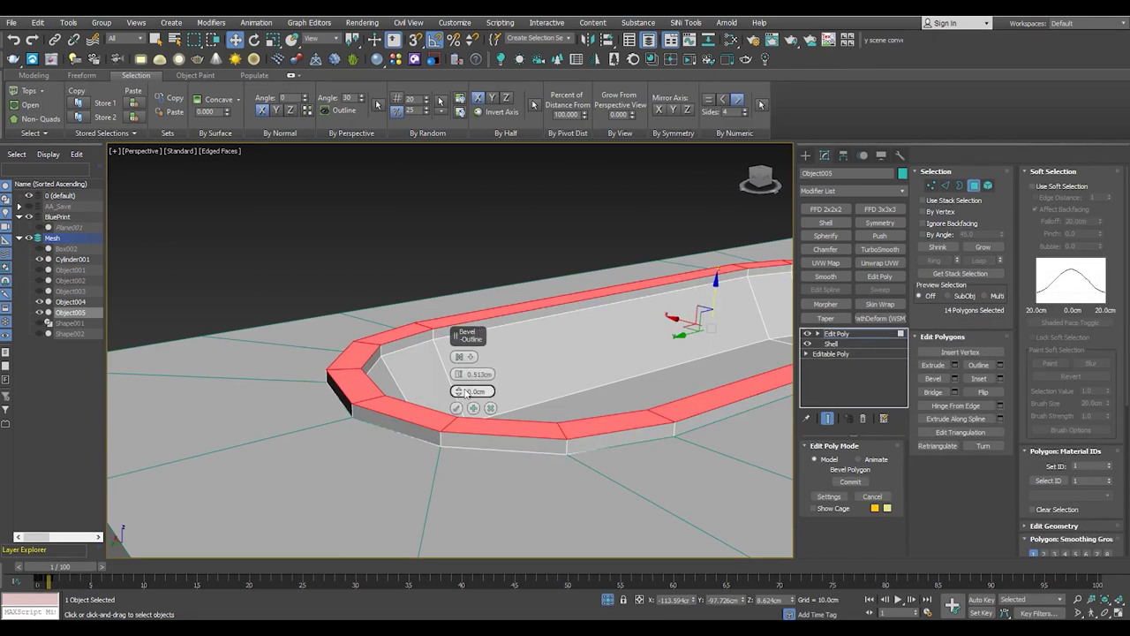
{"action": "left_click_drag", "start_coordinate": [465, 394], "coordinate": [460, 398]}
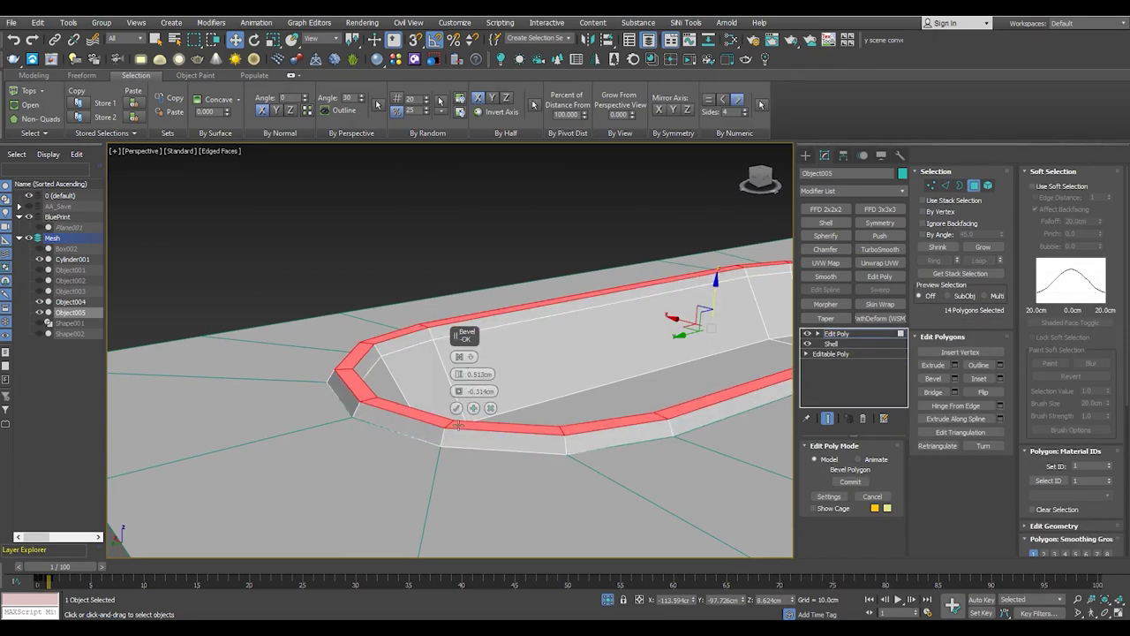
{"action": "left_click", "coordinate": [457, 408]}
Remove the inner rim edge loop and chamfer the outer rim edges by about 1.0cm
{"action": "scroll", "coordinate": [456, 408], "scroll_direction": "down", "scroll_amount": 4}
{"action": "mouse_move", "coordinate": [456, 408]}
{"action": "middle_mouse_down", "text": "alt"}
{"action": "mouse_move", "coordinate": [494, 371]}
{"action": "mouse_move", "coordinate": [544, 402]}
{"action": "middle_mouse_up", "text": "alt"}
{"action": "scroll", "coordinate": [530, 389], "scroll_direction": "up", "scroll_amount": 5}
{"action": "key", "text": "2"}
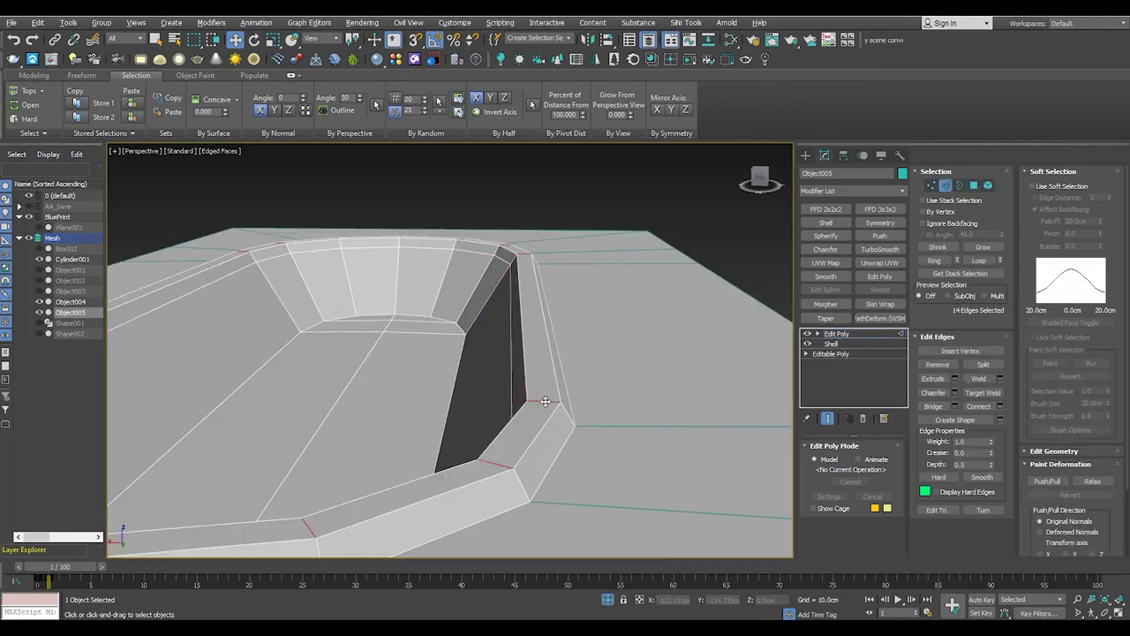
{"action": "double_click", "coordinate": [544, 401]}
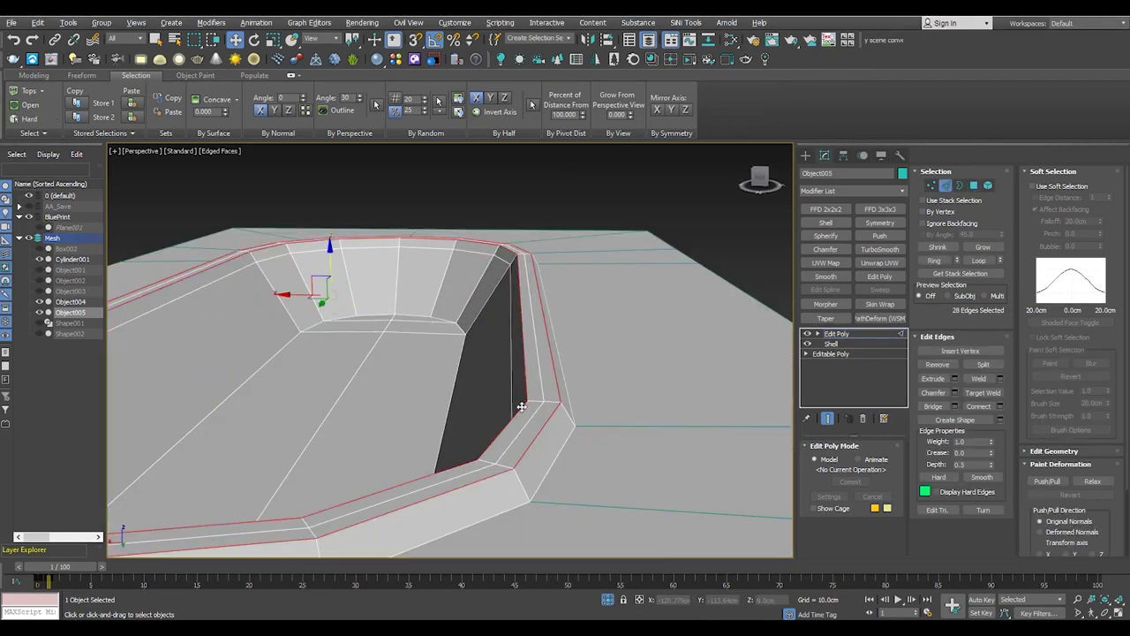
{"action": "key", "text": "ctrl+BackSpace"}
{"action": "double_click", "coordinate": [537, 413]}
{"action": "left_click", "coordinate": [955, 392]}
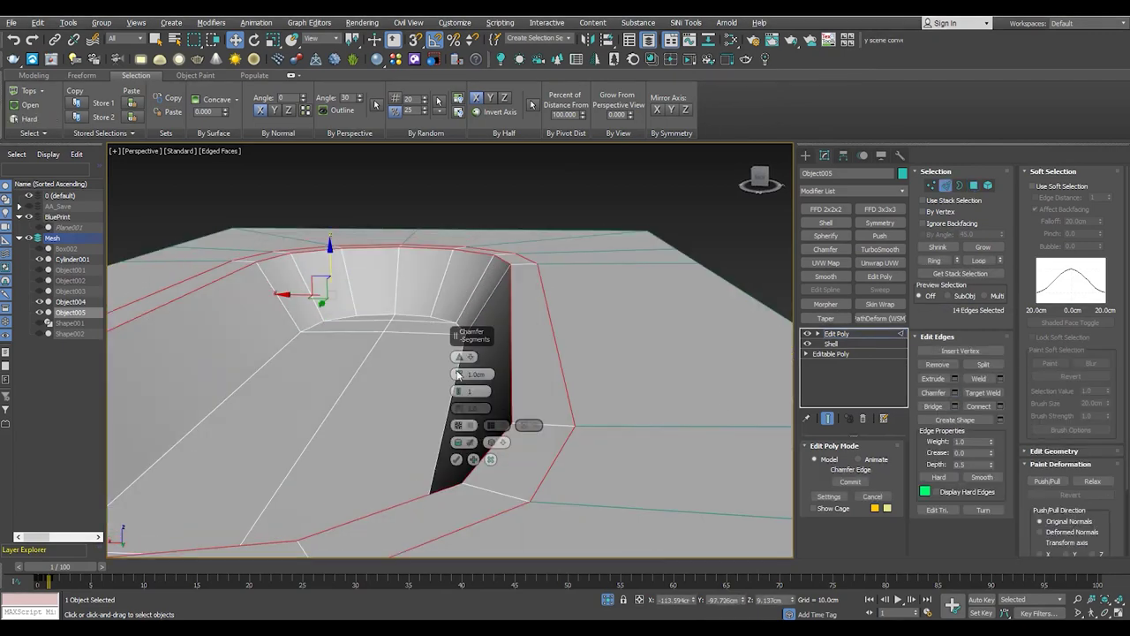
{"action": "left_click", "coordinate": [457, 459]}
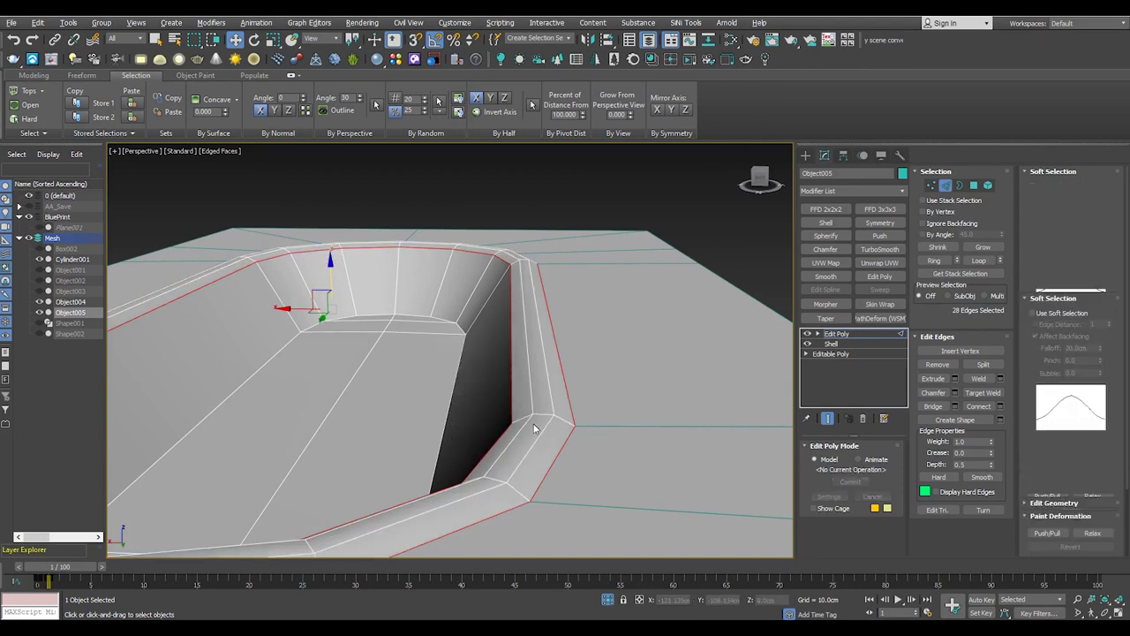
Inspect the recess from a lower angle, then exit editing and deselect the slab
{"action": "key", "text": "4"}
{"action": "middle_click_drag", "start_coordinate": [507, 391], "coordinate": [471, 318], "text": "alt"}
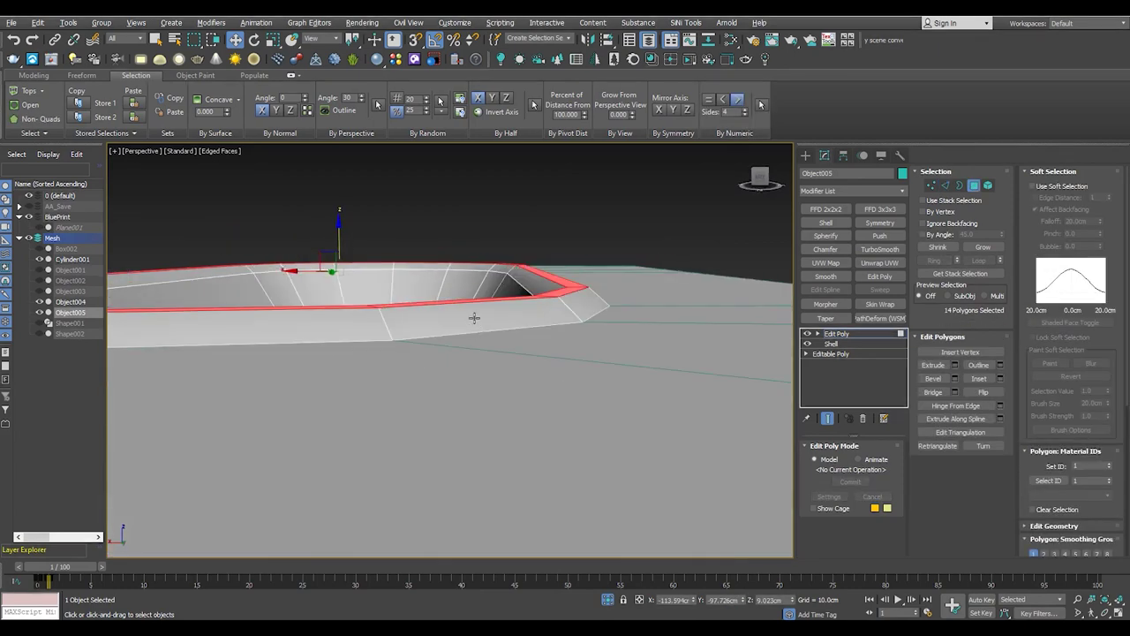
{"action": "key", "text": "1"}
{"action": "scroll", "coordinate": [641, 326], "scroll_direction": "down", "scroll_amount": 3}
{"action": "scroll", "coordinate": [548, 335], "scroll_direction": "down", "scroll_amount": 3}
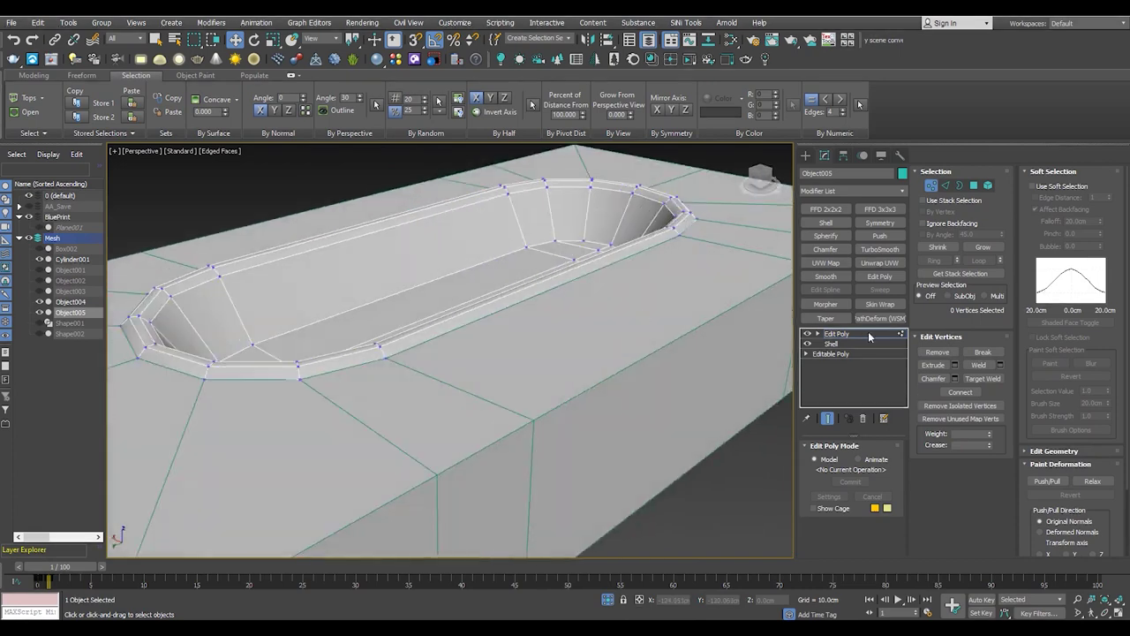
{"action": "scroll", "coordinate": [530, 338], "scroll_direction": "down", "scroll_amount": 3}
{"action": "key", "text": "ctrl+d"}
Reselect the slab in the Top view and enter vertex mode
{"action": "scroll", "coordinate": [432, 340], "scroll_direction": "up", "scroll_amount": 3}
{"action": "scroll", "coordinate": [444, 321], "scroll_direction": "up", "scroll_amount": 1}
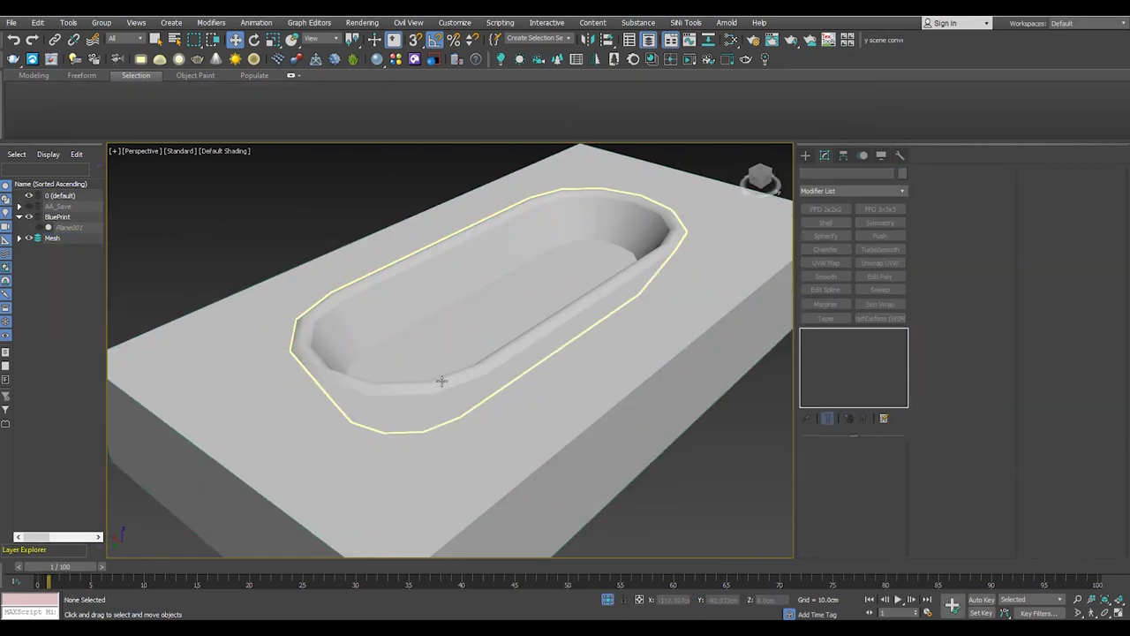
{"action": "scroll", "coordinate": [371, 412], "scroll_direction": "up", "scroll_amount": 1}
{"action": "scroll", "coordinate": [297, 378], "scroll_direction": "up", "scroll_amount": 3}
{"action": "mouse_move", "coordinate": [297, 378]}
{"action": "middle_mouse_down", "text": "alt"}
{"action": "mouse_move", "coordinate": [286, 398]}
{"action": "mouse_move", "coordinate": [308, 391]}
{"action": "middle_mouse_up", "text": "alt"}
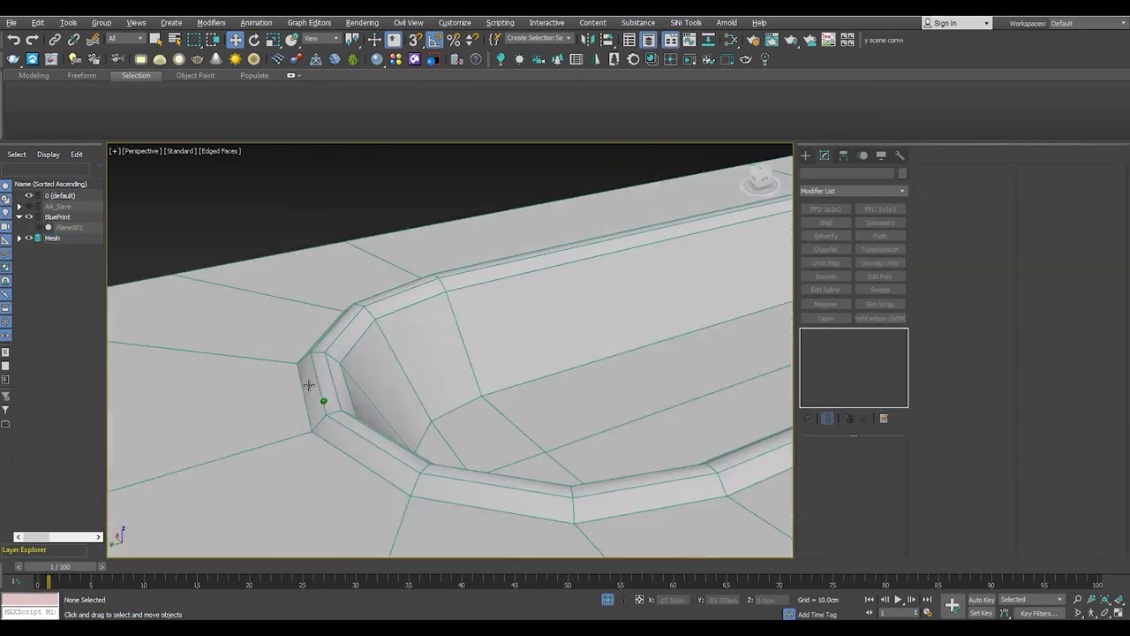
{"action": "left_click", "coordinate": [482, 338]}
{"action": "key", "text": "t"}
{"action": "scroll", "coordinate": [510, 391], "scroll_direction": "down", "scroll_amount": 5}
{"action": "scroll", "coordinate": [441, 397], "scroll_direction": "up", "scroll_amount": 5}
{"action": "key", "text": "1"}
{"action": "scroll", "coordinate": [402, 403], "scroll_direction": "down", "scroll_amount": 1}
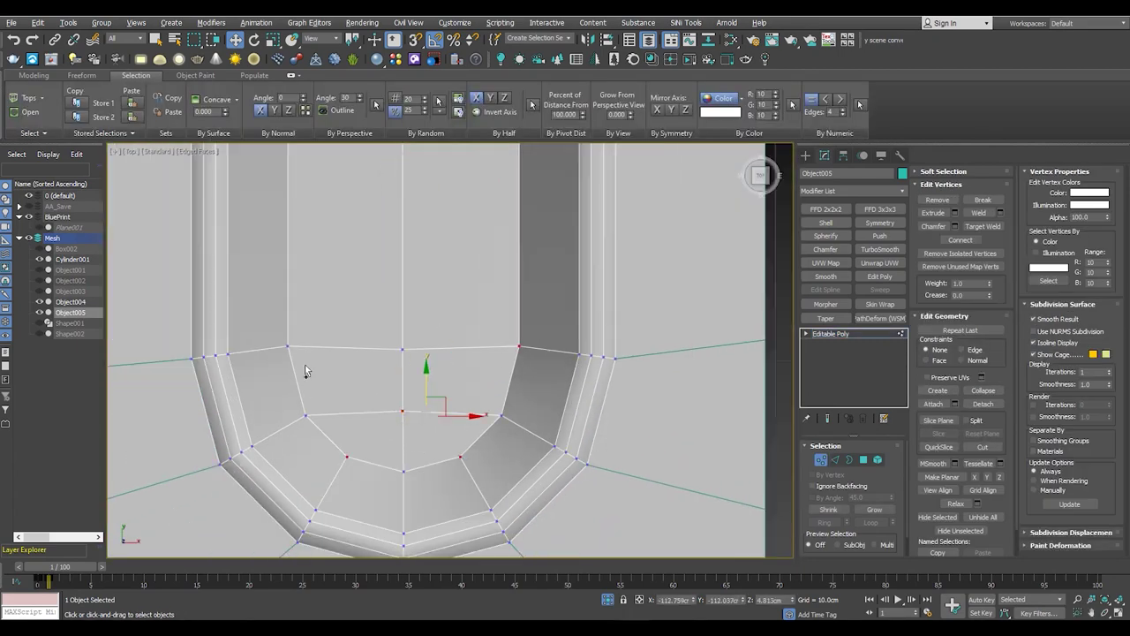
Chamfer the tray floor's centre vertex about 2.0cm into an octagon and select that face
{"action": "scroll", "coordinate": [388, 431], "scroll_direction": "up", "scroll_amount": 3}
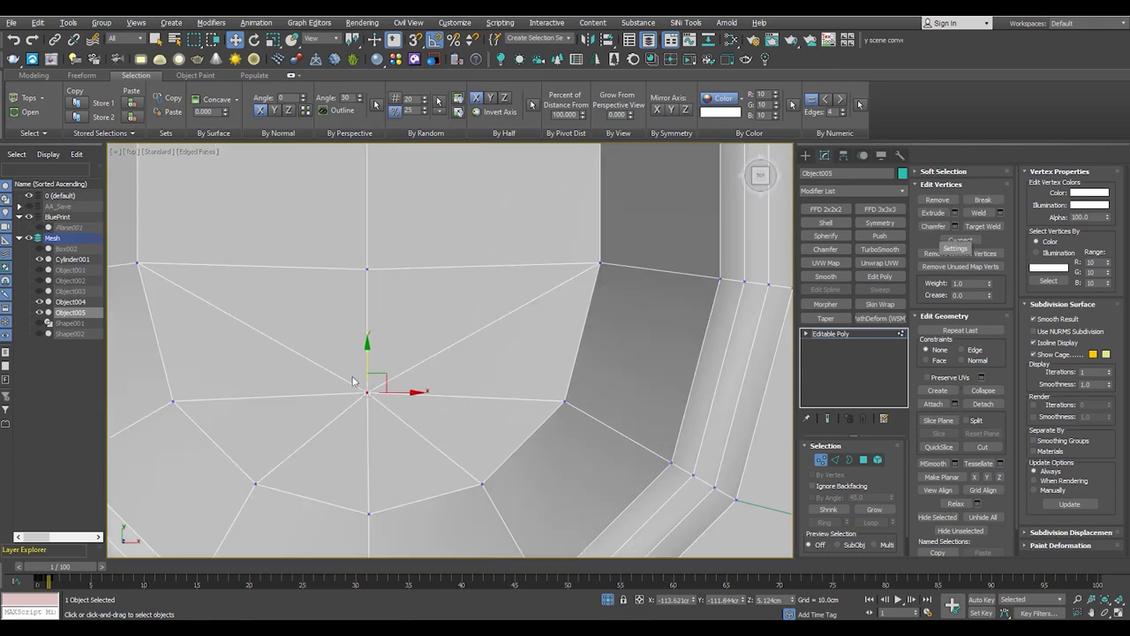
{"action": "key", "text": "z"}
{"action": "scroll", "coordinate": [451, 300], "scroll_direction": "up", "scroll_amount": 2}
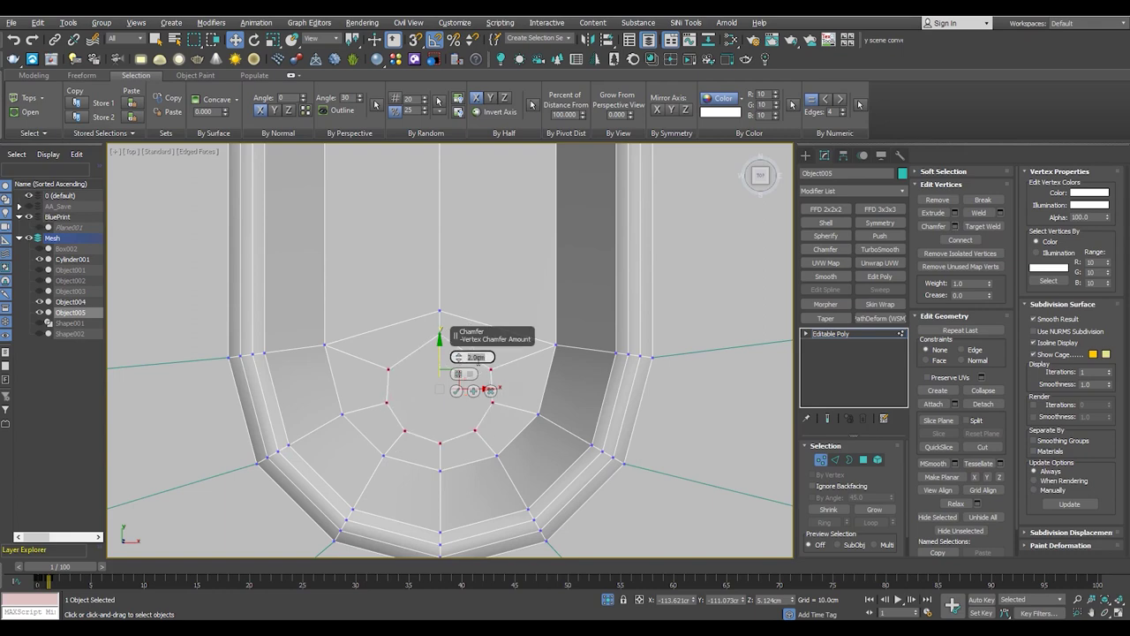
{"action": "left_click", "coordinate": [456, 390]}
{"action": "key", "text": "4"}
{"action": "left_click", "coordinate": [427, 373]}
{"action": "scroll", "coordinate": [443, 353], "scroll_direction": "down", "scroll_amount": 1}
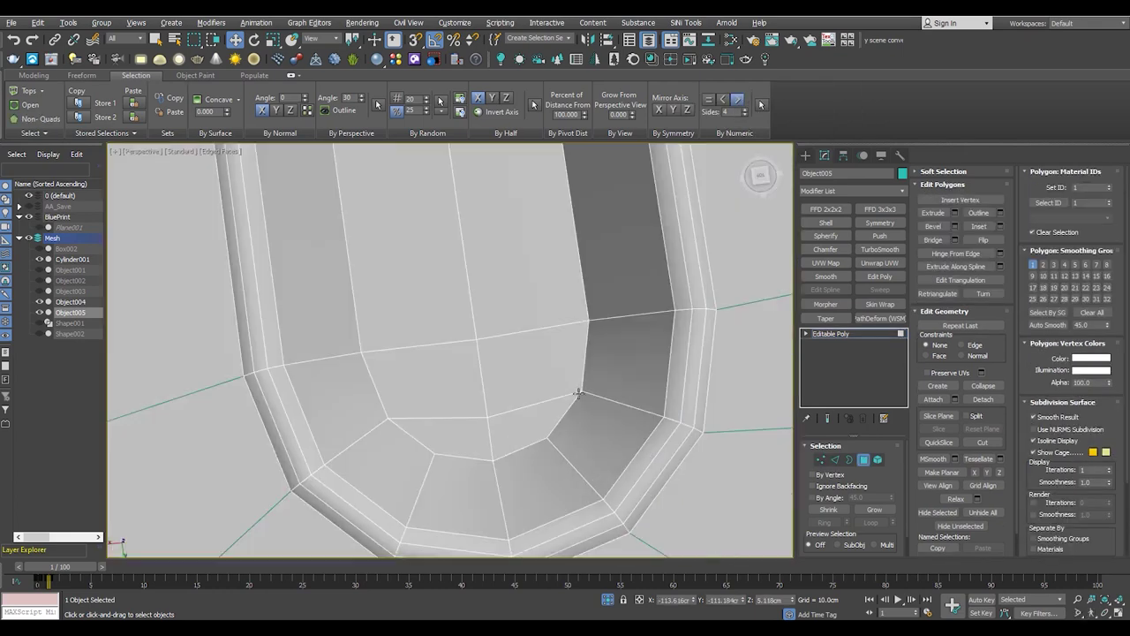
{"action": "key", "text": "p"}
{"action": "scroll", "coordinate": [478, 385], "scroll_direction": "up", "scroll_amount": 5}
{"action": "scroll", "coordinate": [477, 384], "scroll_direction": "up", "scroll_amount": 3}
Bevel the octagon up 5.0cm, add a cap outlined 1.298cm wider, then select its top face
{"action": "scroll", "coordinate": [441, 355], "scroll_direction": "up", "scroll_amount": 2}
{"action": "key", "text": "shift+ctrl+b"}
{"action": "left_click_drag", "start_coordinate": [466, 374], "coordinate": [466, 375]}
{"action": "middle_click_drag", "start_coordinate": [466, 375], "coordinate": [479, 373], "text": "alt"}
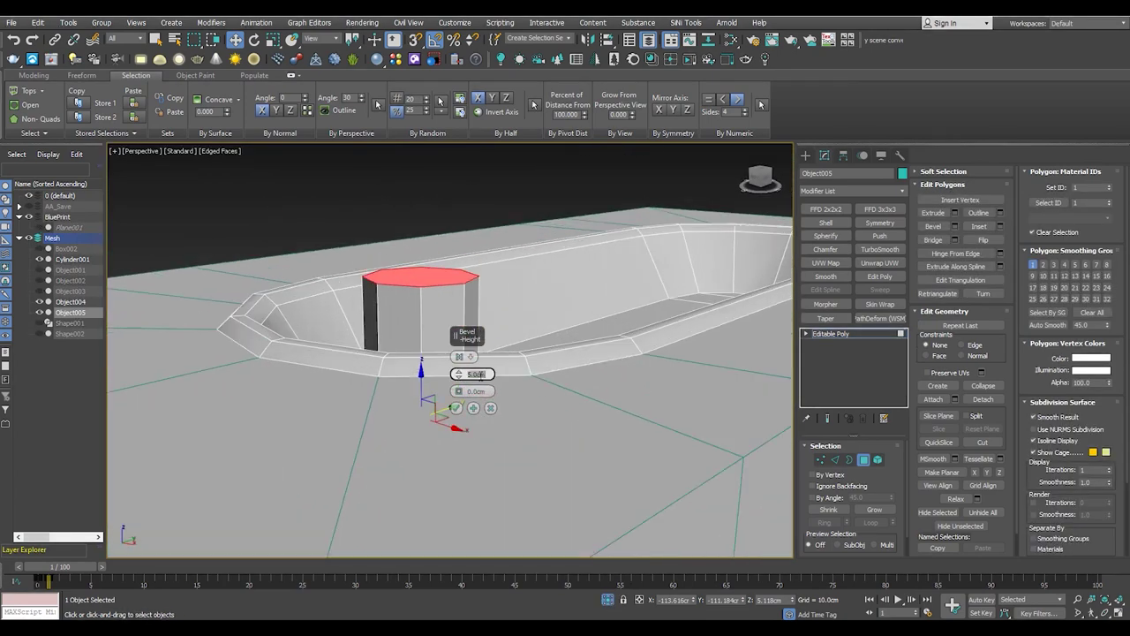
{"action": "middle_click_drag", "start_coordinate": [458, 409], "coordinate": [462, 329], "text": "alt"}
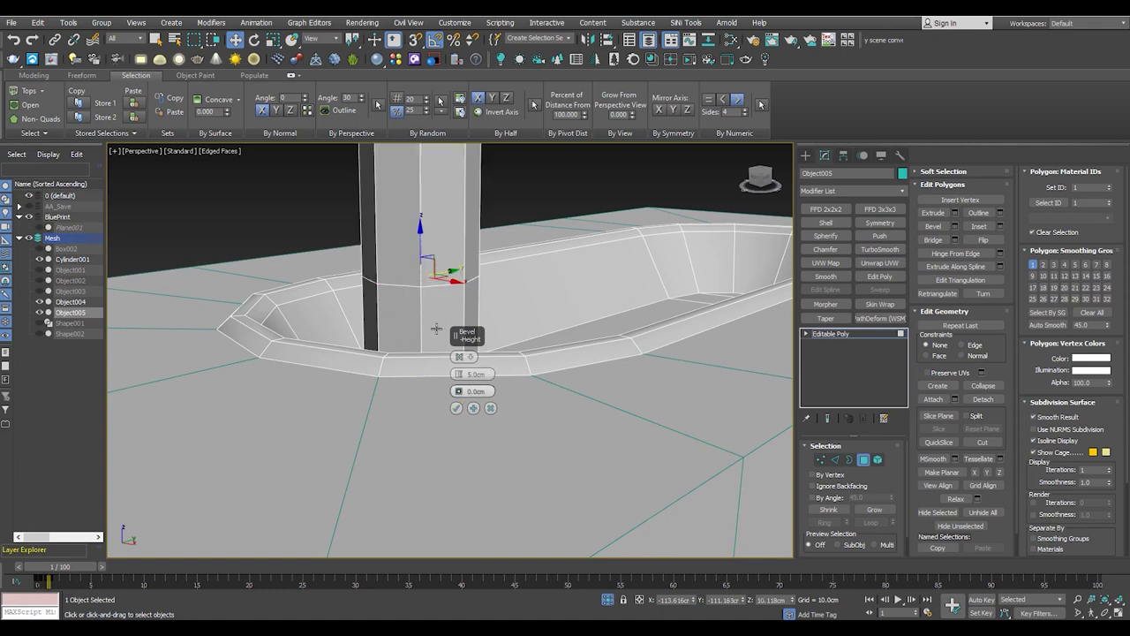
{"action": "left_click_drag", "start_coordinate": [458, 373], "coordinate": [458, 327]}
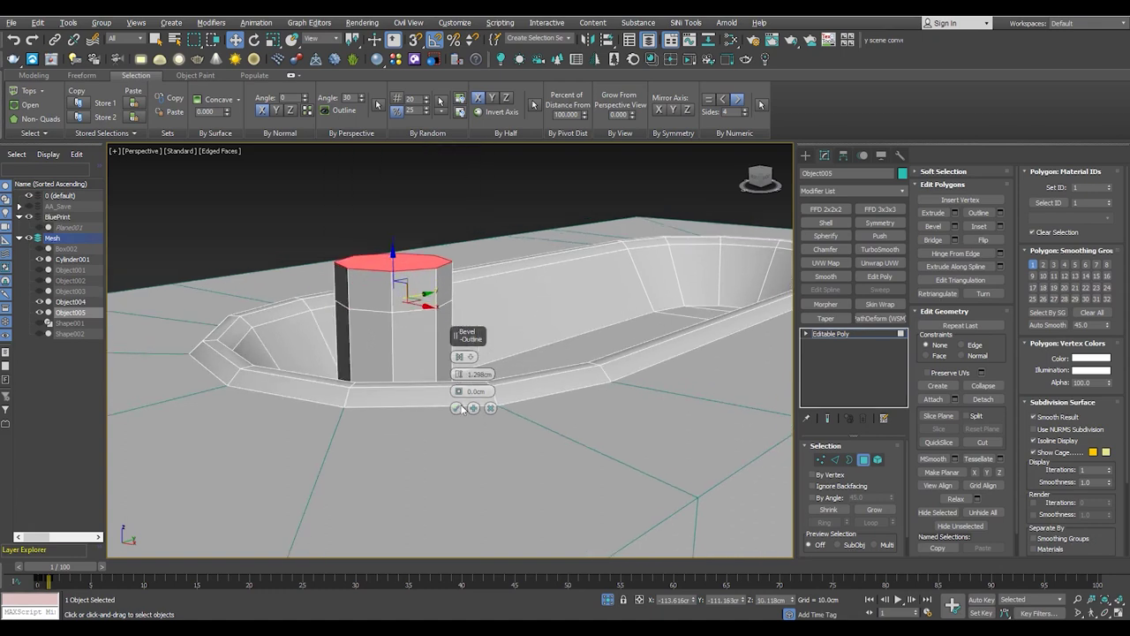
{"action": "middle_click_drag", "start_coordinate": [461, 408], "coordinate": [461, 393], "text": "alt"}
{"action": "left_click_drag", "start_coordinate": [460, 391], "coordinate": [460, 375]}
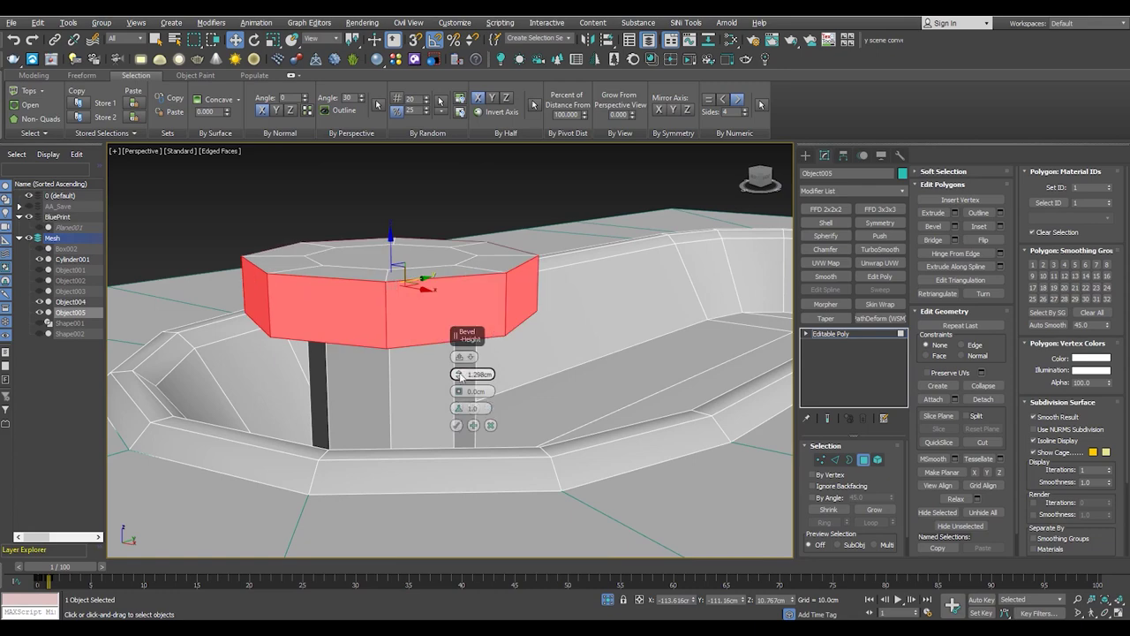
{"action": "left_click", "coordinate": [456, 425]}
{"action": "mouse_move", "coordinate": [386, 285]}
{"action": "middle_mouse_down", "text": "alt"}
{"action": "mouse_move", "coordinate": [411, 297]}
{"action": "mouse_move", "coordinate": [379, 316]}
{"action": "mouse_move", "coordinate": [349, 263]}
{"action": "mouse_move", "coordinate": [373, 271]}
{"action": "middle_mouse_up", "text": "alt"}
{"action": "left_click", "coordinate": [362, 250]}
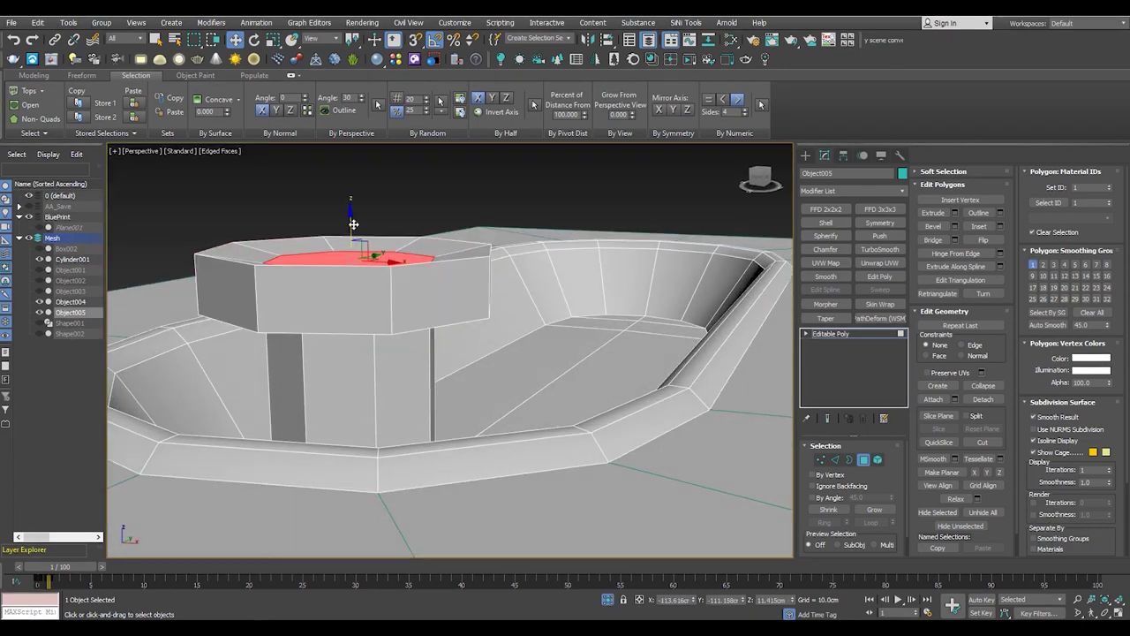
Select the cap's edge loop and constrain transforms to the surface normal
{"action": "key", "text": "s"}
{"action": "key", "text": "2"}
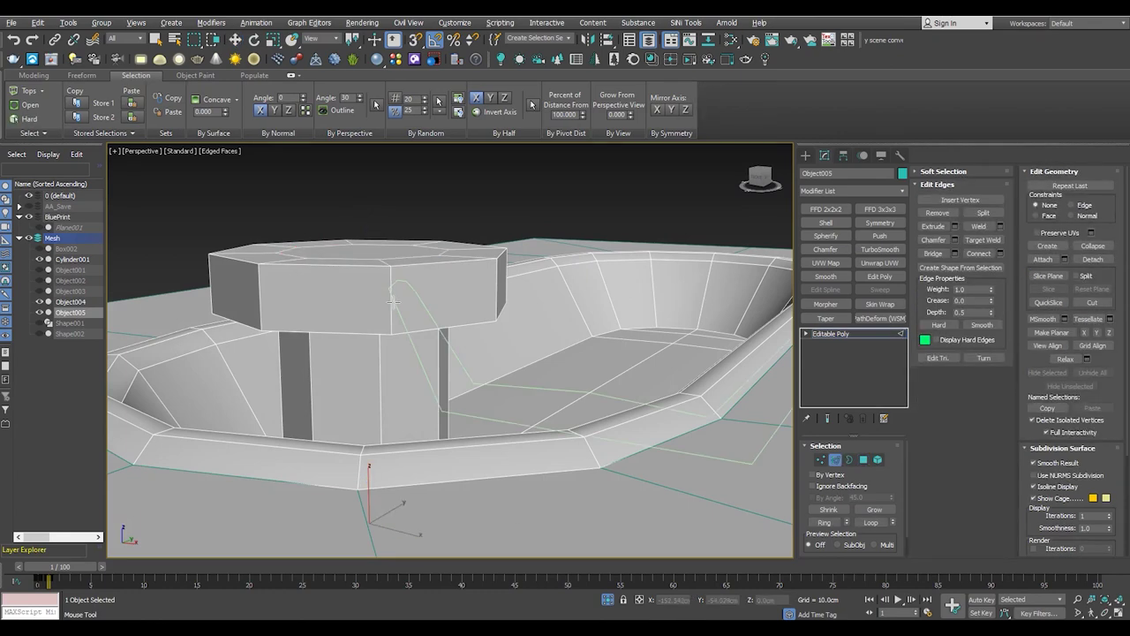
{"action": "double_click", "coordinate": [391, 297]}
{"action": "mouse_move", "coordinate": [391, 296]}
{"action": "middle_mouse_down", "text": "alt"}
{"action": "mouse_move", "coordinate": [289, 277]}
{"action": "mouse_move", "coordinate": [328, 282]}
{"action": "mouse_move", "coordinate": [387, 239]}
{"action": "mouse_move", "coordinate": [270, 285]}
{"action": "mouse_move", "coordinate": [315, 264]}
{"action": "middle_mouse_up", "text": "alt"}
{"action": "left_click", "coordinate": [1070, 216]}
{"action": "key", "text": "4"}
{"action": "mouse_move", "coordinate": [416, 253]}
{"action": "middle_mouse_down", "text": "alt"}
{"action": "mouse_move", "coordinate": [424, 244]}
{"action": "mouse_move", "coordinate": [424, 324]}
{"action": "middle_mouse_up", "text": "alt"}
{"action": "key", "text": "1"}
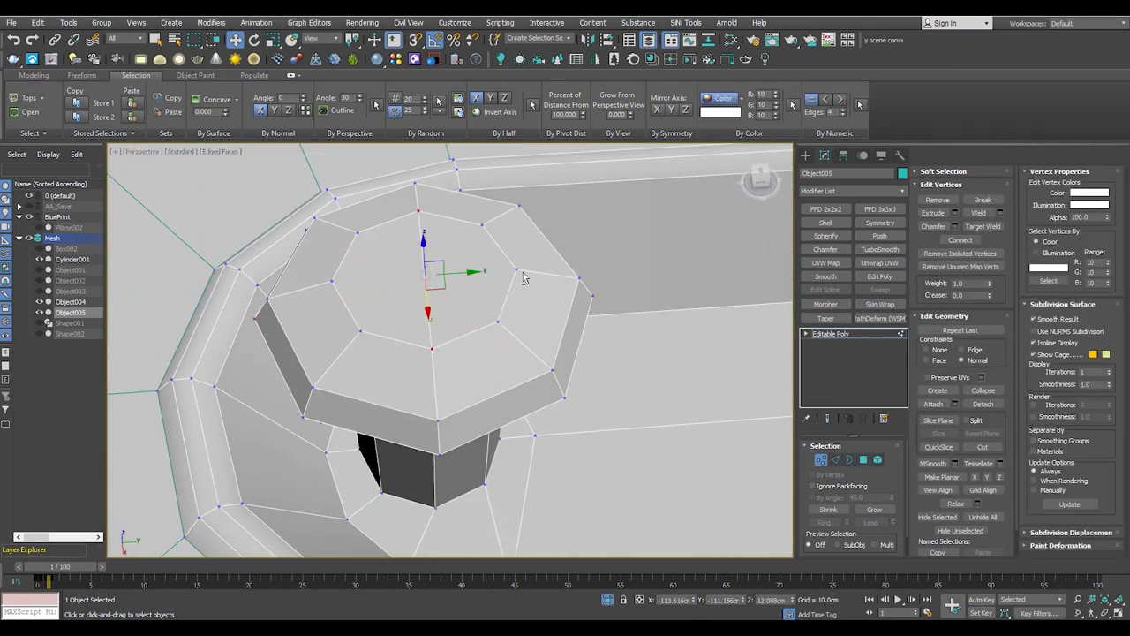
{"action": "key", "text": "w"}
{"action": "mouse_move", "coordinate": [435, 332]}
{"action": "middle_mouse_down", "text": "alt"}
{"action": "mouse_move", "coordinate": [411, 269]}
{"action": "mouse_move", "coordinate": [395, 294]}
{"action": "middle_mouse_up", "text": "alt"}
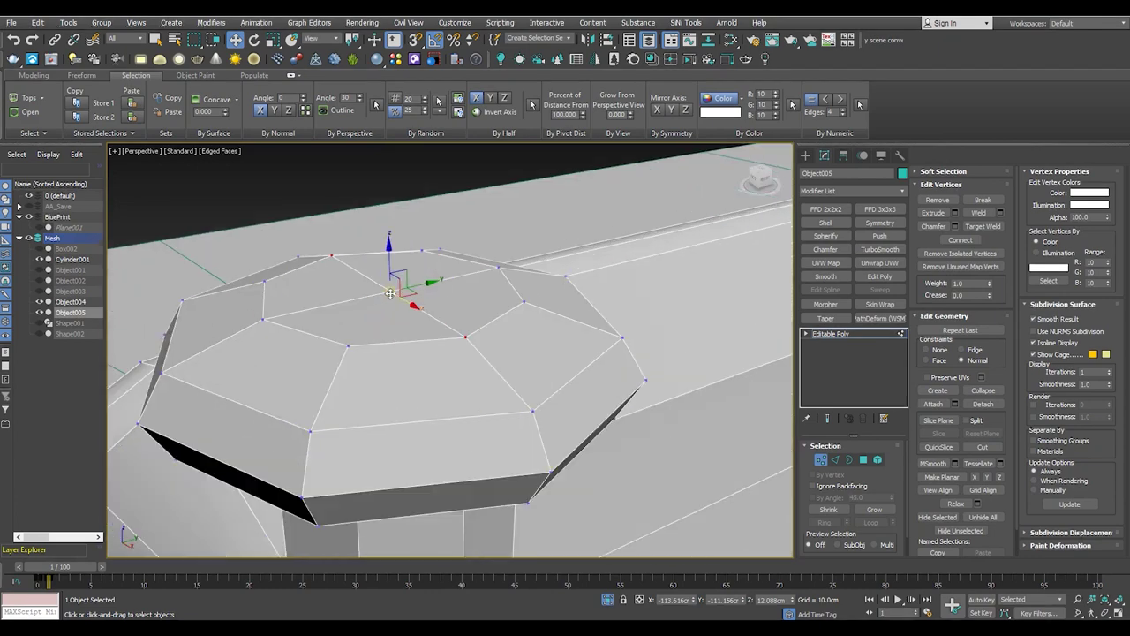
Grow the cap polygon selection to include the ring and Relax it smooth
{"action": "left_click", "coordinate": [863, 459]}
{"action": "left_click", "coordinate": [828, 509]}
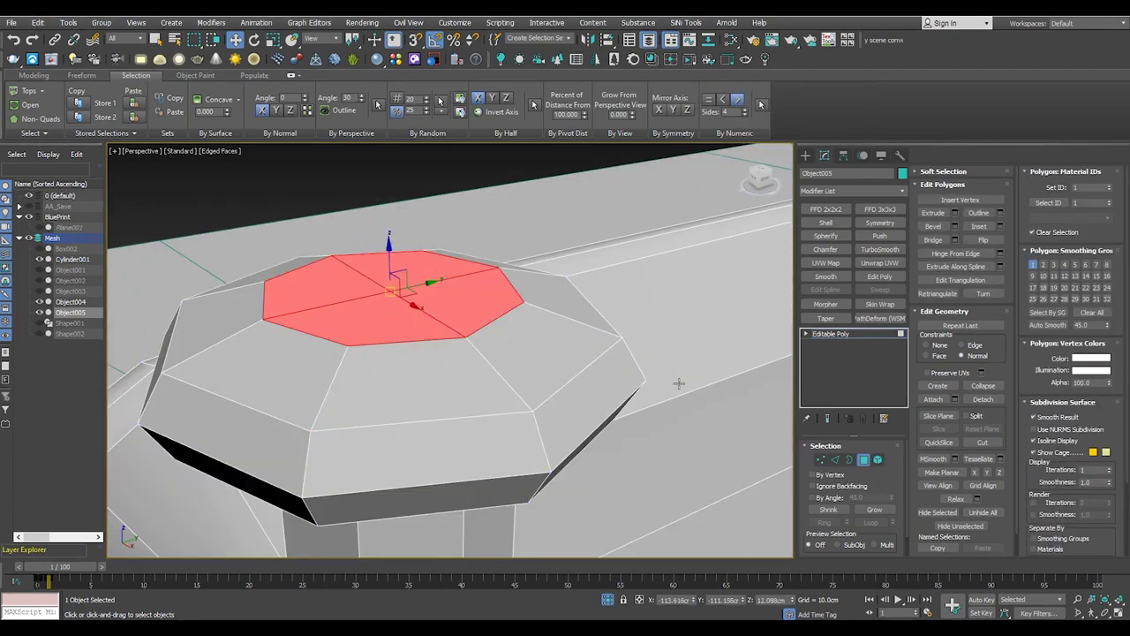
{"action": "left_click", "coordinate": [874, 510]}
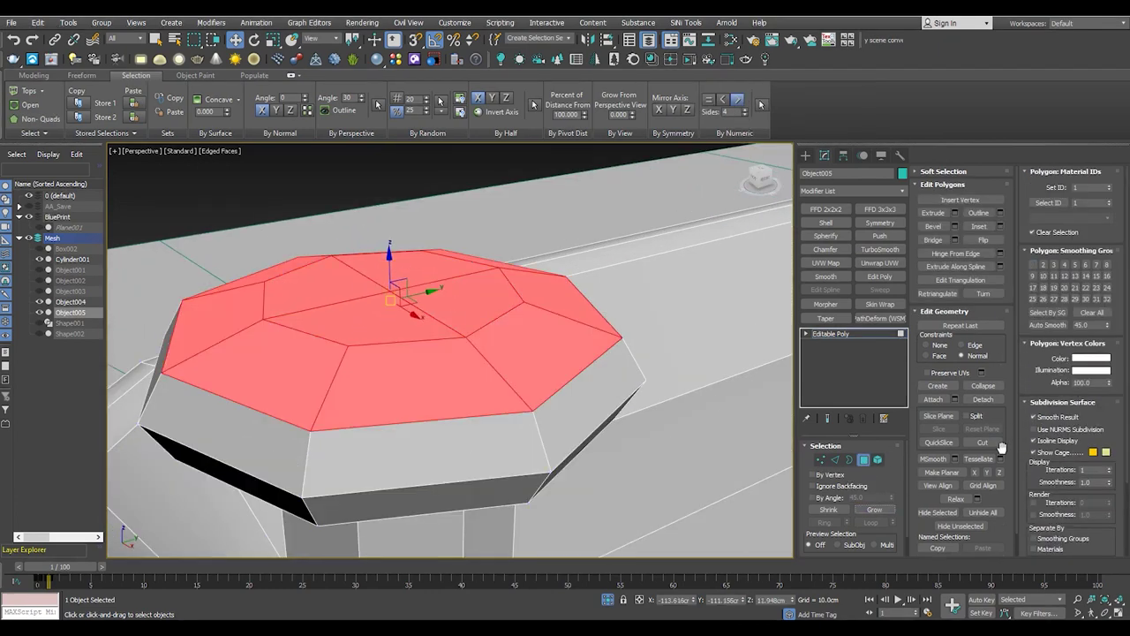
{"action": "left_click", "coordinate": [979, 500]}
{"action": "middle_click_drag", "start_coordinate": [636, 371], "coordinate": [574, 335], "text": "alt"}
{"action": "left_click", "coordinate": [456, 408]}
{"action": "scroll", "coordinate": [623, 367], "scroll_direction": "down", "scroll_amount": 4}
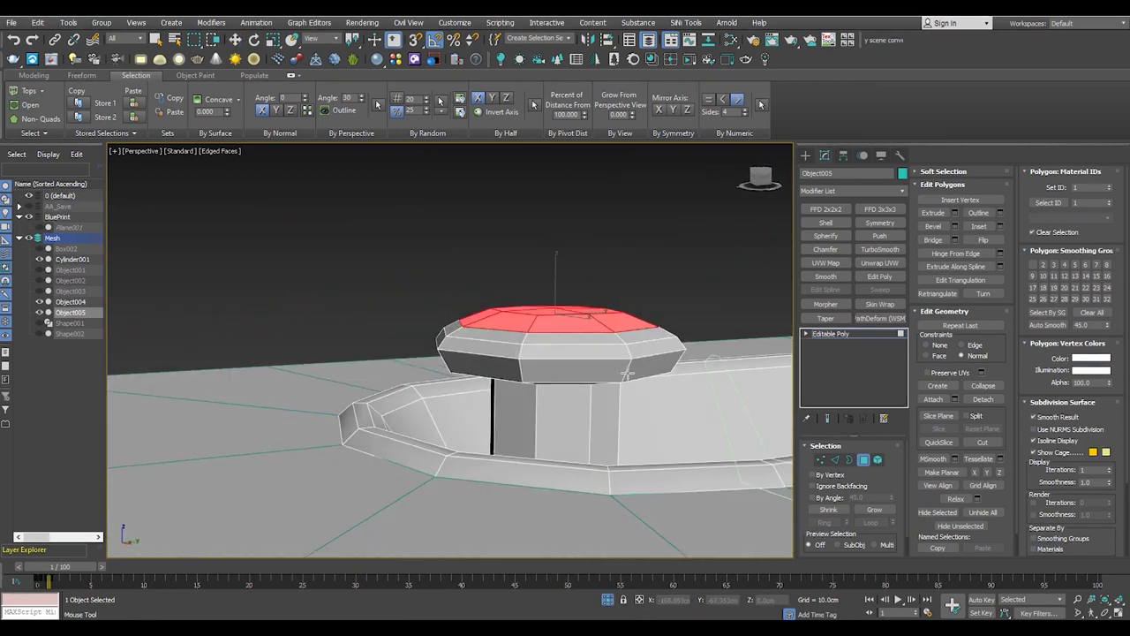
{"action": "scroll", "coordinate": [618, 377], "scroll_direction": "up", "scroll_amount": 5}
Move the cap in Local coordinates with the normal constraint turned off
{"action": "middle_click_drag", "start_coordinate": [616, 380], "coordinate": [541, 339], "text": "alt"}
{"action": "right_click", "coordinate": [541, 338]}
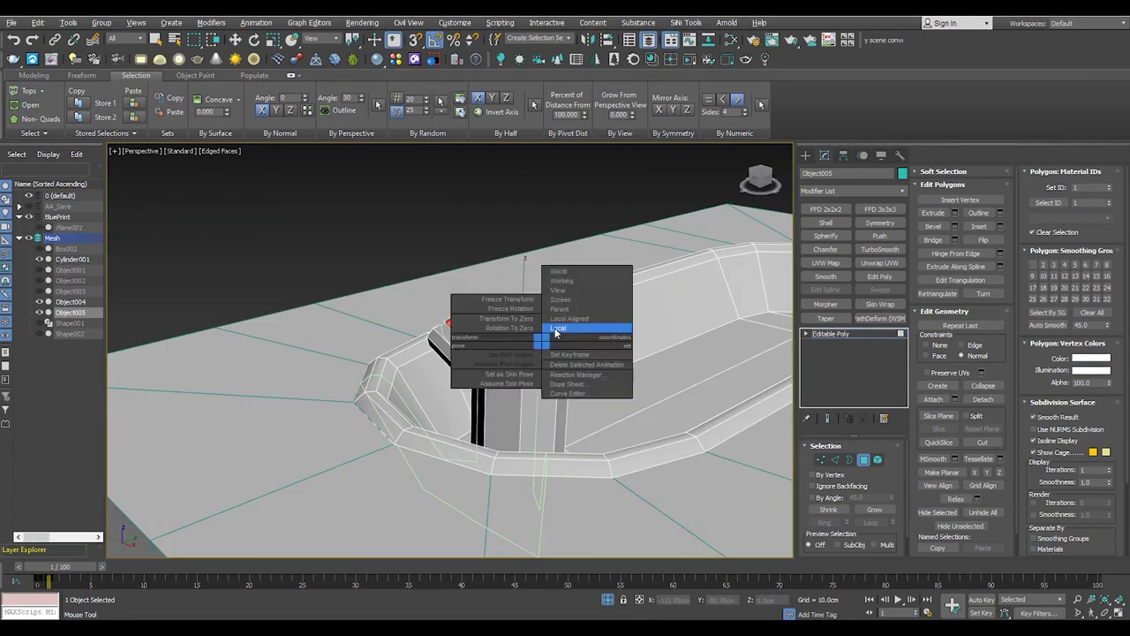
{"action": "left_click", "coordinate": [555, 332]}
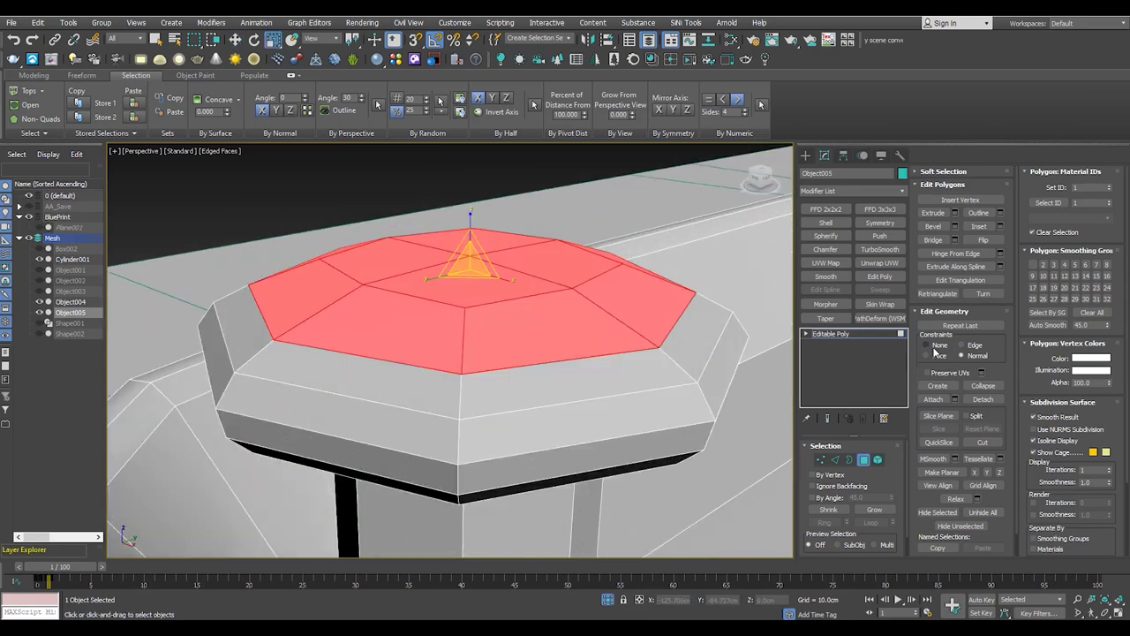
{"action": "left_click", "coordinate": [934, 347]}
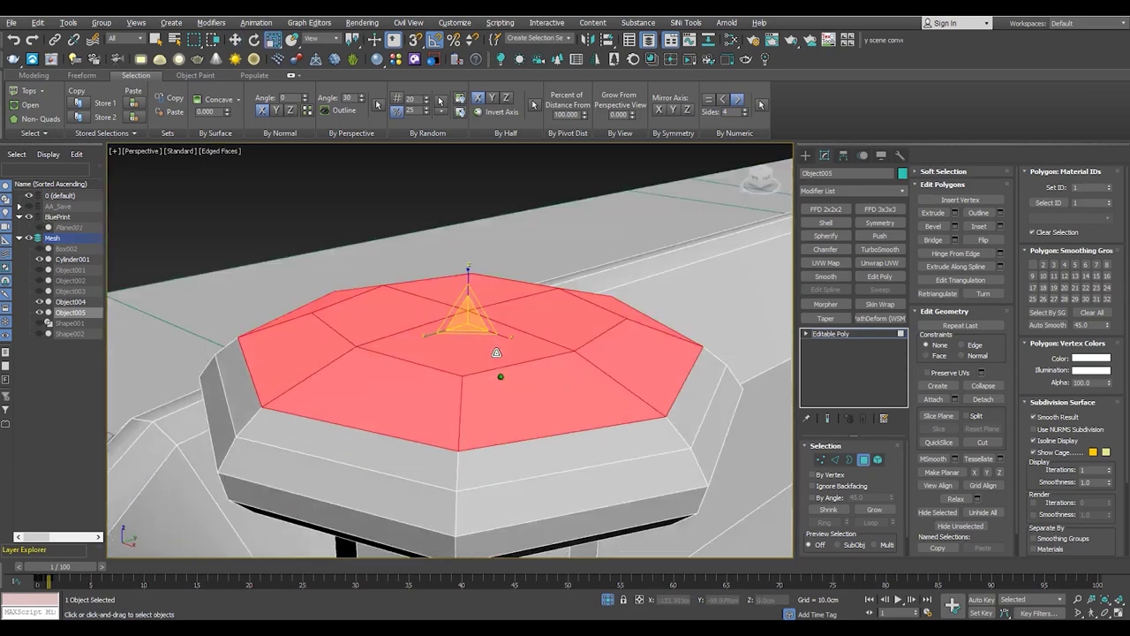
{"action": "scroll", "coordinate": [496, 352], "scroll_direction": "down", "scroll_amount": 3}
{"action": "mouse_move", "coordinate": [496, 353]}
{"action": "middle_mouse_down", "text": "alt"}
{"action": "mouse_move", "coordinate": [472, 222]}
{"action": "mouse_move", "coordinate": [471, 377]}
{"action": "mouse_move", "coordinate": [476, 358]}
{"action": "mouse_move", "coordinate": [588, 368]}
{"action": "mouse_move", "coordinate": [503, 379]}
{"action": "mouse_move", "coordinate": [612, 360]}
{"action": "mouse_move", "coordinate": [533, 319]}
{"action": "mouse_move", "coordinate": [471, 342]}
{"action": "middle_mouse_up", "text": "alt"}
{"action": "scroll", "coordinate": [471, 377], "scroll_direction": "up", "scroll_amount": 3}
{"action": "scroll", "coordinate": [470, 377], "scroll_direction": "down", "scroll_amount": 2}
{"action": "key", "text": "alt+w"}
{"action": "key", "text": "alt+w"}
Scale the cap vertices to 90% in Z and the side edge loop to 97%
{"action": "key", "text": "1"}
{"action": "key", "text": "r"}
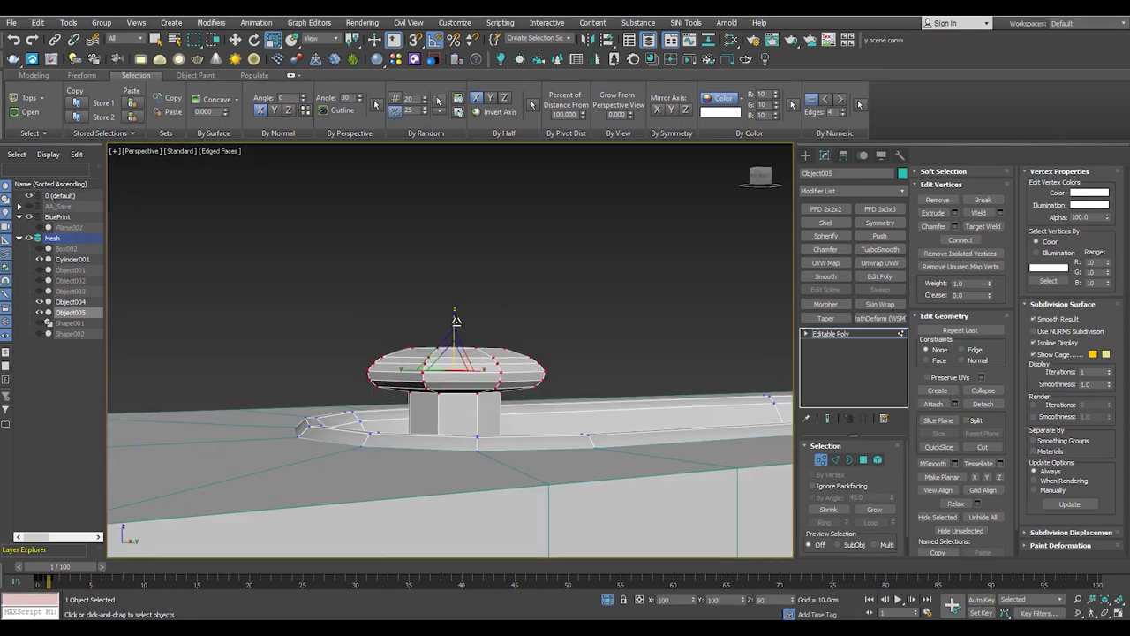
{"action": "scroll", "coordinate": [456, 320], "scroll_direction": "up", "scroll_amount": 5}
{"action": "middle_click_drag", "start_coordinate": [456, 319], "coordinate": [511, 379], "text": "alt"}
{"action": "key", "text": "2"}
{"action": "left_click_drag", "start_coordinate": [367, 318], "coordinate": [371, 319]}
{"action": "scroll", "coordinate": [408, 240], "scroll_direction": "down", "scroll_amount": 5}
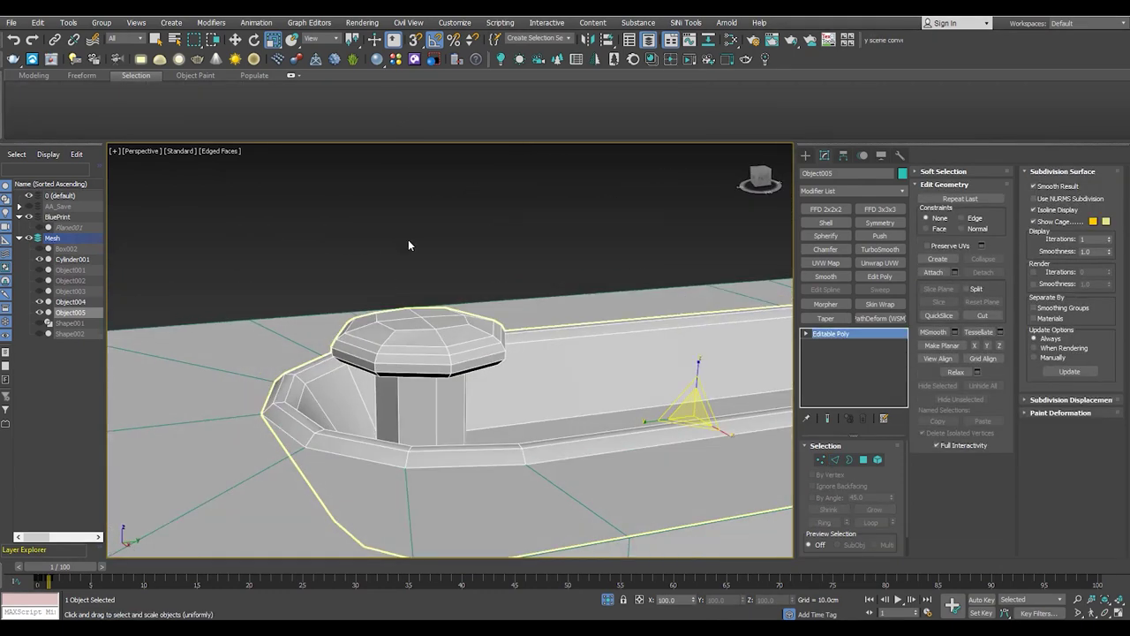
Select Object005 and adjust the cap's vertices from the Front view
{"action": "left_click", "coordinate": [408, 240]}
{"action": "mouse_move", "coordinate": [408, 239]}
{"action": "middle_mouse_down", "text": "alt"}
{"action": "mouse_move", "coordinate": [451, 364]}
{"action": "mouse_move", "coordinate": [341, 242]}
{"action": "middle_mouse_up", "text": "alt"}
{"action": "scroll", "coordinate": [451, 365], "scroll_direction": "up", "scroll_amount": 5}
{"action": "left_click", "coordinate": [341, 242]}
{"action": "key", "text": "F4"}
{"action": "scroll", "coordinate": [341, 243], "scroll_direction": "down", "scroll_amount": 3}
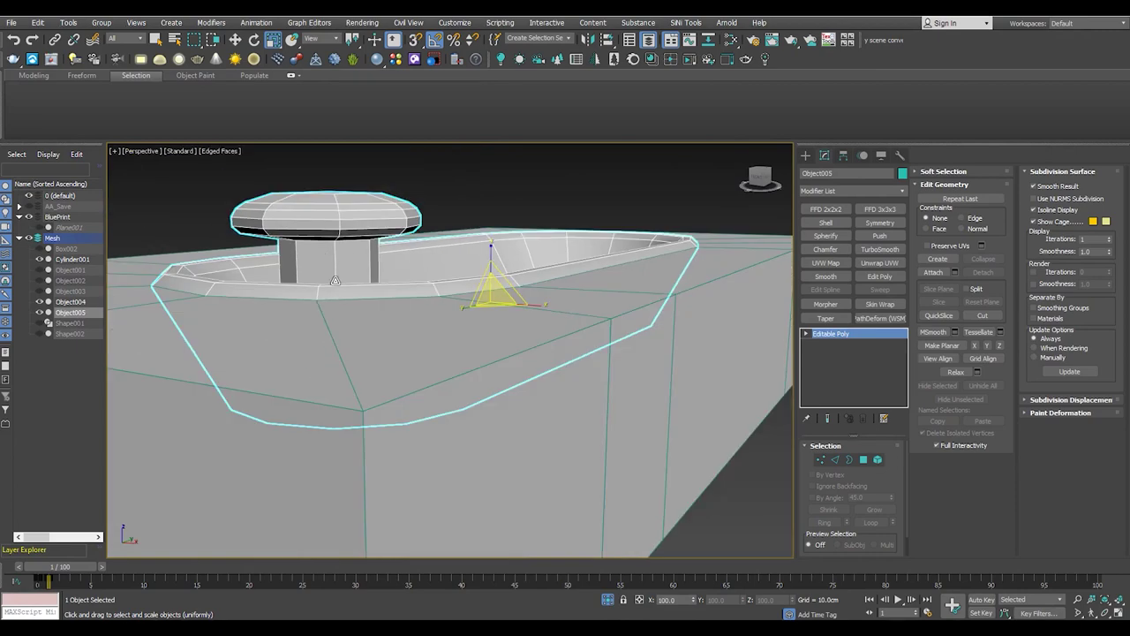
{"action": "key", "text": "1"}
{"action": "key", "text": "f"}
{"action": "key", "text": "alt+w"}
{"action": "key", "text": "alt+w"}
{"action": "left_click_drag", "start_coordinate": [624, 320], "coordinate": [418, 360]}
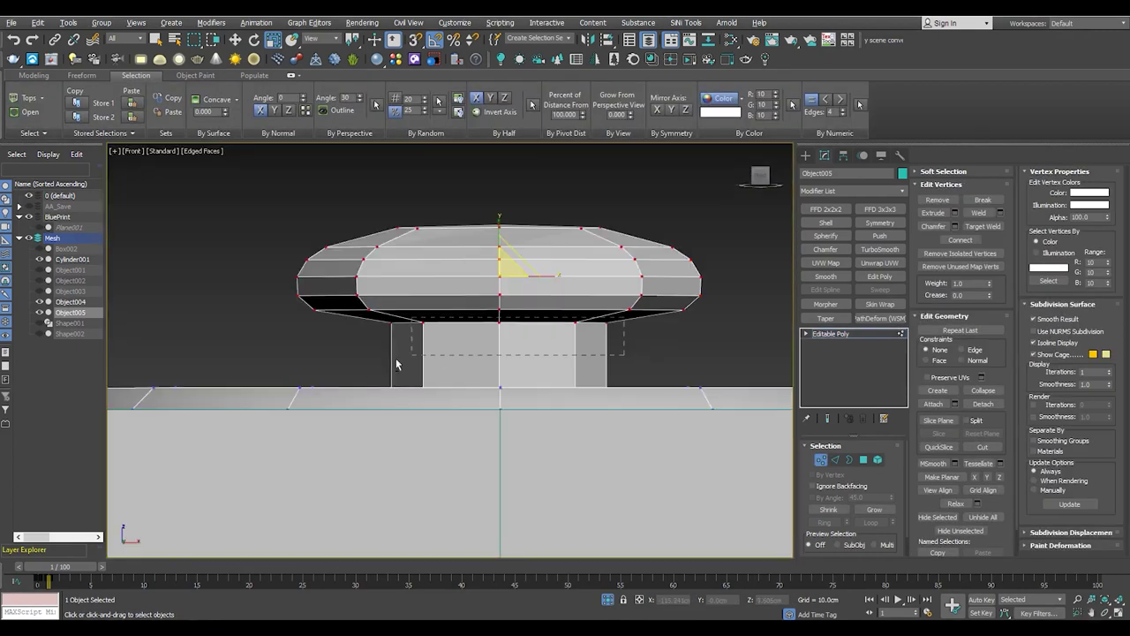
{"action": "key", "text": "w"}
{"action": "scroll", "coordinate": [507, 202], "scroll_direction": "down", "scroll_amount": 3}
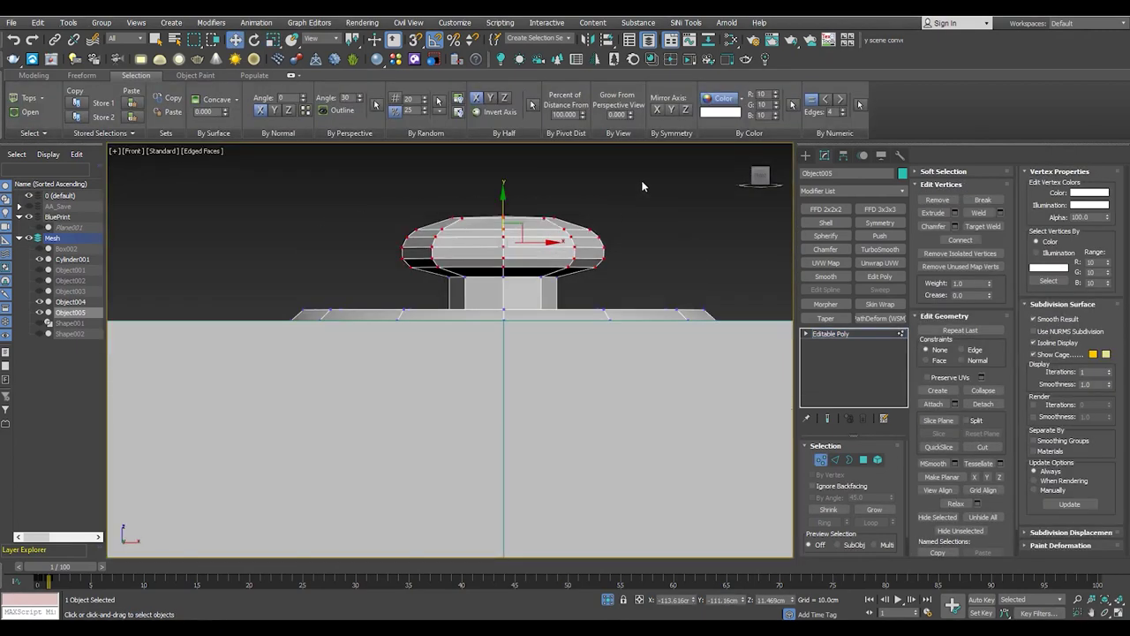
Return to Perspective, hide edged faces, and exit isolation to show the whole scene
{"action": "key", "text": "p"}
{"action": "middle_click_drag", "start_coordinate": [584, 382], "coordinate": [618, 424], "text": "alt"}
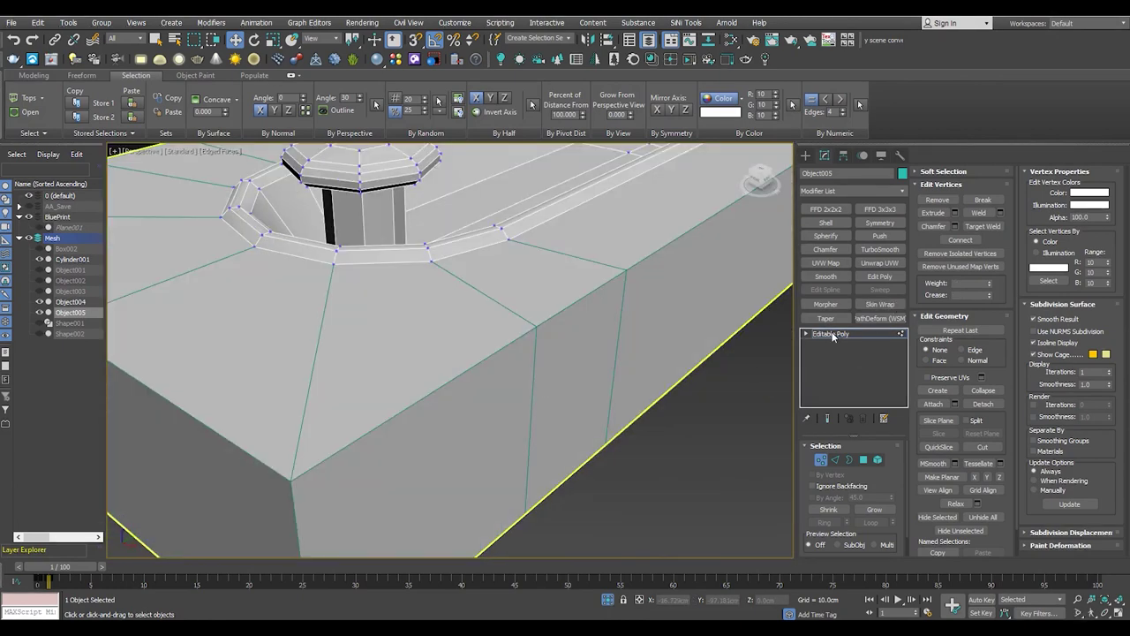
{"action": "scroll", "coordinate": [635, 453], "scroll_direction": "down", "scroll_amount": 3}
{"action": "left_click", "coordinate": [635, 453]}
{"action": "key", "text": "F4"}
{"action": "left_click", "coordinate": [607, 600]}
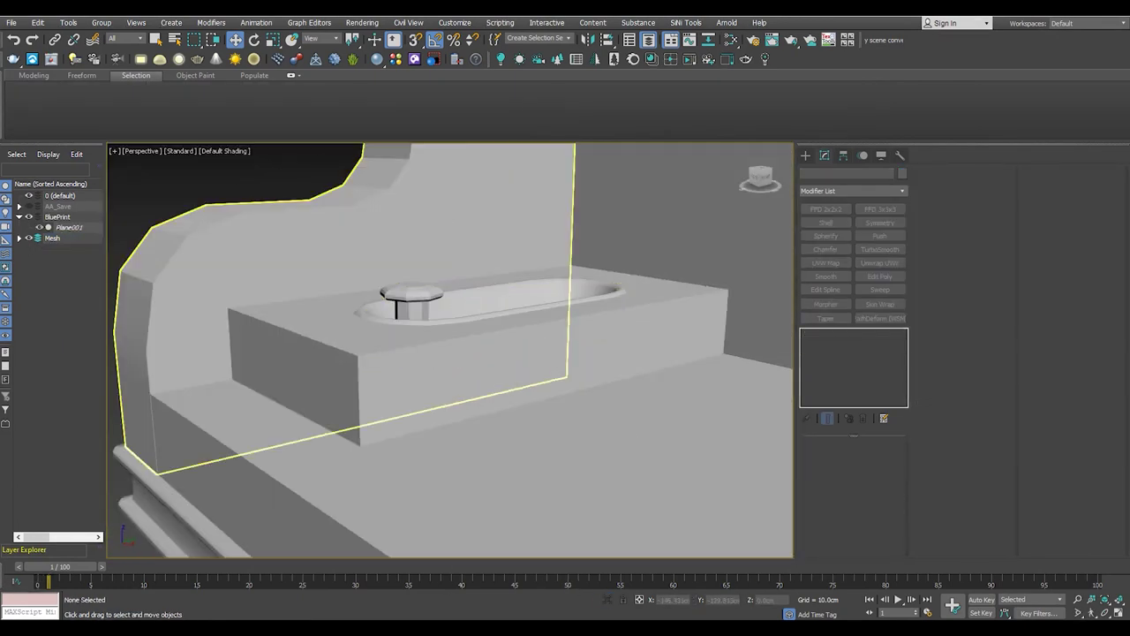
Draw a small box in the maximised front view
{"action": "key", "text": "alt+w"}
{"action": "key", "text": "alt+w"}
{"action": "scroll", "coordinate": [407, 314], "scroll_direction": "down", "scroll_amount": 3}
{"action": "scroll", "coordinate": [407, 313], "scroll_direction": "up", "scroll_amount": 5}
{"action": "scroll", "coordinate": [373, 252], "scroll_direction": "up", "scroll_amount": 5}
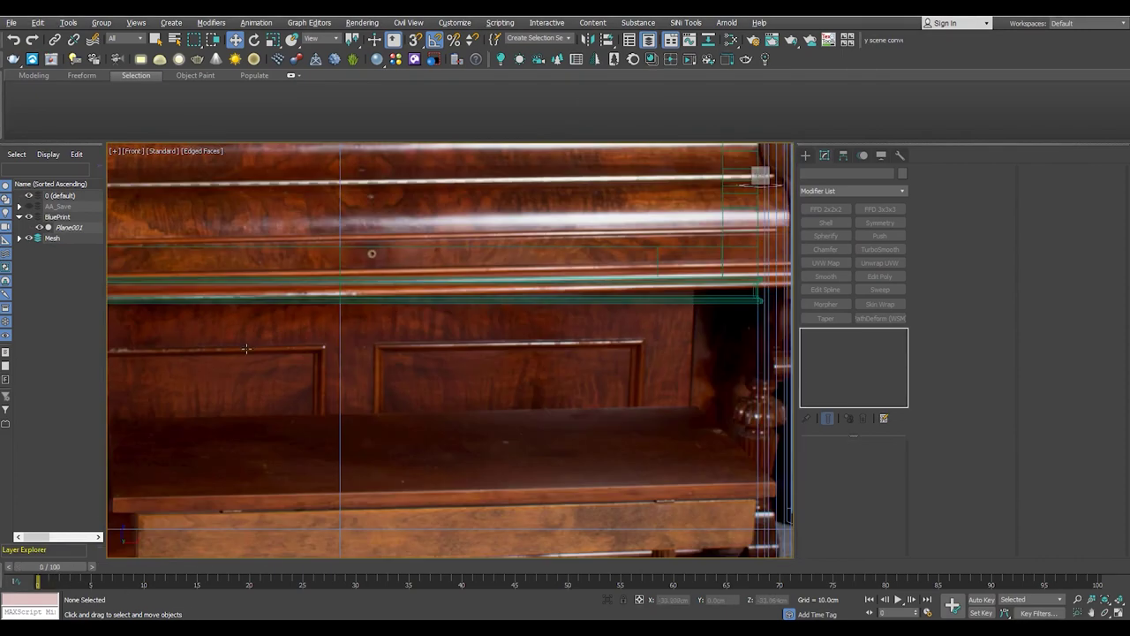
{"action": "scroll", "coordinate": [462, 336], "scroll_direction": "down", "scroll_amount": 7}
{"action": "left_click", "coordinate": [760, 170]}
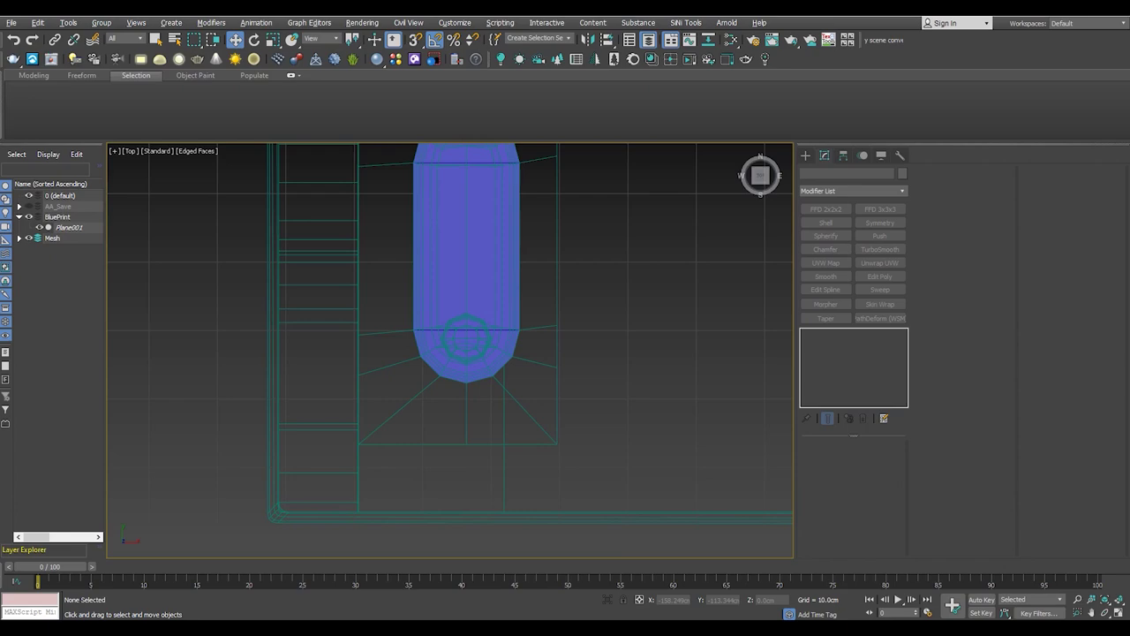
{"action": "scroll", "coordinate": [261, 328], "scroll_direction": "down", "scroll_amount": 5}
{"action": "scroll", "coordinate": [403, 340], "scroll_direction": "down", "scroll_amount": 3}
{"action": "scroll", "coordinate": [454, 333], "scroll_direction": "up", "scroll_amount": 3}
{"action": "left_click", "coordinate": [805, 155]}
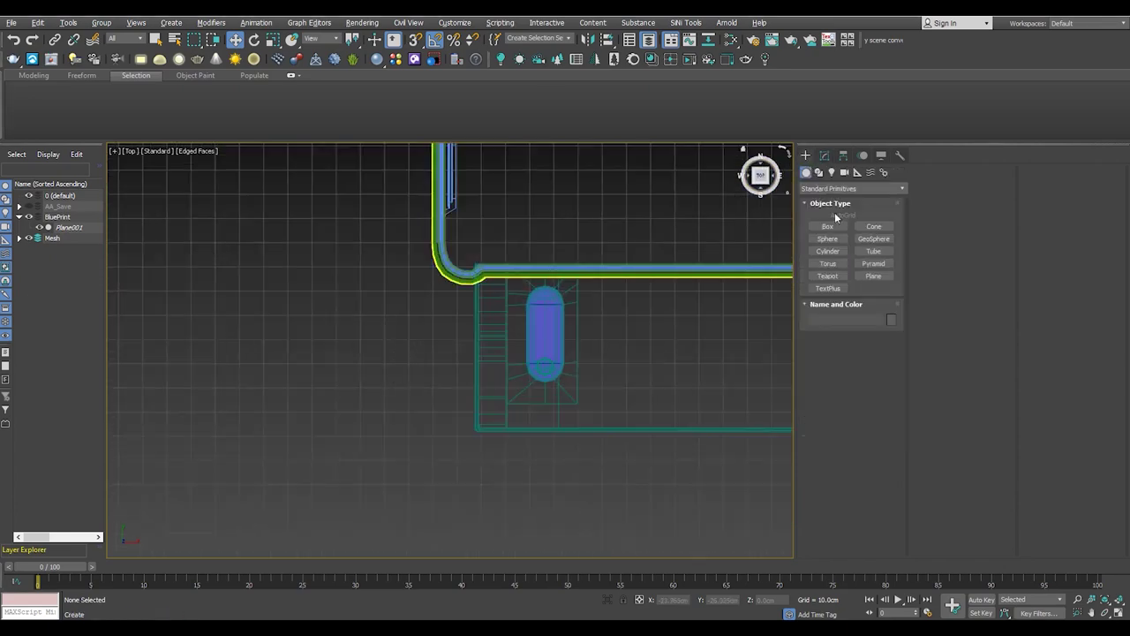
{"action": "left_click", "coordinate": [827, 226]}
{"action": "key", "text": "alt+w"}
{"action": "key", "text": "alt+w"}
{"action": "left_click_drag", "start_coordinate": [386, 288], "coordinate": [410, 316]}
{"action": "left_click", "coordinate": [409, 318]}
Set the box length to 8cm and move it beside the knob platform in the top view
{"action": "key", "text": "w"}
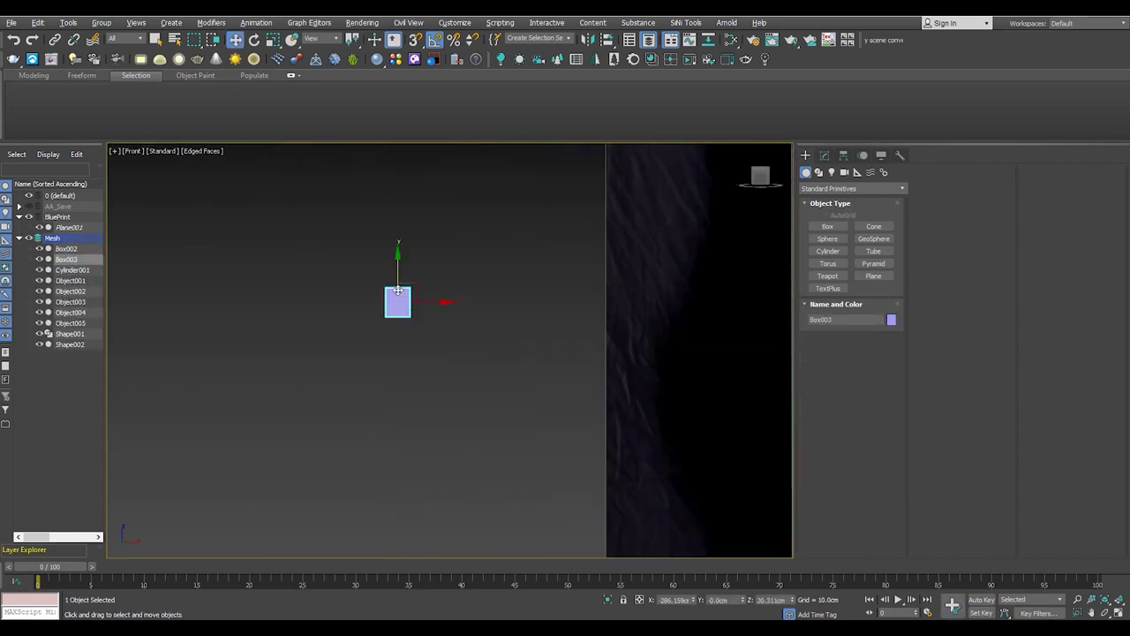
{"action": "left_click", "coordinate": [824, 154]}
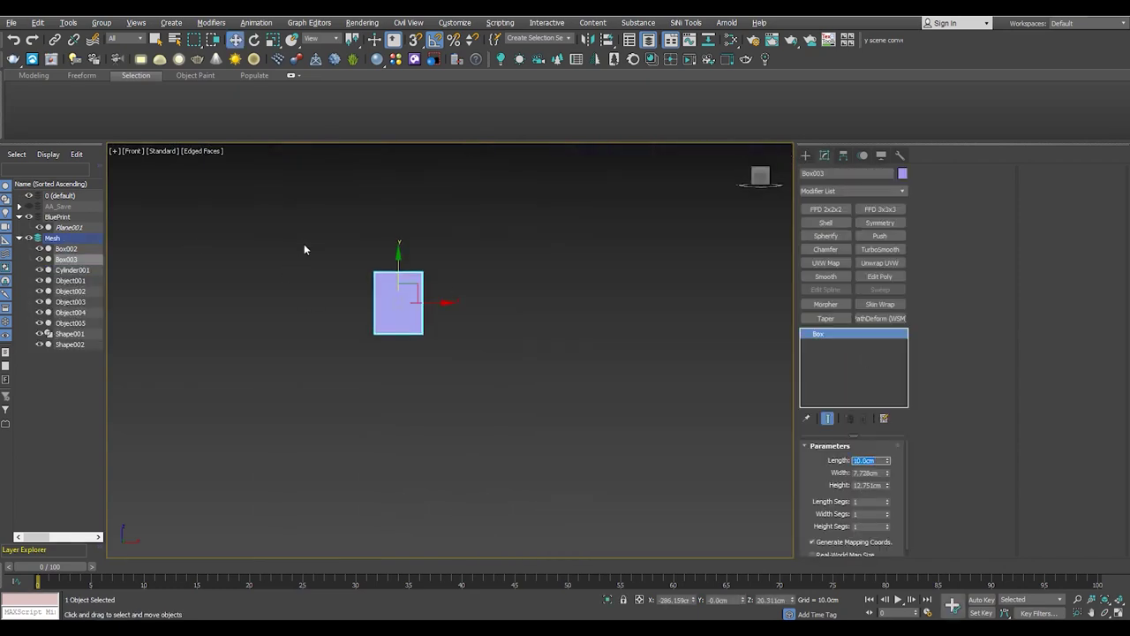
{"action": "scroll", "coordinate": [294, 256], "scroll_direction": "up", "scroll_amount": 3}
{"action": "type", "text": "8"}
{"action": "key", "text": "Return"}
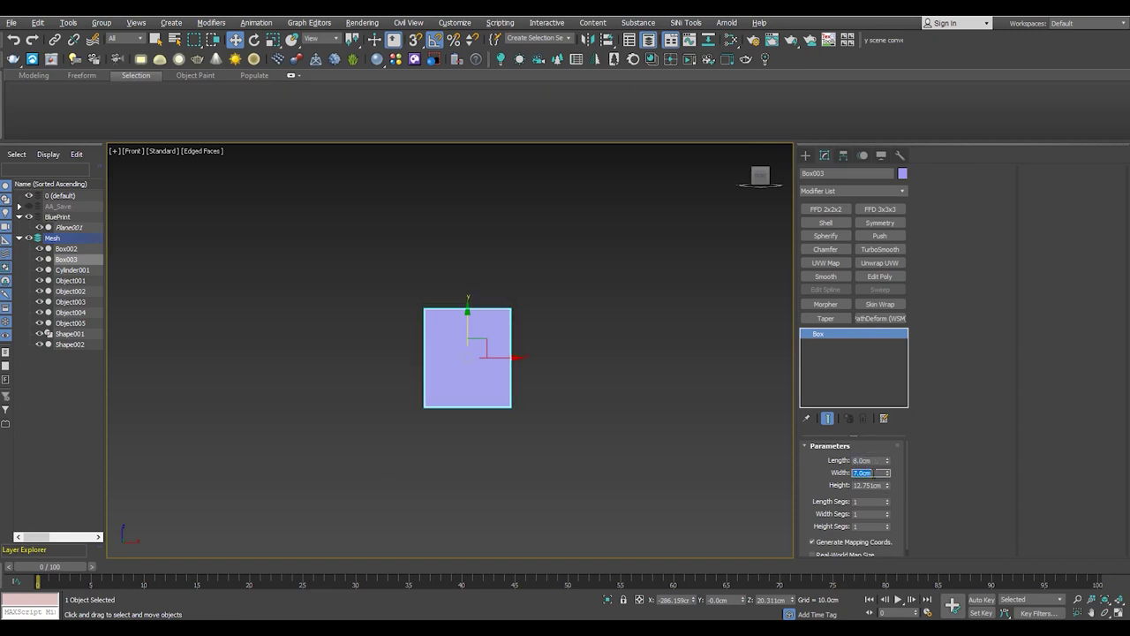
{"action": "scroll", "coordinate": [408, 417], "scroll_direction": "down", "scroll_amount": 3}
{"action": "key", "text": "t"}
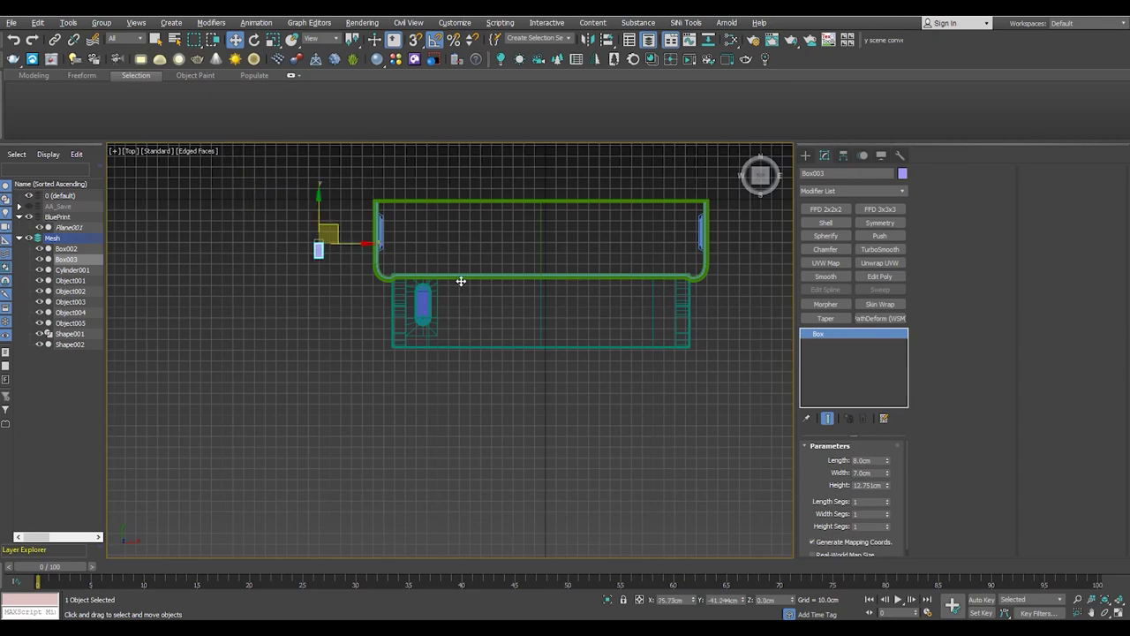
{"action": "scroll", "coordinate": [253, 216], "scroll_direction": "up", "scroll_amount": 3}
{"action": "scroll", "coordinate": [254, 216], "scroll_direction": "up", "scroll_amount": 2}
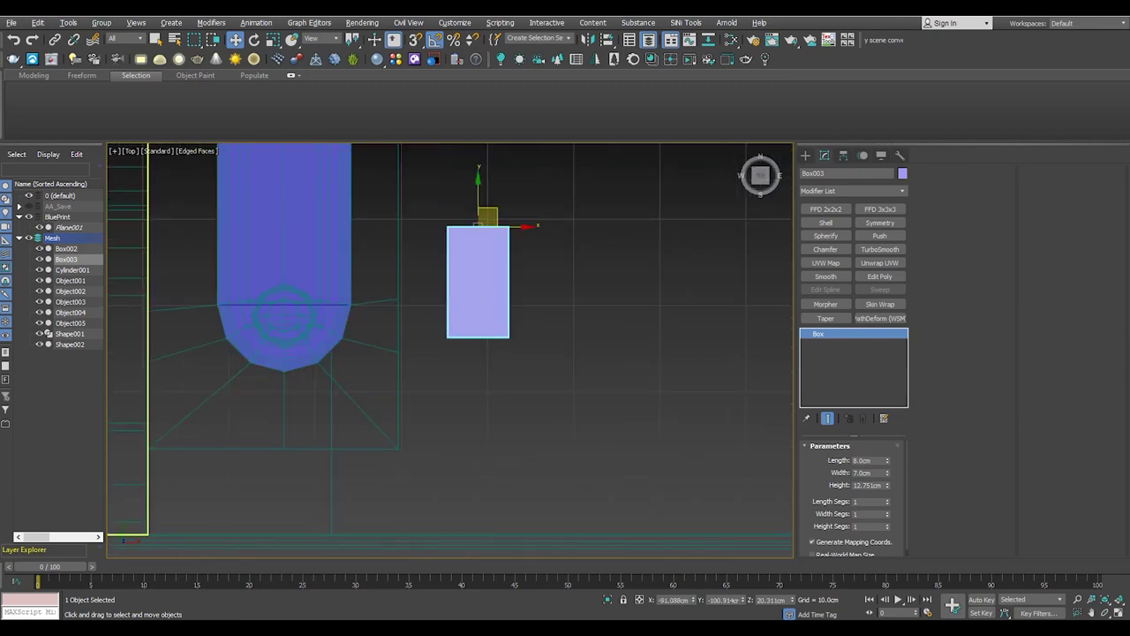
{"action": "left_click_drag", "start_coordinate": [487, 216], "coordinate": [430, 459]}
{"action": "scroll", "coordinate": [430, 459], "scroll_direction": "up", "scroll_amount": 3}
{"action": "scroll", "coordinate": [419, 415], "scroll_direction": "down", "scroll_amount": 4}
Add an Edit Poly modifier to the box and frame it in the perspective view
{"action": "left_click", "coordinate": [880, 276]}
{"action": "left_click_drag", "start_coordinate": [540, 331], "coordinate": [411, 404]}
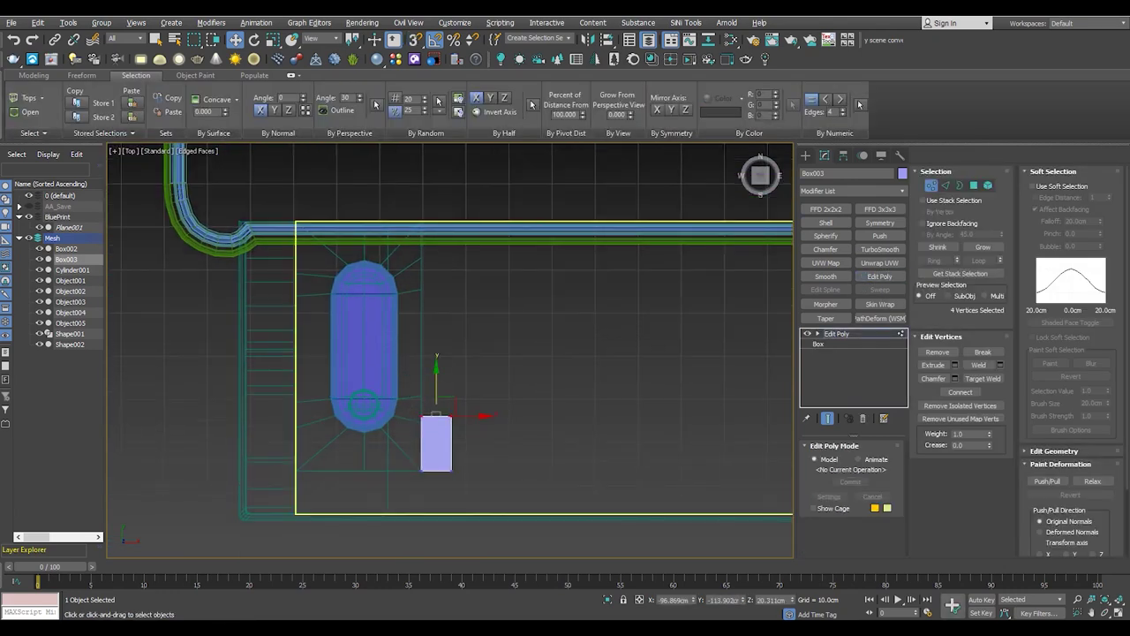
{"action": "left_click", "coordinate": [837, 335]}
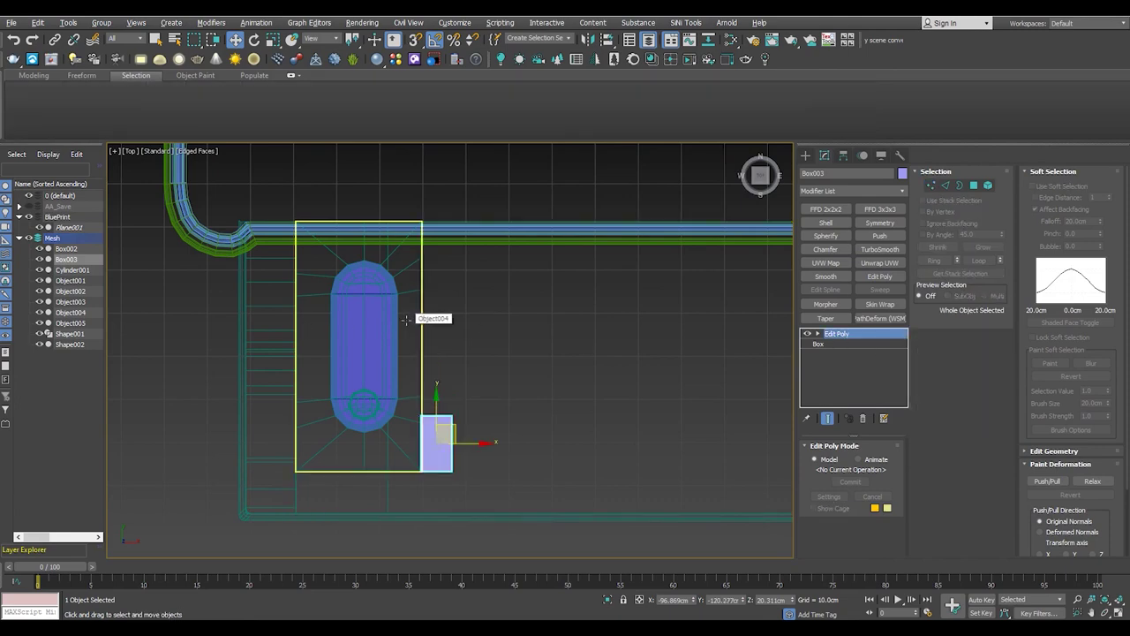
{"action": "key", "text": "alt+w"}
{"action": "key", "text": "alt+w"}
{"action": "key", "text": "z"}
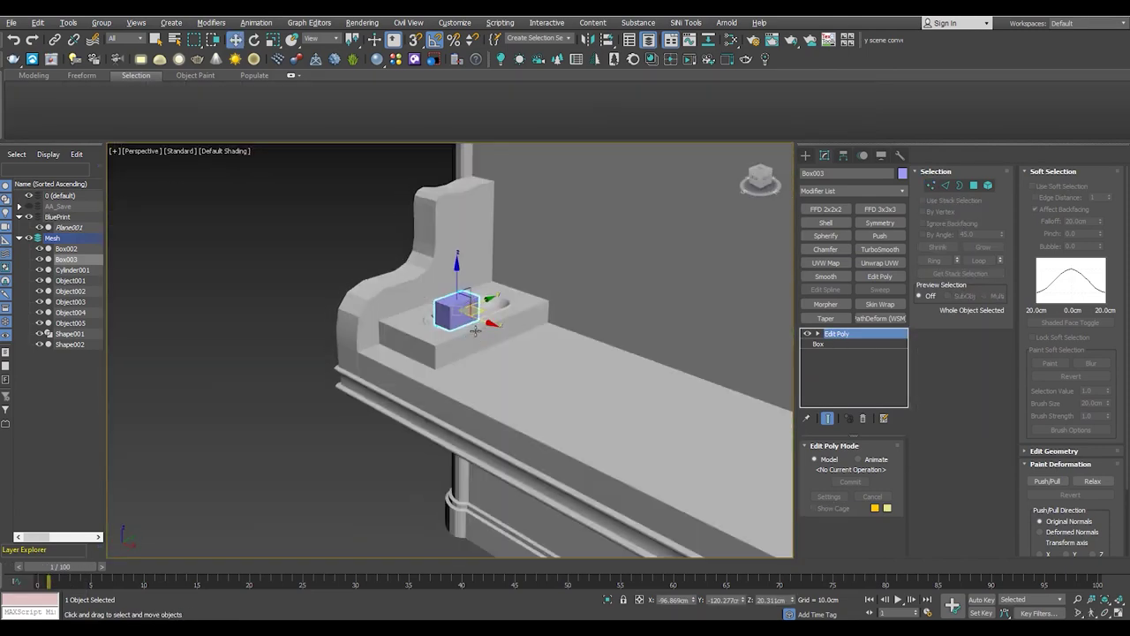
{"action": "key", "text": "F4"}
{"action": "key", "text": "z"}
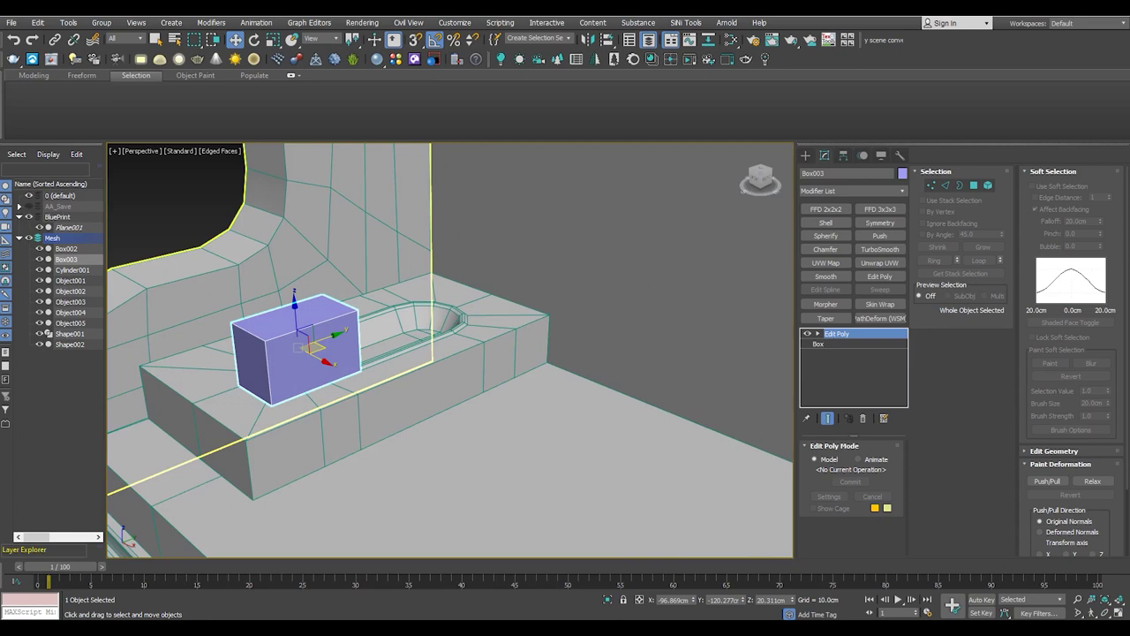
Snap the box down beside the platform and lower its top vertices
{"action": "left_click", "coordinate": [424, 371]}
{"action": "key", "text": "1"}
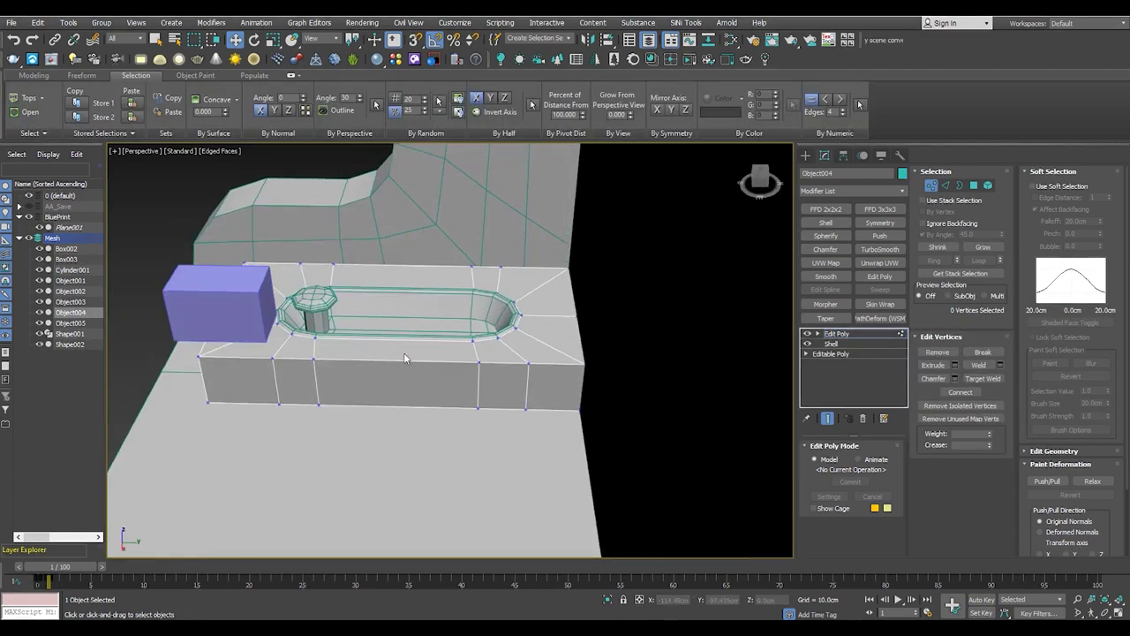
{"action": "mouse_move", "coordinate": [404, 352]}
{"action": "middle_mouse_down", "text": "alt"}
{"action": "mouse_move", "coordinate": [468, 335]}
{"action": "mouse_move", "coordinate": [374, 362]}
{"action": "middle_mouse_up", "text": "alt"}
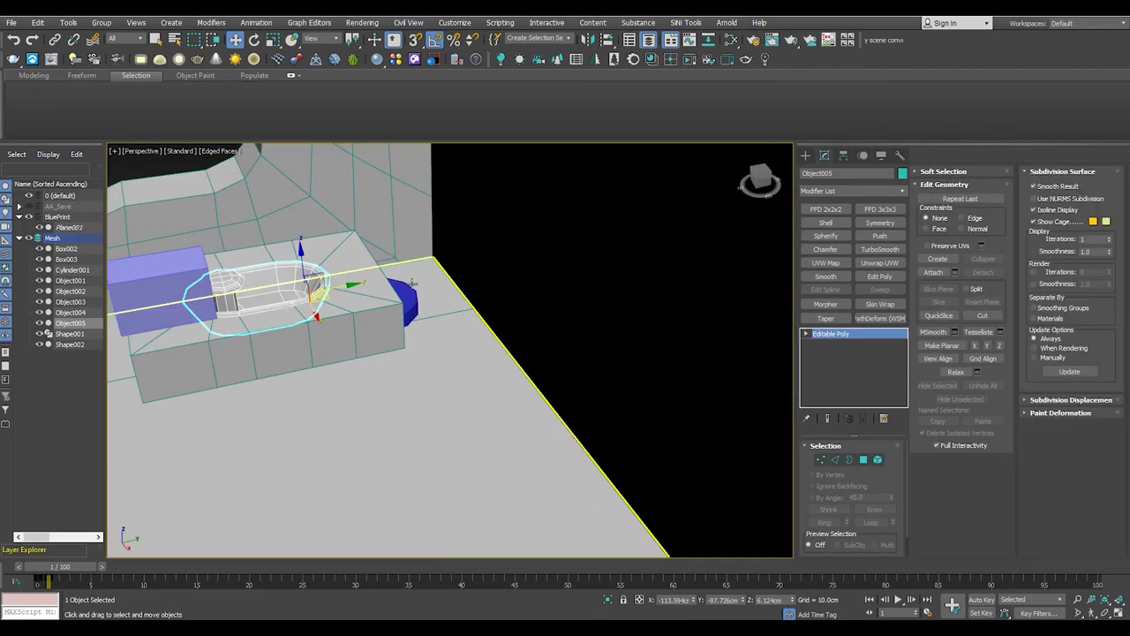
{"action": "left_click_drag", "start_coordinate": [62, 212], "coordinate": [59, 206]}
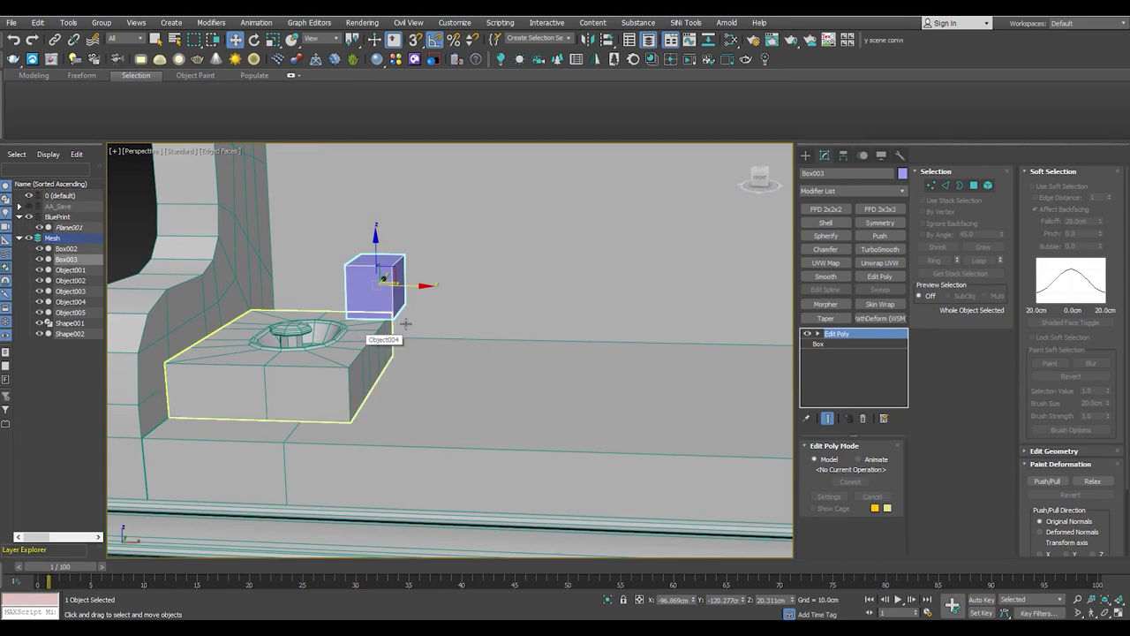
{"action": "left_click_drag", "start_coordinate": [406, 323], "coordinate": [344, 424]}
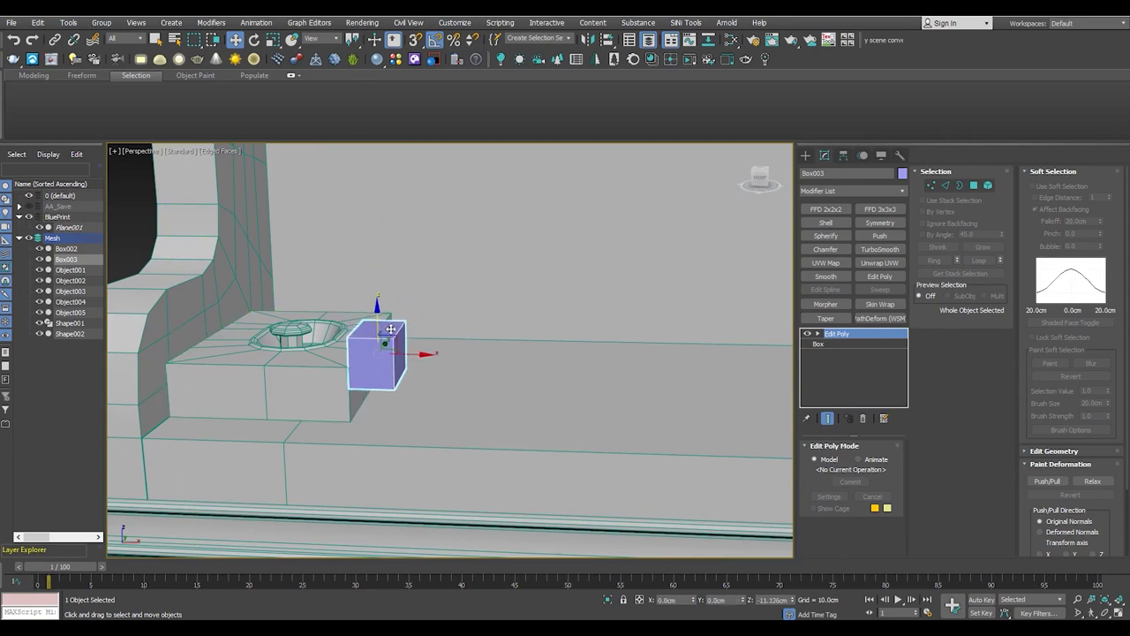
{"action": "scroll", "coordinate": [371, 371], "scroll_direction": "up", "scroll_amount": 3}
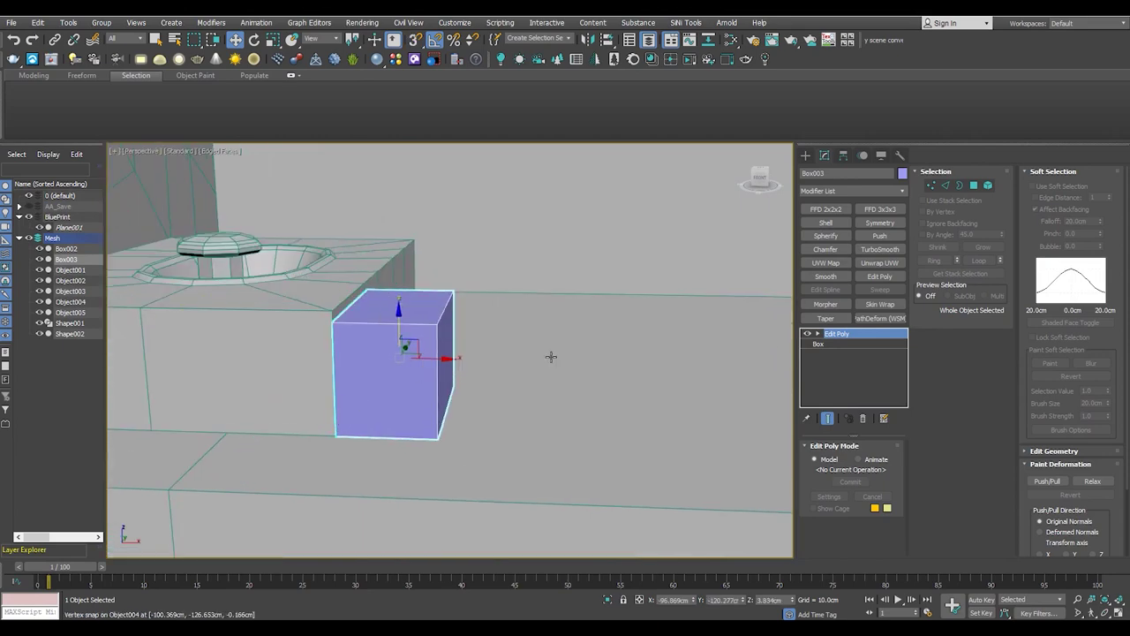
{"action": "key", "text": "1"}
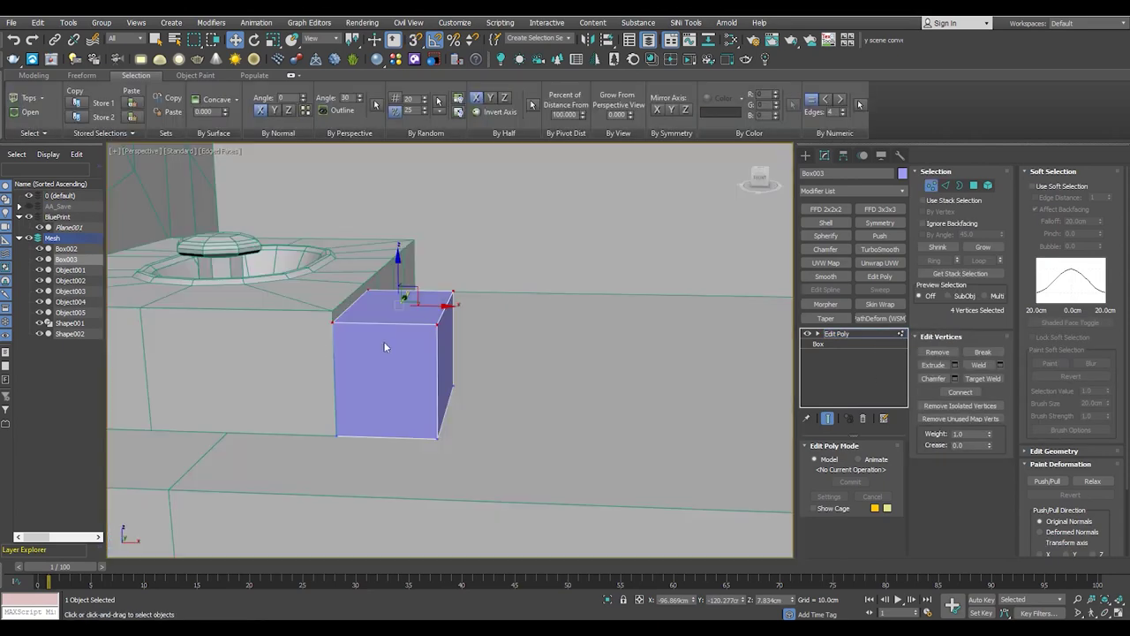
{"action": "middle_click_drag", "start_coordinate": [317, 349], "coordinate": [464, 318], "text": "alt"}
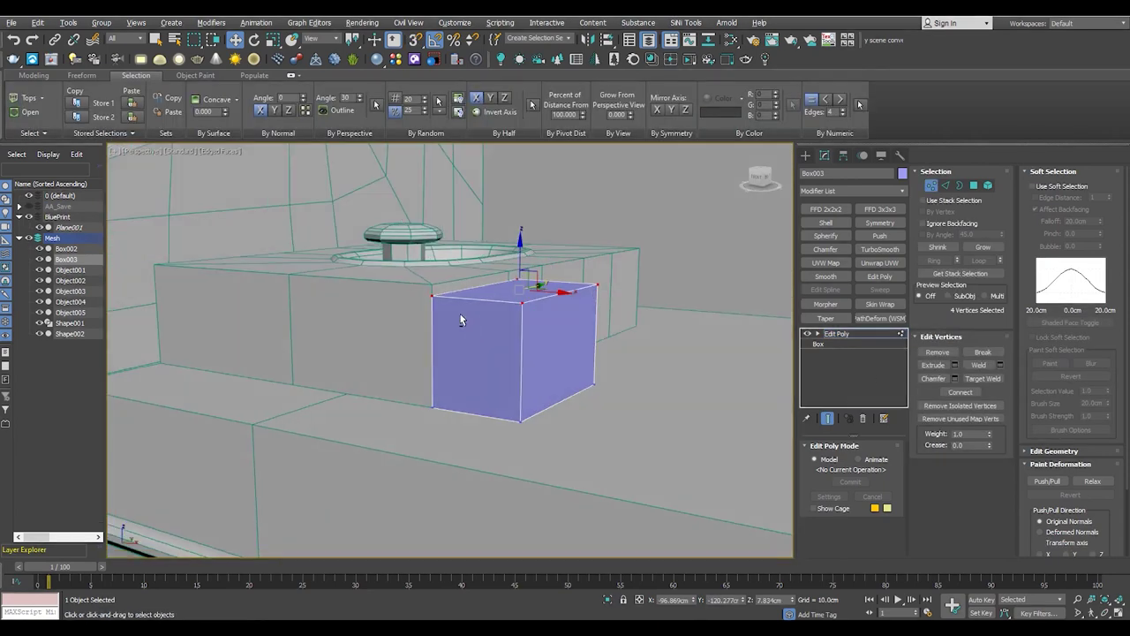
{"action": "scroll", "coordinate": [525, 257], "scroll_direction": "up", "scroll_amount": 2}
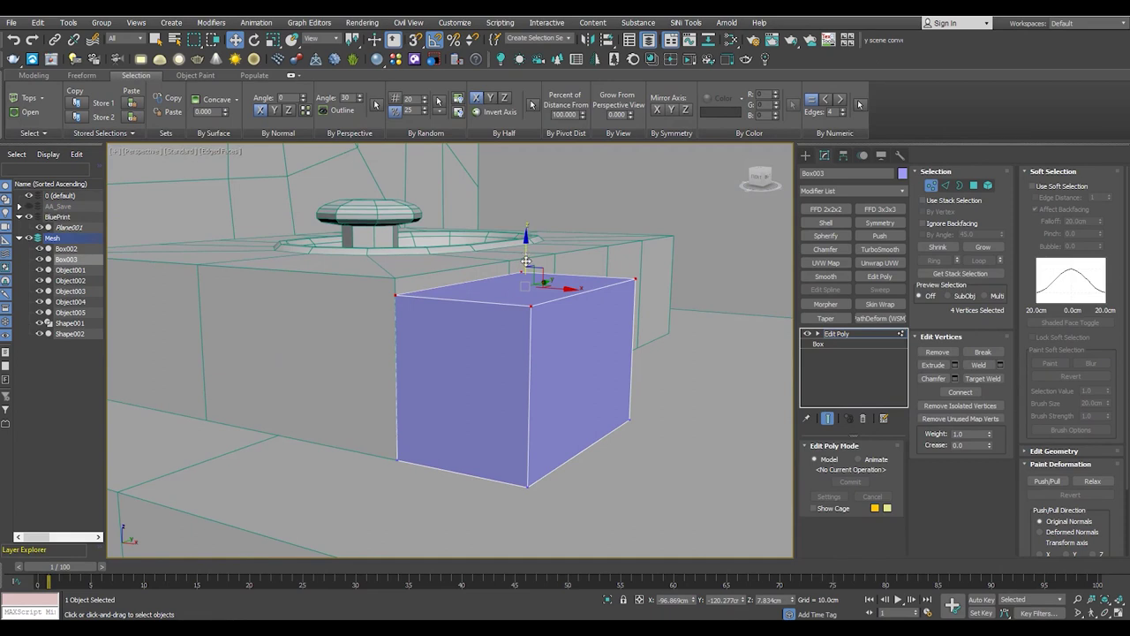
{"action": "left_click_drag", "start_coordinate": [526, 262], "coordinate": [525, 297]}
Flatten the bar, pull its right side inward, and stretch it along the base front
{"action": "key", "text": "alt+w"}
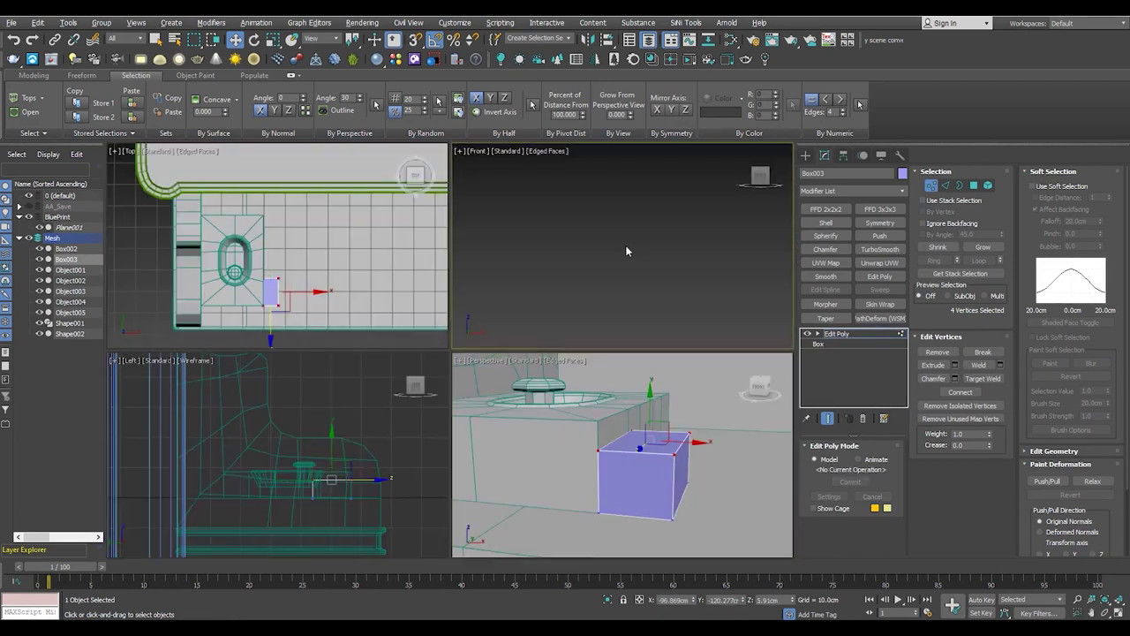
{"action": "key", "text": "alt+w"}
{"action": "middle_click_drag", "start_coordinate": [624, 245], "coordinate": [572, 295]}
{"action": "scroll", "coordinate": [541, 300], "scroll_direction": "up", "scroll_amount": 2}
{"action": "left_click_drag", "start_coordinate": [539, 246], "coordinate": [539, 251]}
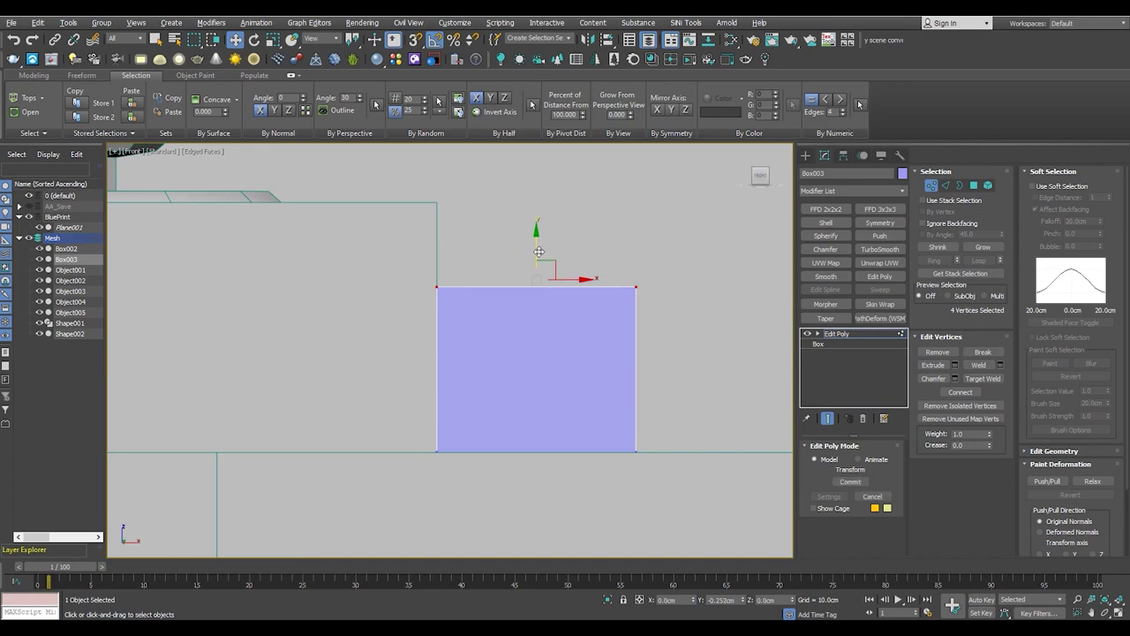
{"action": "left_click_drag", "start_coordinate": [691, 376], "coordinate": [637, 372]}
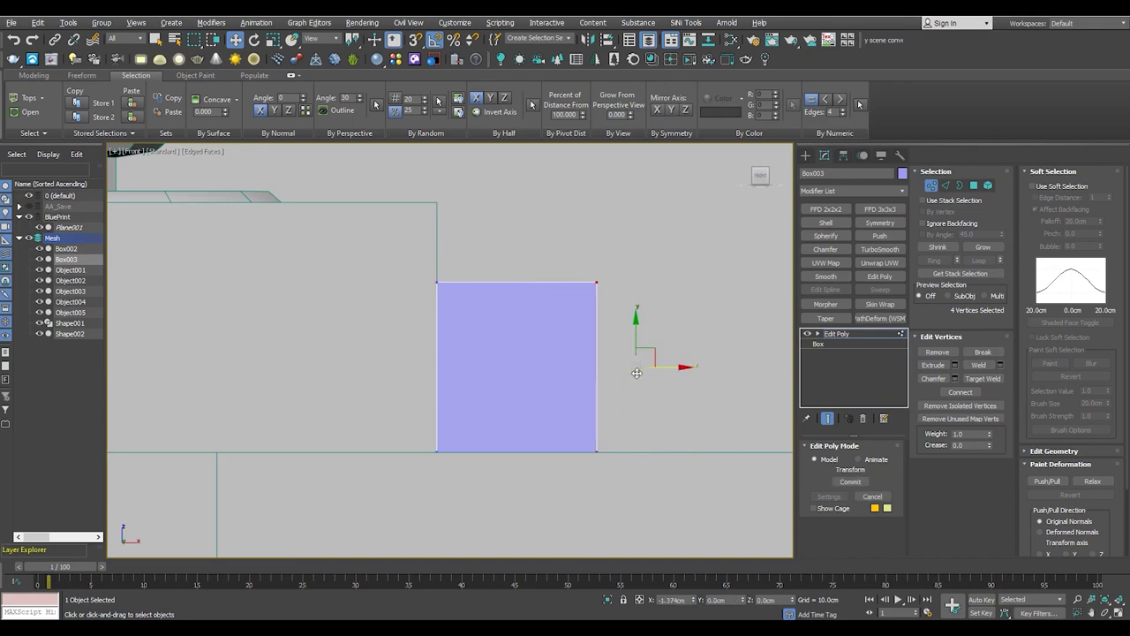
{"action": "key", "text": "alt+w"}
{"action": "key", "text": "alt+w"}
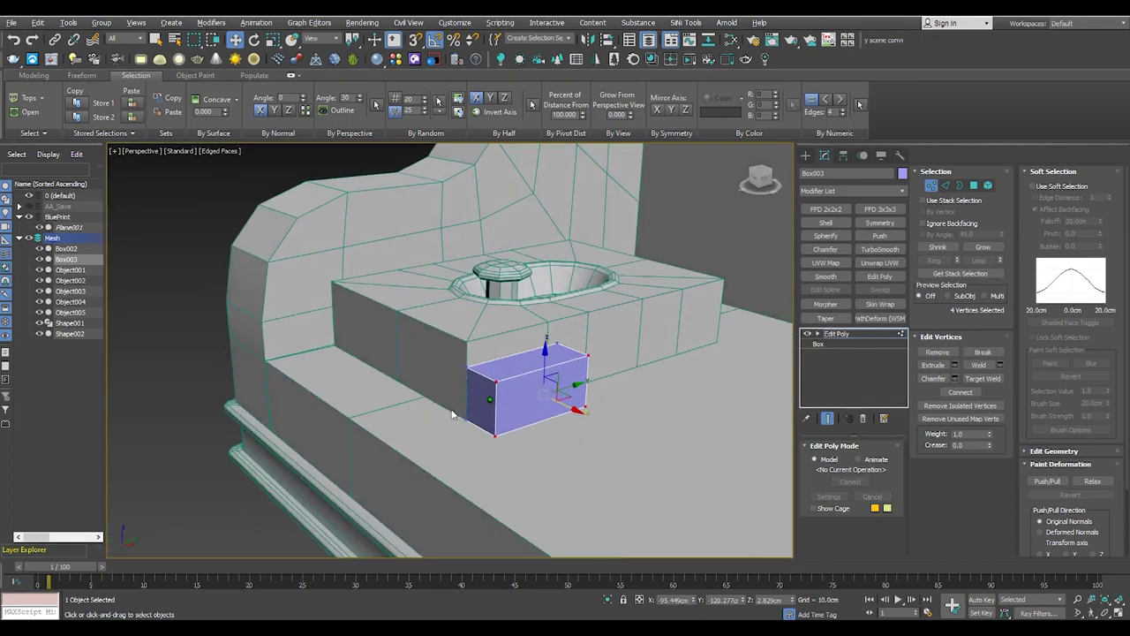
{"action": "middle_click_drag", "start_coordinate": [601, 388], "coordinate": [545, 360], "text": "alt"}
{"action": "middle_click_drag", "start_coordinate": [425, 461], "coordinate": [389, 433], "text": "alt"}
{"action": "left_click_drag", "start_coordinate": [389, 433], "coordinate": [609, 414]}
{"action": "mouse_move", "coordinate": [610, 415]}
{"action": "middle_mouse_down", "text": "alt"}
{"action": "mouse_move", "coordinate": [517, 405]}
{"action": "mouse_move", "coordinate": [497, 431]}
{"action": "middle_mouse_up", "text": "alt"}
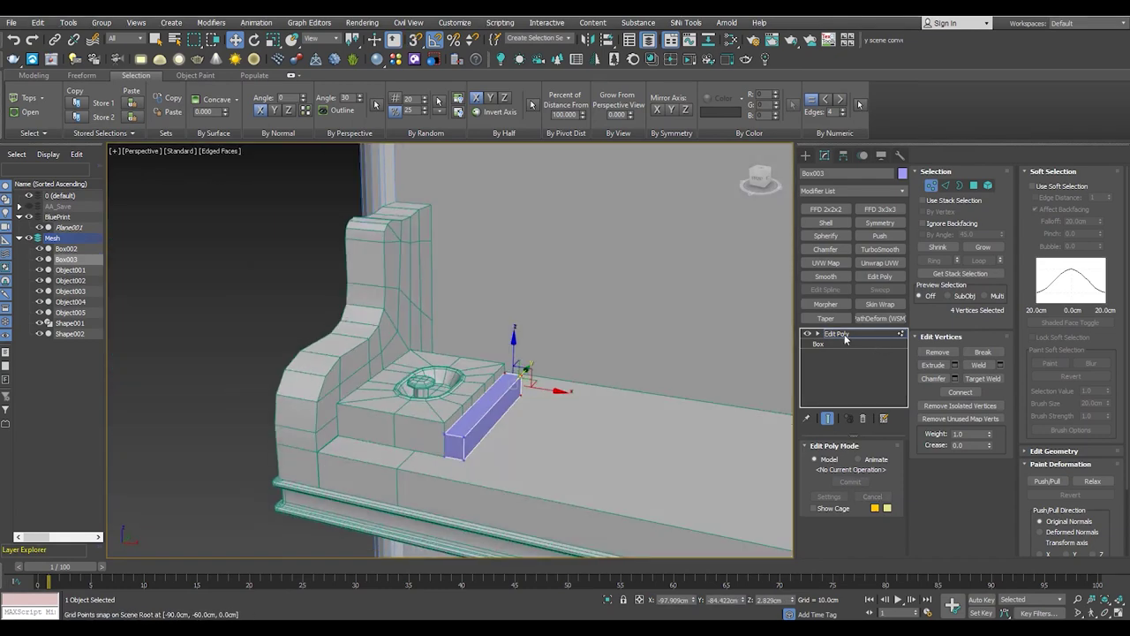
{"action": "key", "text": "1"}
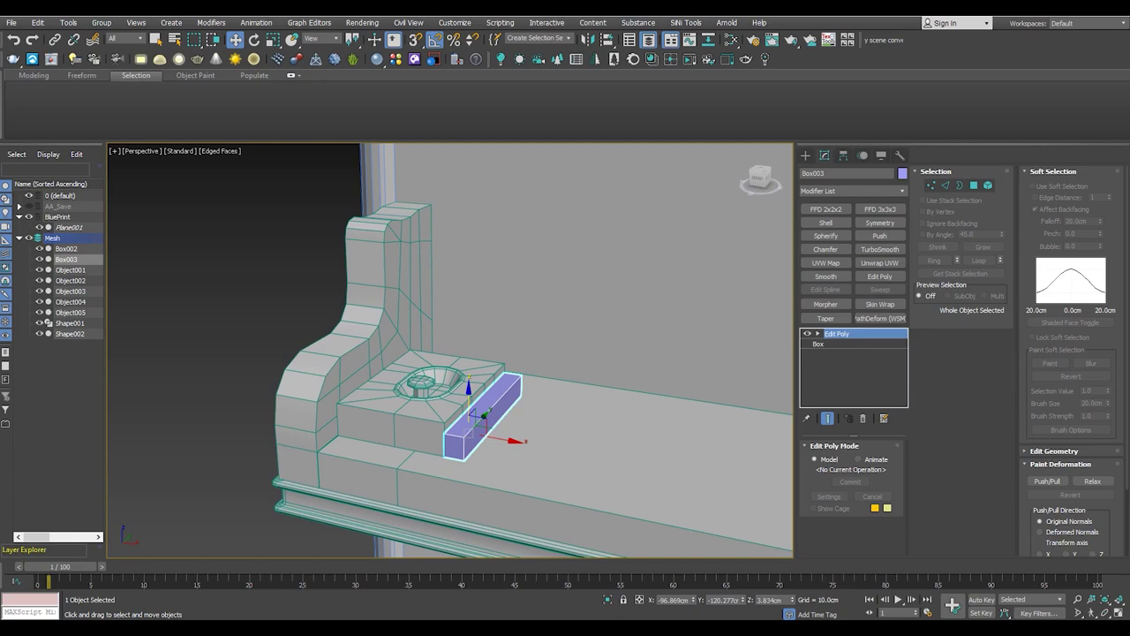
Shift-drag the bar to its right to start cloning it
{"action": "middle_click_drag", "start_coordinate": [484, 415], "coordinate": [442, 353], "text": "alt"}
{"action": "scroll", "coordinate": [492, 336], "scroll_direction": "up", "scroll_amount": 5}
{"action": "scroll", "coordinate": [499, 335], "scroll_direction": "down", "scroll_amount": 3}
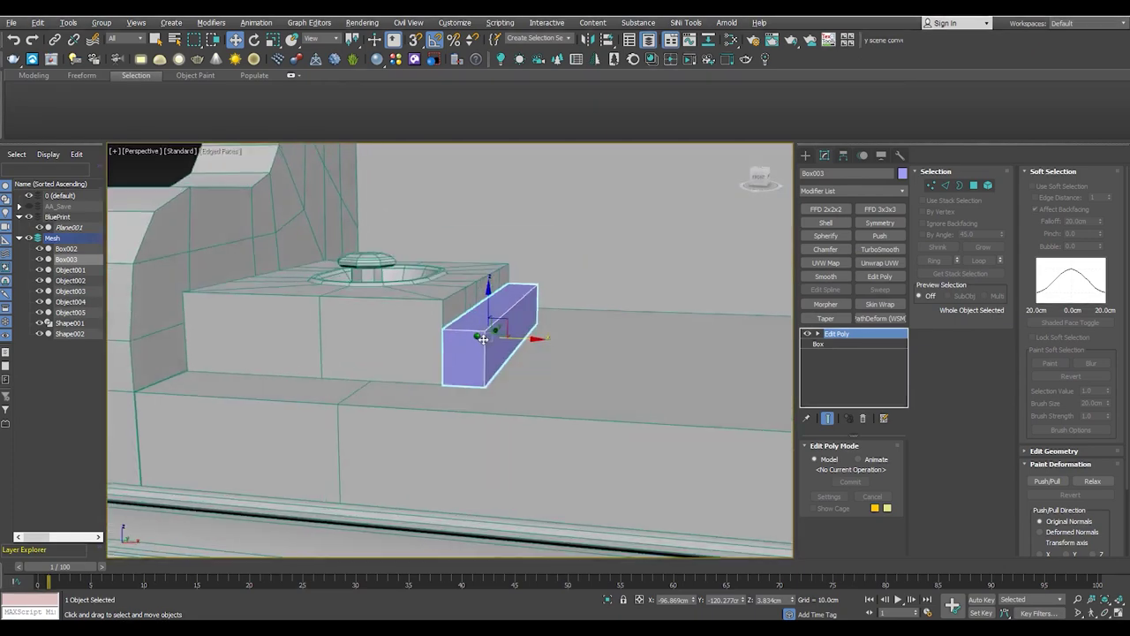
{"action": "middle_click_drag", "start_coordinate": [499, 335], "coordinate": [239, 353], "text": "alt"}
{"action": "mouse_move", "coordinate": [459, 366]}
{"action": "middle_mouse_down", "text": "alt"}
{"action": "mouse_move", "coordinate": [510, 366]}
{"action": "mouse_move", "coordinate": [415, 356]}
{"action": "middle_mouse_up", "text": "alt"}
{"action": "left_click_drag", "start_coordinate": [415, 356], "coordinate": [486, 356], "text": "shift"}
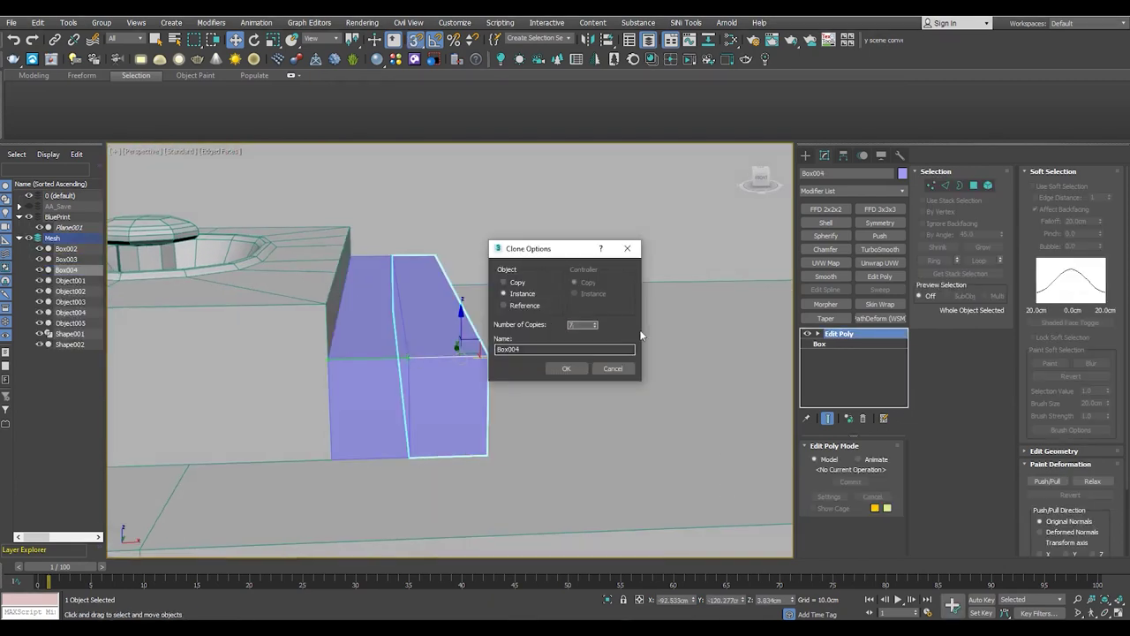
Make 7 instanced copies of the slat (Box004–Box010) in a side-by-side row, redoing it once
{"action": "left_click", "coordinate": [560, 369]}
{"action": "middle_click_drag", "start_coordinate": [450, 353], "coordinate": [426, 353], "text": "alt"}
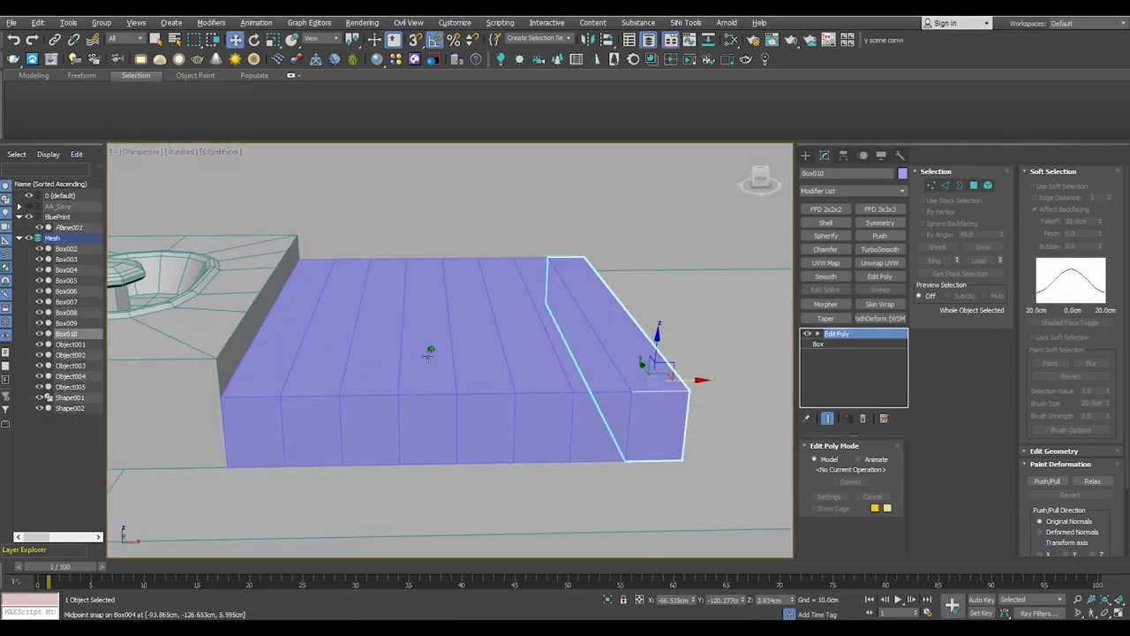
{"action": "key", "text": "ctrl+z"}
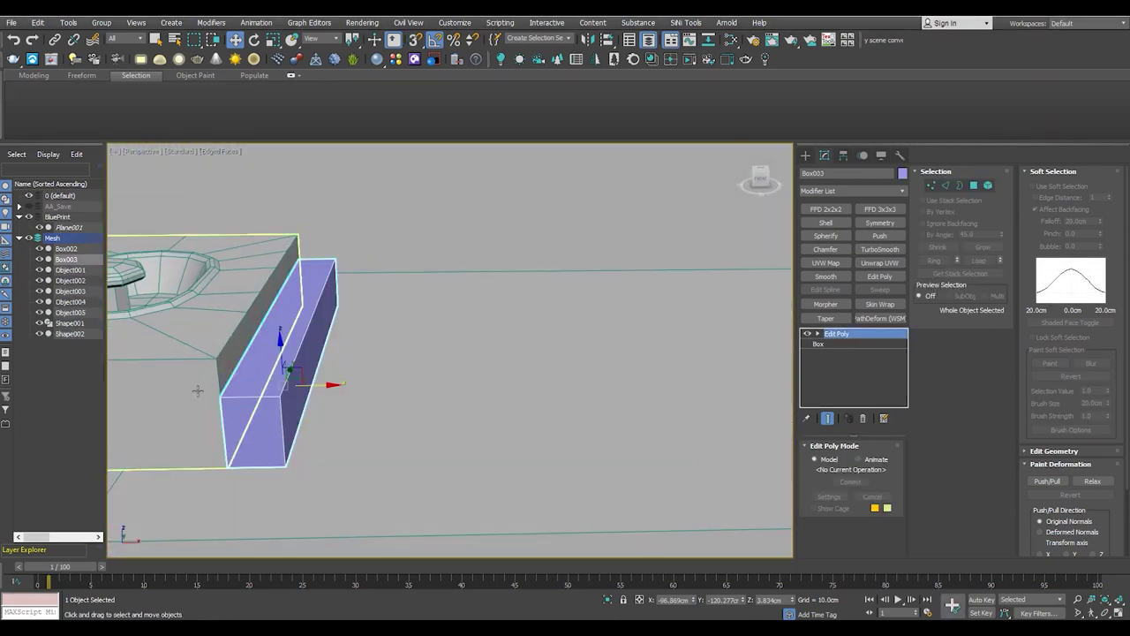
{"action": "scroll", "coordinate": [234, 343], "scroll_direction": "up", "scroll_amount": 3}
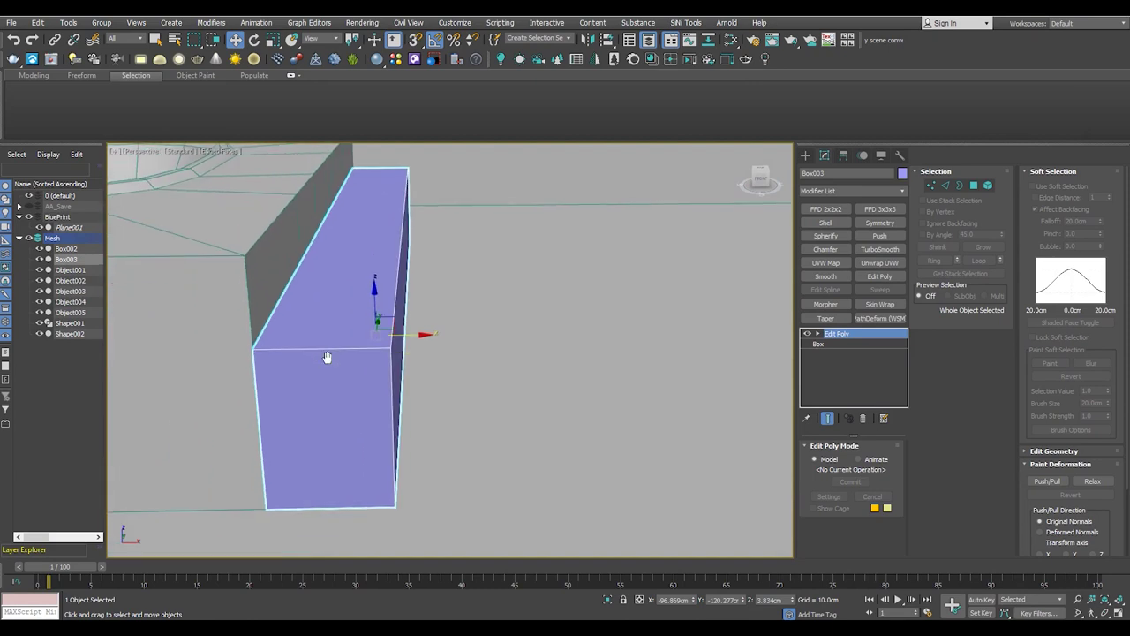
{"action": "left_click_drag", "start_coordinate": [454, 336], "coordinate": [518, 341], "text": "shift"}
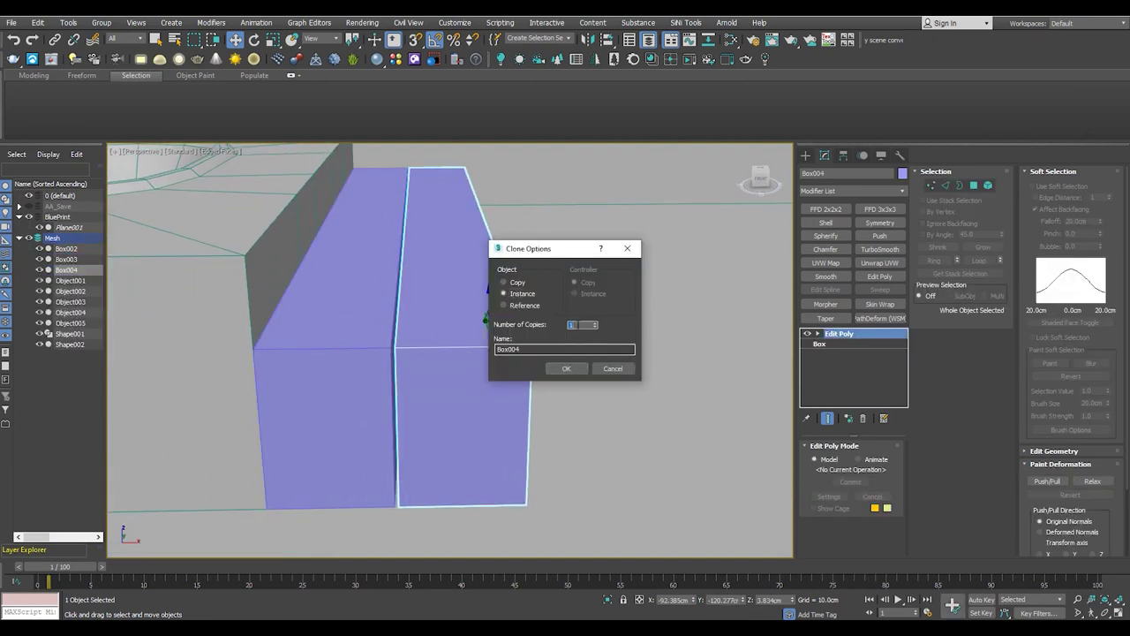
{"action": "left_click", "coordinate": [571, 369]}
{"action": "scroll", "coordinate": [571, 369], "scroll_direction": "down", "scroll_amount": 3}
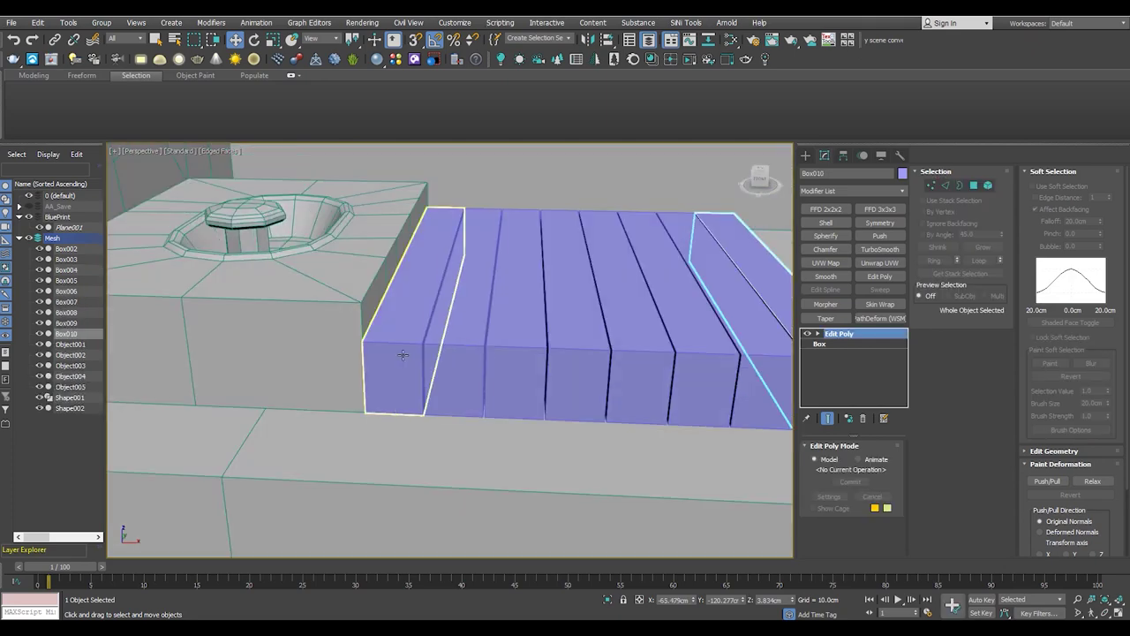
{"action": "left_click", "coordinate": [429, 353]}
{"action": "scroll", "coordinate": [432, 361], "scroll_direction": "up", "scroll_amount": 2}
Select the slat's vertical corner edge and collapse the stack to Editable Poly
{"action": "key", "text": "2"}
{"action": "left_click", "coordinate": [426, 365]}
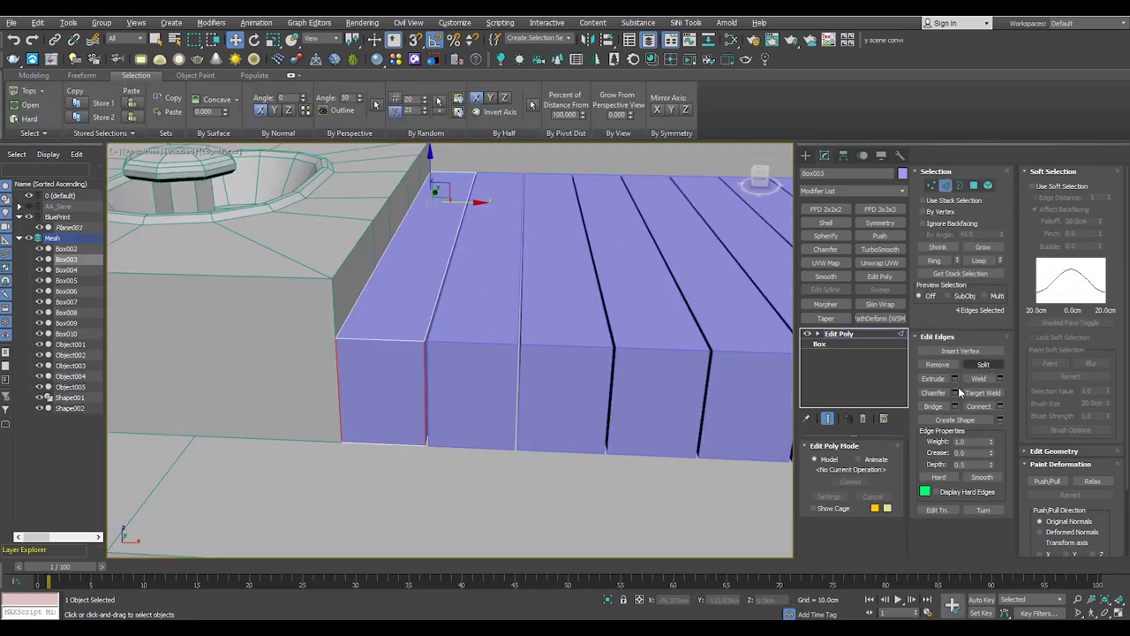
{"action": "left_click", "coordinate": [957, 391]}
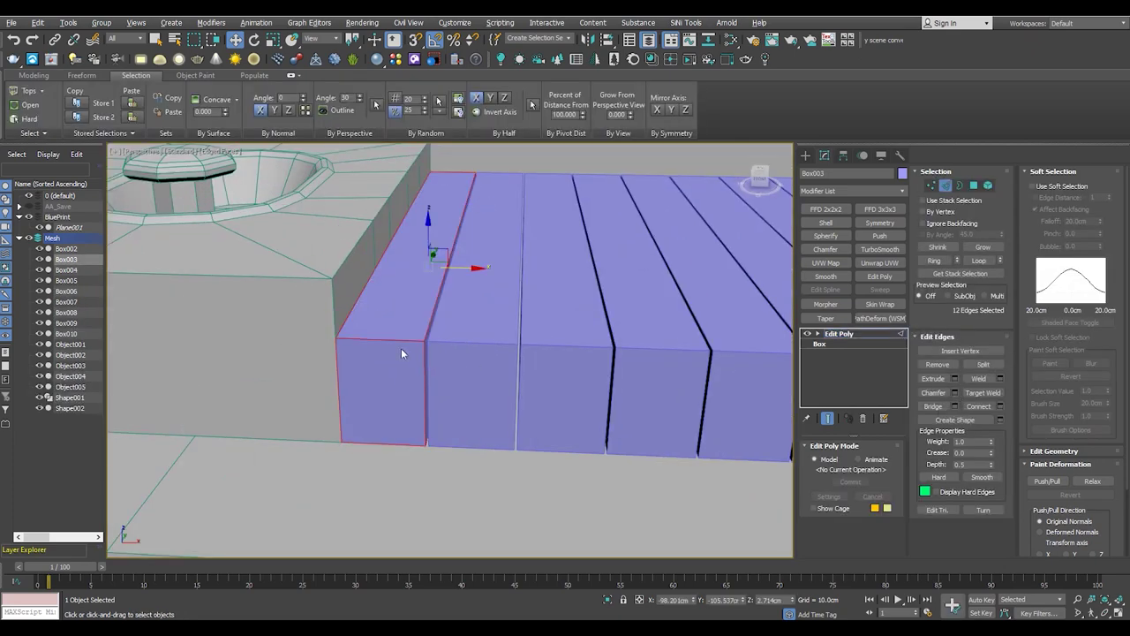
{"action": "middle_click_drag", "start_coordinate": [401, 347], "coordinate": [486, 375], "text": "alt"}
{"action": "left_click", "coordinate": [491, 460]}
{"action": "right_click", "coordinate": [839, 333]}
{"action": "left_click", "coordinate": [870, 445]}
{"action": "left_click", "coordinate": [618, 364]}
Chamfer the selected vertical edges at about 0.344cm and commit
{"action": "left_click", "coordinate": [953, 240]}
{"action": "left_click_drag", "start_coordinate": [458, 373], "coordinate": [459, 393]}
{"action": "middle_click_drag", "start_coordinate": [459, 389], "coordinate": [410, 389], "text": "alt"}
{"action": "key", "text": "alt+w"}
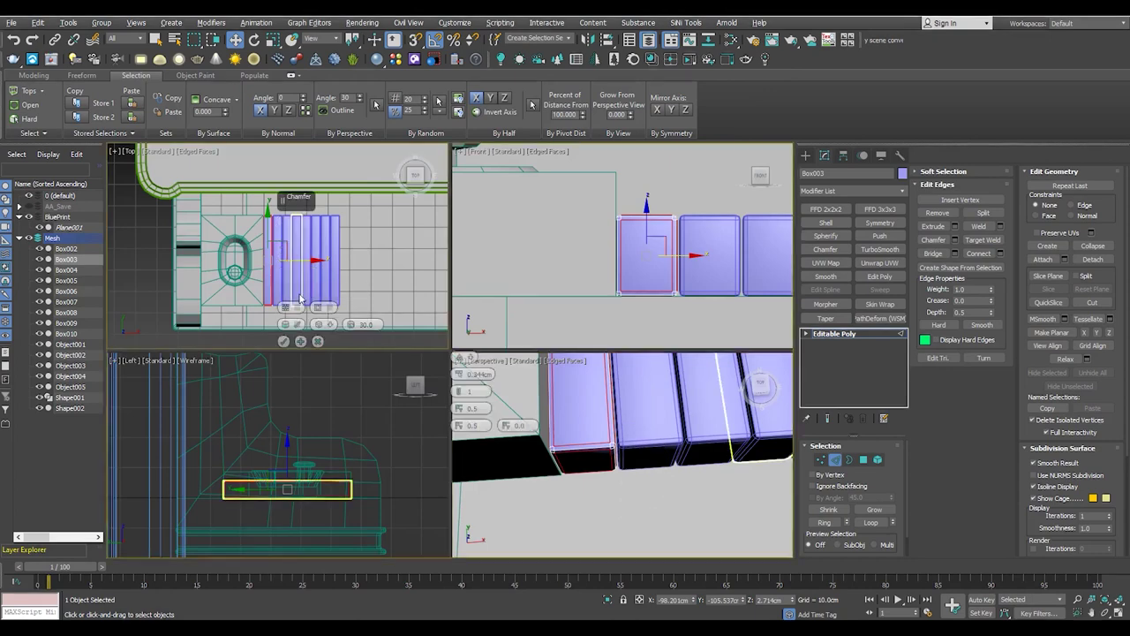
{"action": "key", "text": "alt+w"}
{"action": "scroll", "coordinate": [325, 403], "scroll_direction": "up", "scroll_amount": 3}
{"action": "scroll", "coordinate": [328, 402], "scroll_direction": "up", "scroll_amount": 2}
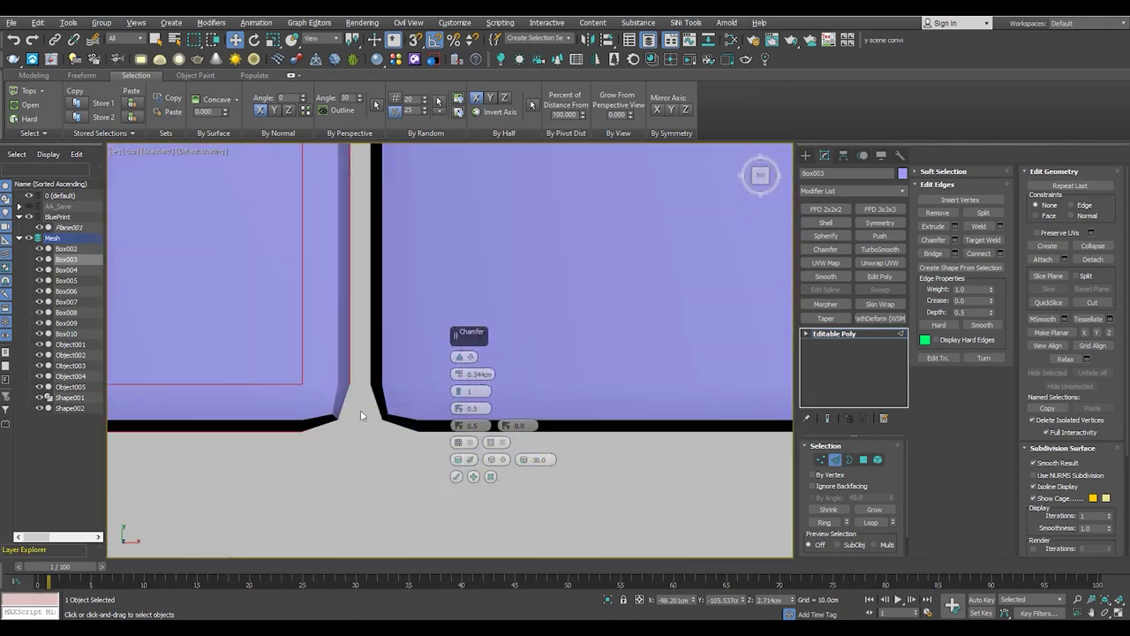
{"action": "left_click", "coordinate": [491, 477]}
Re-chamfer the slat corners to about 0.46cm and leave edge mode
{"action": "key", "text": "p"}
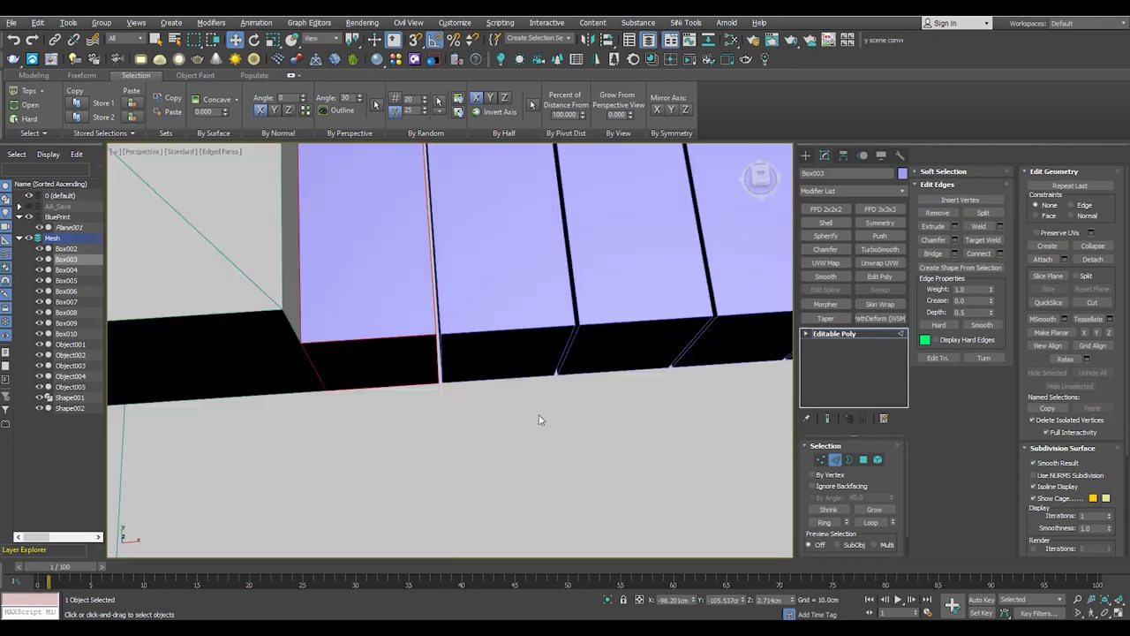
{"action": "middle_click_drag", "start_coordinate": [538, 415], "coordinate": [449, 285], "text": "alt"}
{"action": "middle_click_drag", "start_coordinate": [551, 262], "coordinate": [472, 255], "text": "alt"}
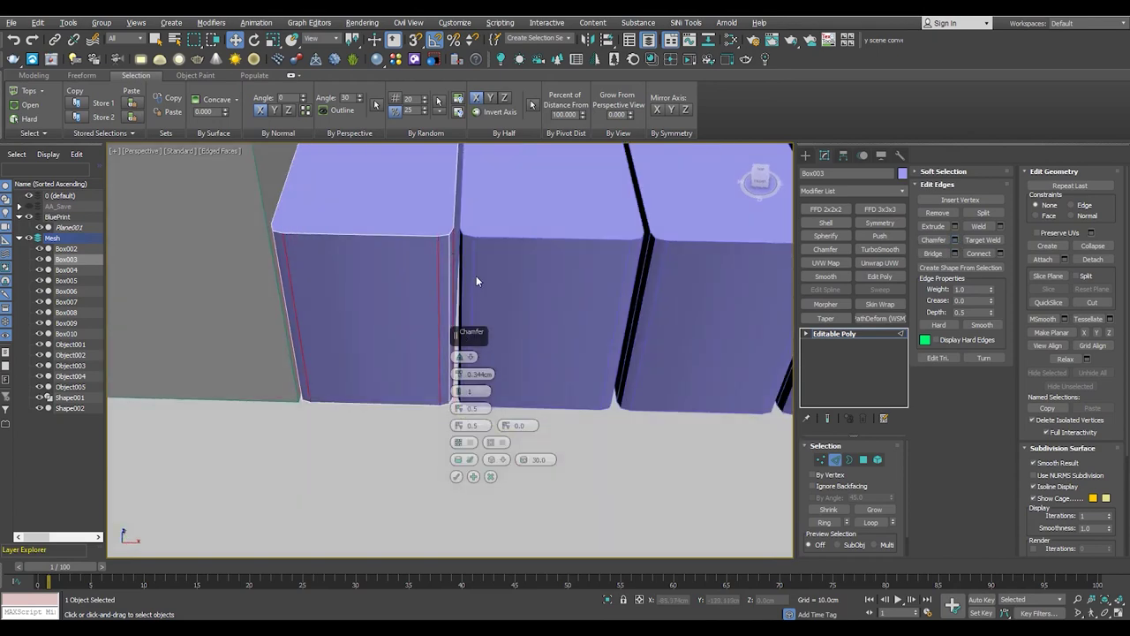
{"action": "left_click_drag", "start_coordinate": [458, 373], "coordinate": [459, 357]}
{"action": "middle_click_drag", "start_coordinate": [459, 364], "coordinate": [418, 260], "text": "alt"}
{"action": "scroll", "coordinate": [418, 260], "scroll_direction": "up", "scroll_amount": 2}
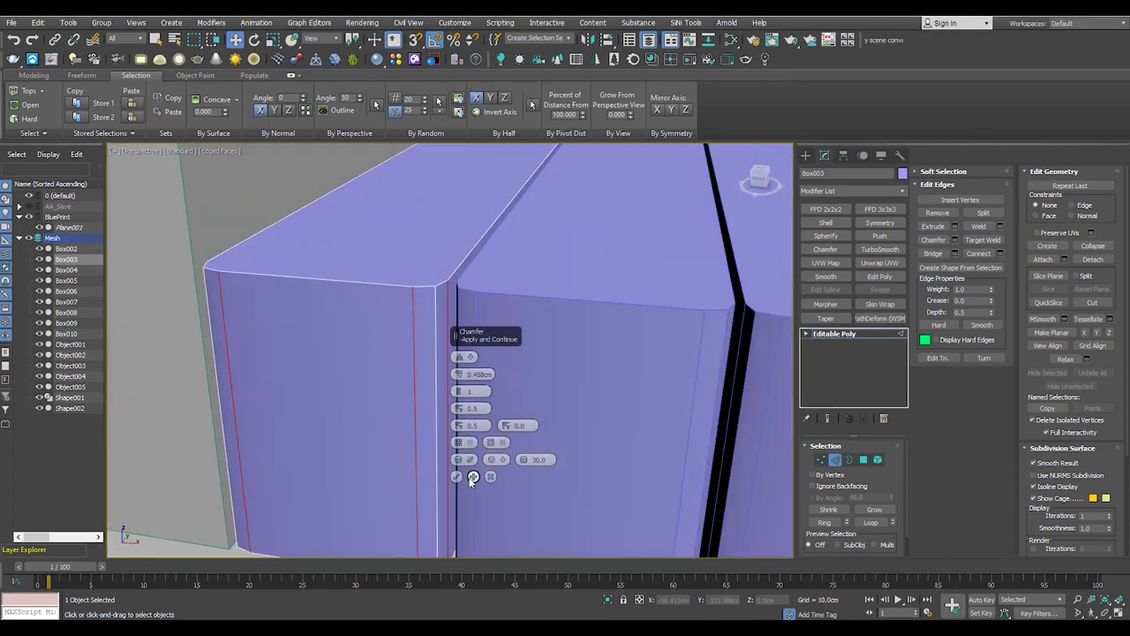
{"action": "left_click", "coordinate": [457, 477]}
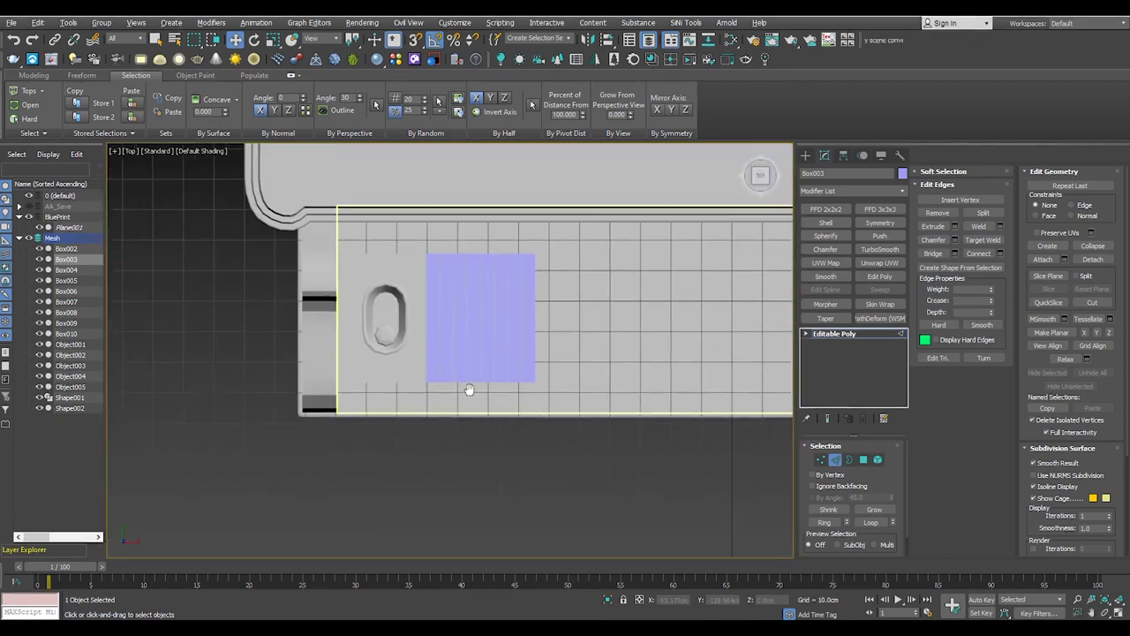
{"action": "scroll", "coordinate": [596, 462], "scroll_direction": "down", "scroll_amount": 2}
{"action": "key", "text": "2"}
{"action": "key", "text": "t"}
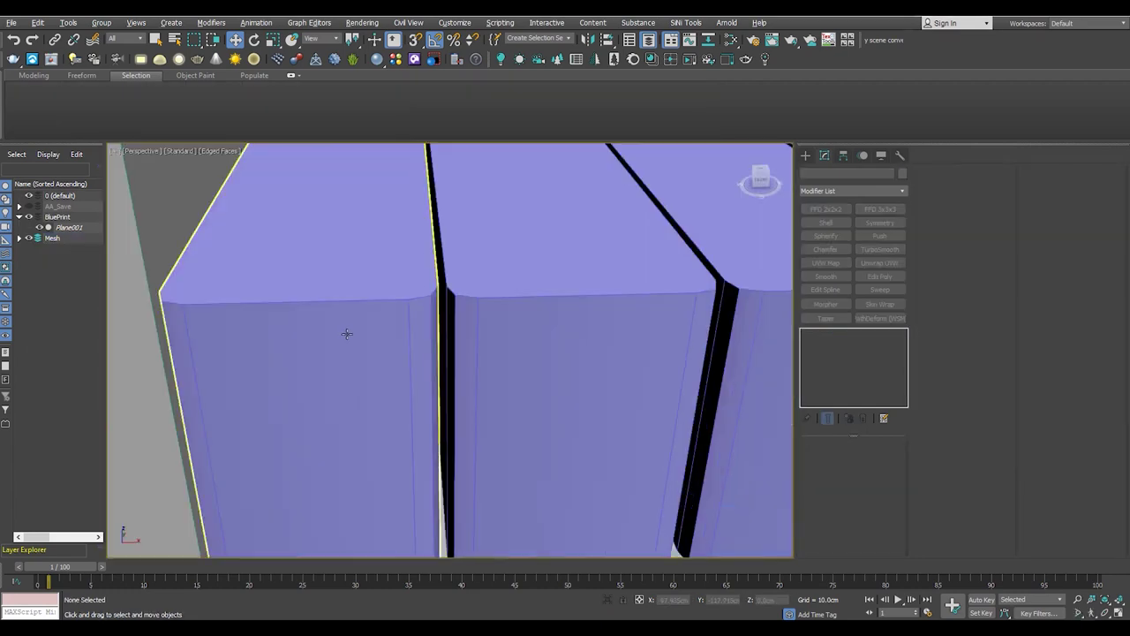
Create a thin Plane over the first slat in the top view
{"action": "scroll", "coordinate": [381, 344], "scroll_direction": "down", "scroll_amount": 4}
{"action": "scroll", "coordinate": [342, 377], "scroll_direction": "up", "scroll_amount": 5}
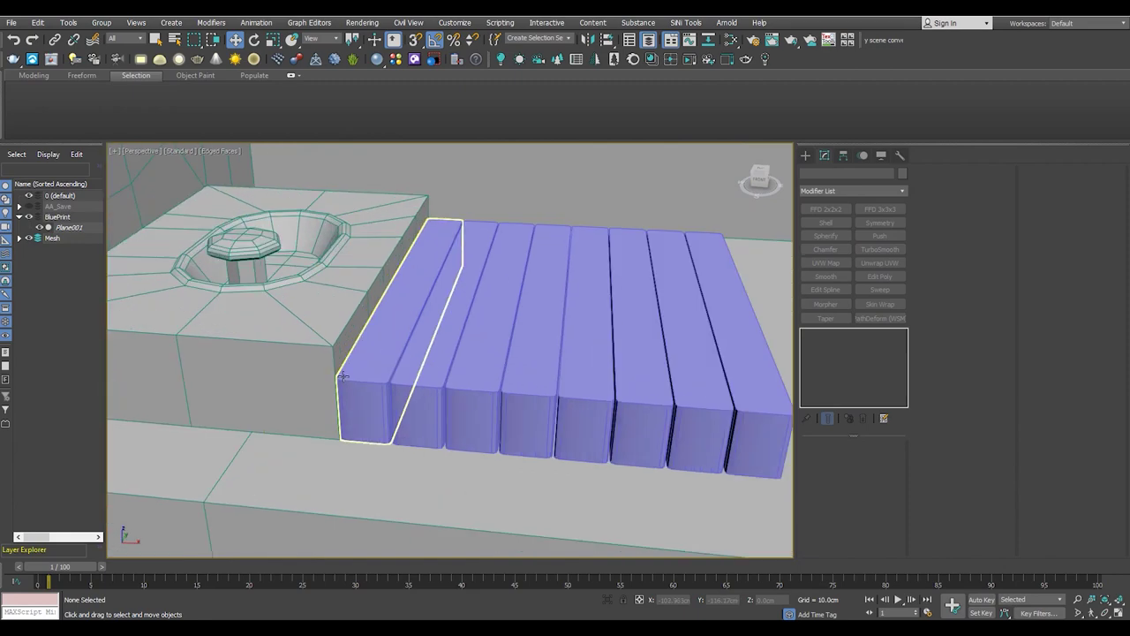
{"action": "scroll", "coordinate": [383, 335], "scroll_direction": "up", "scroll_amount": 2}
{"action": "key", "text": "t"}
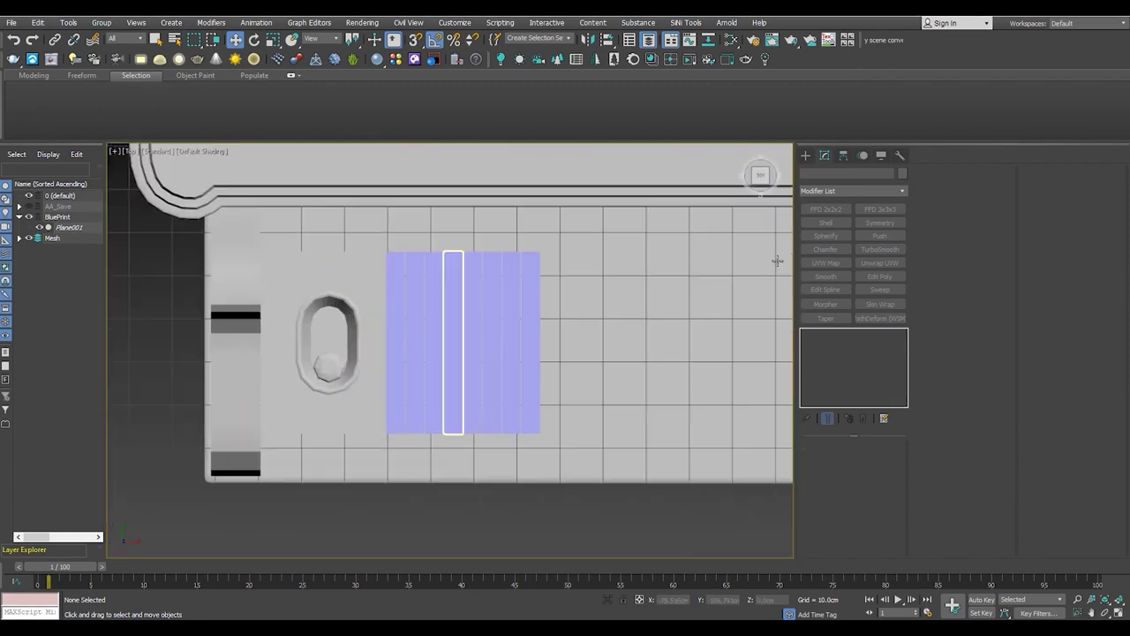
{"action": "left_click", "coordinate": [874, 275]}
{"action": "scroll", "coordinate": [372, 284], "scroll_direction": "up", "scroll_amount": 2}
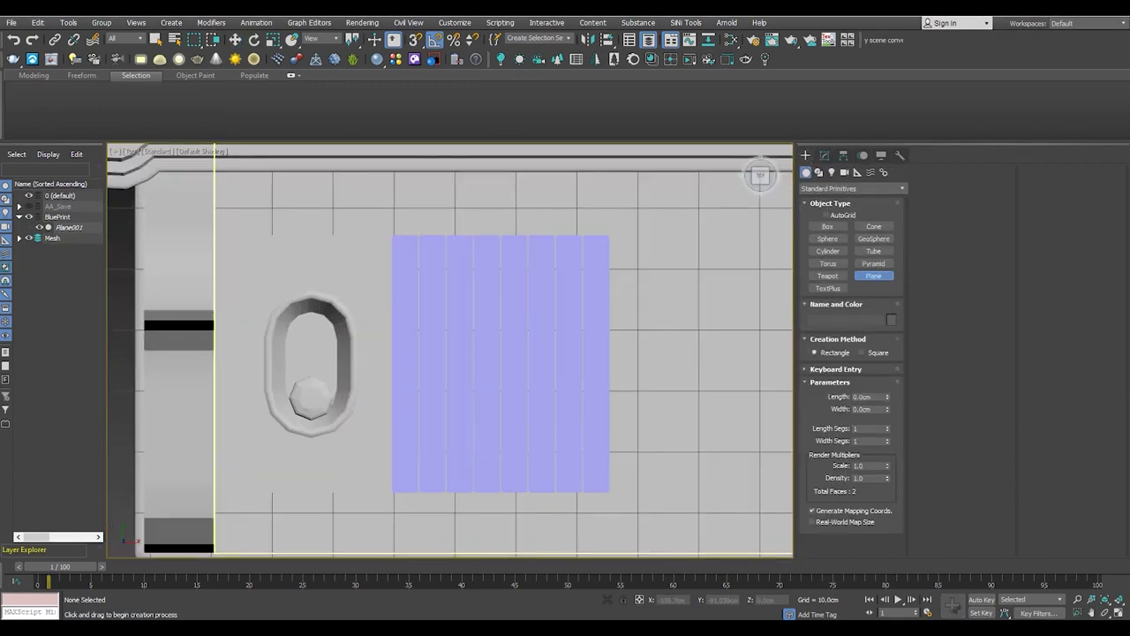
{"action": "scroll", "coordinate": [433, 277], "scroll_direction": "up", "scroll_amount": 2}
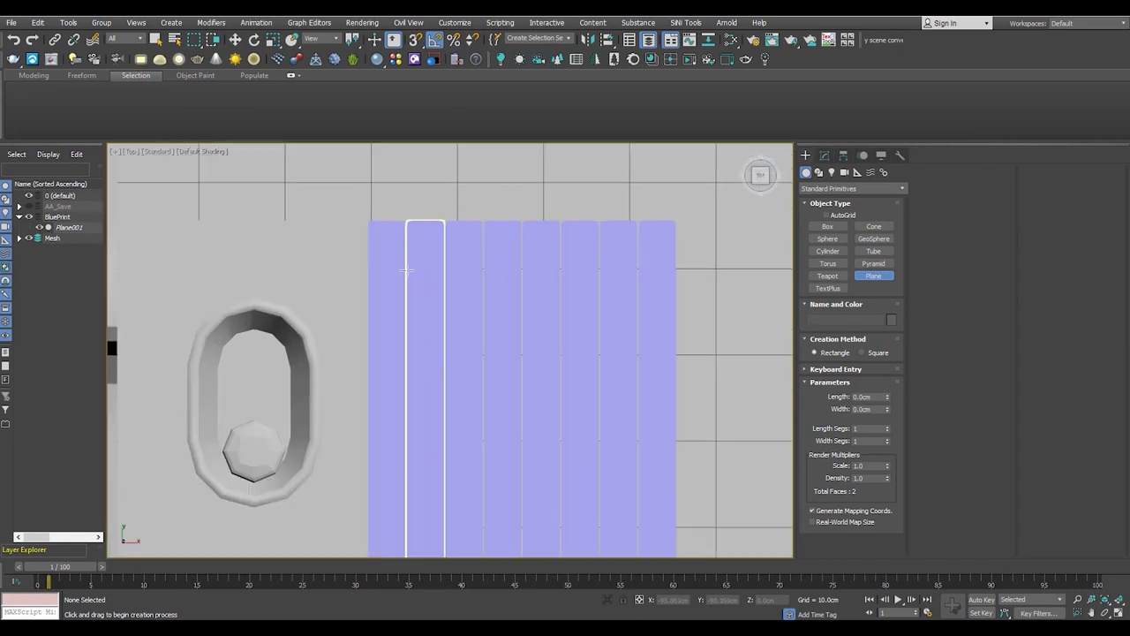
{"action": "key", "text": "w"}
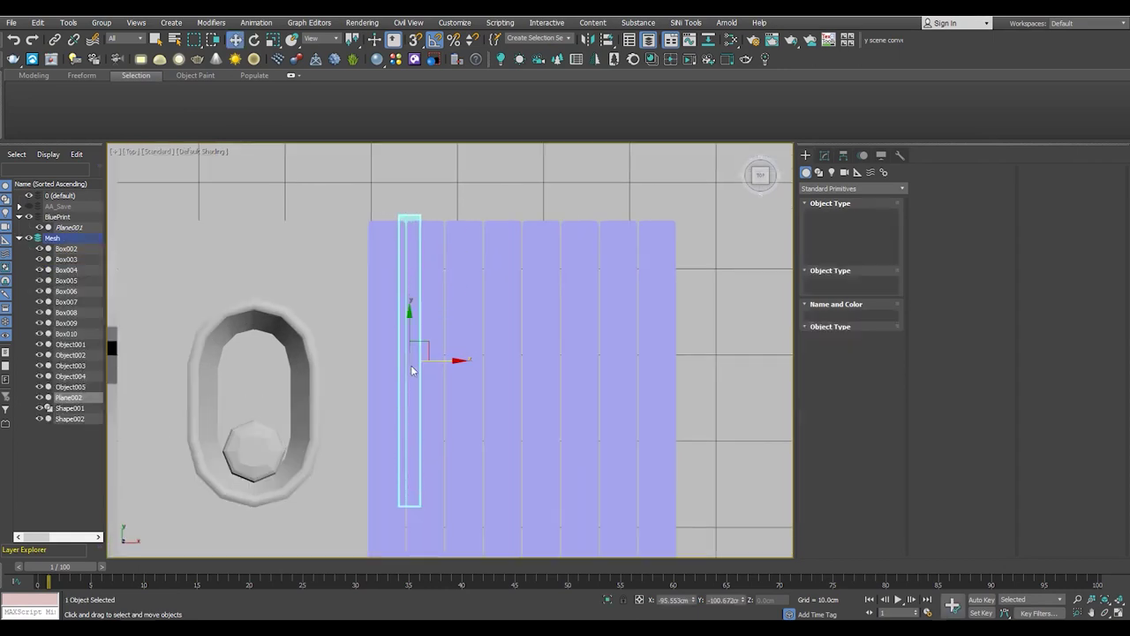
{"action": "scroll", "coordinate": [433, 347], "scroll_direction": "up", "scroll_amount": 2}
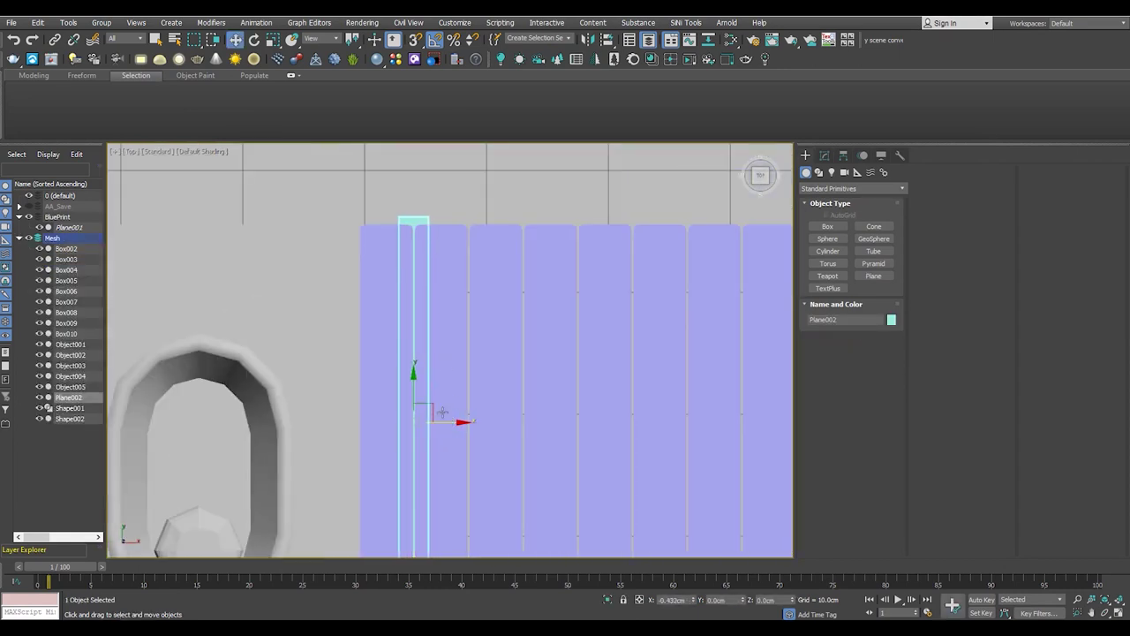
{"action": "scroll", "coordinate": [441, 412], "scroll_direction": "down", "scroll_amount": 2}
Convert the plane to Editable Poly and snap its side vertices onto the slat edges
{"action": "right_click", "coordinate": [439, 320]}
{"action": "key", "text": "F3"}
{"action": "left_click_drag", "start_coordinate": [406, 181], "coordinate": [437, 454]}
{"action": "scroll", "coordinate": [424, 505], "scroll_direction": "up", "scroll_amount": 3}
{"action": "scroll", "coordinate": [437, 391], "scroll_direction": "down", "scroll_amount": 3}
{"action": "scroll", "coordinate": [446, 500], "scroll_direction": "up", "scroll_amount": 4}
{"action": "scroll", "coordinate": [464, 291], "scroll_direction": "down", "scroll_amount": 3}
{"action": "scroll", "coordinate": [477, 297], "scroll_direction": "up", "scroll_amount": 2}
{"action": "scroll", "coordinate": [425, 338], "scroll_direction": "down", "scroll_amount": 3}
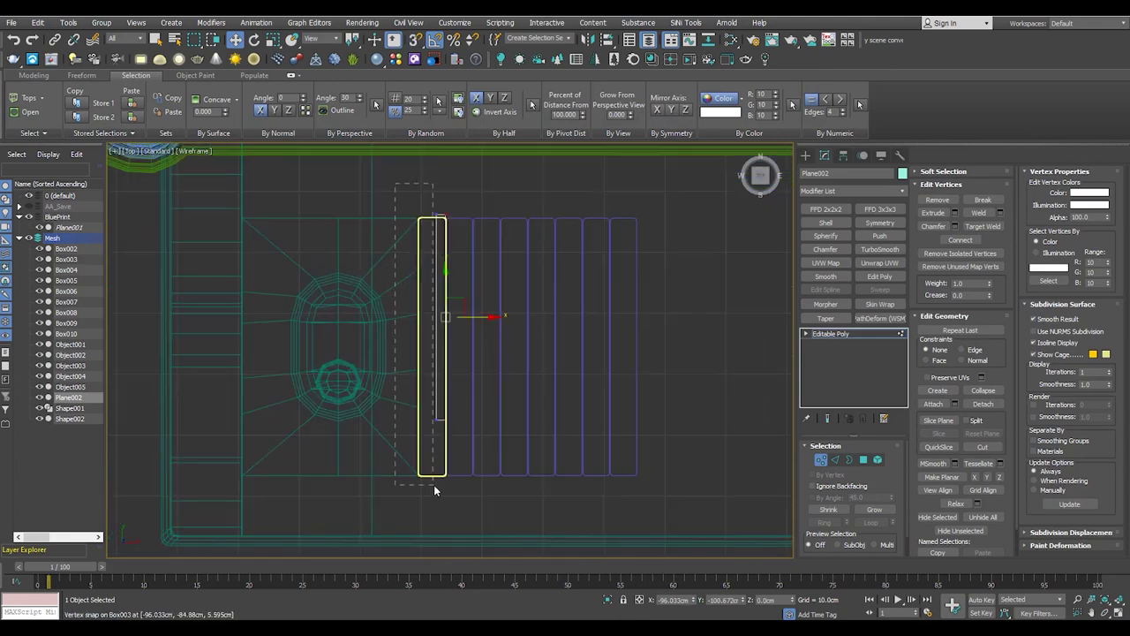
{"action": "scroll", "coordinate": [437, 331], "scroll_direction": "up", "scroll_amount": 3}
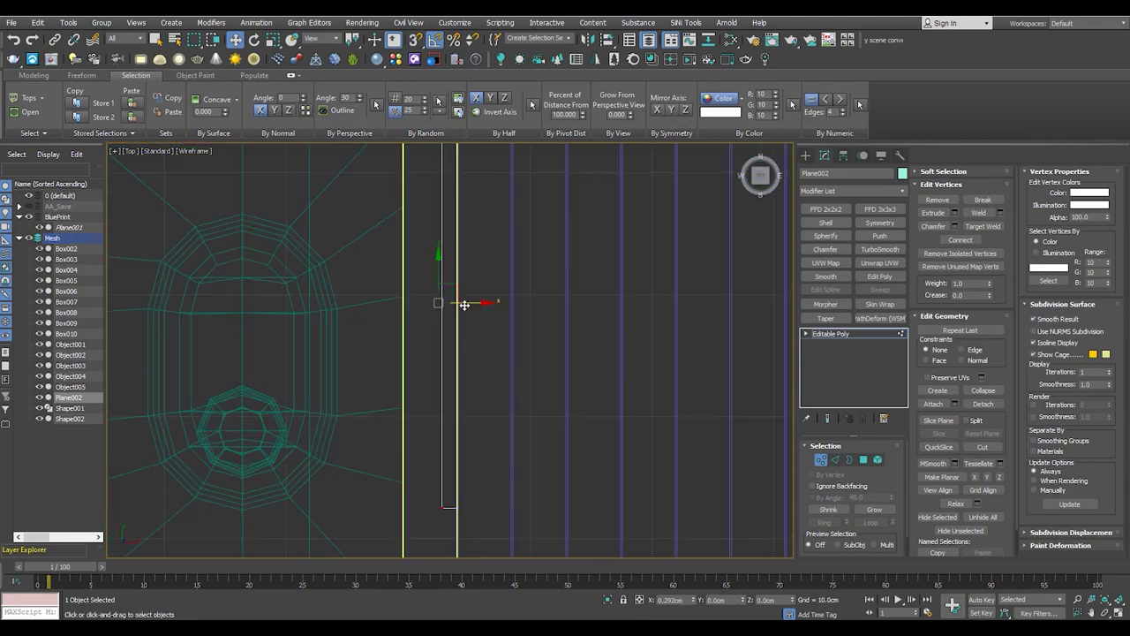
{"action": "key", "text": "p"}
{"action": "key", "text": "1"}
{"action": "scroll", "coordinate": [437, 315], "scroll_direction": "down", "scroll_amount": 2}
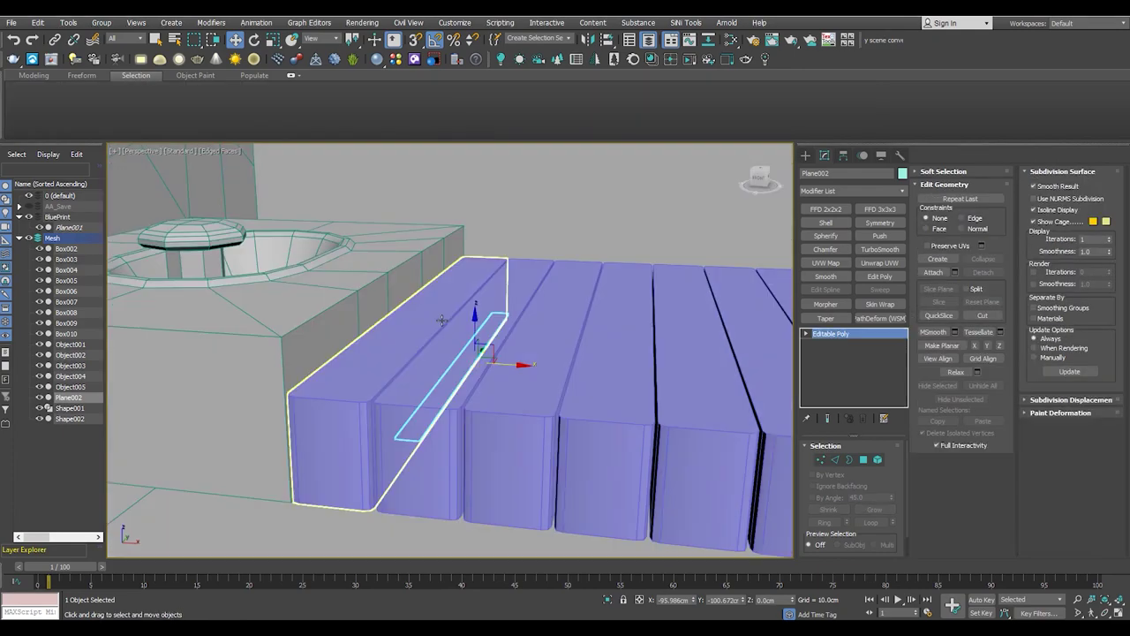
Shift-drag a clone of the strip, Plane002, beside the original
{"action": "scroll", "coordinate": [406, 357], "scroll_direction": "up", "scroll_amount": 3}
{"action": "middle_click_drag", "start_coordinate": [406, 357], "coordinate": [454, 328], "text": "alt"}
{"action": "scroll", "coordinate": [429, 344], "scroll_direction": "up", "scroll_amount": 3}
{"action": "scroll", "coordinate": [454, 328], "scroll_direction": "down", "scroll_amount": 2}
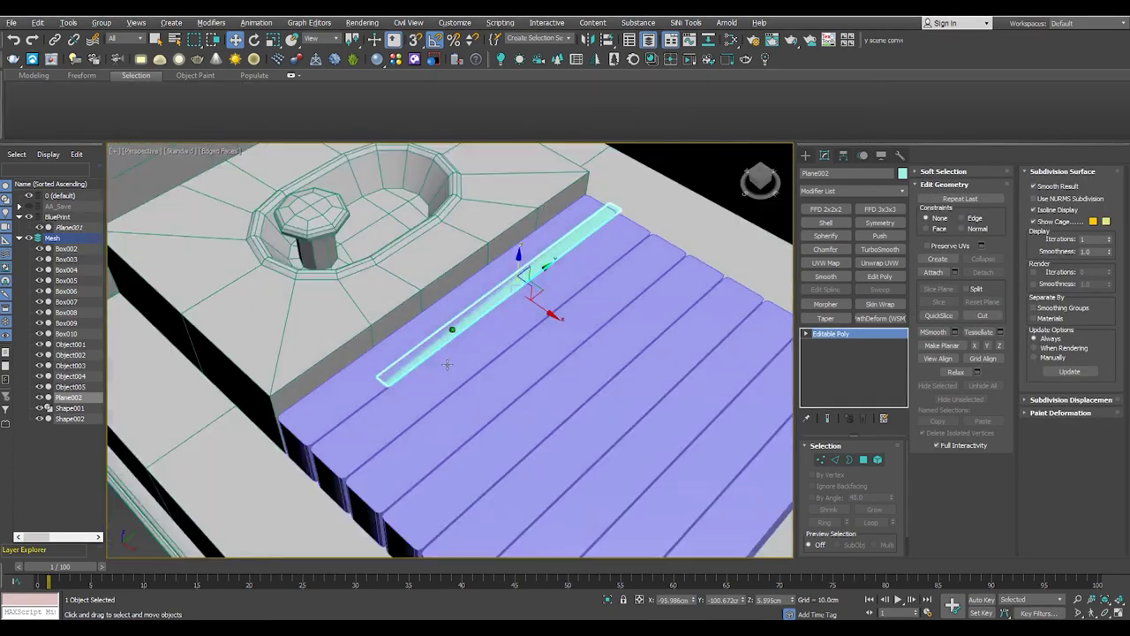
{"action": "scroll", "coordinate": [552, 333], "scroll_direction": "up", "scroll_amount": 4}
{"action": "key", "text": "1"}
{"action": "mouse_move", "coordinate": [551, 333]}
{"action": "middle_mouse_down", "text": "alt"}
{"action": "mouse_move", "coordinate": [545, 298]}
{"action": "mouse_move", "coordinate": [454, 315]}
{"action": "mouse_move", "coordinate": [509, 306]}
{"action": "middle_mouse_up", "text": "alt"}
{"action": "scroll", "coordinate": [542, 314], "scroll_direction": "down", "scroll_amount": 4}
{"action": "key", "text": "1"}
{"action": "scroll", "coordinate": [460, 306], "scroll_direction": "up", "scroll_amount": 3}
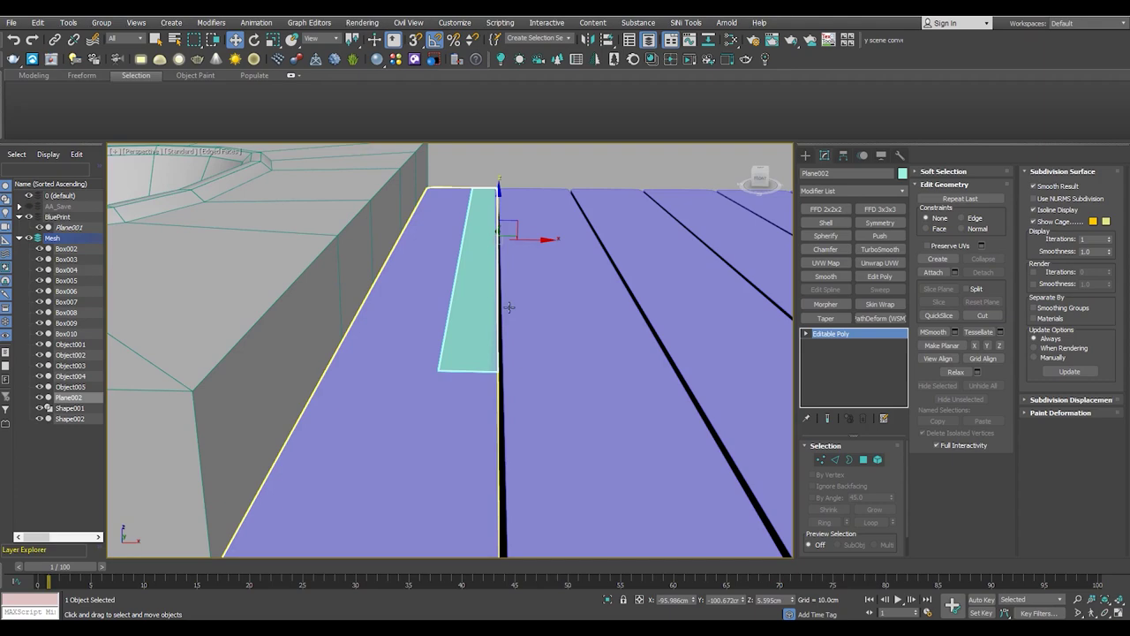
{"action": "left_click_drag", "start_coordinate": [514, 236], "coordinate": [553, 236], "text": "shift"}
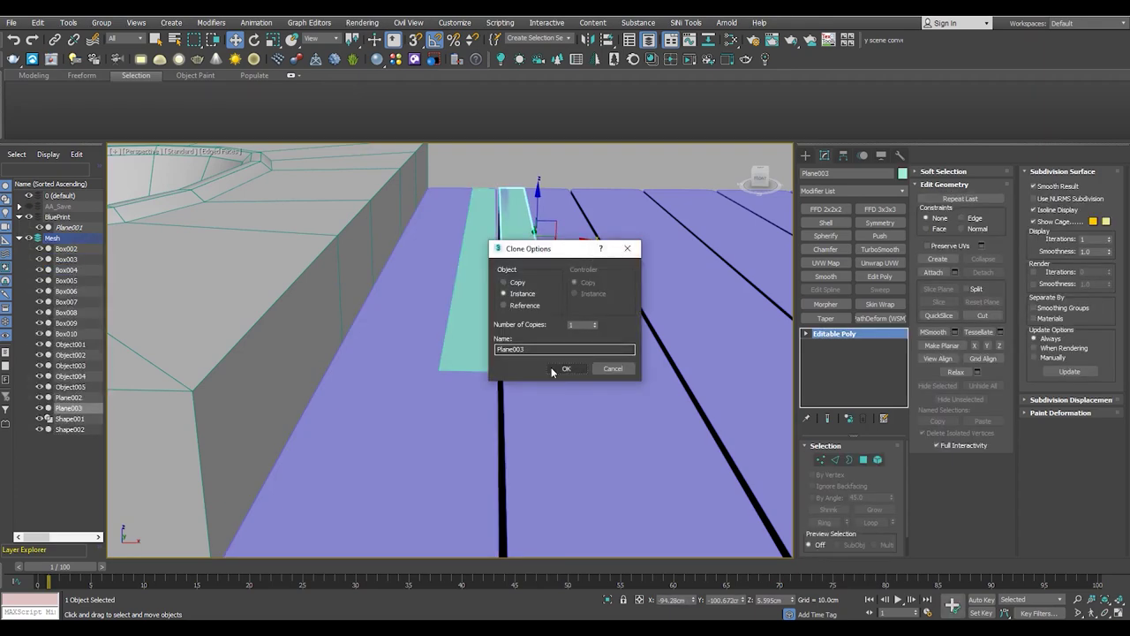
{"action": "key", "text": "Return"}
Attach Plane002 to Plane003 so both strips form one object
{"action": "scroll", "coordinate": [523, 301], "scroll_direction": "up", "scroll_amount": 5}
{"action": "key", "text": "alt+w"}
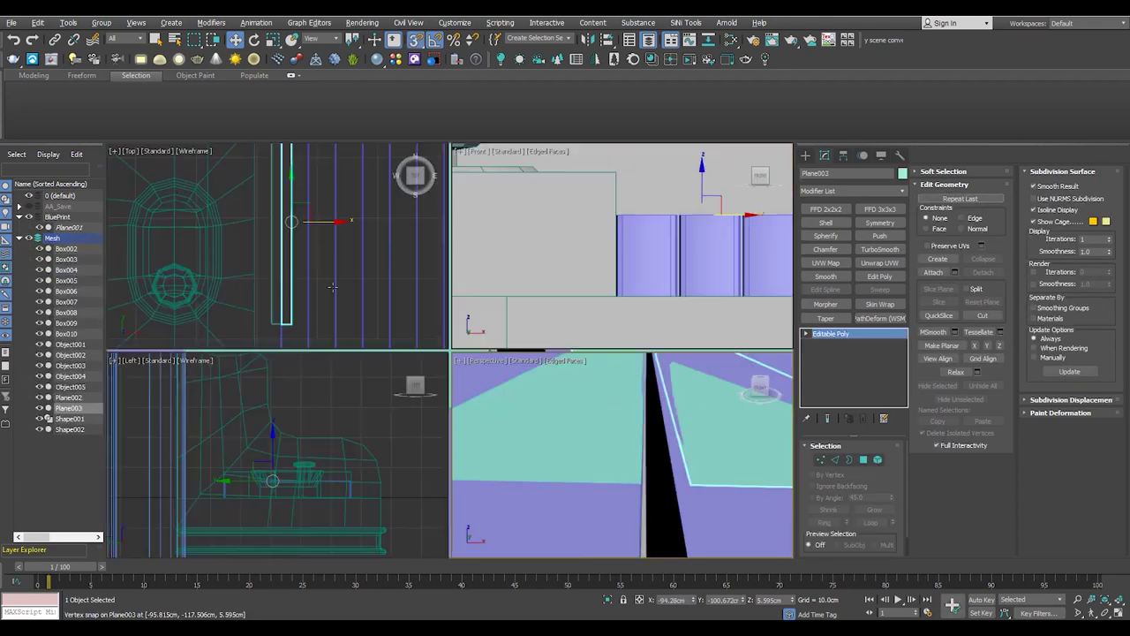
{"action": "key", "text": "alt+w"}
{"action": "scroll", "coordinate": [448, 263], "scroll_direction": "up", "scroll_amount": 3}
{"action": "scroll", "coordinate": [469, 295], "scroll_direction": "up", "scroll_amount": 3}
{"action": "key", "text": "alt+w"}
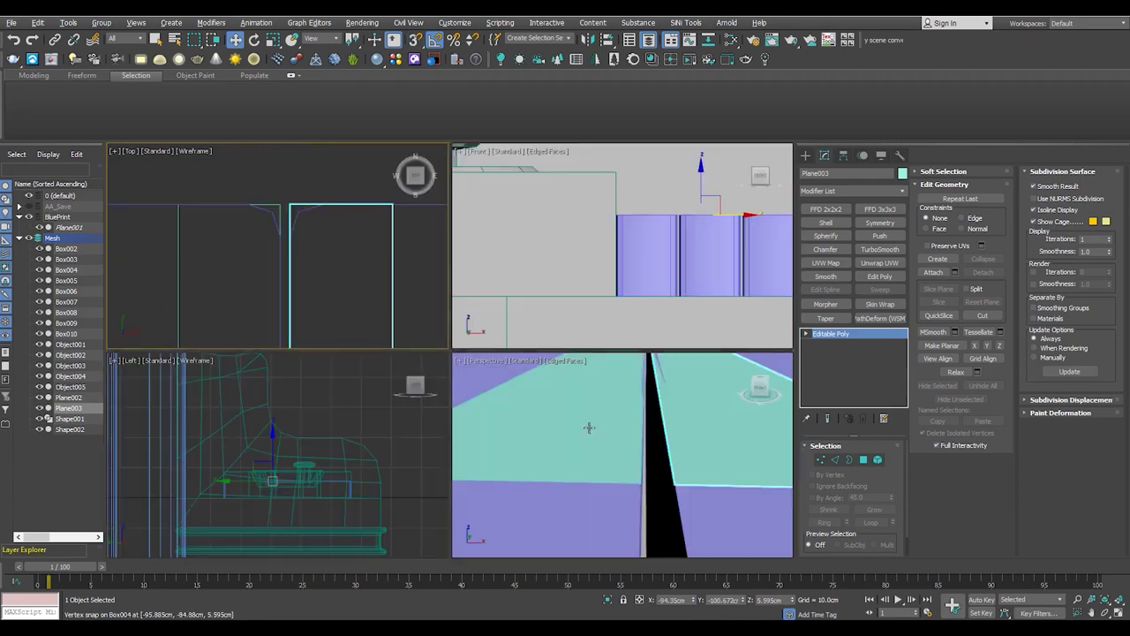
{"action": "key", "text": "alt+w"}
{"action": "scroll", "coordinate": [538, 394], "scroll_direction": "down", "scroll_amount": 5}
{"action": "middle_click_drag", "start_coordinate": [505, 379], "coordinate": [532, 374], "text": "alt"}
{"action": "scroll", "coordinate": [533, 374], "scroll_direction": "up", "scroll_amount": 4}
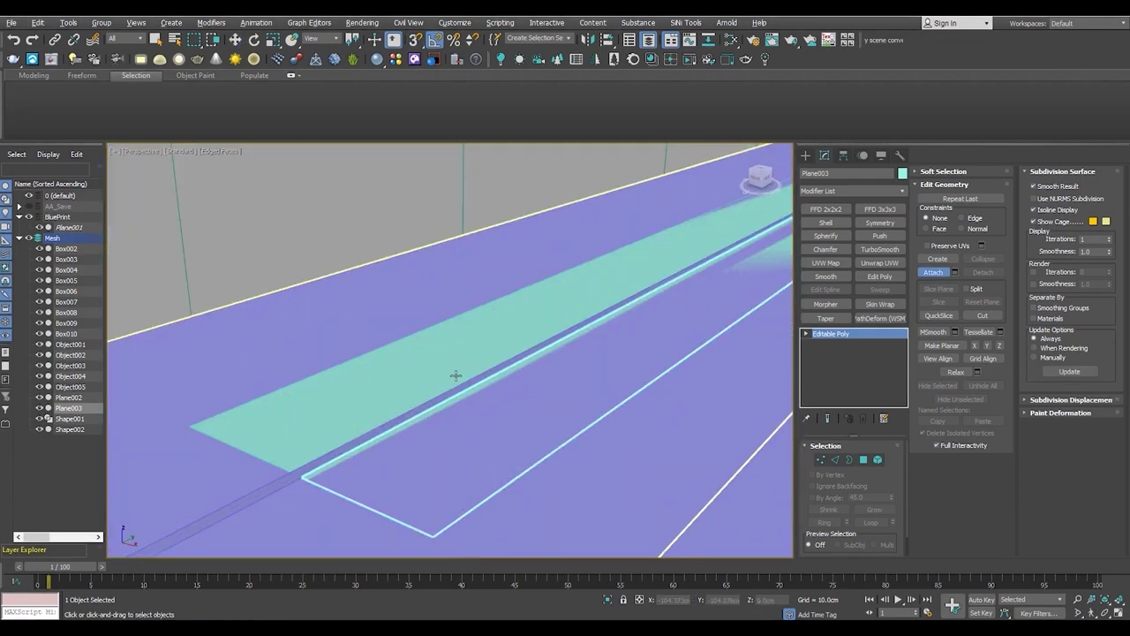
{"action": "key", "text": "F3"}
{"action": "left_click", "coordinate": [256, 452]}
{"action": "key", "text": "F3"}
Add a Shell modifier with a 1.5cm outer amount to Plane003
{"action": "key", "text": "1"}
{"action": "scroll", "coordinate": [334, 454], "scroll_direction": "down", "scroll_amount": 3}
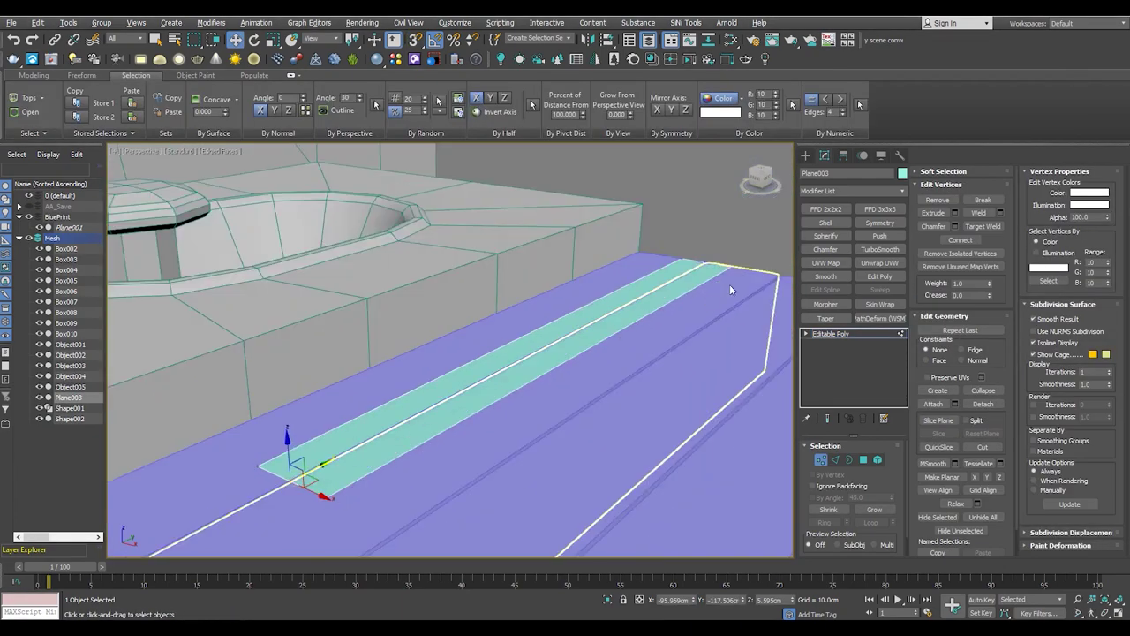
{"action": "scroll", "coordinate": [444, 355], "scroll_direction": "up", "scroll_amount": 5}
{"action": "scroll", "coordinate": [444, 355], "scroll_direction": "down", "scroll_amount": 3}
{"action": "mouse_move", "coordinate": [434, 340]}
{"action": "middle_mouse_down", "text": "alt"}
{"action": "mouse_move", "coordinate": [556, 351]}
{"action": "mouse_move", "coordinate": [503, 393]}
{"action": "mouse_move", "coordinate": [487, 430]}
{"action": "middle_mouse_up", "text": "alt"}
{"action": "key", "text": "2"}
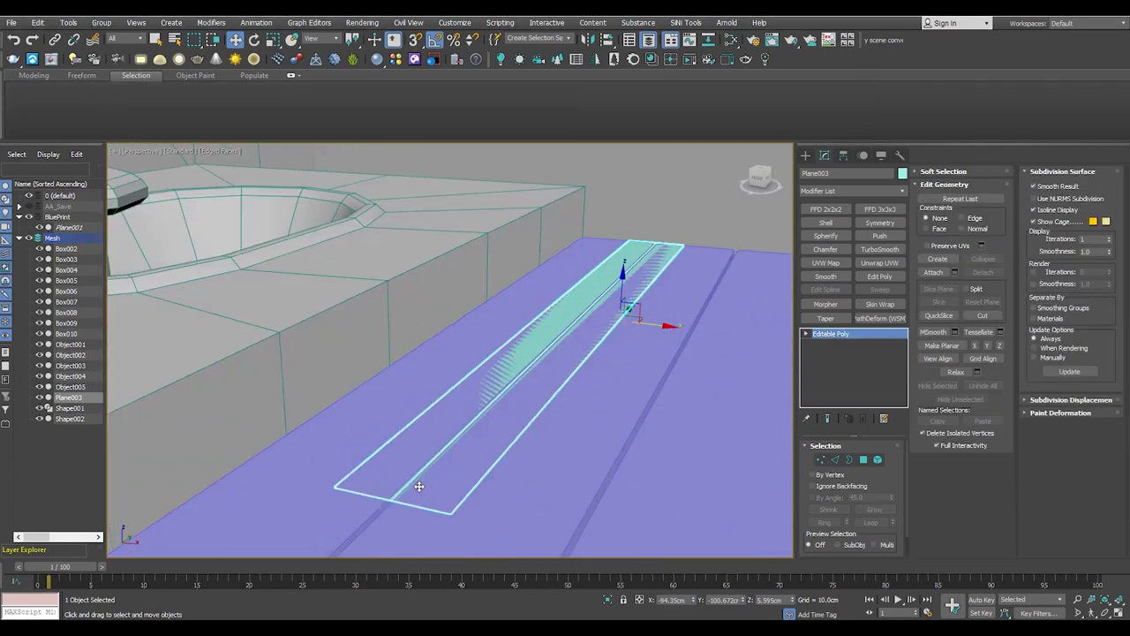
{"action": "left_click", "coordinate": [415, 479]}
{"action": "middle_click_drag", "start_coordinate": [415, 477], "coordinate": [538, 482], "text": "alt"}
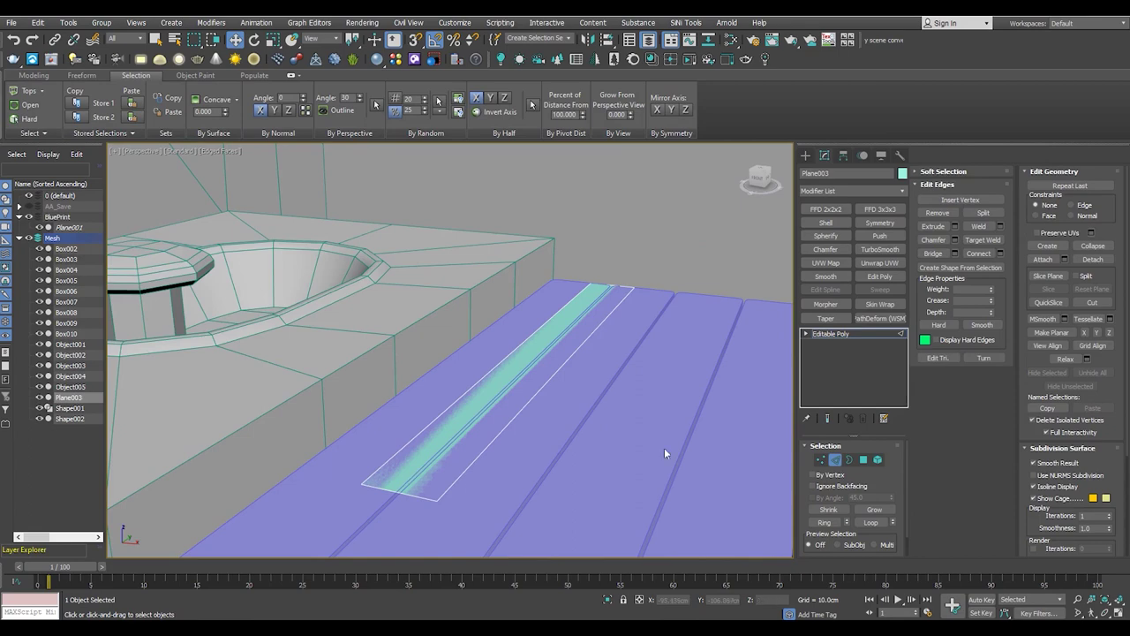
{"action": "key", "text": "2"}
{"action": "left_click", "coordinate": [826, 223]}
{"action": "mouse_move", "coordinate": [453, 420]}
{"action": "middle_mouse_down", "text": "alt"}
{"action": "mouse_move", "coordinate": [456, 398]}
{"action": "mouse_move", "coordinate": [457, 411]}
{"action": "mouse_move", "coordinate": [517, 406]}
{"action": "mouse_move", "coordinate": [424, 459]}
{"action": "middle_mouse_up", "text": "alt"}
{"action": "key", "text": "1"}
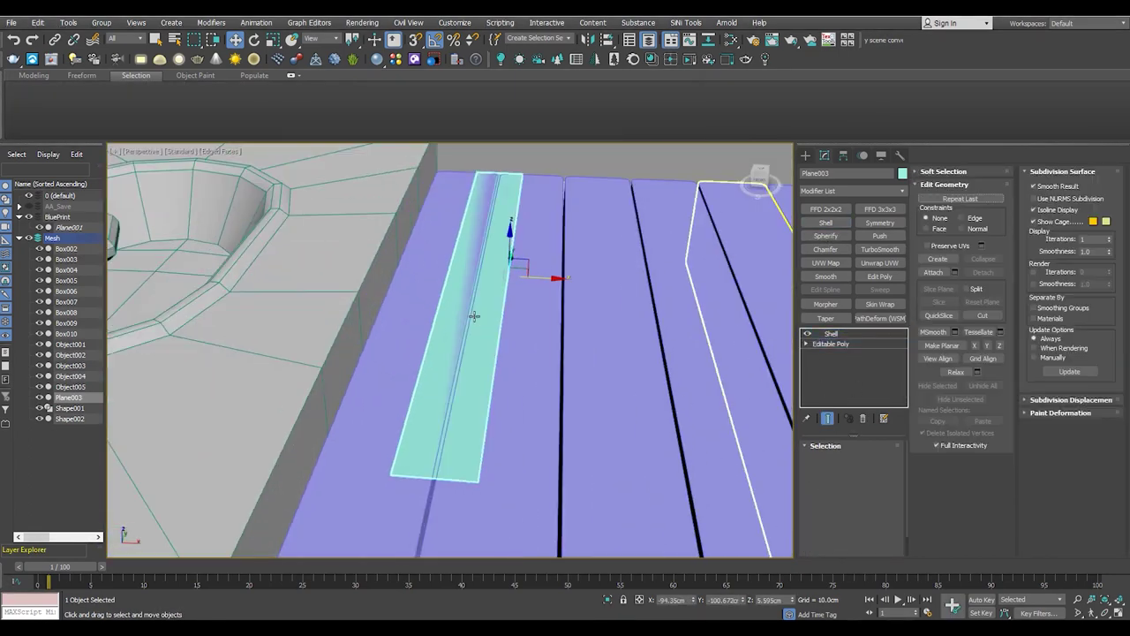
Narrow the strip's vertices and raise the Shell outer amount to 4.0cm
{"action": "left_click_drag", "start_coordinate": [532, 279], "coordinate": [515, 279]}
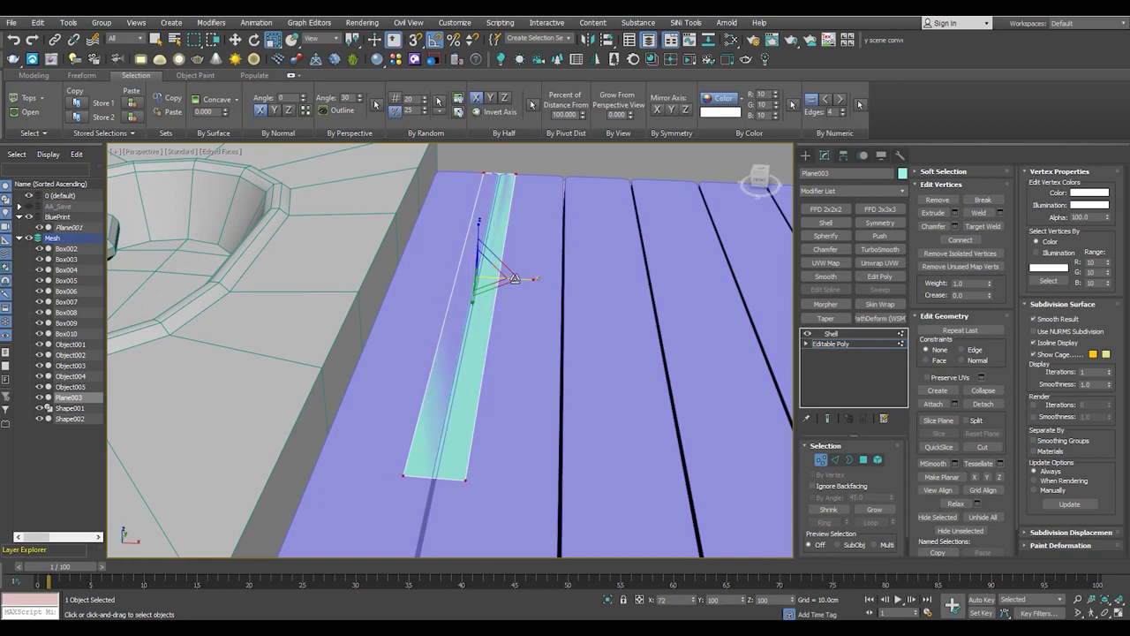
{"action": "mouse_move", "coordinate": [515, 279]}
{"action": "middle_mouse_down", "text": "alt"}
{"action": "mouse_move", "coordinate": [412, 305]}
{"action": "mouse_move", "coordinate": [422, 333]}
{"action": "middle_mouse_up", "text": "alt"}
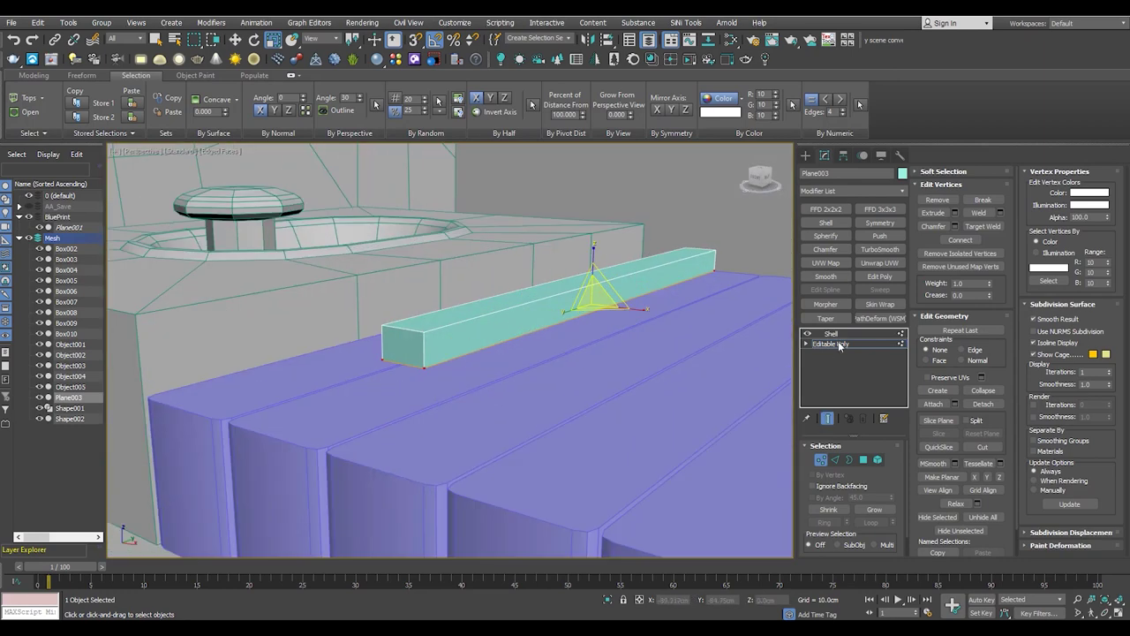
{"action": "left_click", "coordinate": [830, 334]}
{"action": "type", "text": "3"}
{"action": "key", "text": "Return"}
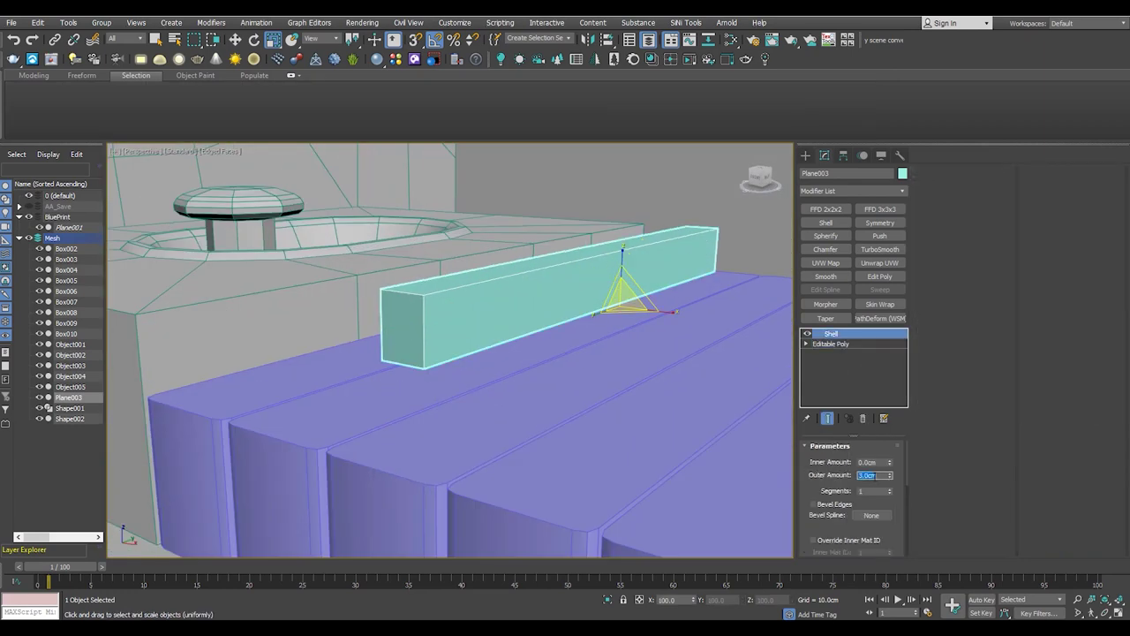
{"action": "key", "text": "Return"}
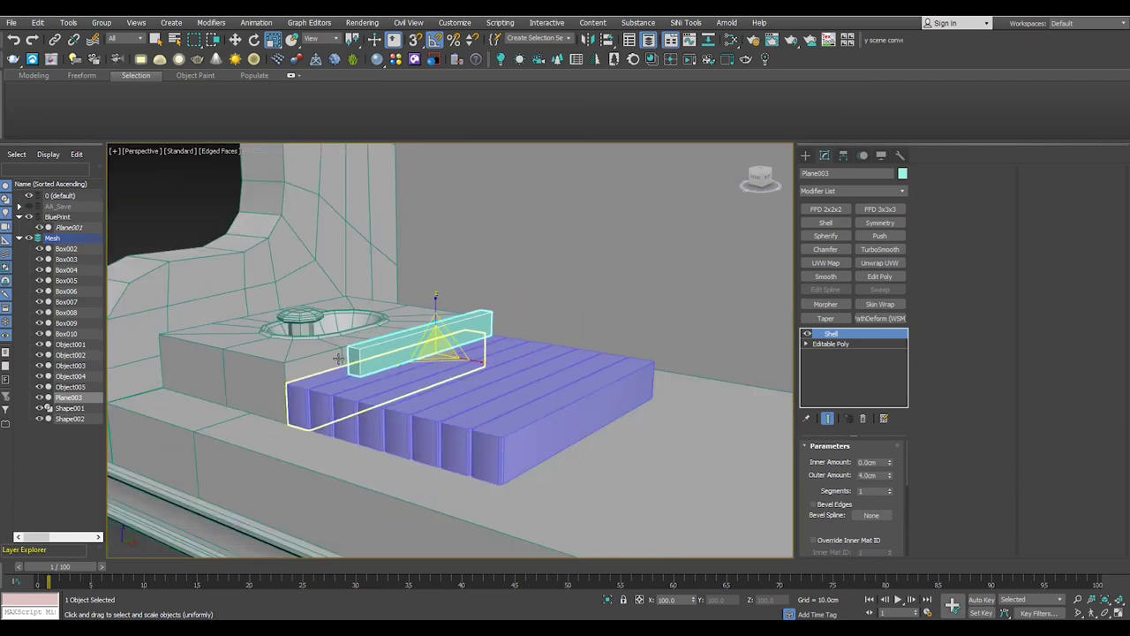
Add an Edit Poly modifier above the Shell on Plane003
{"action": "middle_click_drag", "start_coordinate": [306, 326], "coordinate": [371, 328], "text": "alt"}
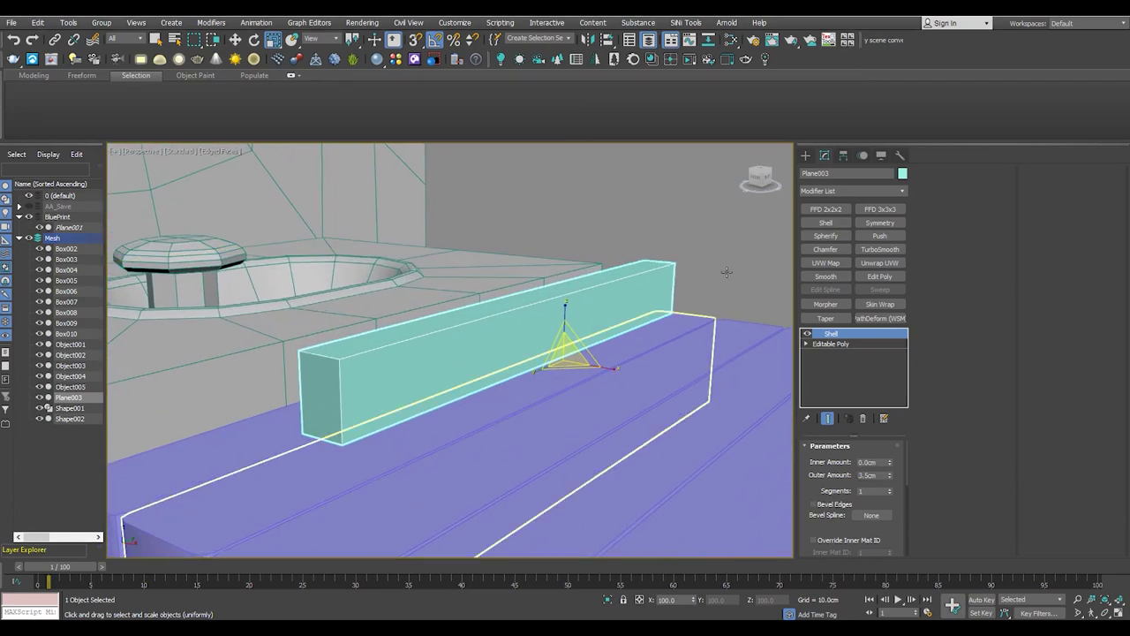
{"action": "left_click", "coordinate": [879, 277]}
{"action": "key", "text": "w"}
{"action": "middle_click_drag", "start_coordinate": [324, 358], "coordinate": [333, 380], "text": "alt"}
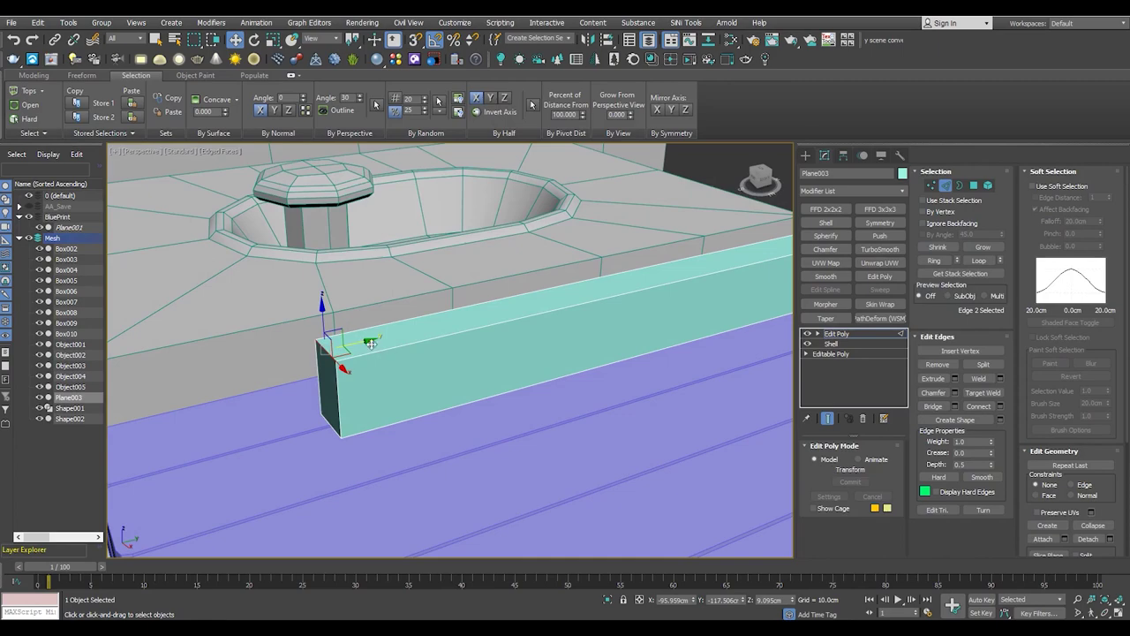
{"action": "middle_click_drag", "start_coordinate": [371, 345], "coordinate": [433, 315], "text": "alt"}
{"action": "key", "text": "F3"}
{"action": "key", "text": "4"}
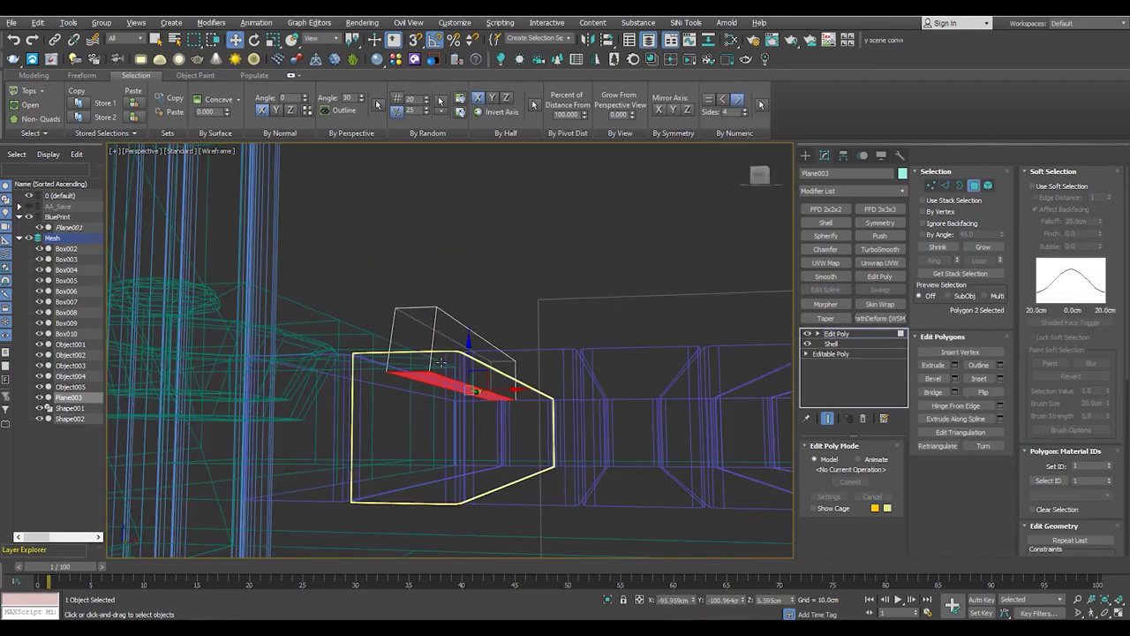
{"action": "key", "text": "F3"}
{"action": "middle_click_drag", "start_coordinate": [441, 362], "coordinate": [488, 350], "text": "alt"}
{"action": "scroll", "coordinate": [488, 349], "scroll_direction": "up", "scroll_amount": 2}
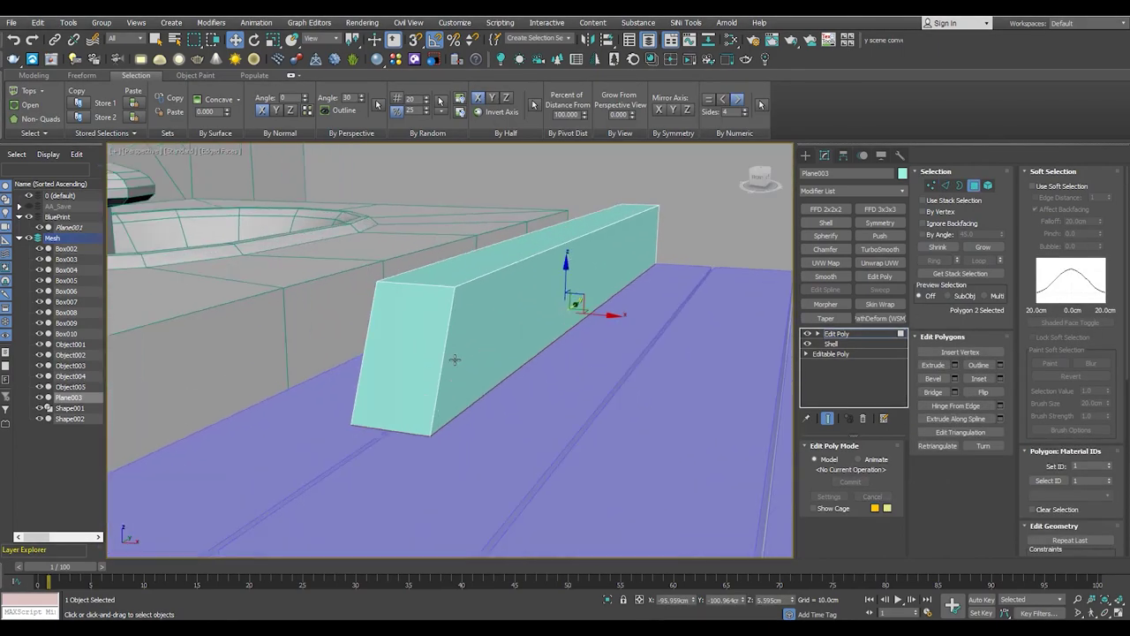
{"action": "middle_click_drag", "start_coordinate": [444, 518], "coordinate": [540, 465]}
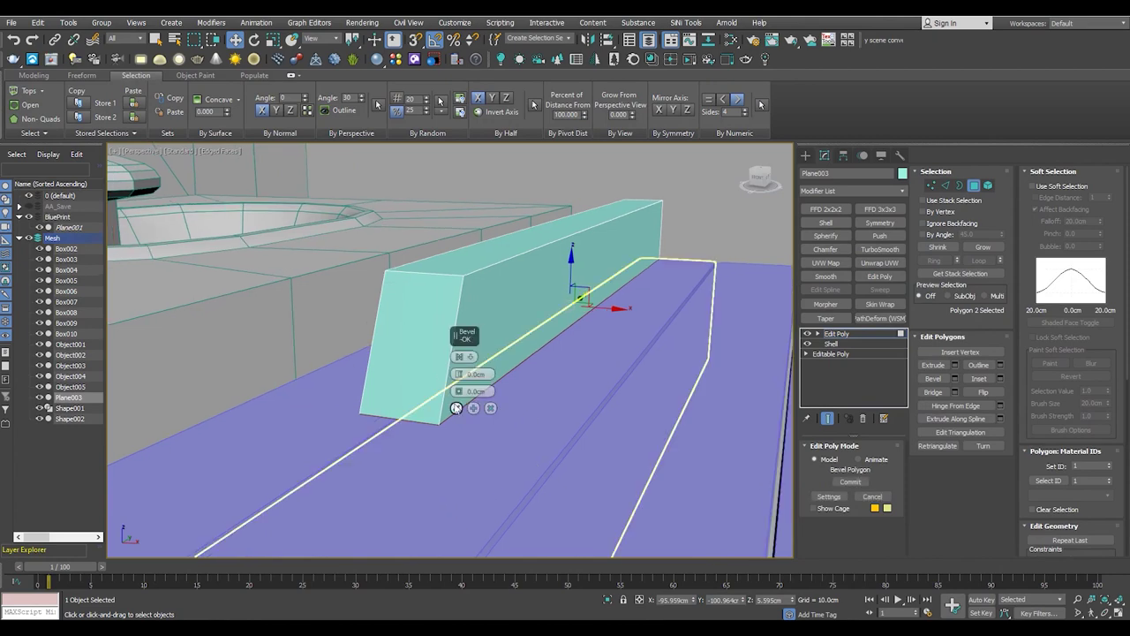
Select the strip's top vertices in the front view
{"action": "key", "text": "alt+w"}
{"action": "key", "text": "alt+w"}
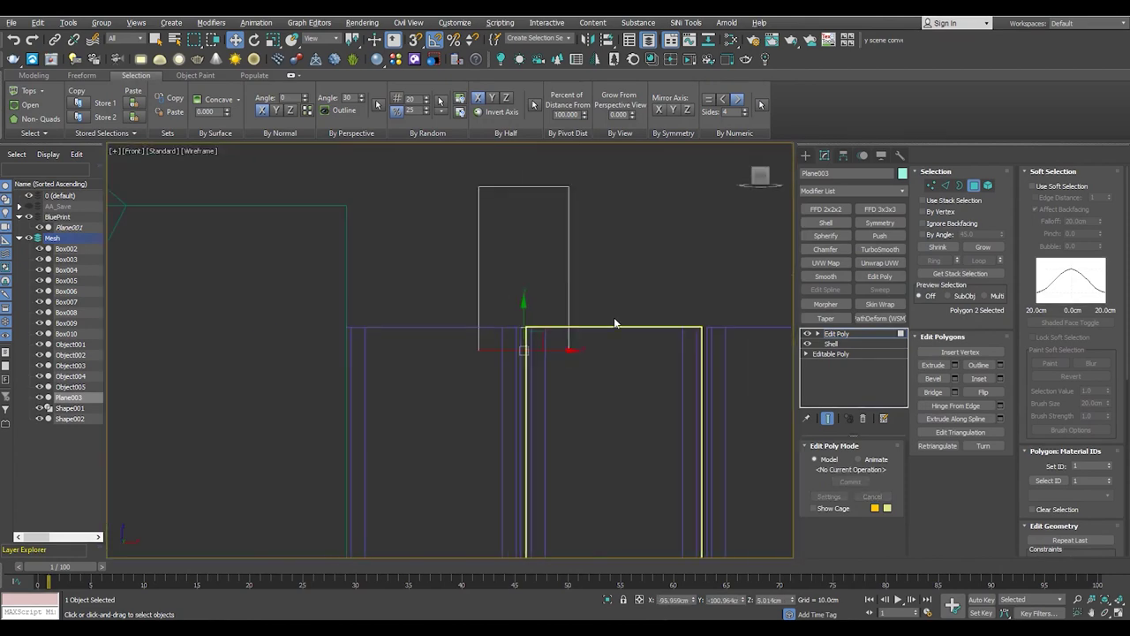
{"action": "key", "text": "1"}
{"action": "left_click_drag", "start_coordinate": [465, 302], "coordinate": [595, 364]}
{"action": "key", "text": "alt+w"}
{"action": "key", "text": "alt+w"}
{"action": "scroll", "coordinate": [521, 360], "scroll_direction": "up", "scroll_amount": 4}
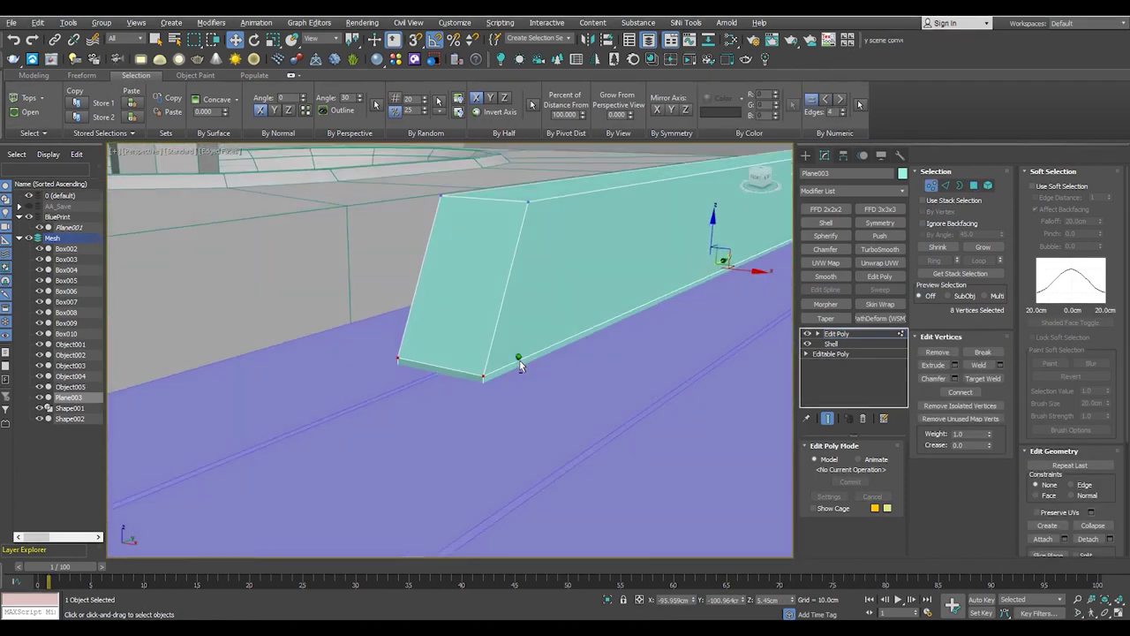
{"action": "middle_click_drag", "start_coordinate": [521, 360], "coordinate": [484, 376], "text": "alt"}
Scale down the strip's top face to give it sloped, tapered sides
{"action": "key", "text": "2"}
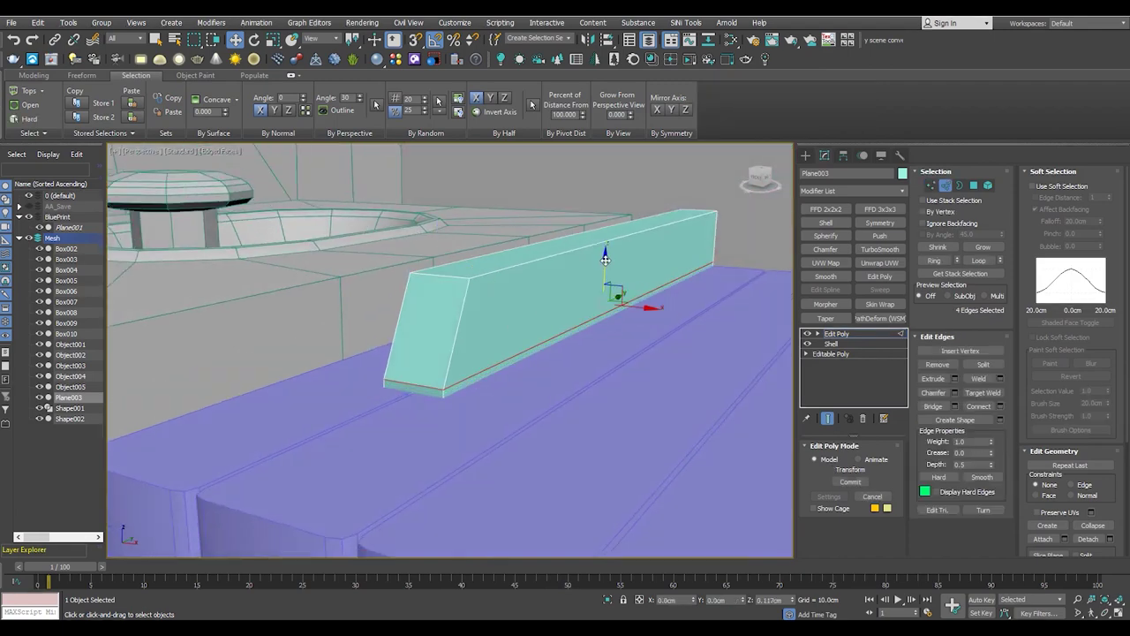
{"action": "mouse_move", "coordinate": [588, 274]}
{"action": "middle_mouse_down", "text": "alt"}
{"action": "mouse_move", "coordinate": [454, 320]}
{"action": "mouse_move", "coordinate": [469, 324]}
{"action": "mouse_move", "coordinate": [457, 363]}
{"action": "middle_mouse_up", "text": "alt"}
{"action": "key", "text": "4"}
{"action": "left_click", "coordinate": [467, 309]}
{"action": "scroll", "coordinate": [467, 310], "scroll_direction": "up", "scroll_amount": 2}
{"action": "key", "text": "r"}
{"action": "left_click_drag", "start_coordinate": [529, 274], "coordinate": [521, 274]}
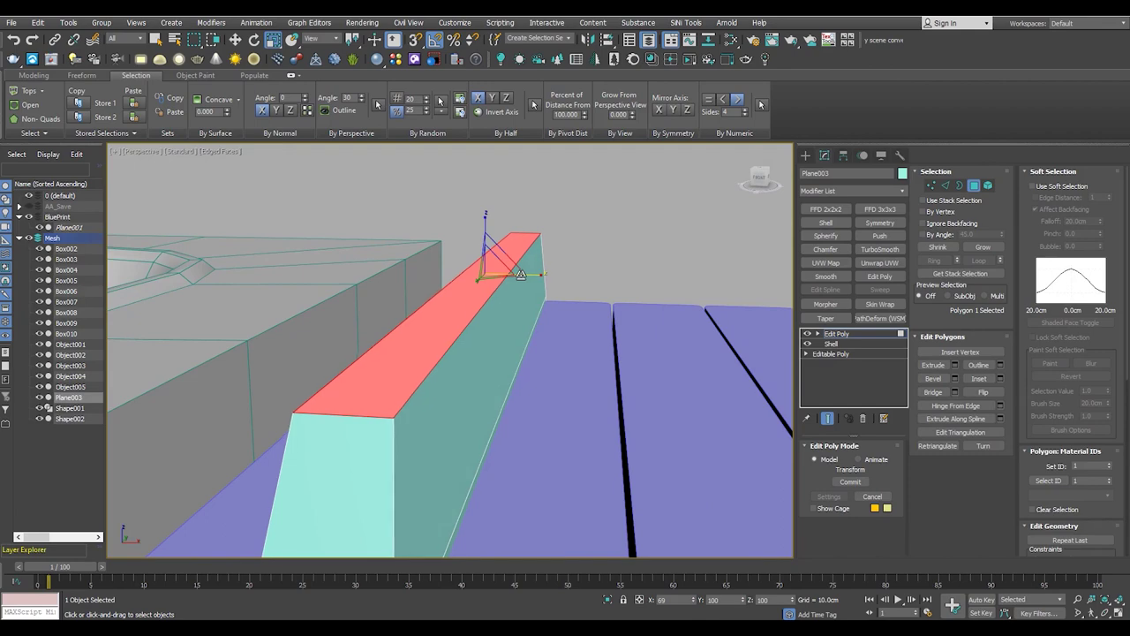
{"action": "mouse_move", "coordinate": [516, 274]}
{"action": "middle_mouse_down", "text": "alt"}
{"action": "mouse_move", "coordinate": [403, 379]}
{"action": "mouse_move", "coordinate": [446, 344]}
{"action": "mouse_move", "coordinate": [426, 283]}
{"action": "middle_mouse_up", "text": "alt"}
{"action": "mouse_move", "coordinate": [422, 340]}
{"action": "middle_mouse_down", "text": "alt"}
{"action": "mouse_move", "coordinate": [427, 354]}
{"action": "mouse_move", "coordinate": [371, 378]}
{"action": "middle_mouse_up", "text": "alt"}
{"action": "scroll", "coordinate": [424, 352], "scroll_direction": "down", "scroll_amount": 3}
Reselect the beveled strip and select its side polygons
{"action": "key", "text": "6"}
{"action": "scroll", "coordinate": [427, 354], "scroll_direction": "up", "scroll_amount": 3}
{"action": "scroll", "coordinate": [392, 367], "scroll_direction": "up", "scroll_amount": 2}
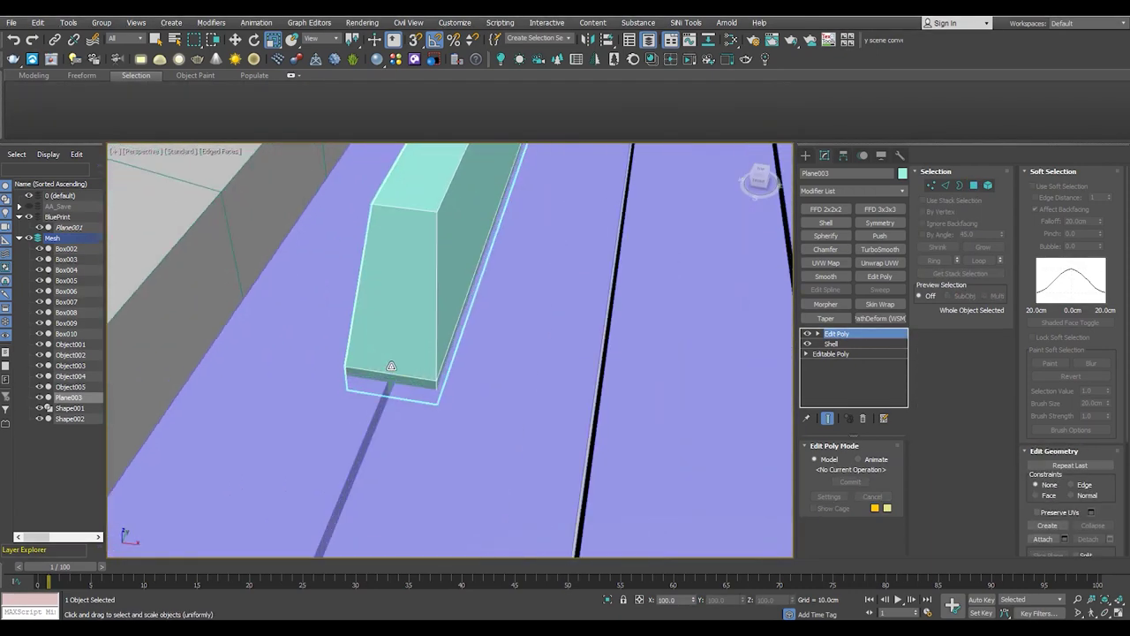
{"action": "scroll", "coordinate": [391, 365], "scroll_direction": "down", "scroll_amount": 3}
{"action": "scroll", "coordinate": [379, 389], "scroll_direction": "down", "scroll_amount": 3}
{"action": "left_click", "coordinate": [377, 403]}
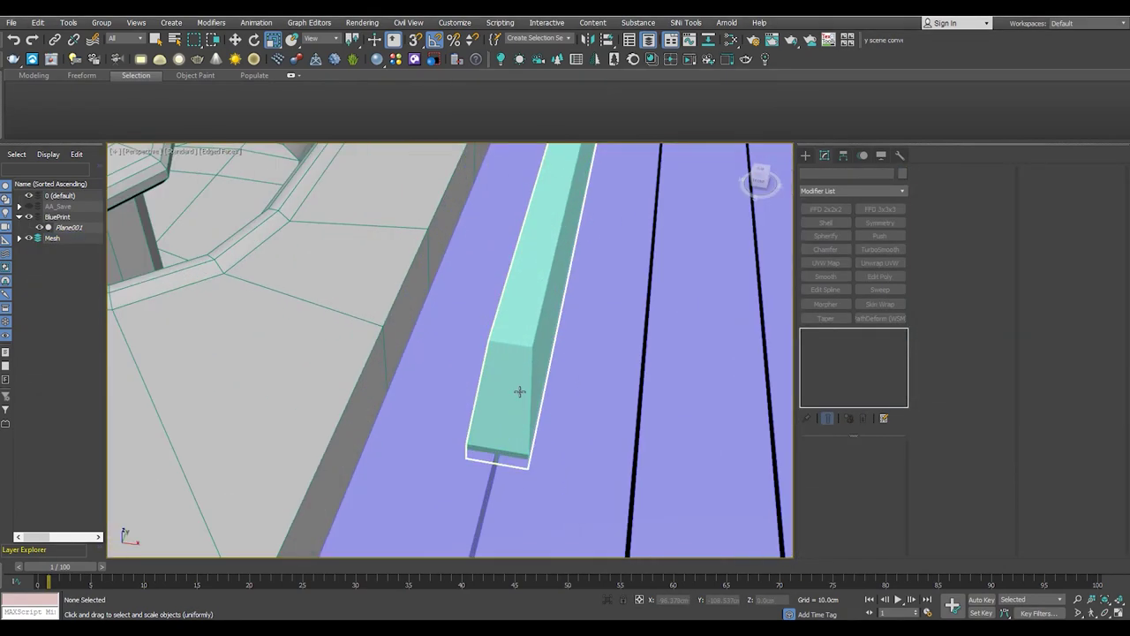
{"action": "left_click", "coordinate": [520, 391]}
{"action": "middle_click_drag", "start_coordinate": [517, 399], "coordinate": [517, 430], "text": "alt"}
{"action": "key", "text": "4"}
{"action": "left_click", "coordinate": [492, 404]}
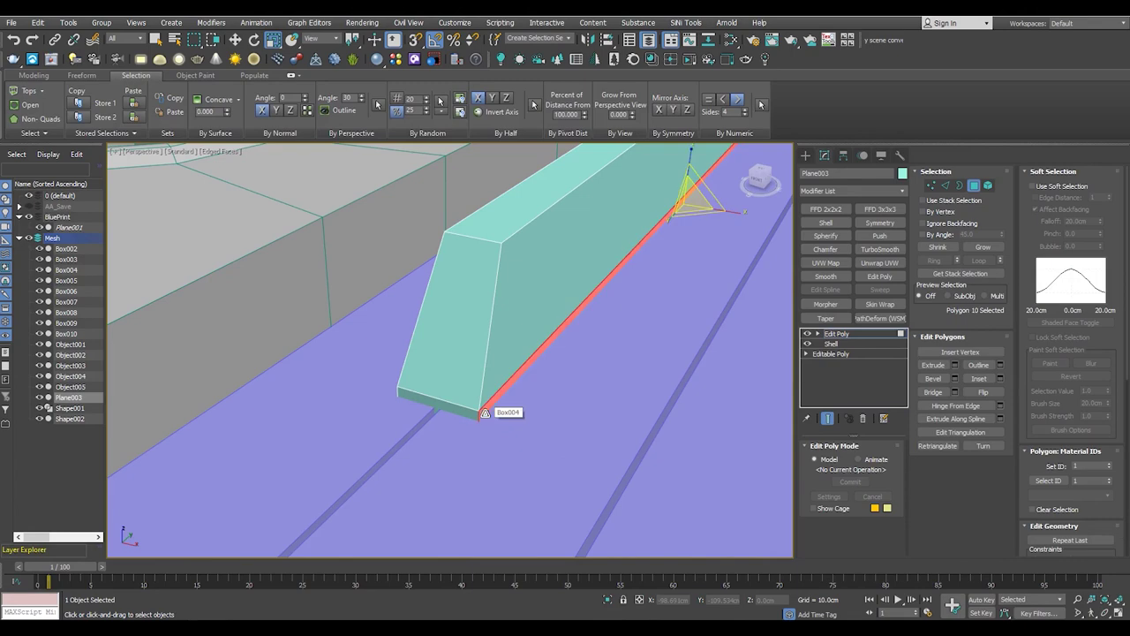
Detach the selected faces as a copy, Object006, and scale it slightly larger
{"action": "scroll", "coordinate": [478, 417], "scroll_direction": "up", "scroll_amount": 2}
{"action": "key", "text": "alt+d"}
{"action": "key", "text": "Return"}
{"action": "key", "text": "6"}
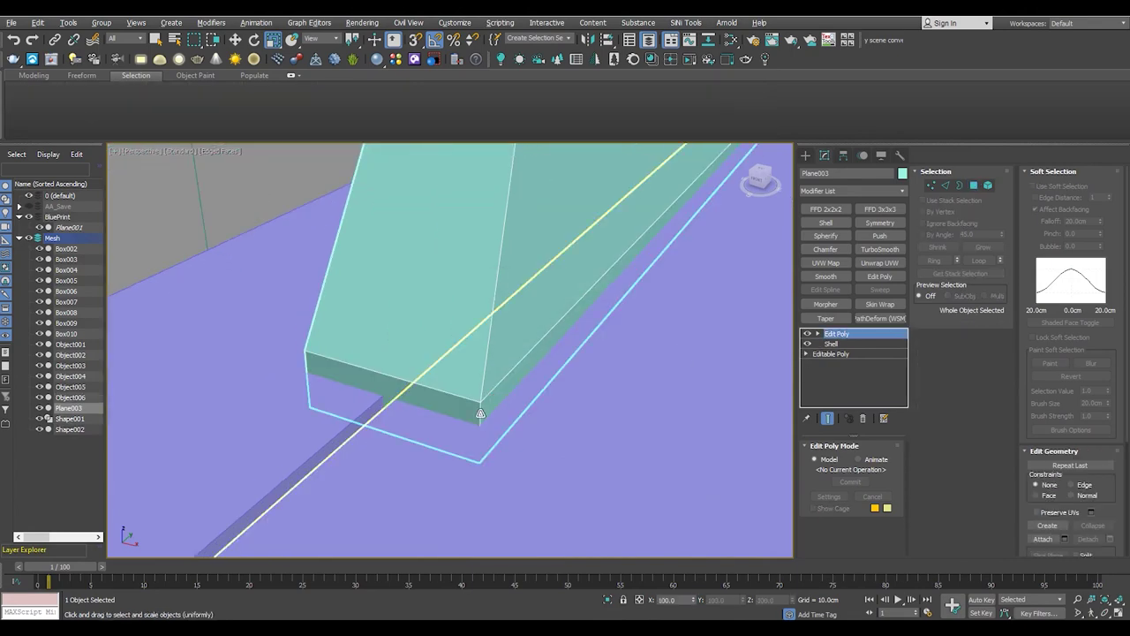
{"action": "key", "text": "F3"}
{"action": "left_click", "coordinate": [484, 408]}
{"action": "key", "text": "F3"}
{"action": "key", "text": "z"}
{"action": "mouse_move", "coordinate": [505, 391]}
{"action": "middle_mouse_down", "text": "alt"}
{"action": "mouse_move", "coordinate": [560, 328]}
{"action": "mouse_move", "coordinate": [494, 381]}
{"action": "mouse_move", "coordinate": [548, 350]}
{"action": "middle_mouse_up", "text": "alt"}
{"action": "left_click_drag", "start_coordinate": [608, 271], "coordinate": [603, 256]}
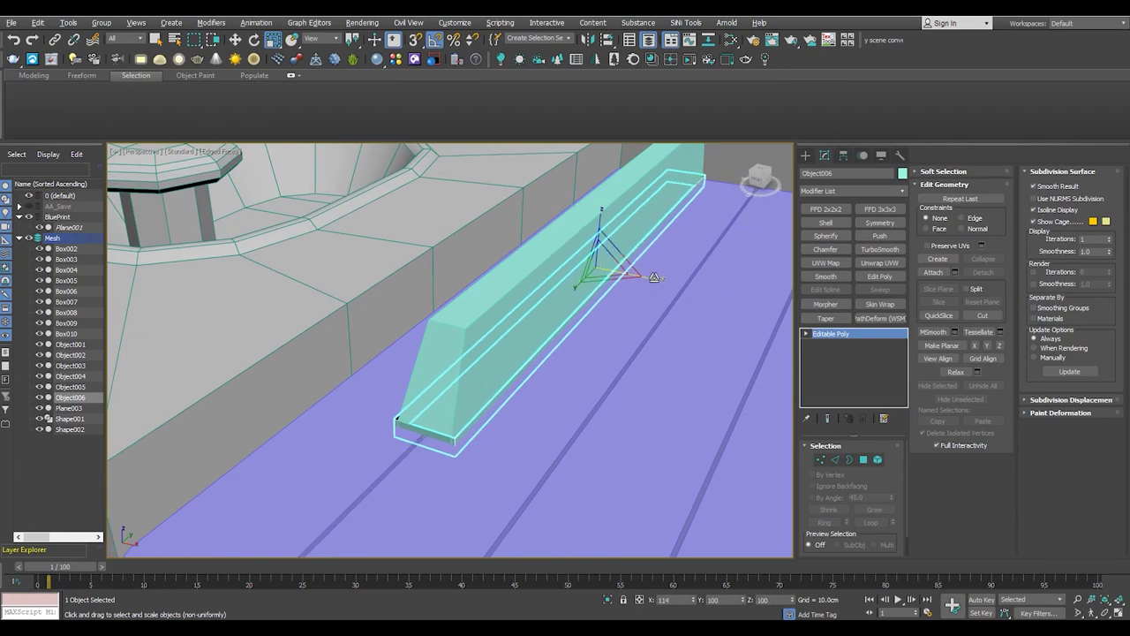
Inspect Object006's end face and vertices, then select slat Box004
{"action": "middle_click_drag", "start_coordinate": [440, 391], "coordinate": [471, 346], "text": "alt"}
{"action": "scroll", "coordinate": [479, 345], "scroll_direction": "up", "scroll_amount": 4}
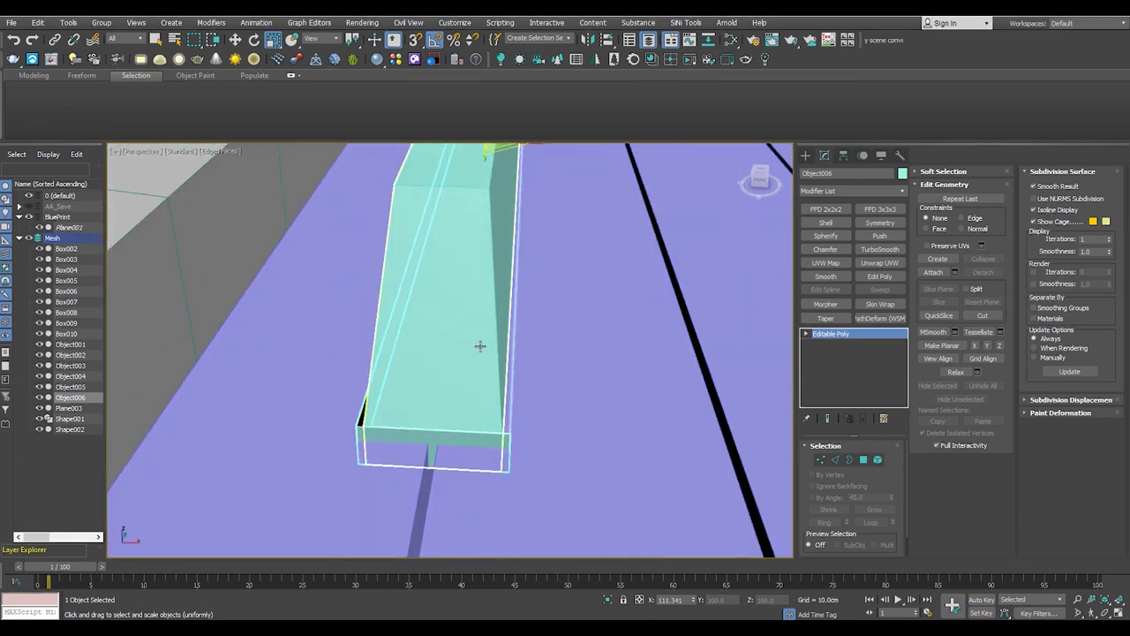
{"action": "scroll", "coordinate": [535, 213], "scroll_direction": "up", "scroll_amount": 2}
{"action": "key", "text": "r"}
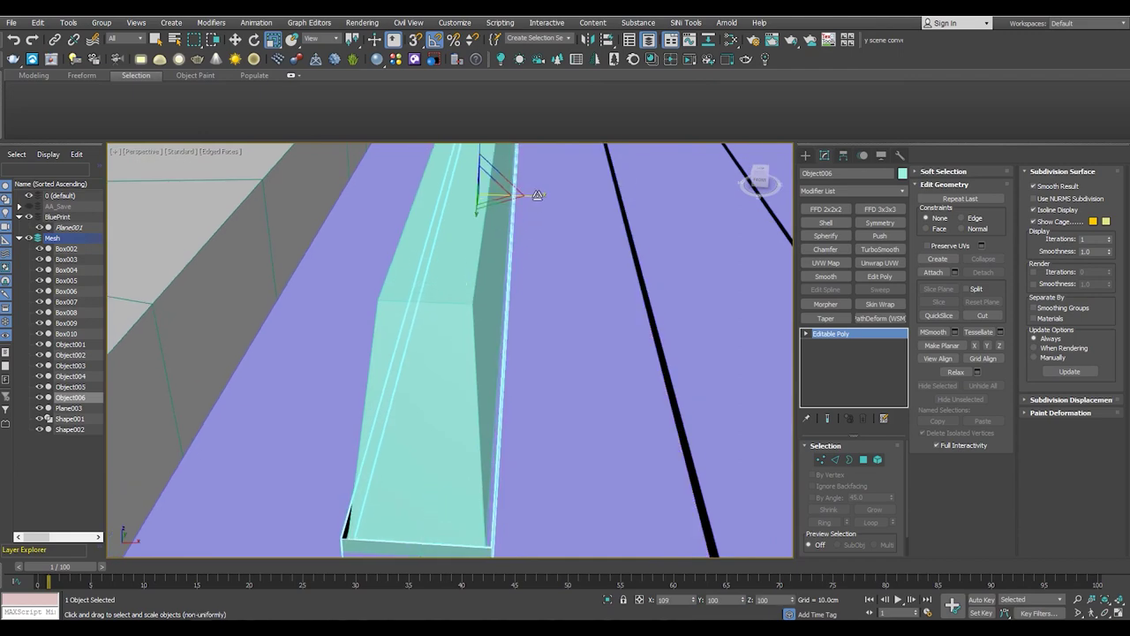
{"action": "scroll", "coordinate": [433, 396], "scroll_direction": "down", "scroll_amount": 1}
{"action": "key", "text": "4"}
{"action": "left_click", "coordinate": [446, 503]}
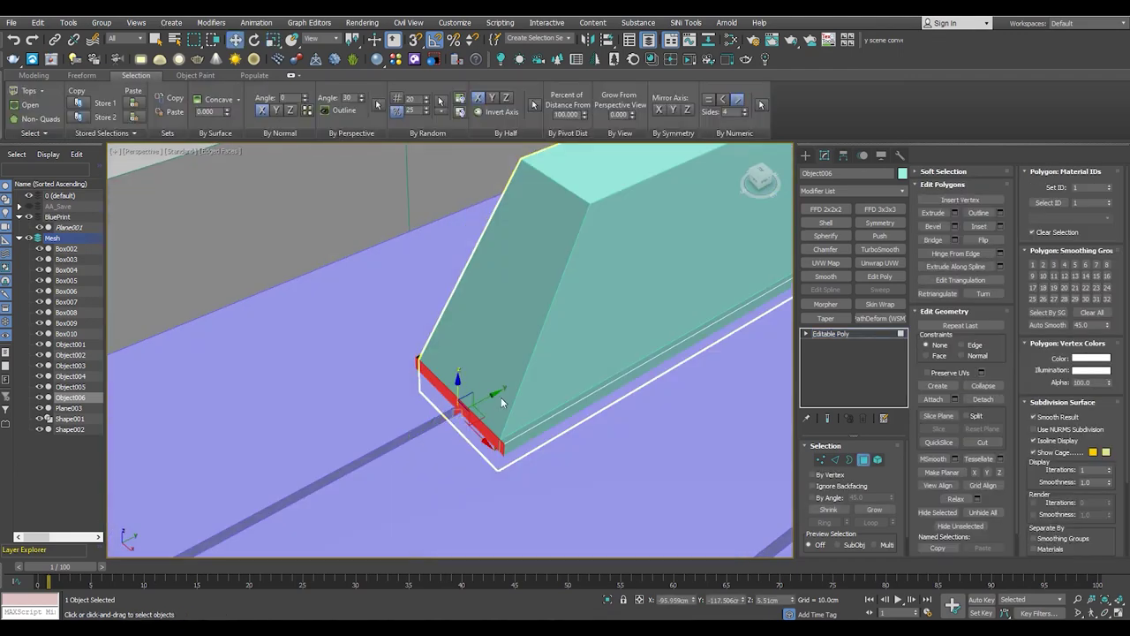
{"action": "mouse_move", "coordinate": [478, 401]}
{"action": "middle_mouse_down", "text": "alt"}
{"action": "mouse_move", "coordinate": [494, 388]}
{"action": "mouse_move", "coordinate": [560, 429]}
{"action": "mouse_move", "coordinate": [557, 361]}
{"action": "mouse_move", "coordinate": [400, 404]}
{"action": "middle_mouse_up", "text": "alt"}
{"action": "key", "text": "1"}
{"action": "scroll", "coordinate": [399, 404], "scroll_direction": "up", "scroll_amount": 3}
{"action": "key", "text": "1"}
{"action": "scroll", "coordinate": [442, 424], "scroll_direction": "up", "scroll_amount": 3}
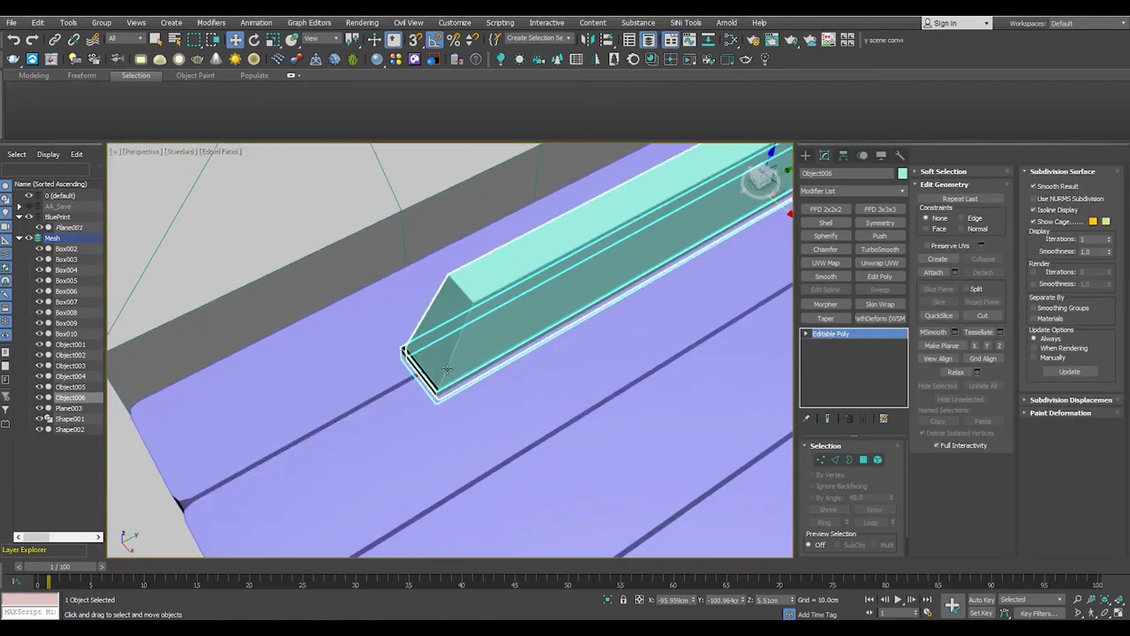
{"action": "scroll", "coordinate": [479, 440], "scroll_direction": "up", "scroll_amount": 3}
{"action": "left_click", "coordinate": [480, 440]}
Isolate Box004, end isolation, and select slat Box003
{"action": "key", "text": "alt+q"}
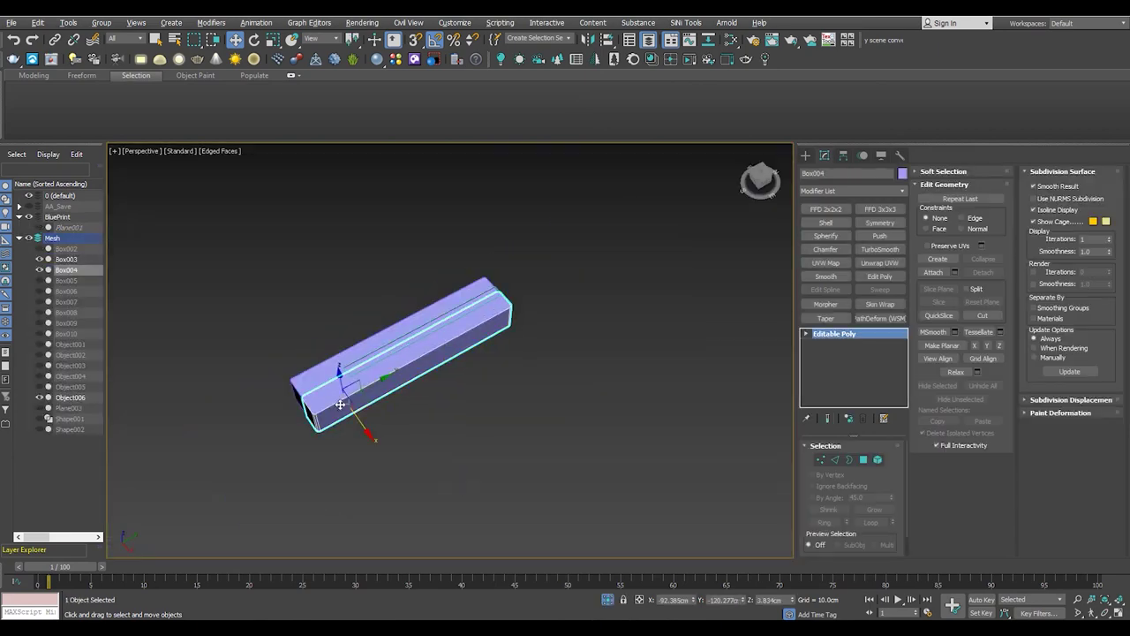
{"action": "left_click", "coordinate": [605, 604]}
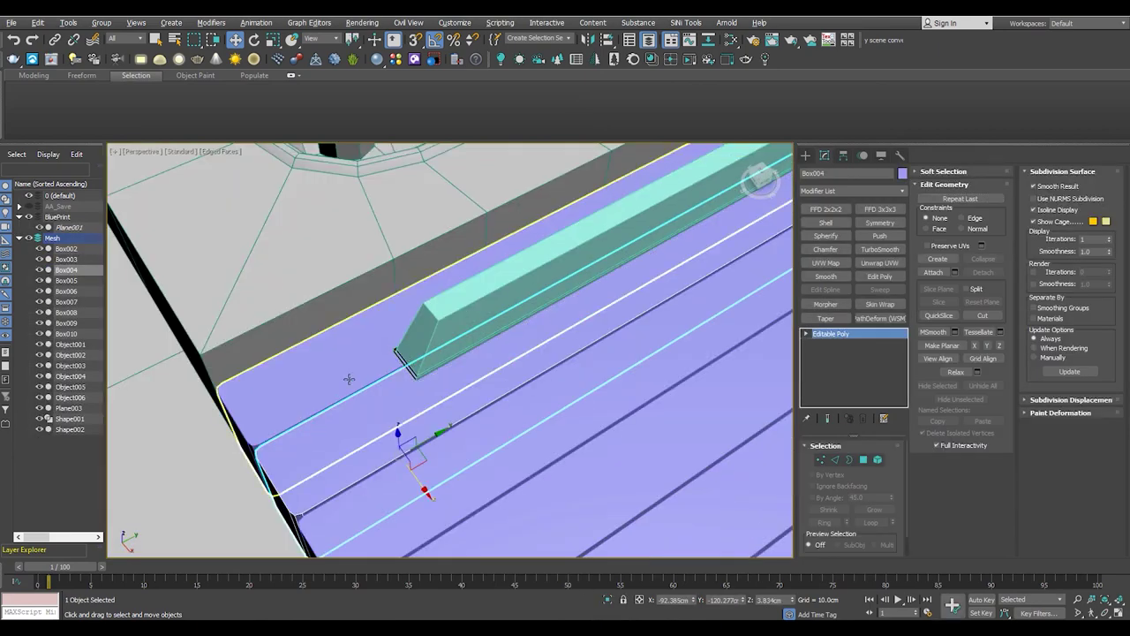
{"action": "left_click", "coordinate": [412, 397], "text": "ctrl"}
{"action": "scroll", "coordinate": [411, 397], "scroll_direction": "down", "scroll_amount": 3}
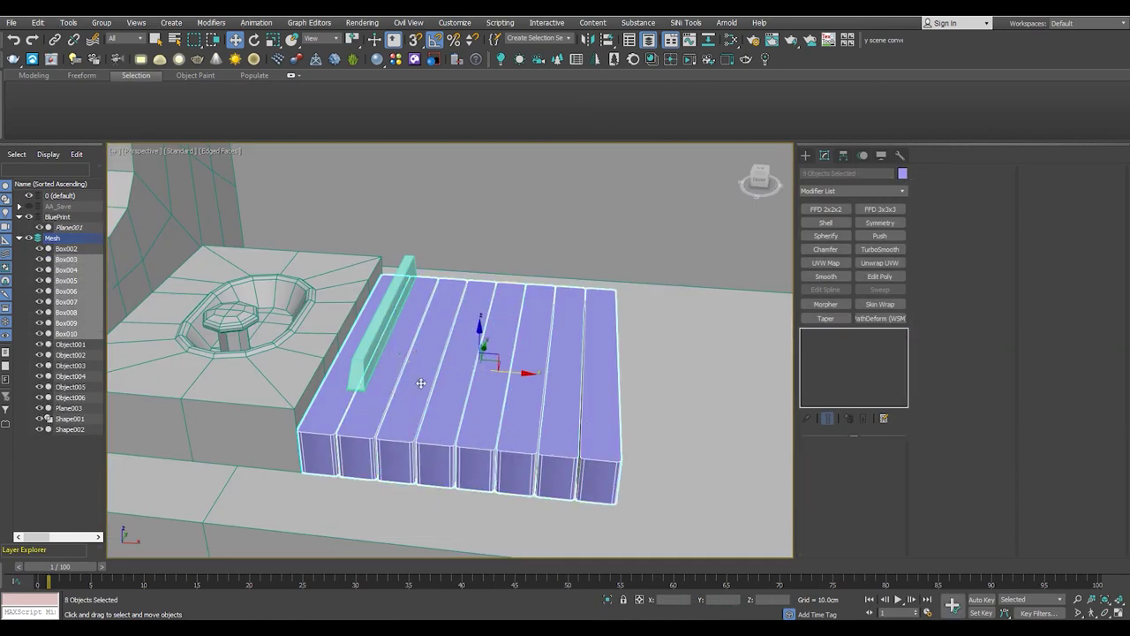
{"action": "scroll", "coordinate": [362, 391], "scroll_direction": "up", "scroll_amount": 3}
{"action": "scroll", "coordinate": [335, 371], "scroll_direction": "down", "scroll_amount": 3}
{"action": "scroll", "coordinate": [314, 355], "scroll_direction": "up", "scroll_amount": 5}
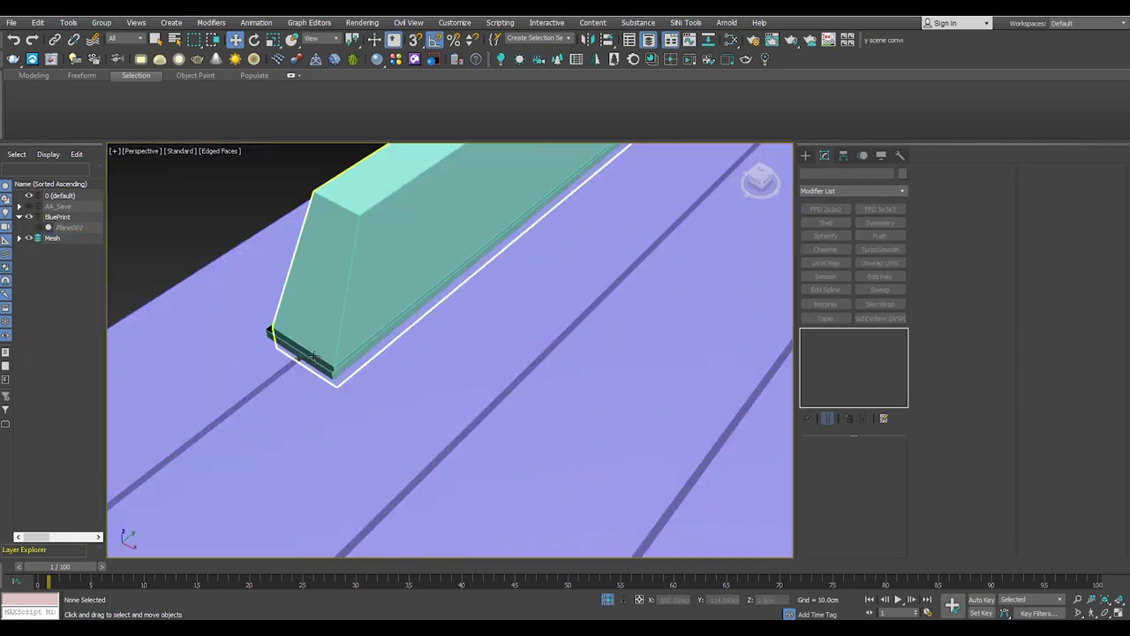
{"action": "left_click", "coordinate": [334, 373]}
{"action": "key", "text": "F3"}
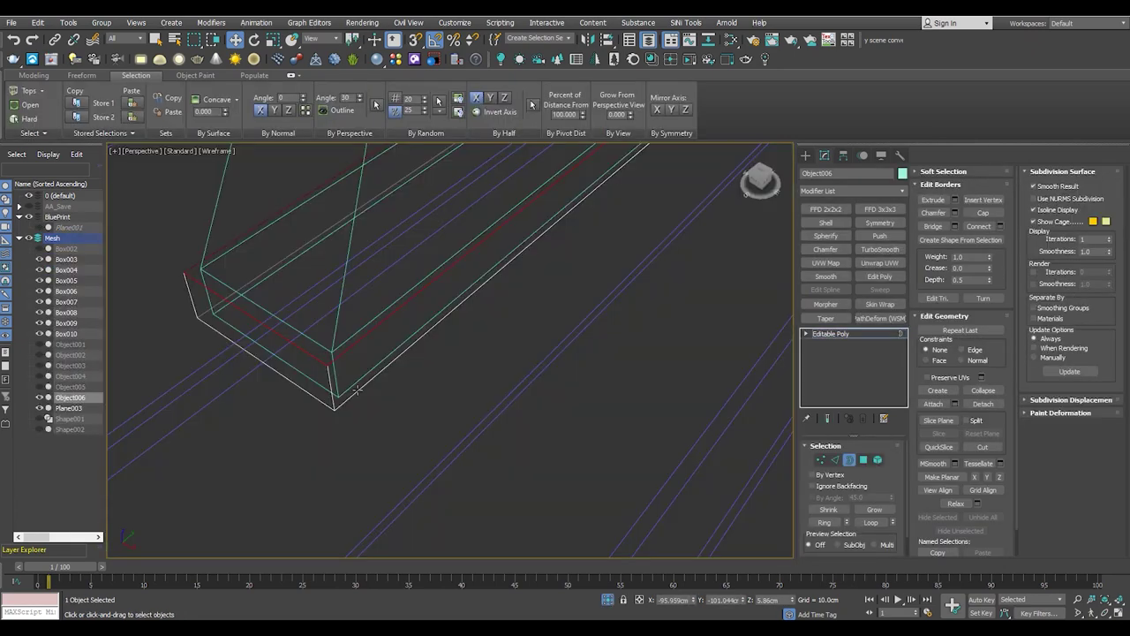
{"action": "scroll", "coordinate": [376, 364], "scroll_direction": "down", "scroll_amount": 3}
{"action": "key", "text": "F3"}
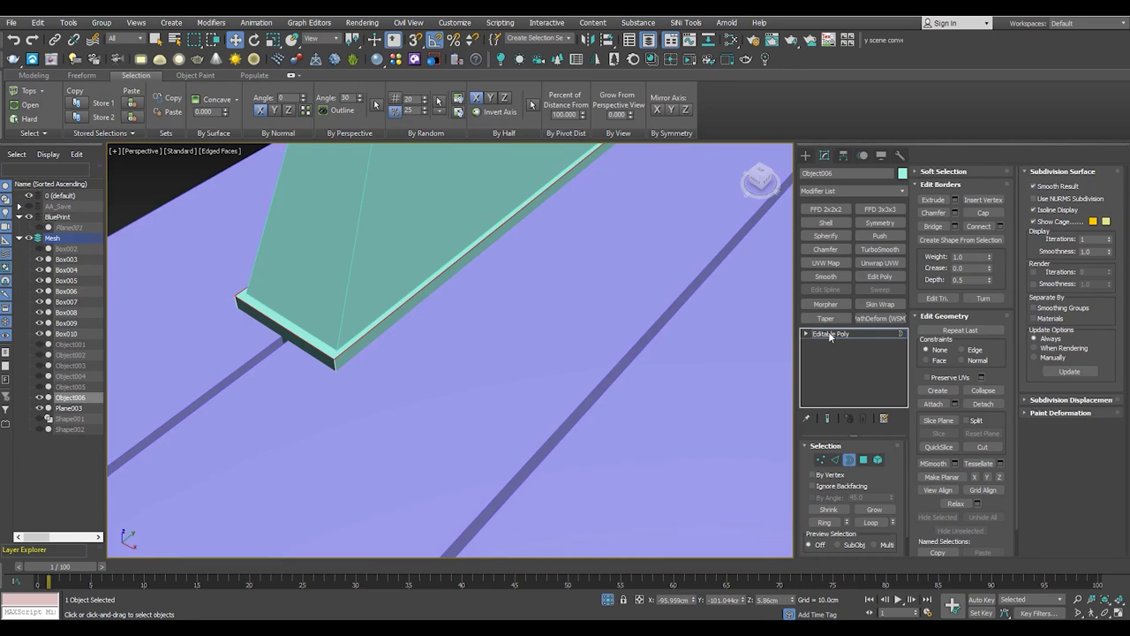
{"action": "scroll", "coordinate": [376, 365], "scroll_direction": "down", "scroll_amount": 3}
{"action": "left_click", "coordinate": [69, 408]}
{"action": "left_click", "coordinate": [320, 320]}
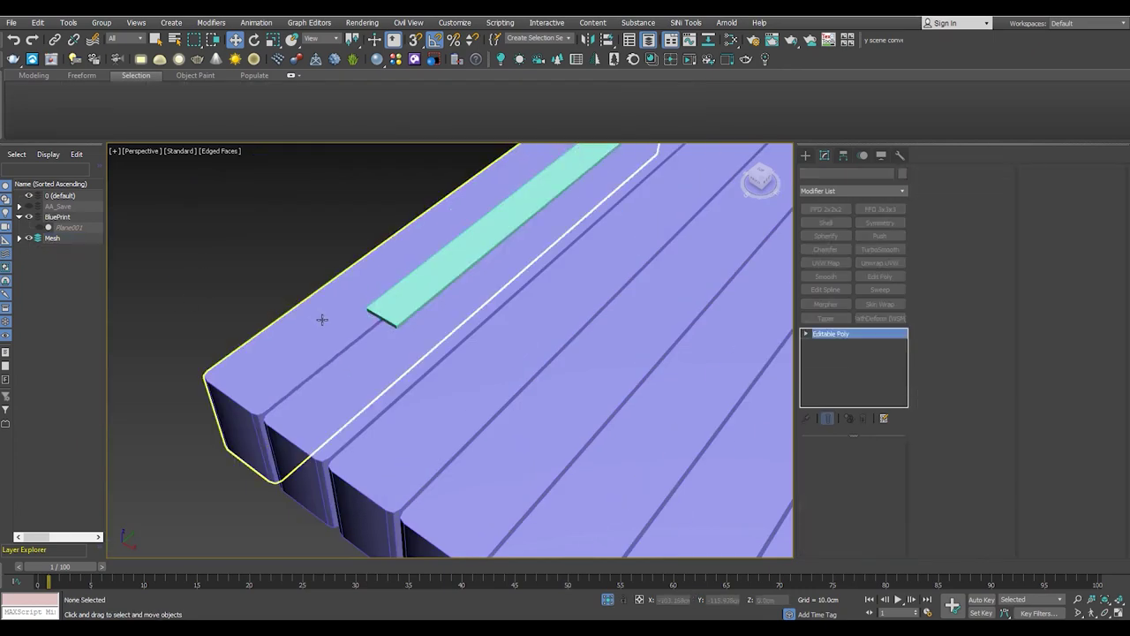
{"action": "scroll", "coordinate": [484, 374], "scroll_direction": "down", "scroll_amount": 2}
{"action": "scroll", "coordinate": [368, 400], "scroll_direction": "up", "scroll_amount": 3}
{"action": "key", "text": "w"}
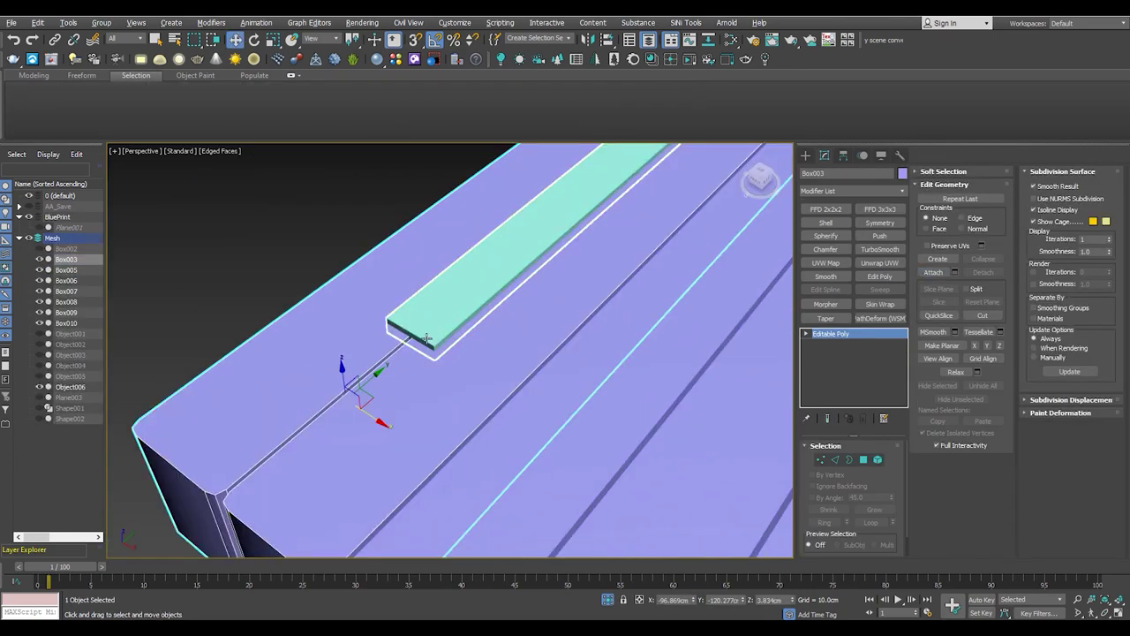
{"action": "scroll", "coordinate": [367, 400], "scroll_direction": "up", "scroll_amount": 2}
Make Box003 a ProBoolean Subtraction from Compound Objects and expand Advanced Options
{"action": "left_click", "coordinate": [805, 155]}
{"action": "left_click", "coordinate": [843, 188]}
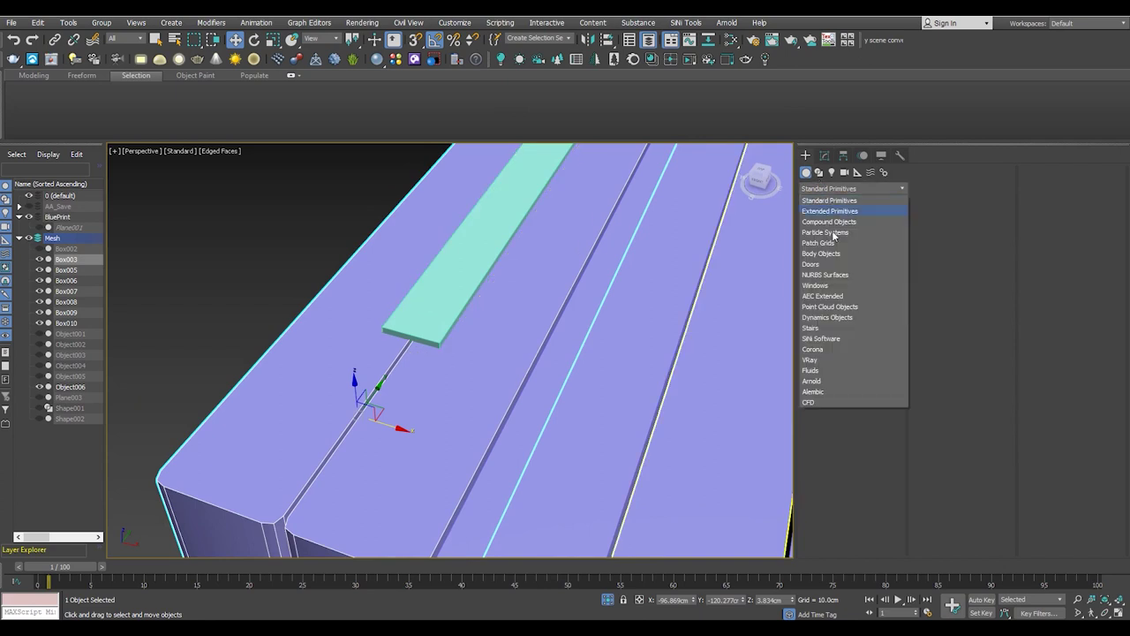
{"action": "left_click", "coordinate": [843, 222]}
{"action": "left_click", "coordinate": [872, 275]}
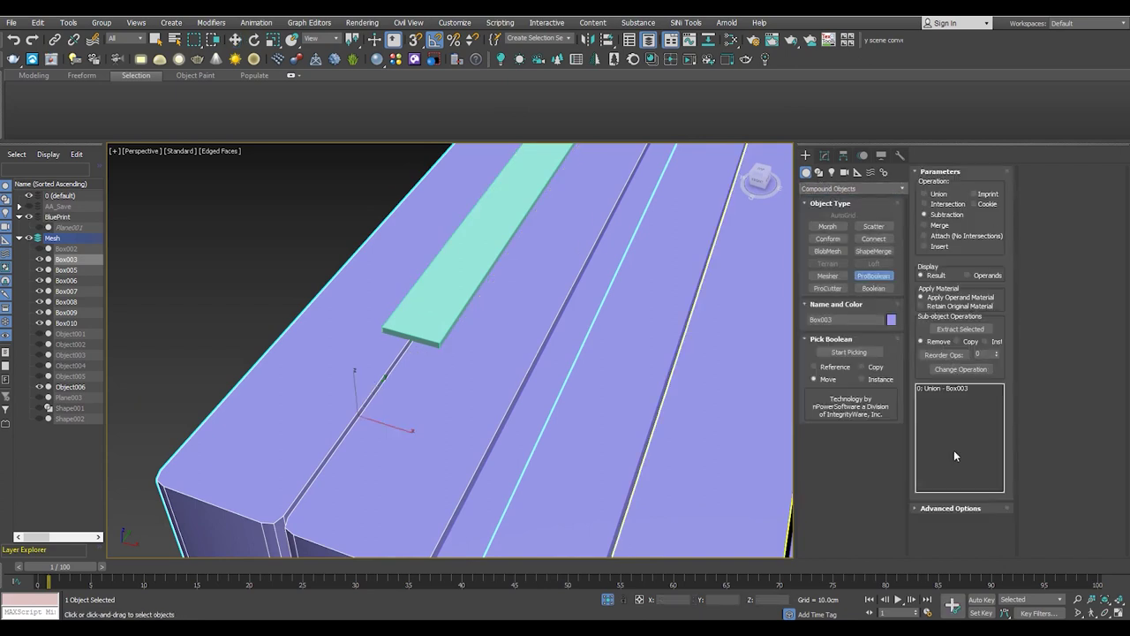
{"action": "left_click", "coordinate": [957, 508]}
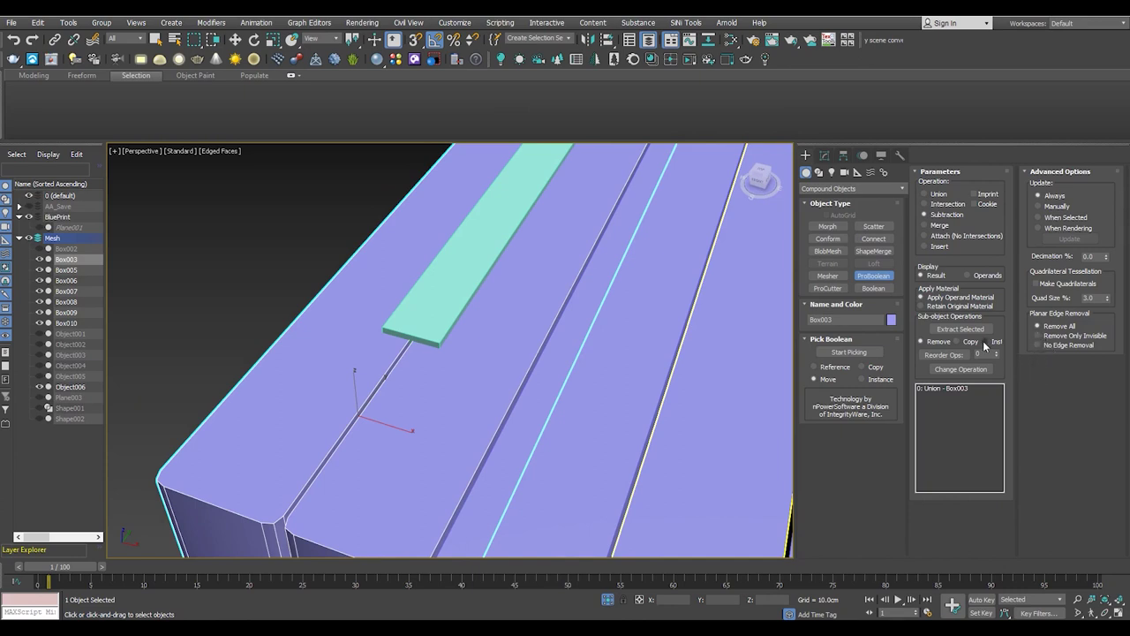
Subtract the thin strip from Box003's top with ProBoolean using No Edge Removal
{"action": "left_click", "coordinate": [1073, 345]}
{"action": "left_click", "coordinate": [849, 352]}
{"action": "middle_click_drag", "start_coordinate": [439, 297], "coordinate": [452, 320], "text": "alt"}
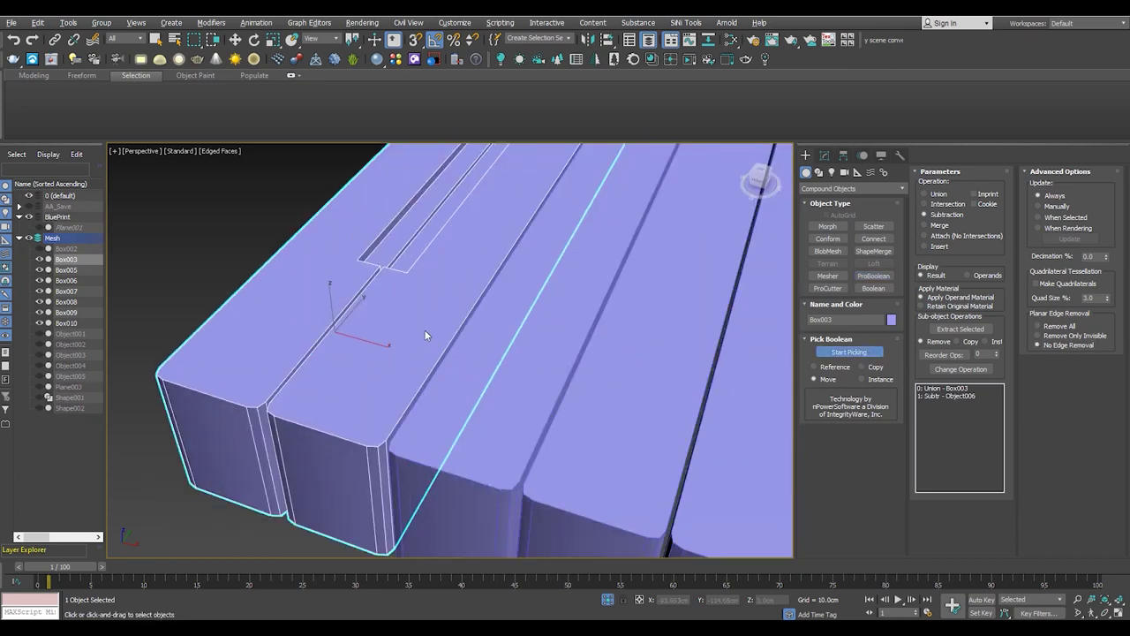
Convert the grooved Box003 to an Editable Poly
{"action": "left_click", "coordinate": [824, 156]}
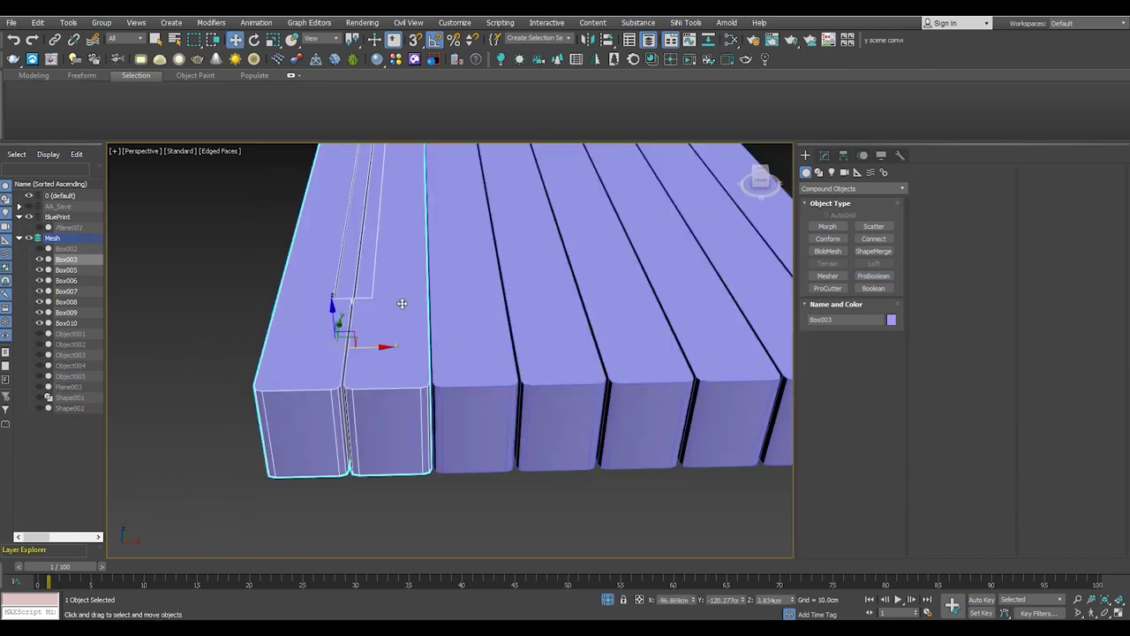
{"action": "left_click", "coordinate": [834, 190]}
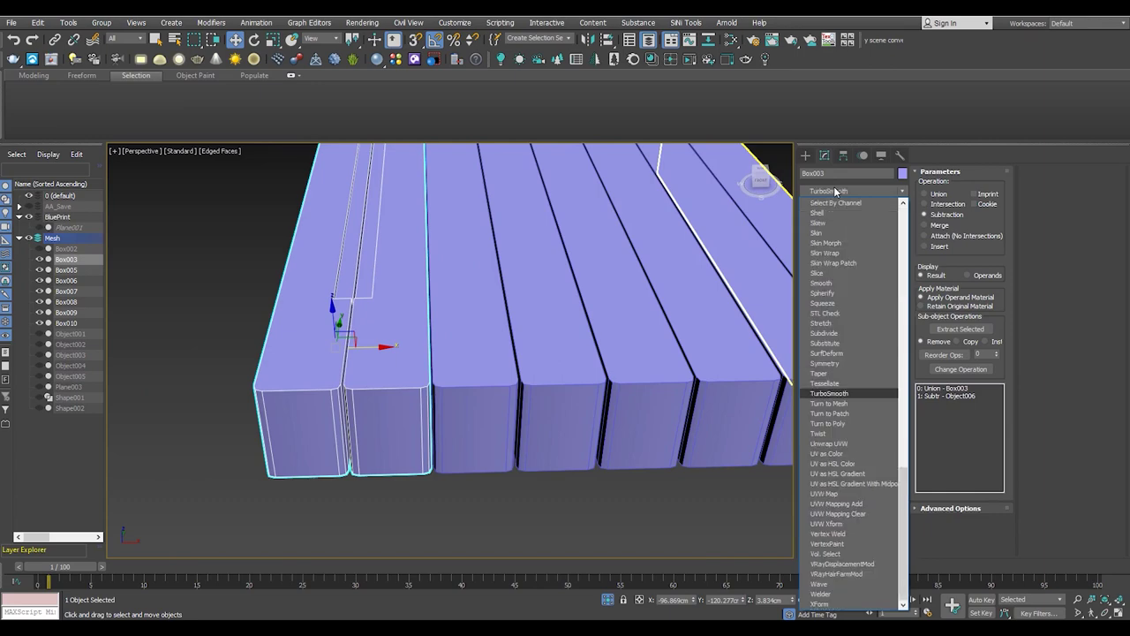
{"action": "left_click", "coordinate": [839, 419]}
Move Box003's vertices to reshape the grooved block
{"action": "scroll", "coordinate": [356, 317], "scroll_direction": "up", "scroll_amount": 2}
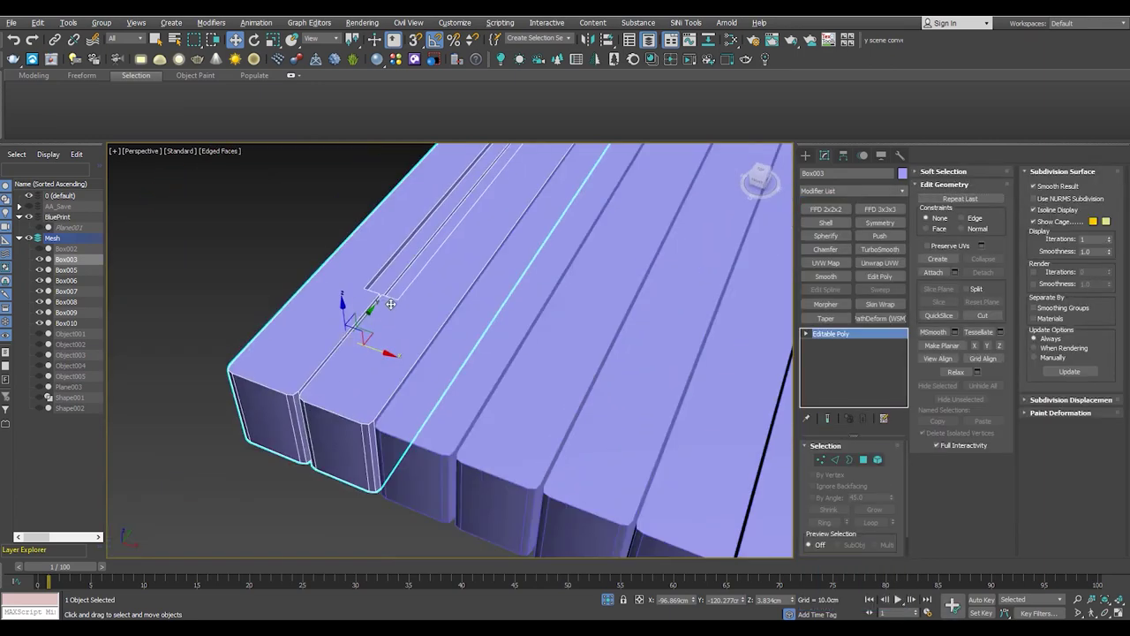
{"action": "scroll", "coordinate": [356, 318], "scroll_direction": "up", "scroll_amount": 2}
{"action": "scroll", "coordinate": [353, 317], "scroll_direction": "up", "scroll_amount": 2}
{"action": "key", "text": "1"}
{"action": "scroll", "coordinate": [351, 314], "scroll_direction": "up", "scroll_amount": 2}
{"action": "mouse_move", "coordinate": [351, 314]}
{"action": "middle_mouse_down", "text": "alt"}
{"action": "mouse_move", "coordinate": [379, 300]}
{"action": "mouse_move", "coordinate": [434, 330]}
{"action": "mouse_move", "coordinate": [424, 309]}
{"action": "middle_mouse_up", "text": "alt"}
{"action": "scroll", "coordinate": [379, 300], "scroll_direction": "down", "scroll_amount": 4}
{"action": "key", "text": "w"}
{"action": "scroll", "coordinate": [385, 286], "scroll_direction": "up", "scroll_amount": 2}
{"action": "scroll", "coordinate": [376, 251], "scroll_direction": "down", "scroll_amount": 2}
{"action": "middle_click_drag", "start_coordinate": [465, 274], "coordinate": [386, 312], "text": "alt"}
{"action": "scroll", "coordinate": [426, 394], "scroll_direction": "up", "scroll_amount": 2}
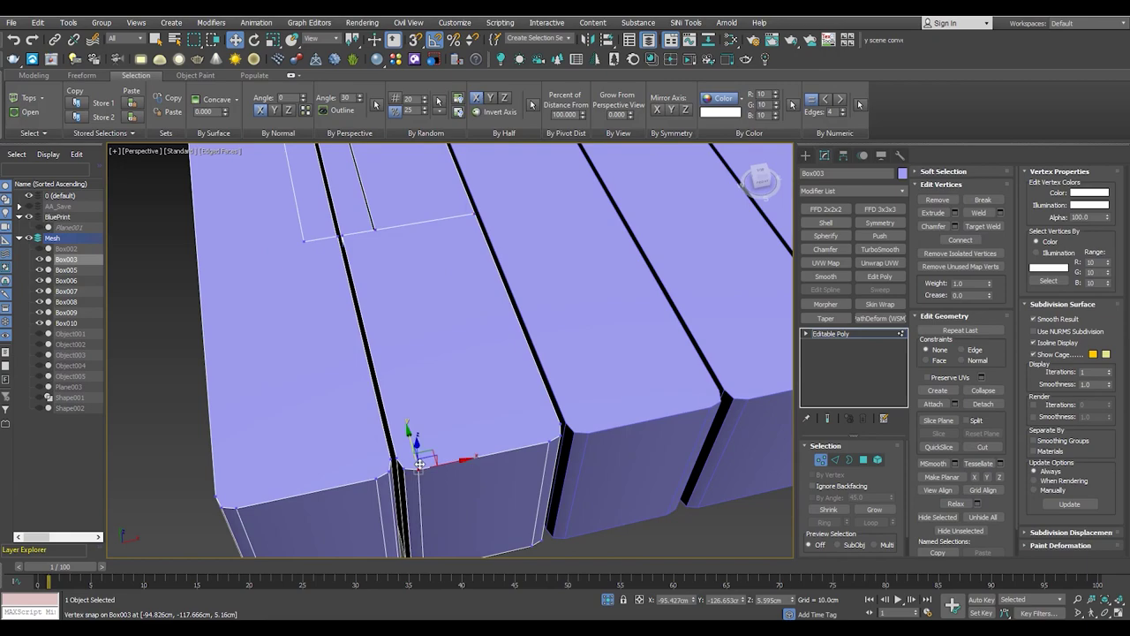
{"action": "mouse_move", "coordinate": [376, 232]}
{"action": "middle_mouse_down", "text": "alt"}
{"action": "mouse_move", "coordinate": [459, 264]}
{"action": "mouse_move", "coordinate": [383, 303]}
{"action": "mouse_move", "coordinate": [393, 282]}
{"action": "mouse_move", "coordinate": [555, 477]}
{"action": "mouse_move", "coordinate": [534, 370]}
{"action": "middle_mouse_up", "text": "alt"}
Insert a new edge loop across the block
{"action": "key", "text": "alt+s"}
{"action": "key", "text": "w"}
{"action": "scroll", "coordinate": [504, 312], "scroll_direction": "up", "scroll_amount": 2}
{"action": "middle_click_drag", "start_coordinate": [503, 312], "coordinate": [504, 278], "text": "alt"}
{"action": "scroll", "coordinate": [504, 277], "scroll_direction": "down", "scroll_amount": 2}
{"action": "scroll", "coordinate": [512, 257], "scroll_direction": "up", "scroll_amount": 2}
{"action": "scroll", "coordinate": [497, 241], "scroll_direction": "down", "scroll_amount": 2}
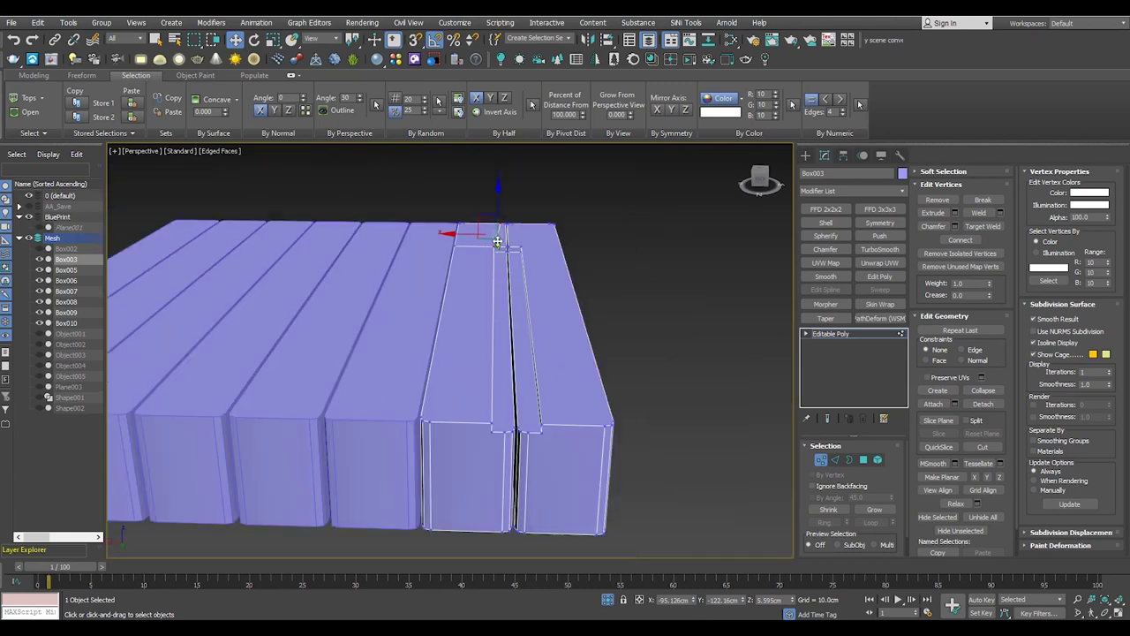
{"action": "scroll", "coordinate": [498, 243], "scroll_direction": "up", "scroll_amount": 2}
{"action": "scroll", "coordinate": [503, 244], "scroll_direction": "up", "scroll_amount": 1}
{"action": "middle_click_drag", "start_coordinate": [504, 245], "coordinate": [521, 247], "text": "alt"}
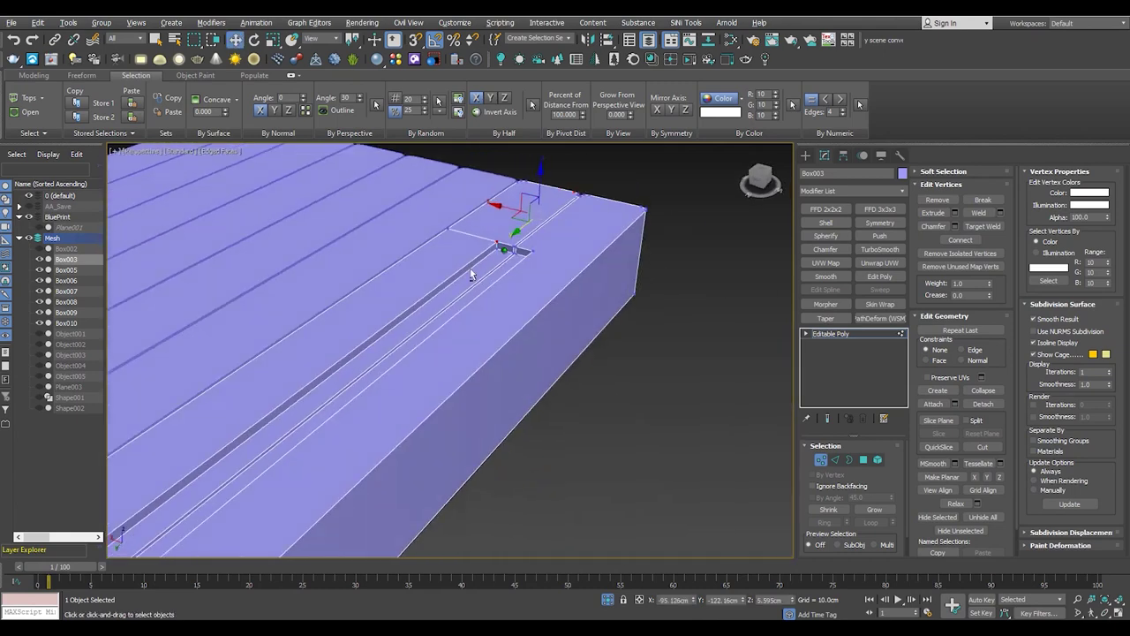
{"action": "scroll", "coordinate": [539, 241], "scroll_direction": "up", "scroll_amount": 2}
{"action": "scroll", "coordinate": [544, 239], "scroll_direction": "up", "scroll_amount": 2}
{"action": "scroll", "coordinate": [536, 320], "scroll_direction": "down", "scroll_amount": 3}
{"action": "middle_click_drag", "start_coordinate": [536, 319], "coordinate": [513, 362], "text": "alt"}
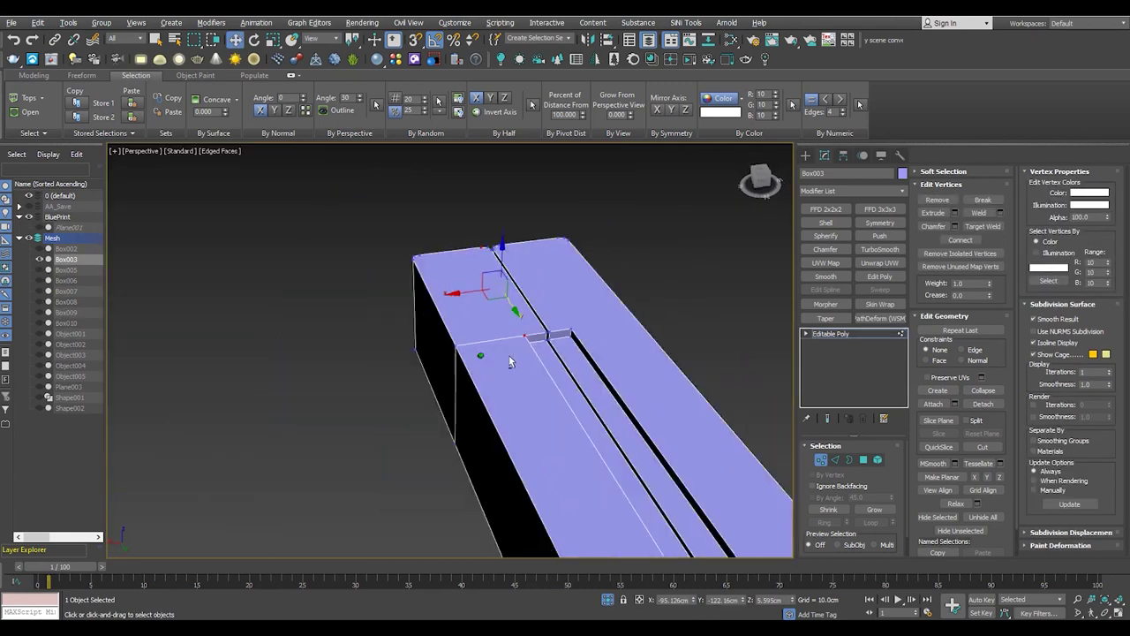
{"action": "scroll", "coordinate": [501, 361], "scroll_direction": "up", "scroll_amount": 1}
Detach the selected grooved polygons as a separate object named Object006
{"action": "key", "text": "4"}
{"action": "left_click", "coordinate": [983, 333]}
{"action": "left_click", "coordinate": [597, 323]}
{"action": "left_click", "coordinate": [70, 387]}
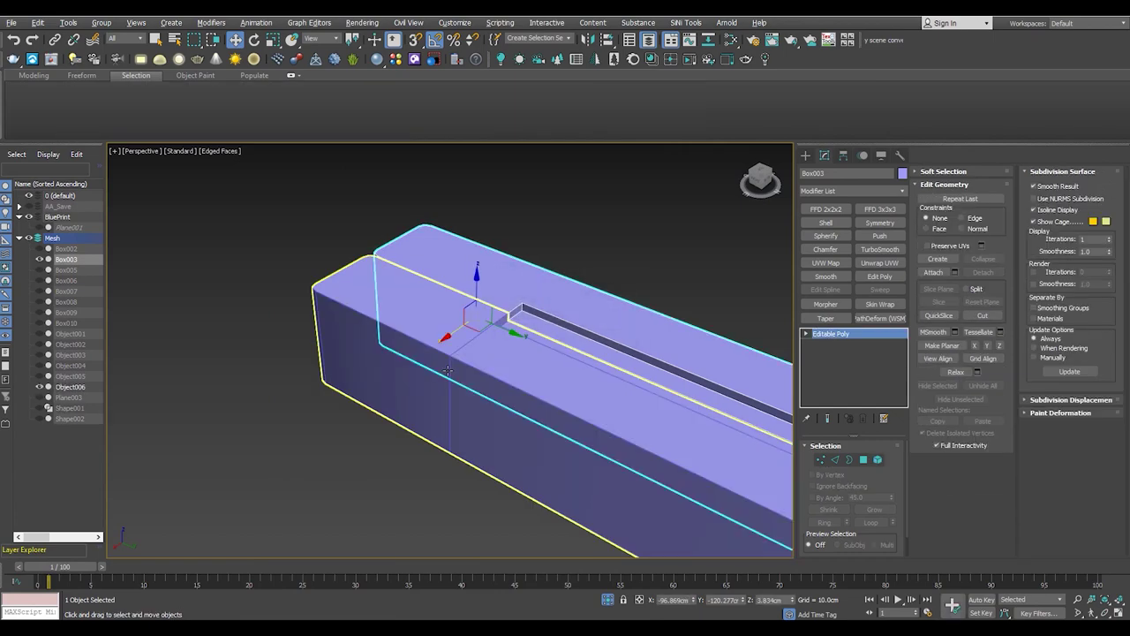
Work on Object006's vertices while inspecting its slotted end and full length
{"action": "middle_click_drag", "start_coordinate": [502, 360], "coordinate": [329, 343], "text": "alt"}
{"action": "scroll", "coordinate": [330, 343], "scroll_direction": "up", "scroll_amount": 3}
{"action": "key", "text": "1"}
{"action": "middle_click_drag", "start_coordinate": [483, 418], "coordinate": [648, 286], "text": "alt"}
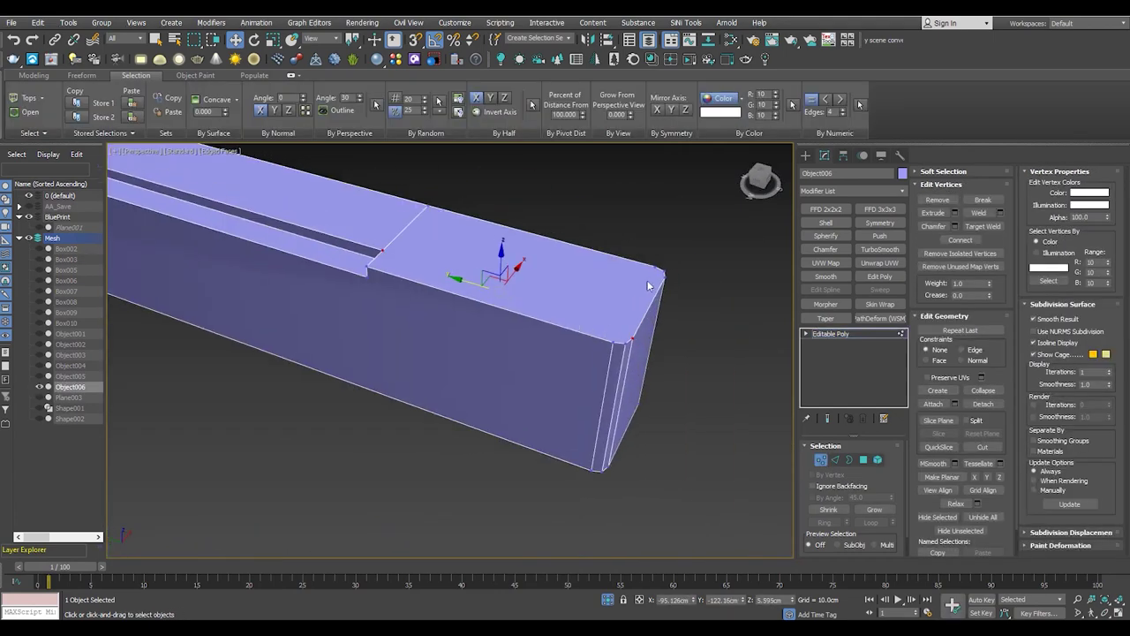
{"action": "mouse_move", "coordinate": [641, 355]}
{"action": "middle_mouse_down", "text": "alt"}
{"action": "mouse_move", "coordinate": [588, 379]}
{"action": "mouse_move", "coordinate": [605, 428]}
{"action": "middle_mouse_up", "text": "alt"}
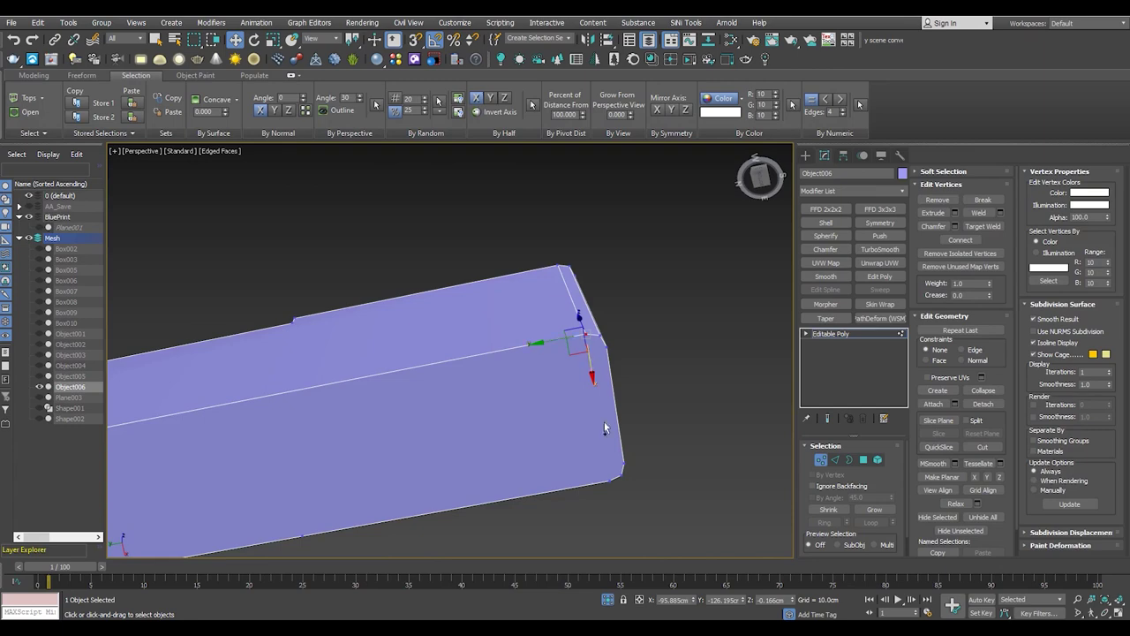
{"action": "mouse_move", "coordinate": [410, 452]}
{"action": "middle_mouse_down", "text": "alt"}
{"action": "mouse_move", "coordinate": [497, 493]}
{"action": "mouse_move", "coordinate": [453, 354]}
{"action": "mouse_move", "coordinate": [503, 365]}
{"action": "mouse_move", "coordinate": [436, 403]}
{"action": "mouse_move", "coordinate": [448, 361]}
{"action": "middle_mouse_up", "text": "alt"}
{"action": "scroll", "coordinate": [398, 411], "scroll_direction": "up", "scroll_amount": 5}
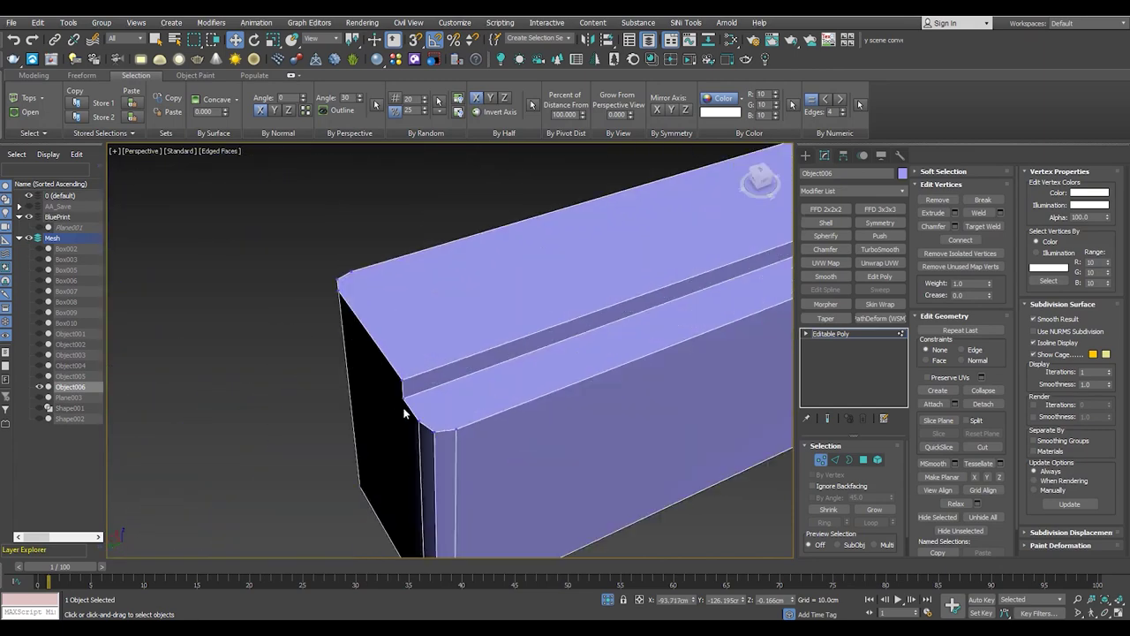
{"action": "middle_click_drag", "start_coordinate": [398, 411], "coordinate": [416, 254], "text": "alt"}
{"action": "middle_click_drag", "start_coordinate": [439, 430], "coordinate": [492, 385], "text": "alt"}
{"action": "scroll", "coordinate": [460, 415], "scroll_direction": "down", "scroll_amount": 4}
{"action": "scroll", "coordinate": [434, 479], "scroll_direction": "up", "scroll_amount": 2}
{"action": "scroll", "coordinate": [433, 381], "scroll_direction": "down", "scroll_amount": 2}
{"action": "mouse_move", "coordinate": [434, 480]}
{"action": "middle_mouse_down", "text": "alt"}
{"action": "mouse_move", "coordinate": [432, 382]}
{"action": "mouse_move", "coordinate": [415, 466]}
{"action": "middle_mouse_up", "text": "alt"}
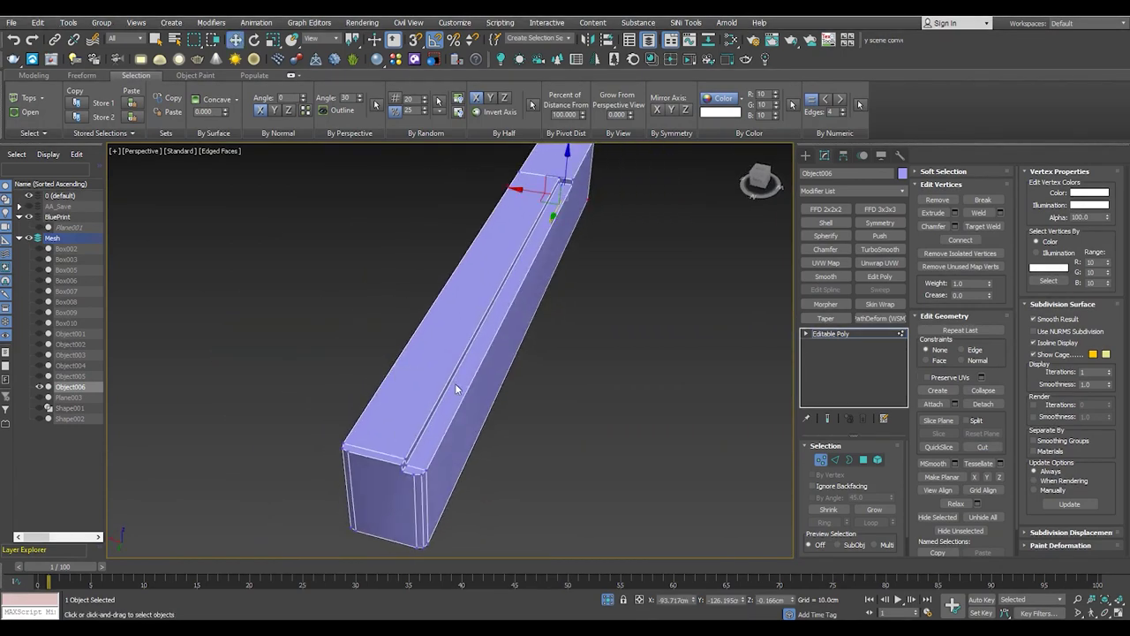
Select a corner edge and a corner vertex at the block's end
{"action": "key", "text": "2"}
{"action": "key", "text": "w"}
{"action": "left_click", "coordinate": [415, 465]}
{"action": "scroll", "coordinate": [478, 402], "scroll_direction": "down", "scroll_amount": 3}
{"action": "scroll", "coordinate": [476, 449], "scroll_direction": "up", "scroll_amount": 5}
{"action": "key", "text": "1"}
{"action": "left_click", "coordinate": [484, 393]}
{"action": "scroll", "coordinate": [517, 270], "scroll_direction": "down", "scroll_amount": 4}
{"action": "scroll", "coordinate": [482, 384], "scroll_direction": "up", "scroll_amount": 5}
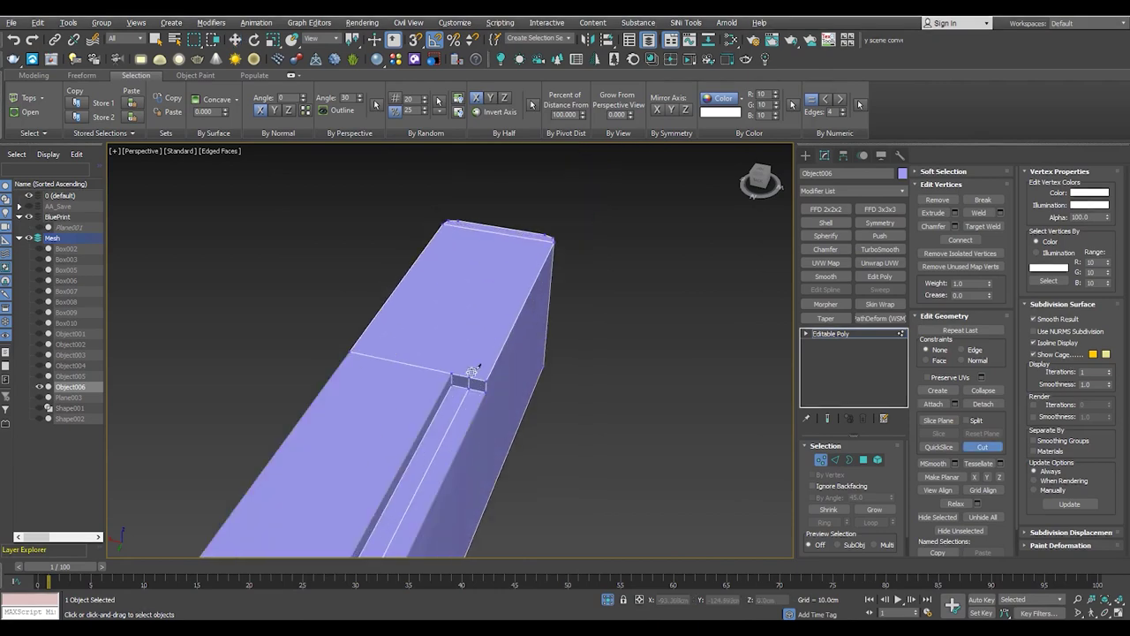
Move the selected corner vertex with the block standing upright
{"action": "middle_click_drag", "start_coordinate": [547, 234], "coordinate": [441, 264], "text": "alt"}
{"action": "scroll", "coordinate": [582, 293], "scroll_direction": "up", "scroll_amount": 5}
{"action": "scroll", "coordinate": [494, 360], "scroll_direction": "down", "scroll_amount": 4}
{"action": "key", "text": "w"}
{"action": "scroll", "coordinate": [574, 379], "scroll_direction": "up", "scroll_amount": 3}
{"action": "scroll", "coordinate": [574, 379], "scroll_direction": "down", "scroll_amount": 3}
{"action": "scroll", "coordinate": [510, 300], "scroll_direction": "up", "scroll_amount": 3}
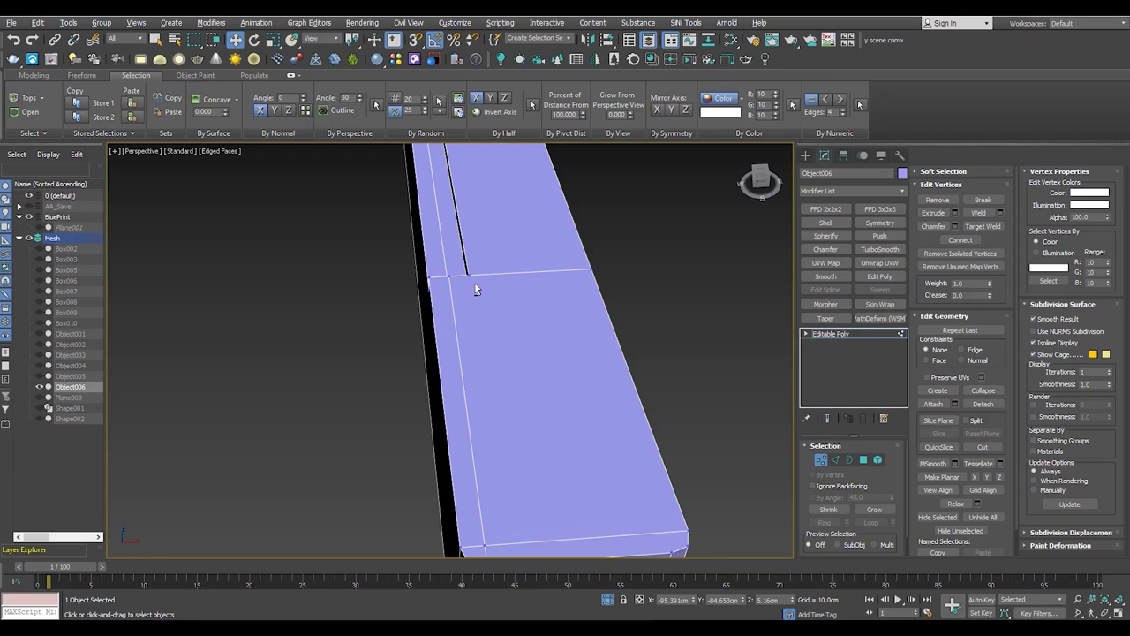
{"action": "scroll", "coordinate": [487, 382], "scroll_direction": "down", "scroll_amount": 3}
{"action": "mouse_move", "coordinate": [495, 530]}
{"action": "middle_mouse_down", "text": "alt"}
{"action": "mouse_move", "coordinate": [504, 277]}
{"action": "mouse_move", "coordinate": [567, 406]}
{"action": "mouse_move", "coordinate": [462, 386]}
{"action": "mouse_move", "coordinate": [433, 399]}
{"action": "mouse_move", "coordinate": [461, 262]}
{"action": "middle_mouse_up", "text": "alt"}
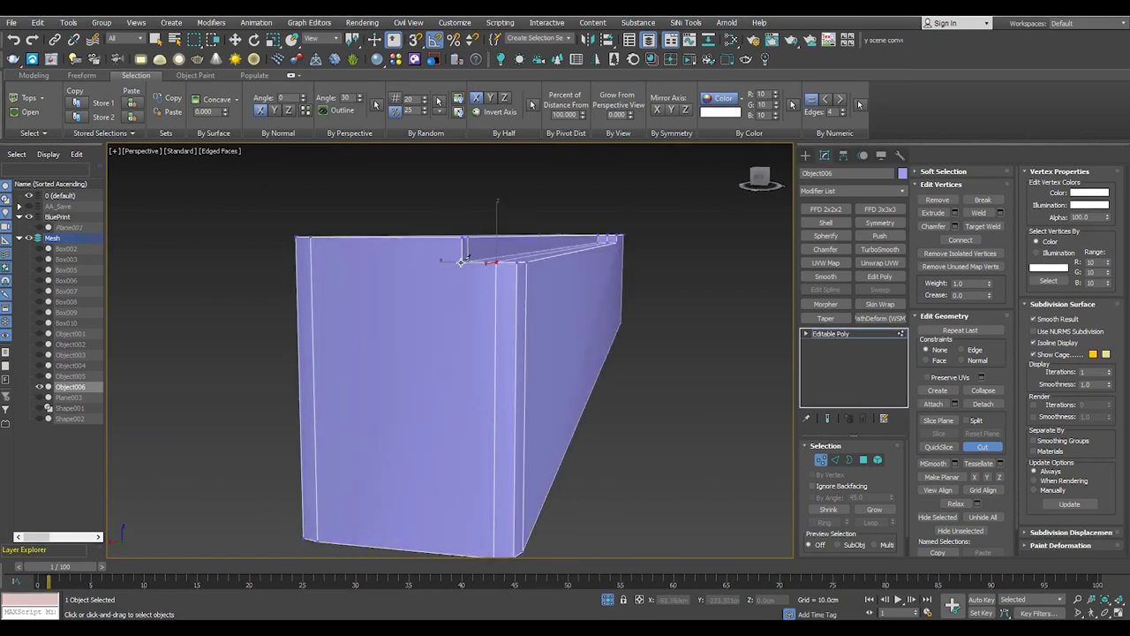
Cut an edge across Object006's top edge, then inspect the beam's end face
{"action": "left_click", "coordinate": [461, 261]}
{"action": "middle_click_drag", "start_coordinate": [452, 422], "coordinate": [452, 400], "text": "alt"}
{"action": "right_click", "coordinate": [458, 439]}
{"action": "mouse_move", "coordinate": [457, 439]}
{"action": "middle_mouse_down", "text": "alt"}
{"action": "mouse_move", "coordinate": [444, 253]}
{"action": "mouse_move", "coordinate": [441, 308]}
{"action": "mouse_move", "coordinate": [462, 374]}
{"action": "mouse_move", "coordinate": [392, 258]}
{"action": "middle_mouse_up", "text": "alt"}
{"action": "mouse_move", "coordinate": [367, 296]}
{"action": "middle_mouse_down", "text": "alt"}
{"action": "mouse_move", "coordinate": [406, 356]}
{"action": "mouse_move", "coordinate": [265, 285]}
{"action": "mouse_move", "coordinate": [347, 263]}
{"action": "mouse_move", "coordinate": [370, 287]}
{"action": "mouse_move", "coordinate": [323, 177]}
{"action": "mouse_move", "coordinate": [403, 247]}
{"action": "mouse_move", "coordinate": [415, 275]}
{"action": "mouse_move", "coordinate": [430, 273]}
{"action": "mouse_move", "coordinate": [340, 252]}
{"action": "middle_mouse_up", "text": "alt"}
{"action": "scroll", "coordinate": [362, 293], "scroll_direction": "up", "scroll_amount": 3}
{"action": "scroll", "coordinate": [413, 247], "scroll_direction": "up", "scroll_amount": 3}
{"action": "scroll", "coordinate": [353, 261], "scroll_direction": "up", "scroll_amount": 3}
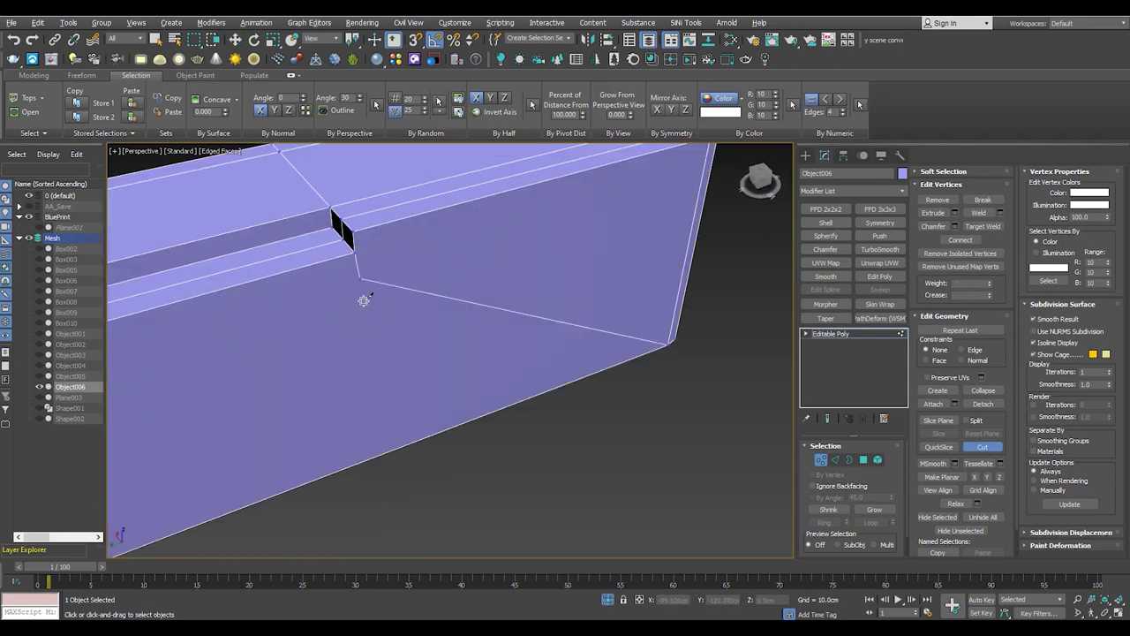
{"action": "mouse_move", "coordinate": [357, 250]}
{"action": "middle_mouse_down", "text": "alt"}
{"action": "mouse_move", "coordinate": [594, 252]}
{"action": "mouse_move", "coordinate": [447, 280]}
{"action": "mouse_move", "coordinate": [578, 272]}
{"action": "mouse_move", "coordinate": [377, 297]}
{"action": "mouse_move", "coordinate": [542, 348]}
{"action": "mouse_move", "coordinate": [170, 219]}
{"action": "middle_mouse_up", "text": "alt"}
{"action": "mouse_move", "coordinate": [483, 232]}
{"action": "middle_mouse_down", "text": "alt"}
{"action": "mouse_move", "coordinate": [425, 286]}
{"action": "mouse_move", "coordinate": [475, 259]}
{"action": "middle_mouse_up", "text": "alt"}
{"action": "middle_click_drag", "start_coordinate": [457, 326], "coordinate": [610, 330], "text": "alt"}
{"action": "scroll", "coordinate": [530, 350], "scroll_direction": "up", "scroll_amount": 5}
{"action": "scroll", "coordinate": [514, 262], "scroll_direction": "up", "scroll_amount": 3}
{"action": "scroll", "coordinate": [534, 287], "scroll_direction": "up", "scroll_amount": 1}
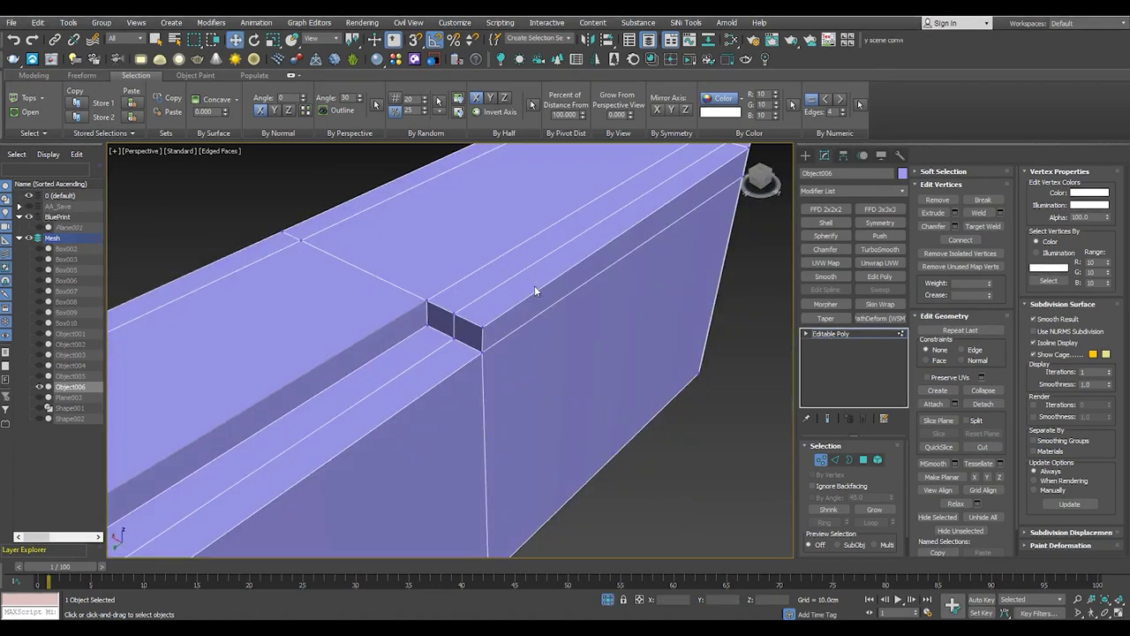
Select all the beam's polygons, then pick a vertex near the notch
{"action": "key", "text": "4"}
{"action": "key", "text": "ctrl+a"}
{"action": "scroll", "coordinate": [534, 287], "scroll_direction": "down", "scroll_amount": 5}
{"action": "mouse_move", "coordinate": [534, 287]}
{"action": "middle_mouse_down", "text": "alt"}
{"action": "mouse_move", "coordinate": [517, 278]}
{"action": "mouse_move", "coordinate": [411, 321]}
{"action": "middle_mouse_up", "text": "alt"}
{"action": "key", "text": "1"}
{"action": "left_click", "coordinate": [412, 322]}
{"action": "mouse_move", "coordinate": [582, 349]}
{"action": "middle_mouse_down", "text": "alt"}
{"action": "mouse_move", "coordinate": [559, 226]}
{"action": "mouse_move", "coordinate": [621, 367]}
{"action": "mouse_move", "coordinate": [292, 327]}
{"action": "middle_mouse_up", "text": "alt"}
Slice new edges across the beam's end, then clear the polygon selection
{"action": "key", "text": "alt+c"}
{"action": "scroll", "coordinate": [593, 449], "scroll_direction": "up", "scroll_amount": 5}
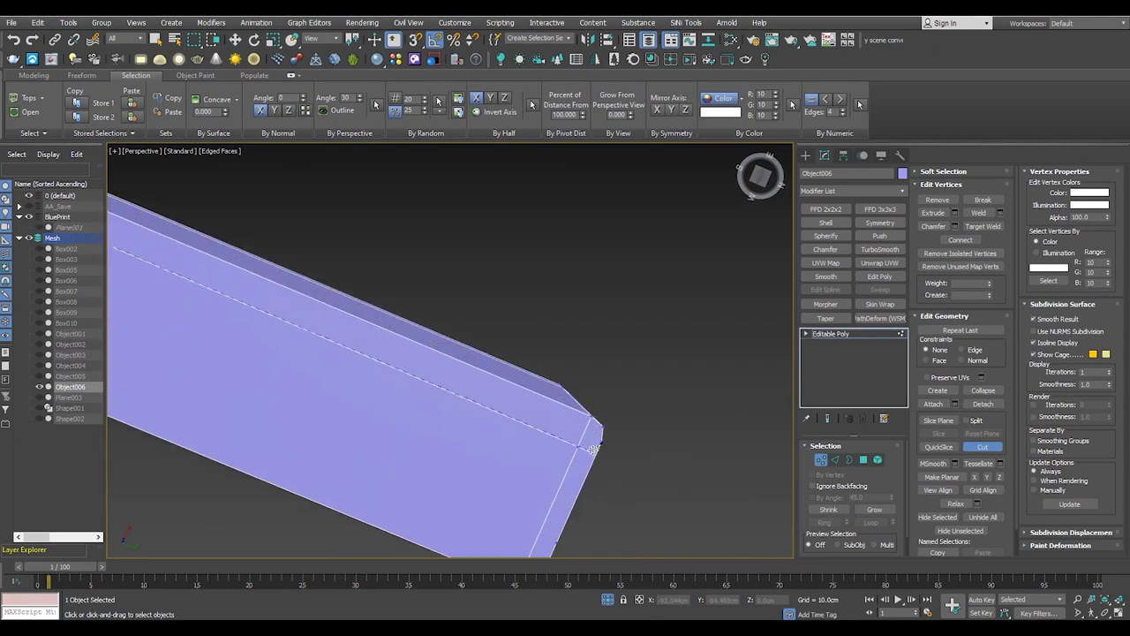
{"action": "mouse_move", "coordinate": [621, 472]}
{"action": "middle_mouse_down", "text": "alt"}
{"action": "mouse_move", "coordinate": [500, 432]}
{"action": "mouse_move", "coordinate": [460, 455]}
{"action": "mouse_move", "coordinate": [447, 303]}
{"action": "mouse_move", "coordinate": [426, 385]}
{"action": "mouse_move", "coordinate": [433, 360]}
{"action": "middle_mouse_up", "text": "alt"}
{"action": "scroll", "coordinate": [449, 448], "scroll_direction": "down", "scroll_amount": 3}
{"action": "scroll", "coordinate": [448, 448], "scroll_direction": "up", "scroll_amount": 4}
{"action": "scroll", "coordinate": [452, 394], "scroll_direction": "down", "scroll_amount": 3}
{"action": "scroll", "coordinate": [477, 356], "scroll_direction": "up", "scroll_amount": 4}
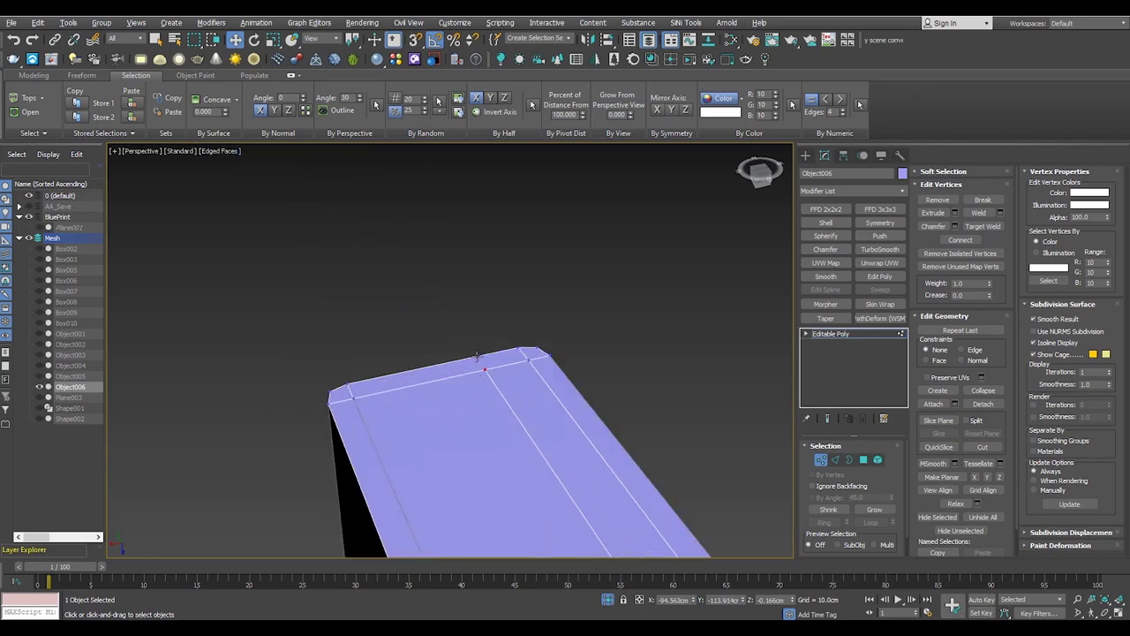
{"action": "middle_click_drag", "start_coordinate": [374, 438], "coordinate": [559, 451], "text": "alt"}
{"action": "key", "text": "4"}
{"action": "scroll", "coordinate": [353, 398], "scroll_direction": "down", "scroll_amount": 3}
{"action": "left_click", "coordinate": [247, 443]}
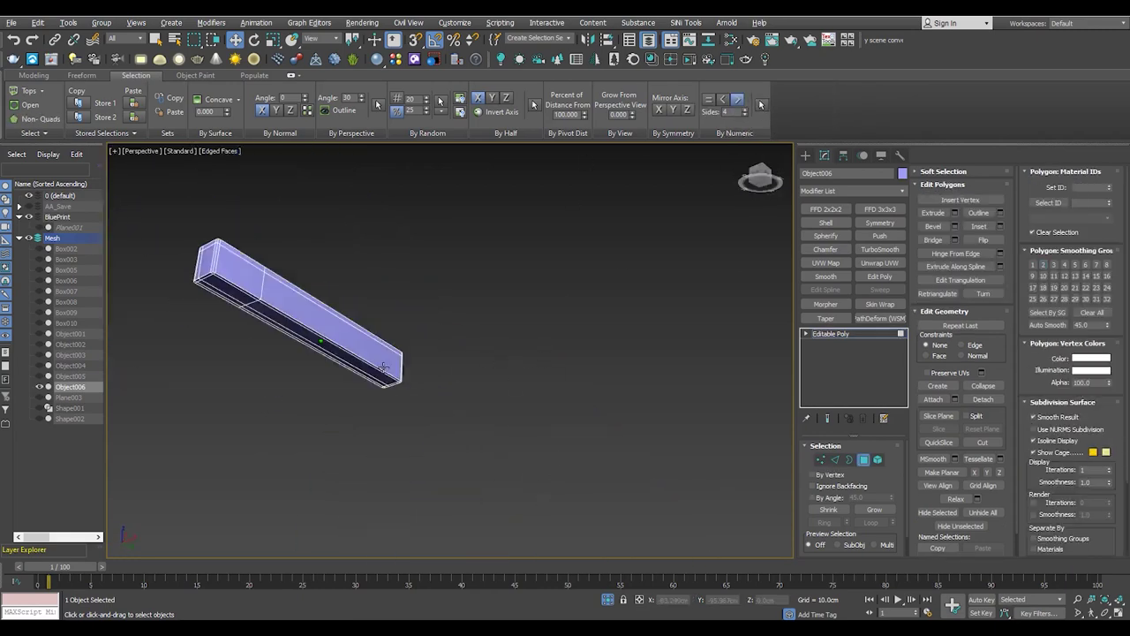
Leave polygon editing and isolate the two beams
{"action": "scroll", "coordinate": [353, 397], "scroll_direction": "up", "scroll_amount": 3}
{"action": "key", "text": "alt+q"}
{"action": "scroll", "coordinate": [435, 428], "scroll_direction": "up", "scroll_amount": 3}
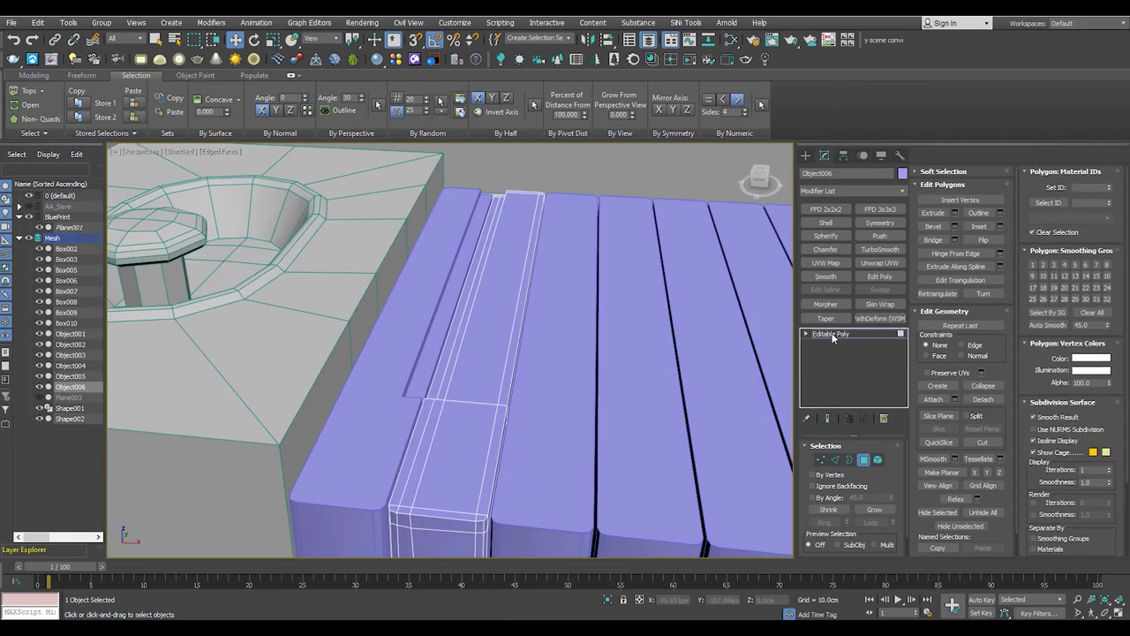
{"action": "key", "text": "4"}
{"action": "key", "text": "alt+q"}
{"action": "scroll", "coordinate": [503, 463], "scroll_direction": "up", "scroll_amount": 2}
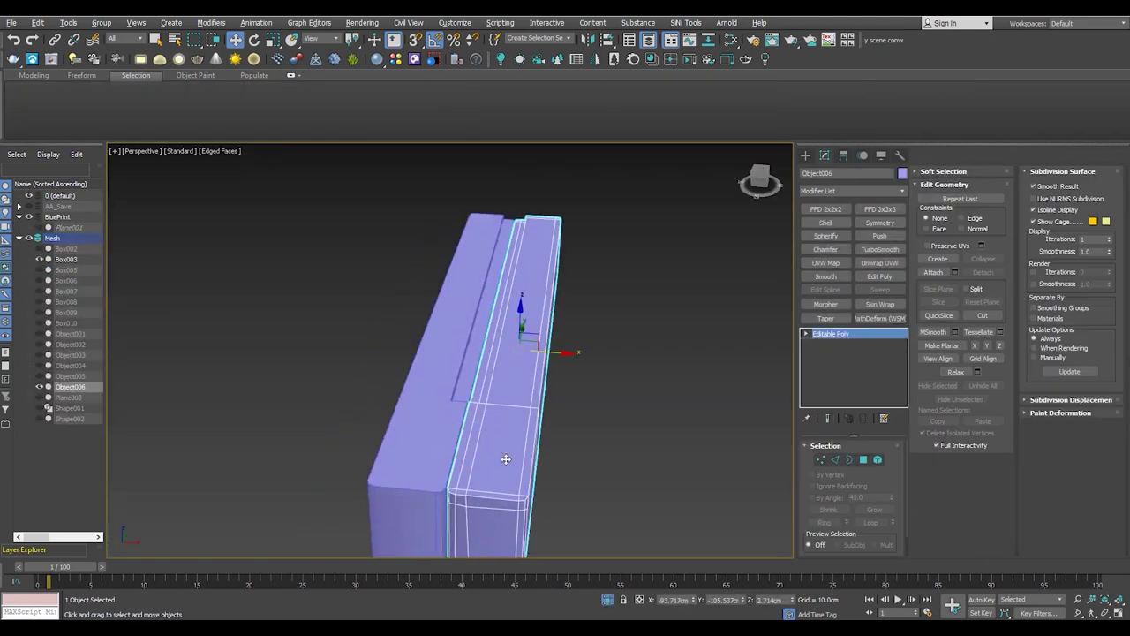
Clone the beam as Object007 beside the original, without mirroring
{"action": "left_click_drag", "start_coordinate": [554, 352], "coordinate": [371, 334], "text": "shift"}
{"action": "left_click", "coordinate": [537, 368]}
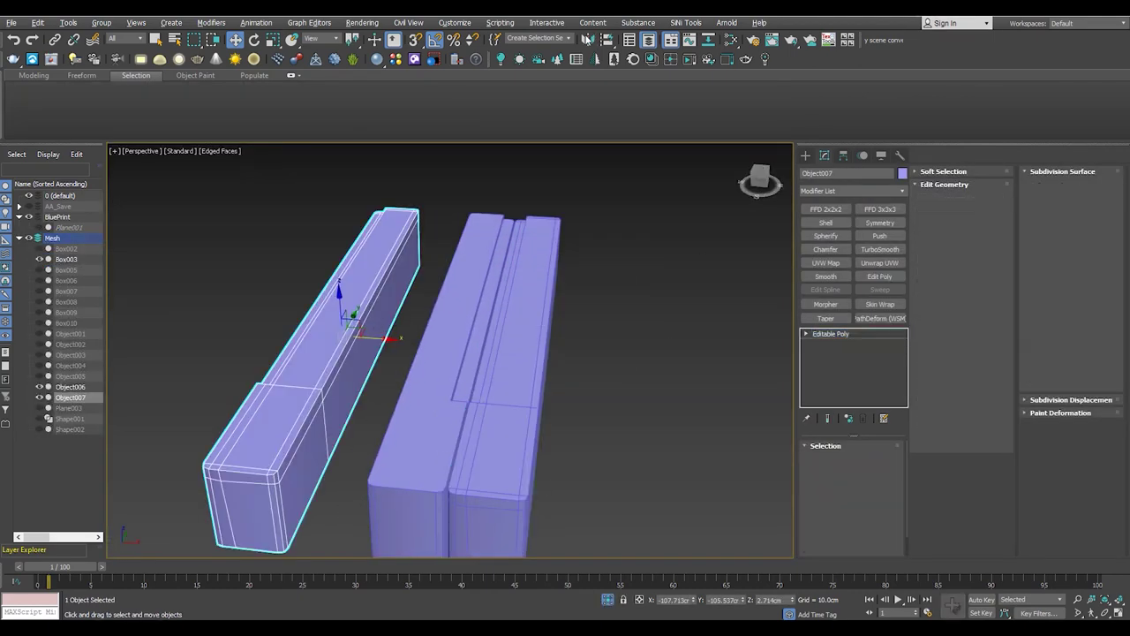
{"action": "left_click", "coordinate": [587, 39]}
{"action": "left_click", "coordinate": [533, 410]}
{"action": "scroll", "coordinate": [292, 424], "scroll_direction": "up", "scroll_amount": 2}
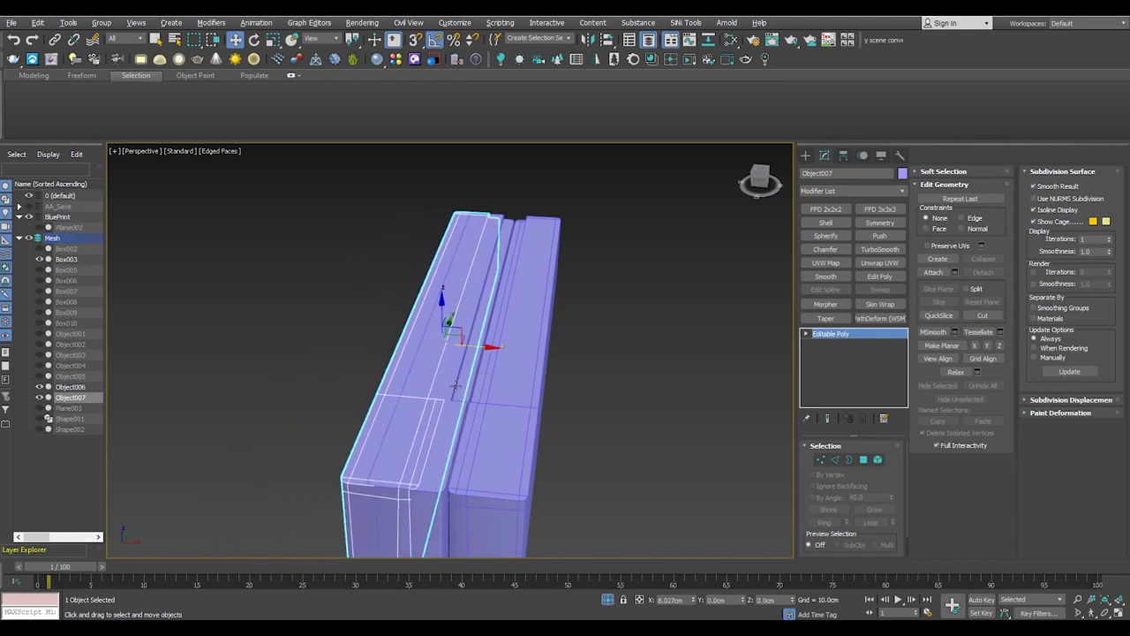
{"action": "scroll", "coordinate": [309, 397], "scroll_direction": "up", "scroll_amount": 2}
{"action": "scroll", "coordinate": [321, 383], "scroll_direction": "up", "scroll_amount": 2}
{"action": "scroll", "coordinate": [322, 383], "scroll_direction": "down", "scroll_amount": 3}
{"action": "scroll", "coordinate": [437, 389], "scroll_direction": "down", "scroll_amount": 2}
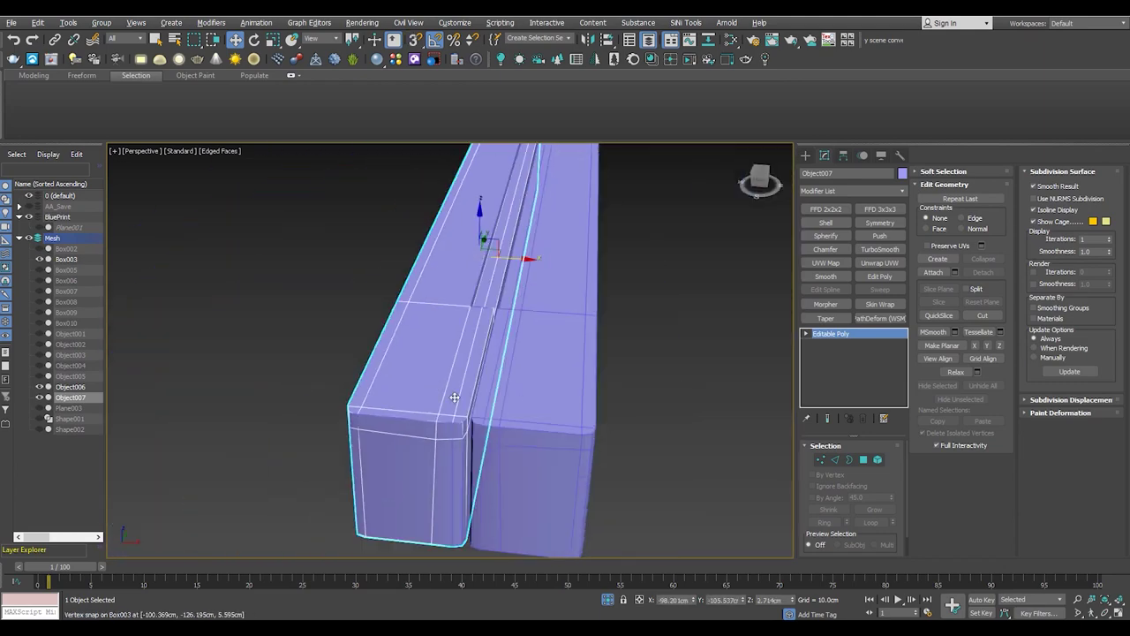
{"action": "scroll", "coordinate": [485, 307], "scroll_direction": "up", "scroll_amount": 5}
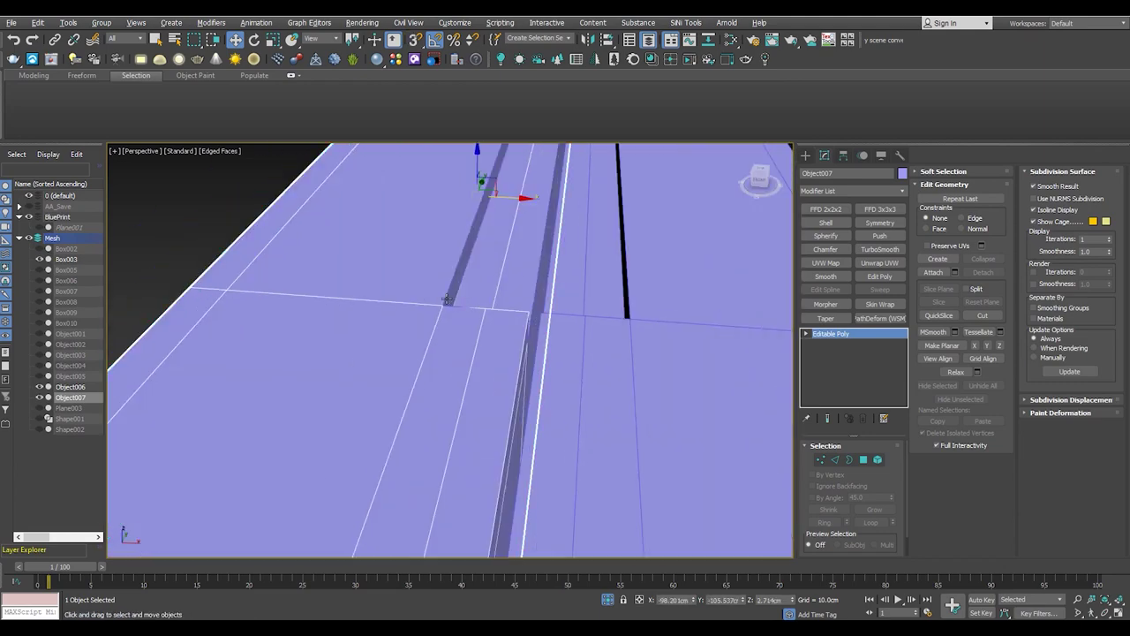
{"action": "scroll", "coordinate": [446, 300], "scroll_direction": "down", "scroll_amount": 3}
Delete the original Box003 block and view the end block beside the keys
{"action": "left_click", "coordinate": [451, 300]}
{"action": "key", "text": "Delete"}
{"action": "left_click", "coordinate": [451, 305]}
{"action": "middle_click_drag", "start_coordinate": [451, 305], "coordinate": [433, 382], "text": "alt"}
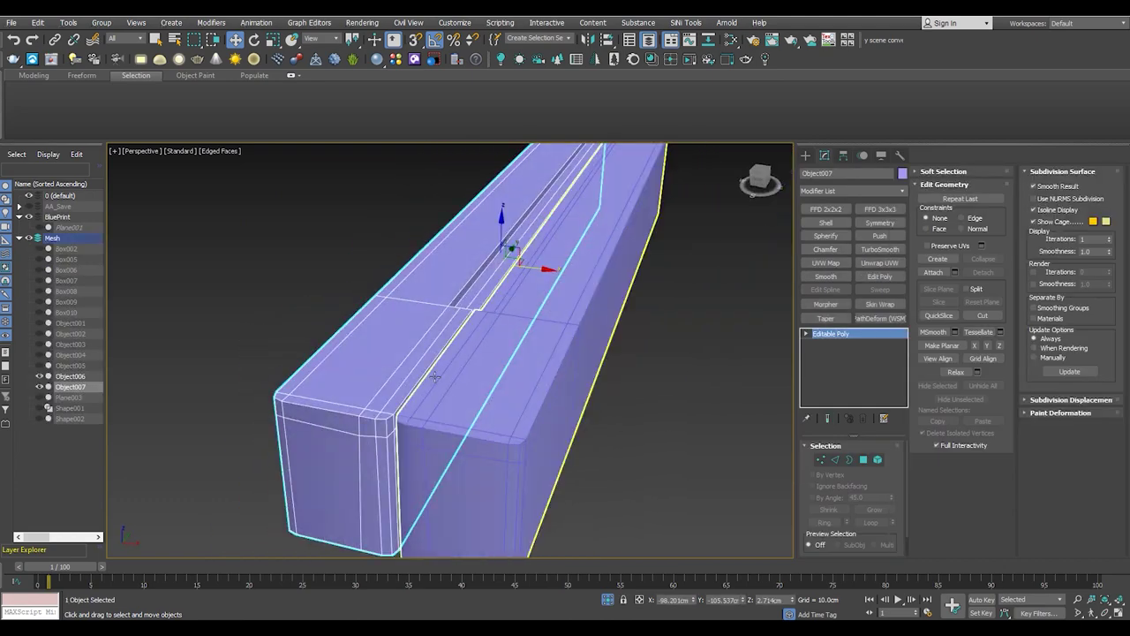
{"action": "key", "text": "4"}
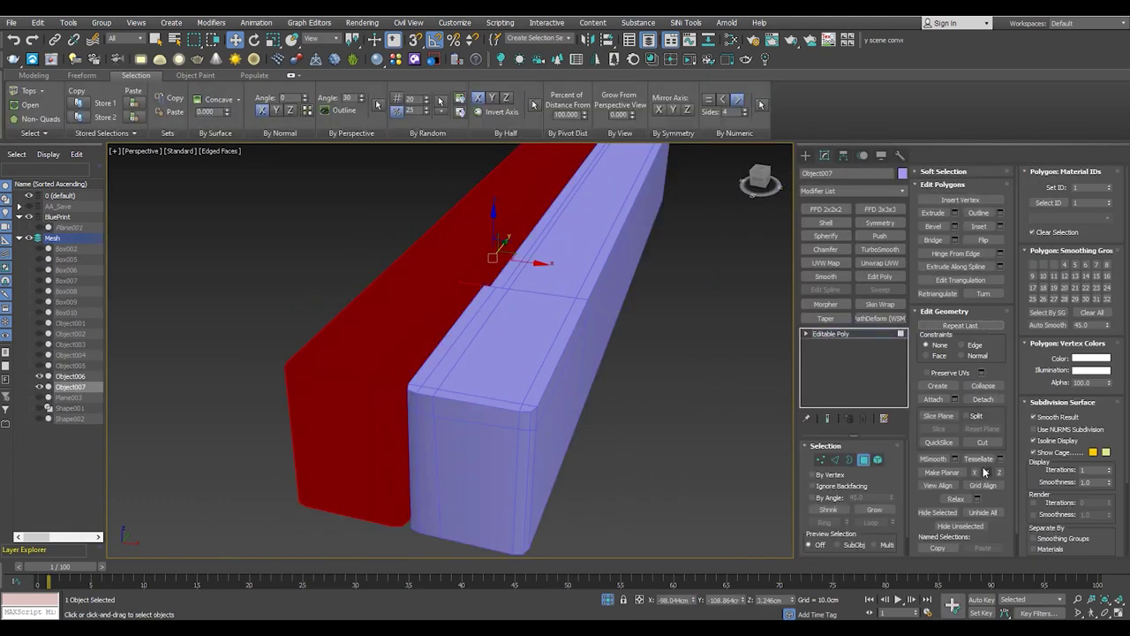
{"action": "key", "text": "4"}
{"action": "middle_click_drag", "start_coordinate": [516, 265], "coordinate": [530, 328], "text": "alt"}
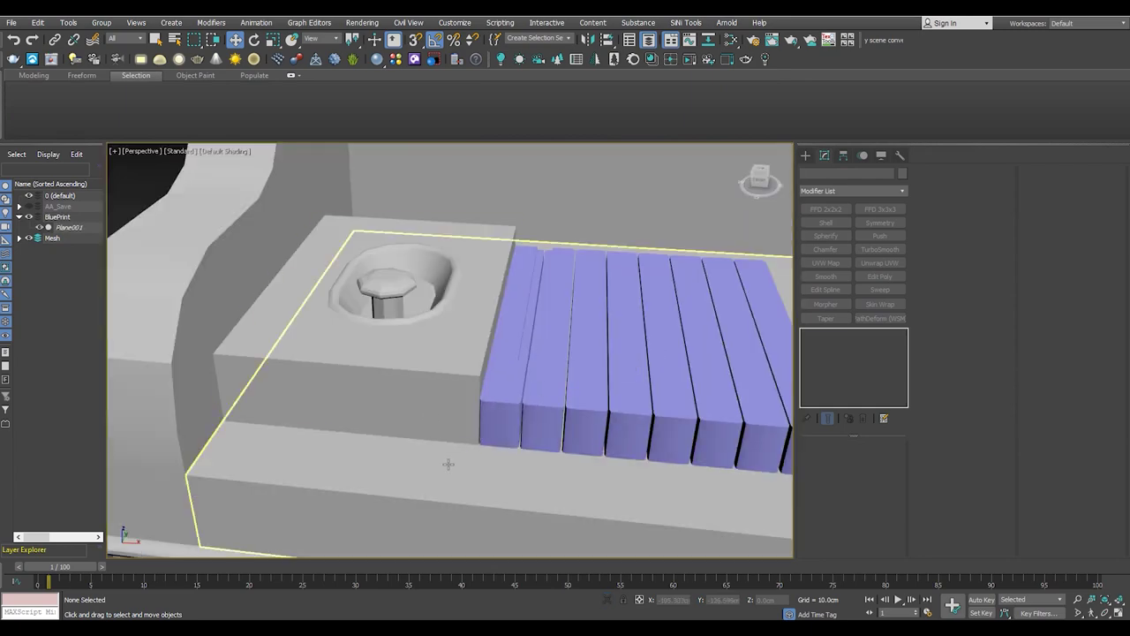
Select a key plank, frame it, and turn on edged faces to inspect the teal panel
{"action": "scroll", "coordinate": [530, 371], "scroll_direction": "up", "scroll_amount": 2}
{"action": "left_click", "coordinate": [542, 361]}
{"action": "key", "text": "z"}
{"action": "key", "text": "F4"}
{"action": "mouse_move", "coordinate": [542, 295]}
{"action": "middle_mouse_down", "text": "alt"}
{"action": "mouse_move", "coordinate": [651, 288]}
{"action": "mouse_move", "coordinate": [600, 332]}
{"action": "middle_mouse_up", "text": "alt"}
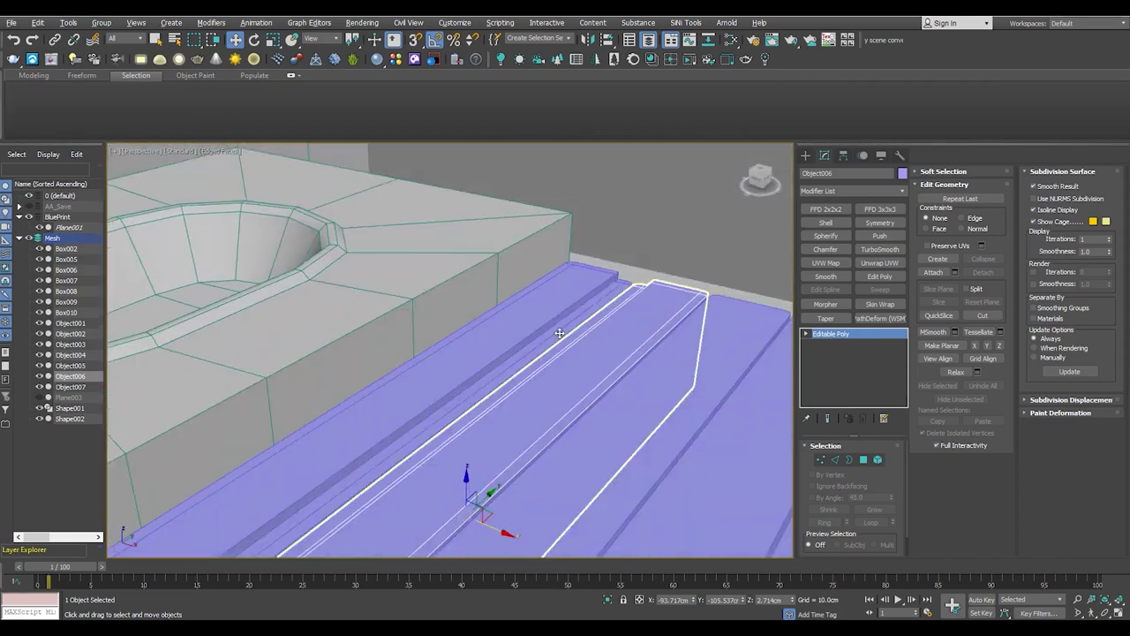
{"action": "middle_click_drag", "start_coordinate": [530, 353], "coordinate": [474, 326], "text": "alt"}
{"action": "scroll", "coordinate": [444, 386], "scroll_direction": "up", "scroll_amount": 3}
{"action": "scroll", "coordinate": [422, 396], "scroll_direction": "up", "scroll_amount": 2}
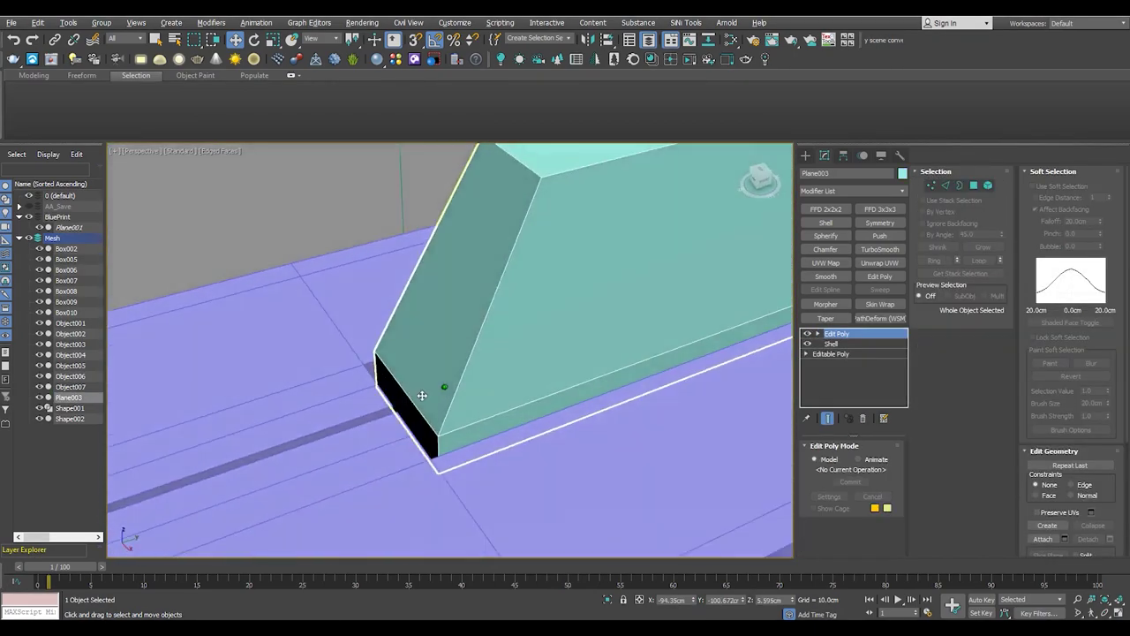
{"action": "scroll", "coordinate": [422, 395], "scroll_direction": "down", "scroll_amount": 2}
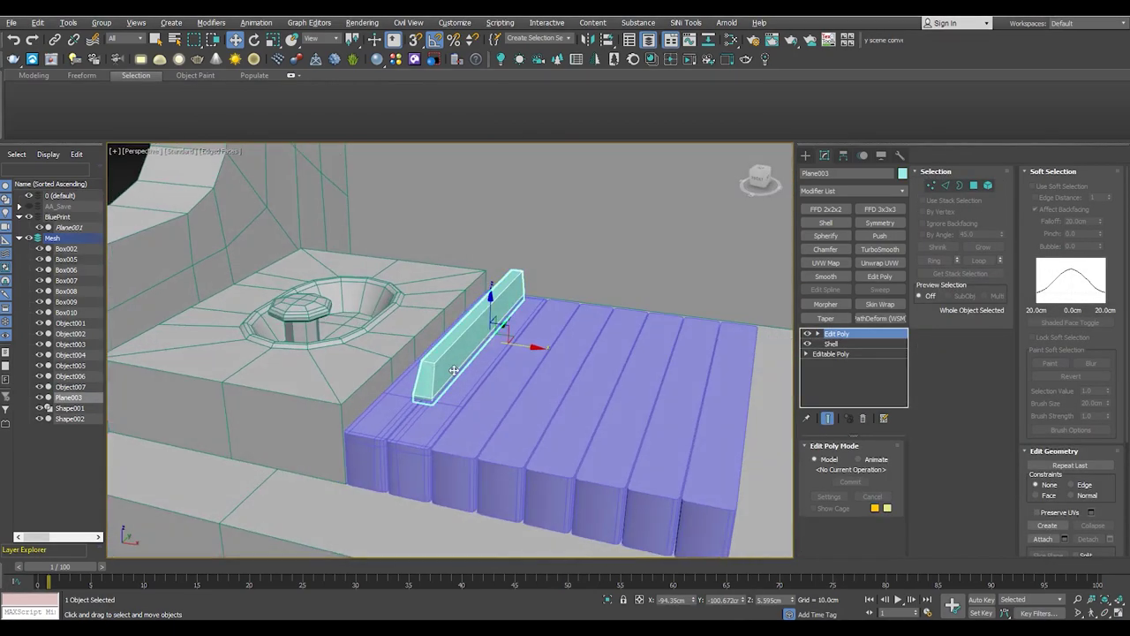
{"action": "scroll", "coordinate": [411, 384], "scroll_direction": "down", "scroll_amount": 3}
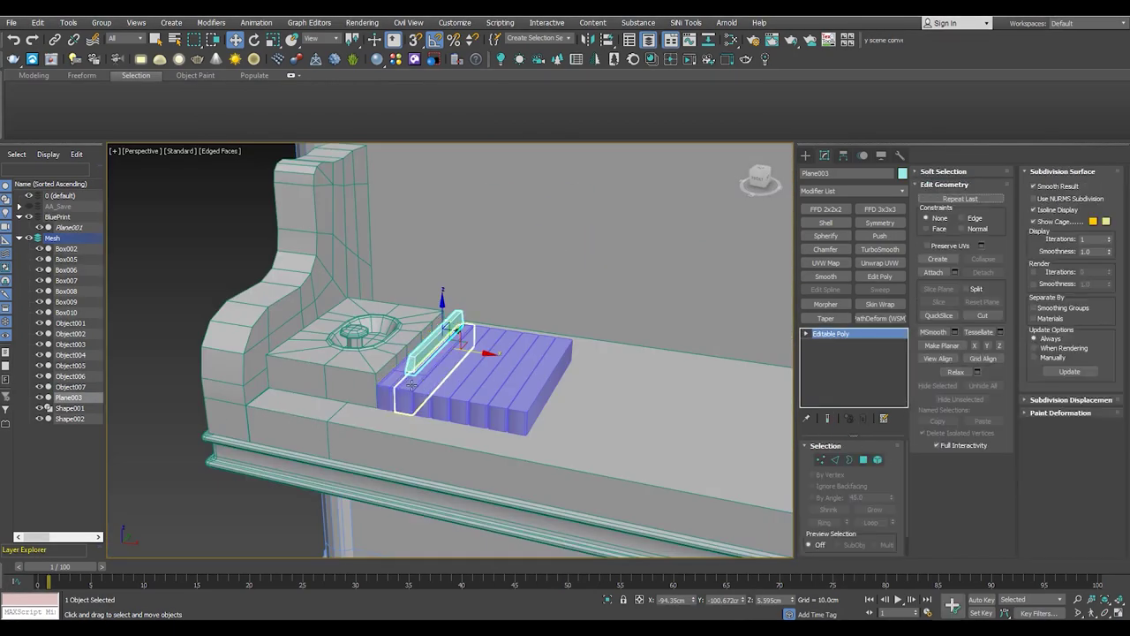
{"action": "scroll", "coordinate": [411, 384], "scroll_direction": "up", "scroll_amount": 5}
Select the three surplus key planks and delete them
{"action": "left_click", "coordinate": [445, 415]}
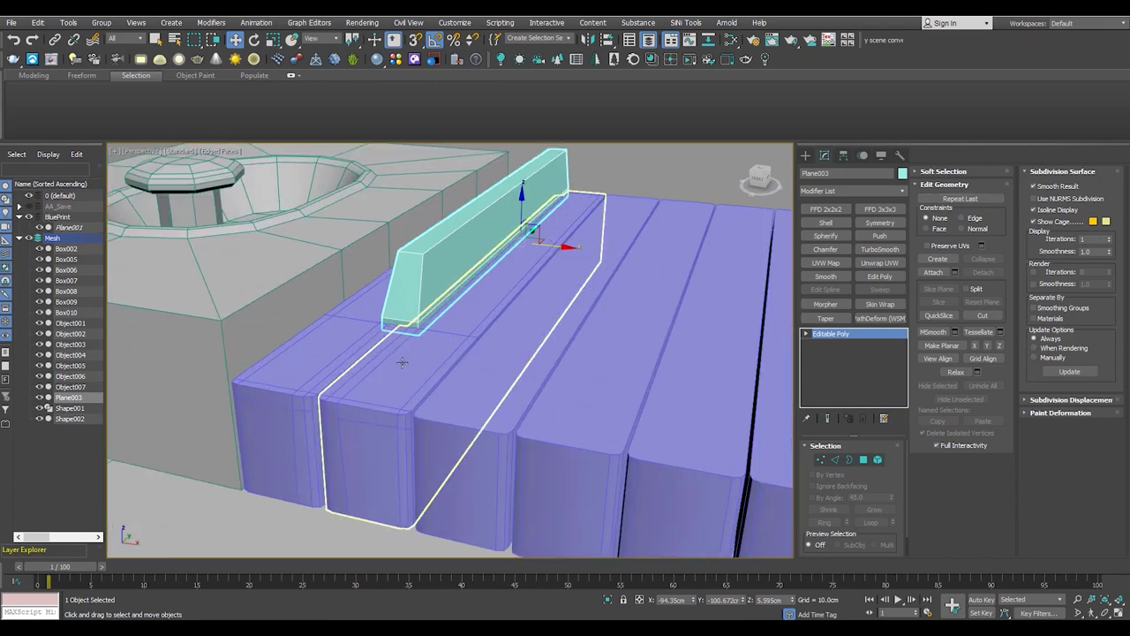
{"action": "scroll", "coordinate": [494, 397], "scroll_direction": "down", "scroll_amount": 2}
{"action": "scroll", "coordinate": [514, 407], "scroll_direction": "down", "scroll_amount": 3}
{"action": "left_click", "coordinate": [515, 407], "text": "ctrl"}
{"action": "left_click", "coordinate": [562, 416], "text": "ctrl"}
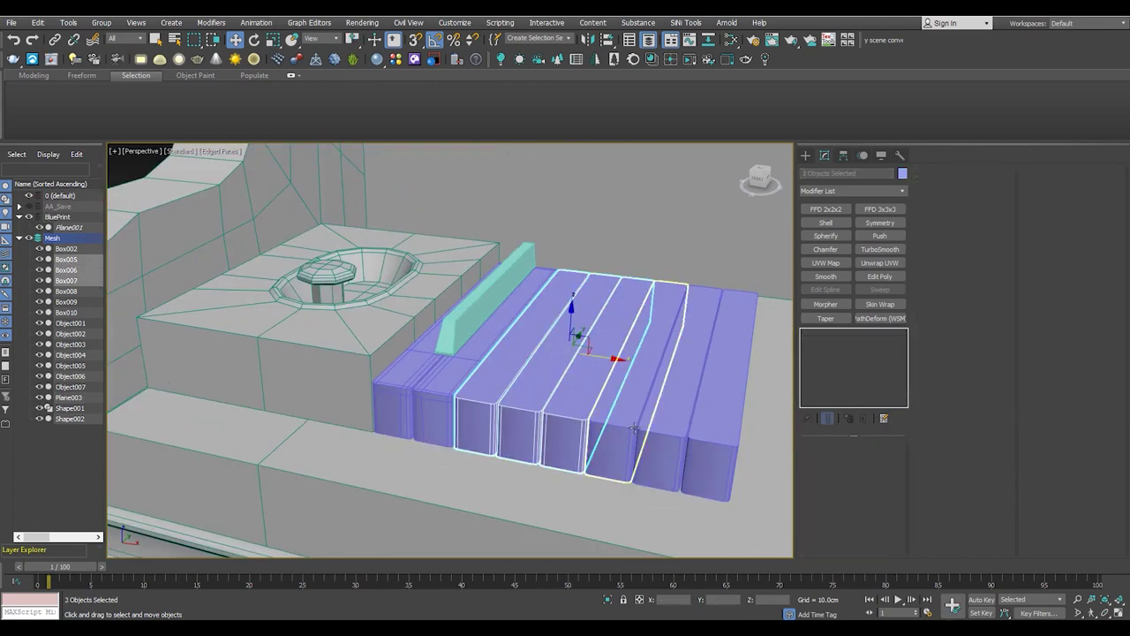
{"action": "key", "text": "Delete"}
Select both remaining blue boxes, then narrow the selection to the right-hand box
{"action": "middle_click_drag", "start_coordinate": [709, 429], "coordinate": [449, 383], "text": "alt"}
{"action": "scroll", "coordinate": [452, 380], "scroll_direction": "down", "scroll_amount": 2}
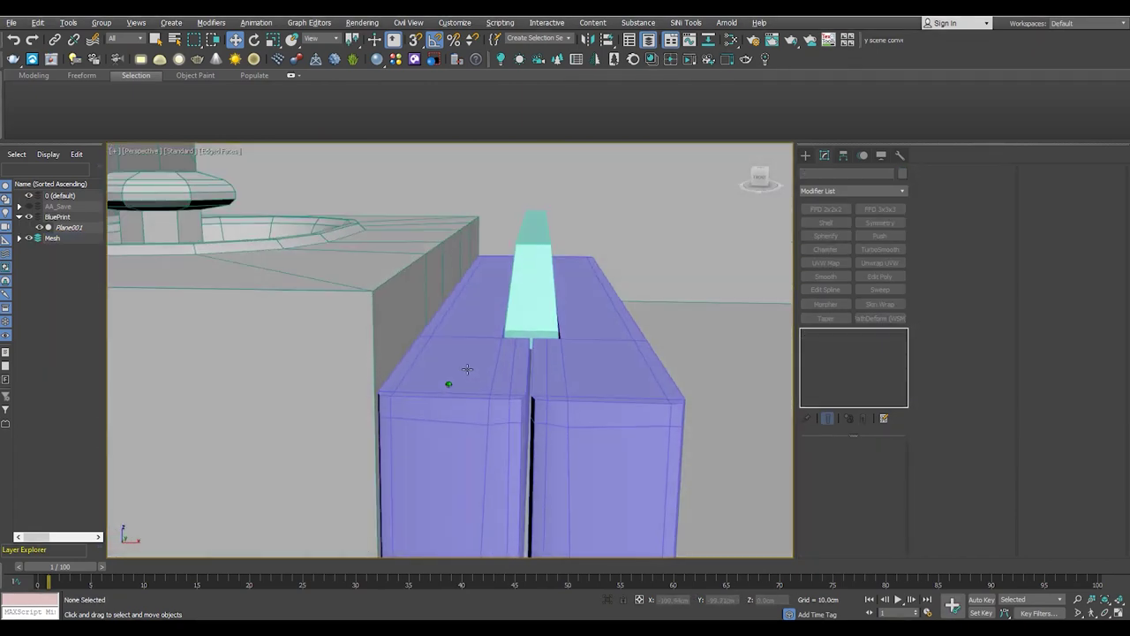
{"action": "scroll", "coordinate": [485, 386], "scroll_direction": "down", "scroll_amount": 3}
{"action": "left_click_drag", "start_coordinate": [406, 291], "coordinate": [601, 494]}
{"action": "scroll", "coordinate": [525, 313], "scroll_direction": "up", "scroll_amount": 2}
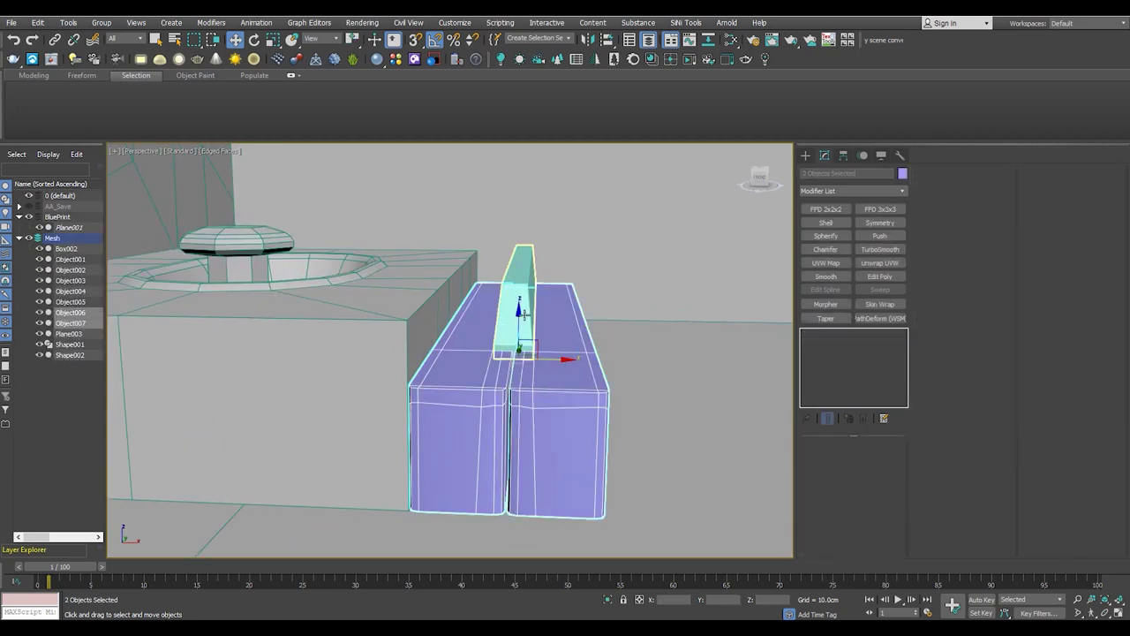
{"action": "scroll", "coordinate": [526, 342], "scroll_direction": "up", "scroll_amount": 3}
{"action": "scroll", "coordinate": [526, 342], "scroll_direction": "down", "scroll_amount": 5}
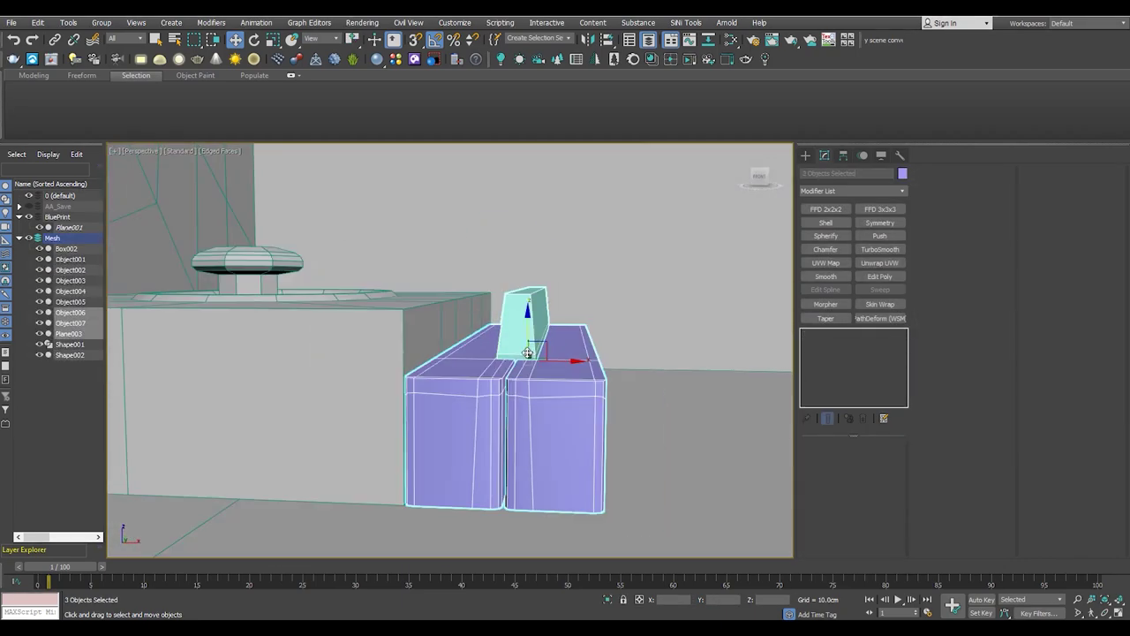
{"action": "middle_click_drag", "start_coordinate": [526, 351], "coordinate": [517, 351], "text": "alt"}
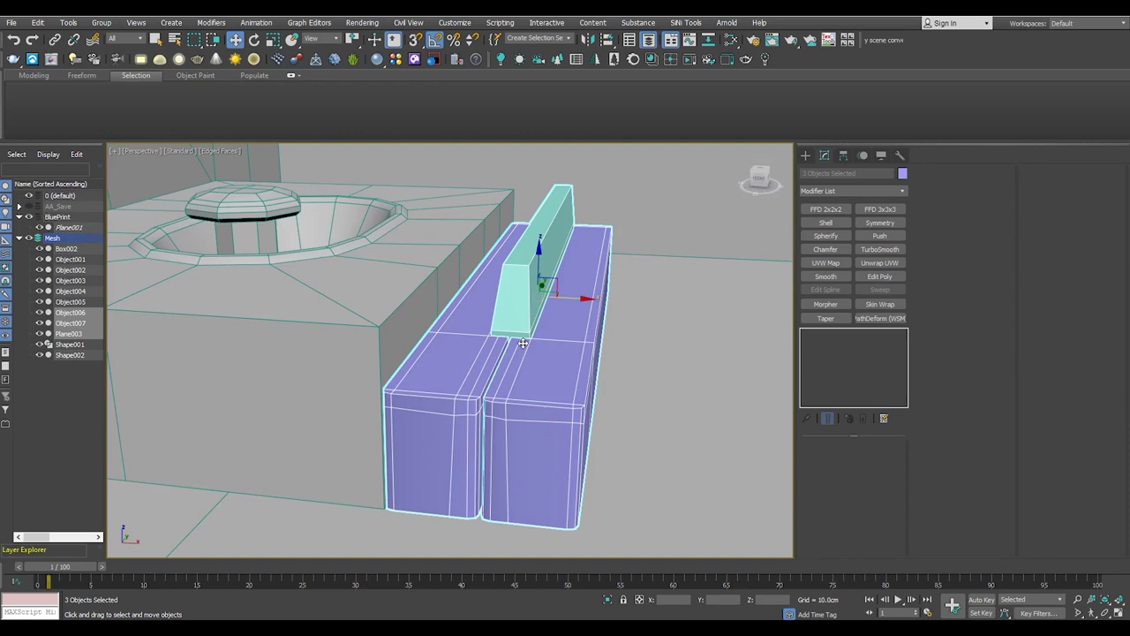
{"action": "left_click", "coordinate": [551, 342]}
Check the front and top views, then orbit the perspective view onto the blue boxes' top faces
{"action": "scroll", "coordinate": [556, 353], "scroll_direction": "up", "scroll_amount": 2}
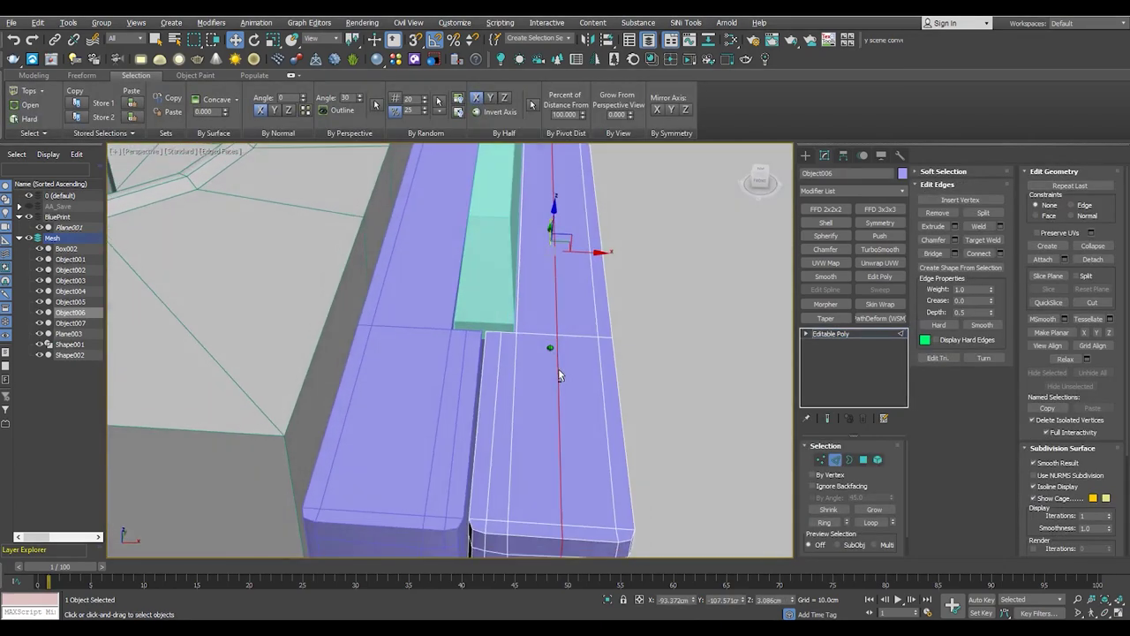
{"action": "key", "text": "f"}
{"action": "key", "text": "t"}
{"action": "scroll", "coordinate": [484, 373], "scroll_direction": "up", "scroll_amount": 1}
{"action": "key", "text": "alt+w"}
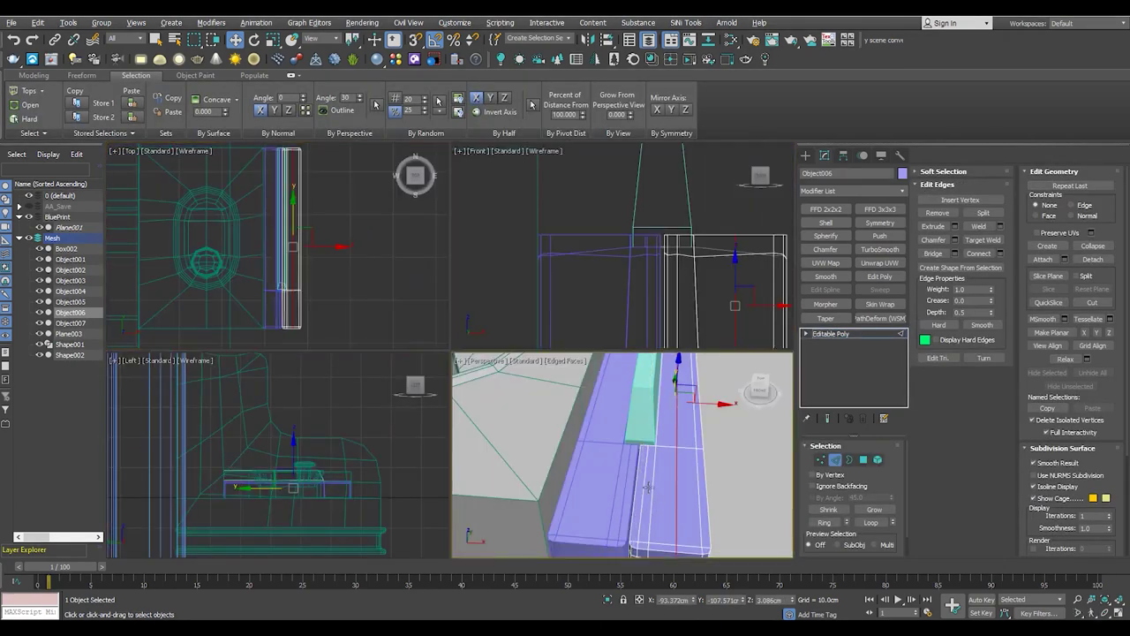
{"action": "key", "text": "alt+w"}
{"action": "middle_click_drag", "start_coordinate": [484, 373], "coordinate": [542, 340], "text": "alt"}
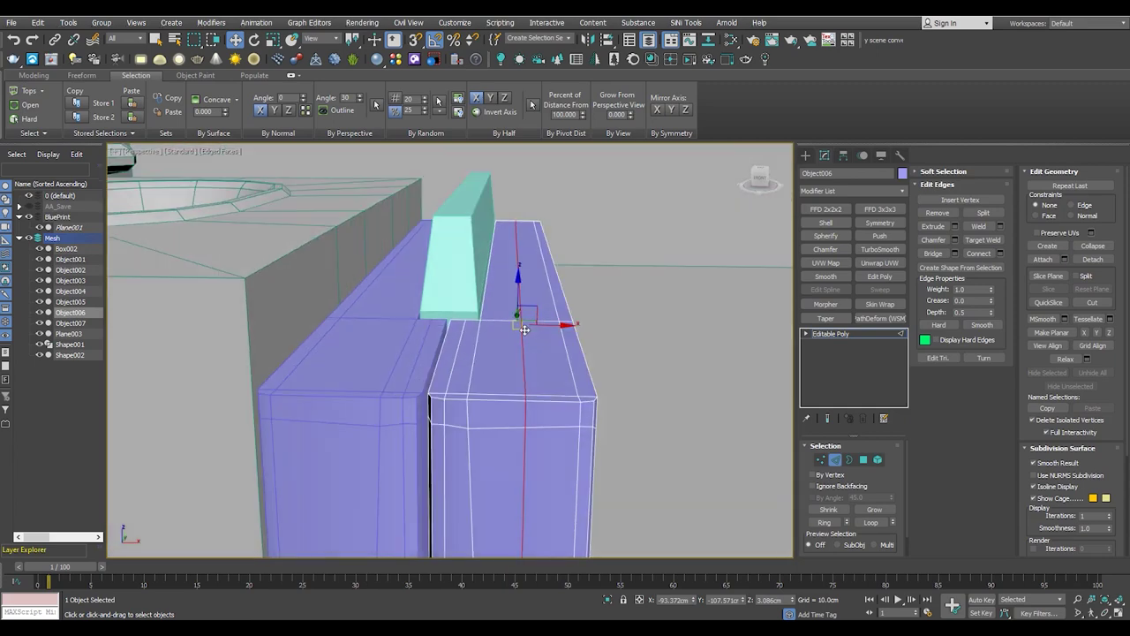
{"action": "scroll", "coordinate": [524, 329], "scroll_direction": "down", "scroll_amount": 2}
{"action": "scroll", "coordinate": [524, 329], "scroll_direction": "up", "scroll_amount": 2}
{"action": "mouse_move", "coordinate": [525, 330]}
{"action": "middle_mouse_down", "text": "alt"}
{"action": "mouse_move", "coordinate": [512, 334]}
{"action": "mouse_move", "coordinate": [525, 349]}
{"action": "middle_mouse_up", "text": "alt"}
{"action": "scroll", "coordinate": [512, 334], "scroll_direction": "up", "scroll_amount": 1}
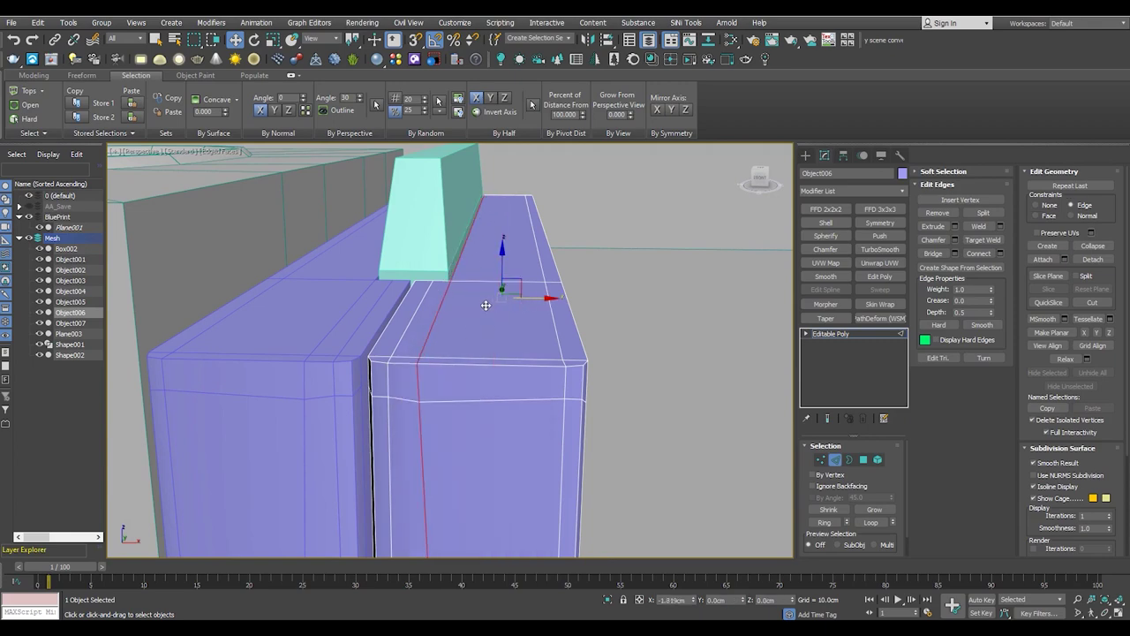
{"action": "mouse_move", "coordinate": [527, 300]}
{"action": "middle_mouse_down", "text": "alt"}
{"action": "mouse_move", "coordinate": [507, 295]}
{"action": "mouse_move", "coordinate": [503, 264]}
{"action": "middle_mouse_up", "text": "alt"}
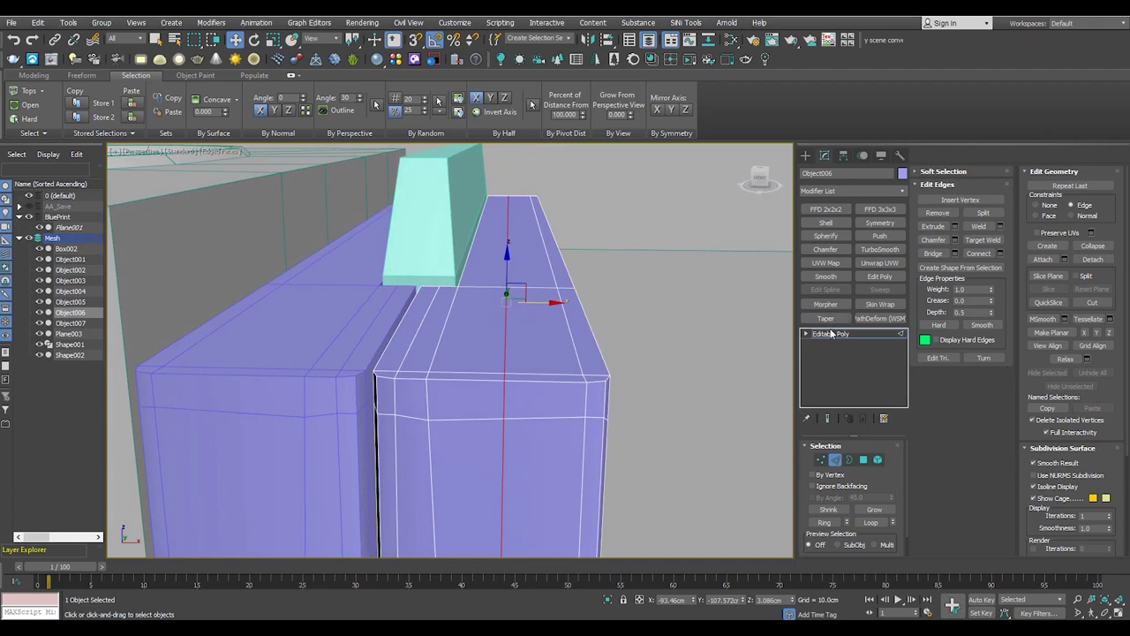
Detach the right box's top face as a clone named Object008 and enter its Edge mode
{"action": "key", "text": "4"}
{"action": "left_click", "coordinate": [495, 262]}
{"action": "key", "text": "ctrl+d"}
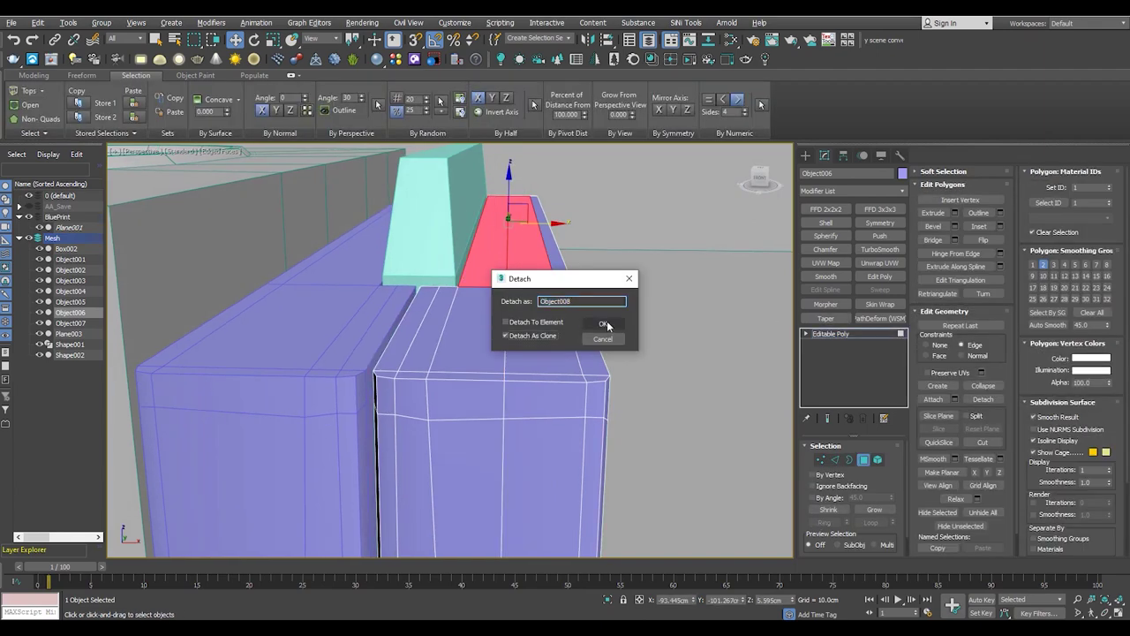
{"action": "key", "text": "Return"}
{"action": "left_click", "coordinate": [72, 333]}
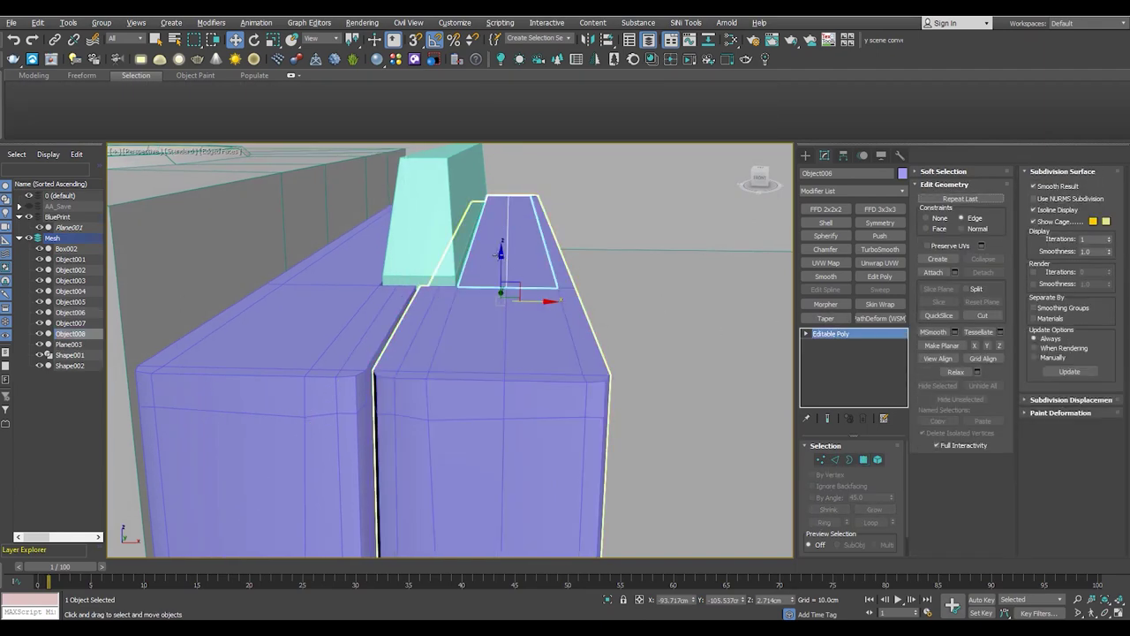
{"action": "key", "text": "2"}
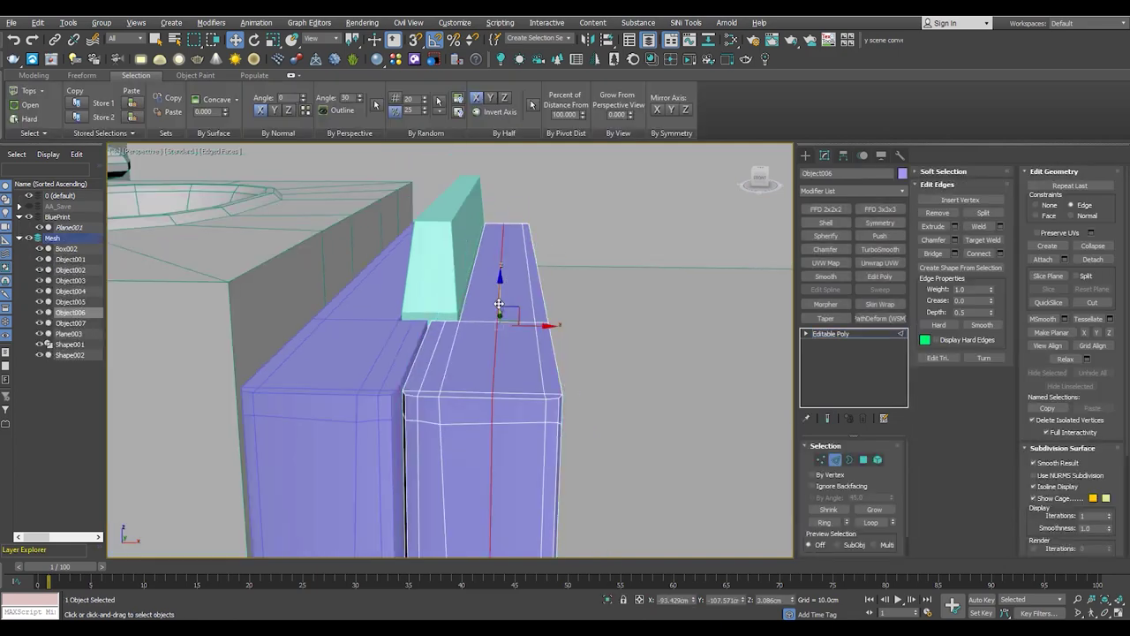
{"action": "right_click", "coordinate": [498, 304]}
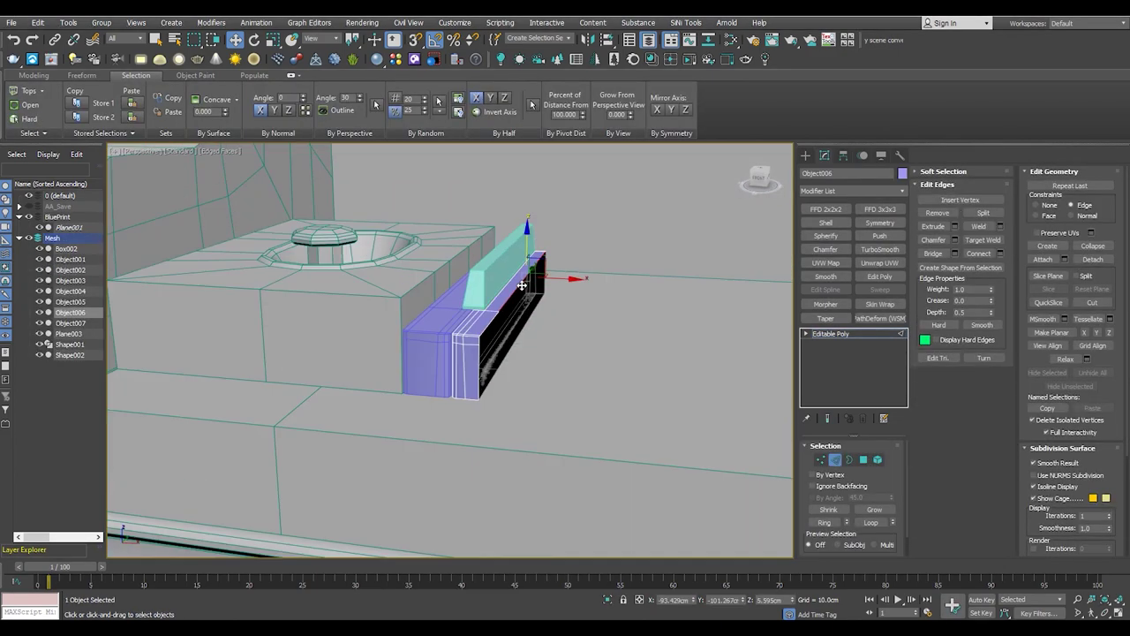
Add a Symmetry modifier to the box and step back down to its base mesh
{"action": "left_click", "coordinate": [881, 222]}
{"action": "scroll", "coordinate": [541, 331], "scroll_direction": "up", "scroll_amount": 3}
{"action": "key", "text": "F4"}
{"action": "scroll", "coordinate": [541, 331], "scroll_direction": "down", "scroll_amount": 2}
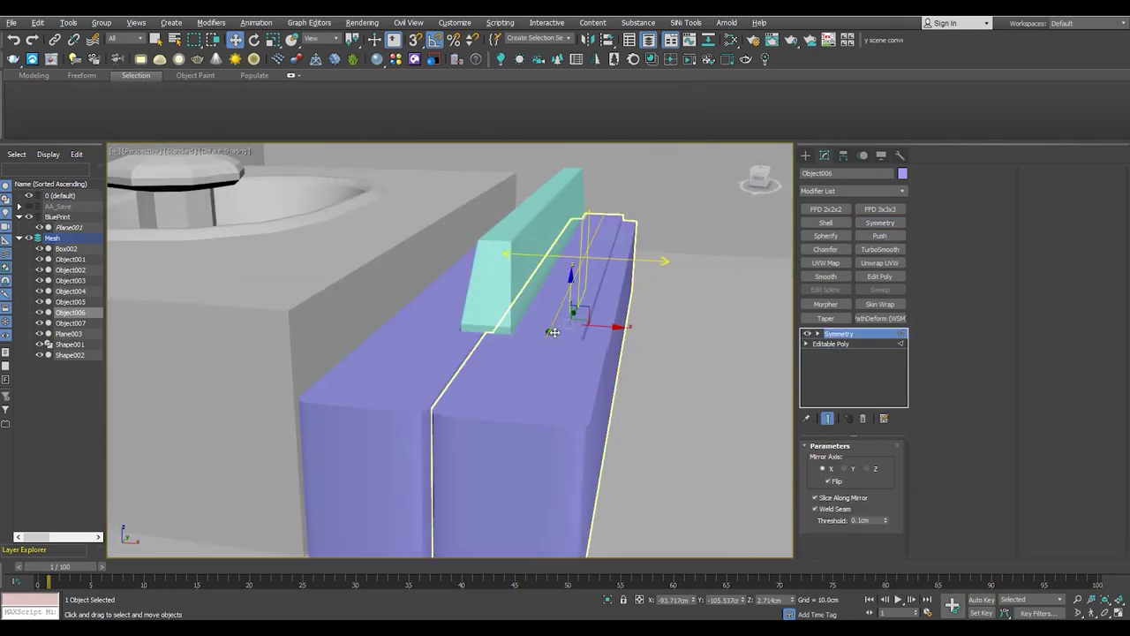
{"action": "left_click", "coordinate": [846, 343]}
{"action": "left_click", "coordinate": [839, 334]}
{"action": "scroll", "coordinate": [539, 295], "scroll_direction": "down", "scroll_amount": 3}
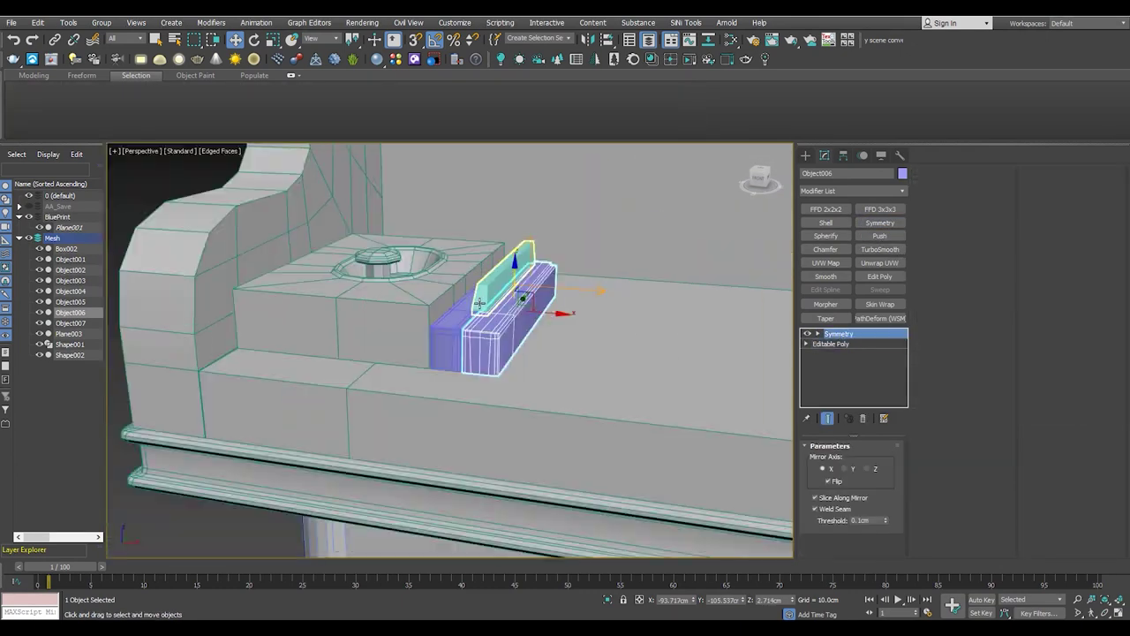
{"action": "scroll", "coordinate": [540, 294], "scroll_direction": "up", "scroll_amount": 2}
Mirror the teal front panel with a Symmetry modifier
{"action": "left_click", "coordinate": [496, 281]}
{"action": "scroll", "coordinate": [496, 281], "scroll_direction": "up", "scroll_amount": 2}
{"action": "scroll", "coordinate": [578, 277], "scroll_direction": "up", "scroll_amount": 1}
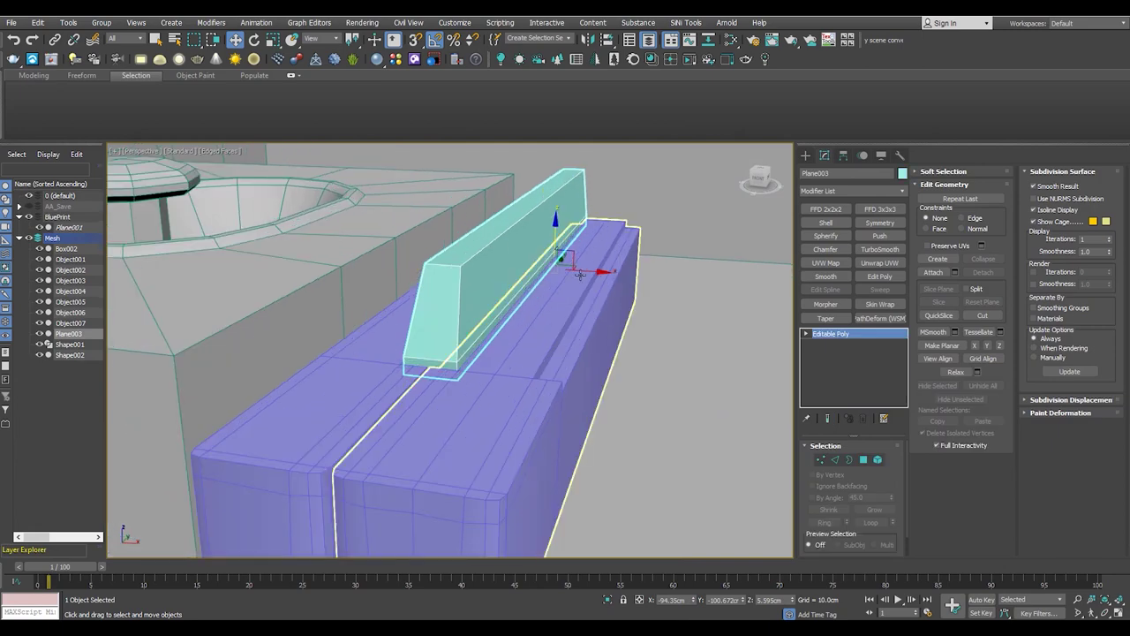
{"action": "mouse_move", "coordinate": [462, 283]}
{"action": "middle_mouse_down", "text": "alt"}
{"action": "mouse_move", "coordinate": [436, 295]}
{"action": "mouse_move", "coordinate": [454, 320]}
{"action": "mouse_move", "coordinate": [452, 351]}
{"action": "mouse_move", "coordinate": [508, 255]}
{"action": "middle_mouse_up", "text": "alt"}
{"action": "left_click", "coordinate": [879, 223]}
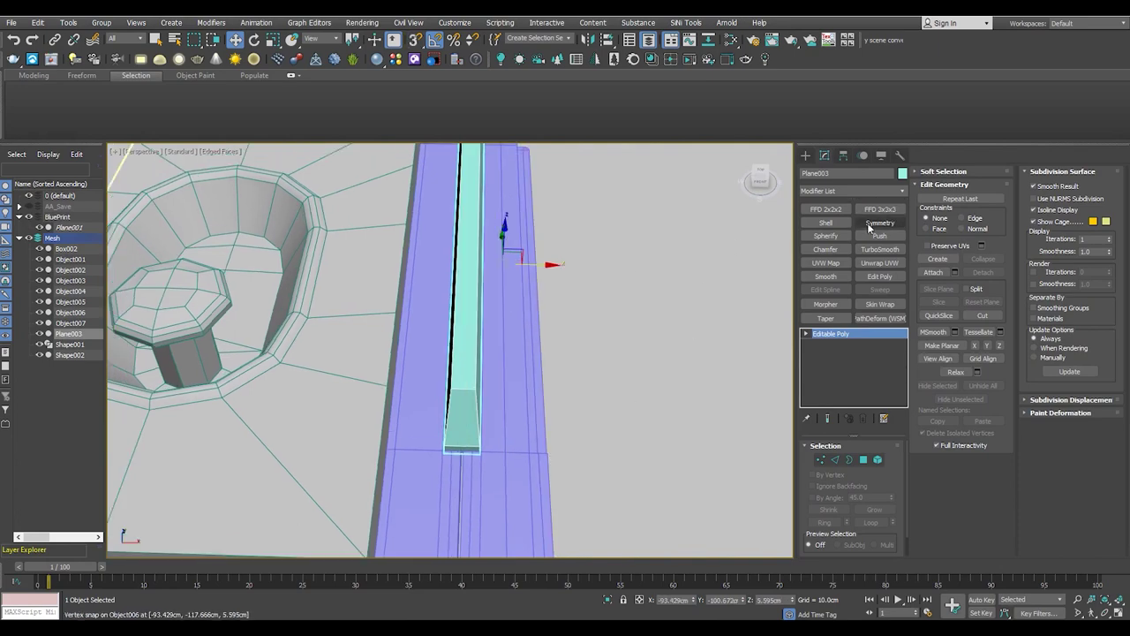
{"action": "mouse_move", "coordinate": [615, 446]}
{"action": "middle_mouse_down", "text": "alt"}
{"action": "mouse_move", "coordinate": [505, 398]}
{"action": "mouse_move", "coordinate": [537, 323]}
{"action": "mouse_move", "coordinate": [542, 353]}
{"action": "mouse_move", "coordinate": [504, 391]}
{"action": "mouse_move", "coordinate": [515, 375]}
{"action": "middle_mouse_up", "text": "alt"}
{"action": "scroll", "coordinate": [505, 398], "scroll_direction": "up", "scroll_amount": 2}
{"action": "key", "text": "F4"}
{"action": "scroll", "coordinate": [517, 377], "scroll_direction": "up", "scroll_amount": 3}
{"action": "scroll", "coordinate": [543, 365], "scroll_direction": "up", "scroll_amount": 2}
{"action": "key", "text": "F4"}
{"action": "scroll", "coordinate": [537, 351], "scroll_direction": "down", "scroll_amount": 3}
Edit the panel's base mesh edges and reapply Symmetry so both teal walls mirror
{"action": "left_click", "coordinate": [843, 348]}
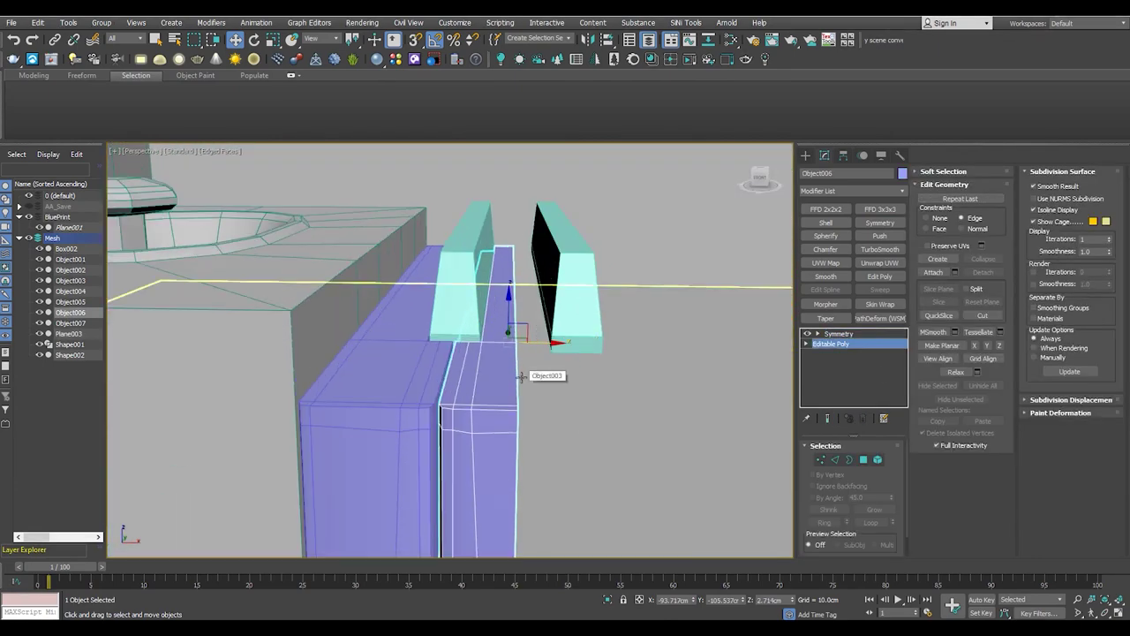
{"action": "key", "text": "2"}
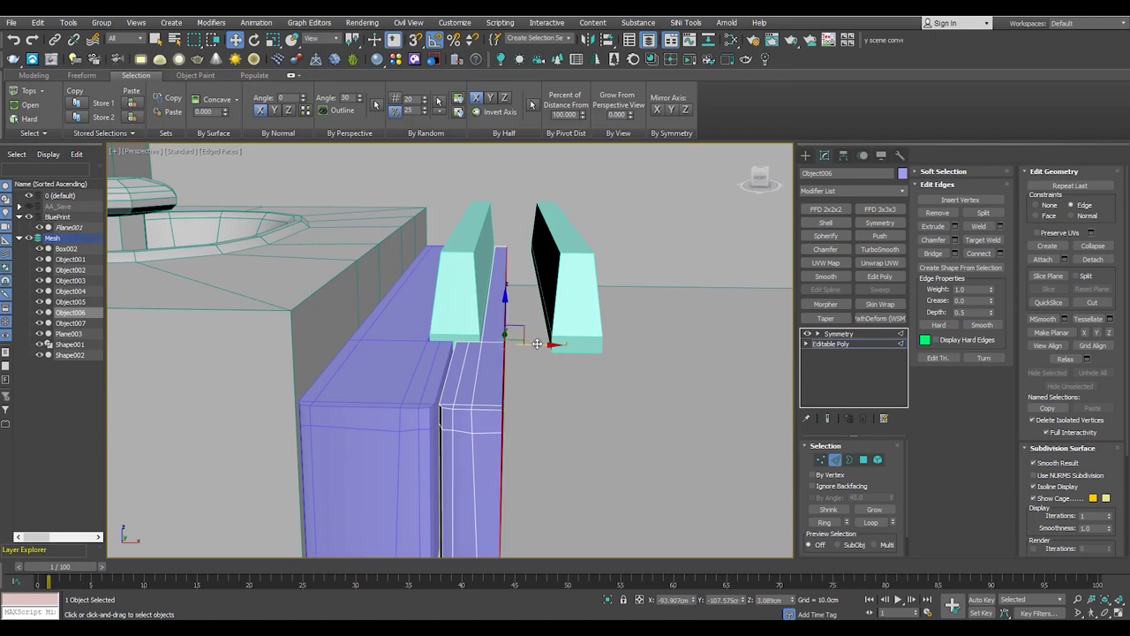
{"action": "scroll", "coordinate": [732, 373], "scroll_direction": "up", "scroll_amount": 3}
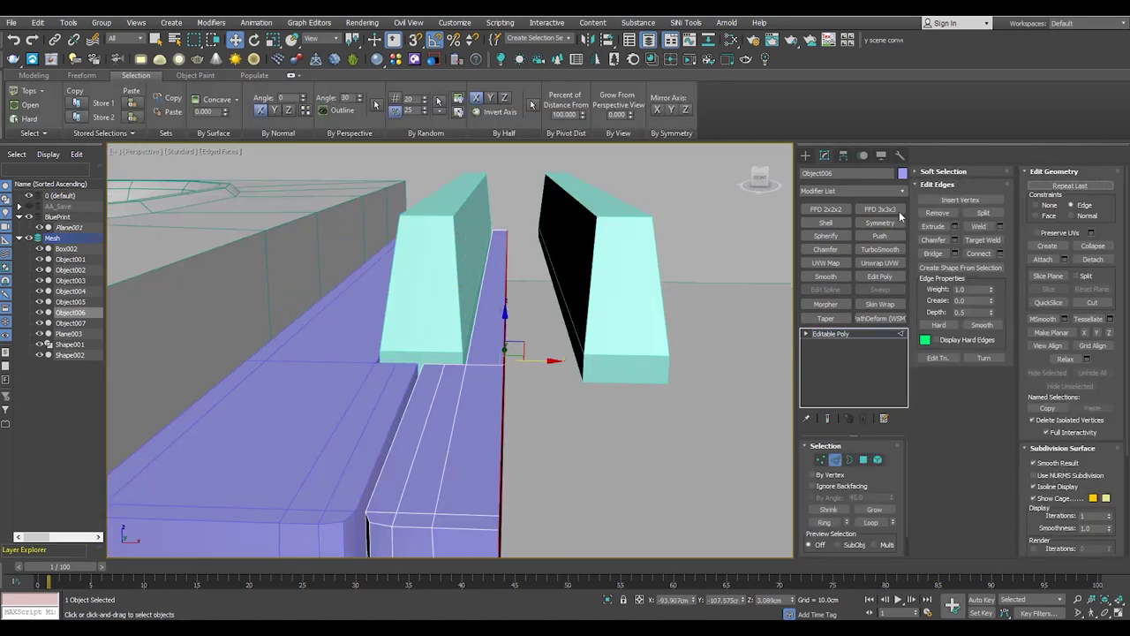
{"action": "left_click", "coordinate": [887, 222]}
{"action": "scroll", "coordinate": [442, 353], "scroll_direction": "down", "scroll_amount": 3}
{"action": "middle_click_drag", "start_coordinate": [433, 351], "coordinate": [457, 351], "text": "alt"}
{"action": "key", "text": "F4"}
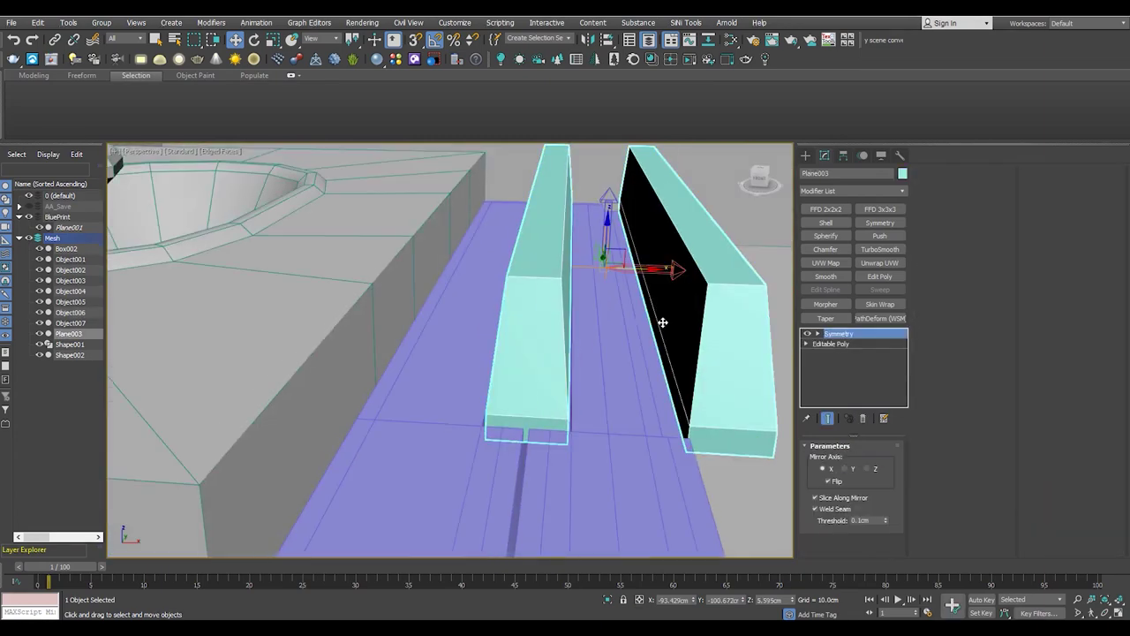
{"action": "middle_click_drag", "start_coordinate": [686, 417], "coordinate": [605, 367], "text": "alt"}
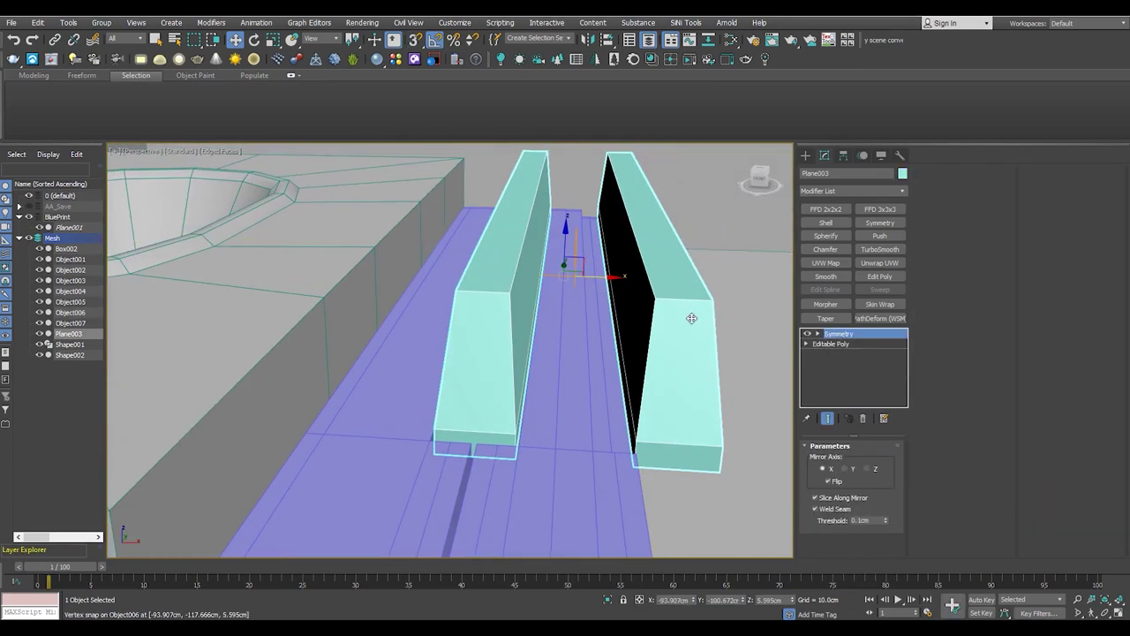
{"action": "scroll", "coordinate": [643, 396], "scroll_direction": "down", "scroll_amount": 3}
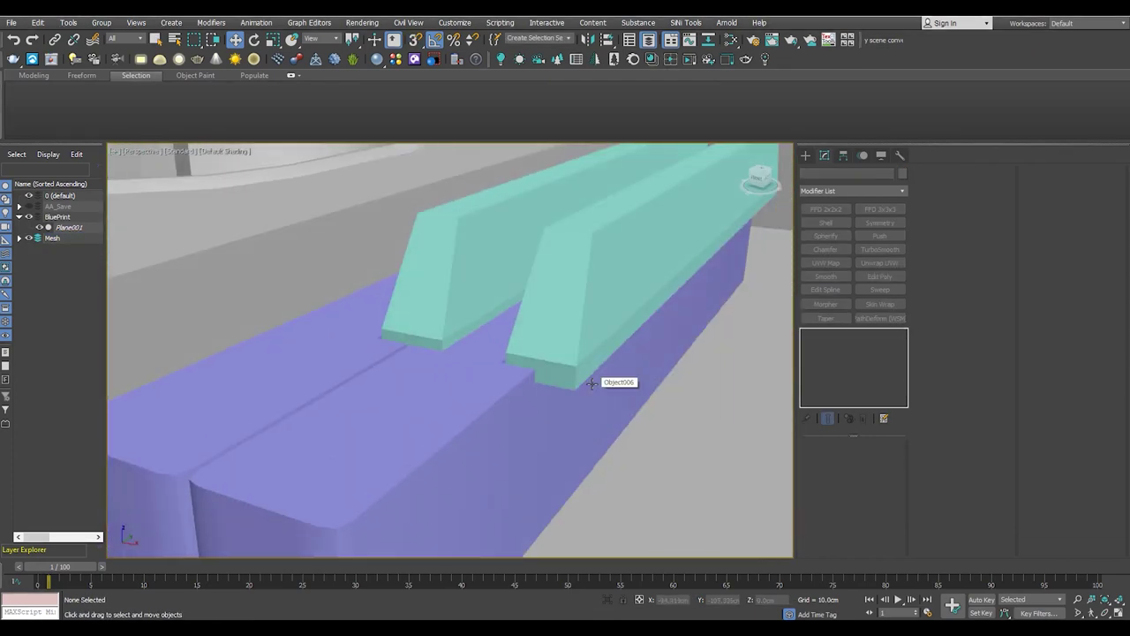
{"action": "scroll", "coordinate": [591, 382], "scroll_direction": "down", "scroll_amount": 3}
Select the middle white key block and exit Edge sub-object mode
{"action": "middle_click_drag", "start_coordinate": [565, 368], "coordinate": [579, 365], "text": "alt"}
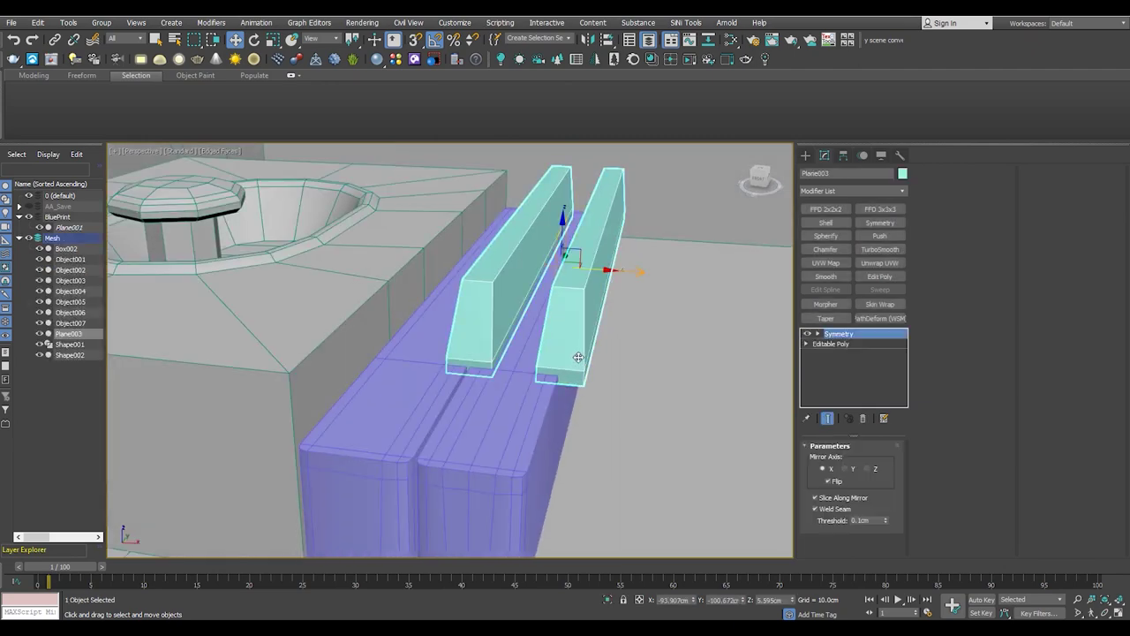
{"action": "mouse_move", "coordinate": [529, 433]}
{"action": "middle_mouse_down", "text": "alt"}
{"action": "mouse_move", "coordinate": [565, 435]}
{"action": "mouse_move", "coordinate": [521, 436]}
{"action": "middle_mouse_up", "text": "alt"}
{"action": "left_click", "coordinate": [521, 436]}
{"action": "scroll", "coordinate": [517, 393], "scroll_direction": "up", "scroll_amount": 3}
{"action": "mouse_move", "coordinate": [521, 384]}
{"action": "middle_mouse_down", "text": "alt"}
{"action": "mouse_move", "coordinate": [499, 325]}
{"action": "mouse_move", "coordinate": [445, 304]}
{"action": "mouse_move", "coordinate": [482, 308]}
{"action": "mouse_move", "coordinate": [492, 371]}
{"action": "mouse_move", "coordinate": [477, 382]}
{"action": "middle_mouse_up", "text": "alt"}
{"action": "left_click", "coordinate": [819, 344]}
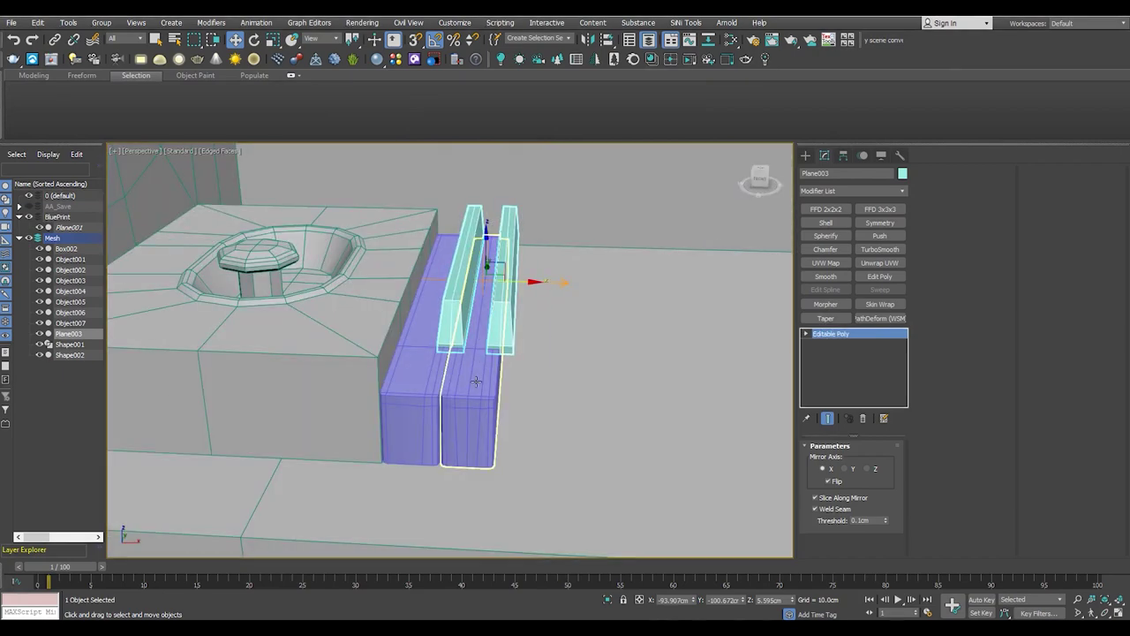
Shift-drag a copy of a white key to the right in the Front view
{"action": "left_click_drag", "start_coordinate": [475, 381], "coordinate": [437, 385]}
{"action": "key", "text": "alt+w"}
{"action": "key", "text": "alt+w"}
{"action": "key", "text": "z"}
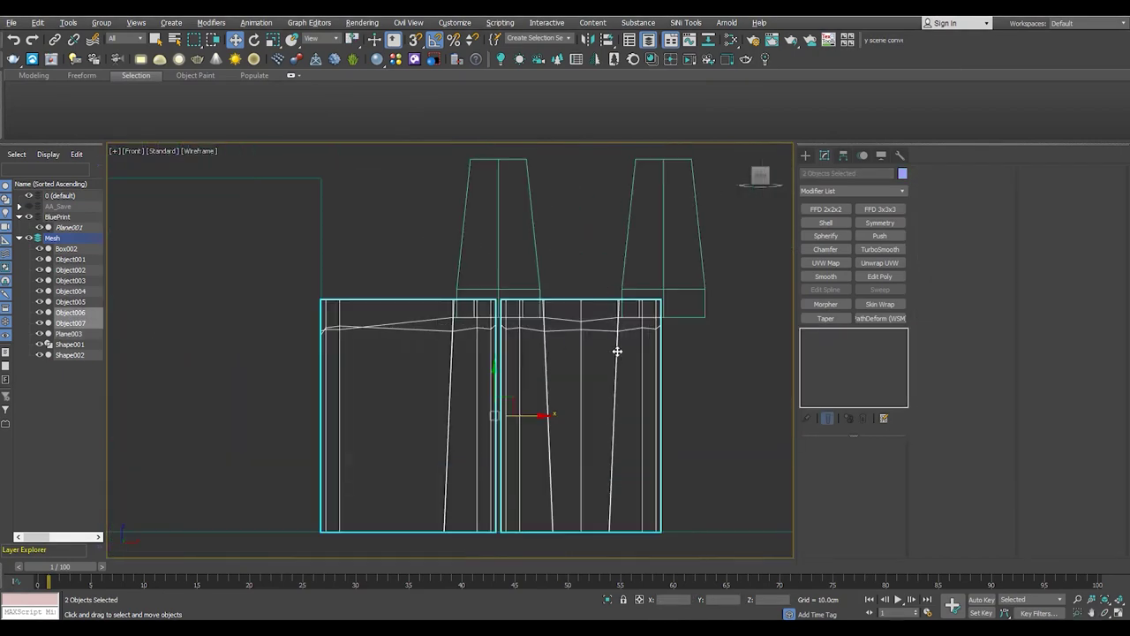
{"action": "left_click", "coordinate": [620, 353]}
{"action": "key", "text": "z"}
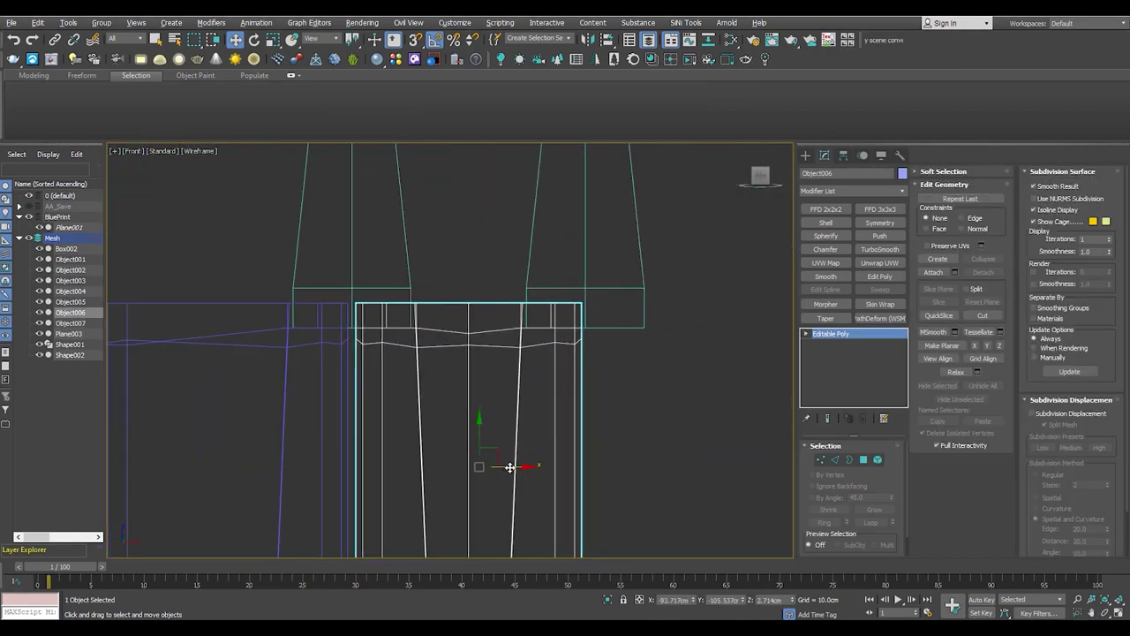
{"action": "left_click_drag", "start_coordinate": [510, 467], "coordinate": [628, 467]}
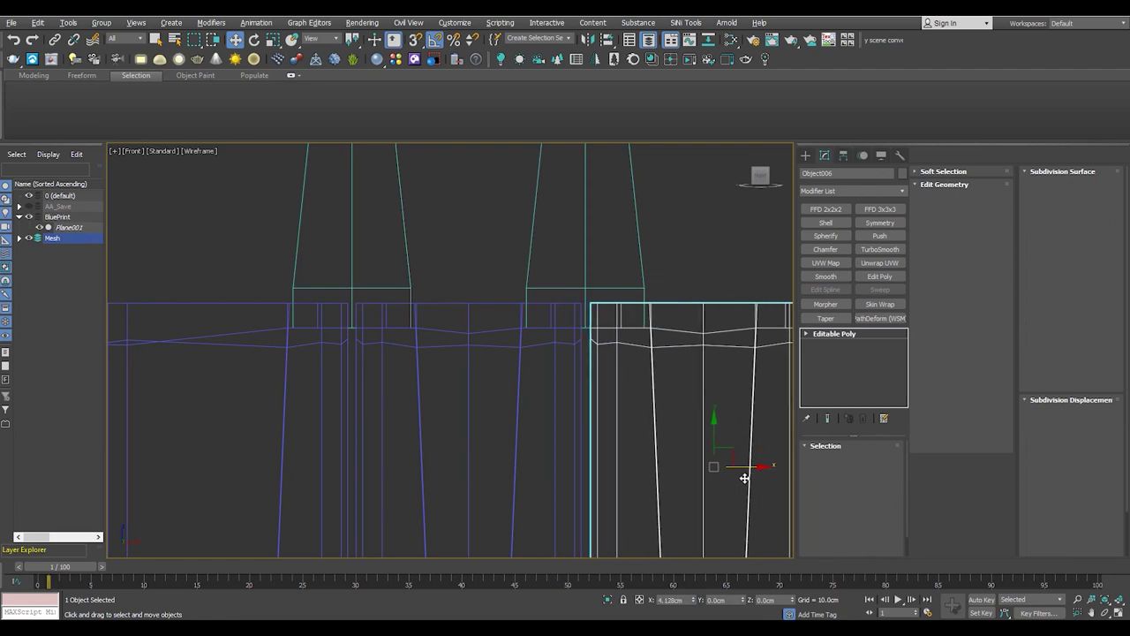
{"action": "left_click_drag", "start_coordinate": [744, 478], "coordinate": [750, 477], "text": "shift"}
{"action": "left_click", "coordinate": [569, 371]}
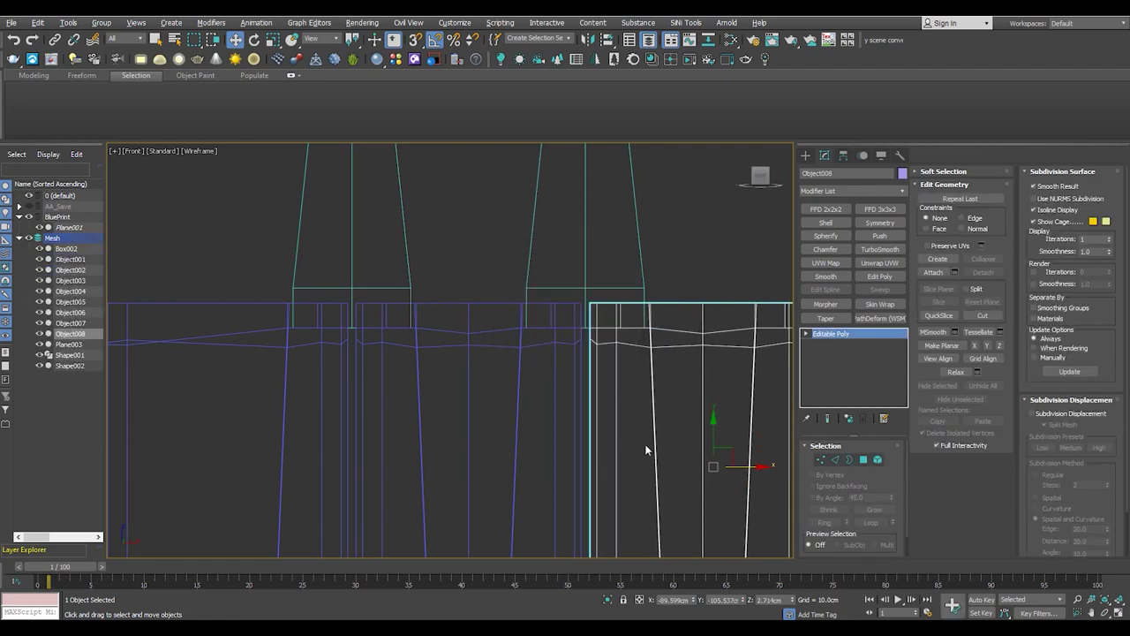
Copy the black-key pair to the right beside the new white key
{"action": "key", "text": "alt+w"}
{"action": "key", "text": "alt+w"}
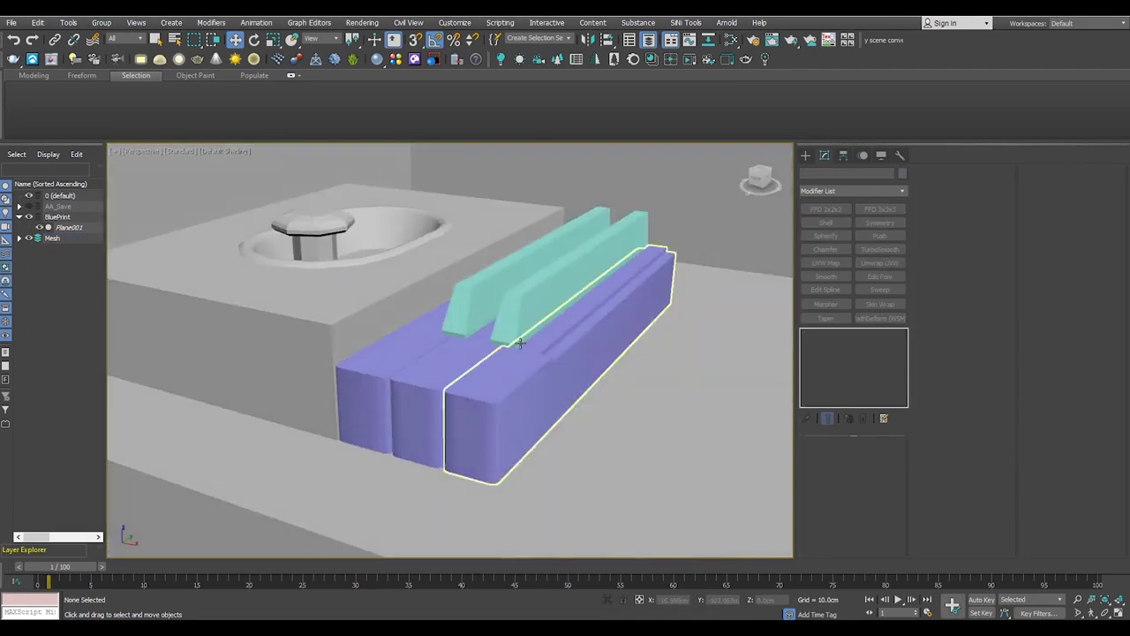
{"action": "left_click_drag", "start_coordinate": [669, 278], "coordinate": [741, 281], "text": "shift"}
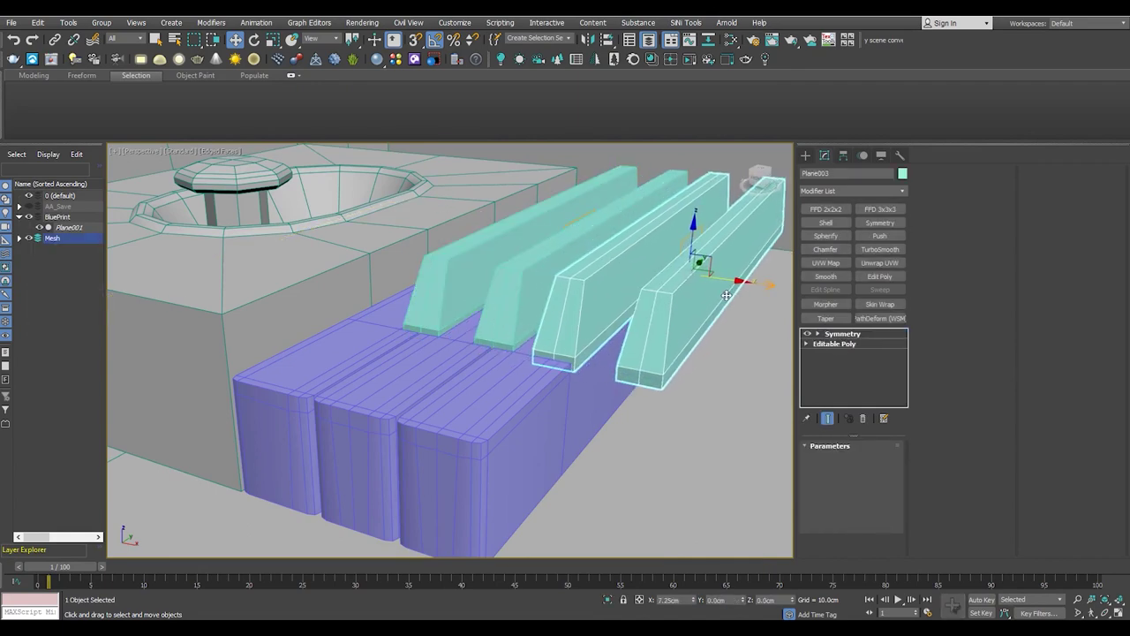
{"action": "left_click", "coordinate": [570, 369]}
{"action": "key", "text": "alt+w"}
{"action": "key", "text": "alt+w"}
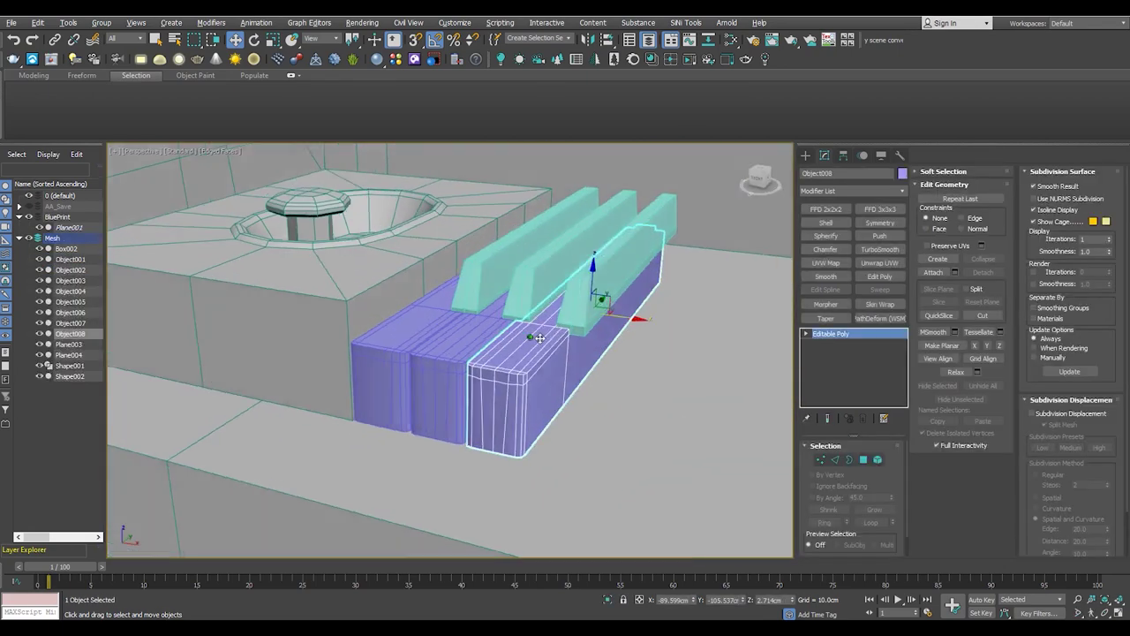
Clone the rightmost white key further right as Object009
{"action": "middle_click_drag", "start_coordinate": [539, 337], "coordinate": [538, 325], "text": "alt"}
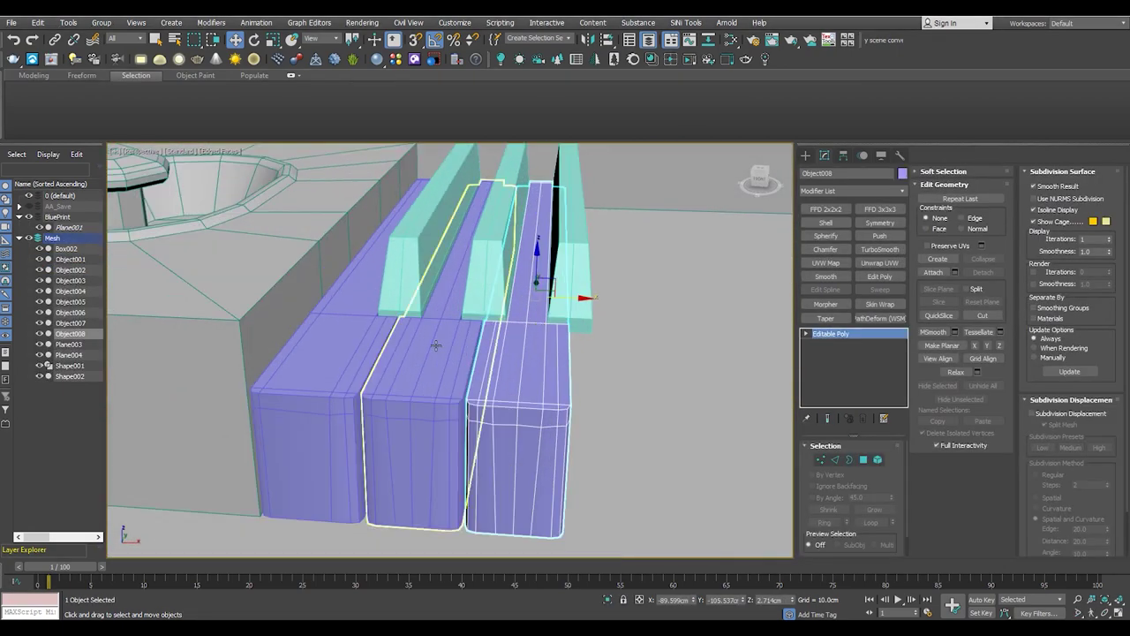
{"action": "left_click", "coordinate": [527, 362]}
{"action": "left_click_drag", "start_coordinate": [566, 300], "coordinate": [631, 300], "text": "shift"}
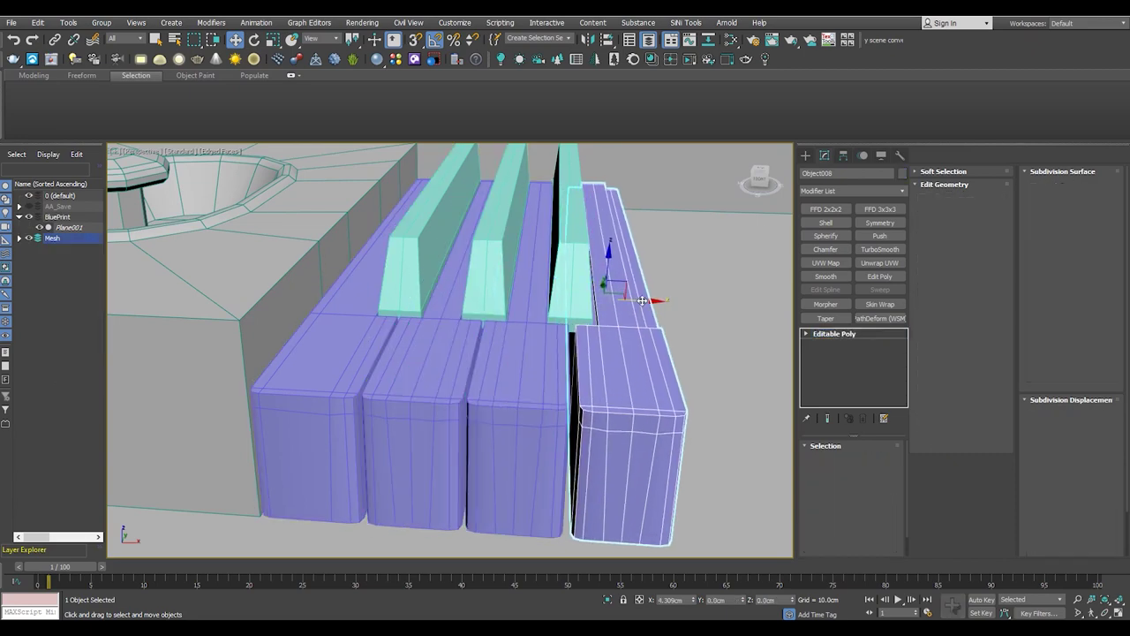
{"action": "left_click", "coordinate": [539, 367]}
{"action": "middle_click_drag", "start_coordinate": [603, 370], "coordinate": [575, 349]}
{"action": "scroll", "coordinate": [575, 350], "scroll_direction": "up", "scroll_amount": 3}
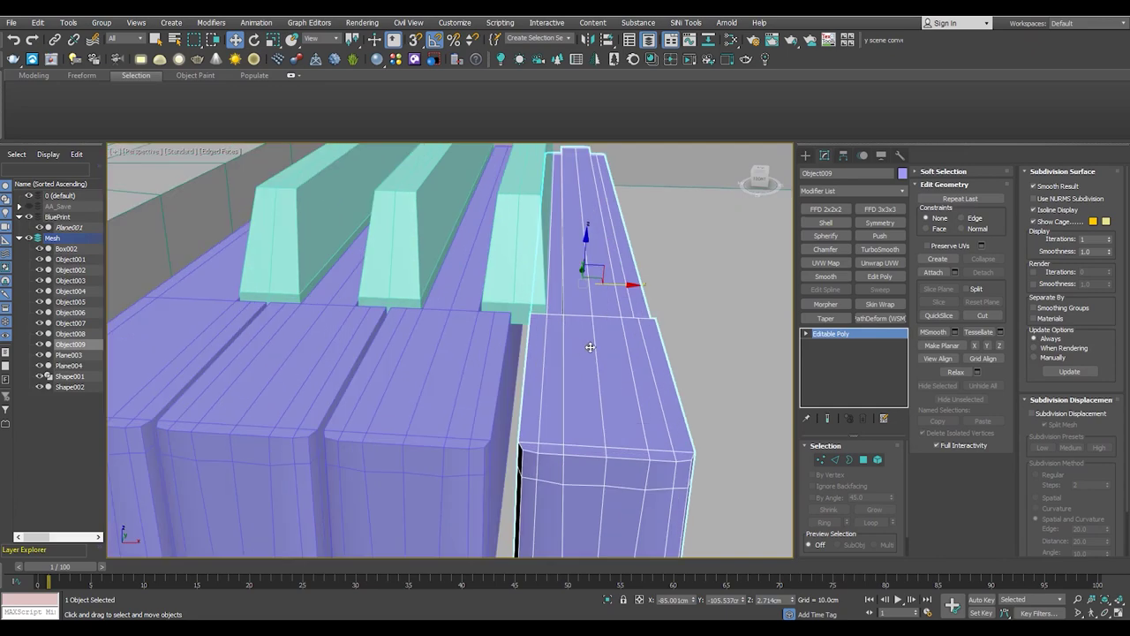
Select the new key's element in Element mode and frame it in the Front view
{"action": "key", "text": "5"}
{"action": "scroll", "coordinate": [580, 362], "scroll_direction": "down", "scroll_amount": 5}
{"action": "right_click", "coordinate": [580, 362]}
{"action": "left_click", "coordinate": [610, 355]}
{"action": "key", "text": "alt+w"}
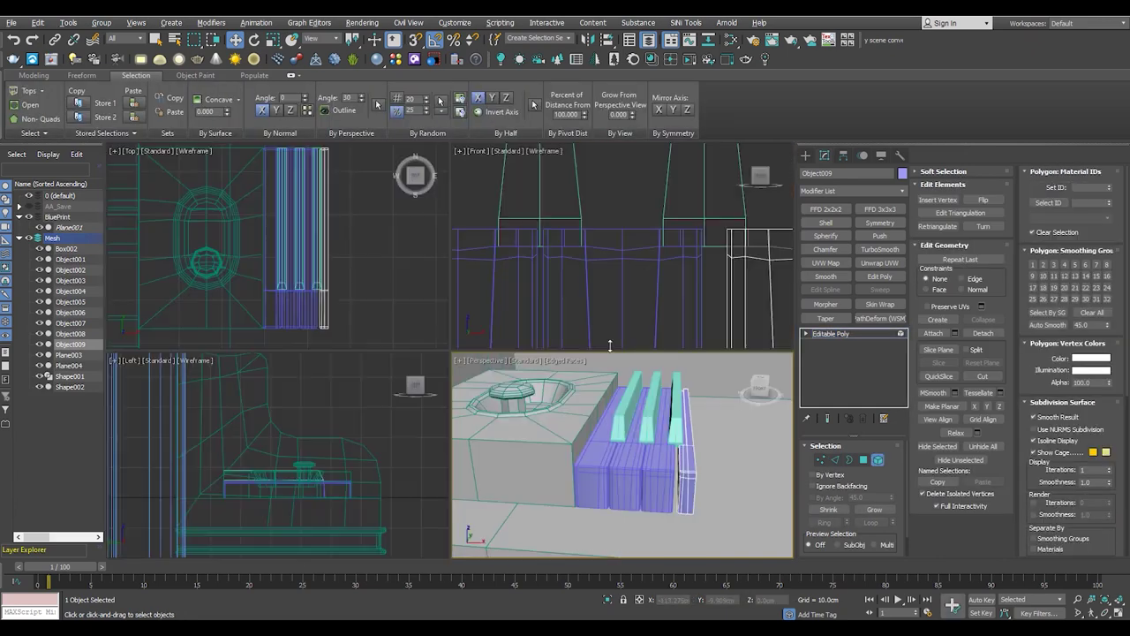
{"action": "key", "text": "f"}
{"action": "key", "text": "alt+w"}
{"action": "key", "text": "6"}
{"action": "scroll", "coordinate": [717, 371], "scroll_direction": "down", "scroll_amount": 2}
{"action": "scroll", "coordinate": [717, 372], "scroll_direction": "up", "scroll_amount": 2}
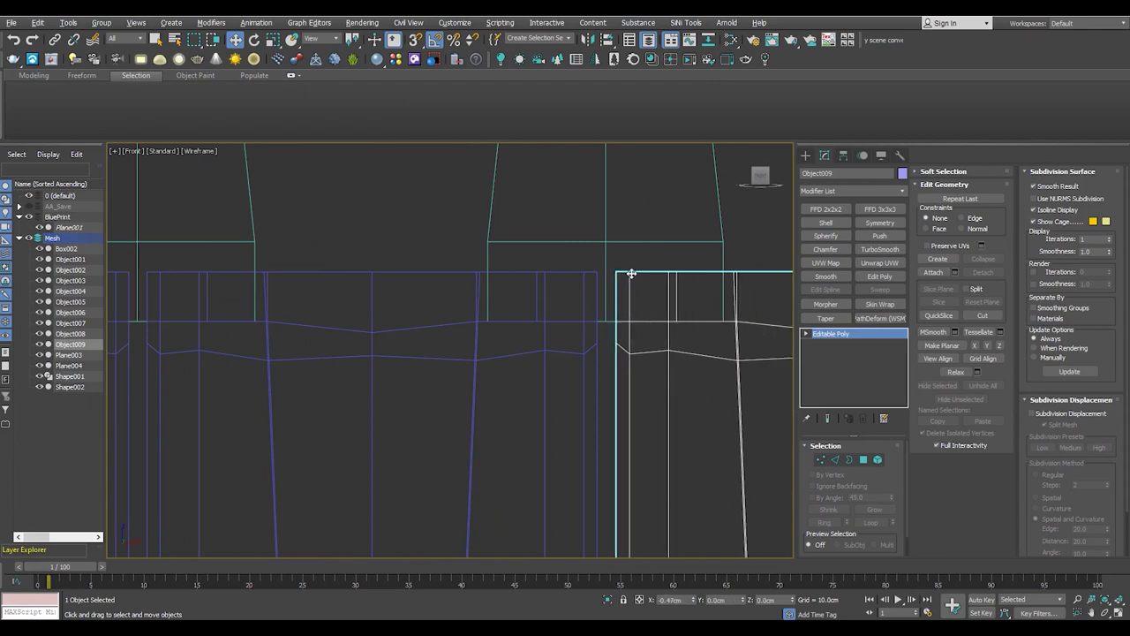
{"action": "key", "text": "p"}
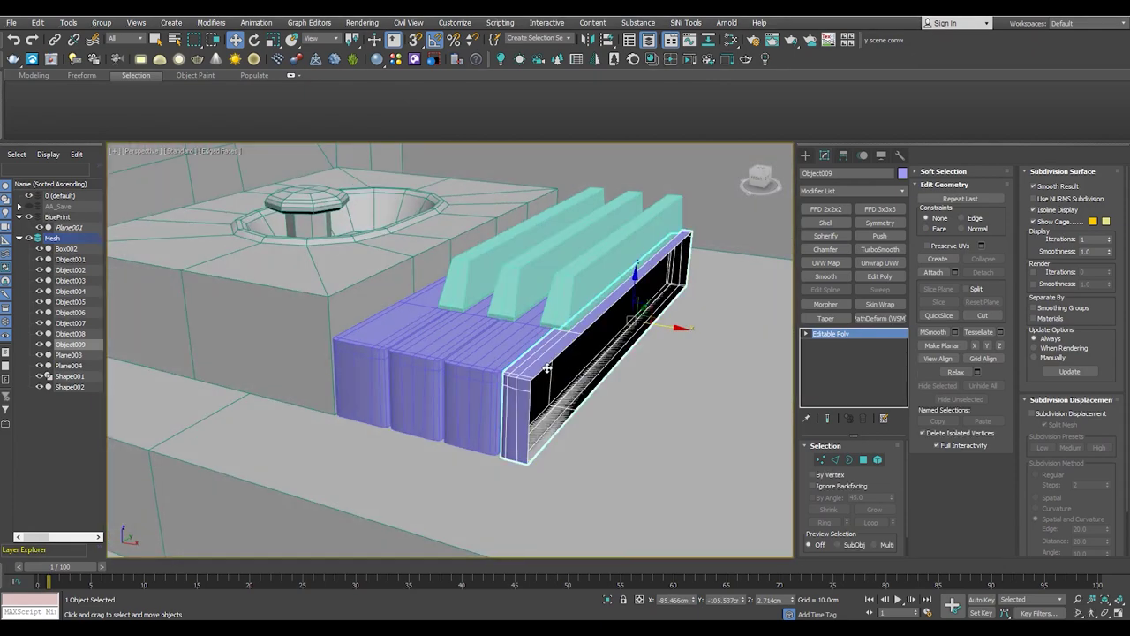
Move the key's selected vertices into line with the neighbouring keys
{"action": "key", "text": "1"}
{"action": "scroll", "coordinate": [538, 386], "scroll_direction": "up", "scroll_amount": 4}
{"action": "middle_click_drag", "start_coordinate": [539, 387], "coordinate": [562, 347], "text": "alt"}
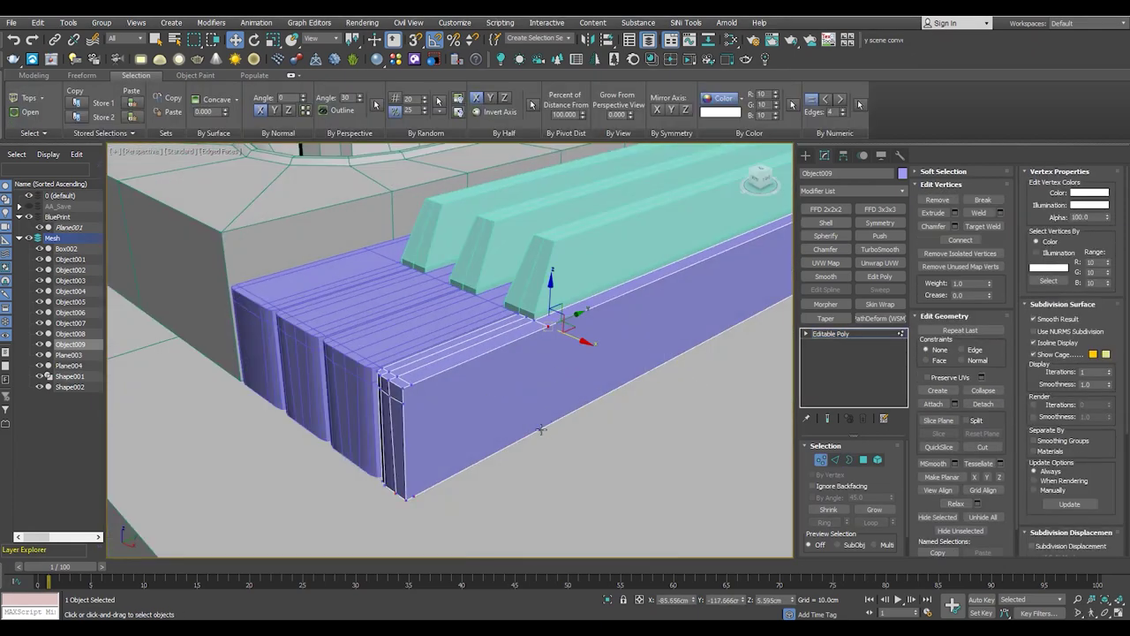
{"action": "middle_click_drag", "start_coordinate": [540, 429], "coordinate": [671, 256], "text": "alt"}
{"action": "scroll", "coordinate": [669, 293], "scroll_direction": "up", "scroll_amount": 5}
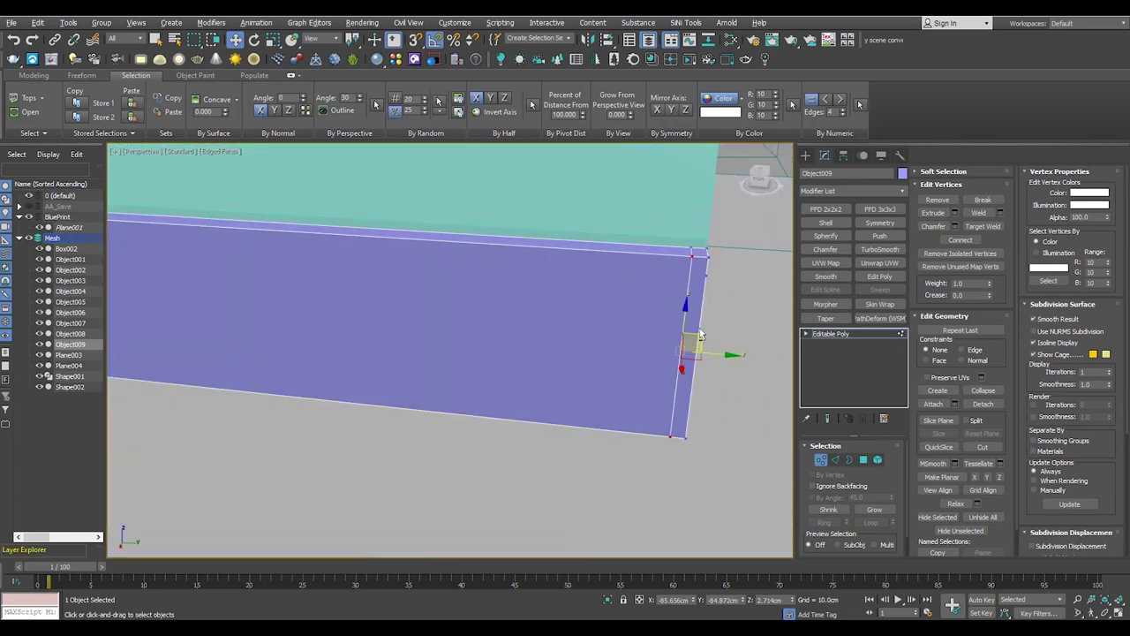
{"action": "scroll", "coordinate": [677, 415], "scroll_direction": "down", "scroll_amount": 5}
{"action": "key", "text": "w"}
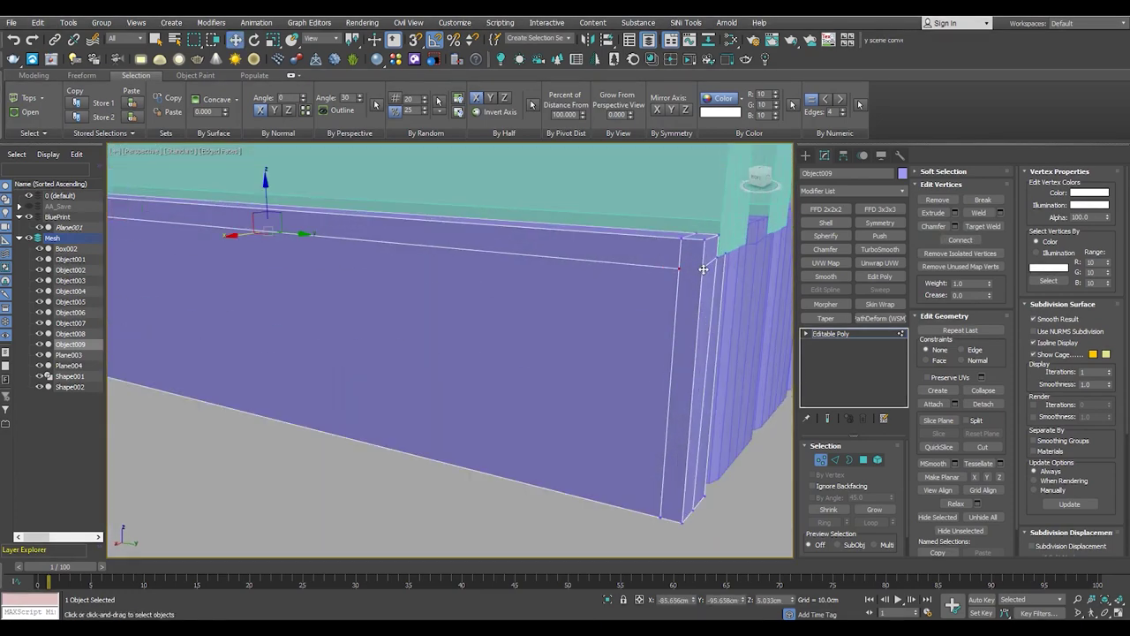
{"action": "mouse_move", "coordinate": [488, 328]}
{"action": "middle_mouse_down", "text": "alt"}
{"action": "mouse_move", "coordinate": [520, 361]}
{"action": "mouse_move", "coordinate": [433, 398]}
{"action": "middle_mouse_up", "text": "alt"}
{"action": "scroll", "coordinate": [505, 337], "scroll_direction": "up", "scroll_amount": 5}
Cut new edges into the key's end face, then exit Vertex mode and deselect
{"action": "key", "text": "alt+c"}
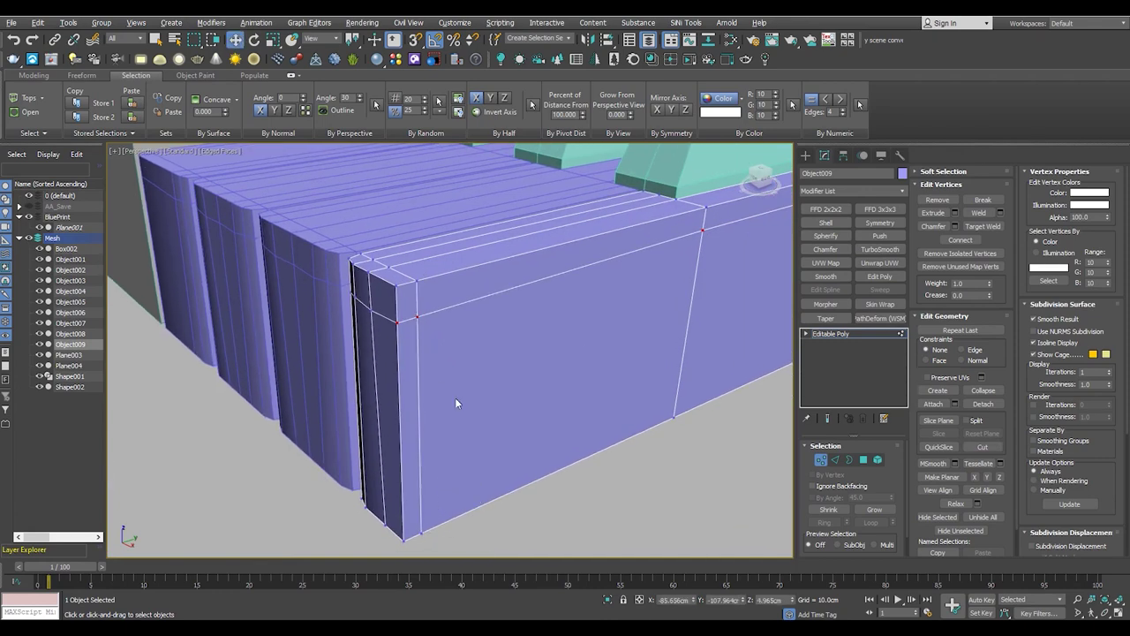
{"action": "scroll", "coordinate": [456, 403], "scroll_direction": "down", "scroll_amount": 4}
{"action": "key", "text": "1"}
{"action": "scroll", "coordinate": [406, 470], "scroll_direction": "down", "scroll_amount": 5}
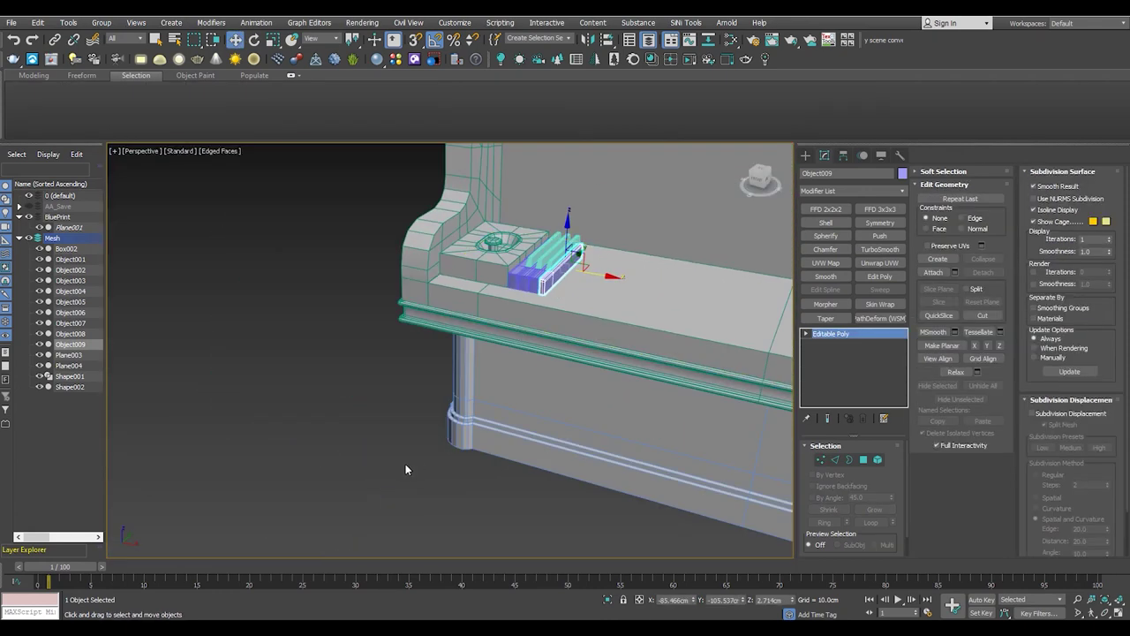
{"action": "key", "text": "z"}
{"action": "scroll", "coordinate": [475, 298], "scroll_direction": "up", "scroll_amount": 3}
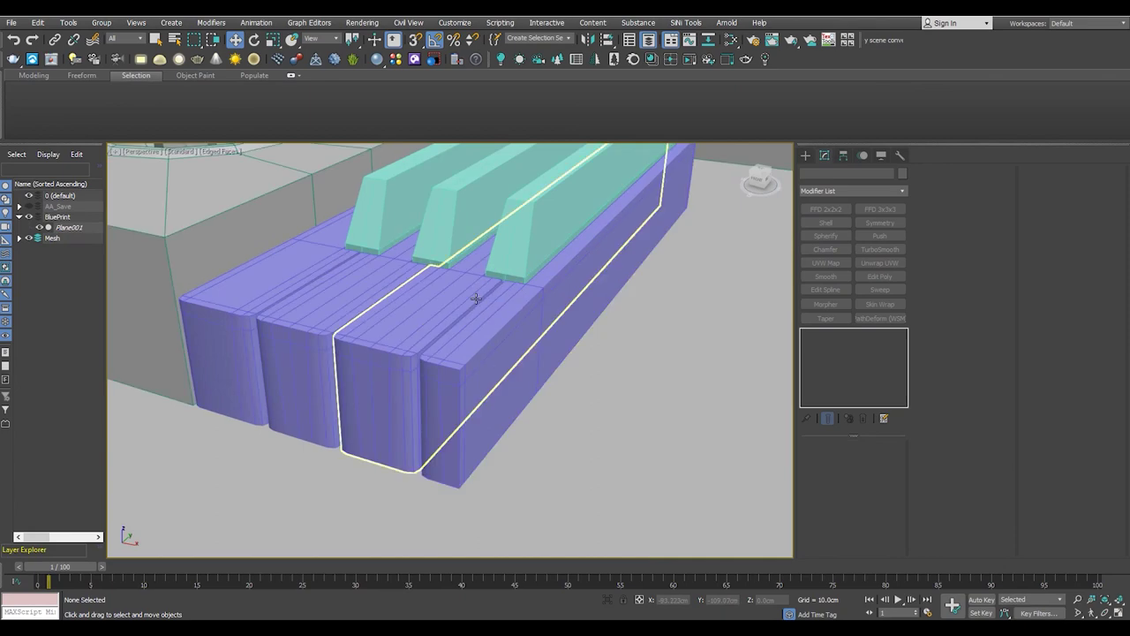
Select a white key block and drag out a copy beside it
{"action": "mouse_move", "coordinate": [432, 298]}
{"action": "middle_mouse_down", "text": "alt"}
{"action": "mouse_move", "coordinate": [398, 315]}
{"action": "mouse_move", "coordinate": [421, 247]}
{"action": "middle_mouse_up", "text": "alt"}
{"action": "left_click", "coordinate": [398, 316]}
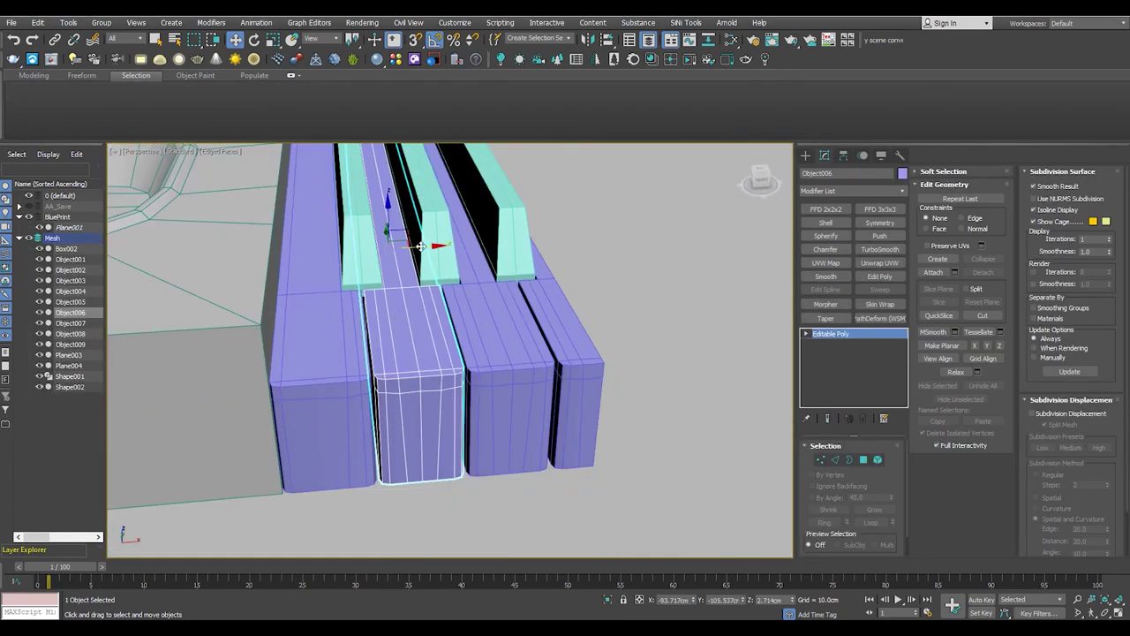
{"action": "scroll", "coordinate": [463, 325], "scroll_direction": "up", "scroll_amount": 2}
{"action": "scroll", "coordinate": [440, 229], "scroll_direction": "up", "scroll_amount": 1}
{"action": "left_click", "coordinate": [362, 243]}
{"action": "left_click_drag", "start_coordinate": [318, 231], "coordinate": [320, 265], "text": "shift"}
{"action": "left_click", "coordinate": [570, 368]}
Isolate the key copy and vertex-snap it against the neighbouring key
{"action": "key", "text": "alt+q"}
{"action": "mouse_move", "coordinate": [628, 442]}
{"action": "middle_mouse_down", "text": "alt"}
{"action": "mouse_move", "coordinate": [480, 403]}
{"action": "mouse_move", "coordinate": [485, 433]}
{"action": "middle_mouse_up", "text": "alt"}
{"action": "left_click", "coordinate": [479, 403]}
{"action": "scroll", "coordinate": [513, 216], "scroll_direction": "down", "scroll_amount": 2}
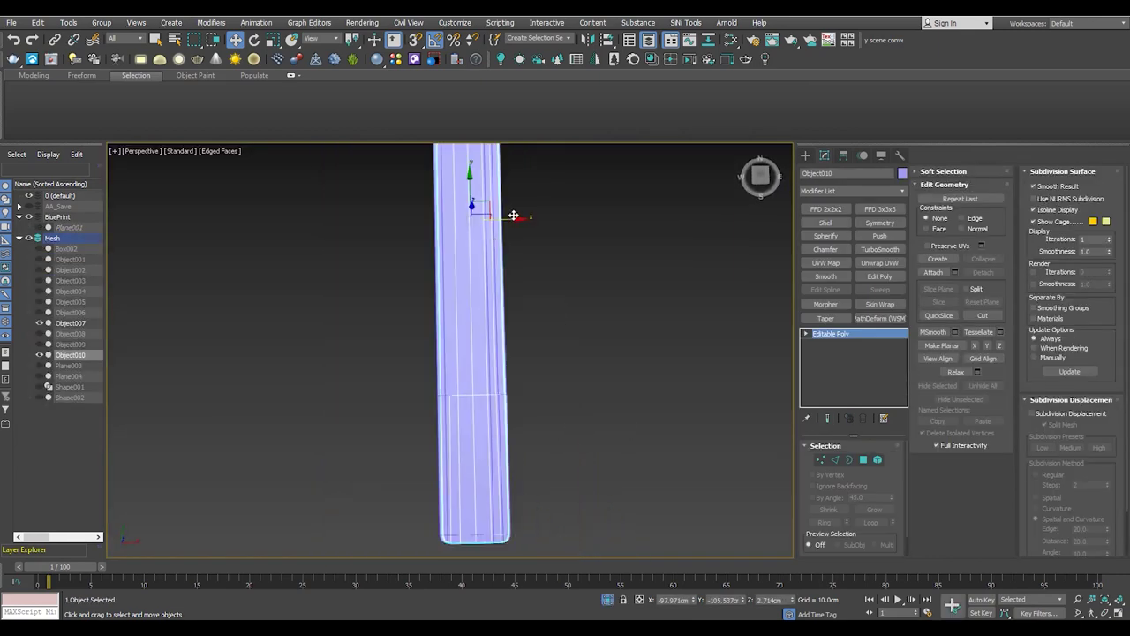
{"action": "scroll", "coordinate": [504, 391], "scroll_direction": "up", "scroll_amount": 5}
{"action": "key", "text": "s"}
{"action": "left_click_drag", "start_coordinate": [586, 416], "coordinate": [395, 417]}
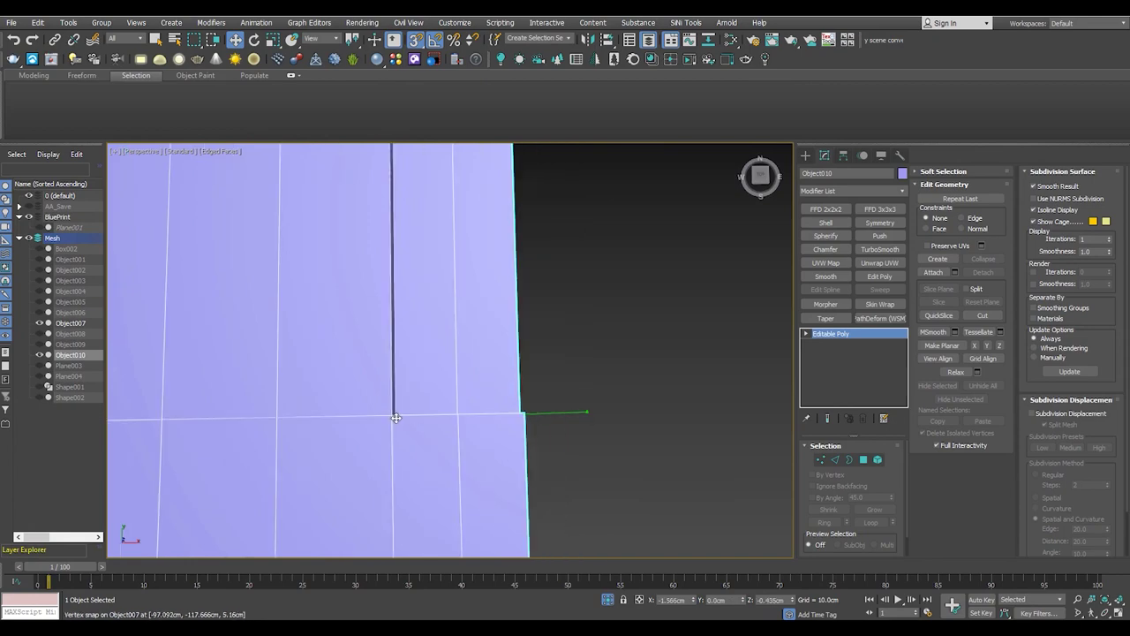
{"action": "scroll", "coordinate": [395, 416], "scroll_direction": "down", "scroll_amount": 5}
{"action": "key", "text": "s"}
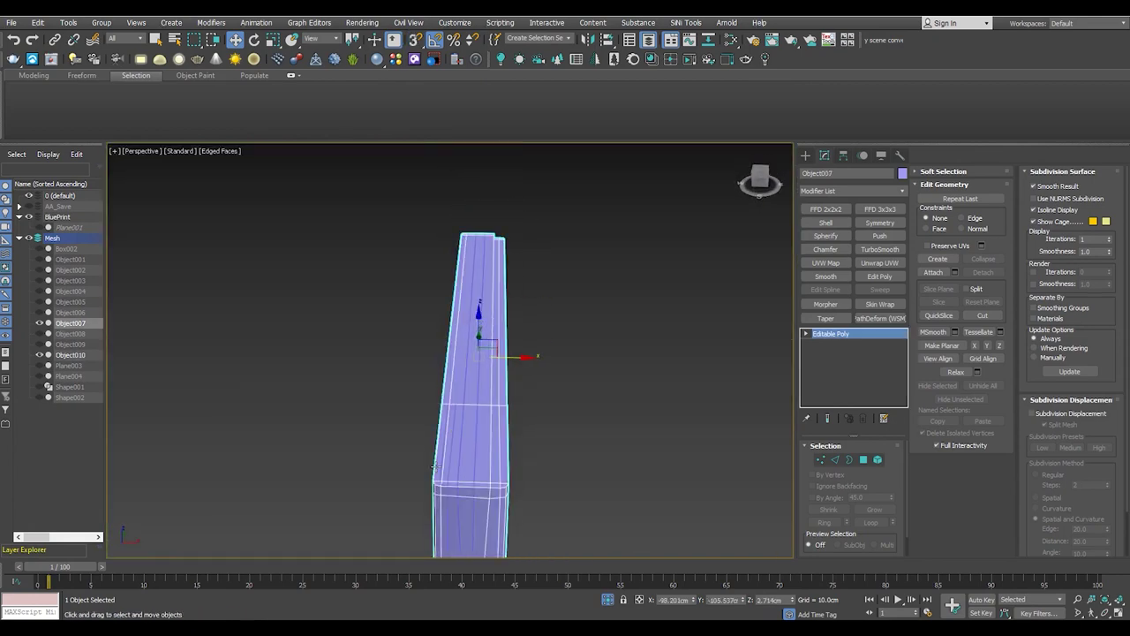
{"action": "left_click", "coordinate": [435, 466]}
{"action": "key", "text": "alt+q"}
Inspect the white keys and black rails from several angles, then deselect all
{"action": "scroll", "coordinate": [416, 353], "scroll_direction": "down", "scroll_amount": 3}
{"action": "scroll", "coordinate": [404, 346], "scroll_direction": "down", "scroll_amount": 3}
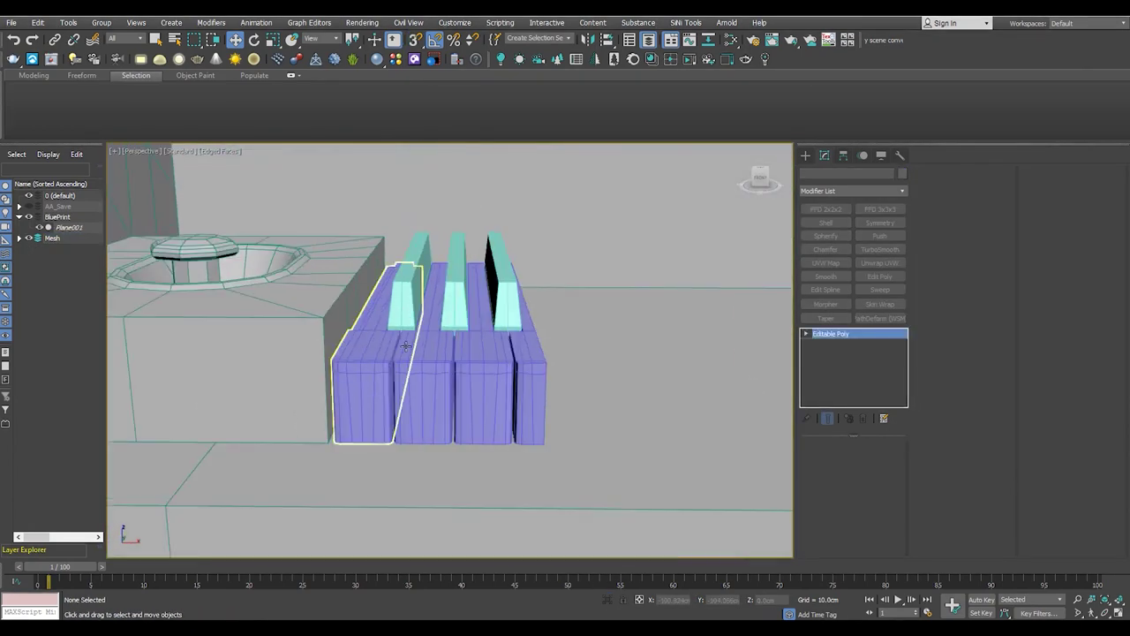
{"action": "left_click", "coordinate": [403, 346]}
{"action": "scroll", "coordinate": [419, 290], "scroll_direction": "up", "scroll_amount": 4}
{"action": "left_click", "coordinate": [681, 354], "text": "ctrl"}
{"action": "scroll", "coordinate": [512, 339], "scroll_direction": "down", "scroll_amount": 4}
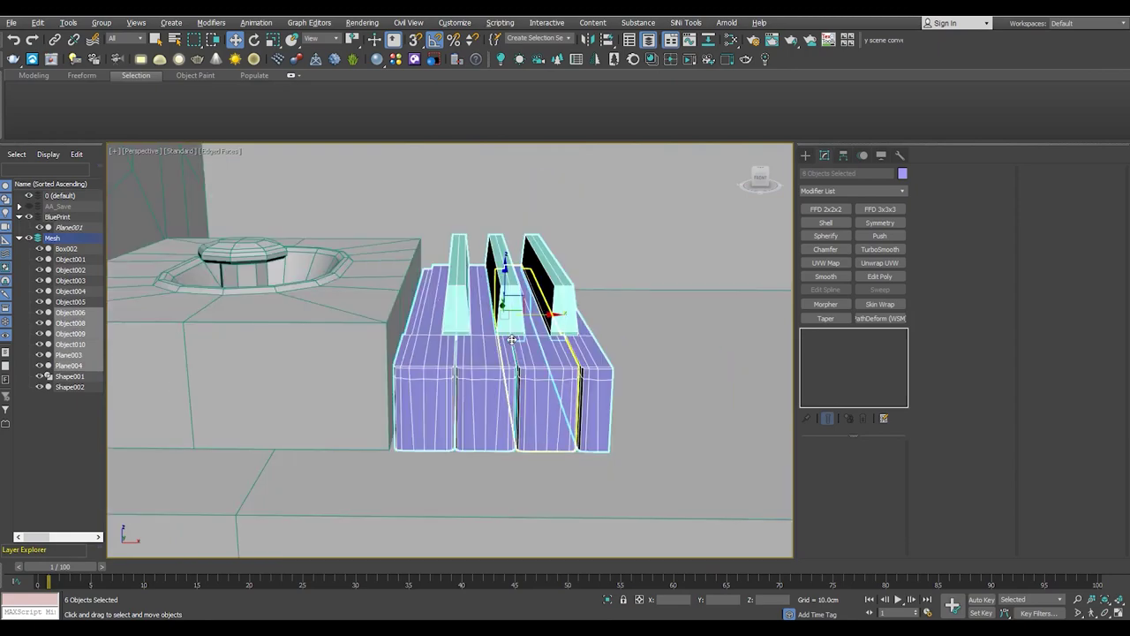
{"action": "middle_click_drag", "start_coordinate": [512, 339], "coordinate": [558, 357], "text": "alt"}
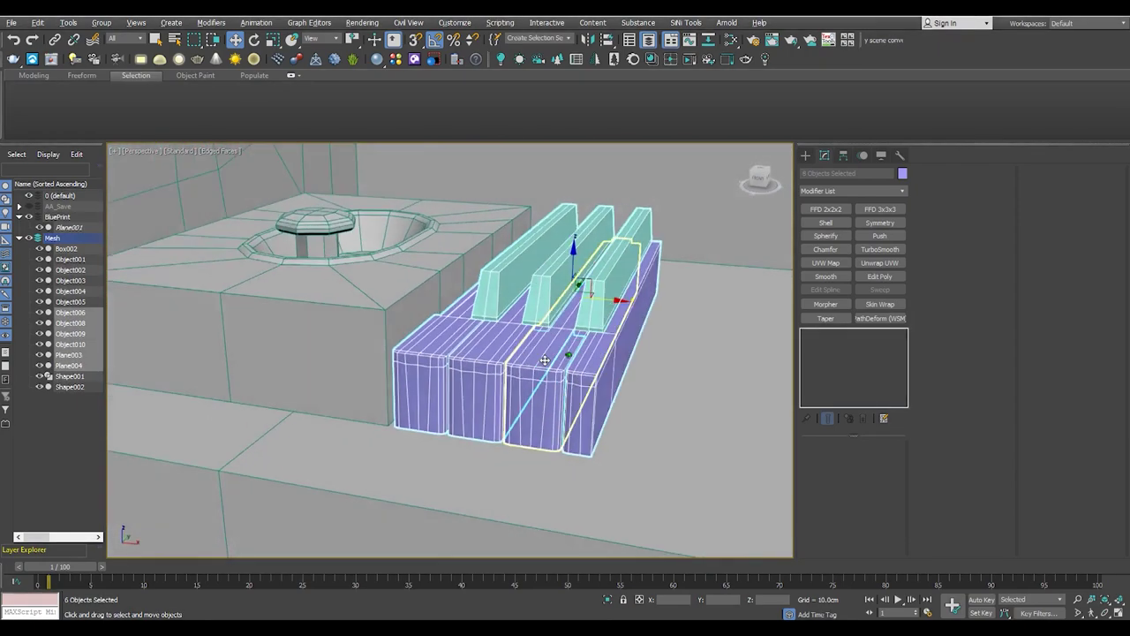
{"action": "scroll", "coordinate": [558, 357], "scroll_direction": "up", "scroll_amount": 4}
{"action": "mouse_move", "coordinate": [558, 357]}
{"action": "middle_mouse_down", "text": "alt"}
{"action": "mouse_move", "coordinate": [564, 383]}
{"action": "mouse_move", "coordinate": [568, 369]}
{"action": "middle_mouse_up", "text": "alt"}
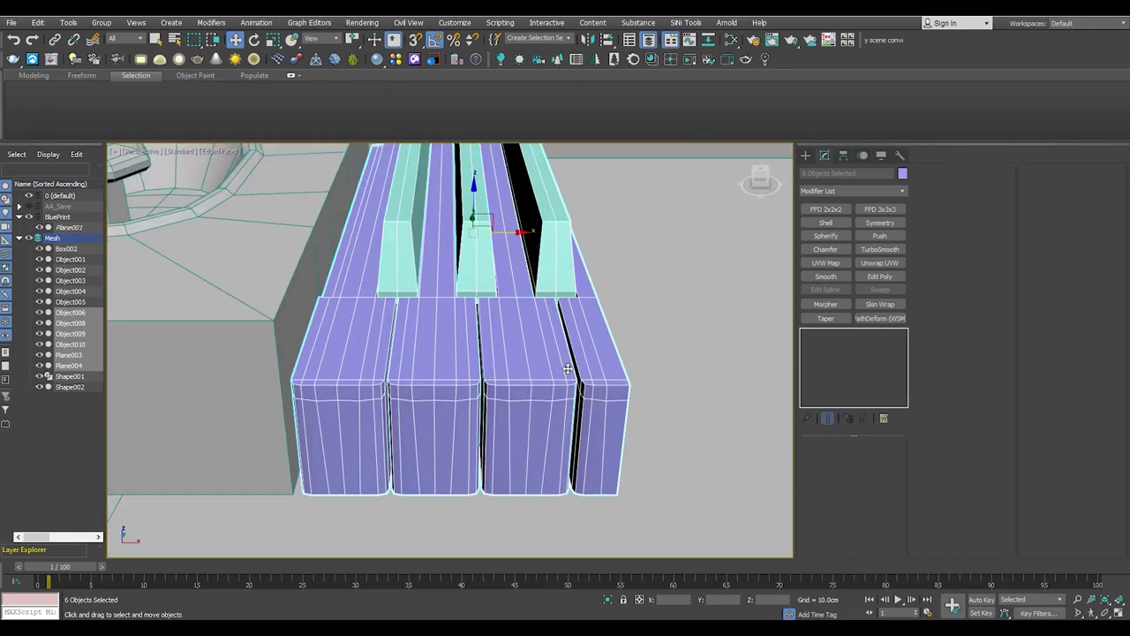
{"action": "scroll", "coordinate": [567, 369], "scroll_direction": "down", "scroll_amount": 4}
{"action": "middle_click_drag", "start_coordinate": [567, 368], "coordinate": [356, 492], "text": "alt"}
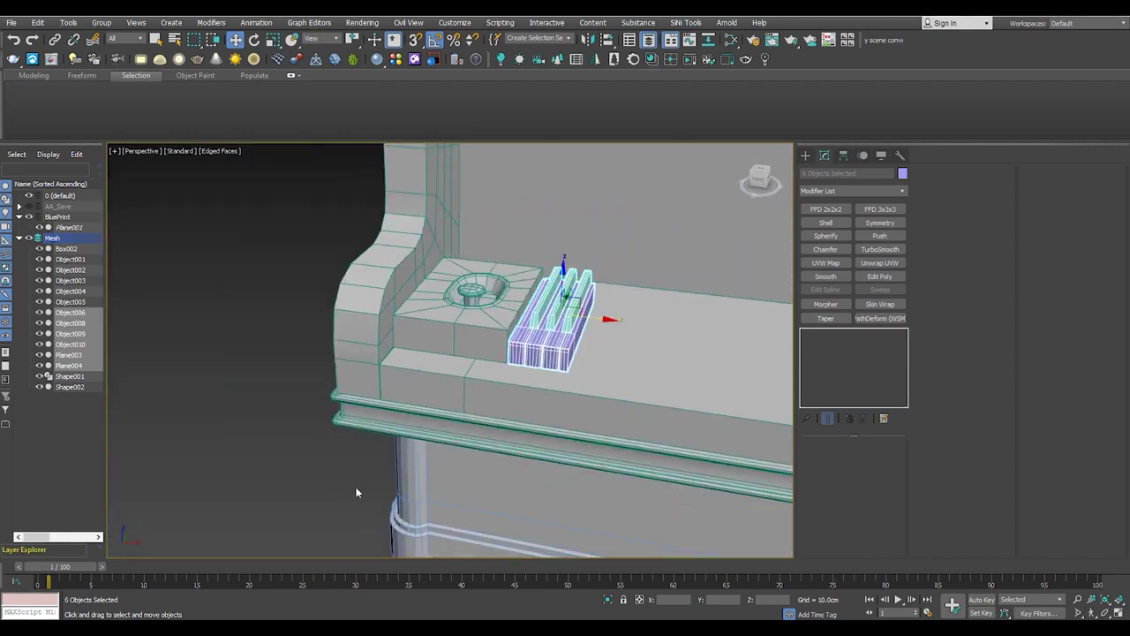
{"action": "left_click", "coordinate": [356, 492]}
{"action": "scroll", "coordinate": [571, 360], "scroll_direction": "up", "scroll_amount": 4}
{"action": "left_click", "coordinate": [560, 328]}
{"action": "scroll", "coordinate": [517, 295], "scroll_direction": "down", "scroll_amount": 3}
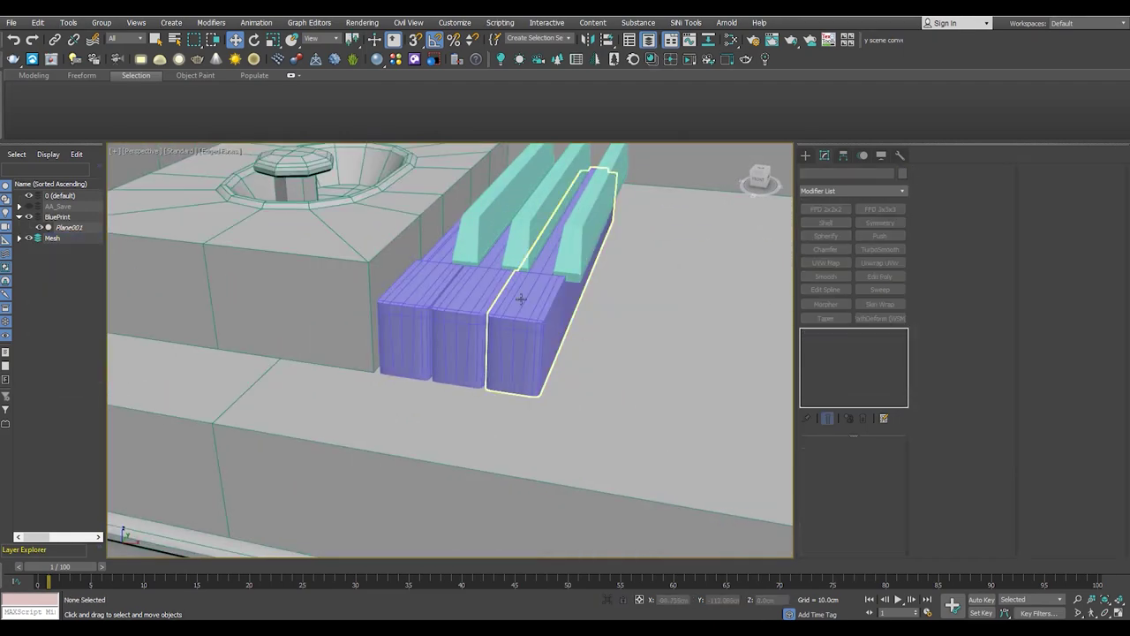
Shift-drag the end white key to clone Object011 and nudge it into place
{"action": "middle_click_drag", "start_coordinate": [517, 294], "coordinate": [517, 245], "text": "alt"}
{"action": "scroll", "coordinate": [495, 271], "scroll_direction": "up", "scroll_amount": 2}
{"action": "left_click_drag", "start_coordinate": [495, 272], "coordinate": [637, 280], "text": "shift"}
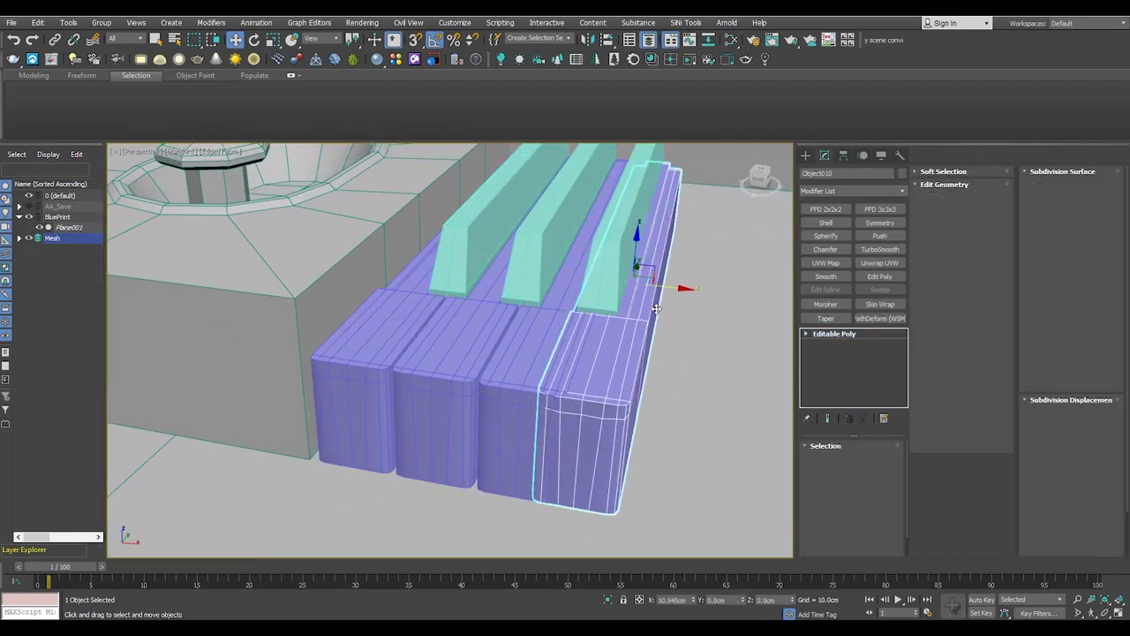
{"action": "middle_click_drag", "start_coordinate": [563, 388], "coordinate": [574, 375], "text": "alt"}
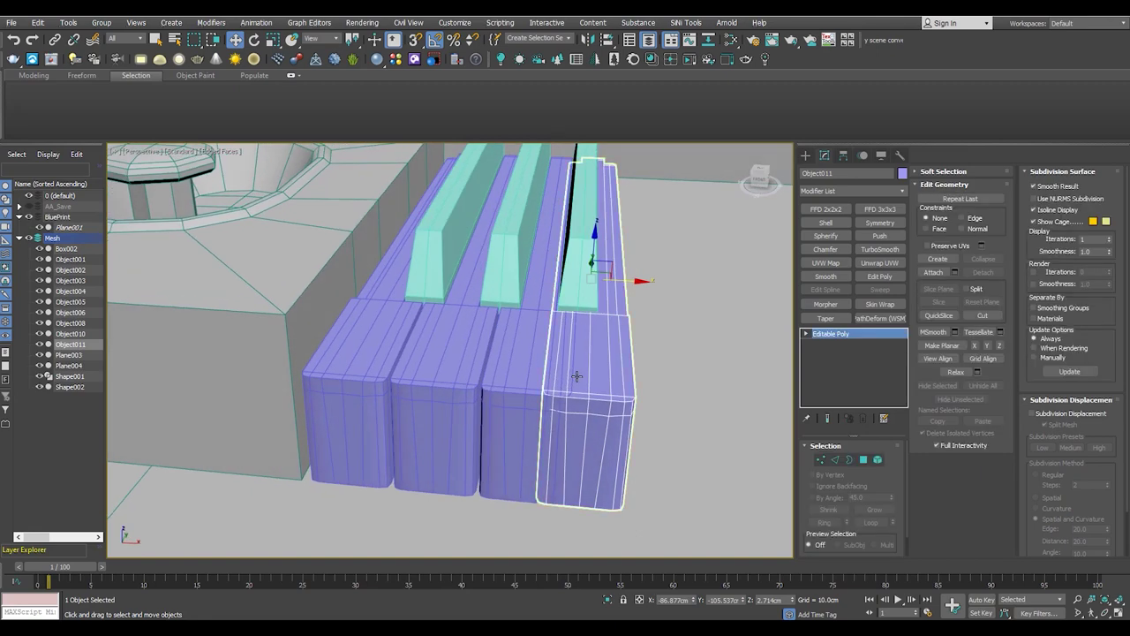
{"action": "middle_click_drag", "start_coordinate": [563, 336], "coordinate": [574, 326], "text": "alt"}
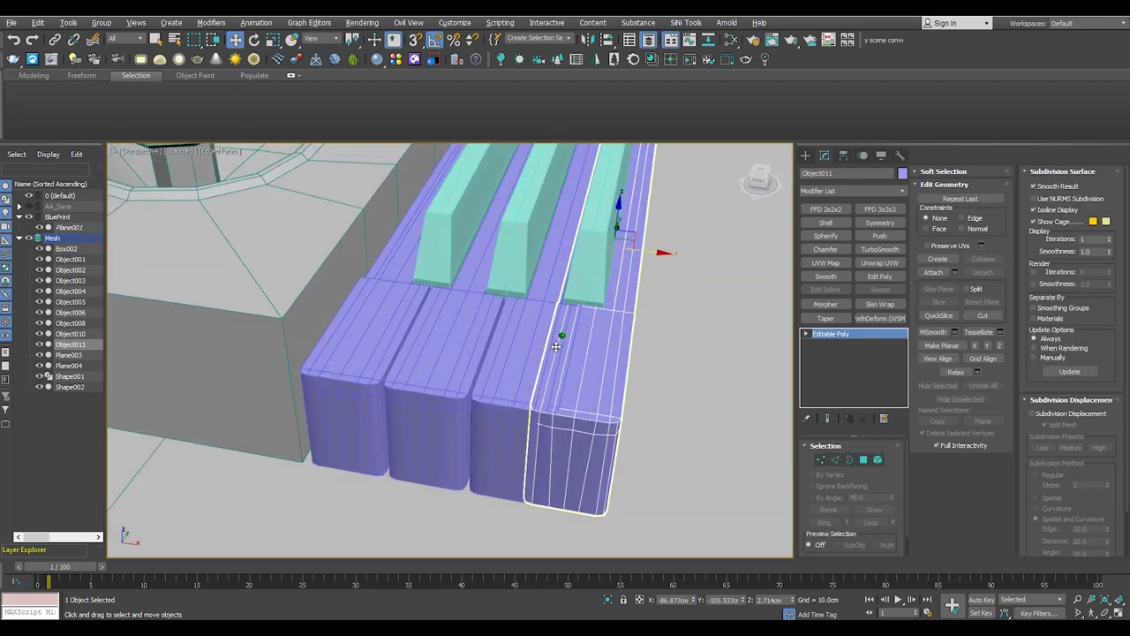
{"action": "left_click_drag", "start_coordinate": [606, 327], "coordinate": [611, 328]}
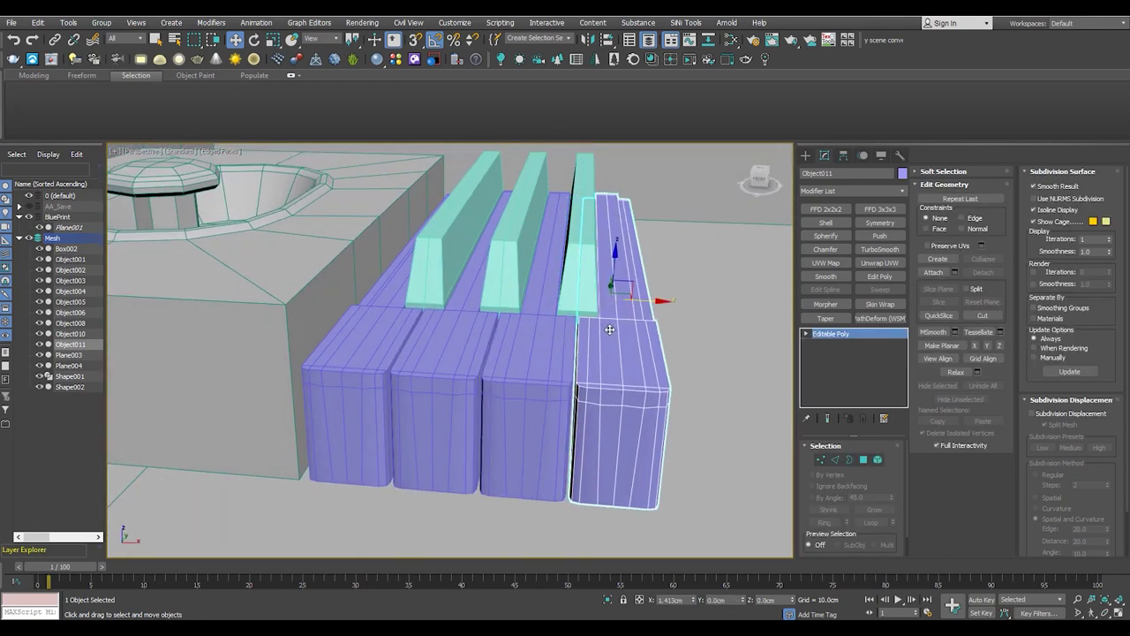
{"action": "key", "text": "alt+w"}
{"action": "key", "text": "alt+w"}
{"action": "scroll", "coordinate": [610, 270], "scroll_direction": "up", "scroll_amount": 3}
{"action": "scroll", "coordinate": [567, 285], "scroll_direction": "up", "scroll_amount": 1}
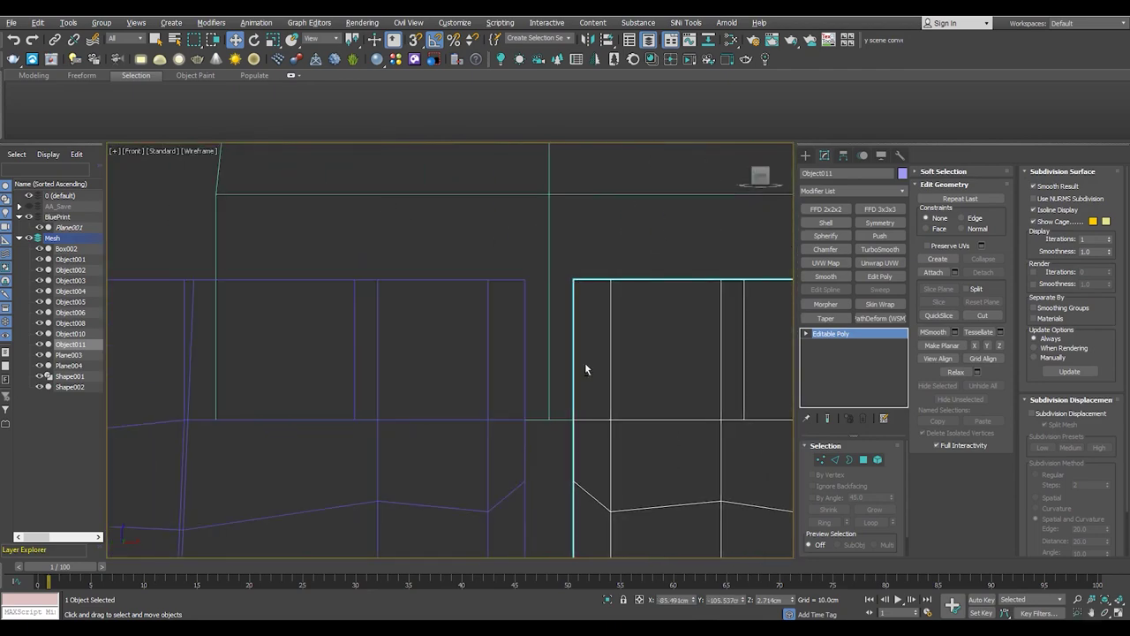
{"action": "key", "text": "p"}
{"action": "scroll", "coordinate": [565, 326], "scroll_direction": "up", "scroll_amount": 3}
{"action": "scroll", "coordinate": [565, 326], "scroll_direction": "up", "scroll_amount": 3}
Delete the stepped corner polygon strip of Object011
{"action": "key", "text": "4"}
{"action": "left_click", "coordinate": [552, 322]}
{"action": "mouse_move", "coordinate": [552, 322]}
{"action": "middle_mouse_down", "text": "alt"}
{"action": "mouse_move", "coordinate": [438, 289]}
{"action": "mouse_move", "coordinate": [416, 373]}
{"action": "mouse_move", "coordinate": [595, 296]}
{"action": "middle_mouse_up", "text": "alt"}
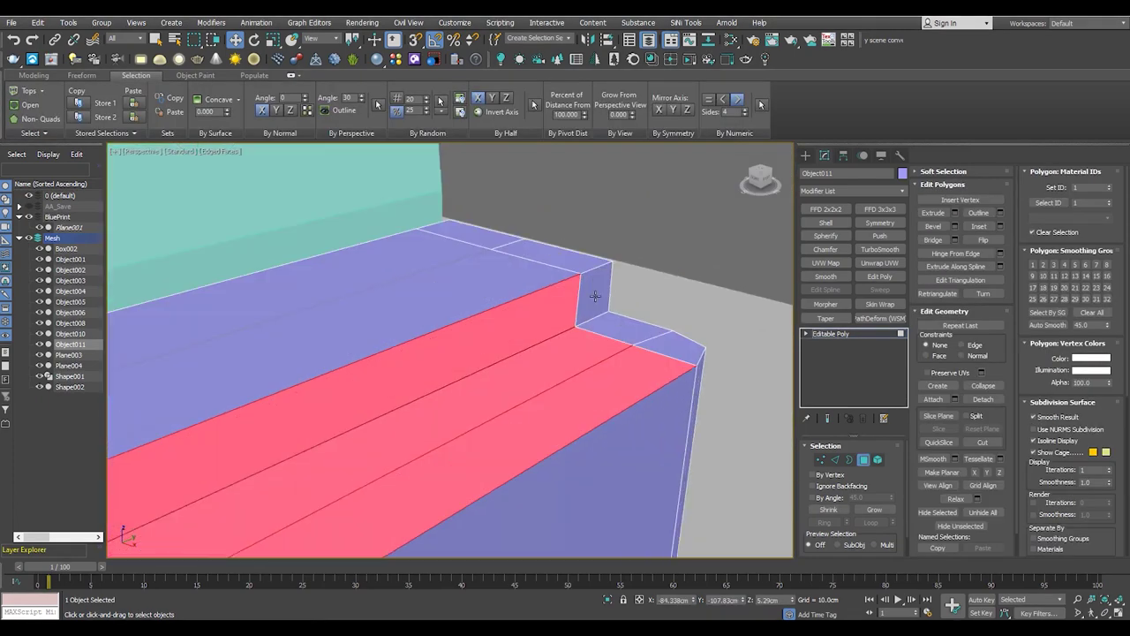
{"action": "key", "text": "Delete"}
{"action": "mouse_move", "coordinate": [661, 347]}
{"action": "middle_mouse_down", "text": "alt"}
{"action": "mouse_move", "coordinate": [667, 316]}
{"action": "mouse_move", "coordinate": [613, 340]}
{"action": "mouse_move", "coordinate": [232, 188]}
{"action": "mouse_move", "coordinate": [378, 254]}
{"action": "middle_mouse_up", "text": "alt"}
Bridge the open corner edges to close the gap with new faces
{"action": "key", "text": "2"}
{"action": "scroll", "coordinate": [232, 187], "scroll_direction": "up", "scroll_amount": 3}
{"action": "scroll", "coordinate": [231, 188], "scroll_direction": "up", "scroll_amount": 3}
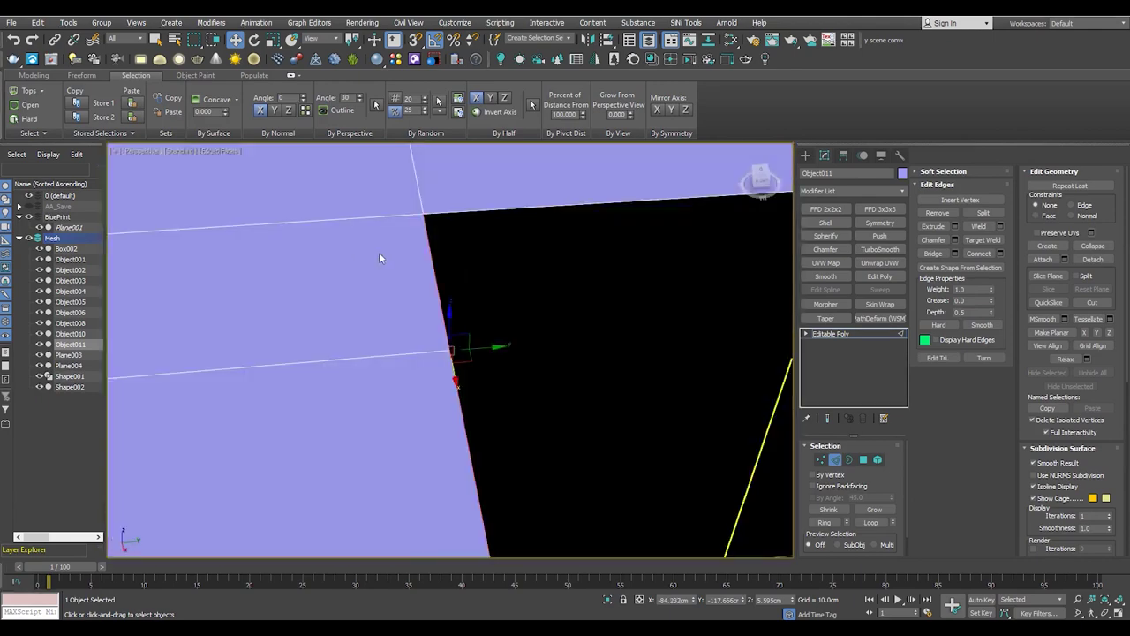
{"action": "scroll", "coordinate": [270, 342], "scroll_direction": "down", "scroll_amount": 5}
{"action": "middle_click_drag", "start_coordinate": [673, 282], "coordinate": [675, 265], "text": "alt"}
{"action": "scroll", "coordinate": [675, 264], "scroll_direction": "up", "scroll_amount": 3}
{"action": "middle_click_drag", "start_coordinate": [569, 313], "coordinate": [652, 294], "text": "alt"}
{"action": "scroll", "coordinate": [658, 293], "scroll_direction": "up", "scroll_amount": 3}
{"action": "scroll", "coordinate": [658, 292], "scroll_direction": "down", "scroll_amount": 5}
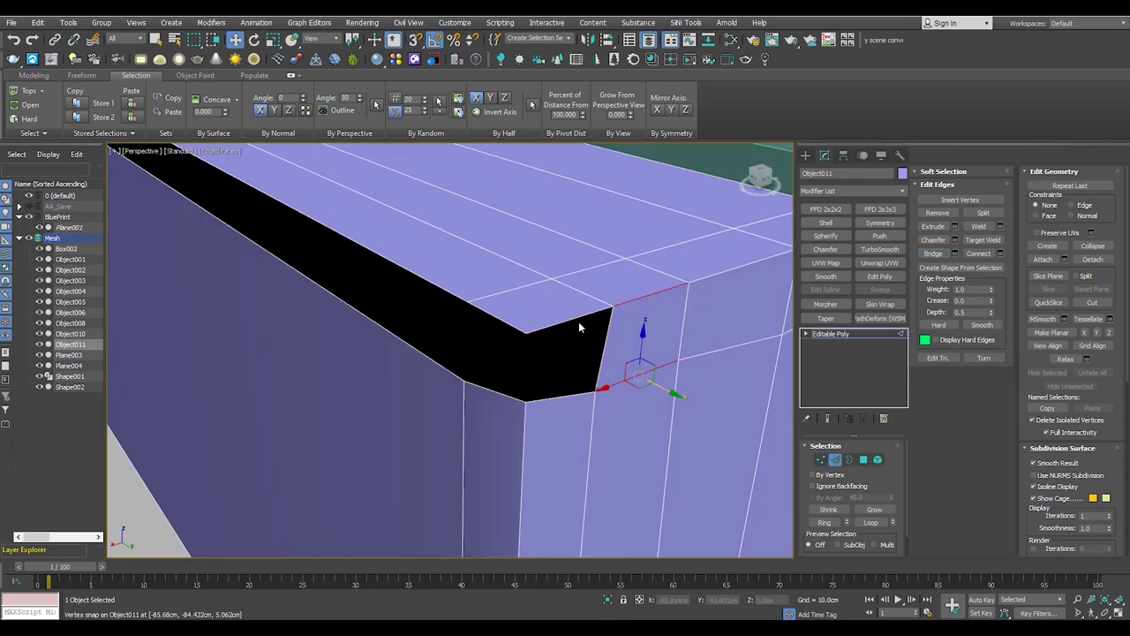
{"action": "left_click", "coordinate": [934, 253]}
Reshape the corner vertices from the top view into a clean angled edge
{"action": "key", "text": "1"}
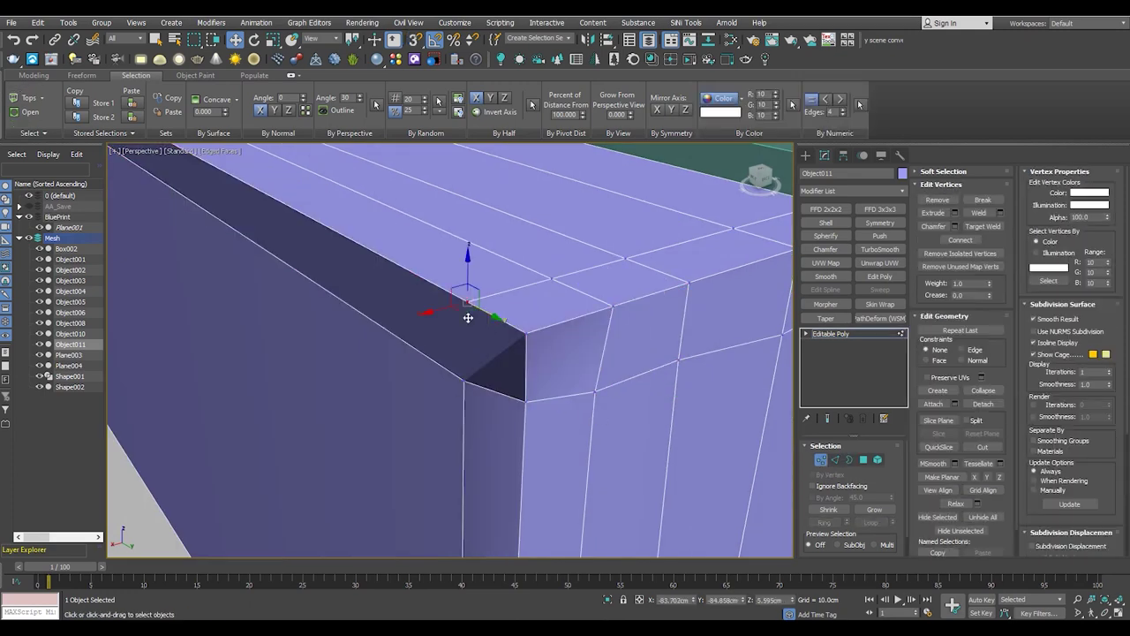
{"action": "mouse_move", "coordinate": [528, 389]}
{"action": "middle_mouse_down", "text": "alt"}
{"action": "mouse_move", "coordinate": [570, 391]}
{"action": "mouse_move", "coordinate": [542, 402]}
{"action": "middle_mouse_up", "text": "alt"}
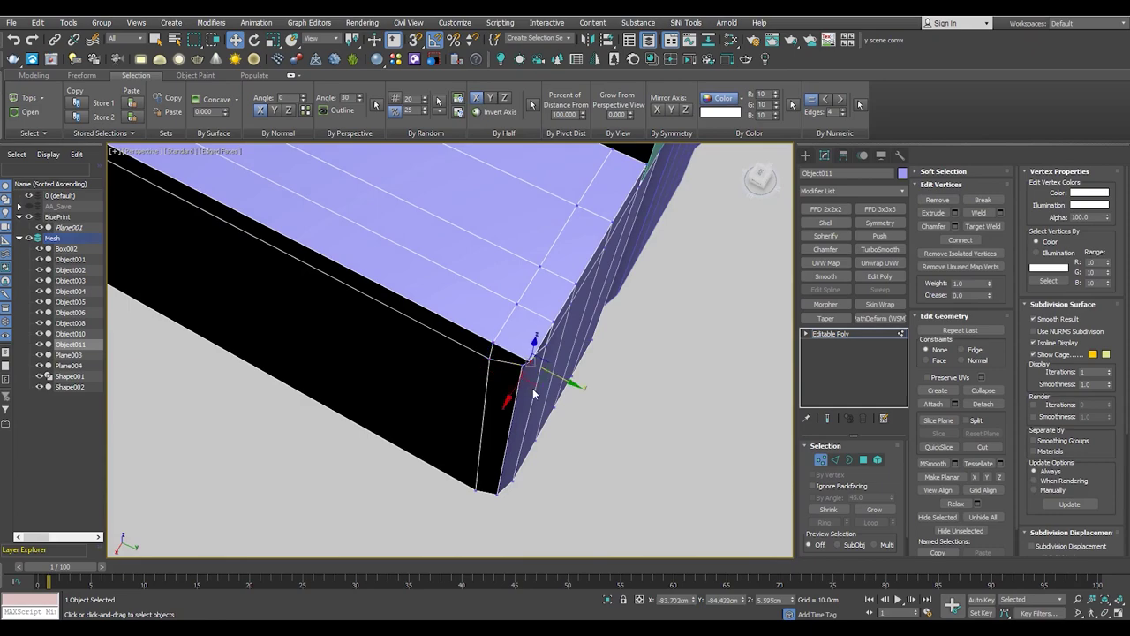
{"action": "key", "text": "t"}
{"action": "key", "text": "F3"}
{"action": "scroll", "coordinate": [467, 291], "scroll_direction": "up", "scroll_amount": 5}
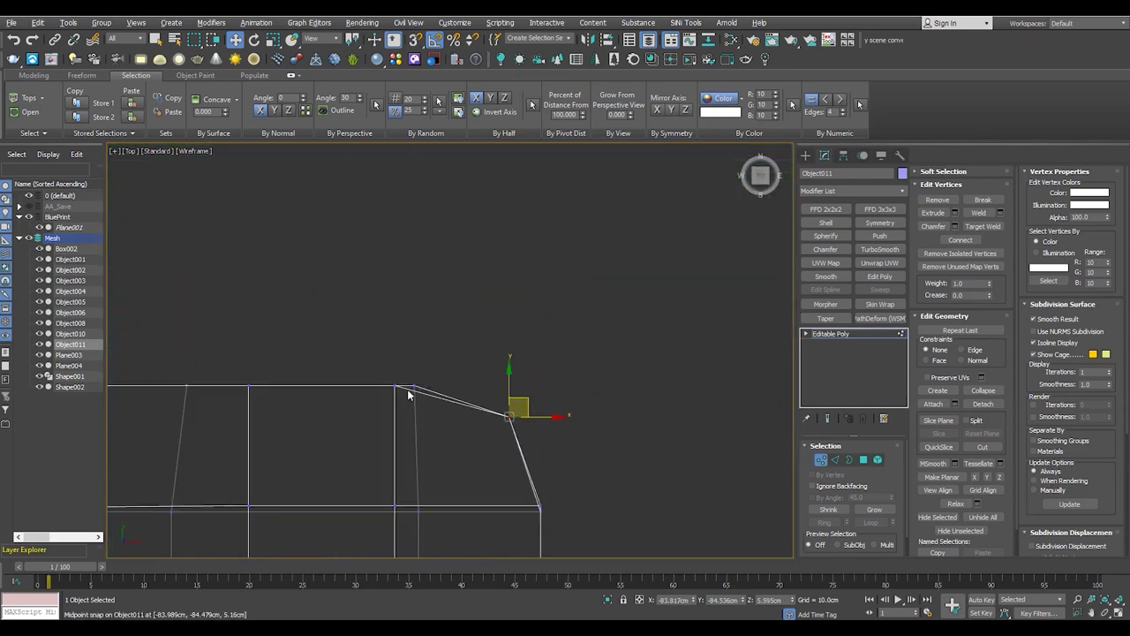
{"action": "key", "text": "p"}
{"action": "key", "text": "F3"}
{"action": "mouse_move", "coordinate": [622, 439]}
{"action": "middle_mouse_down", "text": "alt"}
{"action": "mouse_move", "coordinate": [424, 335]}
{"action": "mouse_move", "coordinate": [396, 402]}
{"action": "middle_mouse_up", "text": "alt"}
{"action": "scroll", "coordinate": [438, 320], "scroll_direction": "up", "scroll_amount": 5}
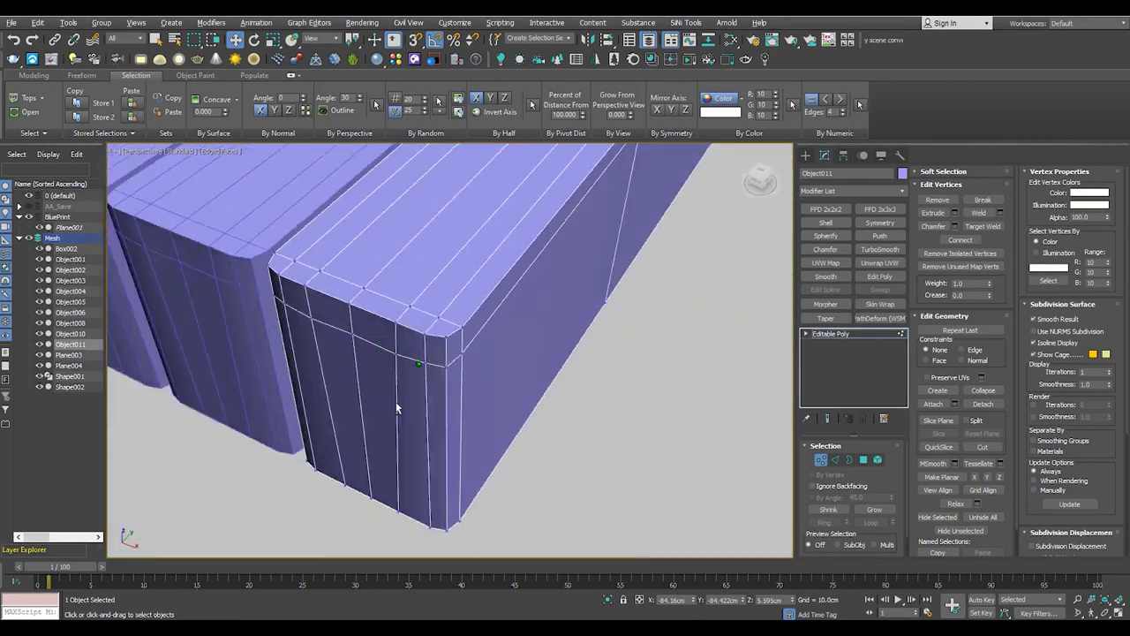
{"action": "scroll", "coordinate": [395, 402], "scroll_direction": "down", "scroll_amount": 5}
{"action": "key", "text": "4"}
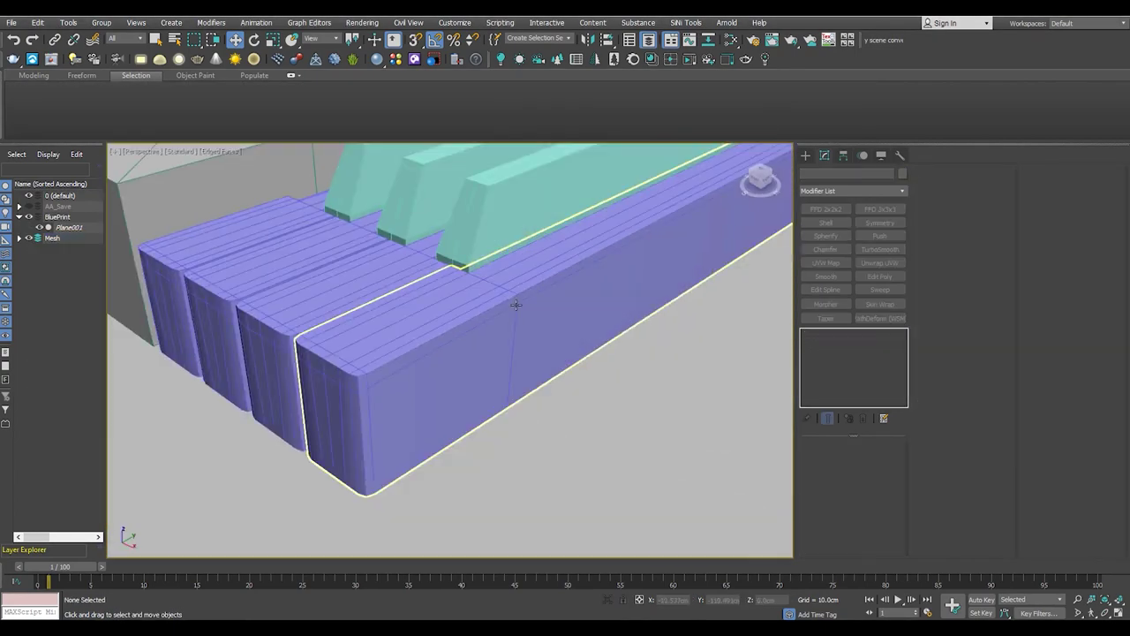
Clone the notched white key and mirror the copy on X as Object012
{"action": "mouse_move", "coordinate": [516, 304]}
{"action": "middle_mouse_down", "text": "alt"}
{"action": "mouse_move", "coordinate": [494, 295]}
{"action": "mouse_move", "coordinate": [512, 324]}
{"action": "middle_mouse_up", "text": "alt"}
{"action": "left_click", "coordinate": [512, 324]}
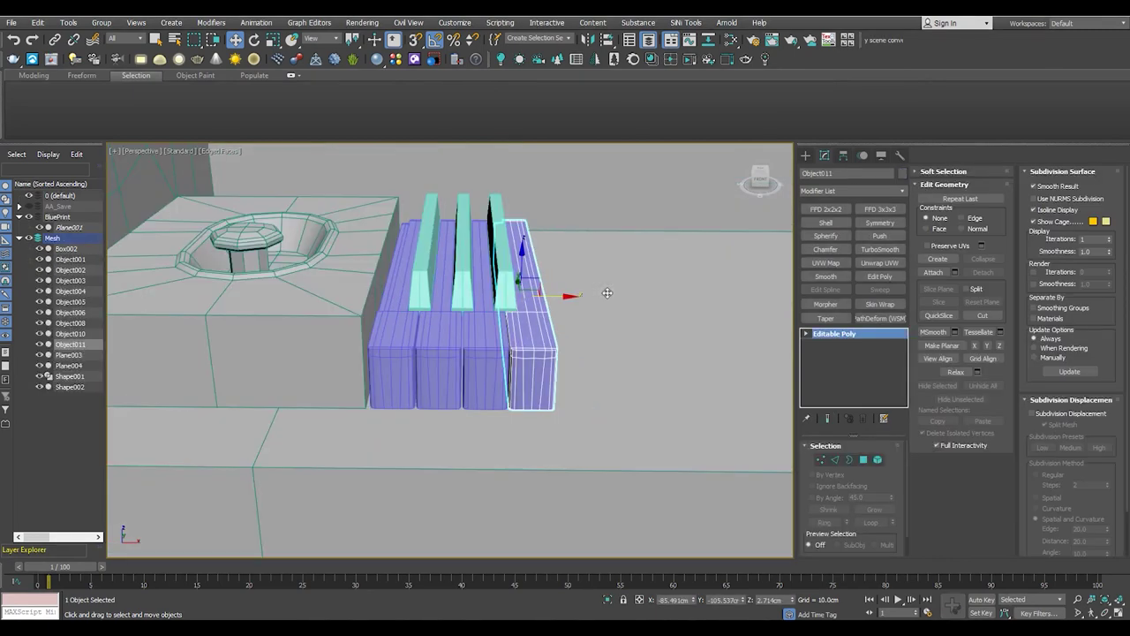
{"action": "left_click_drag", "start_coordinate": [539, 283], "coordinate": [579, 281], "text": "shift"}
{"action": "key", "text": "Return"}
{"action": "left_click", "coordinate": [587, 39]}
{"action": "left_click_drag", "start_coordinate": [542, 212], "coordinate": [723, 201]}
{"action": "left_click", "coordinate": [728, 400]}
{"action": "middle_click_drag", "start_coordinate": [610, 336], "coordinate": [565, 317], "text": "alt"}
Move Object012 left and vertex-snap it flush against Object010
{"action": "key", "text": "4"}
{"action": "key", "text": "ctrl+a"}
{"action": "left_click", "coordinate": [841, 336]}
{"action": "middle_click_drag", "start_coordinate": [521, 184], "coordinate": [541, 185], "text": "alt"}
{"action": "left_click_drag", "start_coordinate": [702, 300], "coordinate": [495, 316]}
{"action": "scroll", "coordinate": [495, 316], "scroll_direction": "up", "scroll_amount": 5}
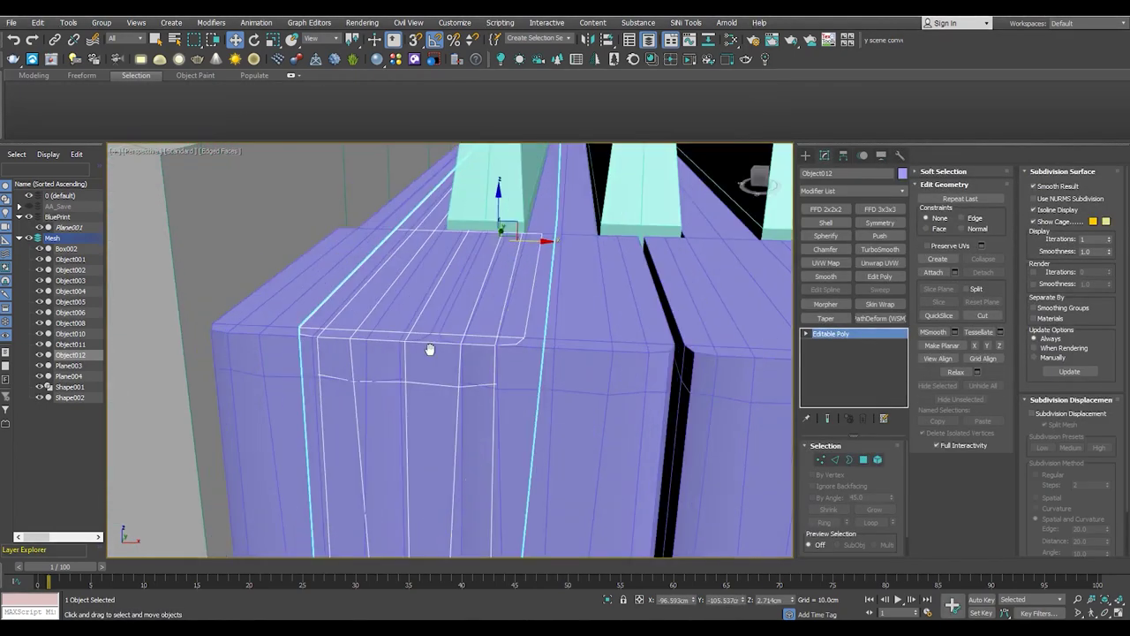
{"action": "scroll", "coordinate": [477, 318], "scroll_direction": "down", "scroll_amount": 1}
{"action": "key", "text": "s"}
{"action": "middle_click_drag", "start_coordinate": [530, 239], "coordinate": [520, 339], "text": "alt"}
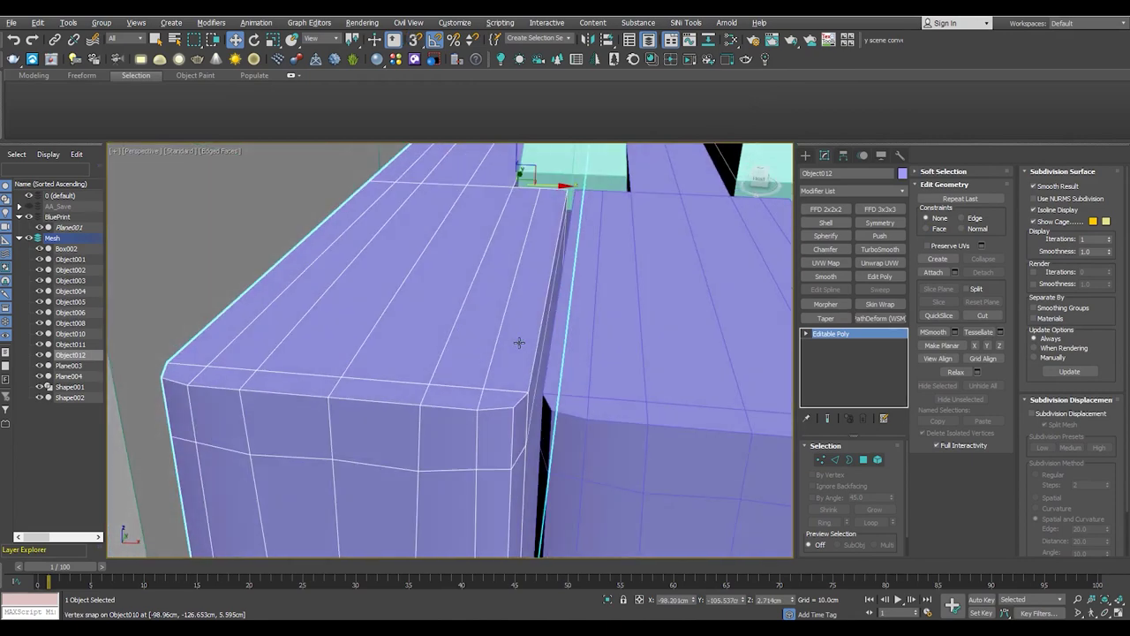
{"action": "left_click", "coordinate": [436, 357]}
{"action": "scroll", "coordinate": [435, 357], "scroll_direction": "down", "scroll_amount": 2}
{"action": "left_click", "coordinate": [417, 236]}
{"action": "middle_click_drag", "start_coordinate": [418, 235], "coordinate": [437, 238], "text": "alt"}
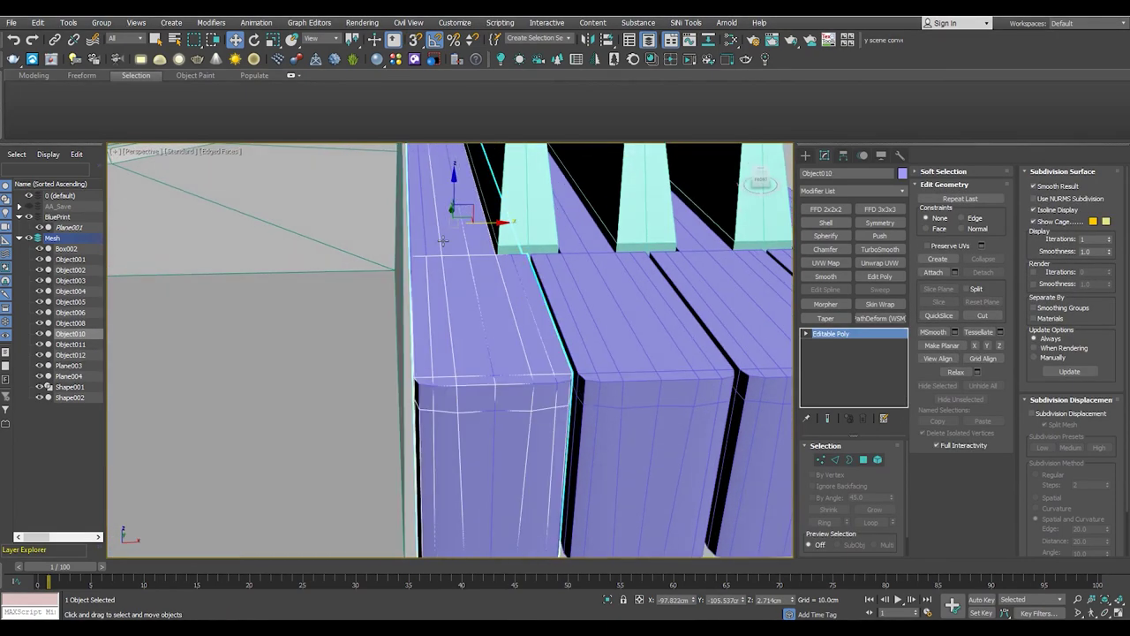
Deselect all and review the key row, toggling edged-faces shading off and on
{"action": "key", "text": "ctrl+d"}
{"action": "scroll", "coordinate": [439, 255], "scroll_direction": "down", "scroll_amount": 4}
{"action": "scroll", "coordinate": [527, 316], "scroll_direction": "up", "scroll_amount": 3}
{"action": "key", "text": "F4"}
{"action": "middle_click_drag", "start_coordinate": [439, 255], "coordinate": [520, 320], "text": "alt"}
{"action": "scroll", "coordinate": [527, 316], "scroll_direction": "down", "scroll_amount": 2}
{"action": "scroll", "coordinate": [520, 320], "scroll_direction": "down", "scroll_amount": 3}
{"action": "scroll", "coordinate": [427, 319], "scroll_direction": "up", "scroll_amount": 5}
{"action": "key", "text": "F4"}
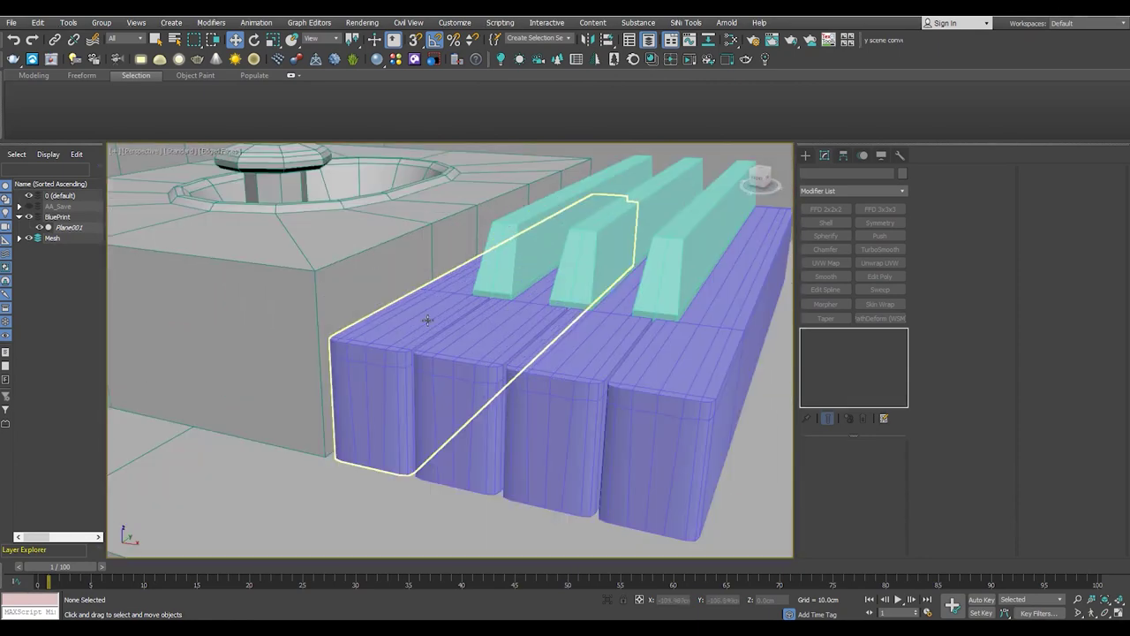
Select the three white keys with their rails and clone them along X
{"action": "left_click", "coordinate": [427, 320]}
{"action": "middle_click_drag", "start_coordinate": [427, 320], "coordinate": [472, 331], "text": "alt"}
{"action": "left_click", "coordinate": [477, 340], "text": "ctrl"}
{"action": "left_click", "coordinate": [580, 329], "text": "ctrl"}
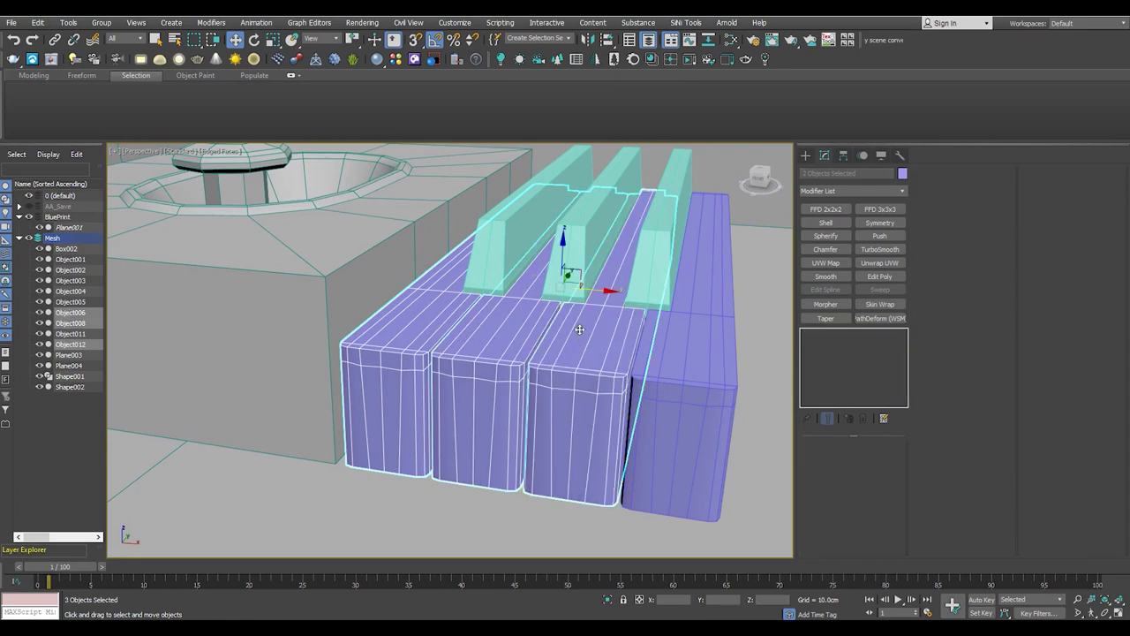
{"action": "scroll", "coordinate": [572, 294], "scroll_direction": "down", "scroll_amount": 3}
{"action": "left_click_drag", "start_coordinate": [572, 294], "coordinate": [746, 338], "text": "shift"}
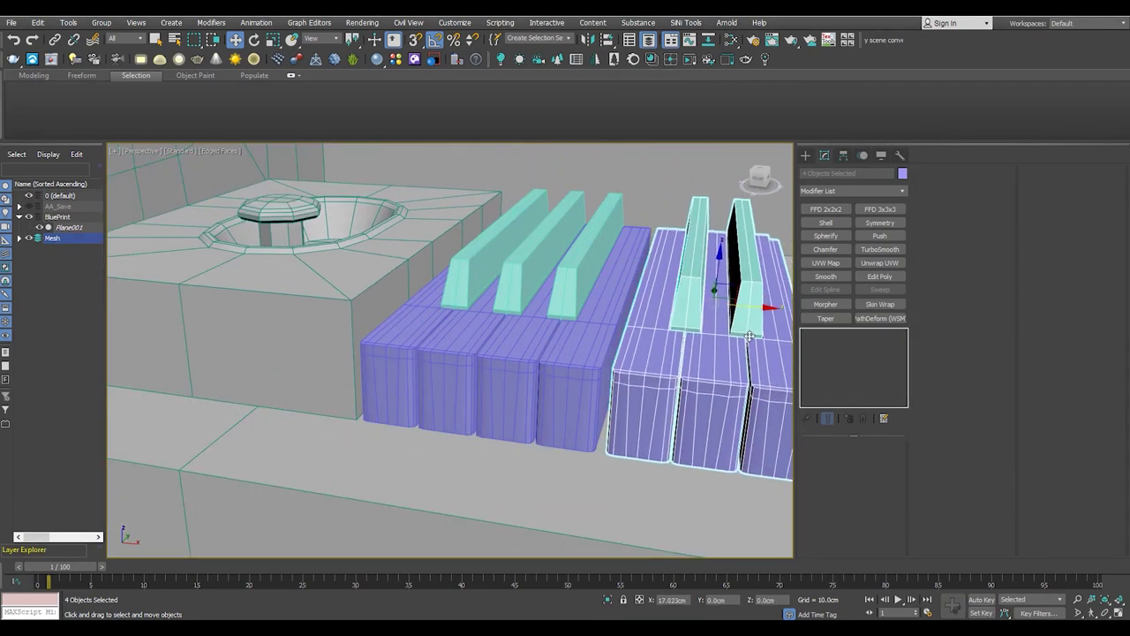
{"action": "left_click", "coordinate": [555, 368]}
Maximize the Front viewport and pan toward the copied keys
{"action": "key", "text": "alt+w"}
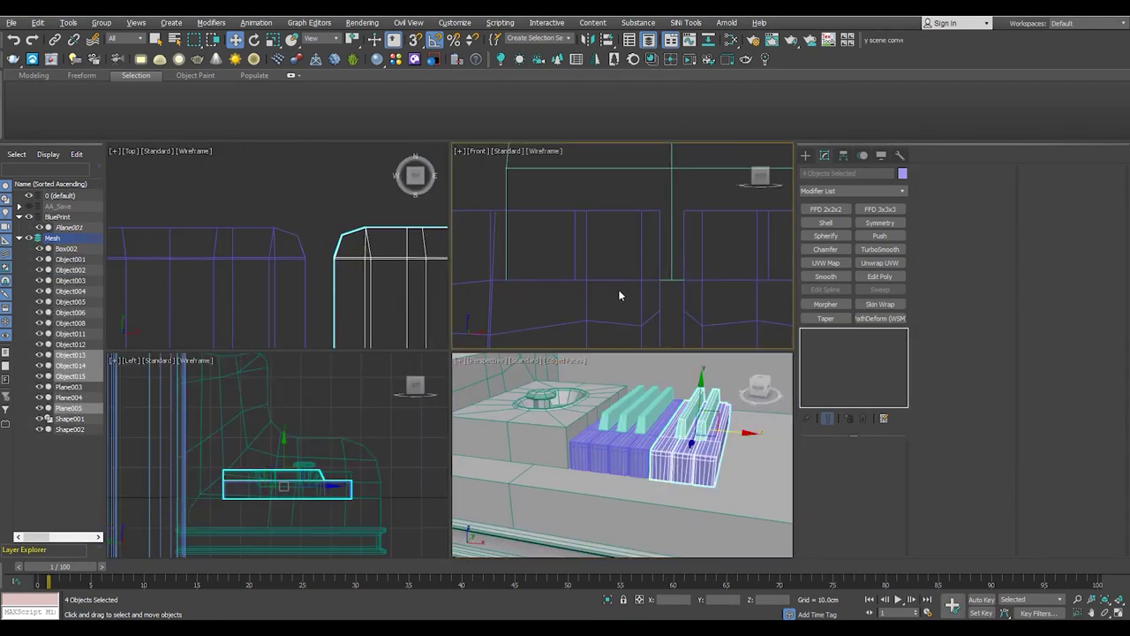
{"action": "right_click", "coordinate": [618, 295]}
{"action": "key", "text": "alt+w"}
{"action": "scroll", "coordinate": [476, 322], "scroll_direction": "up", "scroll_amount": 3}
{"action": "scroll", "coordinate": [522, 278], "scroll_direction": "up", "scroll_amount": 3}
{"action": "scroll", "coordinate": [521, 292], "scroll_direction": "up", "scroll_amount": 2}
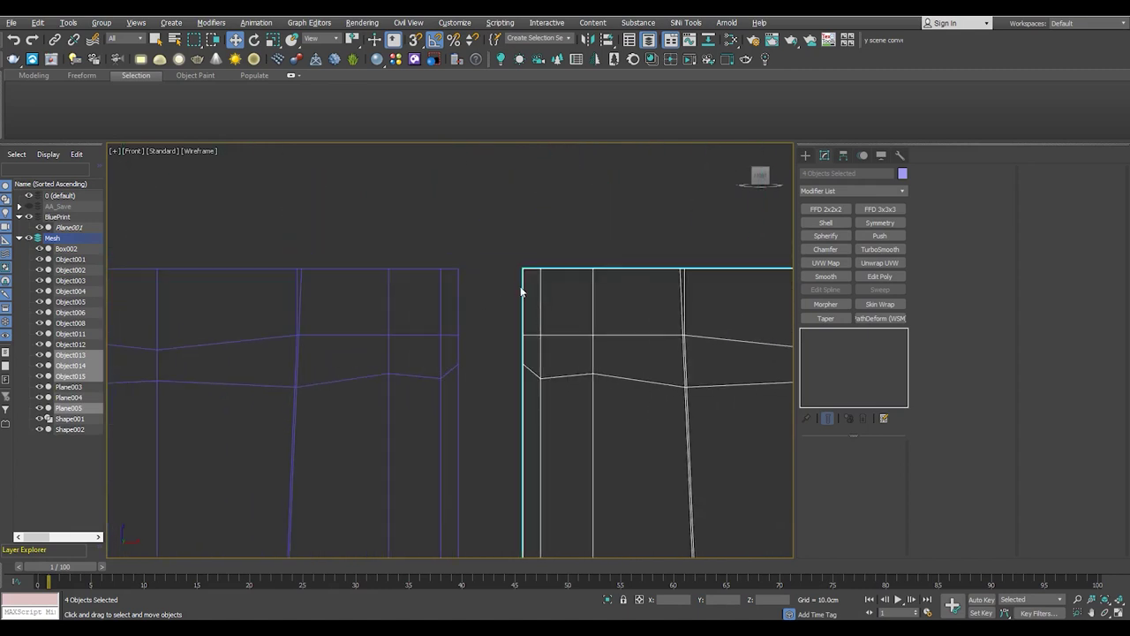
{"action": "scroll", "coordinate": [500, 312], "scroll_direction": "down", "scroll_amount": 2}
{"action": "middle_click_drag", "start_coordinate": [337, 396], "coordinate": [198, 373]}
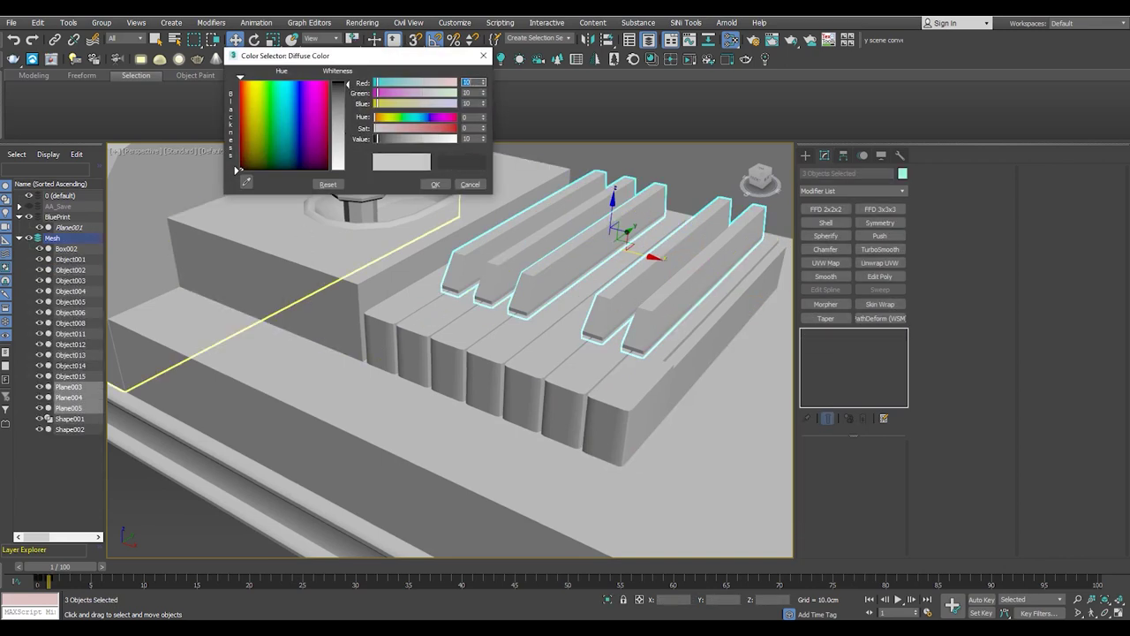
Apply near-black RGB 10,10,10 to the rails, then select white key Object014
{"action": "left_click", "coordinate": [435, 184]}
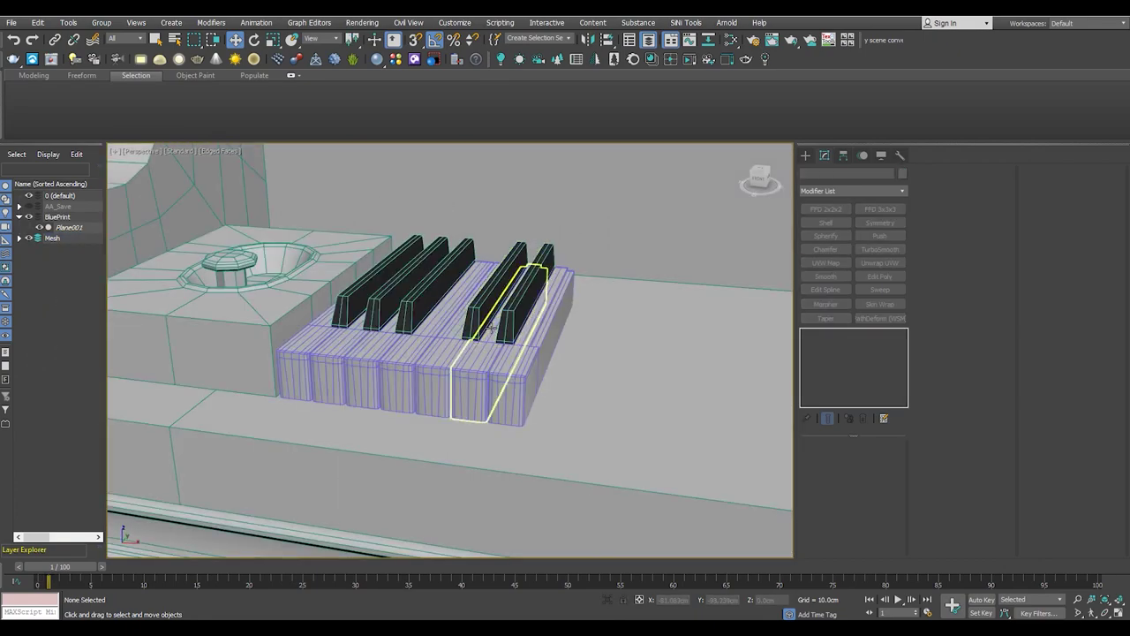
{"action": "left_click", "coordinate": [491, 327]}
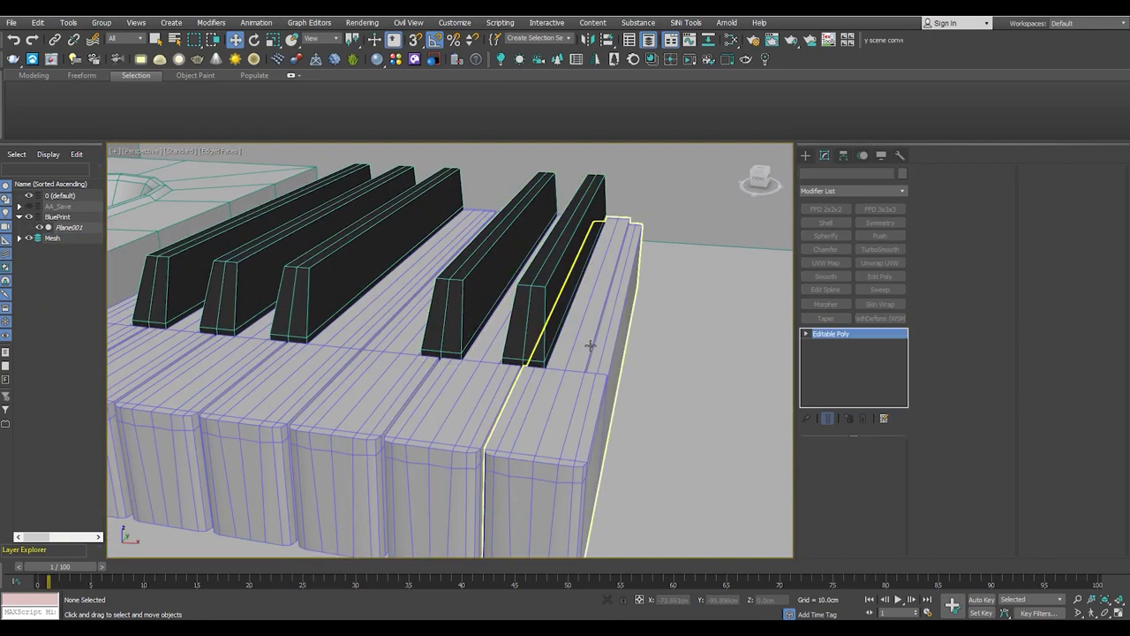
{"action": "scroll", "coordinate": [550, 404], "scroll_direction": "up", "scroll_amount": 3}
{"action": "scroll", "coordinate": [550, 403], "scroll_direction": "up", "scroll_amount": 3}
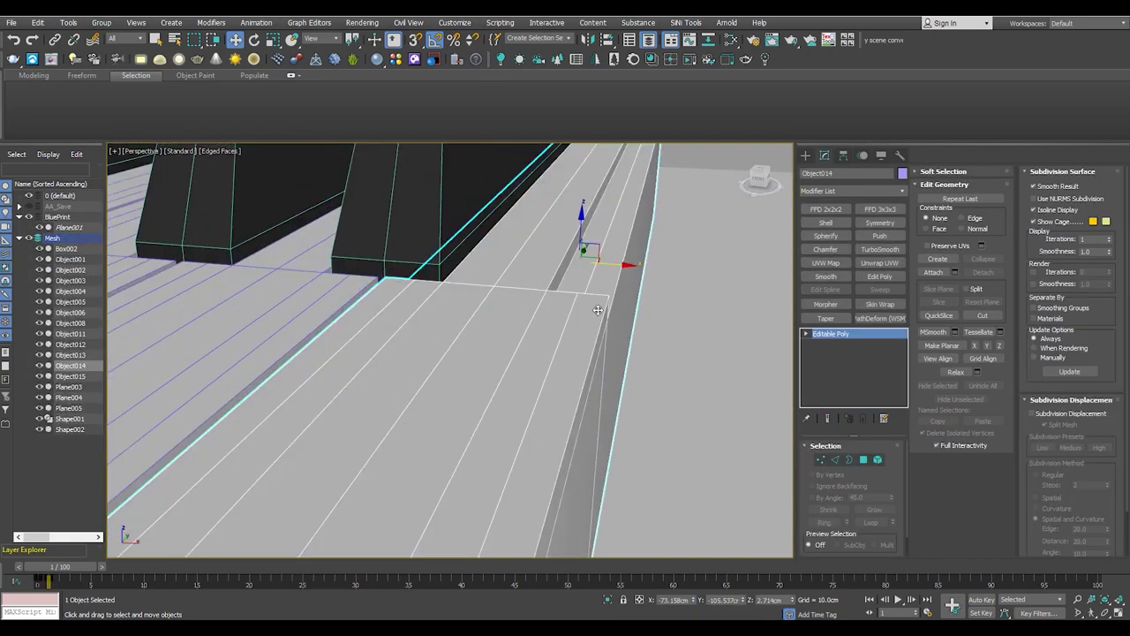
Select the long groove face strip on Object014 and start a bevel on it
{"action": "scroll", "coordinate": [550, 404], "scroll_direction": "up", "scroll_amount": 2}
{"action": "key", "text": "4"}
{"action": "left_click", "coordinate": [483, 347]}
{"action": "middle_click_drag", "start_coordinate": [483, 347], "coordinate": [461, 389], "text": "alt"}
{"action": "scroll", "coordinate": [553, 396], "scroll_direction": "up", "scroll_amount": 3}
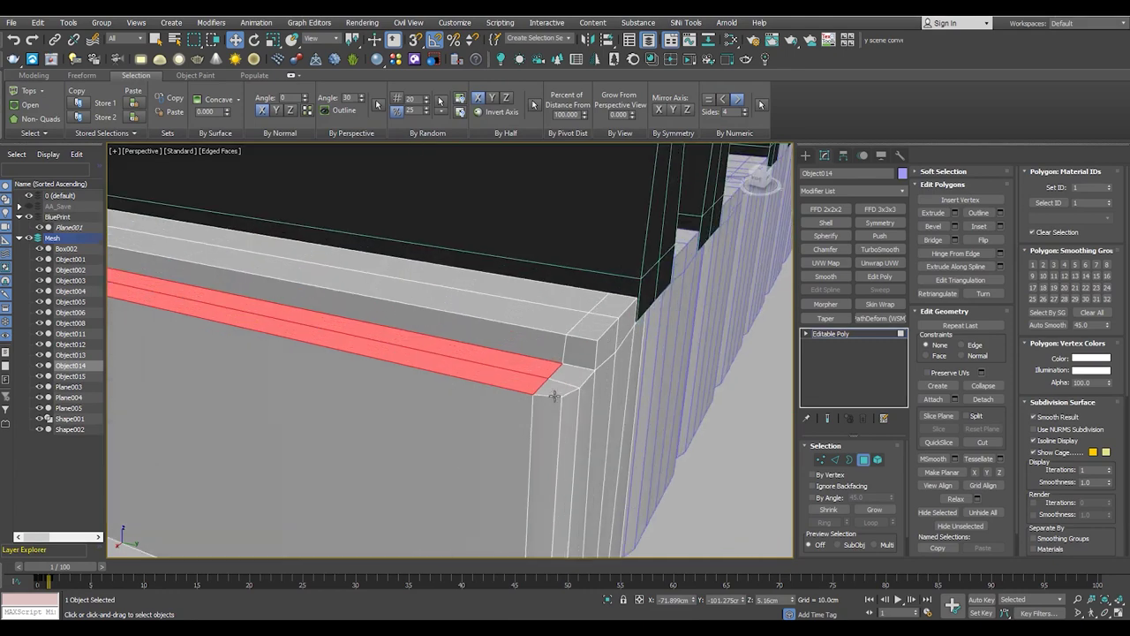
{"action": "mouse_move", "coordinate": [554, 378]}
{"action": "middle_mouse_down", "text": "alt"}
{"action": "mouse_move", "coordinate": [555, 360]}
{"action": "mouse_move", "coordinate": [530, 397]}
{"action": "middle_mouse_up", "text": "alt"}
{"action": "left_click", "coordinate": [415, 270]}
{"action": "left_click", "coordinate": [448, 289], "text": "shift"}
{"action": "key", "text": "ctrl+shift+b"}
Inspect the grooved bar's open end in wireframe from several angles
{"action": "scroll", "coordinate": [448, 289], "scroll_direction": "up", "scroll_amount": 3}
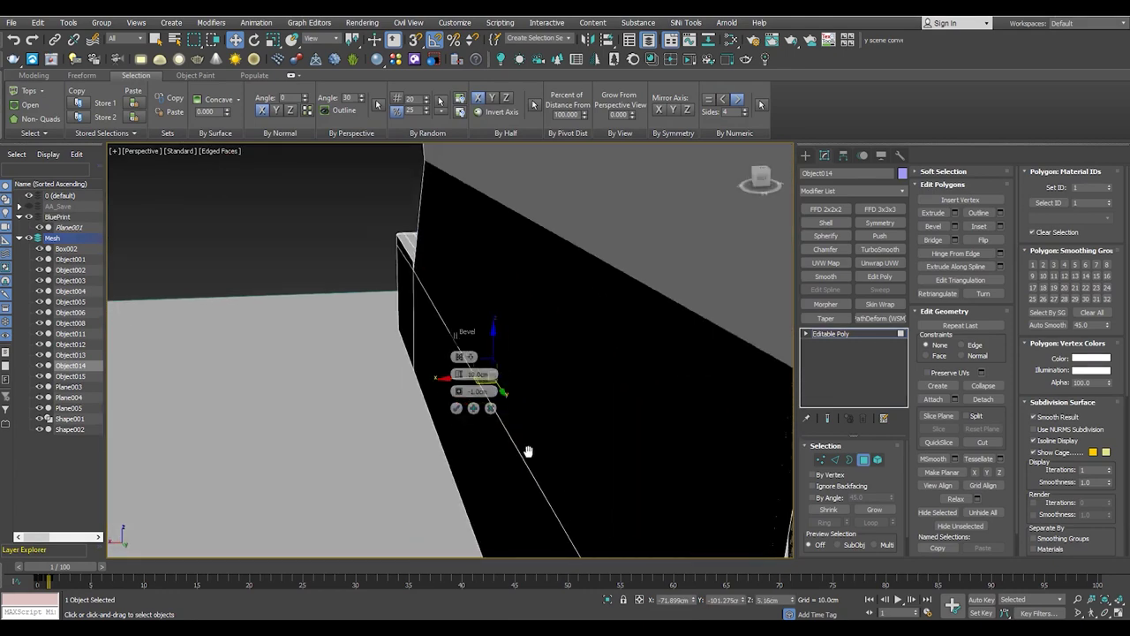
{"action": "scroll", "coordinate": [530, 454], "scroll_direction": "up", "scroll_amount": 2}
{"action": "scroll", "coordinate": [432, 324], "scroll_direction": "down", "scroll_amount": 5}
{"action": "middle_click_drag", "start_coordinate": [524, 336], "coordinate": [529, 354], "text": "alt"}
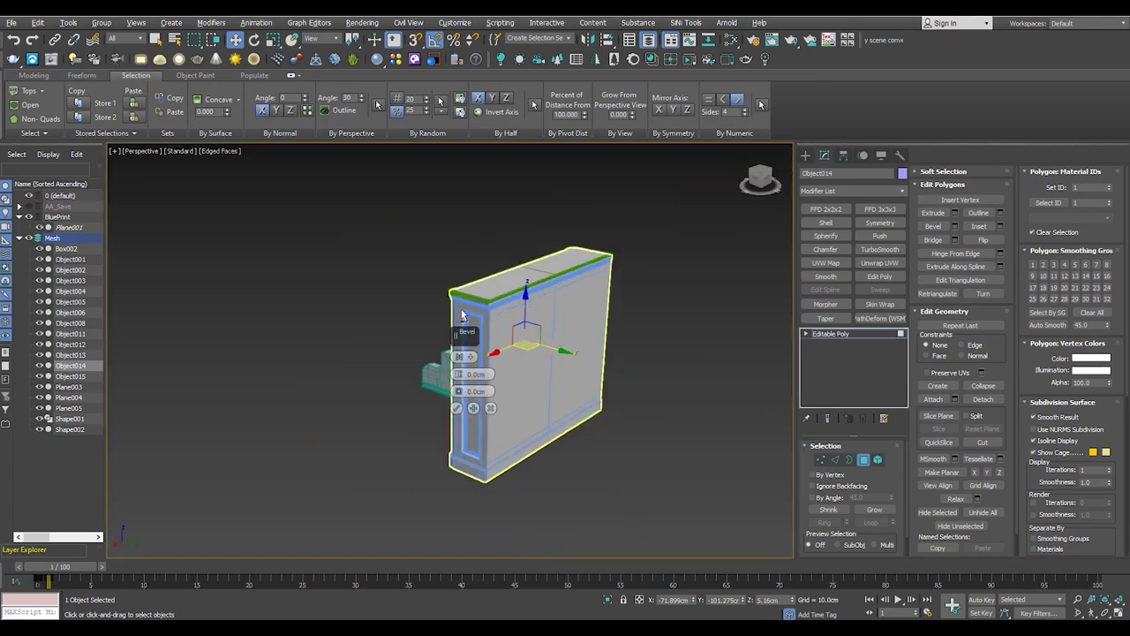
{"action": "scroll", "coordinate": [530, 353], "scroll_direction": "up", "scroll_amount": 4}
{"action": "scroll", "coordinate": [603, 349], "scroll_direction": "down", "scroll_amount": 4}
{"action": "scroll", "coordinate": [603, 350], "scroll_direction": "up", "scroll_amount": 3}
{"action": "middle_click_drag", "start_coordinate": [613, 391], "coordinate": [352, 203], "text": "alt"}
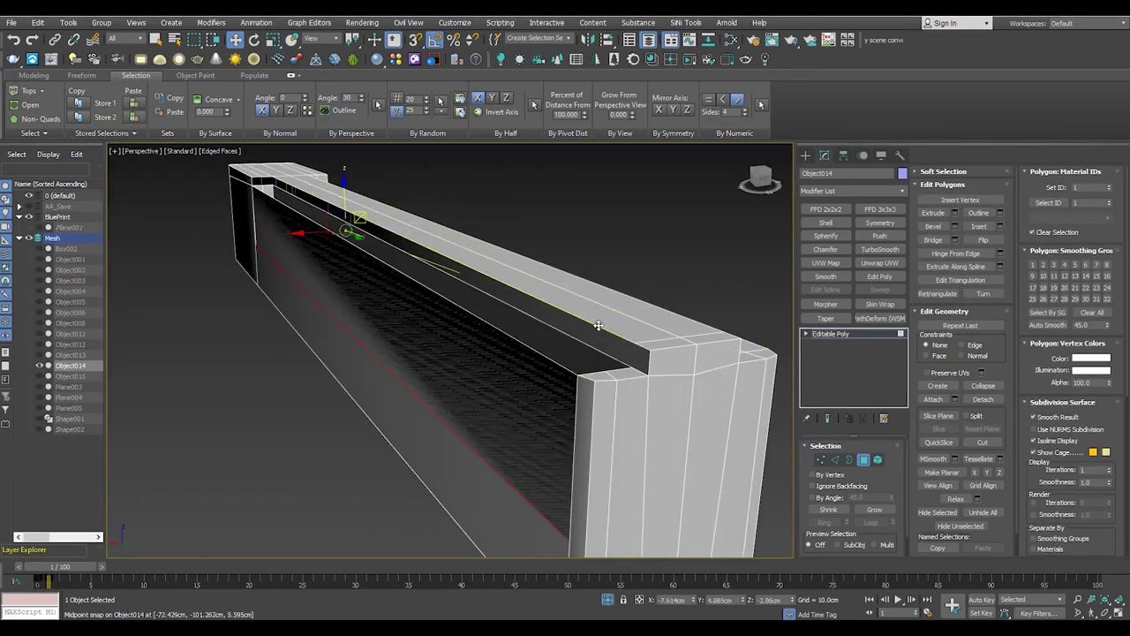
{"action": "key", "text": "F3"}
{"action": "scroll", "coordinate": [602, 371], "scroll_direction": "up", "scroll_amount": 2}
{"action": "key", "text": "2"}
{"action": "scroll", "coordinate": [603, 372], "scroll_direction": "down", "scroll_amount": 2}
{"action": "middle_click_drag", "start_coordinate": [602, 372], "coordinate": [397, 265], "text": "alt"}
{"action": "scroll", "coordinate": [397, 265], "scroll_direction": "up", "scroll_amount": 1}
Select the hole's open border and cap it with a corner polygon
{"action": "key", "text": "1"}
{"action": "mouse_move", "coordinate": [338, 247]}
{"action": "middle_mouse_down", "text": "alt"}
{"action": "mouse_move", "coordinate": [297, 239]}
{"action": "mouse_move", "coordinate": [325, 264]}
{"action": "middle_mouse_up", "text": "alt"}
{"action": "key", "text": "F3"}
{"action": "scroll", "coordinate": [274, 285], "scroll_direction": "down", "scroll_amount": 2}
{"action": "scroll", "coordinate": [565, 309], "scroll_direction": "up", "scroll_amount": 2}
{"action": "scroll", "coordinate": [538, 306], "scroll_direction": "up", "scroll_amount": 1}
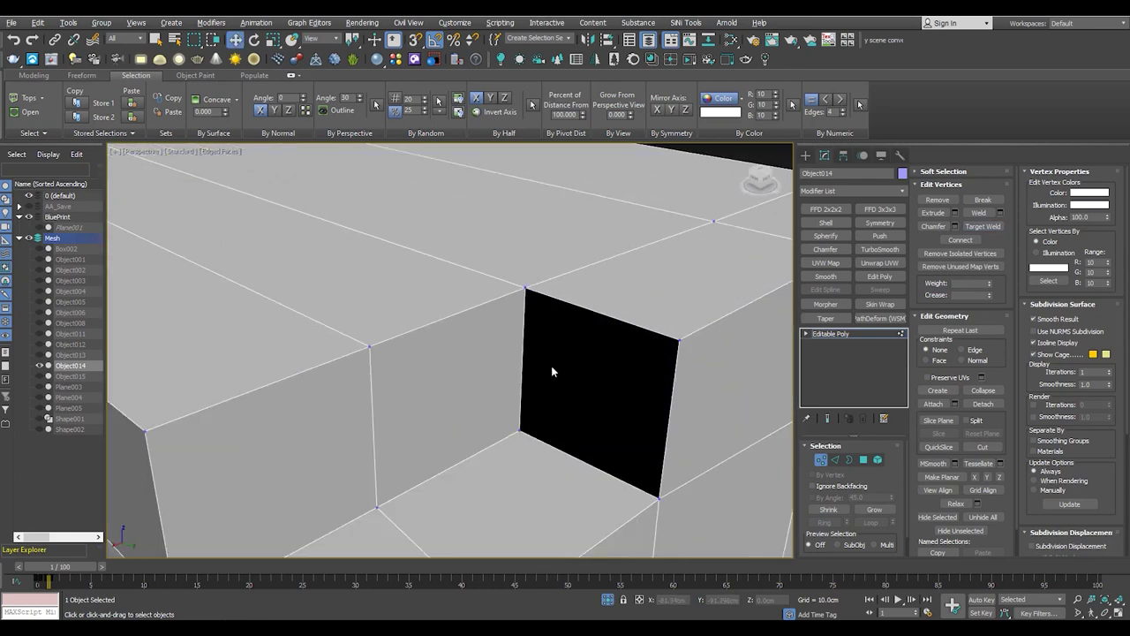
{"action": "scroll", "coordinate": [551, 362], "scroll_direction": "down", "scroll_amount": 3}
{"action": "scroll", "coordinate": [546, 387], "scroll_direction": "down", "scroll_amount": 2}
{"action": "scroll", "coordinate": [565, 380], "scroll_direction": "up", "scroll_amount": 3}
{"action": "left_click_drag", "start_coordinate": [574, 404], "coordinate": [623, 347]}
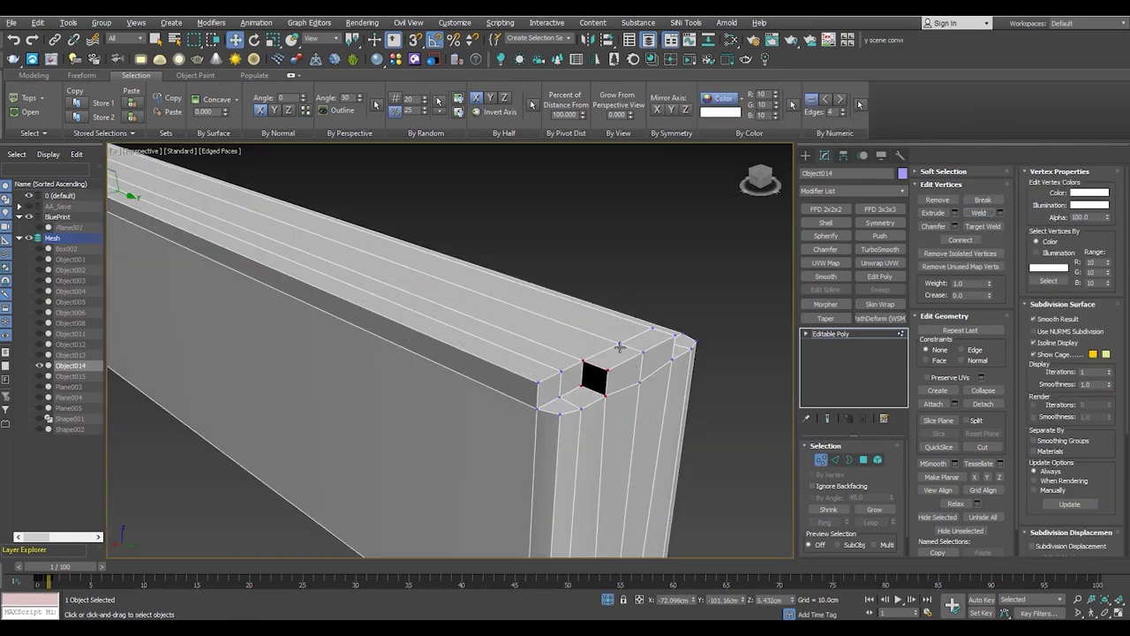
{"action": "key", "text": "3"}
{"action": "left_click", "coordinate": [583, 382]}
{"action": "scroll", "coordinate": [574, 397], "scroll_direction": "down", "scroll_amount": 3}
{"action": "scroll", "coordinate": [415, 327], "scroll_direction": "up", "scroll_amount": 4}
{"action": "scroll", "coordinate": [574, 449], "scroll_direction": "down", "scroll_amount": 2}
{"action": "key", "text": "4"}
{"action": "scroll", "coordinate": [527, 481], "scroll_direction": "up", "scroll_amount": 1}
{"action": "left_click", "coordinate": [486, 431]}
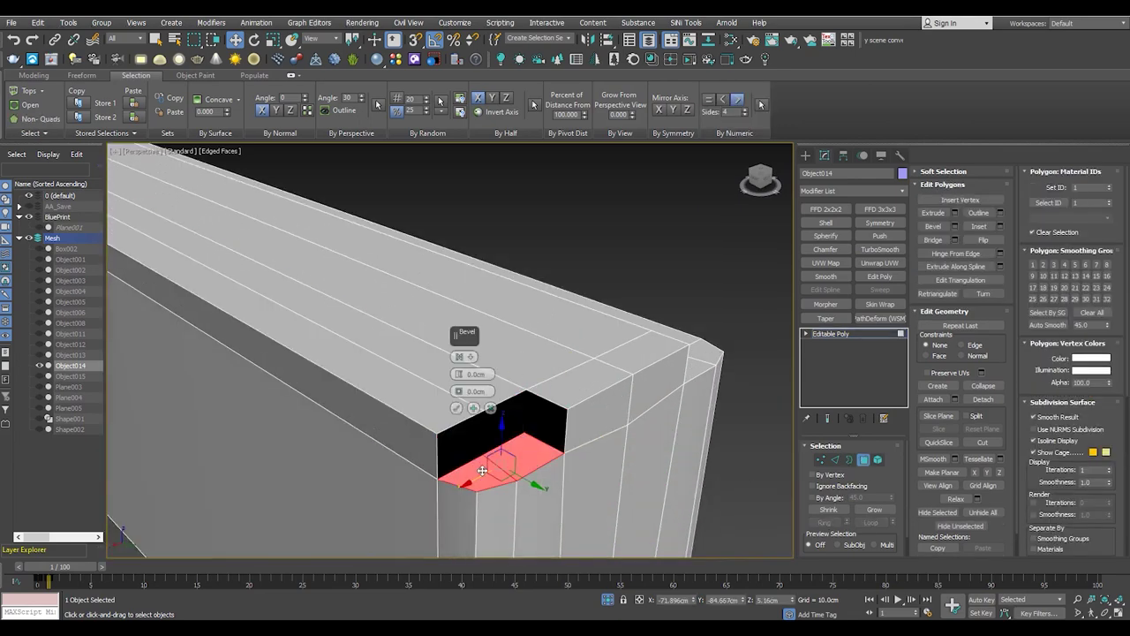
Adjust the bar's end vertices and edges, then exit sub-object mode
{"action": "scroll", "coordinate": [526, 400], "scroll_direction": "up", "scroll_amount": 3}
{"action": "key", "text": "F3"}
{"action": "key", "text": "1"}
{"action": "scroll", "coordinate": [521, 395], "scroll_direction": "down", "scroll_amount": 1}
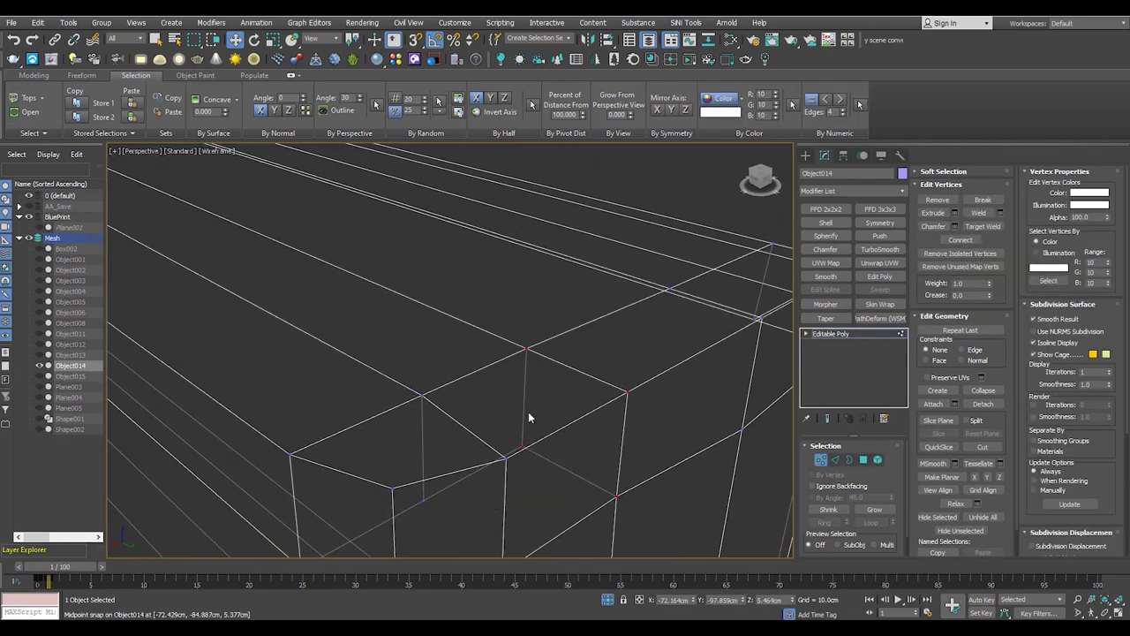
{"action": "middle_click_drag", "start_coordinate": [431, 522], "coordinate": [434, 425]}
{"action": "key", "text": "2"}
{"action": "left_click", "coordinate": [500, 353]}
{"action": "key", "text": "1"}
{"action": "key", "text": "F3"}
{"action": "key", "text": "3"}
{"action": "scroll", "coordinate": [501, 357], "scroll_direction": "down", "scroll_amount": 10}
{"action": "mouse_move", "coordinate": [501, 357]}
{"action": "middle_mouse_down", "text": "alt"}
{"action": "mouse_move", "coordinate": [433, 328]}
{"action": "mouse_move", "coordinate": [494, 335]}
{"action": "middle_mouse_up", "text": "alt"}
{"action": "left_click", "coordinate": [832, 334]}
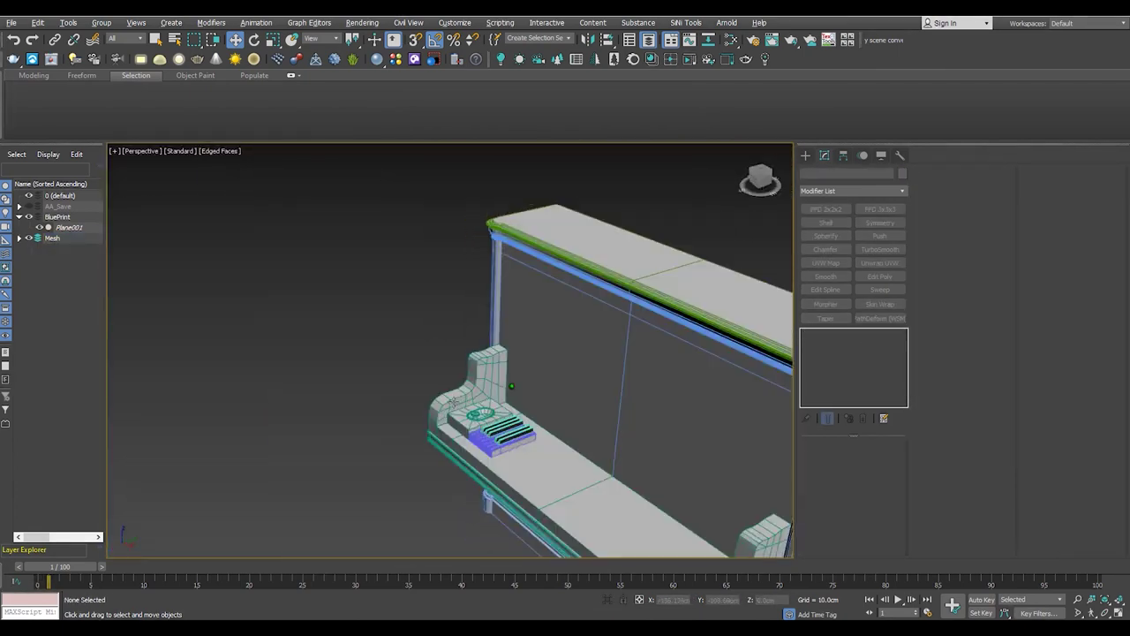
Select the group of white and black keys and position it in the Front view
{"action": "left_click_drag", "start_coordinate": [441, 427], "coordinate": [326, 399]}
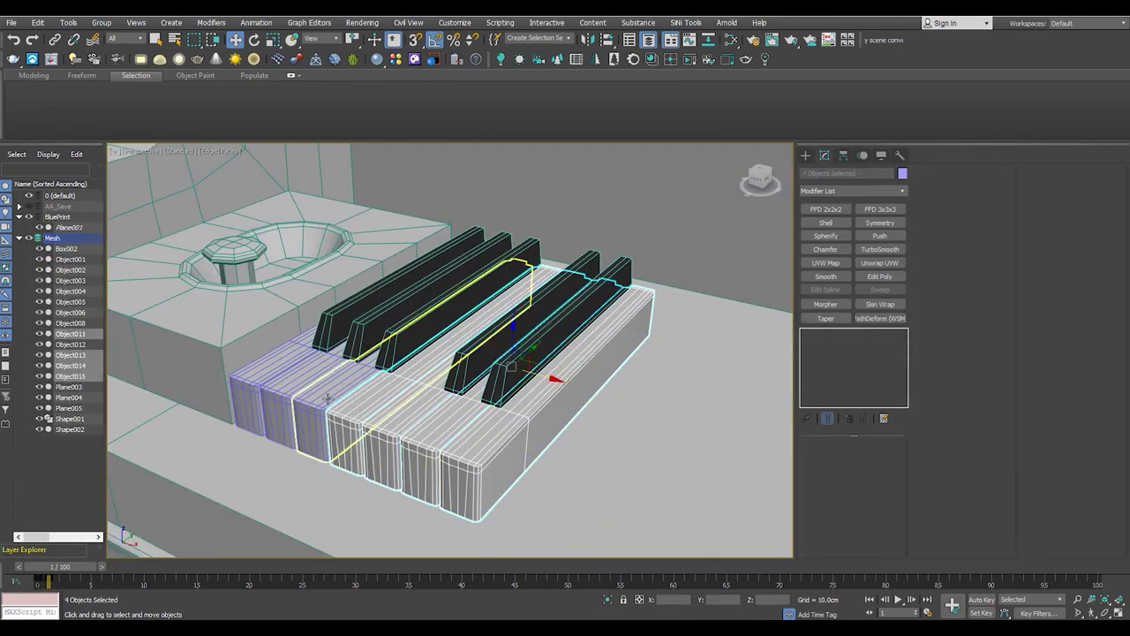
{"action": "key", "text": "alt+w"}
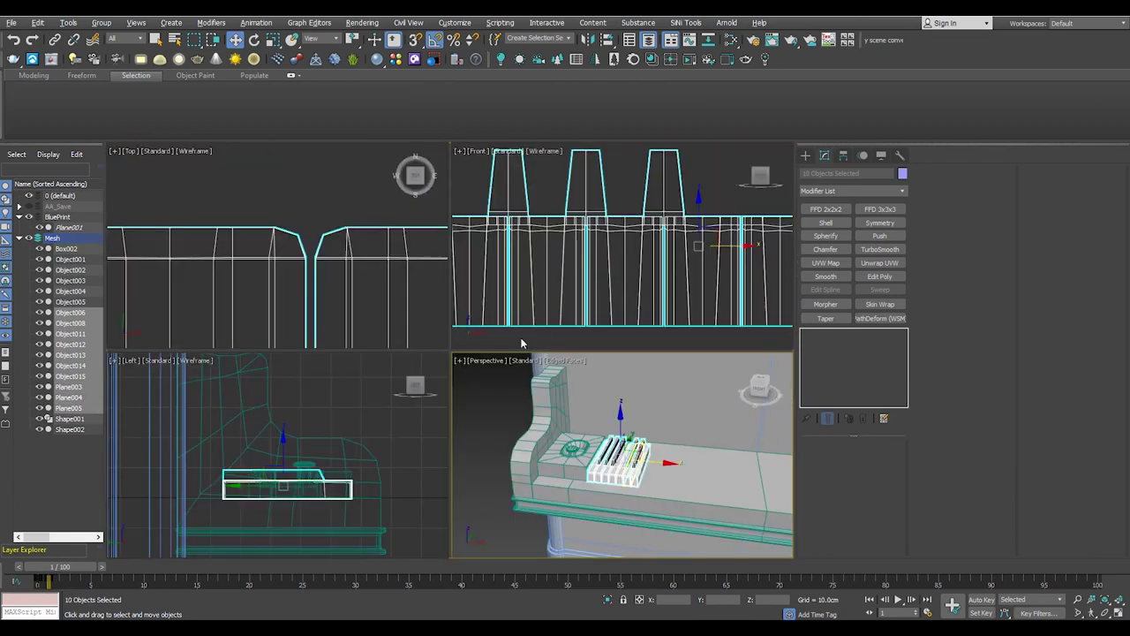
{"action": "key", "text": "alt+w"}
{"action": "key", "text": "f"}
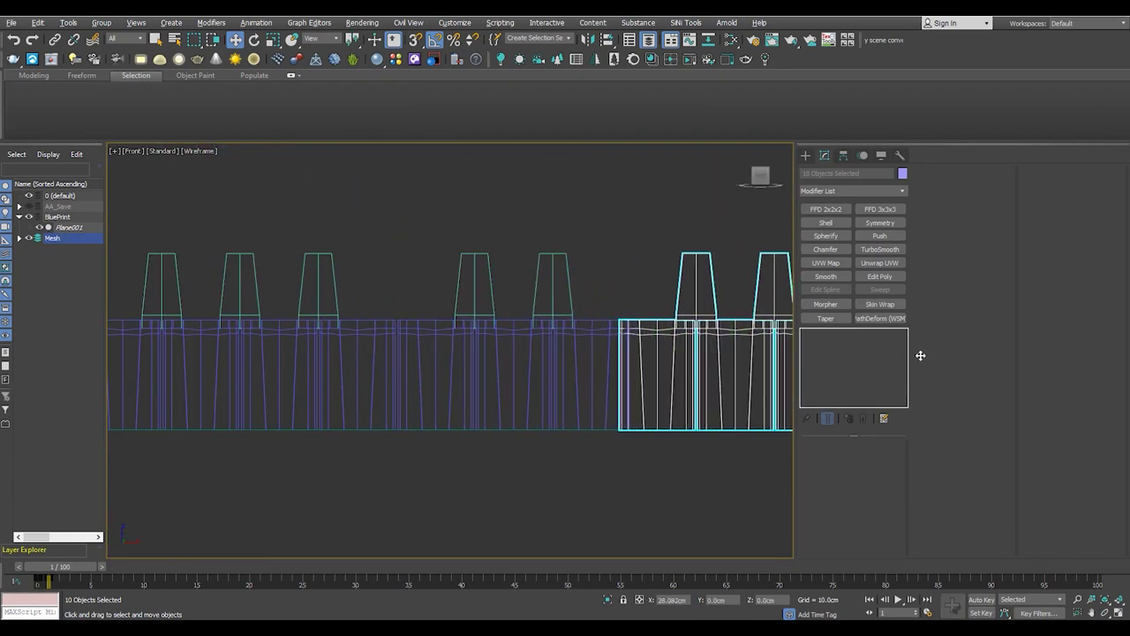
{"action": "left_click_drag", "start_coordinate": [612, 309], "coordinate": [584, 303]}
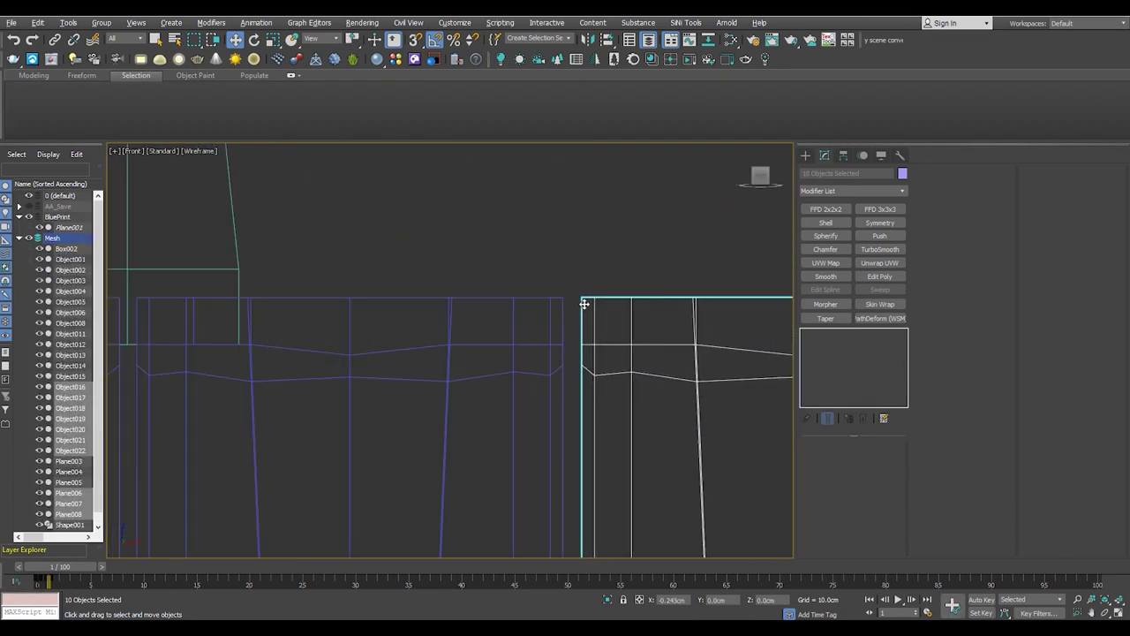
{"action": "scroll", "coordinate": [580, 304], "scroll_direction": "down", "scroll_amount": 3}
{"action": "scroll", "coordinate": [644, 396], "scroll_direction": "down", "scroll_amount": 3}
{"action": "scroll", "coordinate": [418, 396], "scroll_direction": "up", "scroll_amount": 4}
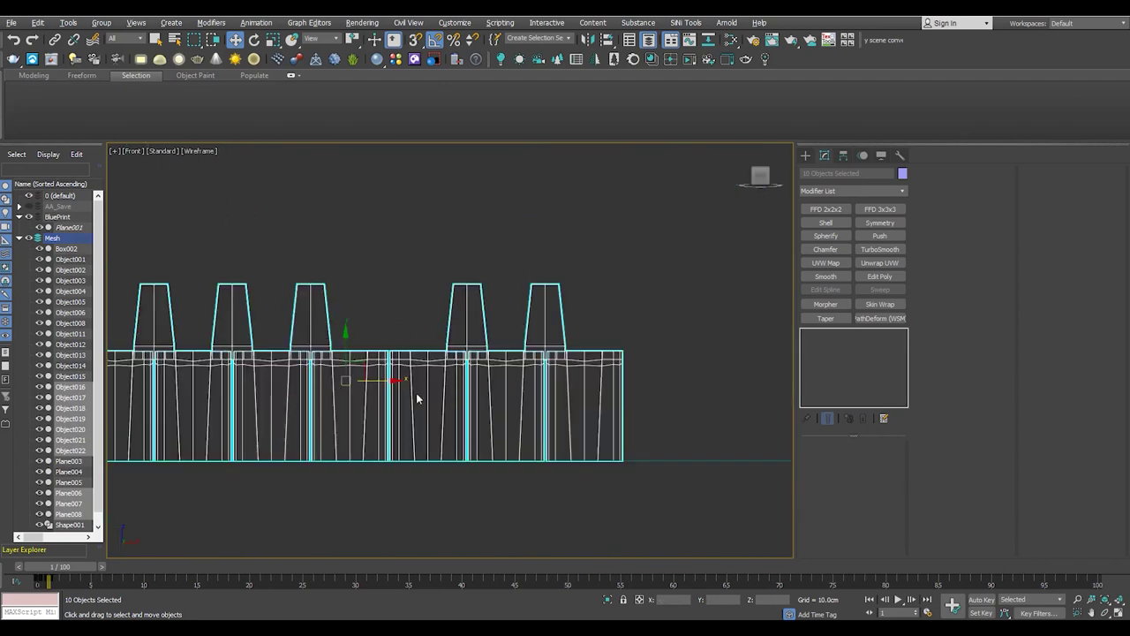
{"action": "scroll", "coordinate": [500, 389], "scroll_direction": "down", "scroll_amount": 1}
Shift-drag a first copy of the key group to the right and nudge it into place
{"action": "left_click_drag", "start_coordinate": [500, 390], "coordinate": [588, 392], "text": "shift"}
{"action": "left_click", "coordinate": [553, 368]}
{"action": "scroll", "coordinate": [430, 362], "scroll_direction": "up", "scroll_amount": 5}
{"action": "scroll", "coordinate": [418, 340], "scroll_direction": "up", "scroll_amount": 1}
{"action": "scroll", "coordinate": [393, 365], "scroll_direction": "down", "scroll_amount": 3}
{"action": "scroll", "coordinate": [448, 369], "scroll_direction": "up", "scroll_amount": 2}
{"action": "left_click_drag", "start_coordinate": [448, 370], "coordinate": [448, 369]}
{"action": "scroll", "coordinate": [447, 369], "scroll_direction": "down", "scroll_amount": 3}
{"action": "scroll", "coordinate": [429, 442], "scroll_direction": "down", "scroll_amount": 2}
Make a second copy of the keys and line it up with the others
{"action": "left_click_drag", "start_coordinate": [366, 423], "coordinate": [565, 424], "text": "shift"}
{"action": "left_click", "coordinate": [566, 368]}
{"action": "scroll", "coordinate": [424, 406], "scroll_direction": "up", "scroll_amount": 2}
{"action": "scroll", "coordinate": [405, 406], "scroll_direction": "up", "scroll_amount": 3}
{"action": "scroll", "coordinate": [405, 406], "scroll_direction": "down", "scroll_amount": 1}
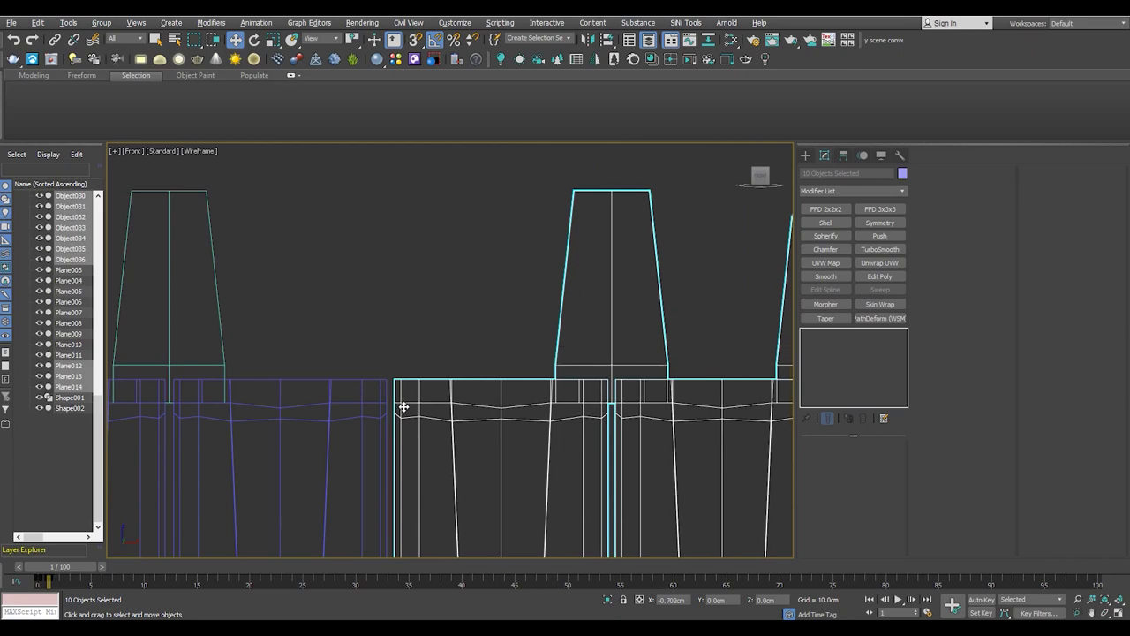
{"action": "scroll", "coordinate": [405, 406], "scroll_direction": "down", "scroll_amount": 3}
{"action": "scroll", "coordinate": [405, 406], "scroll_direction": "down", "scroll_amount": 1}
{"action": "scroll", "coordinate": [540, 402], "scroll_direction": "down", "scroll_amount": 1}
{"action": "scroll", "coordinate": [541, 403], "scroll_direction": "up", "scroll_amount": 3}
{"action": "scroll", "coordinate": [441, 399], "scroll_direction": "up", "scroll_amount": 2}
{"action": "middle_click_drag", "start_coordinate": [374, 396], "coordinate": [510, 392]}
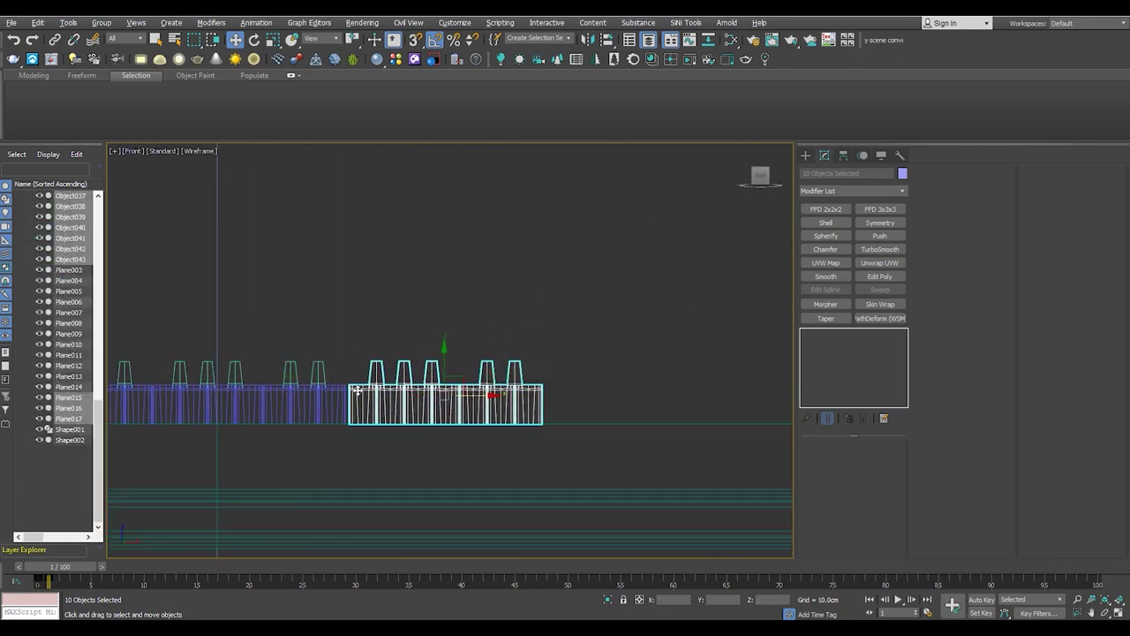
{"action": "scroll", "coordinate": [397, 360], "scroll_direction": "up", "scroll_amount": 5}
{"action": "scroll", "coordinate": [358, 360], "scroll_direction": "up", "scroll_amount": 1}
{"action": "left_click_drag", "start_coordinate": [355, 361], "coordinate": [362, 362]}
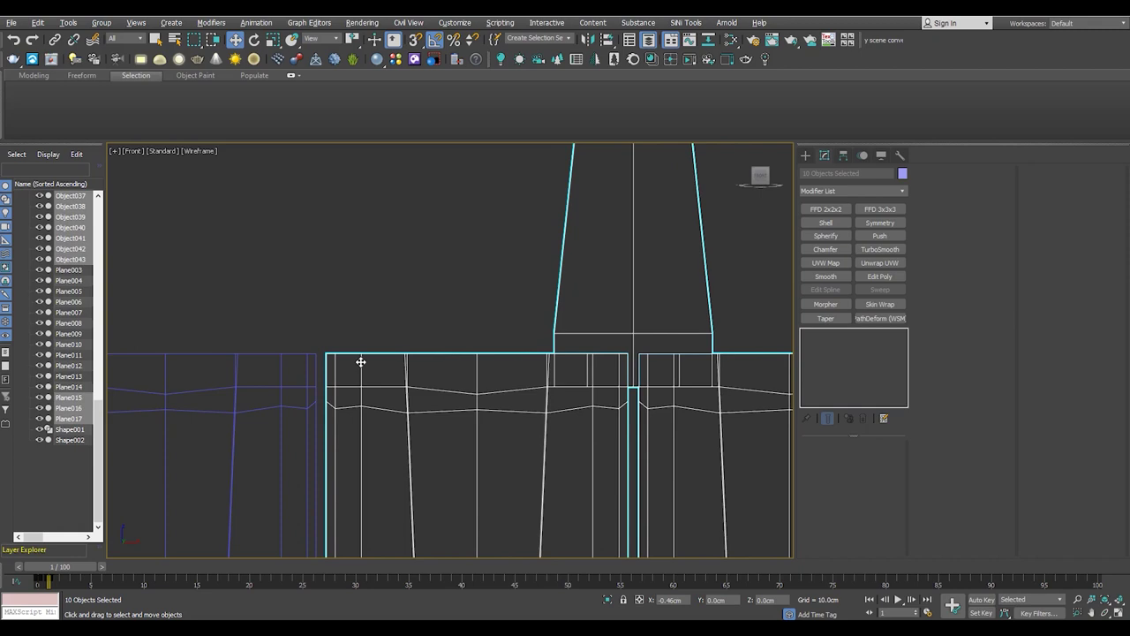
Copy the key group further along the row at the end of the keyboard
{"action": "scroll", "coordinate": [280, 424], "scroll_direction": "down", "scroll_amount": 5}
{"action": "scroll", "coordinate": [280, 424], "scroll_direction": "down", "scroll_amount": 3}
{"action": "middle_click_drag", "start_coordinate": [334, 430], "coordinate": [536, 430]}
{"action": "left_click_drag", "start_coordinate": [536, 430], "coordinate": [538, 430], "text": "shift"}
{"action": "key", "text": "Return"}
{"action": "scroll", "coordinate": [484, 389], "scroll_direction": "up", "scroll_amount": 3}
{"action": "scroll", "coordinate": [484, 389], "scroll_direction": "up", "scroll_amount": 5}
{"action": "scroll", "coordinate": [484, 389], "scroll_direction": "up", "scroll_amount": 3}
{"action": "middle_click_drag", "start_coordinate": [484, 390], "coordinate": [424, 391]}
{"action": "scroll", "coordinate": [424, 391], "scroll_direction": "down", "scroll_amount": 4}
{"action": "scroll", "coordinate": [424, 391], "scroll_direction": "down", "scroll_amount": 3}
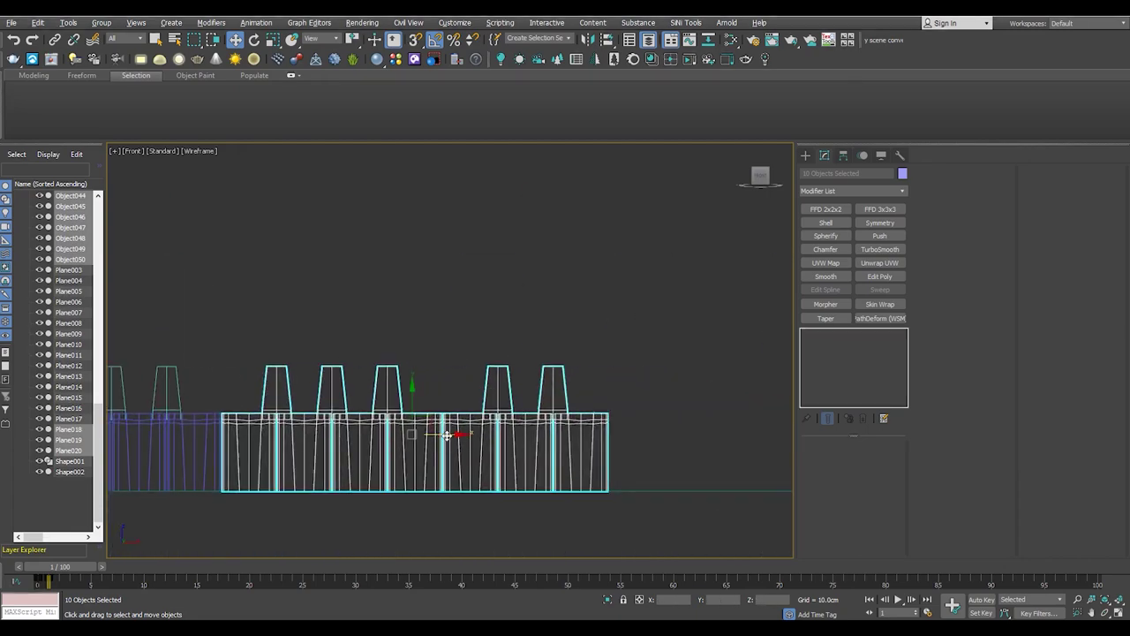
Add one more copy of the keys and return to the Perspective view
{"action": "left_click_drag", "start_coordinate": [620, 430], "coordinate": [622, 429], "text": "shift"}
{"action": "key", "text": "Return"}
{"action": "scroll", "coordinate": [591, 428], "scroll_direction": "up", "scroll_amount": 4}
{"action": "scroll", "coordinate": [591, 427], "scroll_direction": "up", "scroll_amount": 3}
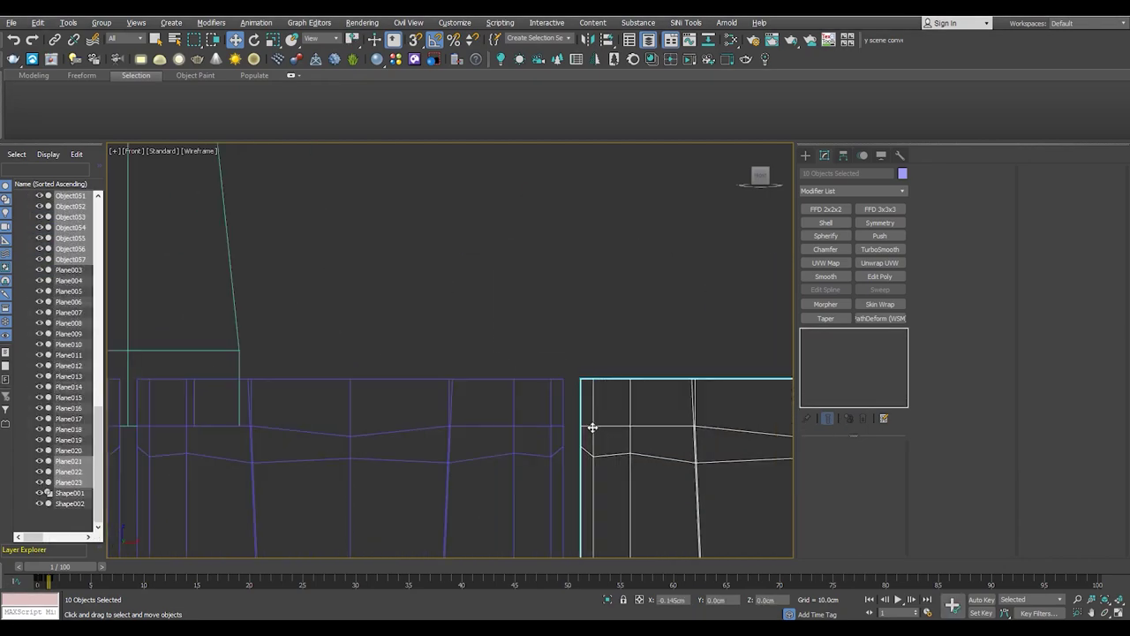
{"action": "scroll", "coordinate": [581, 427], "scroll_direction": "down", "scroll_amount": 5}
{"action": "key", "text": "alt+w"}
{"action": "key", "text": "alt+w"}
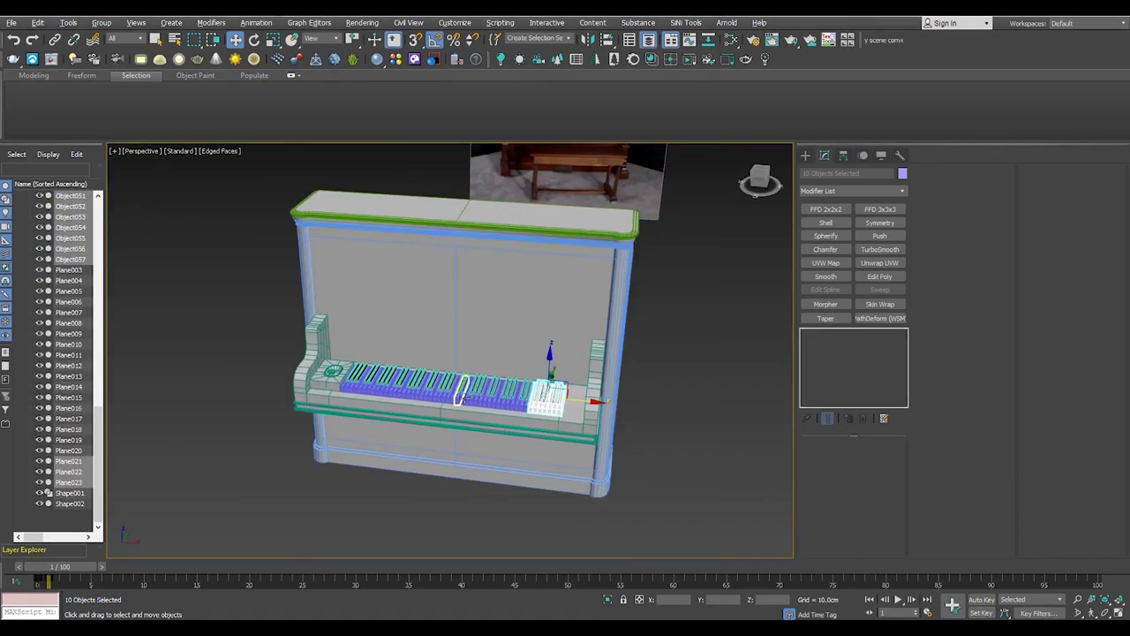
{"action": "scroll", "coordinate": [553, 392], "scroll_direction": "up", "scroll_amount": 5}
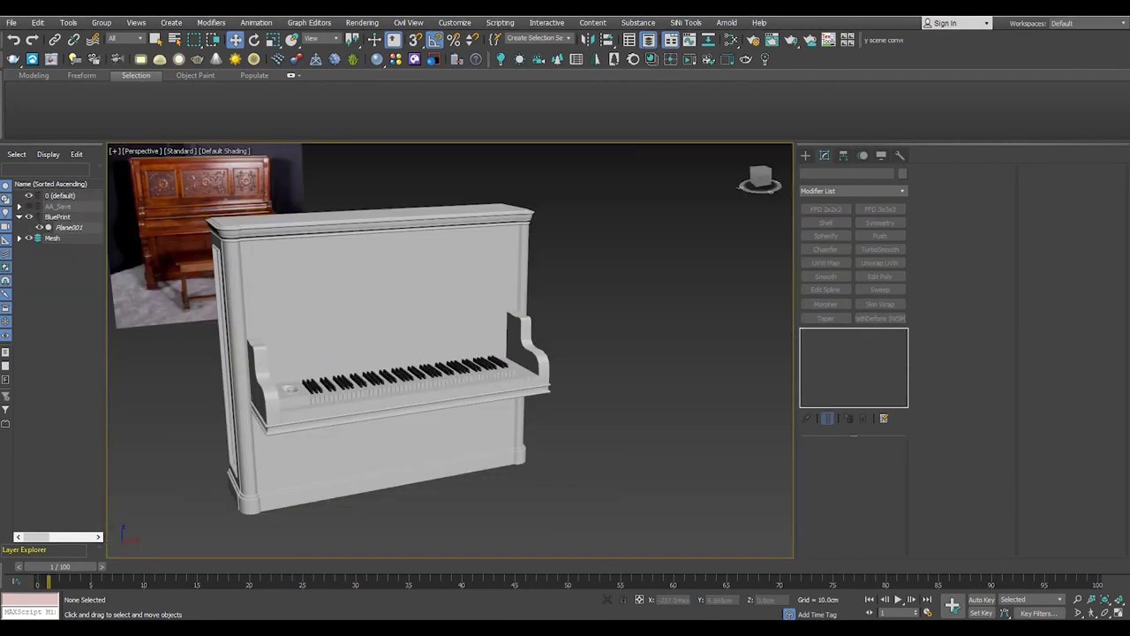
{"action": "scroll", "coordinate": [428, 369], "scroll_direction": "up", "scroll_amount": 8}
{"action": "mouse_move", "coordinate": [265, 389]}
{"action": "middle_mouse_down", "text": "alt"}
{"action": "mouse_move", "coordinate": [311, 413]}
{"action": "mouse_move", "coordinate": [313, 396]}
{"action": "middle_mouse_up", "text": "alt"}
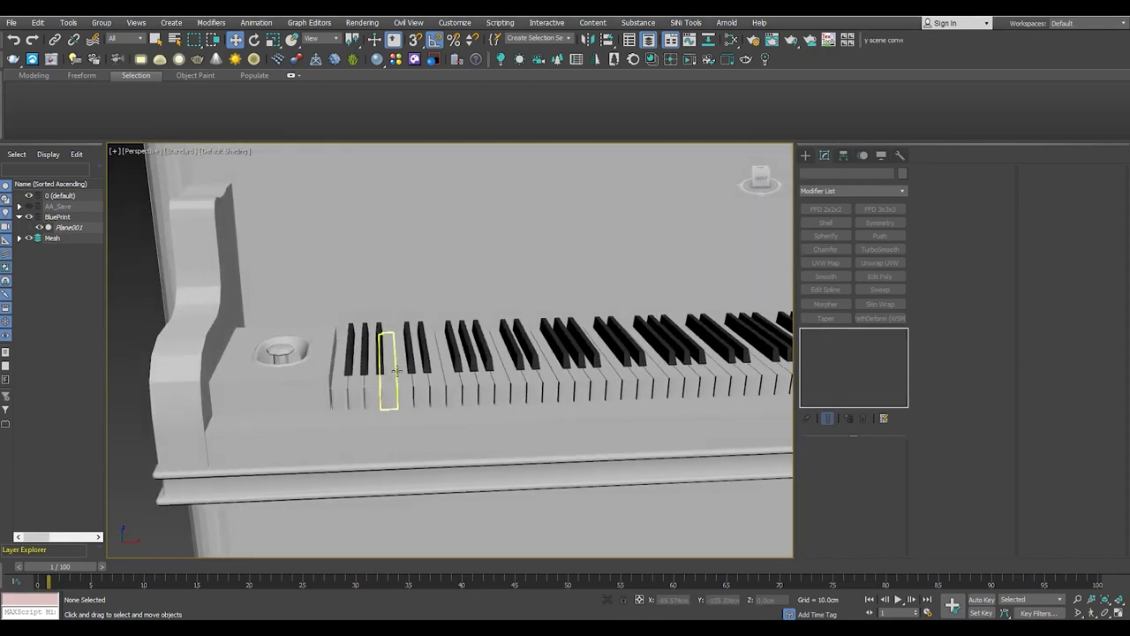
{"action": "scroll", "coordinate": [386, 374], "scroll_direction": "up", "scroll_amount": 5}
{"action": "scroll", "coordinate": [432, 344], "scroll_direction": "up", "scroll_amount": 3}
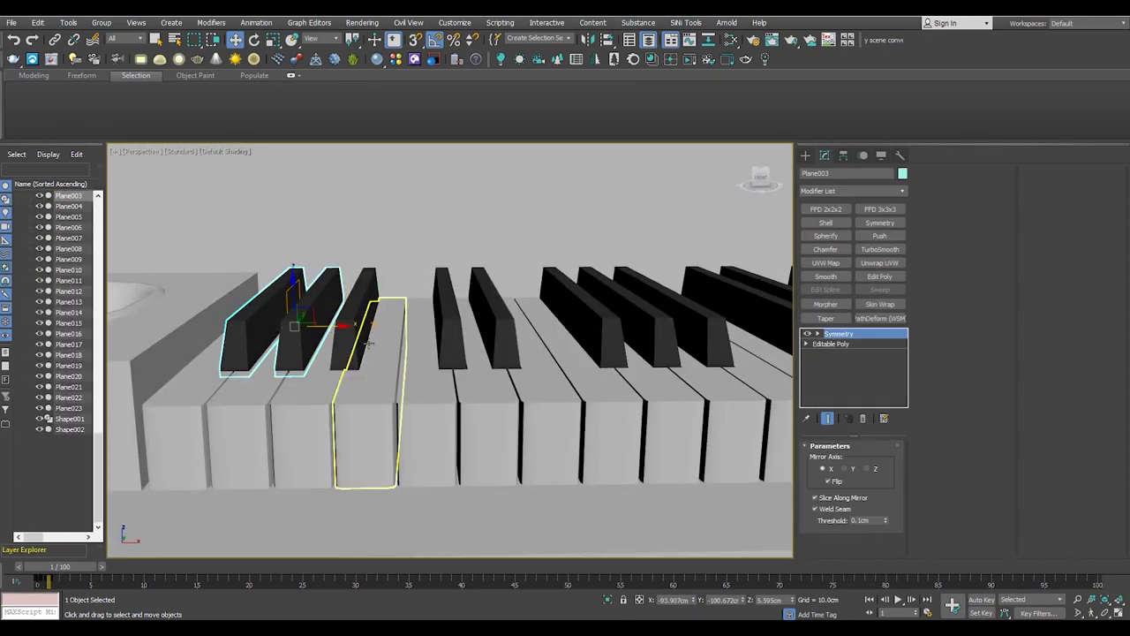
{"action": "middle_click_drag", "start_coordinate": [356, 341], "coordinate": [344, 337], "text": "alt"}
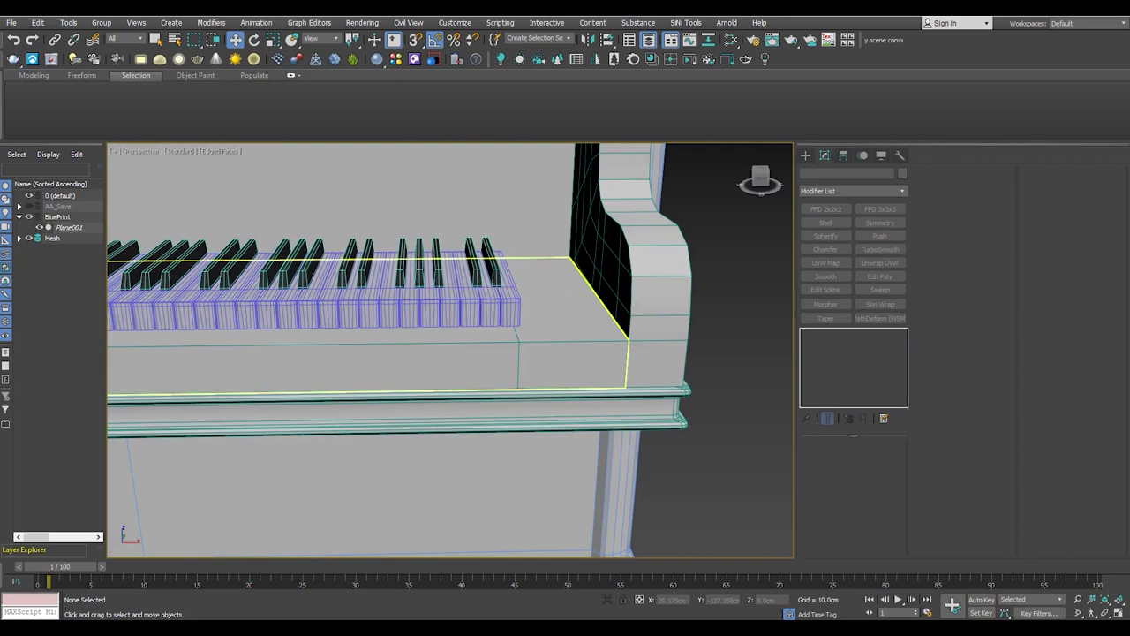
Add Edit Poly to the right end block and delete its face beside the keys
{"action": "left_click", "coordinate": [178, 306]}
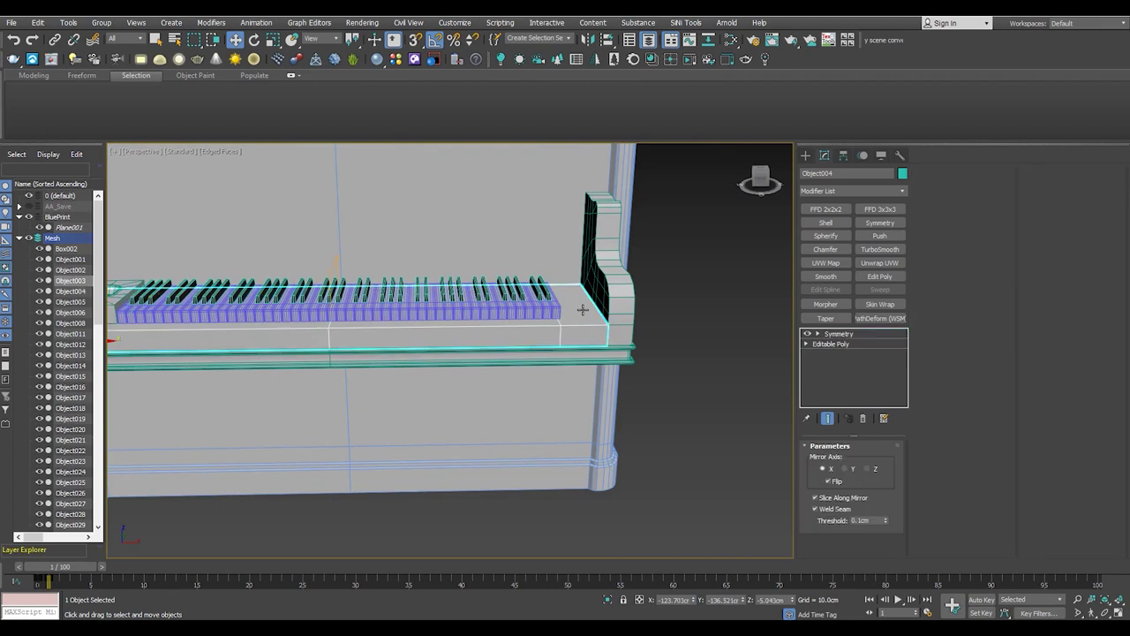
{"action": "left_click", "coordinate": [839, 334]}
{"action": "left_click", "coordinate": [839, 344]}
{"action": "key", "text": "4"}
{"action": "left_click", "coordinate": [839, 334]}
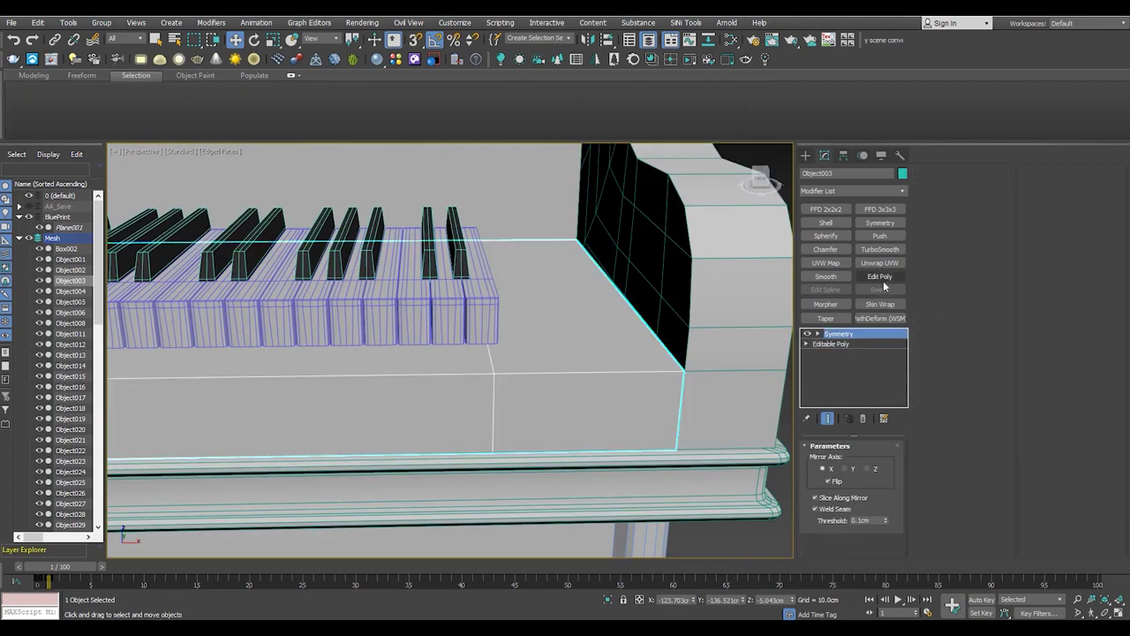
{"action": "left_click", "coordinate": [880, 276]}
{"action": "key", "text": "Delete"}
{"action": "key", "text": "Return"}
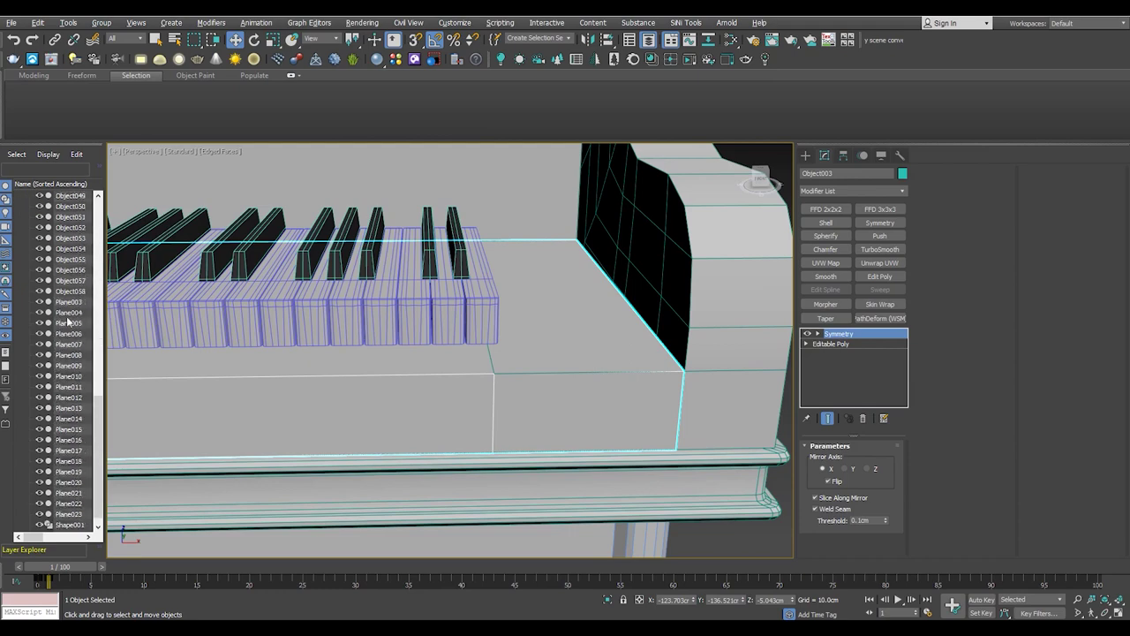
Select the last key, Object058, at vertex level and orbit to its end
{"action": "left_click", "coordinate": [70, 290]}
{"action": "key", "text": "1"}
{"action": "middle_click_drag", "start_coordinate": [545, 348], "coordinate": [463, 348], "text": "alt"}
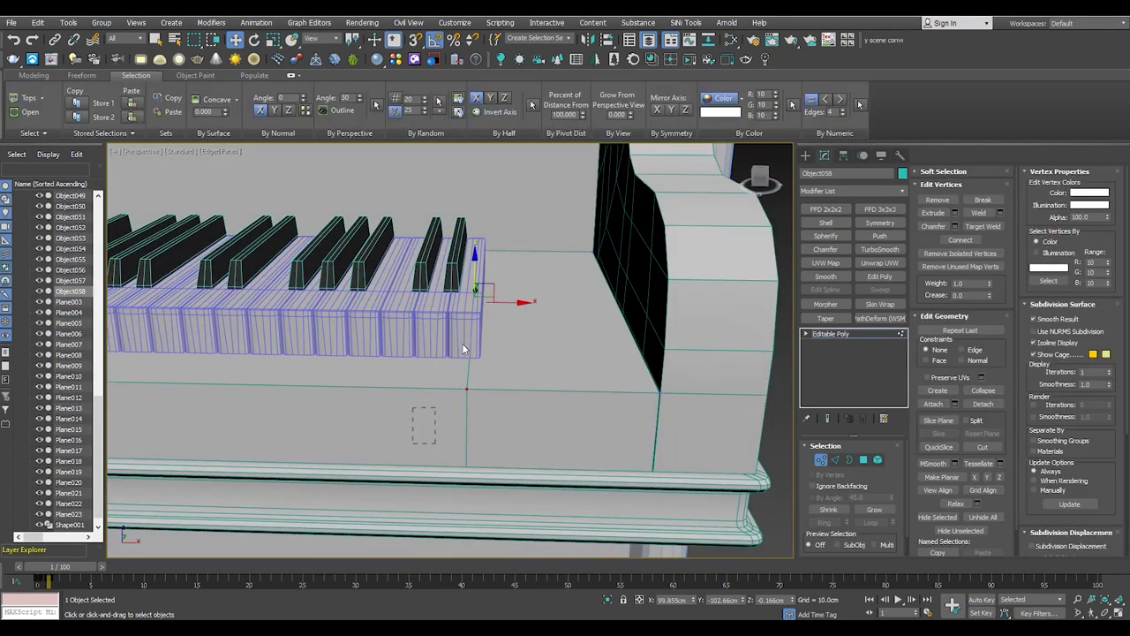
{"action": "scroll", "coordinate": [500, 308], "scroll_direction": "up", "scroll_amount": 3}
{"action": "mouse_move", "coordinate": [477, 387]}
{"action": "middle_mouse_down", "text": "alt"}
{"action": "mouse_move", "coordinate": [497, 362]}
{"action": "mouse_move", "coordinate": [637, 407]}
{"action": "middle_mouse_up", "text": "alt"}
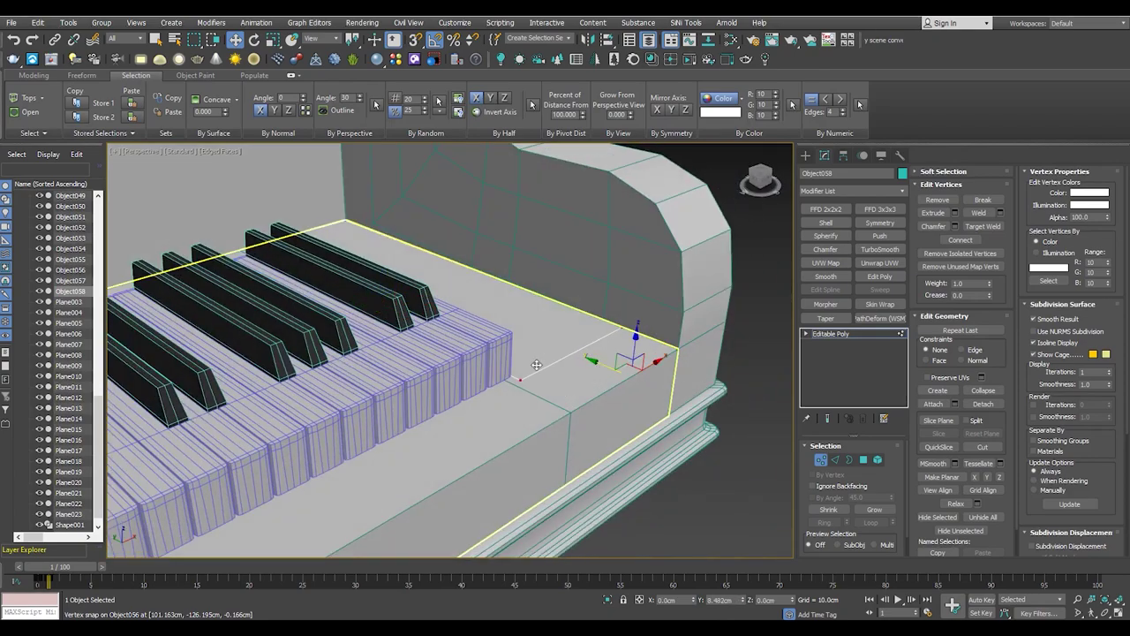
{"action": "mouse_move", "coordinate": [510, 379]}
{"action": "middle_mouse_down", "text": "alt"}
{"action": "mouse_move", "coordinate": [486, 336]}
{"action": "mouse_move", "coordinate": [497, 421]}
{"action": "mouse_move", "coordinate": [512, 260]}
{"action": "mouse_move", "coordinate": [469, 377]}
{"action": "middle_mouse_up", "text": "alt"}
In the Top view, snap Object058's corner vertex onto the right end block
{"action": "key", "text": "alt+w"}
{"action": "right_click", "coordinate": [245, 267]}
{"action": "key", "text": "alt+w"}
{"action": "scroll", "coordinate": [467, 363], "scroll_direction": "up", "scroll_amount": 3}
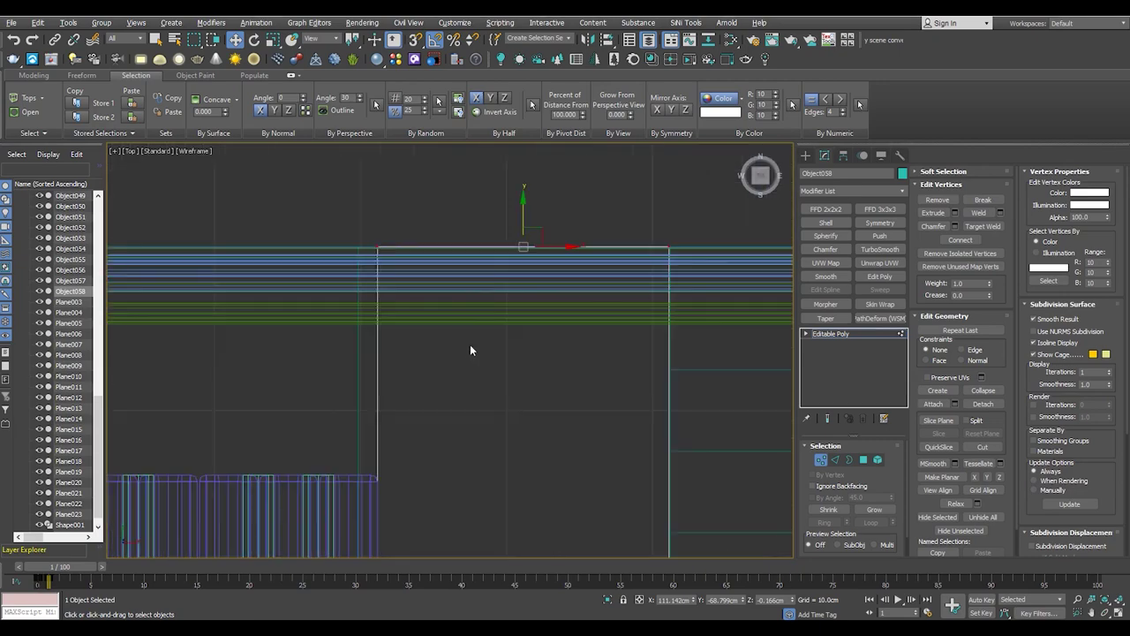
{"action": "left_click_drag", "start_coordinate": [368, 469], "coordinate": [368, 469]}
{"action": "key", "text": "p"}
{"action": "mouse_move", "coordinate": [368, 469]}
{"action": "middle_mouse_down", "text": "alt"}
{"action": "mouse_move", "coordinate": [585, 394]}
{"action": "mouse_move", "coordinate": [495, 371]}
{"action": "middle_mouse_up", "text": "alt"}
Select the top faces and orbit to check the keyboard's fit at its right end
{"action": "key", "text": "4"}
{"action": "left_click", "coordinate": [585, 393]}
{"action": "scroll", "coordinate": [494, 371], "scroll_direction": "down", "scroll_amount": 5}
{"action": "scroll", "coordinate": [374, 332], "scroll_direction": "up", "scroll_amount": 5}
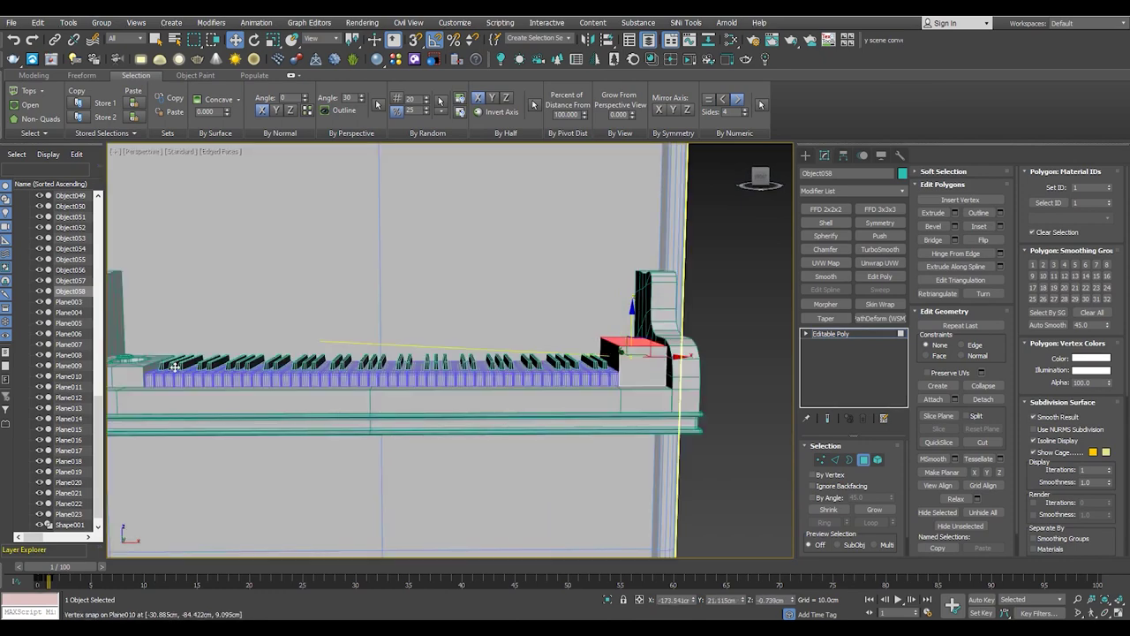
{"action": "middle_click_drag", "start_coordinate": [143, 366], "coordinate": [341, 359], "text": "alt"}
{"action": "scroll", "coordinate": [341, 359], "scroll_direction": "down", "scroll_amount": 5}
{"action": "scroll", "coordinate": [671, 352], "scroll_direction": "up", "scroll_amount": 5}
{"action": "scroll", "coordinate": [212, 364], "scroll_direction": "up", "scroll_amount": 5}
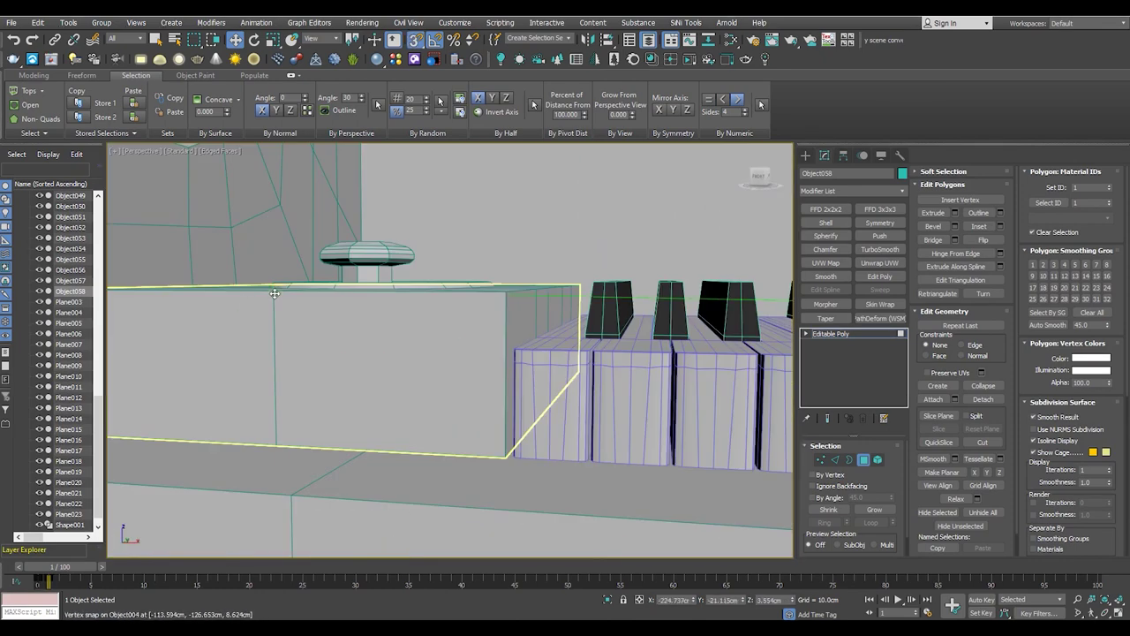
{"action": "scroll", "coordinate": [275, 294], "scroll_direction": "down", "scroll_amount": 5}
{"action": "mouse_move", "coordinate": [275, 293]}
{"action": "middle_mouse_down", "text": "alt"}
{"action": "mouse_move", "coordinate": [335, 353]}
{"action": "mouse_move", "coordinate": [275, 392]}
{"action": "middle_mouse_up", "text": "alt"}
{"action": "scroll", "coordinate": [336, 353], "scroll_direction": "up", "scroll_amount": 5}
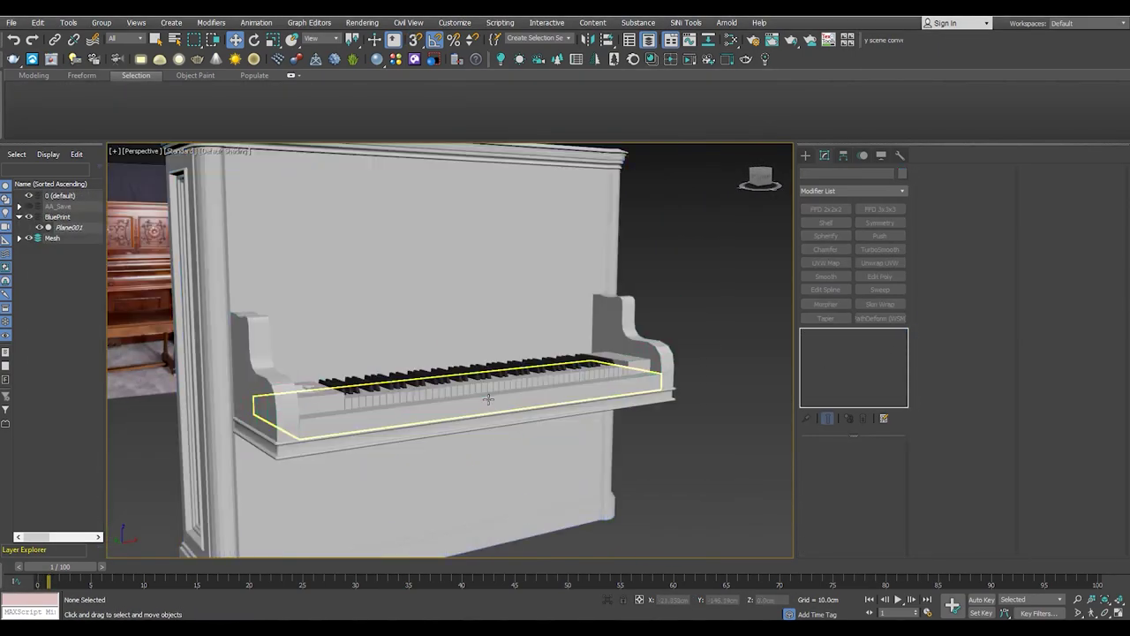
{"action": "middle_click_drag", "start_coordinate": [440, 392], "coordinate": [406, 429], "text": "alt"}
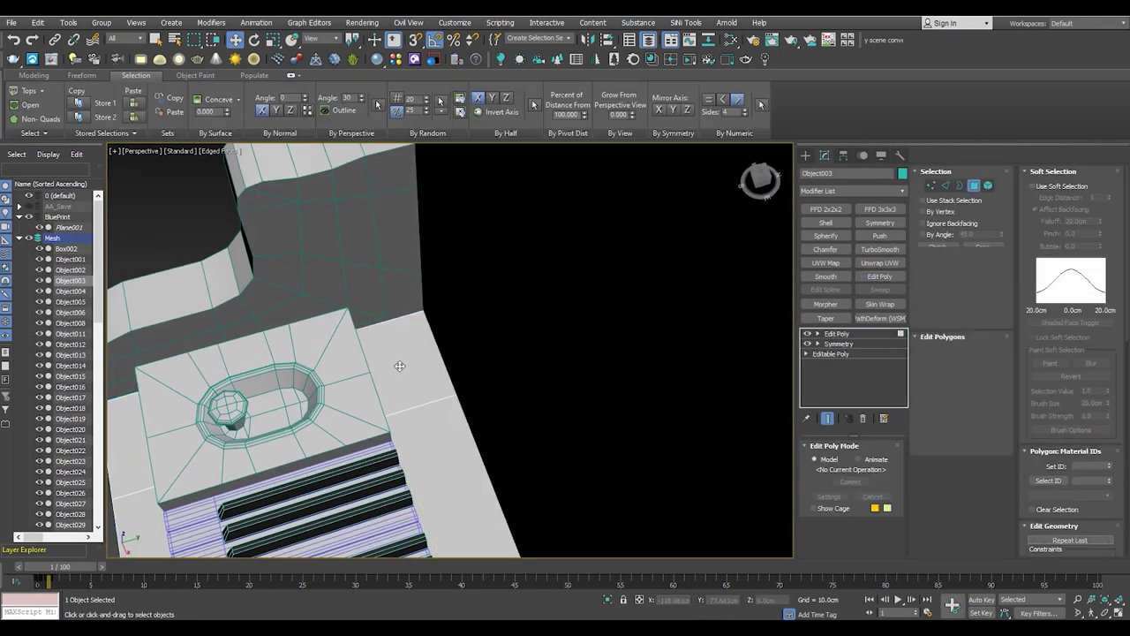
{"action": "left_click", "coordinate": [400, 365]}
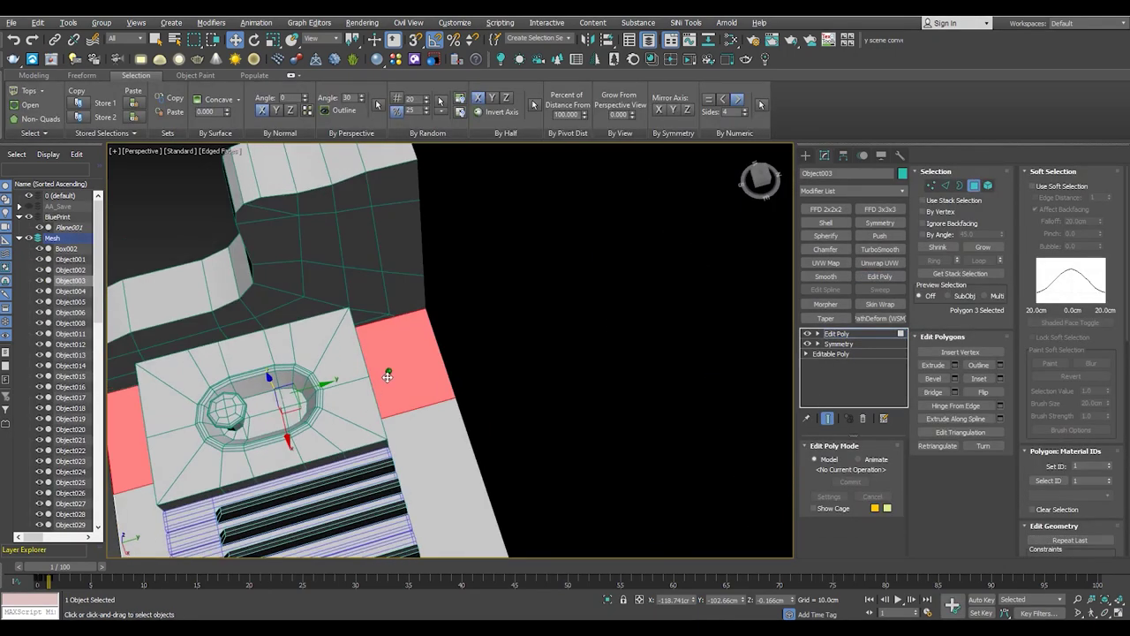
Detach a copy of the selected faces as Object059 and select it
{"action": "middle_click_drag", "start_coordinate": [400, 365], "coordinate": [407, 295], "text": "alt"}
{"action": "key", "text": "ctrl+d"}
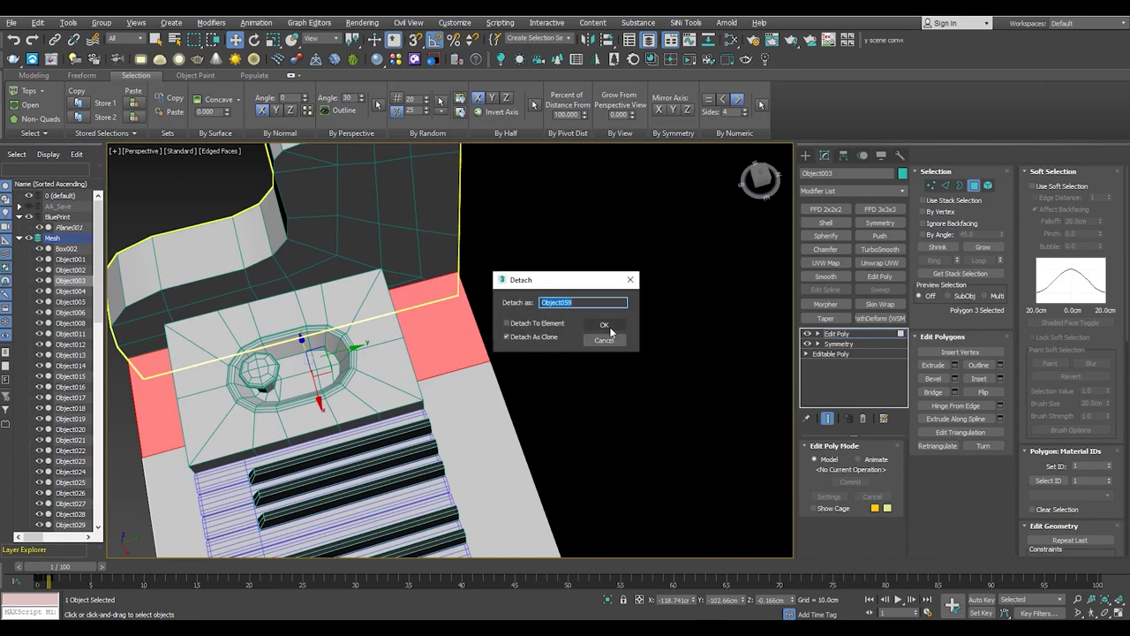
{"action": "left_click", "coordinate": [605, 329]}
{"action": "left_click", "coordinate": [852, 333]}
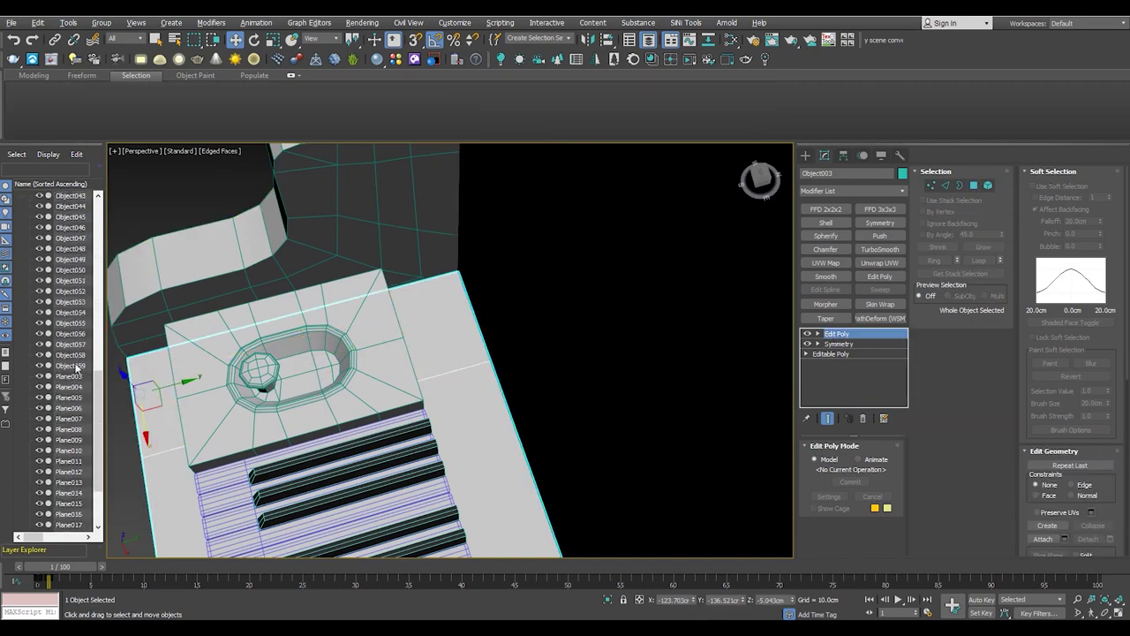
{"action": "left_click", "coordinate": [70, 366]}
{"action": "middle_click_drag", "start_coordinate": [115, 329], "coordinate": [197, 329]}
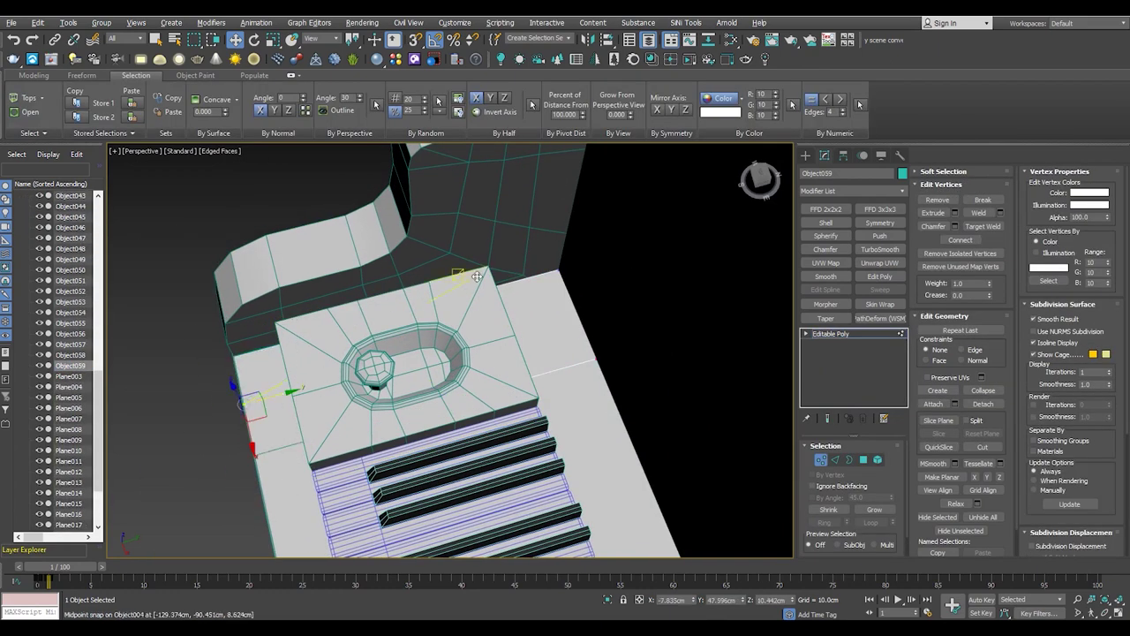
Bevel Object059's top face and raise it upward into a cover block
{"action": "middle_click_drag", "start_coordinate": [537, 390], "coordinate": [477, 380], "text": "alt"}
{"action": "scroll", "coordinate": [450, 376], "scroll_direction": "down", "scroll_amount": 10}
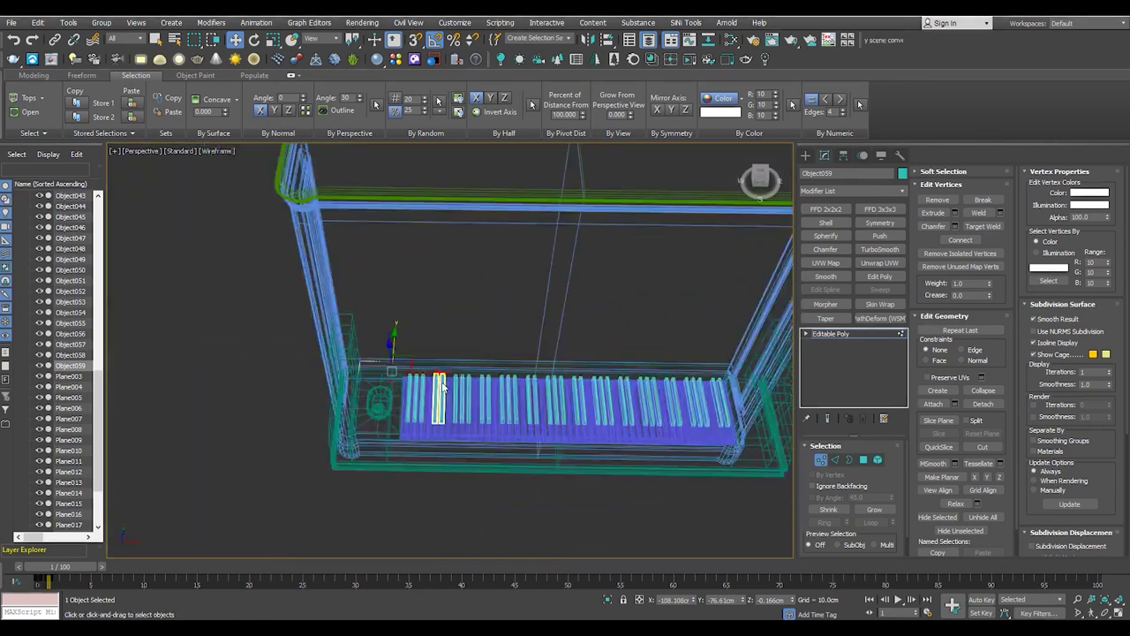
{"action": "key", "text": "shift+z"}
{"action": "key", "text": "shift+z"}
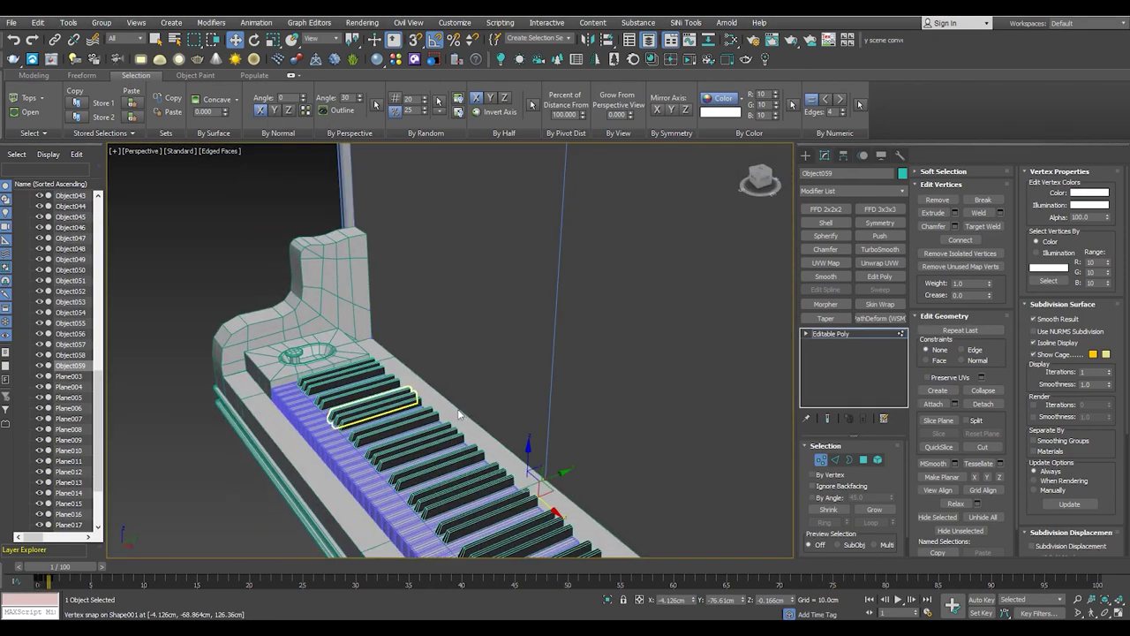
{"action": "key", "text": "4"}
{"action": "scroll", "coordinate": [378, 388], "scroll_direction": "up", "scroll_amount": 3}
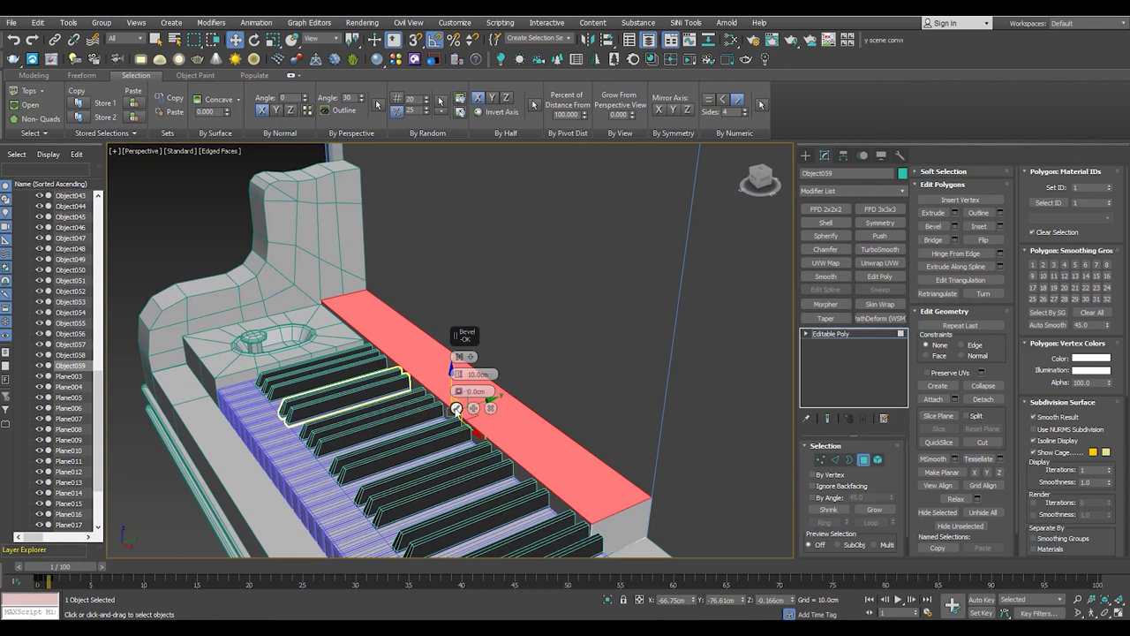
{"action": "left_click", "coordinate": [455, 408]}
{"action": "middle_click_drag", "start_coordinate": [456, 408], "coordinate": [460, 358], "text": "alt"}
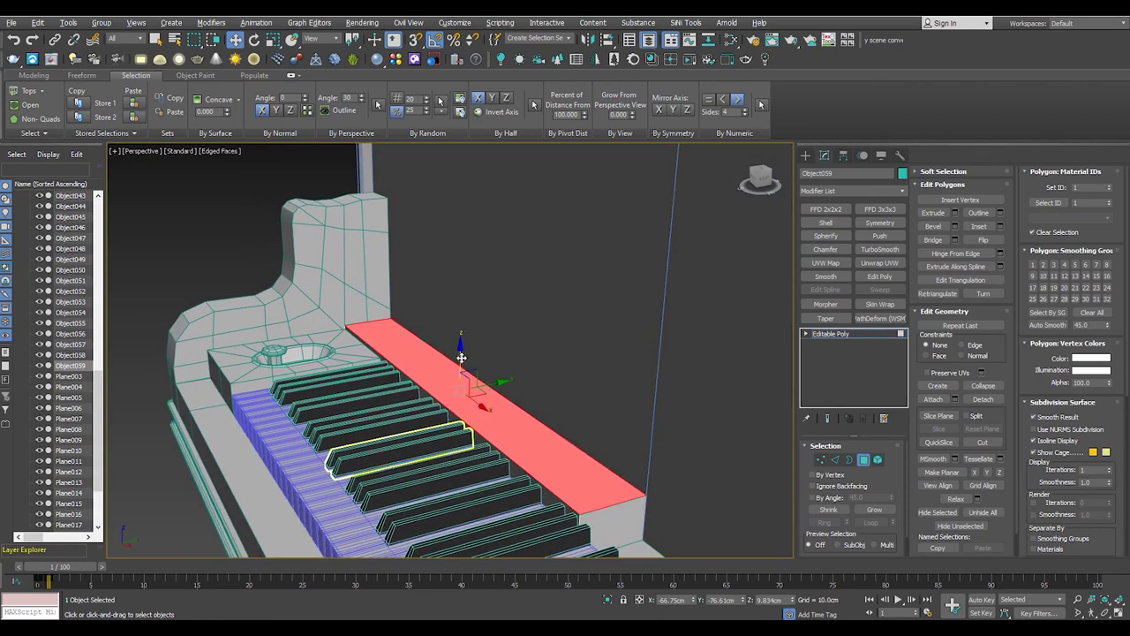
{"action": "left_click_drag", "start_coordinate": [458, 356], "coordinate": [460, 334]}
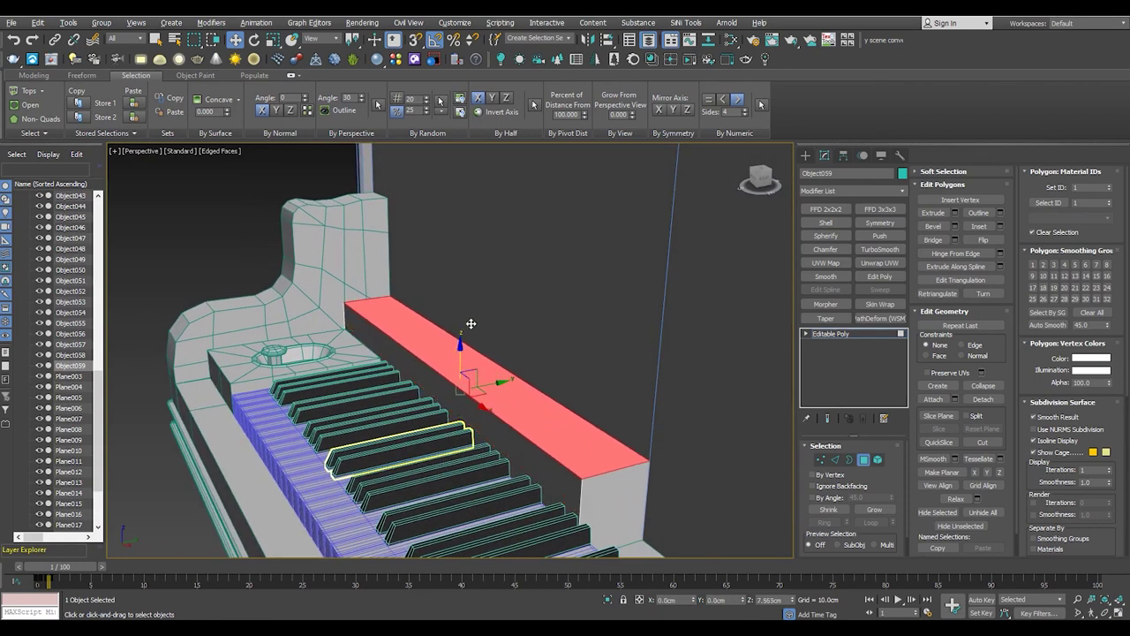
Chamfer the cover's top edge to about 25.81 cm
{"action": "key", "text": "F3"}
{"action": "key", "text": "F3"}
{"action": "key", "text": "2"}
{"action": "left_click", "coordinate": [522, 439]}
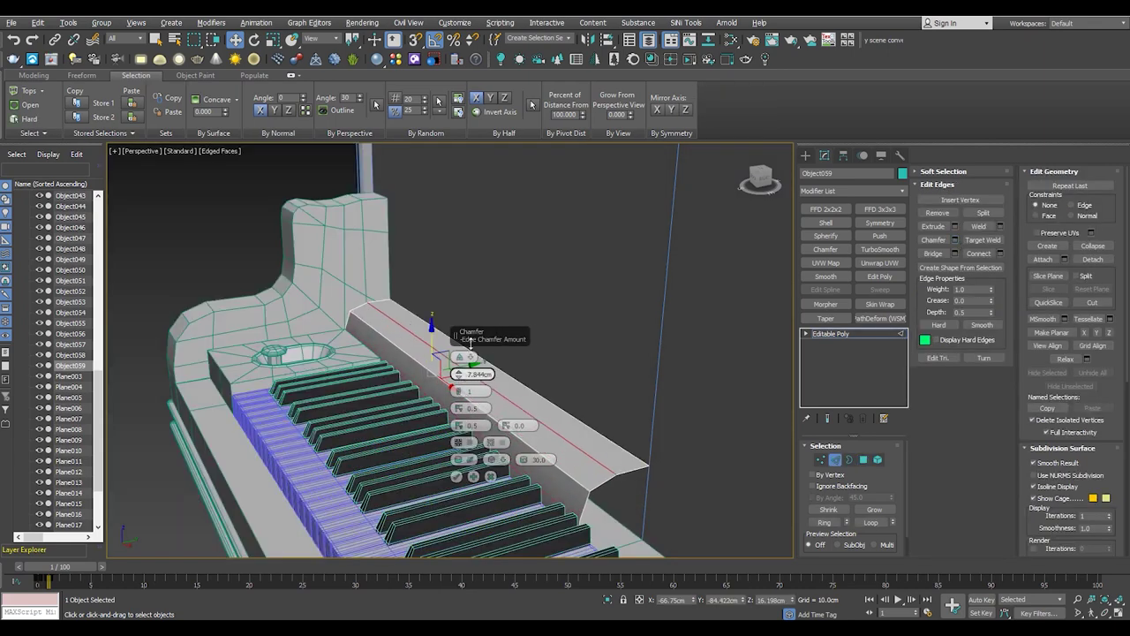
{"action": "key", "text": "F3"}
{"action": "left_click_drag", "start_coordinate": [462, 361], "coordinate": [458, 386]}
{"action": "key", "text": "F3"}
{"action": "scroll", "coordinate": [468, 415], "scroll_direction": "down", "scroll_amount": 3}
{"action": "middle_click_drag", "start_coordinate": [468, 415], "coordinate": [490, 460], "text": "alt"}
{"action": "scroll", "coordinate": [495, 474], "scroll_direction": "up", "scroll_amount": 3}
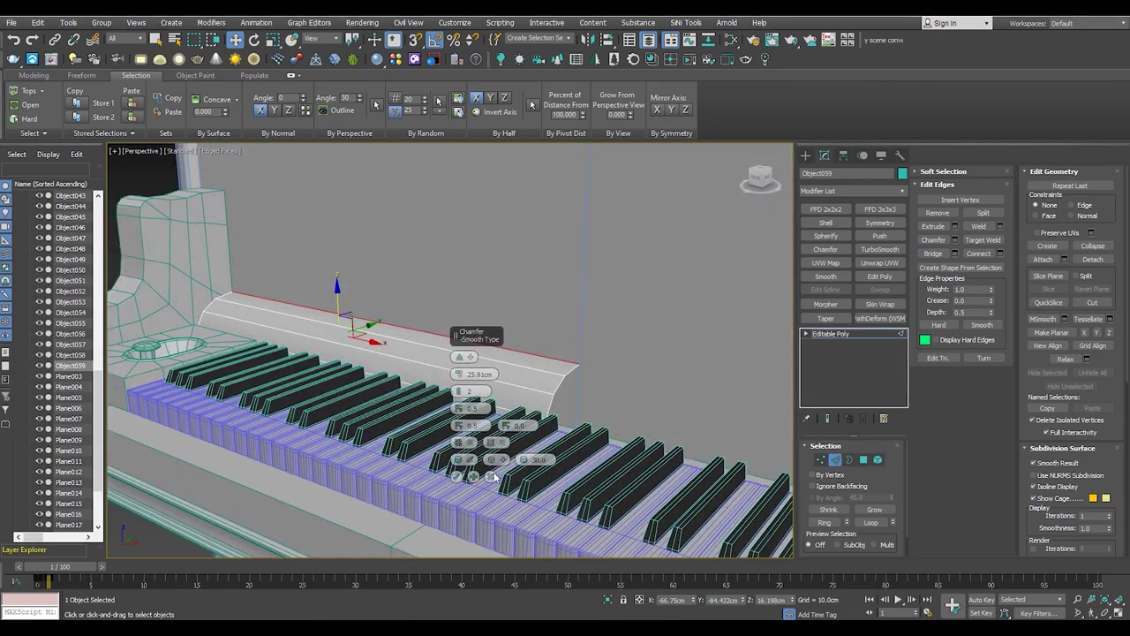
{"action": "left_click", "coordinate": [495, 473]}
Reopen the cover edge's chamfer settings and reapply it with 2 segments
{"action": "key", "text": "4"}
{"action": "key", "text": "2"}
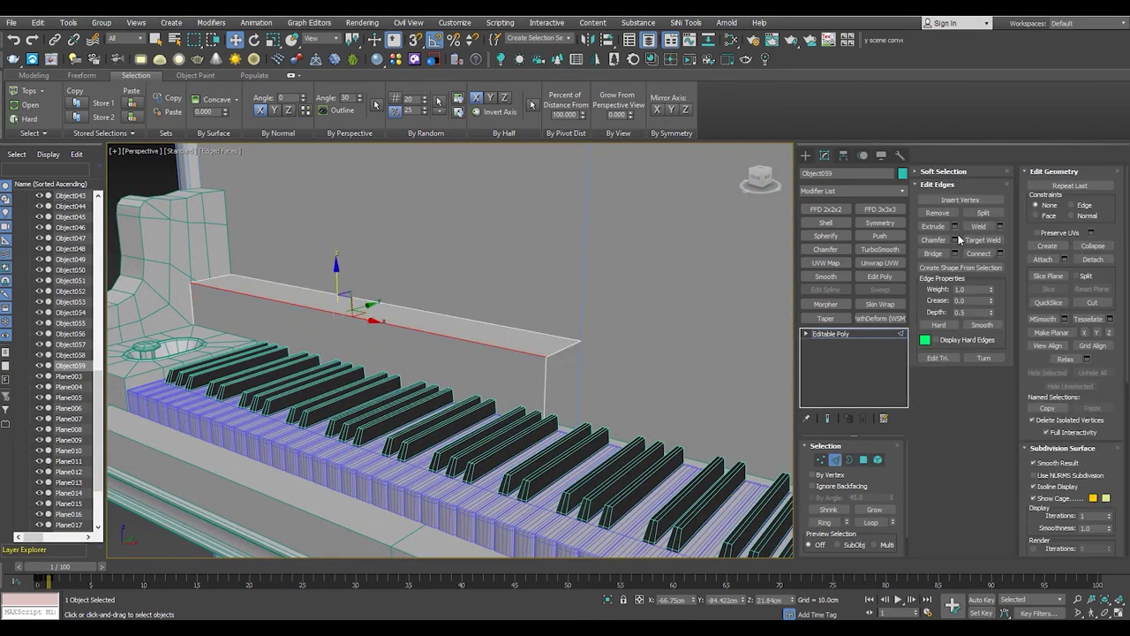
{"action": "key", "text": "ctrl+shift+c"}
{"action": "middle_click_drag", "start_coordinate": [477, 293], "coordinate": [361, 389], "text": "alt"}
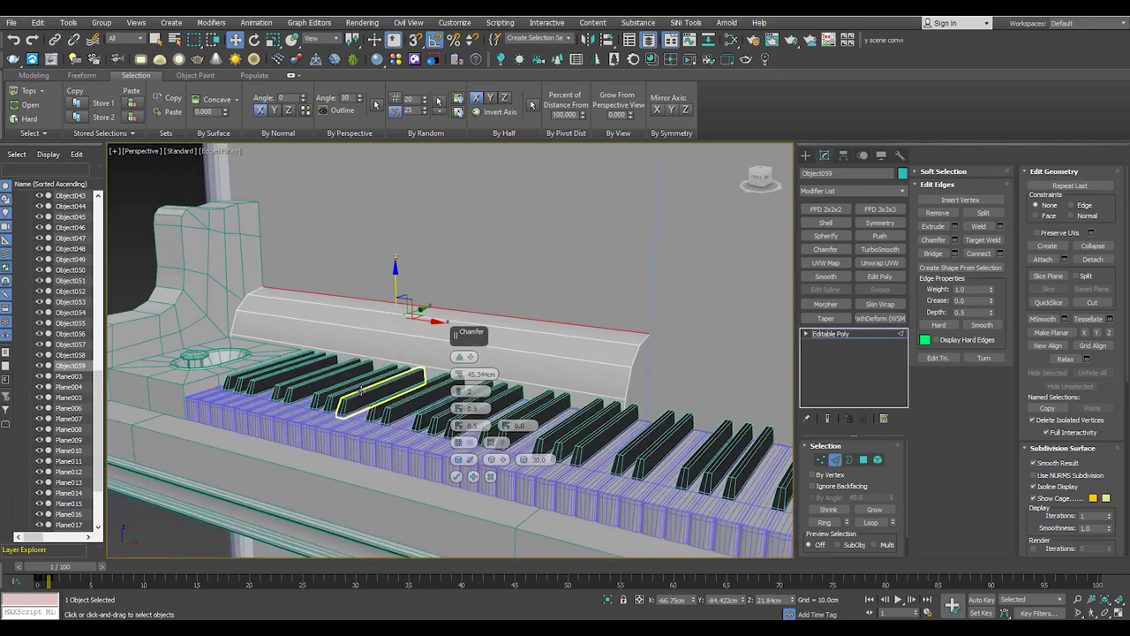
{"action": "middle_click_drag", "start_coordinate": [361, 390], "coordinate": [448, 481], "text": "alt"}
{"action": "left_click", "coordinate": [452, 477]}
Inspect the chamfered cover from frontal and three-quarter views of the piano
{"action": "key", "text": "F3"}
{"action": "key", "text": "1"}
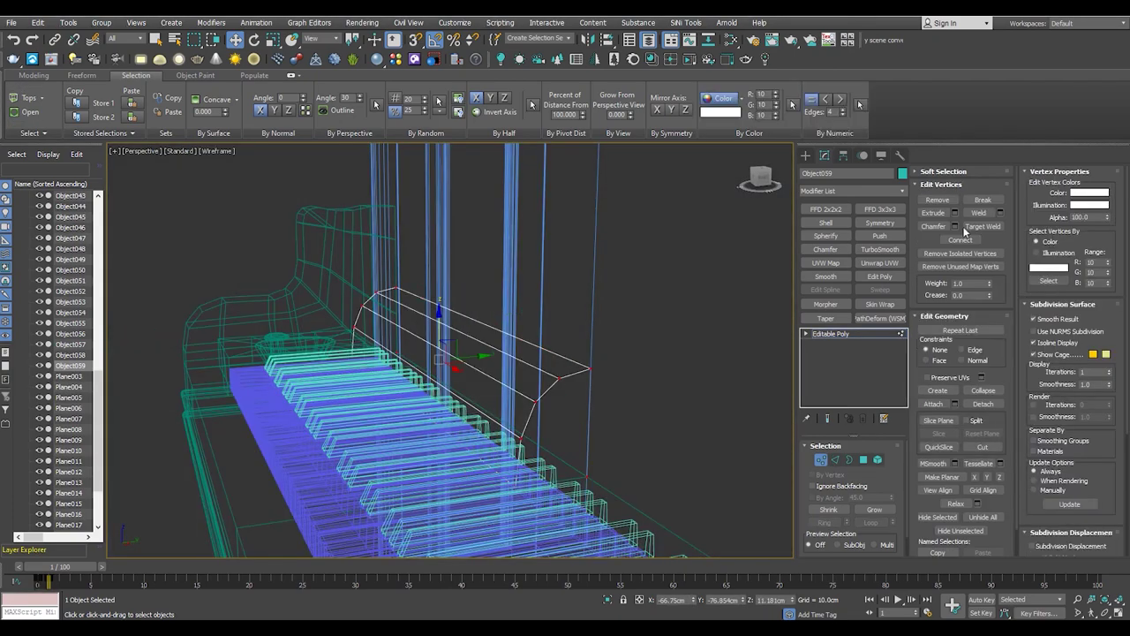
{"action": "key", "text": "F3"}
{"action": "middle_click_drag", "start_coordinate": [467, 477], "coordinate": [398, 455], "text": "alt"}
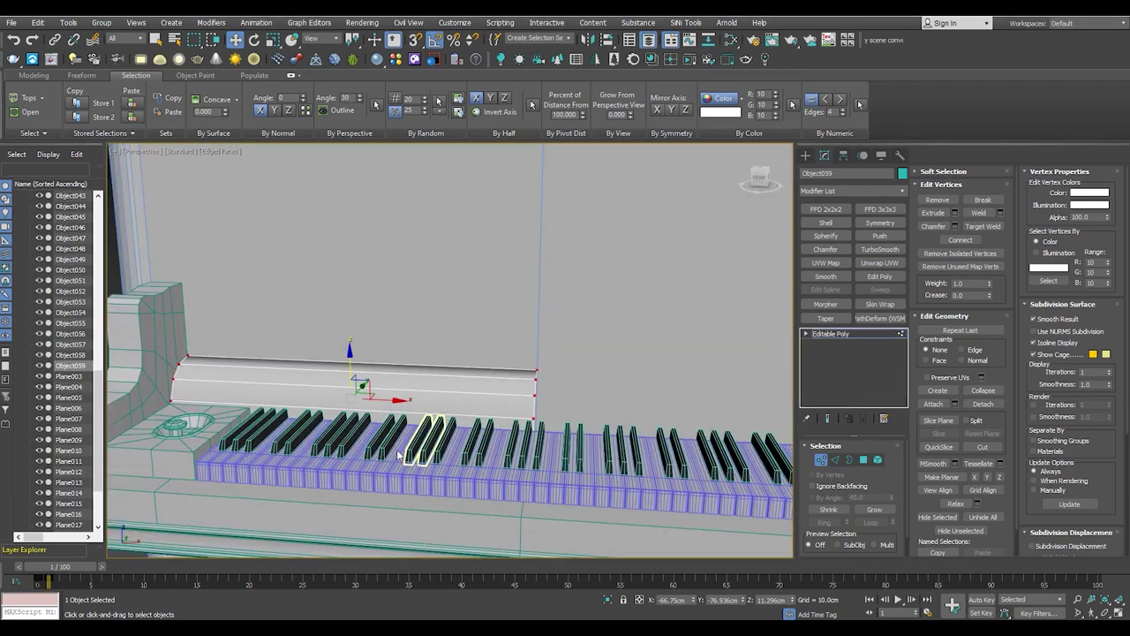
{"action": "scroll", "coordinate": [398, 455], "scroll_direction": "down", "scroll_amount": 5}
{"action": "scroll", "coordinate": [269, 348], "scroll_direction": "down", "scroll_amount": 3}
{"action": "mouse_move", "coordinate": [269, 349]}
{"action": "middle_mouse_down", "text": "alt"}
{"action": "mouse_move", "coordinate": [206, 364]}
{"action": "mouse_move", "coordinate": [283, 344]}
{"action": "mouse_move", "coordinate": [270, 329]}
{"action": "middle_mouse_up", "text": "alt"}
{"action": "scroll", "coordinate": [282, 344], "scroll_direction": "down", "scroll_amount": 3}
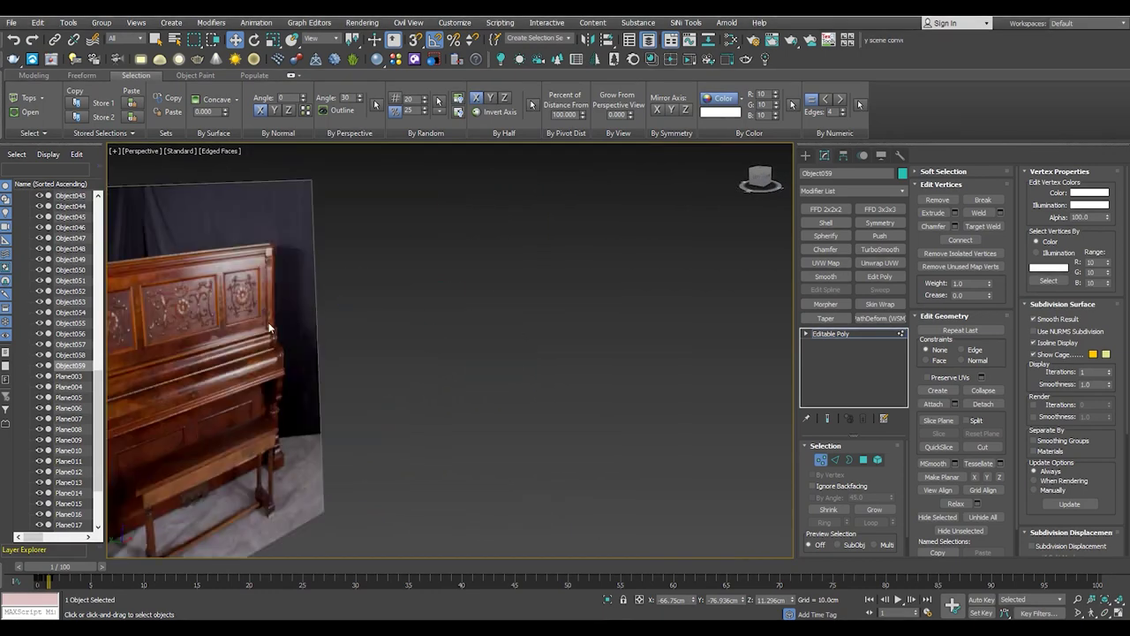
Orbit back to a front-left view of the piano keyboard
{"action": "scroll", "coordinate": [269, 328], "scroll_direction": "up", "scroll_amount": 5}
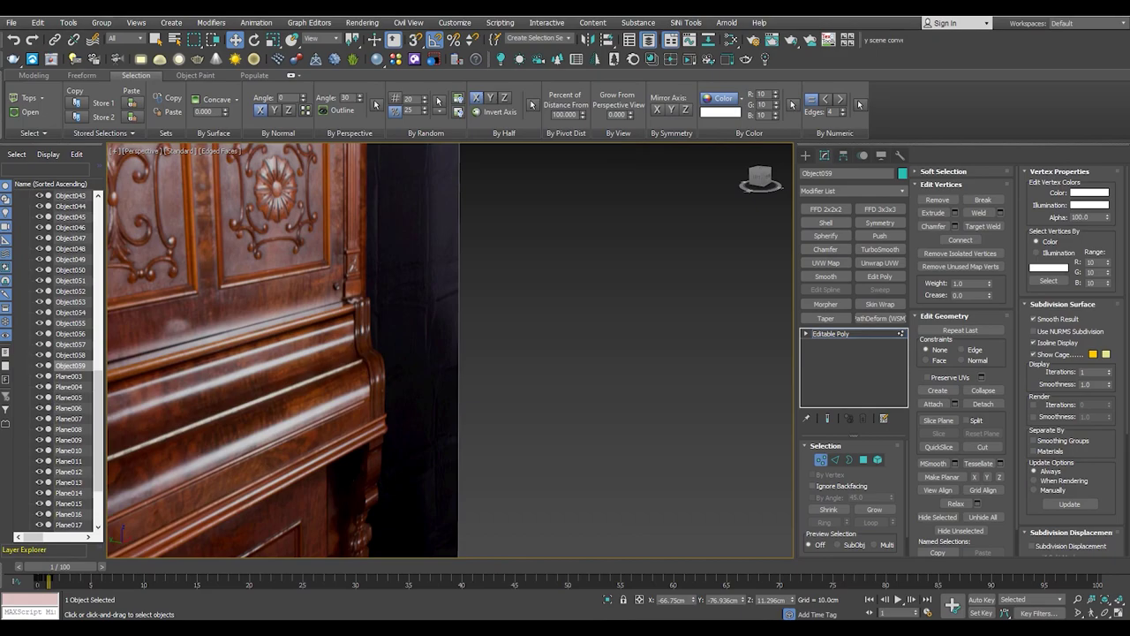
{"action": "scroll", "coordinate": [744, 362], "scroll_direction": "up", "scroll_amount": 5}
{"action": "mouse_move", "coordinate": [706, 379]}
{"action": "middle_mouse_down", "text": "alt"}
{"action": "mouse_move", "coordinate": [603, 409]}
{"action": "mouse_move", "coordinate": [489, 407]}
{"action": "middle_mouse_up", "text": "alt"}
{"action": "key", "text": "2"}
{"action": "scroll", "coordinate": [489, 407], "scroll_direction": "down", "scroll_amount": 5}
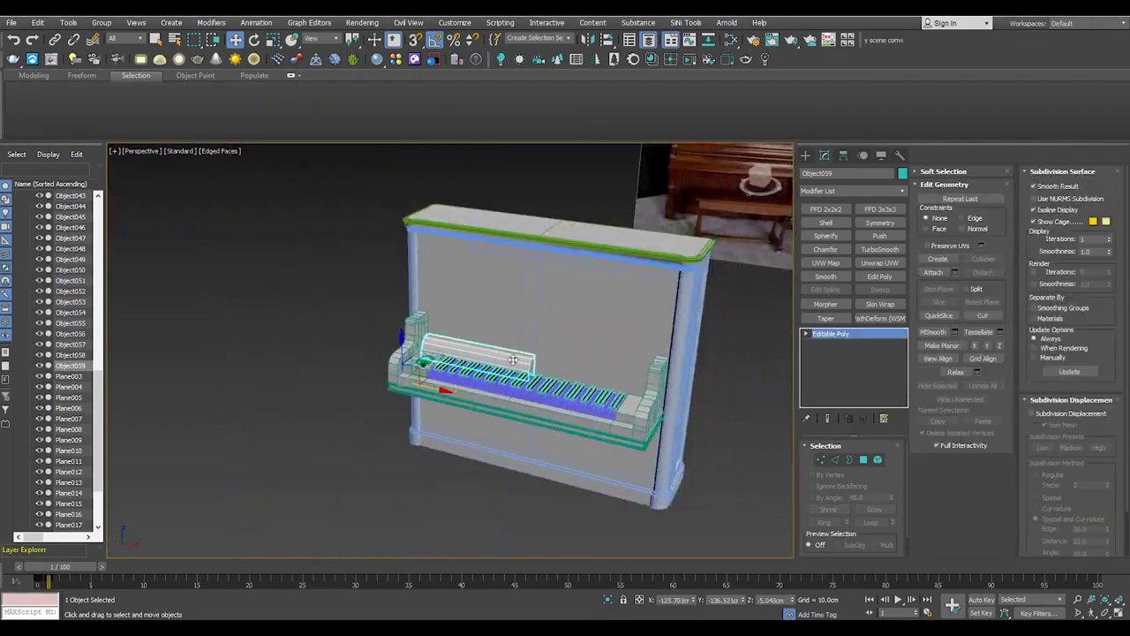
{"action": "scroll", "coordinate": [554, 366], "scroll_direction": "up", "scroll_amount": 5}
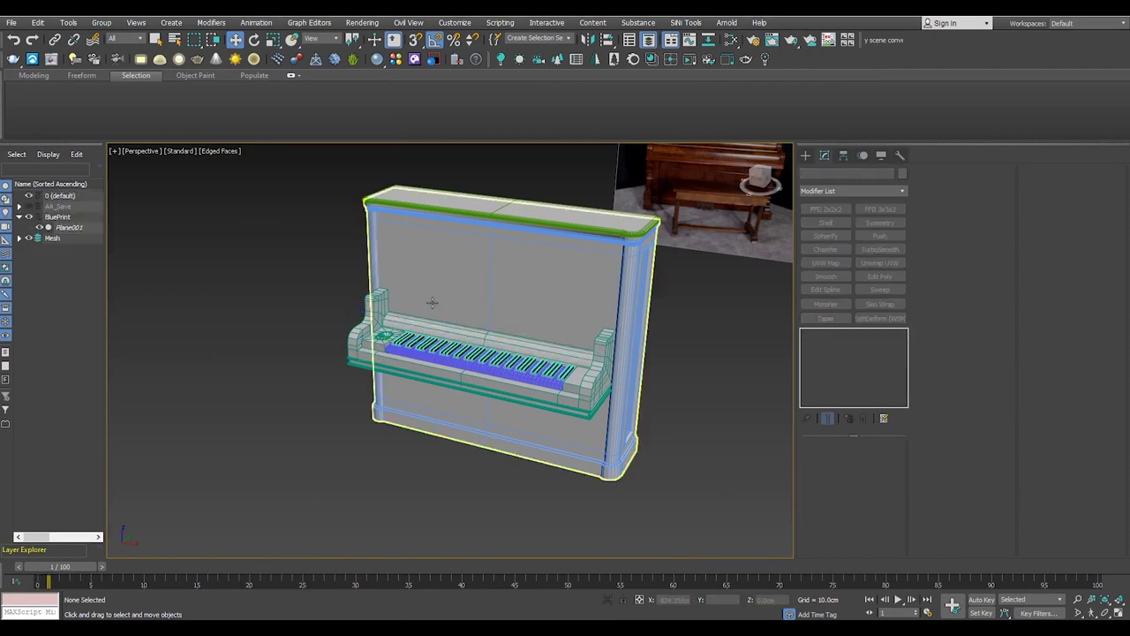
{"action": "middle_click_drag", "start_coordinate": [442, 332], "coordinate": [459, 336], "text": "alt"}
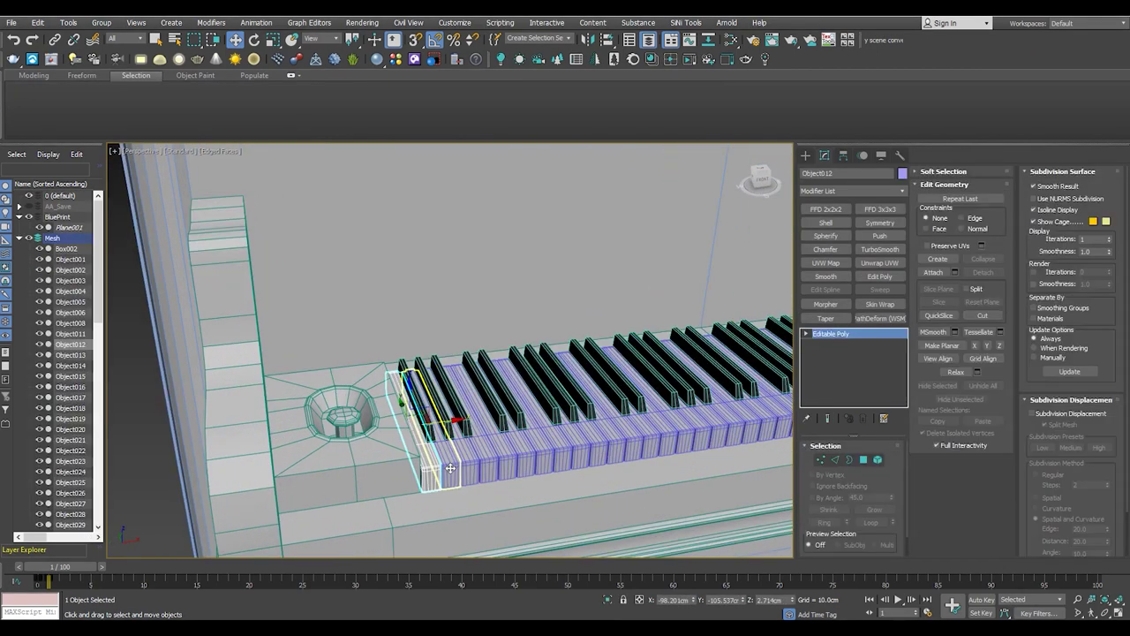
Drag-select the first runs of white and black keys along the keyboard
{"action": "left_click_drag", "start_coordinate": [450, 468], "coordinate": [662, 415]}
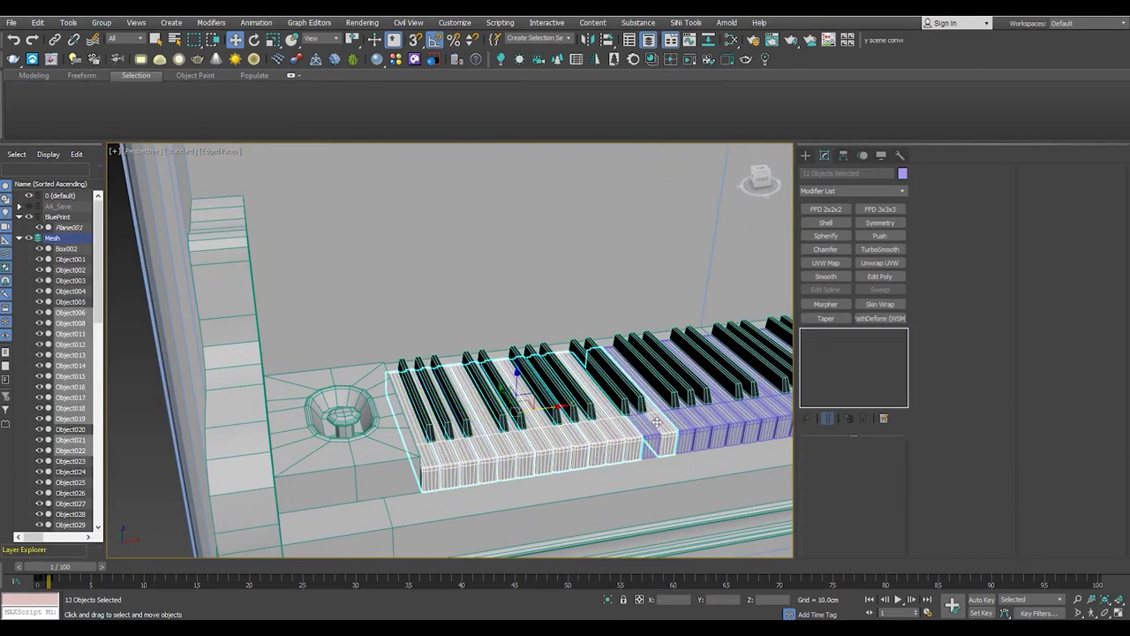
{"action": "middle_click_drag", "start_coordinate": [663, 415], "coordinate": [494, 423]}
{"action": "left_click_drag", "start_coordinate": [494, 424], "coordinate": [530, 415]}
{"action": "mouse_move", "coordinate": [530, 415]}
{"action": "middle_mouse_down"}
{"action": "mouse_move", "coordinate": [470, 455]}
{"action": "mouse_move", "coordinate": [495, 388]}
{"action": "middle_mouse_up"}
{"action": "left_click_drag", "start_coordinate": [495, 388], "coordinate": [627, 309]}
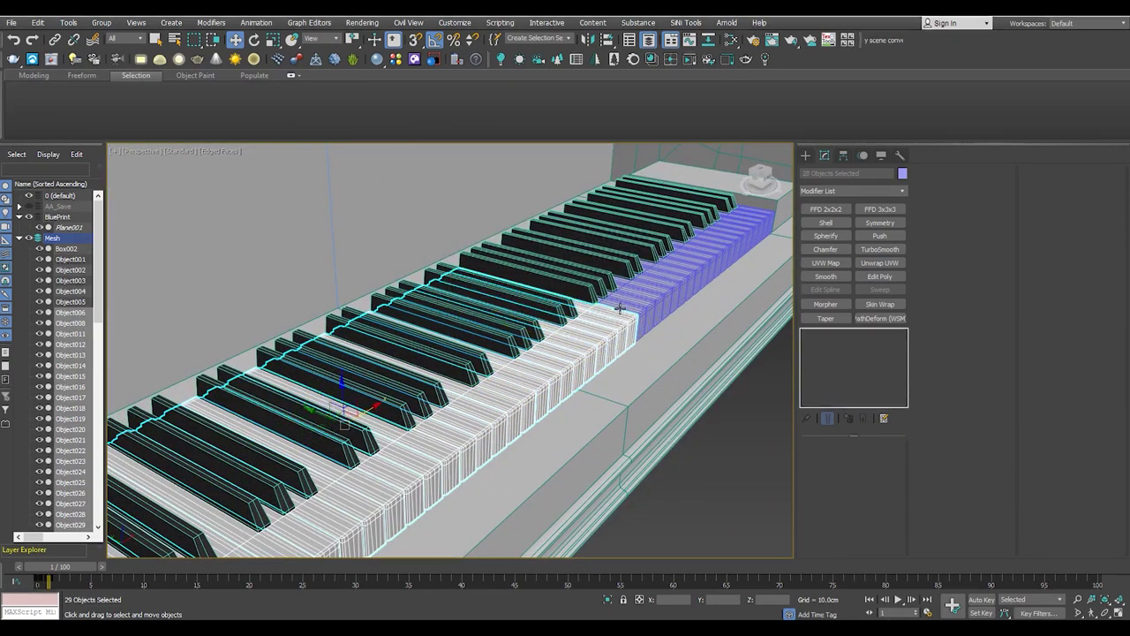
{"action": "middle_click_drag", "start_coordinate": [627, 309], "coordinate": [529, 371], "text": "alt"}
{"action": "scroll", "coordinate": [487, 375], "scroll_direction": "up", "scroll_amount": 3}
{"action": "left_click_drag", "start_coordinate": [530, 340], "coordinate": [669, 224]}
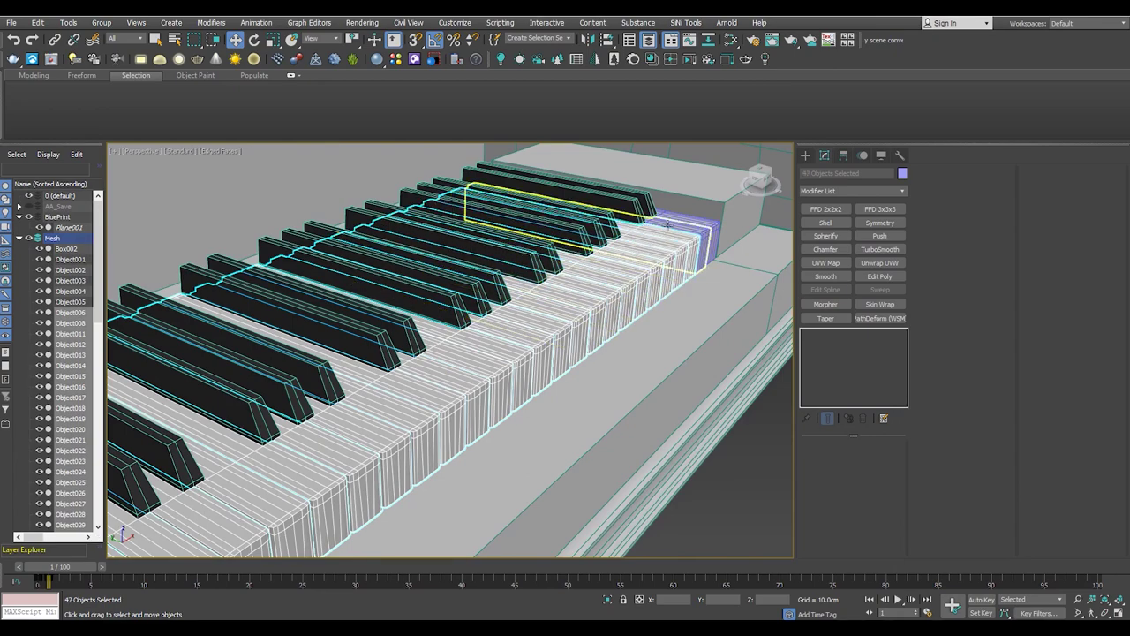
{"action": "scroll", "coordinate": [668, 225], "scroll_direction": "down", "scroll_amount": 5}
Add the remaining black and white keys until all 70 keys are selected
{"action": "middle_click_drag", "start_coordinate": [529, 292], "coordinate": [488, 363], "text": "alt"}
{"action": "left_click", "coordinate": [488, 363], "text": "ctrl"}
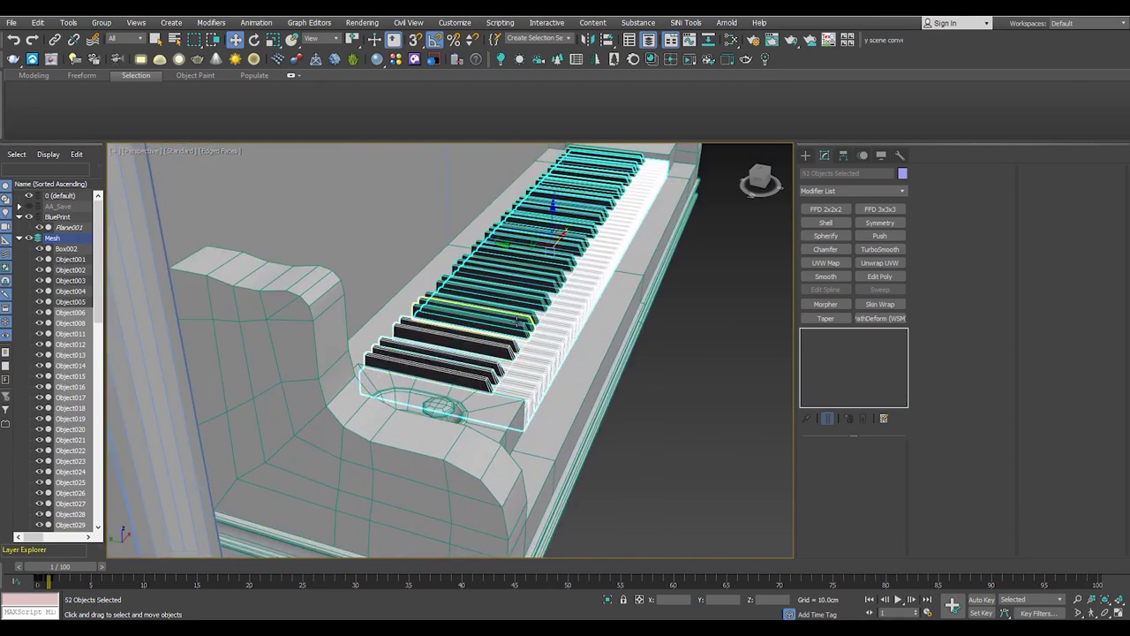
{"action": "scroll", "coordinate": [535, 318], "scroll_direction": "up", "scroll_amount": 3}
{"action": "left_click_drag", "start_coordinate": [495, 291], "coordinate": [565, 238], "text": "ctrl"}
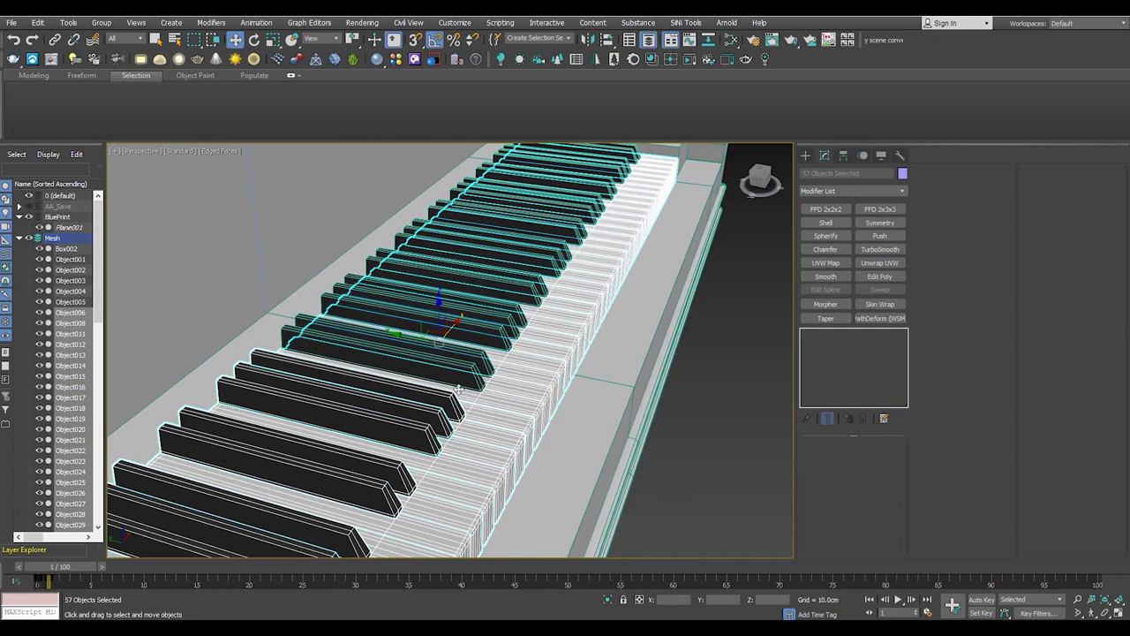
{"action": "scroll", "coordinate": [597, 280], "scroll_direction": "up", "scroll_amount": 4}
{"action": "scroll", "coordinate": [597, 280], "scroll_direction": "down", "scroll_amount": 4}
{"action": "left_click_drag", "start_coordinate": [530, 362], "coordinate": [645, 168], "text": "ctrl"}
{"action": "scroll", "coordinate": [645, 168], "scroll_direction": "down", "scroll_amount": 4}
{"action": "left_click_drag", "start_coordinate": [424, 291], "coordinate": [494, 230], "text": "ctrl"}
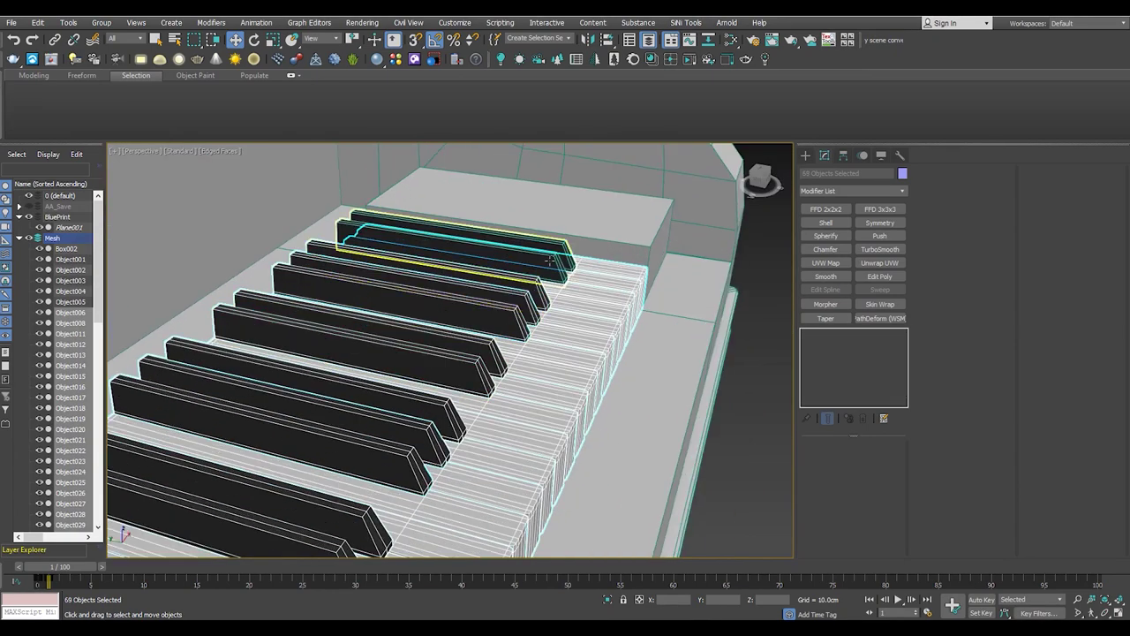
{"action": "scroll", "coordinate": [539, 390], "scroll_direction": "down", "scroll_amount": 3}
{"action": "middle_click_drag", "start_coordinate": [526, 415], "coordinate": [450, 379], "text": "alt"}
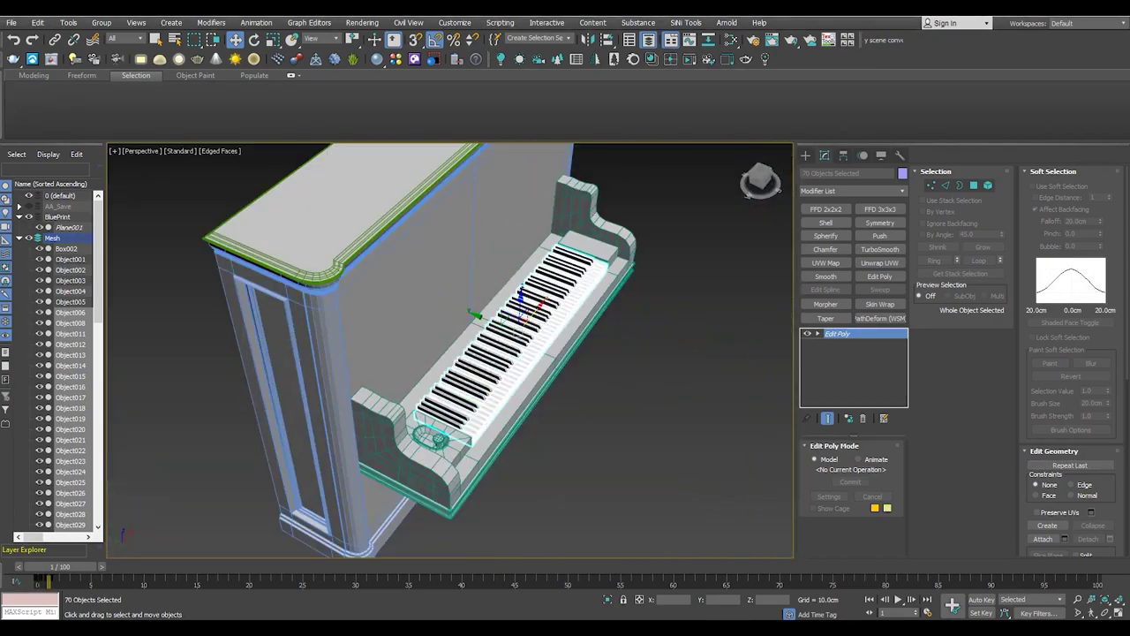
Frame the selected keys in Top view with vertex editing active
{"action": "middle_click_drag", "start_coordinate": [530, 353], "coordinate": [450, 353], "text": "alt"}
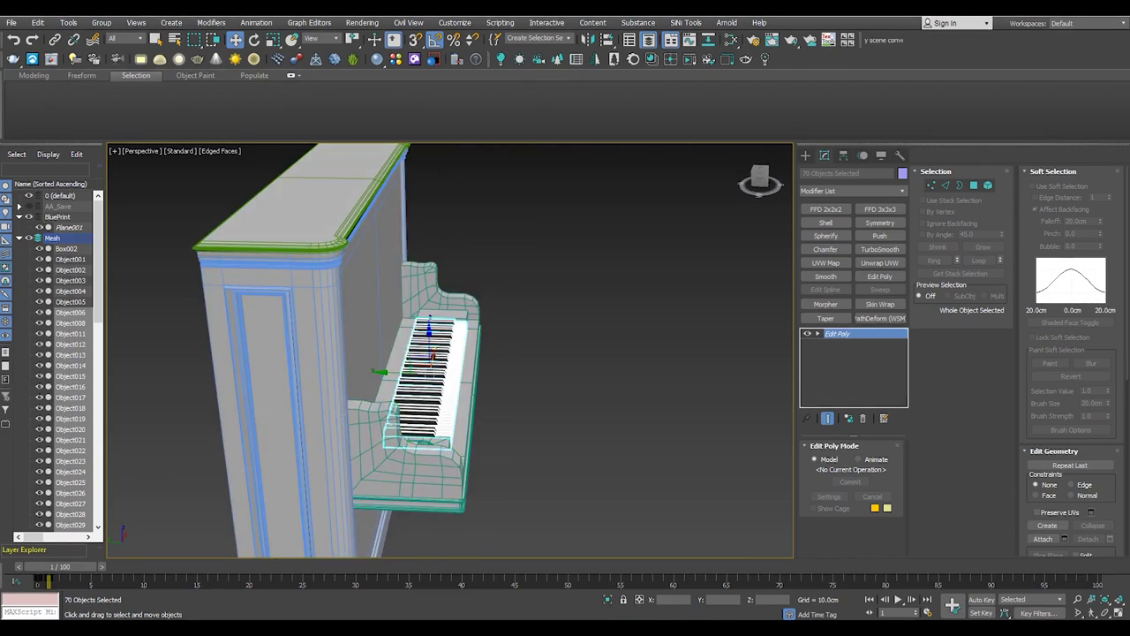
{"action": "key", "text": "z"}
{"action": "key", "text": "t"}
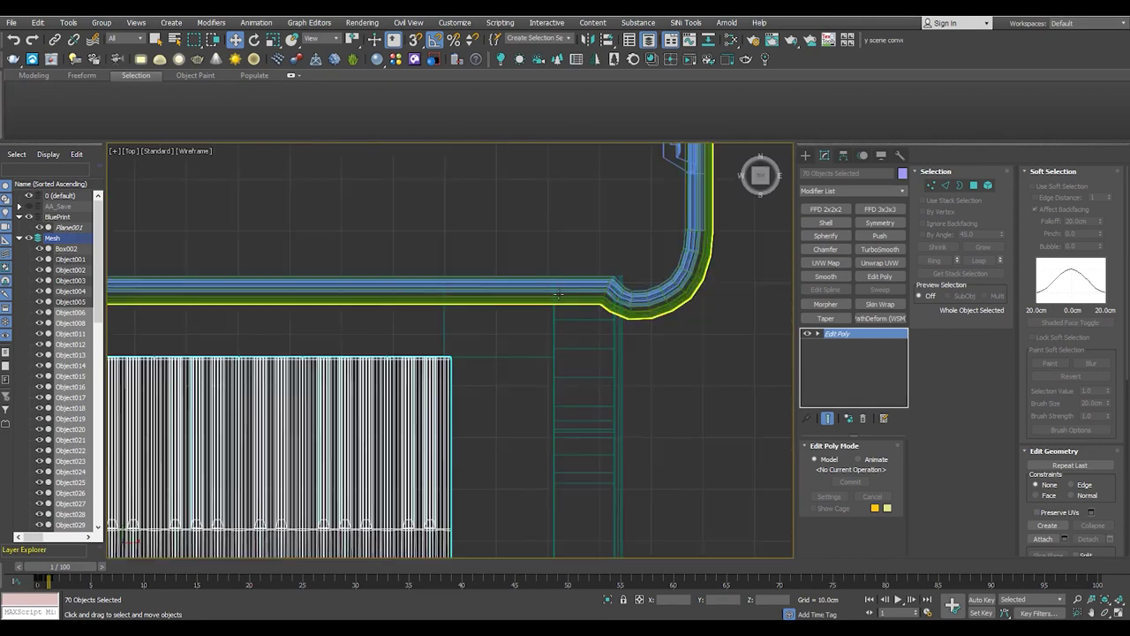
{"action": "key", "text": "z"}
{"action": "key", "text": "1"}
{"action": "scroll", "coordinate": [580, 334], "scroll_direction": "down", "scroll_amount": 2}
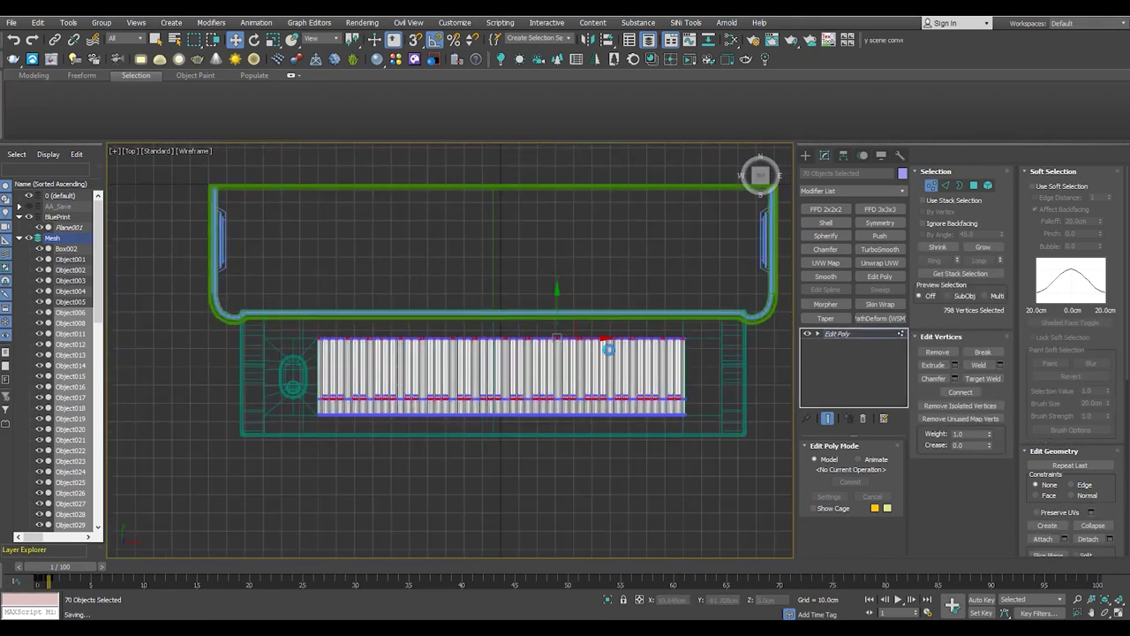
{"action": "key", "text": "F3"}
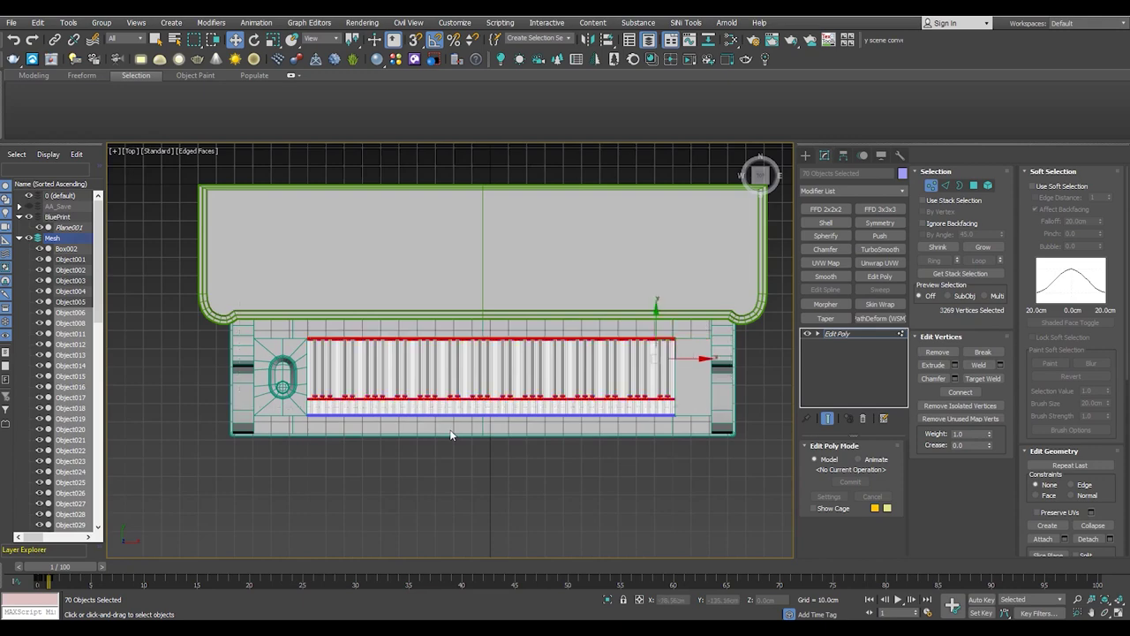
{"action": "scroll", "coordinate": [451, 434], "scroll_direction": "up", "scroll_amount": 2}
Pull the keys' back-row vertices toward the front along Y, shortening all keys
{"action": "left_click_drag", "start_coordinate": [742, 298], "coordinate": [742, 305]}
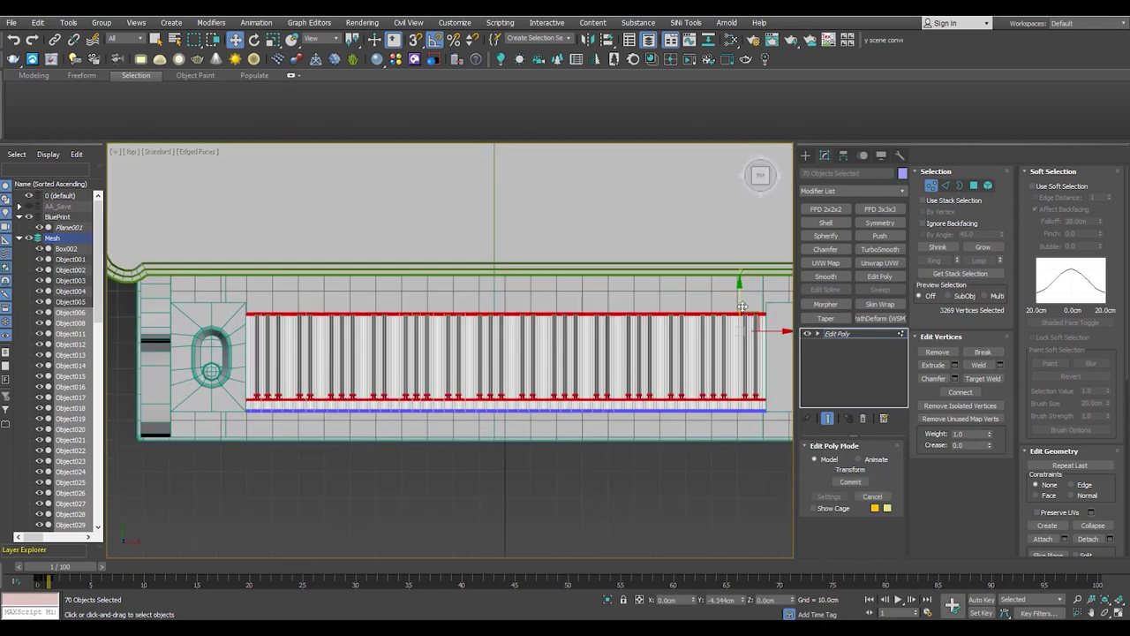
{"action": "scroll", "coordinate": [676, 356], "scroll_direction": "down", "scroll_amount": 2}
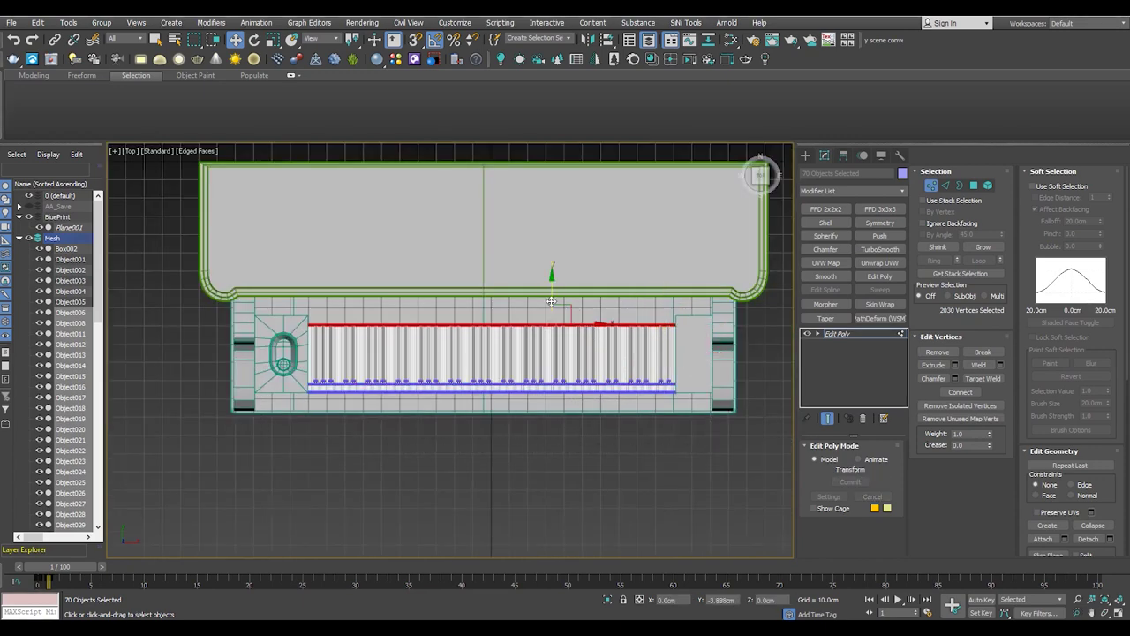
{"action": "left_click_drag", "start_coordinate": [550, 302], "coordinate": [554, 311]}
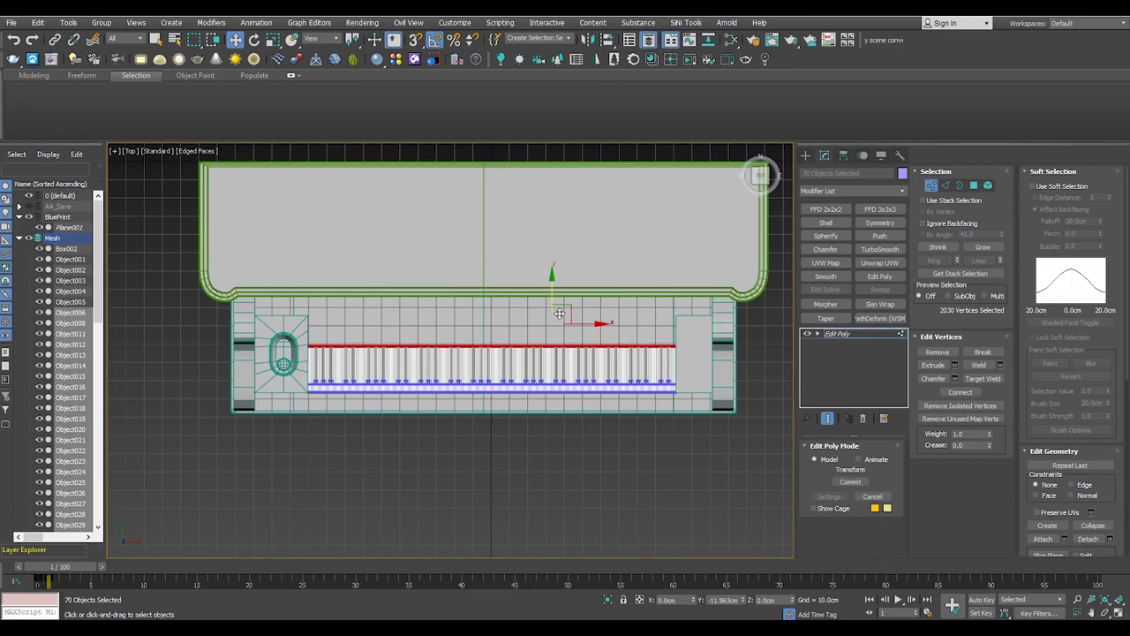
{"action": "key", "text": "alt+w"}
{"action": "key", "text": "alt+w"}
{"action": "scroll", "coordinate": [418, 396], "scroll_direction": "up", "scroll_amount": 3}
{"action": "scroll", "coordinate": [497, 284], "scroll_direction": "up", "scroll_amount": 2}
{"action": "mouse_move", "coordinate": [497, 284]}
{"action": "middle_mouse_down", "text": "alt"}
{"action": "mouse_move", "coordinate": [511, 284]}
{"action": "mouse_move", "coordinate": [340, 239]}
{"action": "middle_mouse_up", "text": "alt"}
Shift the end block's hole vertices right and back
{"action": "key", "text": "6"}
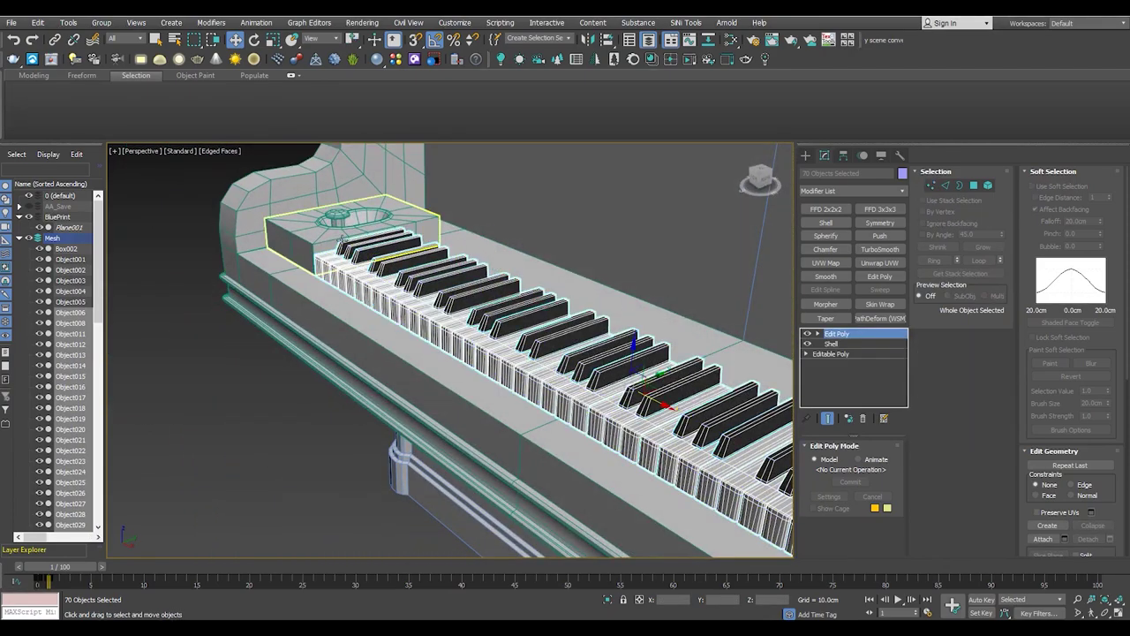
{"action": "scroll", "coordinate": [342, 238], "scroll_direction": "up", "scroll_amount": 5}
{"action": "scroll", "coordinate": [342, 237], "scroll_direction": "down", "scroll_amount": 3}
{"action": "key", "text": "F3"}
{"action": "key", "text": "1"}
{"action": "scroll", "coordinate": [360, 261], "scroll_direction": "up", "scroll_amount": 3}
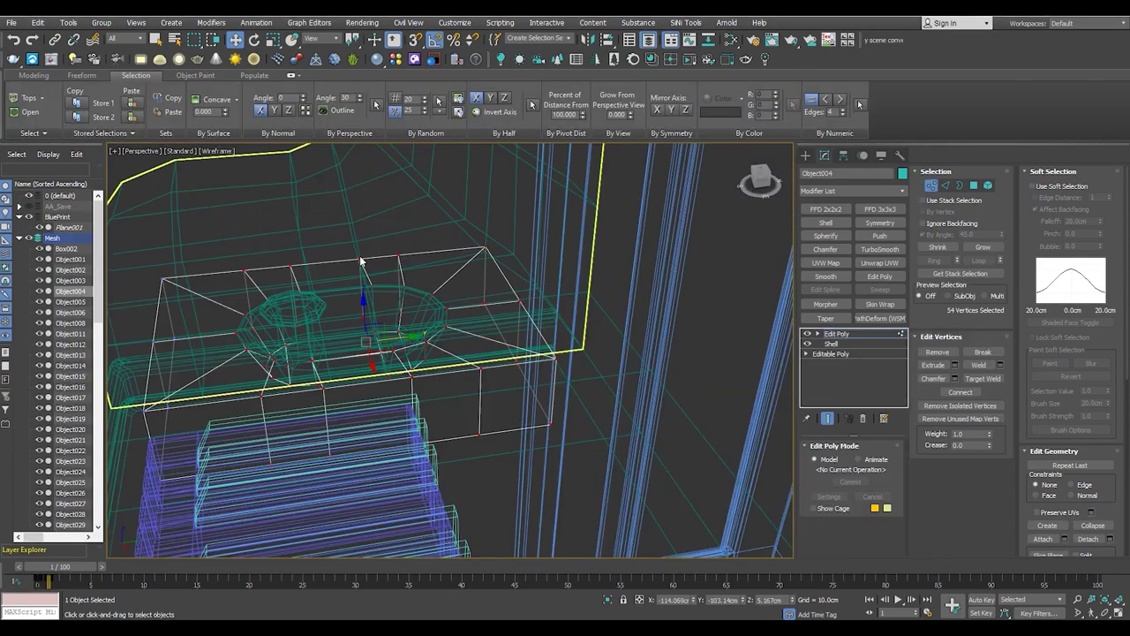
{"action": "key", "text": "F3"}
{"action": "scroll", "coordinate": [360, 261], "scroll_direction": "down", "scroll_amount": 3}
{"action": "left_click_drag", "start_coordinate": [423, 345], "coordinate": [397, 350]}
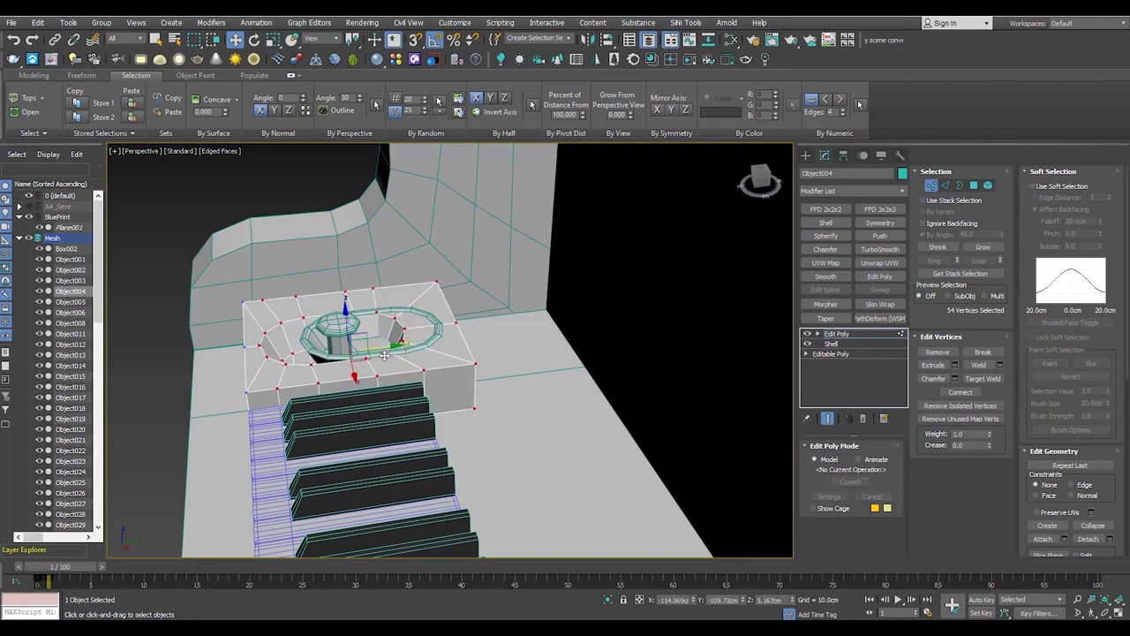
{"action": "left_click_drag", "start_coordinate": [384, 355], "coordinate": [384, 353]}
{"action": "scroll", "coordinate": [366, 397], "scroll_direction": "down", "scroll_amount": 3}
{"action": "middle_click_drag", "start_coordinate": [366, 397], "coordinate": [336, 353], "text": "alt"}
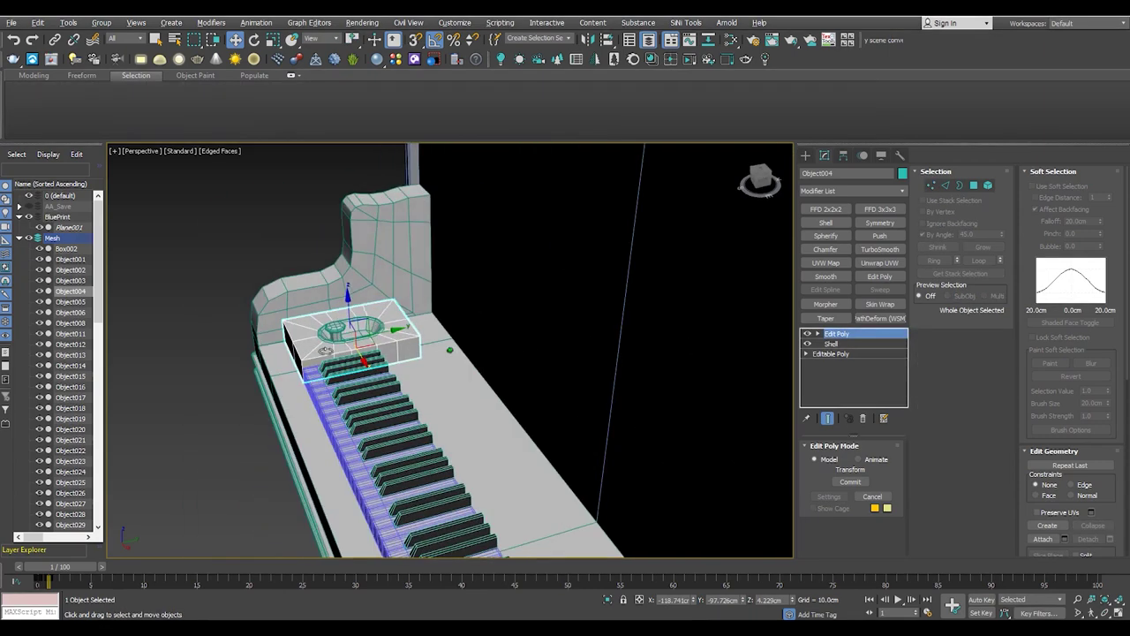
{"action": "scroll", "coordinate": [335, 353], "scroll_direction": "up", "scroll_amount": 2}
Add keyboard objects to the selection and shift them to the left
{"action": "left_click", "coordinate": [303, 316], "text": "ctrl"}
{"action": "middle_click_drag", "start_coordinate": [300, 327], "coordinate": [327, 342], "text": "alt"}
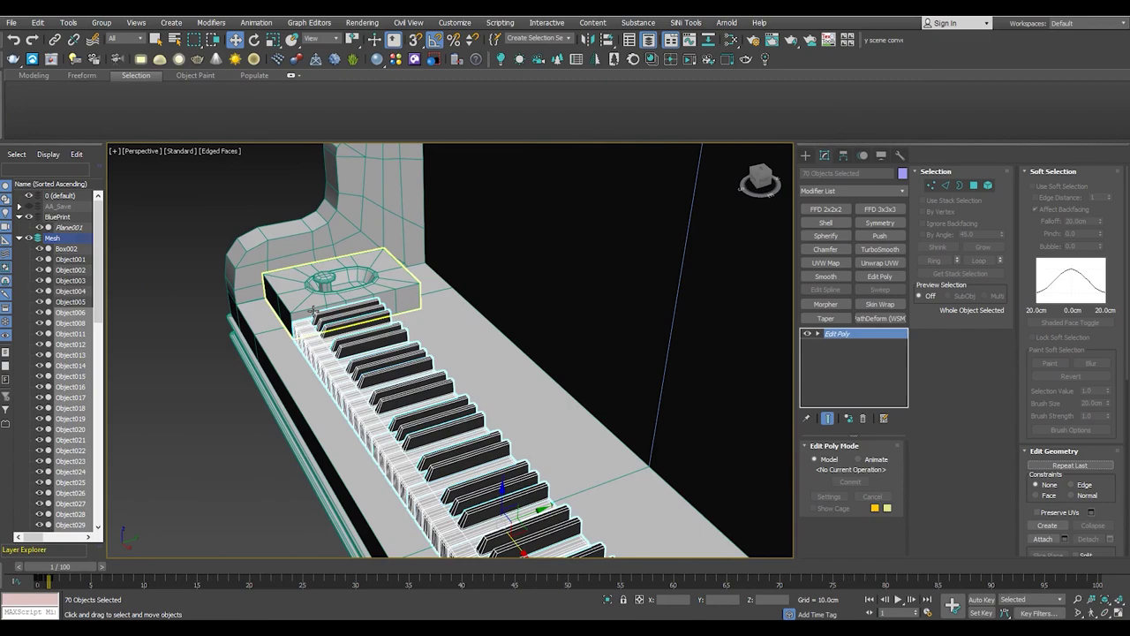
{"action": "left_click", "coordinate": [326, 292], "text": "ctrl"}
{"action": "mouse_move", "coordinate": [326, 291]}
{"action": "middle_mouse_down", "text": "alt"}
{"action": "mouse_move", "coordinate": [287, 293]}
{"action": "mouse_move", "coordinate": [398, 371]}
{"action": "middle_mouse_up", "text": "alt"}
{"action": "scroll", "coordinate": [397, 370], "scroll_direction": "up", "scroll_amount": 3}
{"action": "scroll", "coordinate": [442, 388], "scroll_direction": "down", "scroll_amount": 3}
{"action": "scroll", "coordinate": [470, 395], "scroll_direction": "up", "scroll_amount": 1}
{"action": "scroll", "coordinate": [353, 300], "scroll_direction": "up", "scroll_amount": 3}
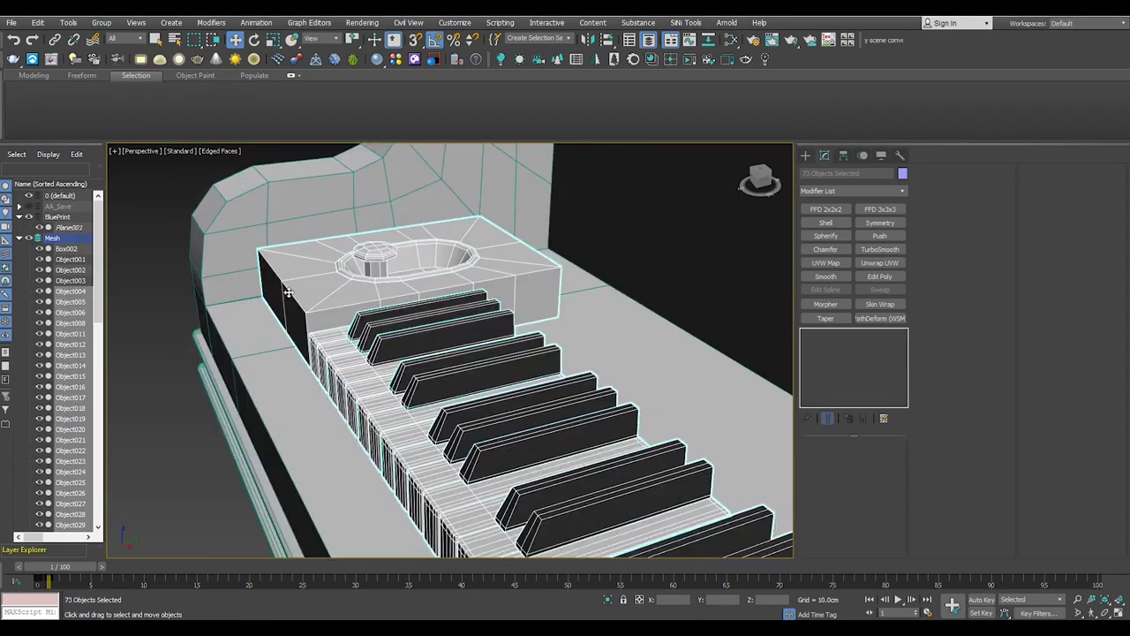
{"action": "scroll", "coordinate": [353, 305], "scroll_direction": "up", "scroll_amount": 1}
{"action": "scroll", "coordinate": [353, 306], "scroll_direction": "down", "scroll_amount": 4}
{"action": "scroll", "coordinate": [354, 306], "scroll_direction": "up", "scroll_amount": 1}
{"action": "scroll", "coordinate": [358, 305], "scroll_direction": "up", "scroll_amount": 1}
{"action": "scroll", "coordinate": [368, 303], "scroll_direction": "up", "scroll_amount": 2}
{"action": "mouse_move", "coordinate": [368, 303]}
{"action": "left_mouse_down"}
{"action": "mouse_move", "coordinate": [343, 305]}
{"action": "mouse_move", "coordinate": [353, 309]}
{"action": "left_mouse_up"}
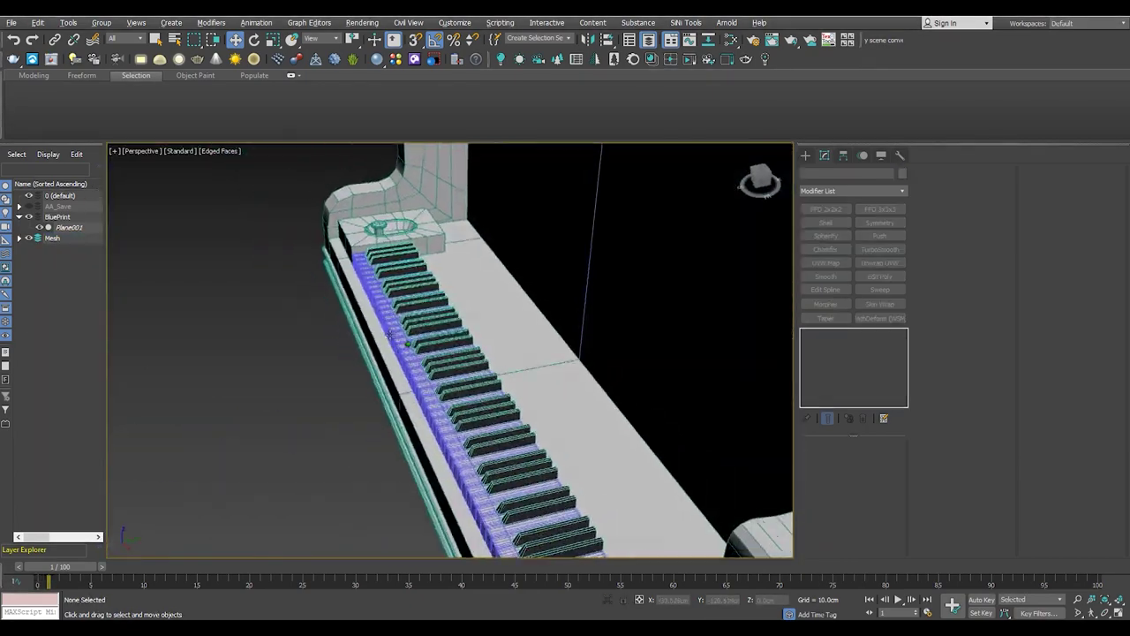
Move the block's right-side vertices left and stretch the hole's vertex ring into an oval
{"action": "left_click", "coordinate": [438, 323]}
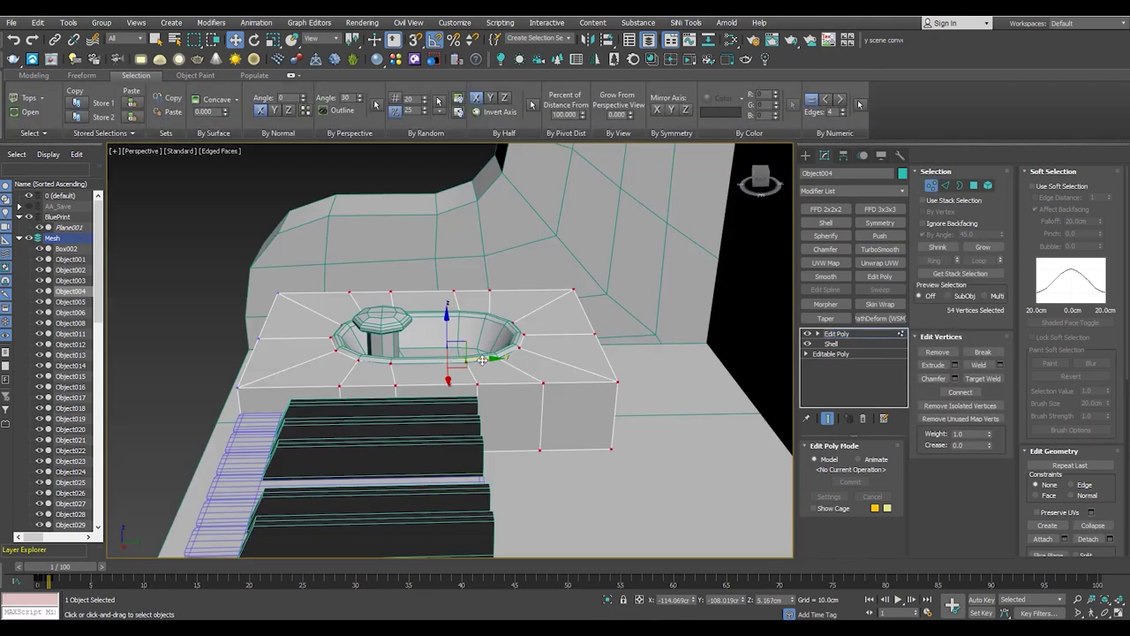
{"action": "left_click_drag", "start_coordinate": [482, 359], "coordinate": [431, 366]}
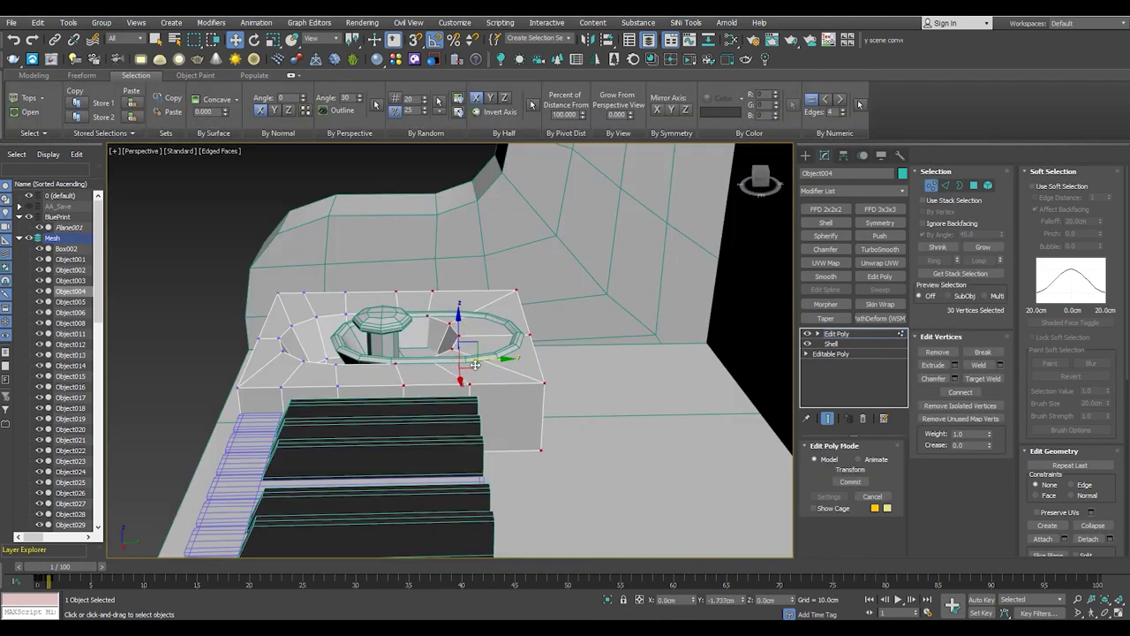
{"action": "middle_click_drag", "start_coordinate": [453, 375], "coordinate": [509, 314], "text": "alt"}
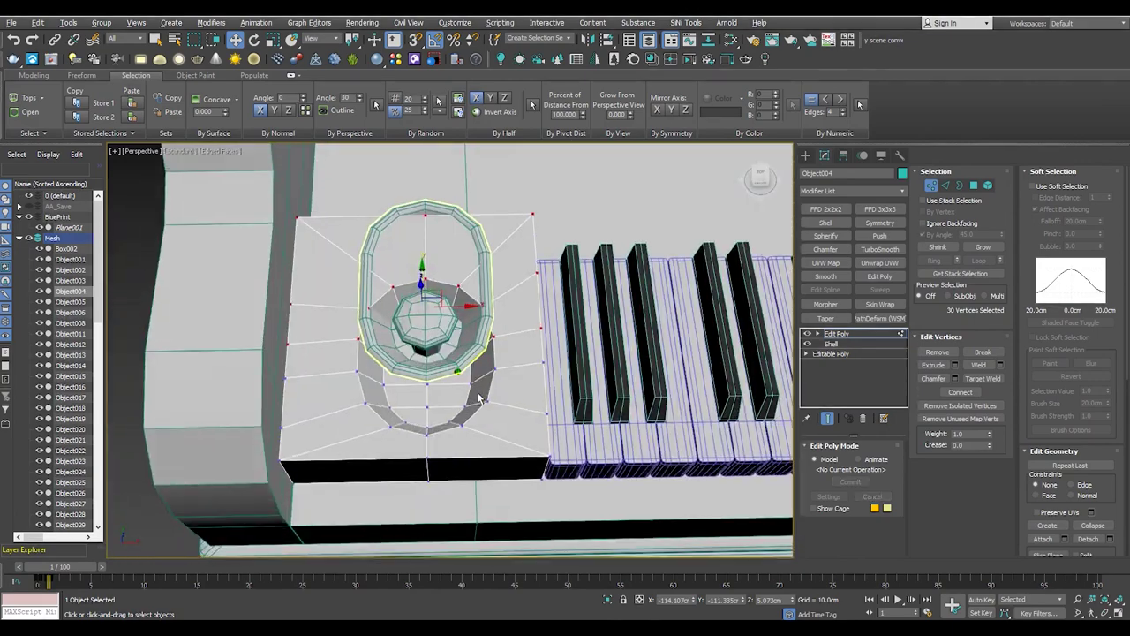
{"action": "key", "text": "F3"}
{"action": "middle_click_drag", "start_coordinate": [384, 424], "coordinate": [428, 386], "text": "alt"}
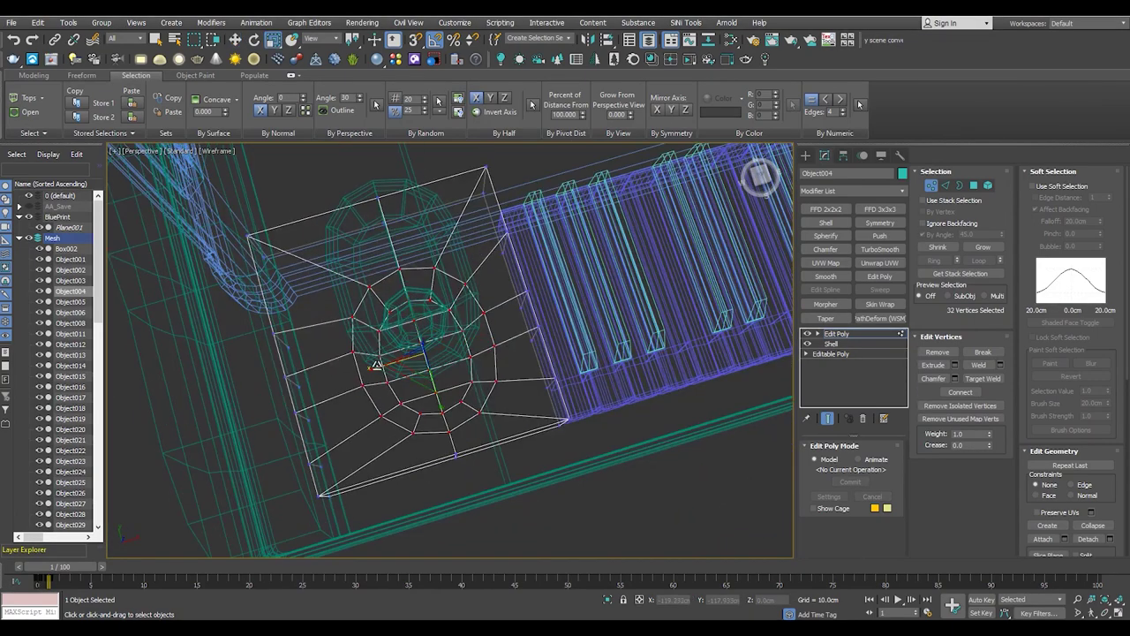
{"action": "left_click_drag", "start_coordinate": [379, 363], "coordinate": [441, 404]}
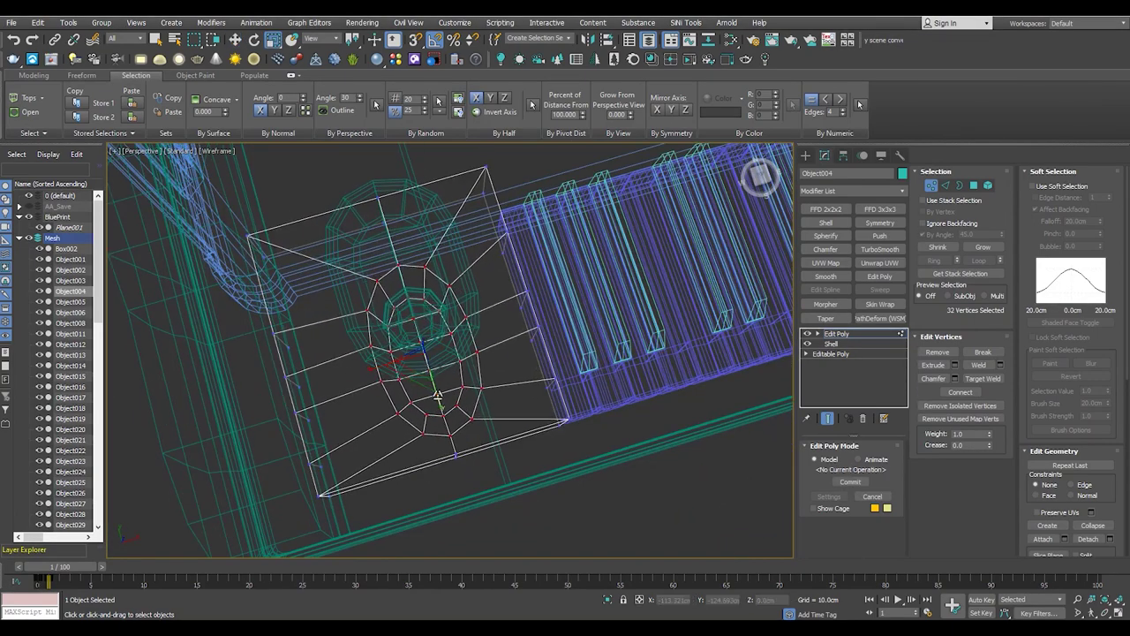
{"action": "key", "text": "F3"}
{"action": "mouse_move", "coordinate": [415, 325]}
{"action": "middle_mouse_down", "text": "alt"}
{"action": "mouse_move", "coordinate": [582, 272]}
{"action": "mouse_move", "coordinate": [551, 311]}
{"action": "middle_mouse_up", "text": "alt"}
{"action": "key", "text": "1"}
Select the end block's hole bottom and side-wall polygons
{"action": "middle_click_drag", "start_coordinate": [314, 397], "coordinate": [547, 335], "text": "alt"}
{"action": "left_click", "coordinate": [415, 371]}
{"action": "key", "text": "4"}
{"action": "left_click", "coordinate": [613, 314]}
{"action": "middle_click_drag", "start_coordinate": [614, 314], "coordinate": [477, 454], "text": "alt"}
{"action": "left_click", "coordinate": [410, 362]}
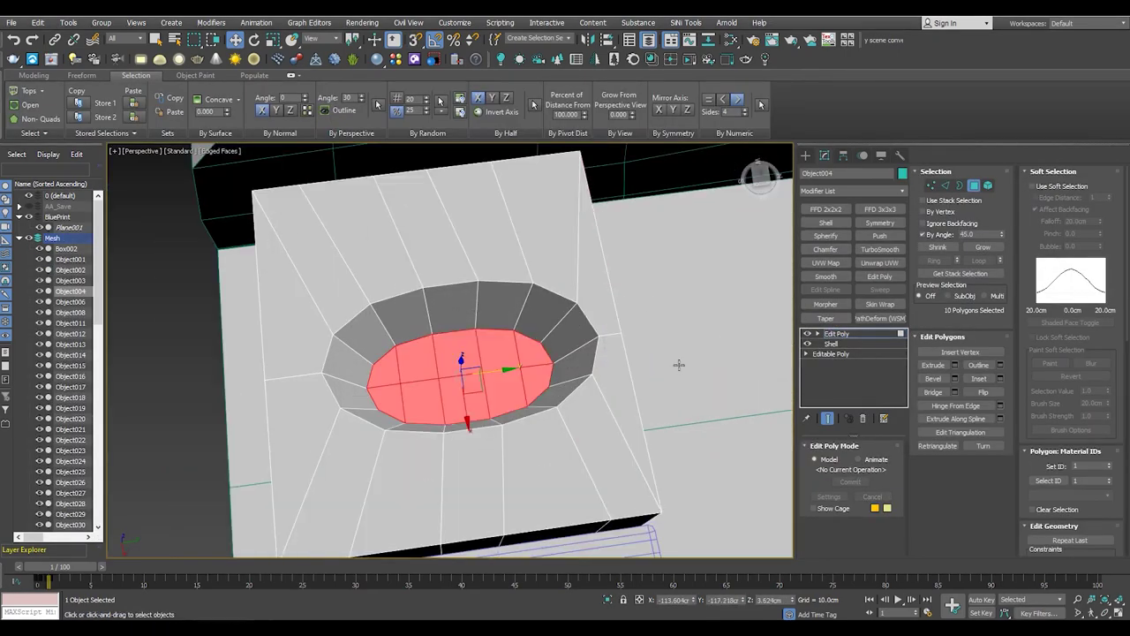
{"action": "left_click", "coordinate": [977, 251]}
Detach the hole faces as a separate bowl object and select it
{"action": "mouse_move", "coordinate": [481, 366]}
{"action": "middle_mouse_down", "text": "alt"}
{"action": "mouse_move", "coordinate": [456, 378]}
{"action": "mouse_move", "coordinate": [423, 367]}
{"action": "middle_mouse_up", "text": "alt"}
{"action": "scroll", "coordinate": [456, 378], "scroll_direction": "down", "scroll_amount": 3}
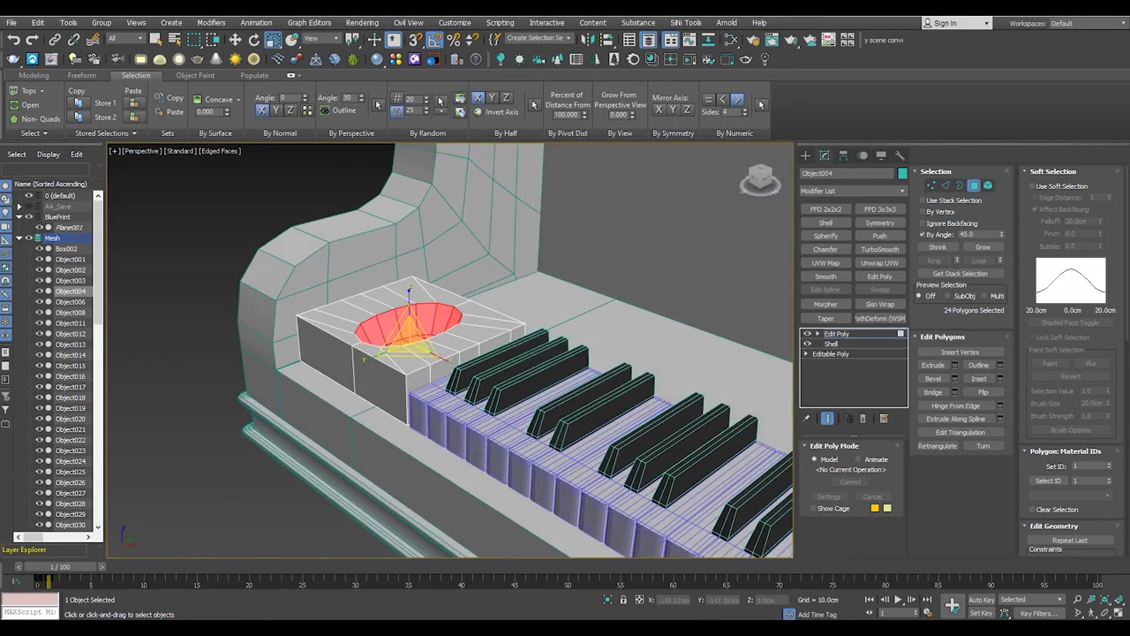
{"action": "mouse_move", "coordinate": [362, 281]}
{"action": "middle_mouse_down", "text": "alt"}
{"action": "mouse_move", "coordinate": [327, 371]}
{"action": "mouse_move", "coordinate": [366, 394]}
{"action": "middle_mouse_up", "text": "alt"}
{"action": "scroll", "coordinate": [353, 327], "scroll_direction": "down", "scroll_amount": 5}
{"action": "scroll", "coordinate": [326, 371], "scroll_direction": "up", "scroll_amount": 5}
{"action": "scroll", "coordinate": [366, 395], "scroll_direction": "up", "scroll_amount": 3}
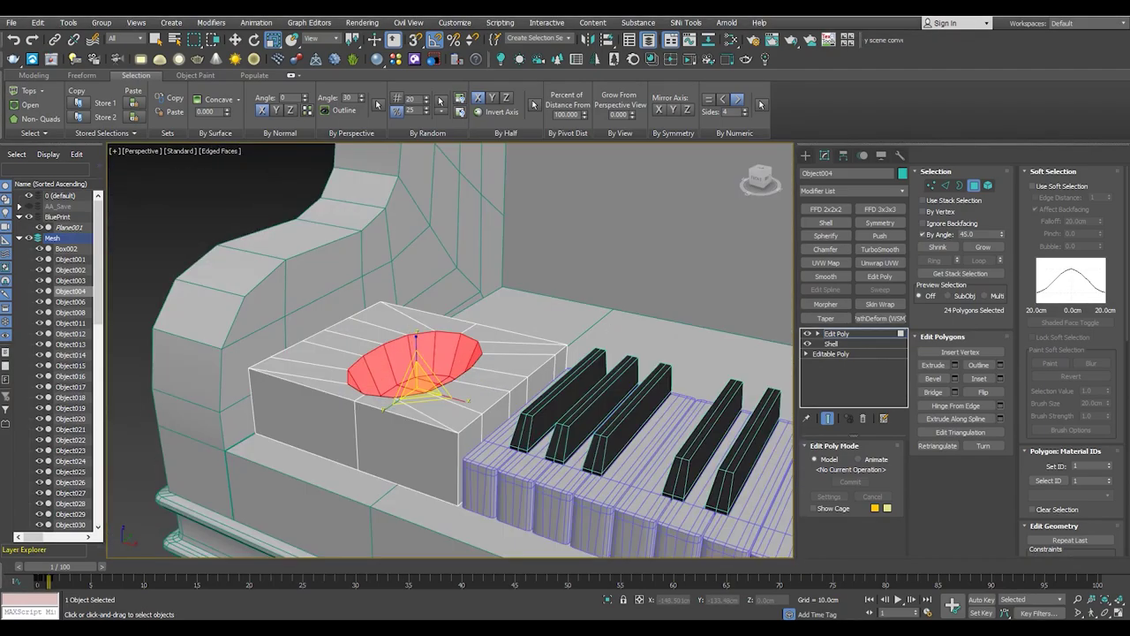
{"action": "middle_click_drag", "start_coordinate": [402, 351], "coordinate": [460, 371], "text": "alt"}
{"action": "scroll", "coordinate": [459, 371], "scroll_direction": "up", "scroll_amount": 4}
{"action": "key", "text": "Return"}
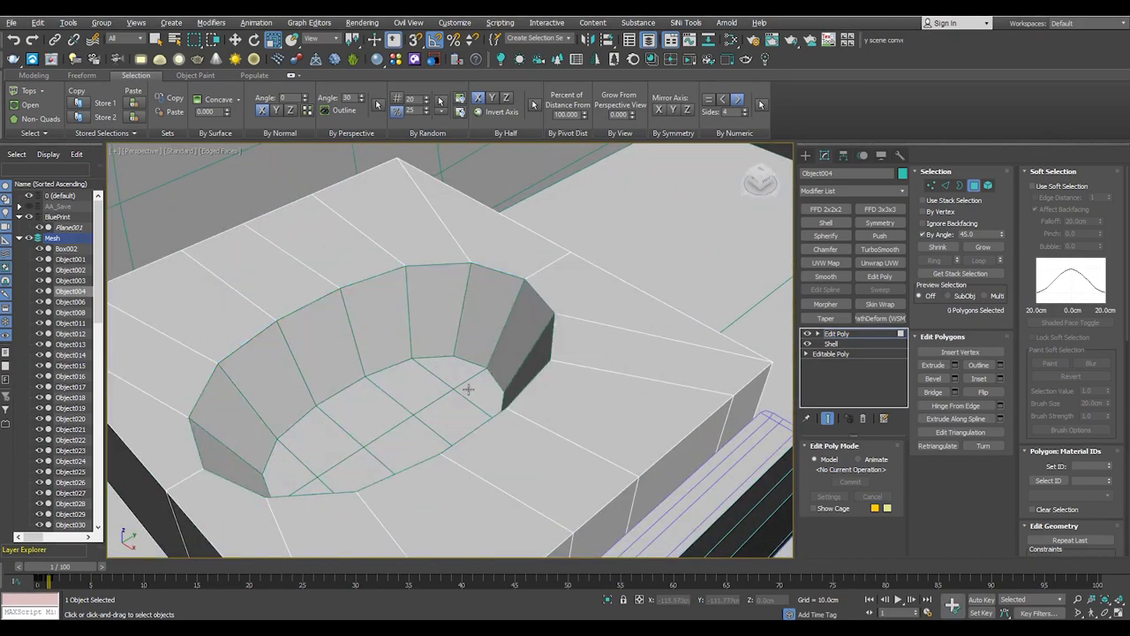
{"action": "scroll", "coordinate": [468, 388], "scroll_direction": "down", "scroll_amount": 5}
{"action": "key", "text": "4"}
{"action": "left_click", "coordinate": [452, 336]}
{"action": "scroll", "coordinate": [477, 362], "scroll_direction": "up", "scroll_amount": 3}
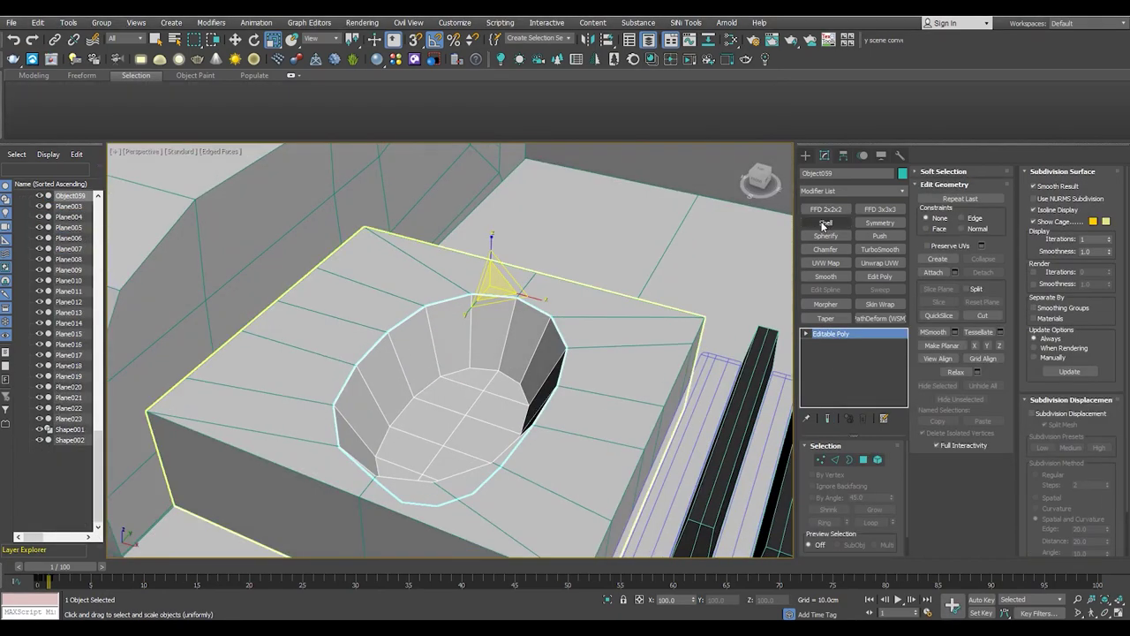
Set the bowl's Shell outer thickness to 0.5cm, then 1.0cm
{"action": "type", "text": "0.5cm"}
{"action": "key", "text": "Return"}
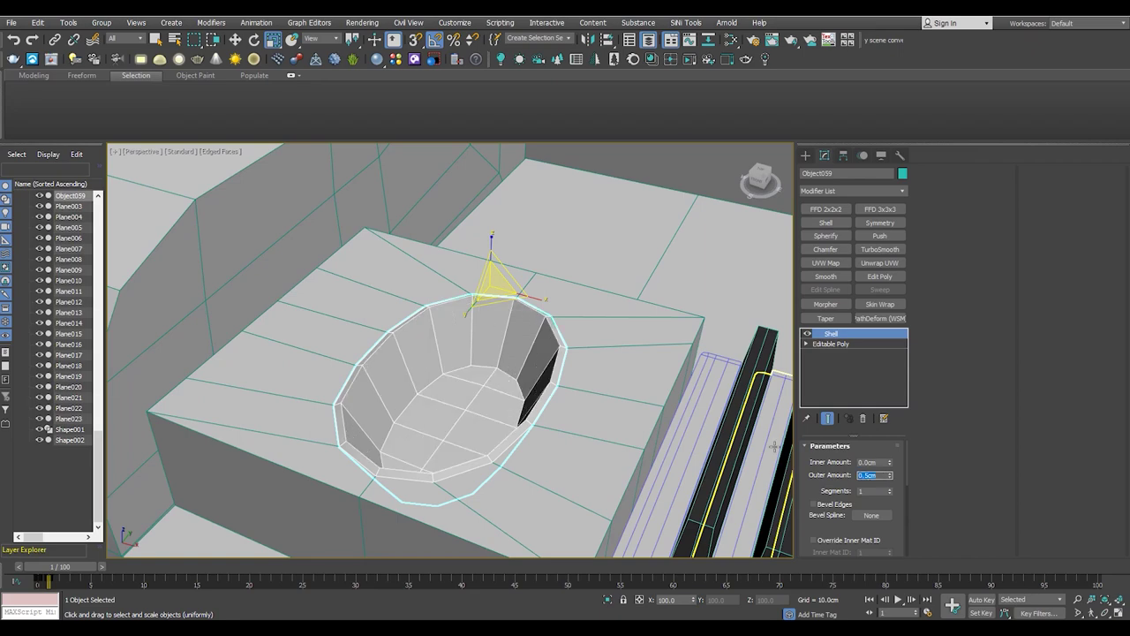
{"action": "type", "text": "1"}
{"action": "key", "text": "Return"}
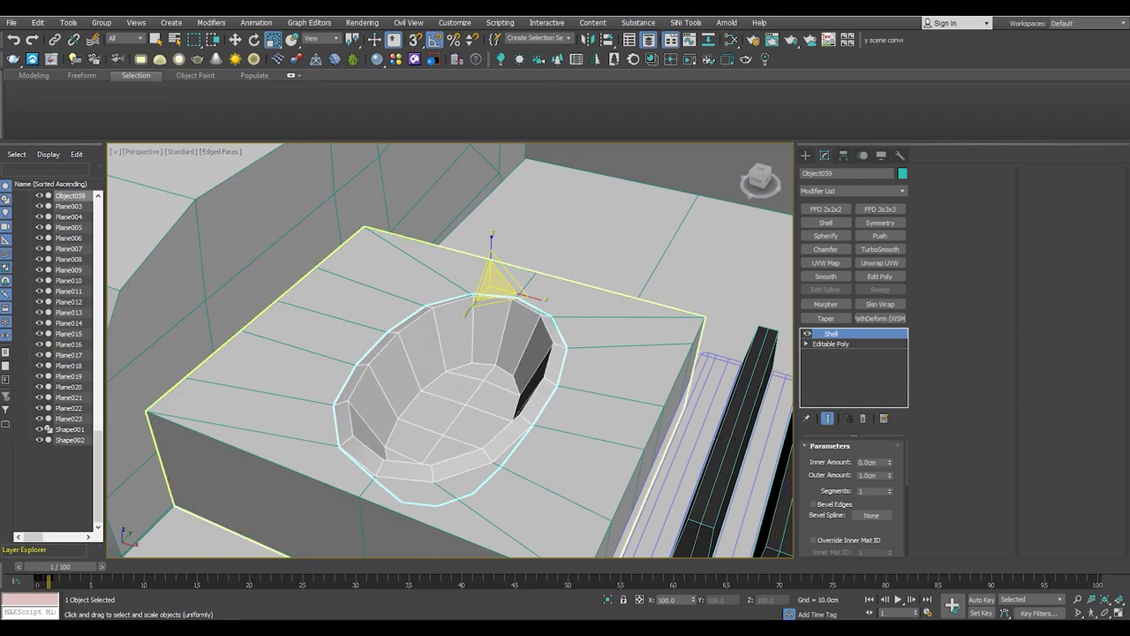
Add Edit Poly and chamfer the bowl's centre floor vertex by about 0.92cm
{"action": "middle_click_drag", "start_coordinate": [466, 387], "coordinate": [591, 353], "text": "alt"}
{"action": "left_click", "coordinate": [879, 276]}
{"action": "scroll", "coordinate": [580, 338], "scroll_direction": "up", "scroll_amount": 3}
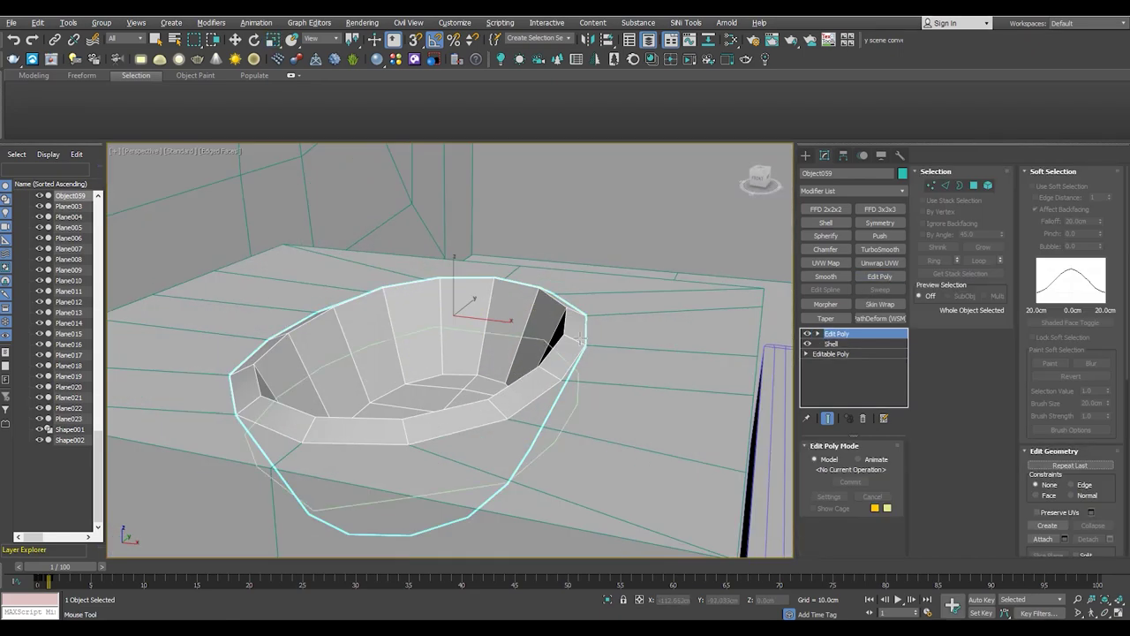
{"action": "key", "text": "2"}
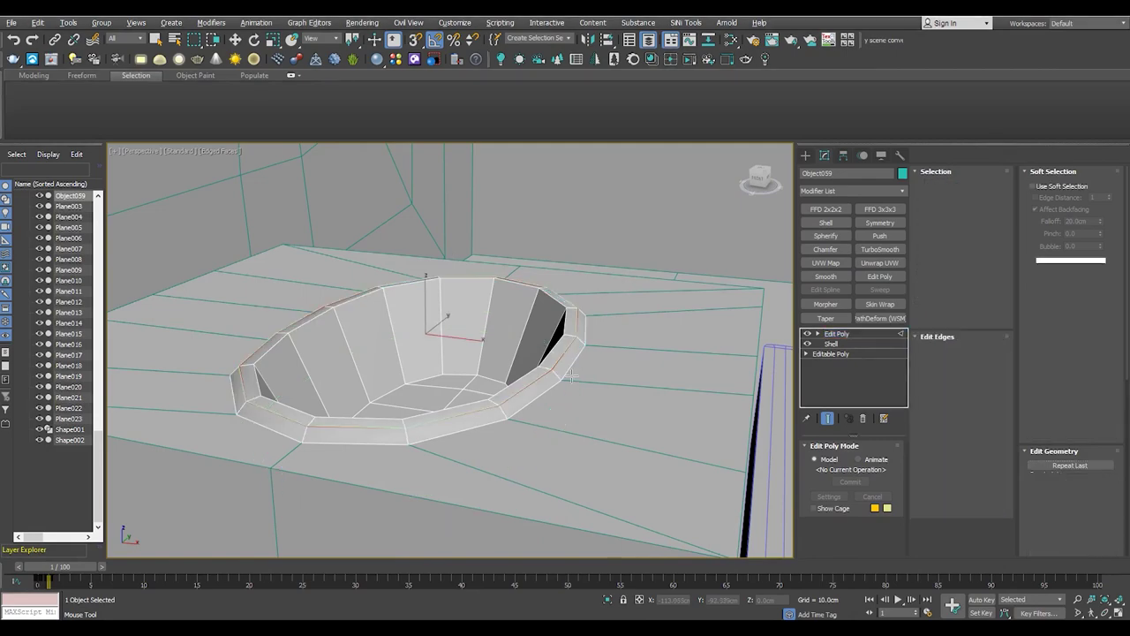
{"action": "double_click", "coordinate": [574, 339]}
{"action": "scroll", "coordinate": [410, 430], "scroll_direction": "down", "scroll_amount": 3}
{"action": "scroll", "coordinate": [410, 430], "scroll_direction": "up", "scroll_amount": 5}
{"action": "key", "text": "1"}
{"action": "mouse_move", "coordinate": [411, 430]}
{"action": "middle_mouse_down", "text": "alt"}
{"action": "mouse_move", "coordinate": [373, 385]}
{"action": "mouse_move", "coordinate": [384, 365]}
{"action": "mouse_move", "coordinate": [475, 303]}
{"action": "middle_mouse_up", "text": "alt"}
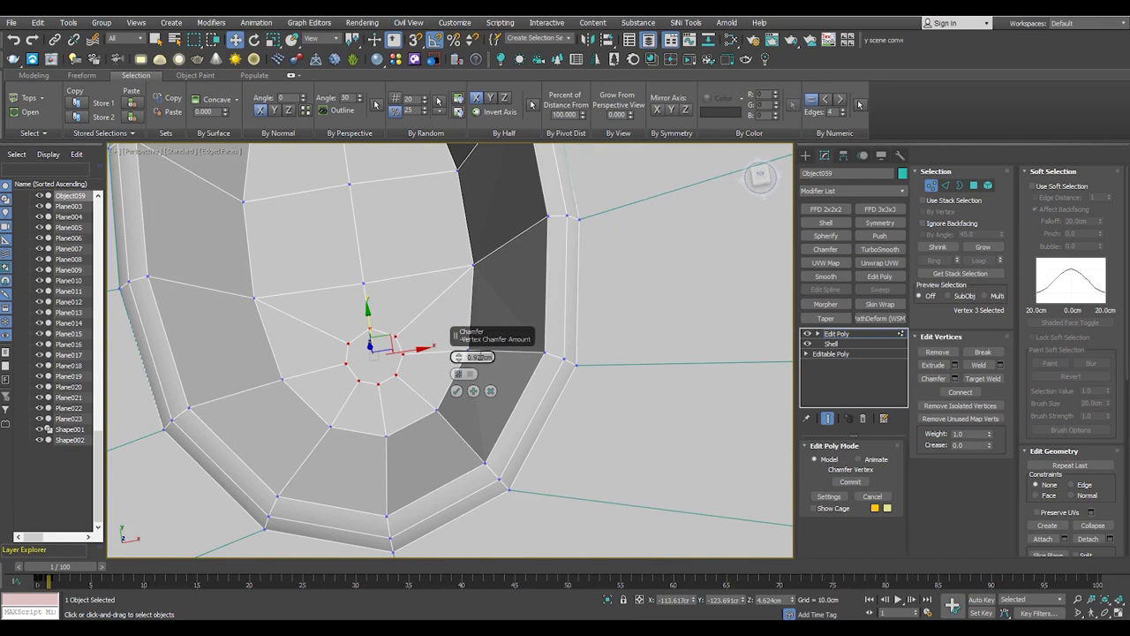
{"action": "left_click", "coordinate": [456, 390]}
Extrude the bowl's centre face into a column and bevel its top into a wider cap
{"action": "key", "text": "4"}
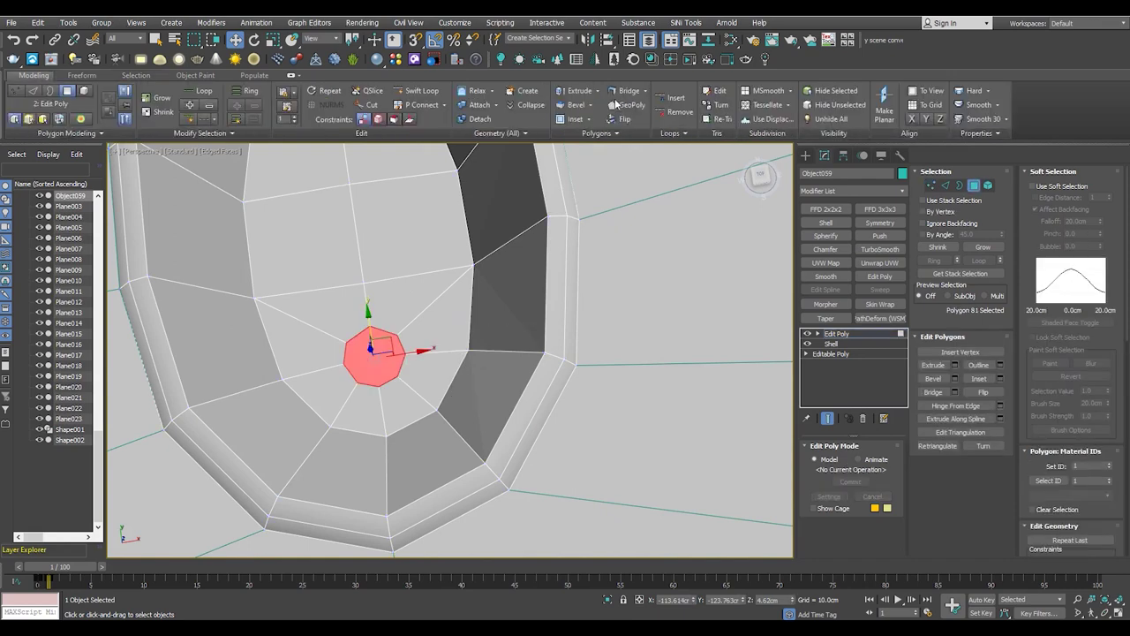
{"action": "middle_click_drag", "start_coordinate": [430, 333], "coordinate": [407, 274], "text": "alt"}
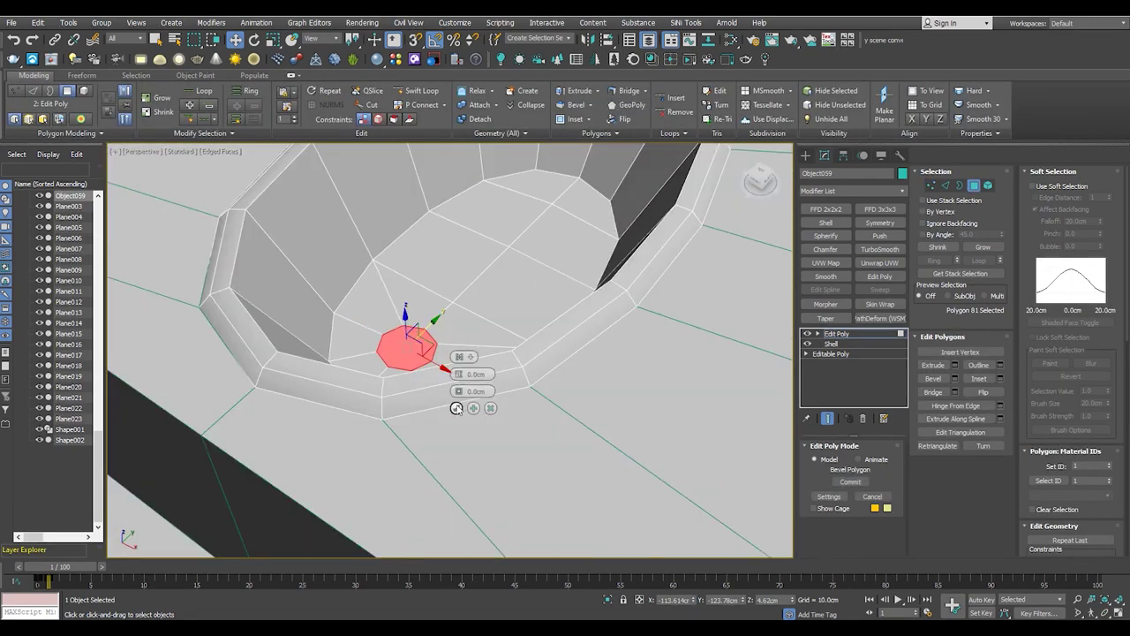
{"action": "left_click_drag", "start_coordinate": [404, 314], "coordinate": [400, 256], "text": "shift"}
{"action": "middle_click_drag", "start_coordinate": [400, 257], "coordinate": [415, 300], "text": "alt"}
{"action": "scroll", "coordinate": [432, 345], "scroll_direction": "up", "scroll_amount": 5}
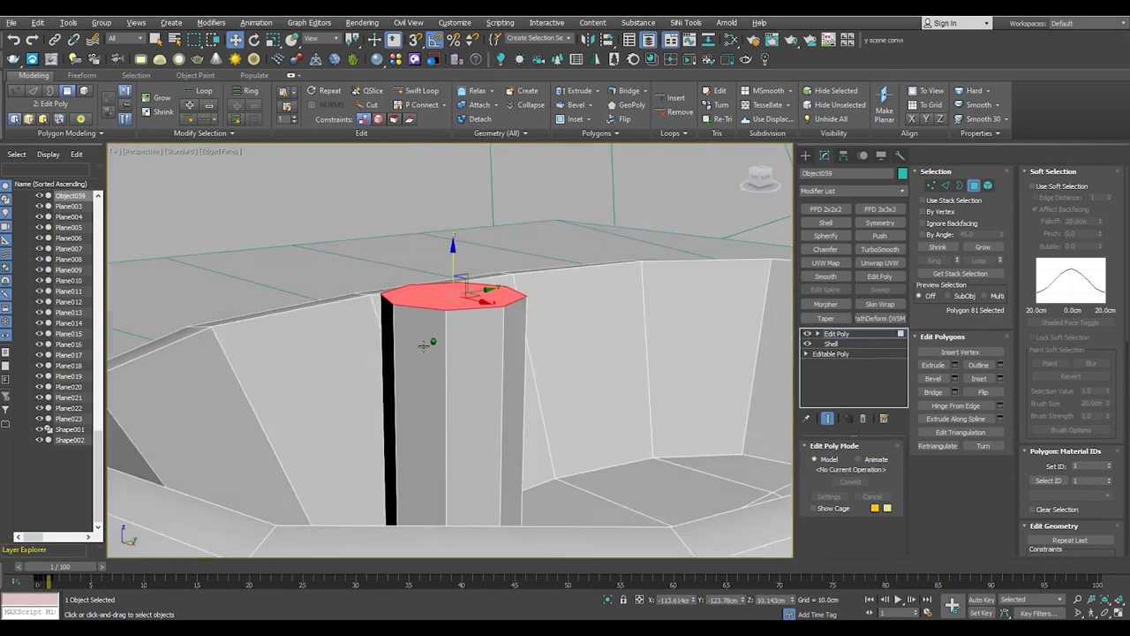
{"action": "scroll", "coordinate": [432, 345], "scroll_direction": "down", "scroll_amount": 3}
{"action": "left_click_drag", "start_coordinate": [460, 375], "coordinate": [460, 372]}
{"action": "mouse_move", "coordinate": [460, 372]}
{"action": "middle_mouse_down", "text": "alt"}
{"action": "mouse_move", "coordinate": [391, 328]}
{"action": "mouse_move", "coordinate": [458, 376]}
{"action": "middle_mouse_up", "text": "alt"}
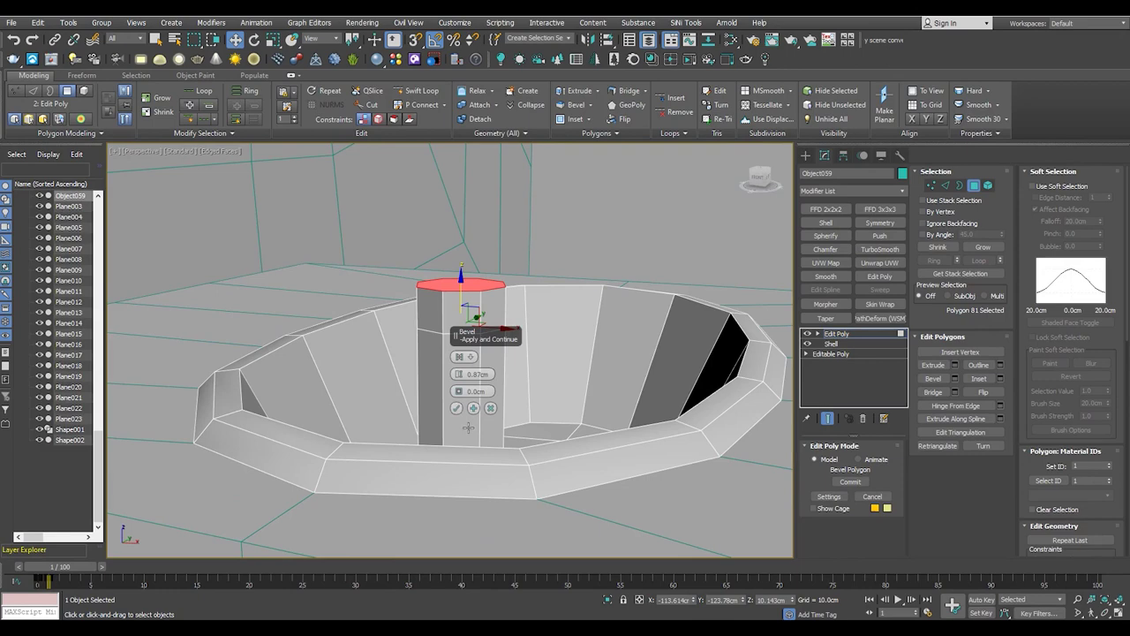
{"action": "key", "text": "shift+b"}
{"action": "left_click_drag", "start_coordinate": [458, 375], "coordinate": [458, 375]}
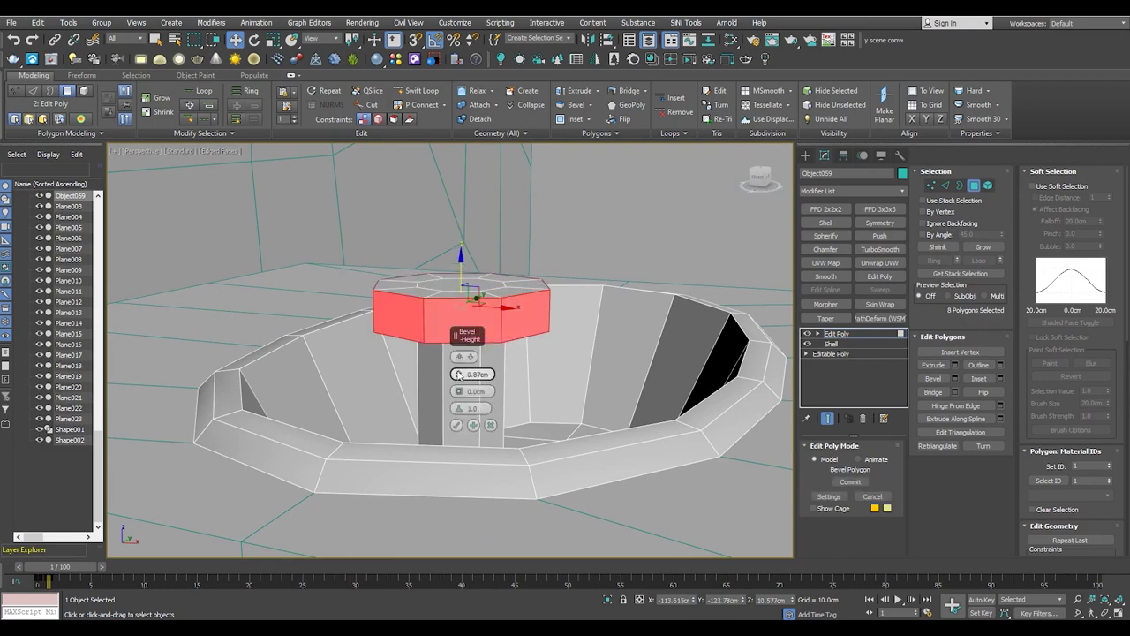
Select the cap's top face and cut new edges across it
{"action": "key", "text": "w"}
{"action": "scroll", "coordinate": [463, 296], "scroll_direction": "up", "scroll_amount": 3}
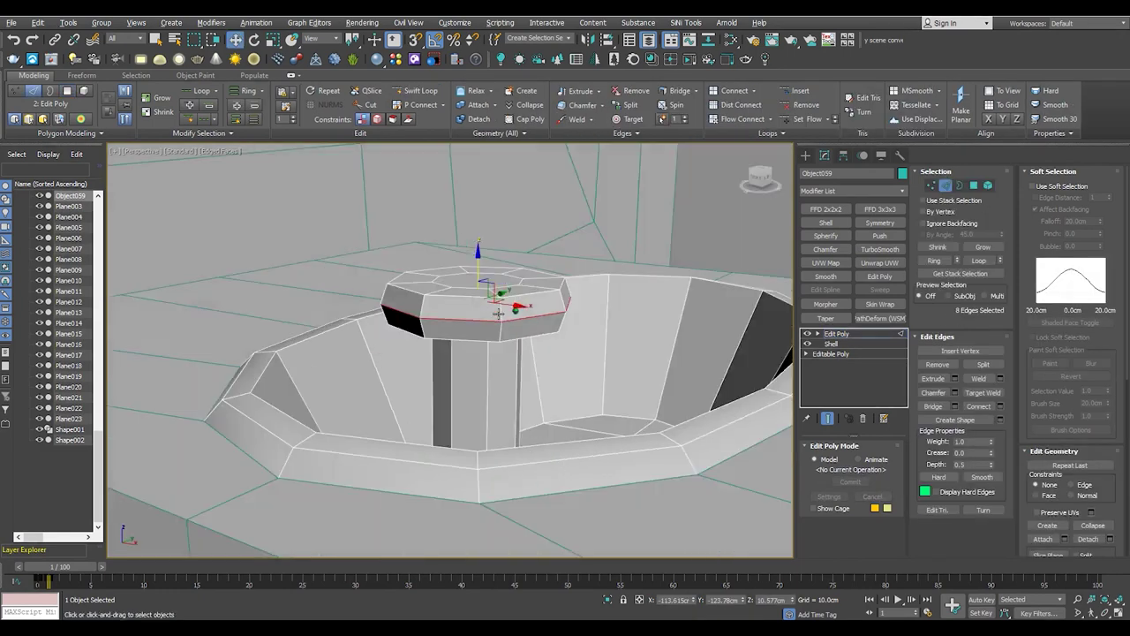
{"action": "left_click", "coordinate": [458, 265]}
{"action": "scroll", "coordinate": [458, 265], "scroll_direction": "up", "scroll_amount": 3}
{"action": "mouse_move", "coordinate": [459, 262]}
{"action": "middle_mouse_down", "text": "alt"}
{"action": "mouse_move", "coordinate": [458, 292]}
{"action": "mouse_move", "coordinate": [543, 256]}
{"action": "middle_mouse_up", "text": "alt"}
{"action": "scroll", "coordinate": [458, 291], "scroll_direction": "down", "scroll_amount": 3}
{"action": "scroll", "coordinate": [457, 324], "scroll_direction": "up", "scroll_amount": 4}
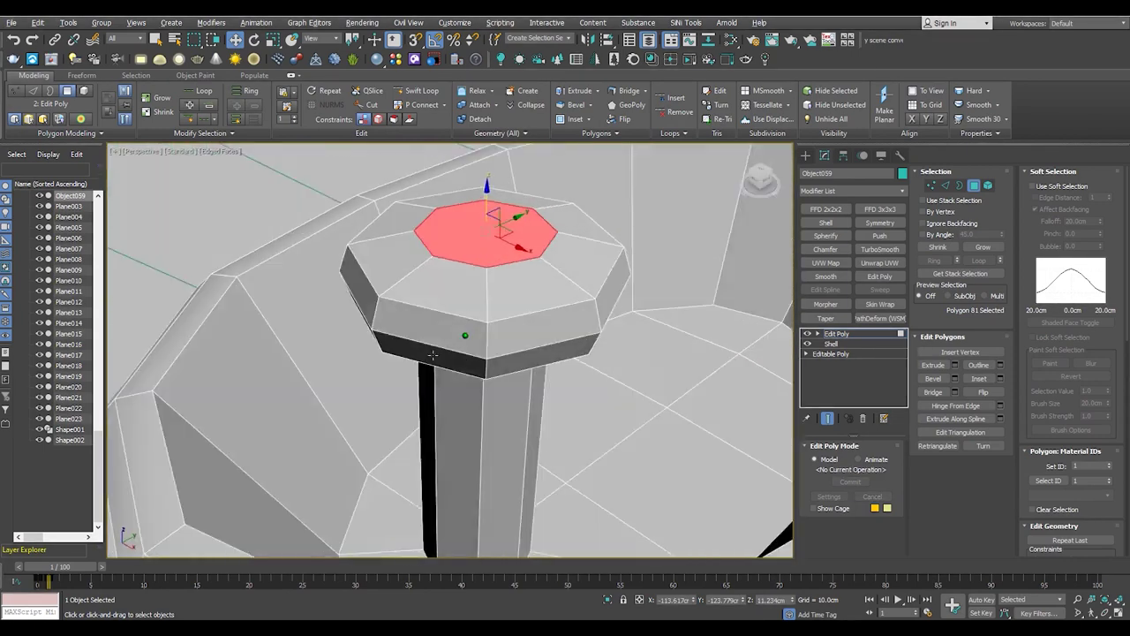
{"action": "key", "text": "1"}
{"action": "key", "text": "alt+c"}
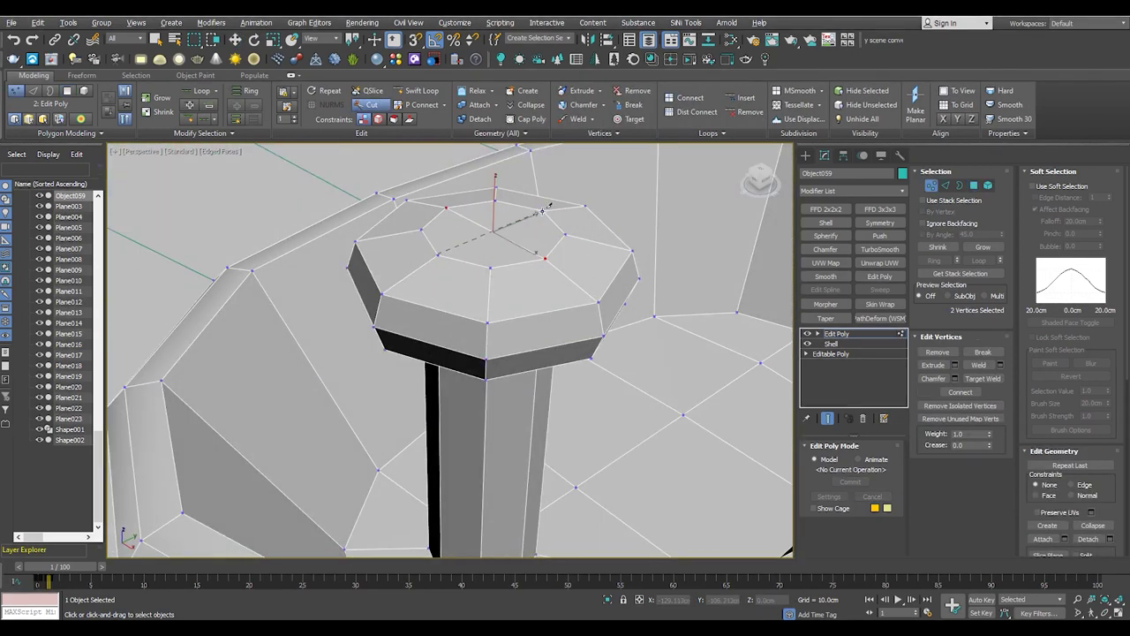
{"action": "right_click", "coordinate": [503, 236]}
Grow the selection to all 12 cap top faces and check the cap in its recess
{"action": "middle_click_drag", "start_coordinate": [490, 236], "coordinate": [499, 222], "text": "alt"}
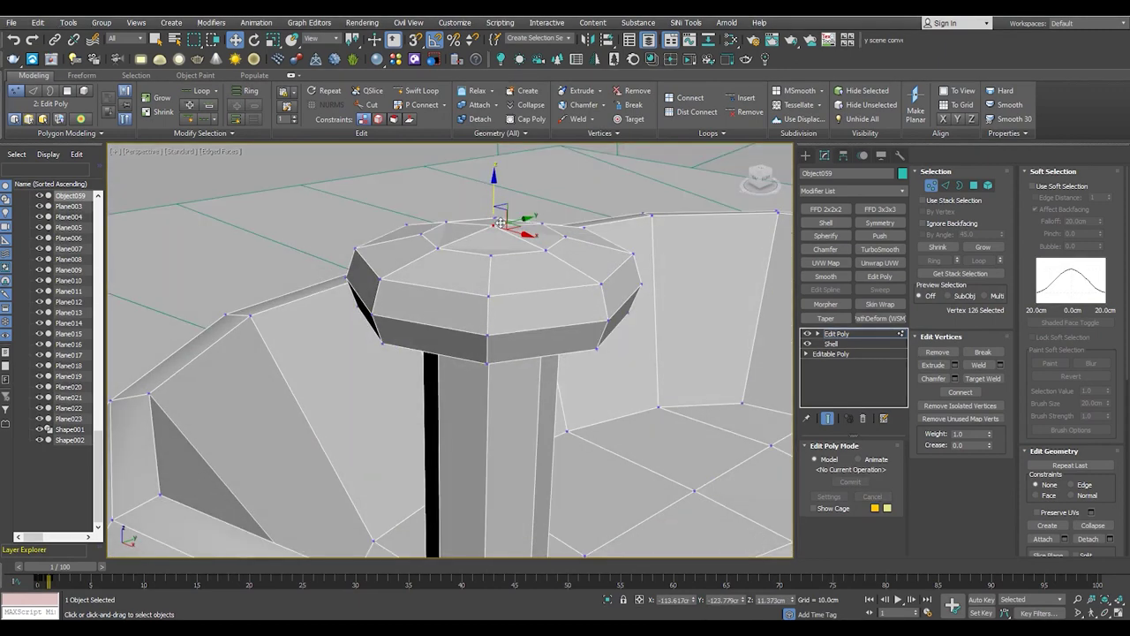
{"action": "left_click", "coordinate": [973, 185]}
{"action": "left_click", "coordinate": [983, 247]}
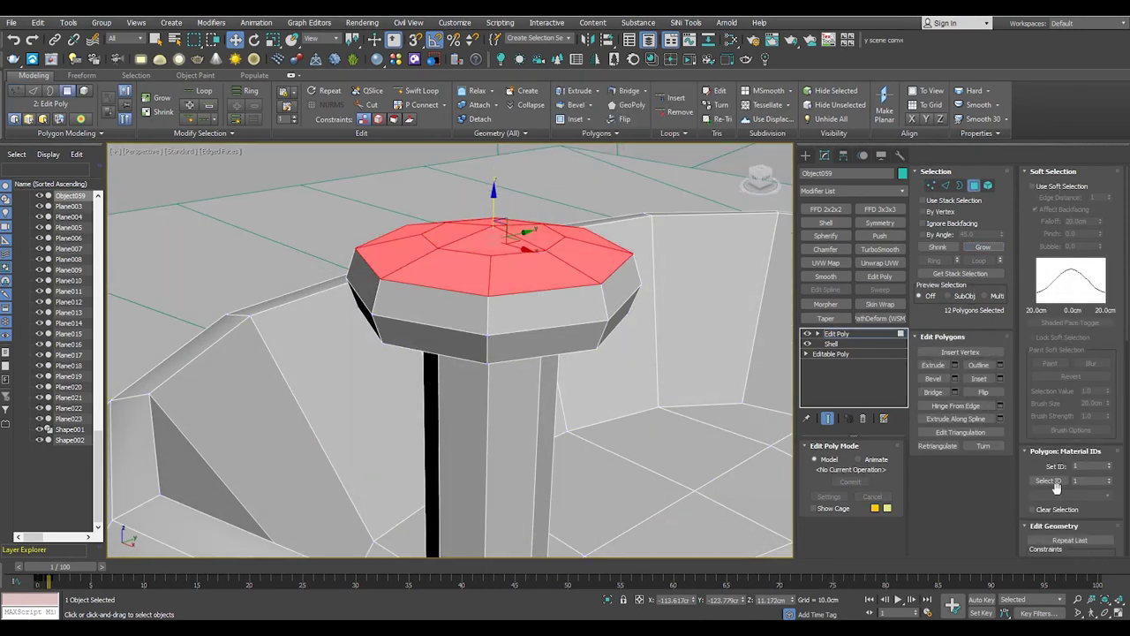
{"action": "scroll", "coordinate": [1062, 328], "scroll_direction": "down", "scroll_amount": 3}
{"action": "scroll", "coordinate": [1114, 459], "scroll_direction": "down", "scroll_amount": 2}
{"action": "scroll", "coordinate": [1114, 459], "scroll_direction": "down", "scroll_amount": 3}
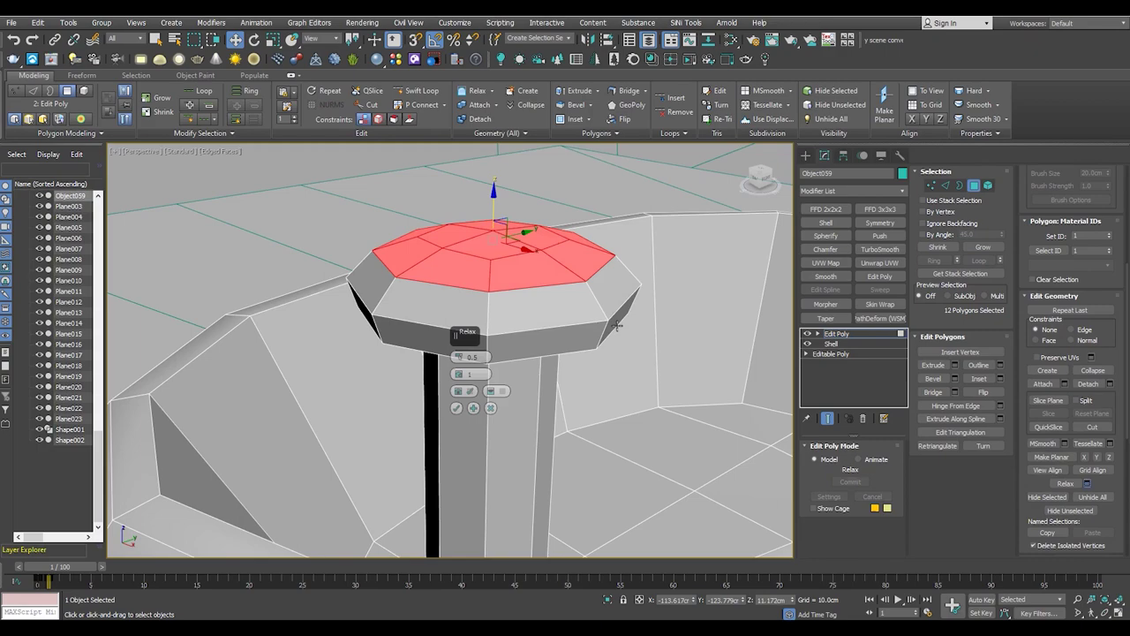
{"action": "middle_click_drag", "start_coordinate": [461, 404], "coordinate": [466, 357], "text": "alt"}
{"action": "scroll", "coordinate": [468, 353], "scroll_direction": "up", "scroll_amount": 3}
{"action": "key", "text": "2"}
{"action": "left_click", "coordinate": [468, 353]}
{"action": "scroll", "coordinate": [468, 353], "scroll_direction": "down", "scroll_amount": 5}
{"action": "mouse_move", "coordinate": [577, 384]}
{"action": "middle_mouse_down", "text": "alt"}
{"action": "mouse_move", "coordinate": [577, 320]}
{"action": "mouse_move", "coordinate": [521, 357]}
{"action": "middle_mouse_up", "text": "alt"}
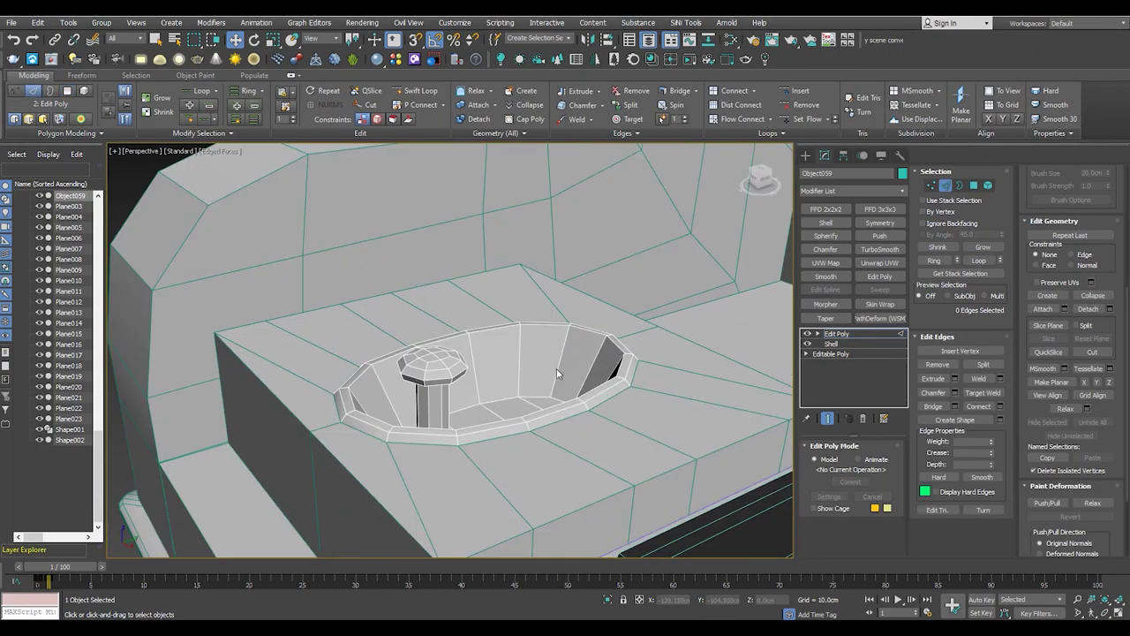
Exit sub-object editing and isolation to show the whole piano with edged faces
{"action": "left_click", "coordinate": [839, 333]}
{"action": "key", "text": "alt+q"}
{"action": "scroll", "coordinate": [478, 381], "scroll_direction": "down", "scroll_amount": 3}
{"action": "middle_click_drag", "start_coordinate": [478, 381], "coordinate": [485, 357], "text": "alt"}
{"action": "scroll", "coordinate": [485, 357], "scroll_direction": "up", "scroll_amount": 3}
{"action": "key", "text": "F4"}
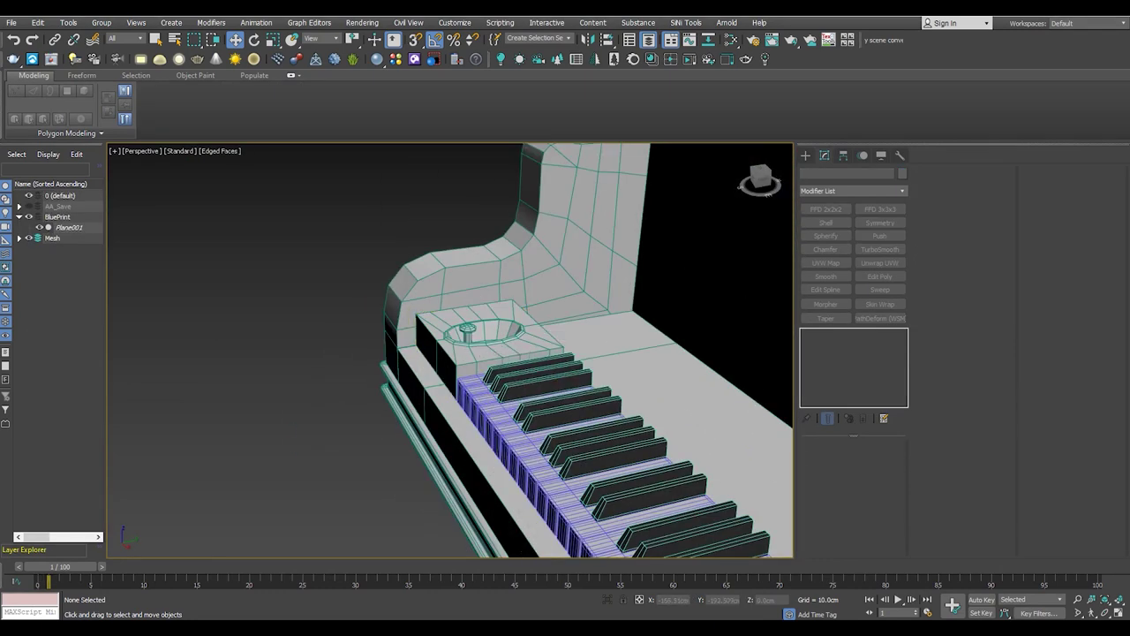
Detach the strip behind the keys from the body as a new object
{"action": "mouse_move", "coordinate": [449, 285]}
{"action": "middle_mouse_down", "text": "alt"}
{"action": "mouse_move", "coordinate": [459, 323]}
{"action": "mouse_move", "coordinate": [530, 398]}
{"action": "middle_mouse_up", "text": "alt"}
{"action": "left_click", "coordinate": [540, 403]}
{"action": "key", "text": "4"}
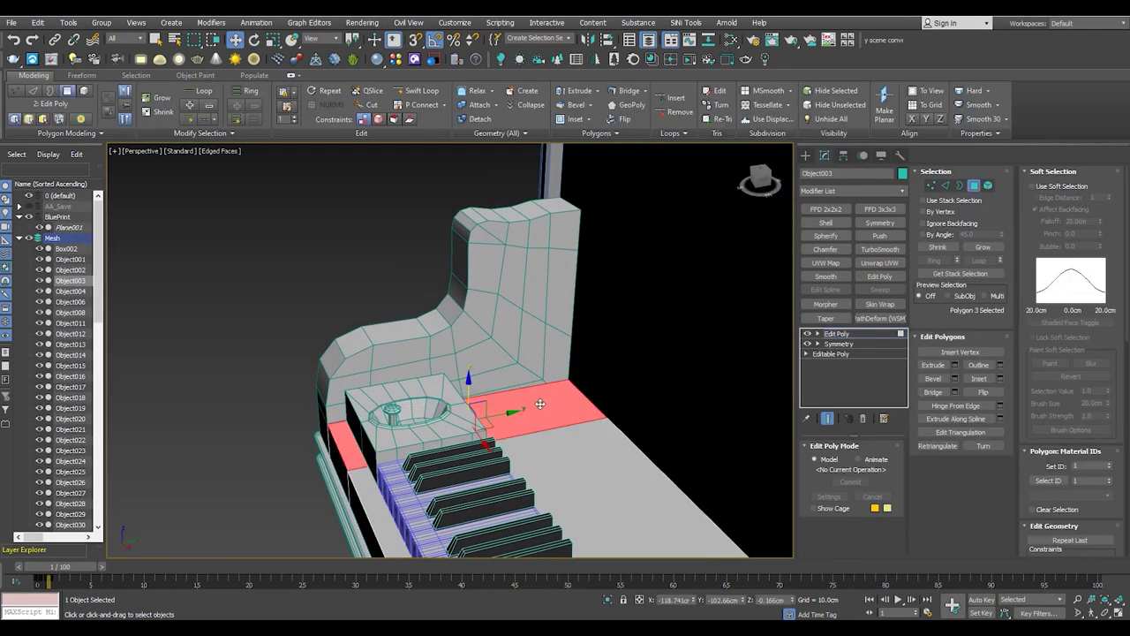
{"action": "scroll", "coordinate": [55, 397], "scroll_direction": "down", "scroll_amount": 5}
{"action": "left_click", "coordinate": [69, 279]}
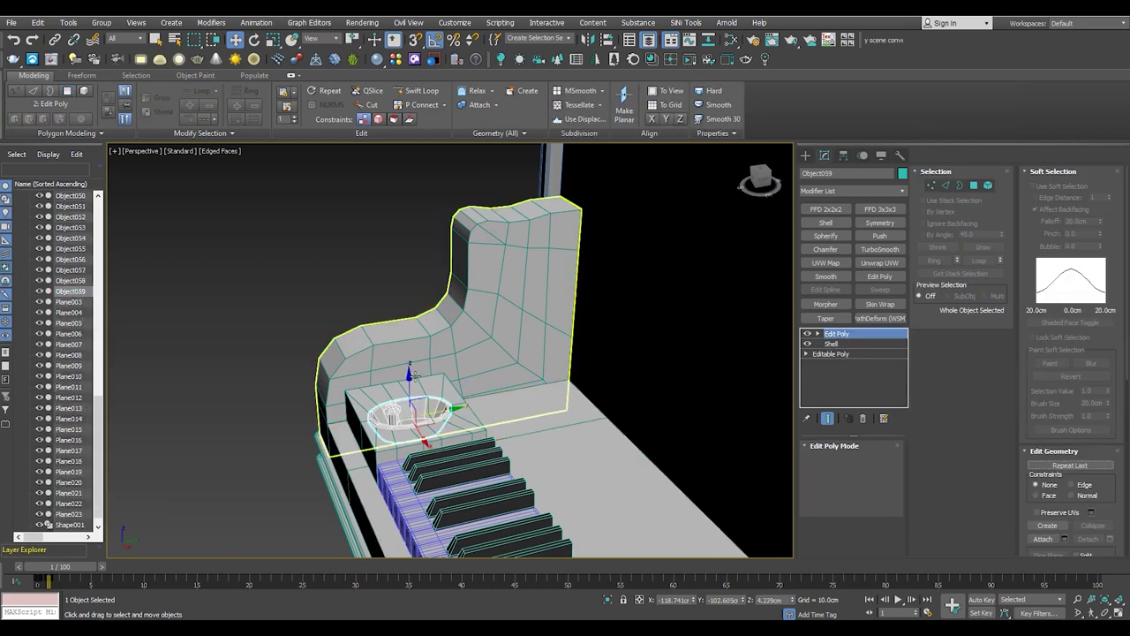
{"action": "key", "text": "z"}
{"action": "key", "text": "shift+z"}
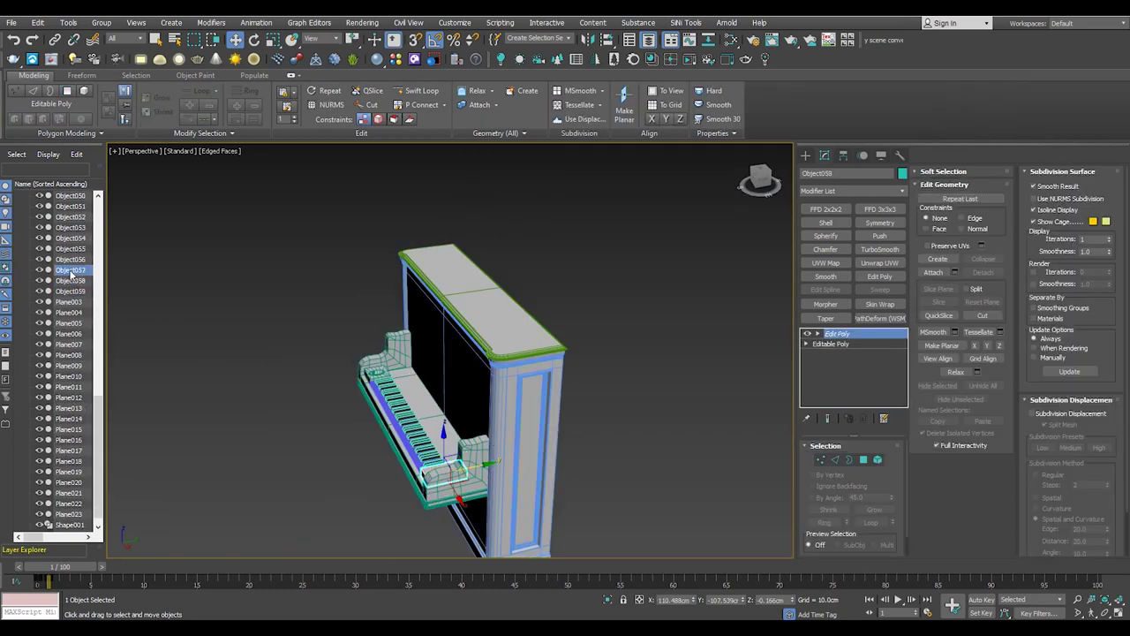
{"action": "left_click", "coordinate": [604, 324]}
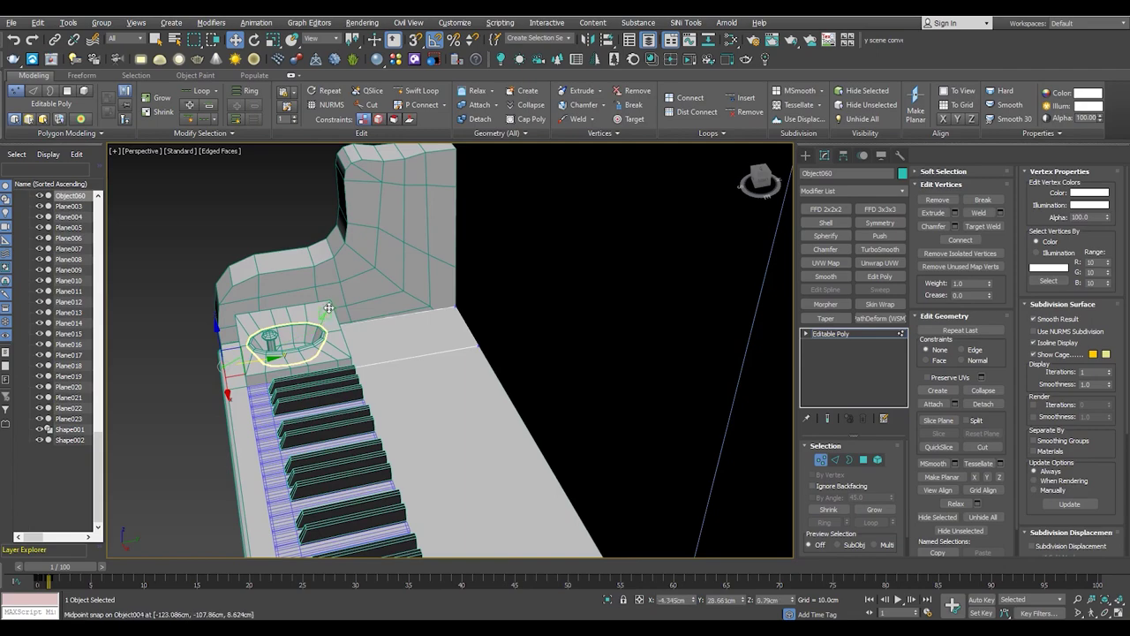
Stretch the detached block's end along X over the keyboard
{"action": "scroll", "coordinate": [329, 307], "scroll_direction": "up", "scroll_amount": 3}
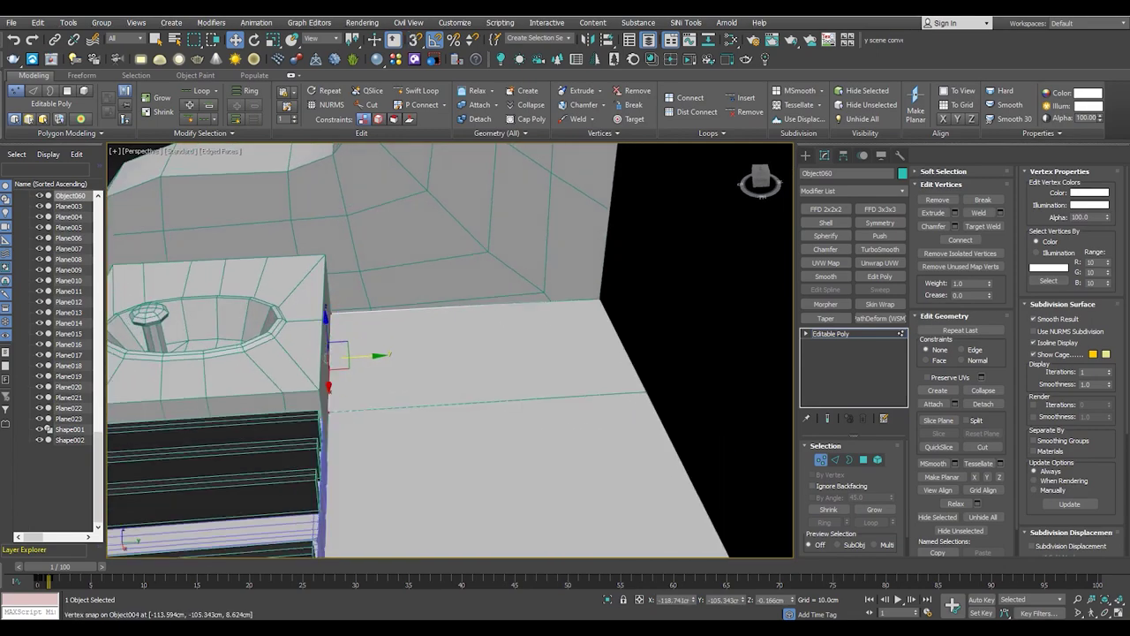
{"action": "scroll", "coordinate": [436, 363], "scroll_direction": "down", "scroll_amount": 3}
{"action": "middle_click_drag", "start_coordinate": [436, 363], "coordinate": [355, 434], "text": "alt"}
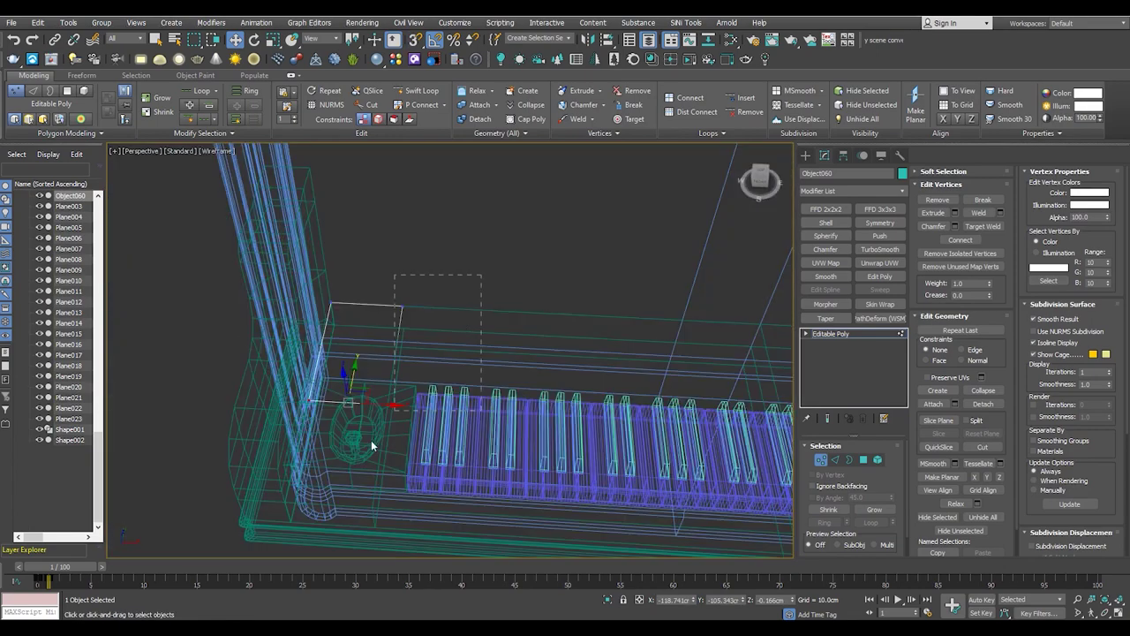
{"action": "left_click_drag", "start_coordinate": [353, 433], "coordinate": [328, 323]}
{"action": "middle_click_drag", "start_coordinate": [327, 323], "coordinate": [325, 334], "text": "alt"}
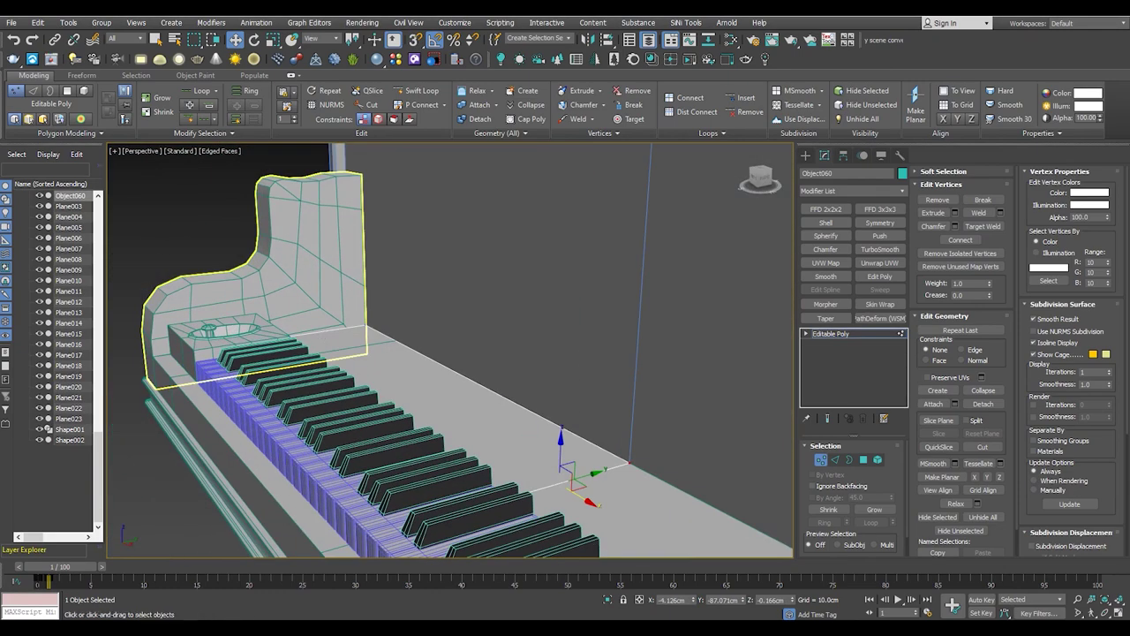
{"action": "mouse_move", "coordinate": [221, 380]}
{"action": "middle_mouse_down", "text": "alt"}
{"action": "mouse_move", "coordinate": [344, 352]}
{"action": "mouse_move", "coordinate": [352, 385]}
{"action": "mouse_move", "coordinate": [386, 328]}
{"action": "middle_mouse_up", "text": "alt"}
Select the new block's top face and check its fit over the keys in wireframe
{"action": "key", "text": "4"}
{"action": "left_click", "coordinate": [360, 344]}
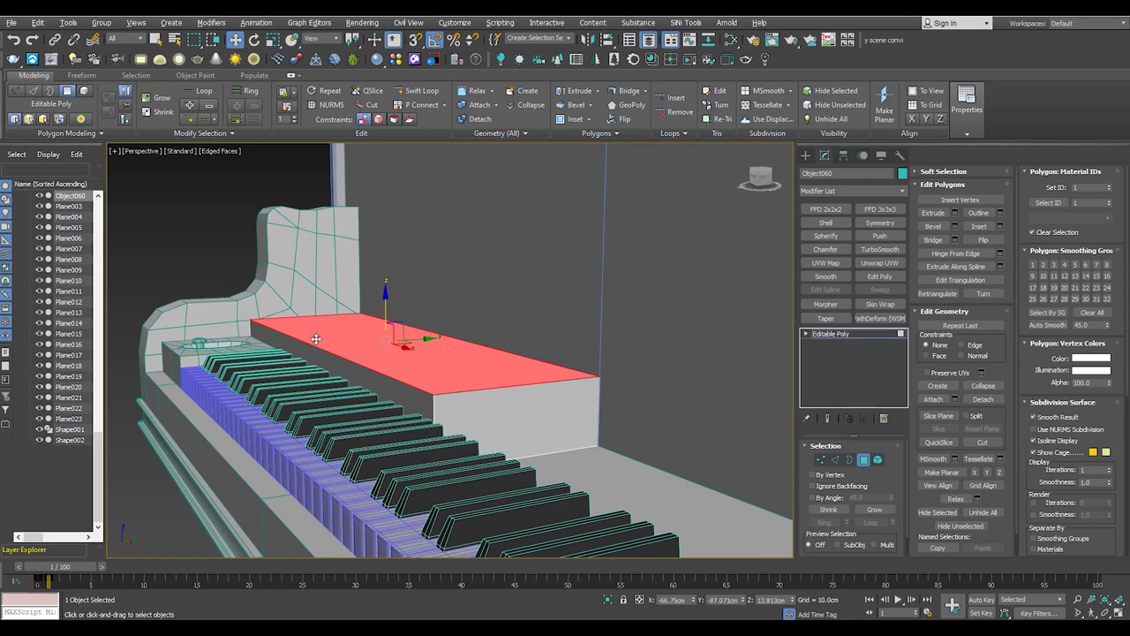
{"action": "key", "text": "1"}
{"action": "key", "text": "4"}
{"action": "key", "text": "F3"}
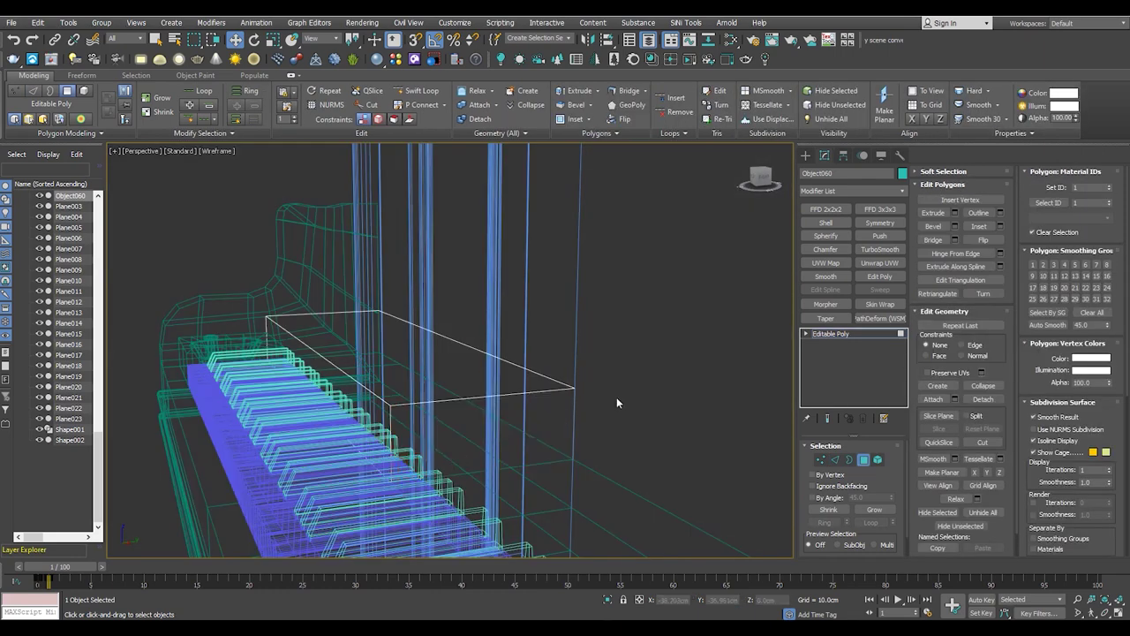
{"action": "key", "text": "F3"}
Try a 6.0cm chamfer on the block's front edge, then cancel it
{"action": "key", "text": "2"}
{"action": "mouse_move", "coordinate": [458, 374]}
{"action": "left_mouse_down"}
{"action": "mouse_move", "coordinate": [460, 357]}
{"action": "mouse_move", "coordinate": [459, 386]}
{"action": "left_mouse_up"}
{"action": "mouse_move", "coordinate": [396, 377]}
{"action": "middle_mouse_down", "text": "alt"}
{"action": "mouse_move", "coordinate": [356, 364]}
{"action": "mouse_move", "coordinate": [459, 375]}
{"action": "middle_mouse_up", "text": "alt"}
{"action": "left_click_drag", "start_coordinate": [458, 374], "coordinate": [472, 464]}
{"action": "mouse_move", "coordinate": [460, 399]}
{"action": "middle_mouse_down", "text": "alt"}
{"action": "mouse_move", "coordinate": [353, 377]}
{"action": "mouse_move", "coordinate": [371, 366]}
{"action": "middle_mouse_up", "text": "alt"}
{"action": "left_click", "coordinate": [472, 373]}
{"action": "type", "text": "6"}
{"action": "key", "text": "Return"}
{"action": "mouse_move", "coordinate": [203, 310]}
{"action": "middle_mouse_down", "text": "alt"}
{"action": "mouse_move", "coordinate": [477, 468]}
{"action": "mouse_move", "coordinate": [424, 441]}
{"action": "middle_mouse_up", "text": "alt"}
{"action": "left_click", "coordinate": [491, 479]}
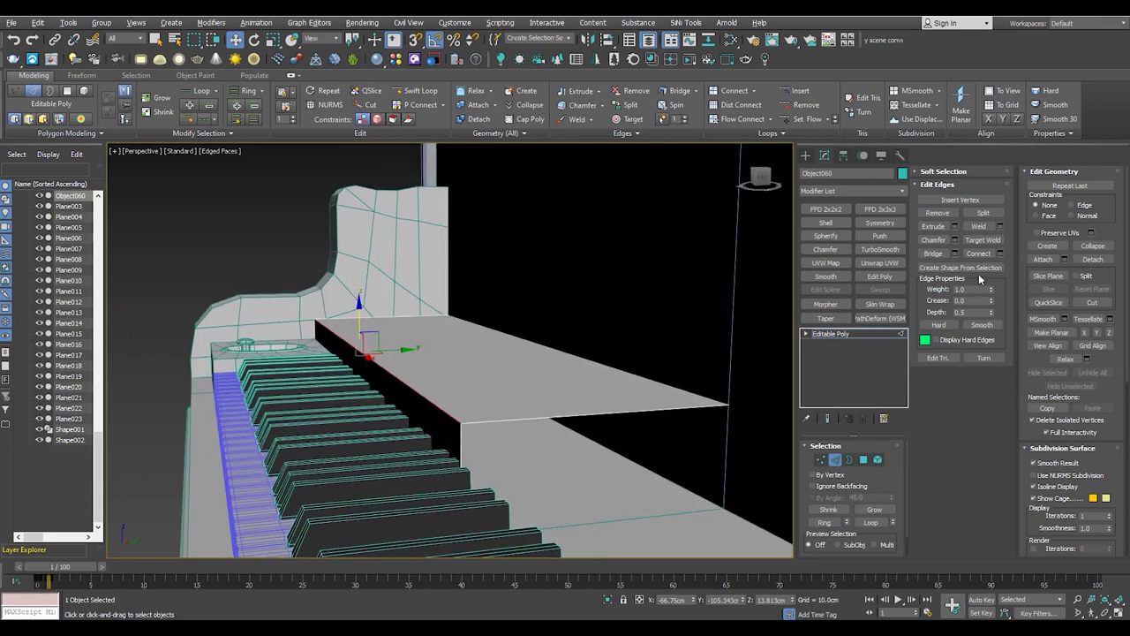
Select the key cover's top face and raise it slightly
{"action": "left_click", "coordinate": [954, 239]}
{"action": "left_click_drag", "start_coordinate": [458, 387], "coordinate": [458, 393]}
{"action": "middle_click_drag", "start_coordinate": [458, 393], "coordinate": [388, 392], "text": "alt"}
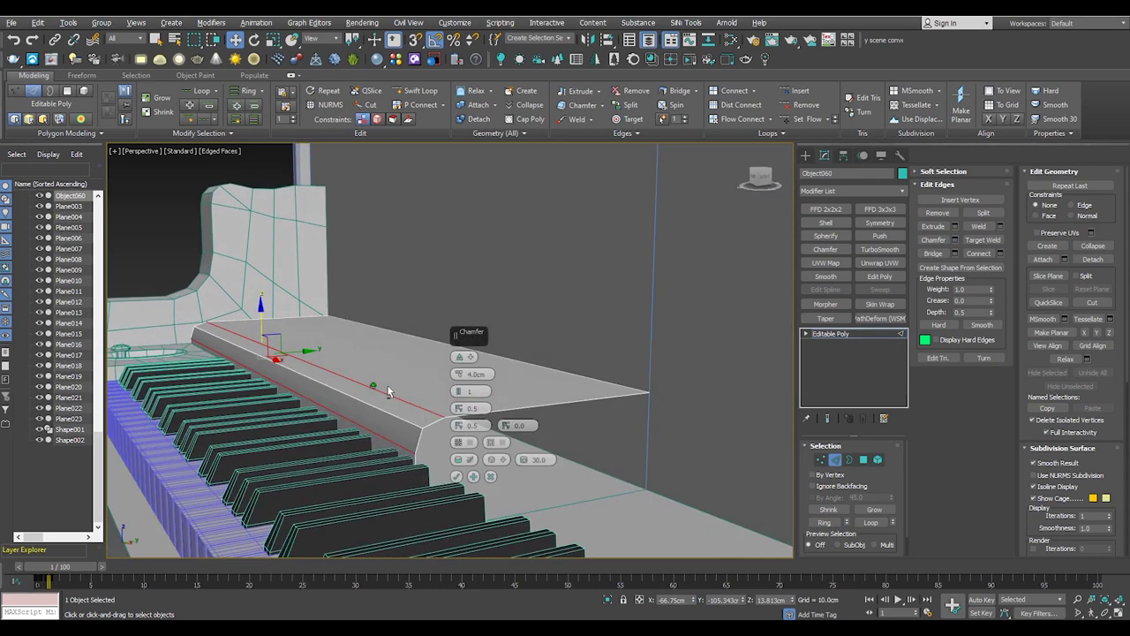
{"action": "key", "text": "4"}
{"action": "left_click", "coordinate": [391, 358]}
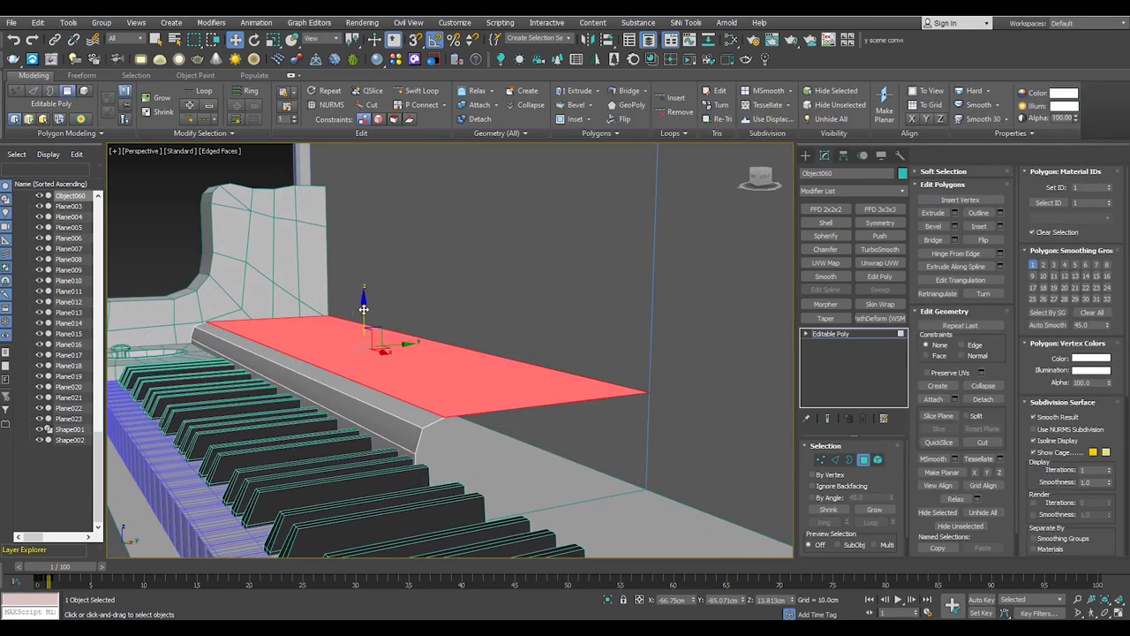
{"action": "left_click_drag", "start_coordinate": [366, 308], "coordinate": [367, 297]}
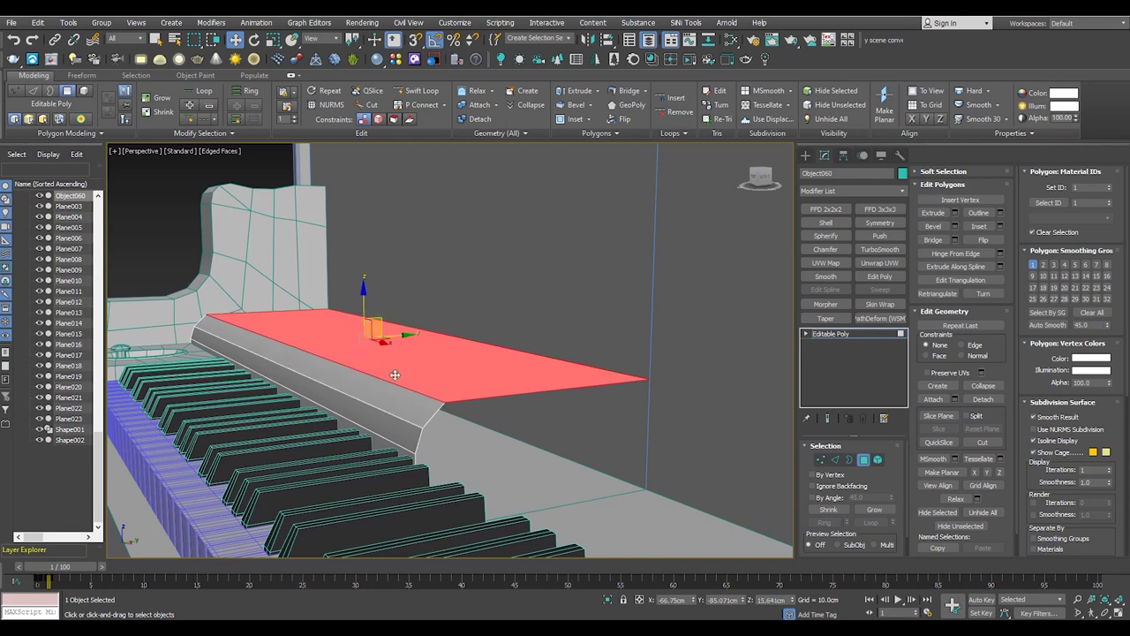
{"action": "key", "text": "2"}
{"action": "middle_click_drag", "start_coordinate": [364, 396], "coordinate": [383, 407], "text": "alt"}
Select the key cover's top face and bring up its Detach options with Detach As Clone
{"action": "left_click", "coordinate": [386, 384]}
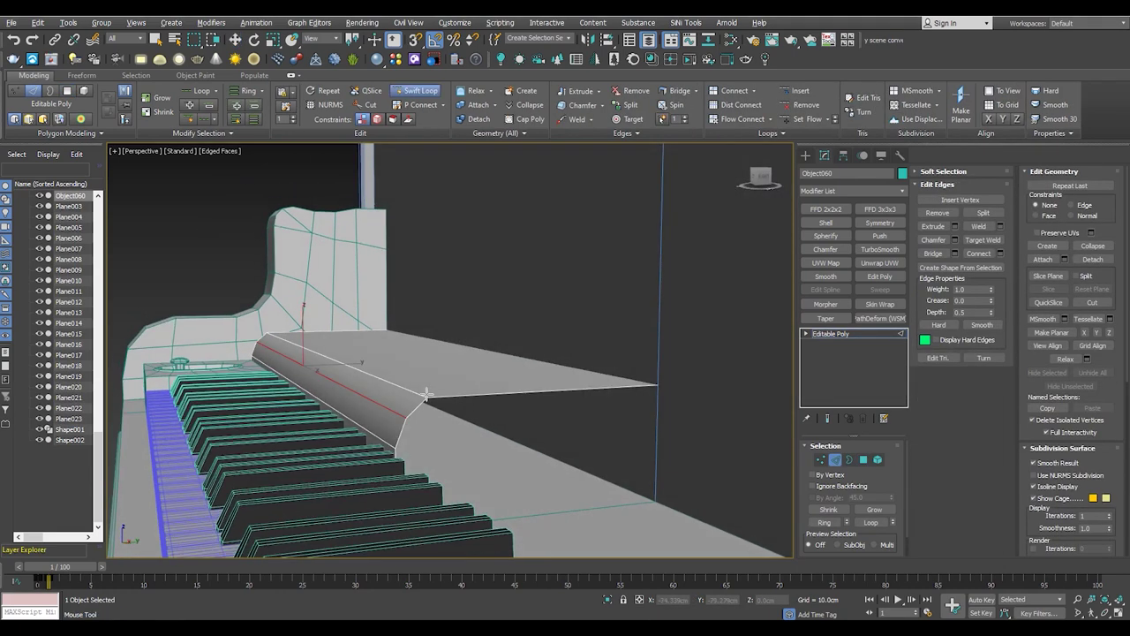
{"action": "middle_click_drag", "start_coordinate": [390, 358], "coordinate": [385, 366], "text": "alt"}
{"action": "key", "text": "4"}
{"action": "left_click", "coordinate": [385, 366]}
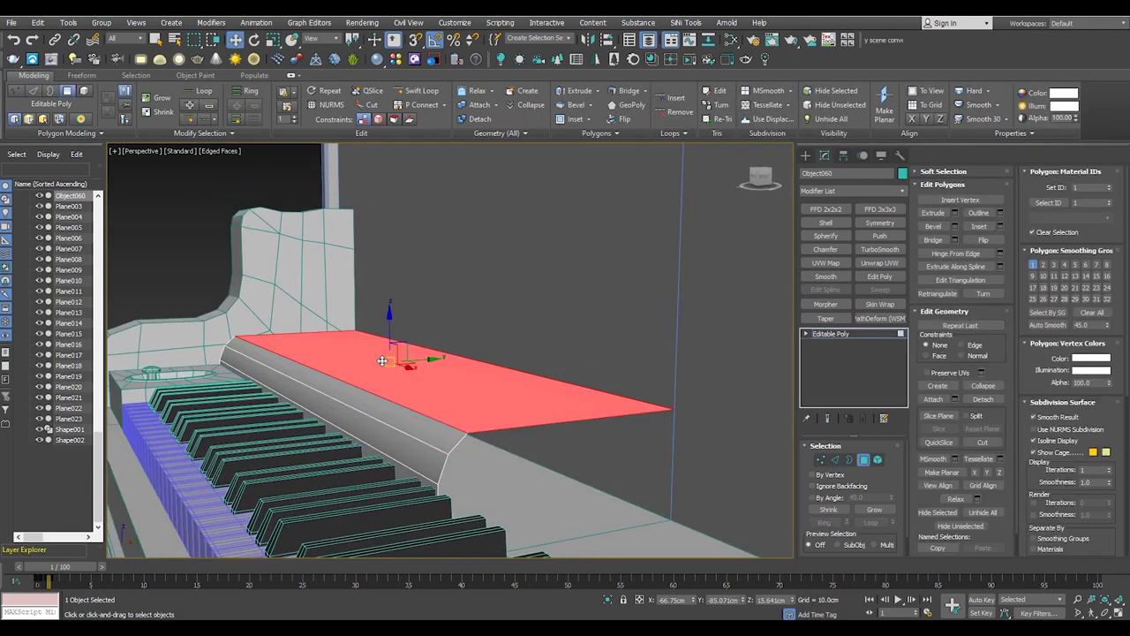
{"action": "right_click", "coordinate": [389, 357]}
{"action": "left_click", "coordinate": [421, 353]}
{"action": "left_click", "coordinate": [599, 338]}
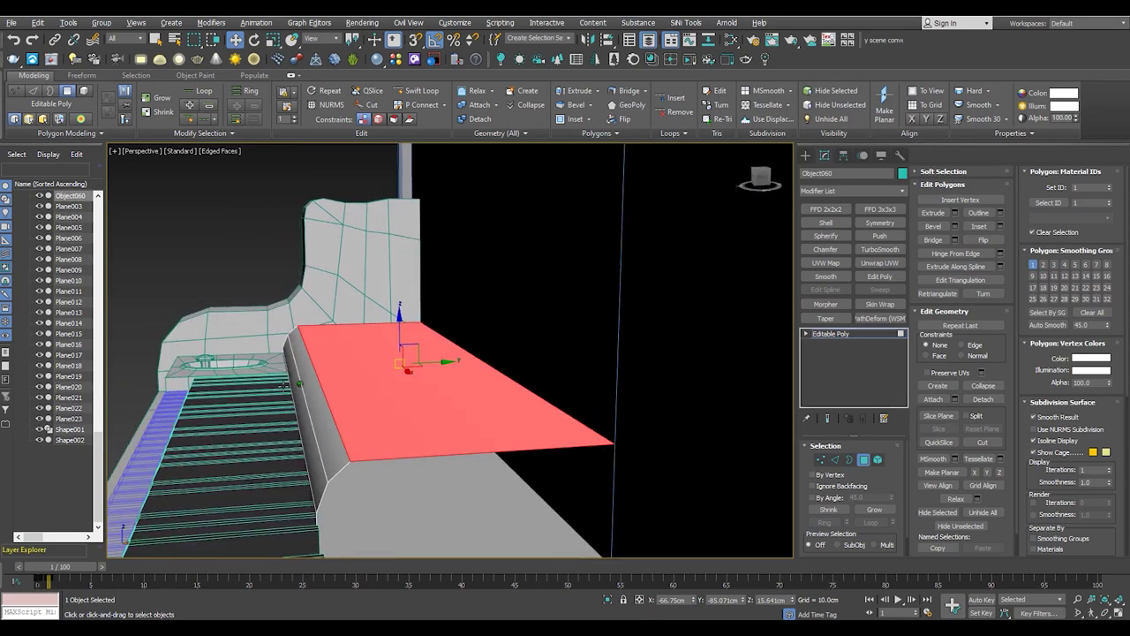
{"action": "middle_click_drag", "start_coordinate": [599, 338], "coordinate": [287, 384], "text": "alt"}
{"action": "scroll", "coordinate": [377, 347], "scroll_direction": "down", "scroll_amount": 1}
{"action": "scroll", "coordinate": [378, 346], "scroll_direction": "down", "scroll_amount": 1}
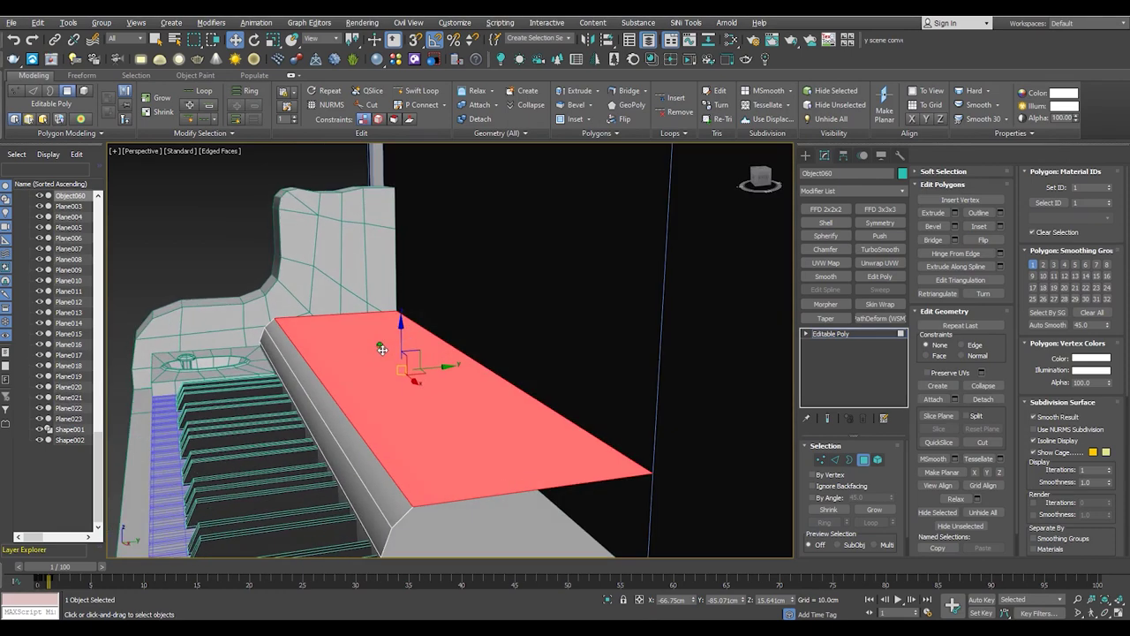
{"action": "scroll", "coordinate": [377, 346], "scroll_direction": "down", "scroll_amount": 1}
{"action": "scroll", "coordinate": [377, 346], "scroll_direction": "down", "scroll_amount": 1}
{"action": "middle_click_drag", "start_coordinate": [756, 318], "coordinate": [332, 254], "text": "alt"}
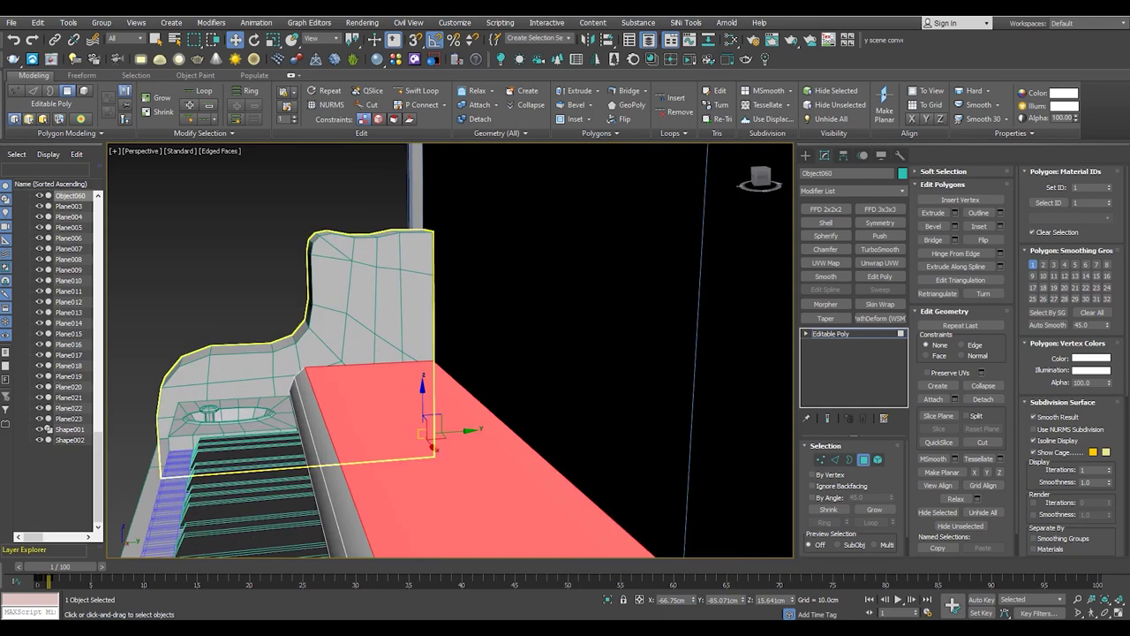
{"action": "middle_click_drag", "start_coordinate": [342, 417], "coordinate": [424, 389], "text": "alt"}
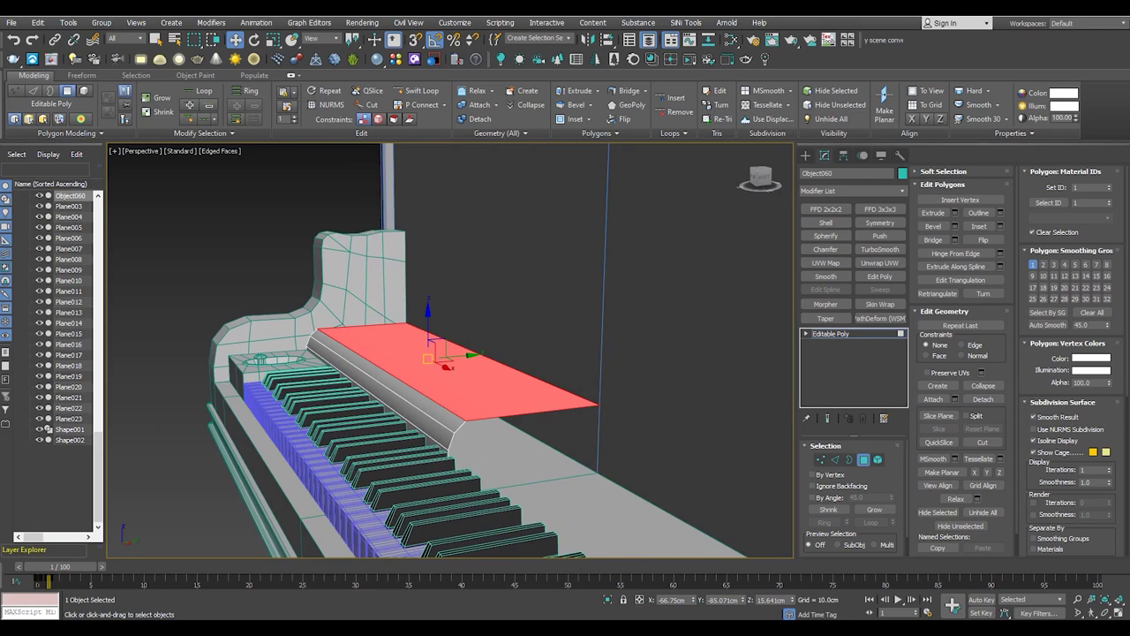
{"action": "middle_click_drag", "start_coordinate": [397, 336], "coordinate": [500, 341], "text": "alt"}
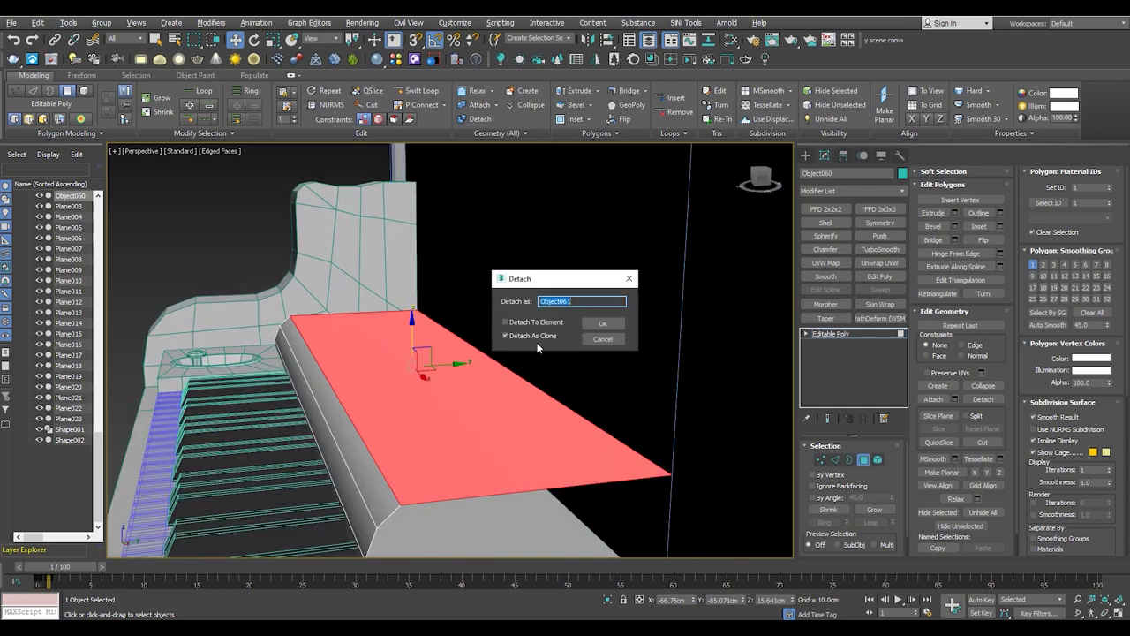
Detach the top face as clone Object061 and thicken it with a Shell modifier
{"action": "left_click", "coordinate": [599, 325]}
{"action": "left_click", "coordinate": [806, 336]}
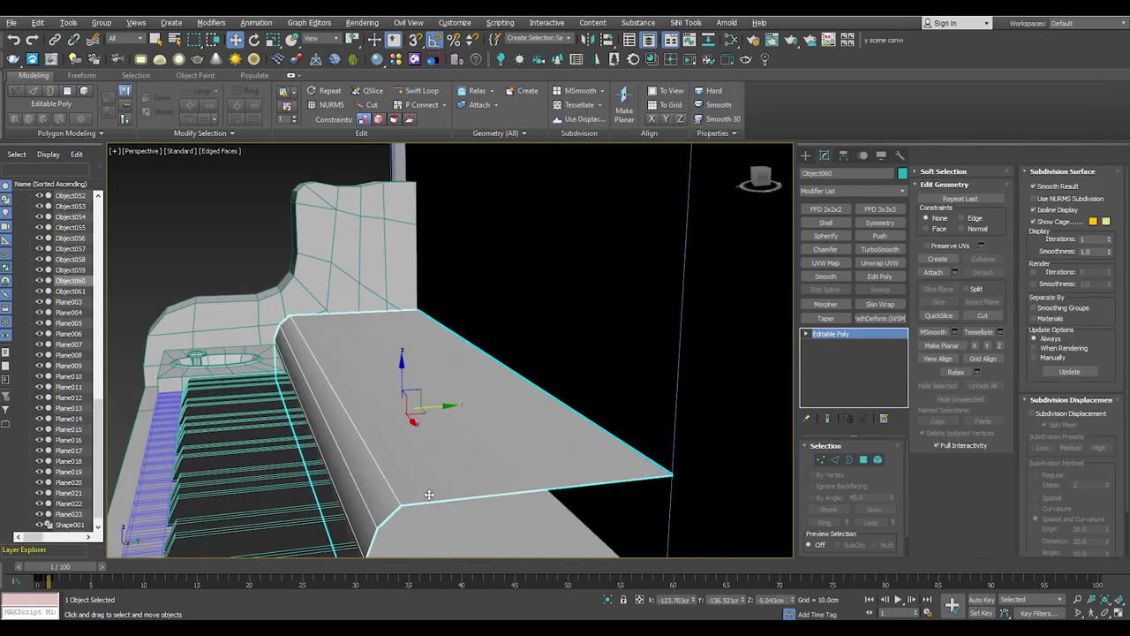
{"action": "left_click", "coordinate": [71, 291]}
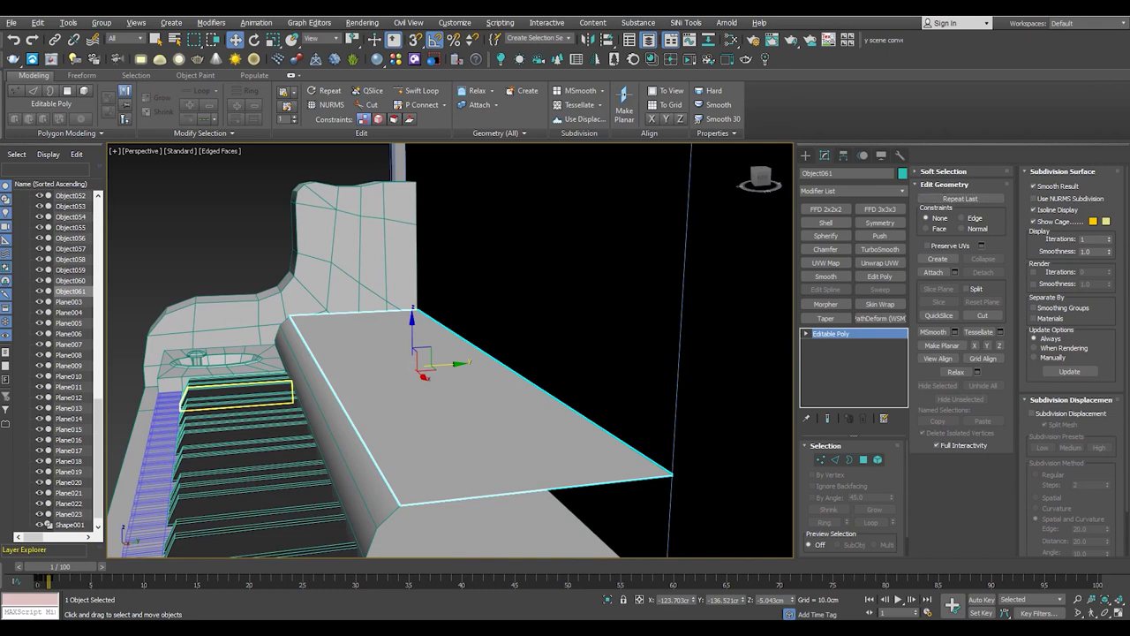
{"action": "scroll", "coordinate": [349, 334], "scroll_direction": "down", "scroll_amount": 4}
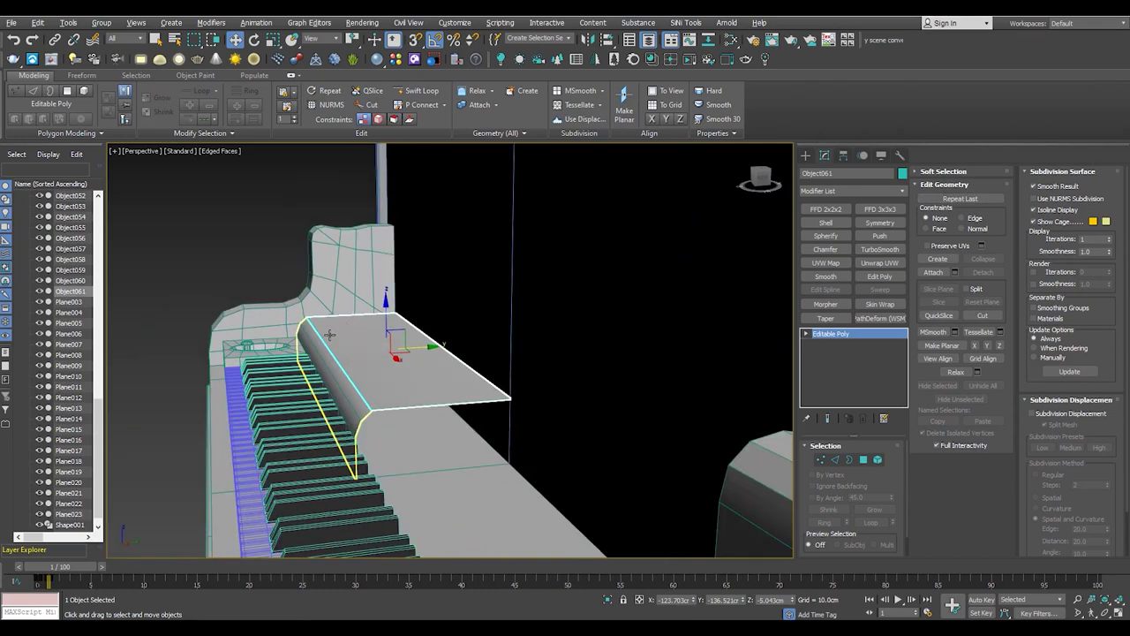
{"action": "left_click", "coordinate": [825, 222]}
{"action": "left_click_drag", "start_coordinate": [890, 477], "coordinate": [890, 459]}
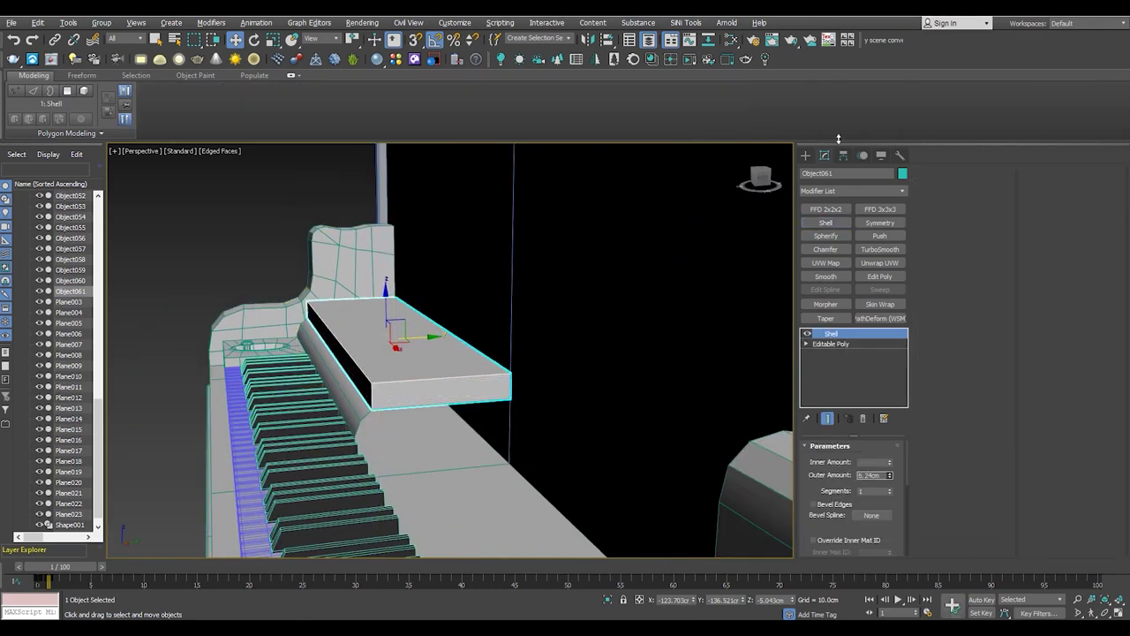
Add Edit Poly to the lid and raise its top face to make it taller
{"action": "left_click", "coordinate": [879, 276]}
{"action": "scroll", "coordinate": [350, 337], "scroll_direction": "up", "scroll_amount": 3}
{"action": "key", "text": "4"}
{"action": "left_click", "coordinate": [350, 337]}
{"action": "middle_click_drag", "start_coordinate": [351, 336], "coordinate": [365, 331]}
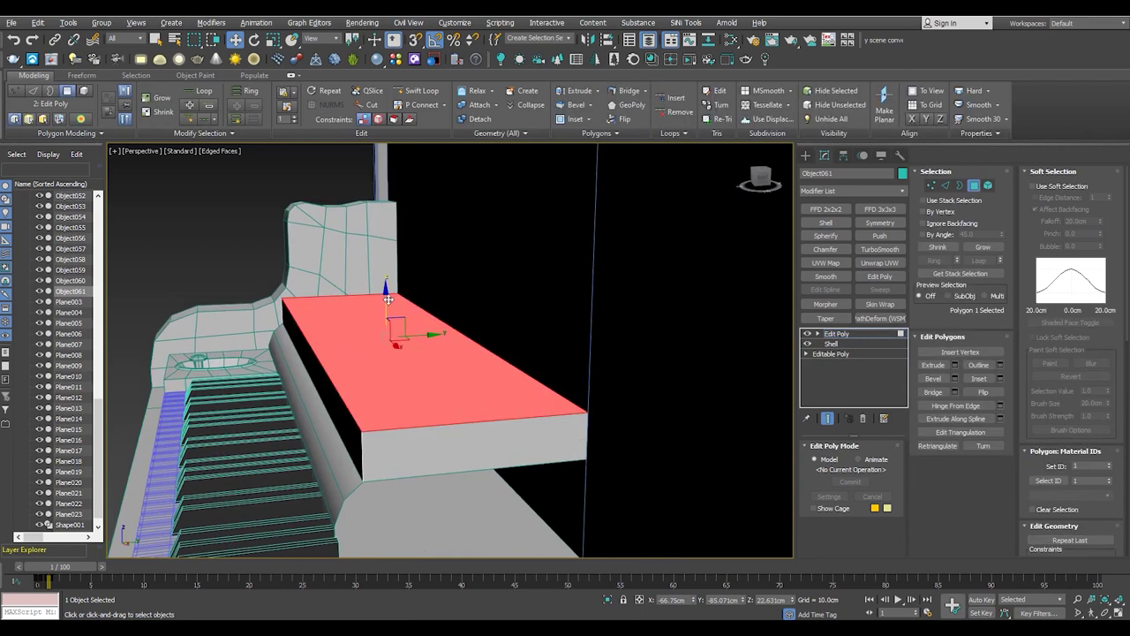
{"action": "left_click_drag", "start_coordinate": [388, 300], "coordinate": [382, 206]}
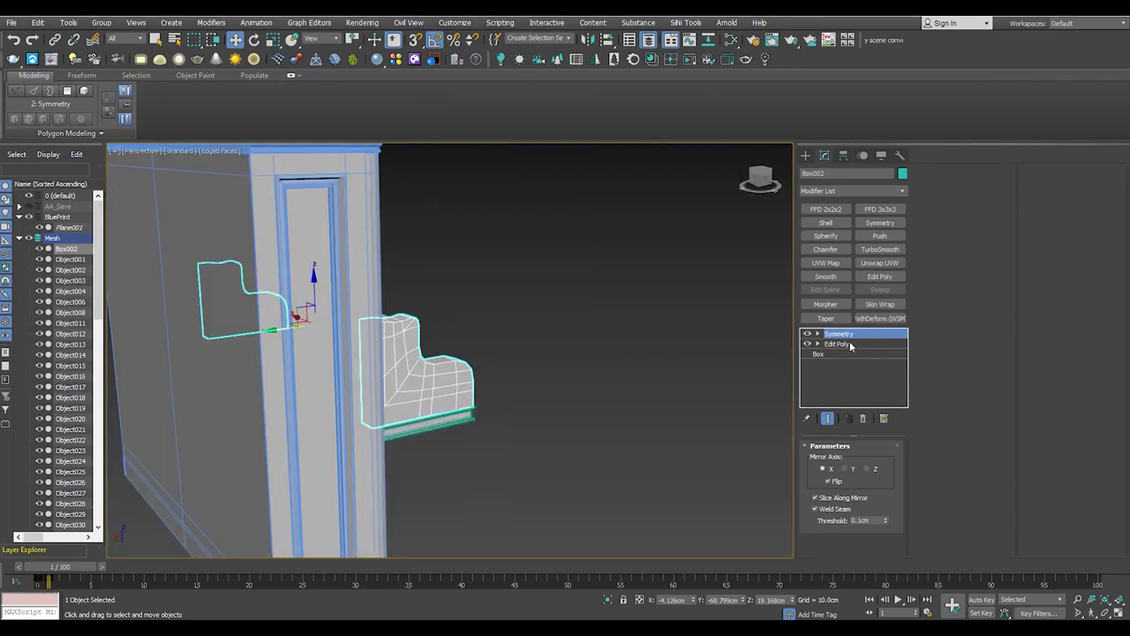
Inspect the candle-holder end block in wireframe and shaded views
{"action": "left_click", "coordinate": [836, 344]}
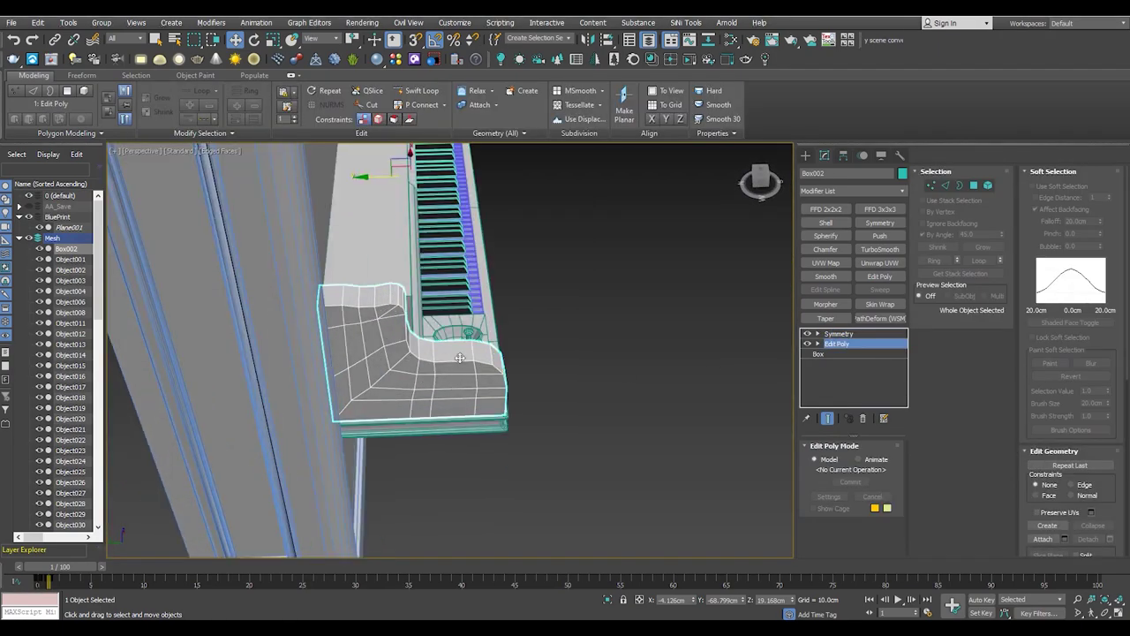
{"action": "key", "text": "F3"}
{"action": "scroll", "coordinate": [402, 460], "scroll_direction": "up", "scroll_amount": 3}
{"action": "key", "text": "F3"}
{"action": "middle_click_drag", "start_coordinate": [386, 325], "coordinate": [501, 362], "text": "alt"}
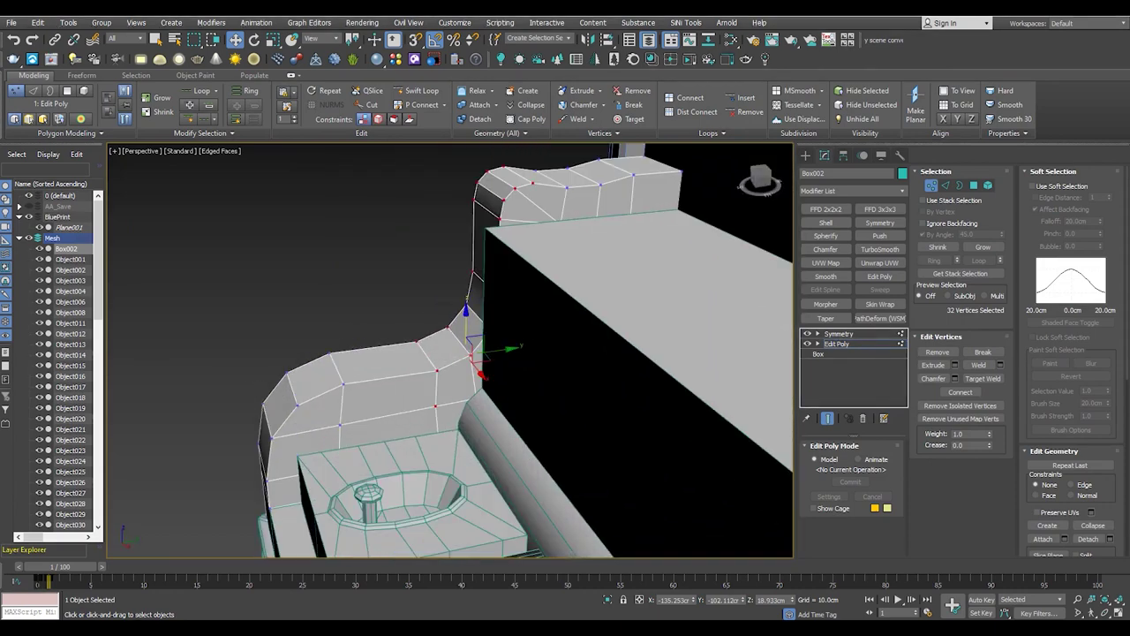
{"action": "scroll", "coordinate": [321, 387], "scroll_direction": "down", "scroll_amount": 5}
{"action": "scroll", "coordinate": [529, 362], "scroll_direction": "up", "scroll_amount": 4}
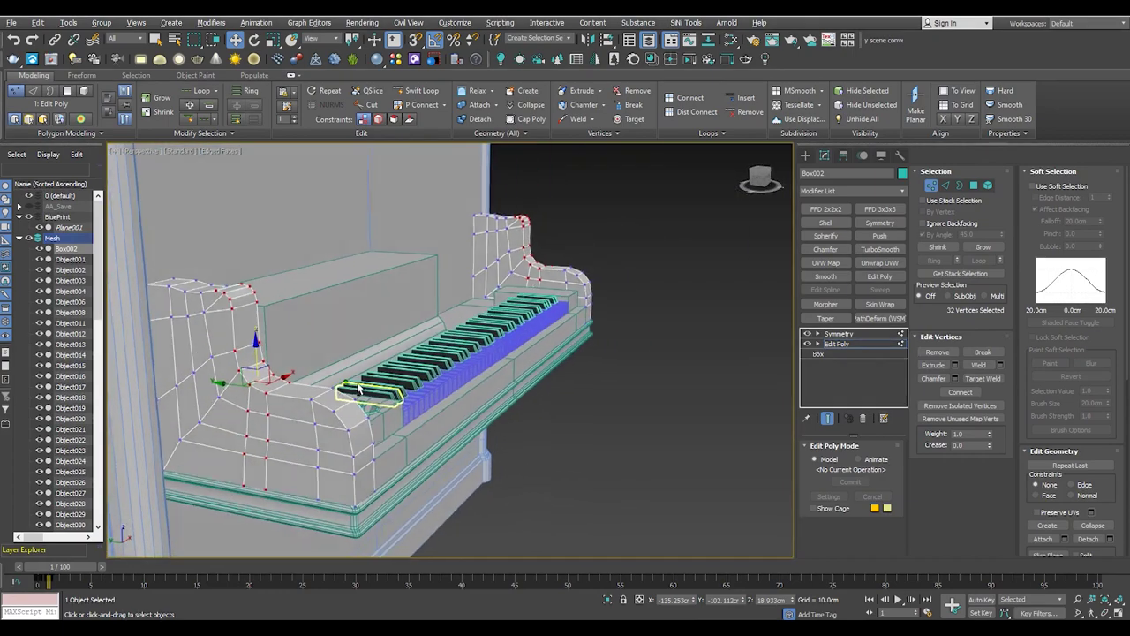
{"action": "key", "text": "1"}
Move the lid block's front face forward to deepen the block
{"action": "left_click", "coordinate": [348, 342]}
{"action": "key", "text": "4"}
{"action": "left_click", "coordinate": [328, 335]}
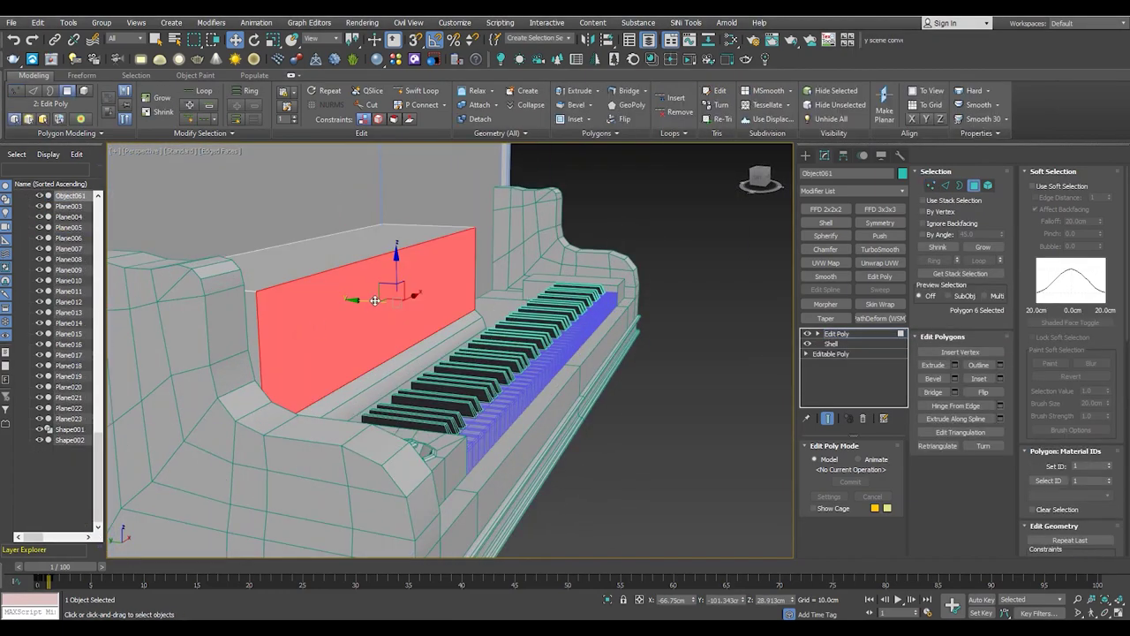
{"action": "mouse_move", "coordinate": [328, 335]}
{"action": "middle_mouse_down", "text": "alt"}
{"action": "mouse_move", "coordinate": [206, 328]}
{"action": "mouse_move", "coordinate": [415, 318]}
{"action": "middle_mouse_up", "text": "alt"}
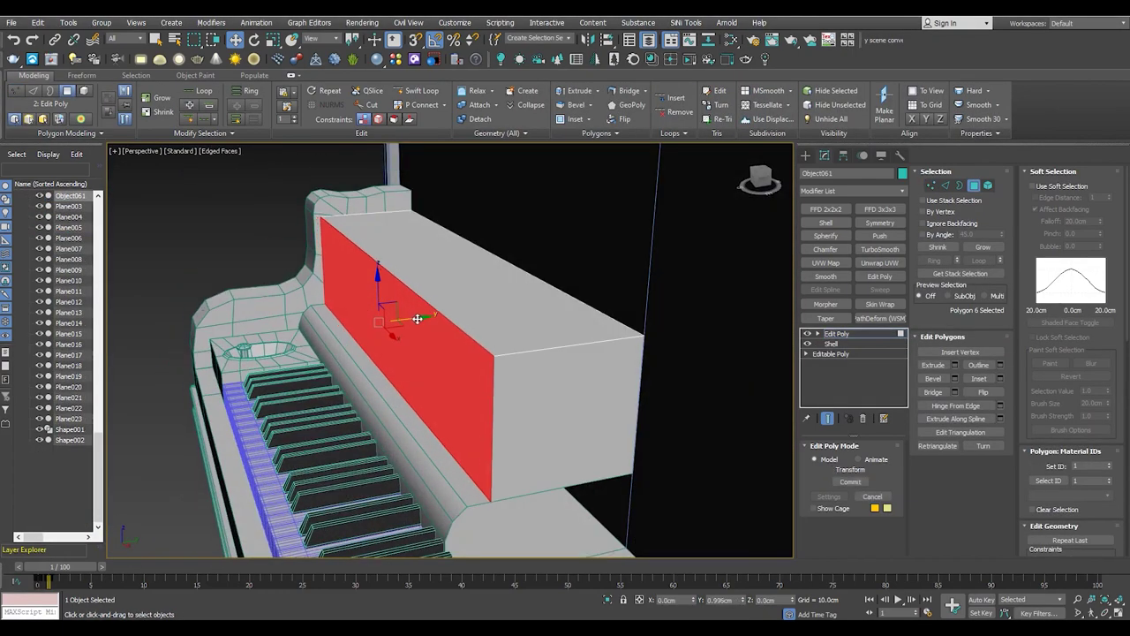
{"action": "middle_click_drag", "start_coordinate": [315, 328], "coordinate": [255, 360], "text": "alt"}
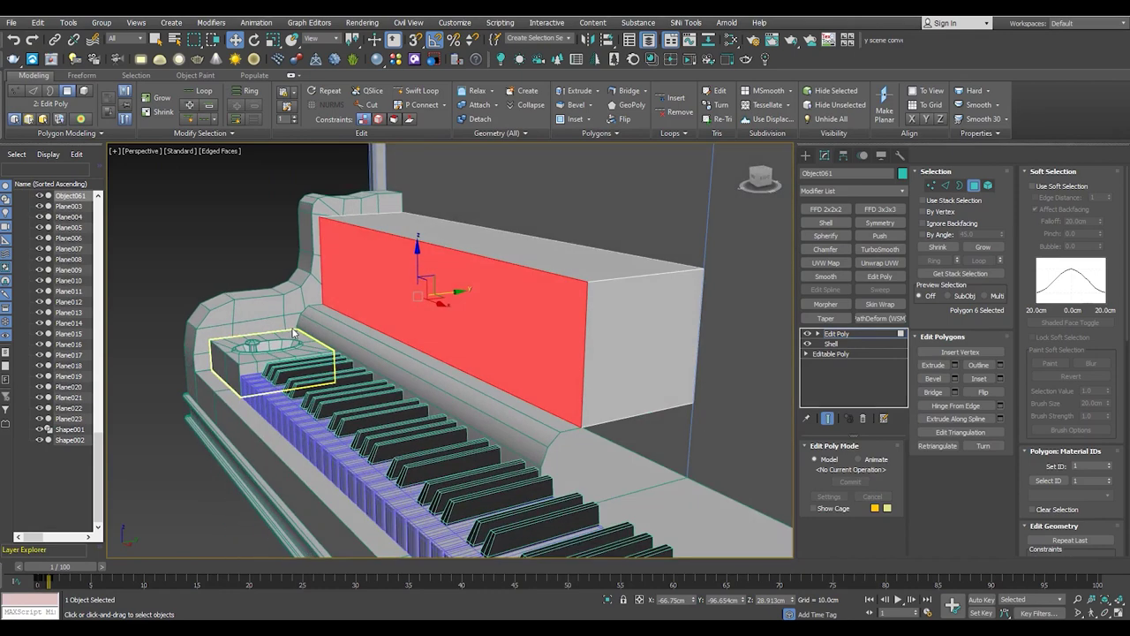
{"action": "mouse_move", "coordinate": [399, 311]}
{"action": "middle_mouse_down", "text": "alt"}
{"action": "mouse_move", "coordinate": [377, 307]}
{"action": "mouse_move", "coordinate": [392, 321]}
{"action": "mouse_move", "coordinate": [298, 345]}
{"action": "mouse_move", "coordinate": [346, 454]}
{"action": "mouse_move", "coordinate": [327, 462]}
{"action": "mouse_move", "coordinate": [371, 462]}
{"action": "mouse_move", "coordinate": [306, 445]}
{"action": "mouse_move", "coordinate": [308, 399]}
{"action": "mouse_move", "coordinate": [359, 354]}
{"action": "mouse_move", "coordinate": [441, 375]}
{"action": "mouse_move", "coordinate": [332, 349]}
{"action": "middle_mouse_up", "text": "alt"}
Select the key cover's edges and briefly try inserting edge loops
{"action": "left_click", "coordinate": [346, 454]}
{"action": "key", "text": "2"}
{"action": "key", "text": "alt+shift+w"}
{"action": "key", "text": "F3"}
{"action": "key", "text": "w"}
{"action": "key", "text": "F3"}
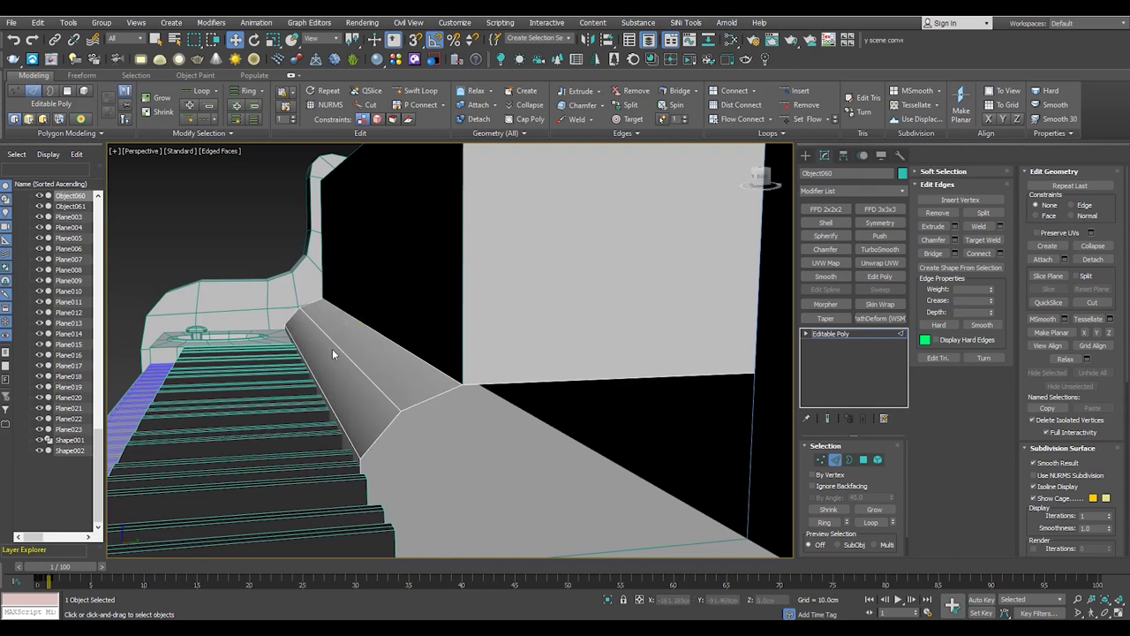
Raise the key cover's back wall polygon slightly upward on Z
{"action": "key", "text": "4"}
{"action": "left_click", "coordinate": [450, 282]}
{"action": "left_click_drag", "start_coordinate": [448, 278], "coordinate": [450, 272]}
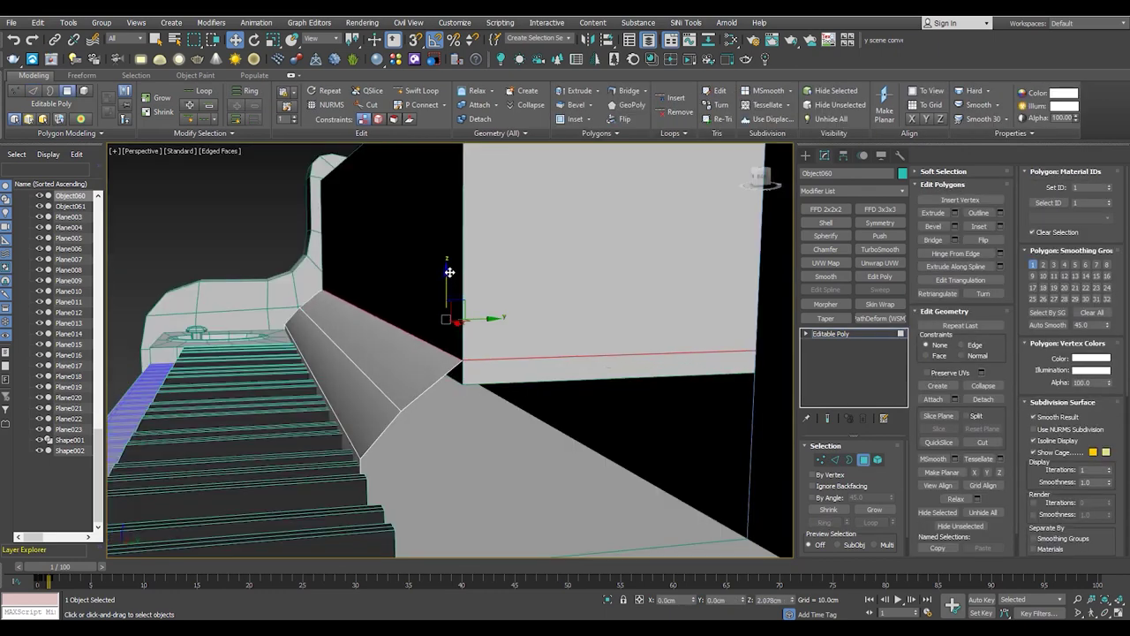
Select the sloped front edge and start adding Swift Loop edge loops along the chamfer
{"action": "key", "text": "2"}
{"action": "left_click", "coordinate": [352, 369]}
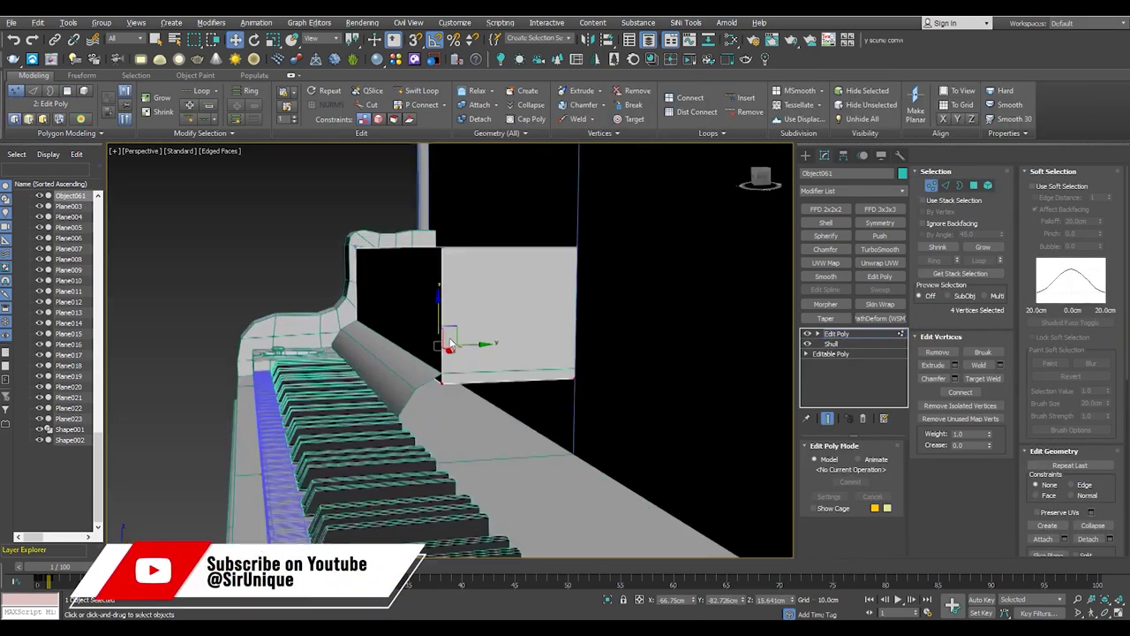
{"action": "scroll", "coordinate": [451, 342], "scroll_direction": "up", "scroll_amount": 2}
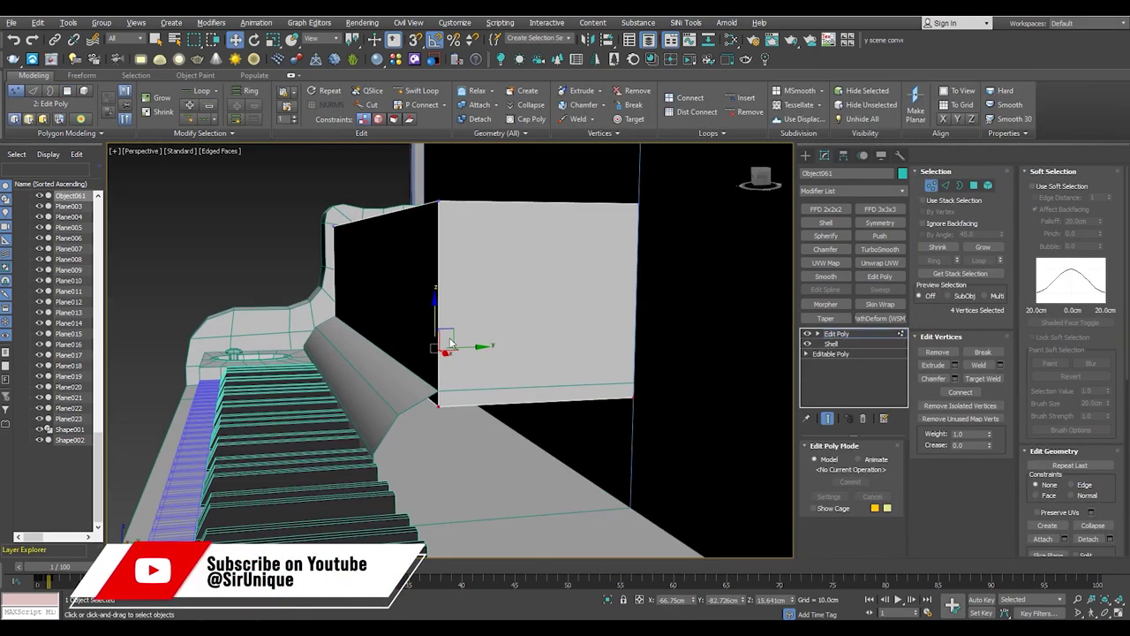
{"action": "middle_click_drag", "start_coordinate": [451, 343], "coordinate": [367, 391], "text": "alt"}
{"action": "key", "text": "1"}
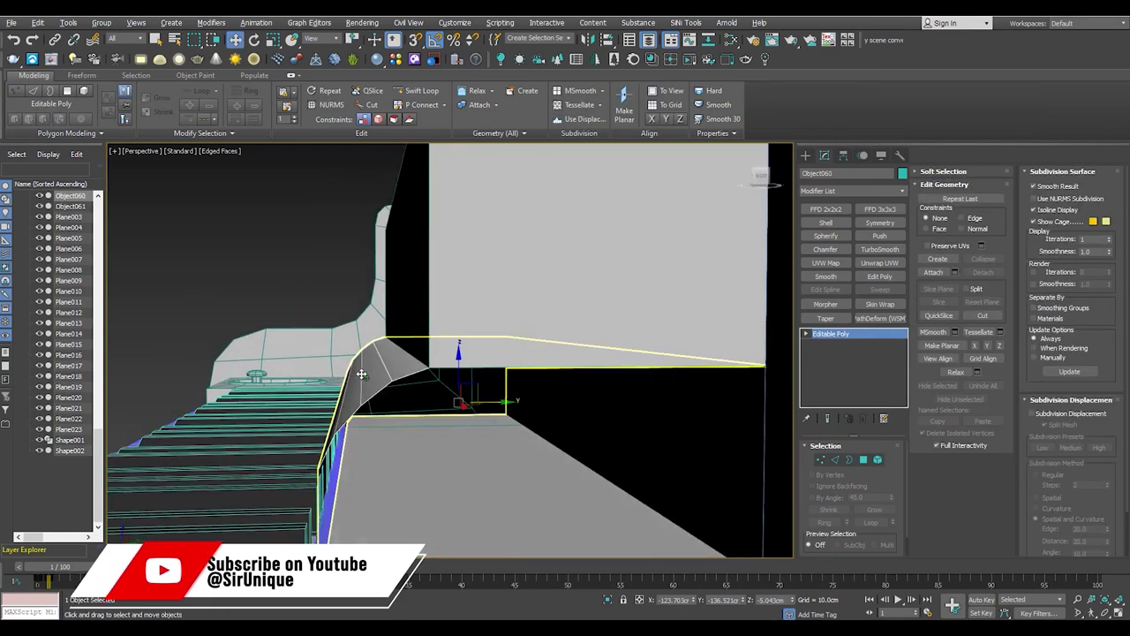
{"action": "middle_click_drag", "start_coordinate": [360, 375], "coordinate": [311, 377], "text": "alt"}
{"action": "key", "text": "2"}
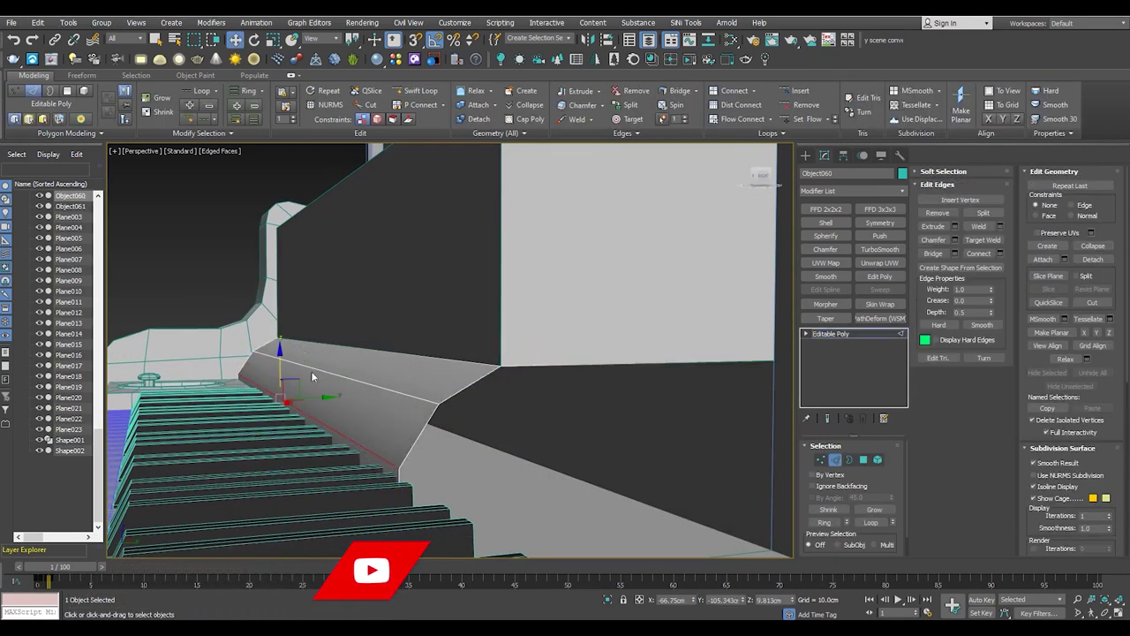
{"action": "middle_click_drag", "start_coordinate": [278, 353], "coordinate": [393, 400], "text": "alt"}
{"action": "key", "text": "alt+shift+w"}
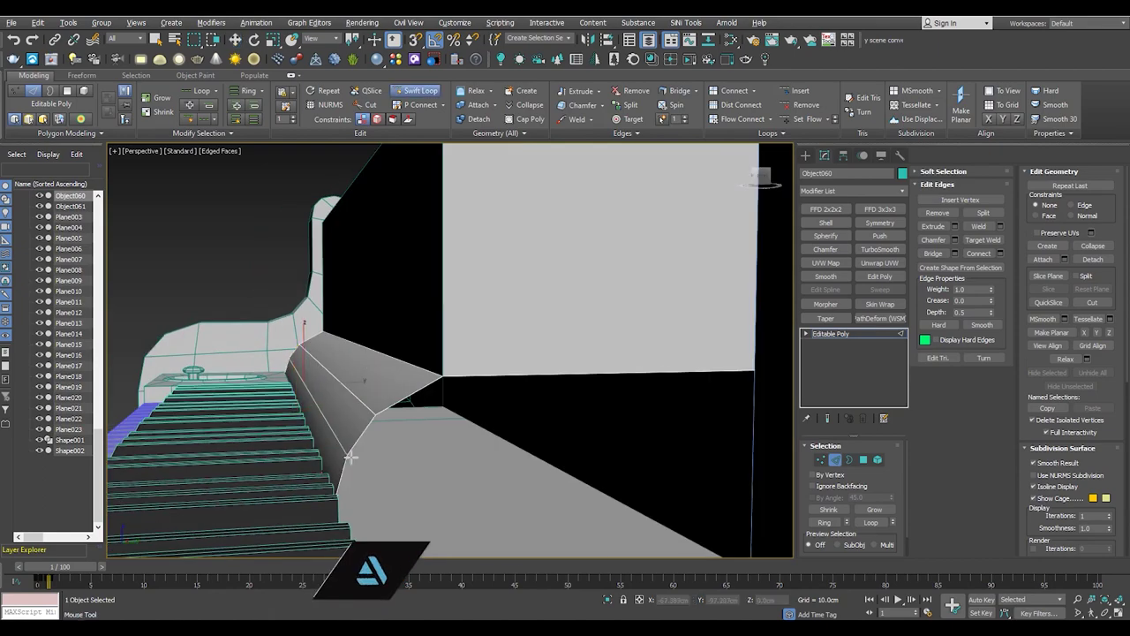